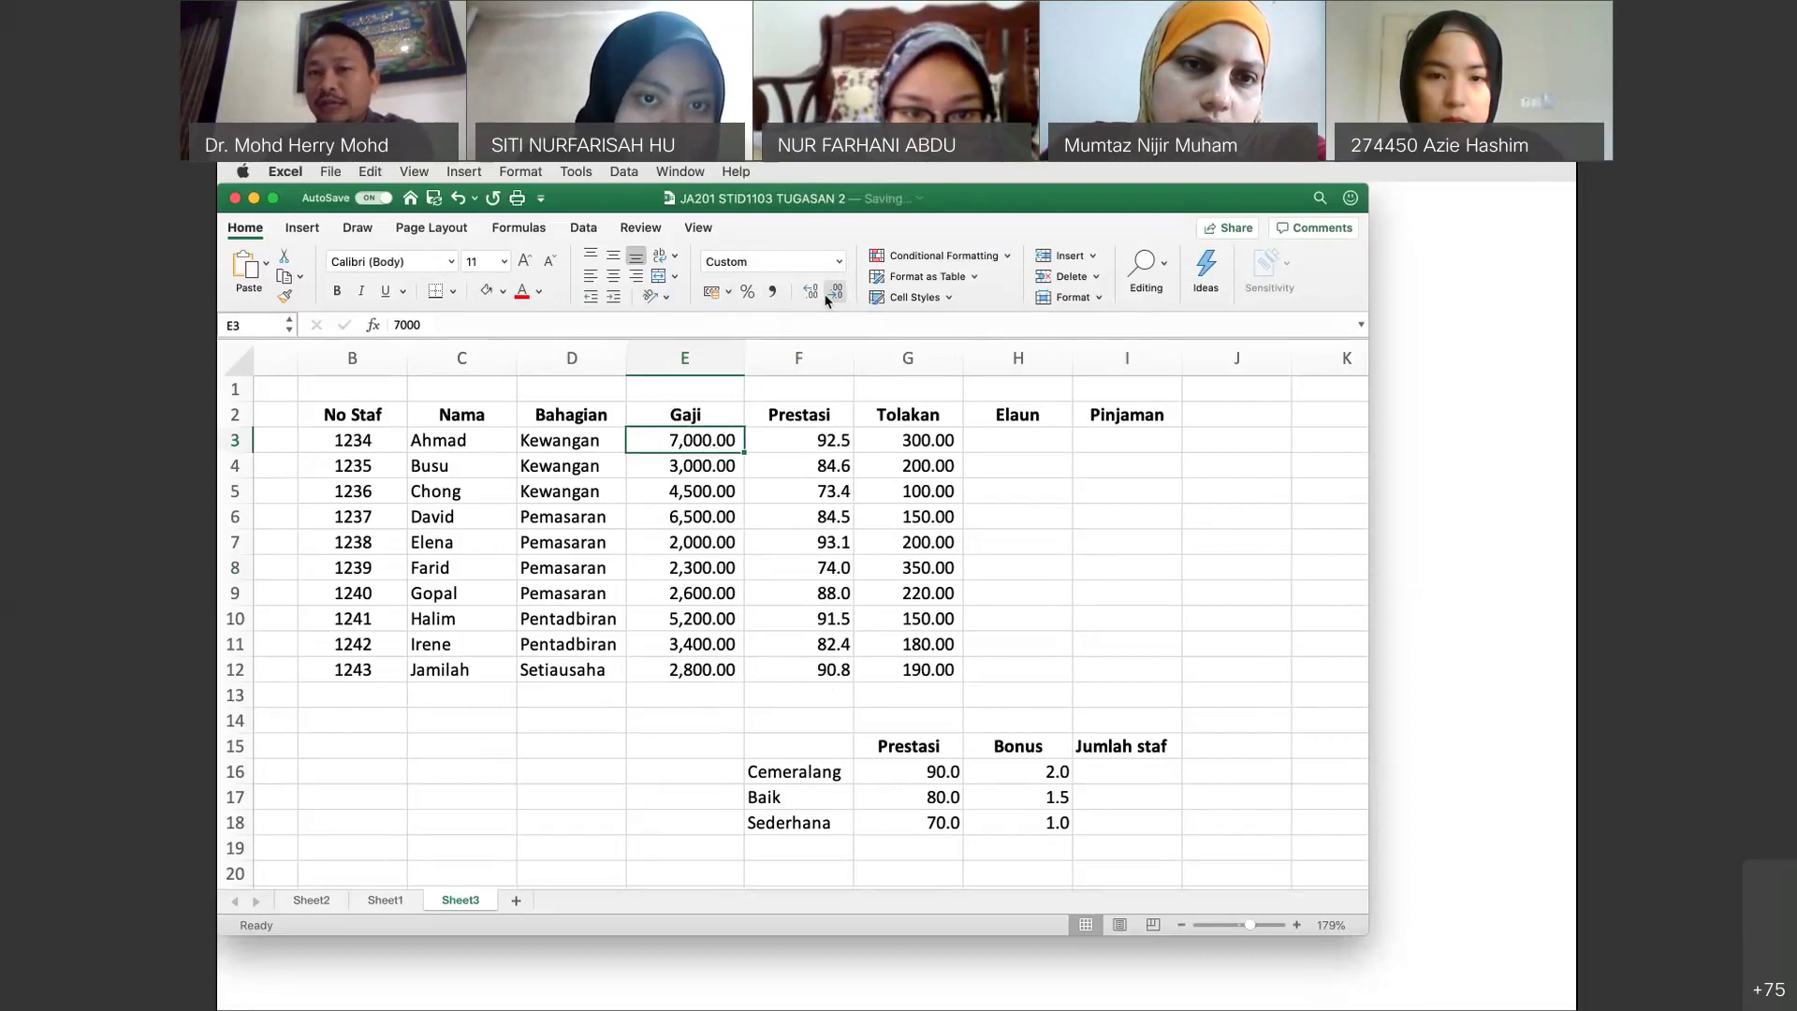
Enter the allowance rate of 5% in cell H1, above the Elaun heading.
{"action": "left_click", "coordinate": [1013, 442]}
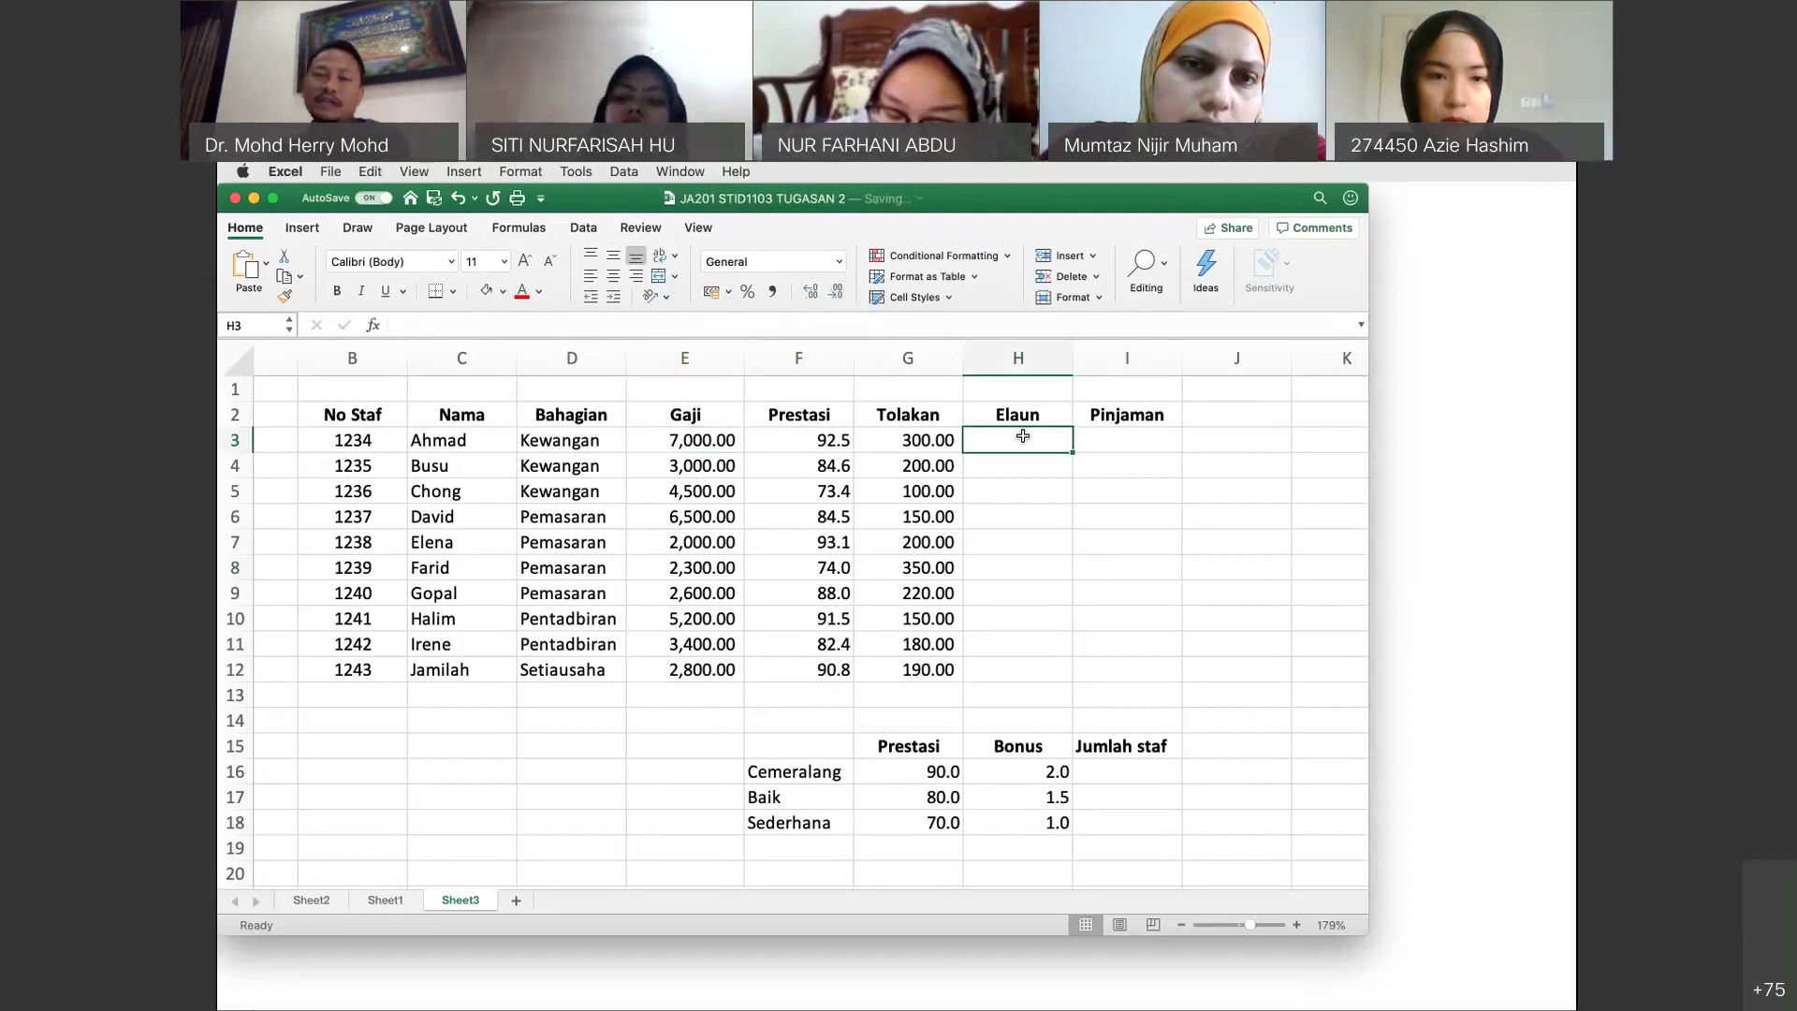
{"action": "left_click", "coordinate": [1025, 385]}
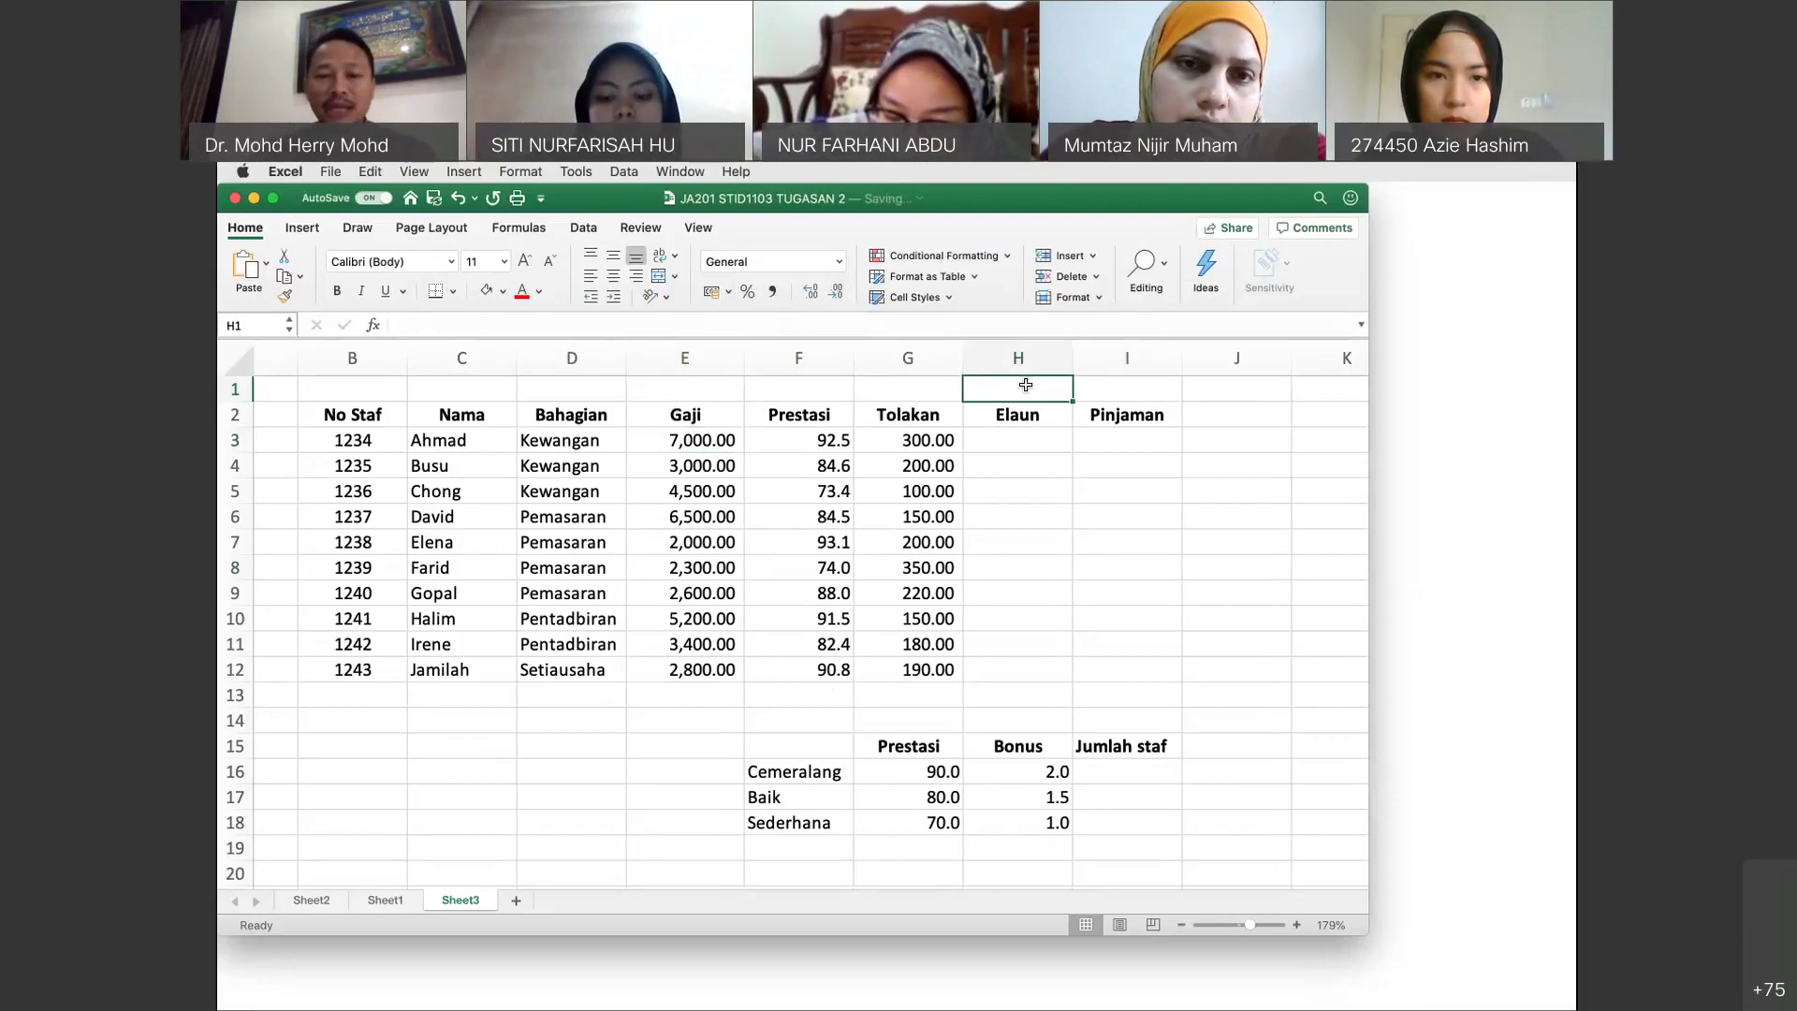
{"action": "type", "text": "5"}
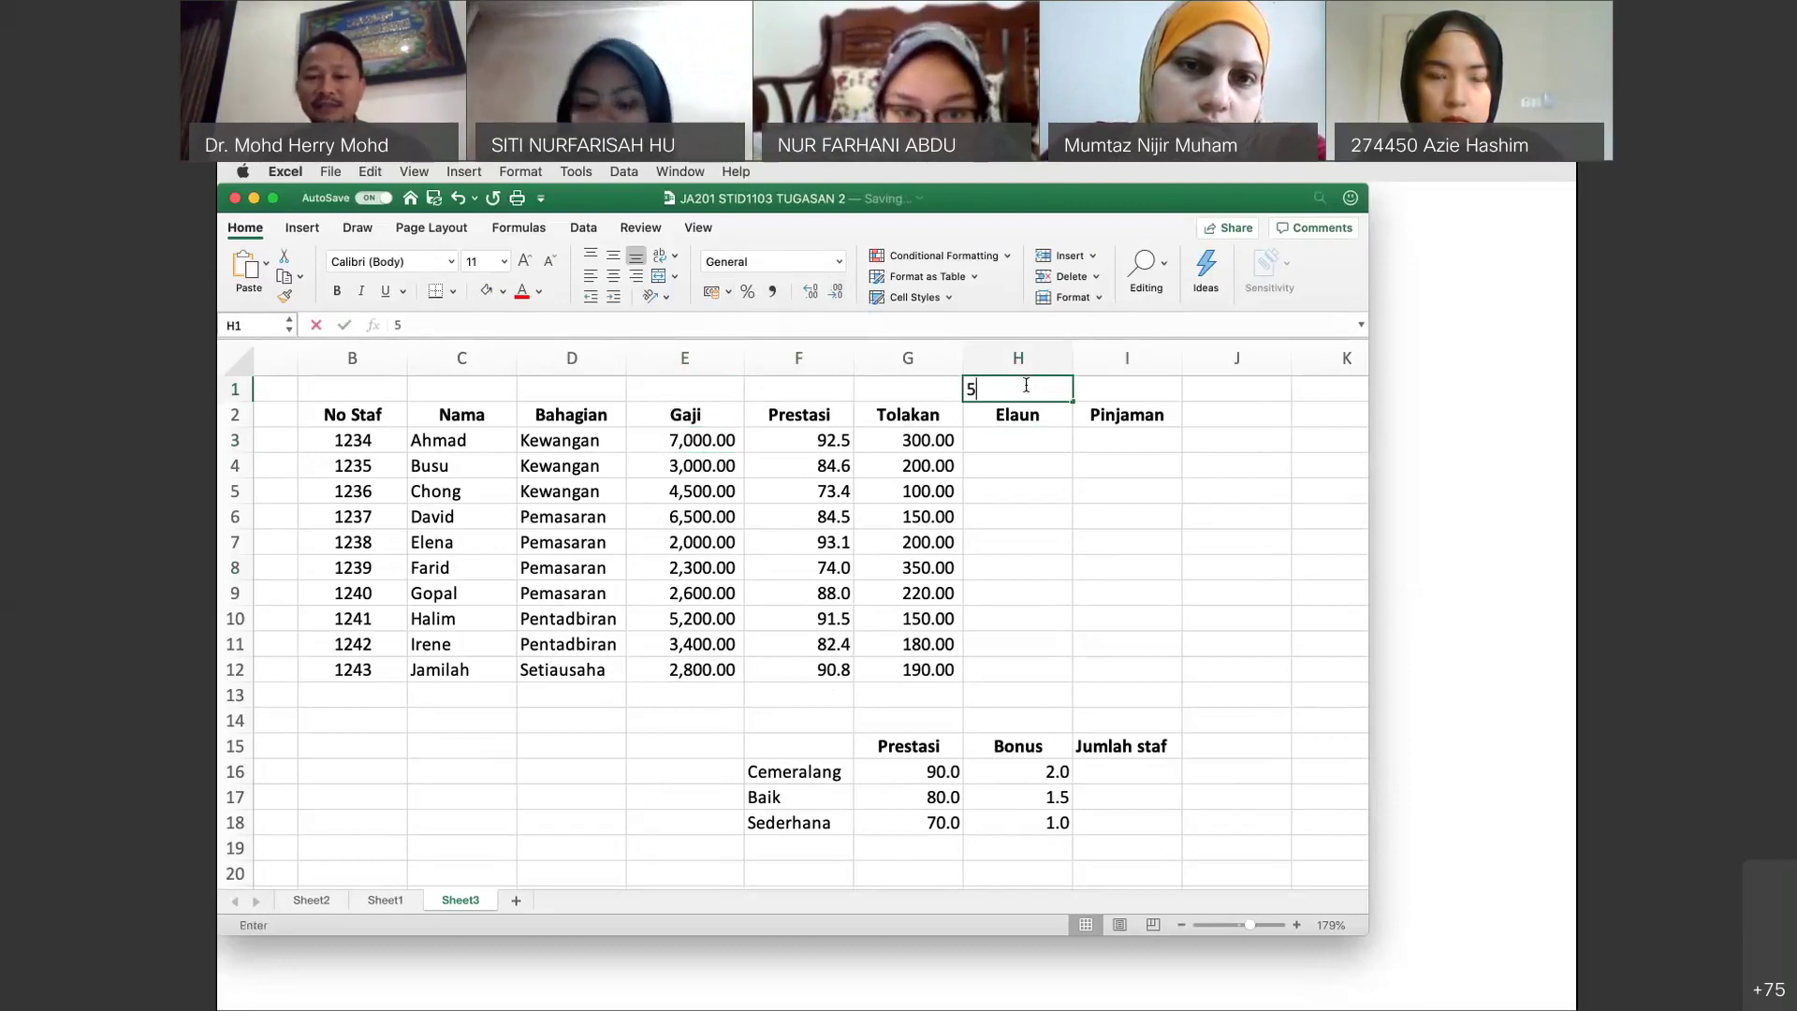
{"action": "type", "text": "%"}
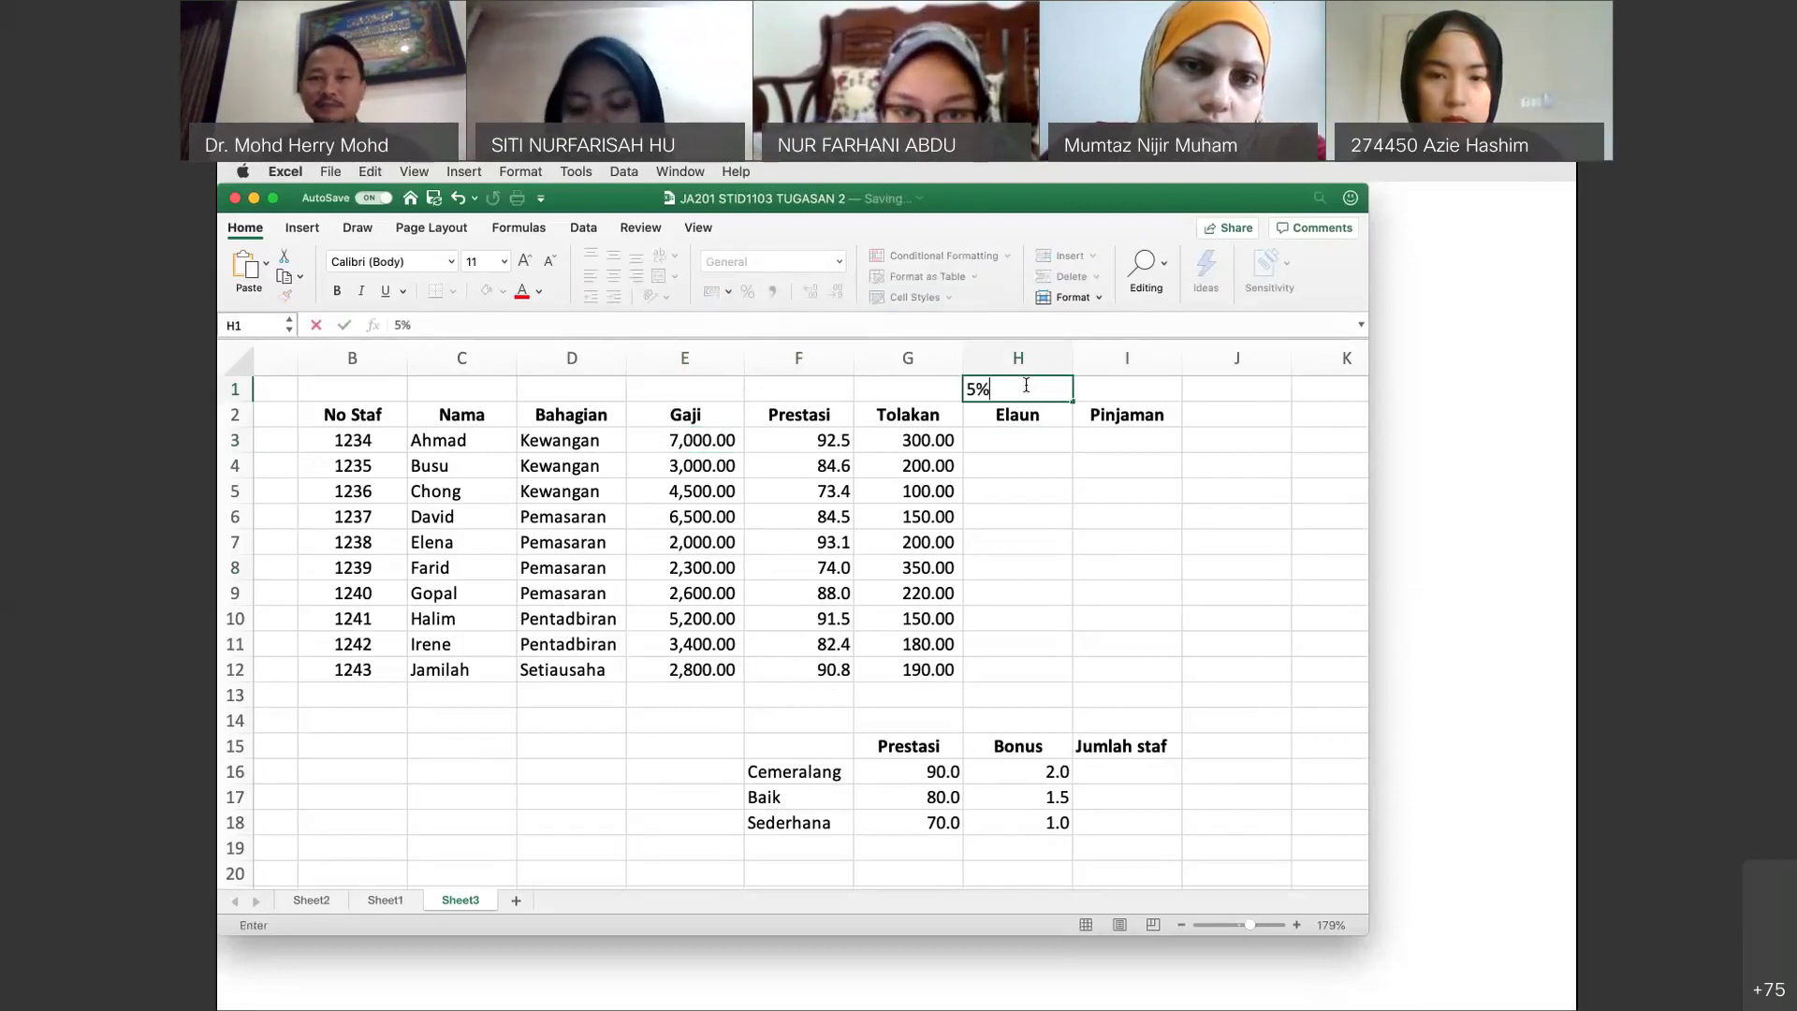
{"action": "key", "text": "Return"}
{"action": "left_click", "coordinate": [1027, 387]}
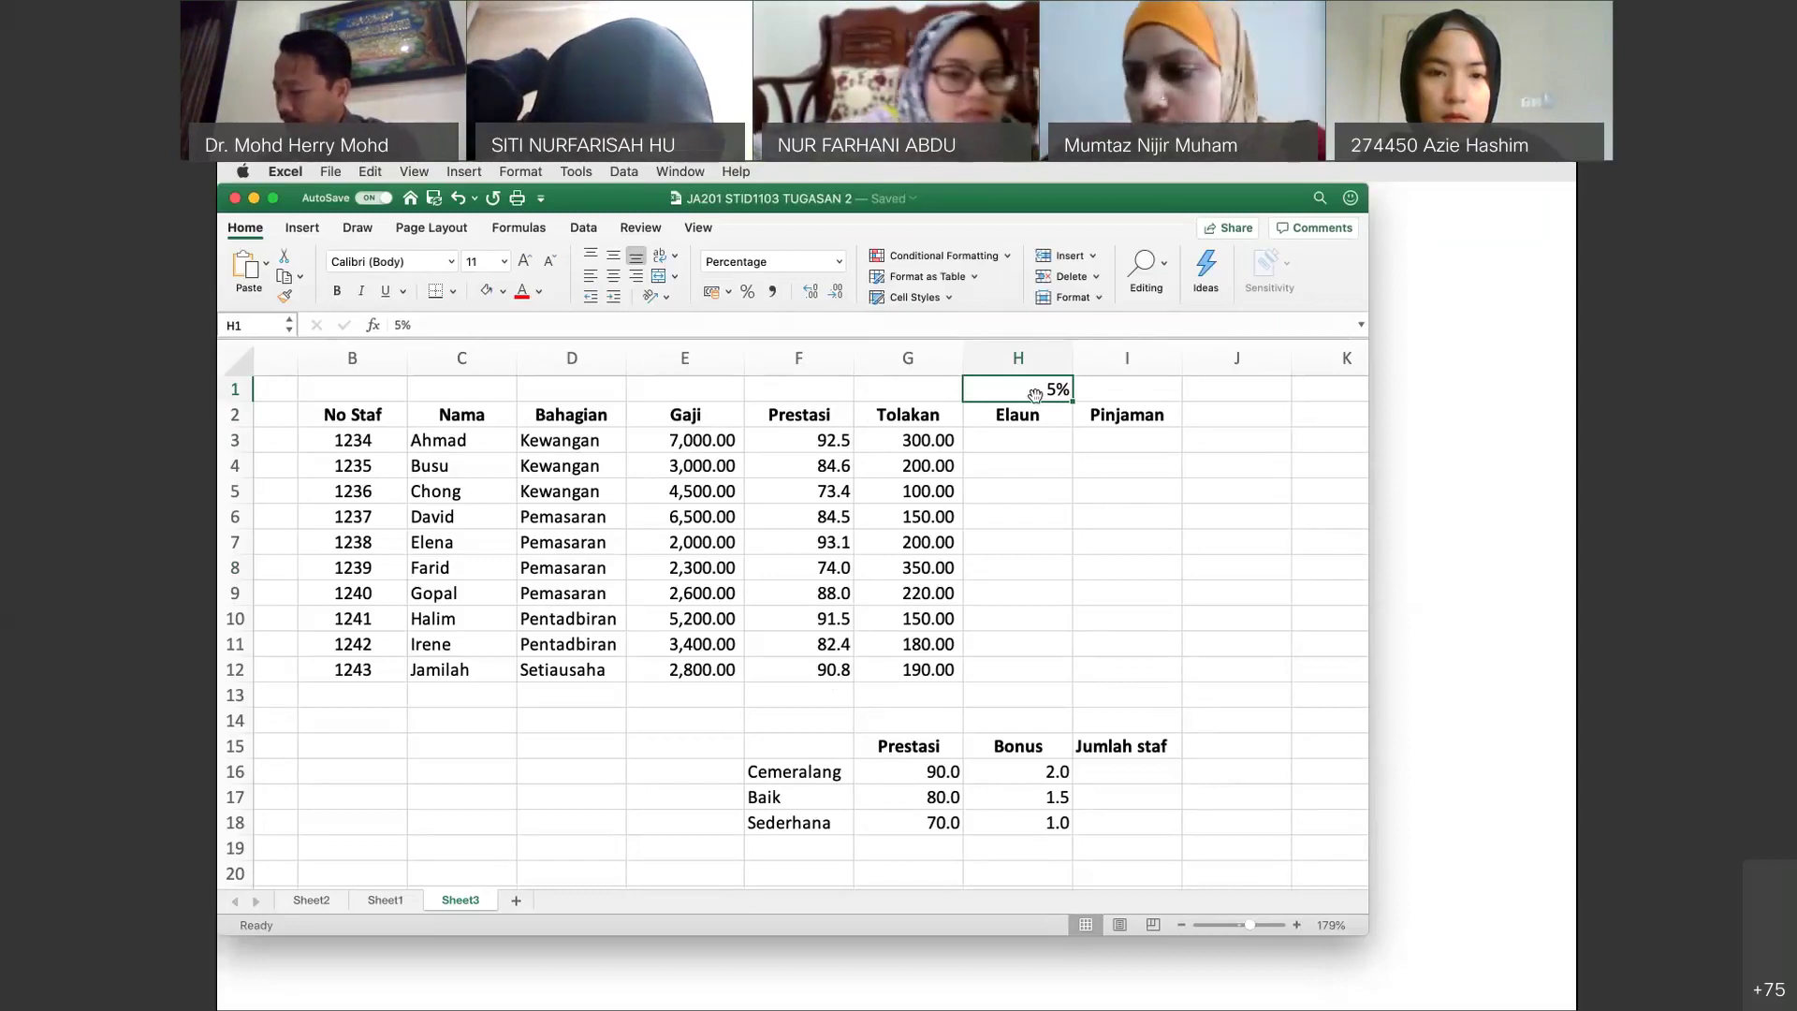
Calculate the first Elaun value in H3 with the formula =$H$1*E3, using an absolute reference to the rate.
{"action": "left_click", "coordinate": [1027, 441]}
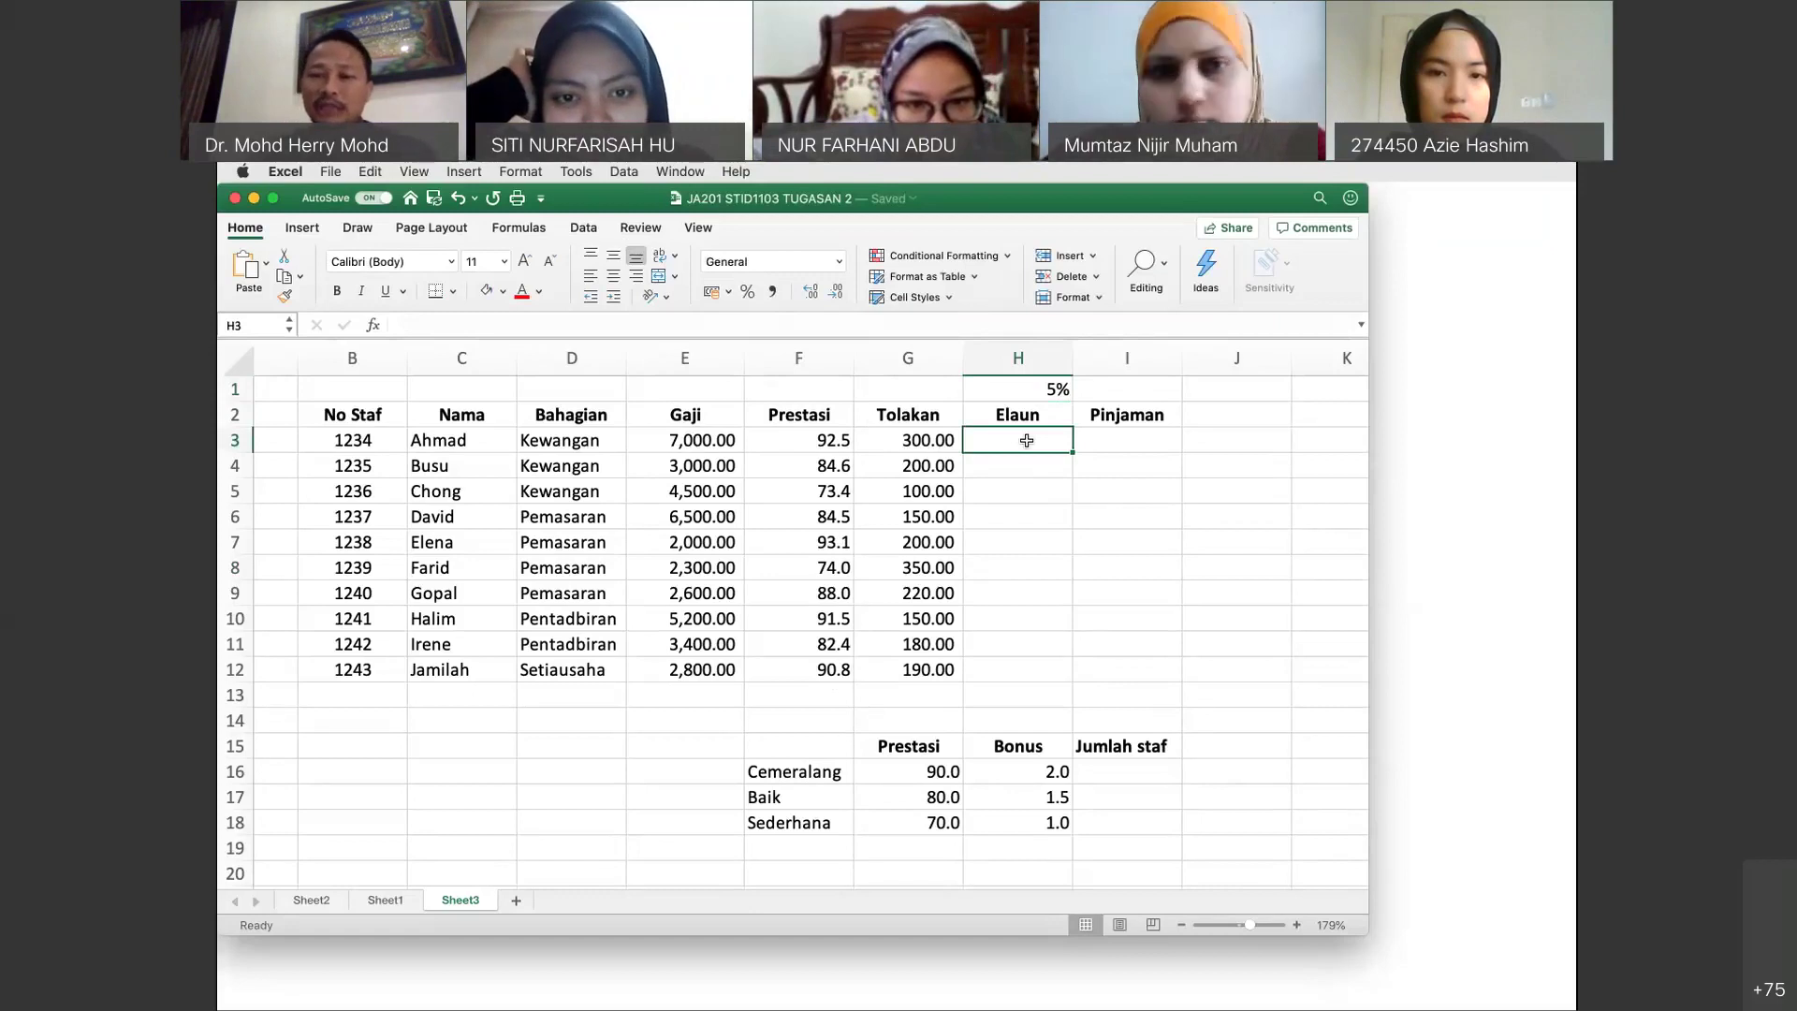
{"action": "type", "text": "="}
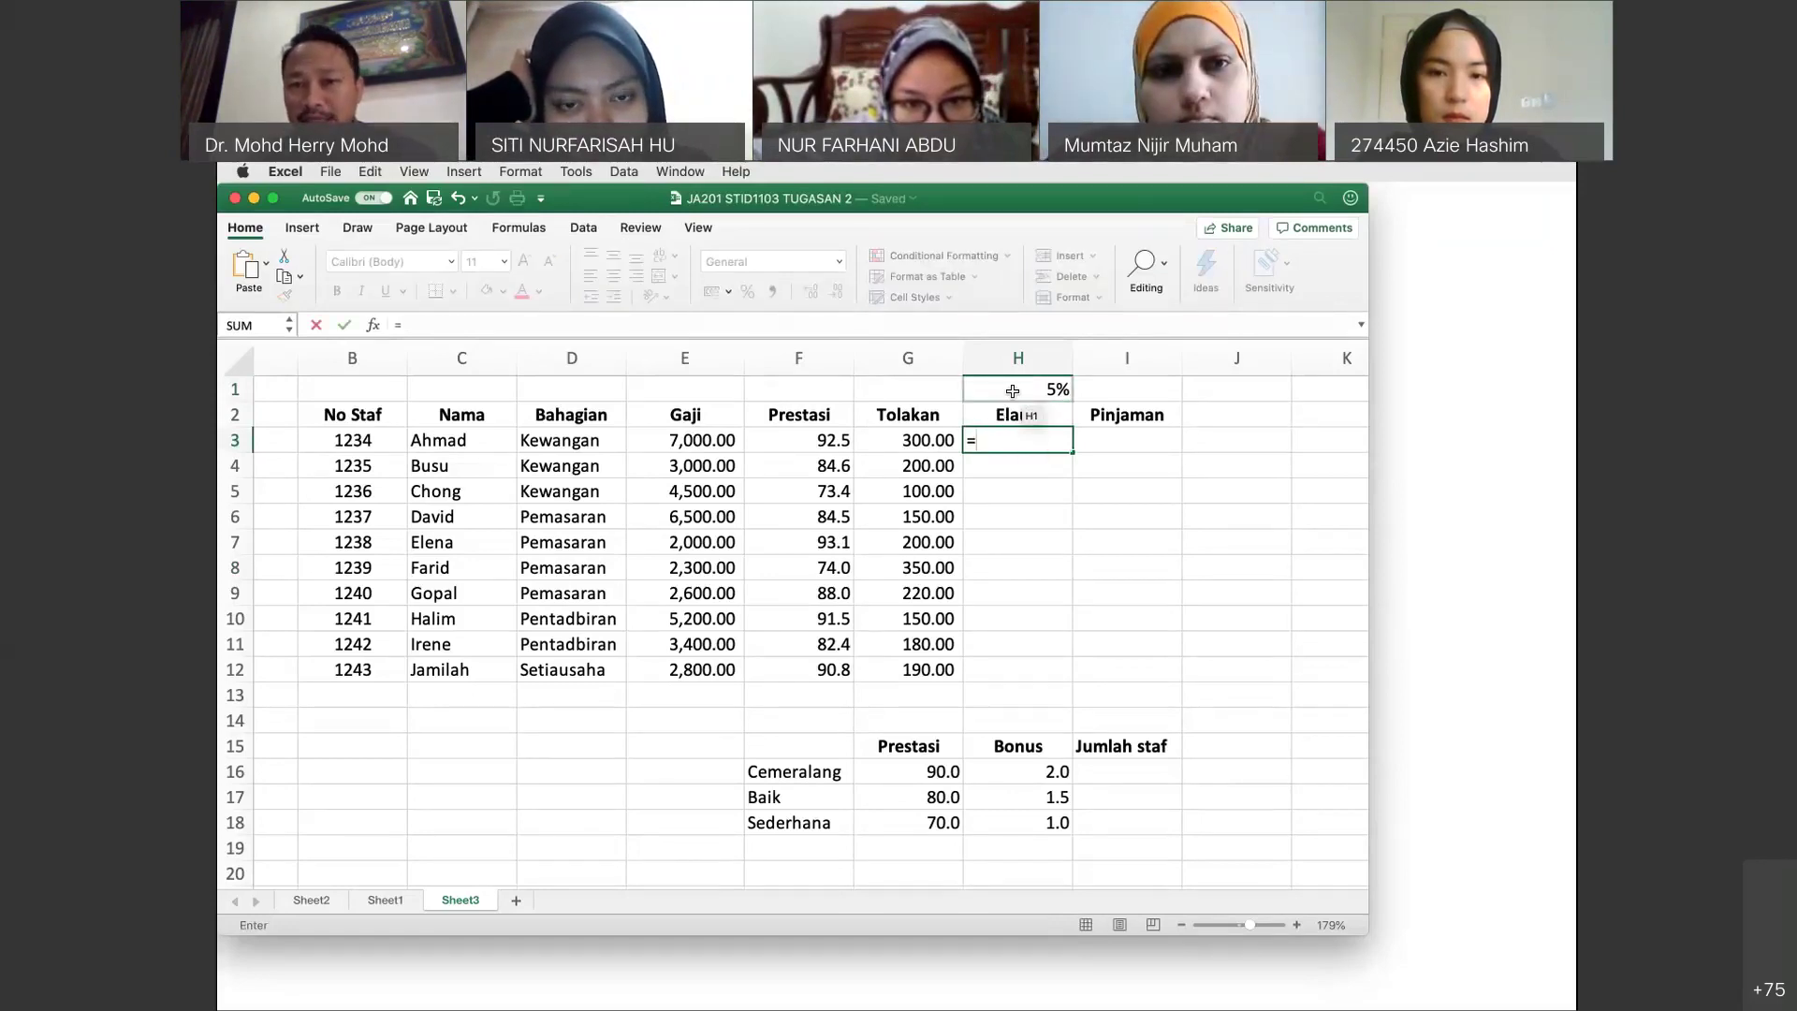
{"action": "left_click", "coordinate": [1013, 391]}
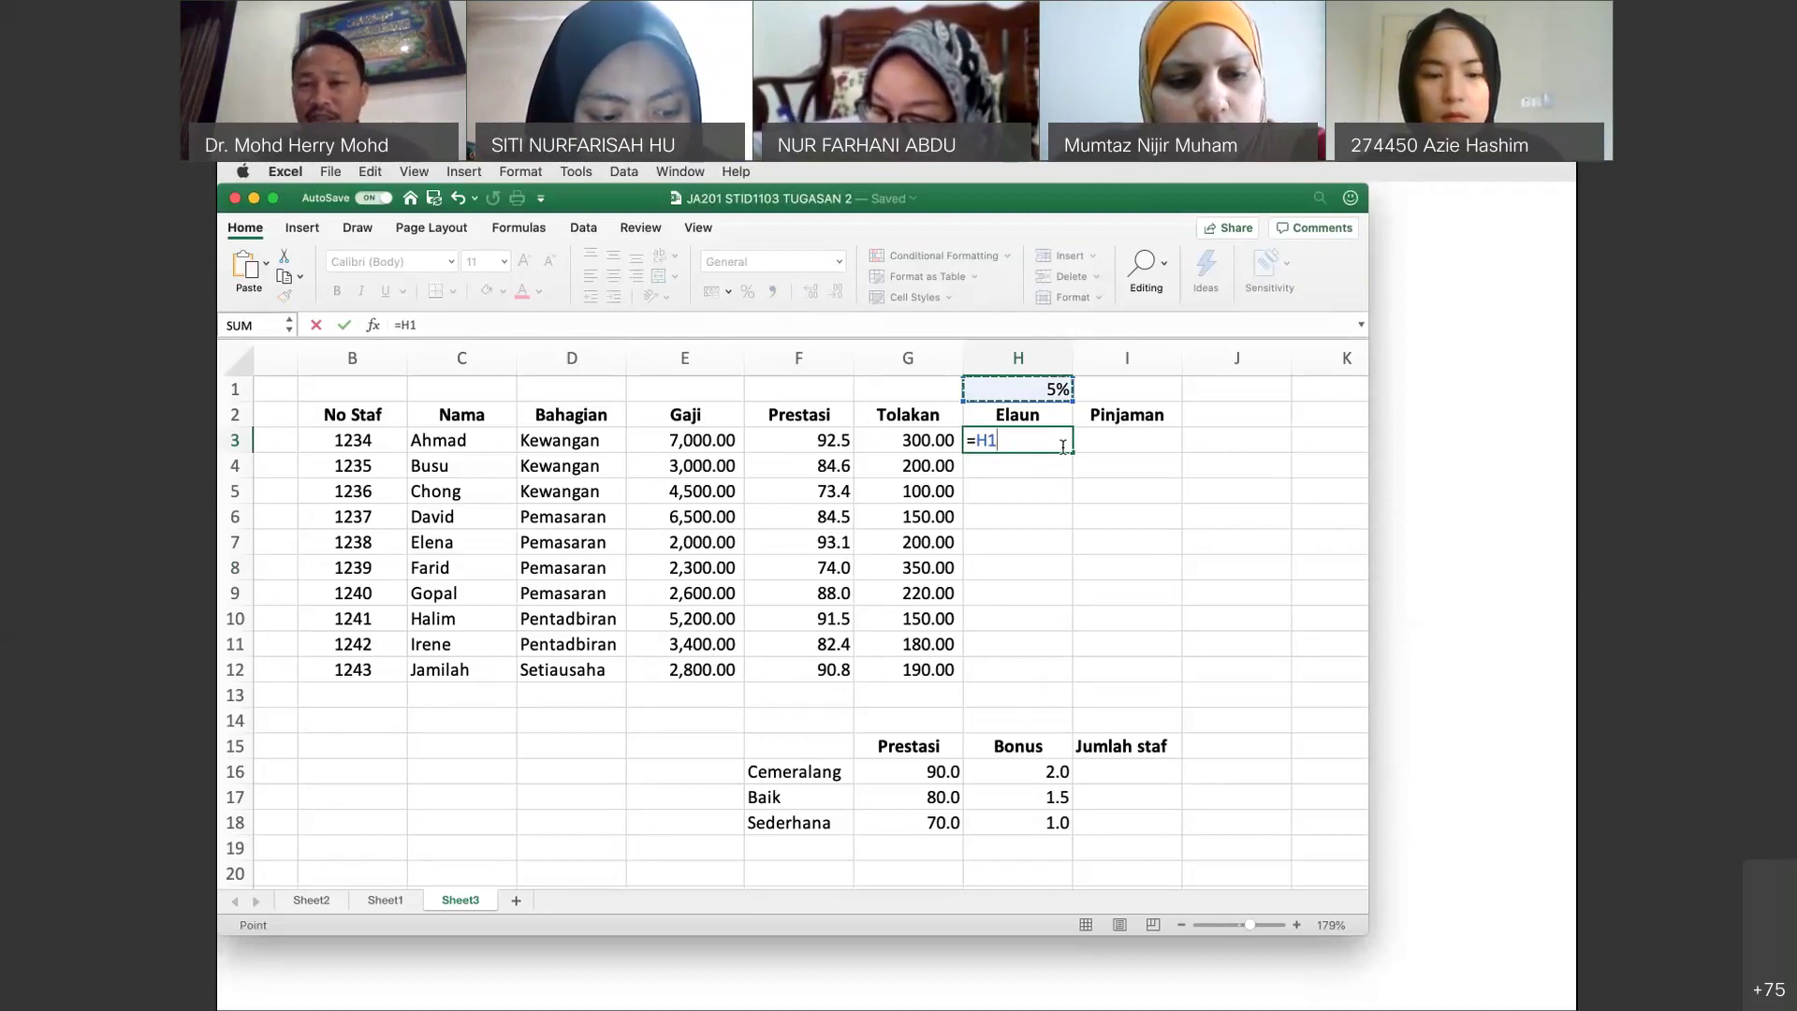
{"action": "key", "text": "super+t"}
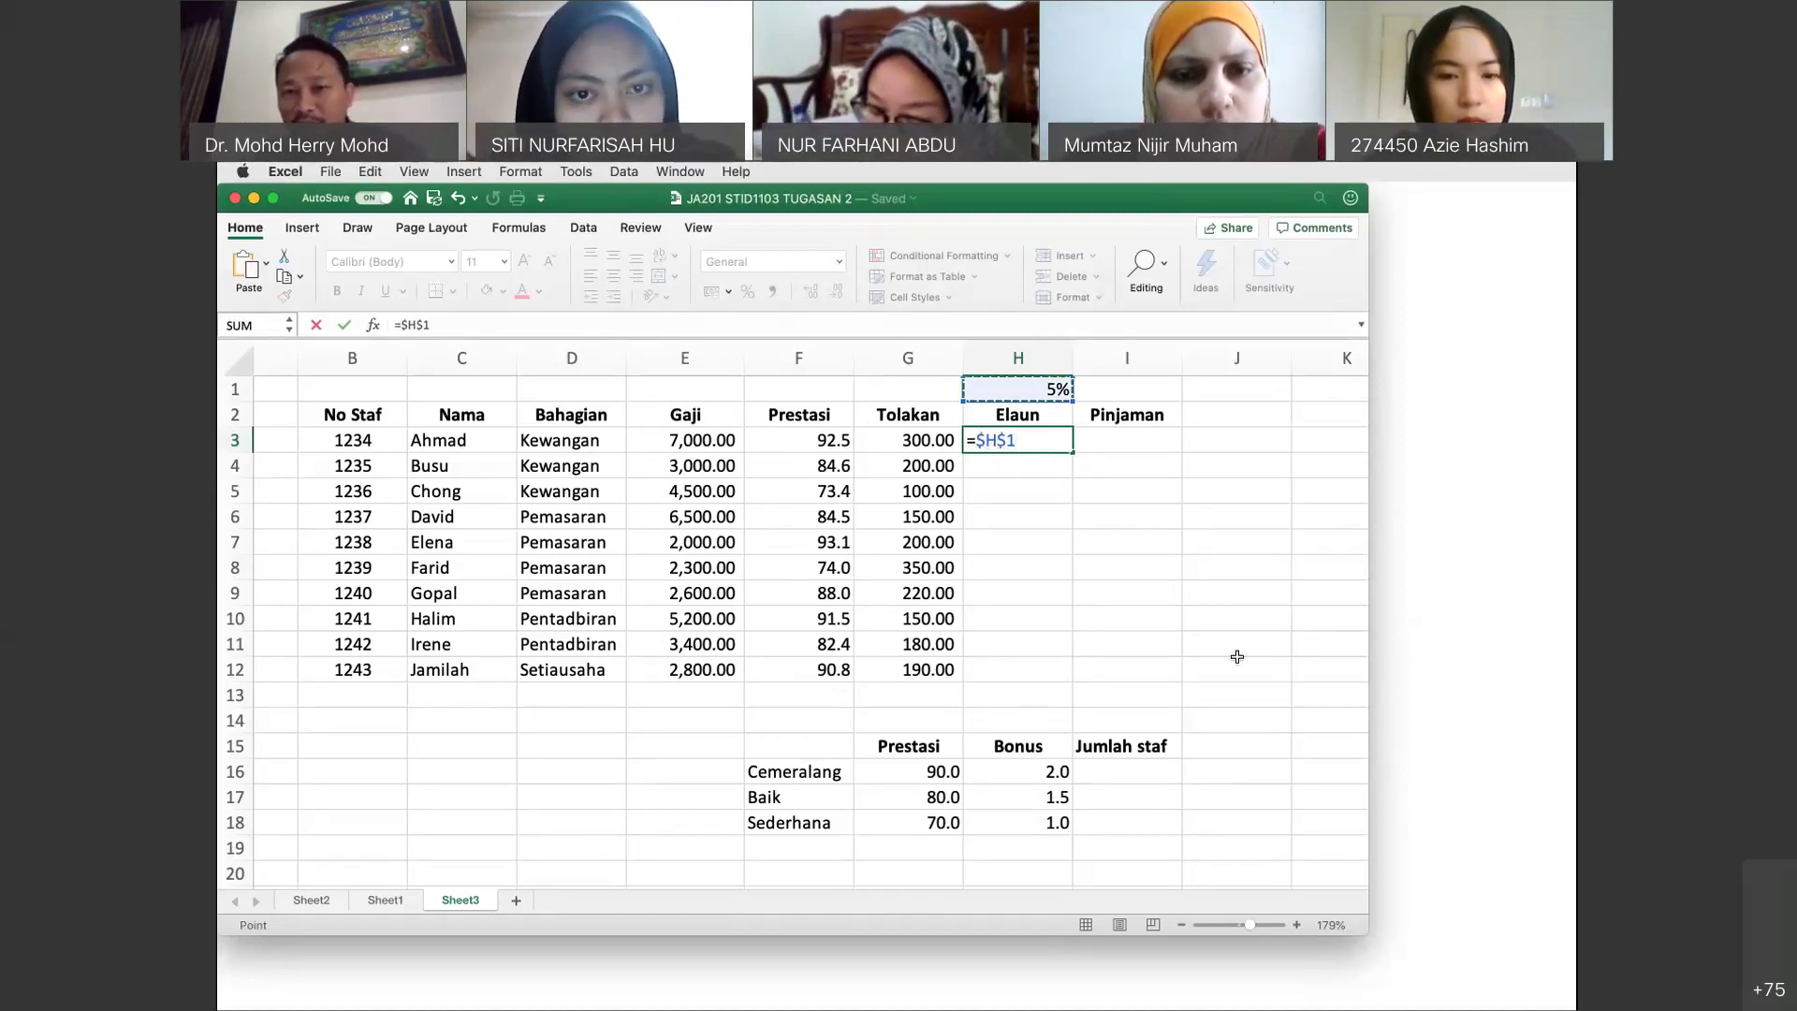
{"action": "key", "text": "F4"}
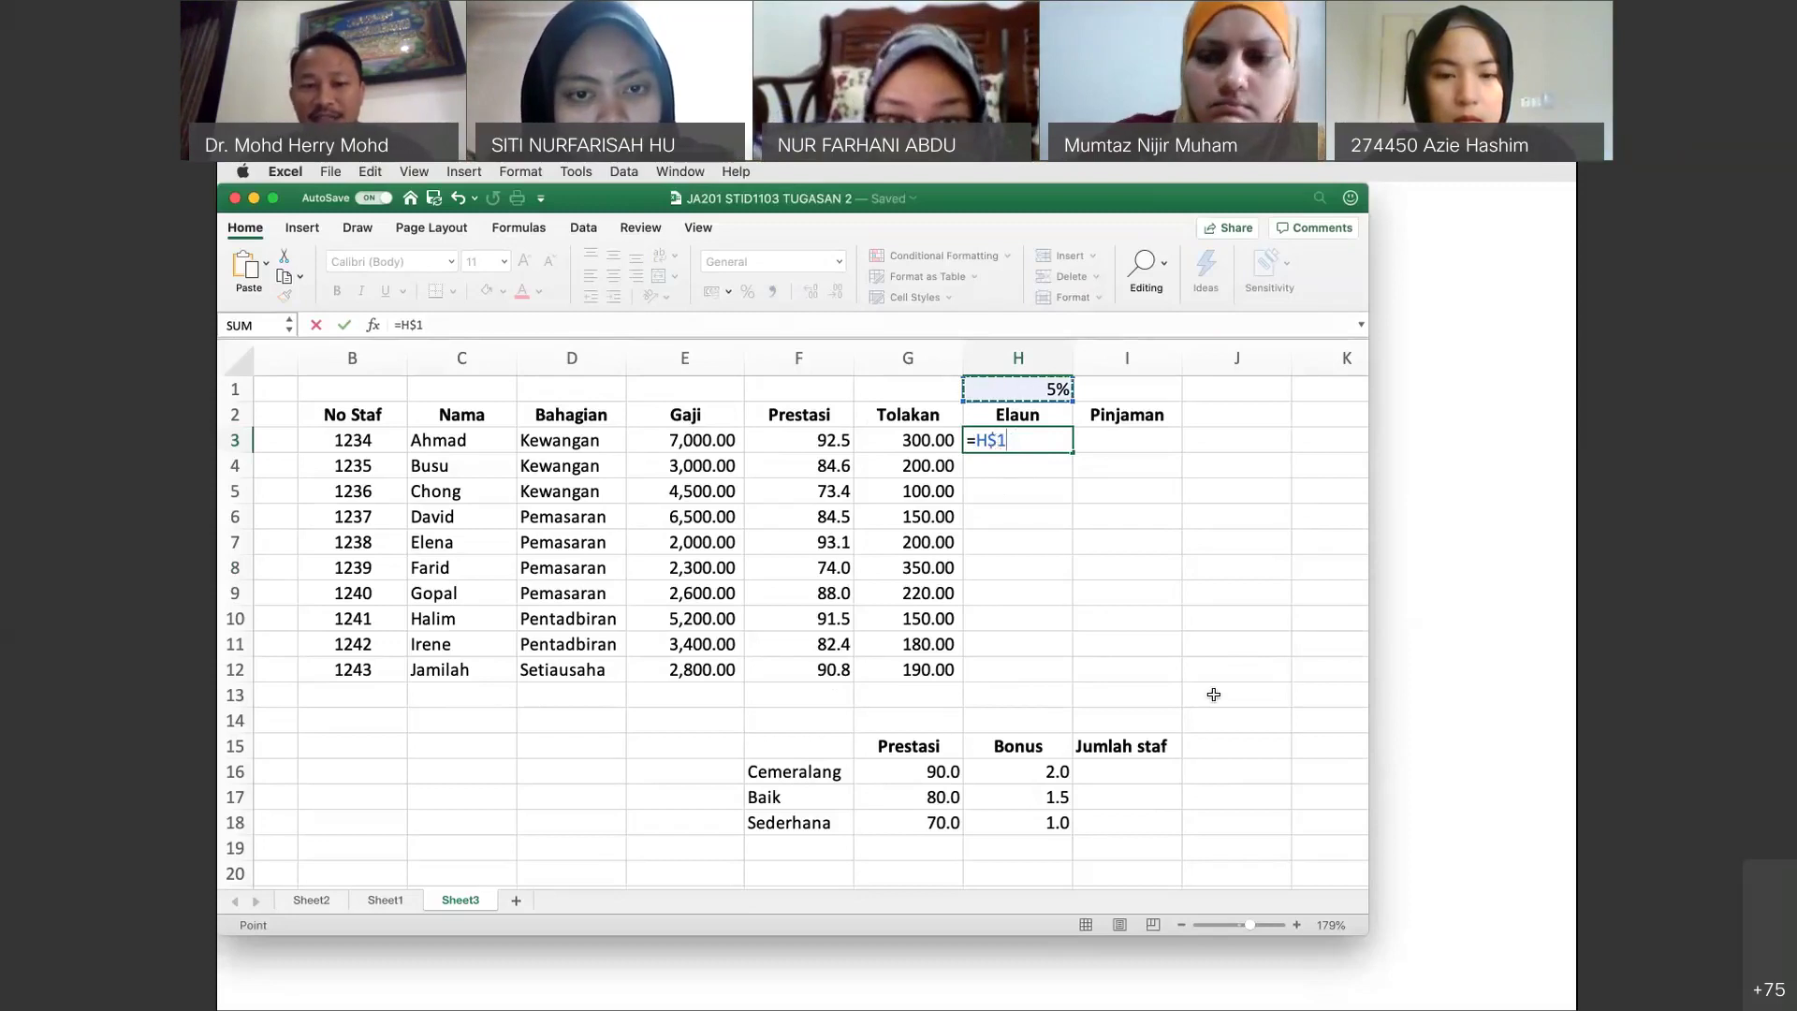
{"action": "key", "text": "F4"}
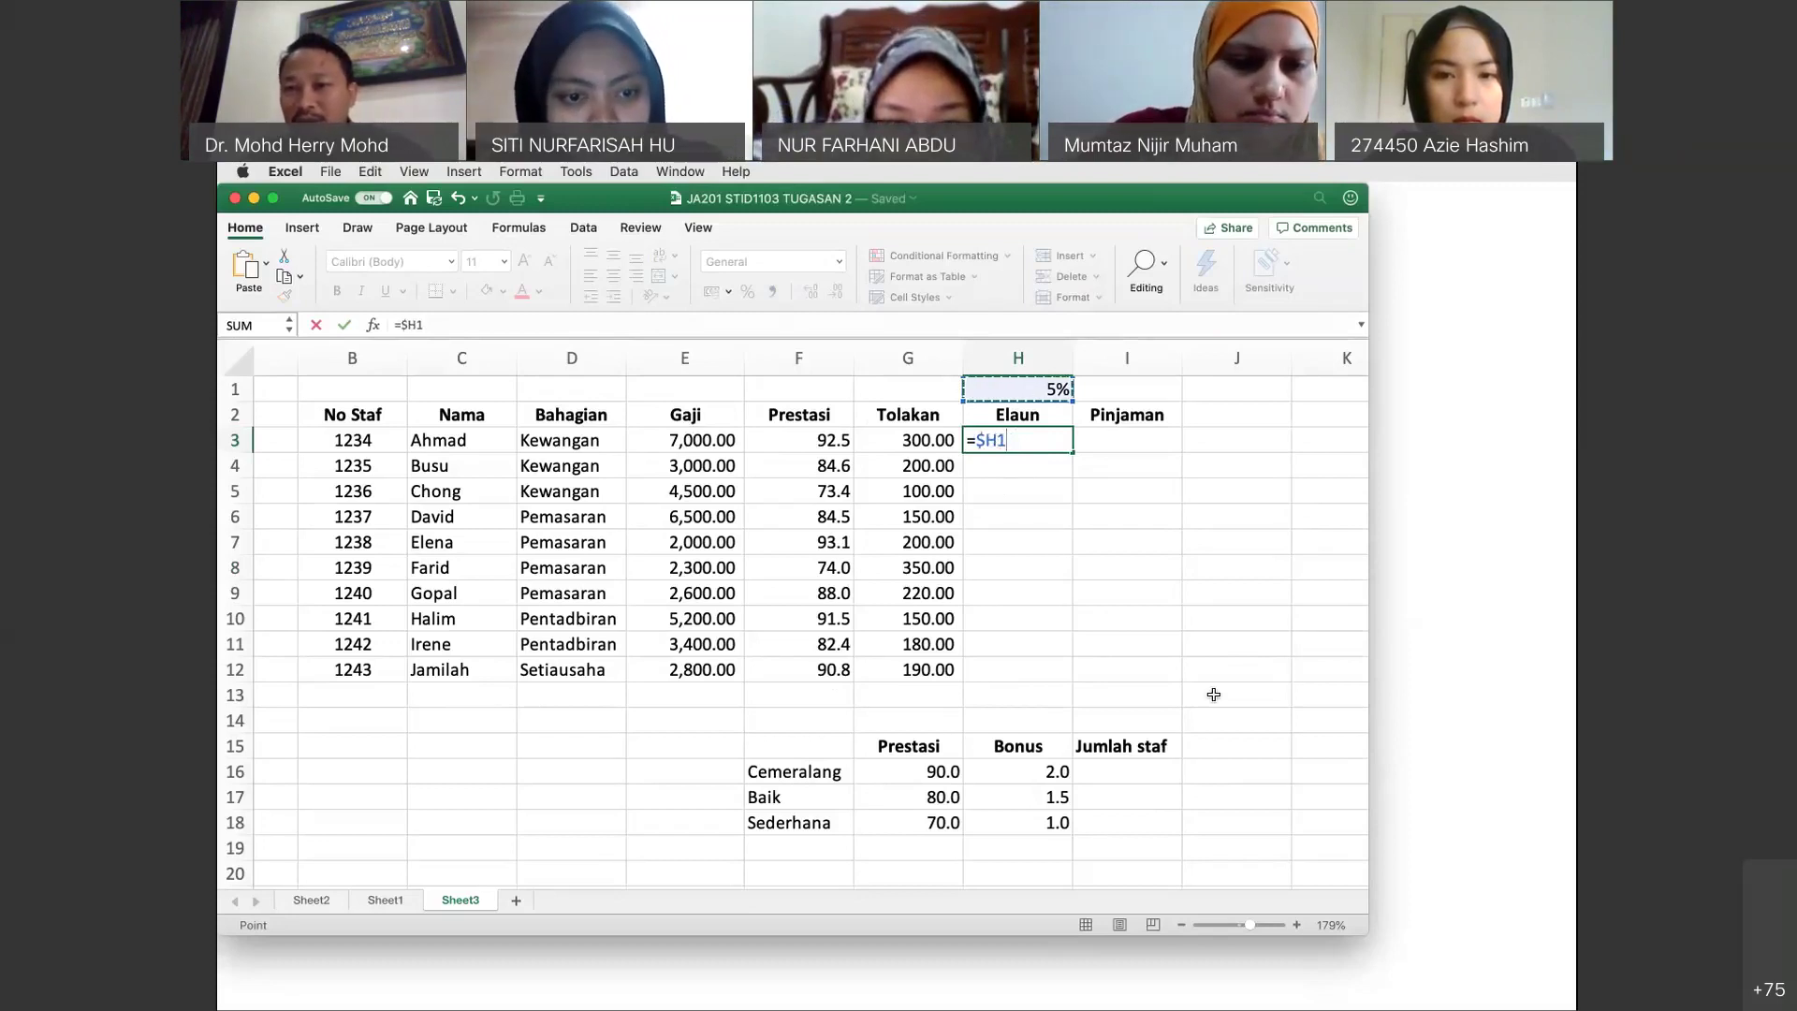
{"action": "key", "text": "F4"}
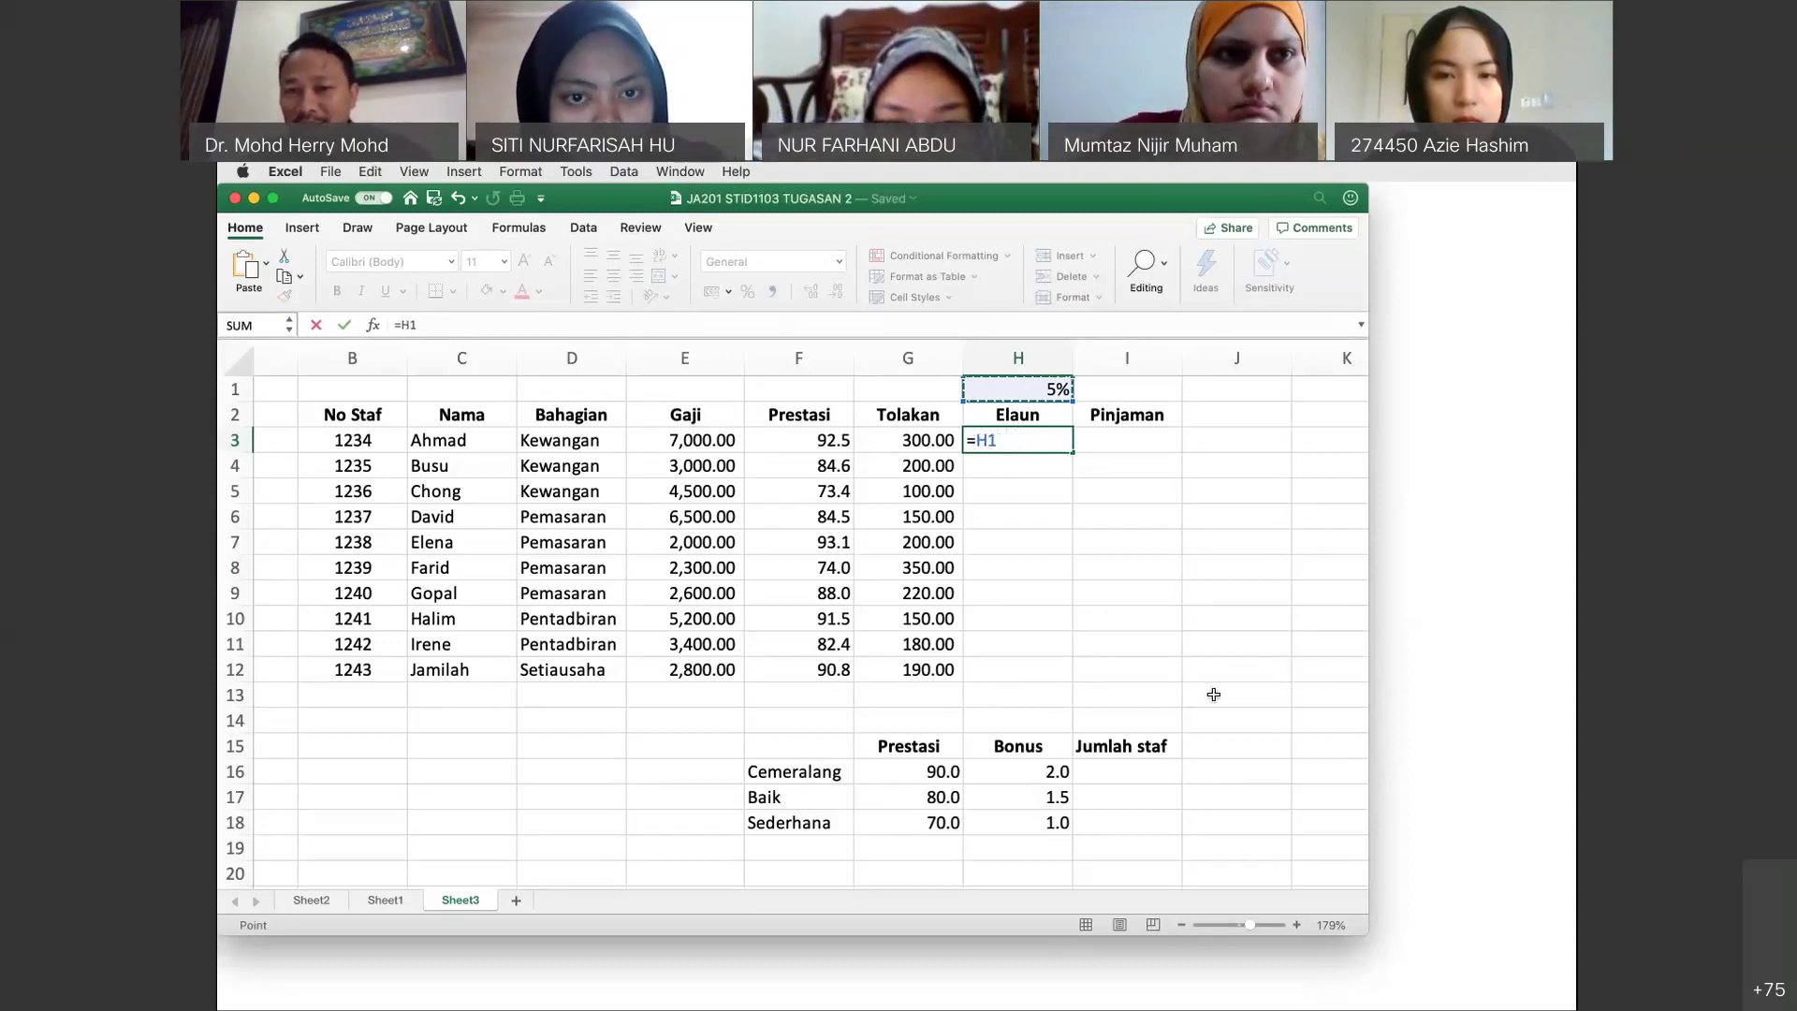
{"action": "key", "text": "F4"}
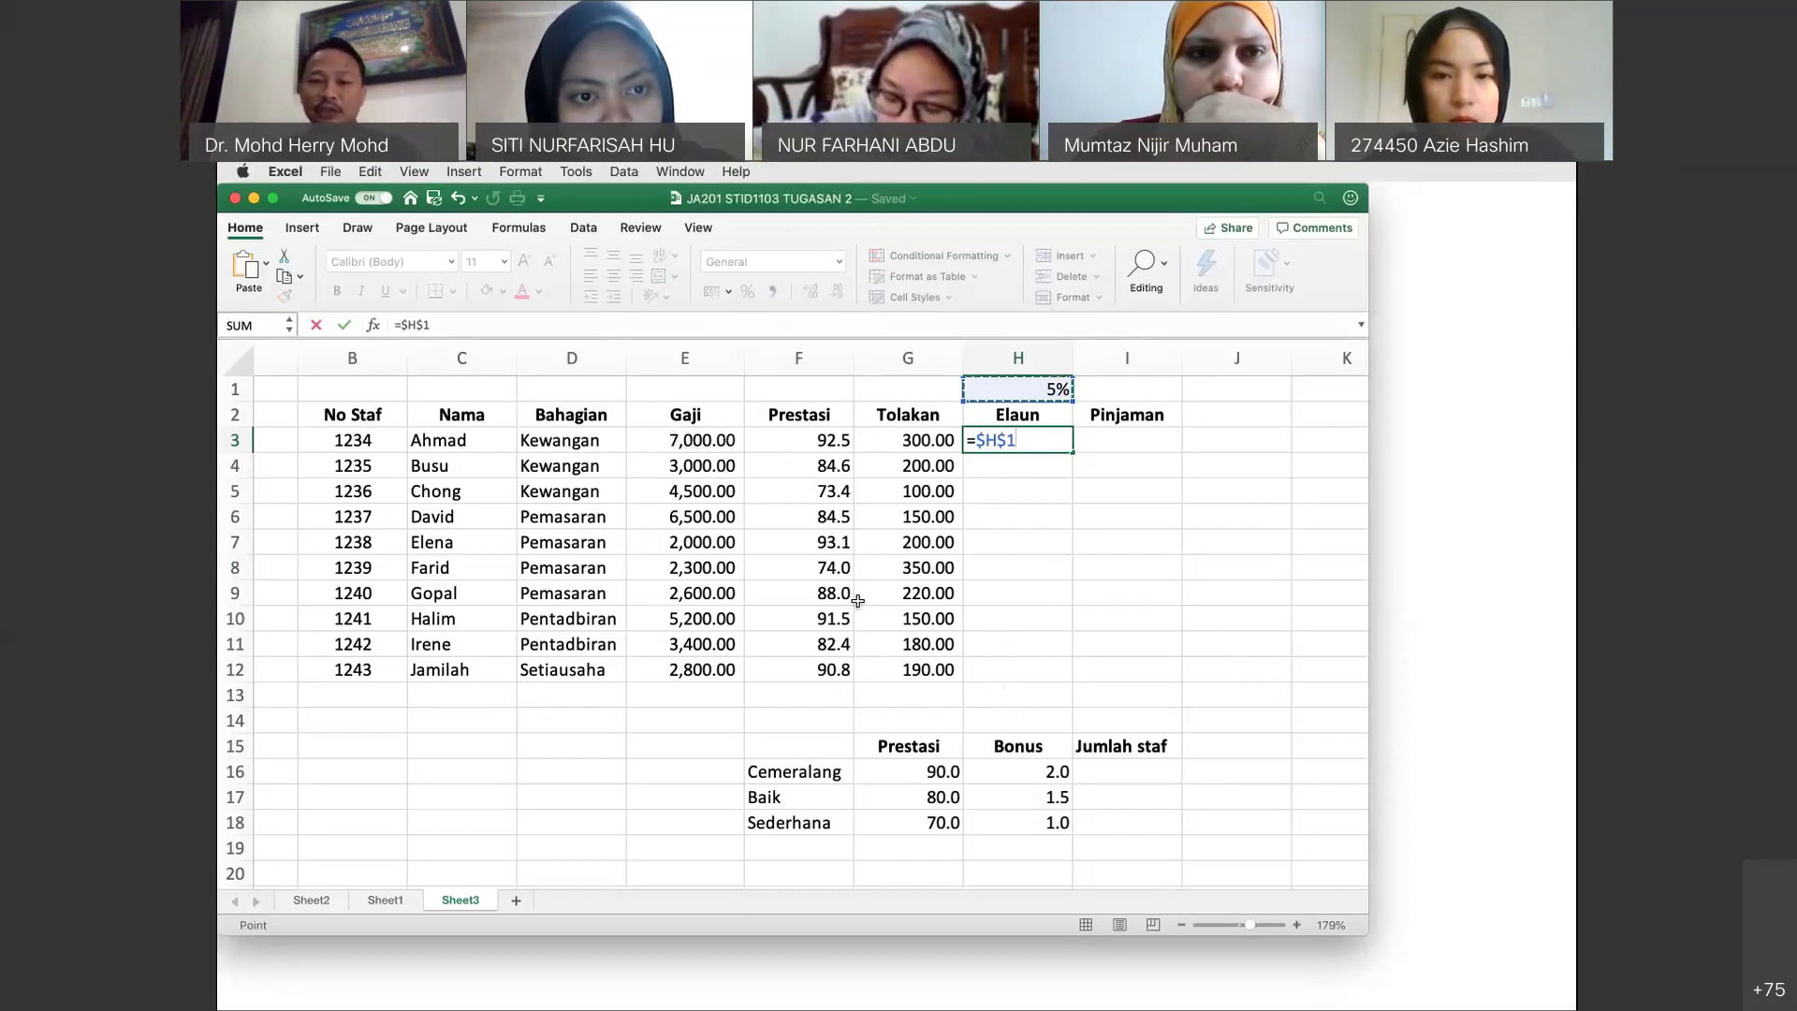
{"action": "type", "text": "*"}
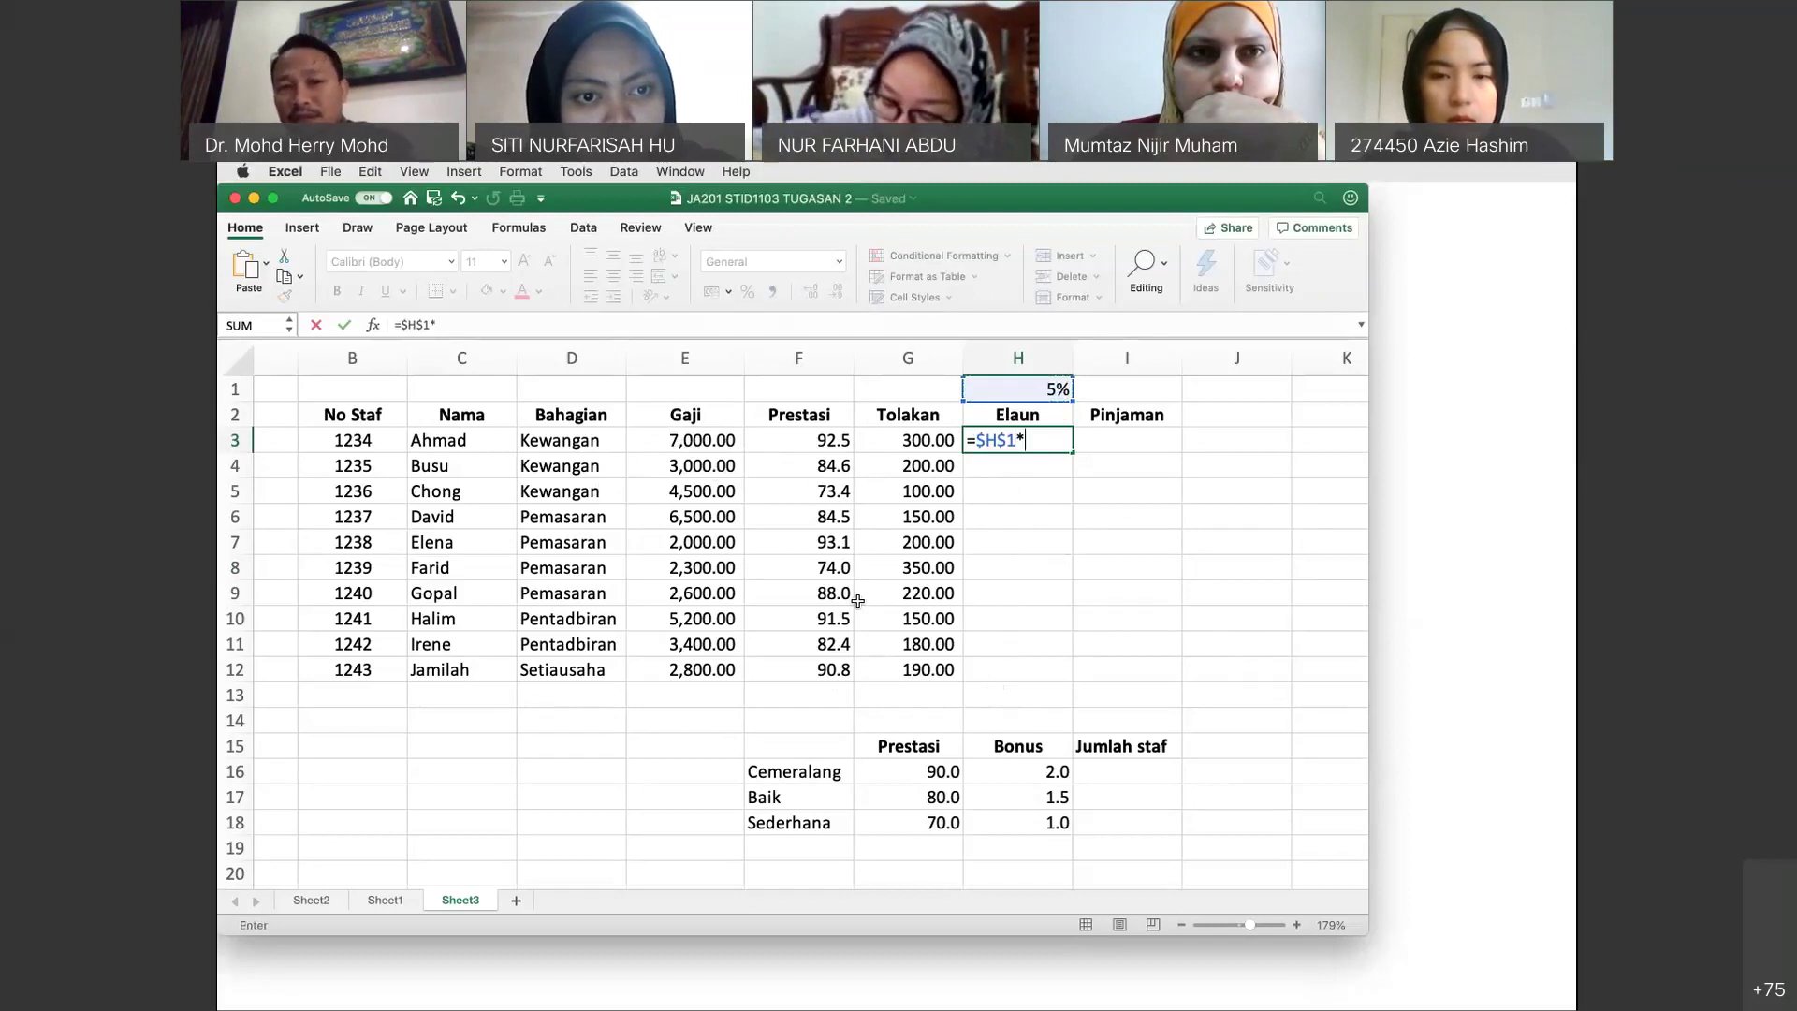
{"action": "left_click", "coordinate": [686, 442]}
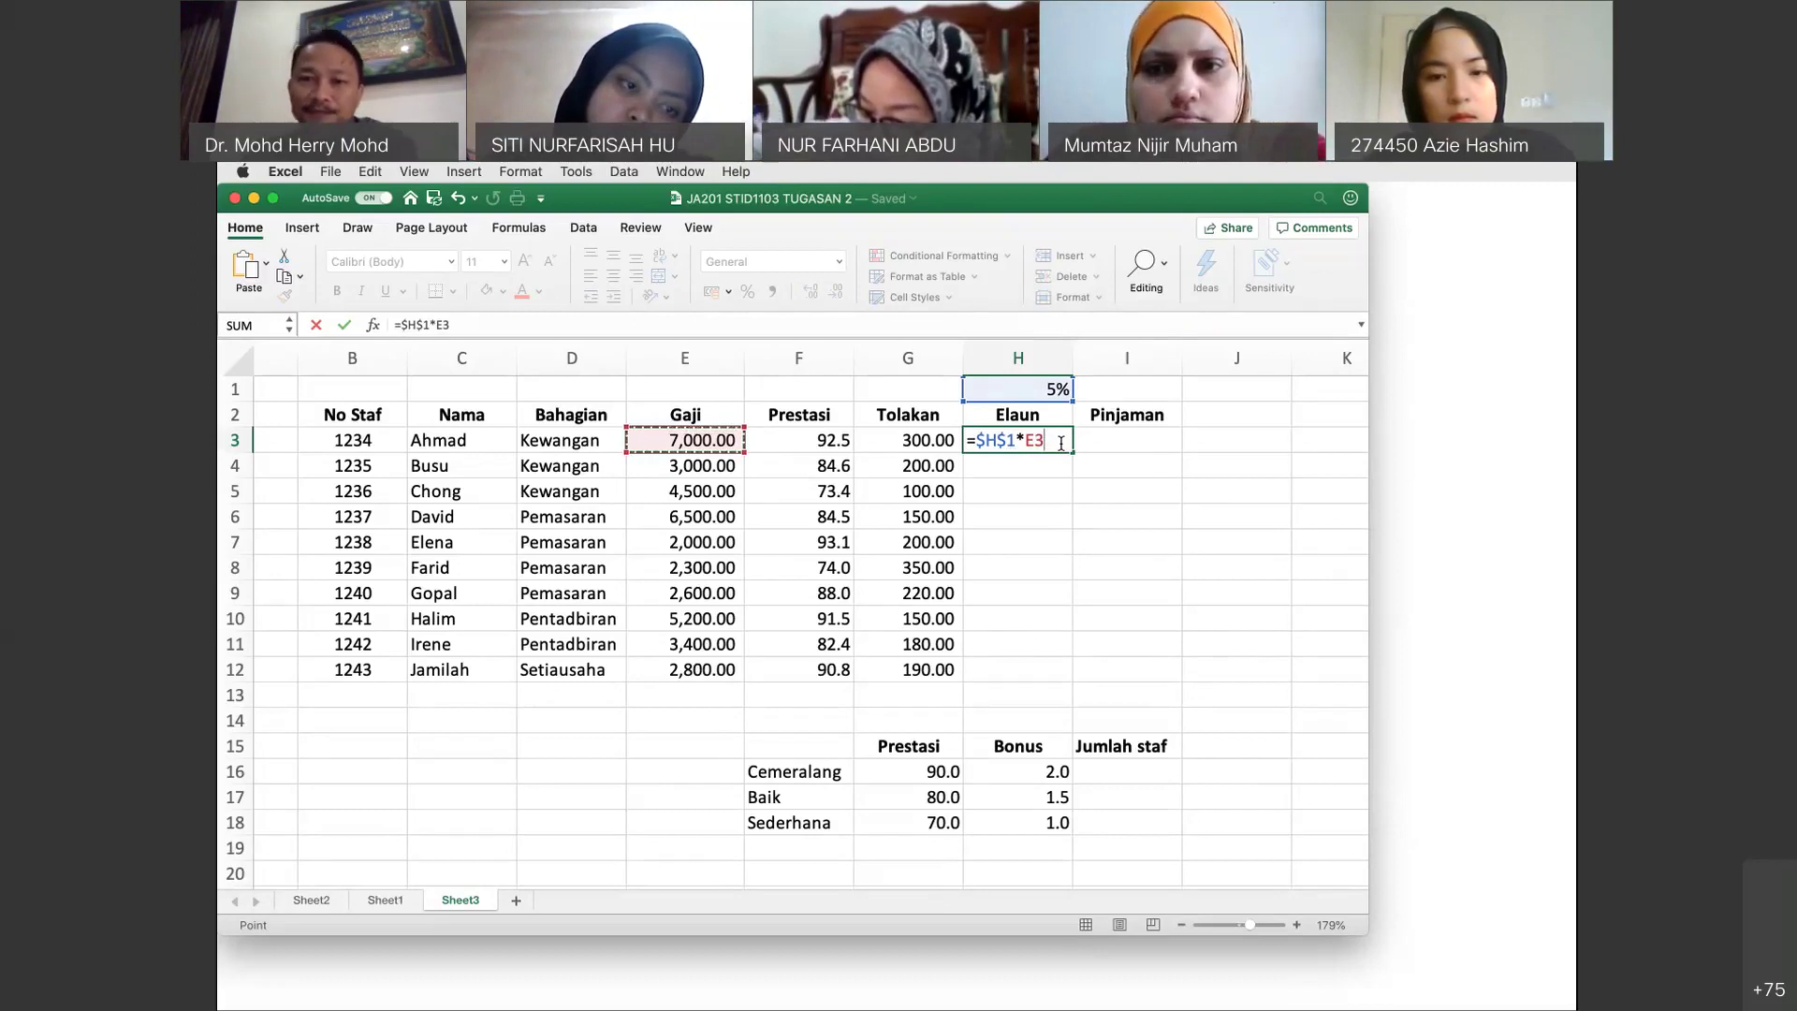
{"action": "key", "text": "Return"}
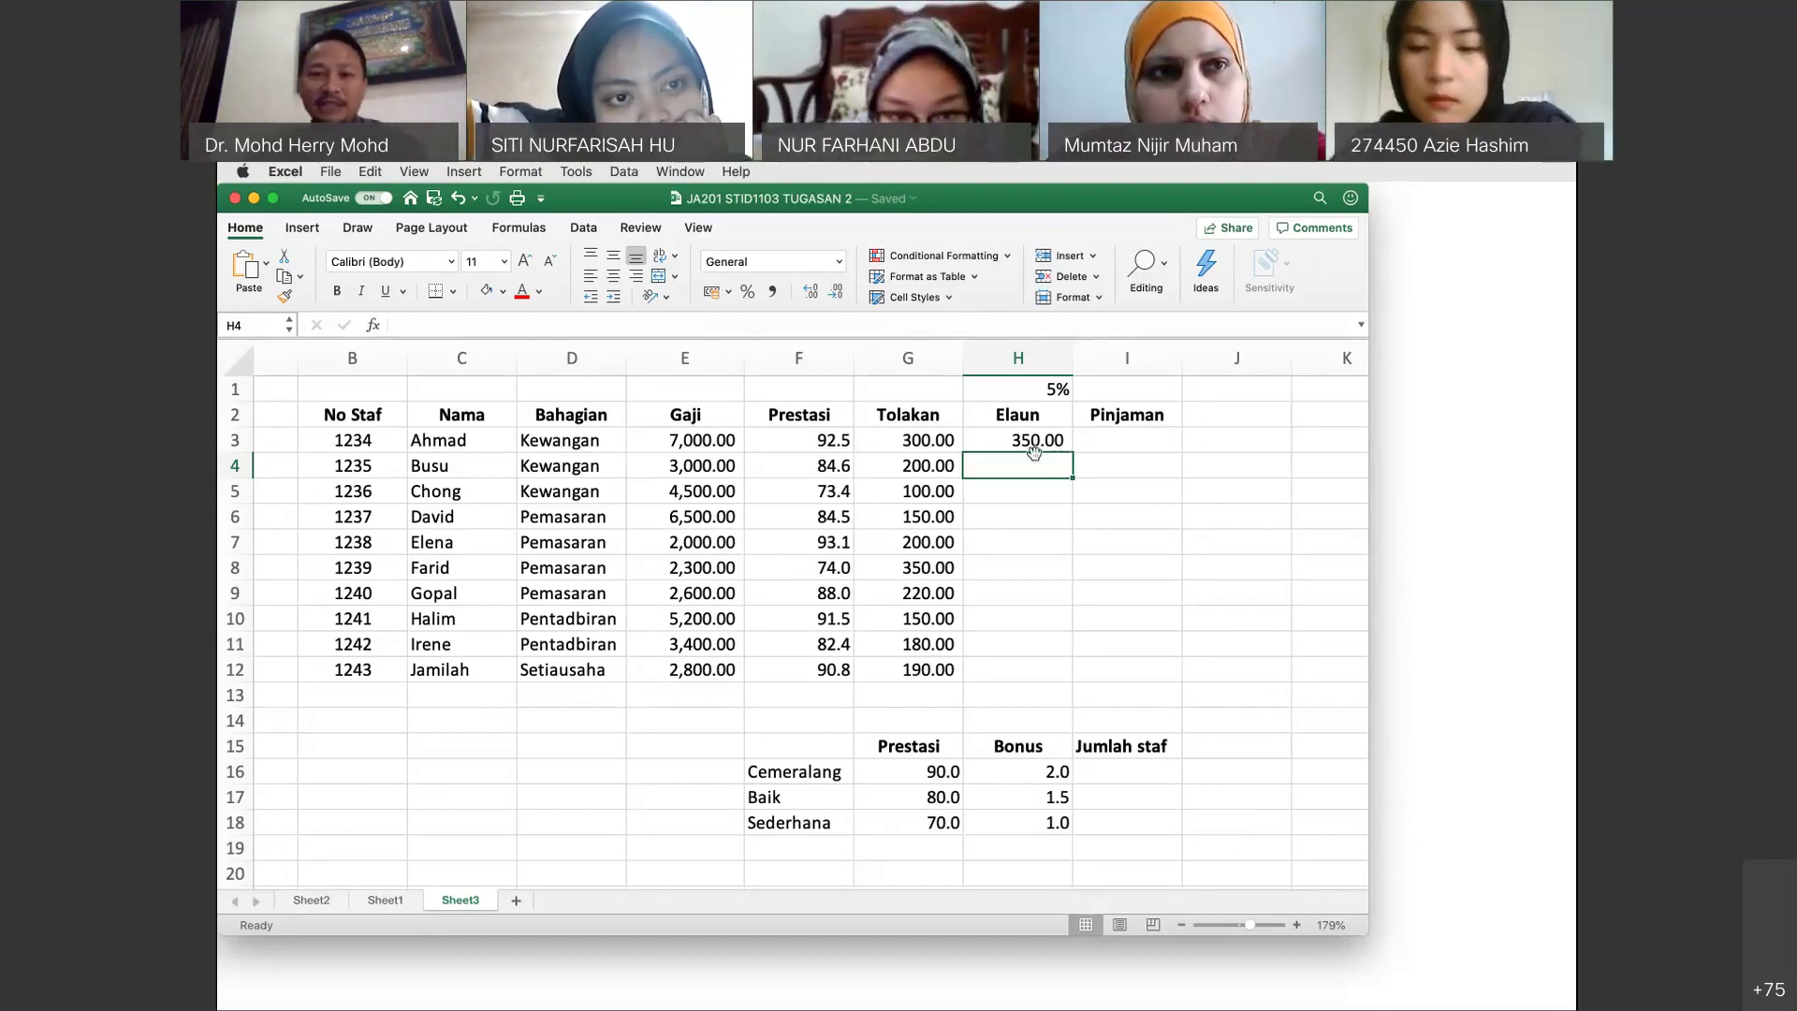
{"action": "type", "text": "="}
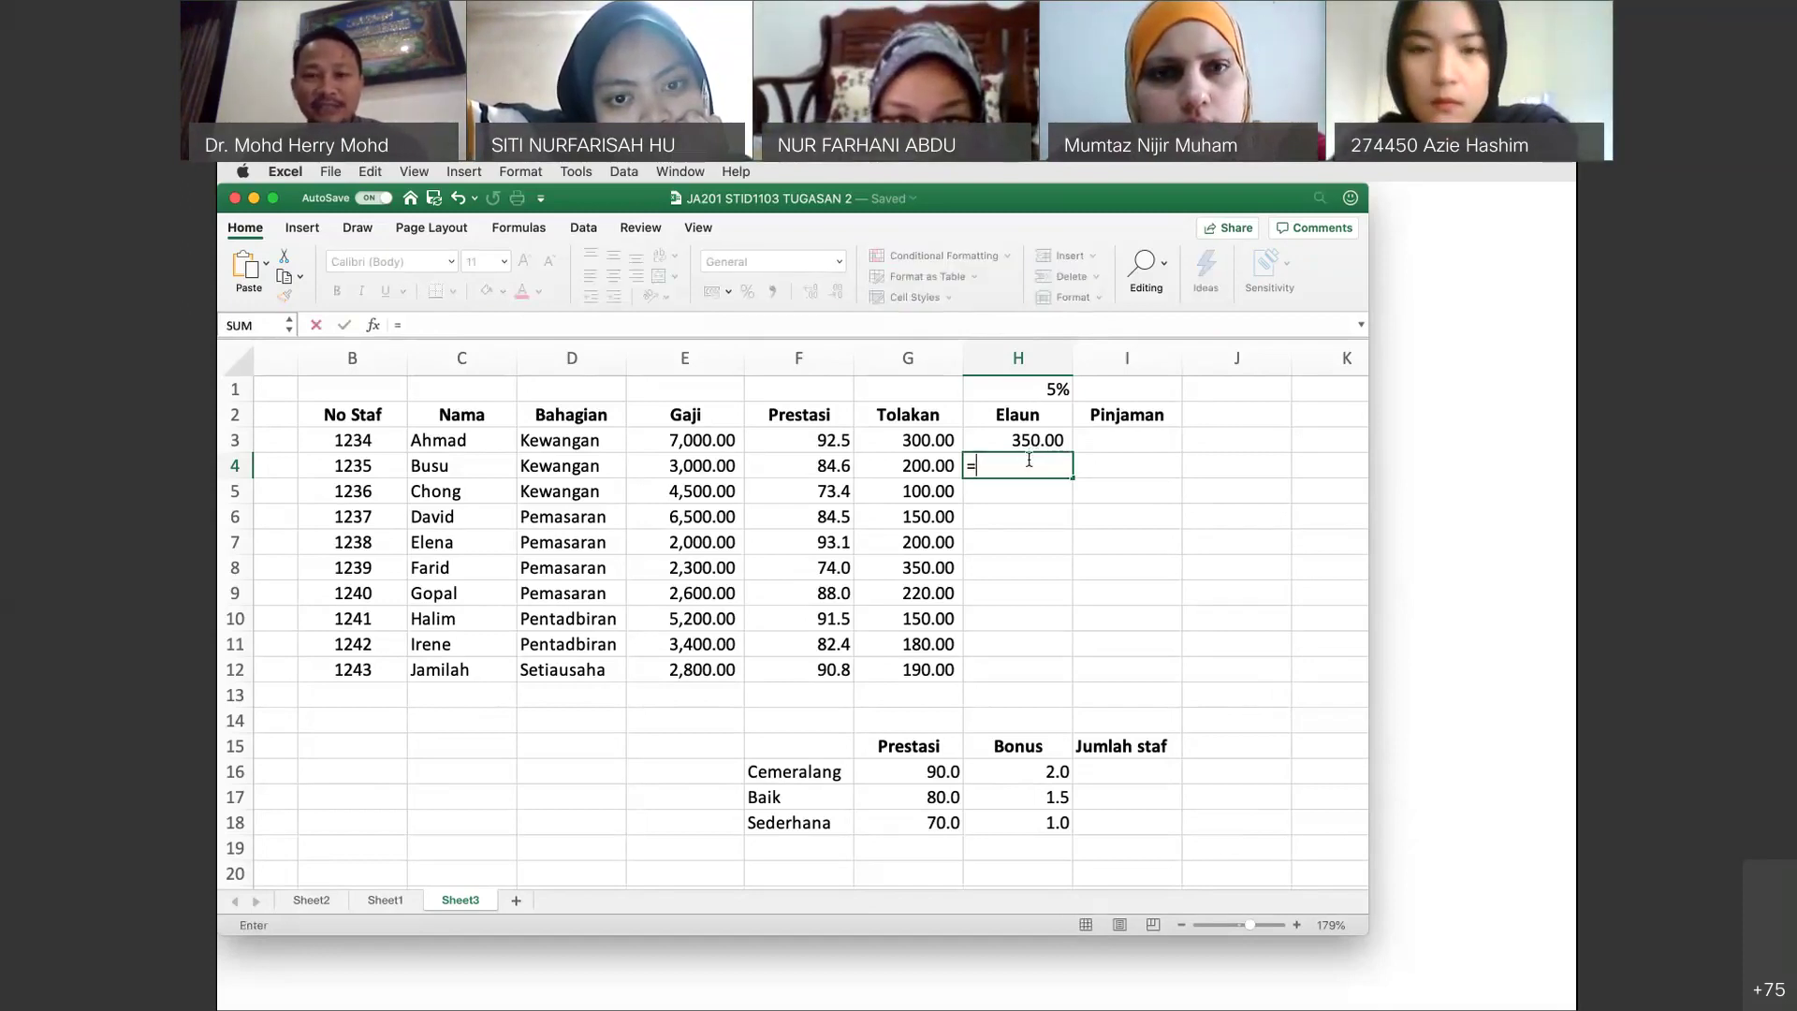
{"action": "type", "text": "su"}
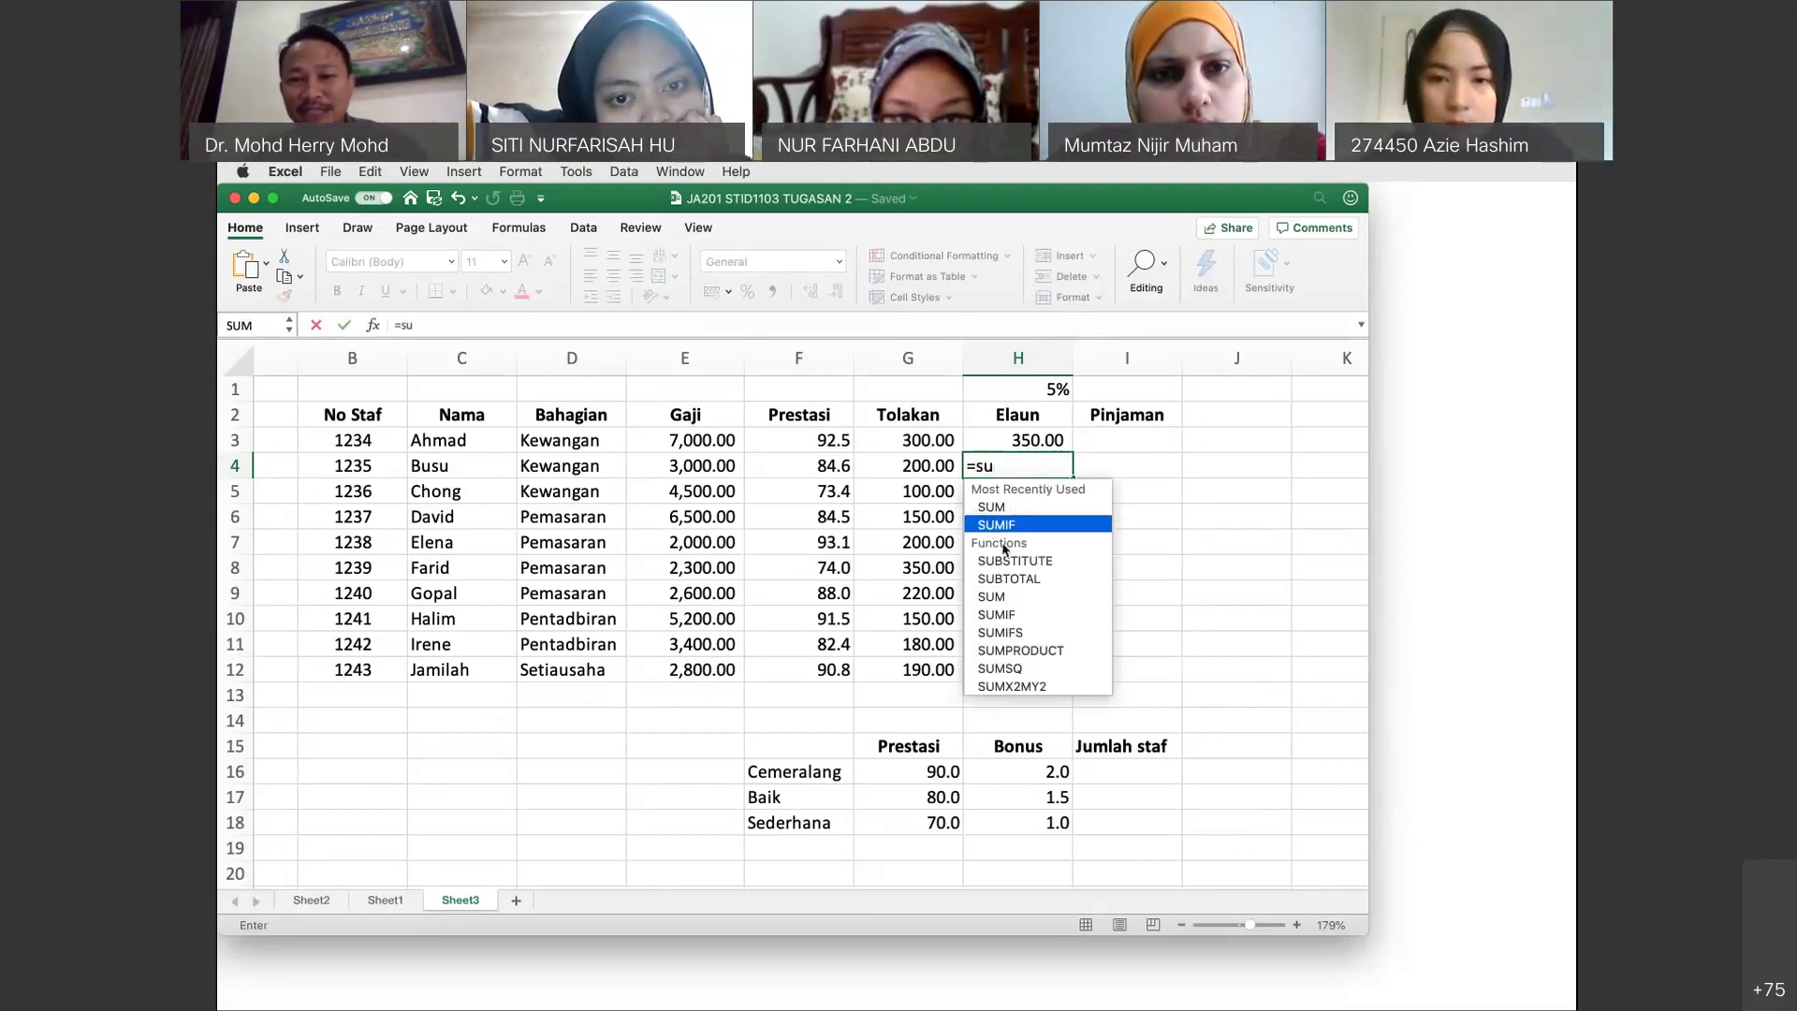
{"action": "left_click", "coordinate": [1156, 500]}
{"action": "left_click", "coordinate": [1042, 471]}
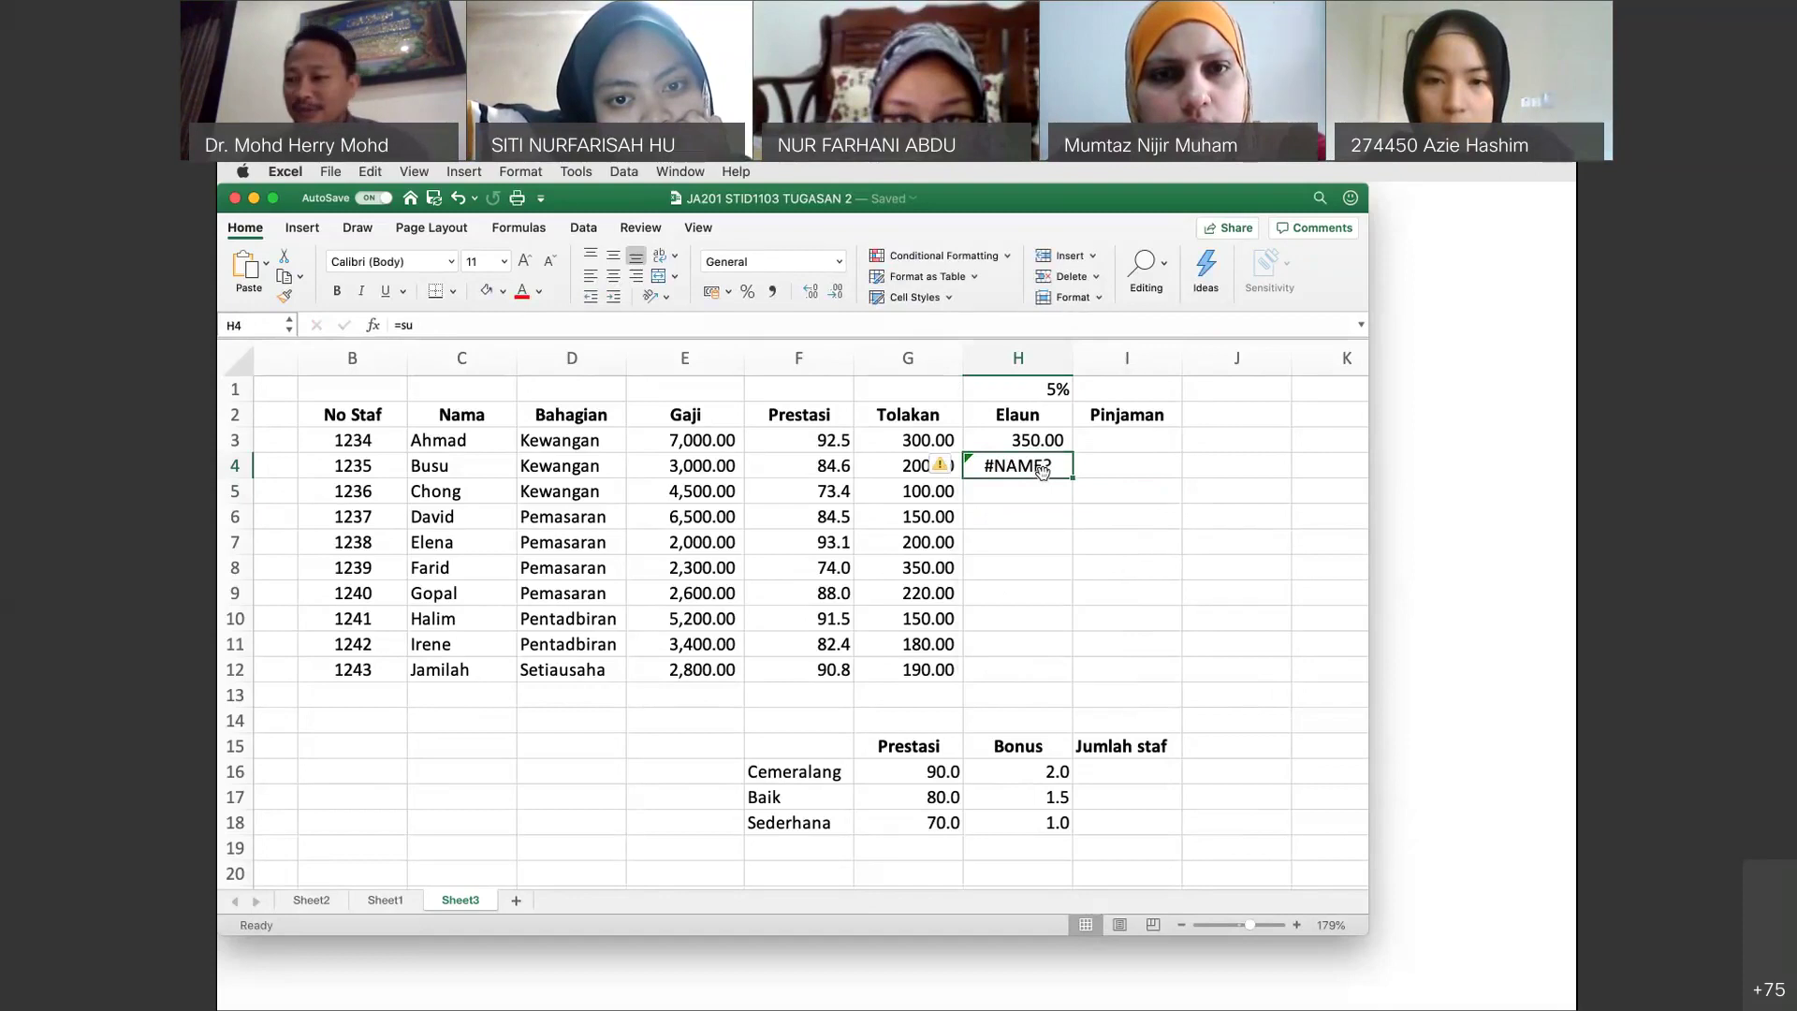
{"action": "key", "text": "Delete"}
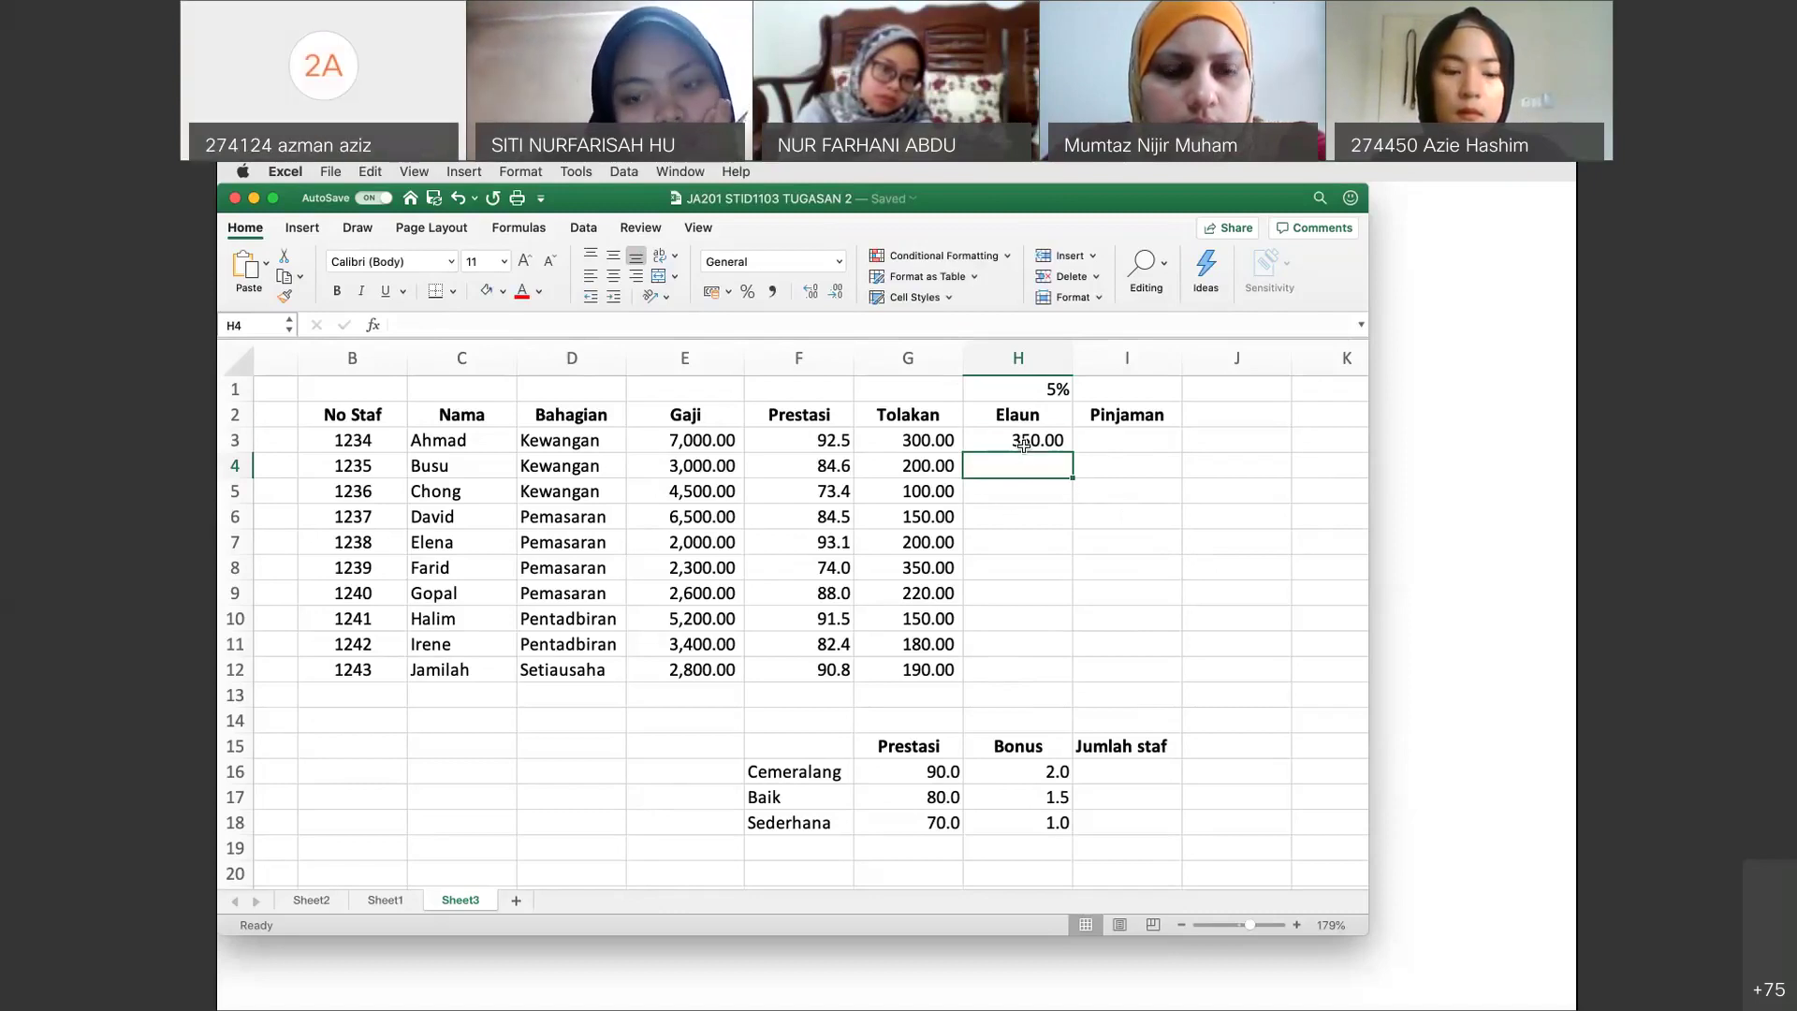
Enter the formula =H1*E4 in cell H4, using a relative reference to the rate.
{"action": "left_click", "coordinate": [1023, 444]}
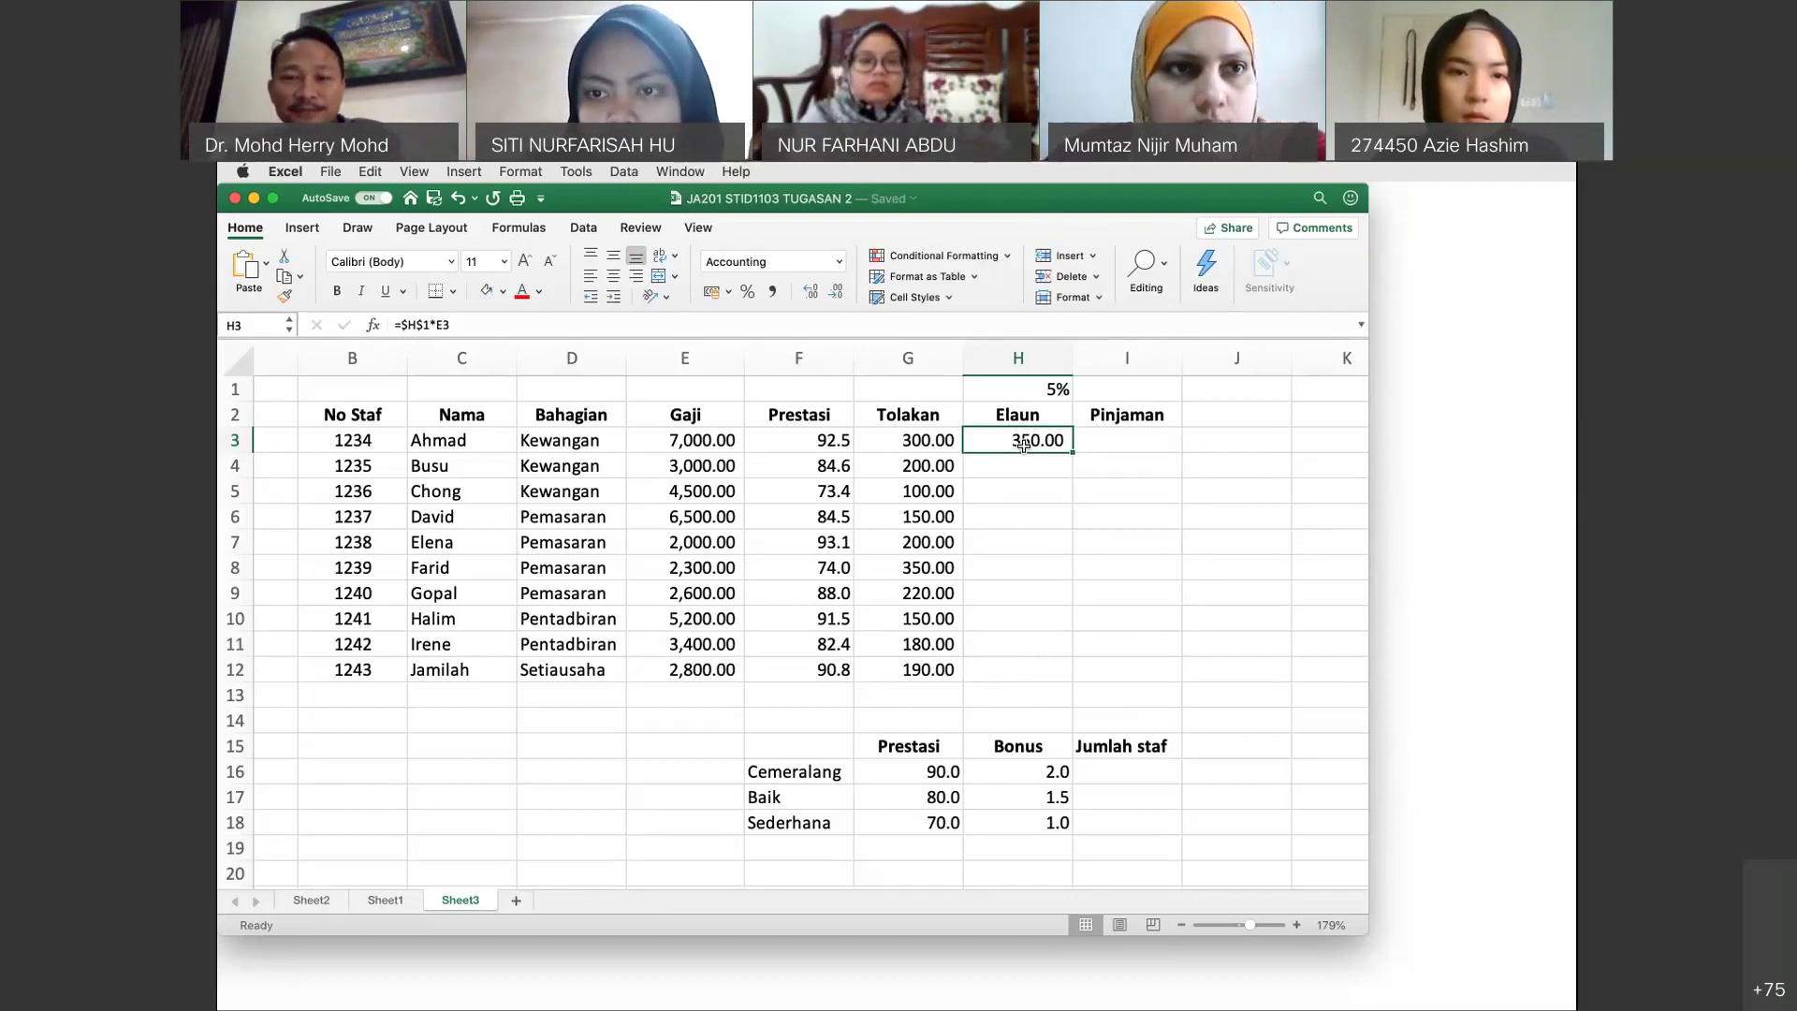
{"action": "left_click", "coordinate": [1024, 462]}
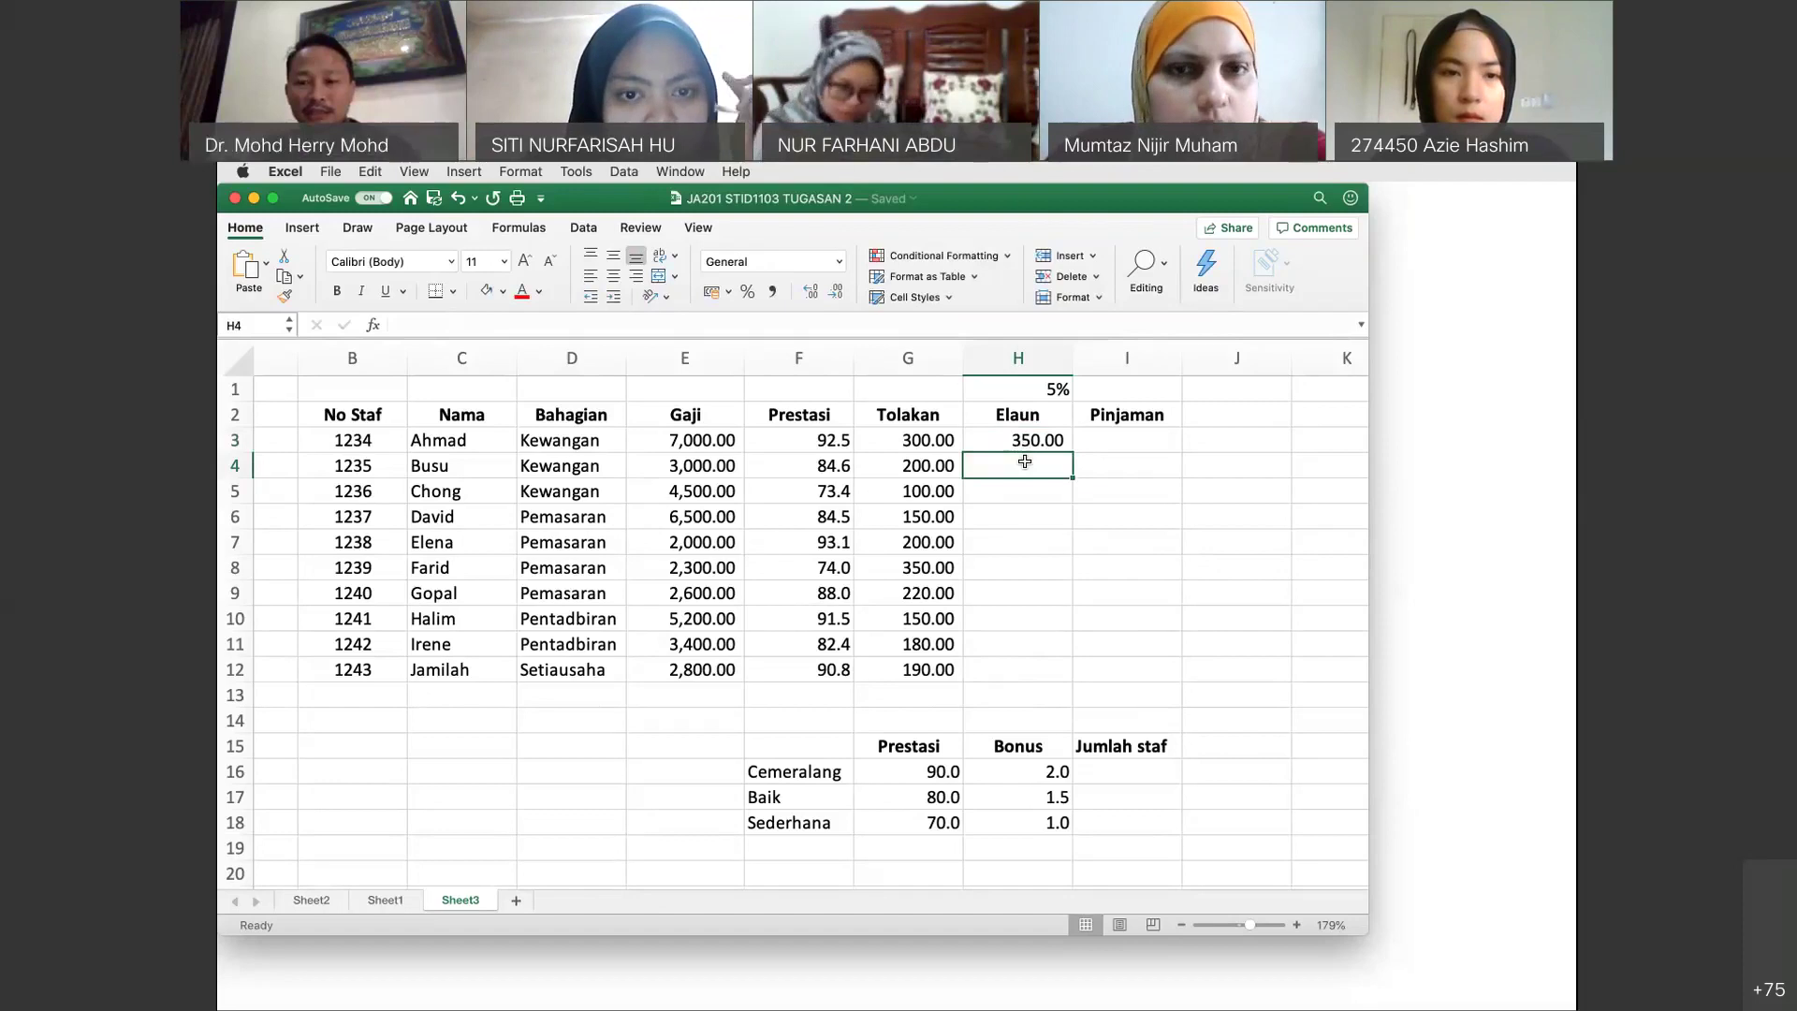
{"action": "type", "text": "="}
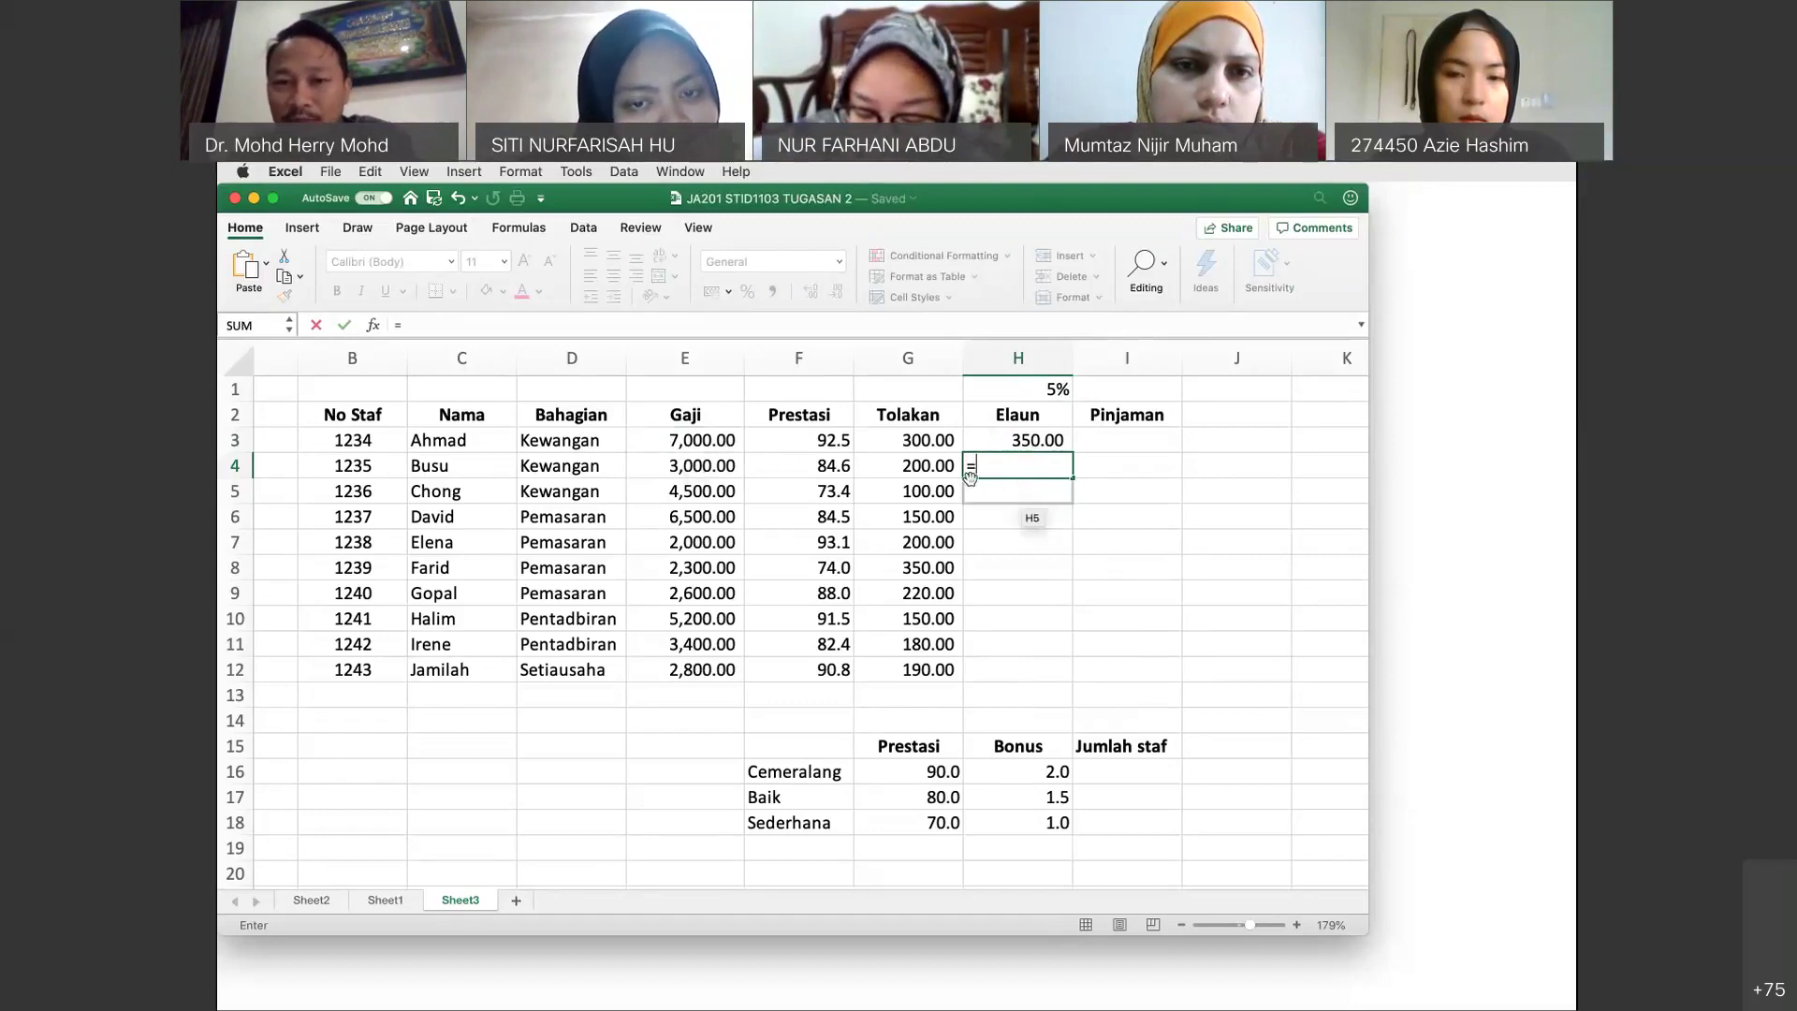
{"action": "left_click", "coordinate": [1029, 396]}
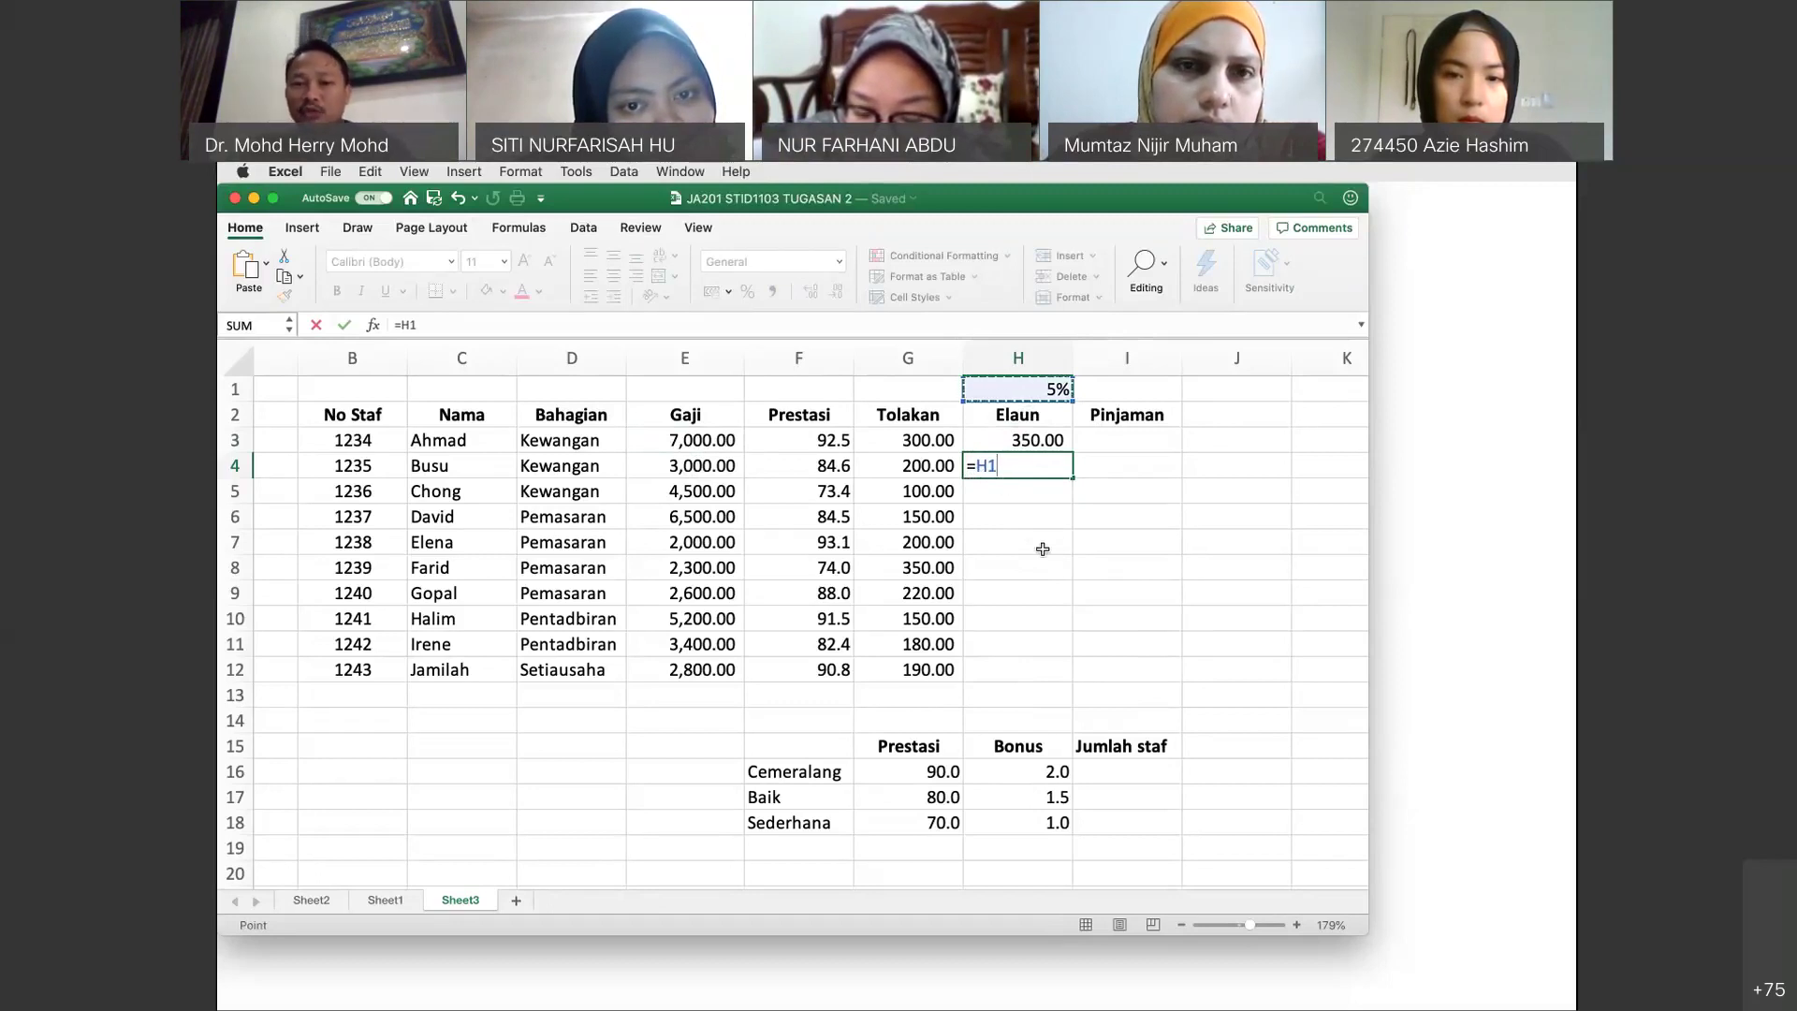
{"action": "type", "text": "*"}
{"action": "left_click", "coordinate": [717, 466]}
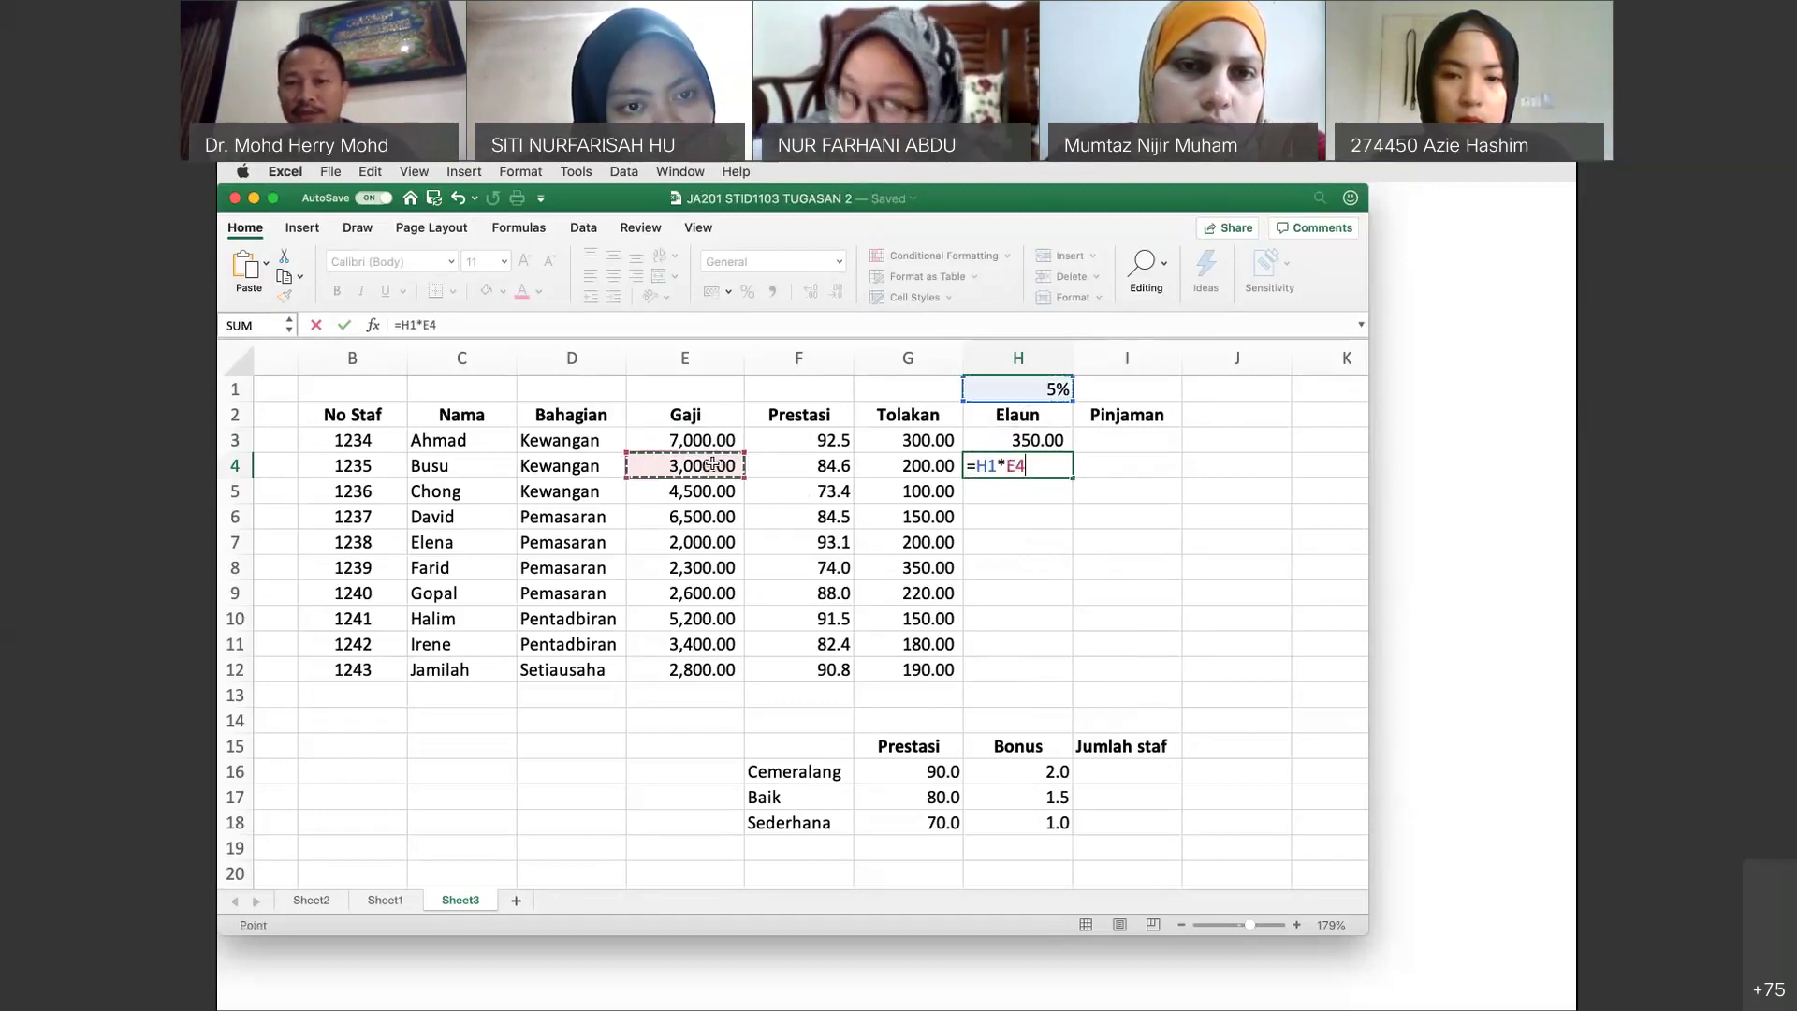
{"action": "key", "text": "Return"}
Fill the H4 formula down the Elaun column to H12 and inspect the cell references copied into H5.
{"action": "left_click", "coordinate": [1066, 468]}
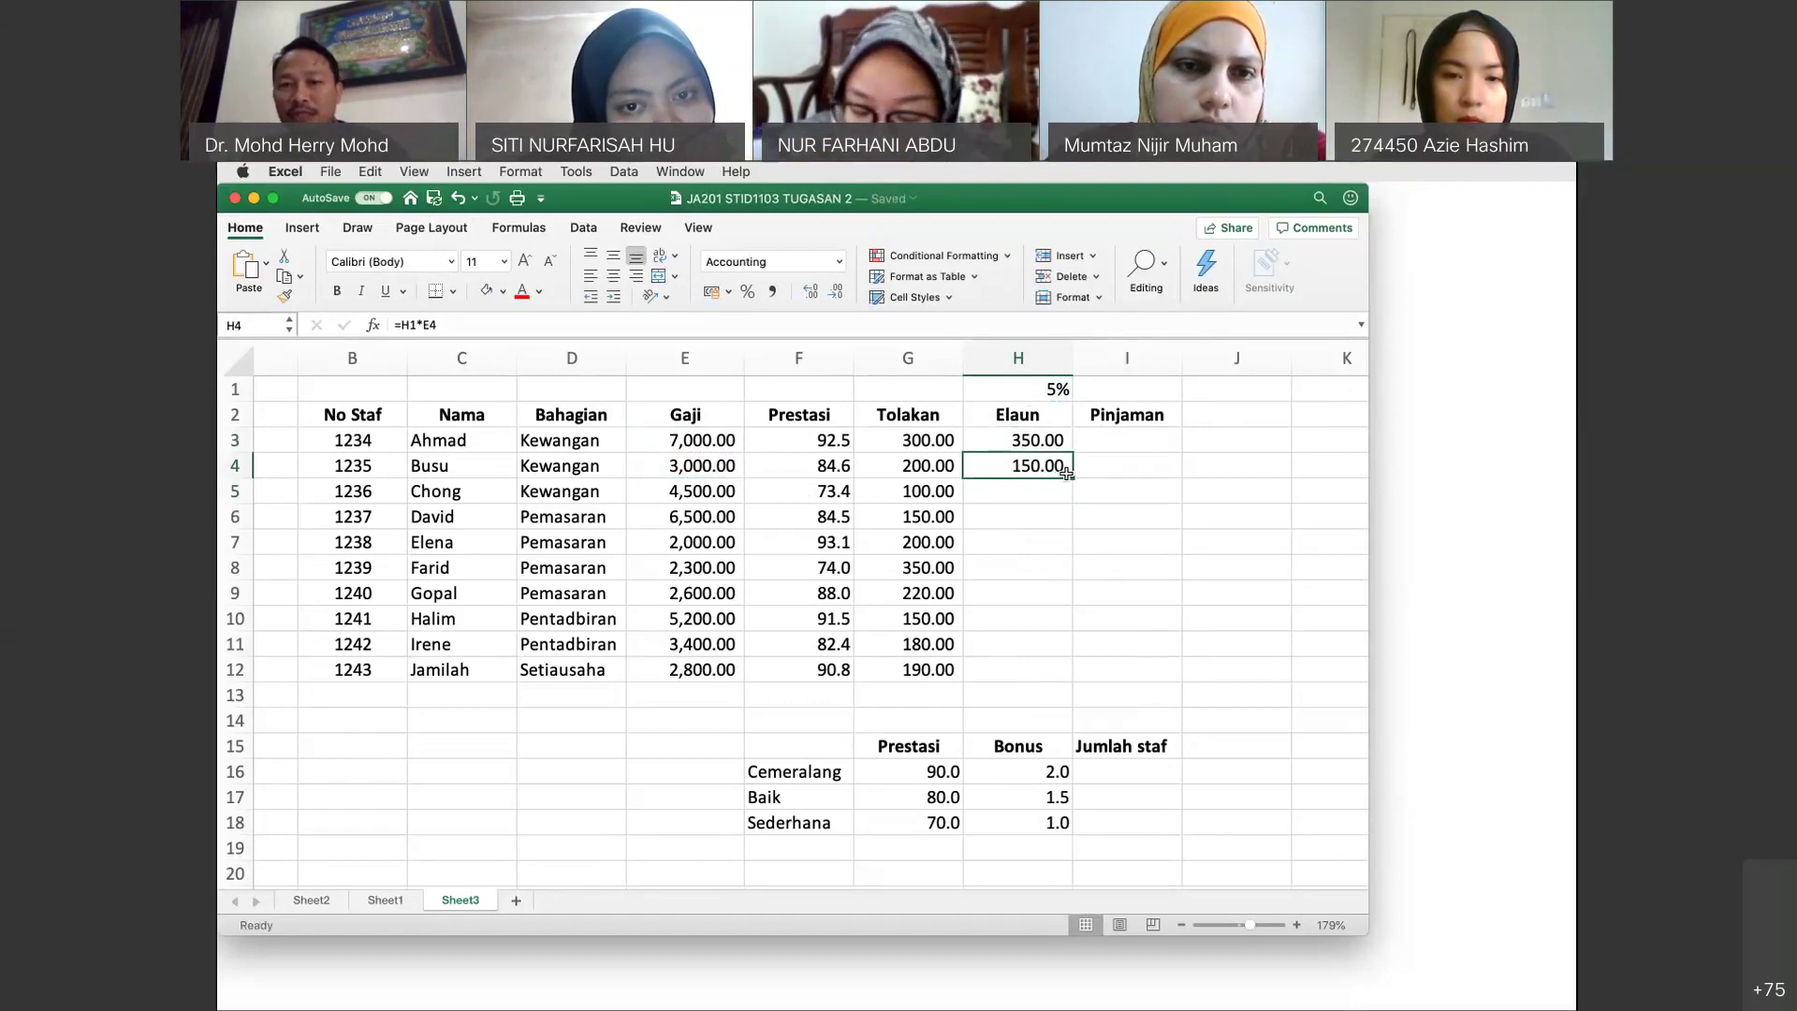
{"action": "left_click_drag", "start_coordinate": [1075, 480], "coordinate": [1071, 678]}
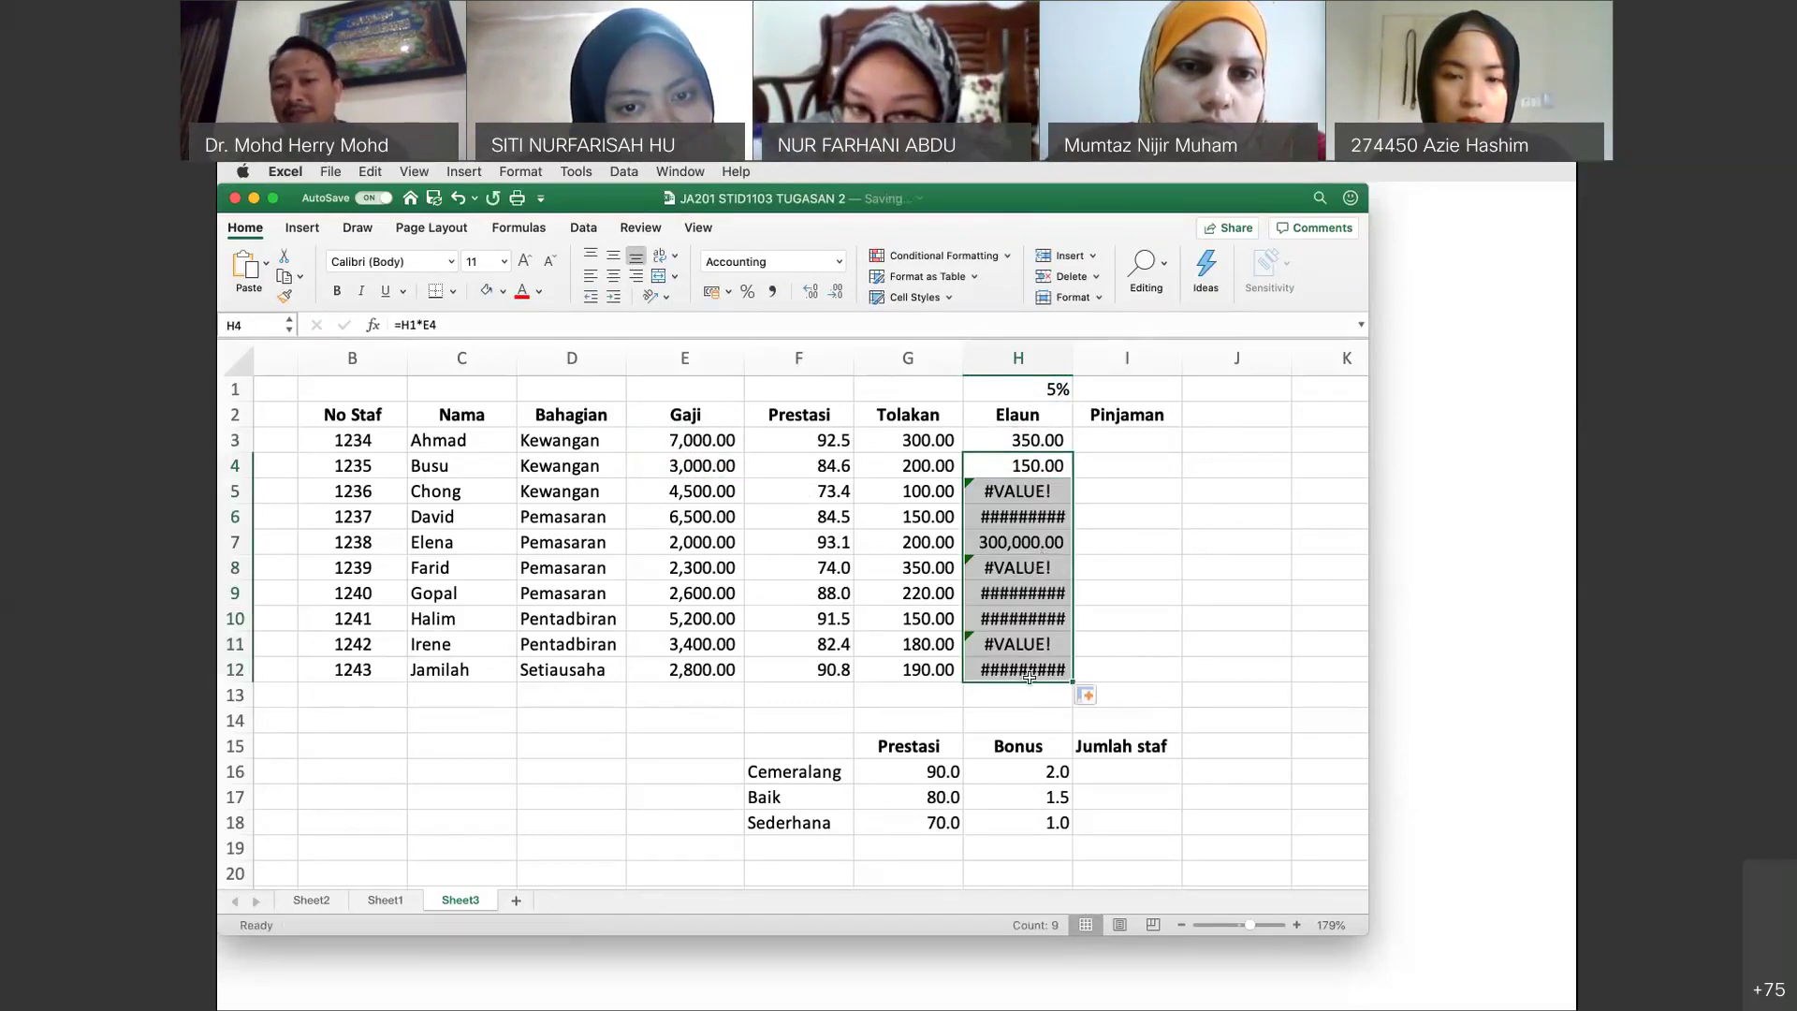
{"action": "left_click", "coordinate": [1029, 492]}
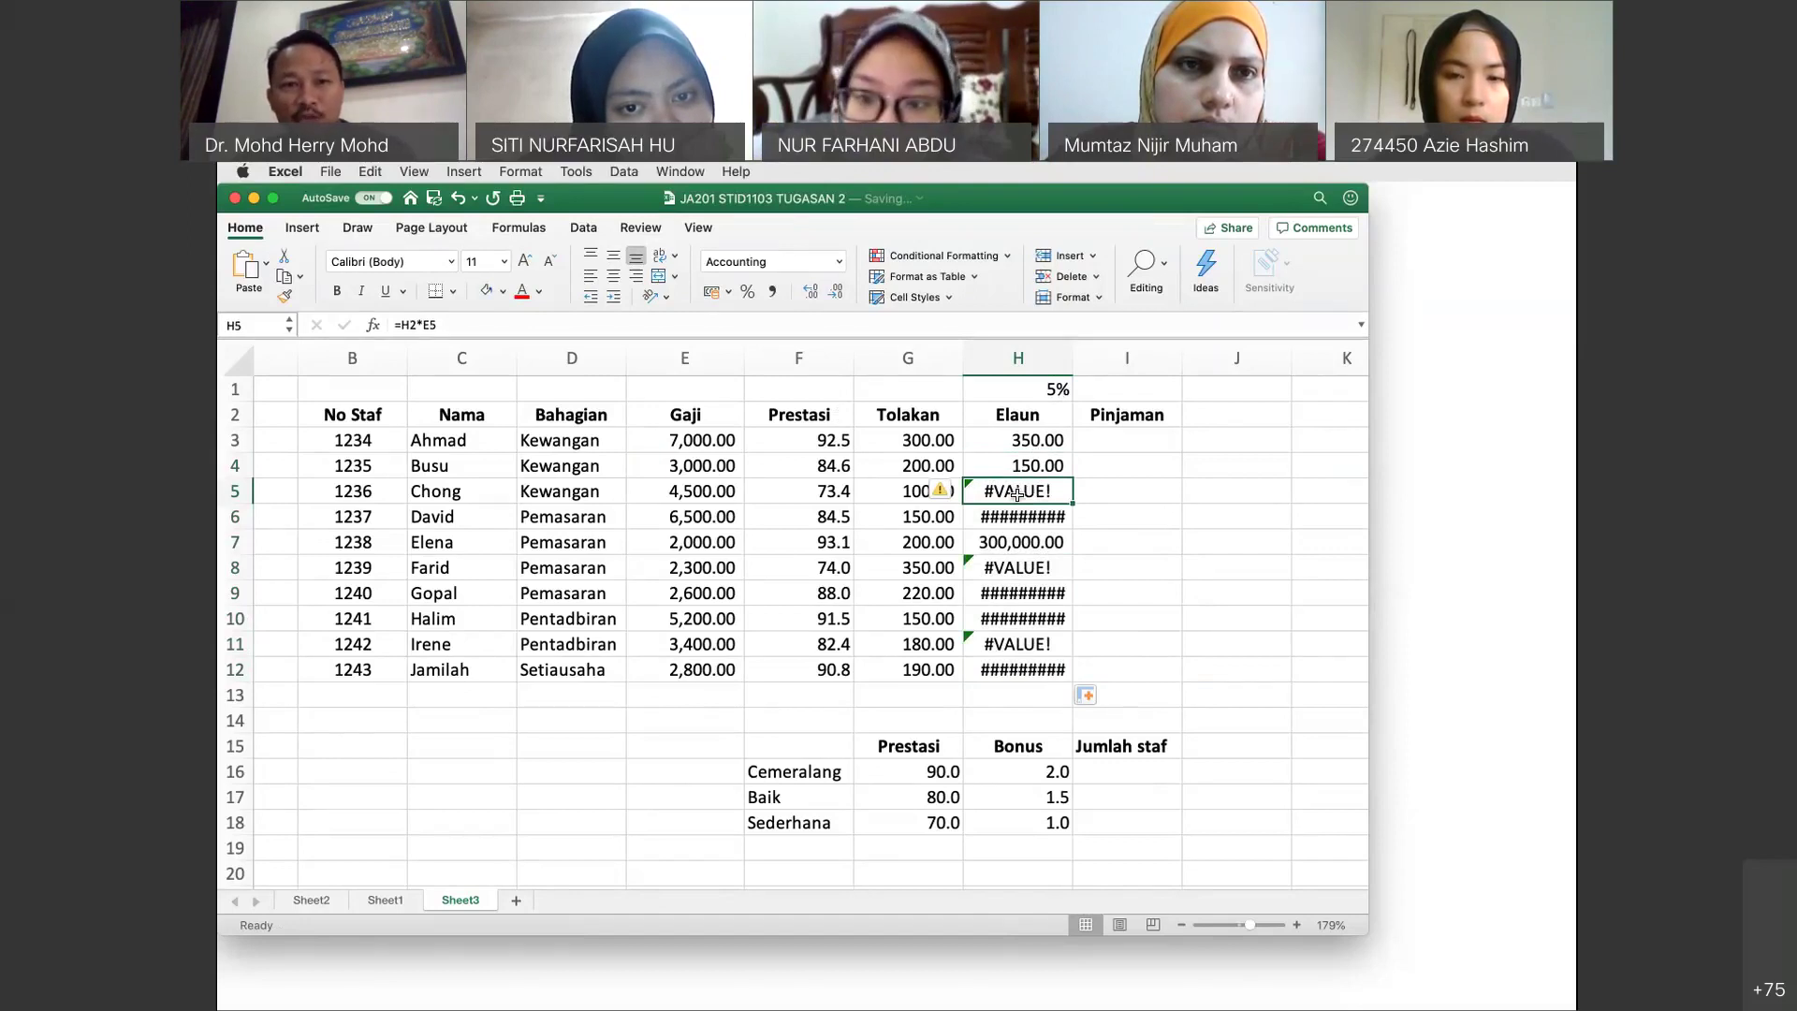
{"action": "left_click", "coordinate": [418, 324]}
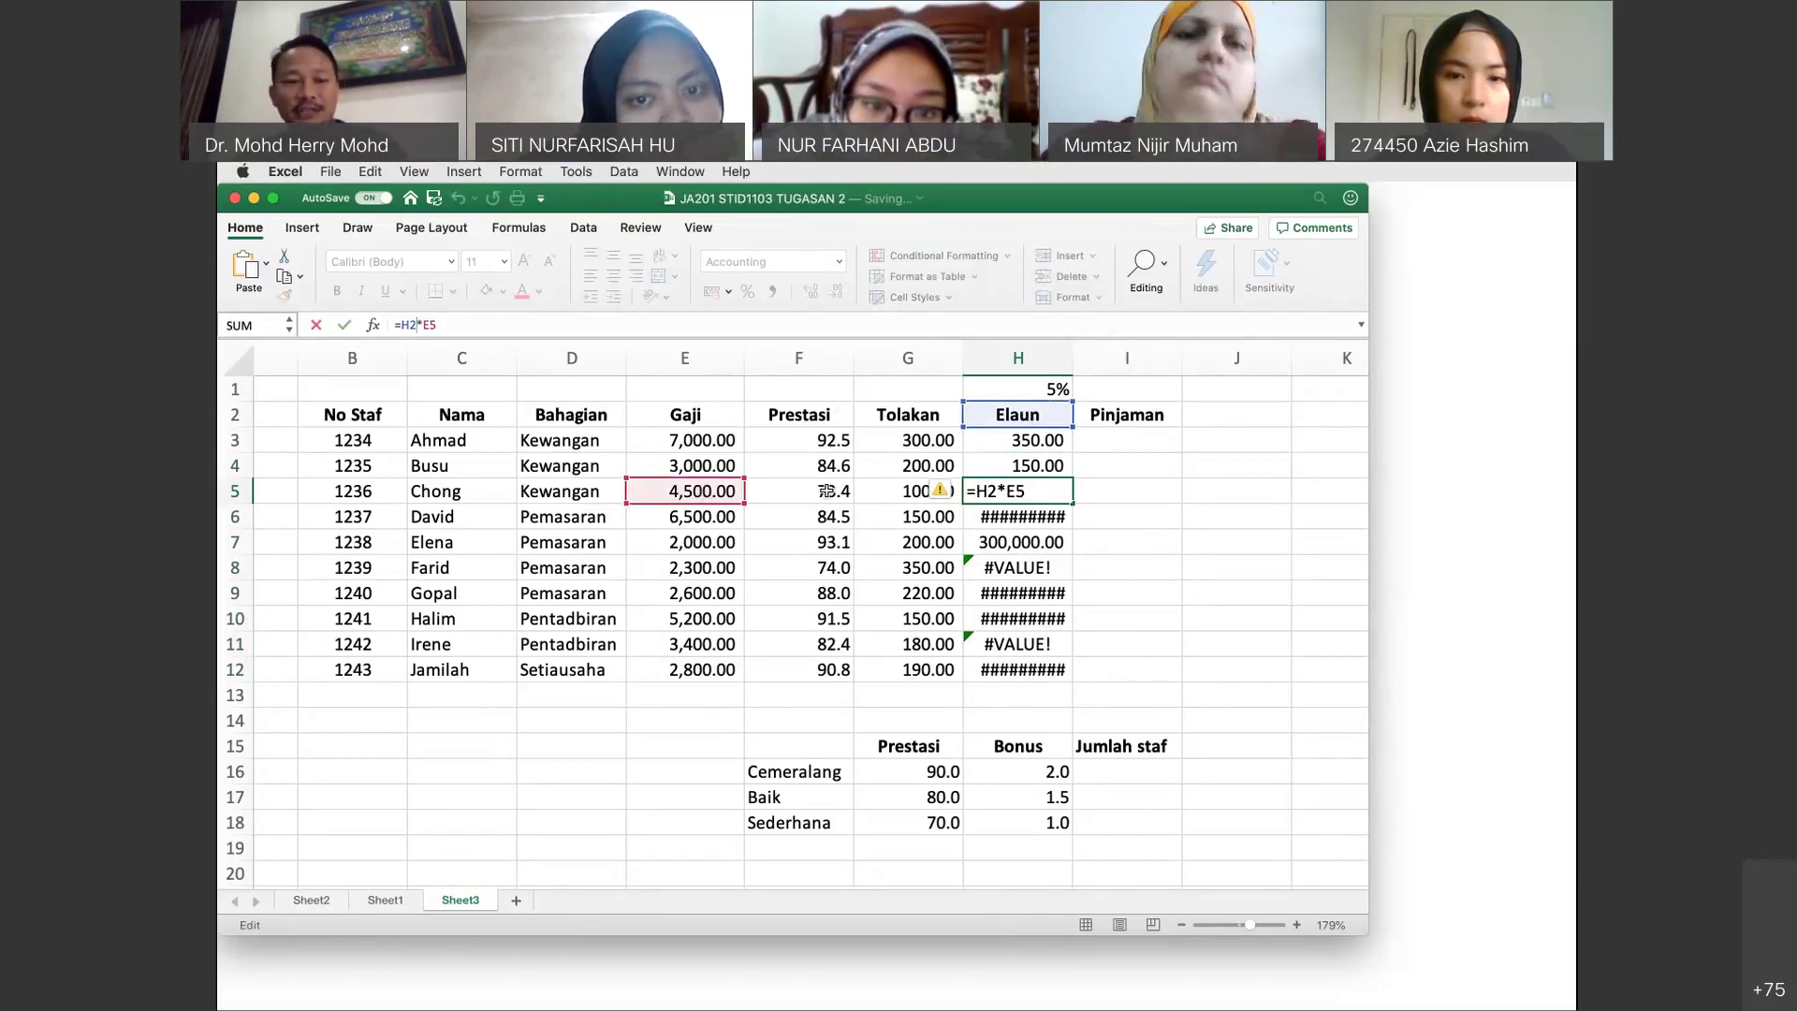
{"action": "key", "text": "Escape"}
Replace the formula in H4 with =$H$1*E4, making the reference to the rate absolute.
{"action": "left_click", "coordinate": [1041, 467]}
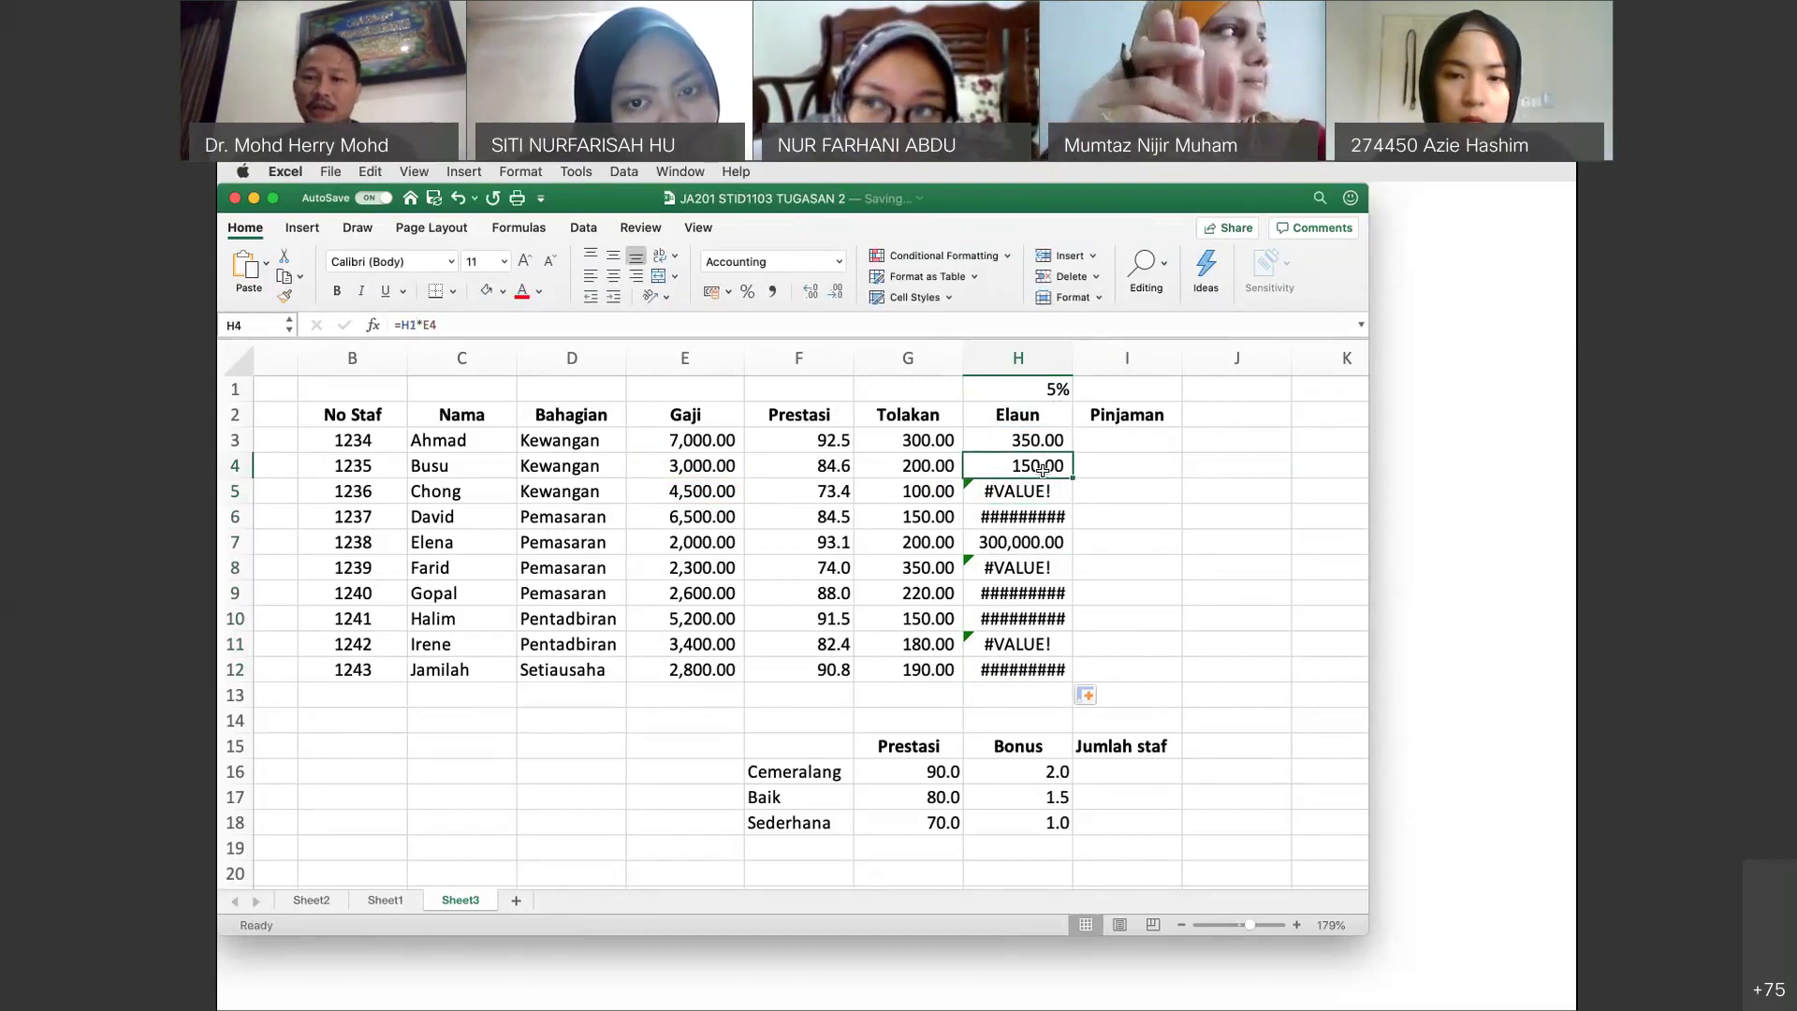
{"action": "type", "text": "="}
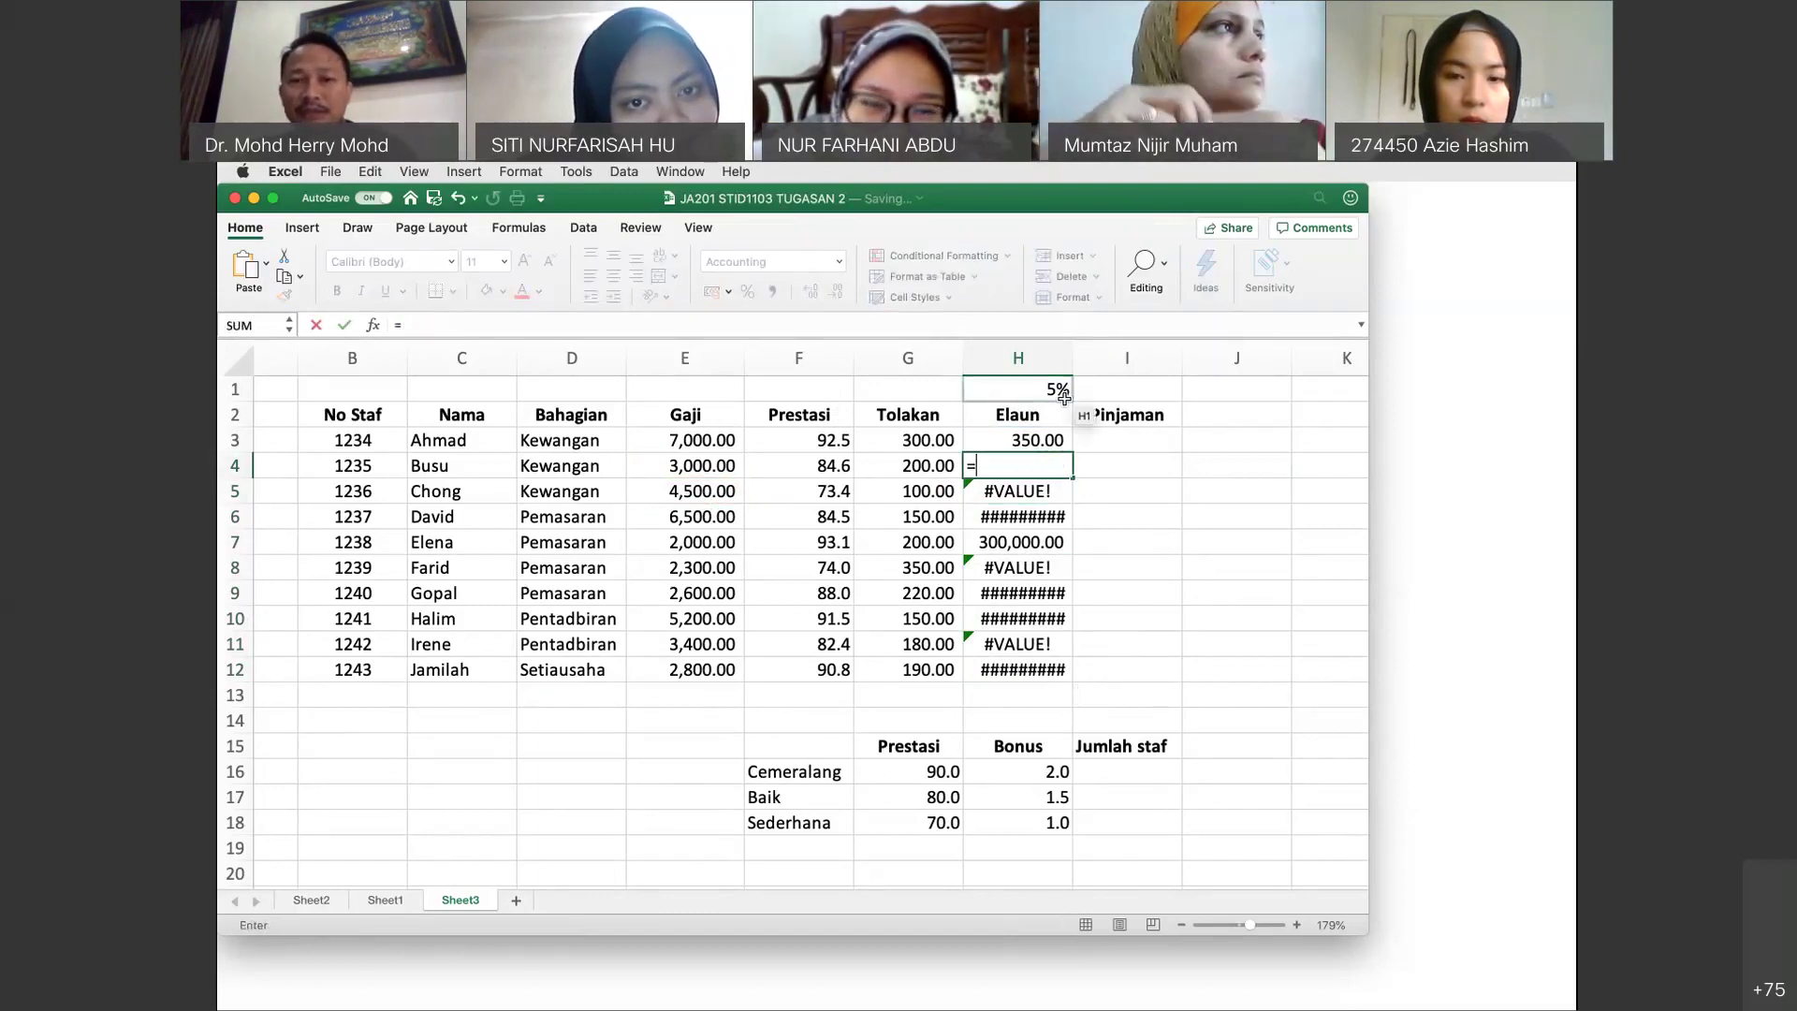
{"action": "left_click", "coordinate": [1061, 392]}
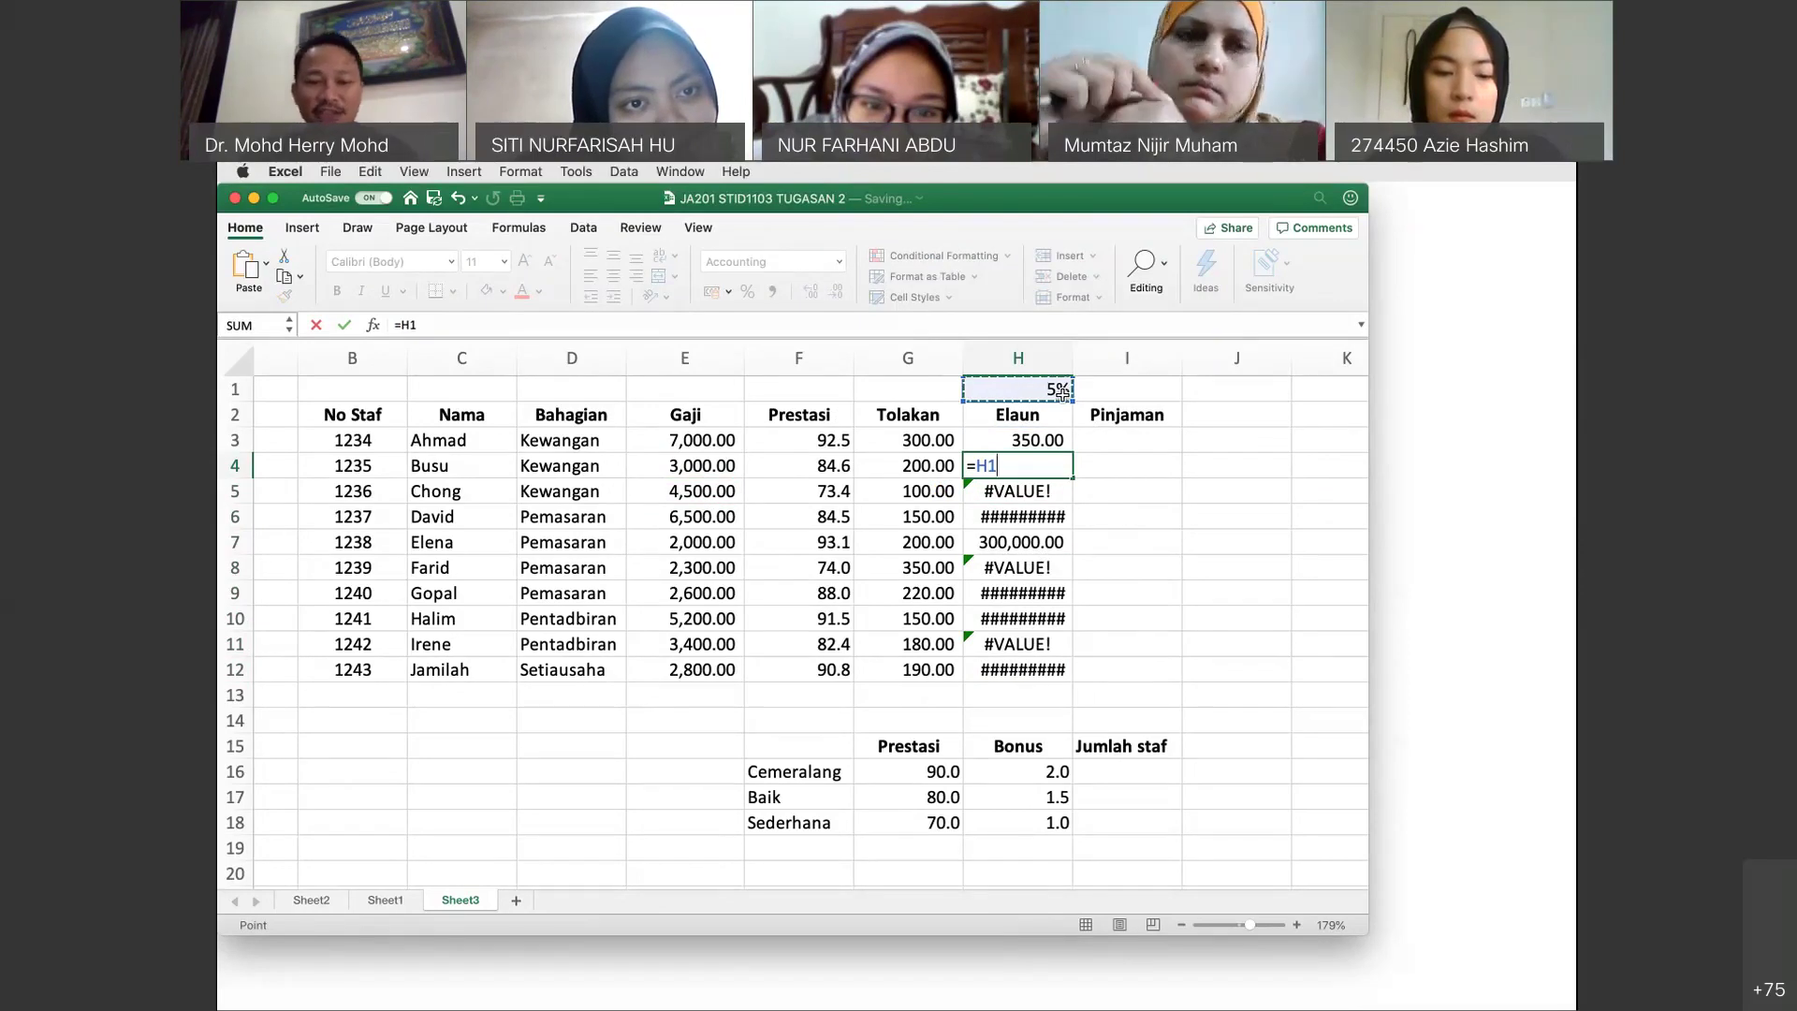
{"action": "key", "text": "F4"}
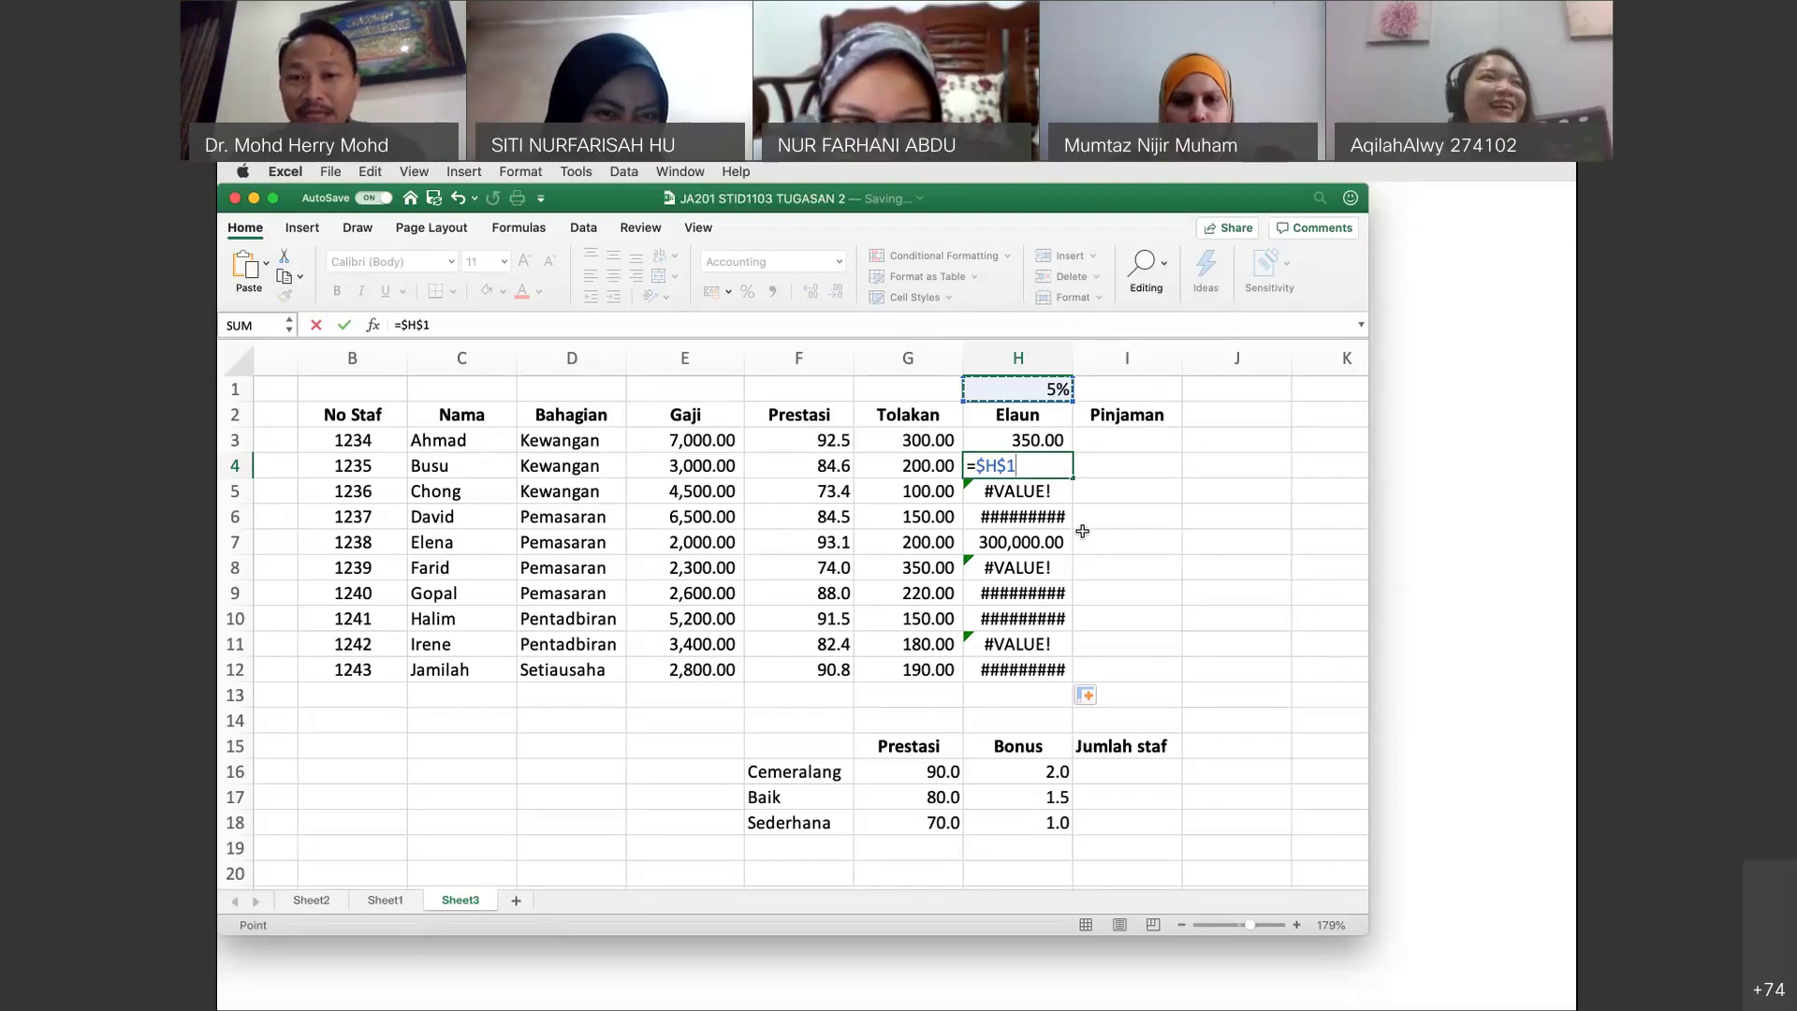
{"action": "type", "text": "*"}
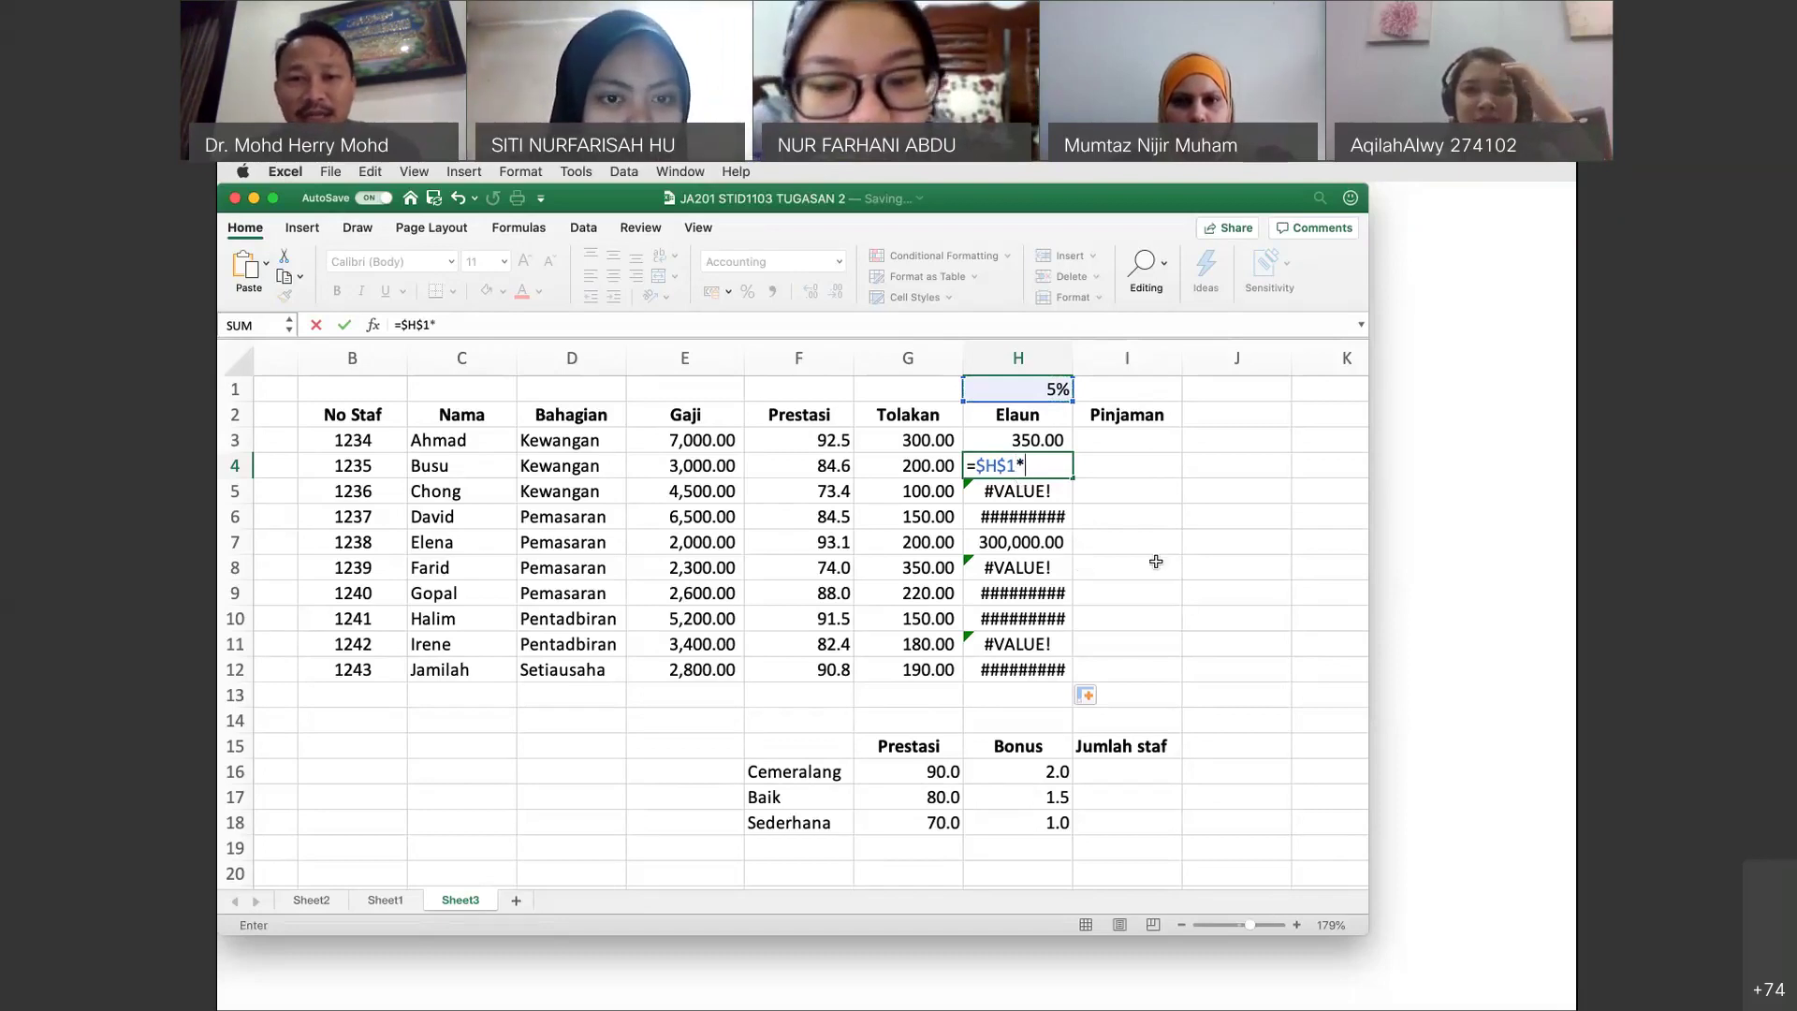
{"action": "left_click", "coordinate": [681, 468]}
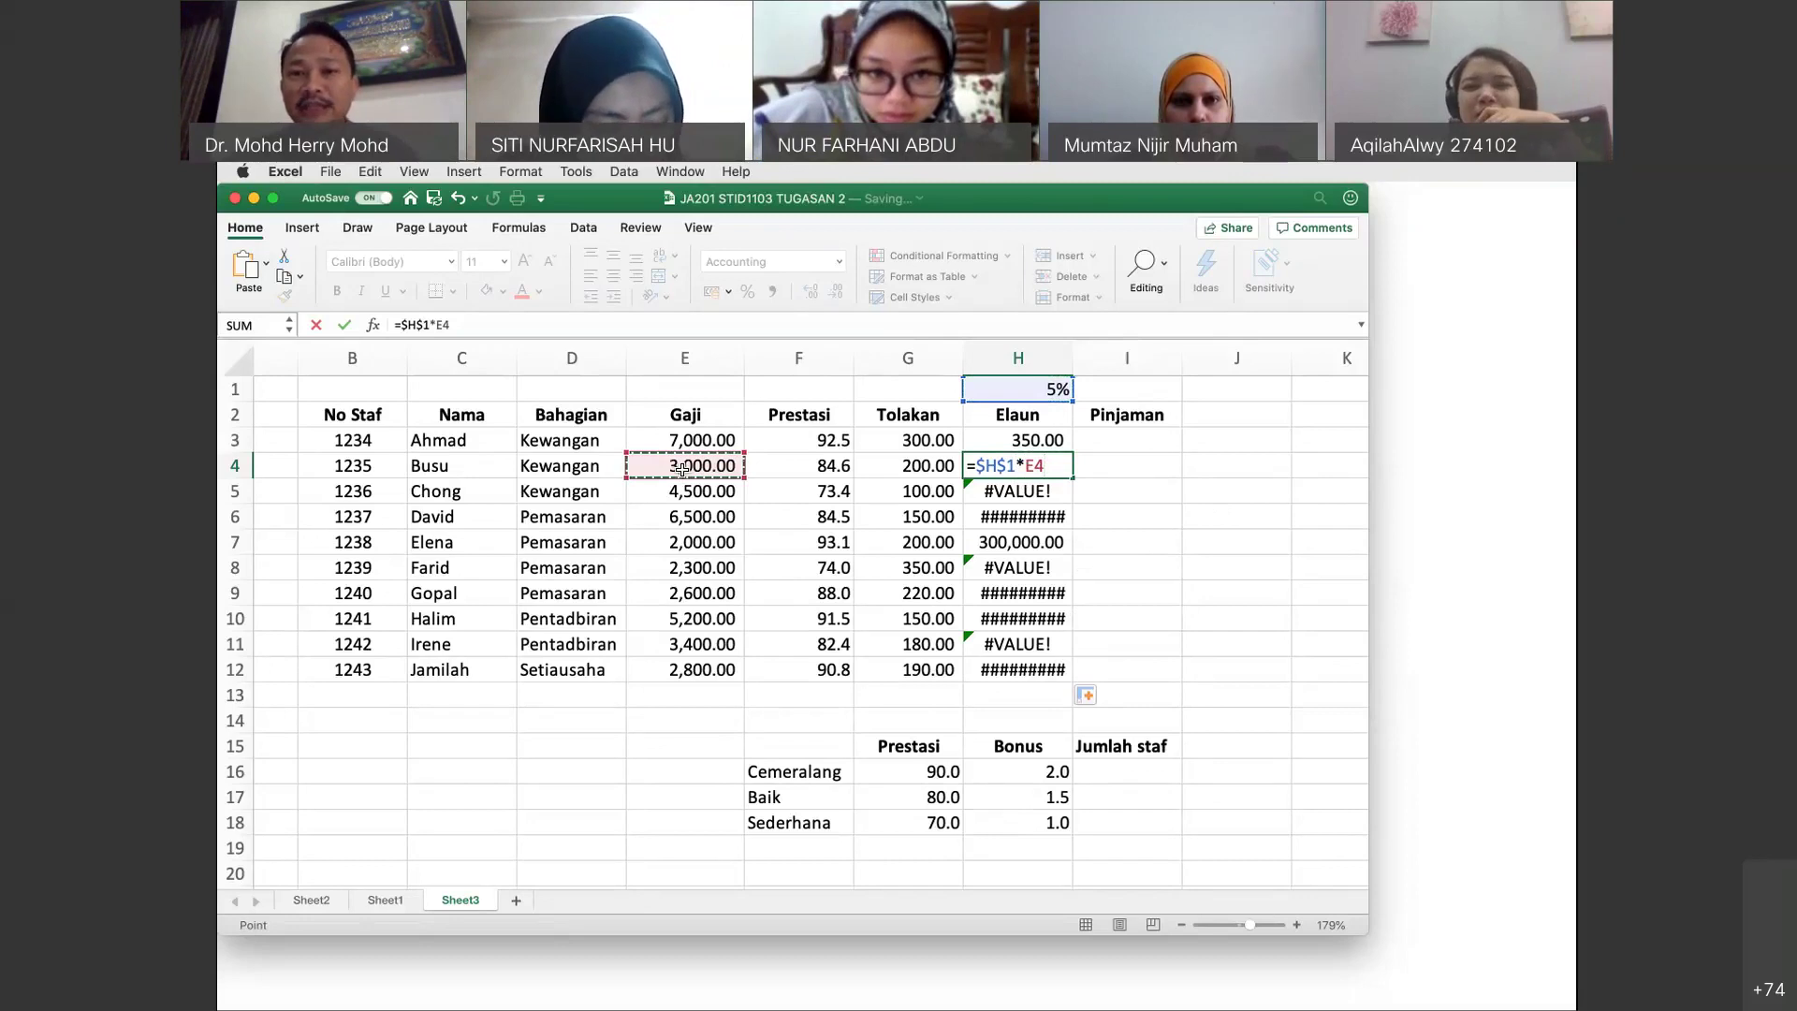
{"action": "key", "text": "Return"}
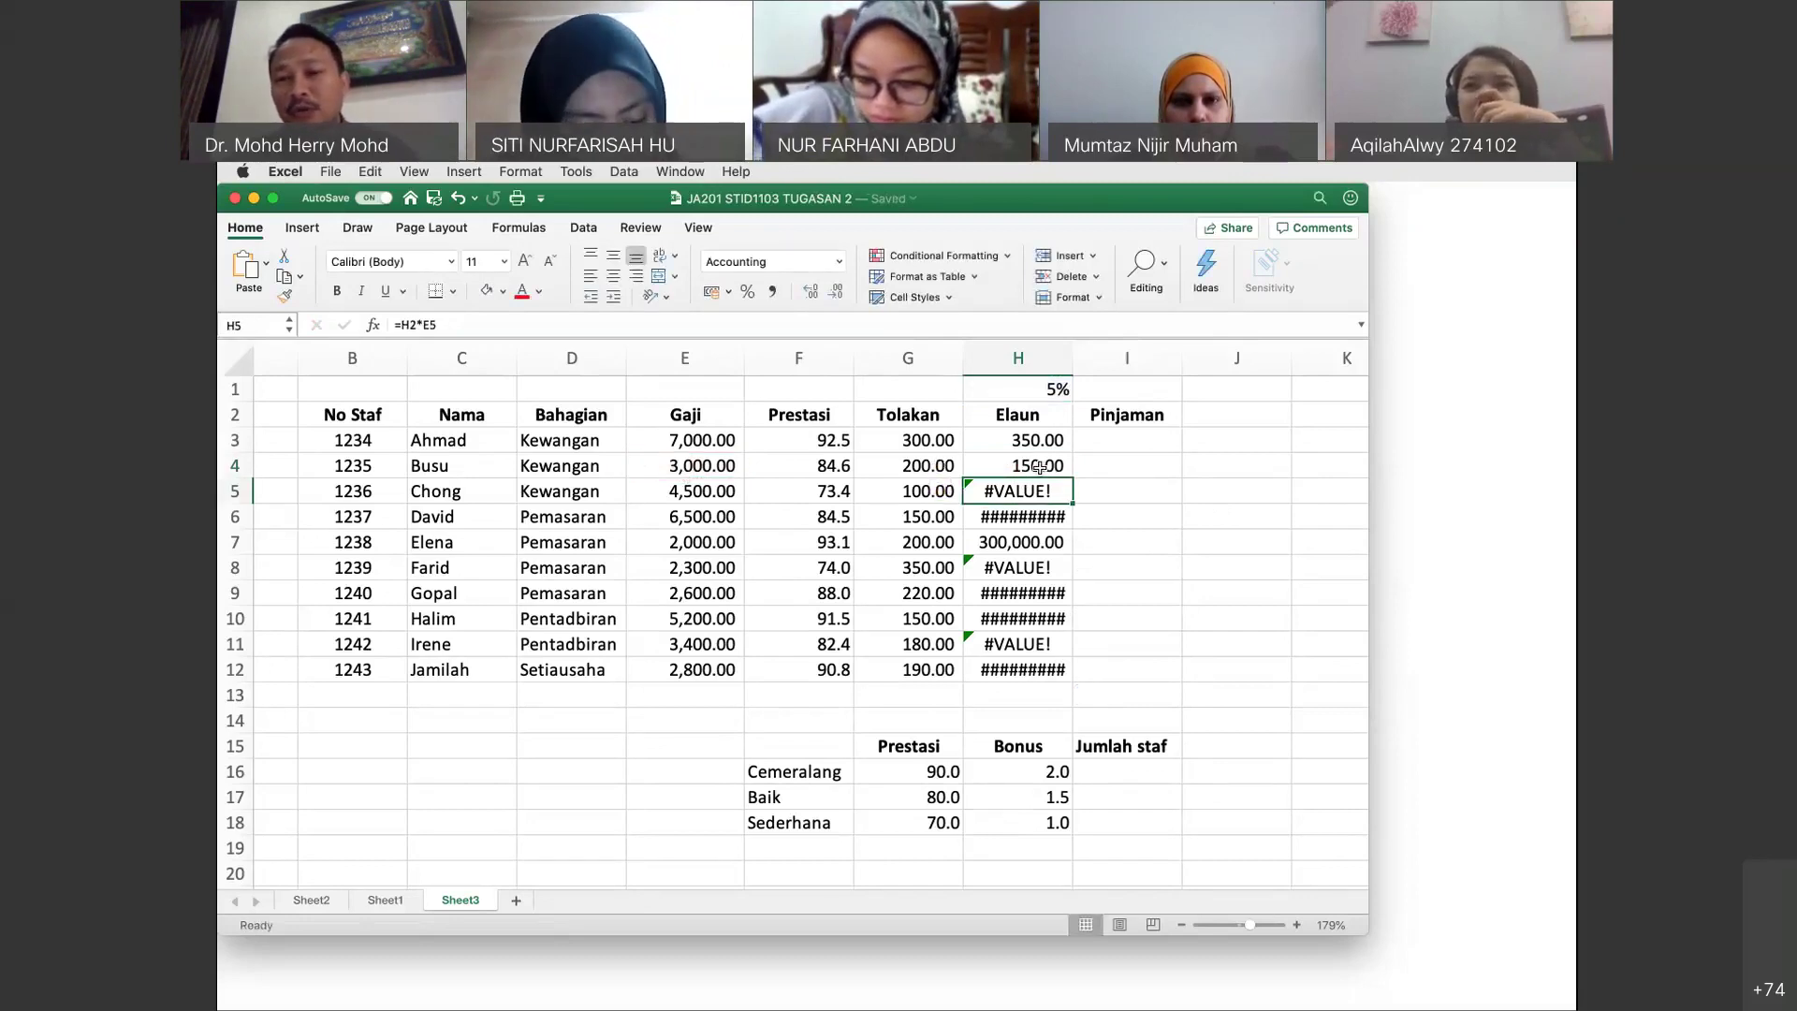
Fill the H4 formula with the absolute rate reference down the Elaun column to H12.
{"action": "left_click", "coordinate": [1041, 465]}
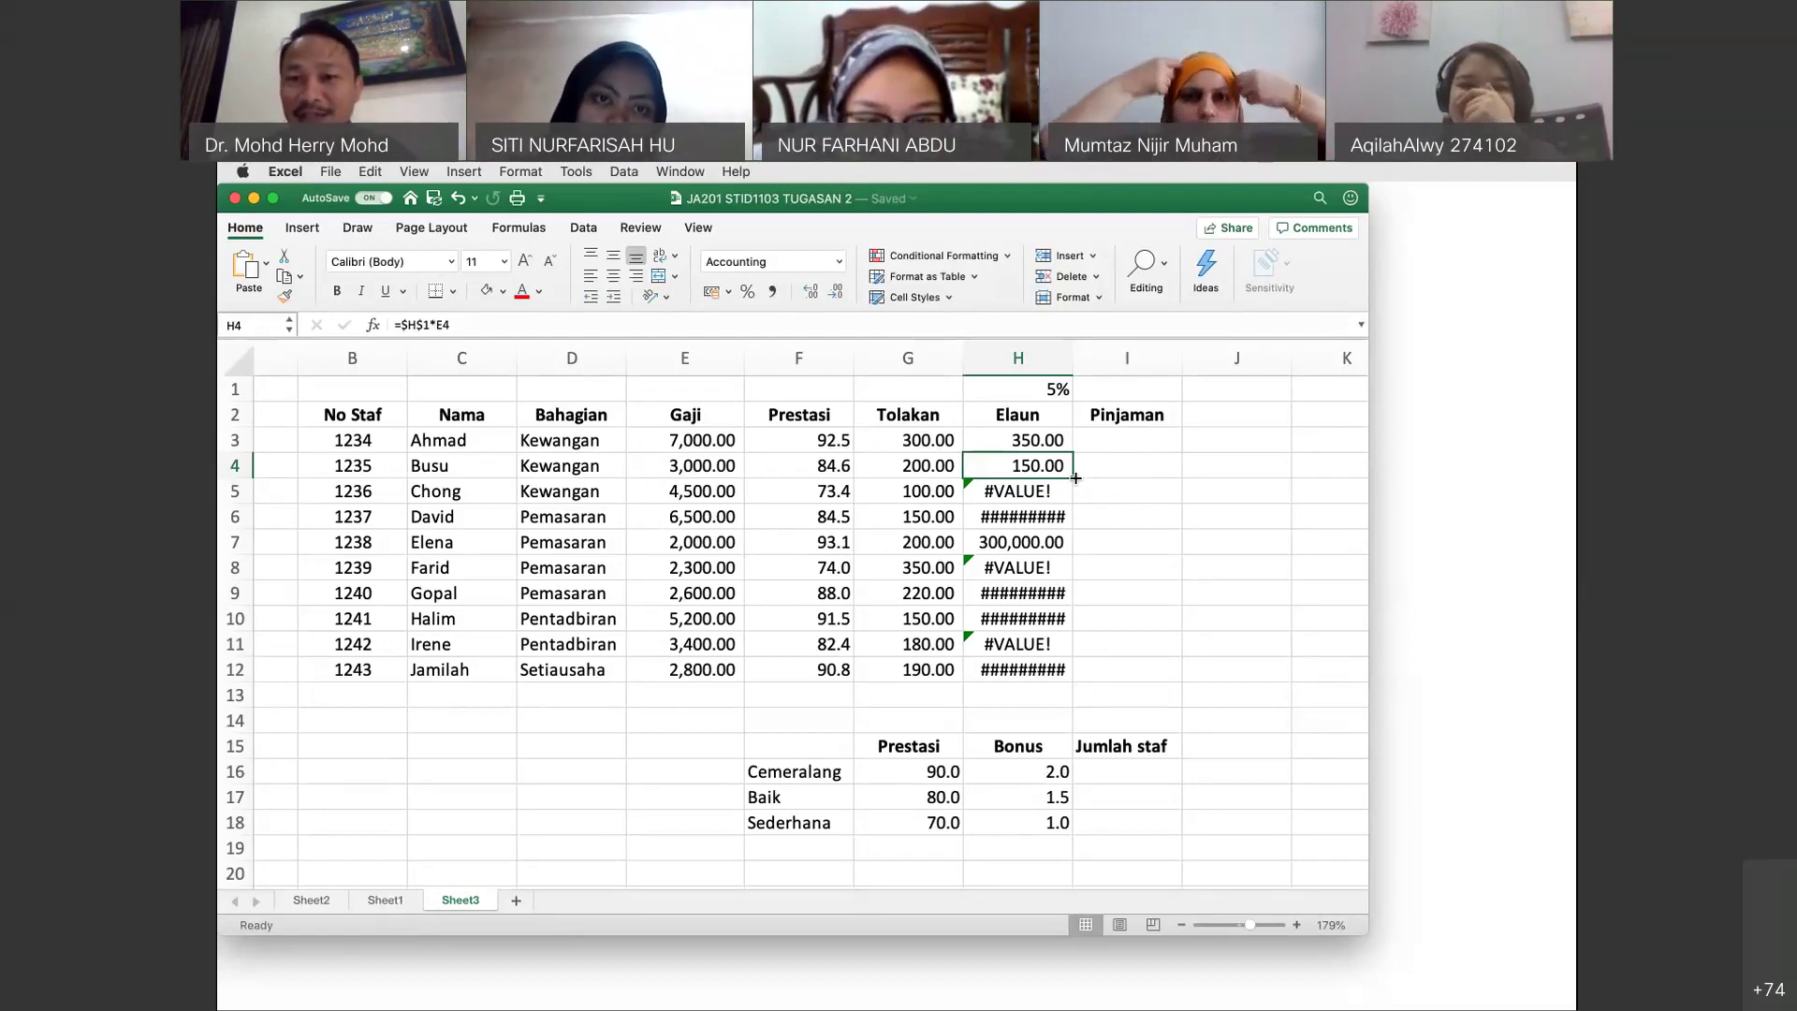
{"action": "double_click", "coordinate": [1076, 477]}
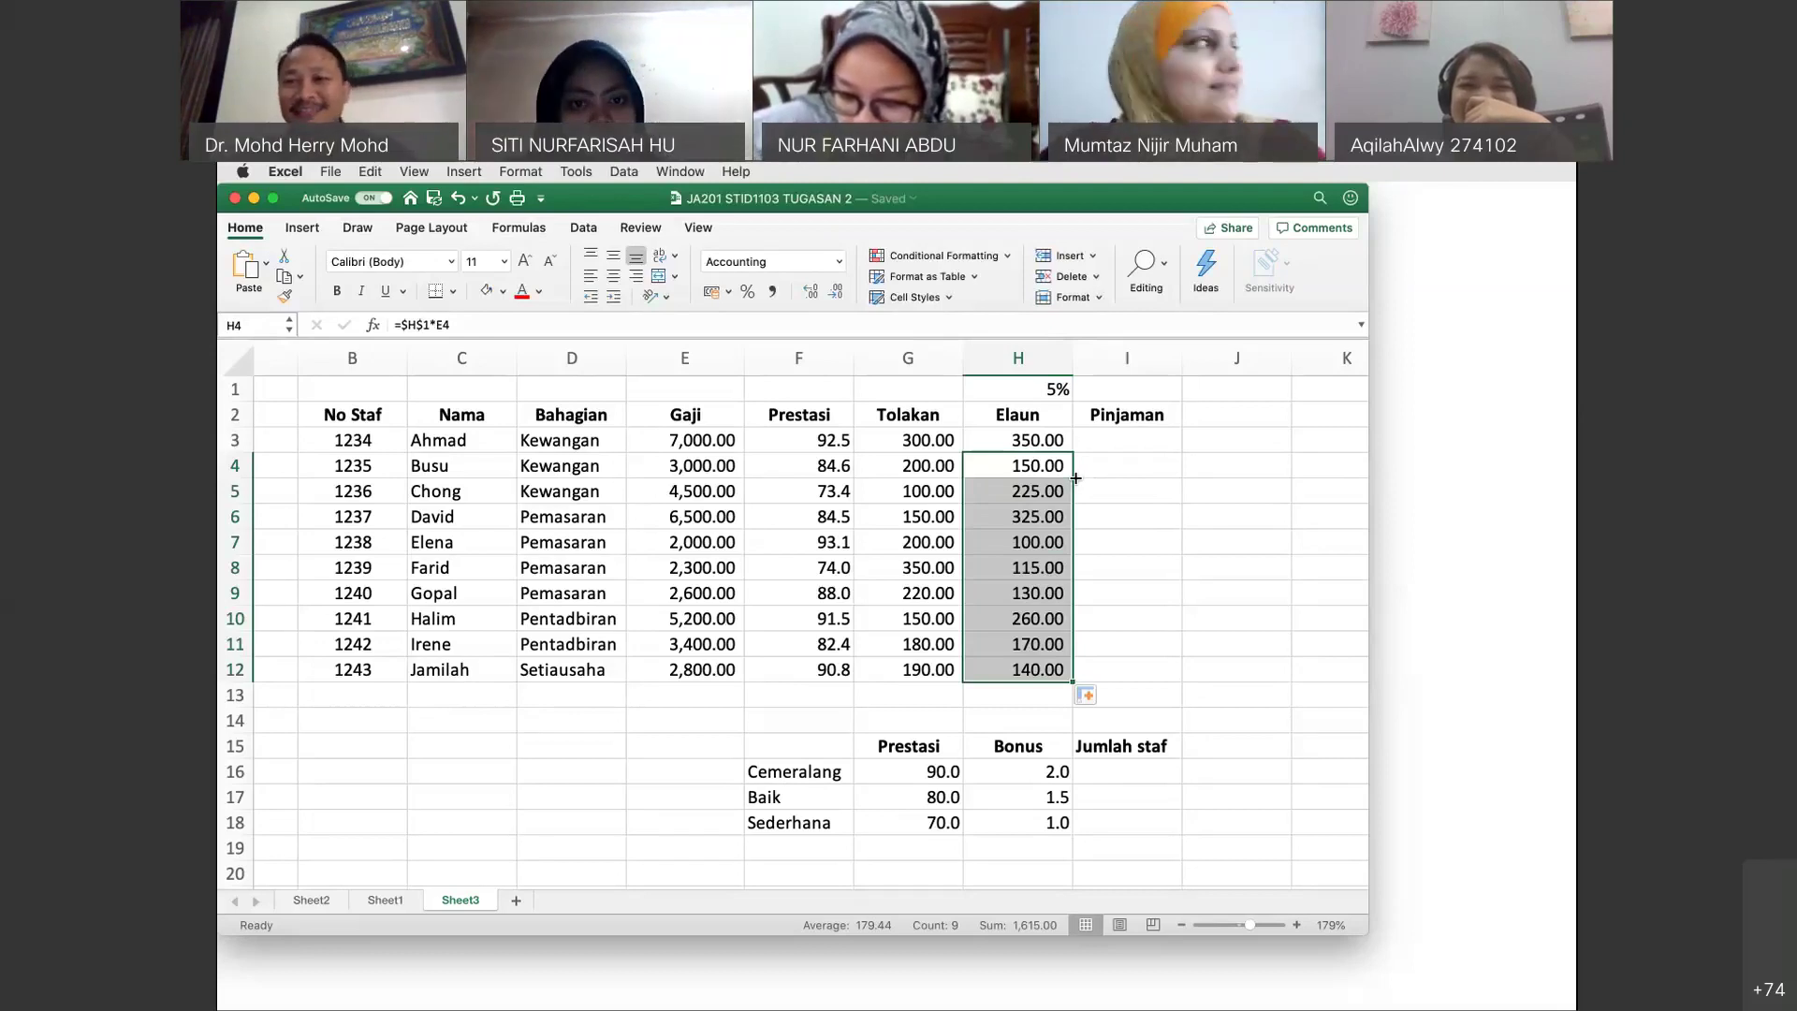
{"action": "left_click", "coordinate": [1013, 478]}
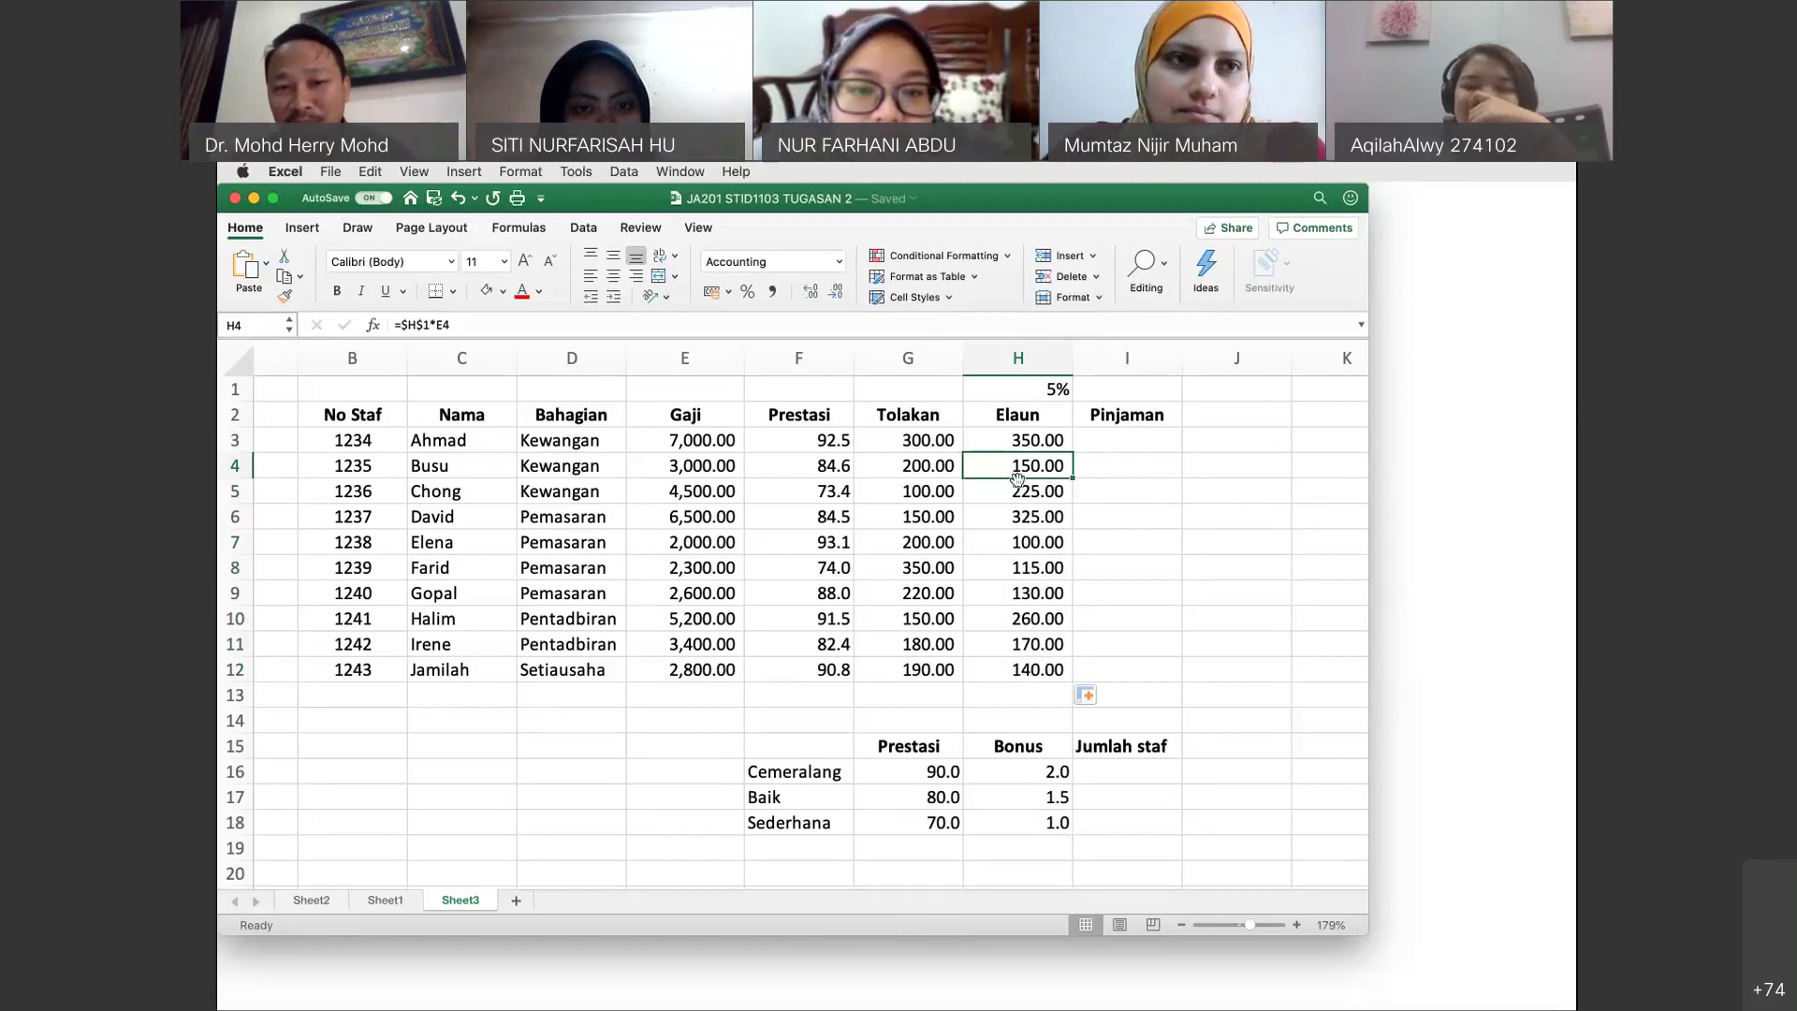
{"action": "left_click", "coordinate": [703, 465]}
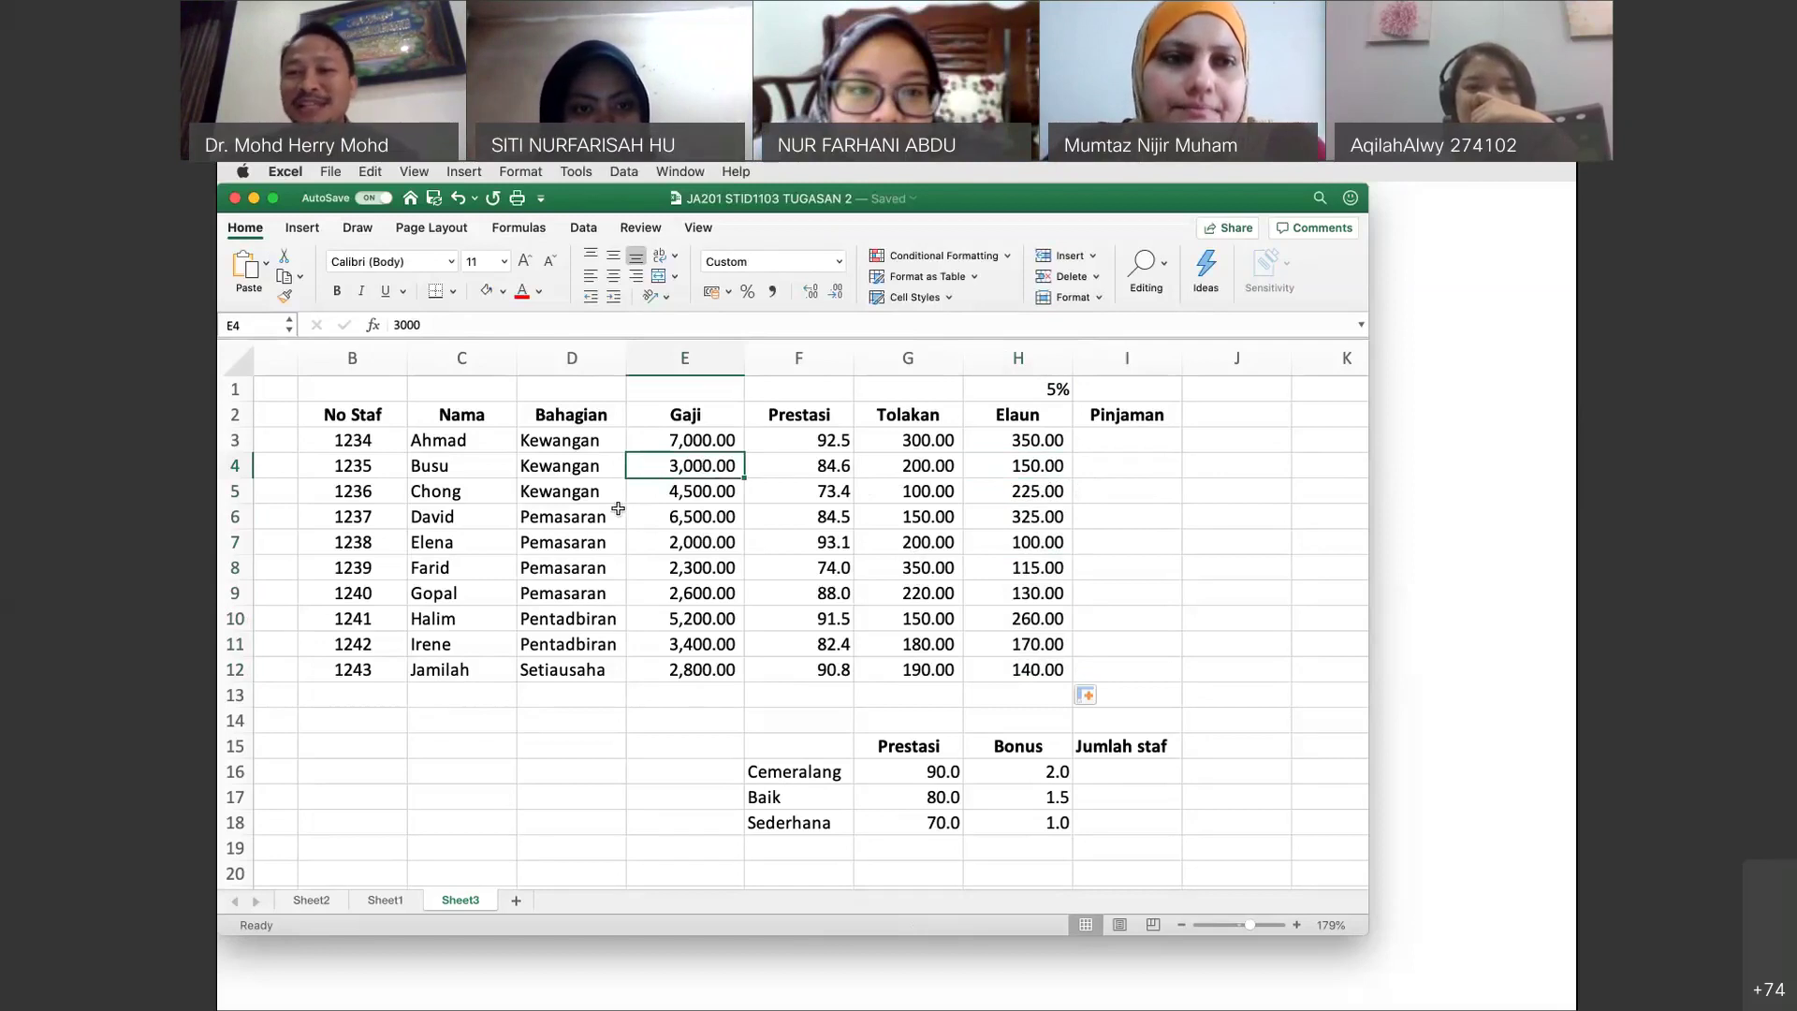
Clear the Elaun values in H4:H12 and refill them by copying the H3 formula down to H12.
{"action": "left_click_drag", "start_coordinate": [1037, 466], "coordinate": [1020, 666]}
{"action": "key", "text": "Delete"}
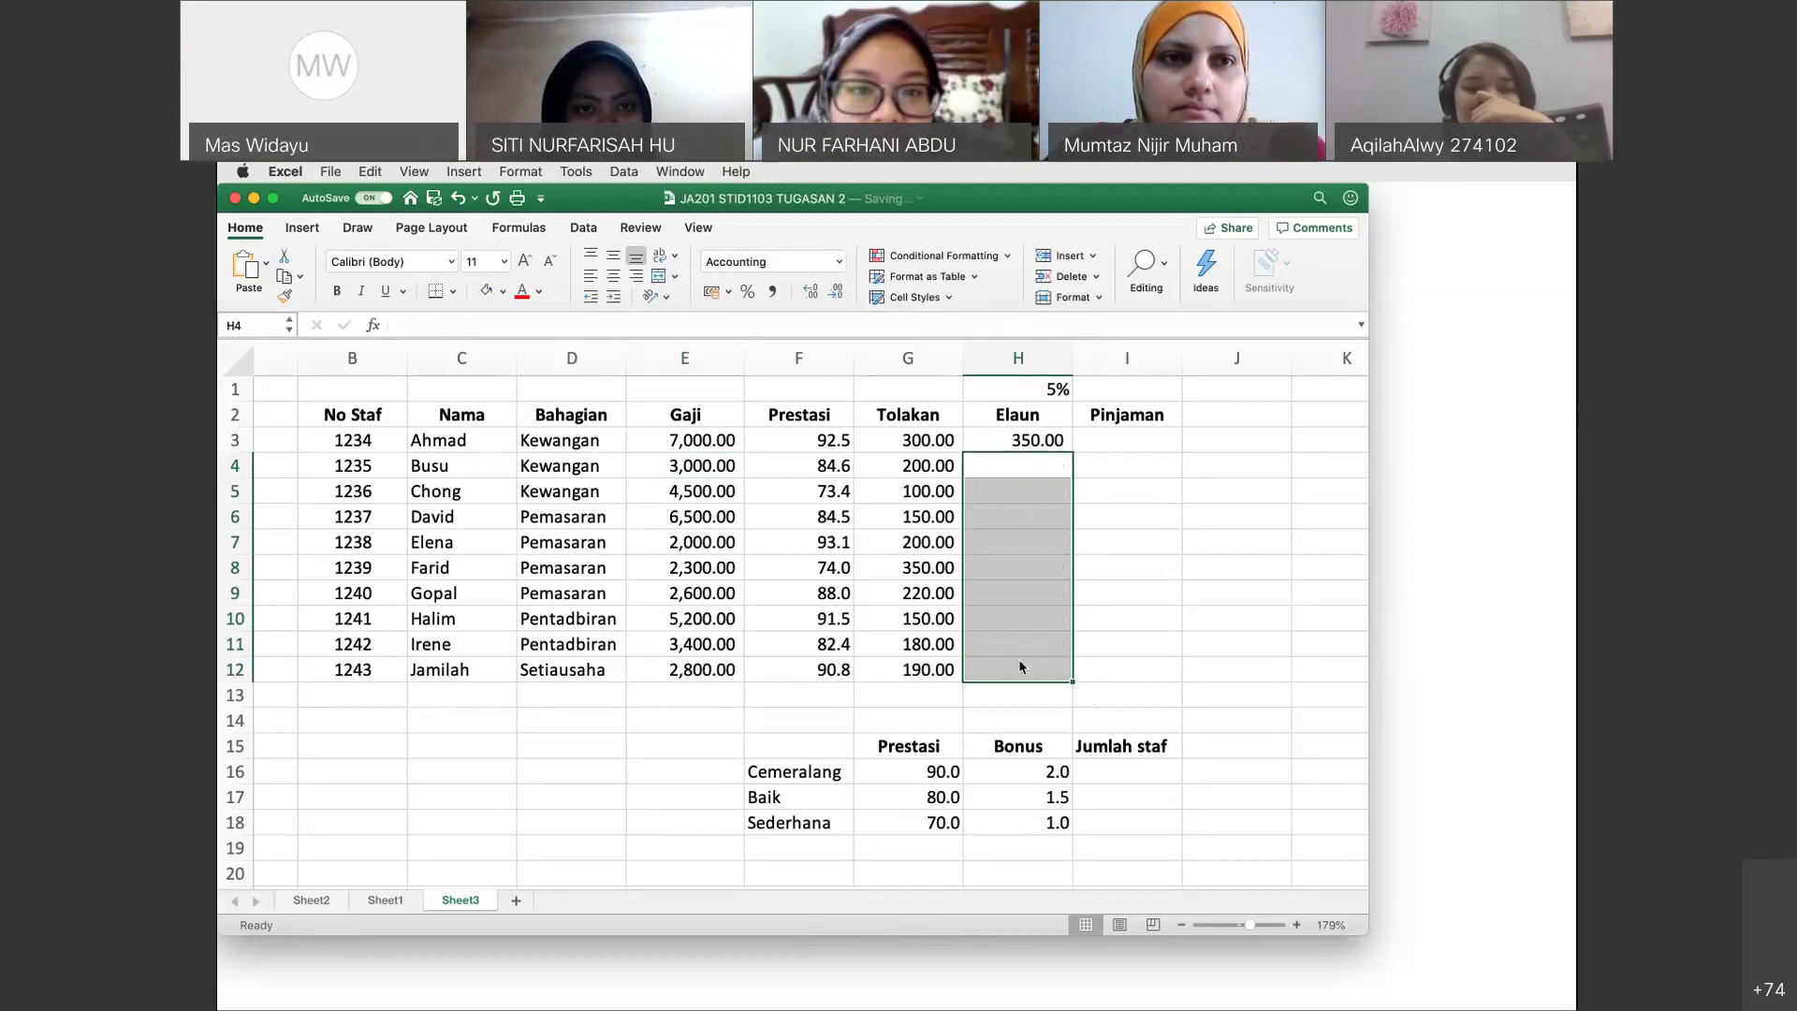
{"action": "left_click", "coordinate": [1123, 586]}
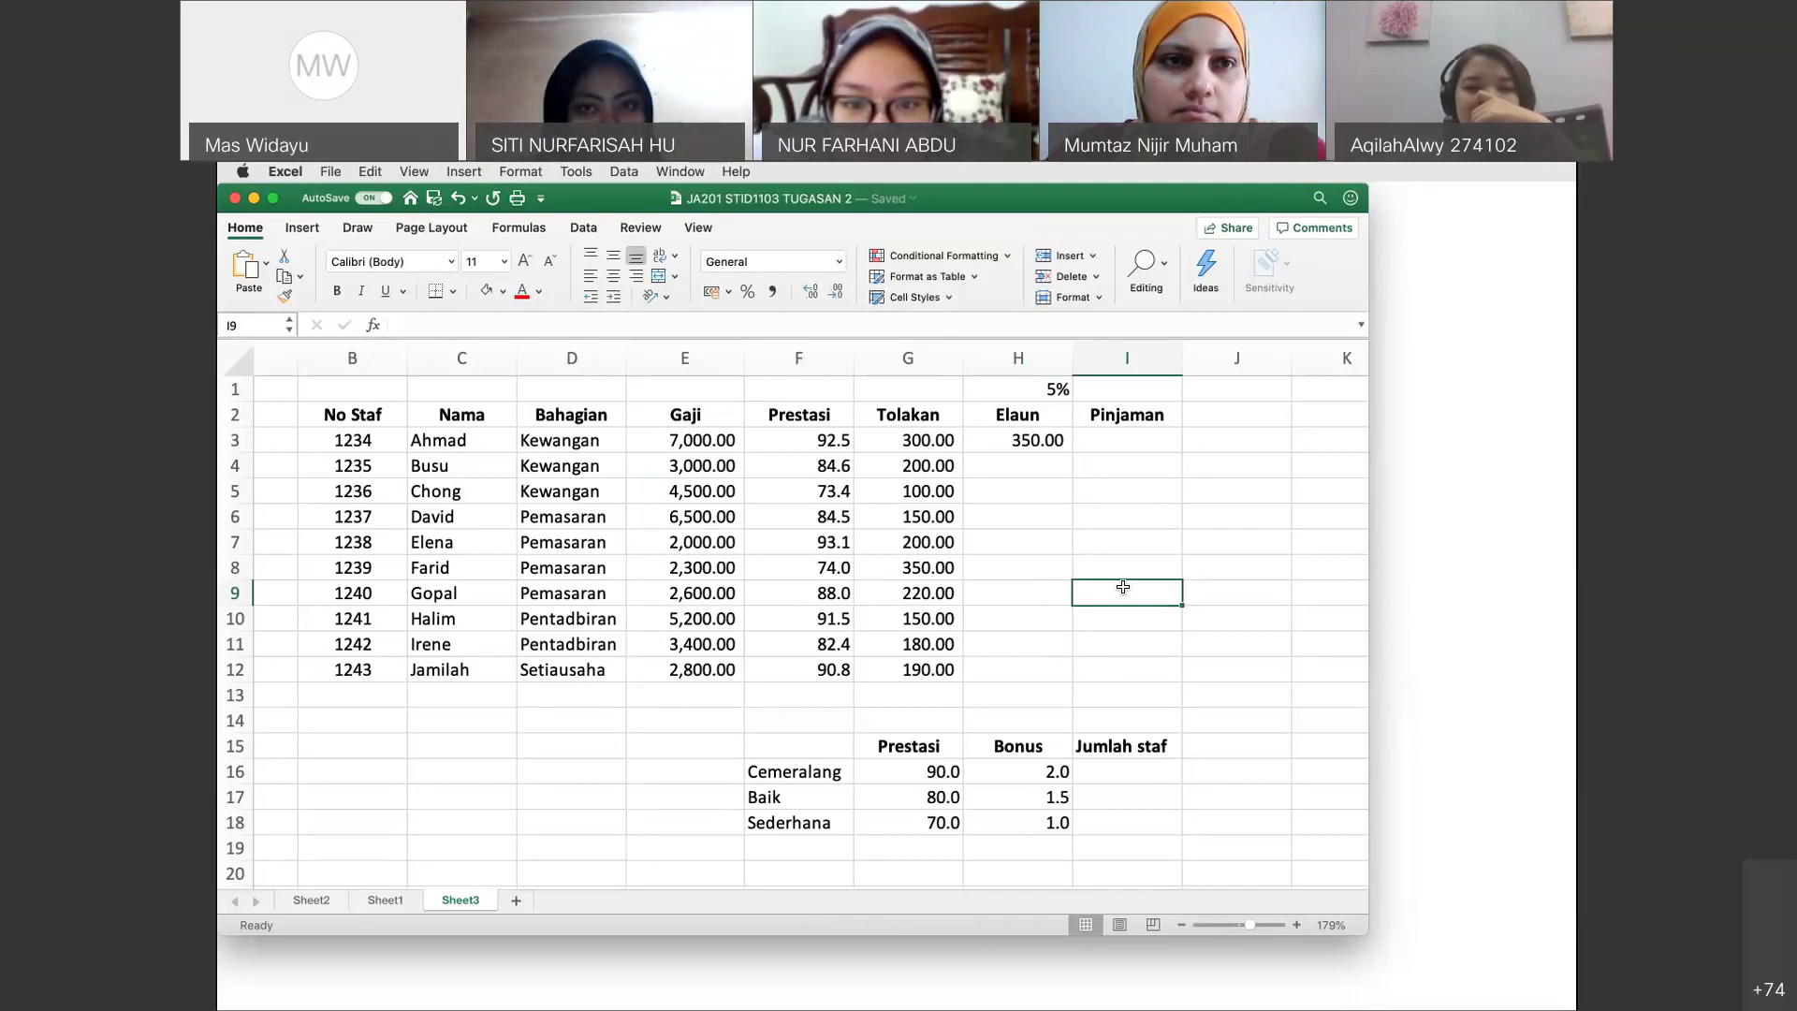
{"action": "left_click", "coordinate": [1033, 444]}
{"action": "double_click", "coordinate": [1075, 453]}
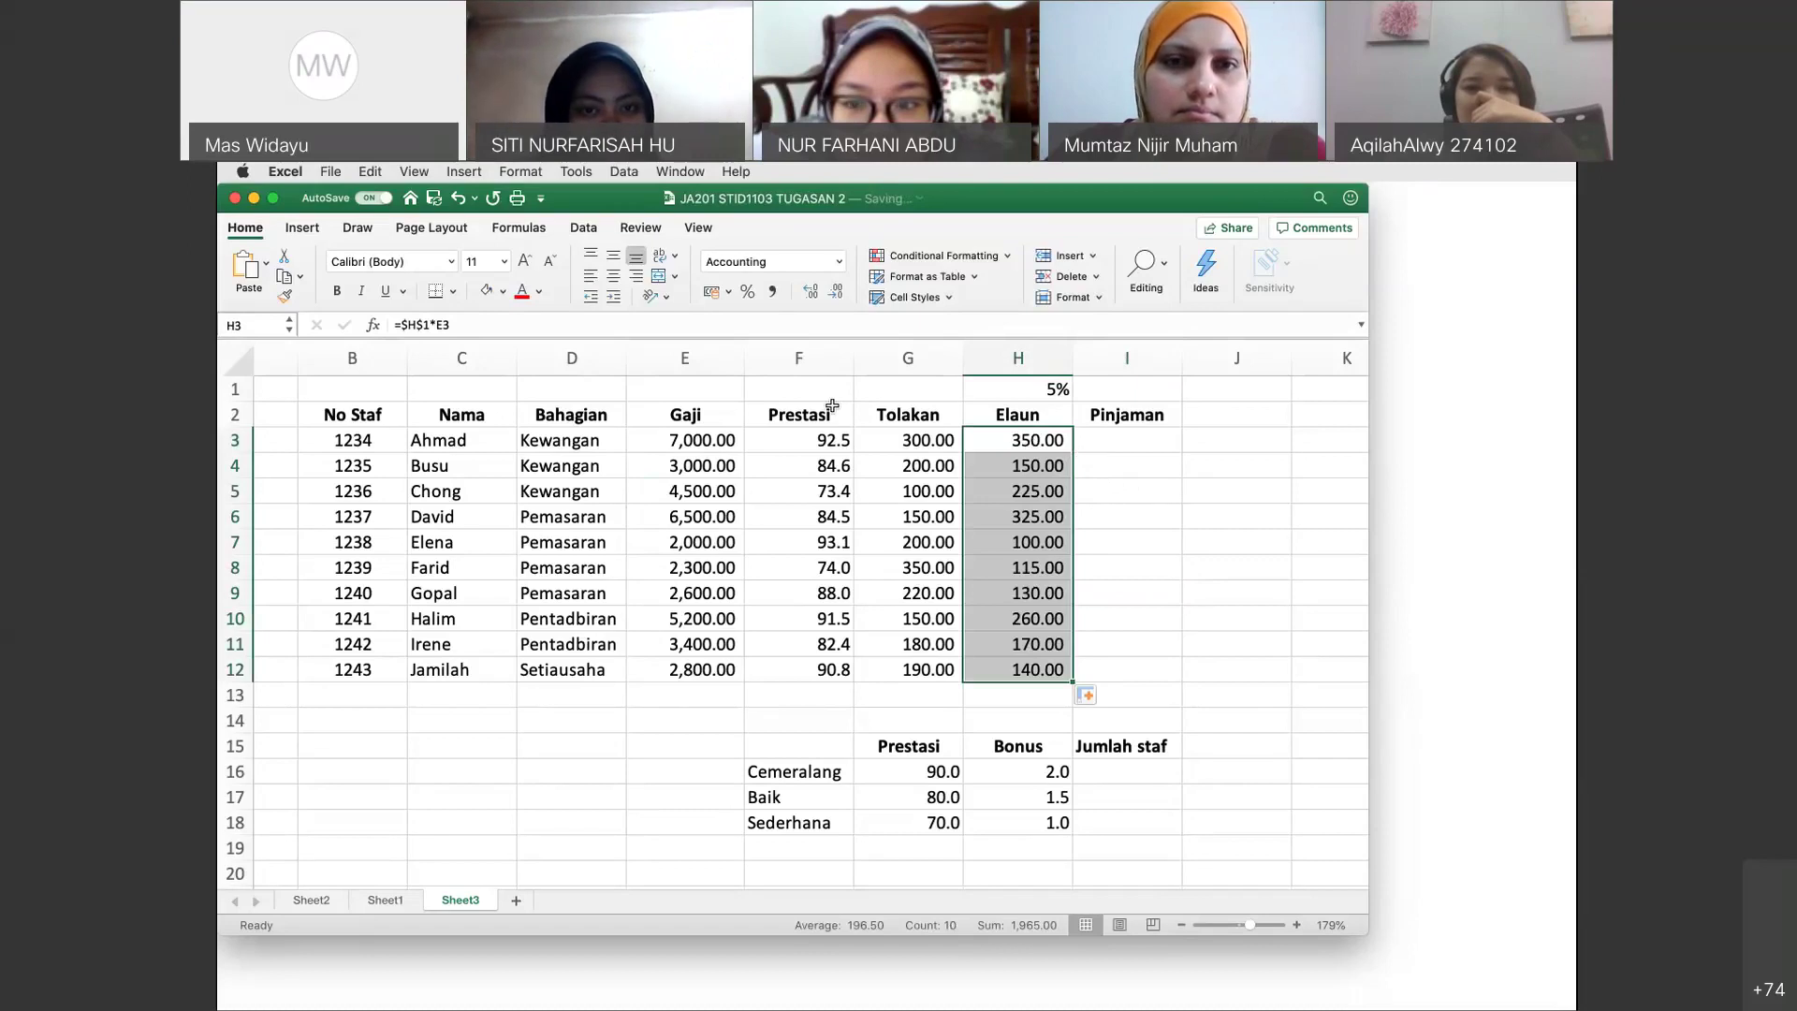
{"action": "left_click", "coordinate": [1029, 439]}
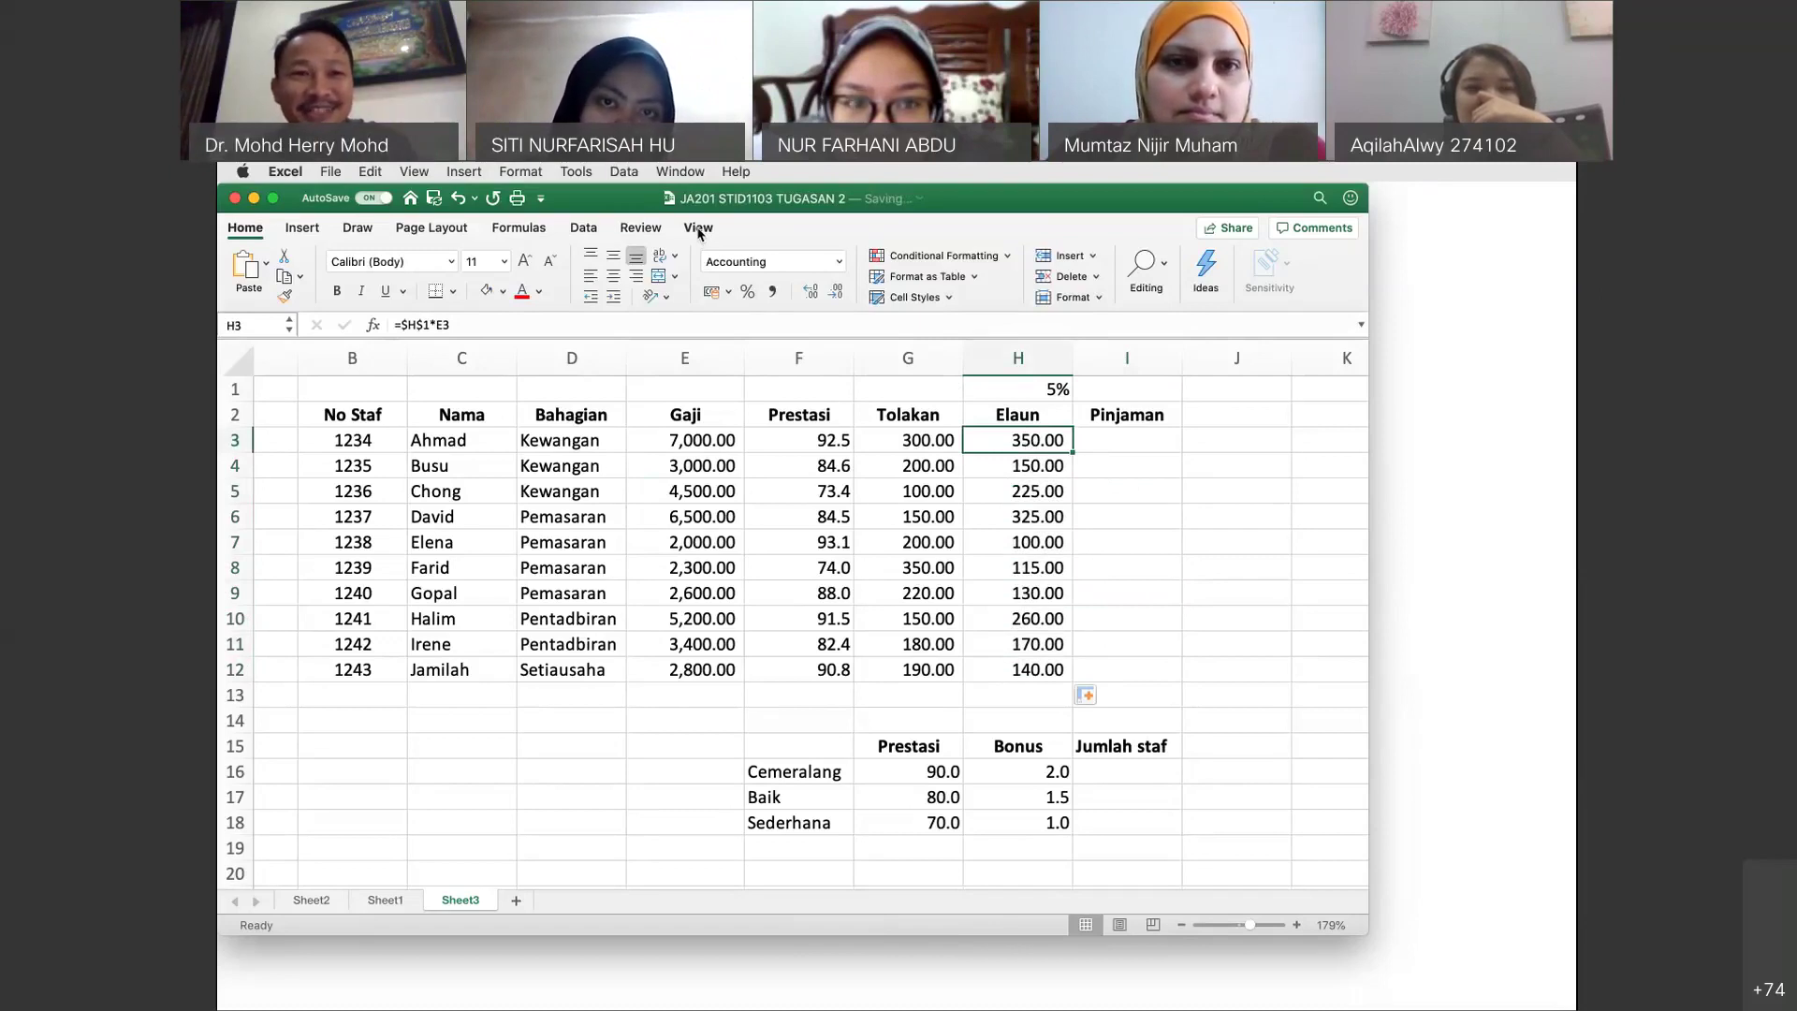
Set the print area to the single cell H3.
{"action": "left_click", "coordinate": [309, 233]}
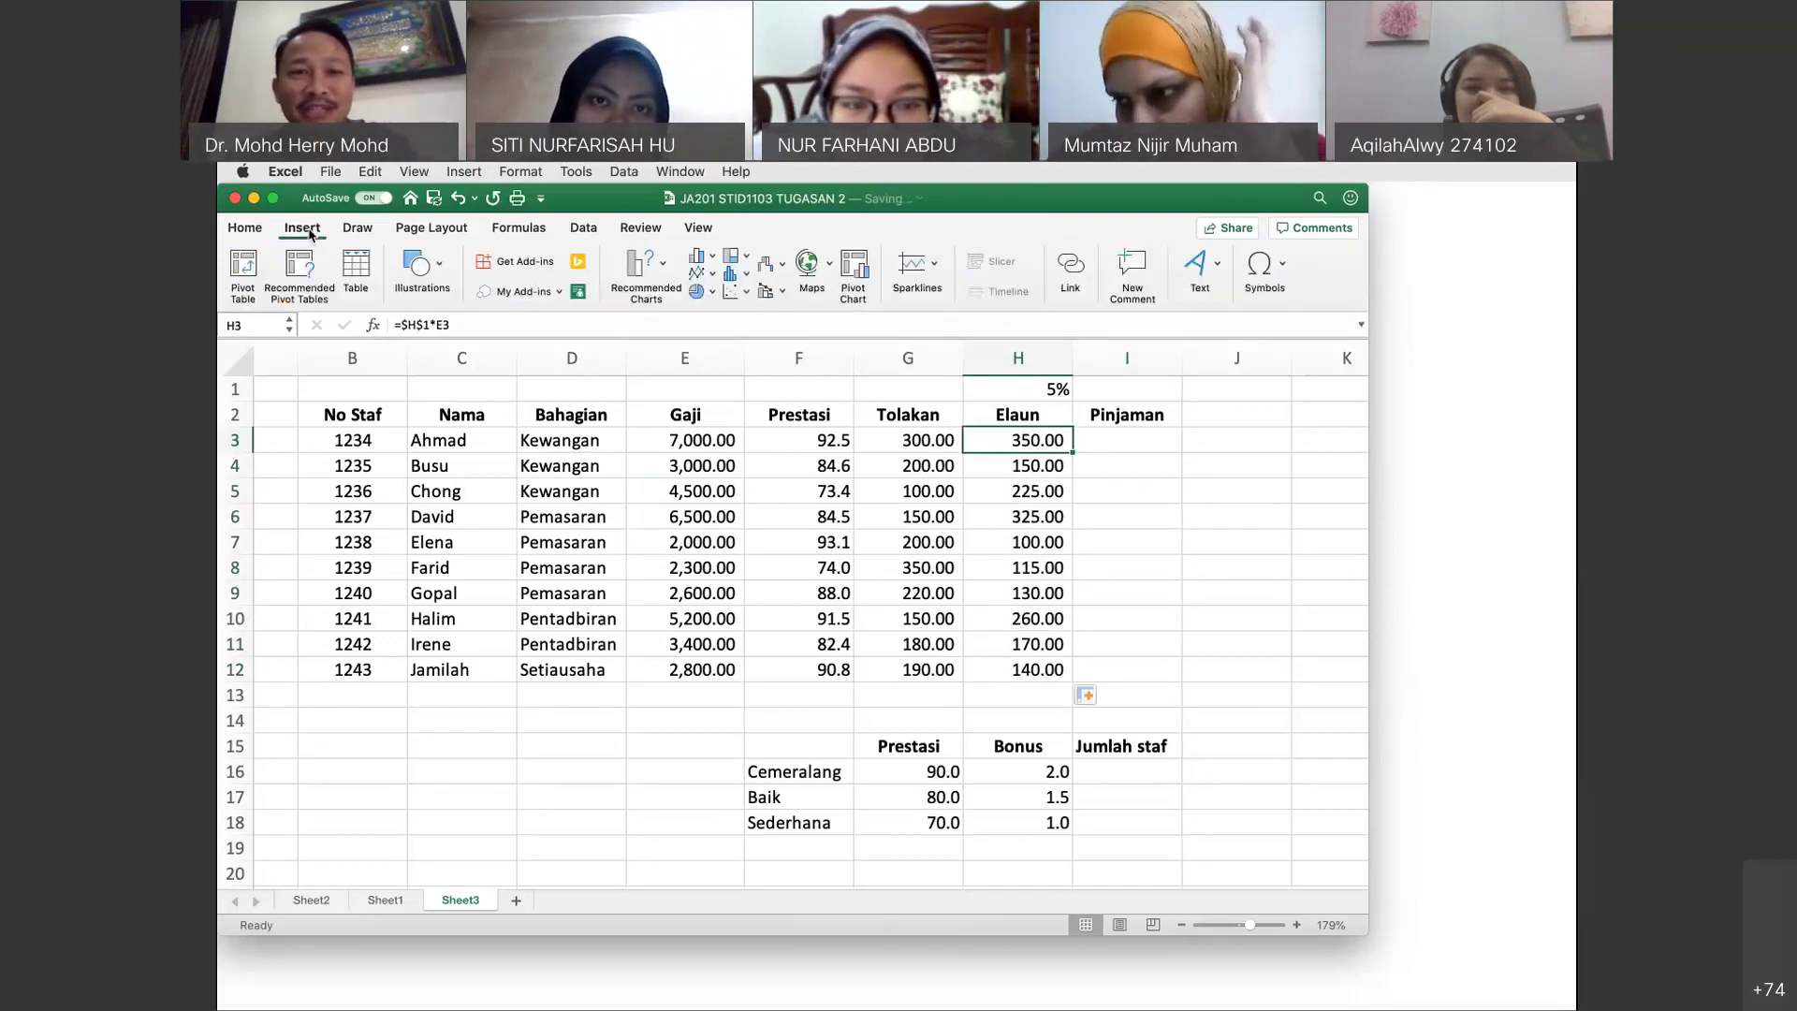
{"action": "left_click", "coordinate": [360, 232]}
{"action": "left_click", "coordinate": [421, 229]}
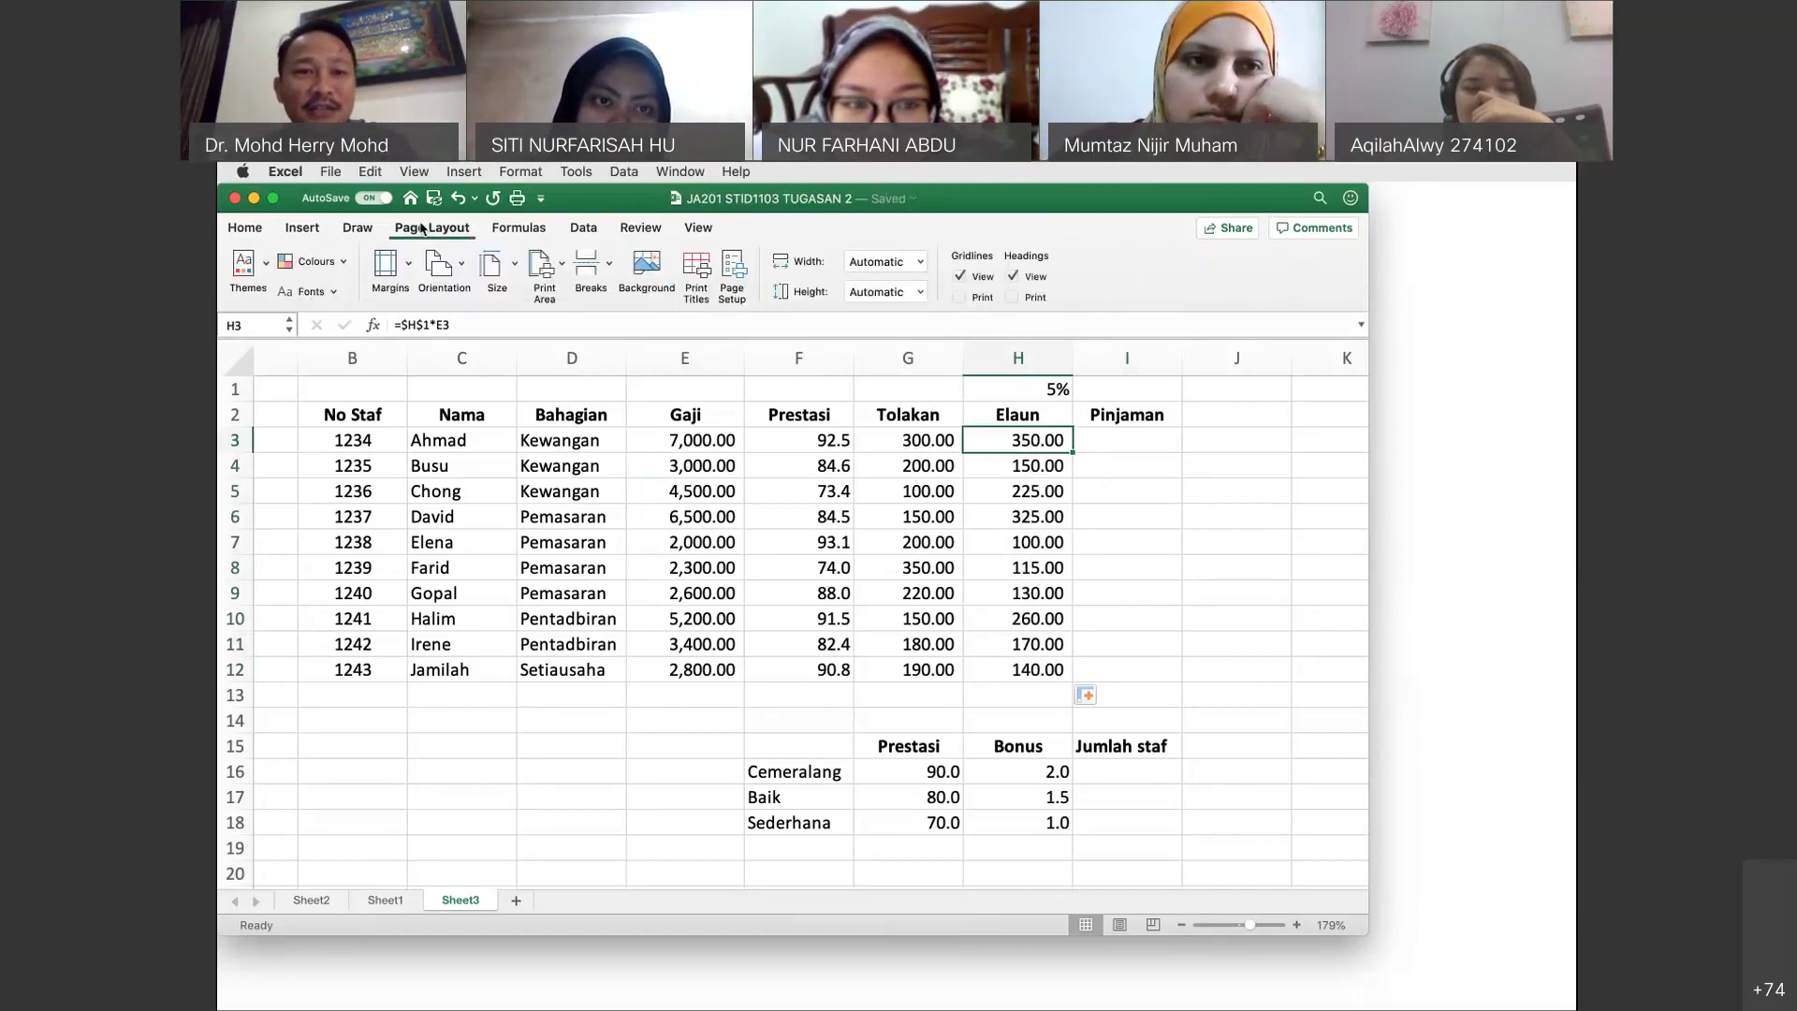
{"action": "left_click", "coordinate": [546, 287]}
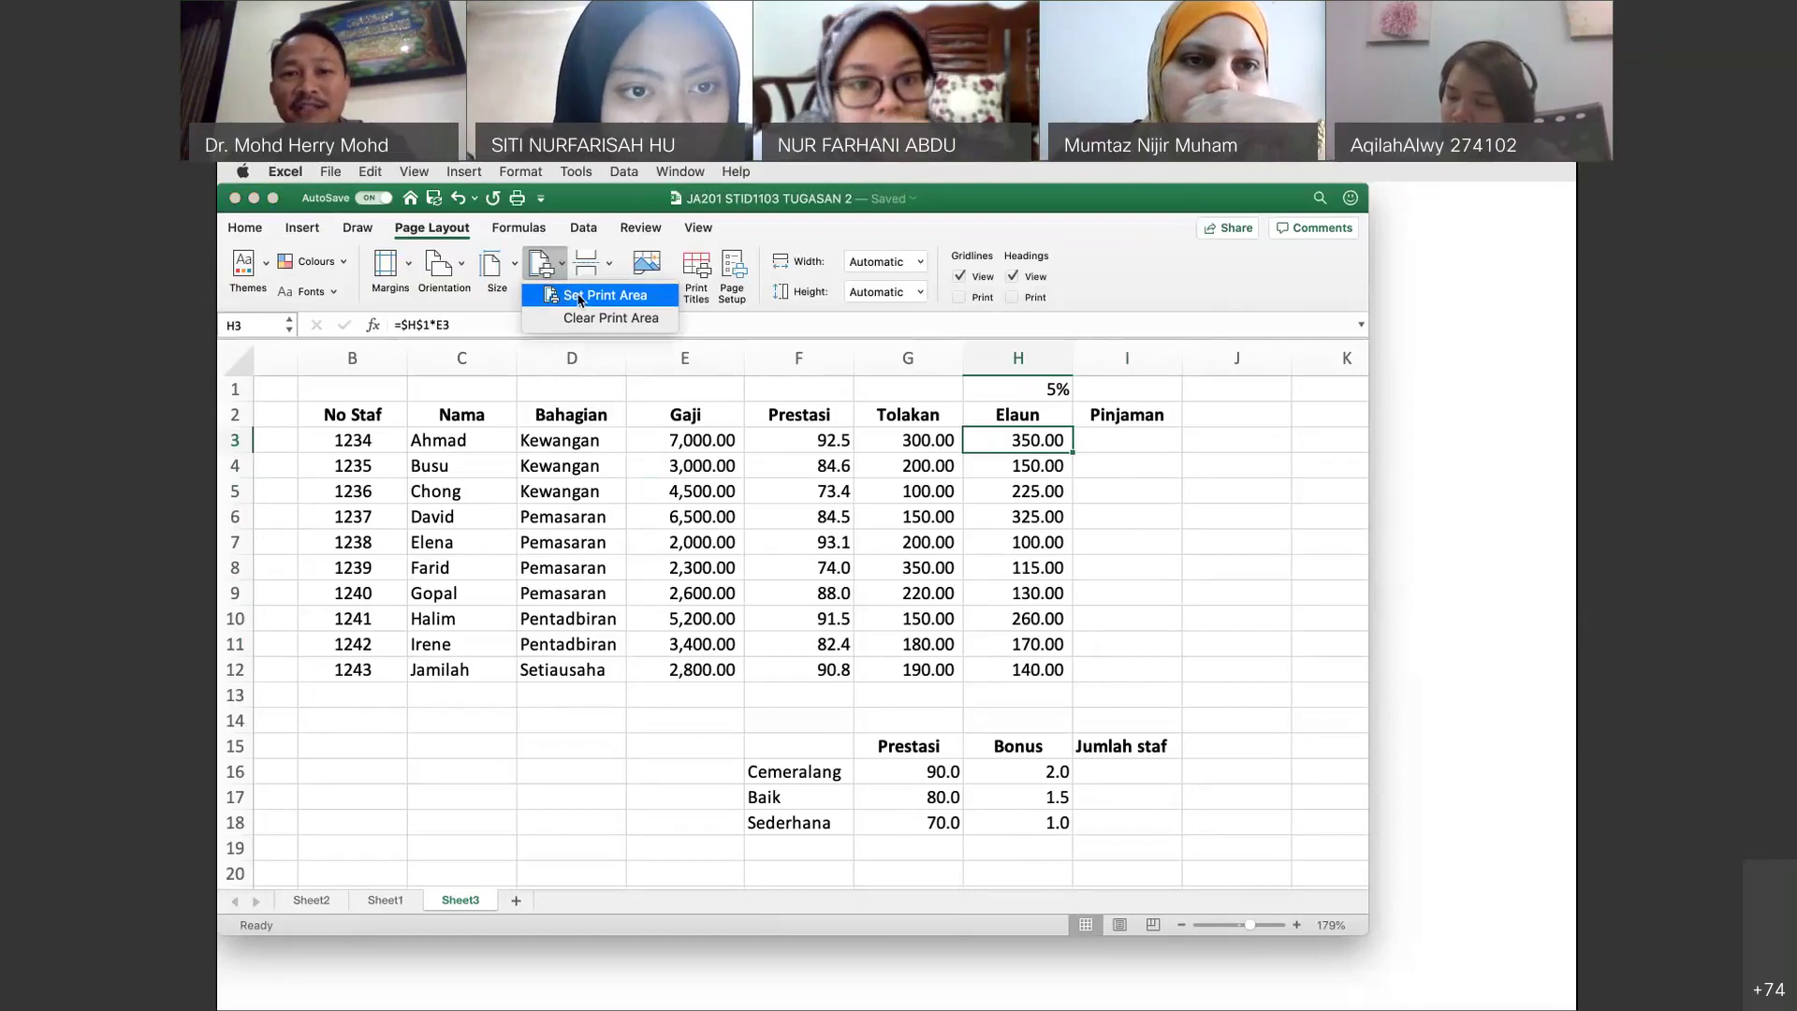
{"action": "left_click", "coordinate": [580, 298]}
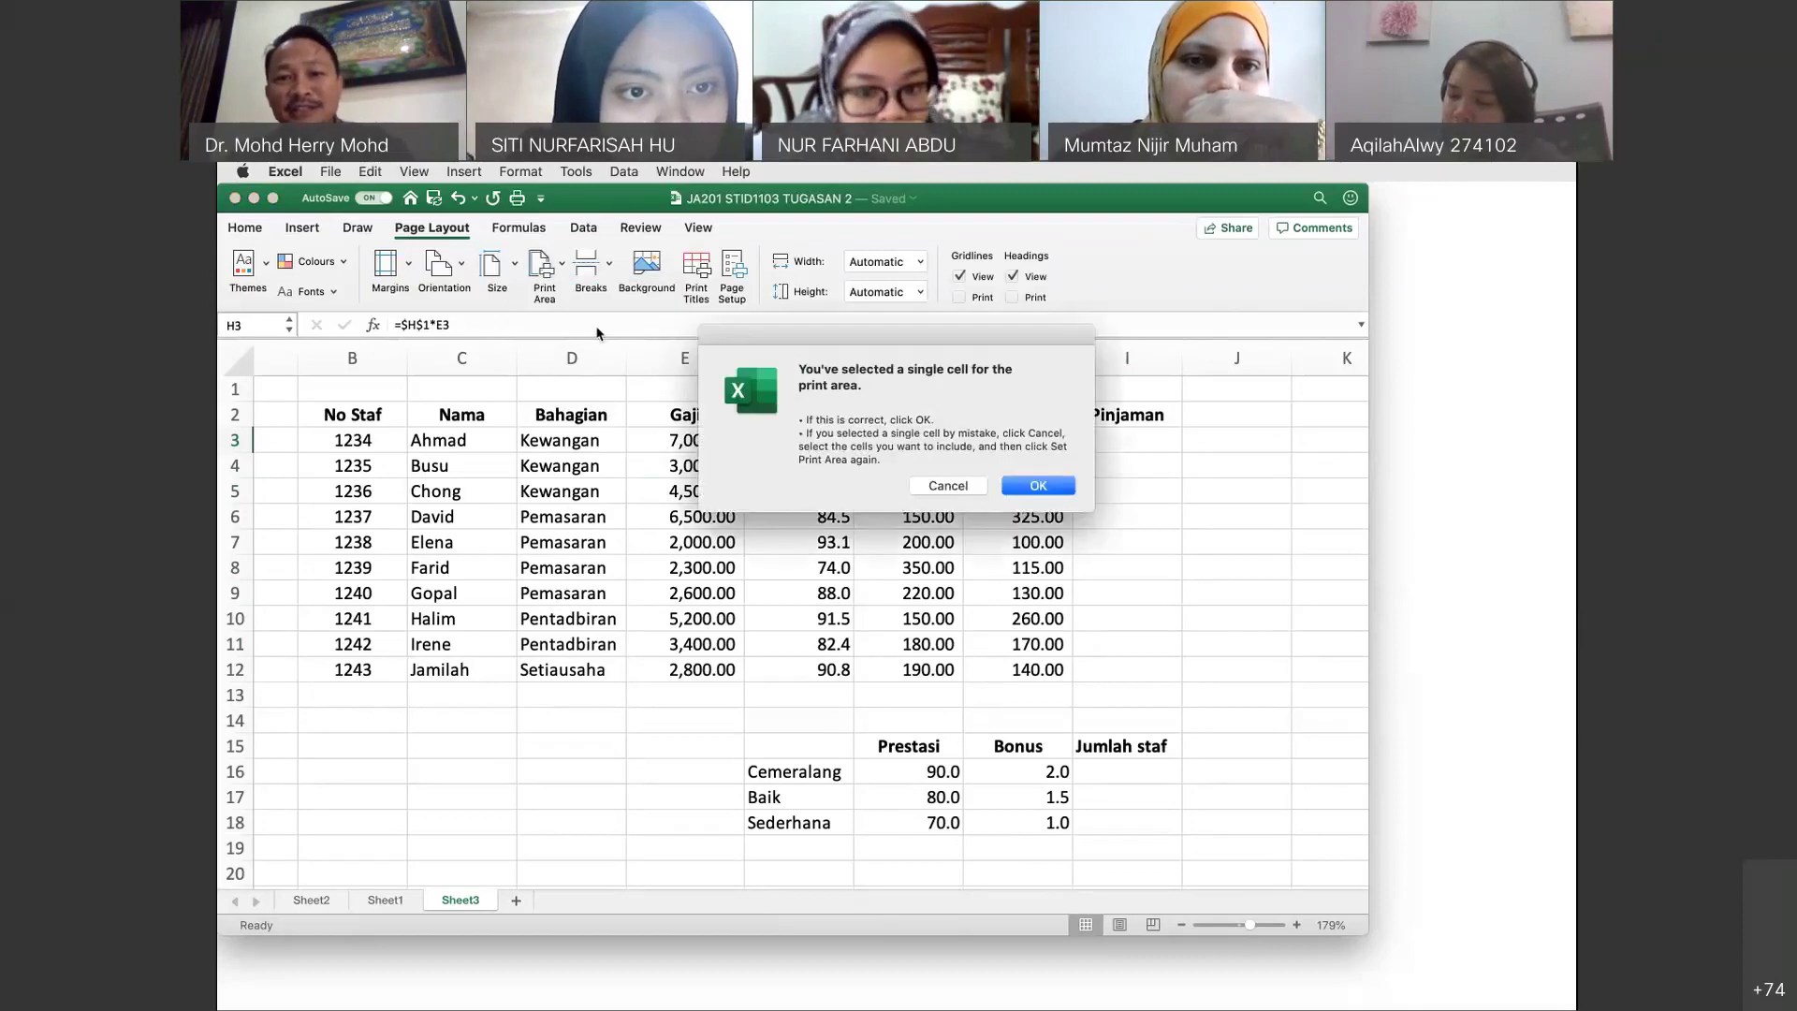
{"action": "left_click", "coordinate": [1038, 484]}
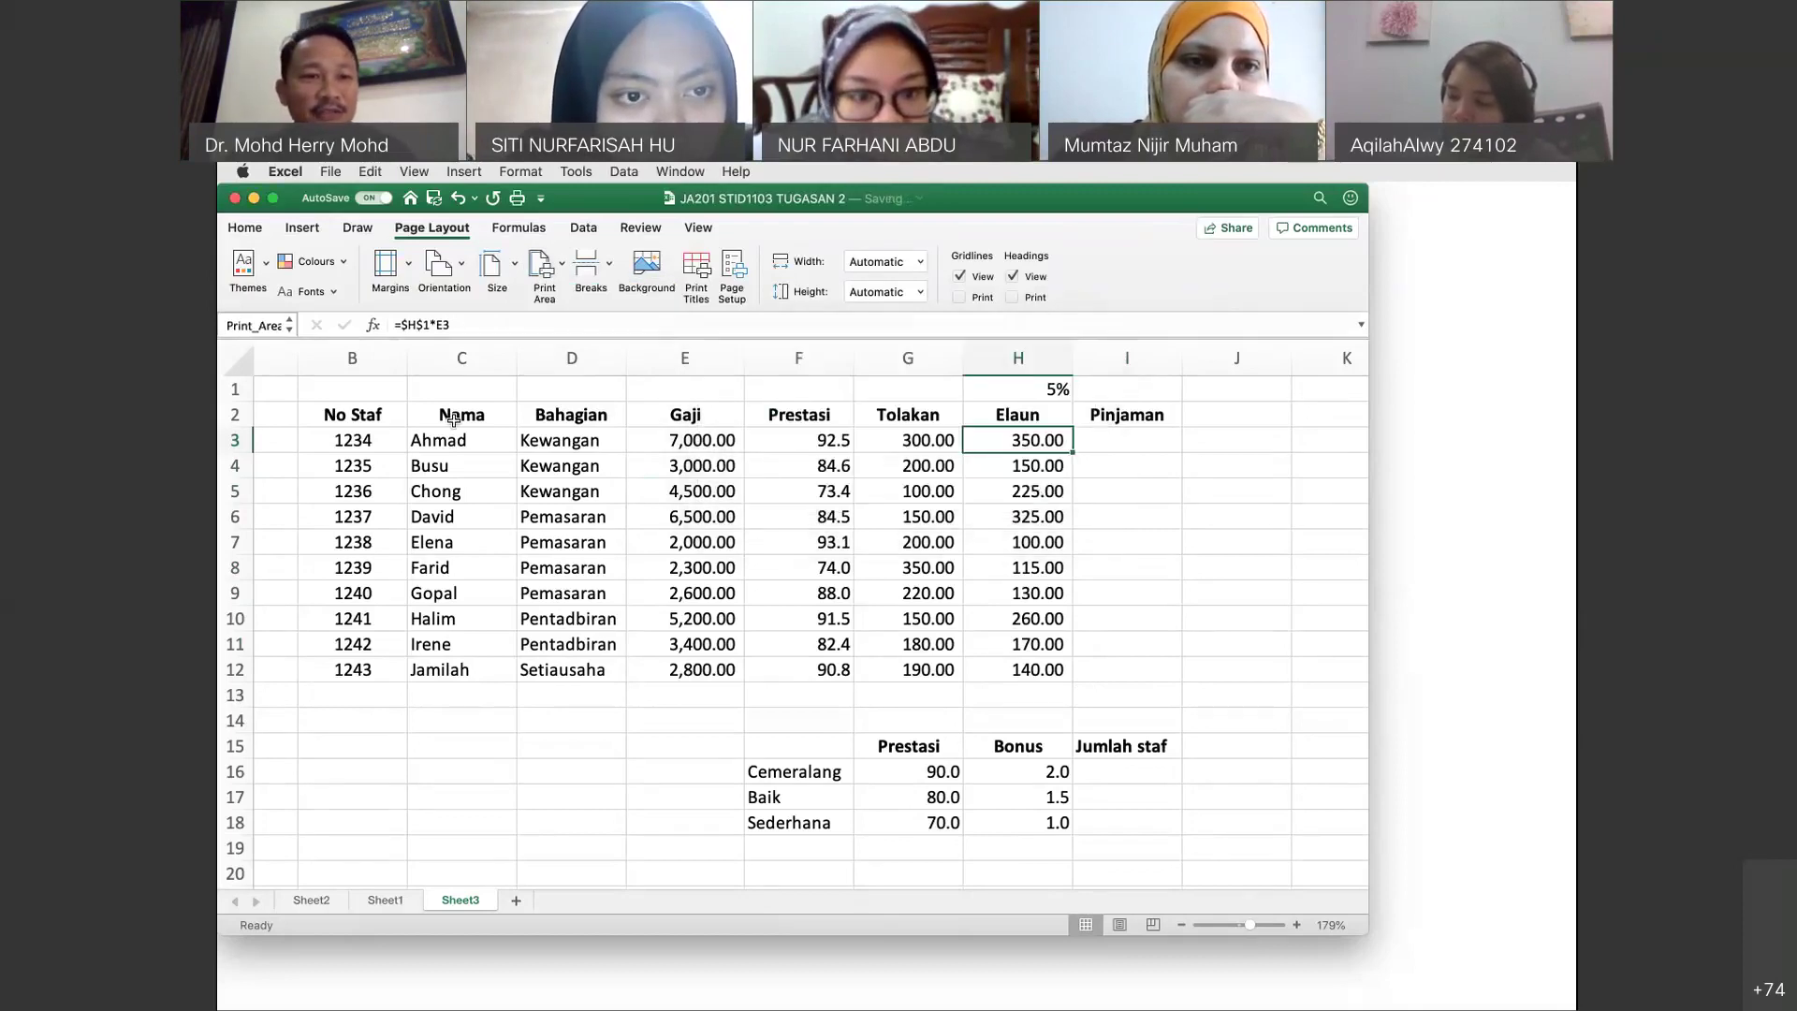
Set the print area to the staff table B2:I12, from No Staf through Pinjaman.
{"action": "left_click_drag", "start_coordinate": [366, 414], "coordinate": [1121, 671]}
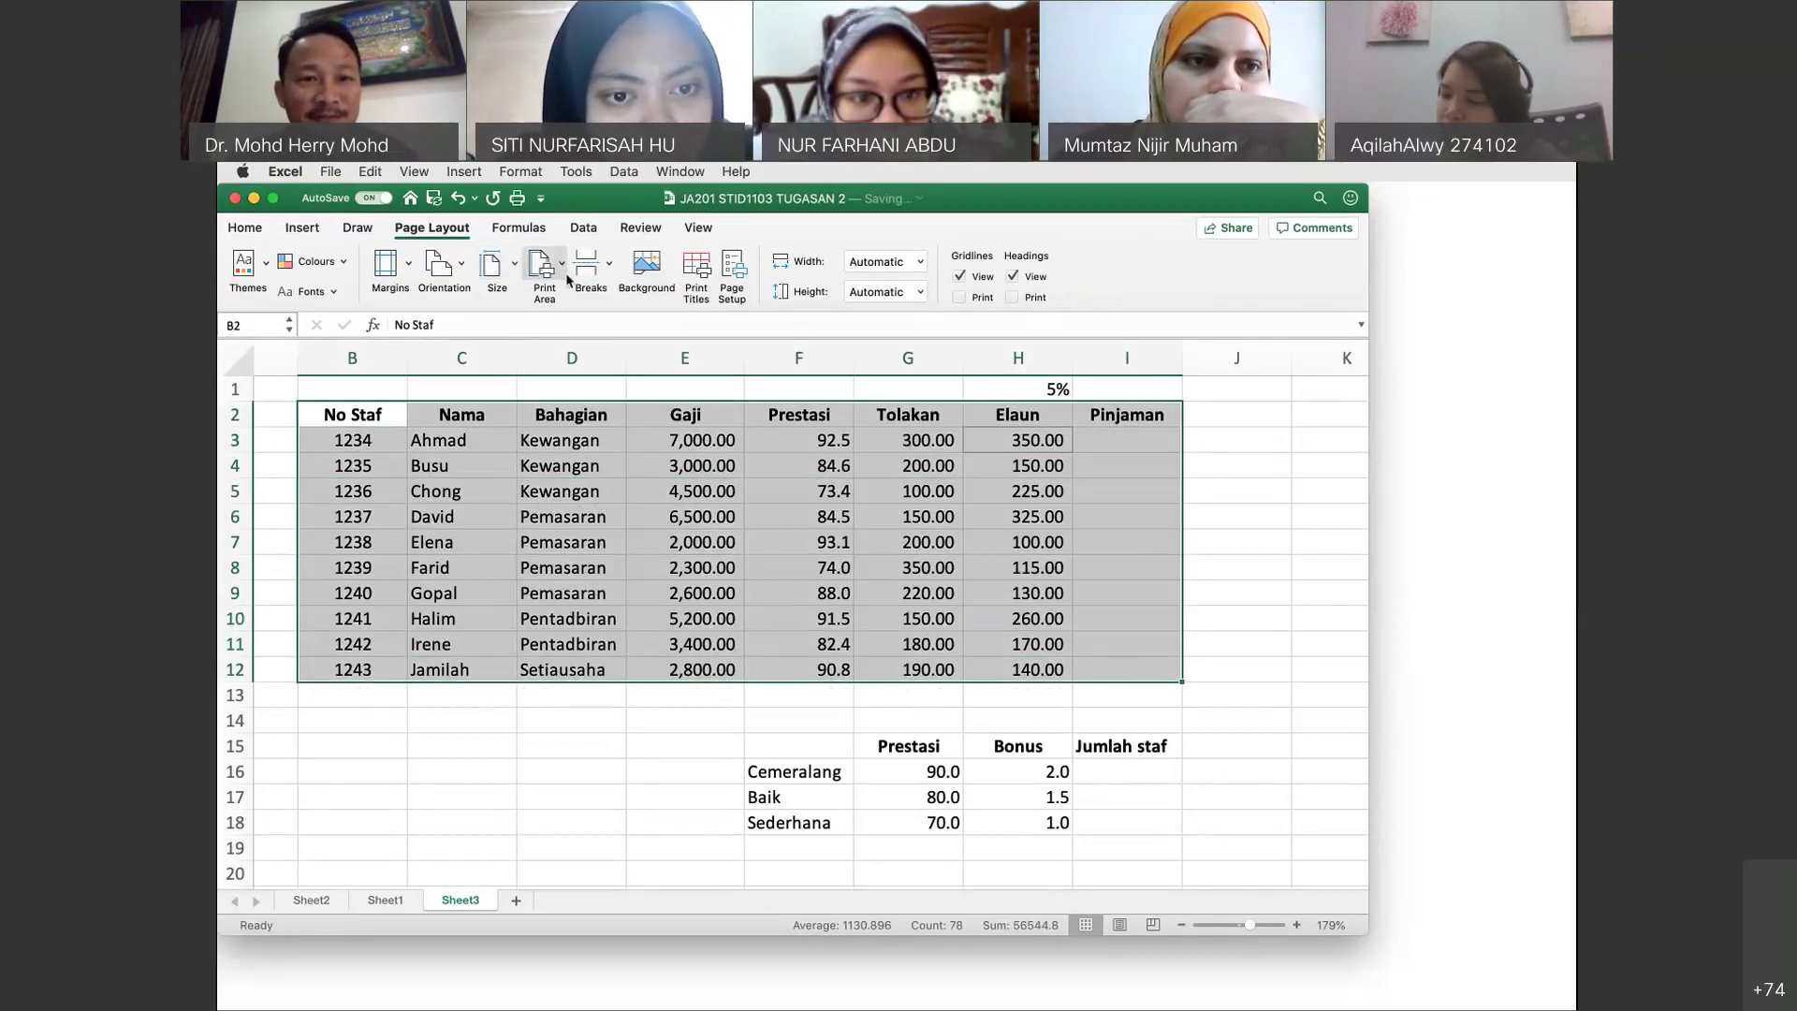
{"action": "left_click", "coordinate": [559, 269]}
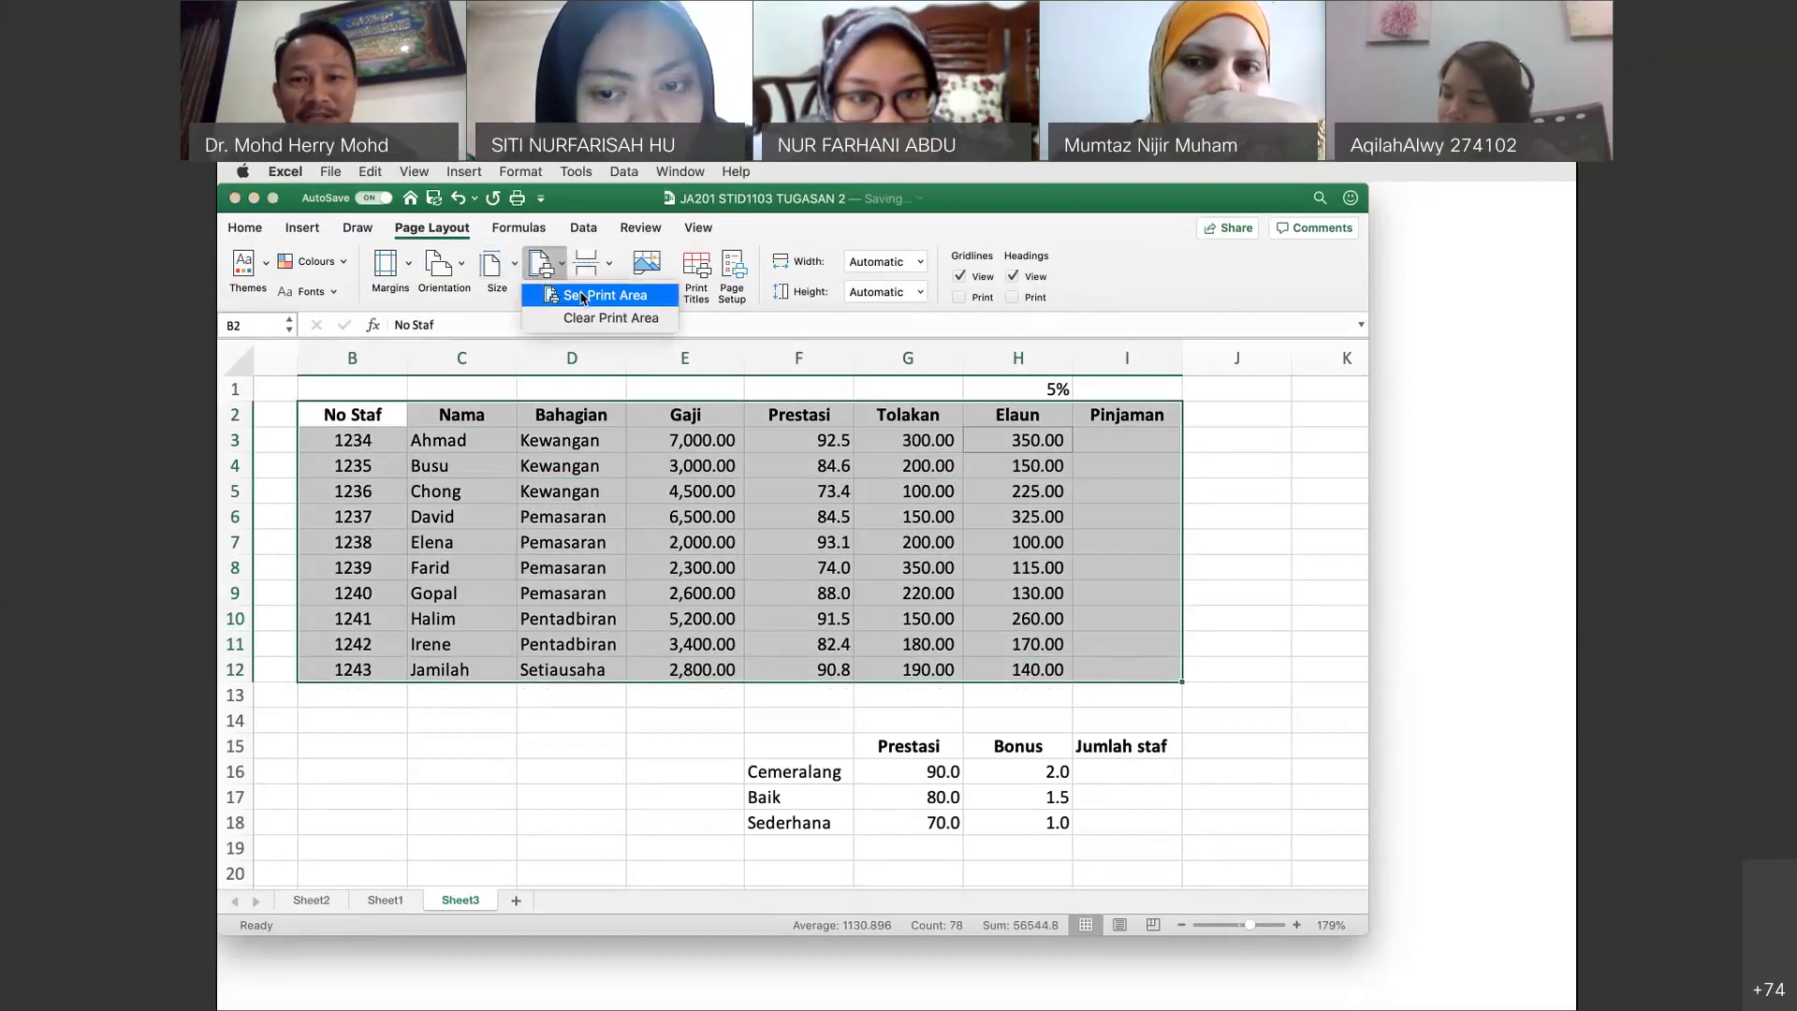
{"action": "left_click", "coordinate": [581, 296]}
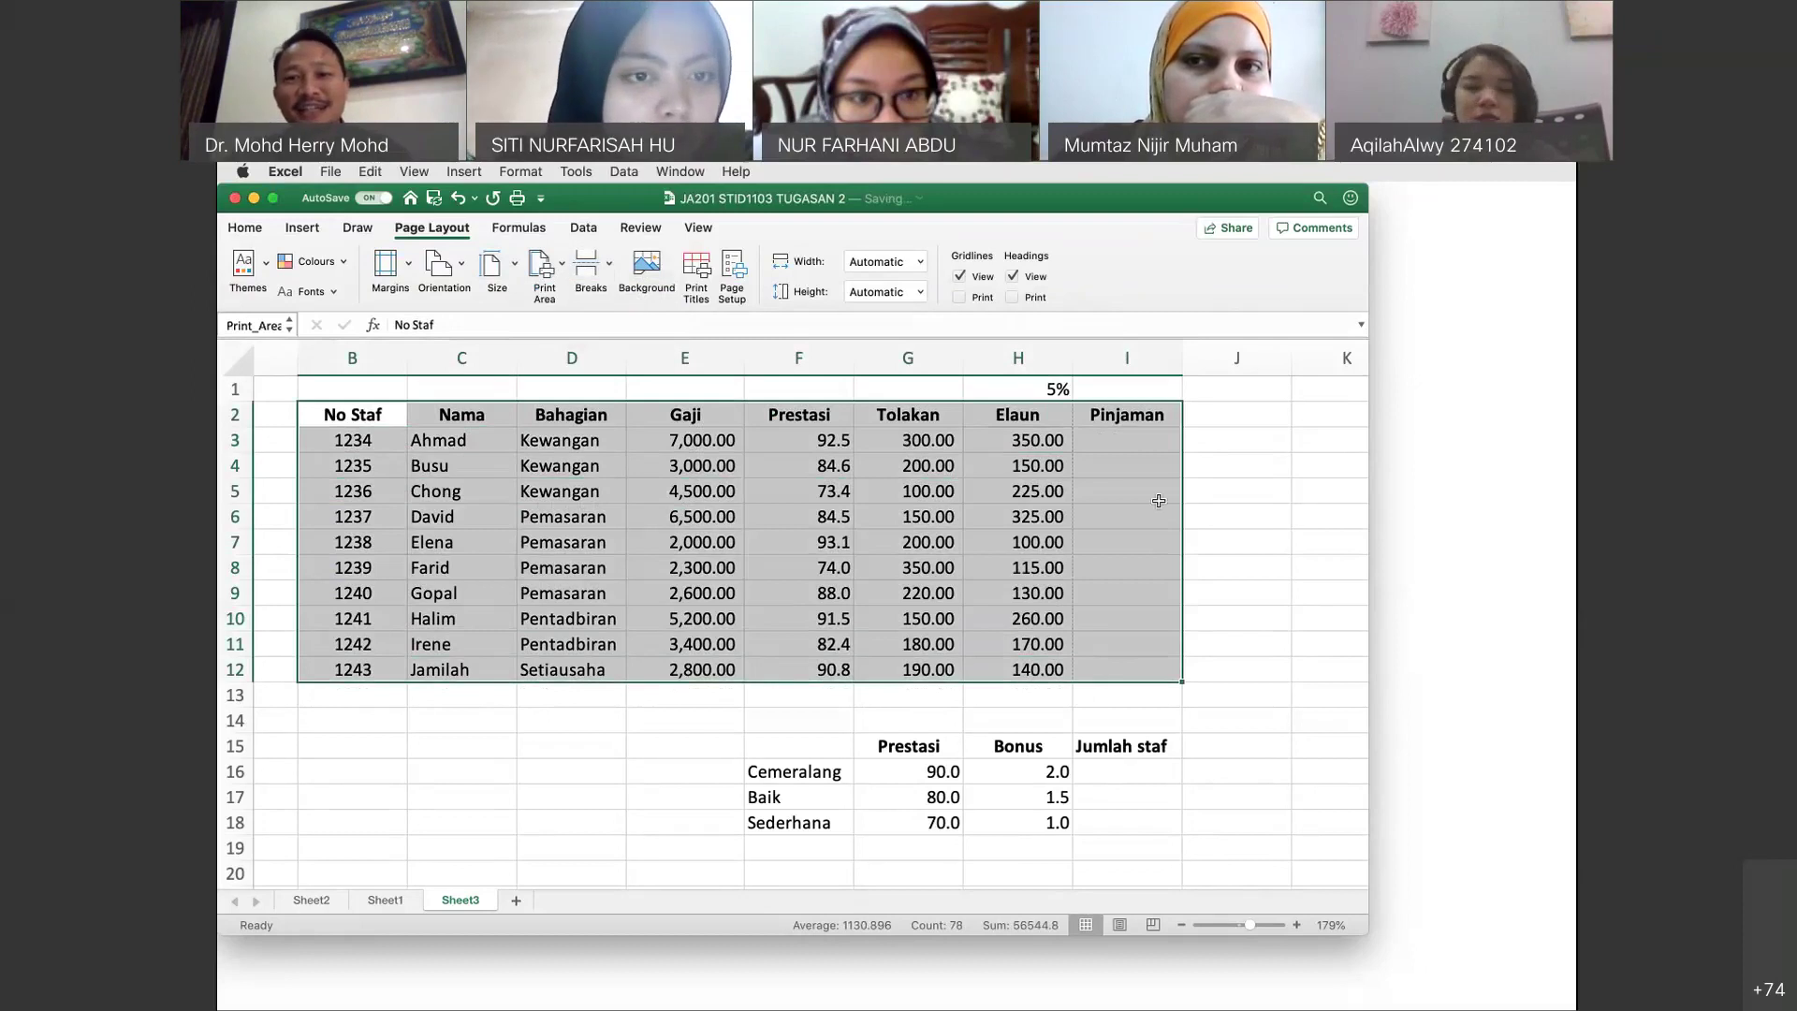
{"action": "left_click", "coordinate": [1253, 532]}
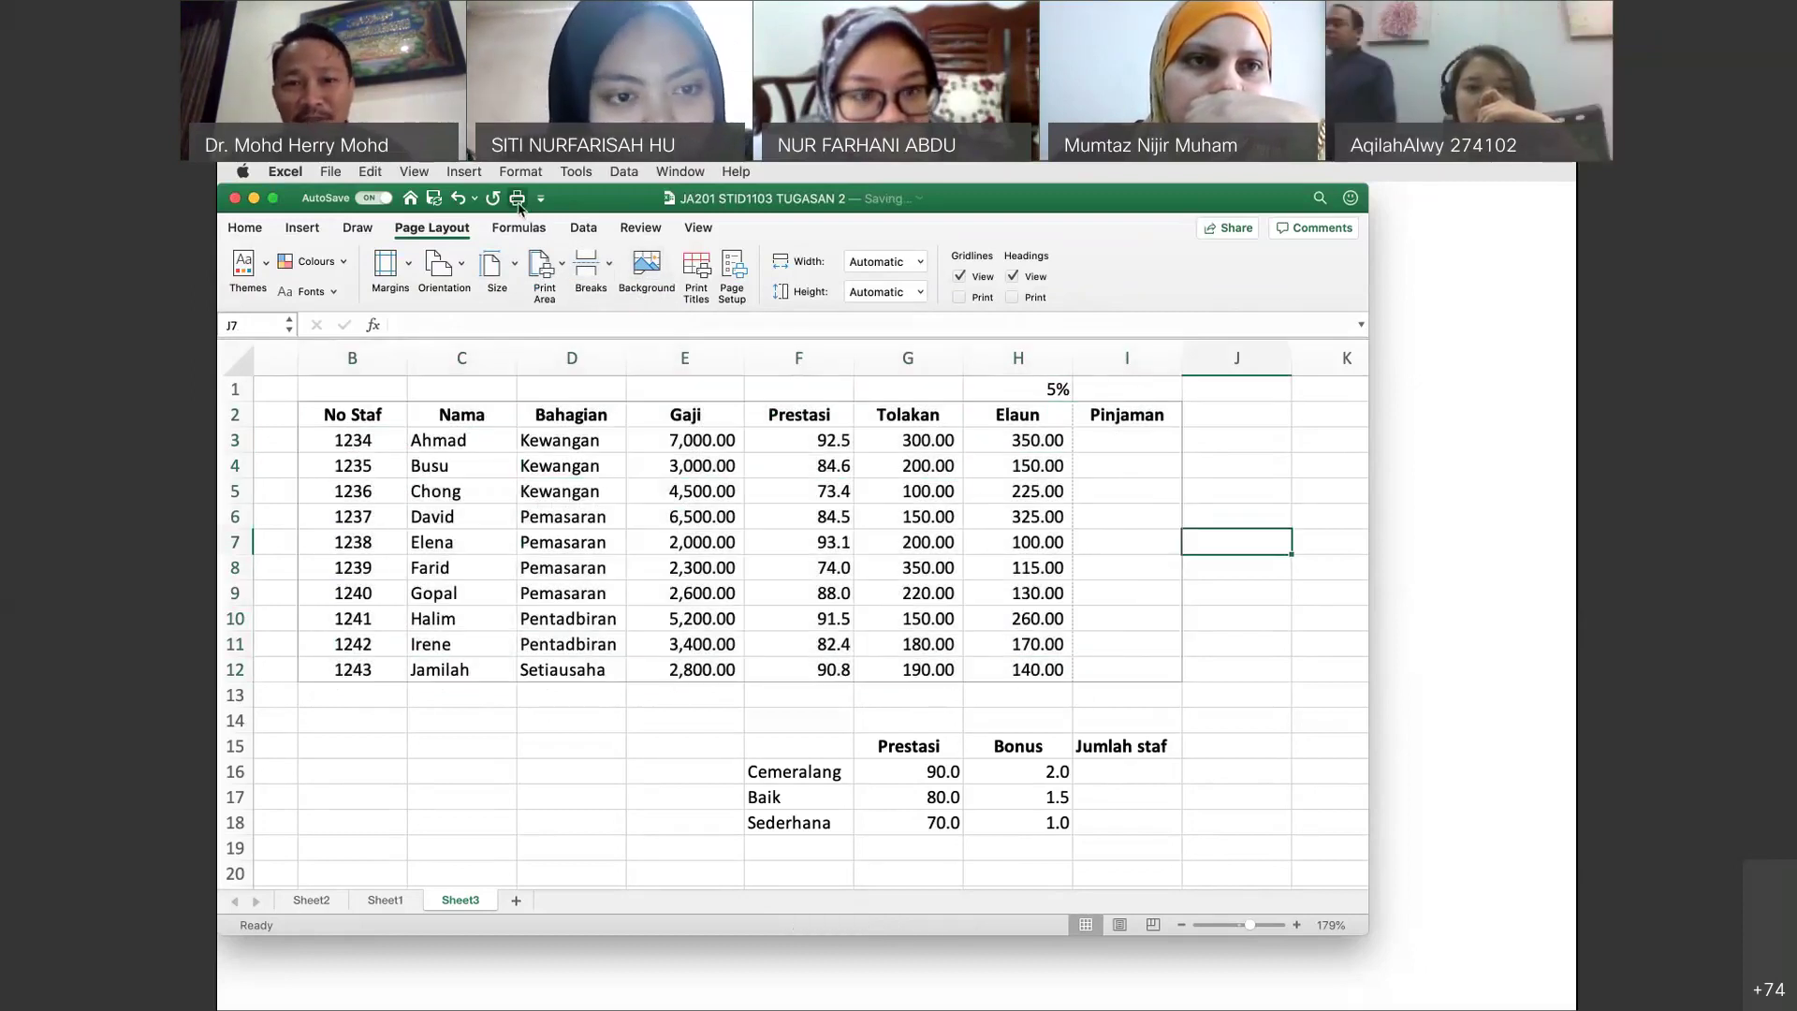
Check the print preview of the staff table, and close it without printing.
{"action": "left_click", "coordinate": [517, 198]}
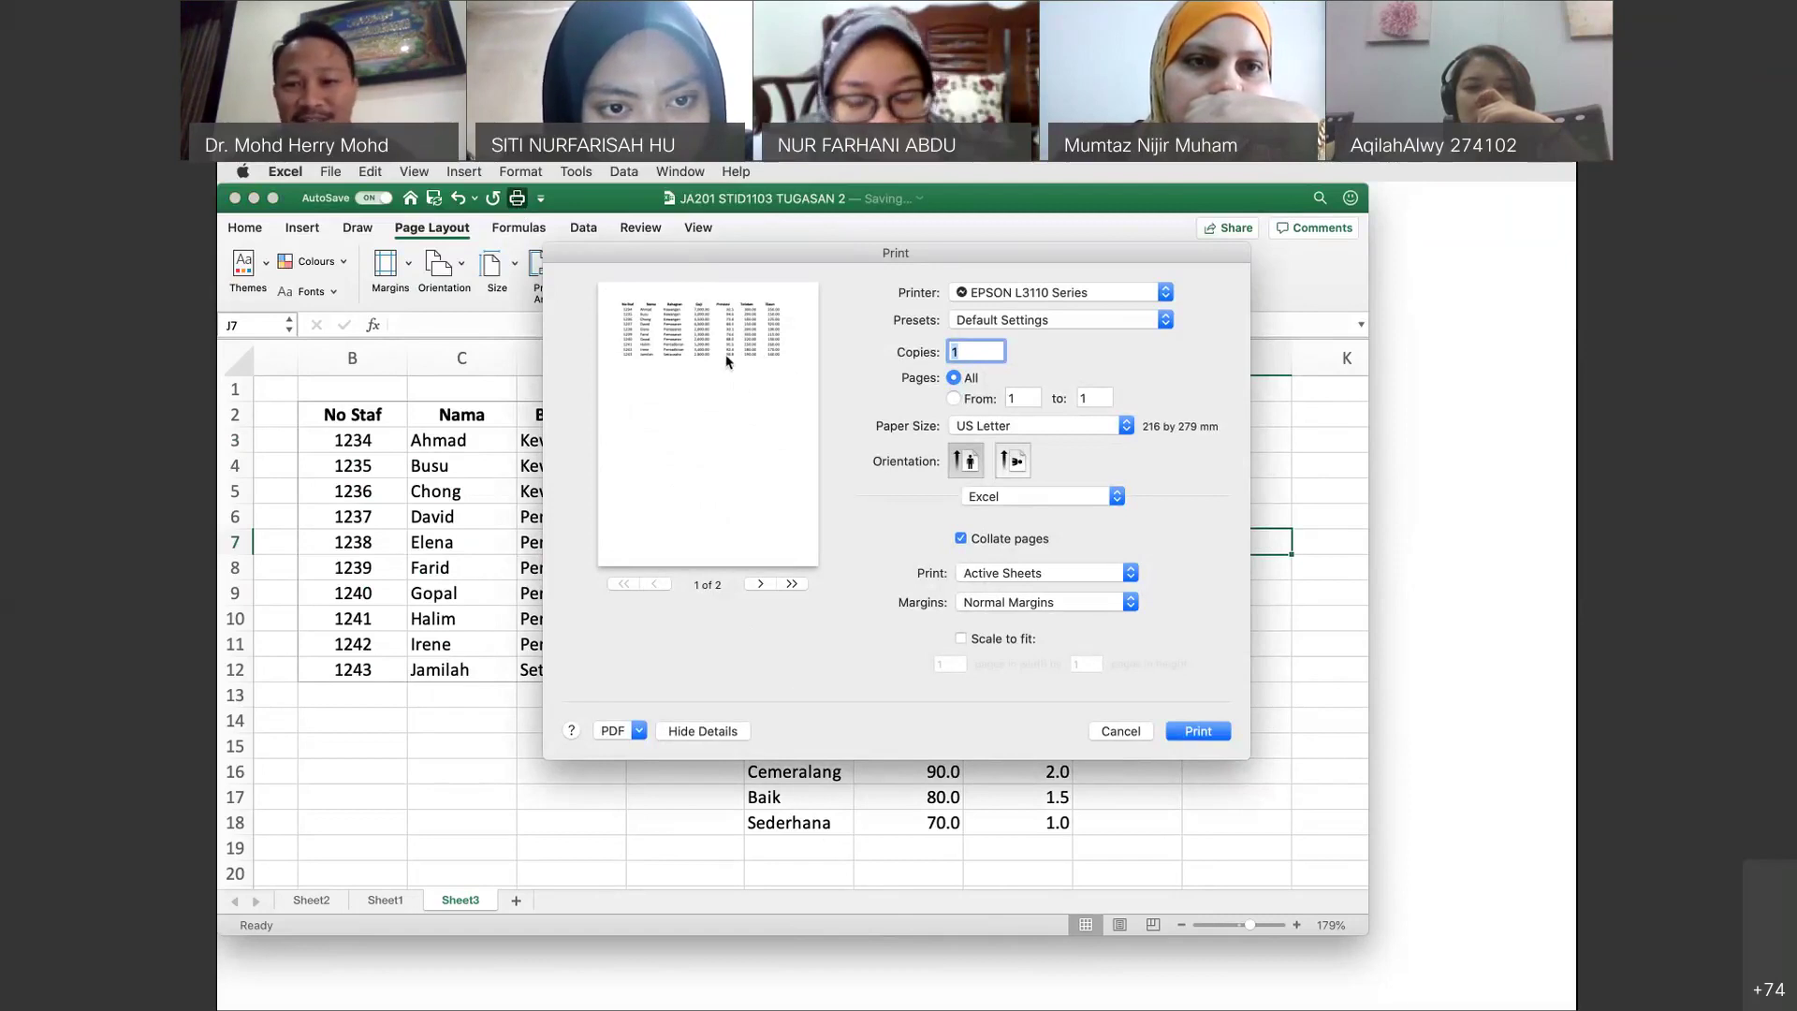
{"action": "left_click", "coordinate": [1128, 737]}
{"action": "left_click", "coordinate": [1270, 670]}
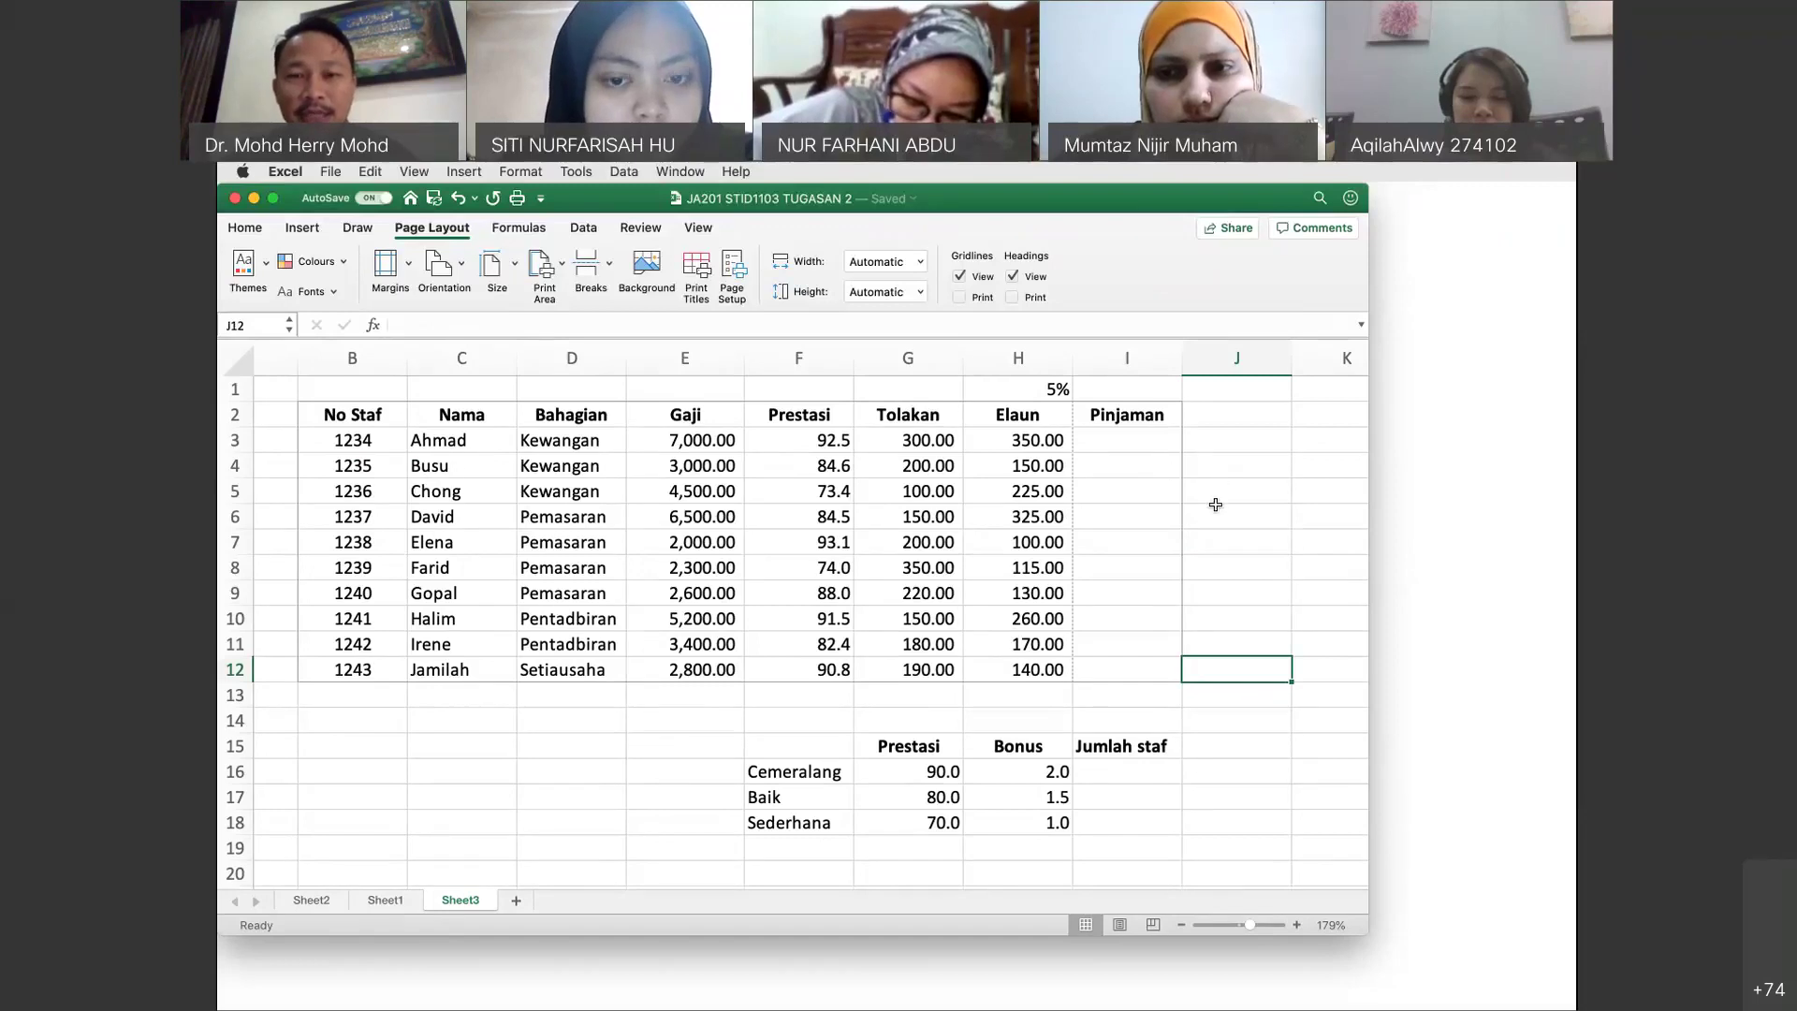
Calculate the Pinjaman value in I3 with the formula =3*E3 and fill it down the column to I12.
{"action": "left_click", "coordinate": [1129, 440]}
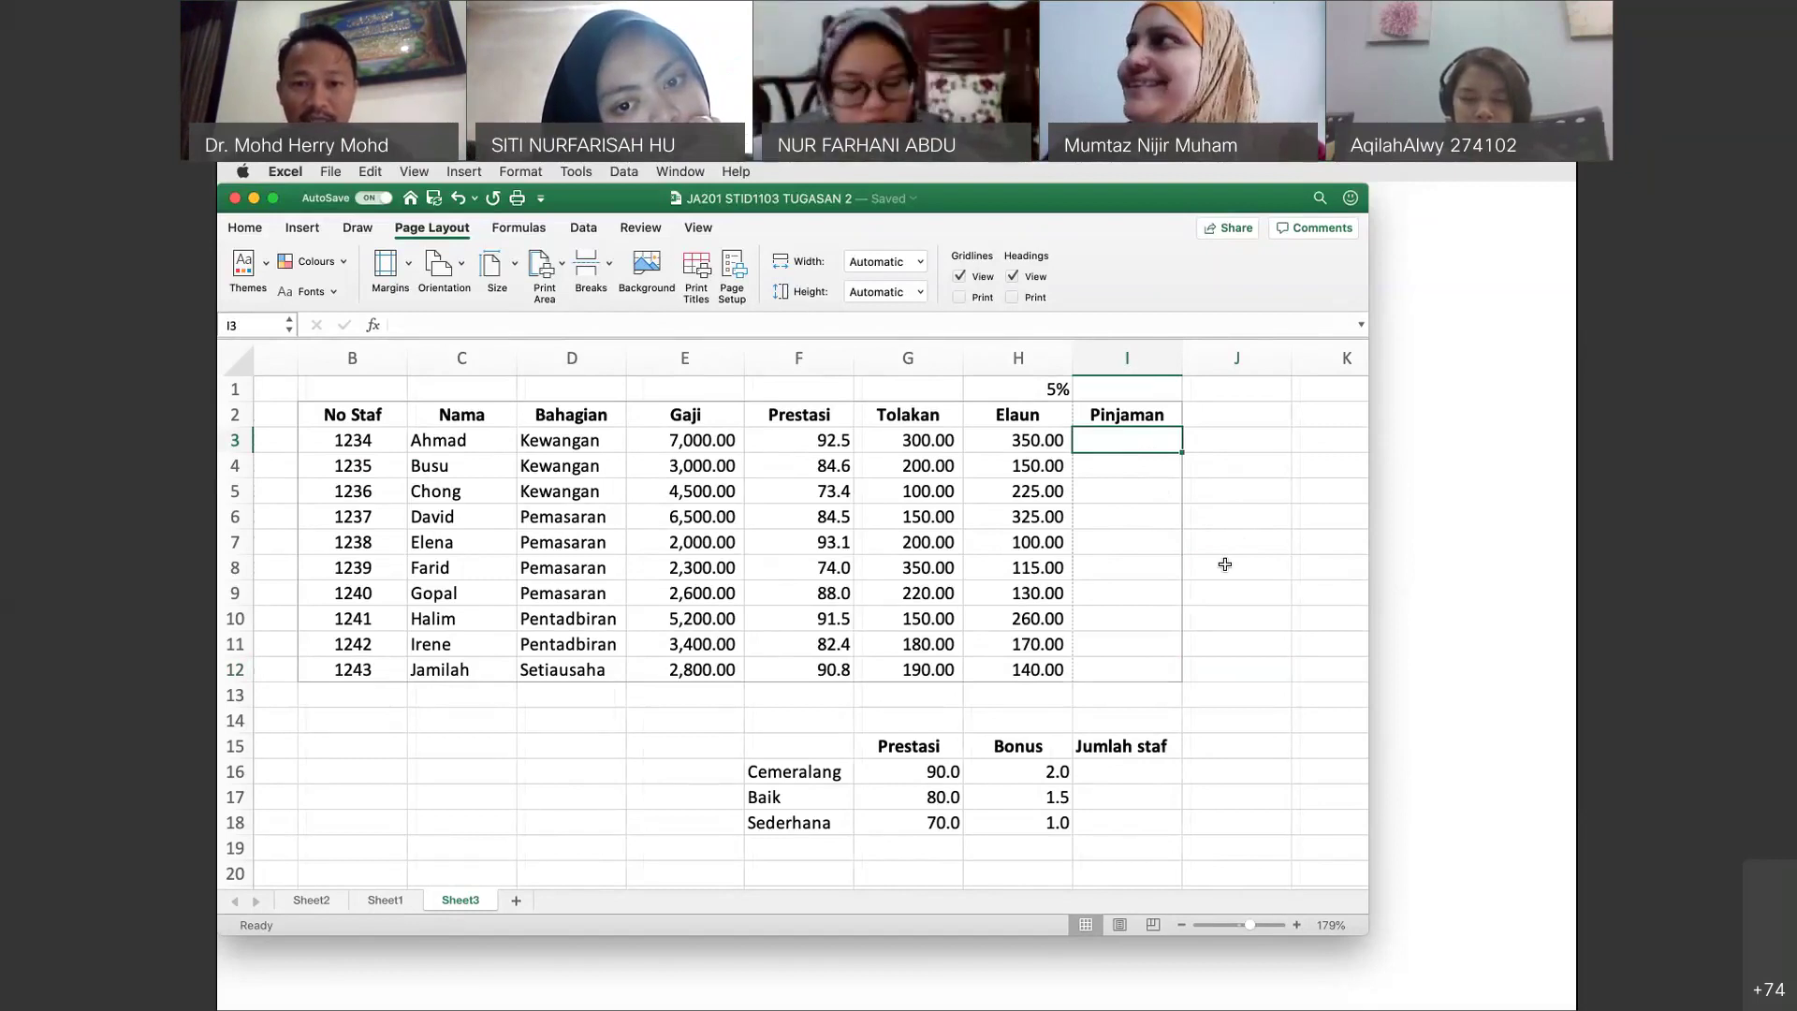
{"action": "scroll", "coordinate": [1224, 563], "scroll_direction": "right", "scroll_amount": 3}
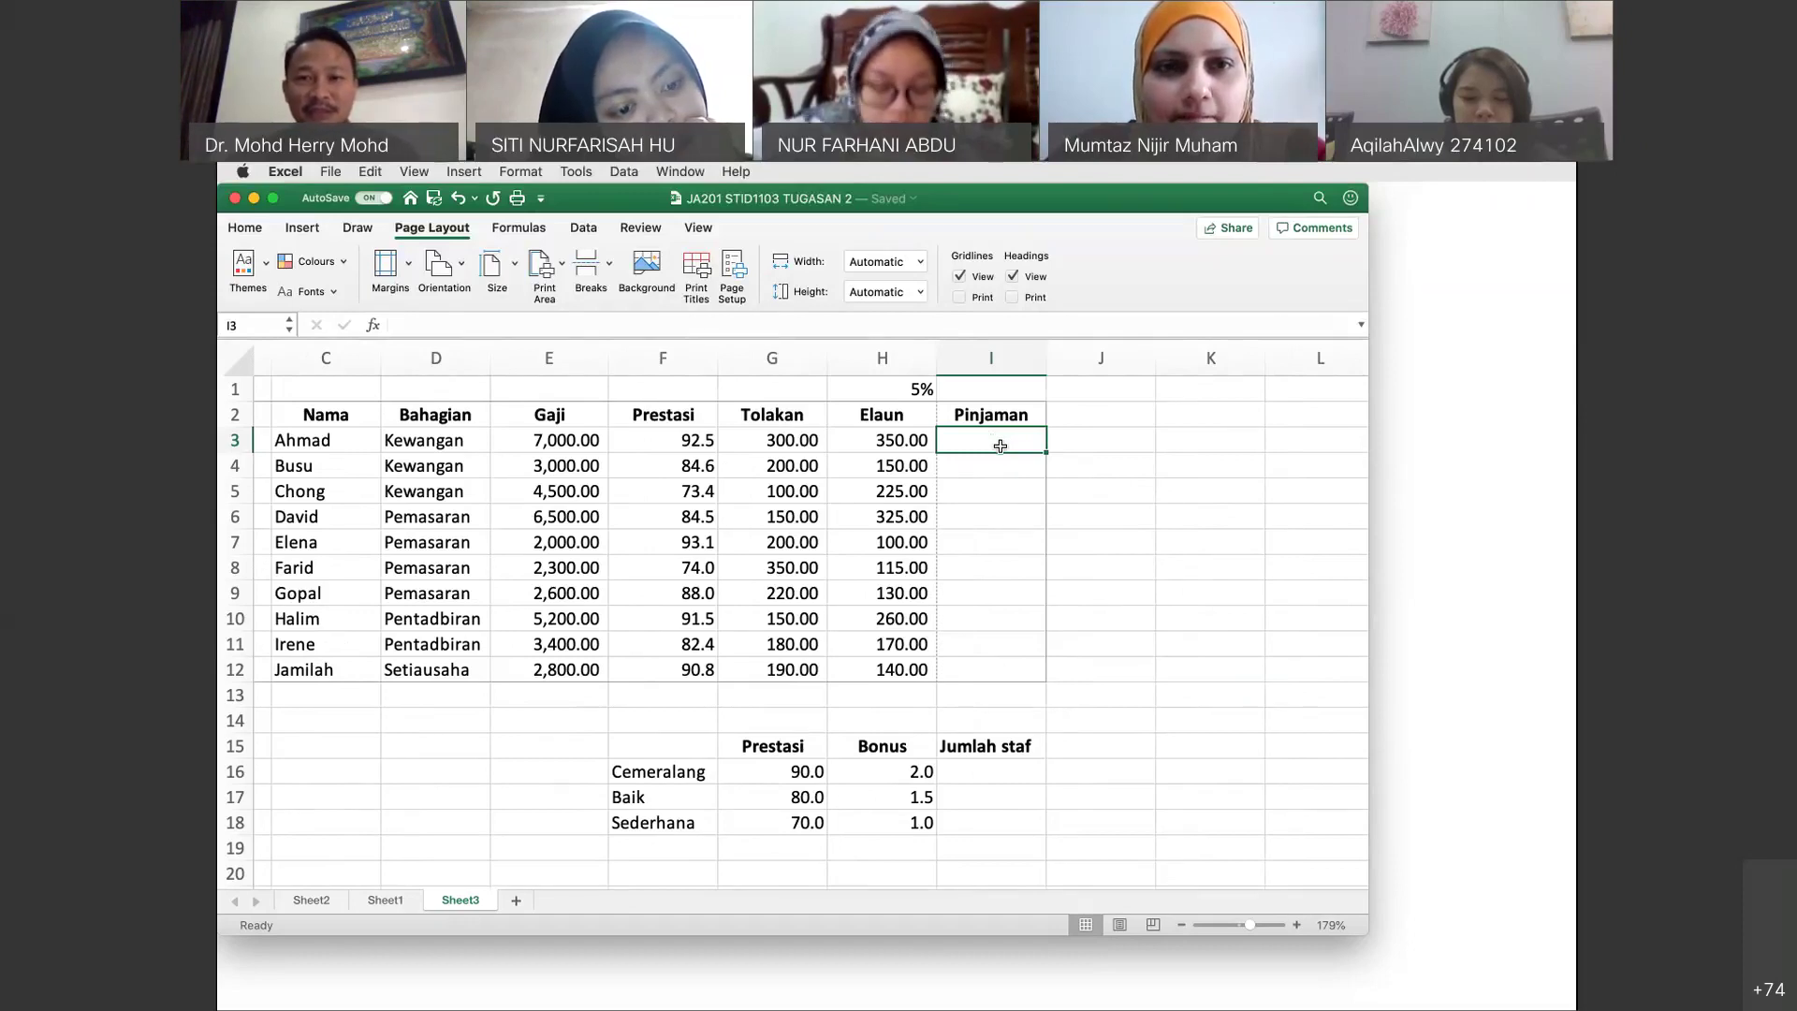
{"action": "left_click", "coordinate": [999, 387]}
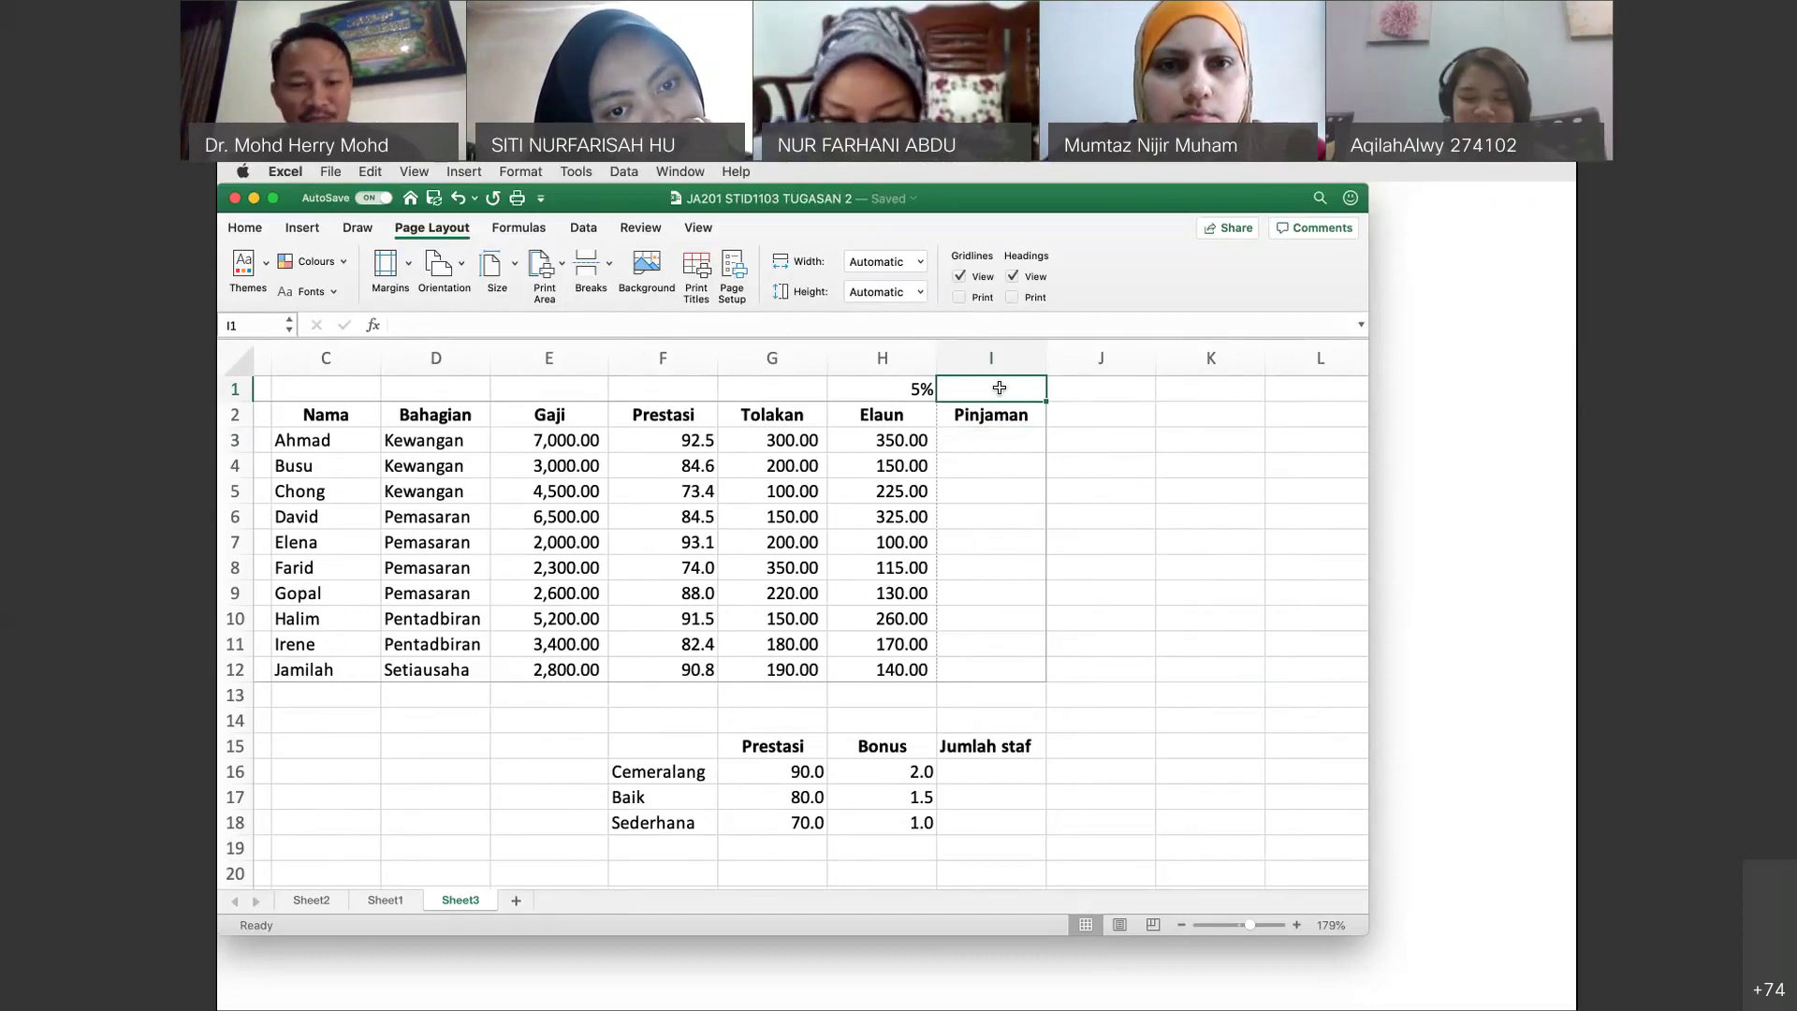
{"action": "left_click", "coordinate": [997, 447]}
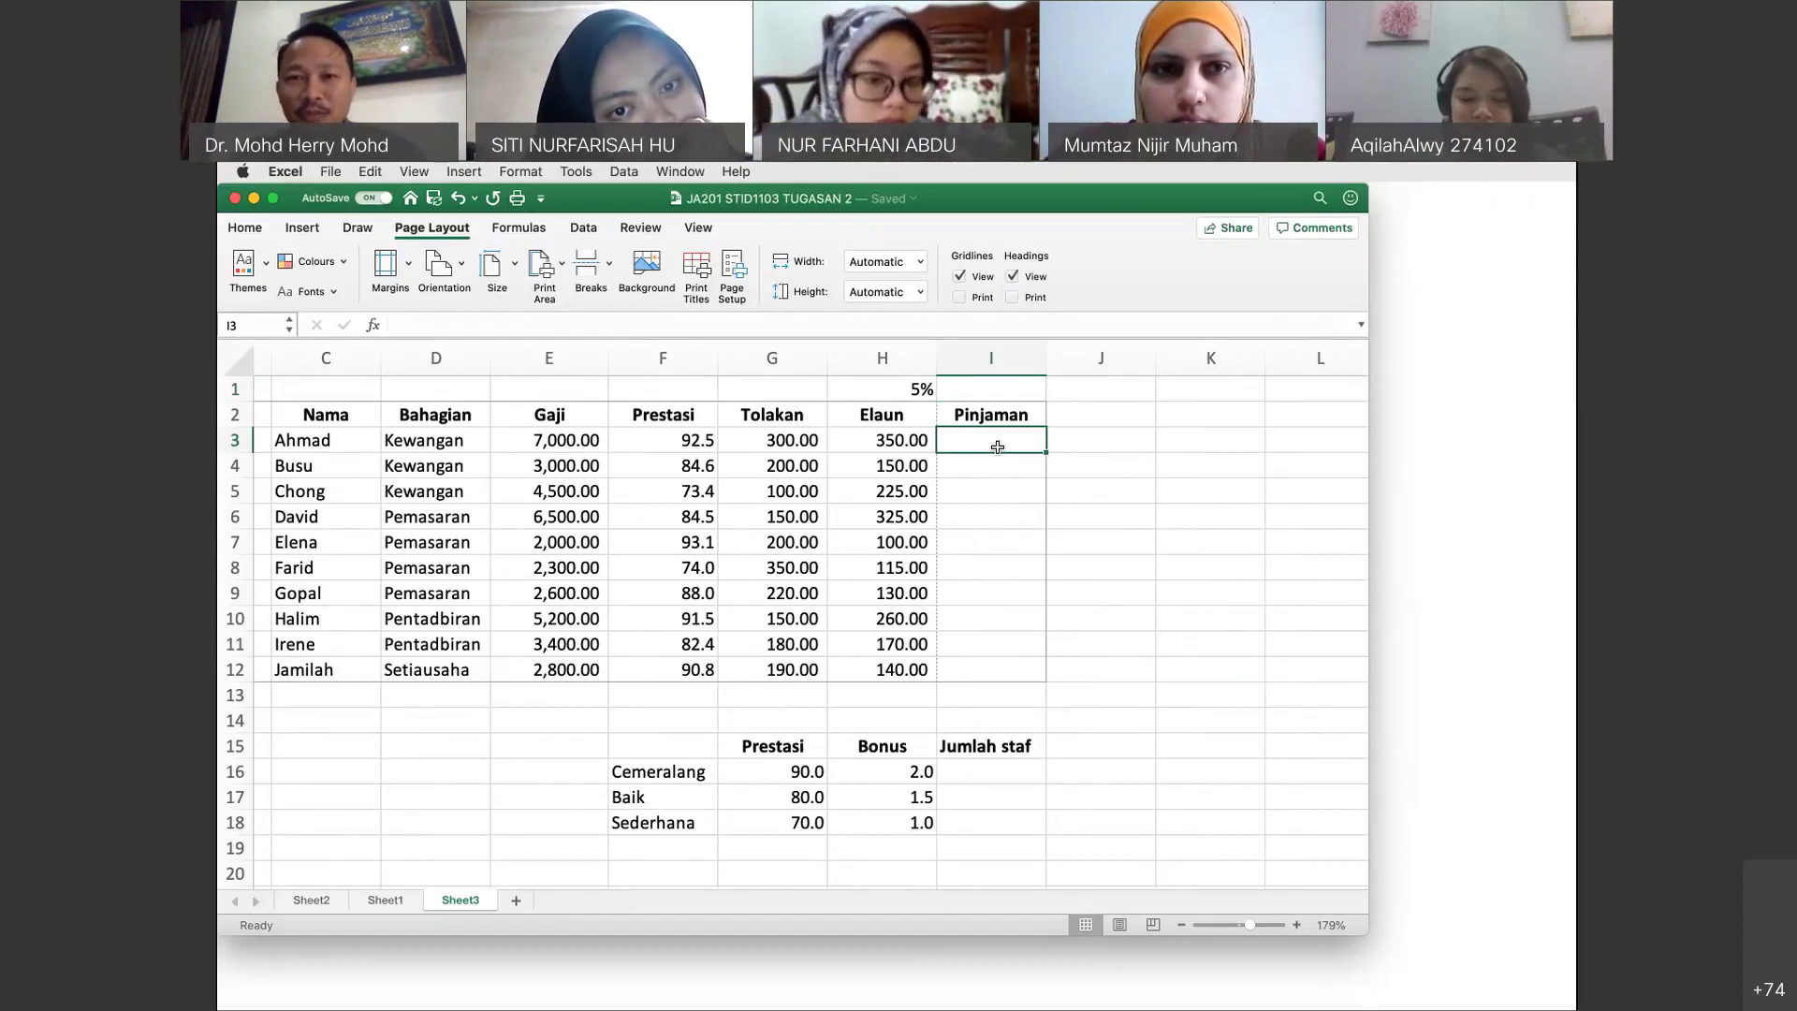
{"action": "type", "text": "="}
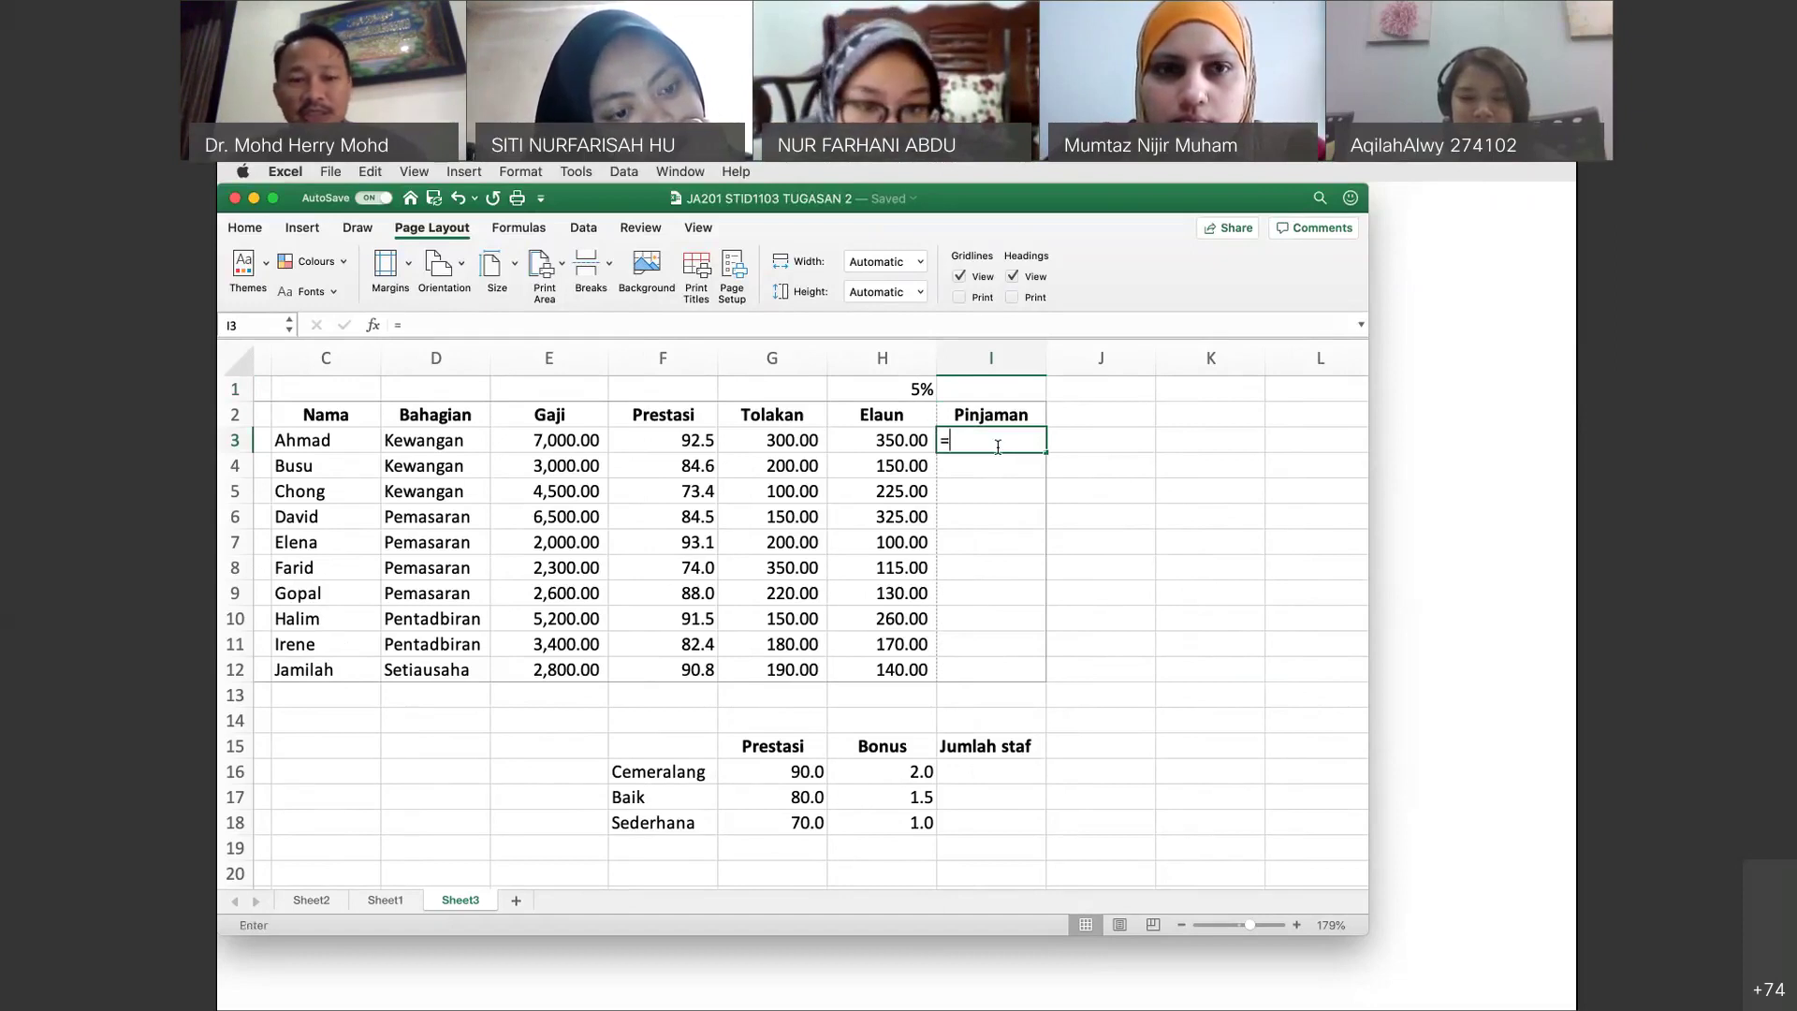
{"action": "type", "text": "3"}
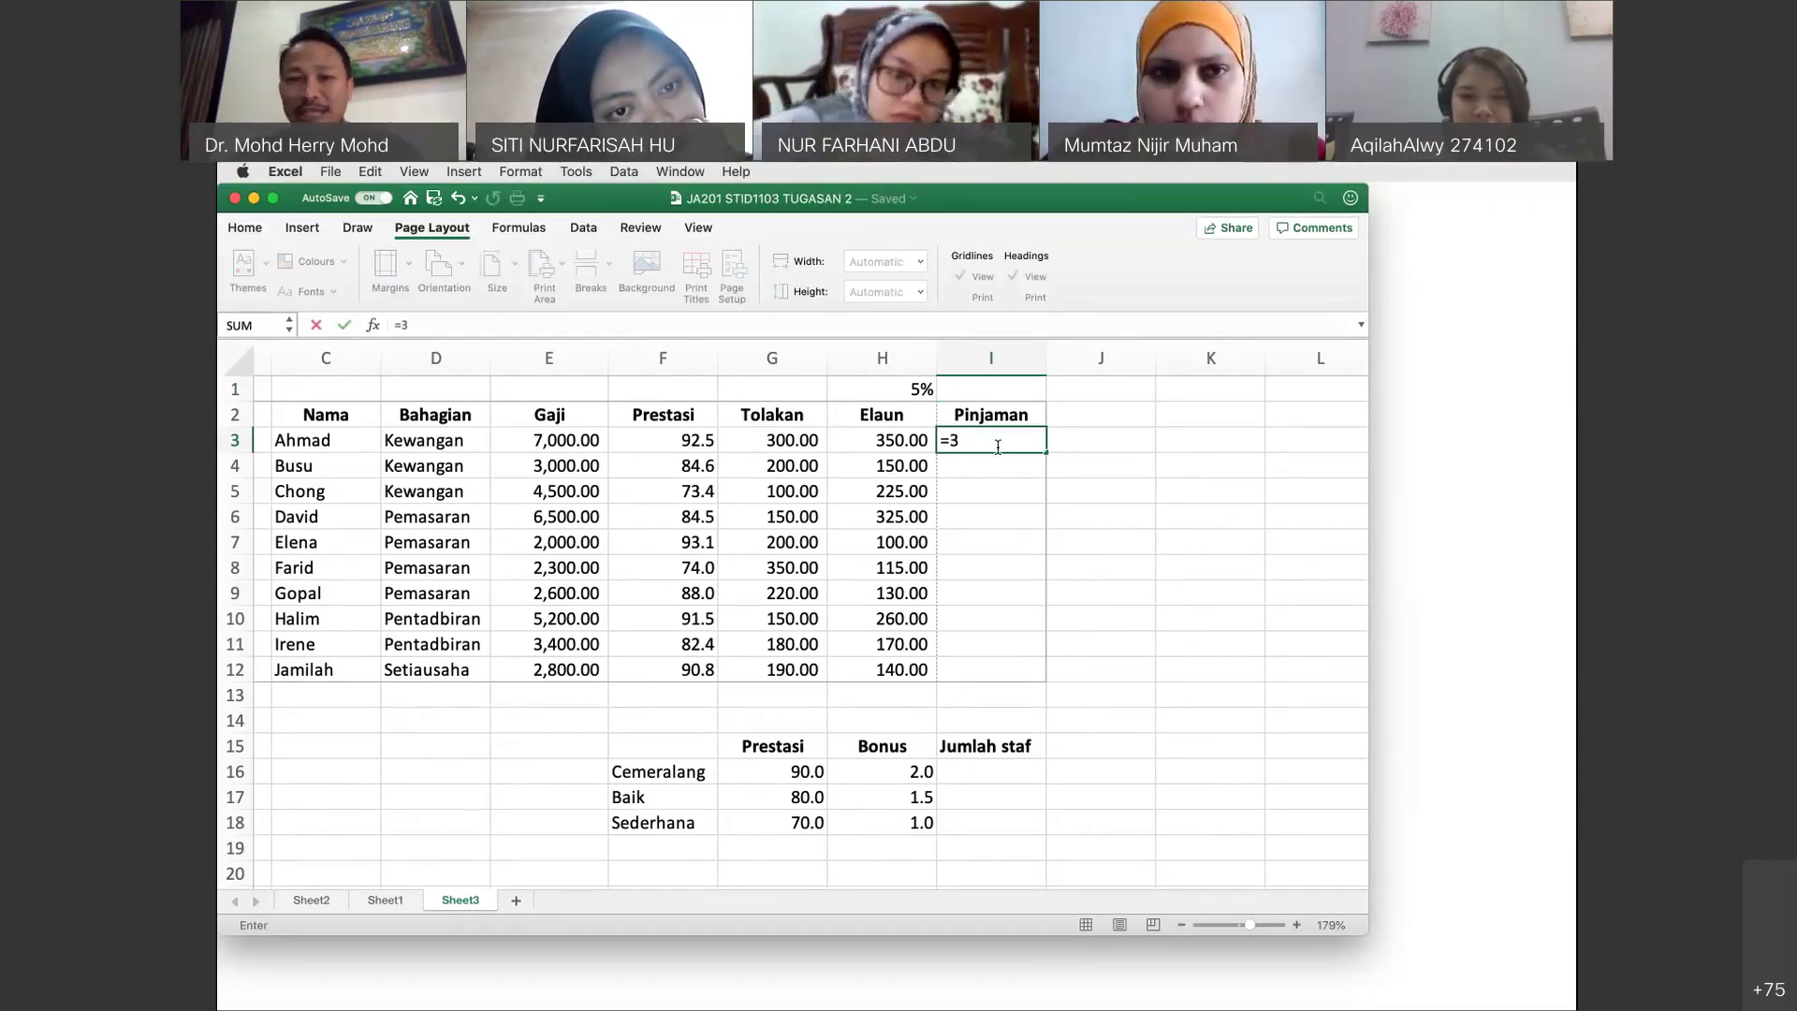
{"action": "type", "text": "*"}
{"action": "left_click", "coordinate": [589, 439]}
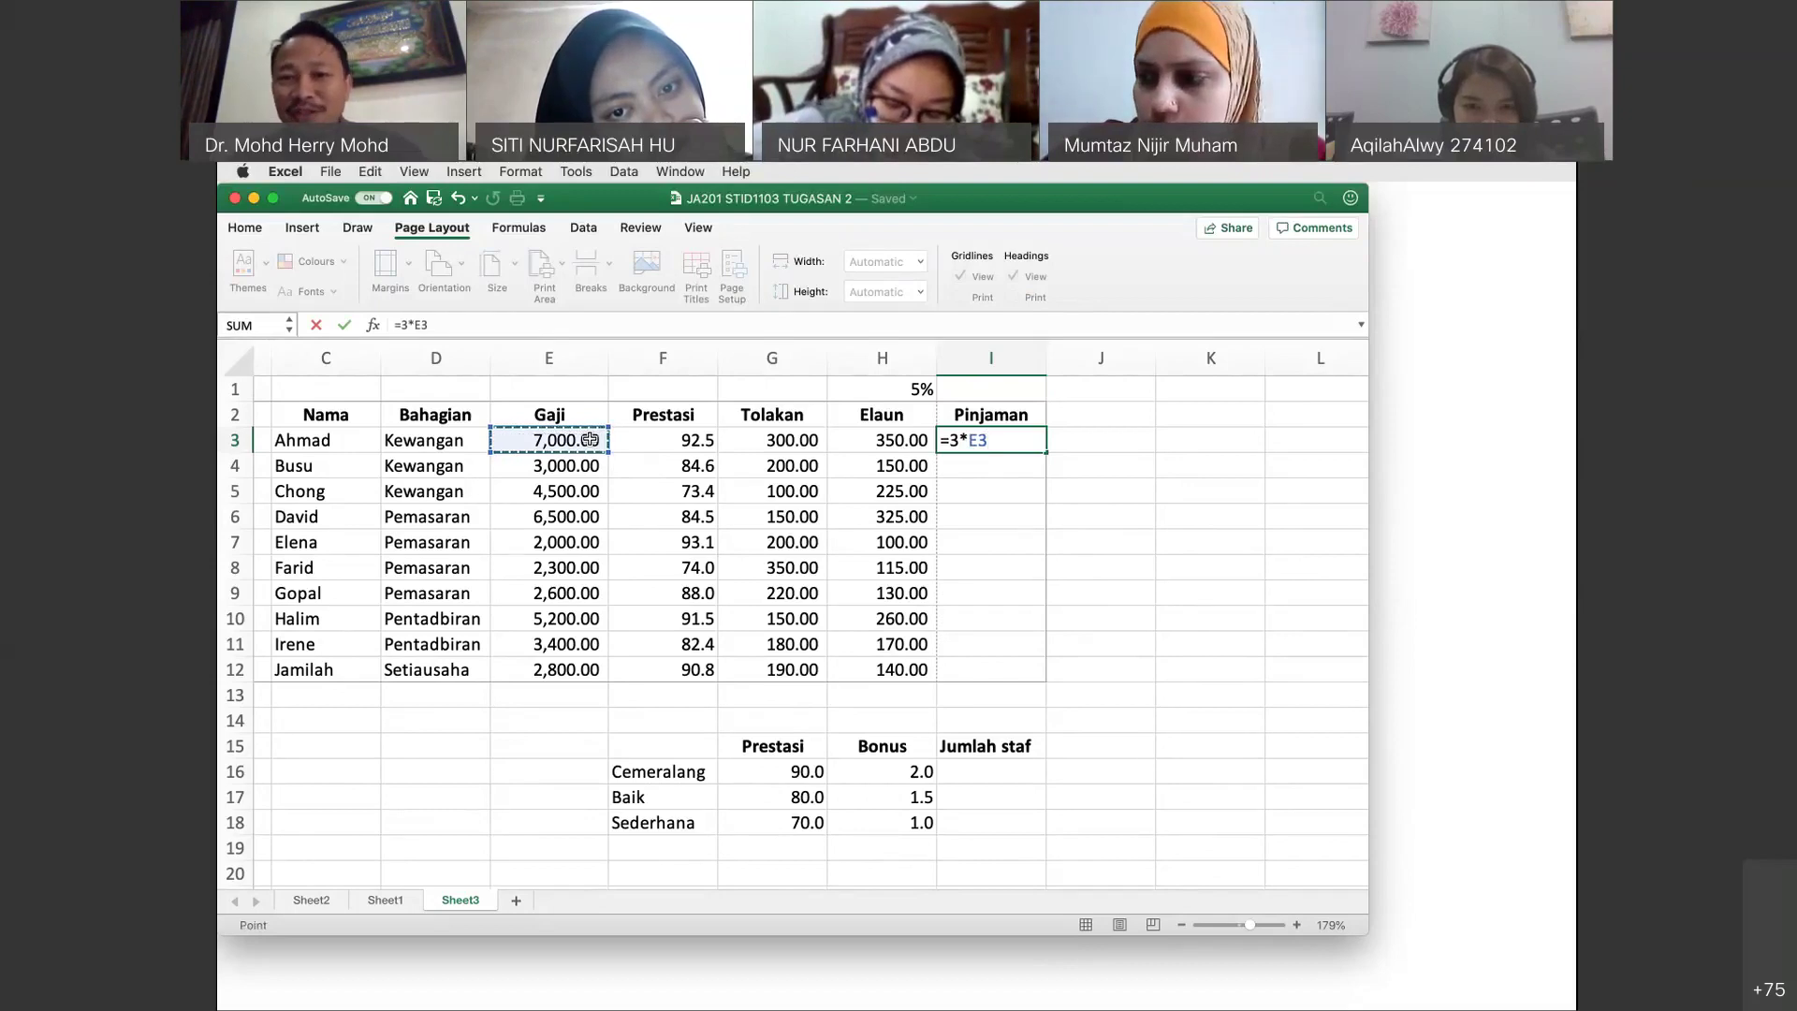
{"action": "key", "text": "Return"}
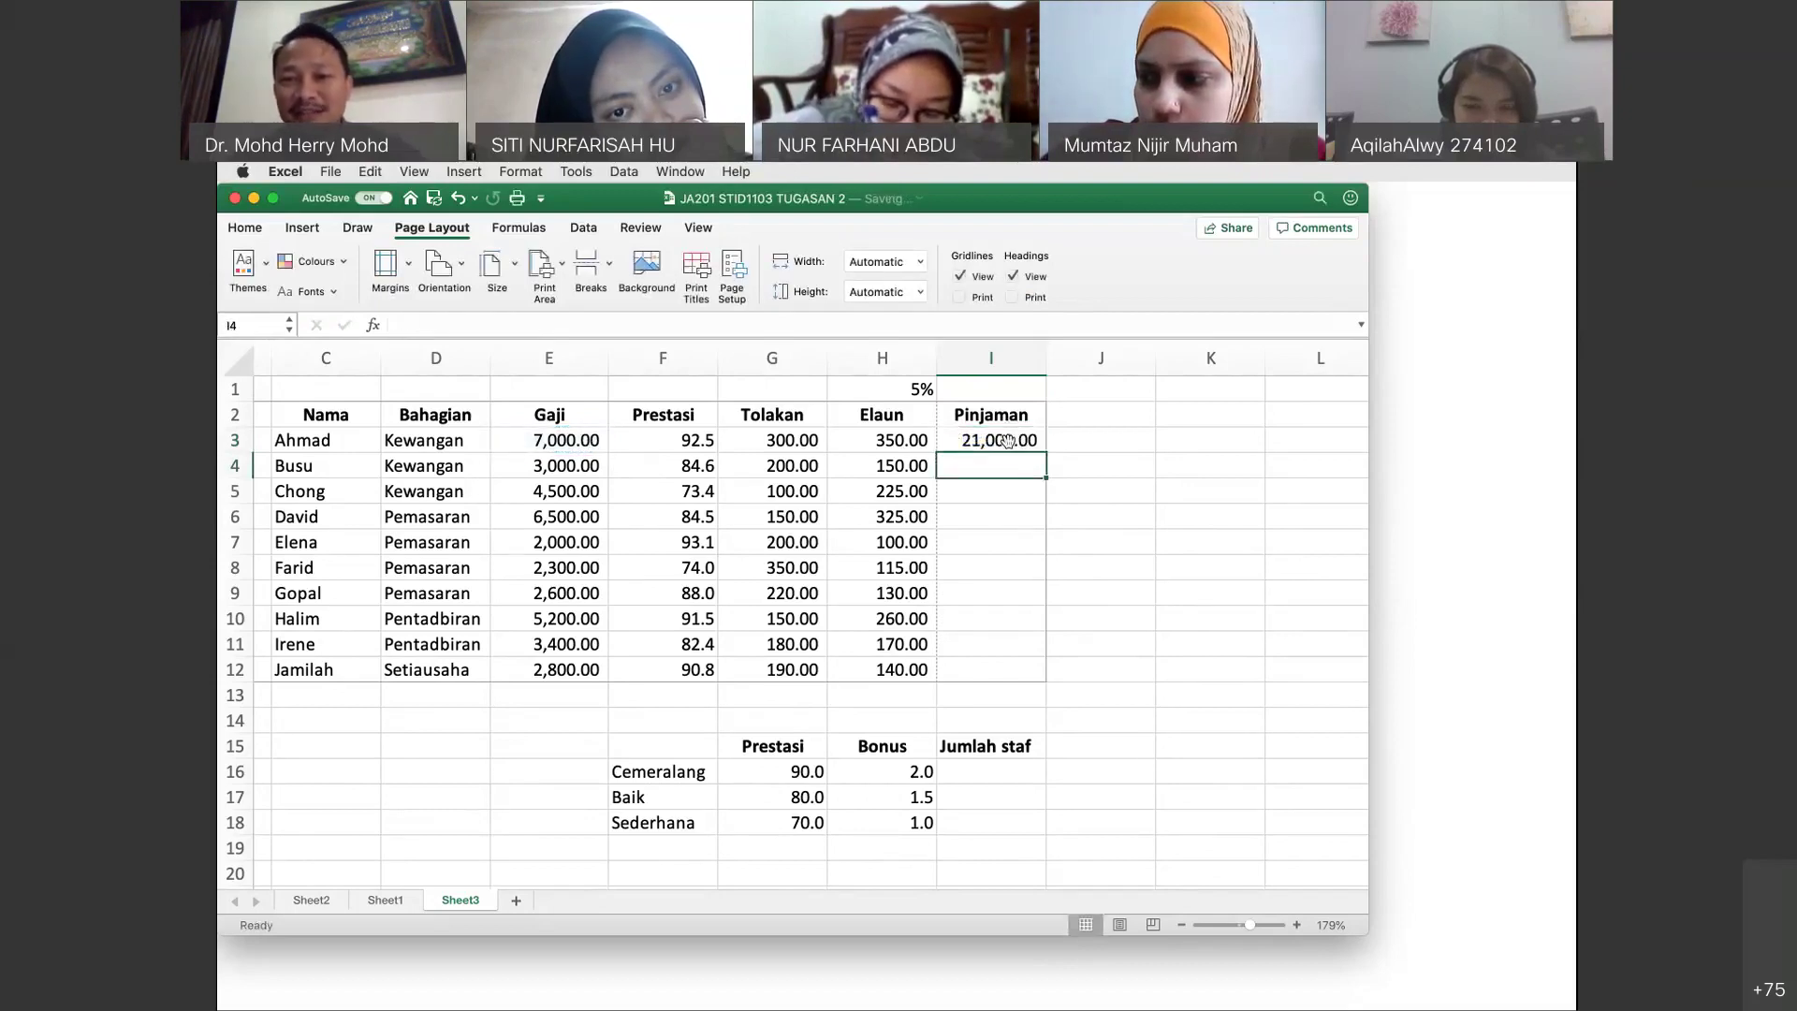
{"action": "left_click", "coordinate": [1007, 440]}
{"action": "double_click", "coordinate": [1048, 453]}
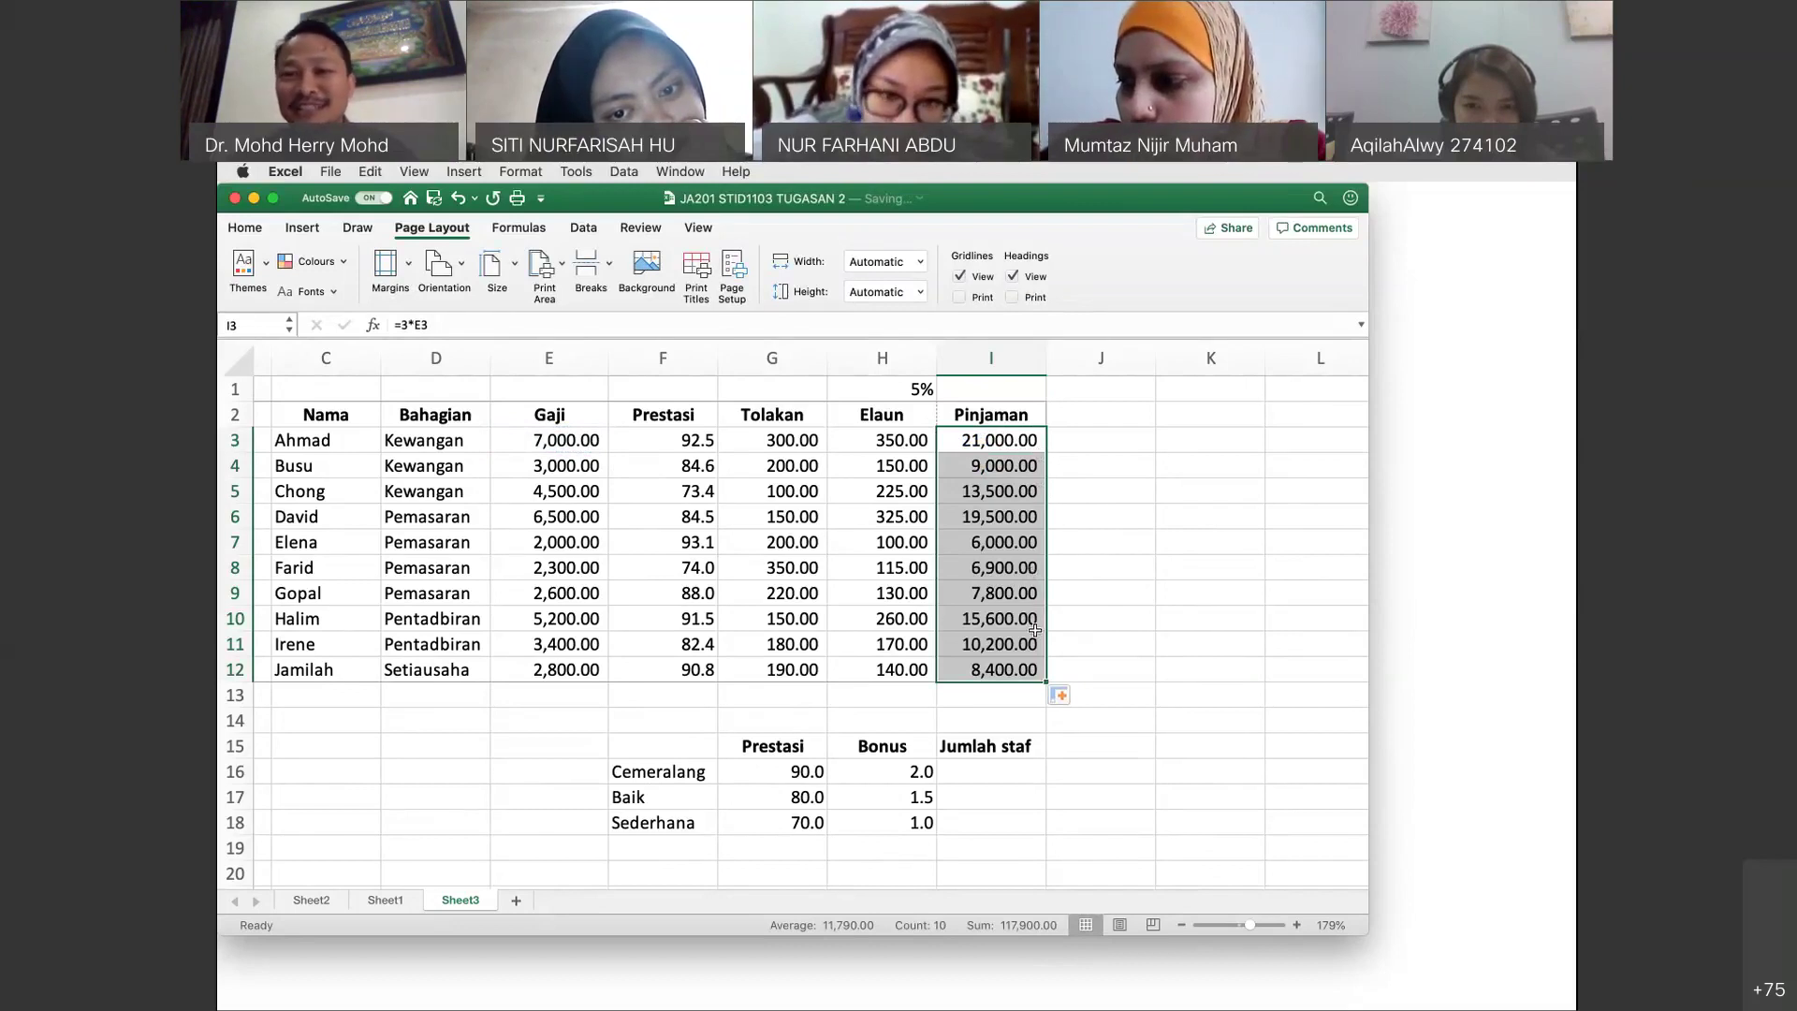
Narrow the blank column J beside the Pinjaman column into a thin spacer.
{"action": "left_click_drag", "start_coordinate": [1024, 460], "coordinate": [1012, 440]}
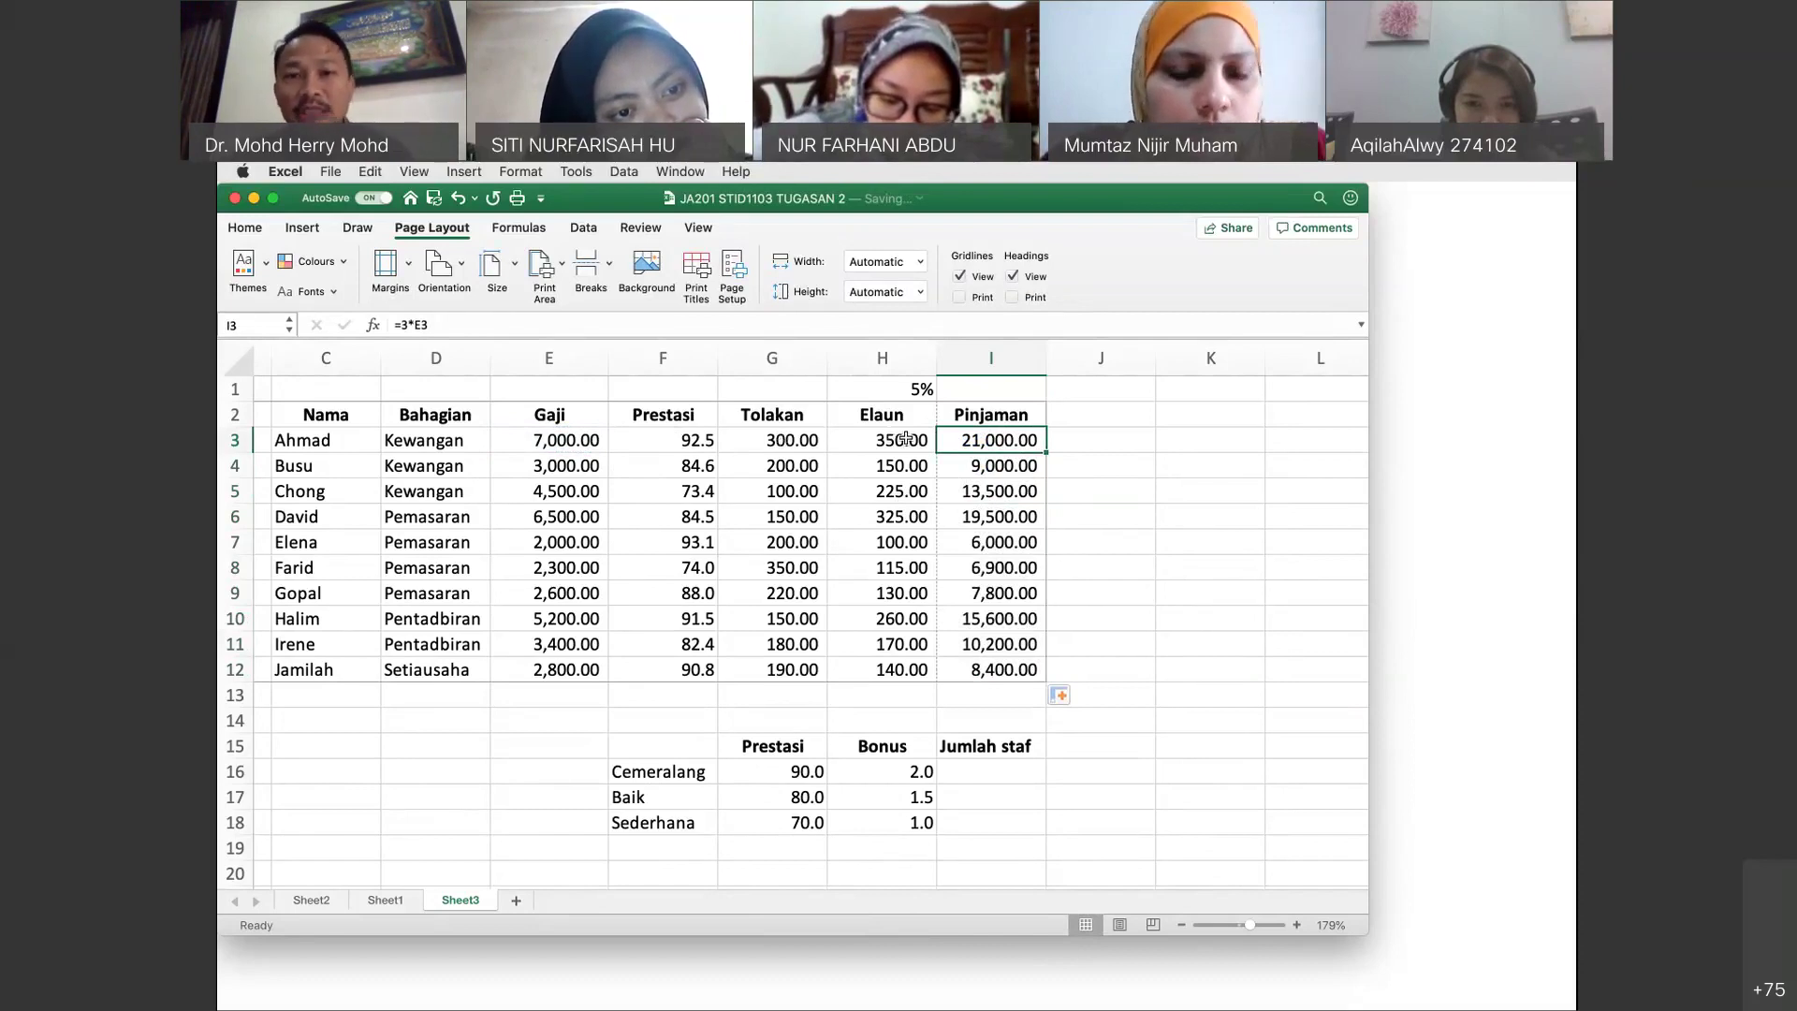
{"action": "left_click_drag", "start_coordinate": [1154, 358], "coordinate": [1157, 378]}
{"action": "left_click", "coordinate": [1132, 416]}
{"action": "type", "text": "Gaji bersih"}
{"action": "key", "text": "Return"}
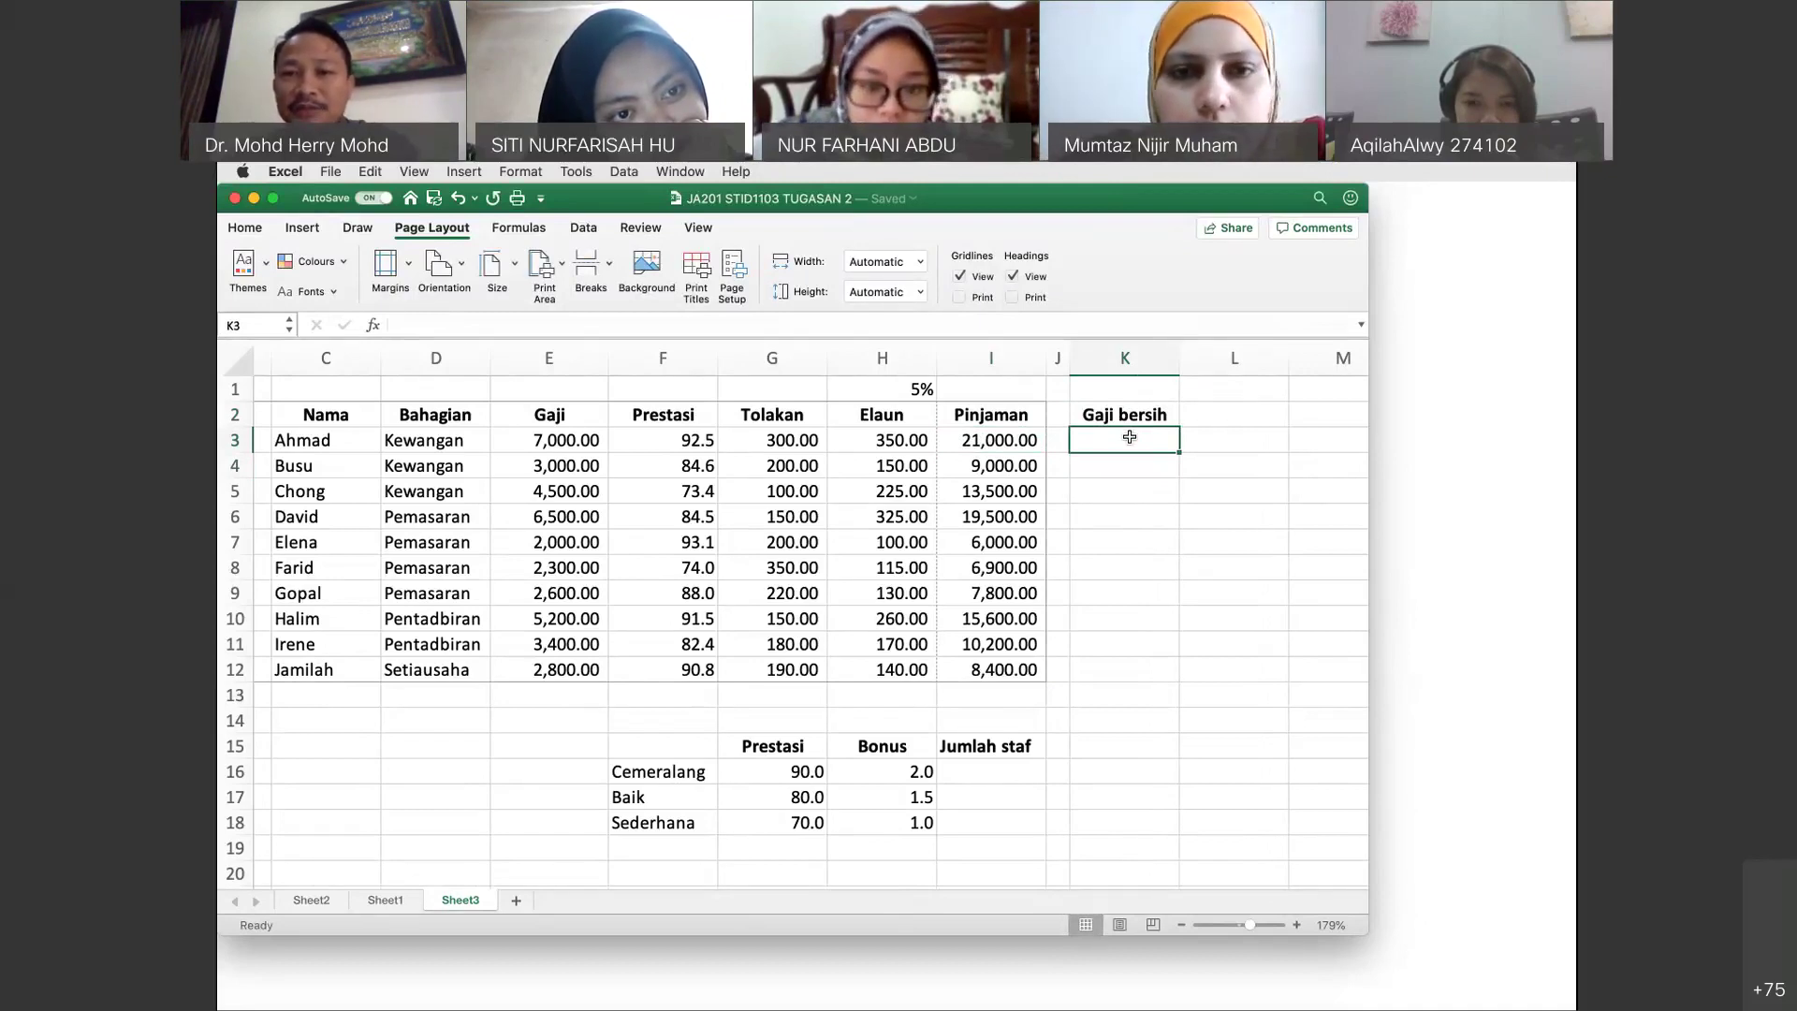
{"action": "left_click", "coordinate": [1122, 420]}
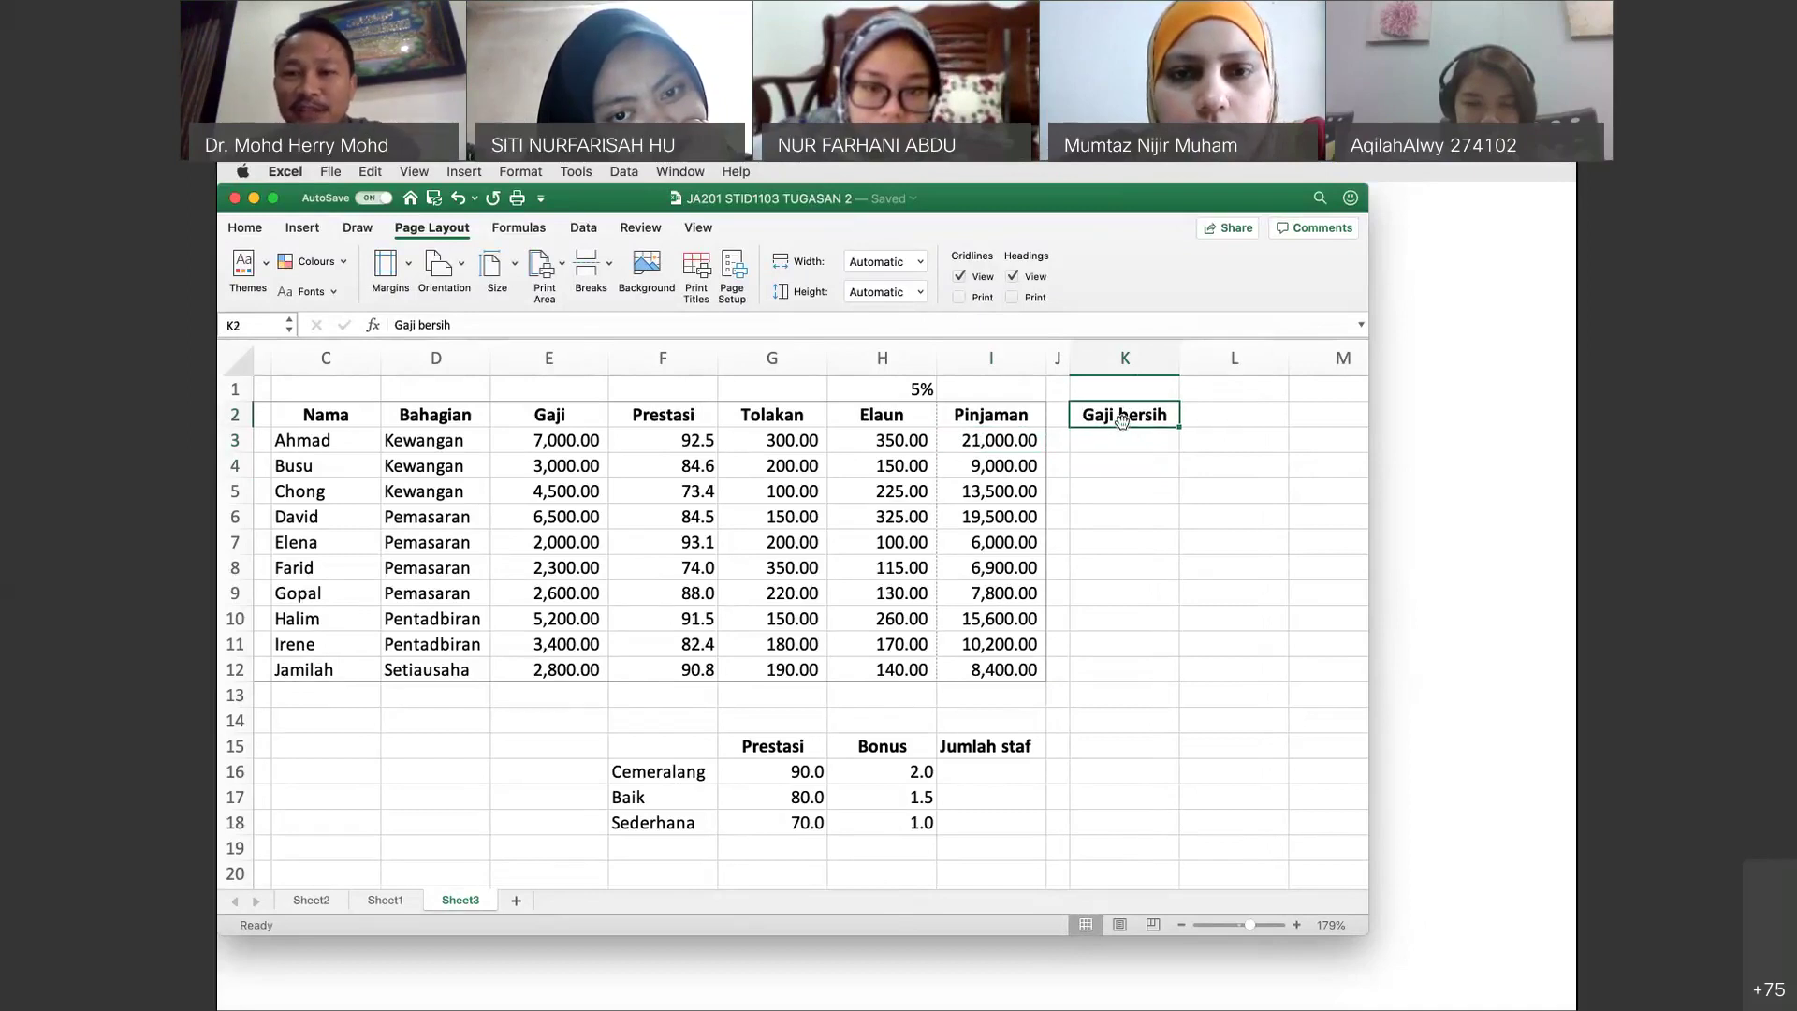
{"action": "key", "text": "Delete"}
{"action": "left_click", "coordinate": [1112, 444]}
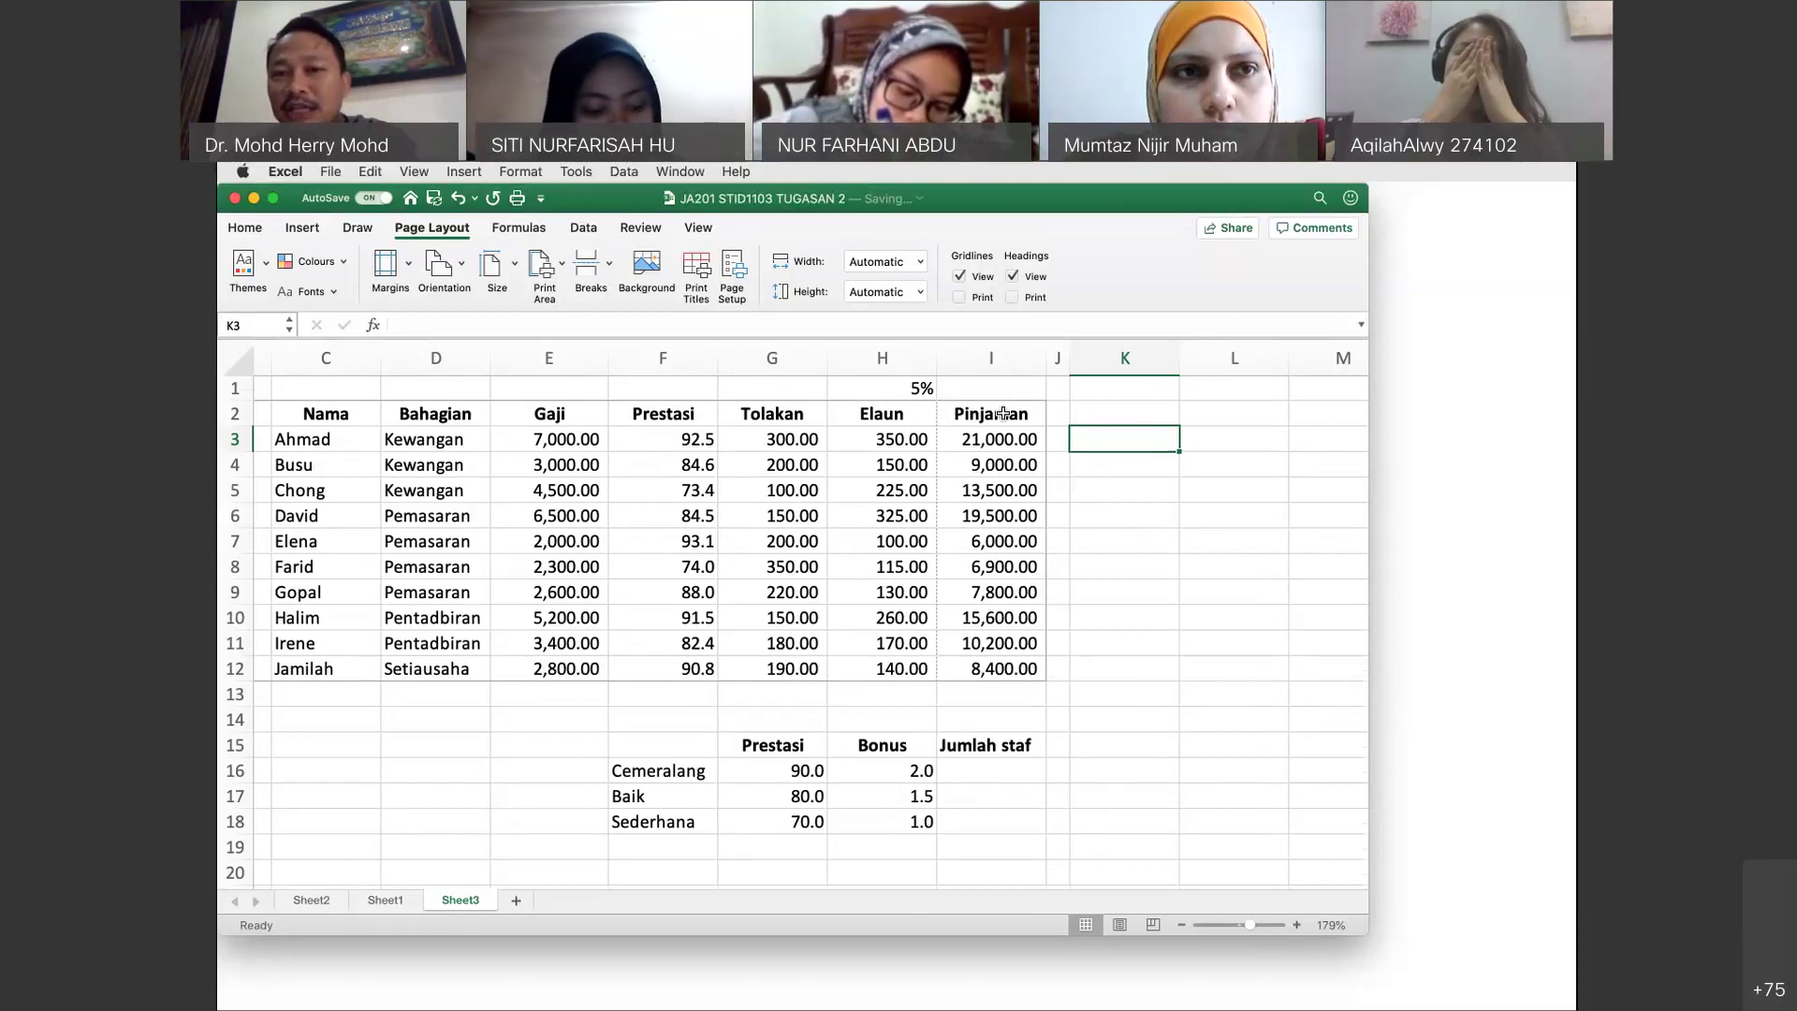
Enter the label Pinjaman in H21 below the bonus table, with the value 3 beside it in I21.
{"action": "scroll", "coordinate": [1002, 413], "scroll_direction": "down", "scroll_amount": 1}
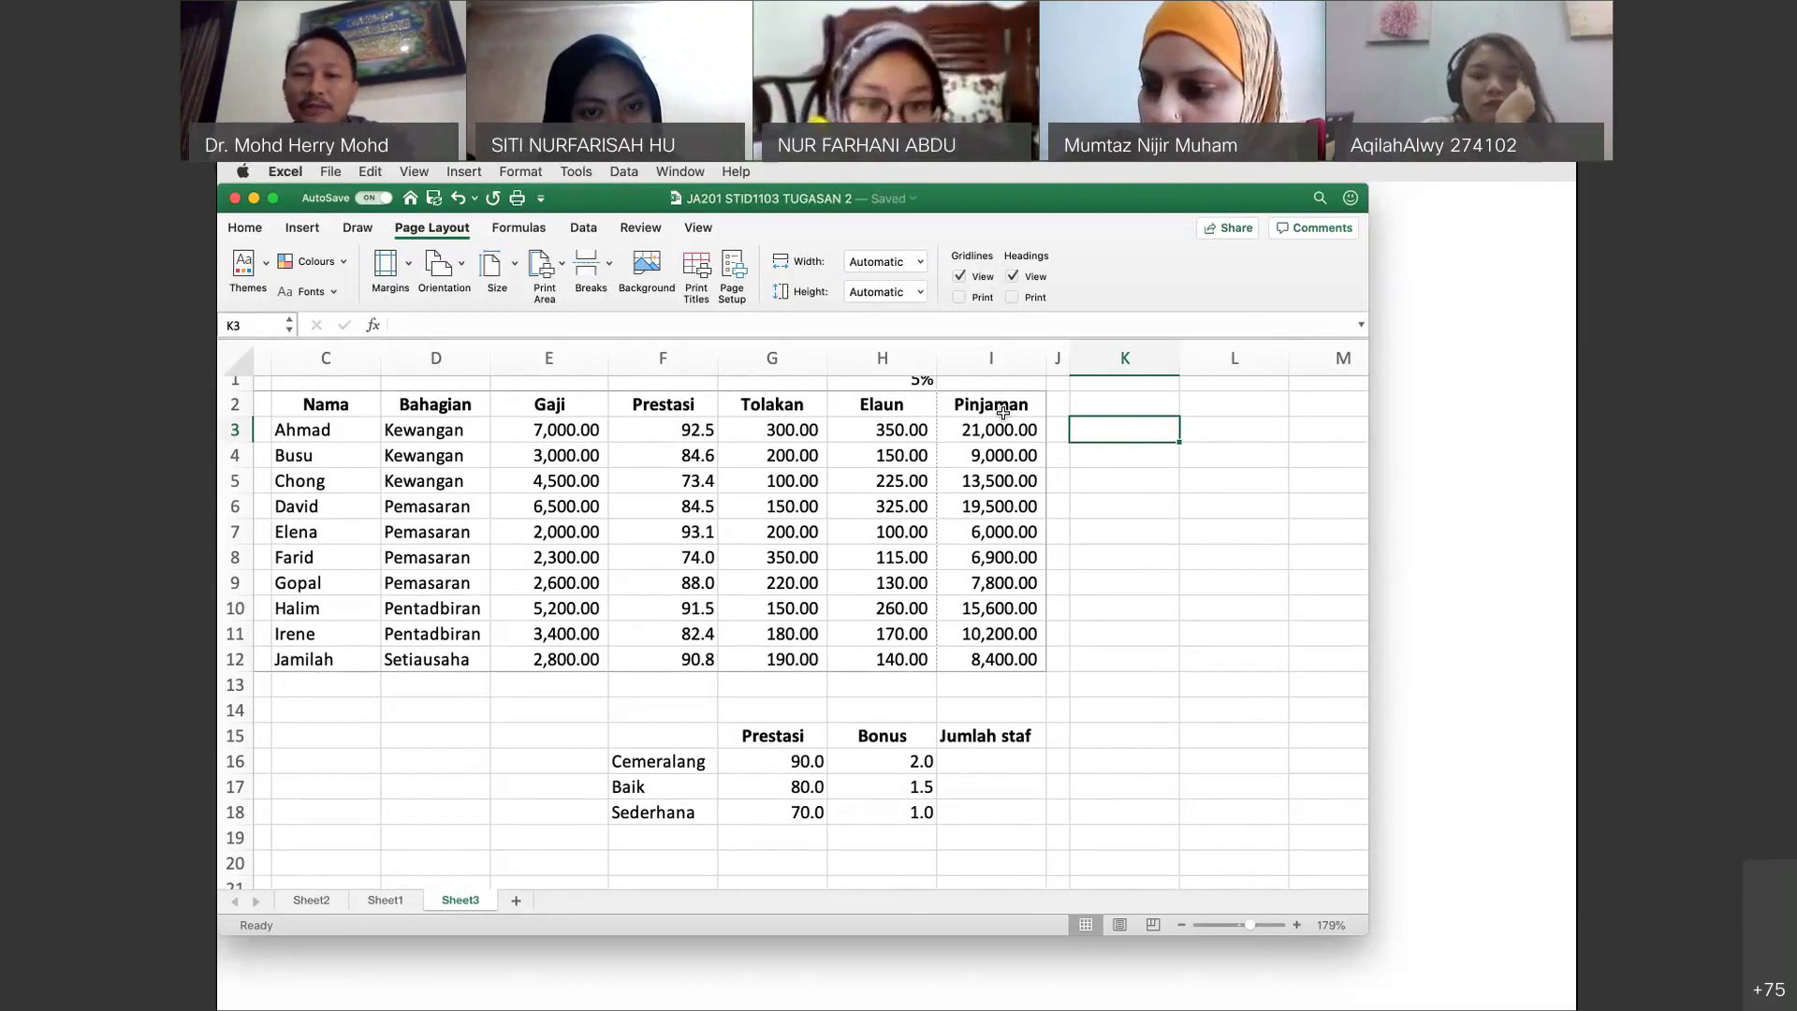
{"action": "scroll", "coordinate": [941, 756], "scroll_direction": "down", "scroll_amount": 1}
{"action": "scroll", "coordinate": [940, 756], "scroll_direction": "up", "scroll_amount": 2}
{"action": "scroll", "coordinate": [940, 756], "scroll_direction": "down", "scroll_amount": 4}
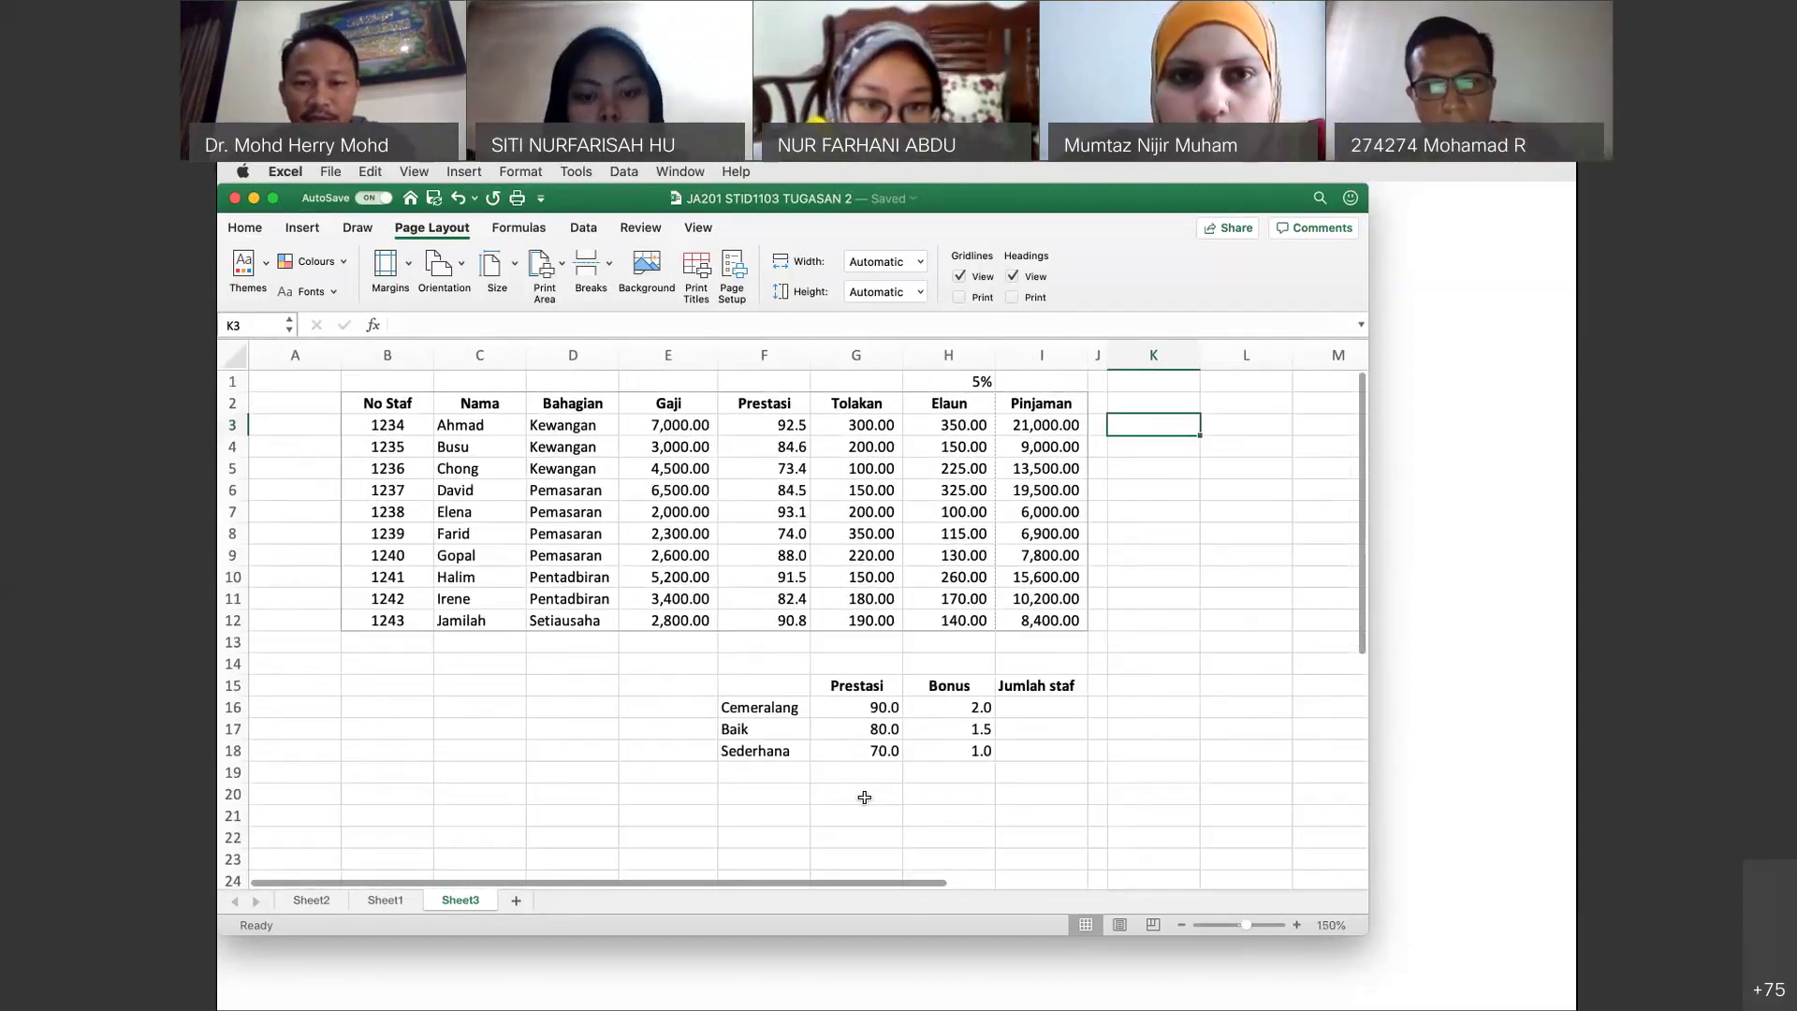
{"action": "left_click", "coordinate": [929, 795]}
{"action": "key", "text": "Return"}
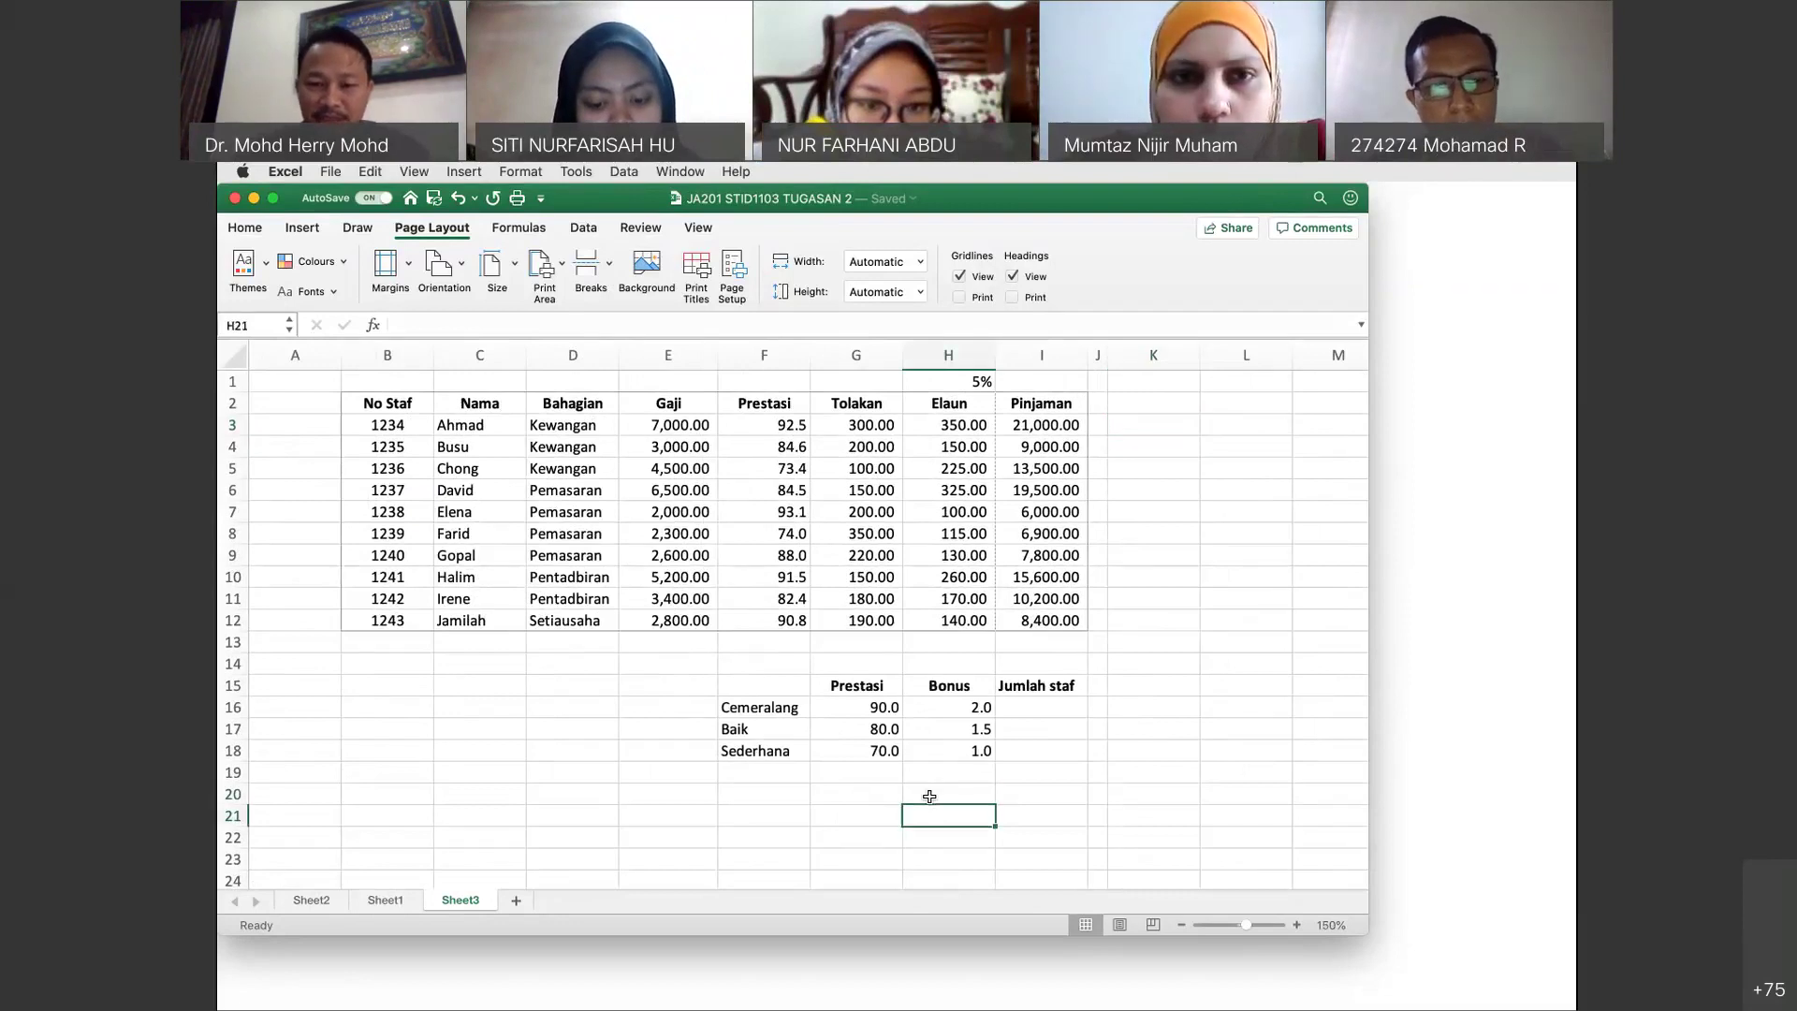
{"action": "type", "text": "Pinjama"}
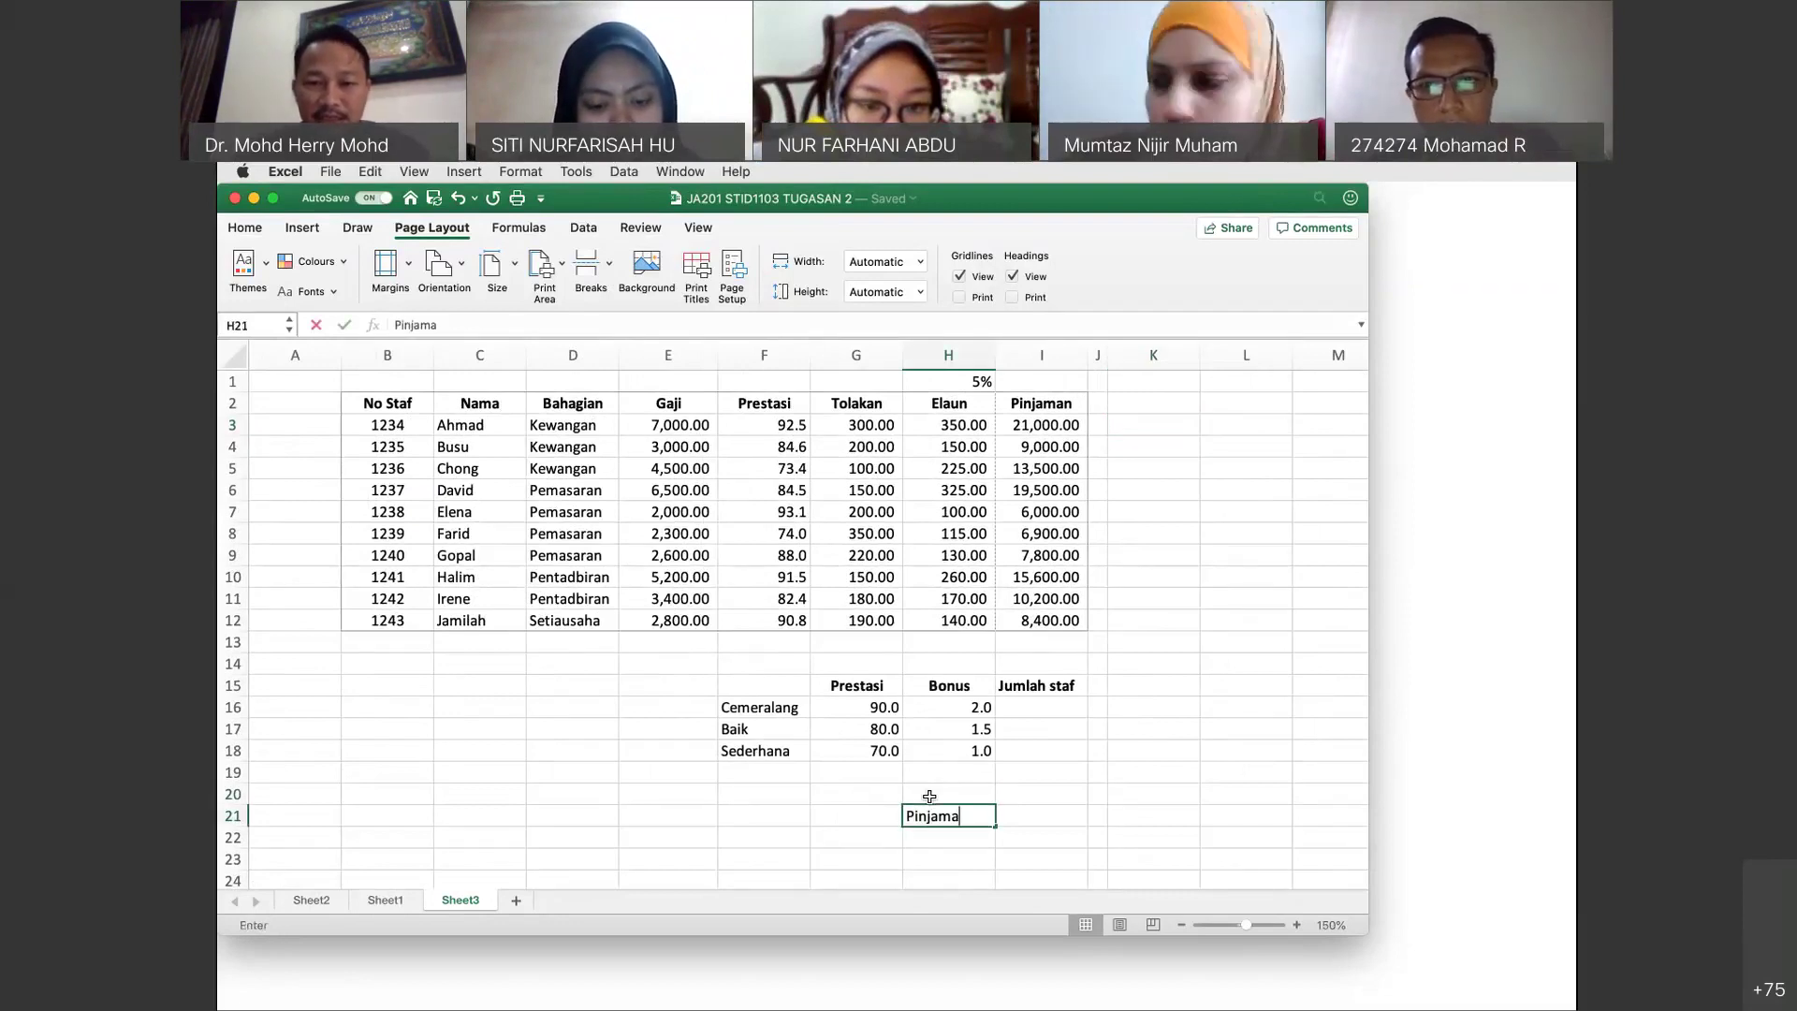
{"action": "key", "text": "BackSpace"}
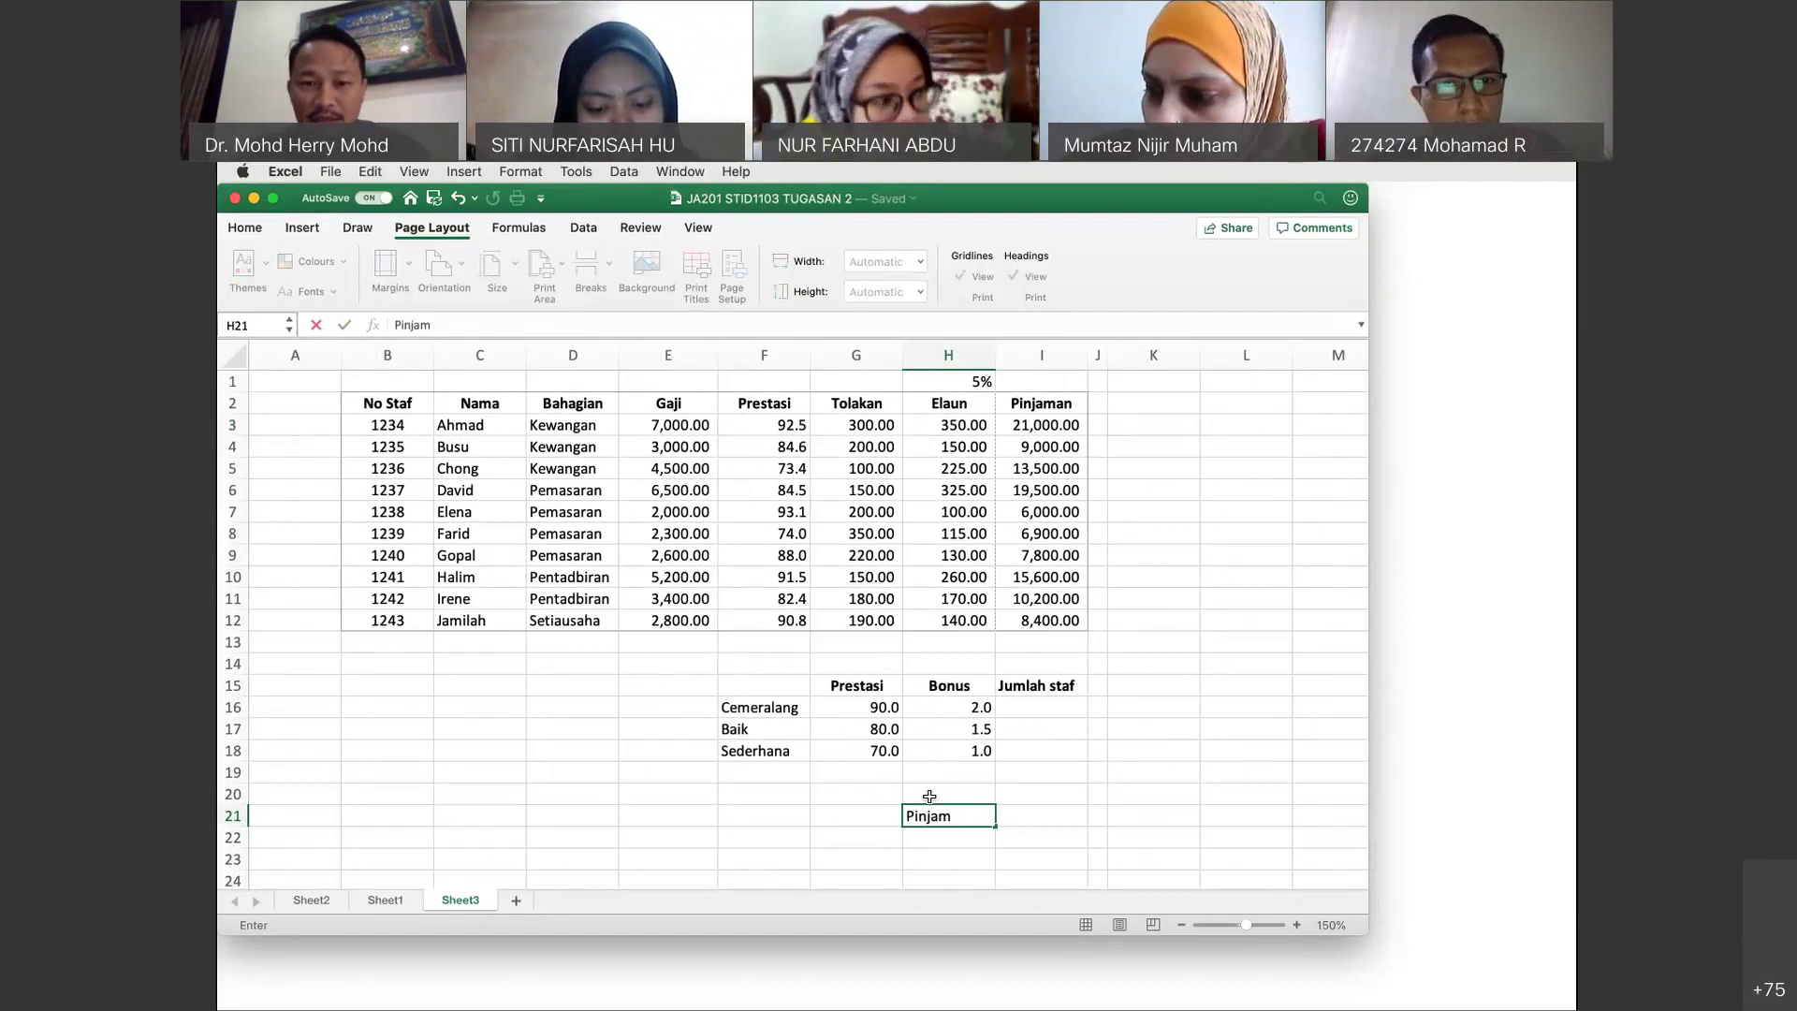
{"action": "type", "text": "an"}
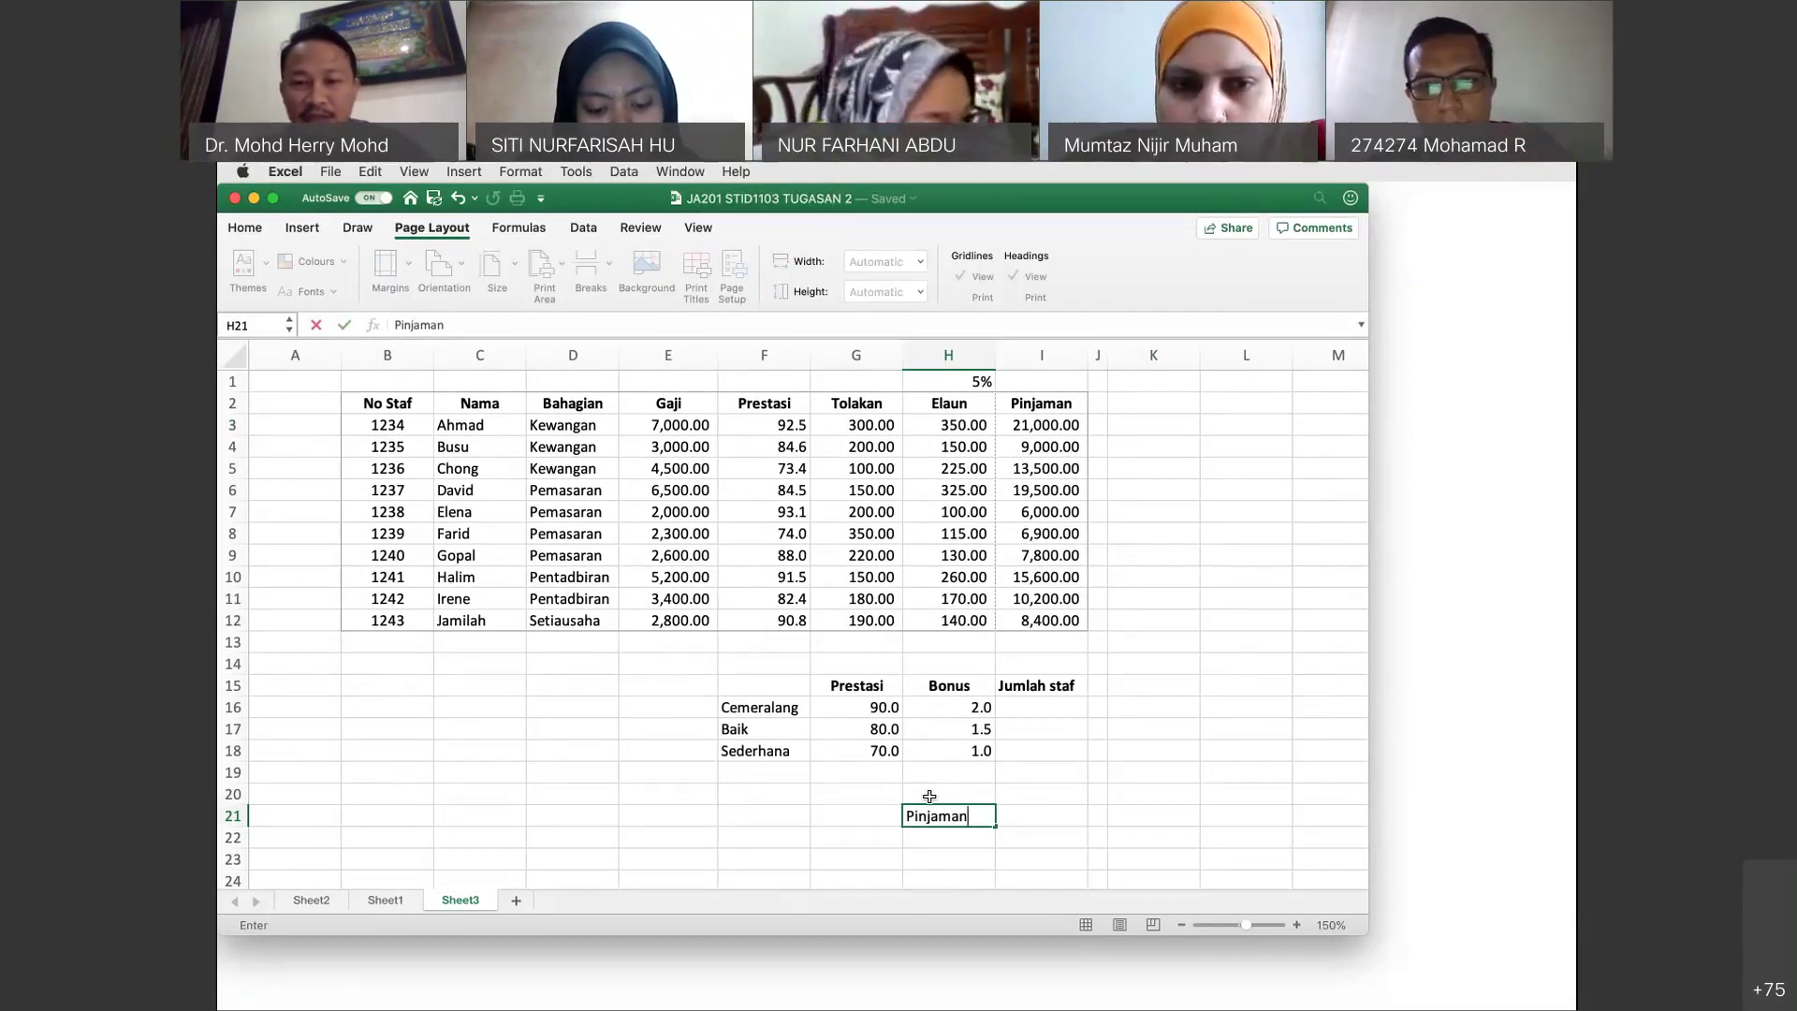
{"action": "key", "text": "Tab"}
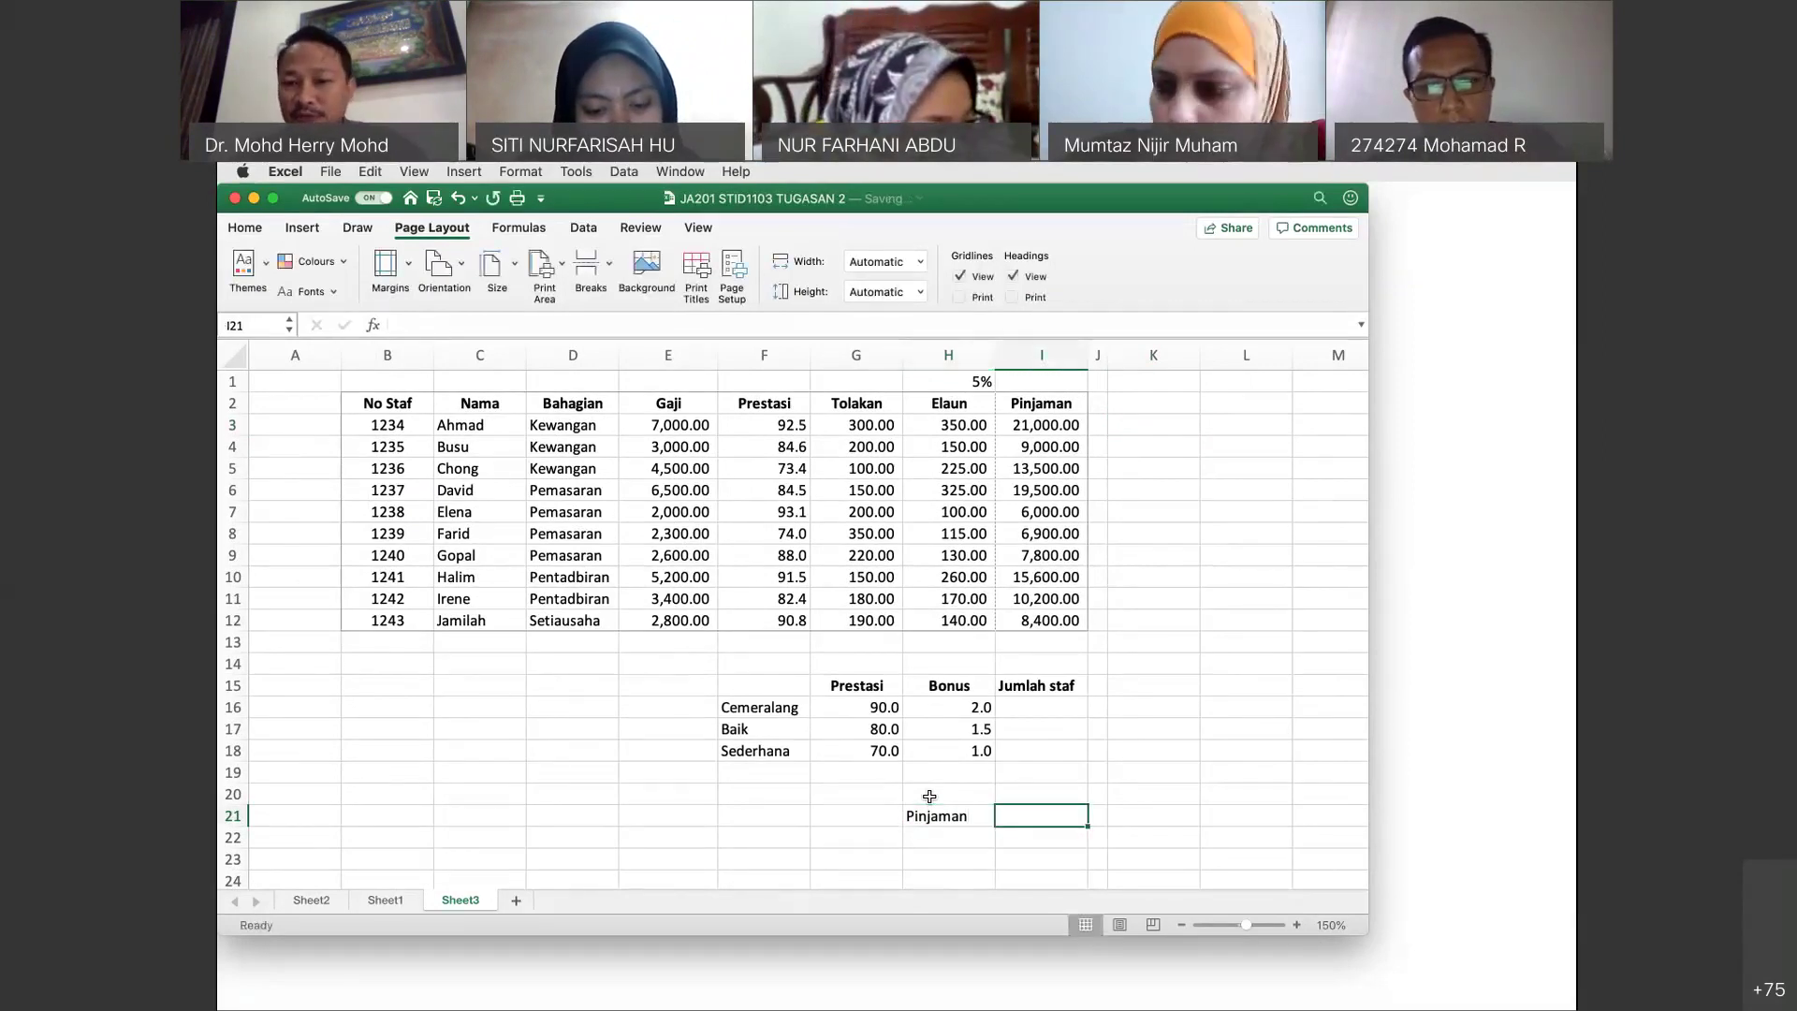
{"action": "type", "text": "3"}
{"action": "key", "text": "Return"}
Enter the label Kadar faedah in H22 and the rate 3% beside it in I22.
{"action": "key", "text": "Left"}
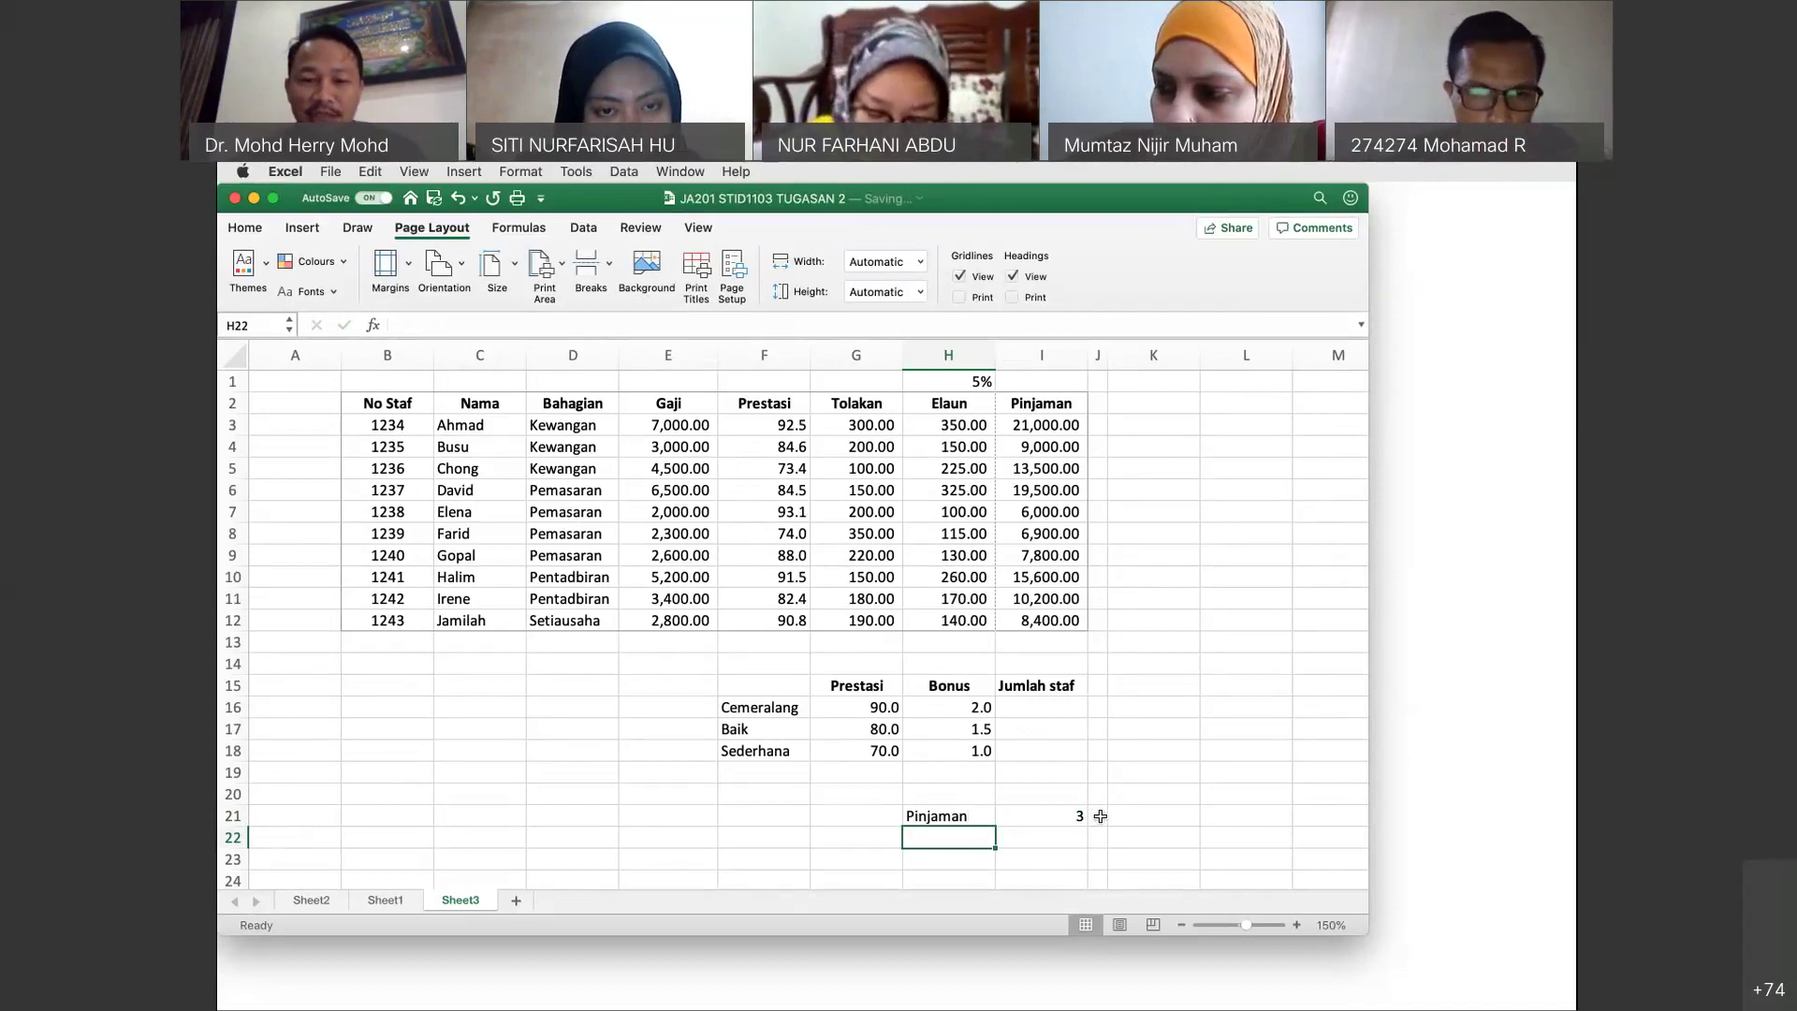
{"action": "type", "text": "Kadar "}
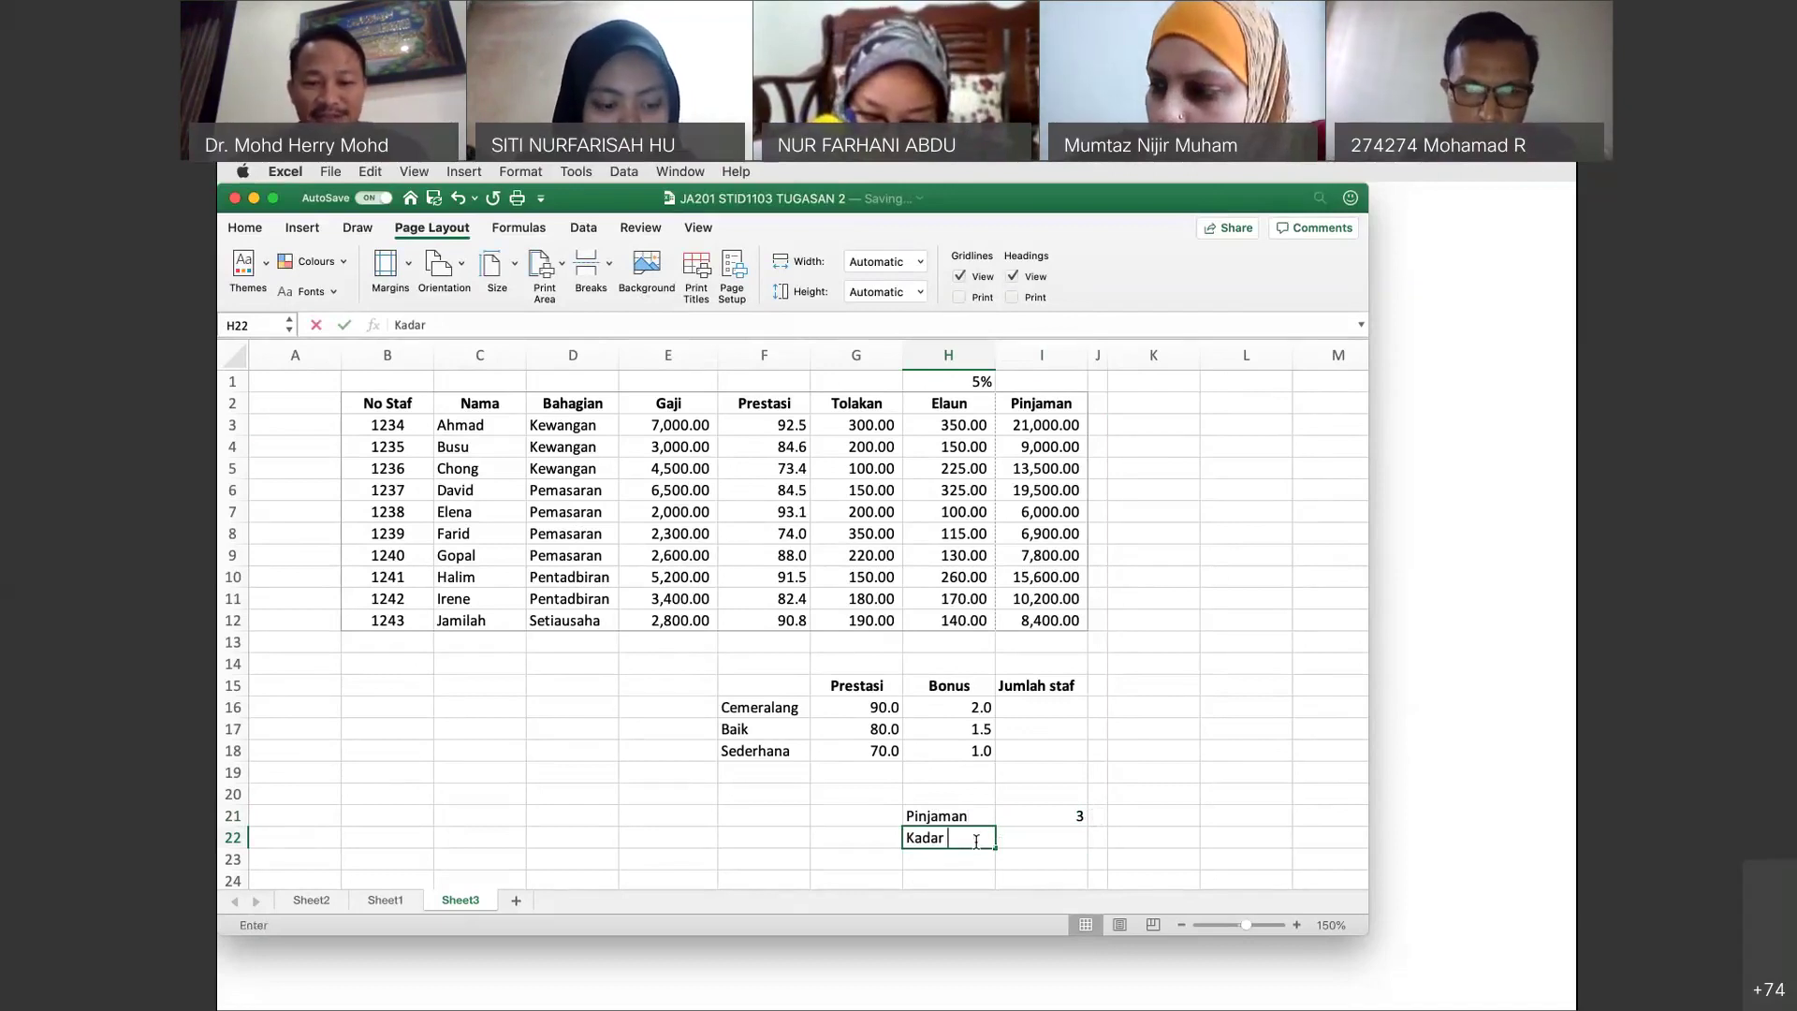
{"action": "type", "text": "faedah"}
{"action": "key", "text": "Tab"}
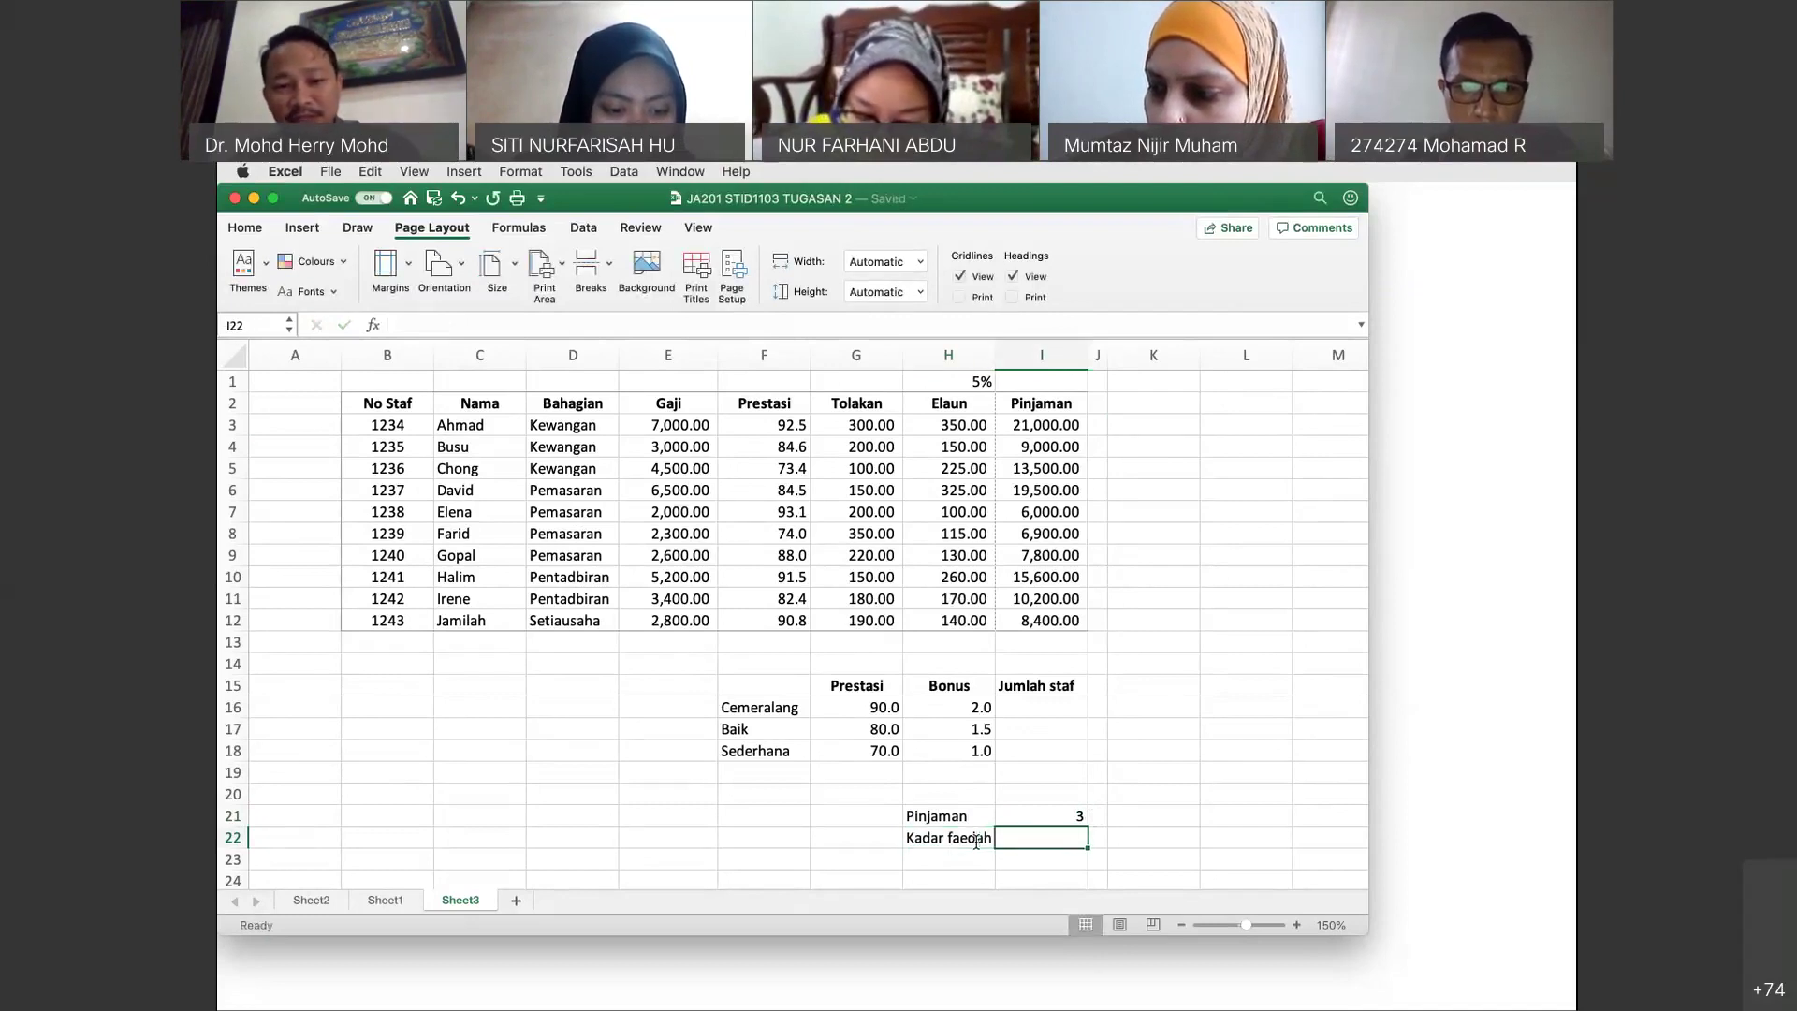
{"action": "type", "text": "3"}
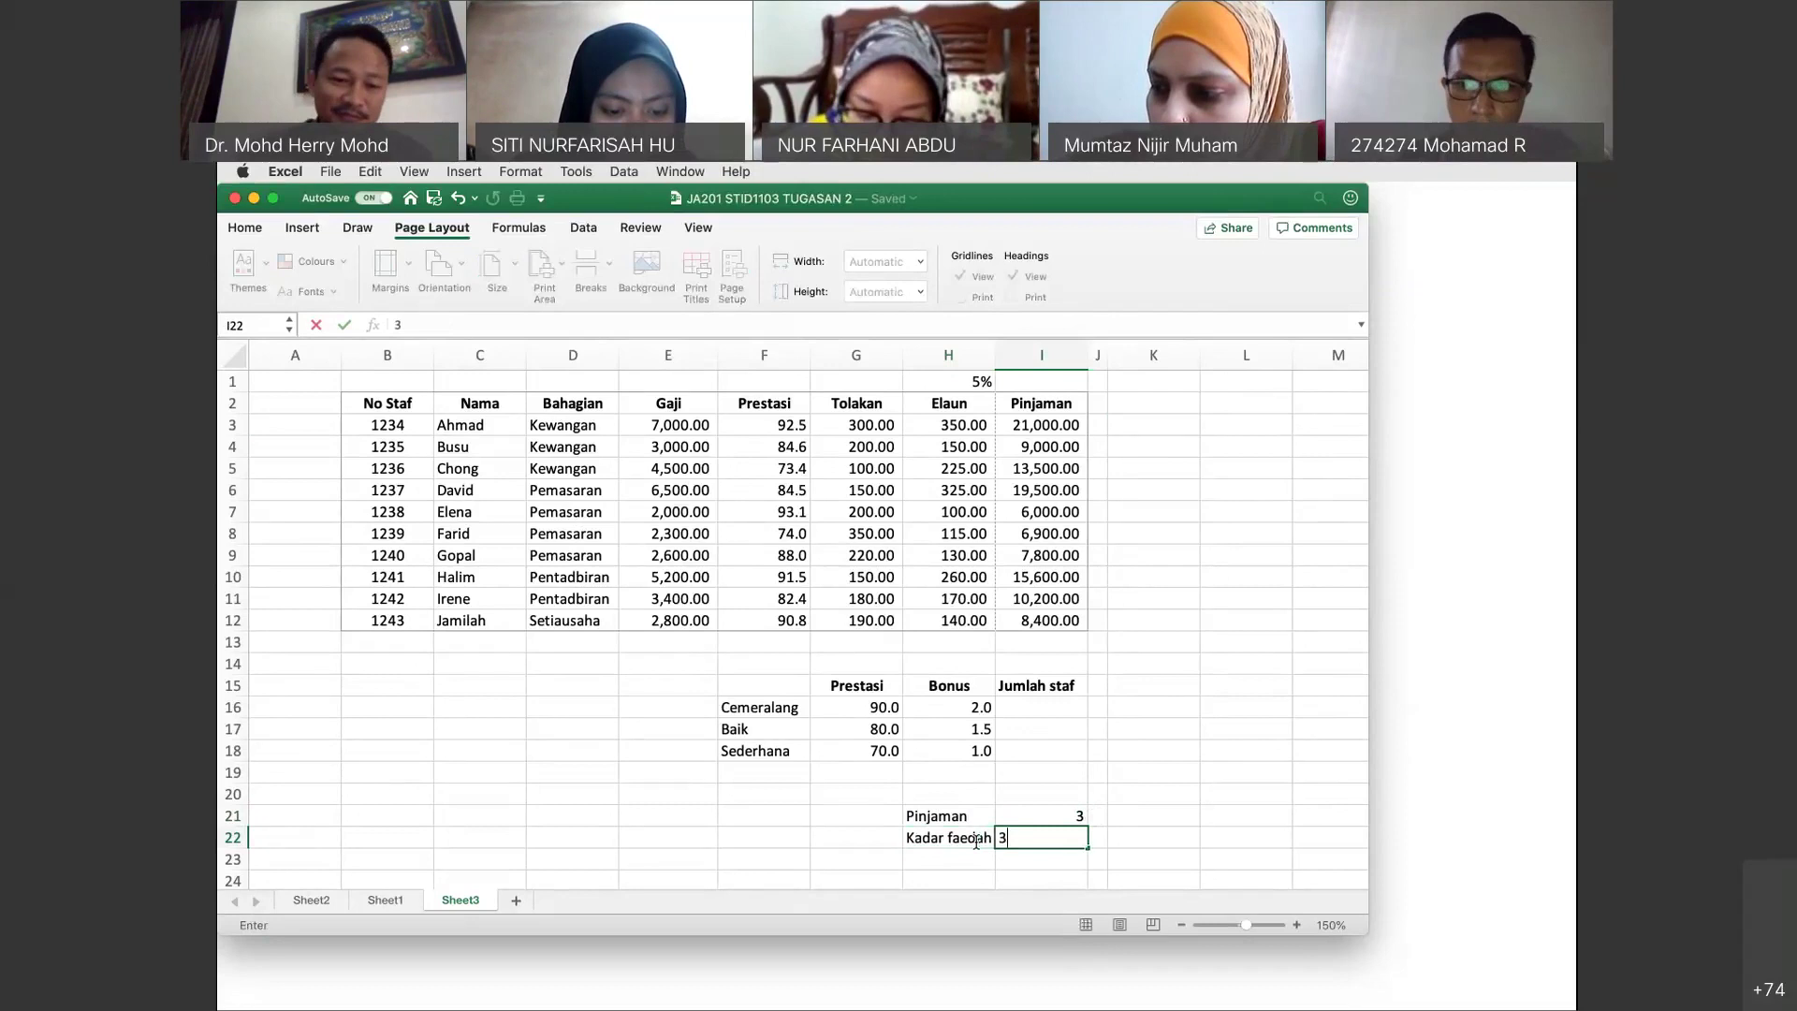
{"action": "type", "text": "%"}
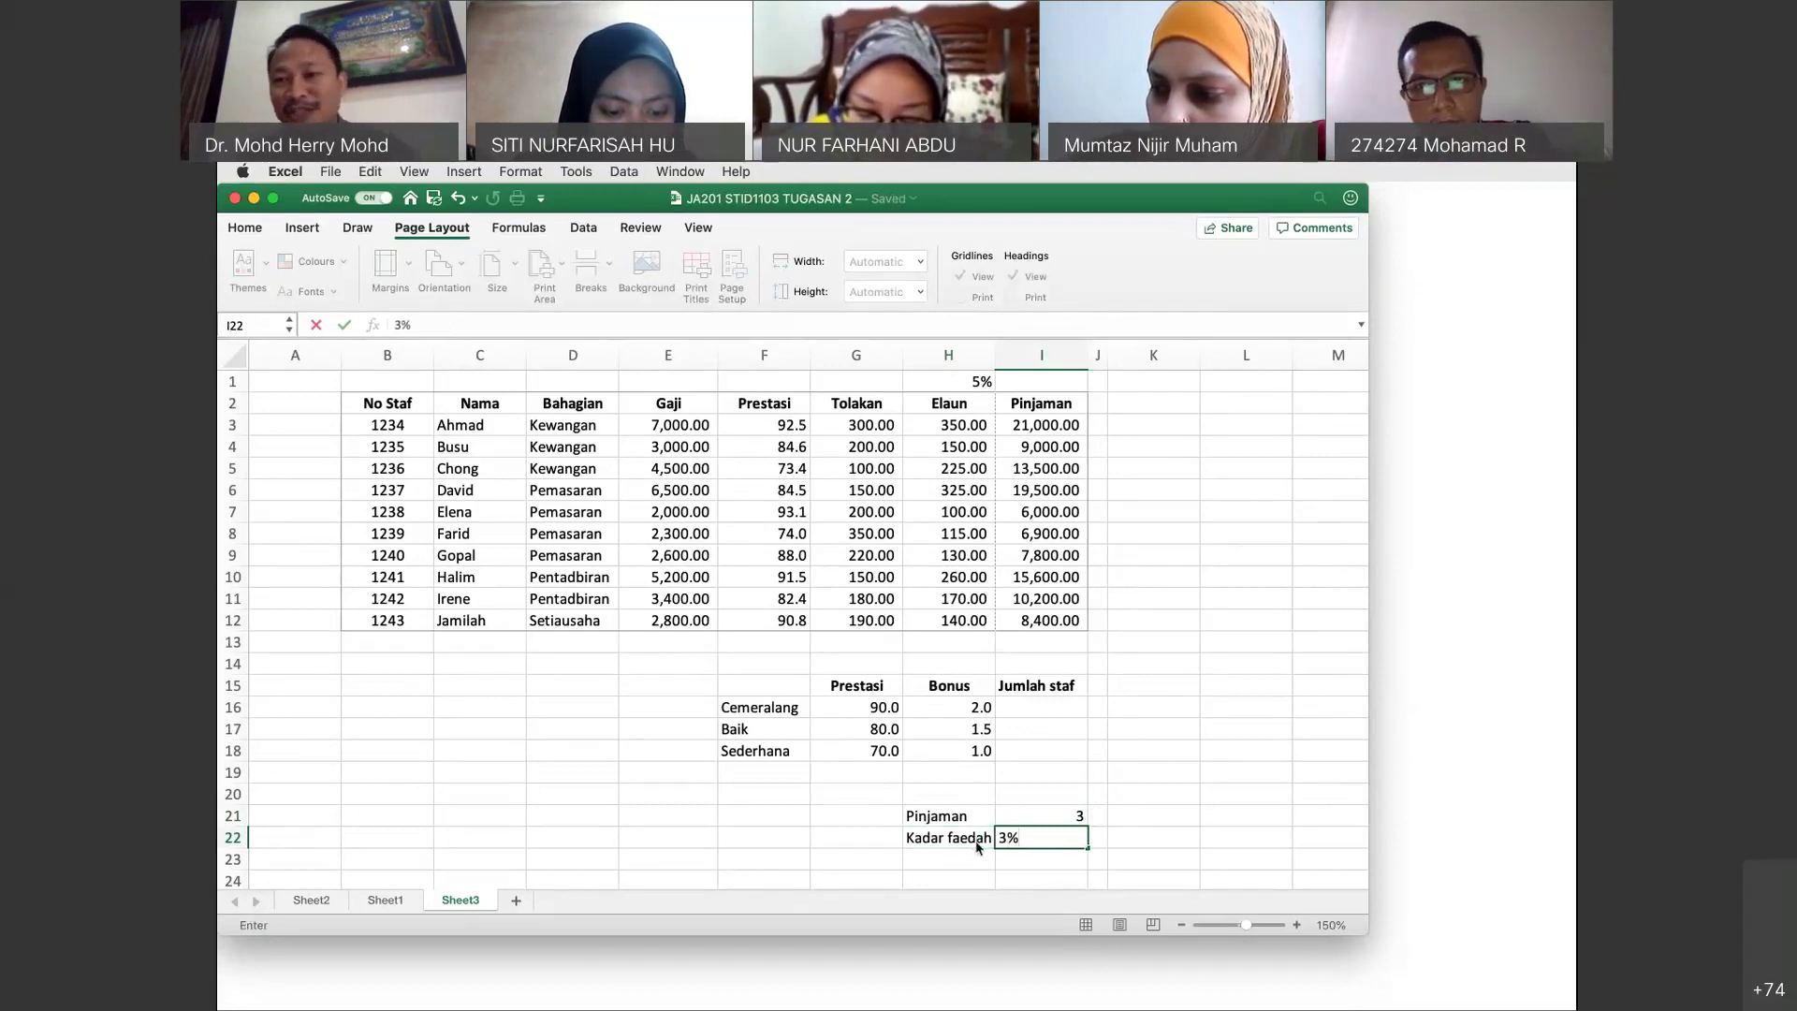
{"action": "key", "text": "Return"}
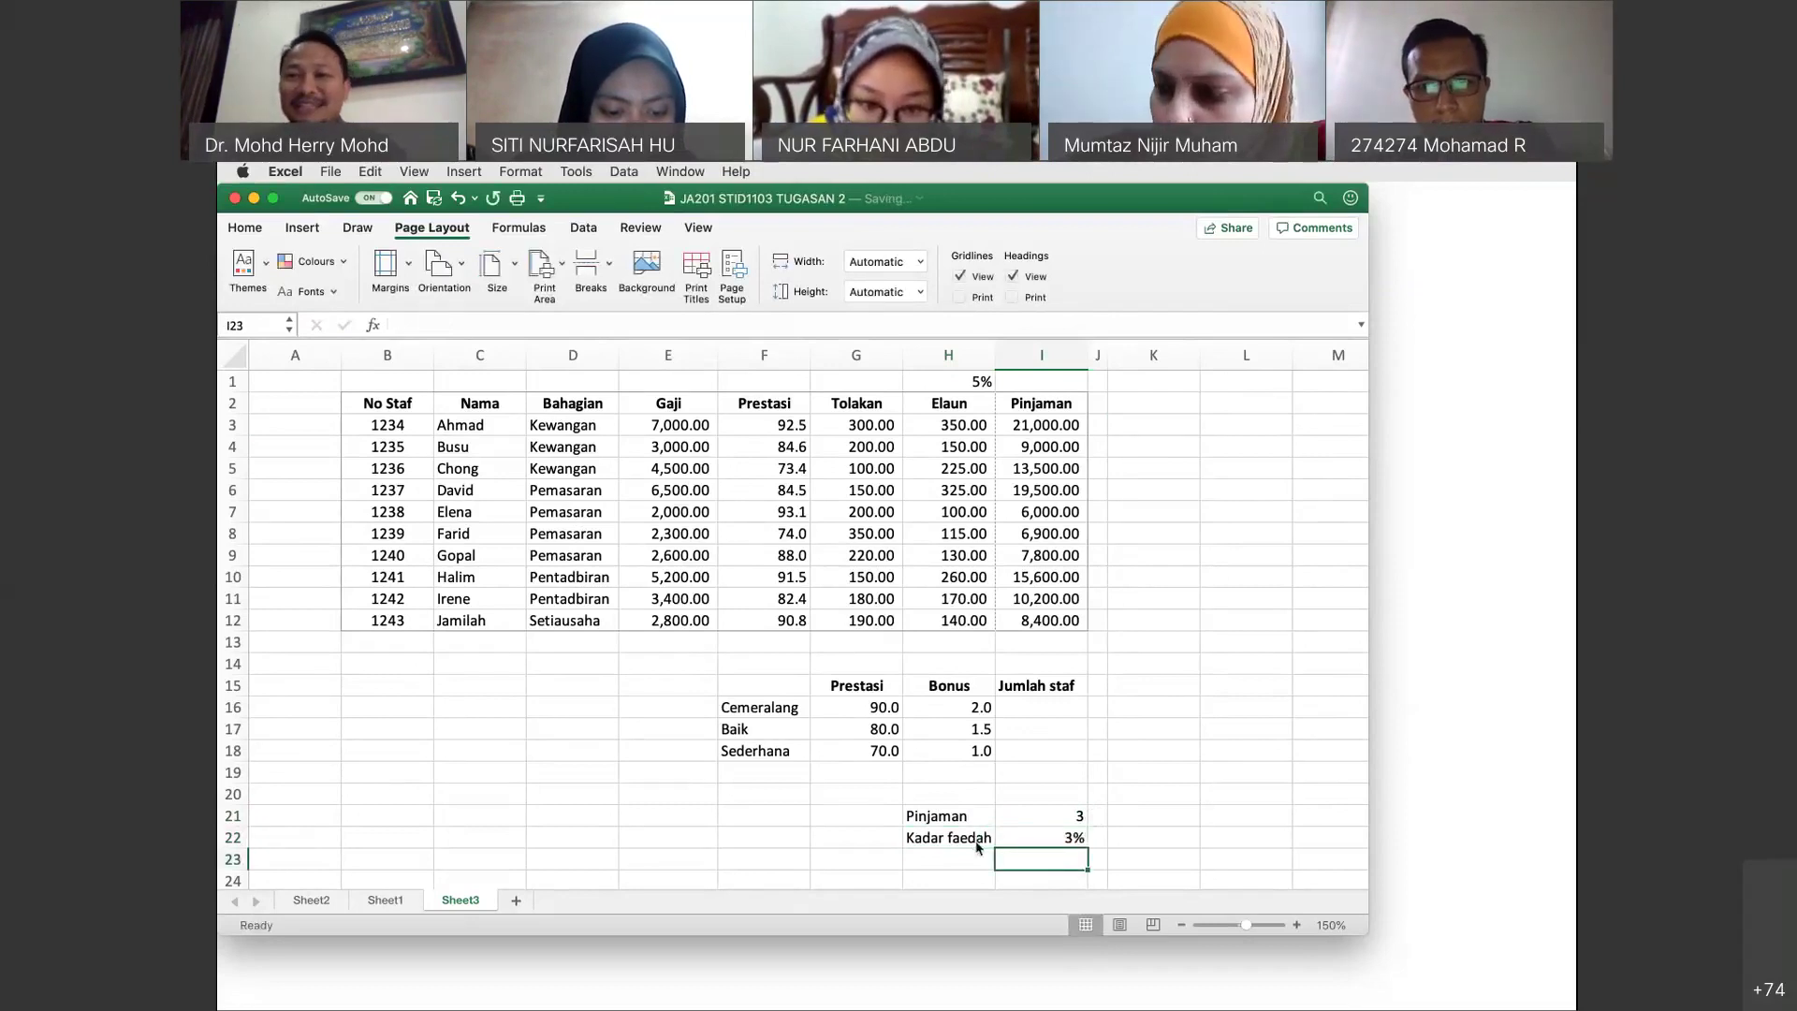
{"action": "left_click", "coordinate": [1038, 842]}
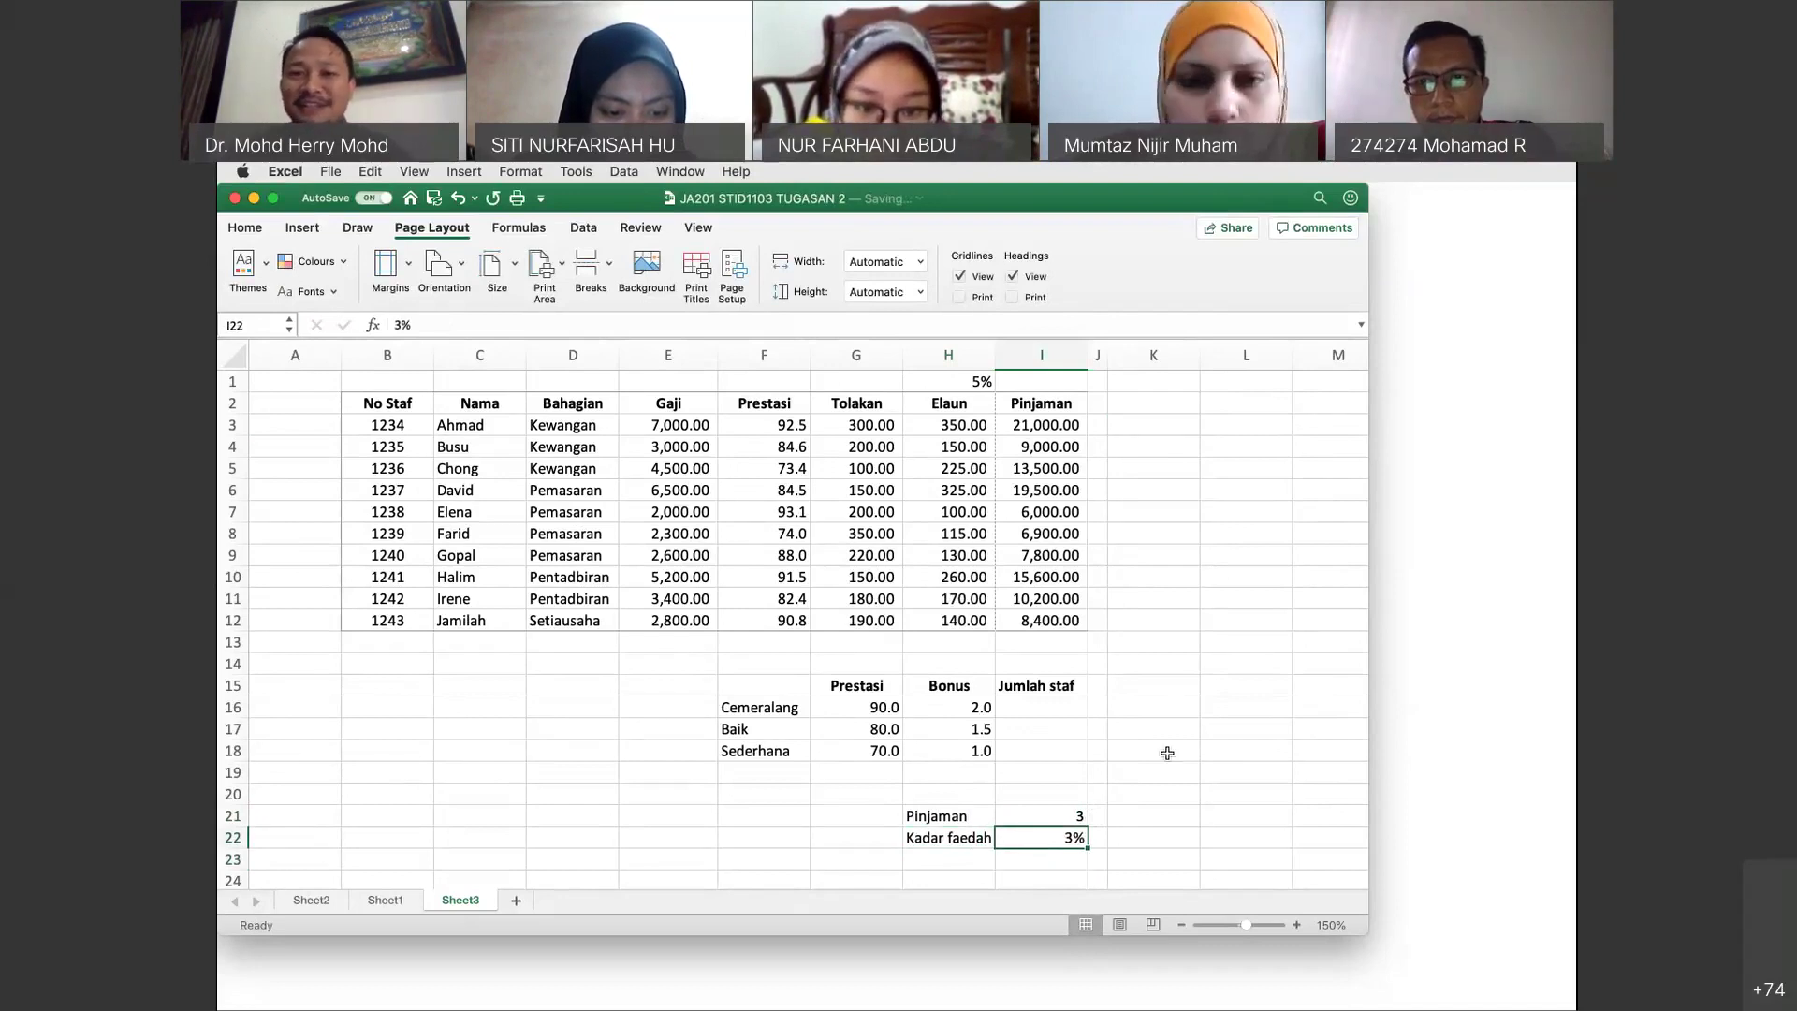
Enter the column heading Ansuran in K2.
{"action": "left_click", "coordinate": [1169, 408]}
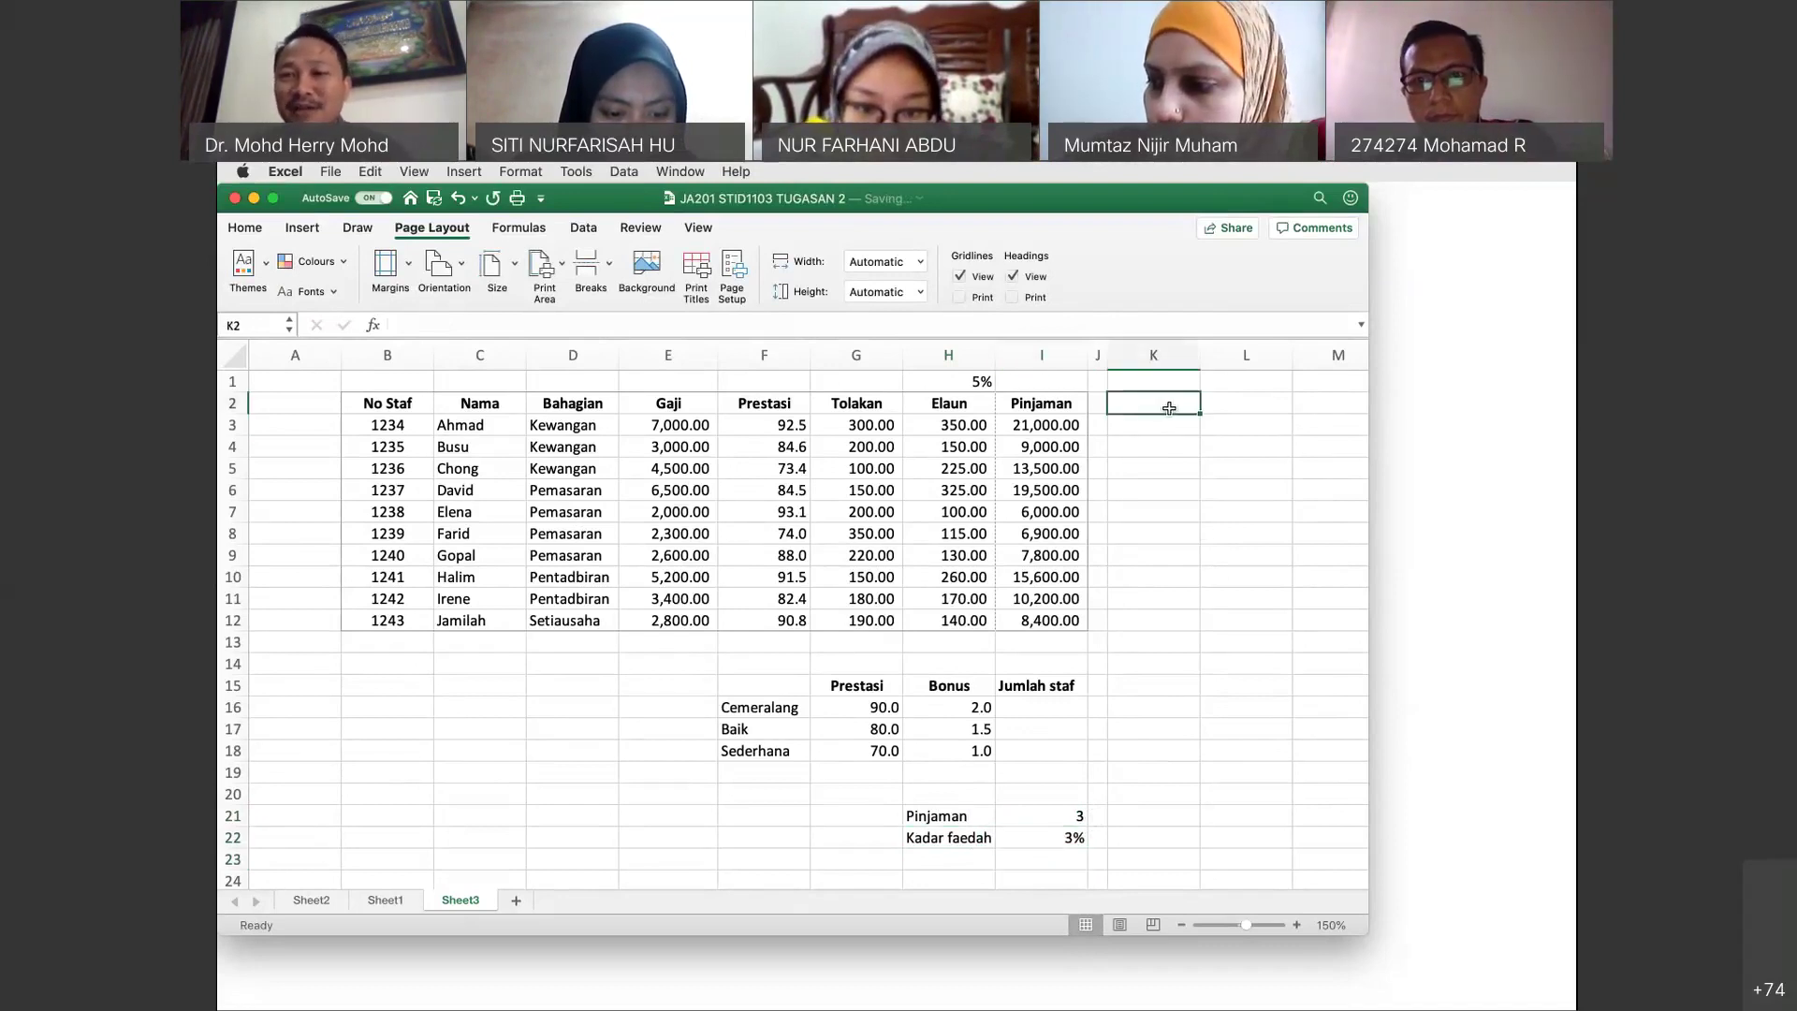
{"action": "type", "text": "a"}
{"action": "key", "text": "BackSpace"}
{"action": "type", "text": "ANS"}
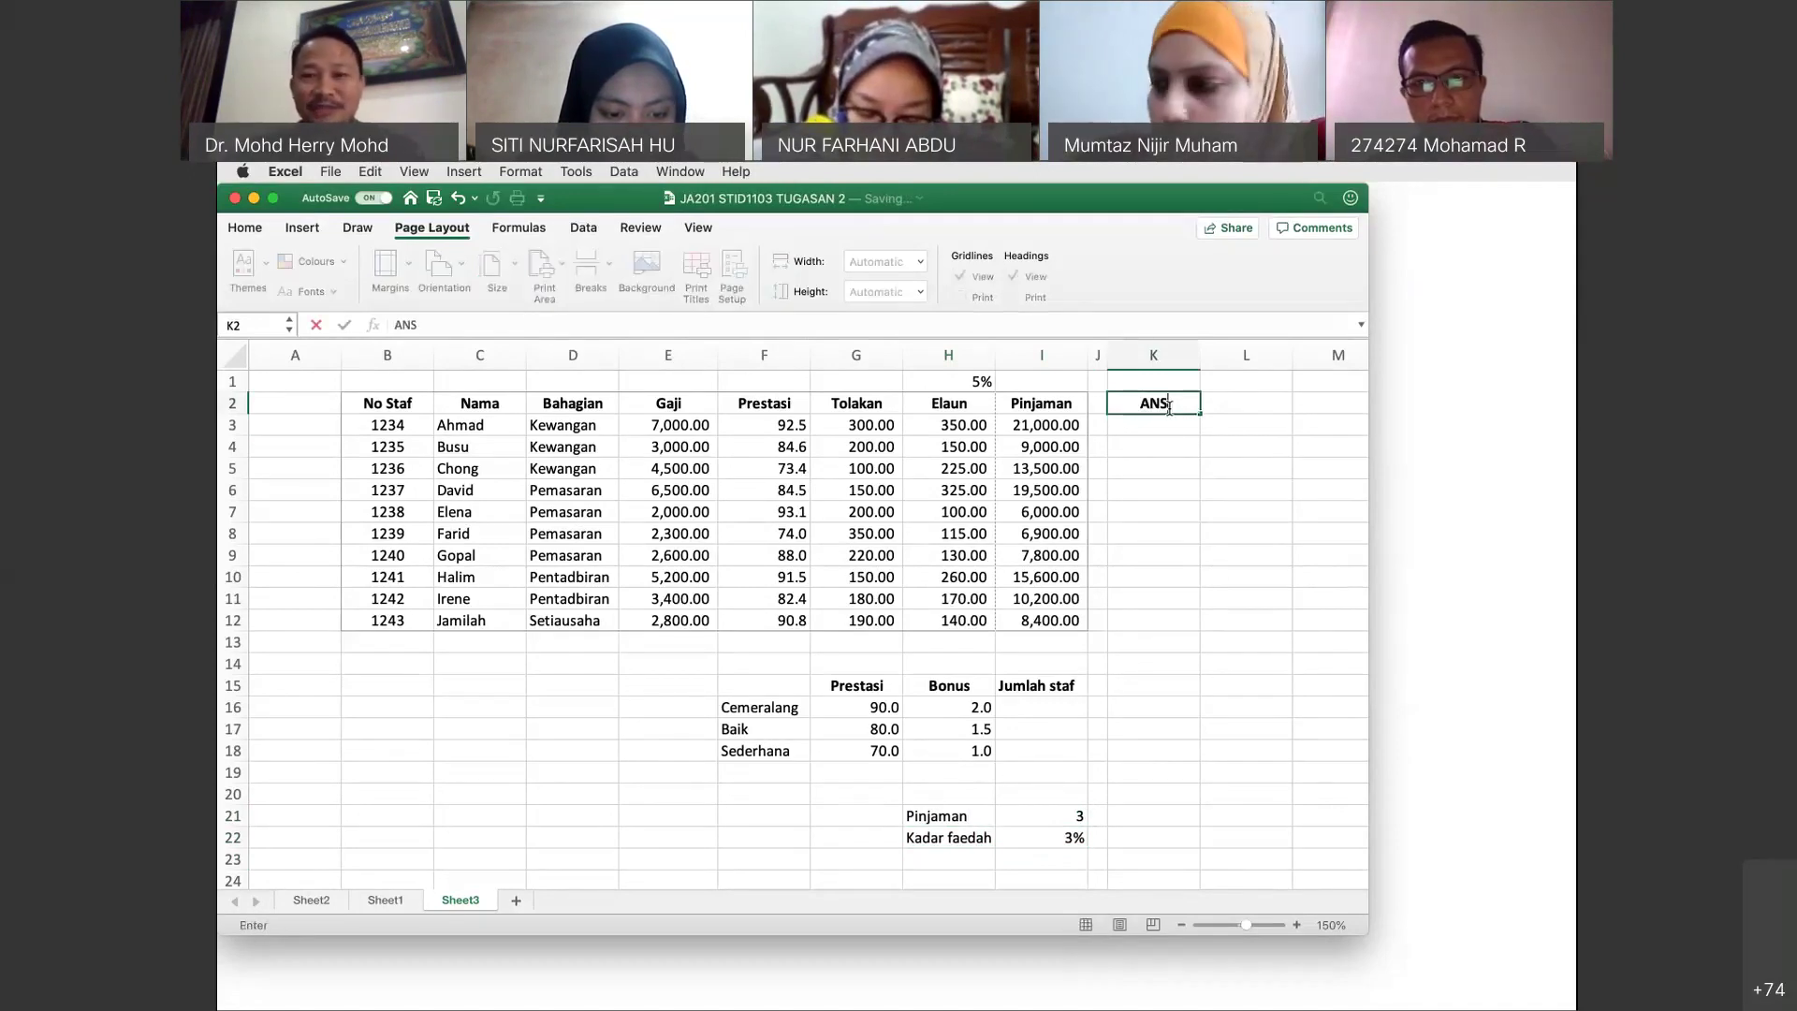
{"action": "type", "text": "URAN"}
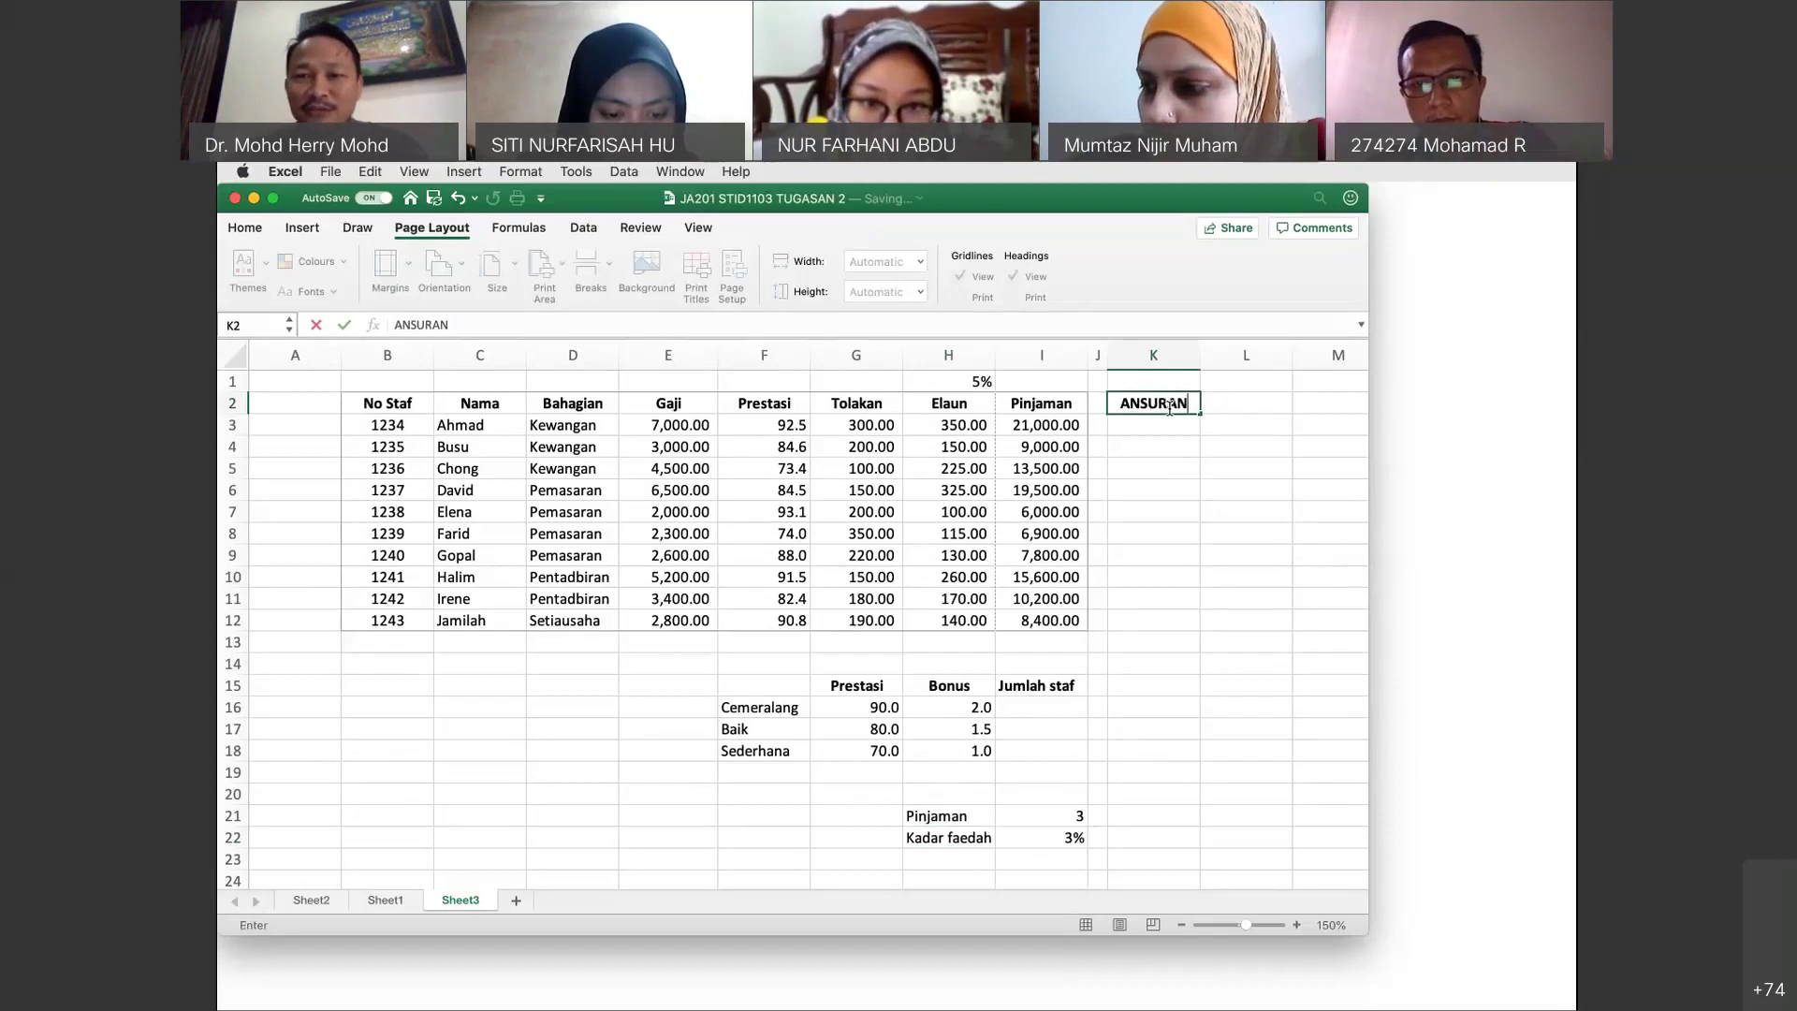
{"action": "key", "text": "BackSpace"}
{"action": "key", "text": "BackSpace"}
{"action": "key", "text": "BackSpace"}
{"action": "key", "text": "BackSpace"}
{"action": "key", "text": "BackSpace"}
{"action": "key", "text": "BackSpace"}
{"action": "type", "text": "nsuran"}
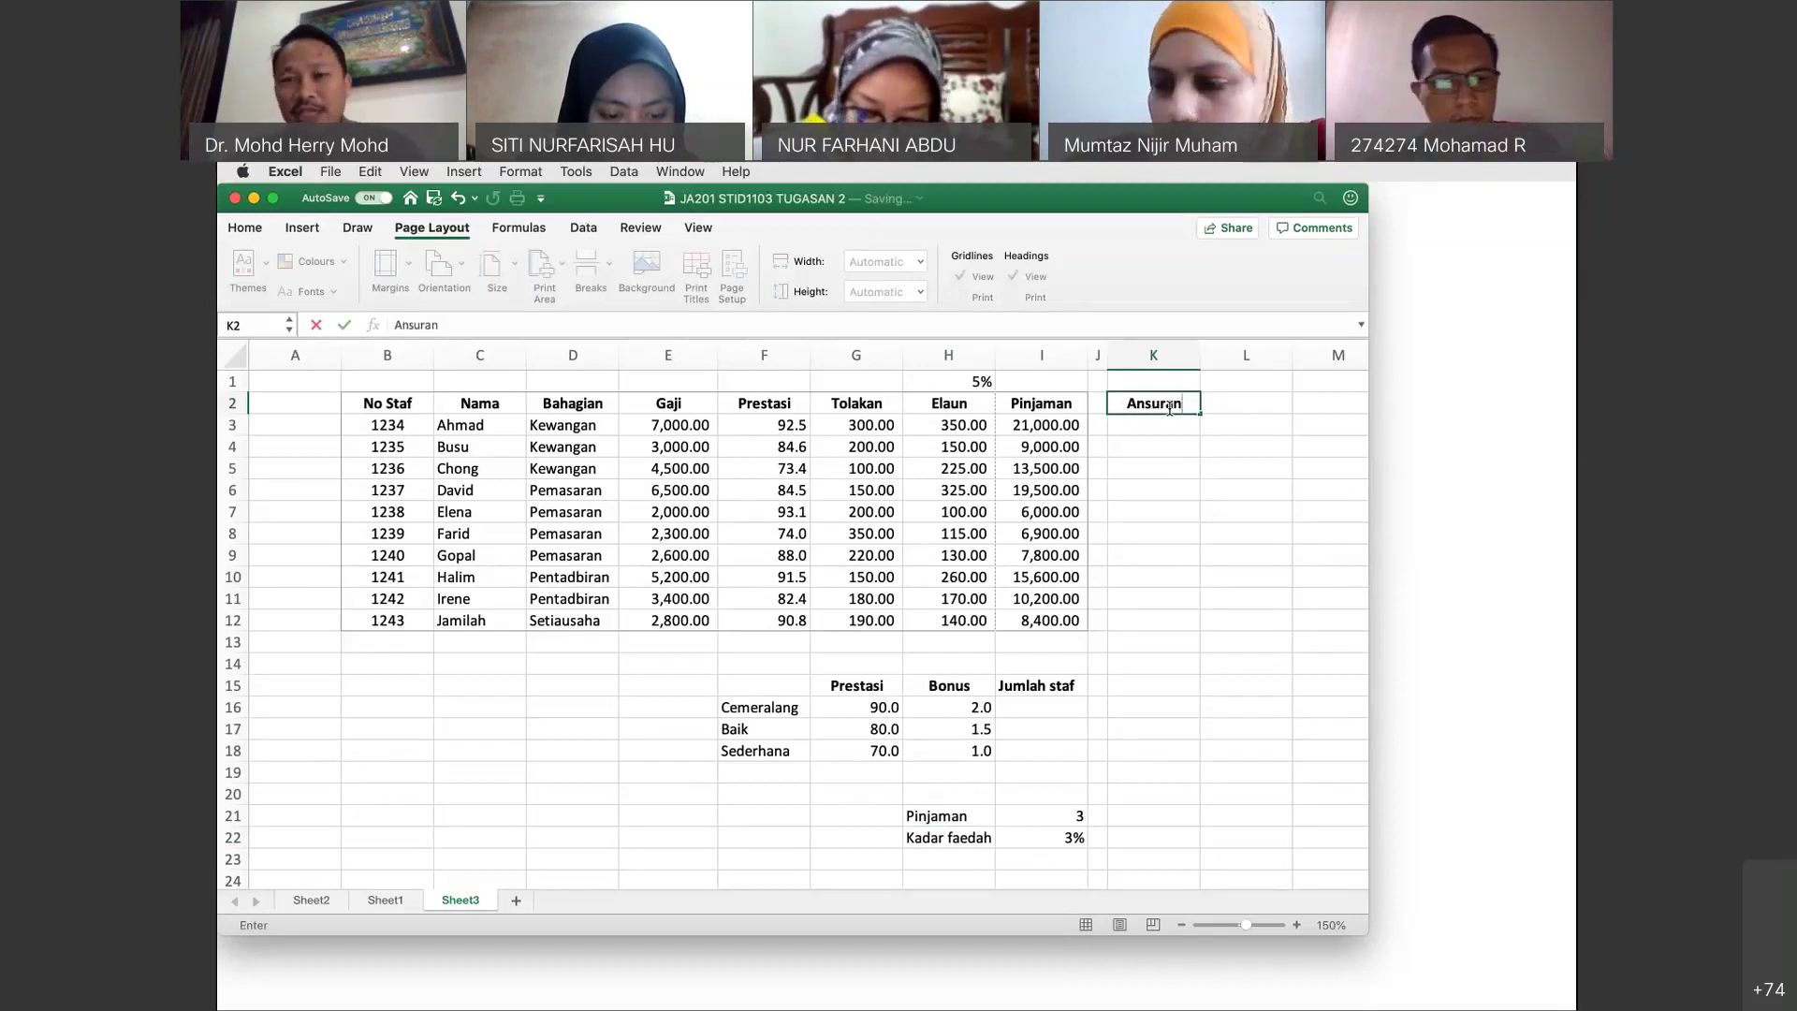
{"action": "key", "text": "Return"}
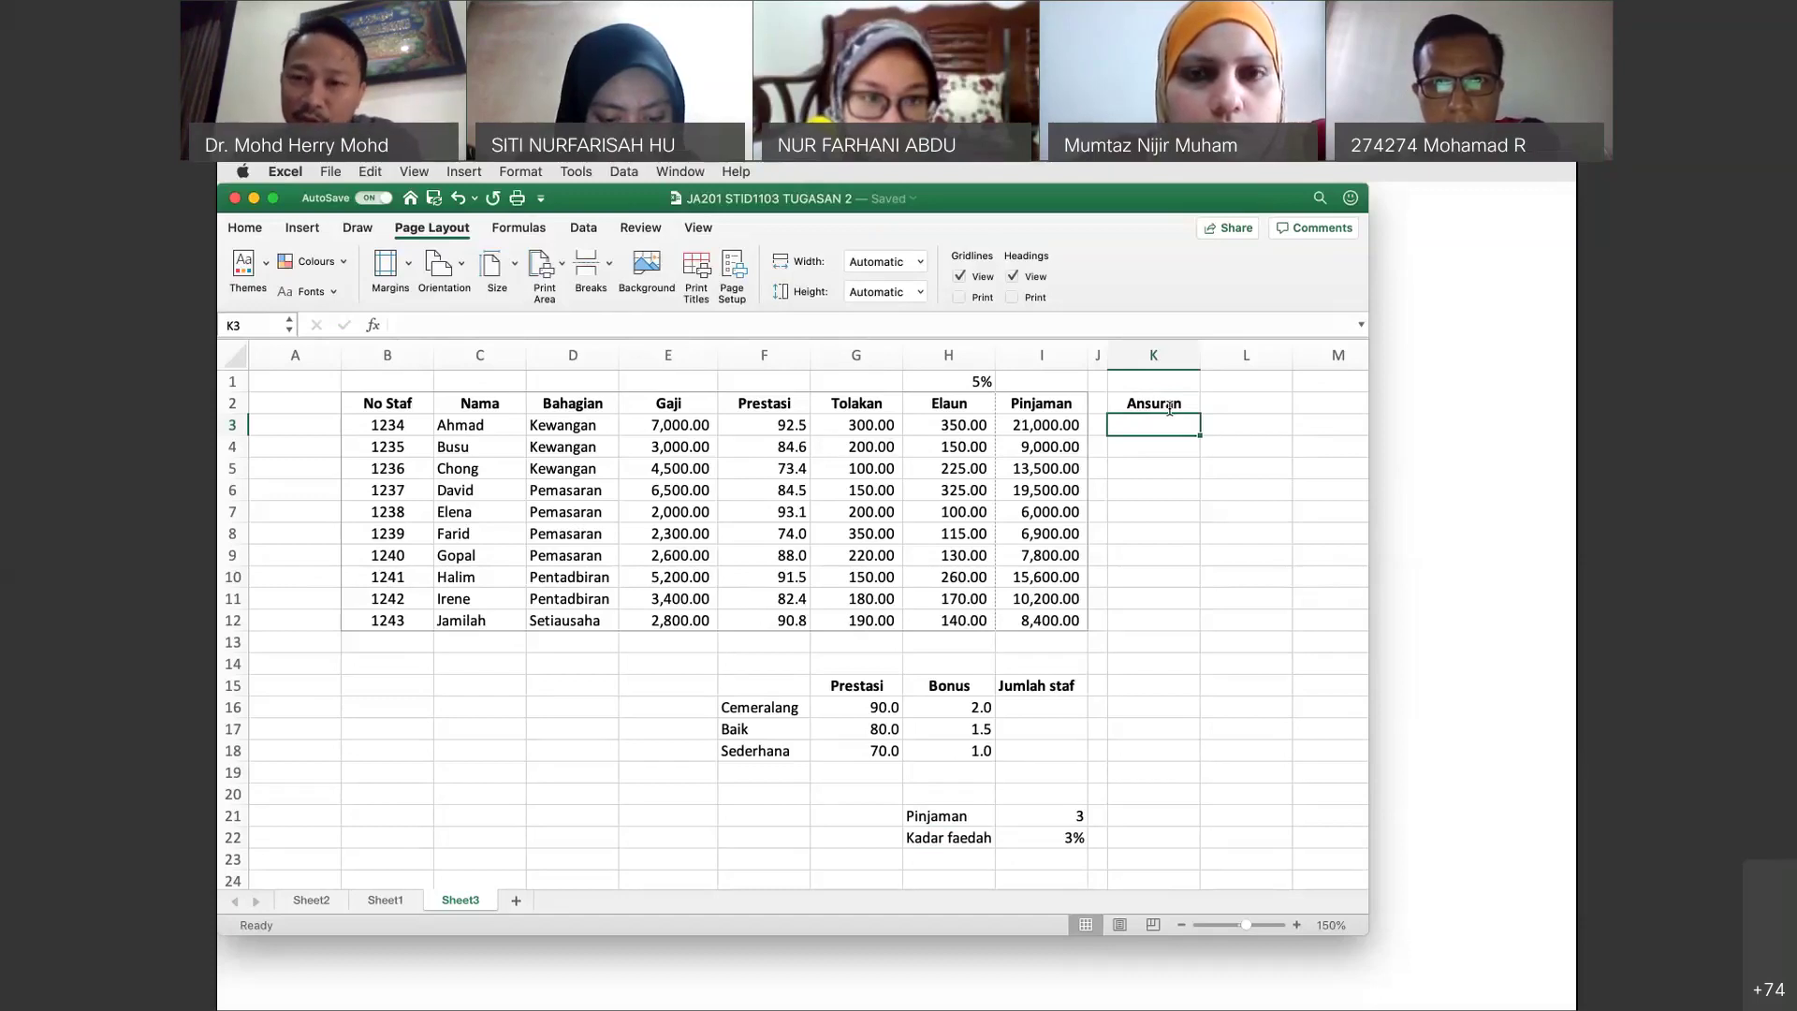
Calculate the first employee's monthly instalment in K3 with =PMT($I$22/12,$I$21*12,-I3).
{"action": "type", "text": "="}
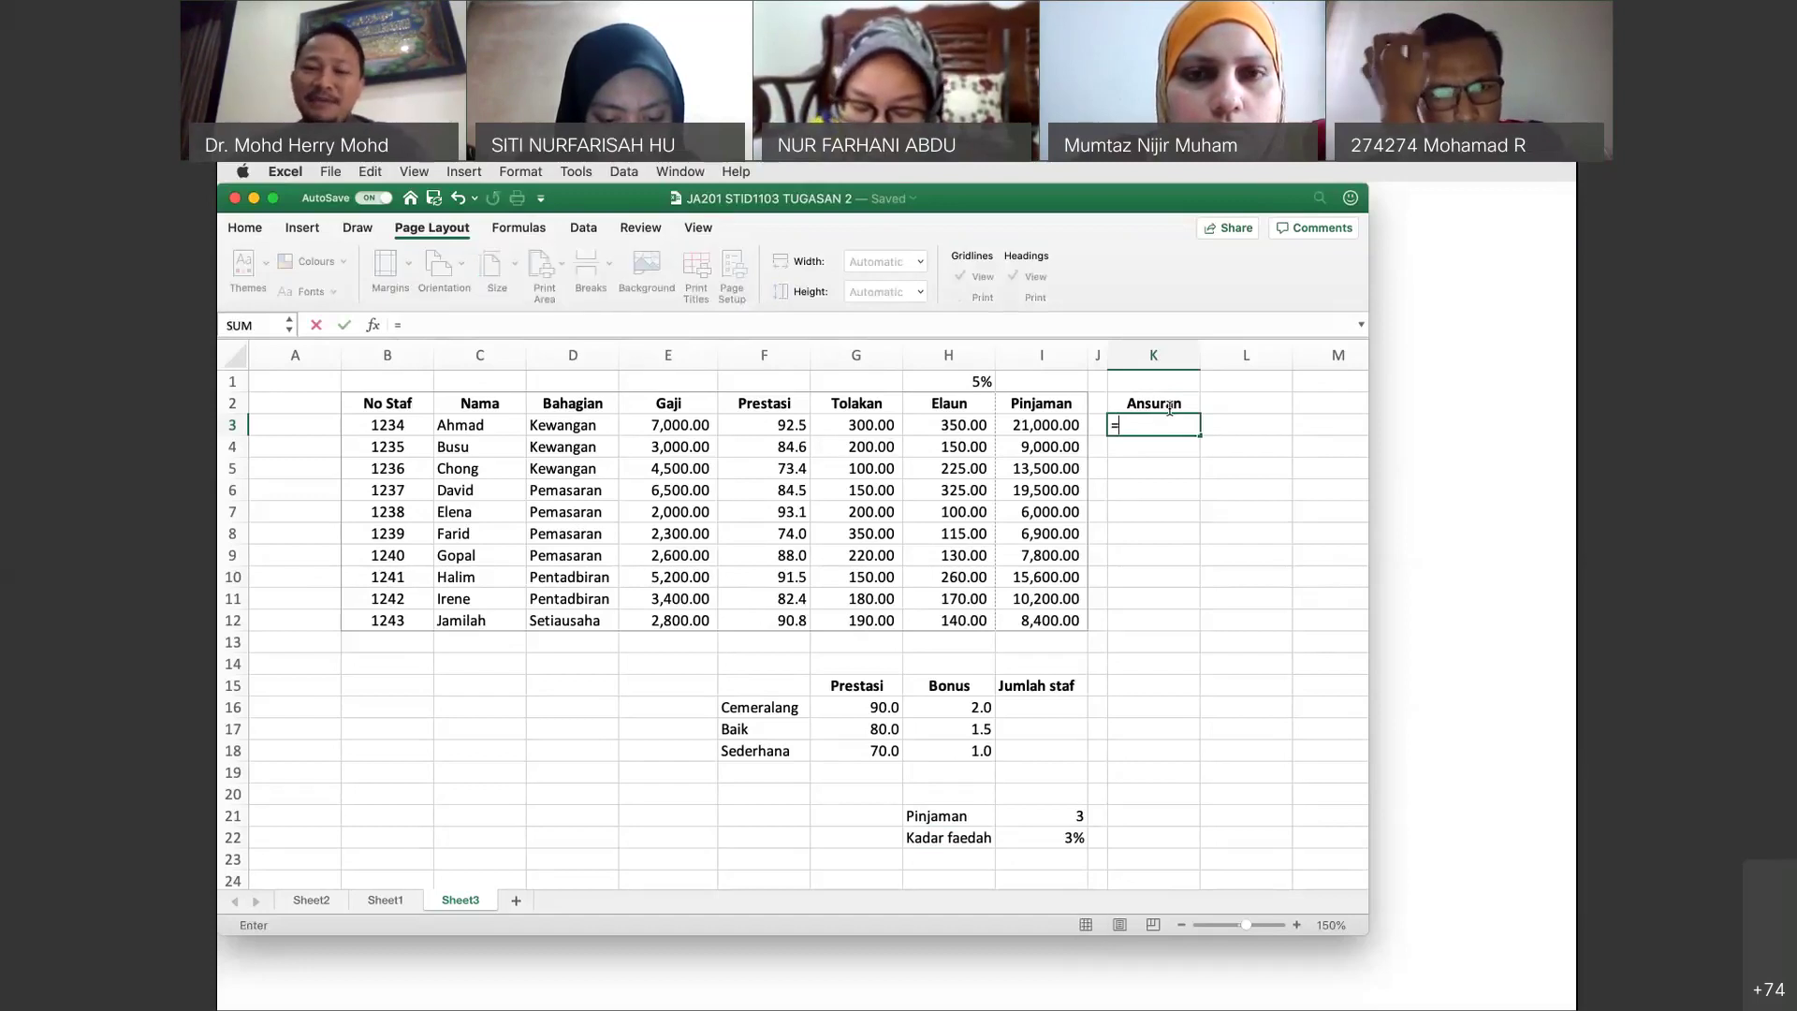
{"action": "type", "text": "PMT"}
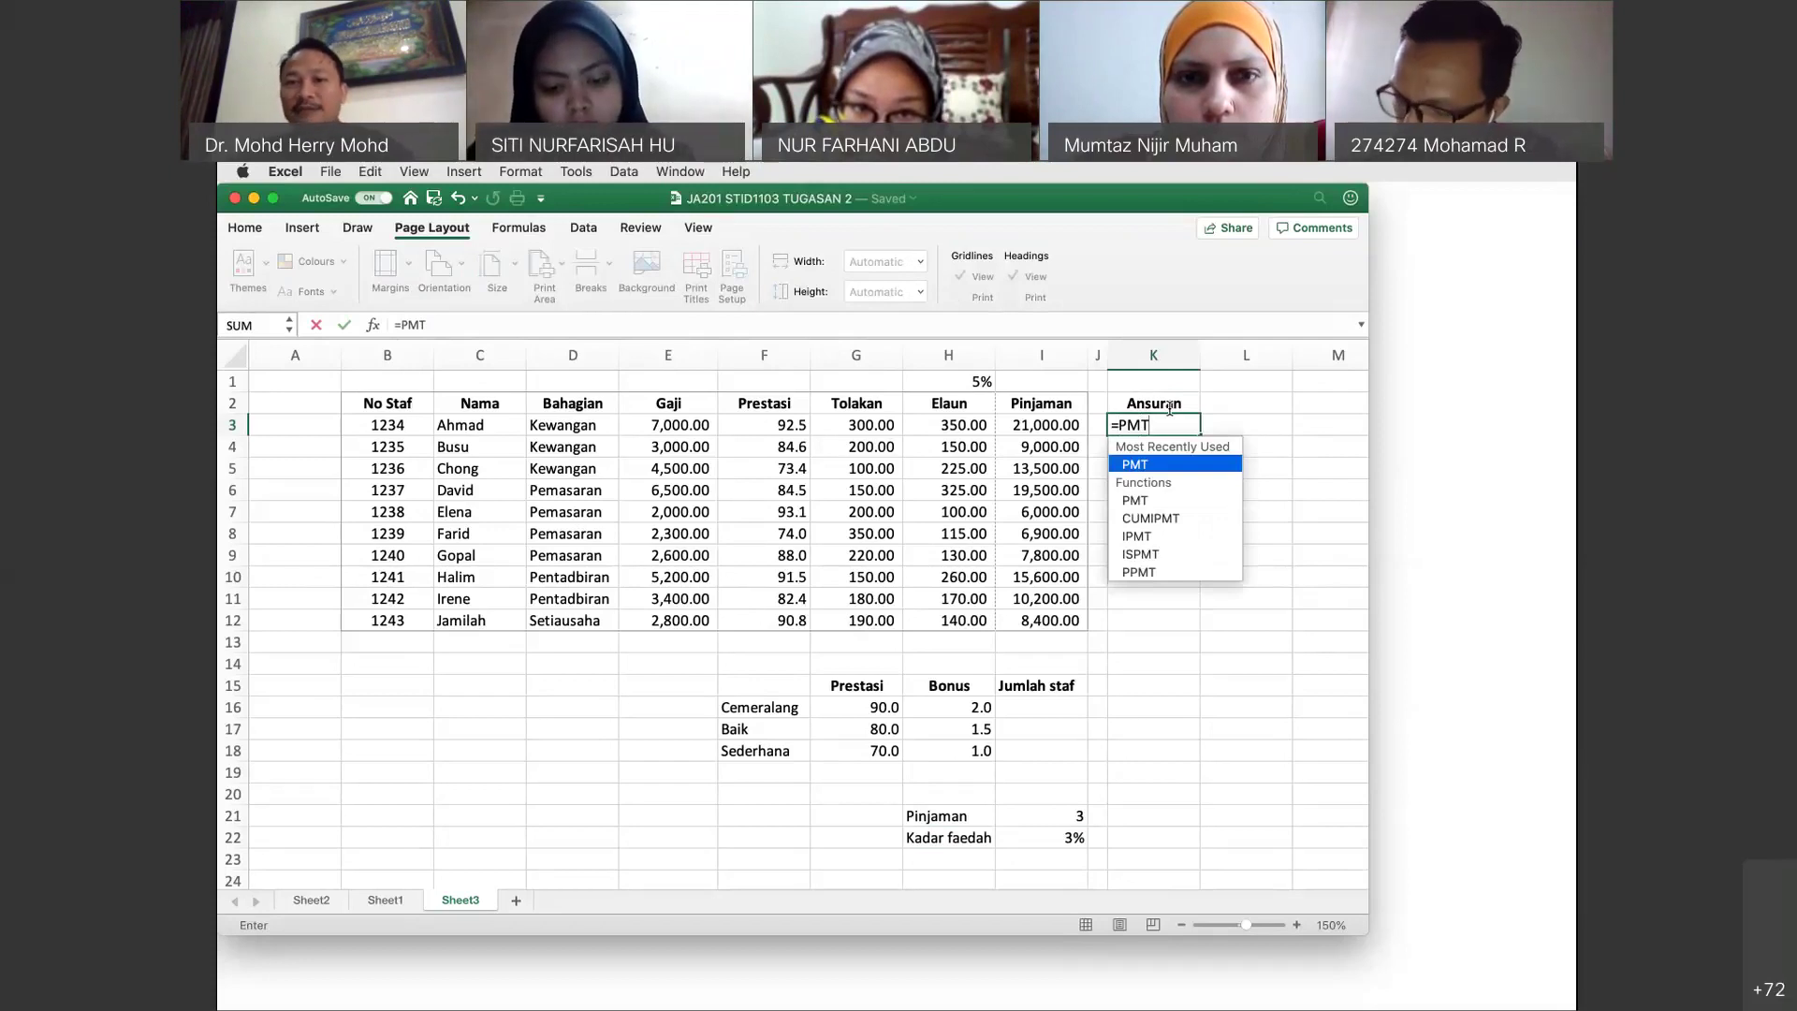
{"action": "type", "text": "("}
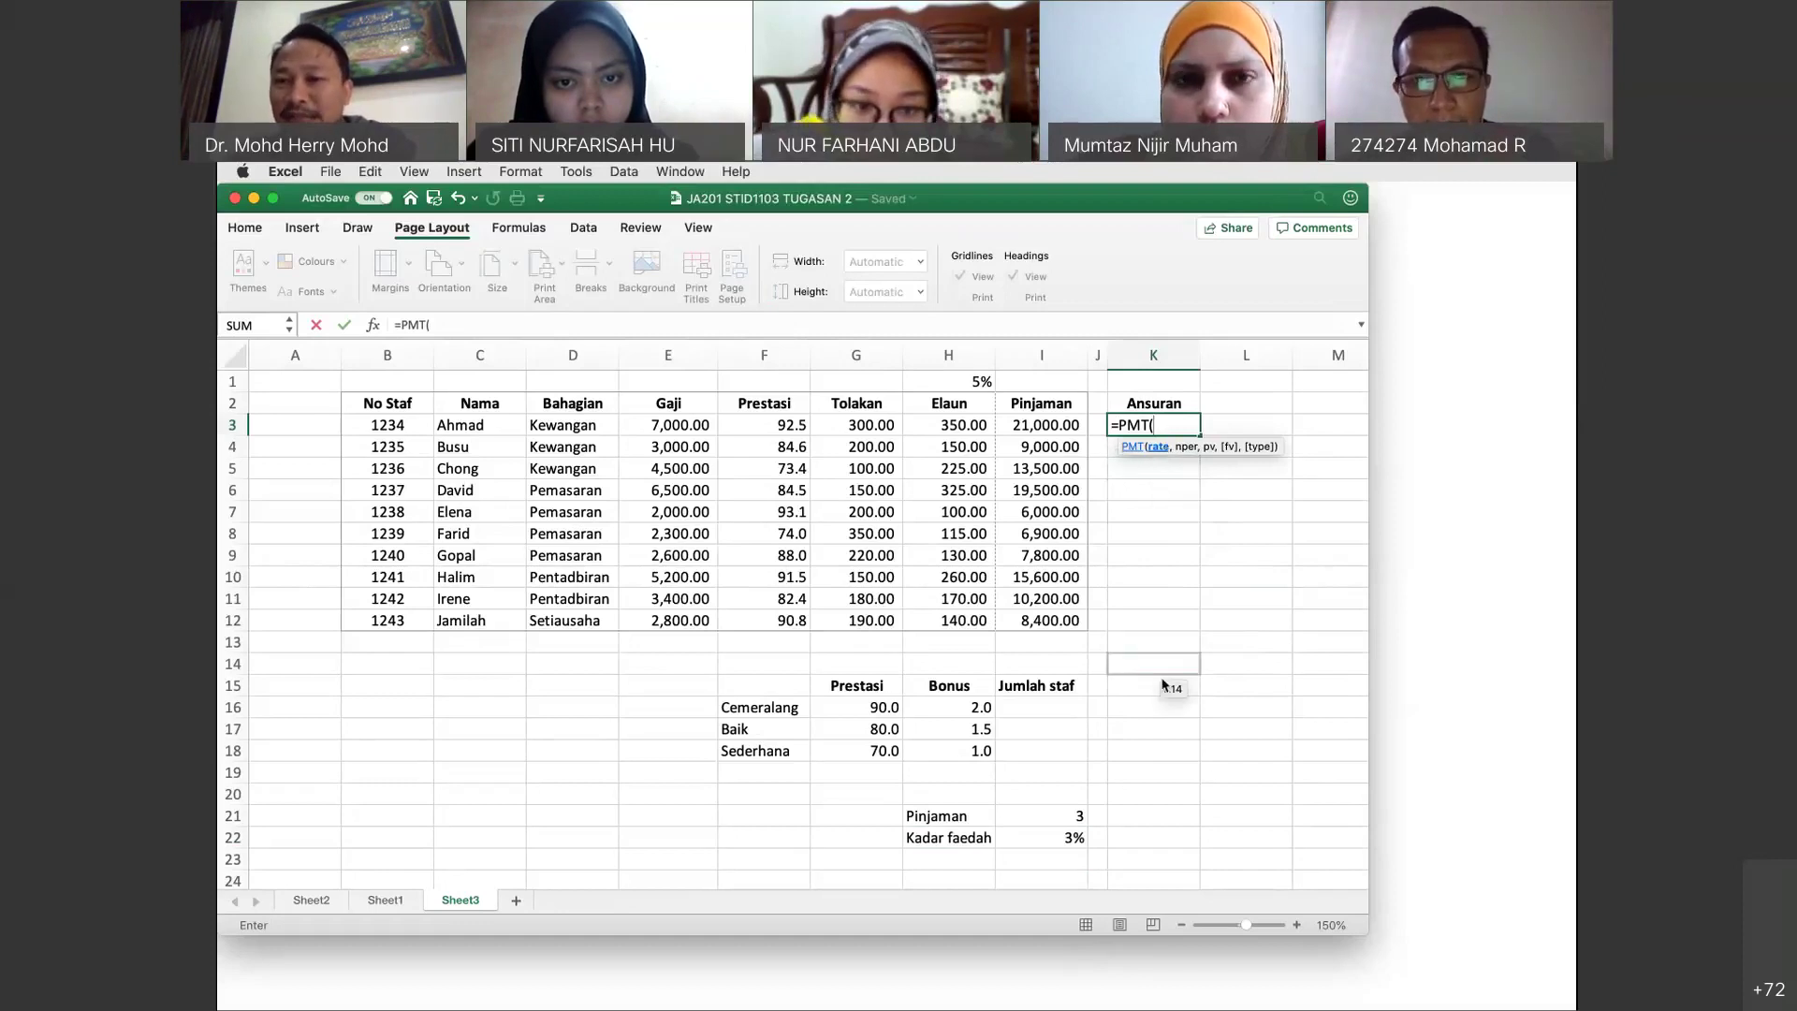
{"action": "left_click", "coordinate": [1073, 843]}
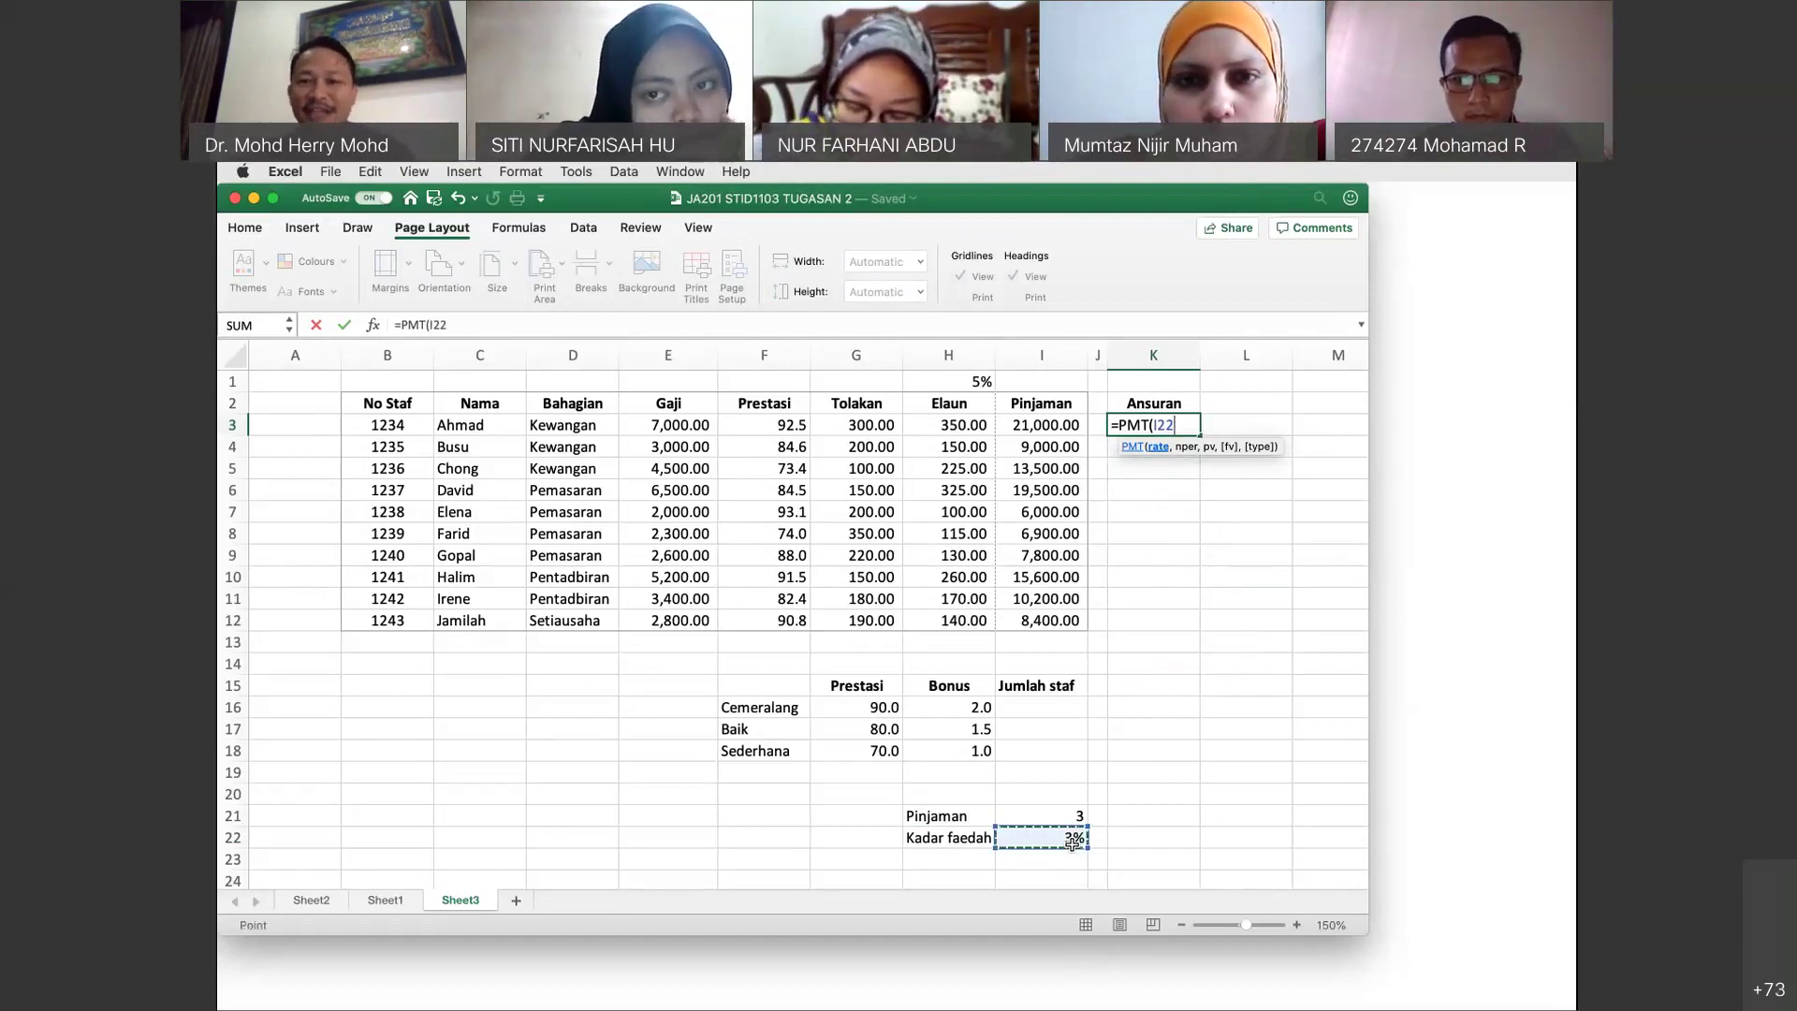
{"action": "key", "text": "F4"}
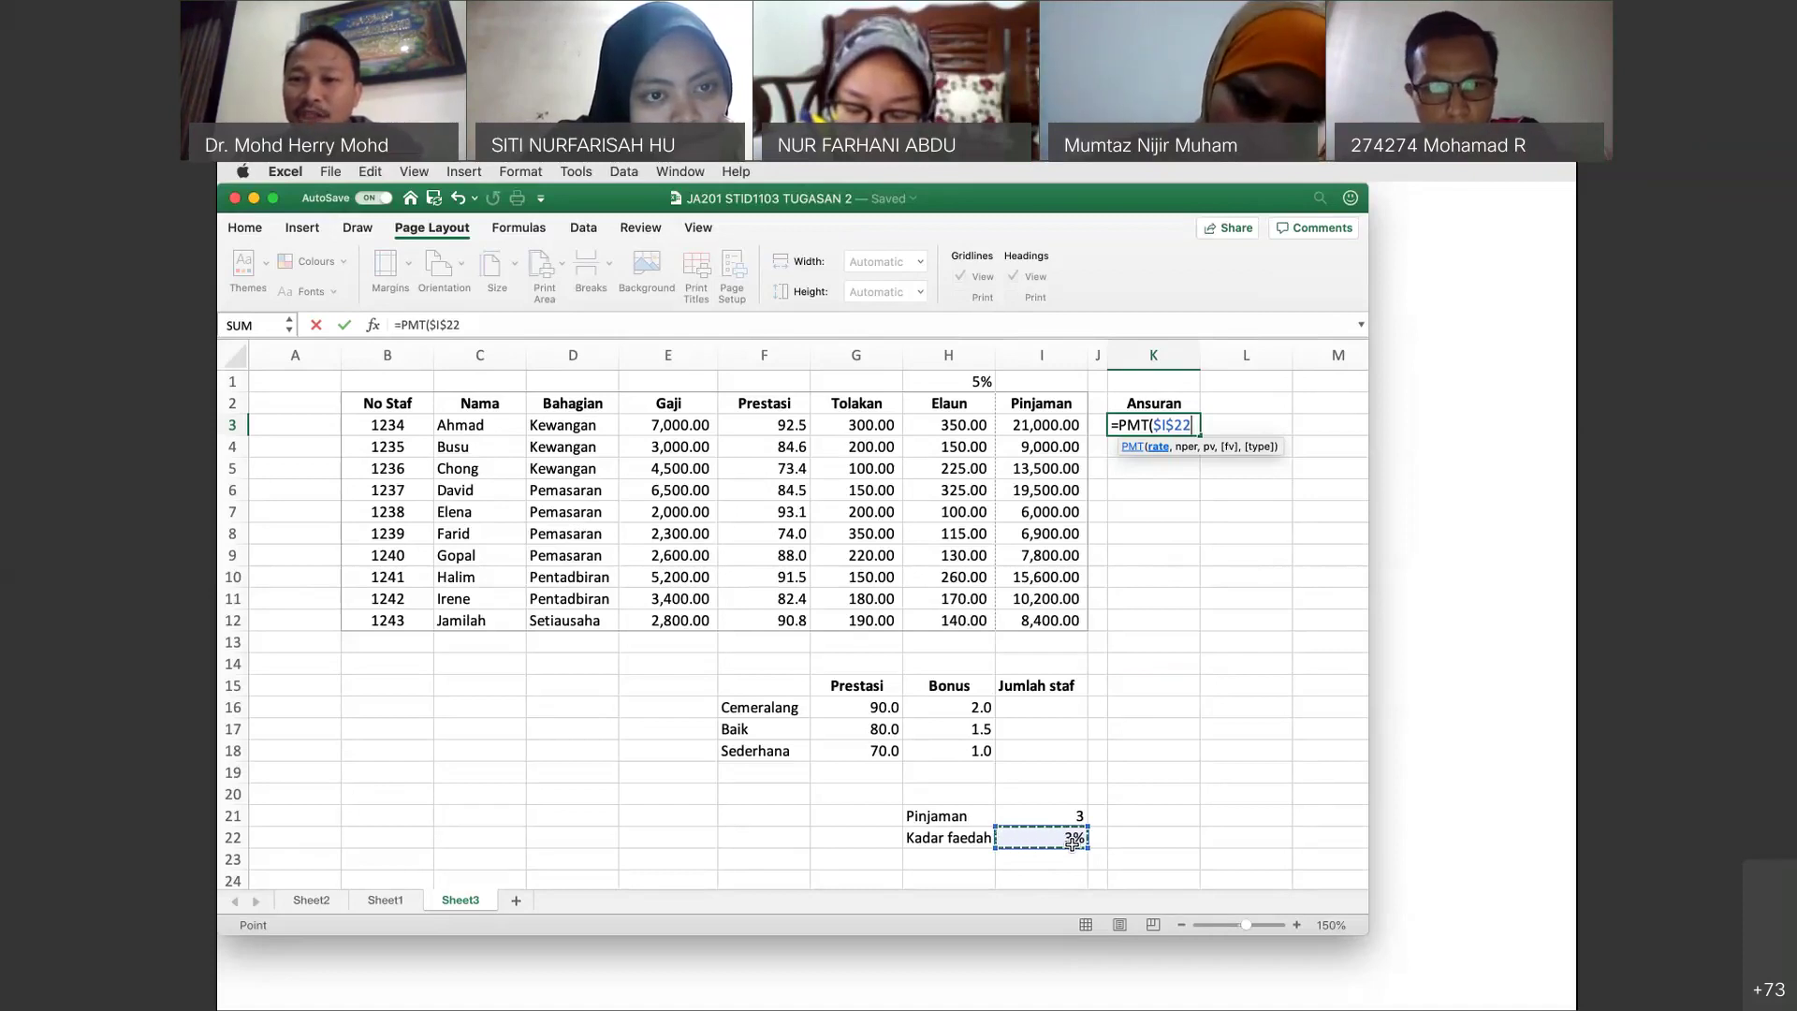
{"action": "type", "text": "/12"}
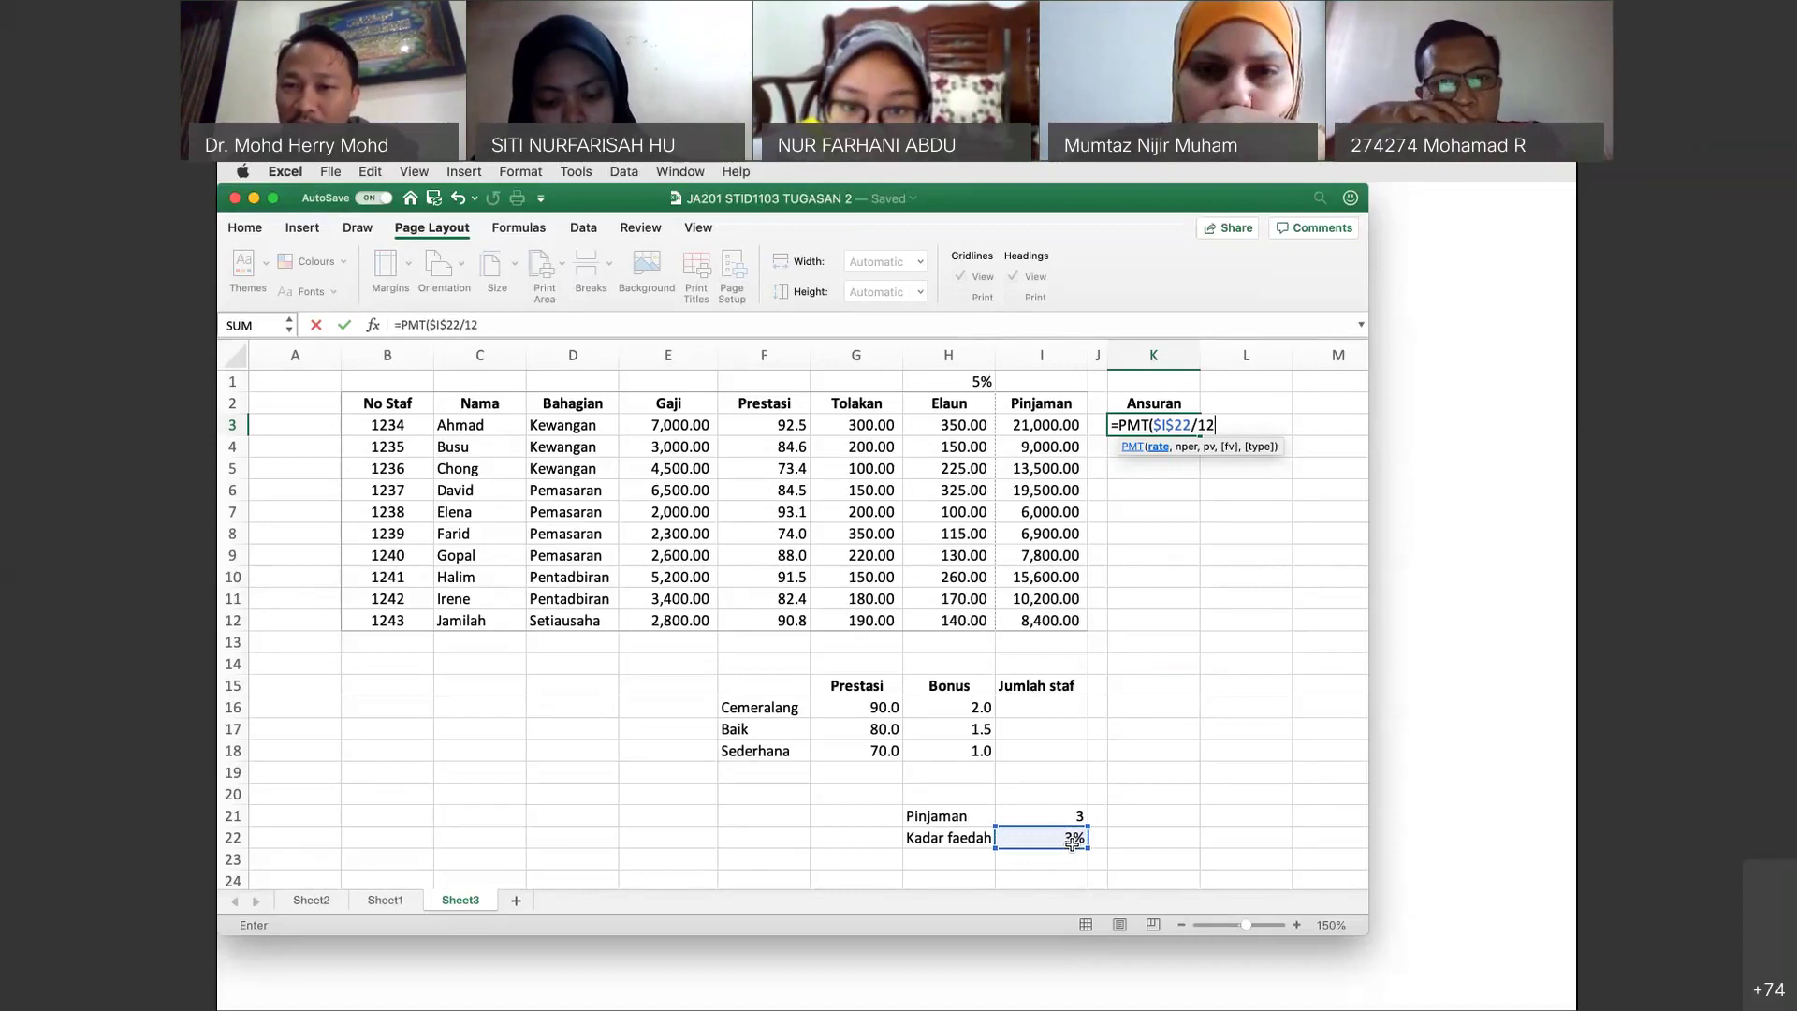
{"action": "type", "text": ","}
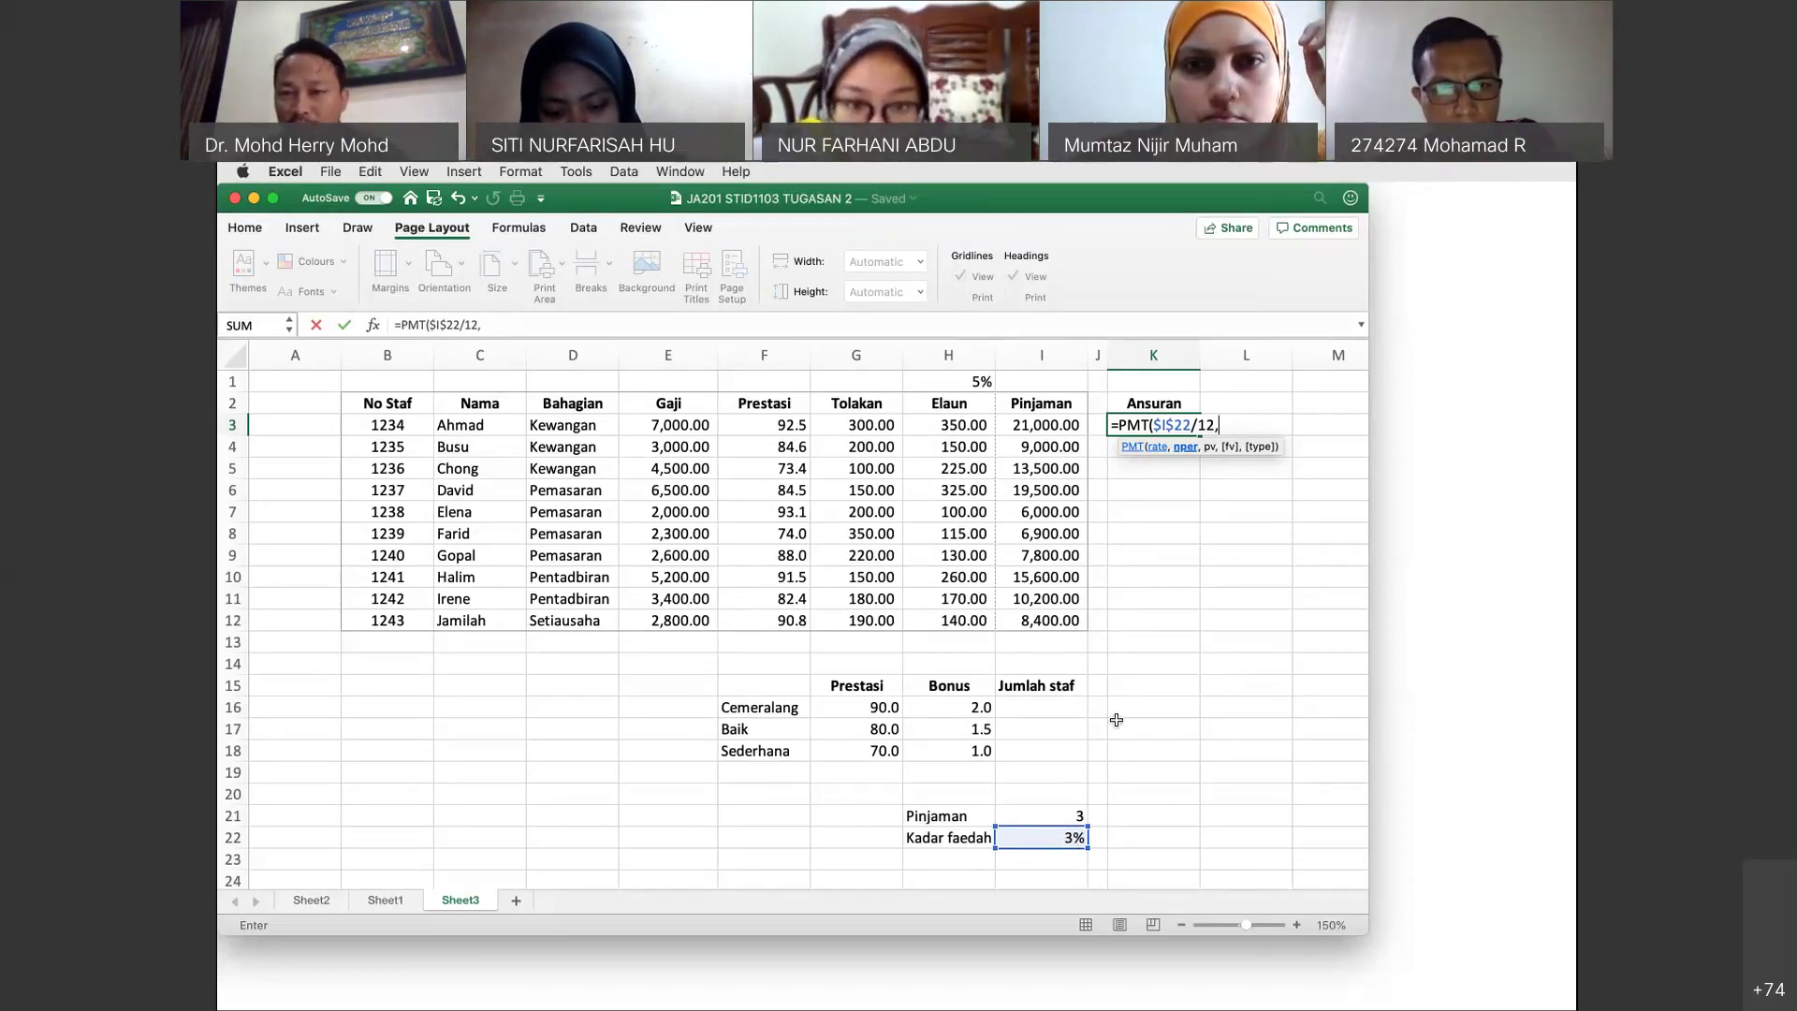
{"action": "left_click", "coordinate": [1063, 812]}
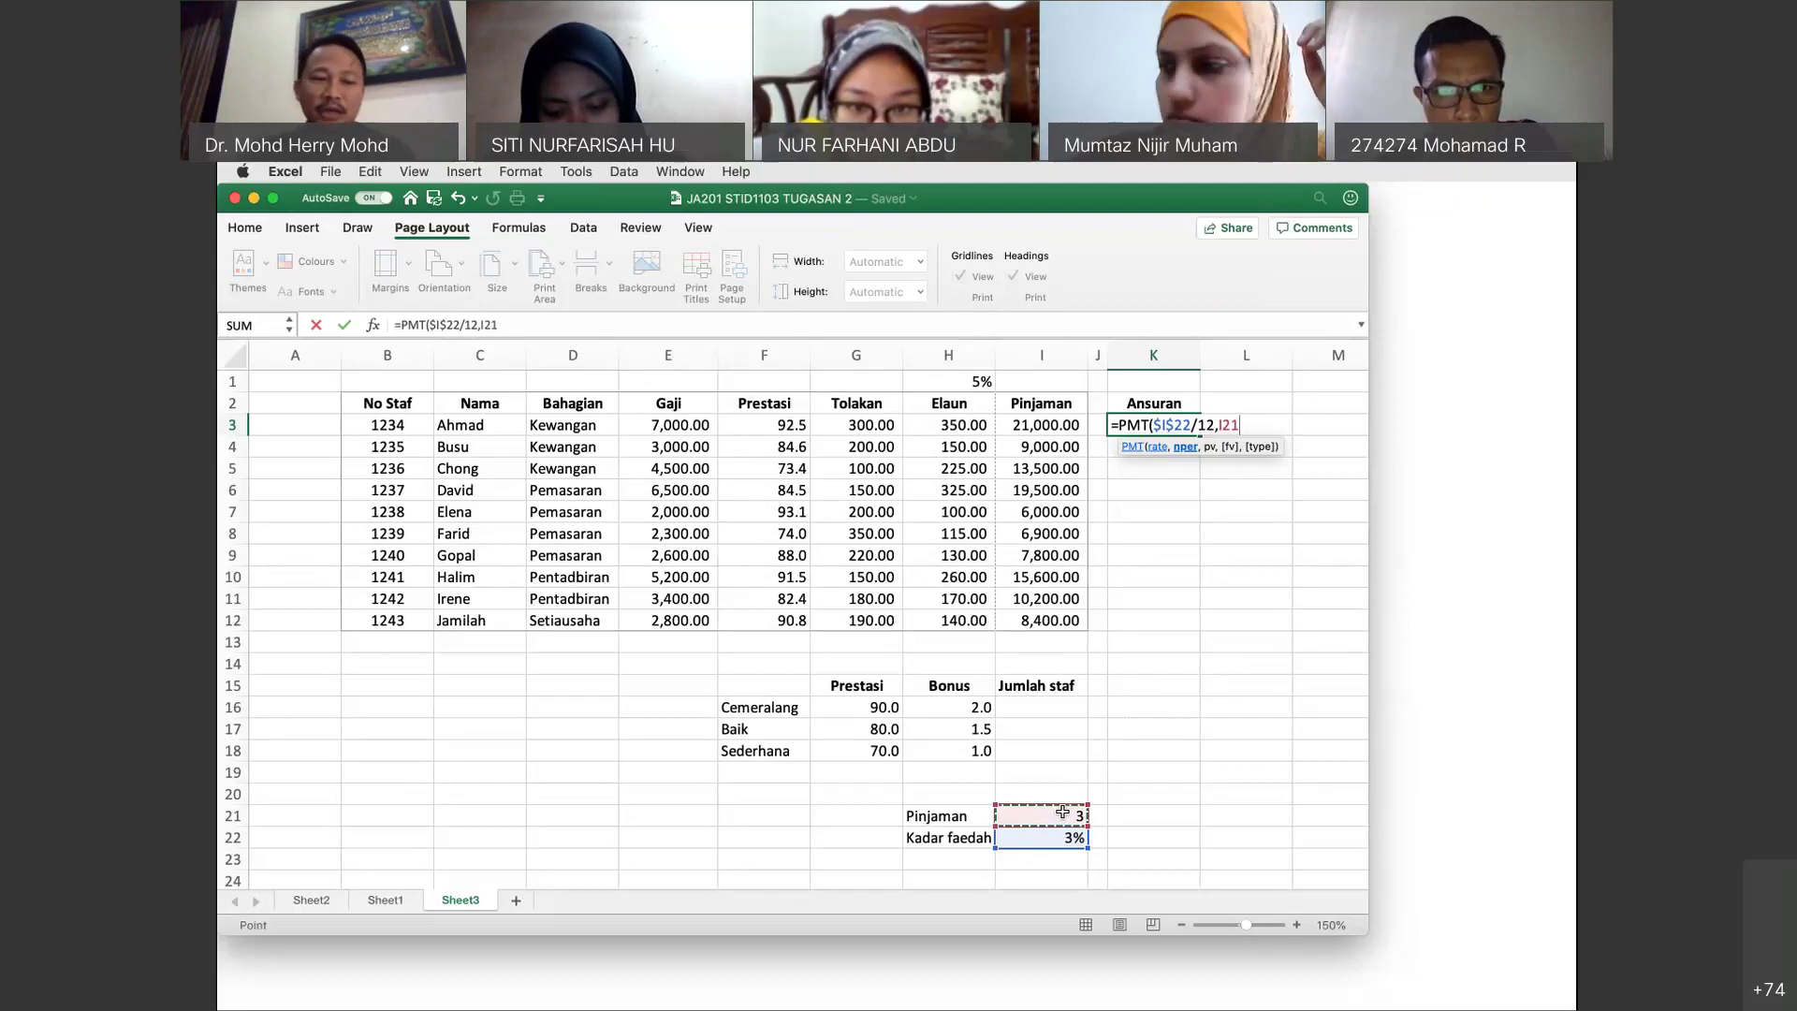
{"action": "key", "text": "F4"}
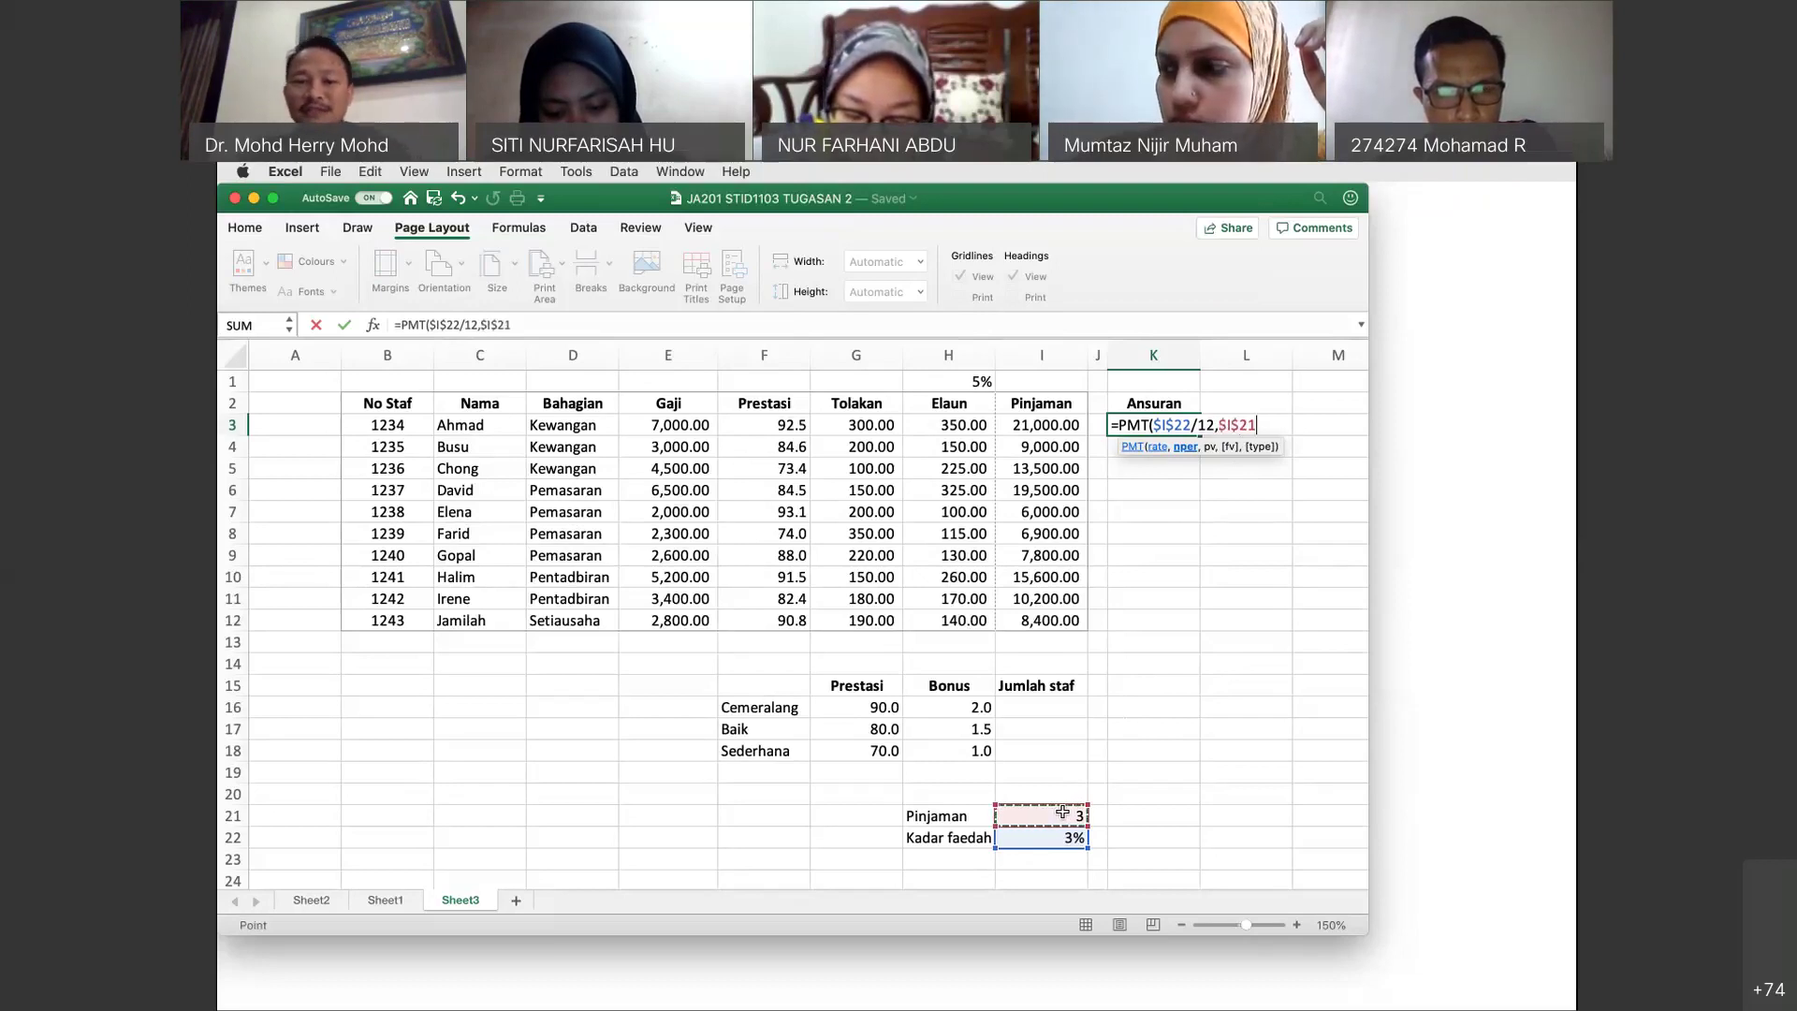
{"action": "type", "text": "*12"}
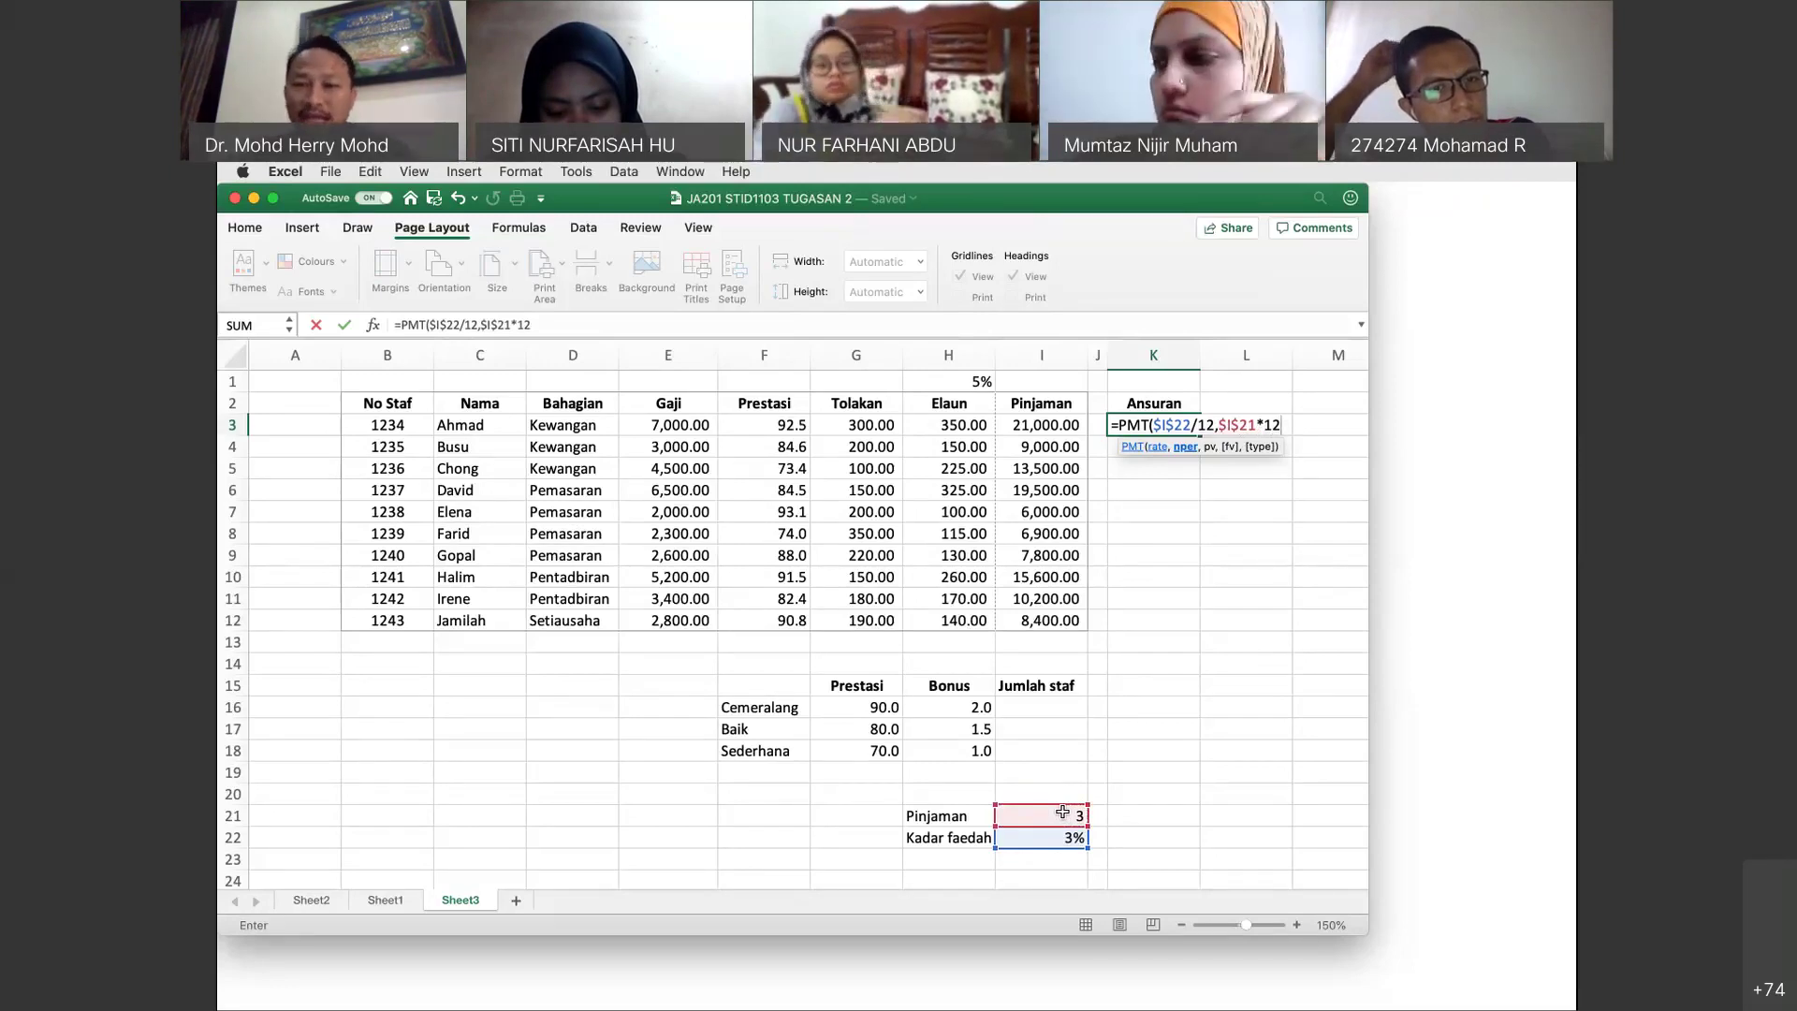
{"action": "type", "text": ",-"}
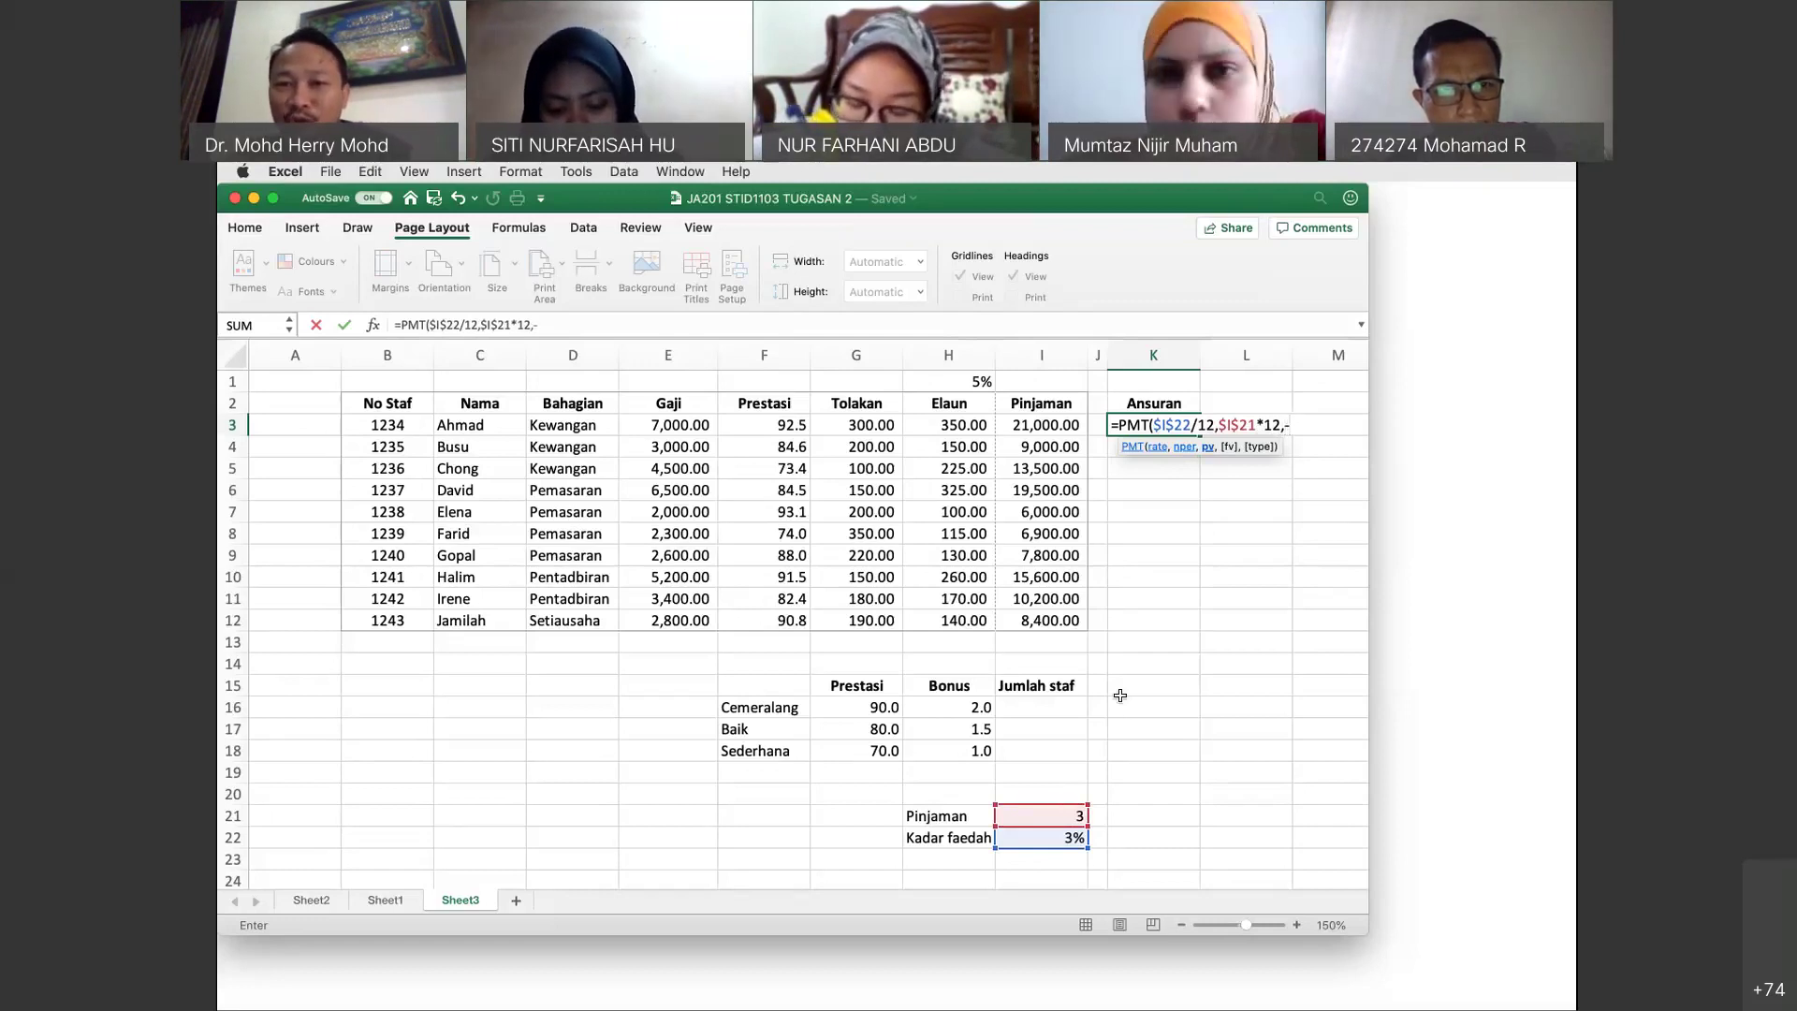
{"action": "left_click", "coordinate": [1046, 424]}
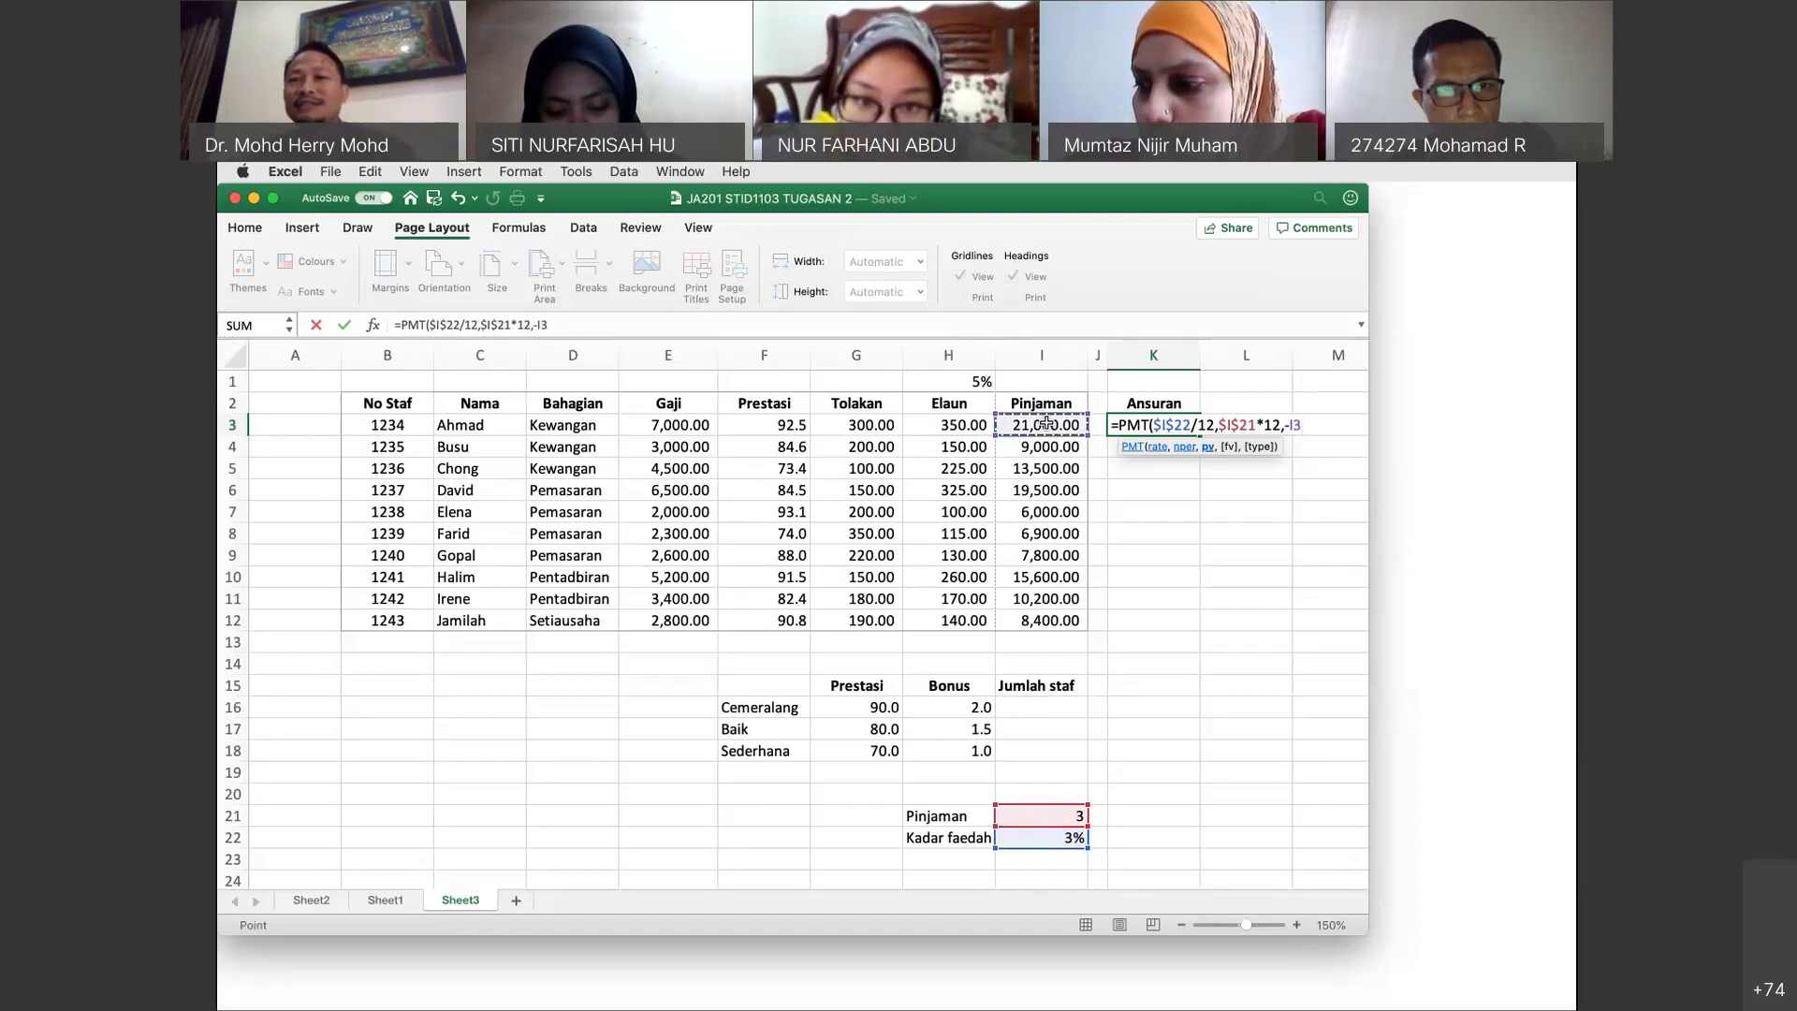
{"action": "type", "text": ")"}
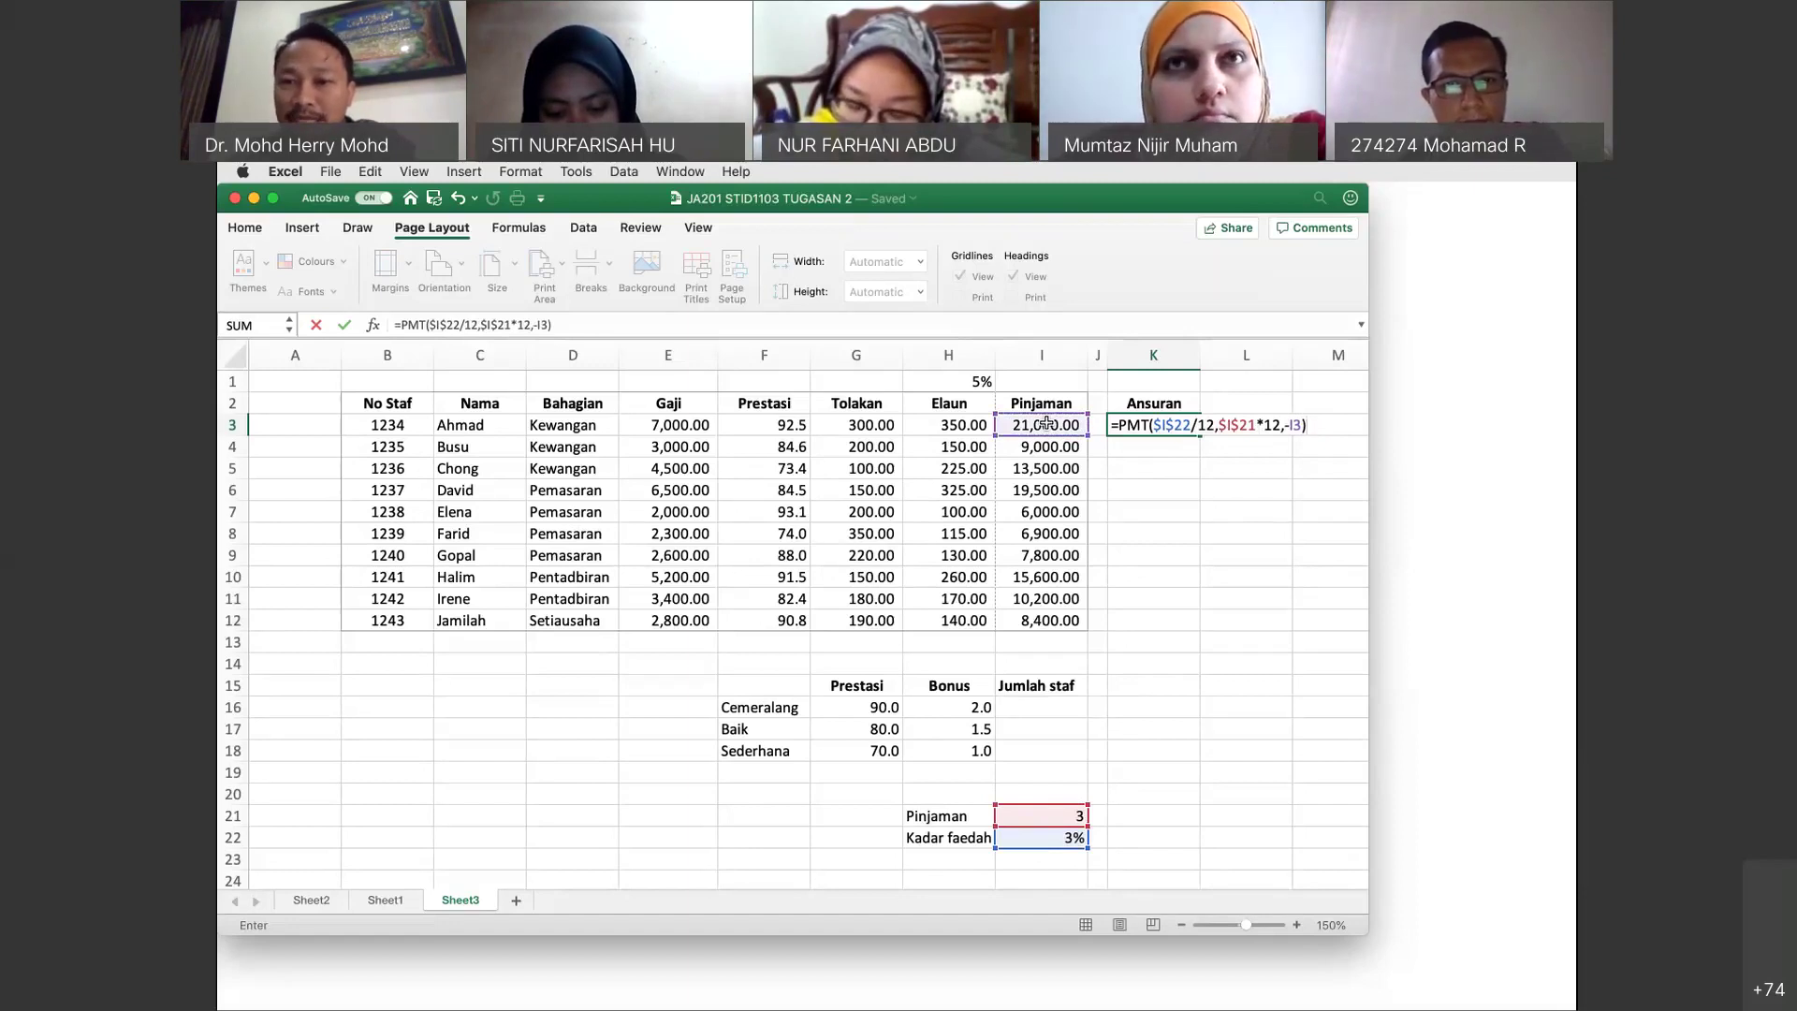
{"action": "key", "text": "Return"}
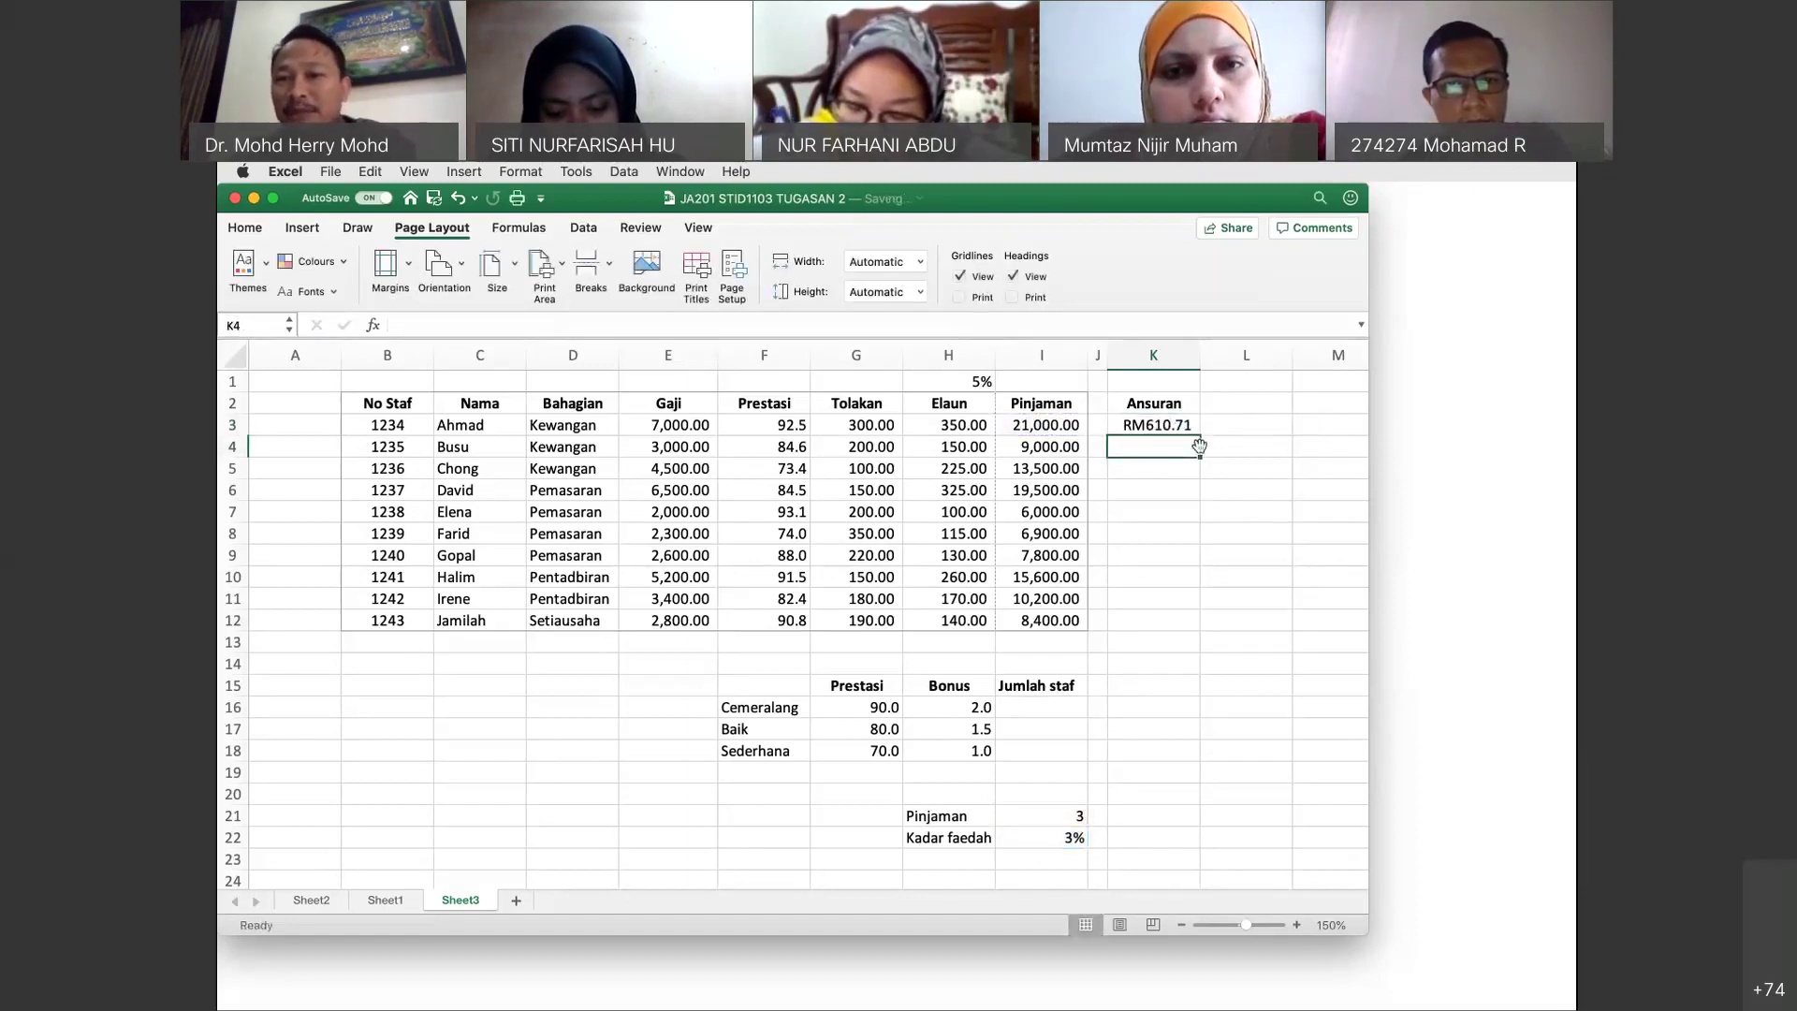
Format the instalment in K3 with the comma style instead of currency and copy its formula down to K12.
{"action": "left_click", "coordinate": [1163, 424]}
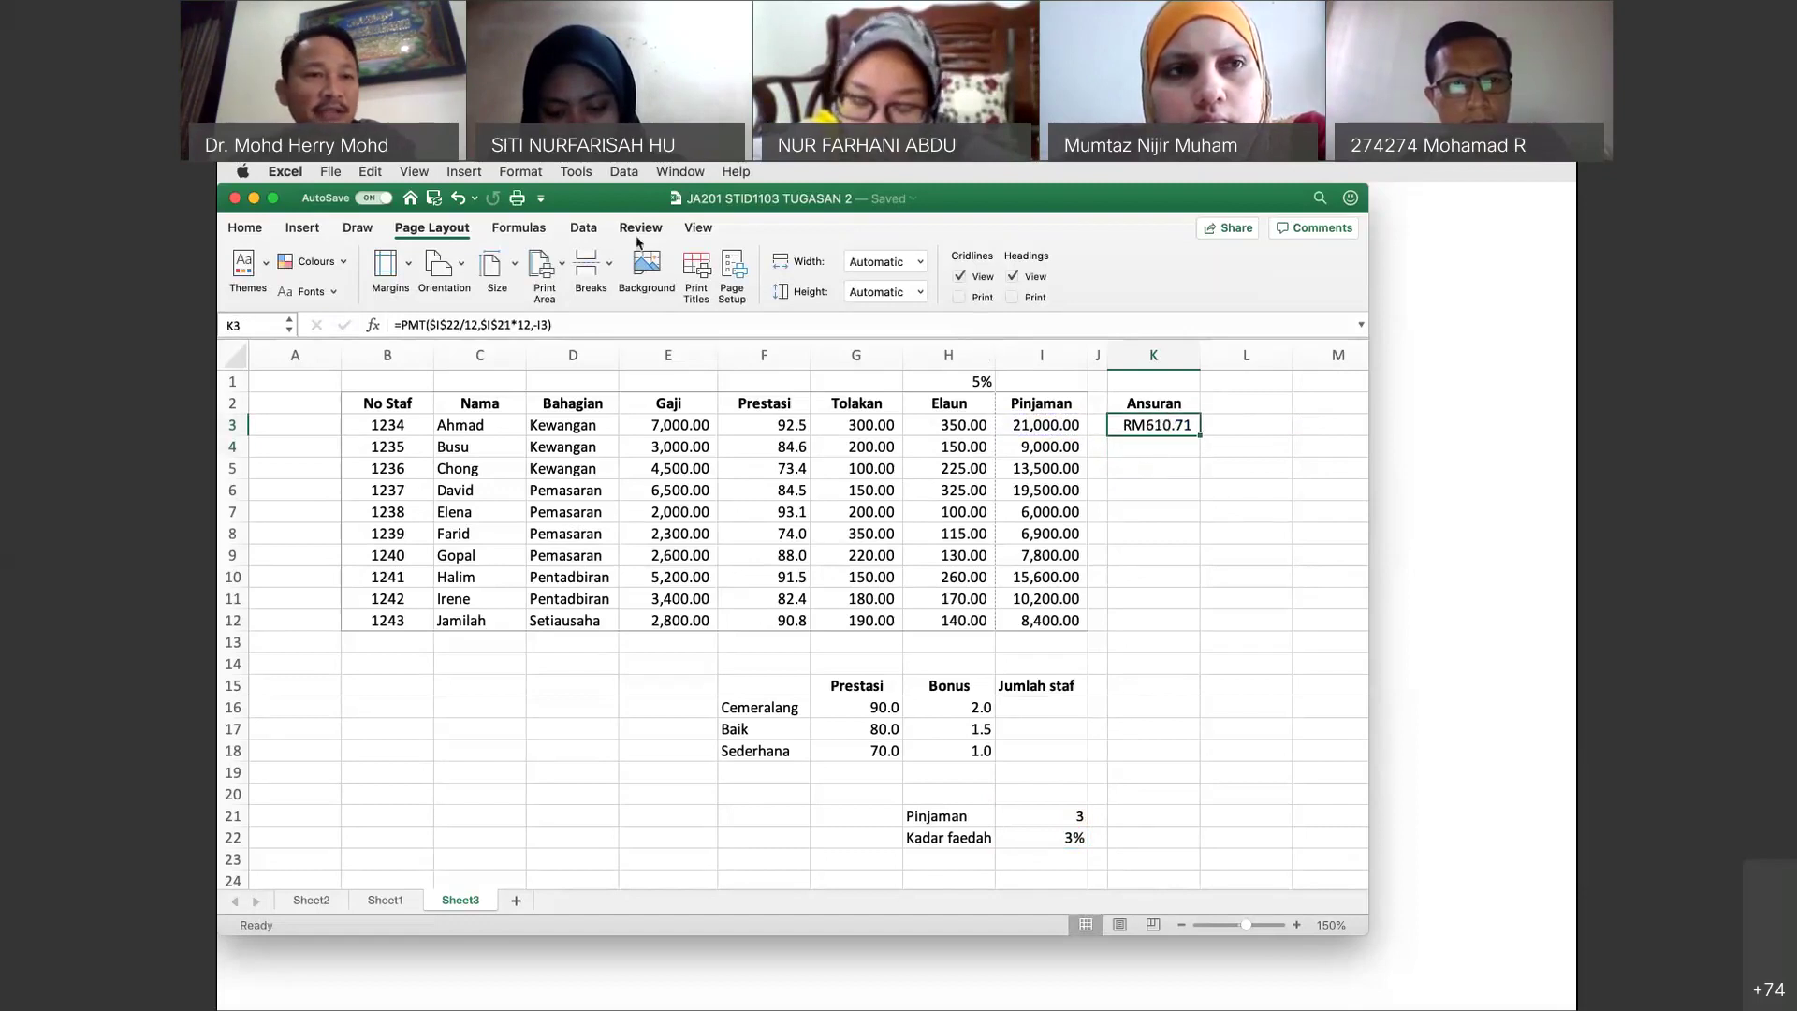
{"action": "left_click", "coordinate": [246, 229]}
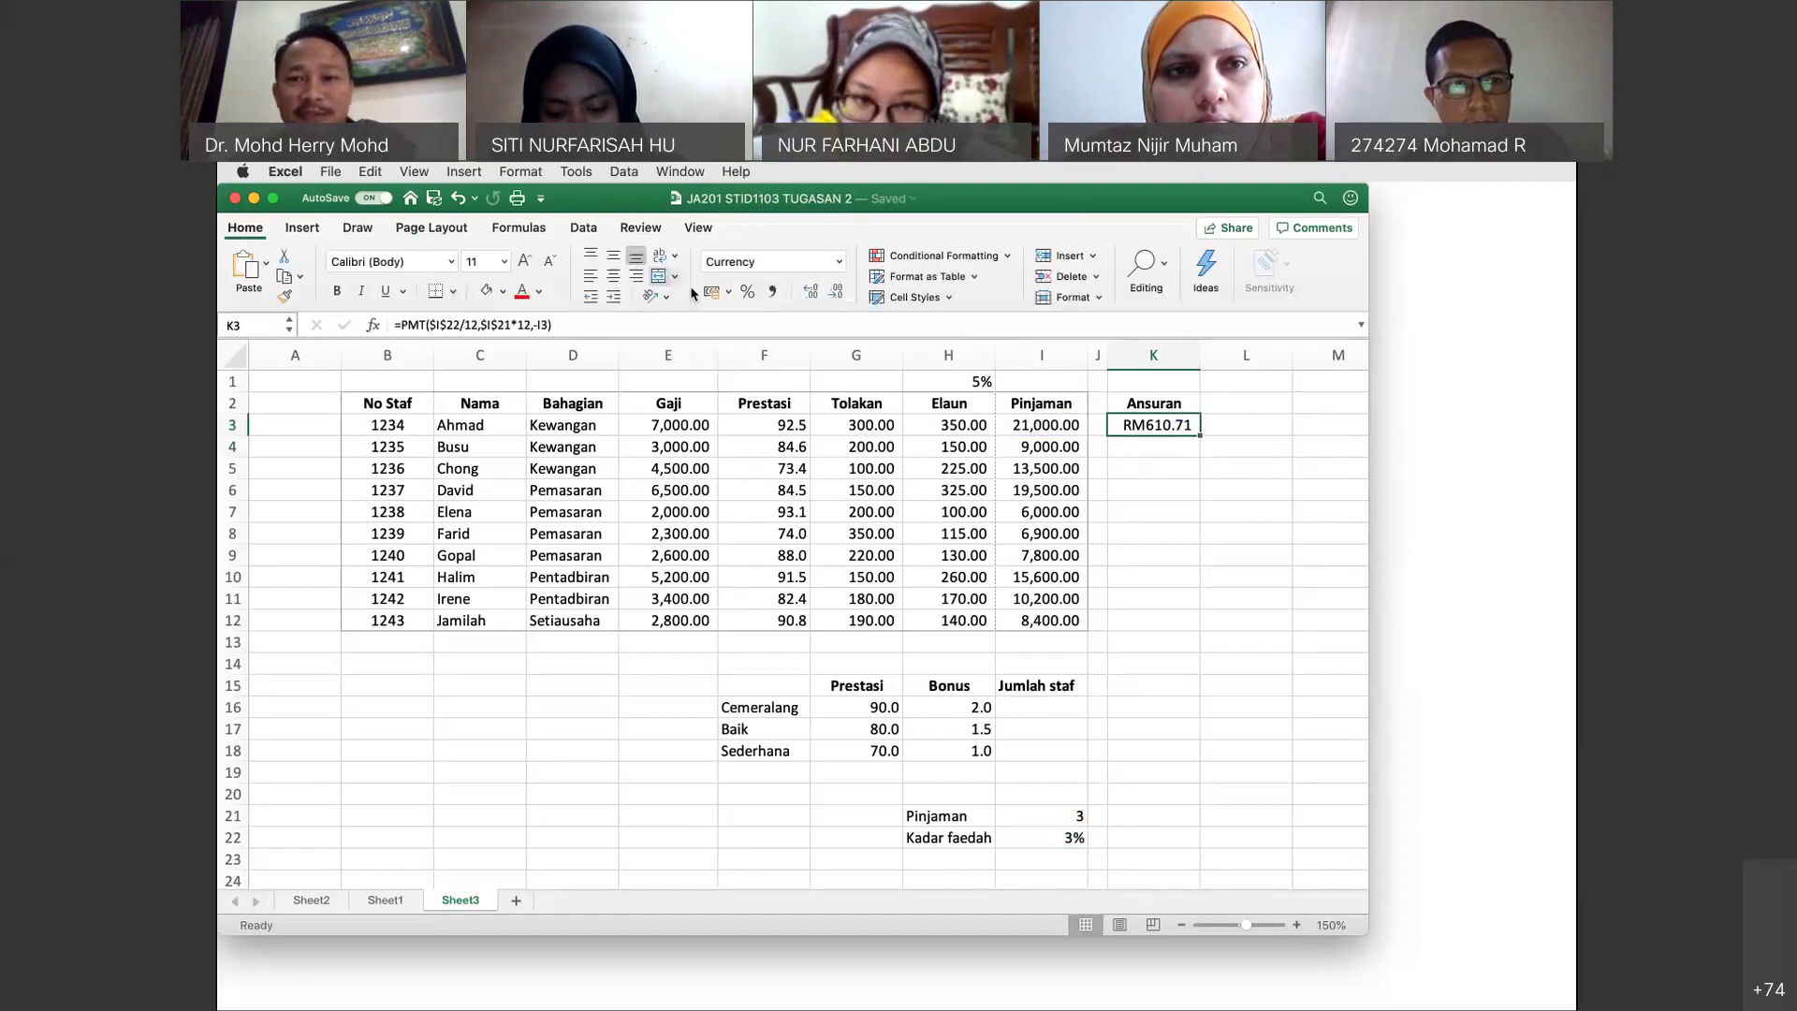
{"action": "left_click", "coordinate": [773, 290]}
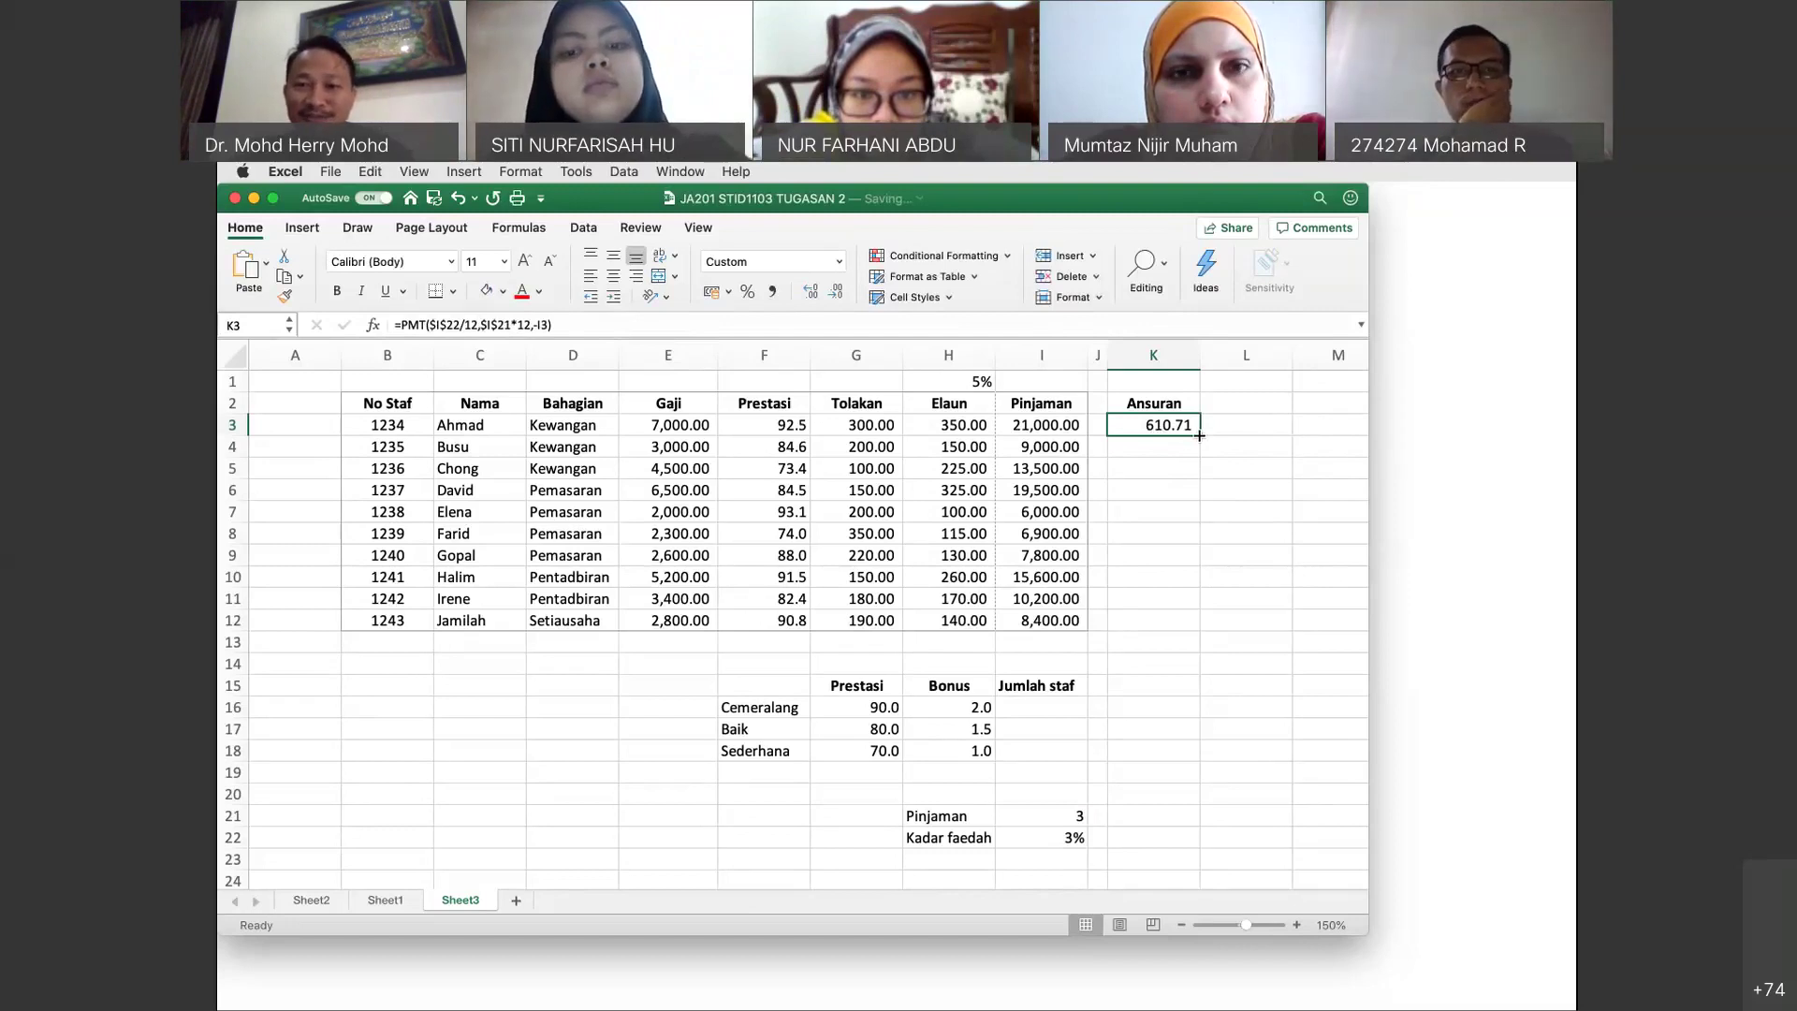
{"action": "left_click_drag", "start_coordinate": [1199, 435], "coordinate": [1205, 623]}
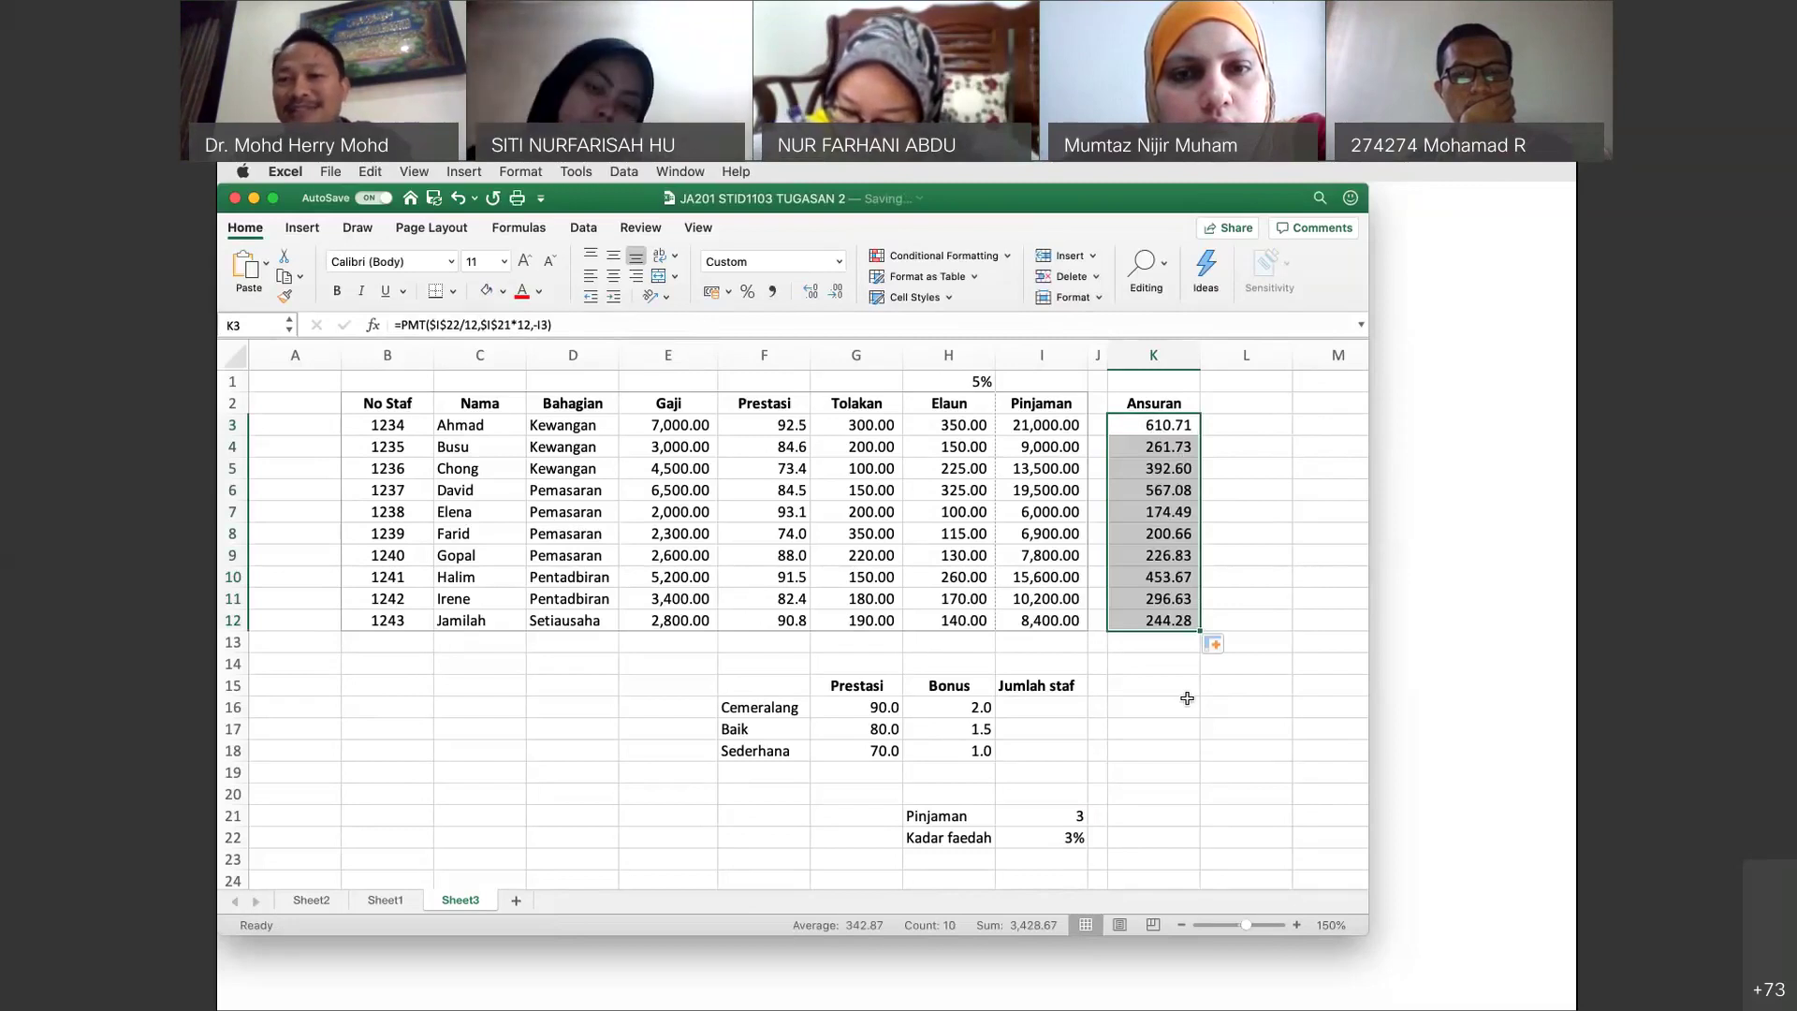
{"action": "left_click", "coordinate": [1283, 664]}
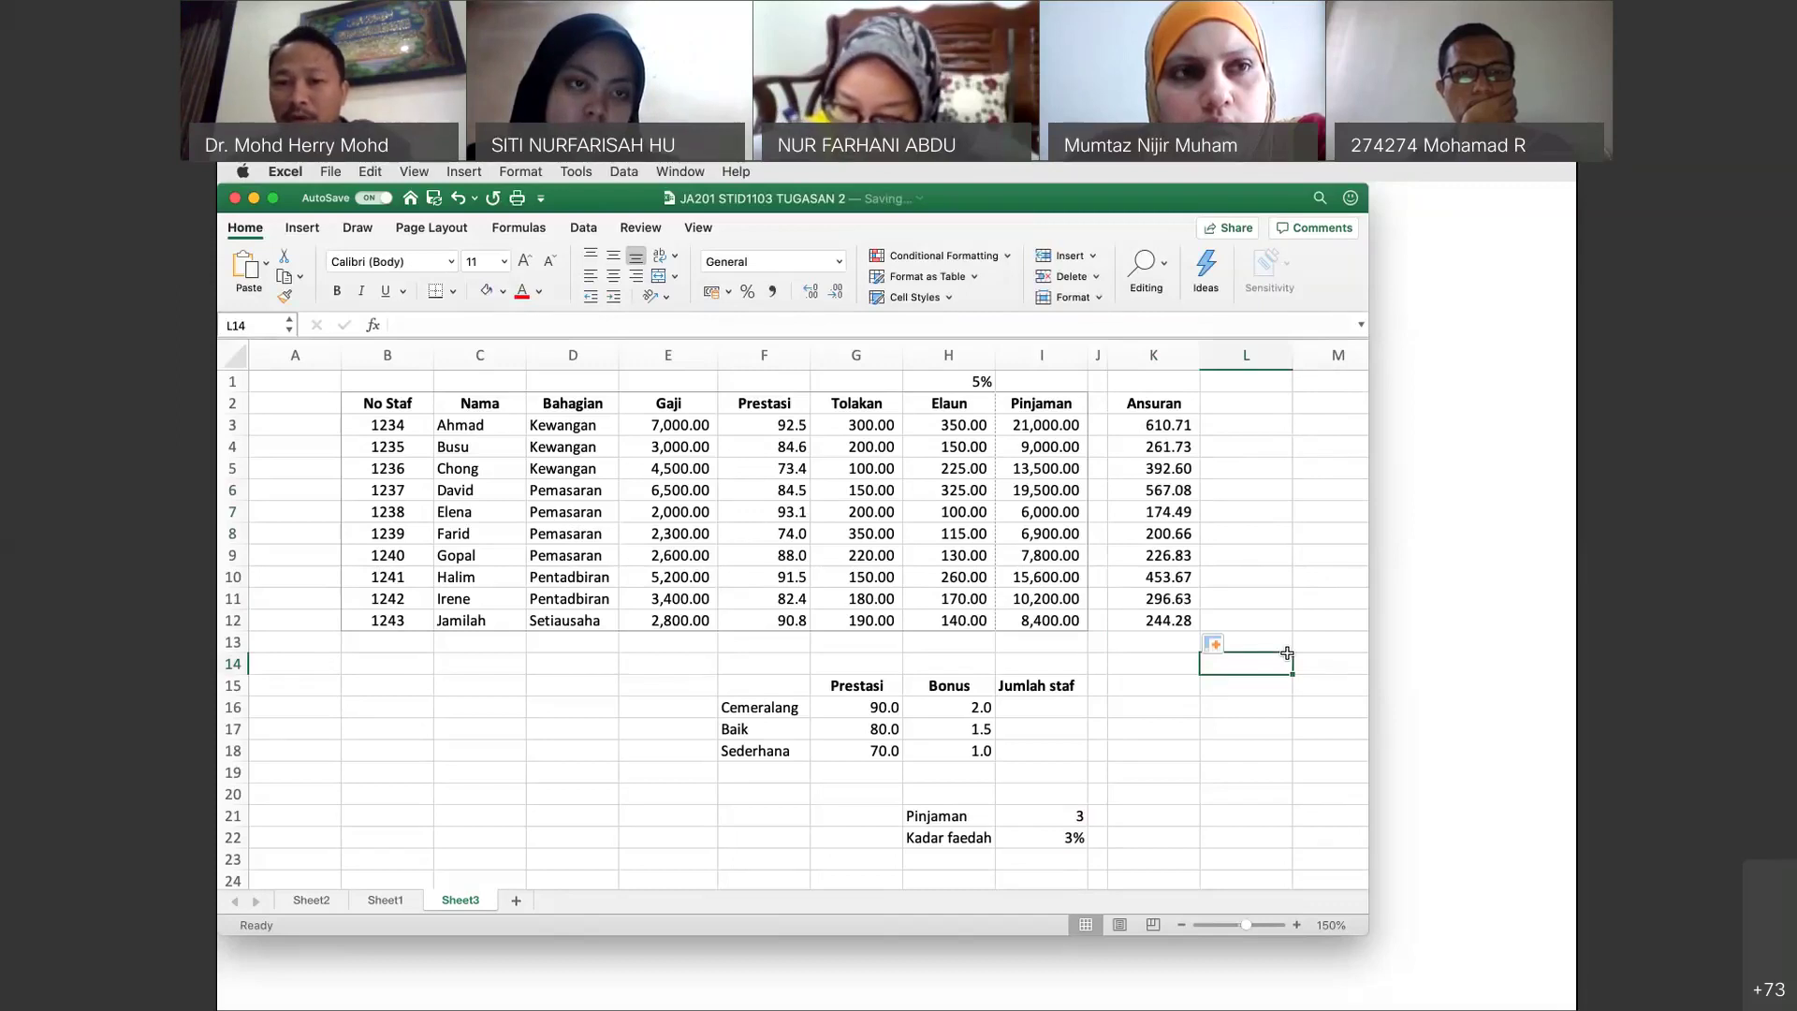
Test the instalments with an interest rate of 2.5% in I22 and a loan term of 4 in I21.
{"action": "left_click", "coordinate": [1062, 837]}
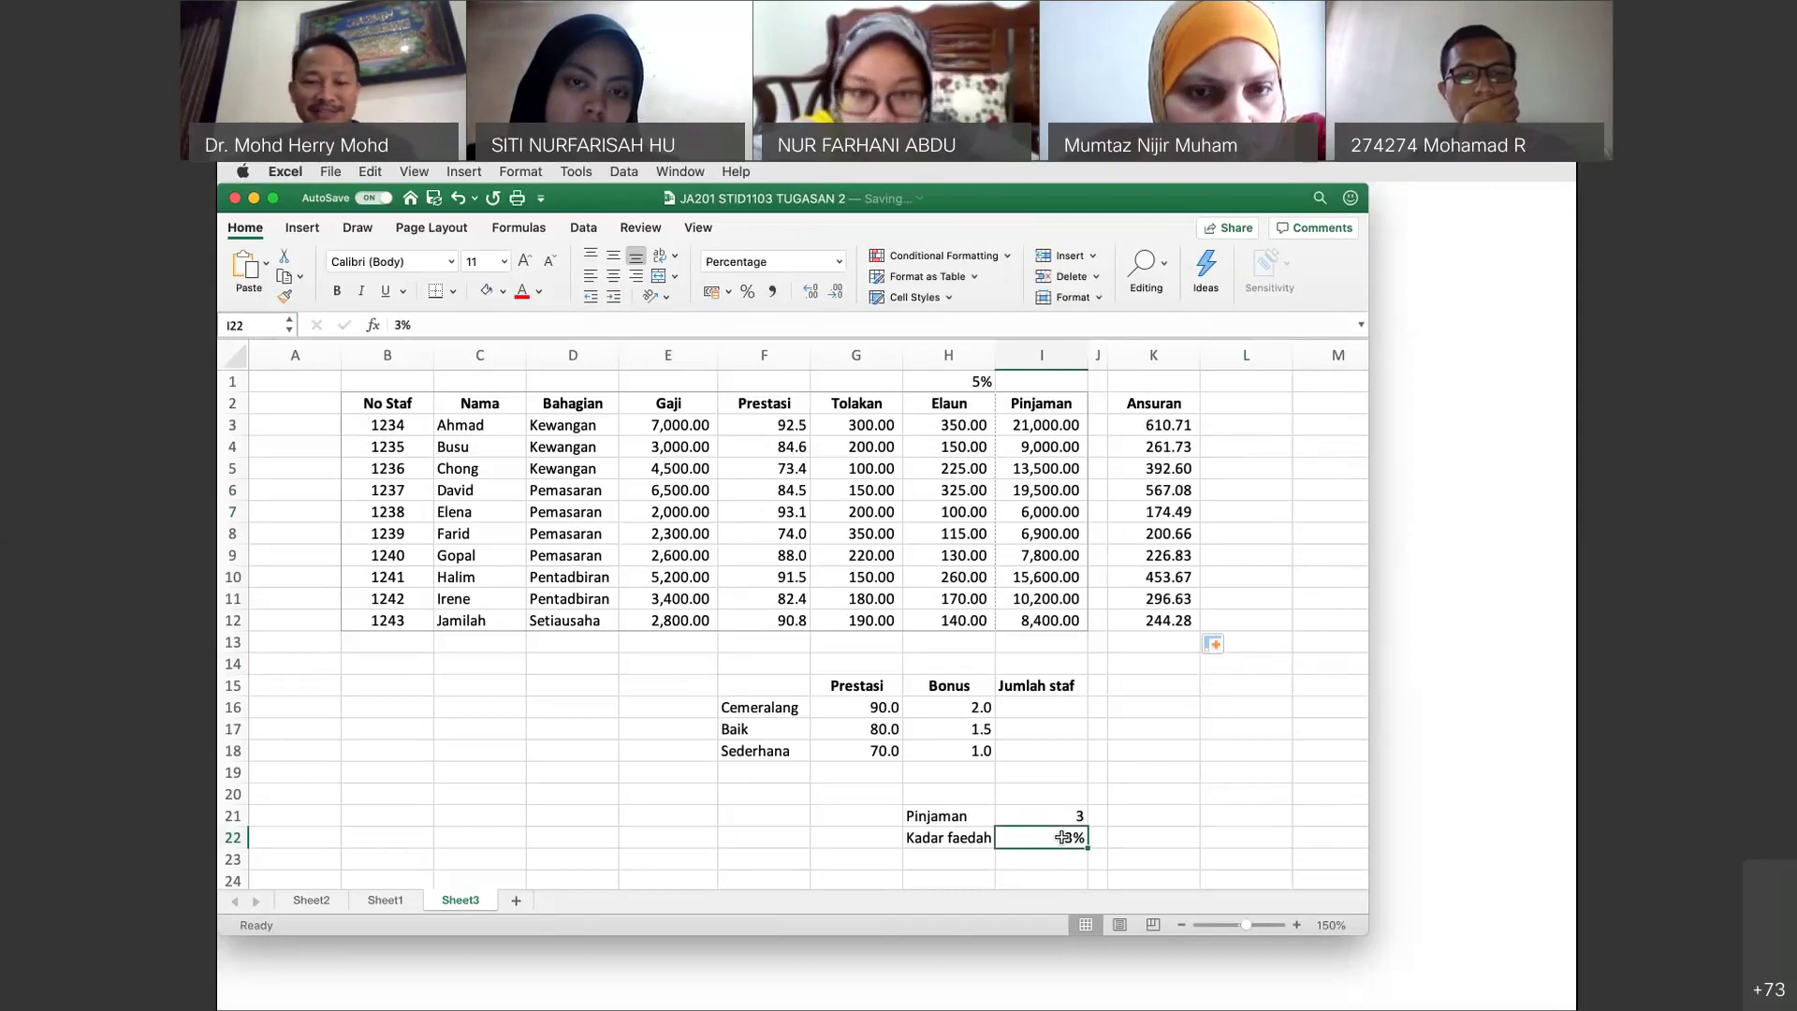
{"action": "type", "text": "2.5%"}
{"action": "key", "text": "Return"}
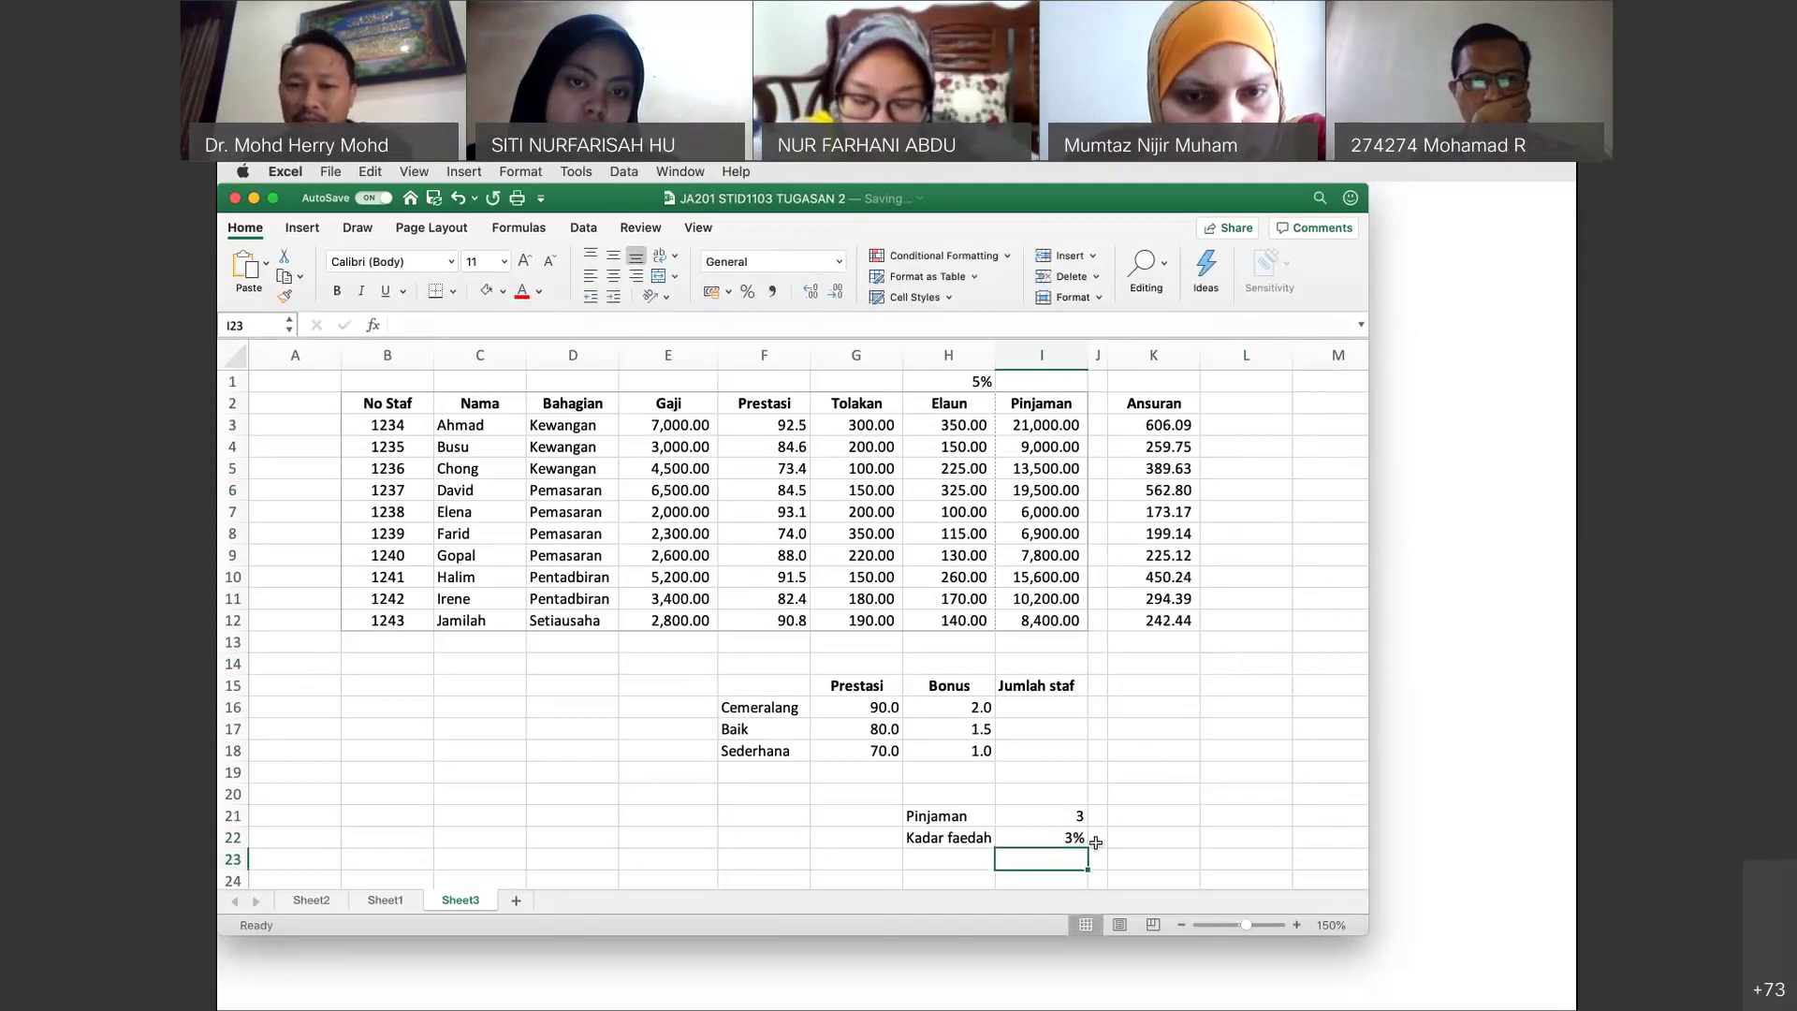
{"action": "left_click", "coordinate": [1073, 818]}
{"action": "type", "text": "4"}
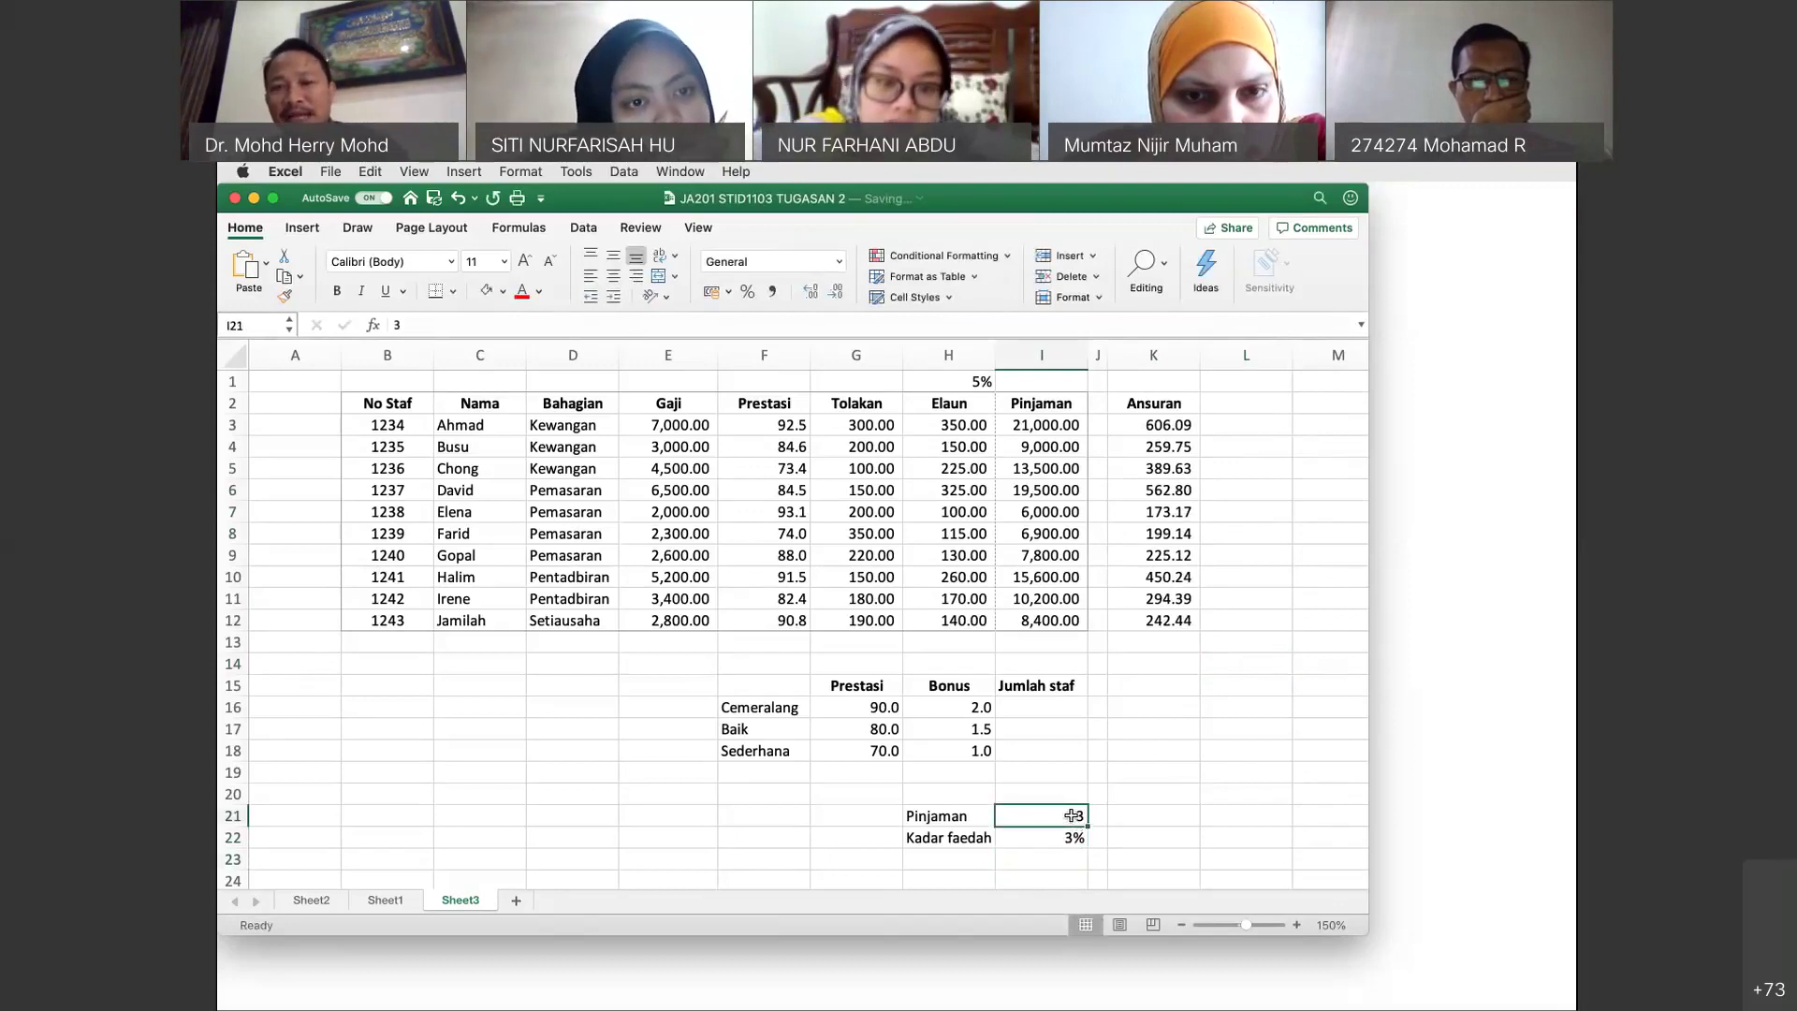
{"action": "key", "text": "Return"}
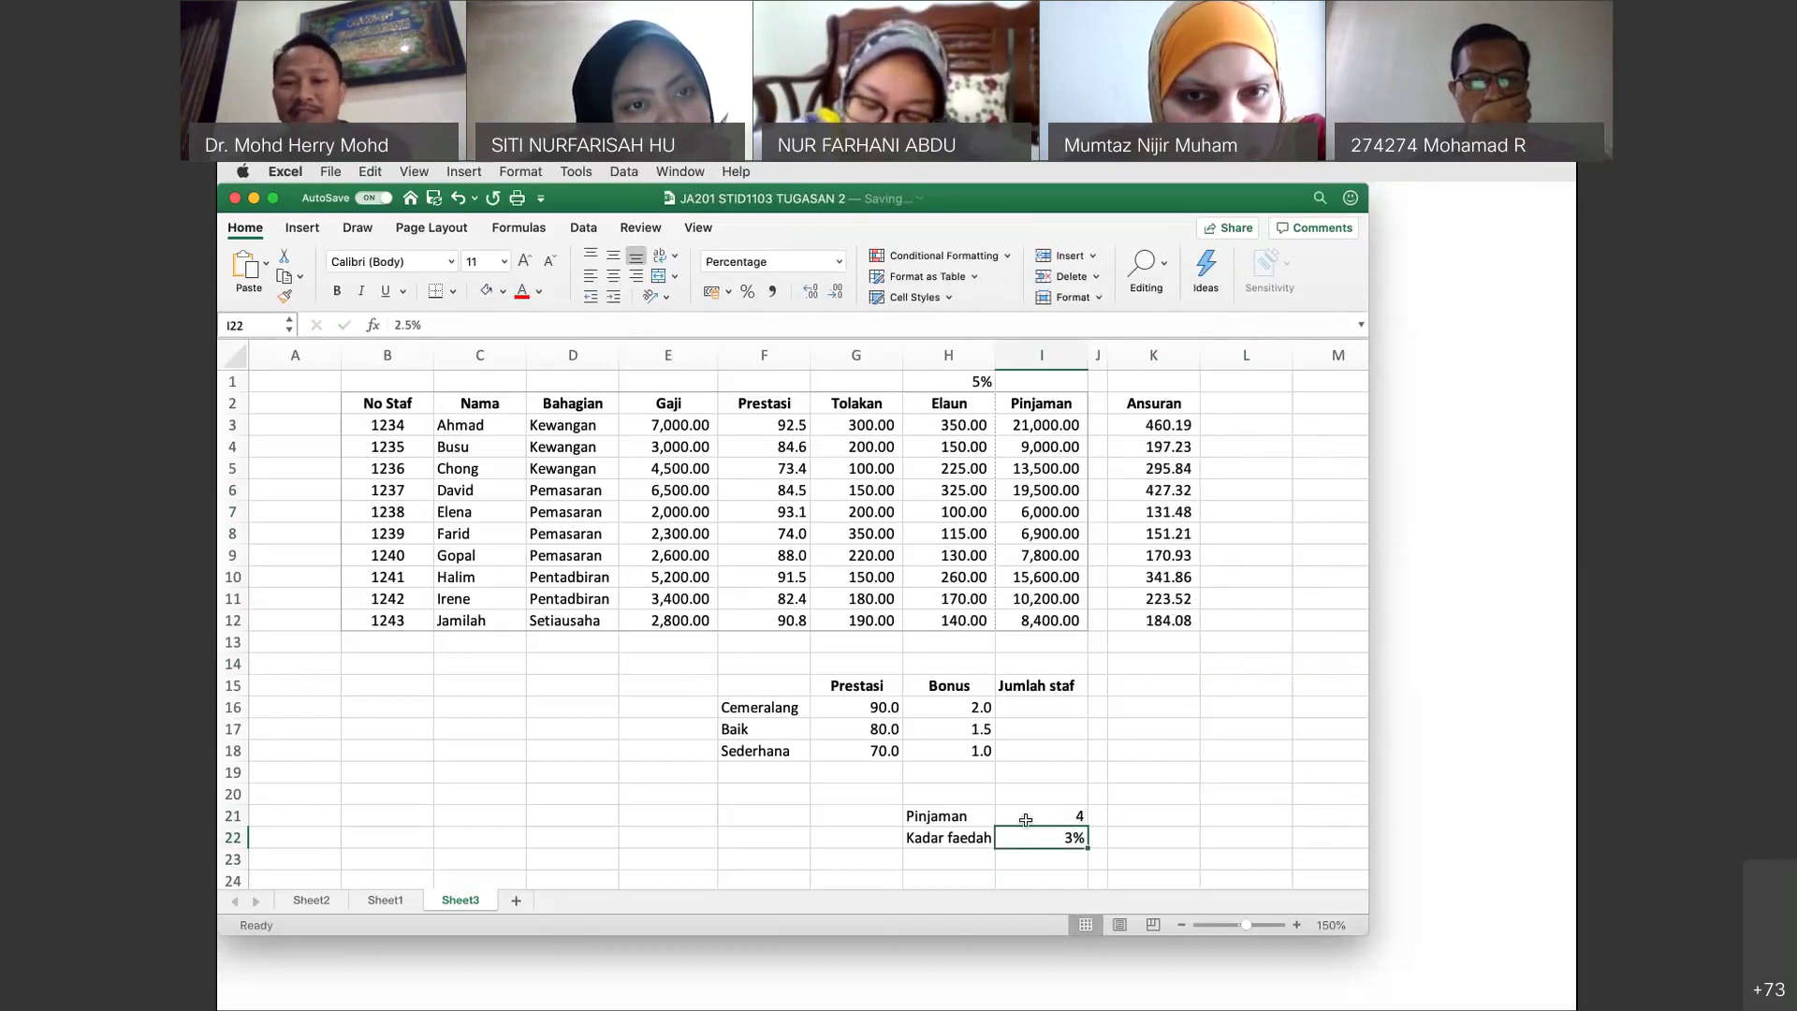
Set the loan term in I21 back to 3 and re-enter 2.5% as the interest rate in I22.
{"action": "left_click", "coordinate": [1030, 820]}
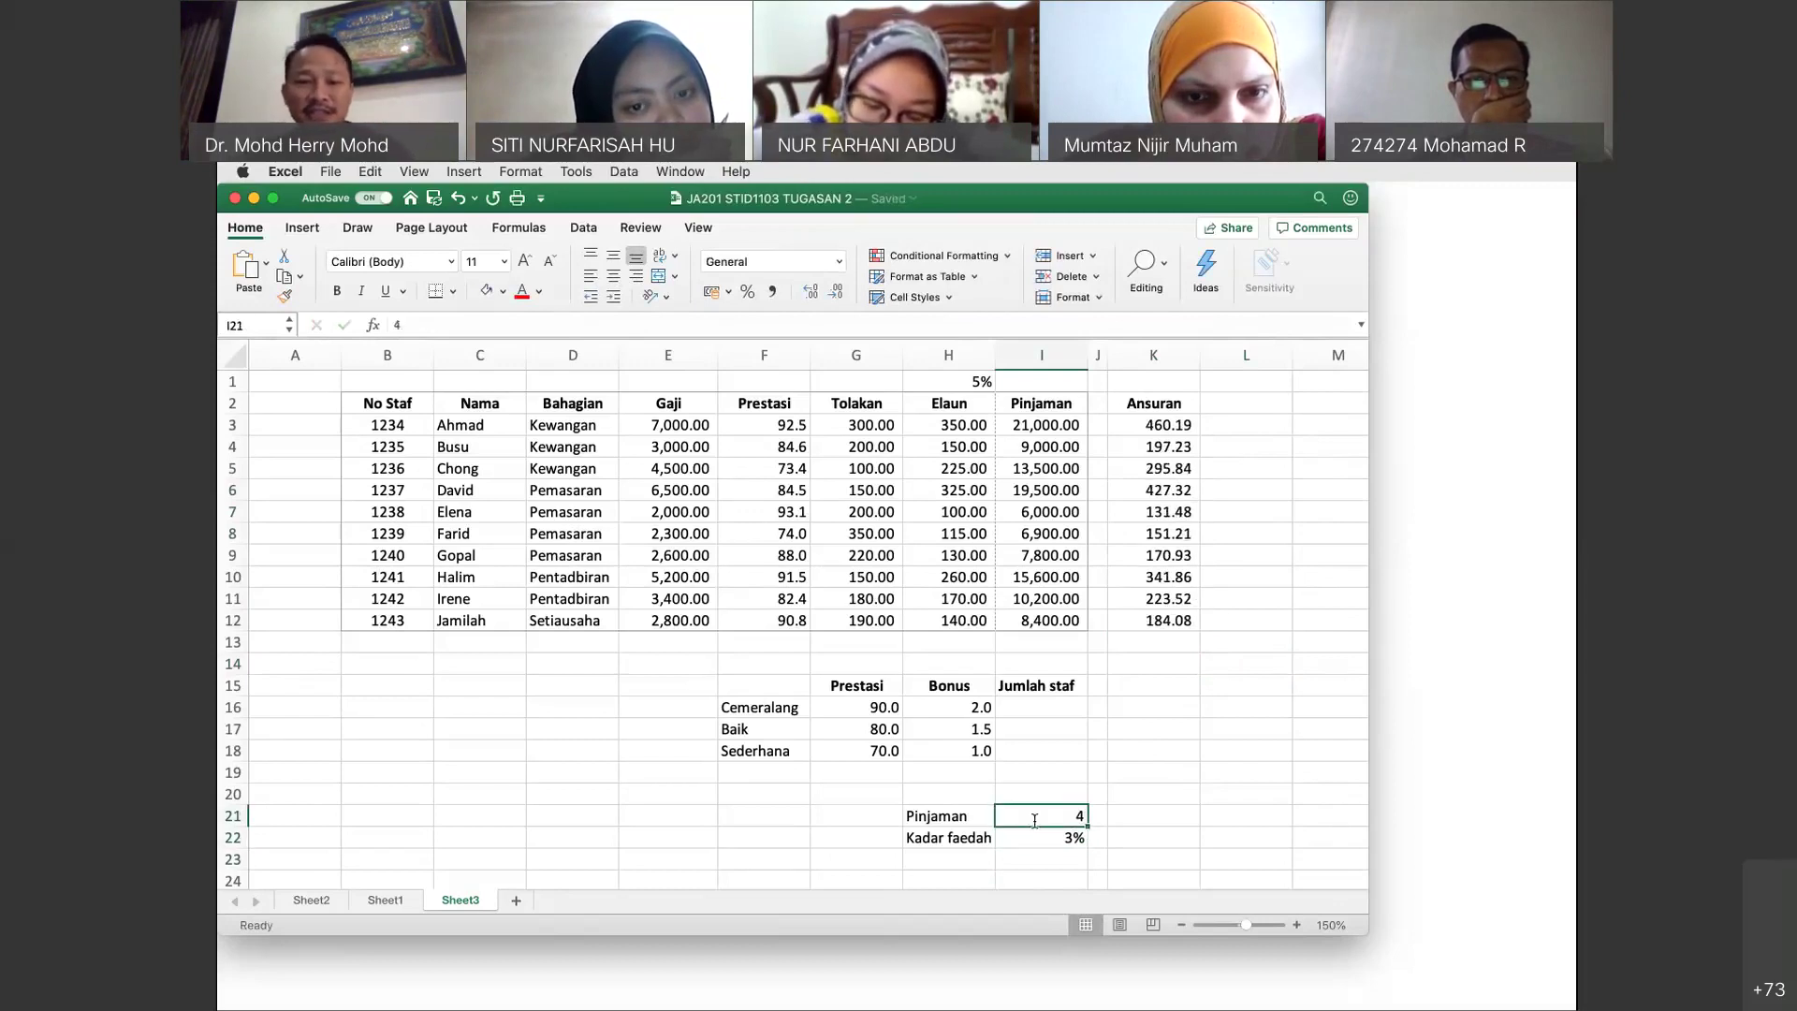
{"action": "type", "text": "3"}
{"action": "key", "text": "Return"}
{"action": "type", "text": "2"}
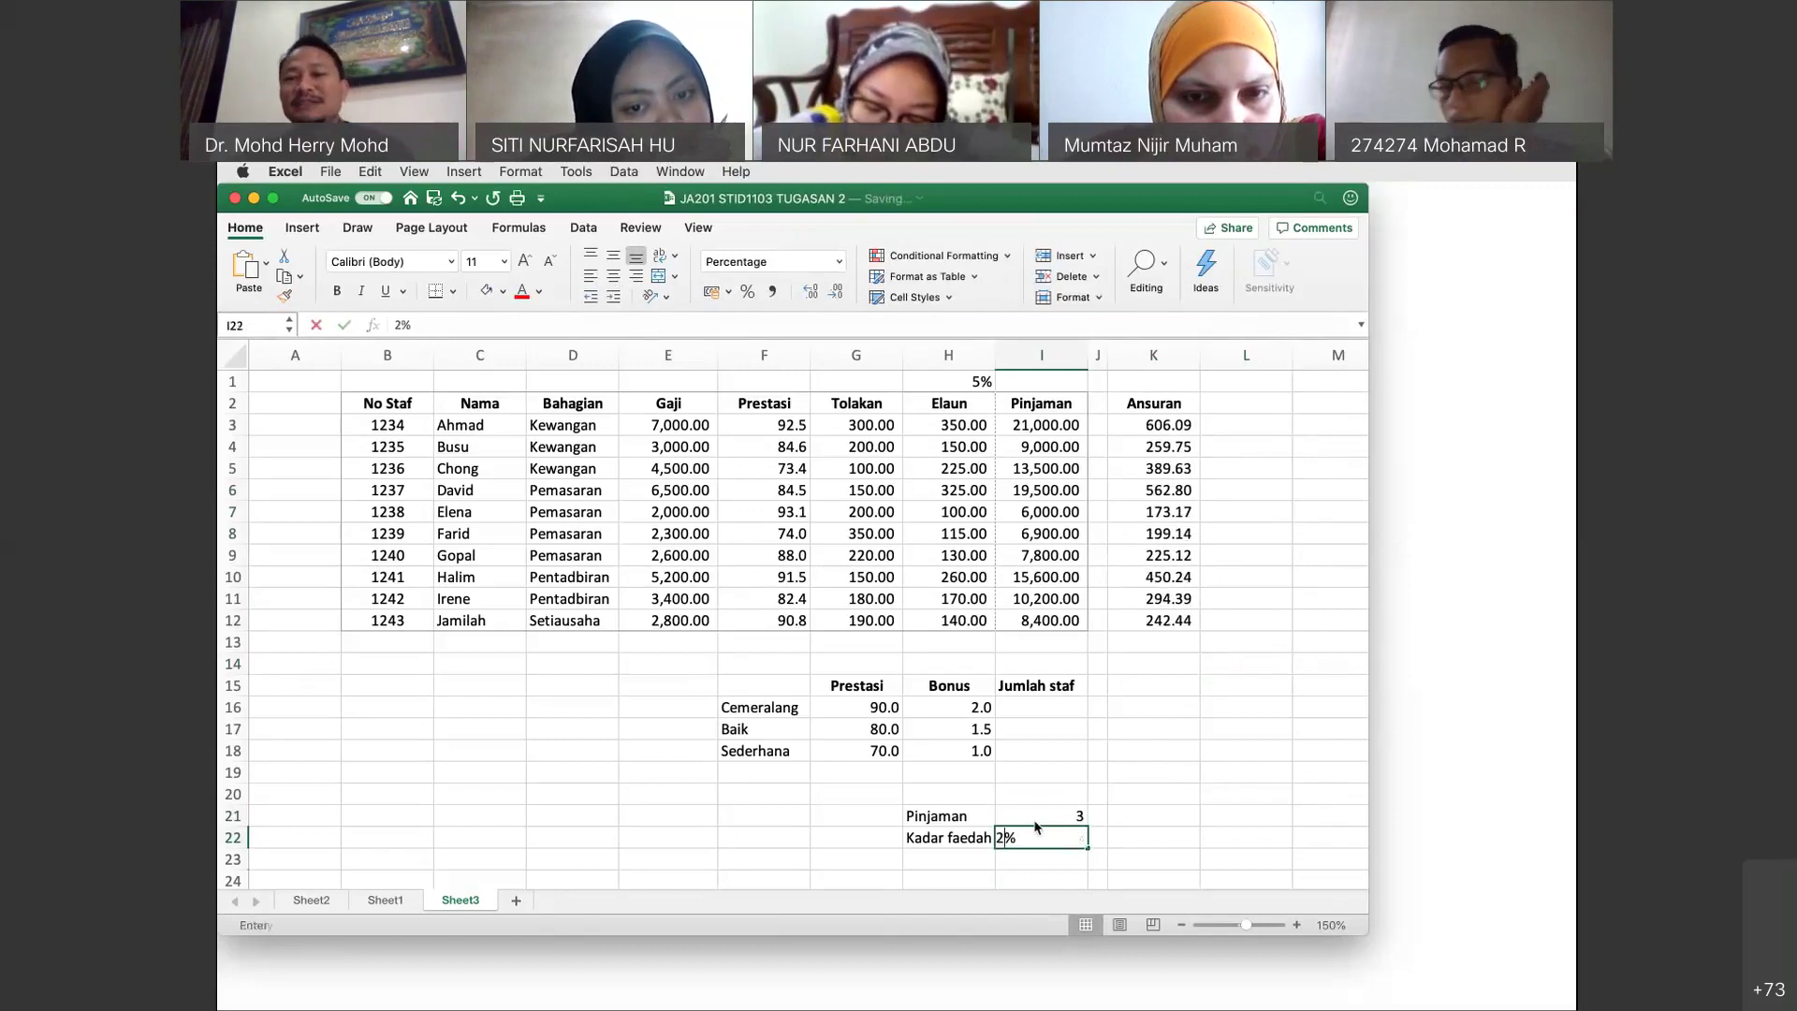
{"action": "type", "text": ".5"}
{"action": "key", "text": "Return"}
Display the Kadar faedah percentage in I22 with one decimal place.
{"action": "left_click", "coordinate": [1076, 835]}
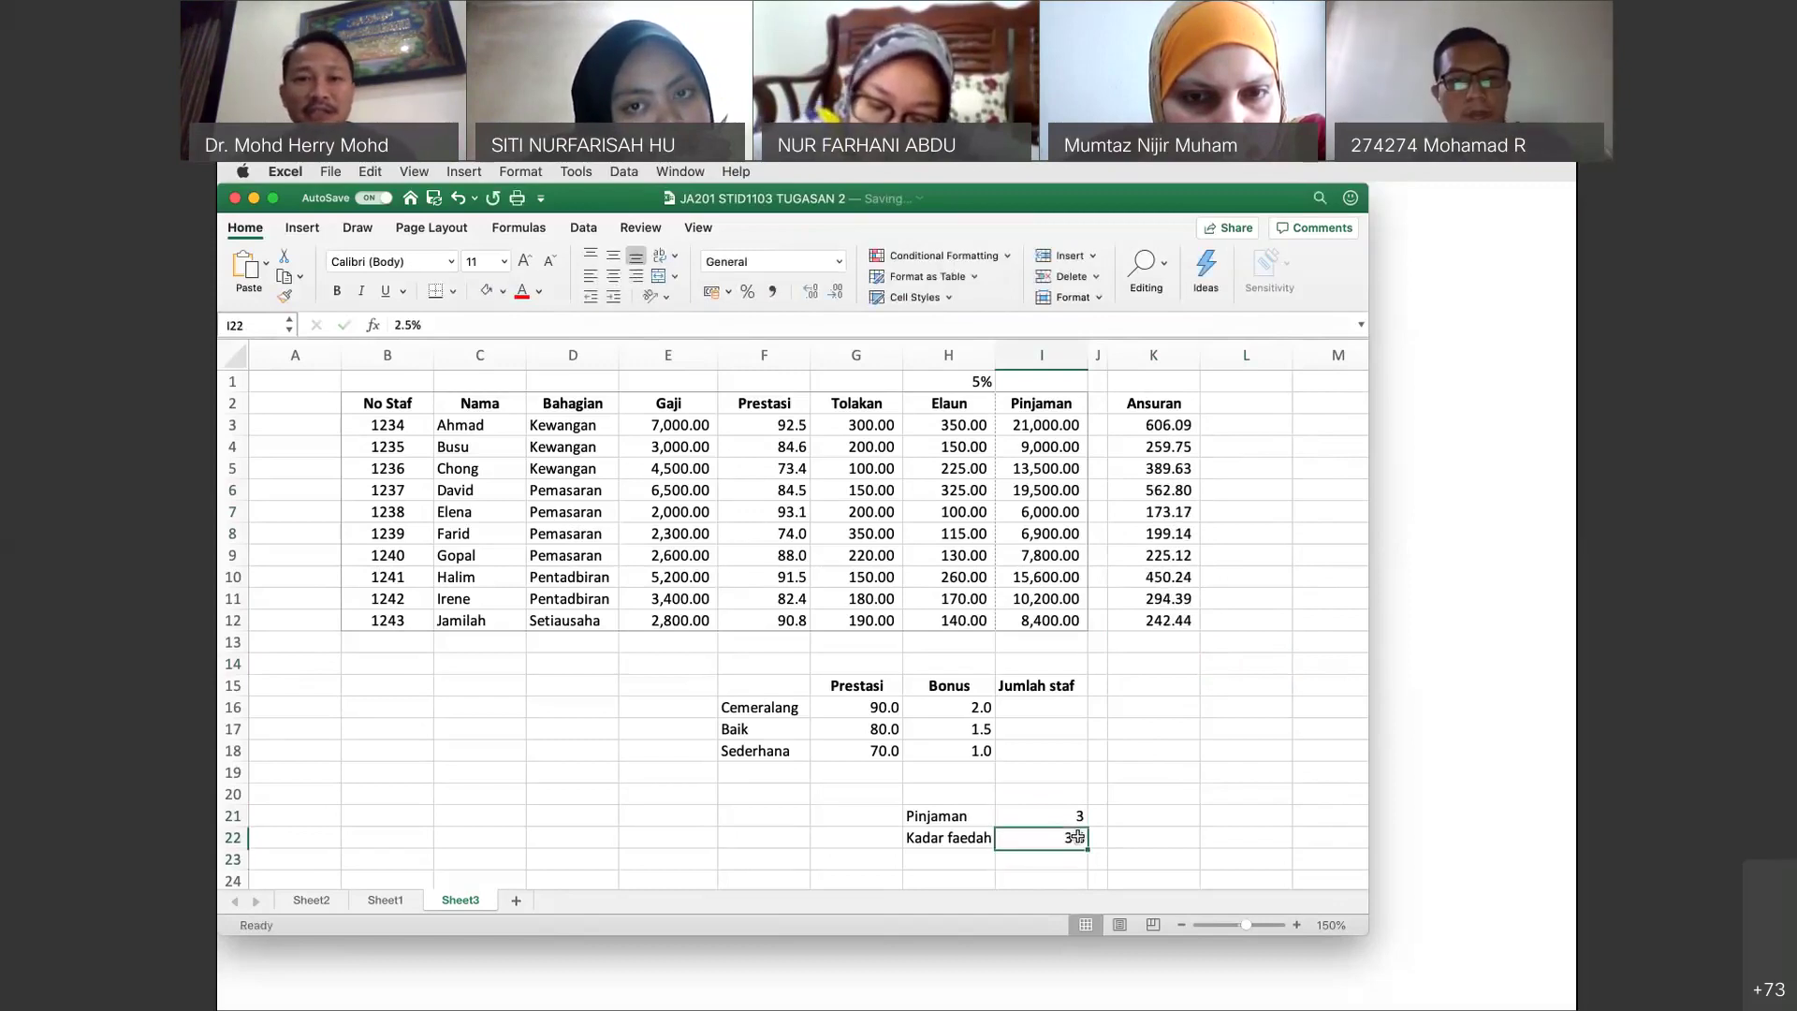
{"action": "left_click", "coordinate": [811, 293]}
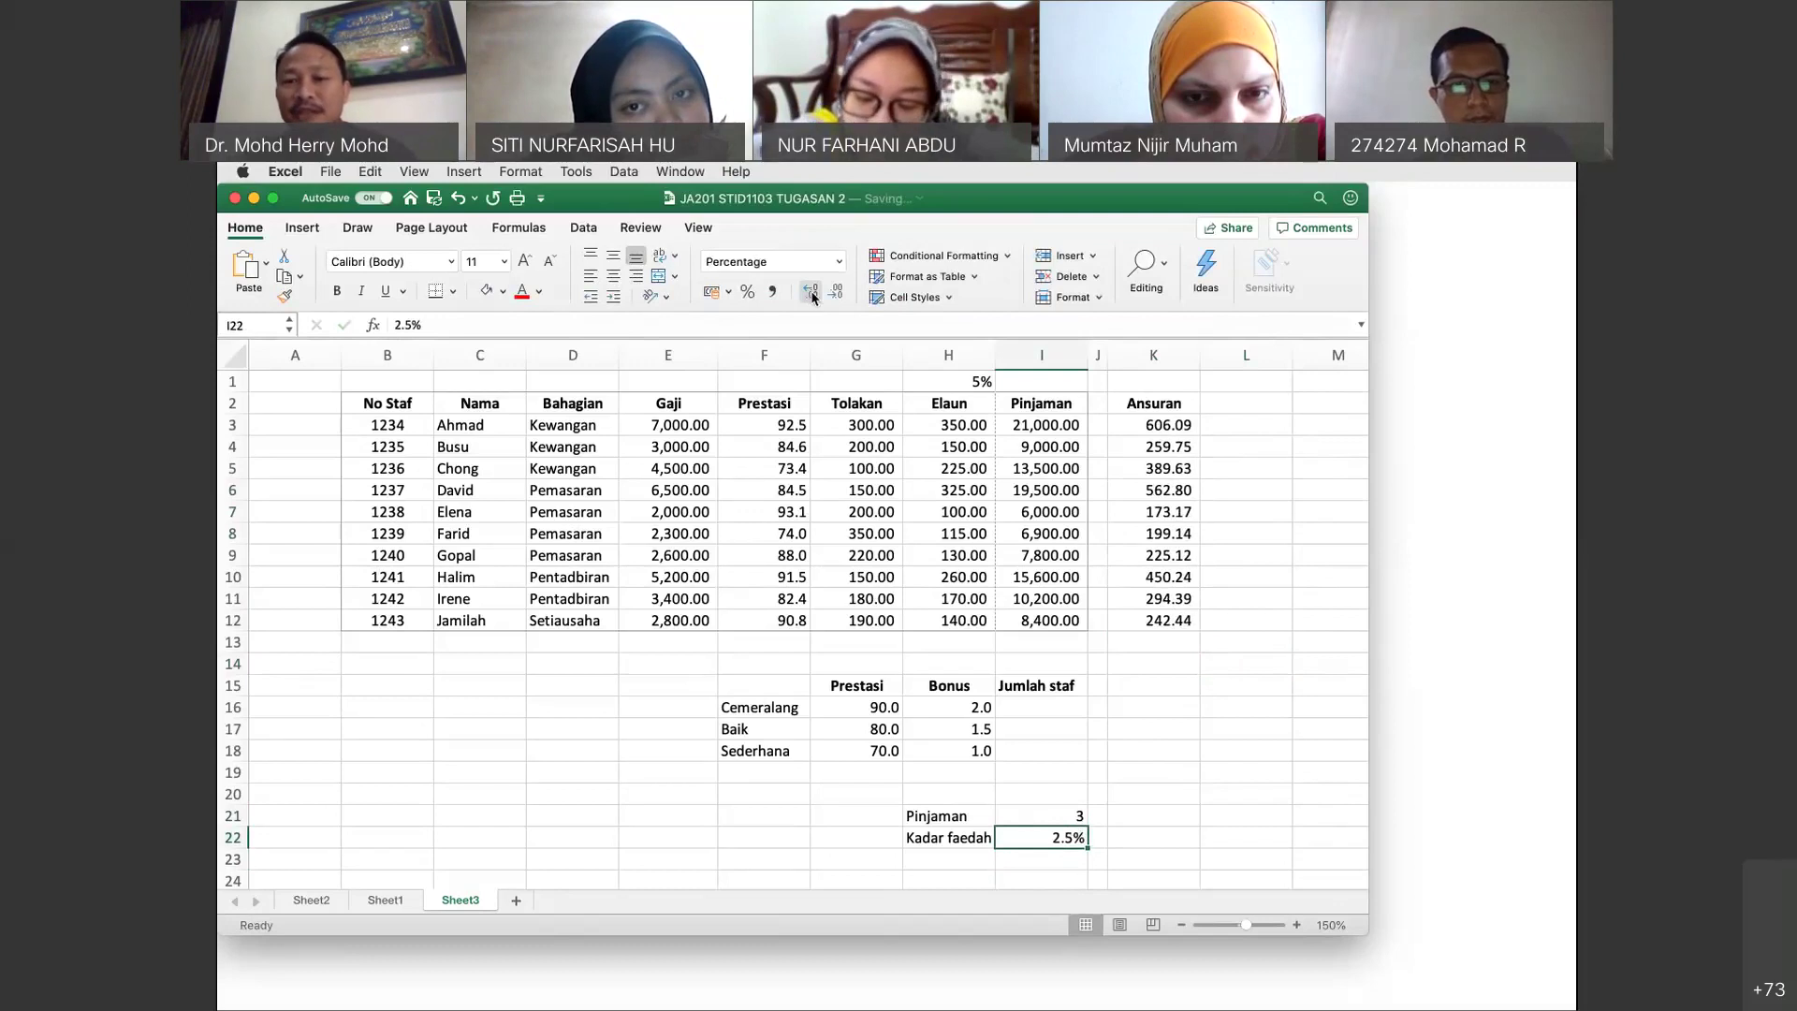
{"action": "left_click", "coordinate": [1083, 818]}
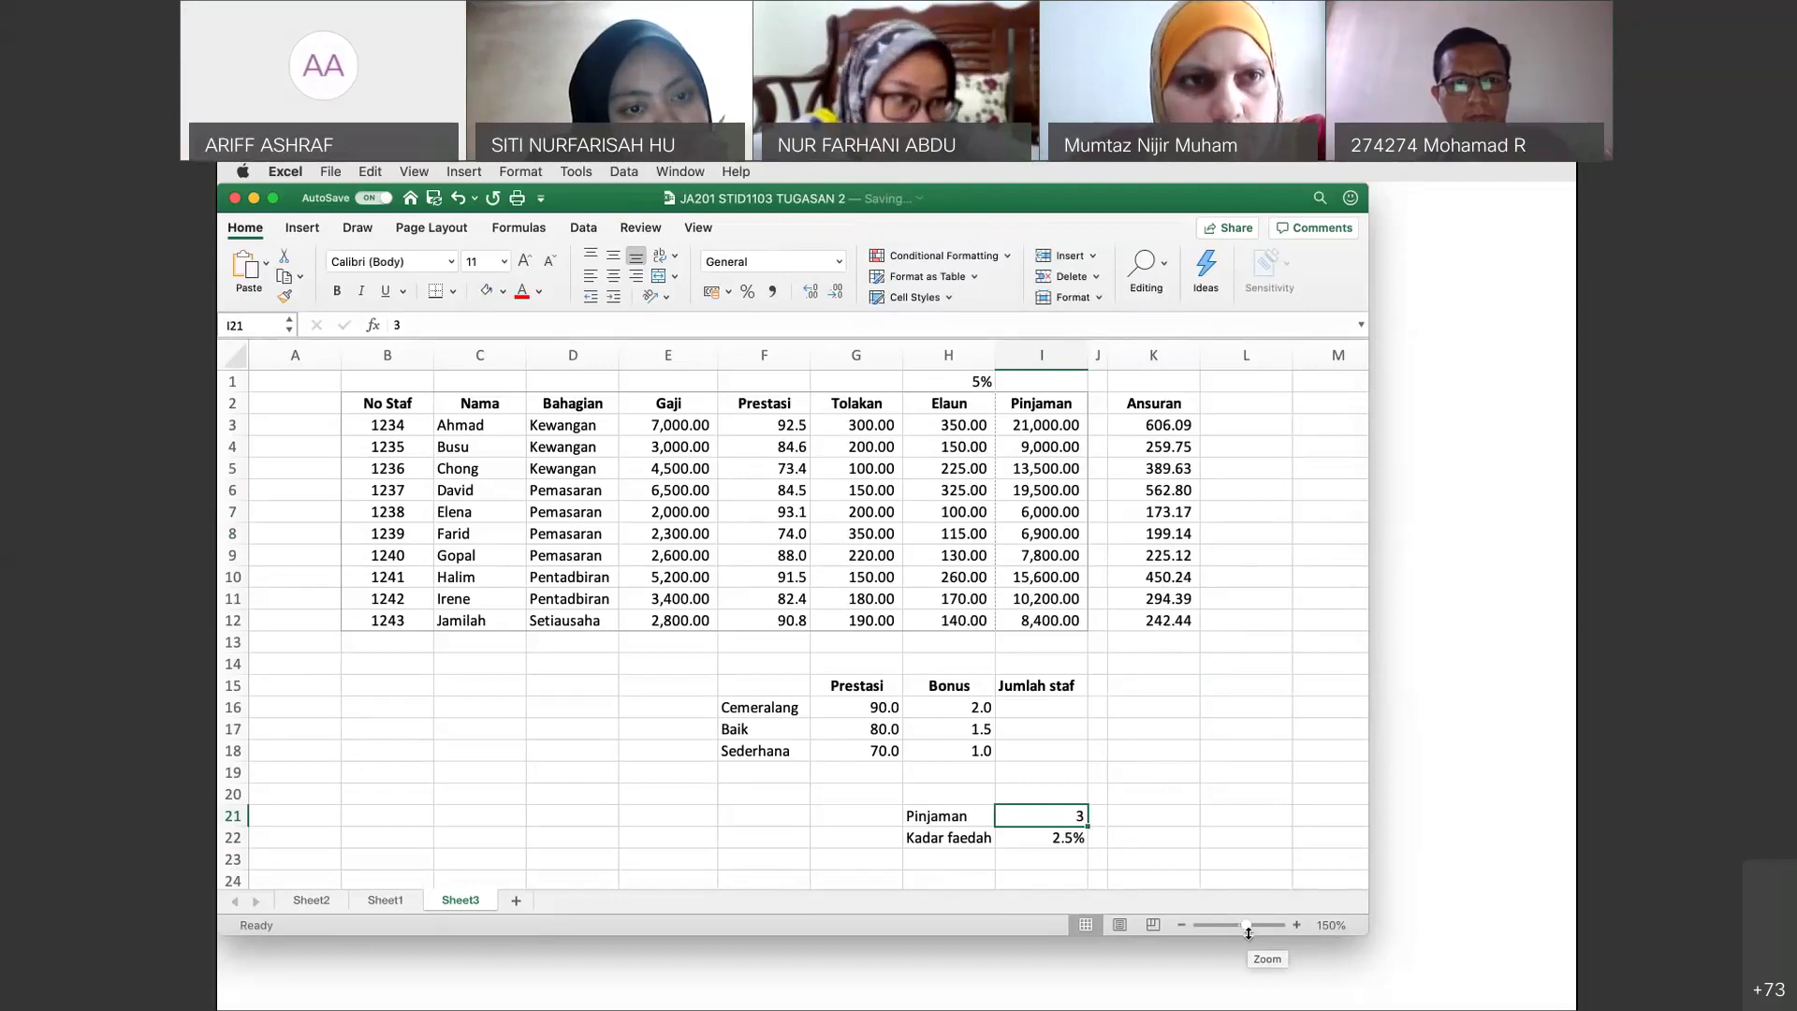
Examine the rate, period and loan arguments of the PMT formula in K3.
{"action": "left_click", "coordinate": [1160, 424]}
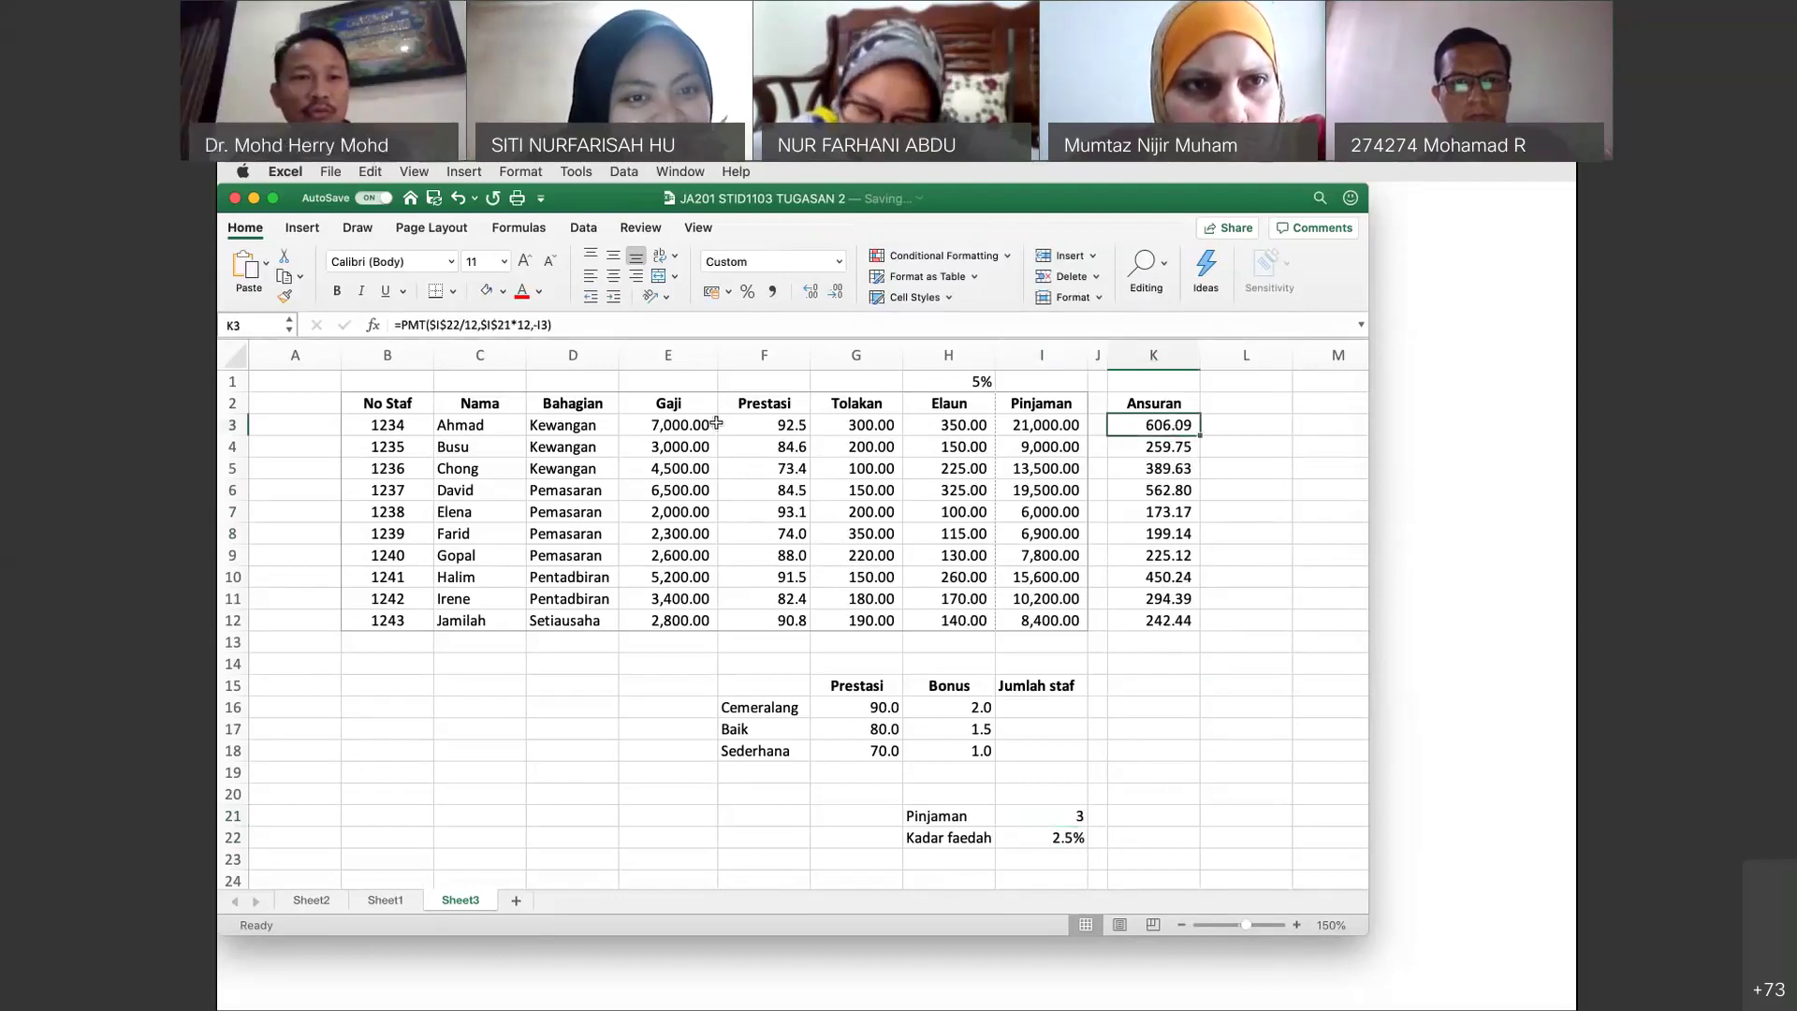
{"action": "left_click", "coordinate": [475, 324]}
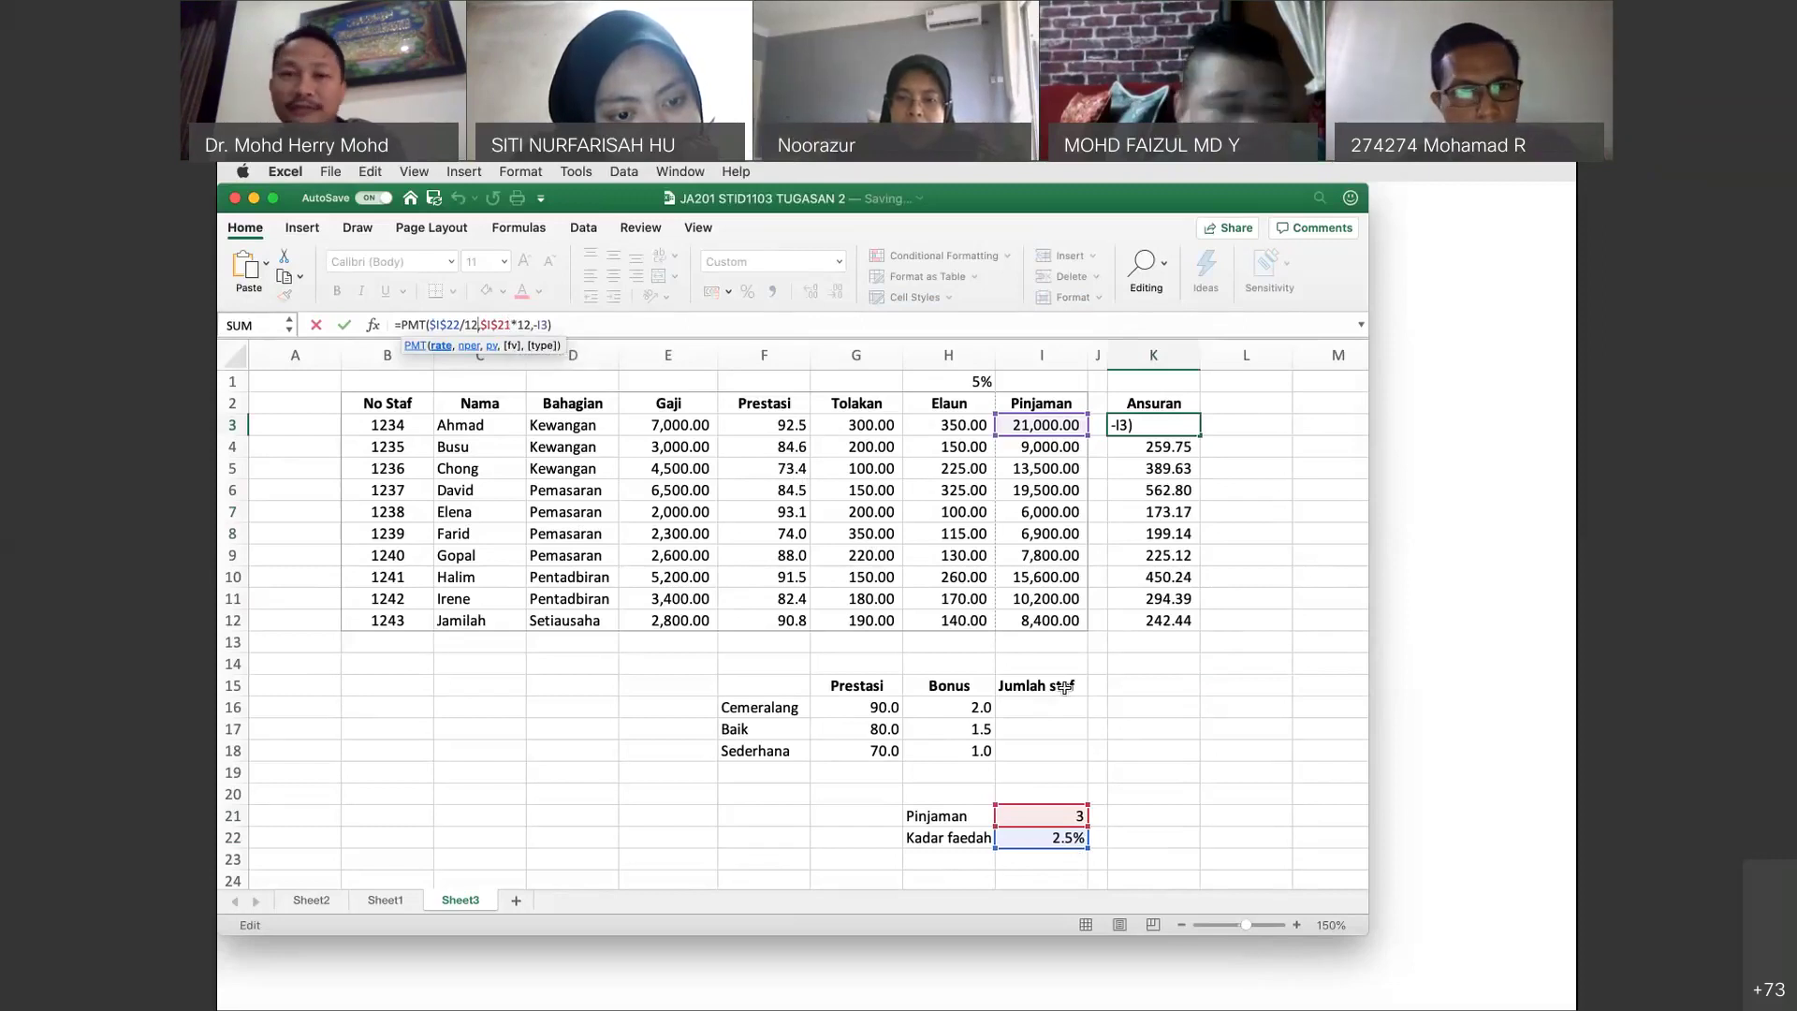
{"action": "left_click", "coordinate": [1256, 820]}
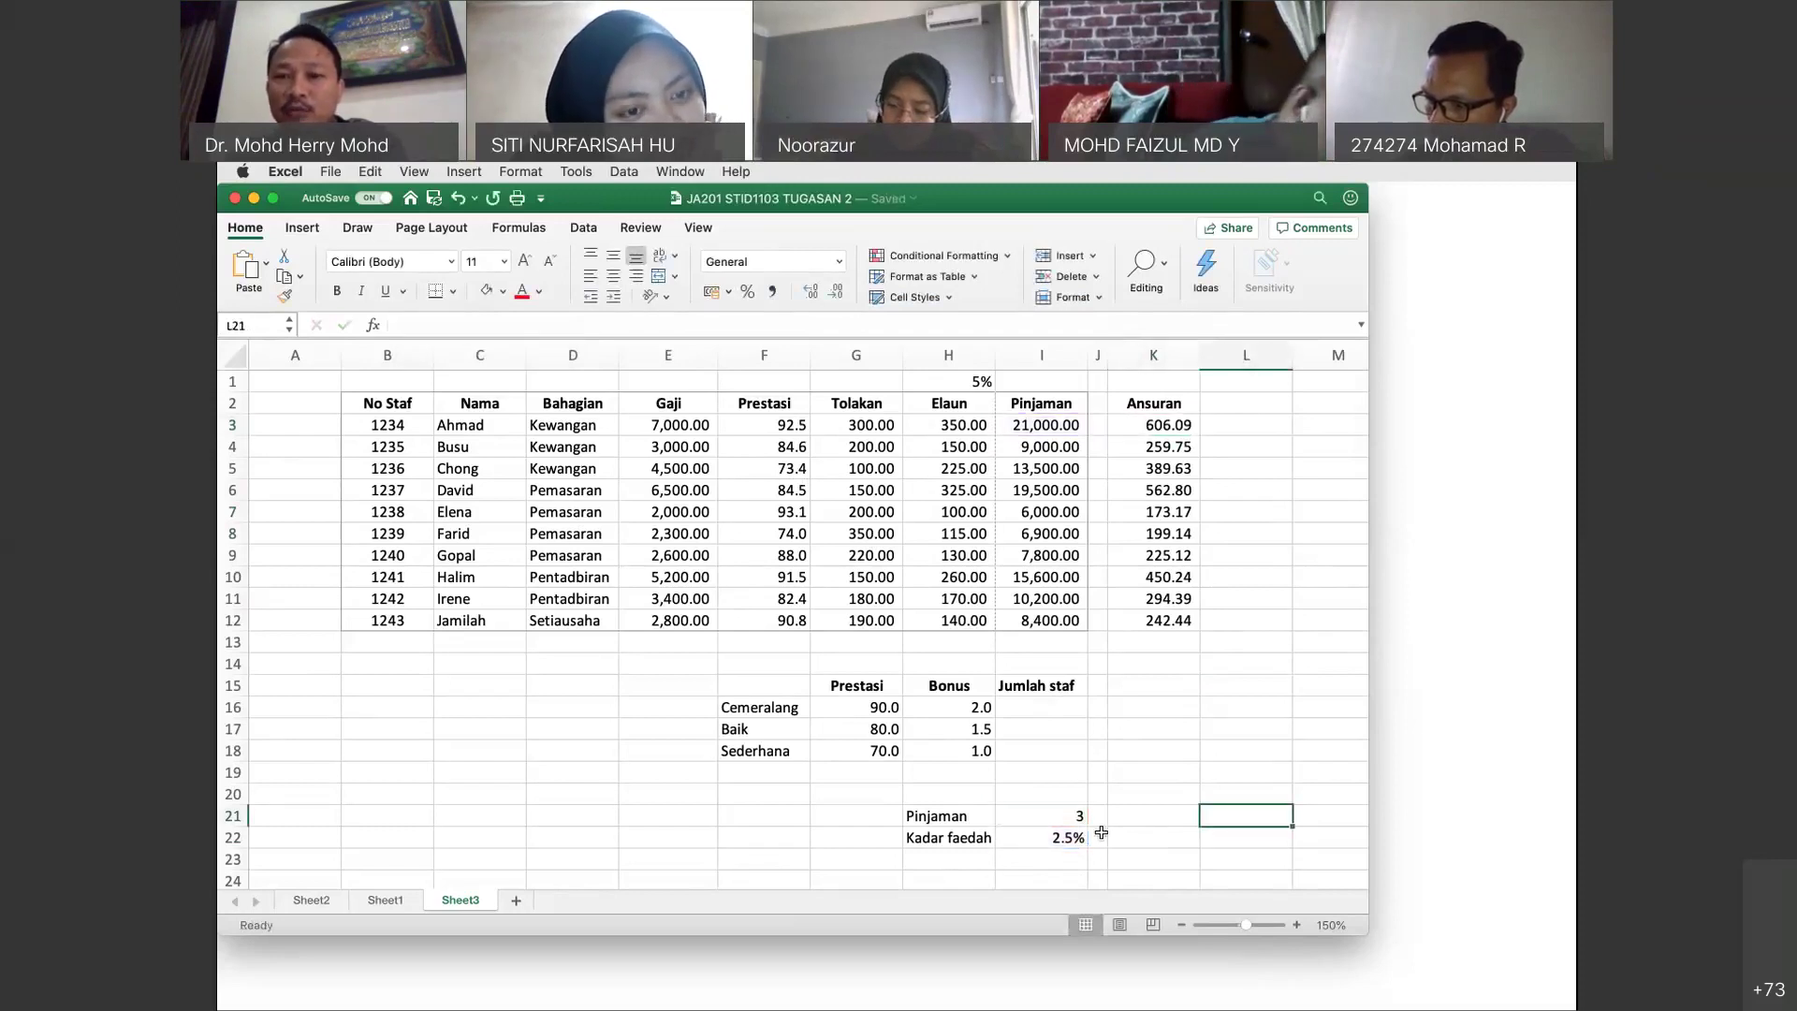
Set the Kadar faedah rate in I22 to 3%.
{"action": "left_click", "coordinate": [1063, 840]}
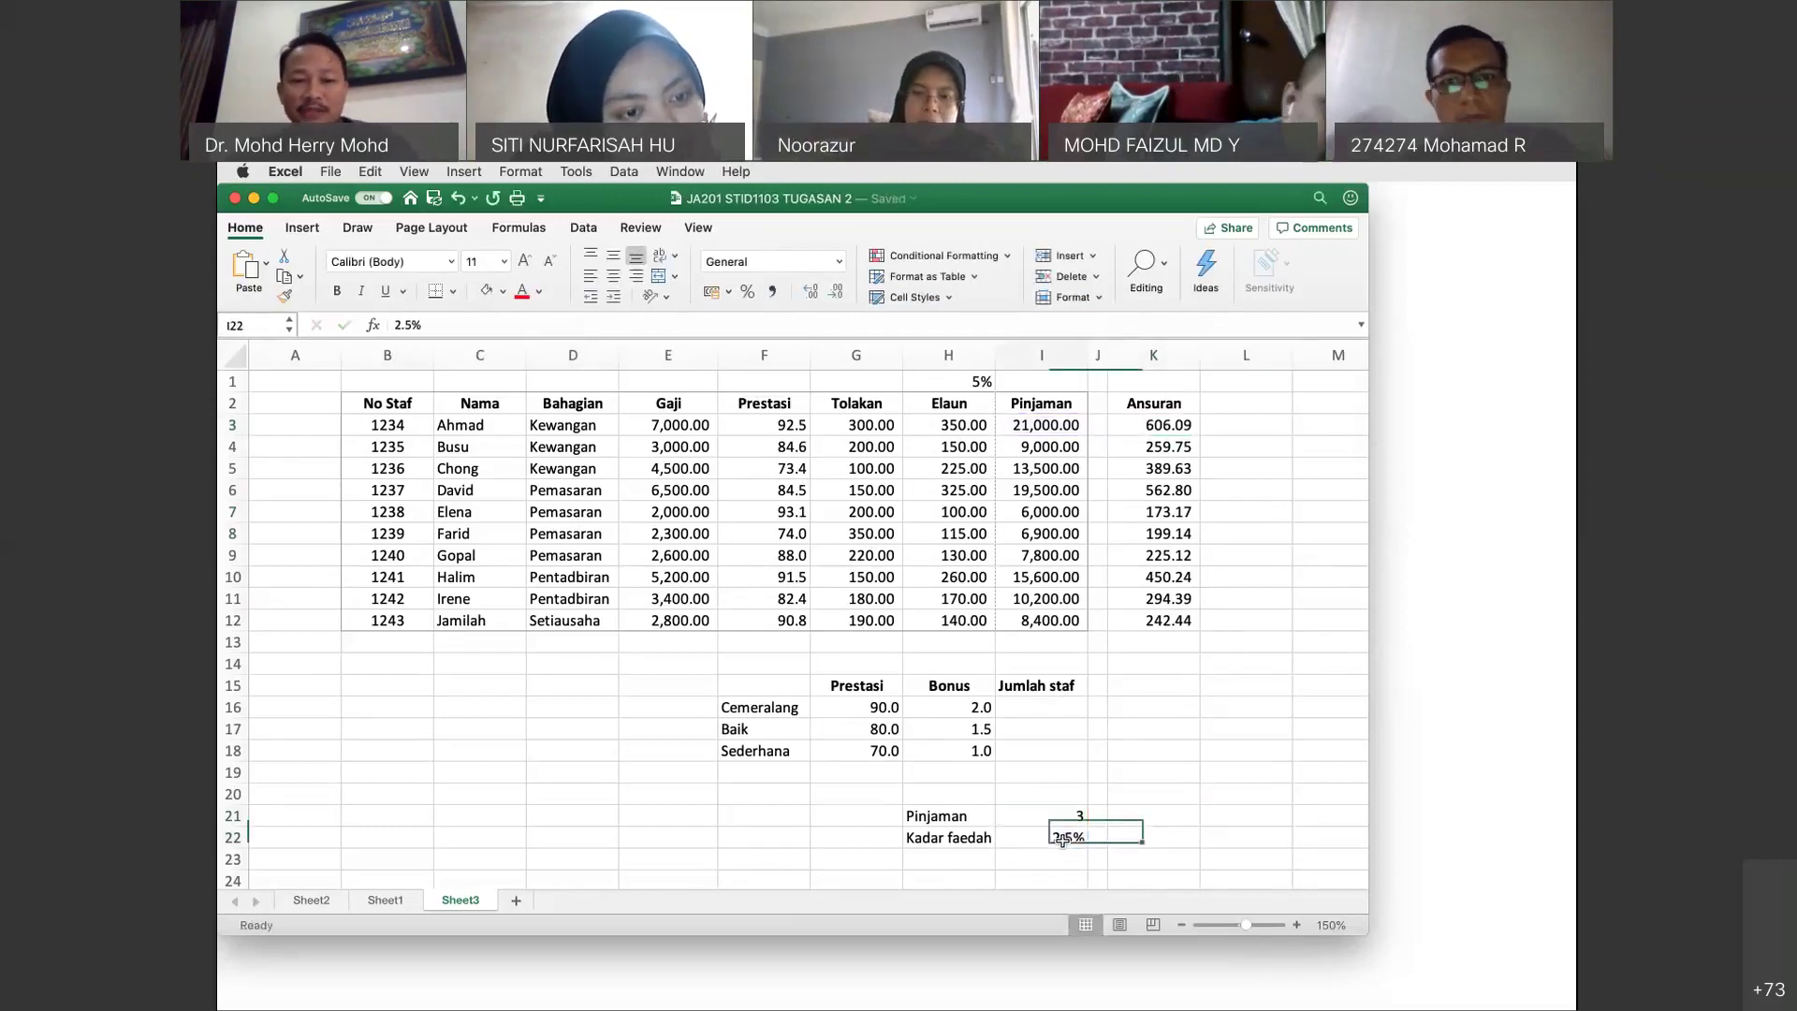
{"action": "type", "text": "3"}
{"action": "key", "text": "Return"}
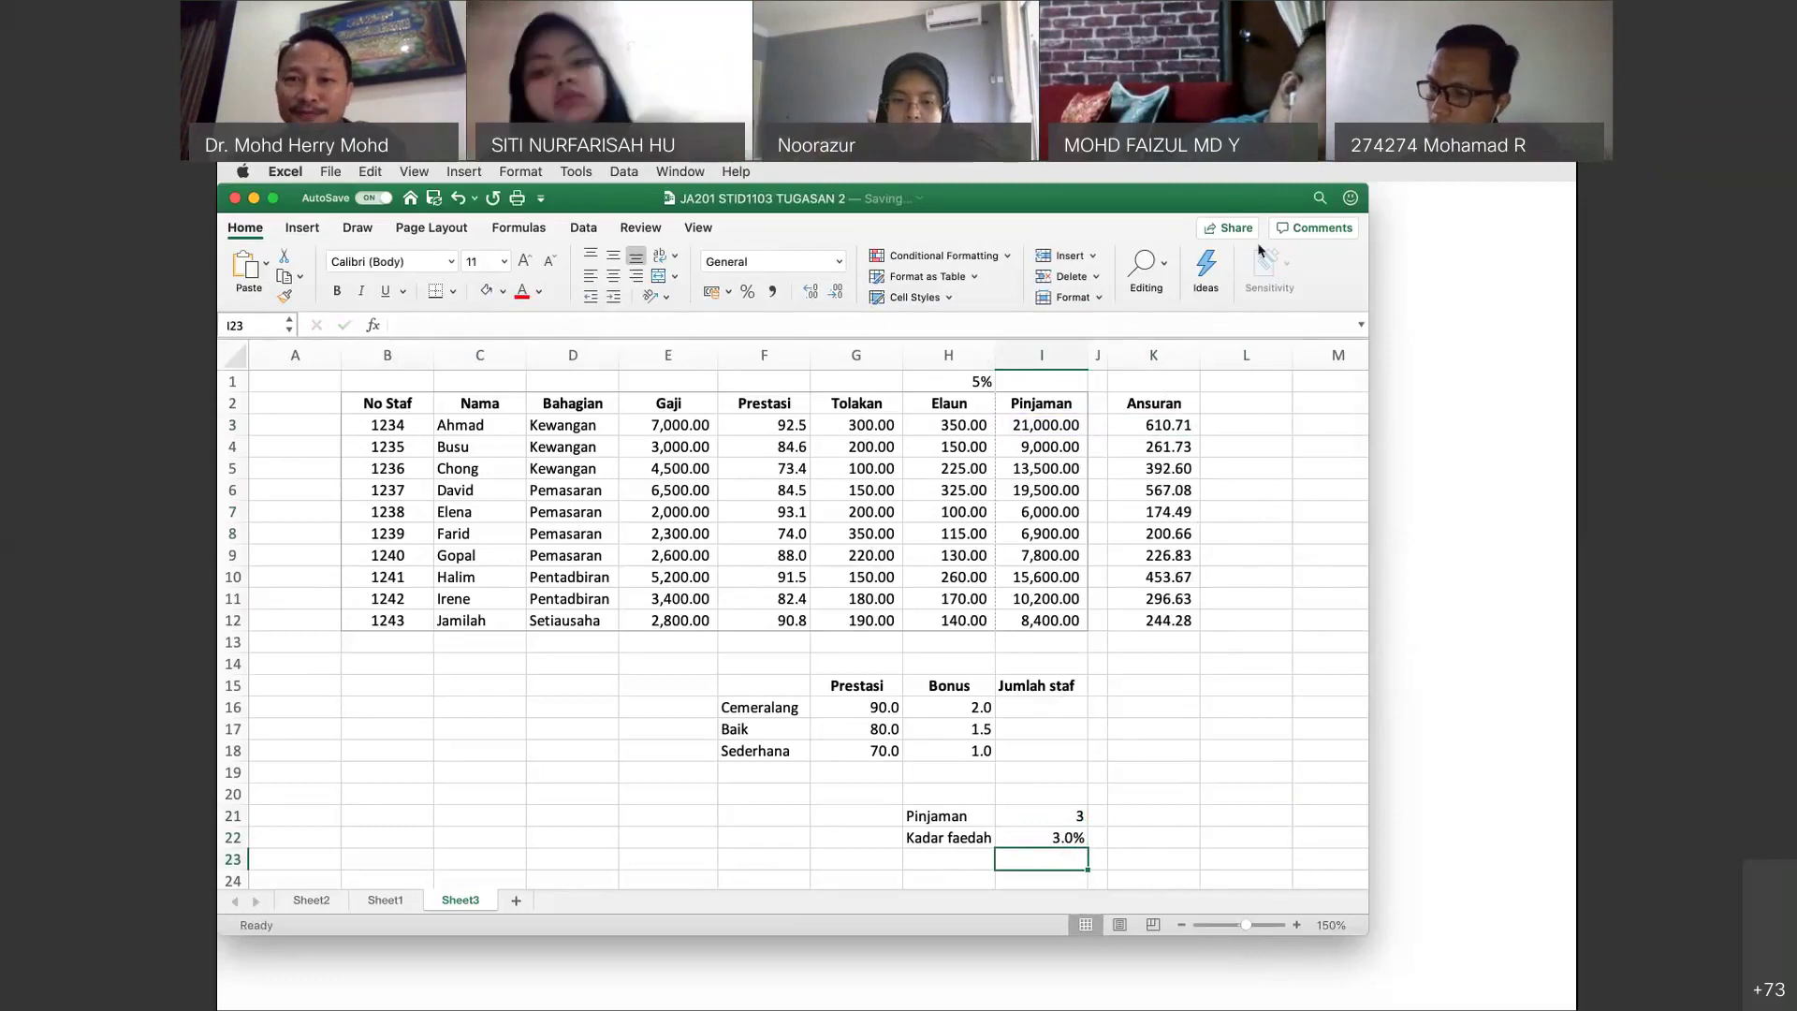
Add the heading Bonus in L2, next to the Ansuran column.
{"action": "left_click", "coordinate": [1244, 404]}
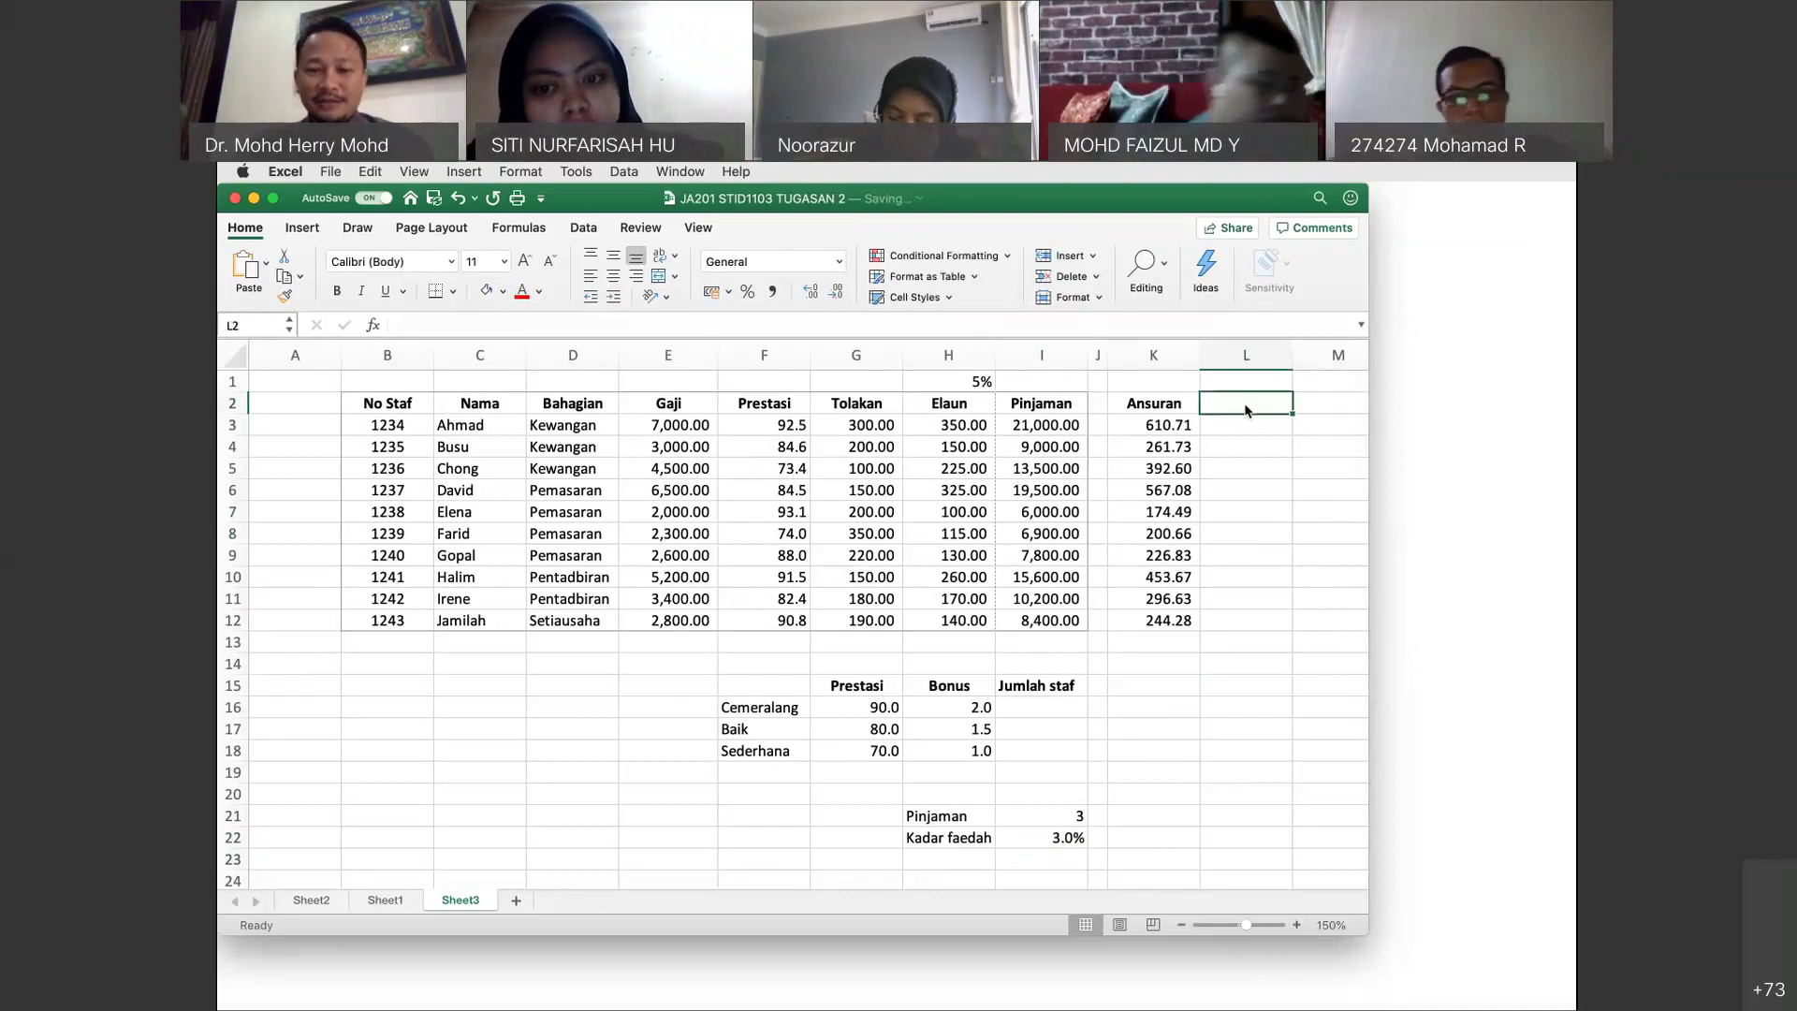
{"action": "type", "text": "Bon"}
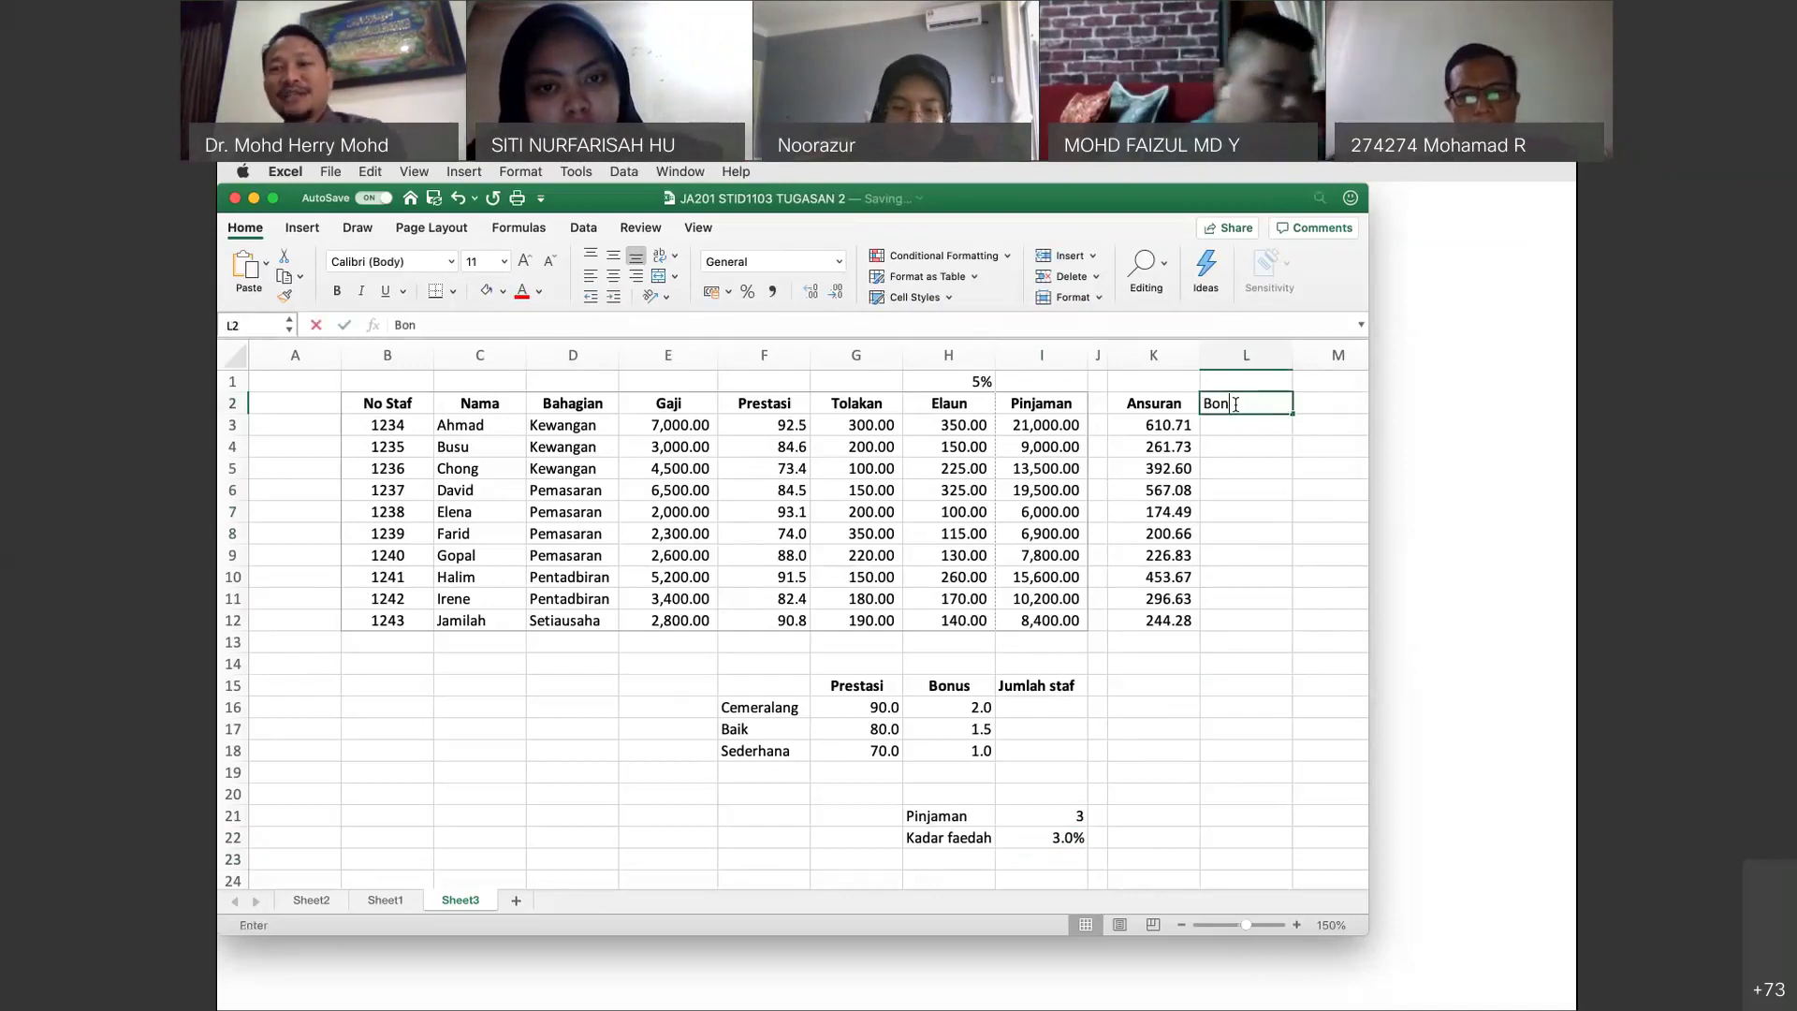
{"action": "type", "text": "us"}
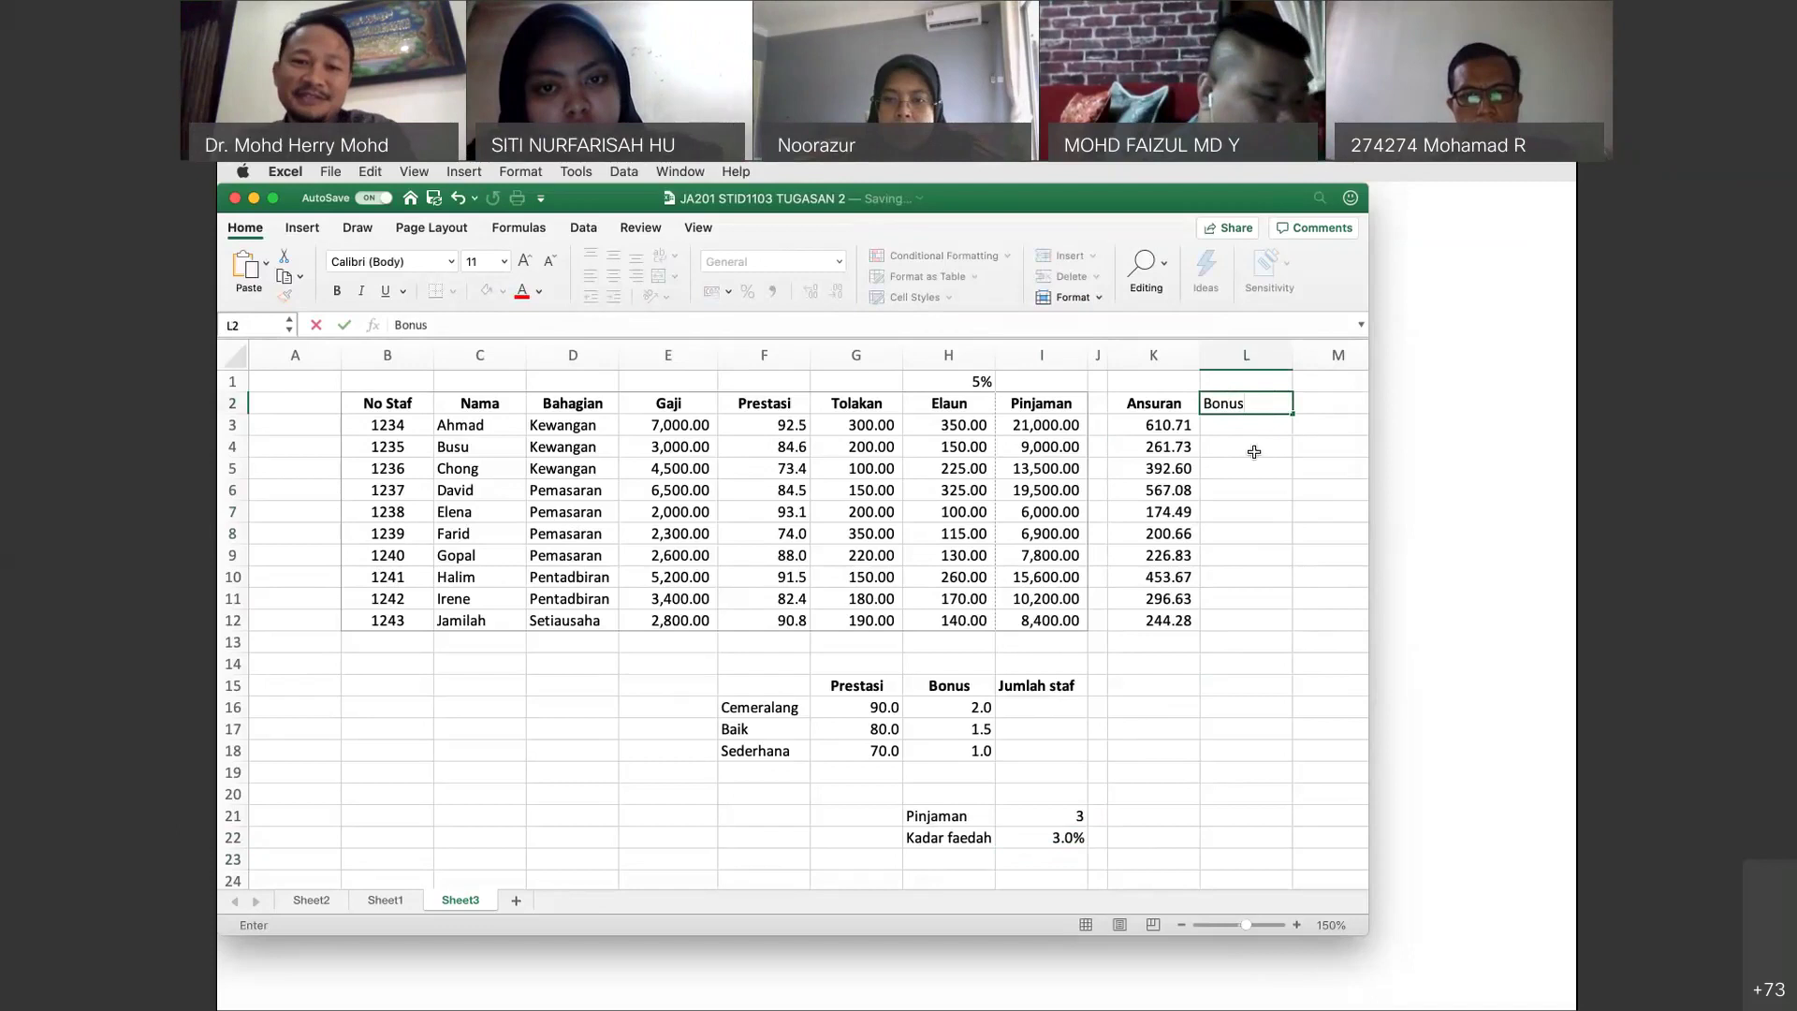
{"action": "key", "text": "Return"}
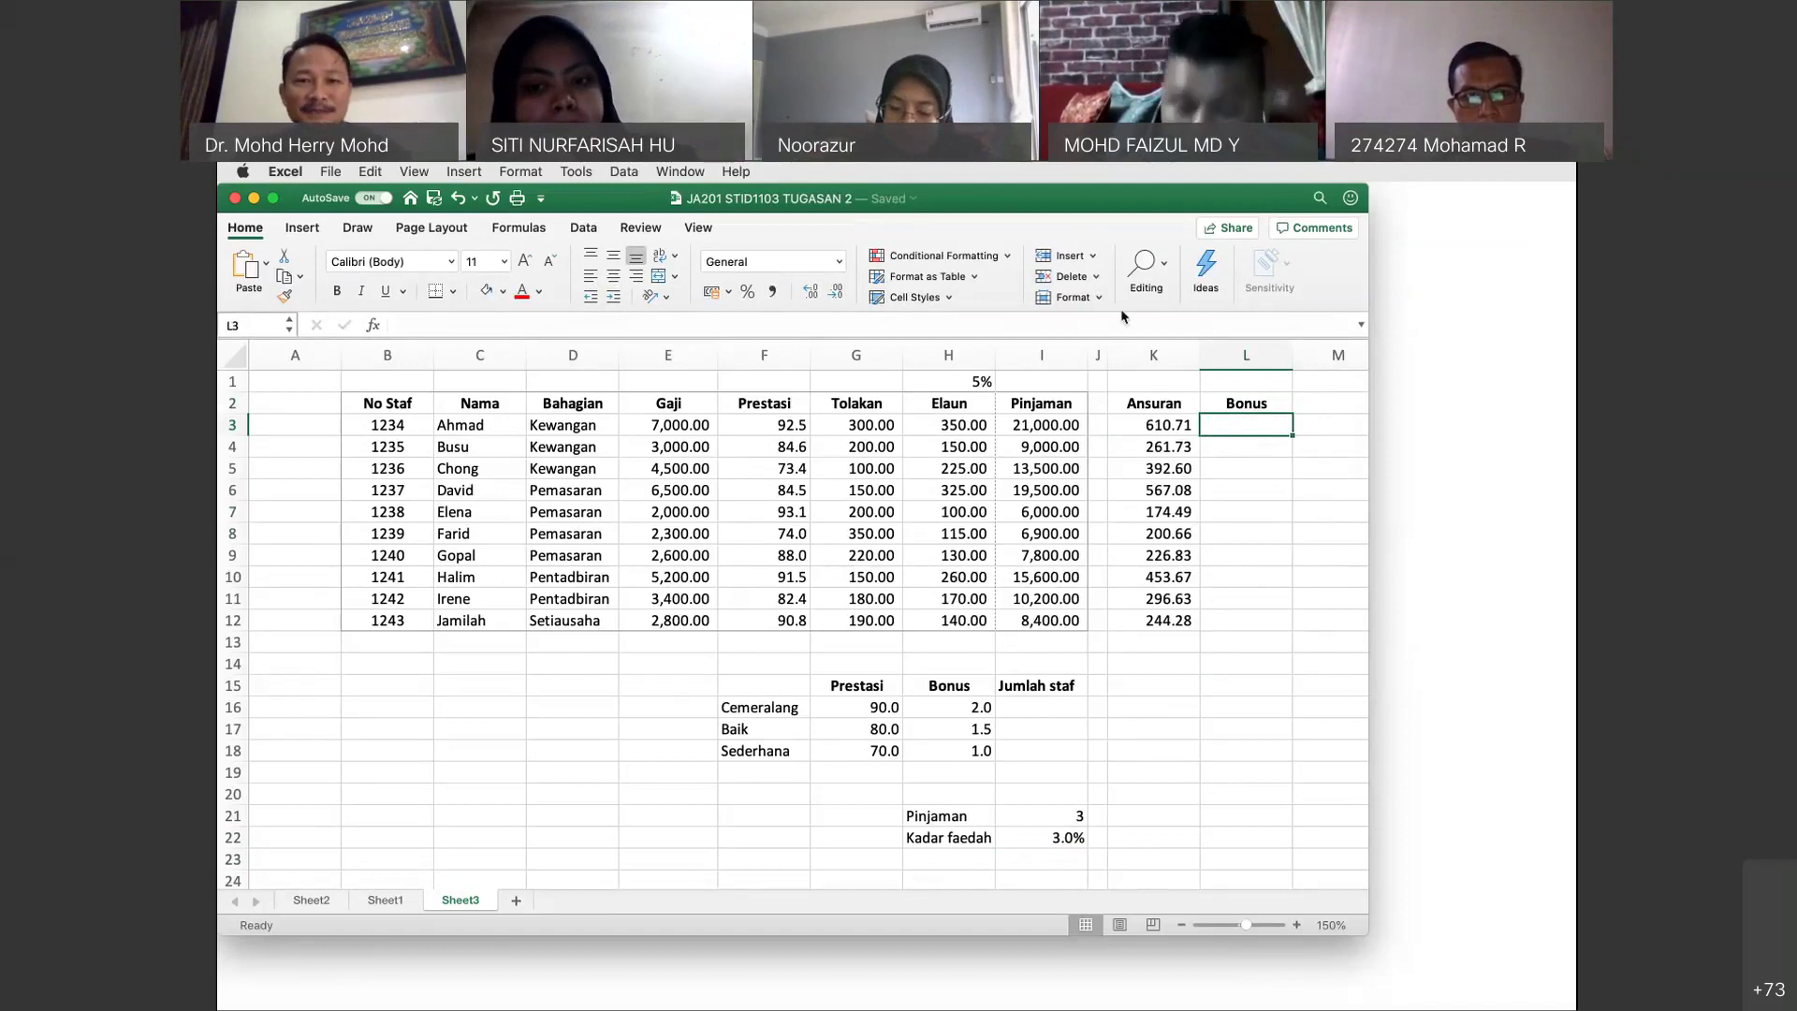
Insert blank cells at G2:G12 before the Tolakan column, shifting the existing cells right.
{"action": "left_click_drag", "start_coordinate": [856, 404], "coordinate": [849, 621]}
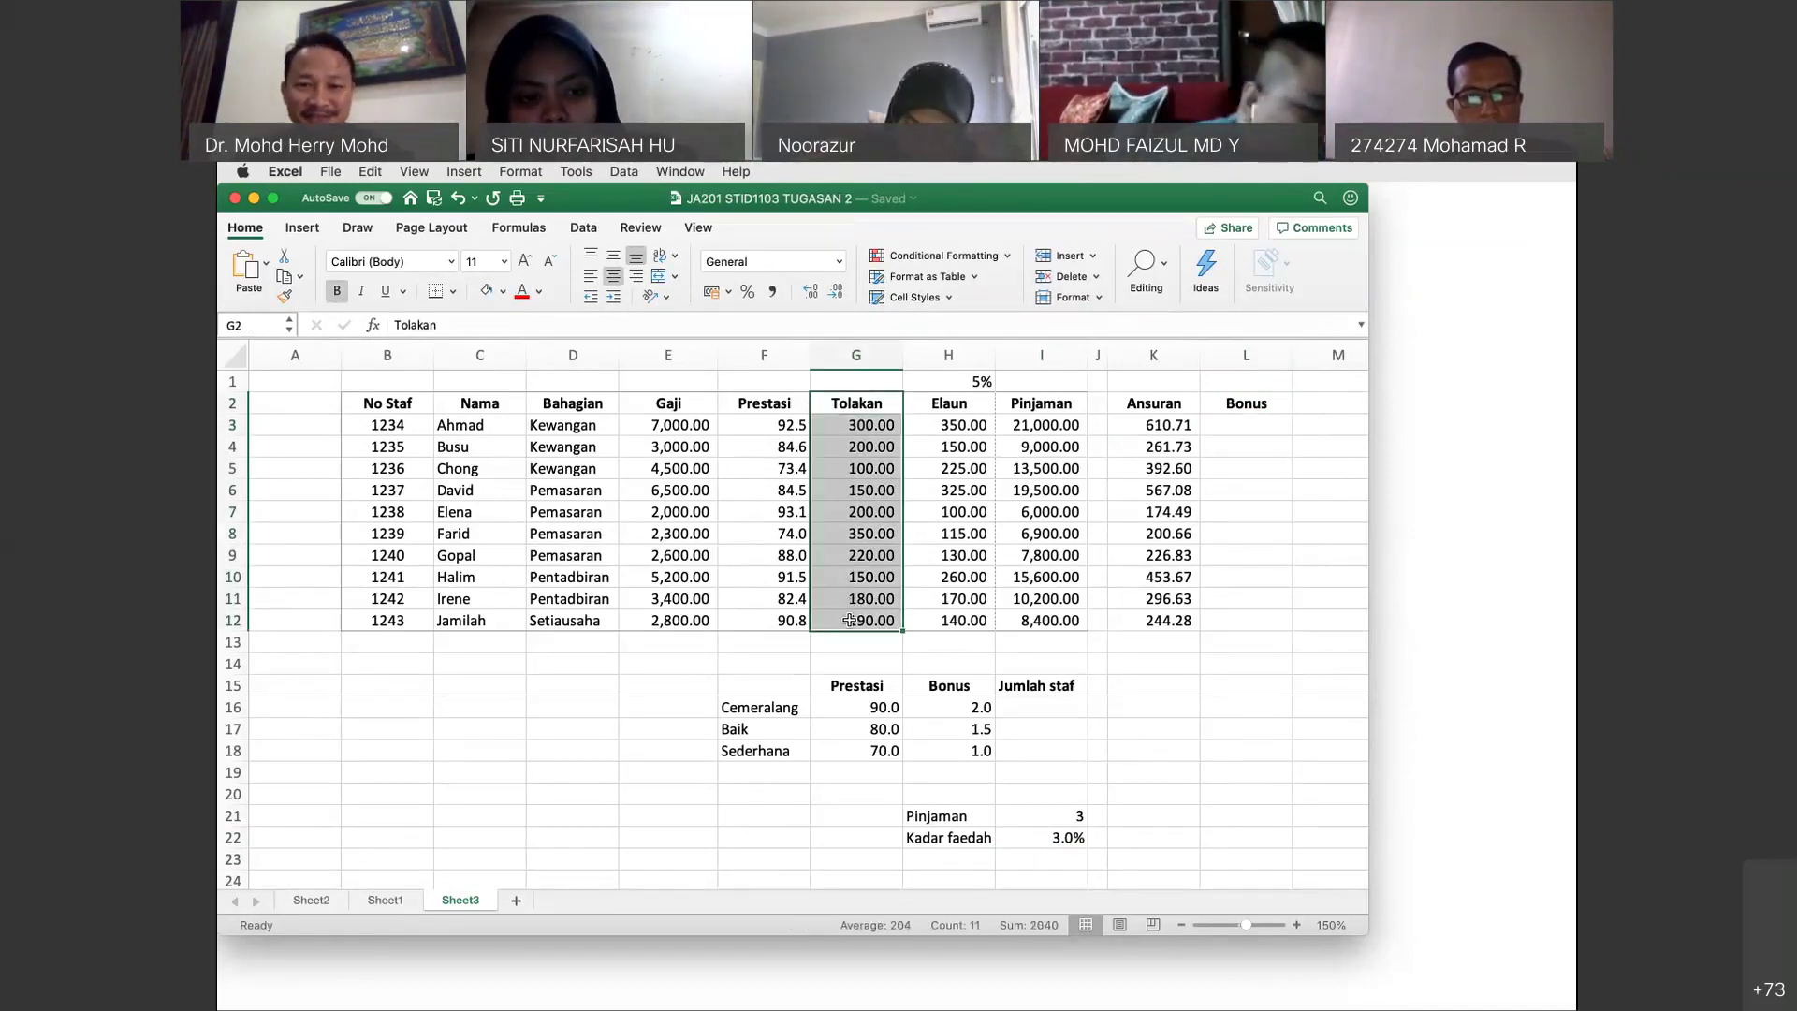
{"action": "right_click", "coordinate": [851, 622]}
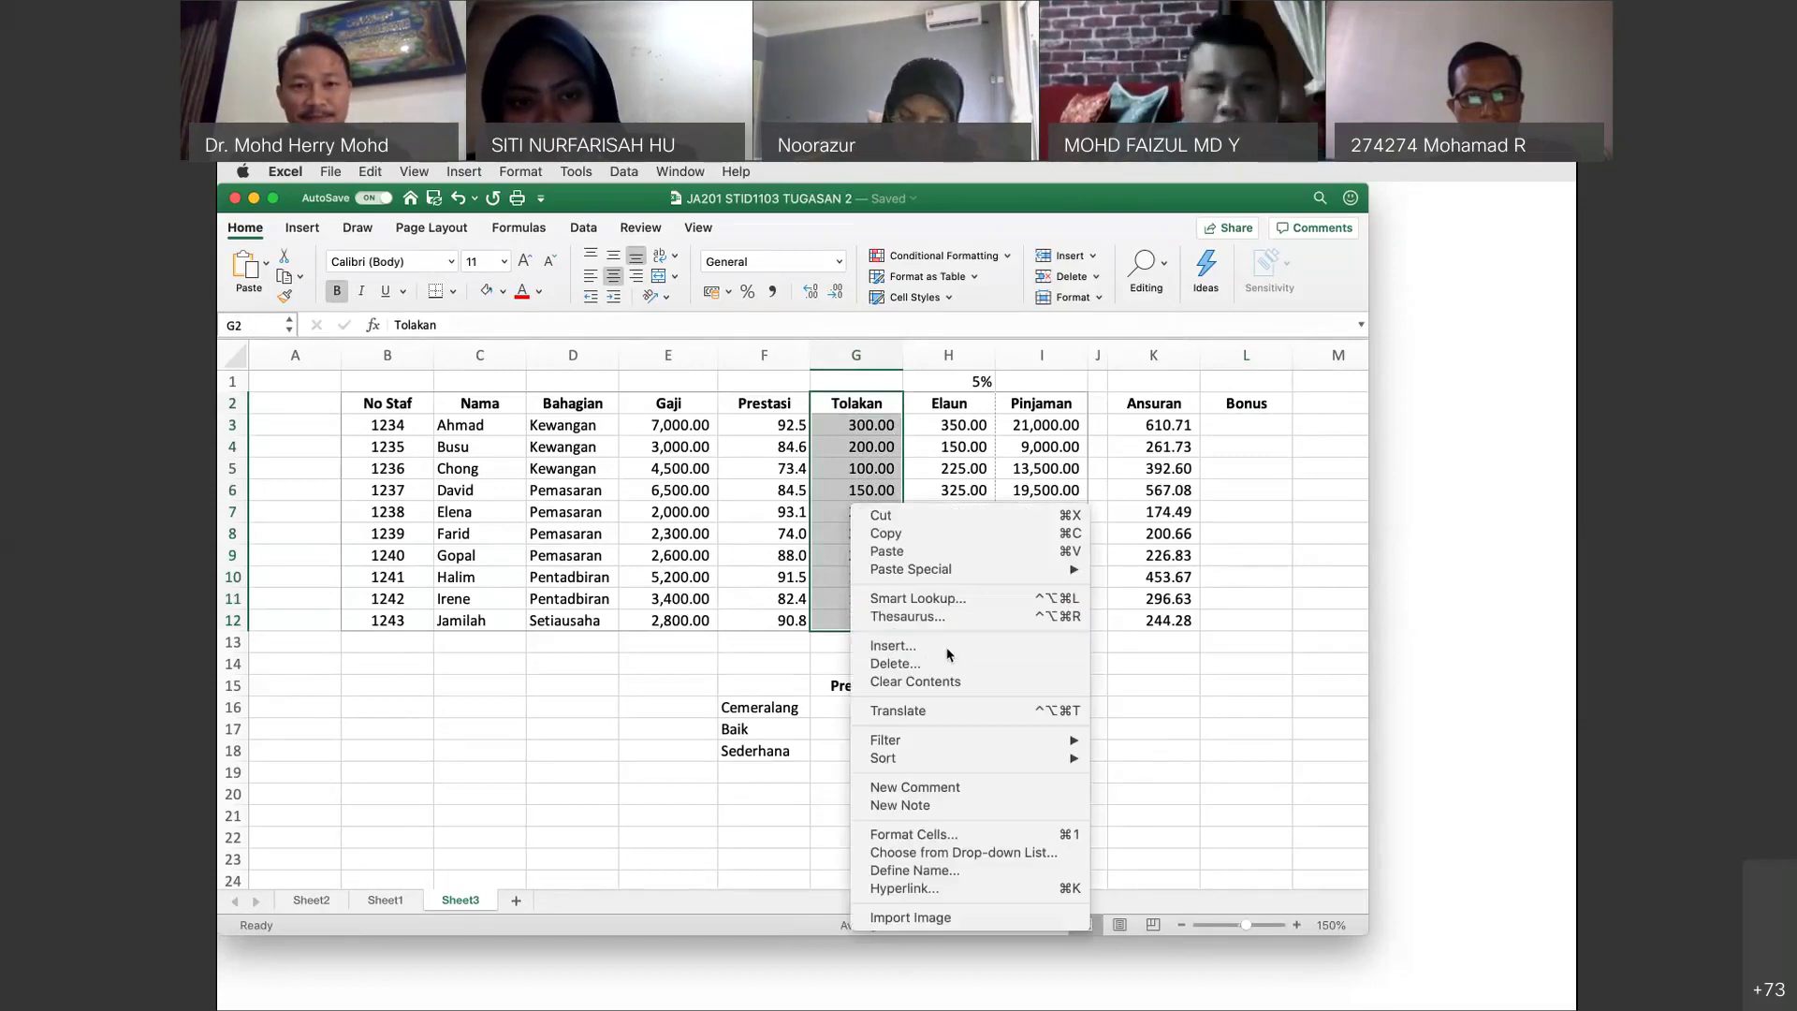
{"action": "key", "text": "Escape"}
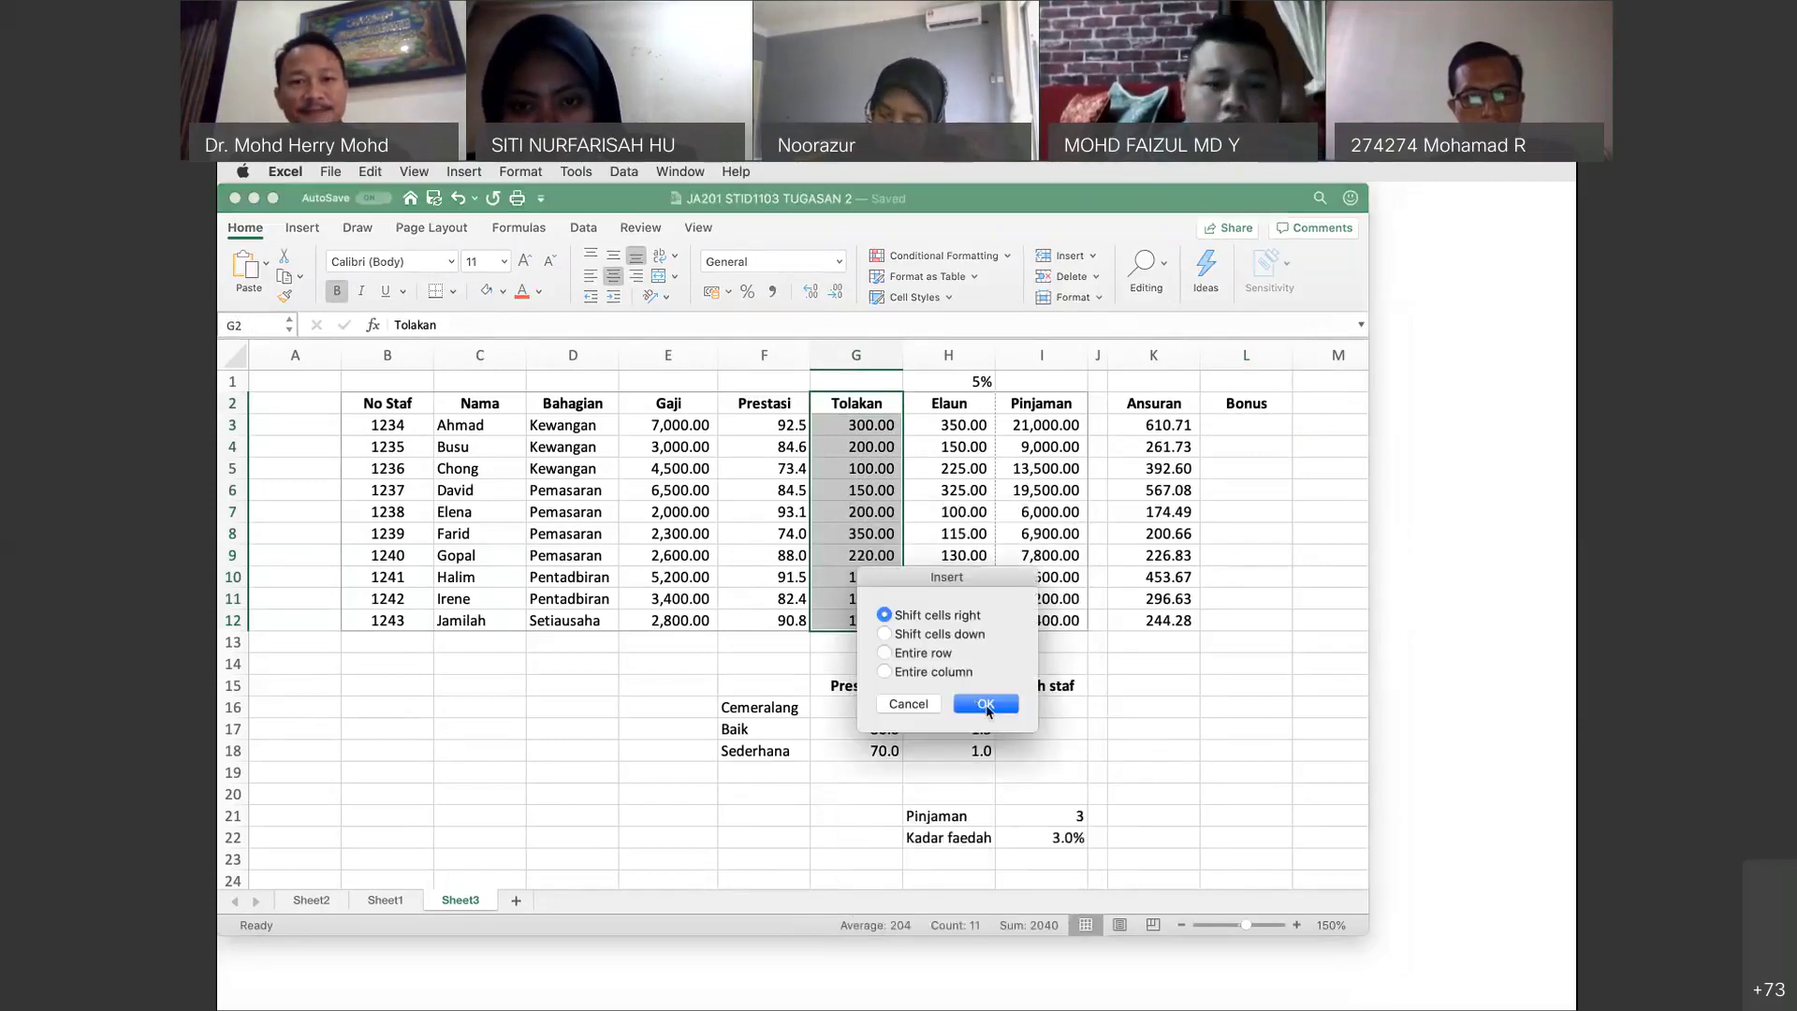
{"action": "left_click", "coordinate": [985, 704]}
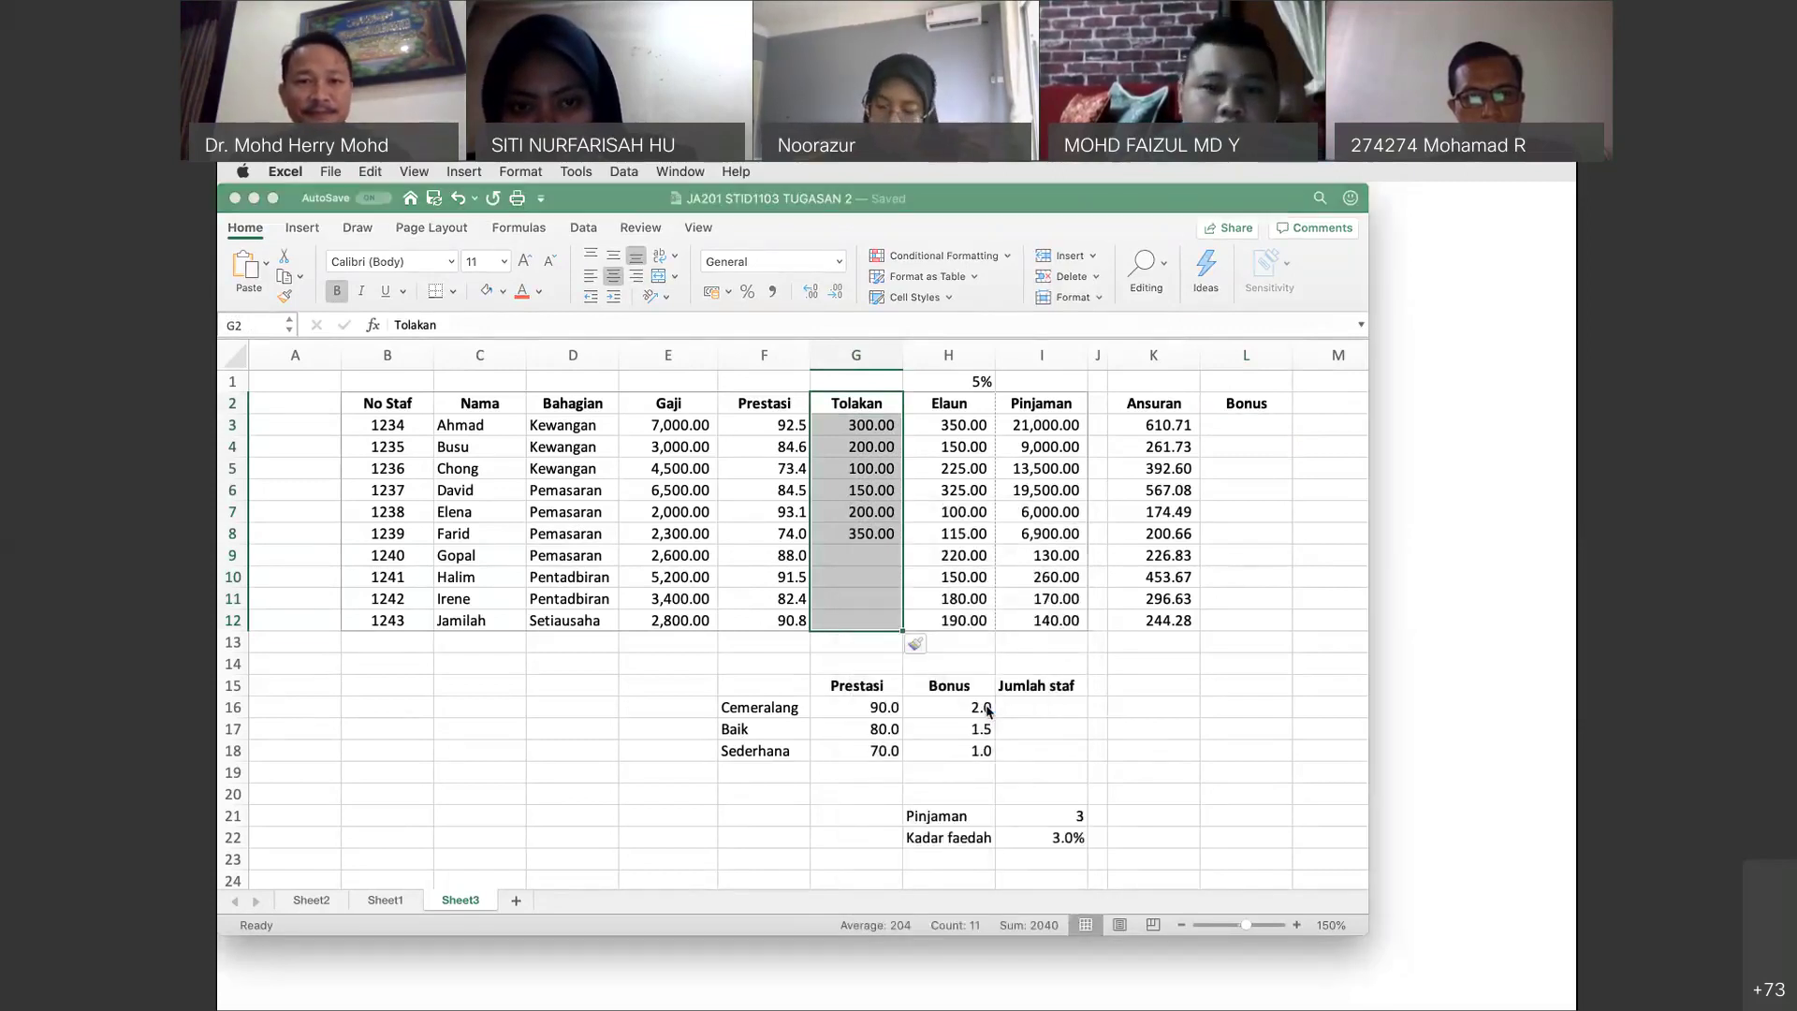
Enter Bonus as the heading of the blank column in G2.
{"action": "left_click", "coordinate": [845, 403]}
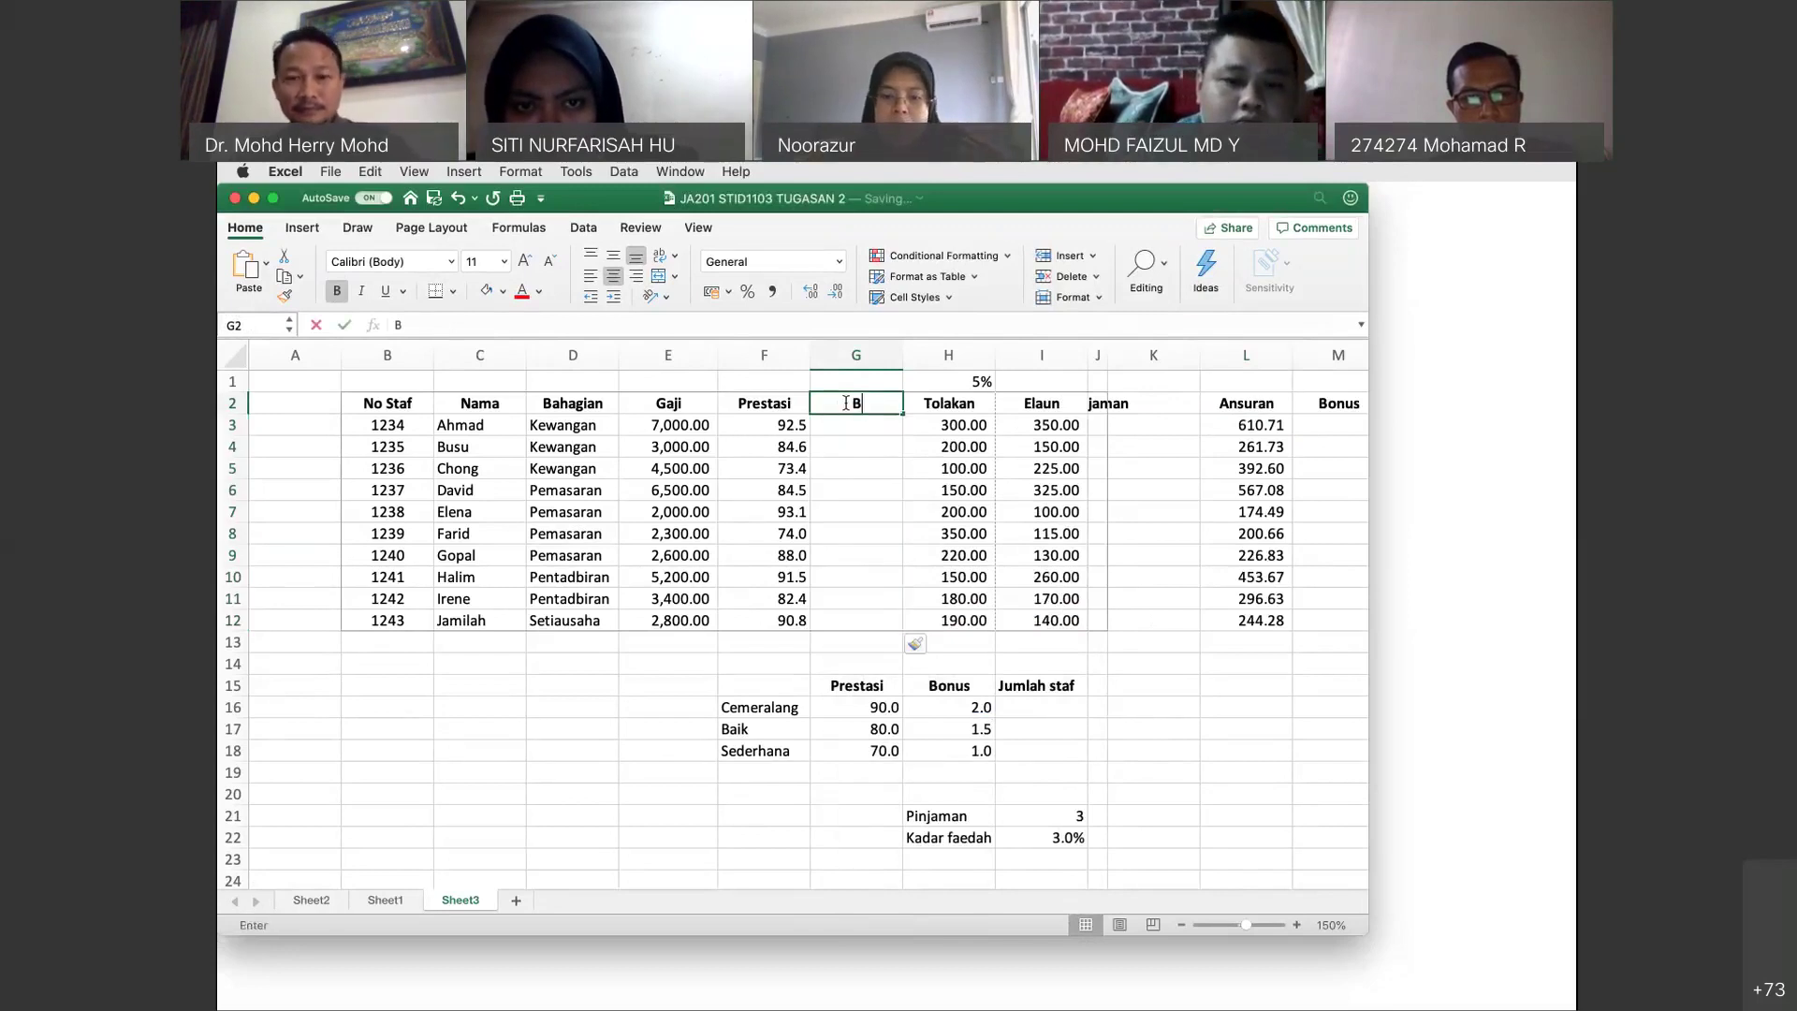
{"action": "type", "text": "onus"}
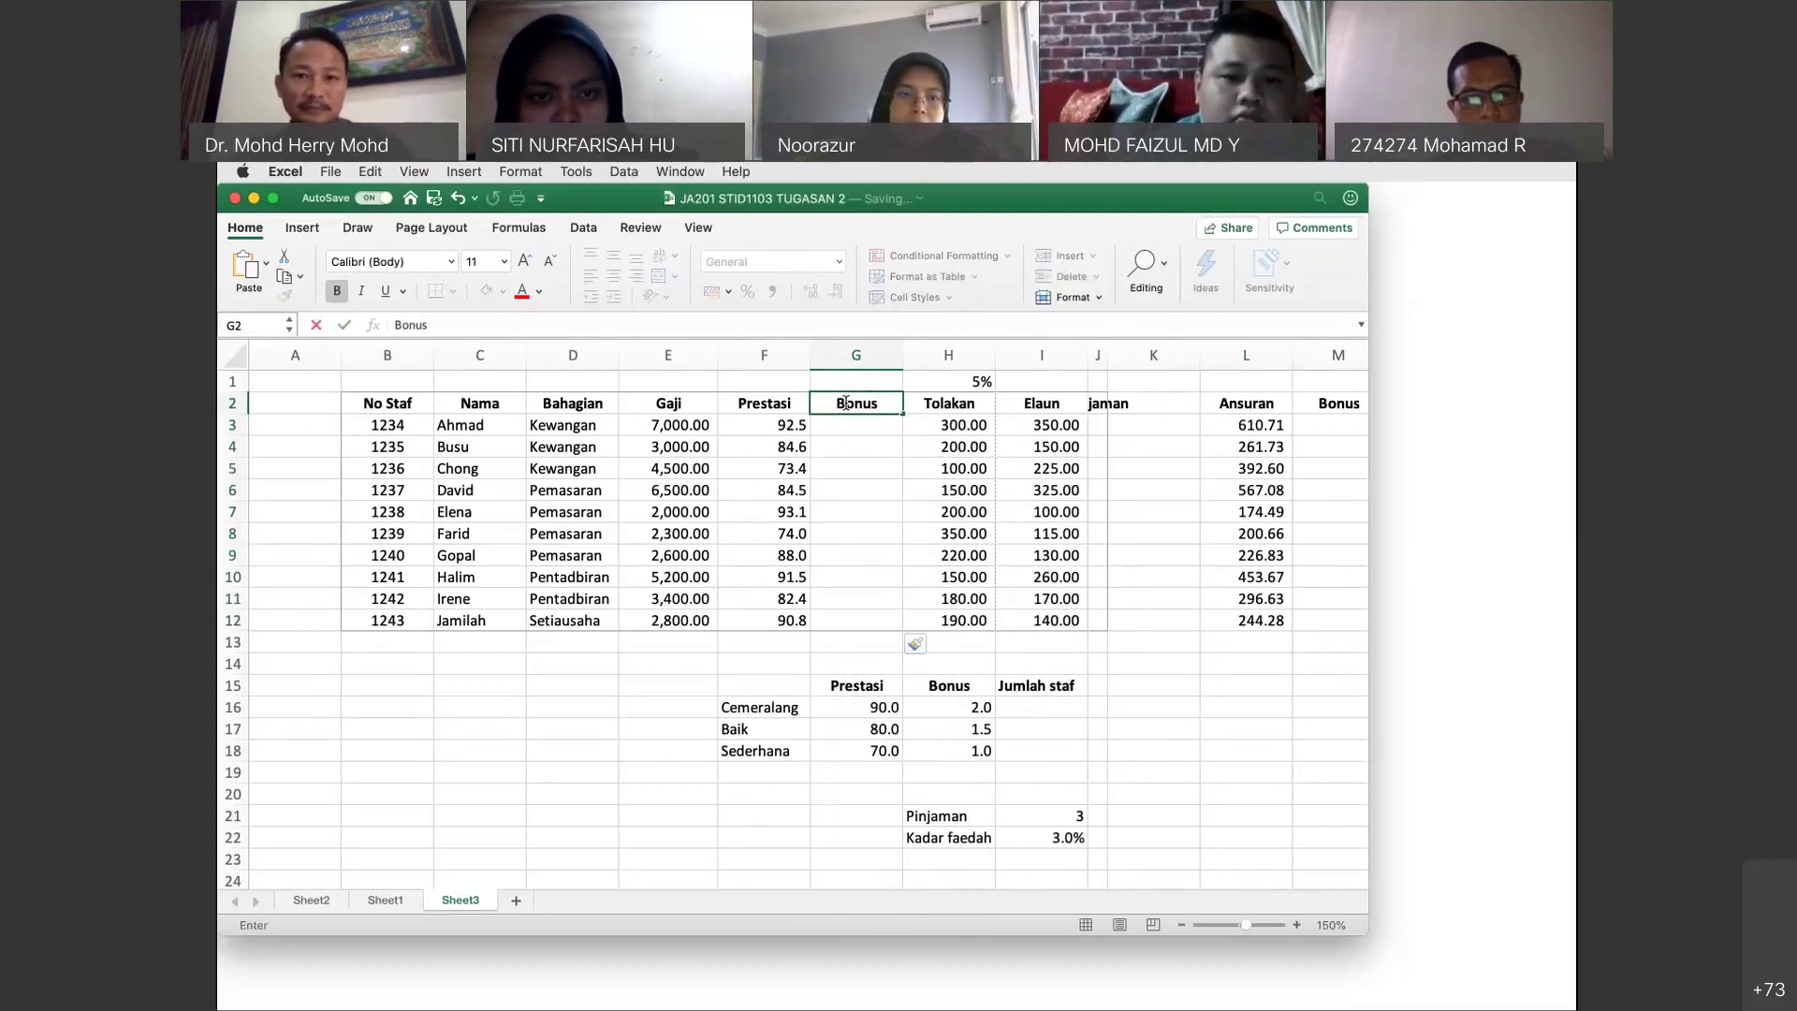
{"action": "key", "text": "Return"}
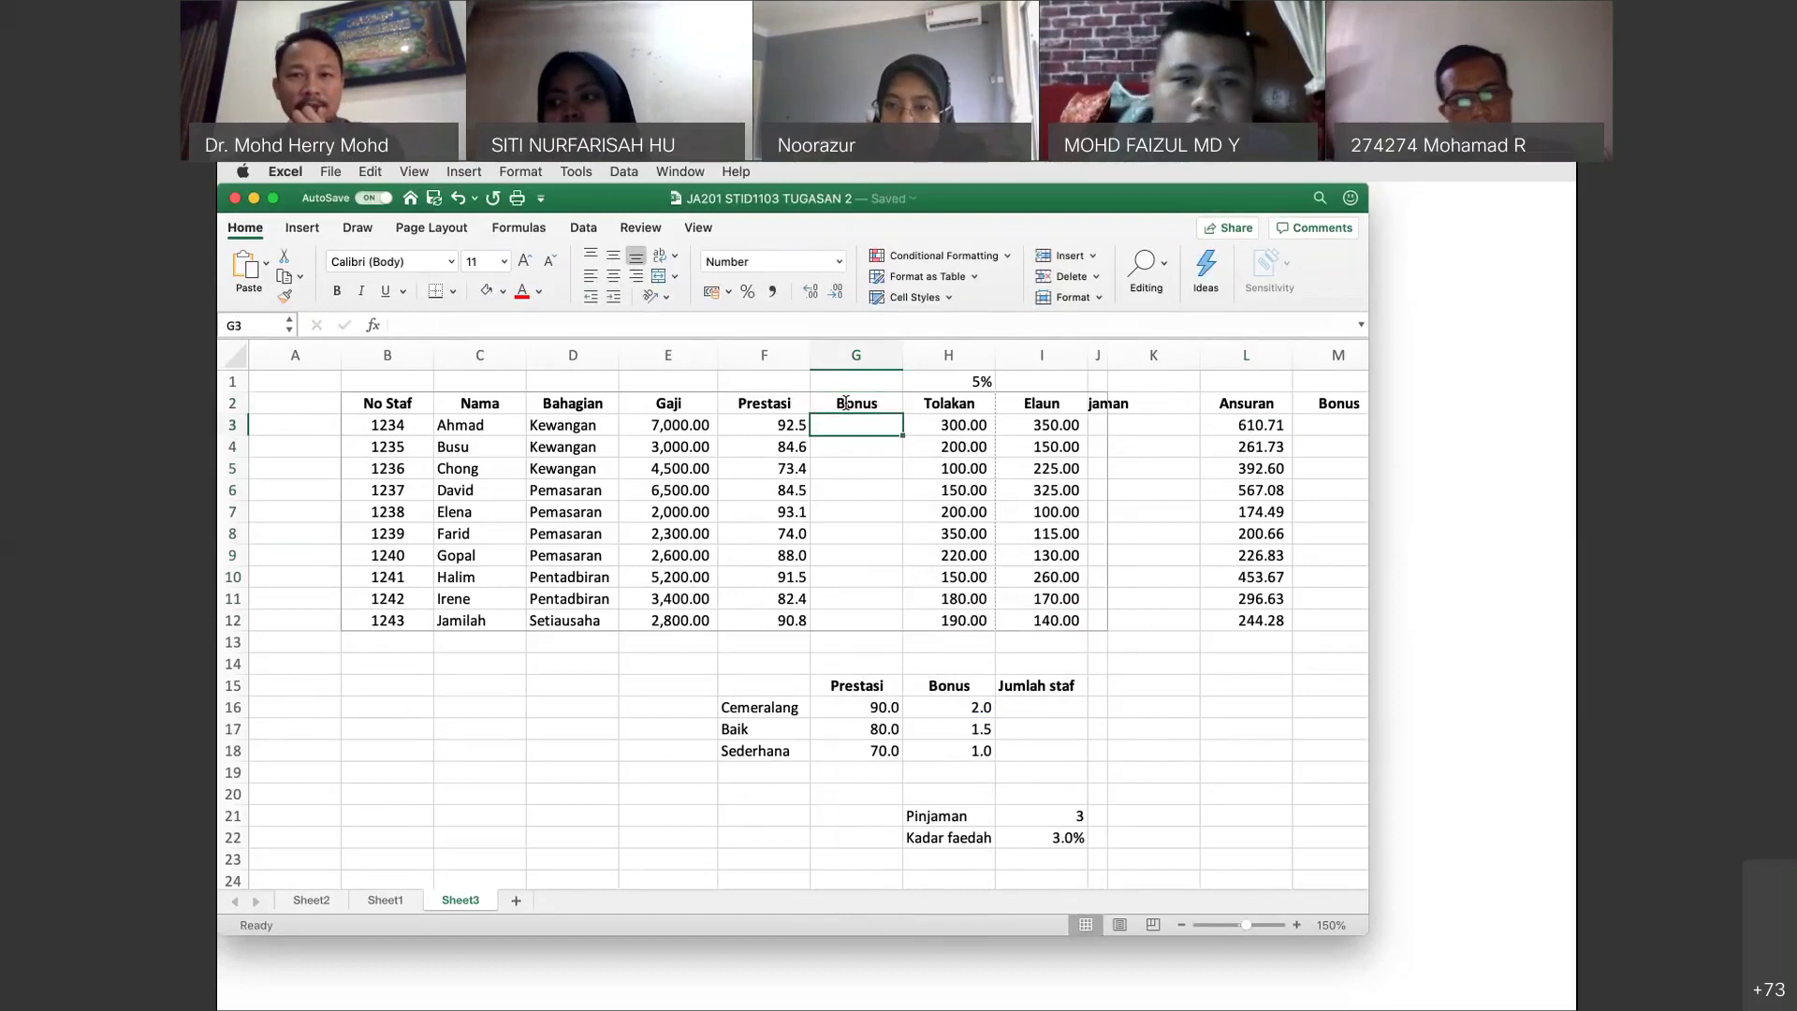
Set the heading in G2 to Sahsiah.
{"action": "left_click", "coordinate": [845, 402]}
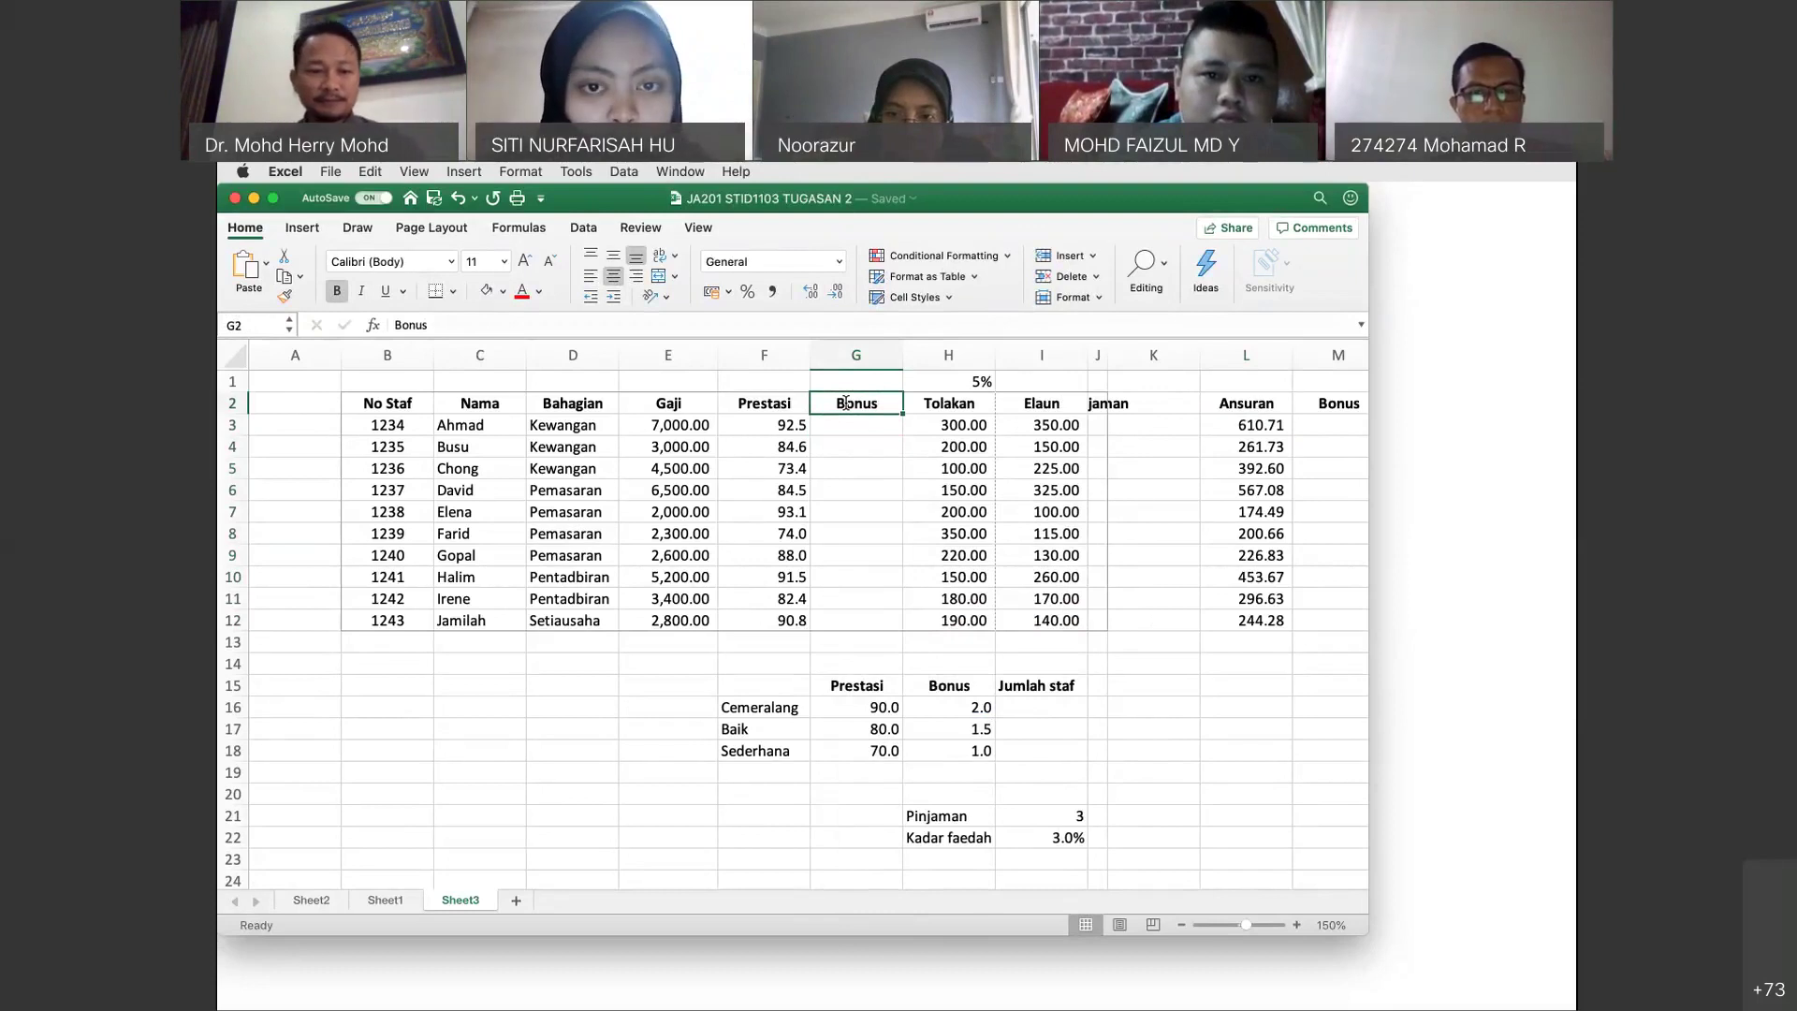
{"action": "type", "text": "Sahsiah"}
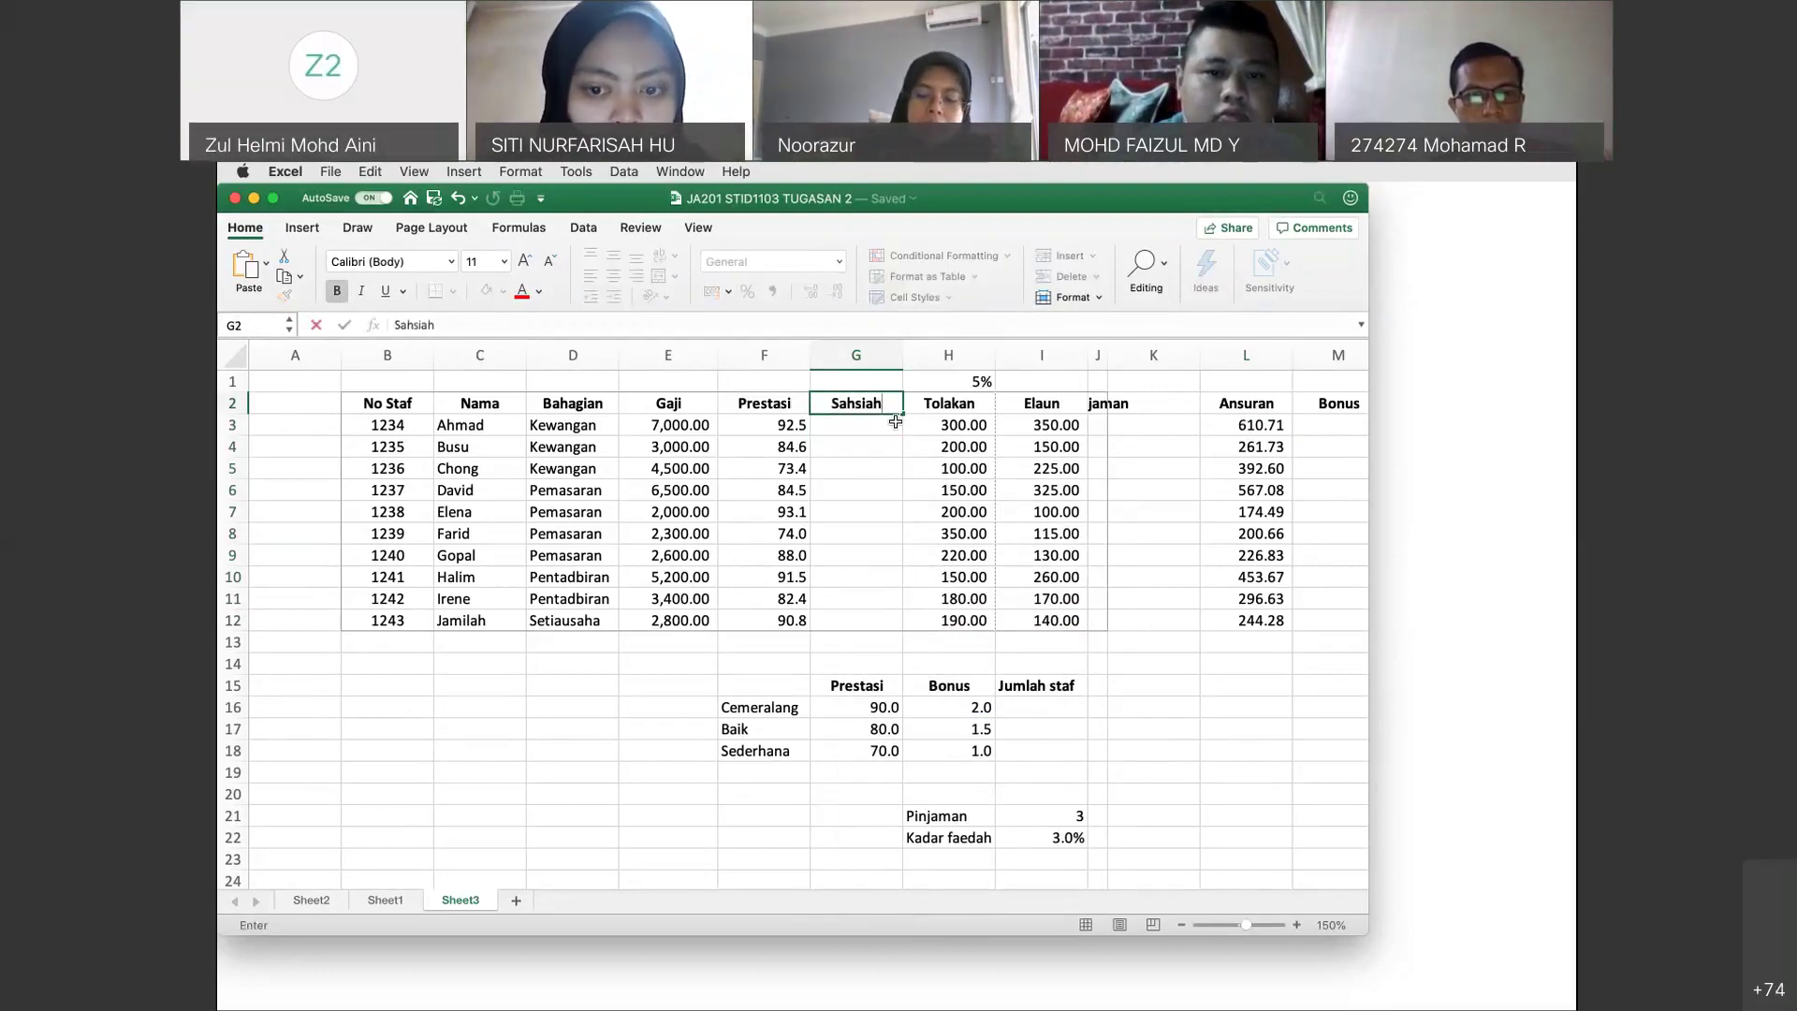
{"action": "key", "text": "Return"}
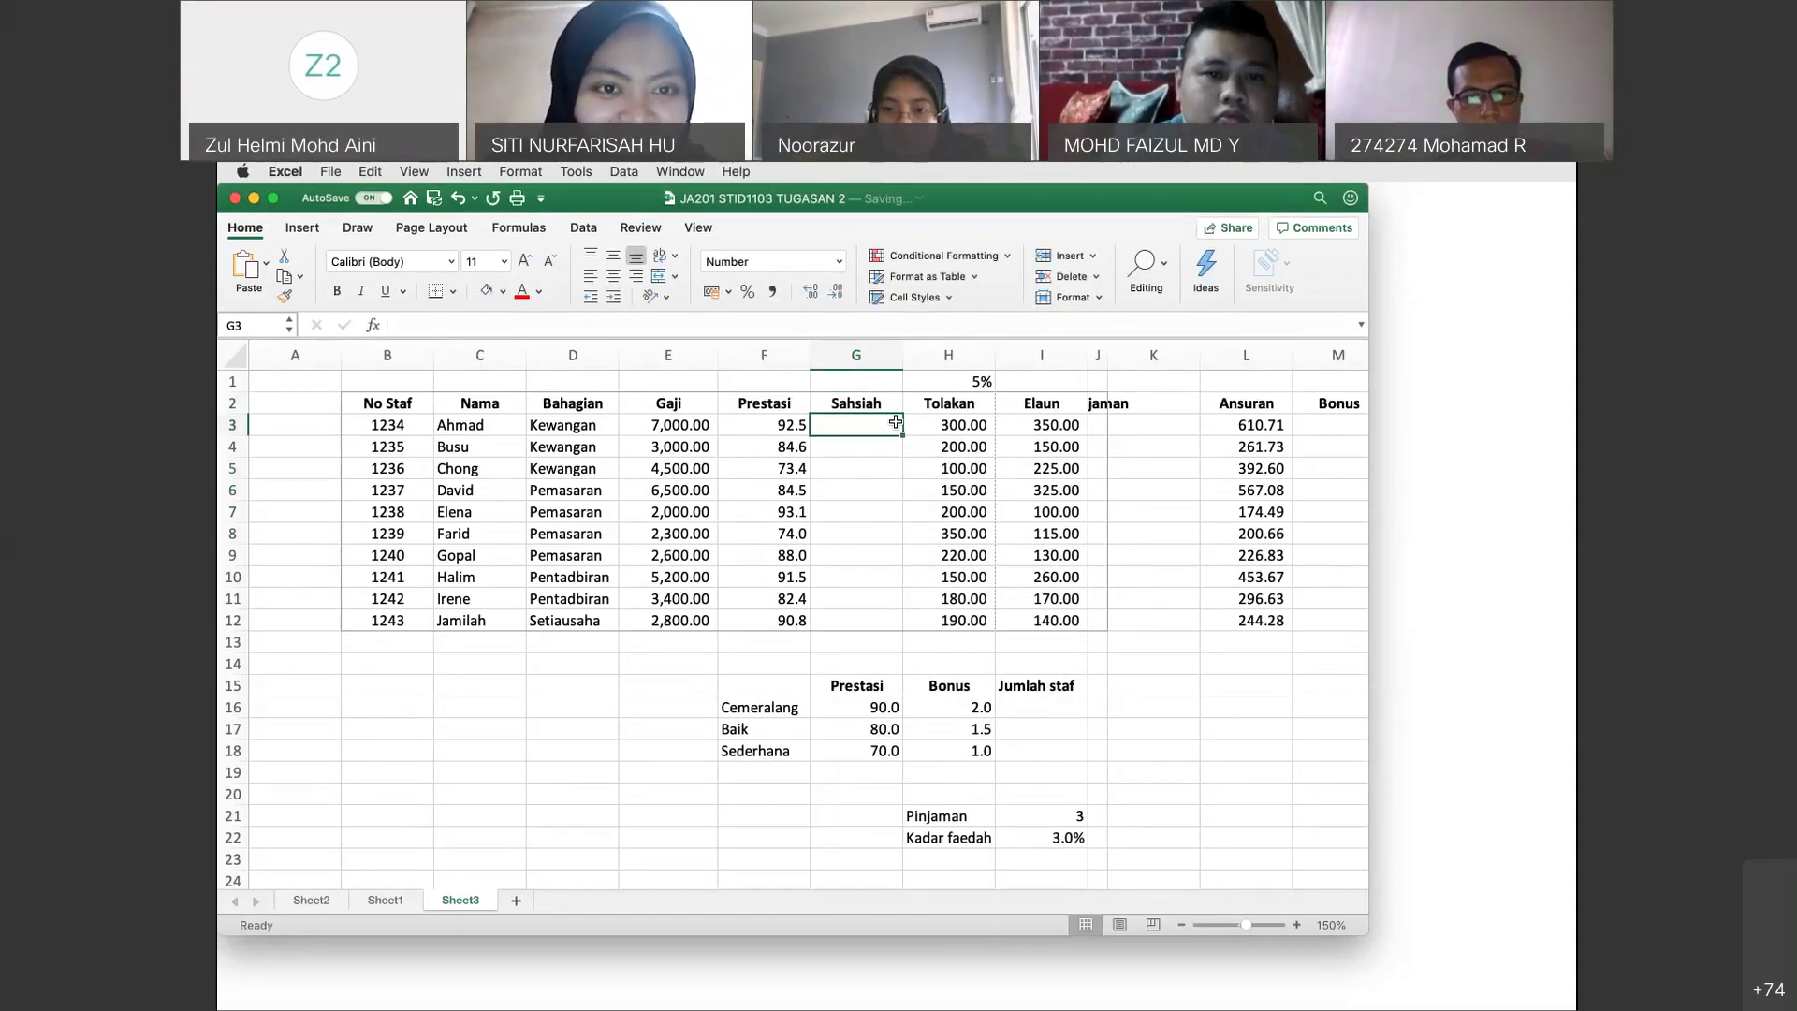
Widen column J to fit the Pinjaman amounts and narrow the empty column K, enlarging the workbook window to fit the table.
{"action": "left_click_drag", "start_coordinate": [1107, 356], "coordinate": [1195, 356]}
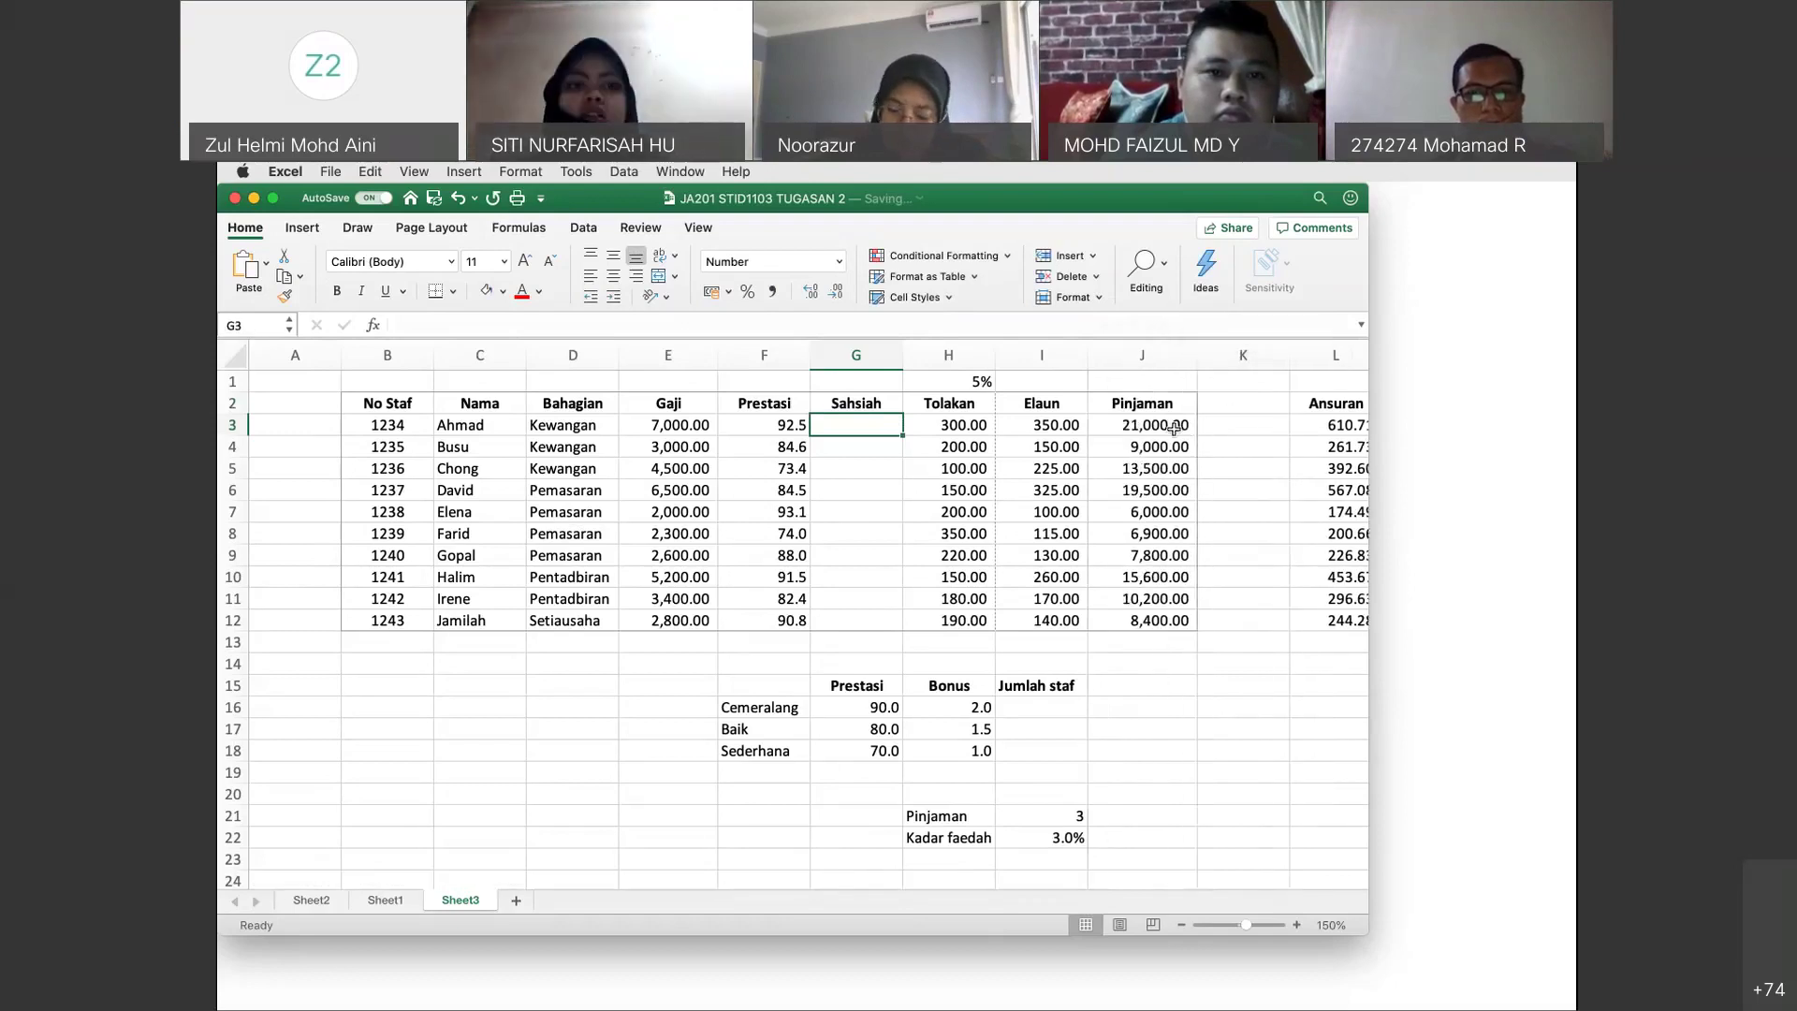
{"action": "left_click", "coordinate": [1175, 427]}
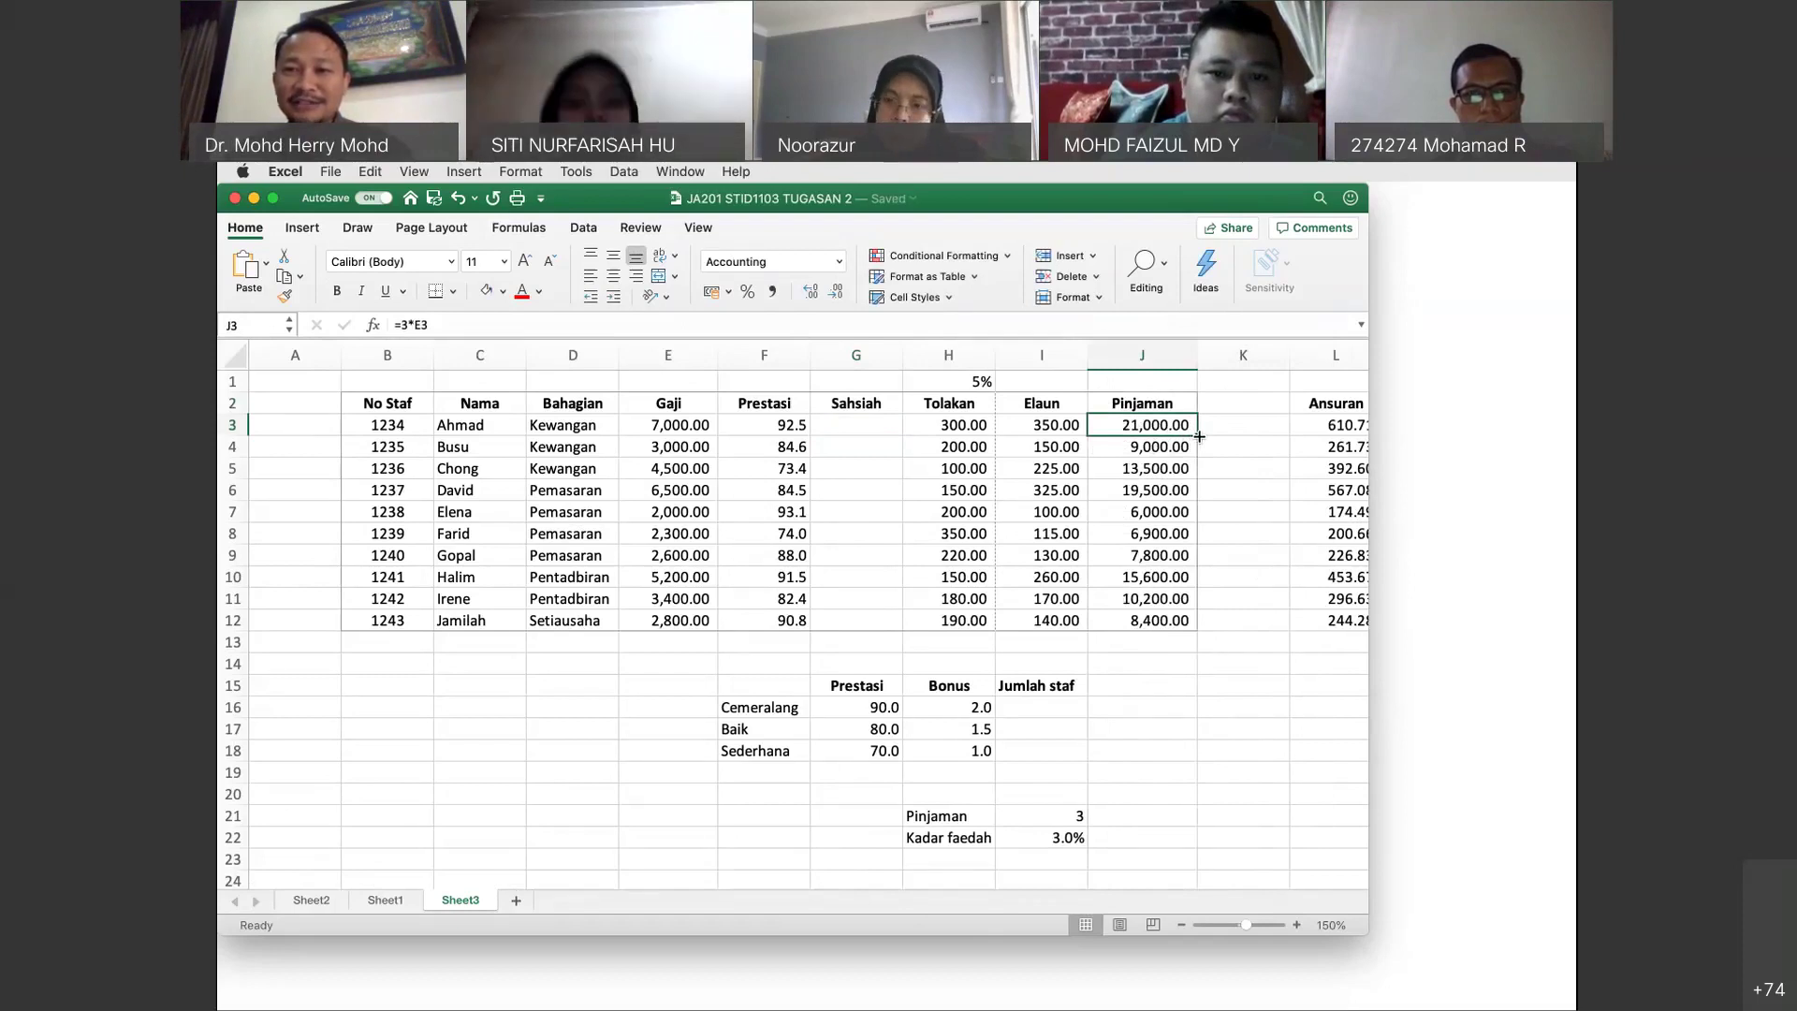
{"action": "left_click_drag", "start_coordinate": [1287, 359], "coordinate": [1228, 361]}
{"action": "left_click_drag", "start_coordinate": [1369, 384], "coordinate": [1524, 389]}
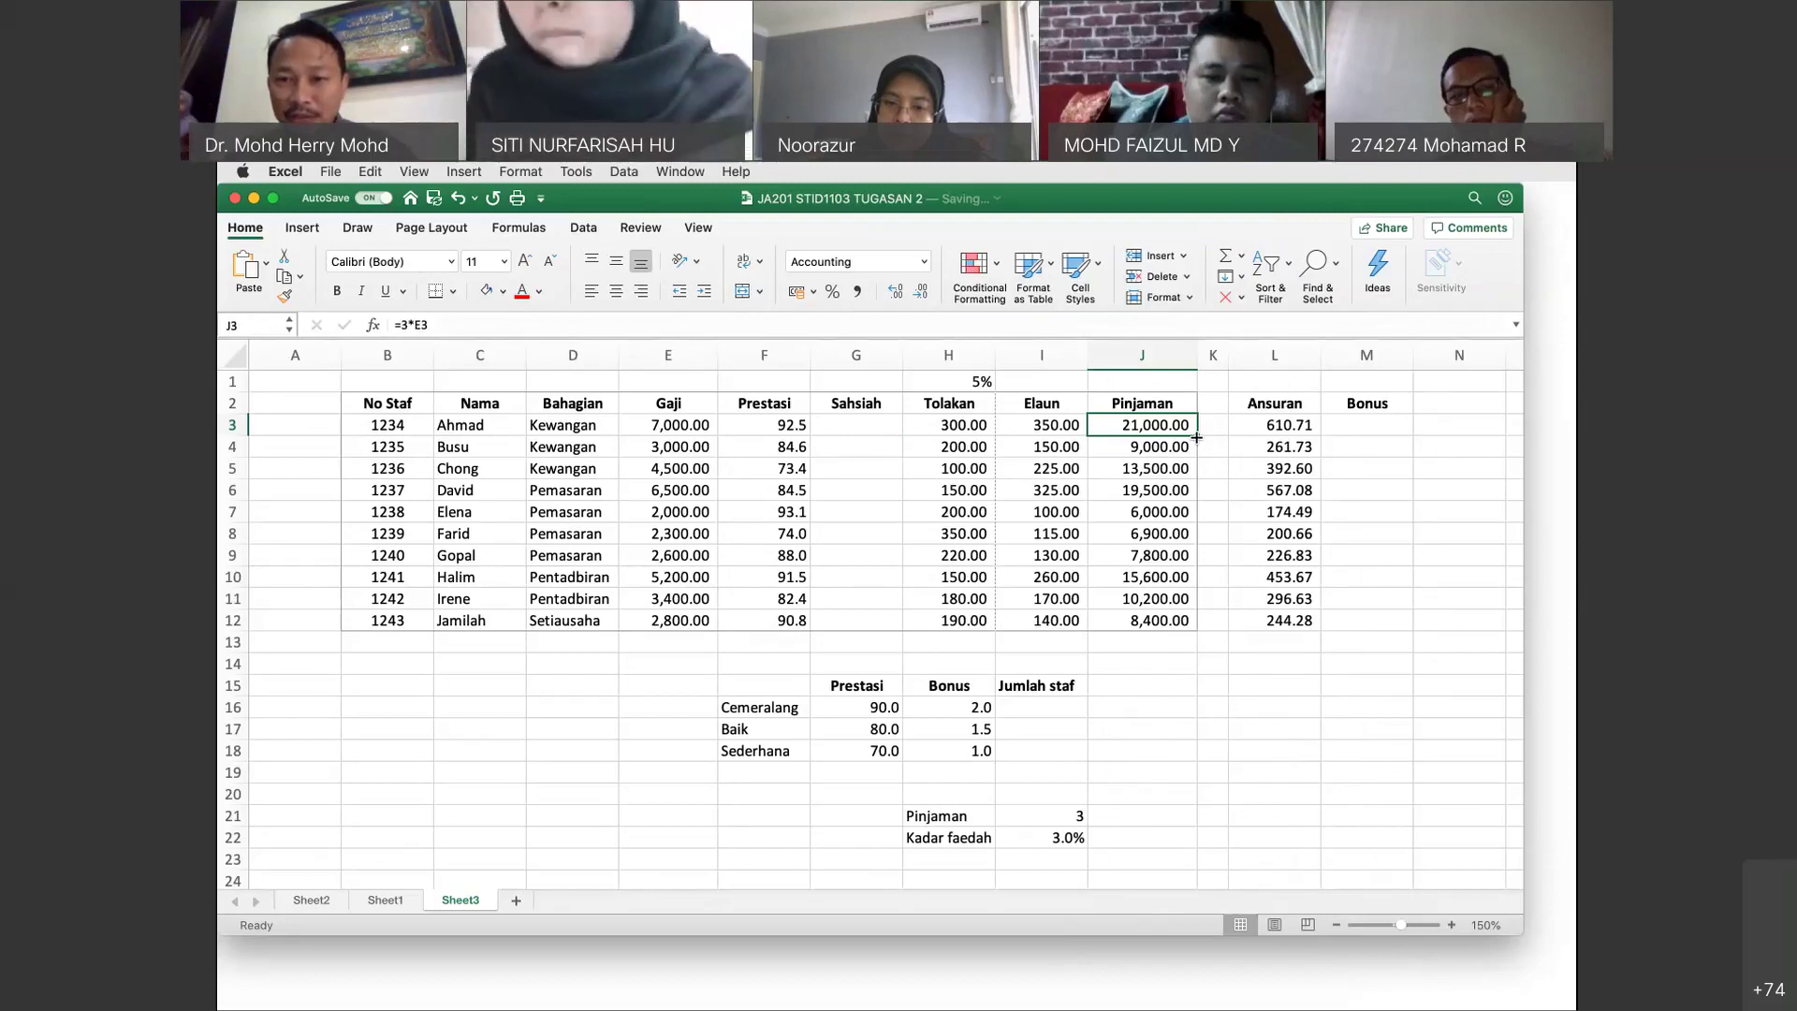
Fill the Pinjaman formula from J3 down through J12.
{"action": "left_click_drag", "start_coordinate": [1197, 437], "coordinate": [1202, 620]}
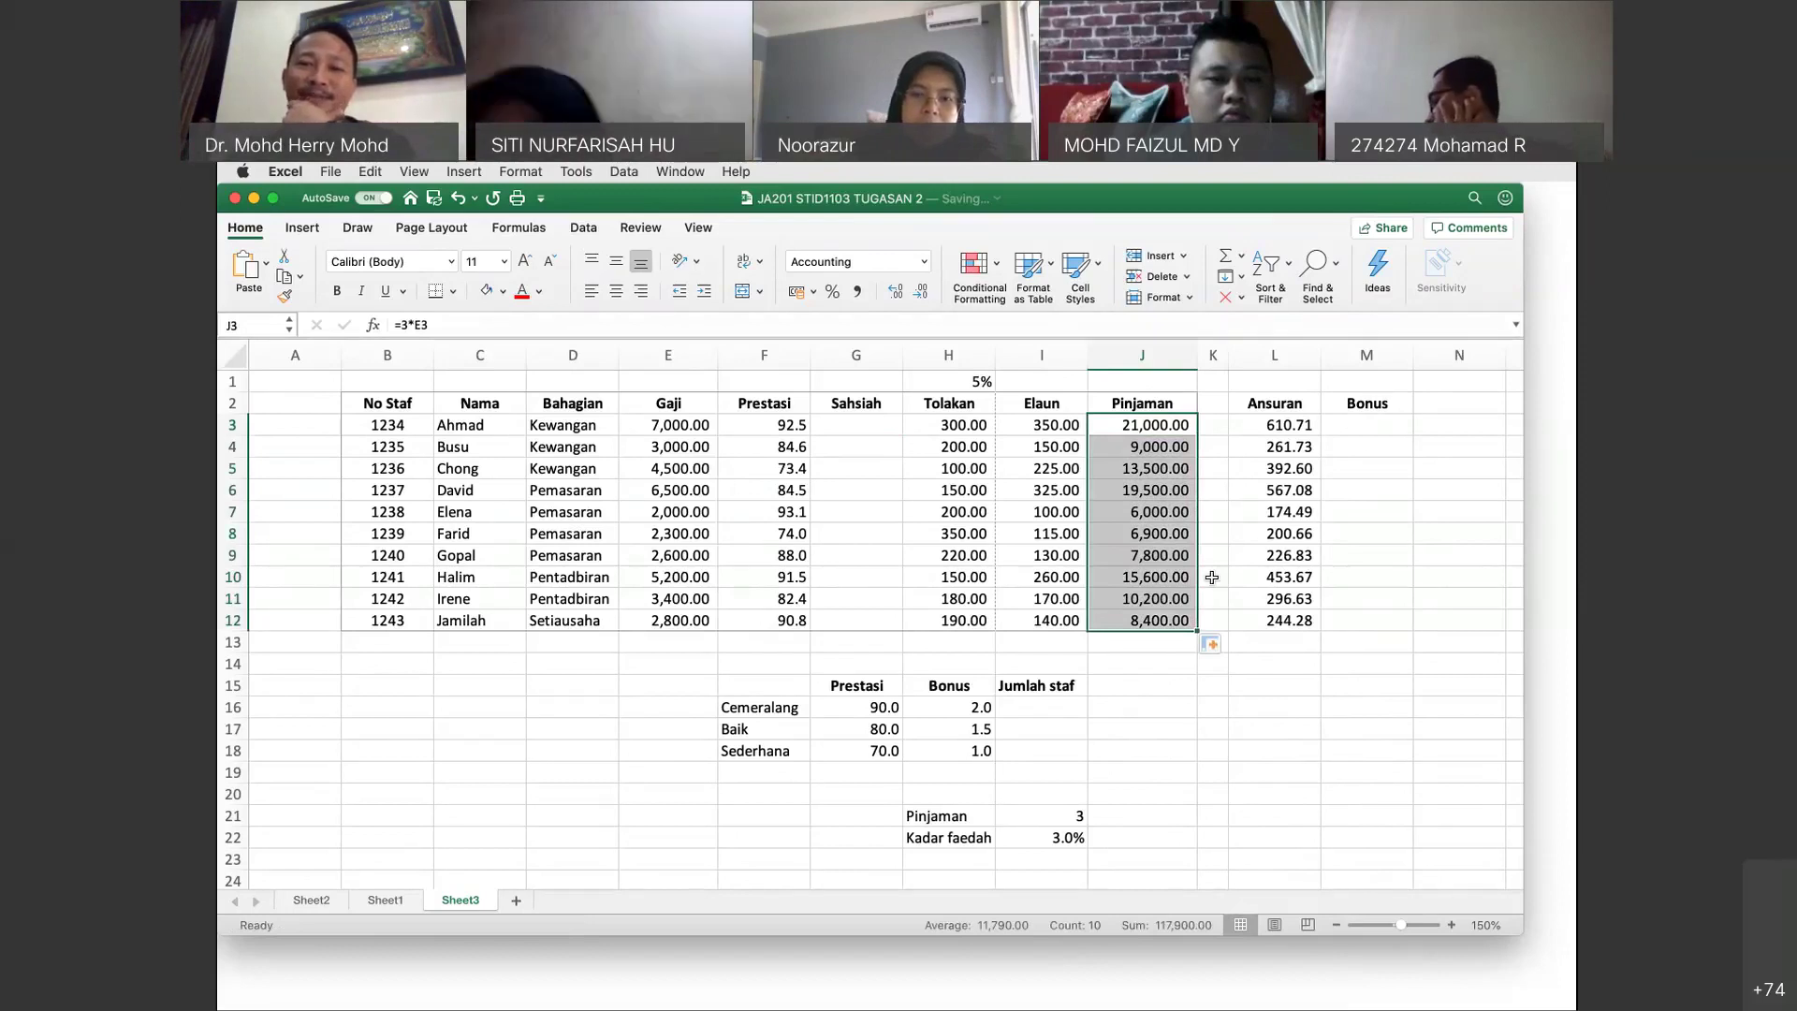
{"action": "left_click", "coordinate": [1212, 576]}
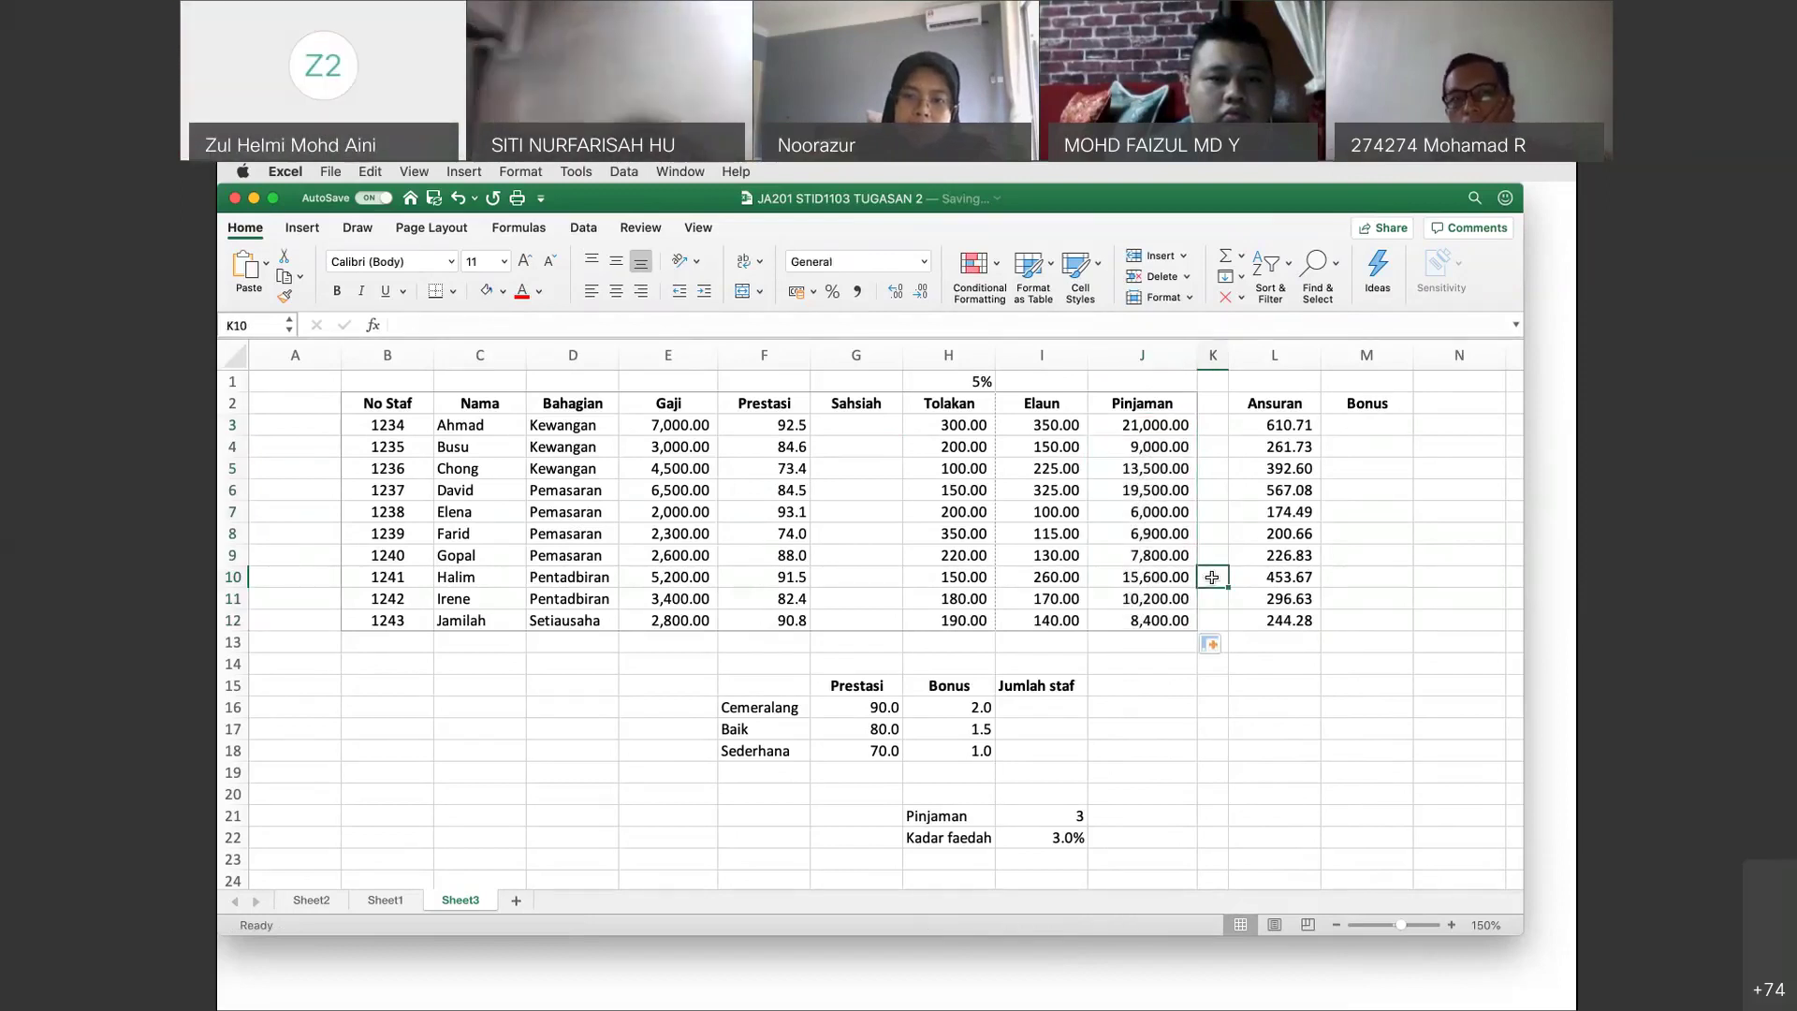
{"action": "left_click", "coordinate": [1347, 427]}
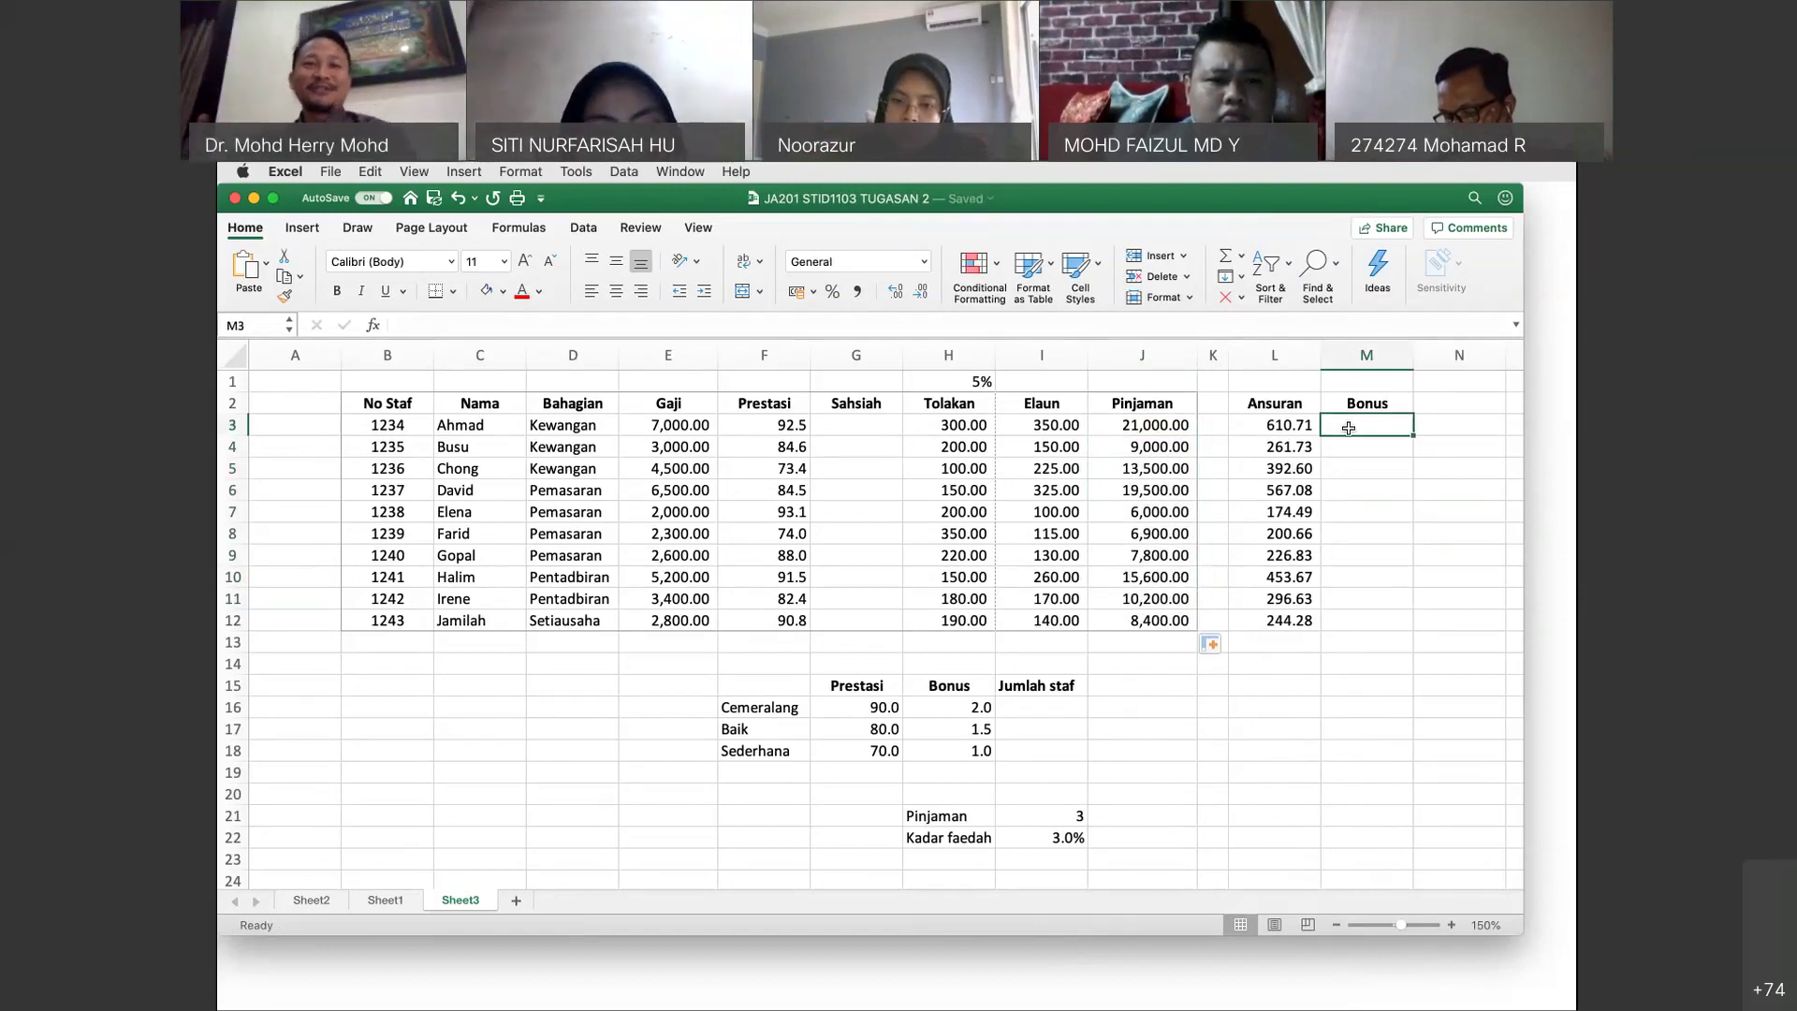
Enter 25 as the first Sahsiah score in G3.
{"action": "left_click", "coordinate": [868, 426]}
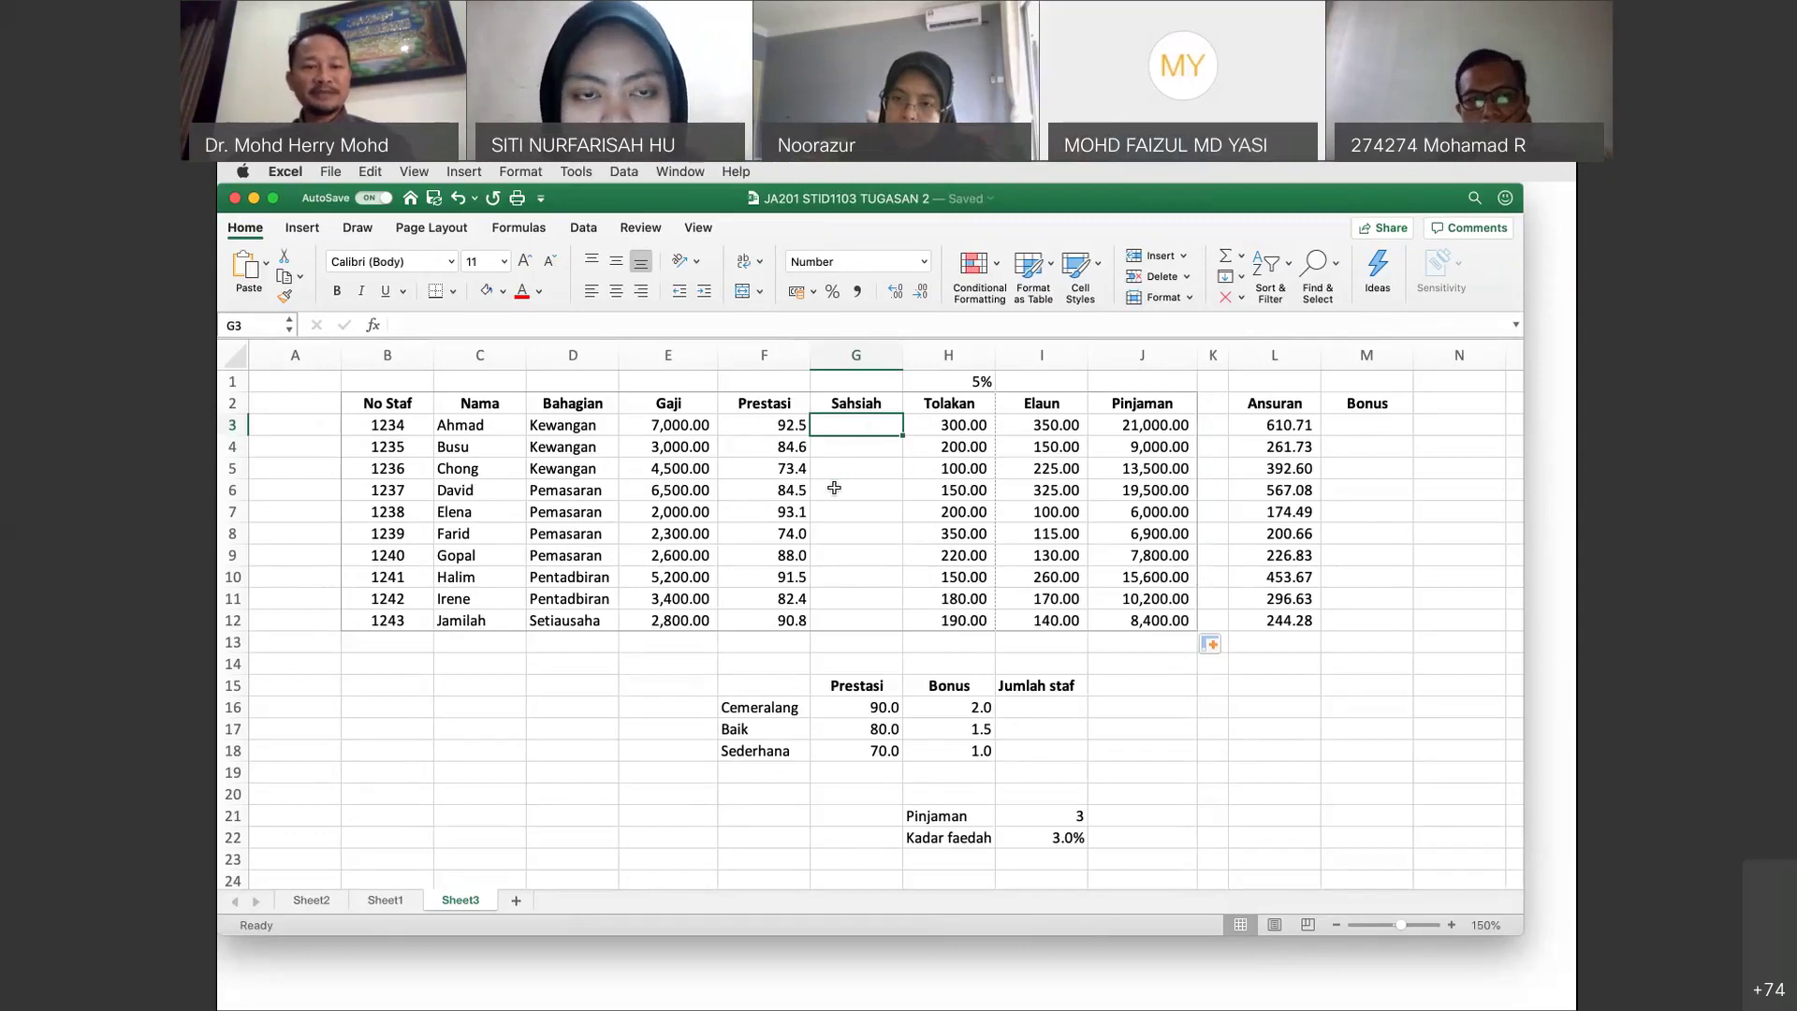
{"action": "type", "text": "2"}
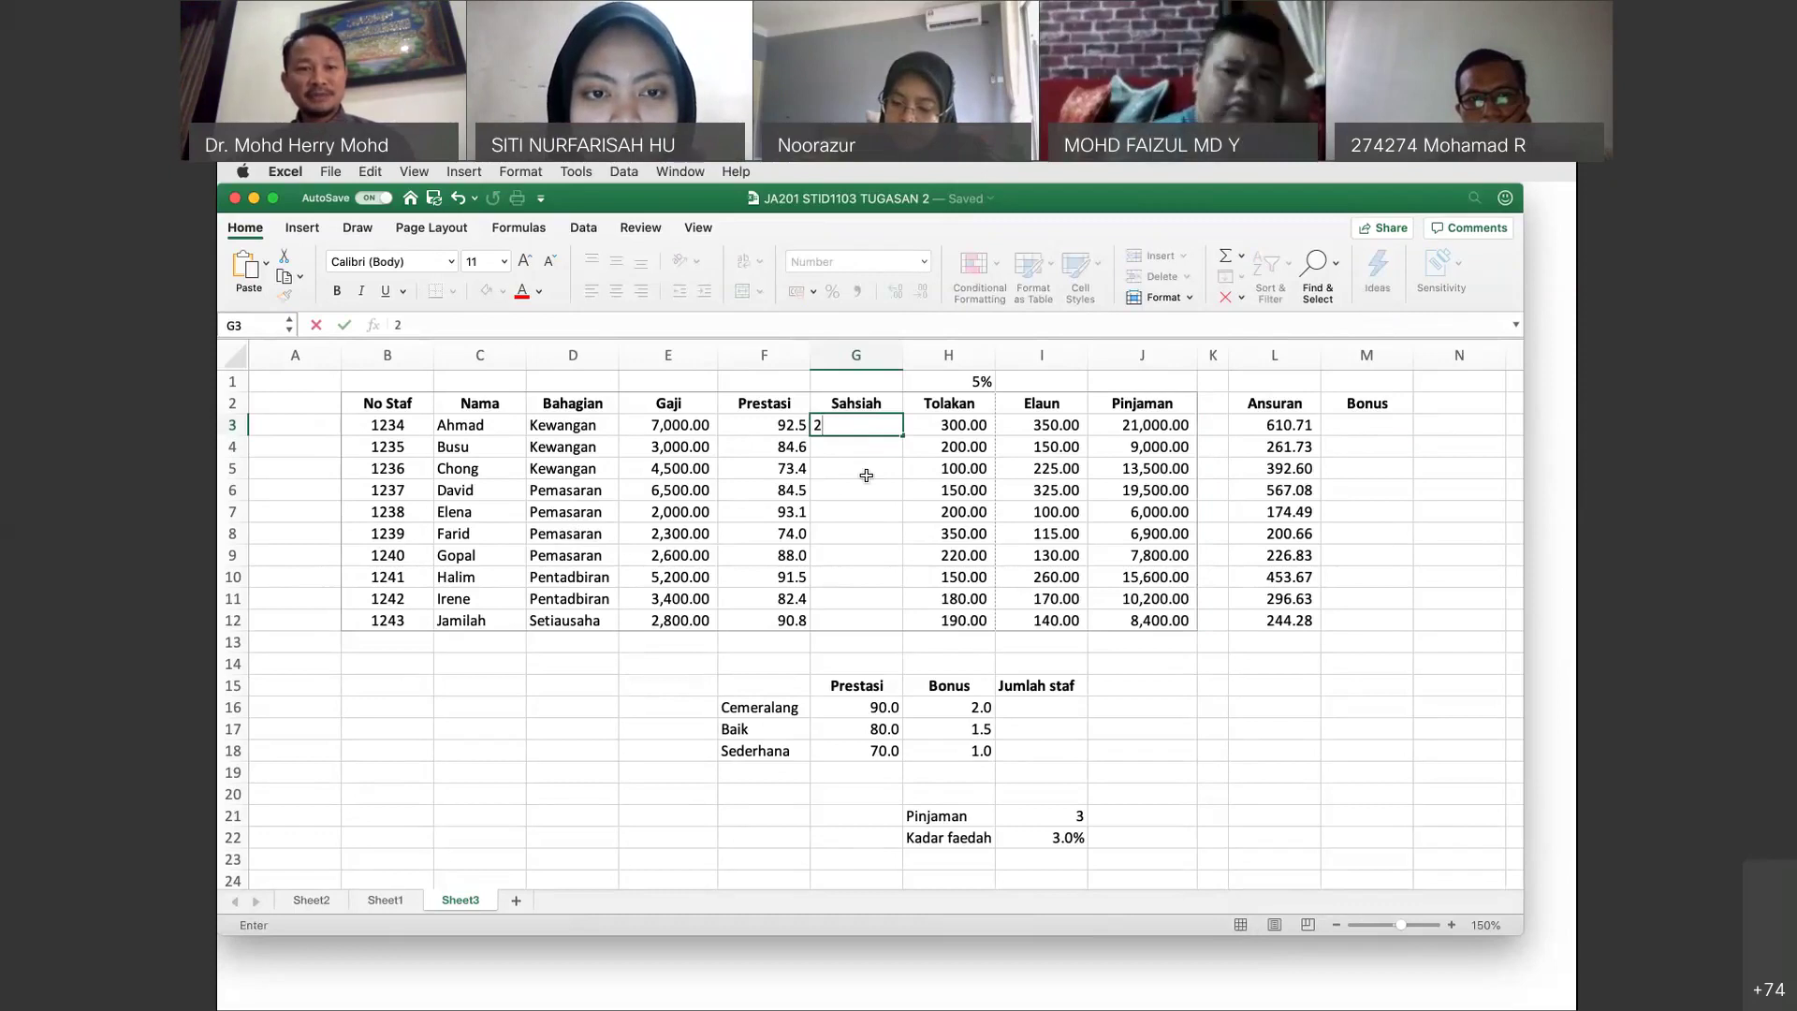
{"action": "type", "text": "5"}
{"action": "key", "text": "Return"}
{"action": "key", "text": "Up"}
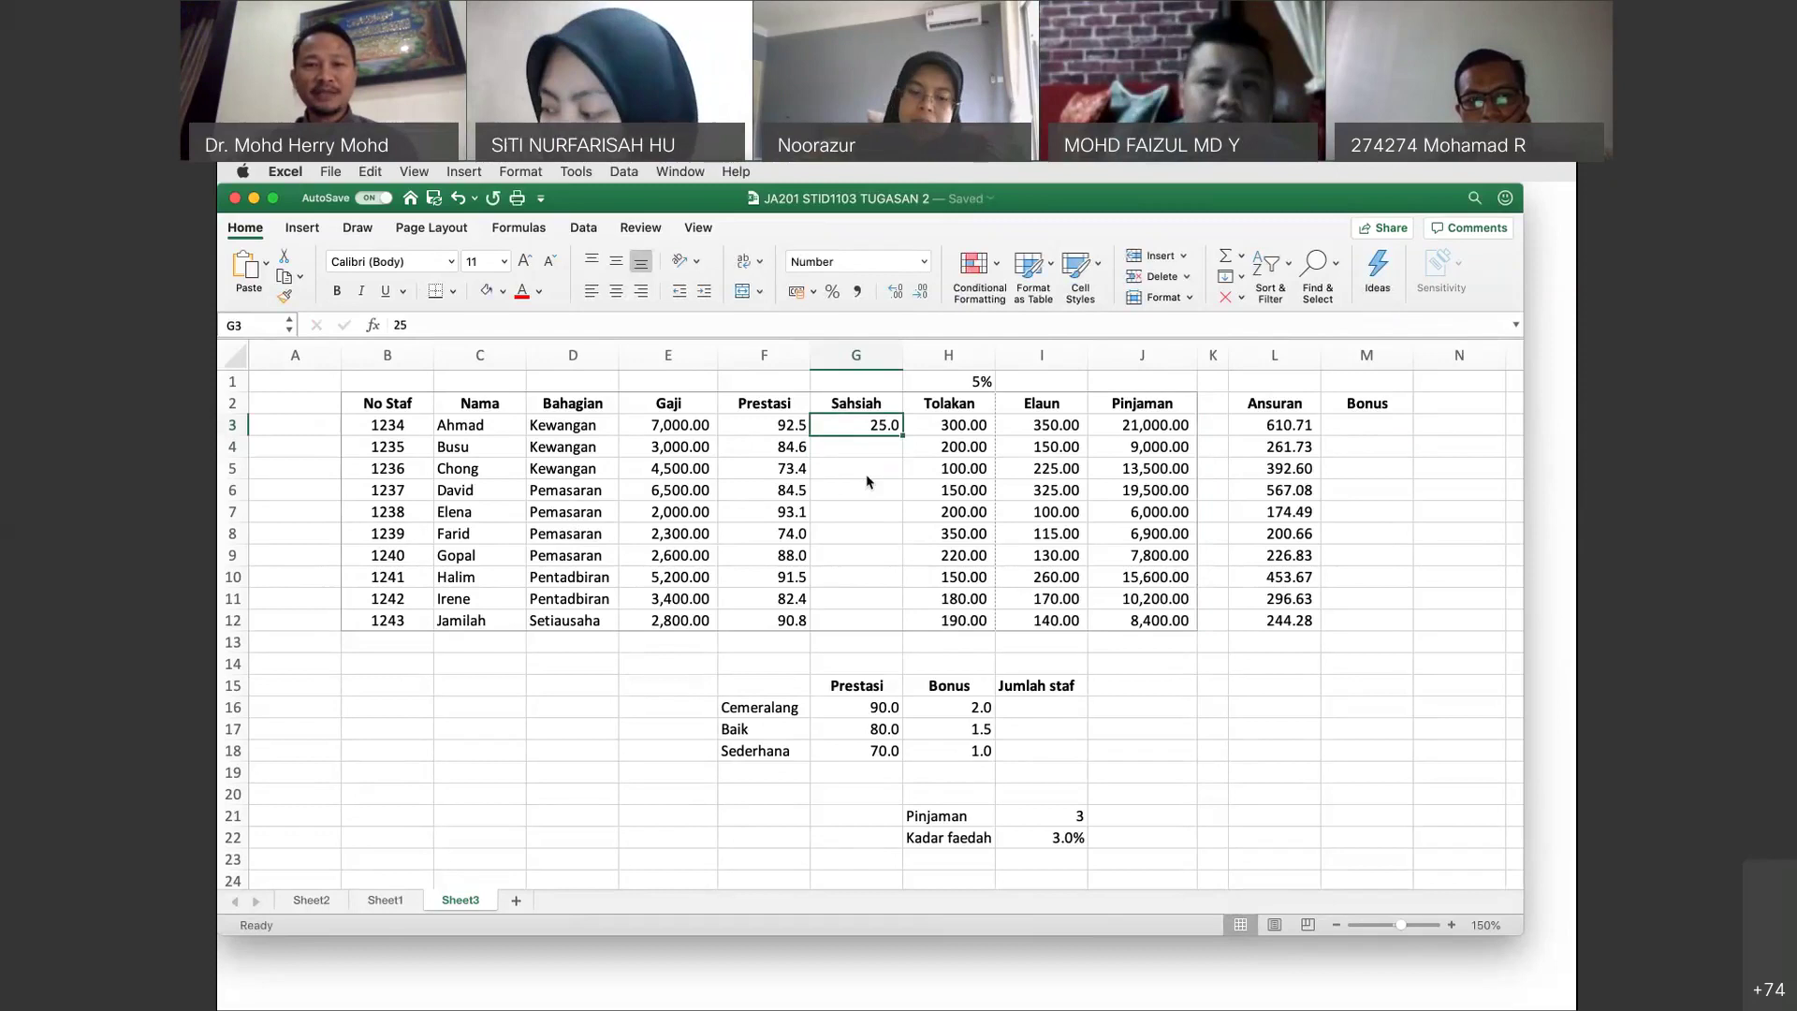
Enter the Sahsiah scores 19, 18, 12, 16, 15, 13, 18, 17, 16 and 16 down G3:G12.
{"action": "type", "text": "19"}
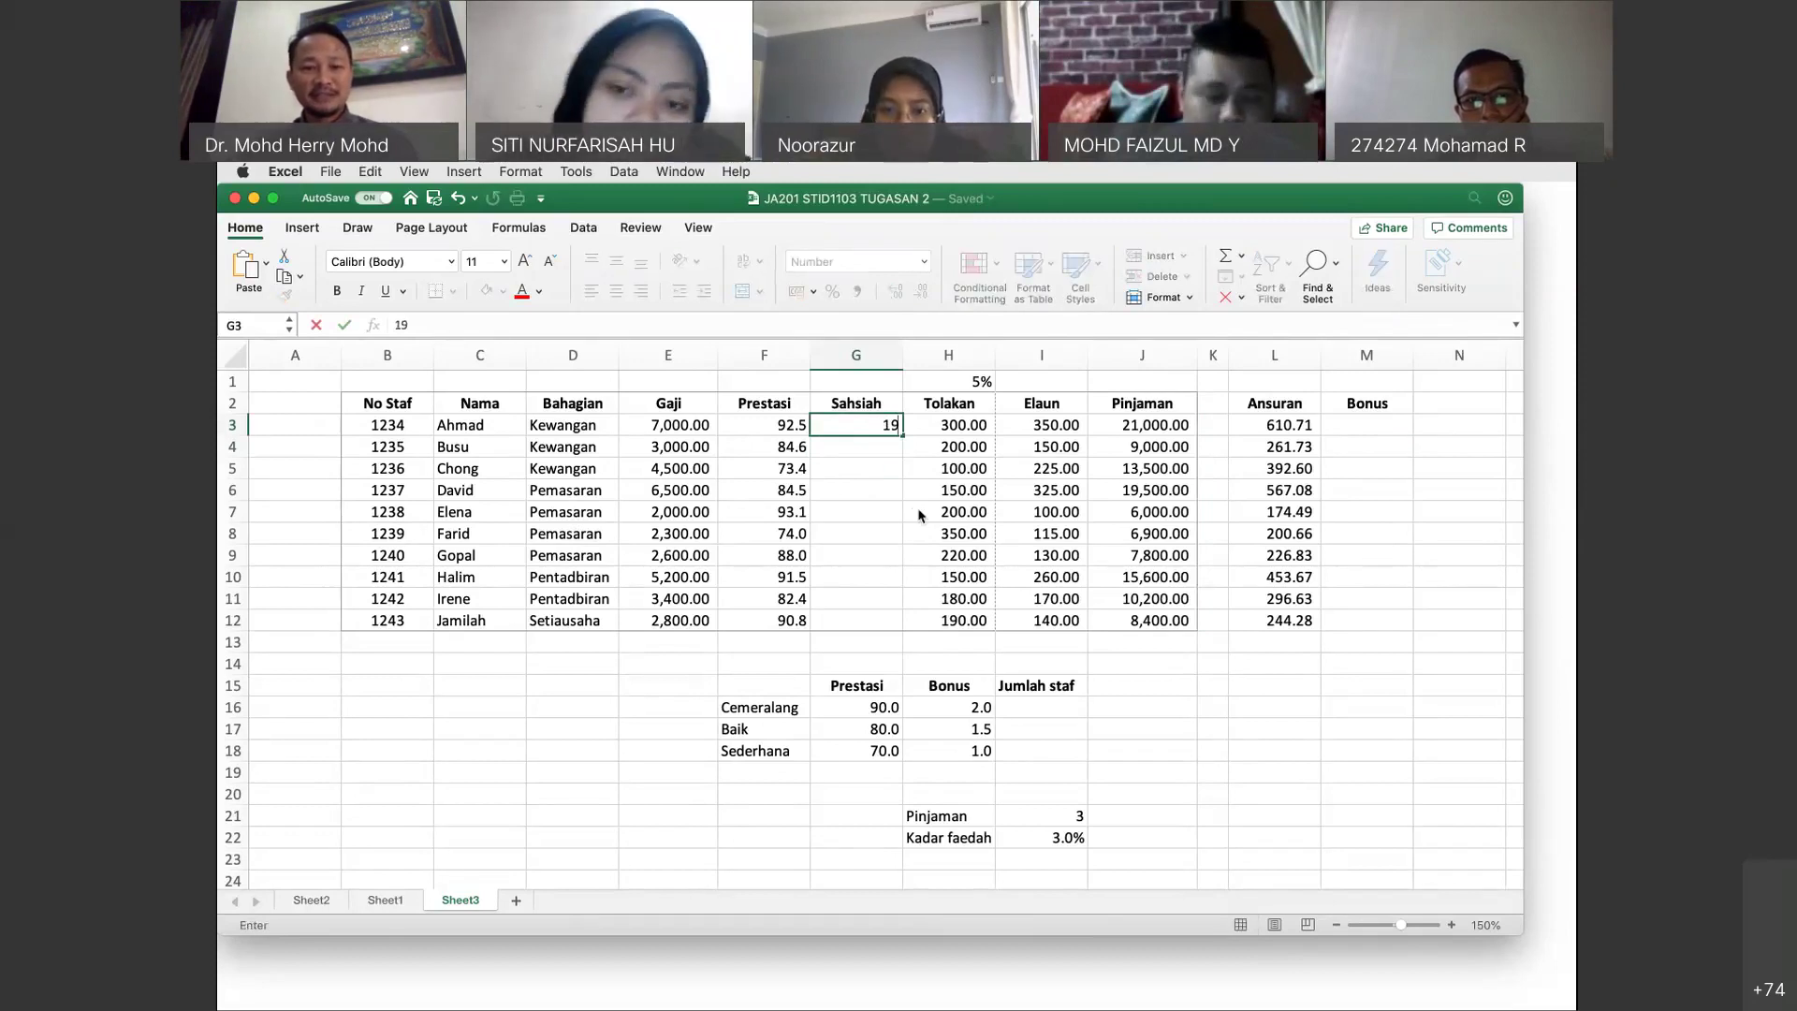
{"action": "key", "text": "Return"}
{"action": "type", "text": "18"}
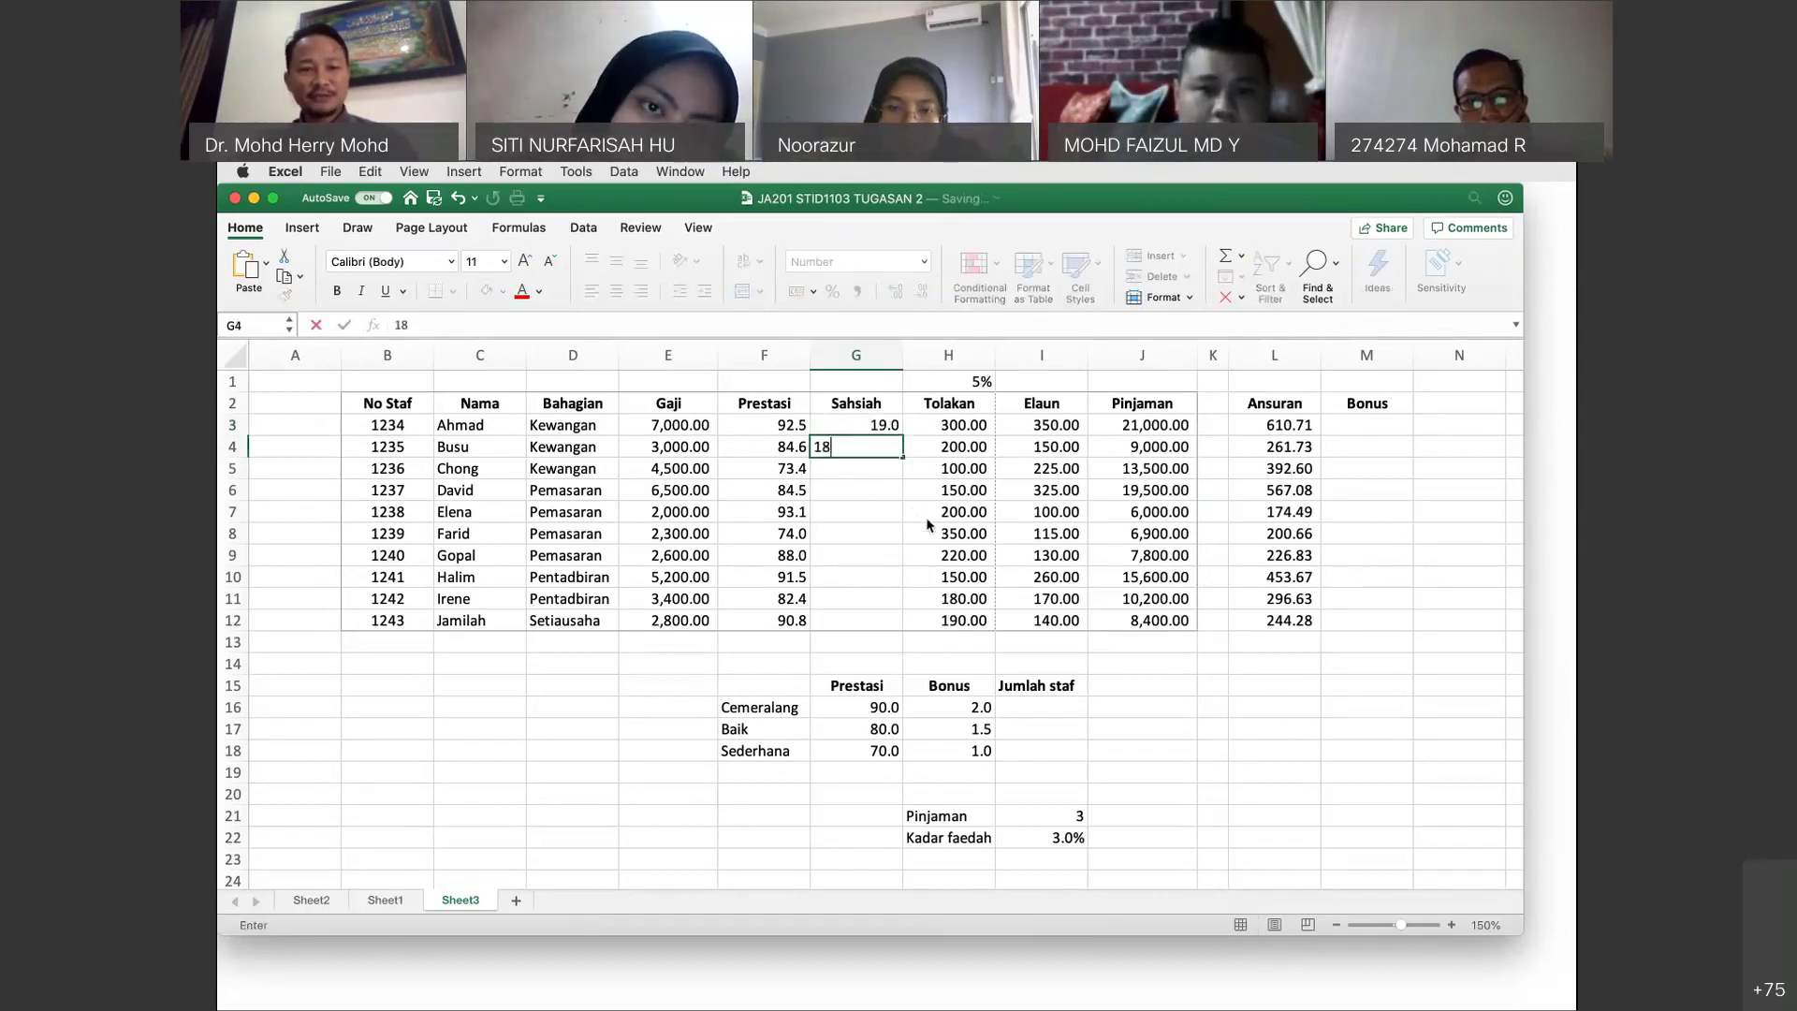
{"action": "key", "text": "Return"}
{"action": "type", "text": "12"}
{"action": "key", "text": "Return"}
{"action": "type", "text": "16"}
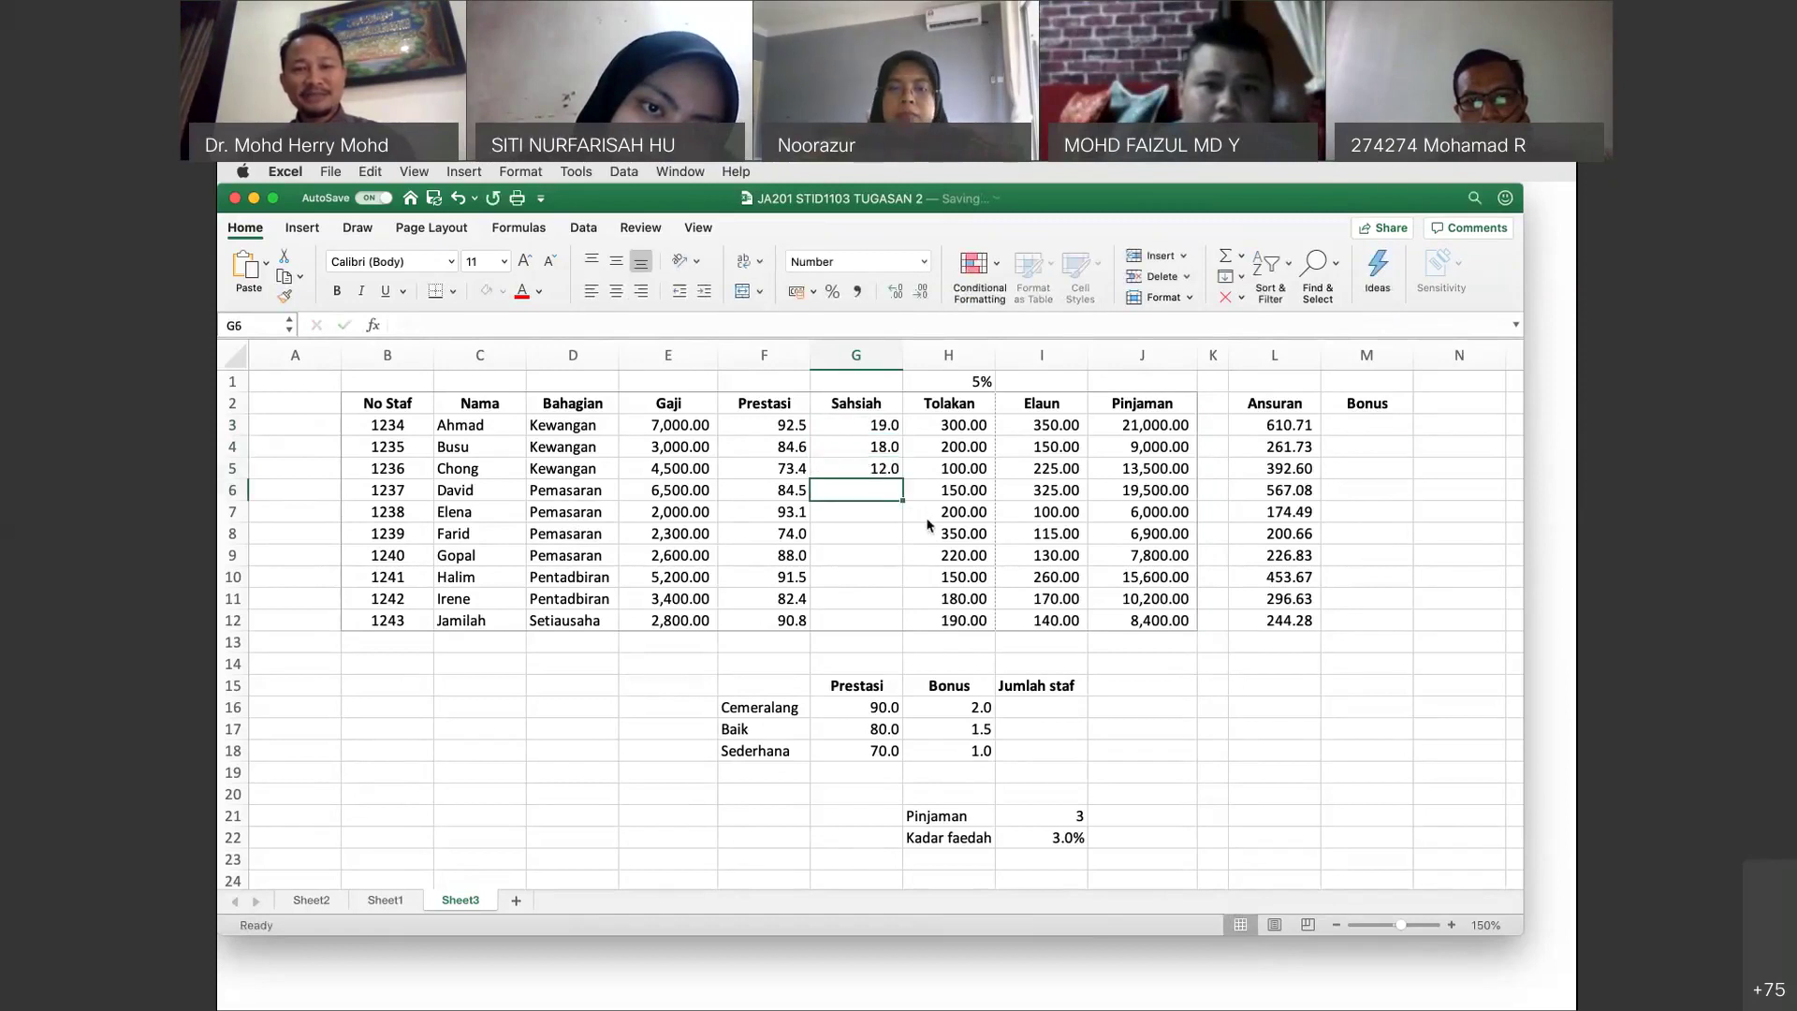
{"action": "key", "text": "Return"}
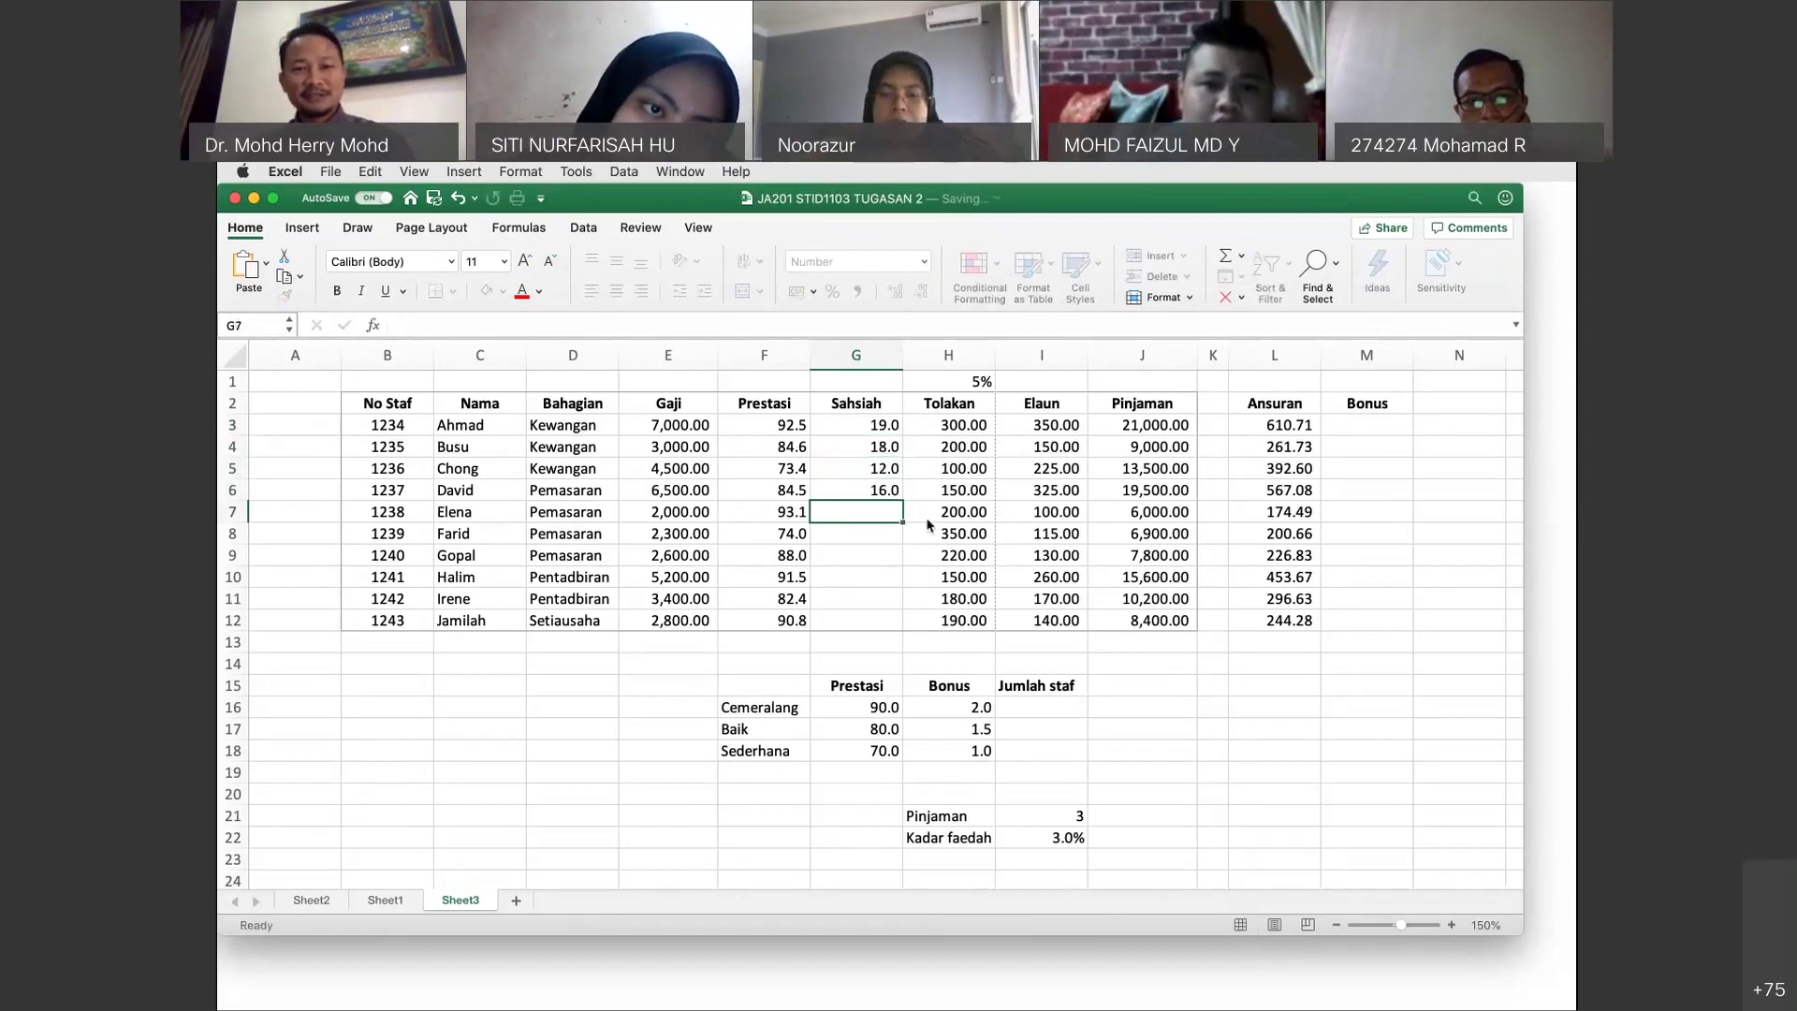
{"action": "type", "text": "15"}
{"action": "key", "text": "Return"}
{"action": "type", "text": "1"}
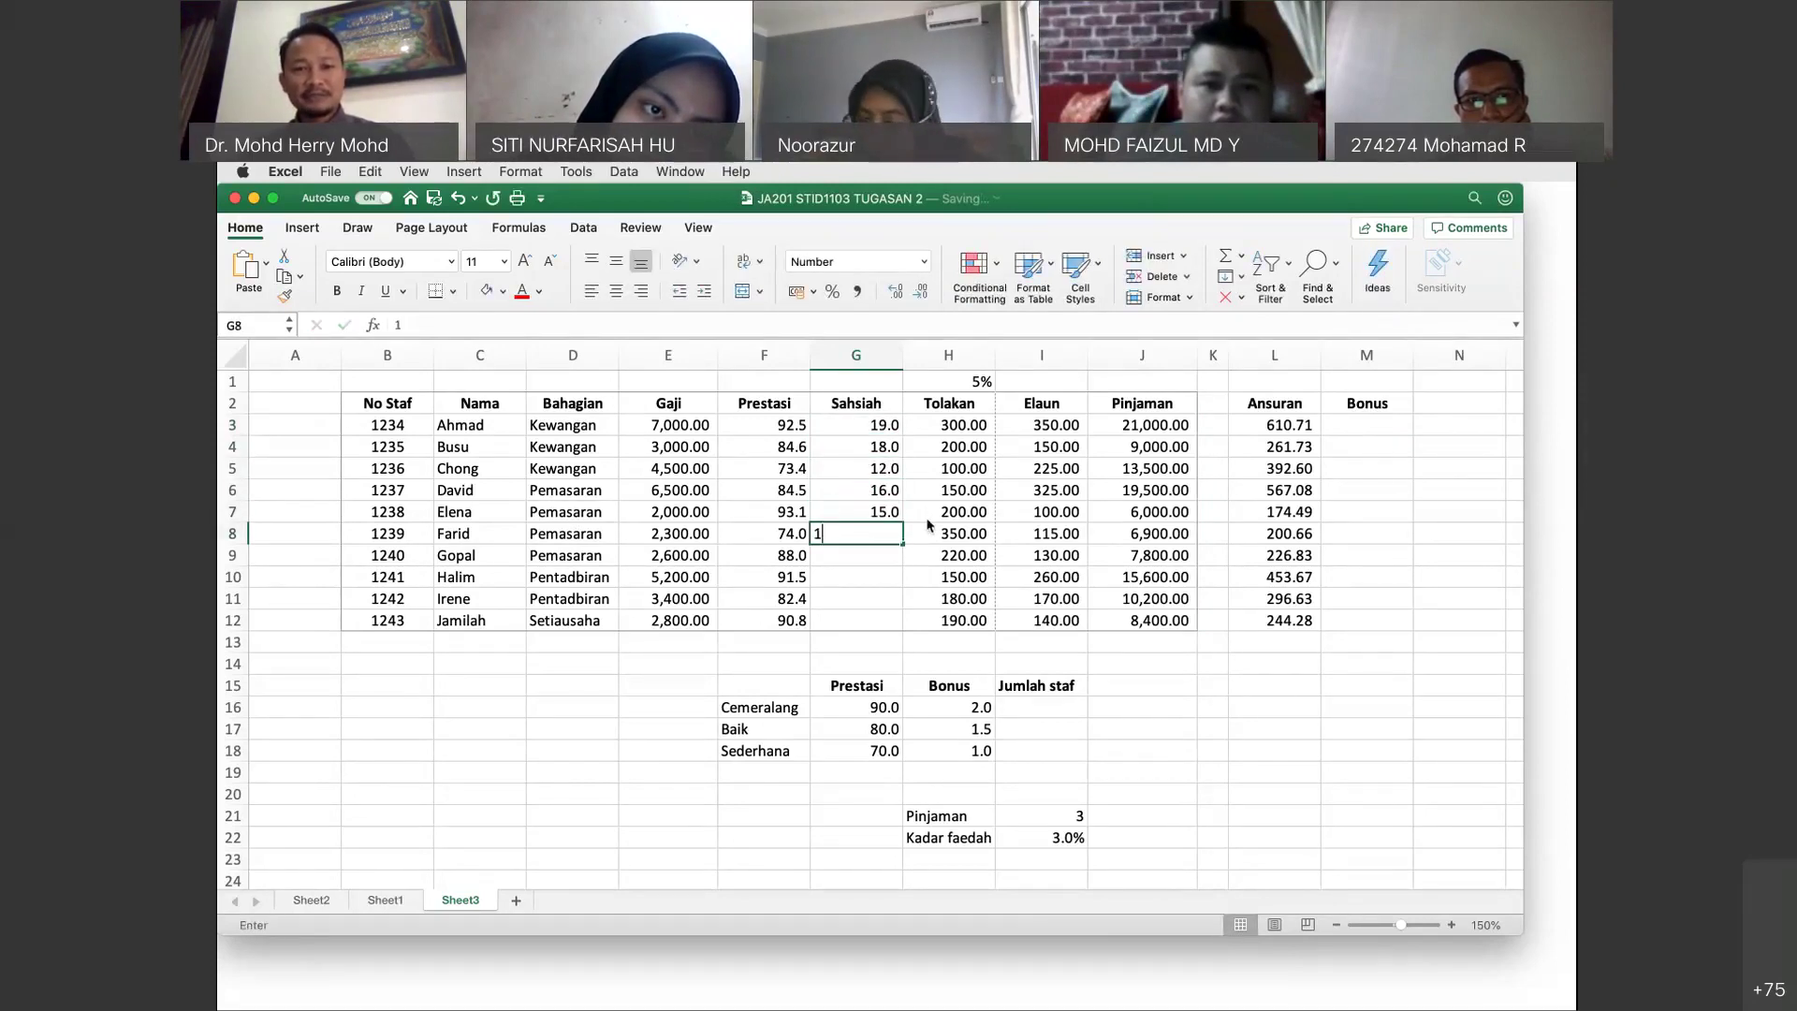
{"action": "type", "text": "3"}
{"action": "key", "text": "Return"}
{"action": "type", "text": "18"}
{"action": "key", "text": "Return"}
{"action": "type", "text": "17"}
{"action": "key", "text": "Return"}
{"action": "type", "text": "16"}
{"action": "key", "text": "Return"}
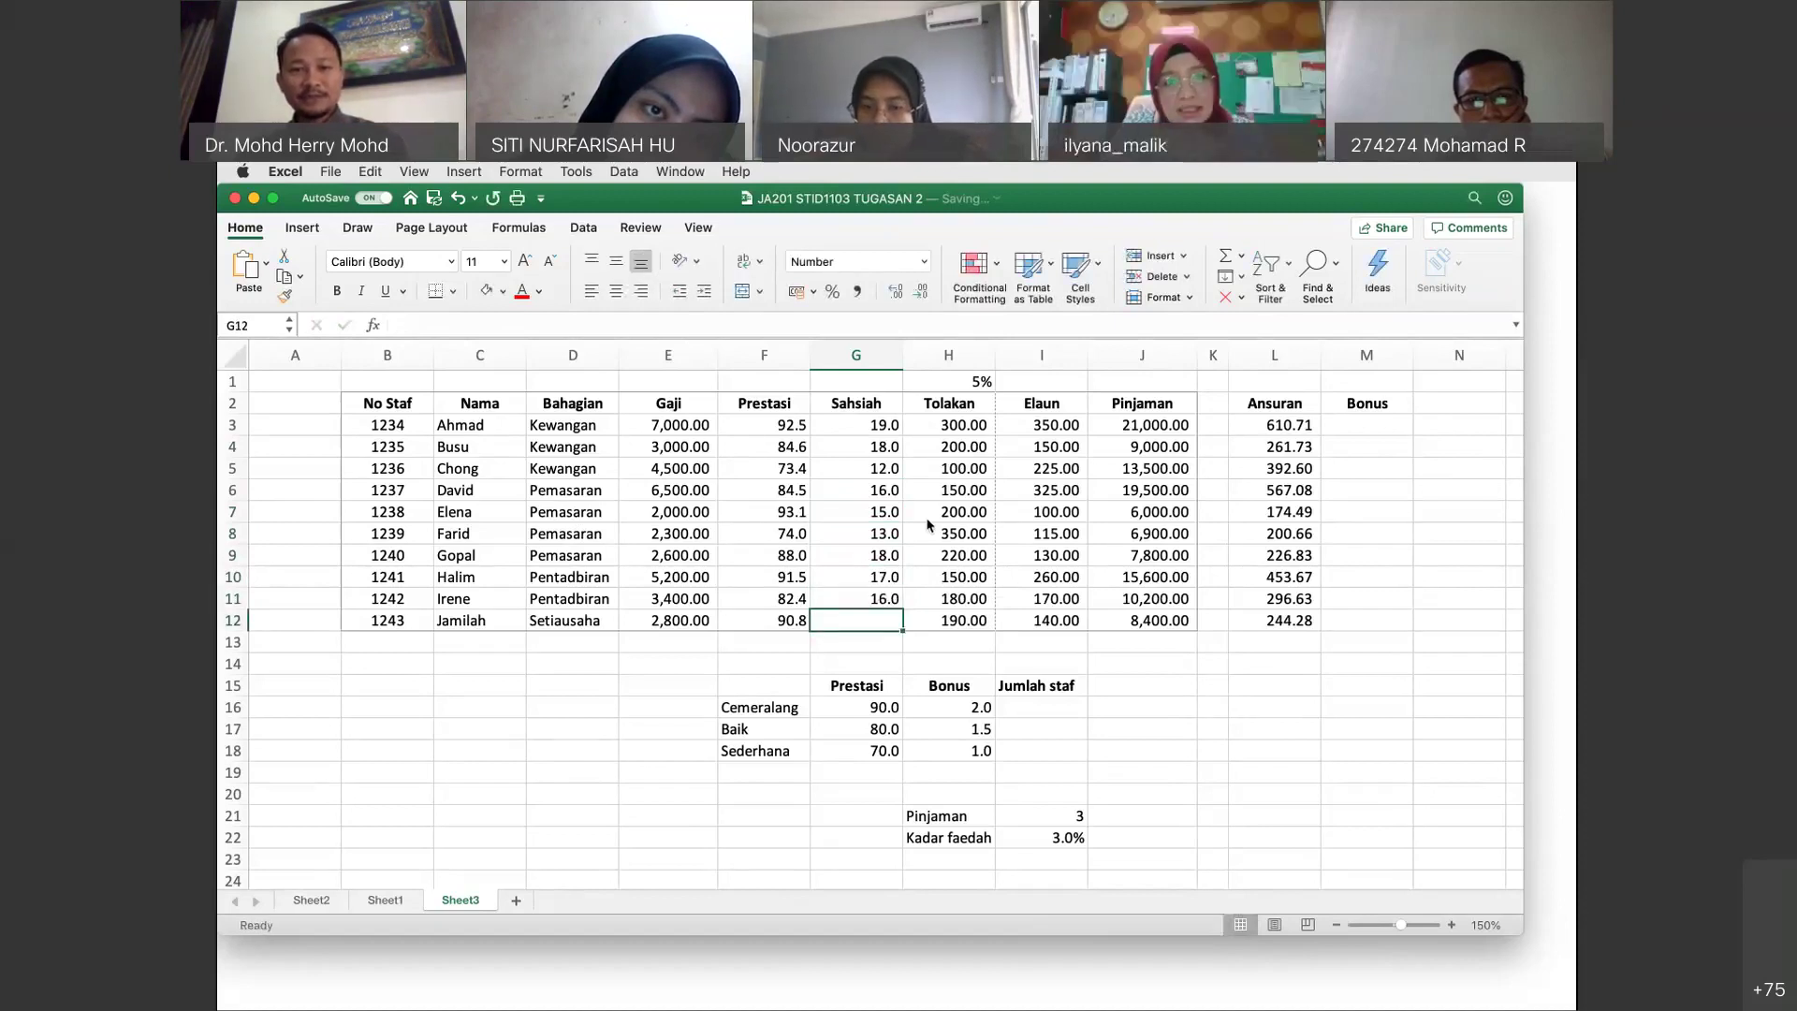
{"action": "type", "text": "16"}
{"action": "key", "text": "Return"}
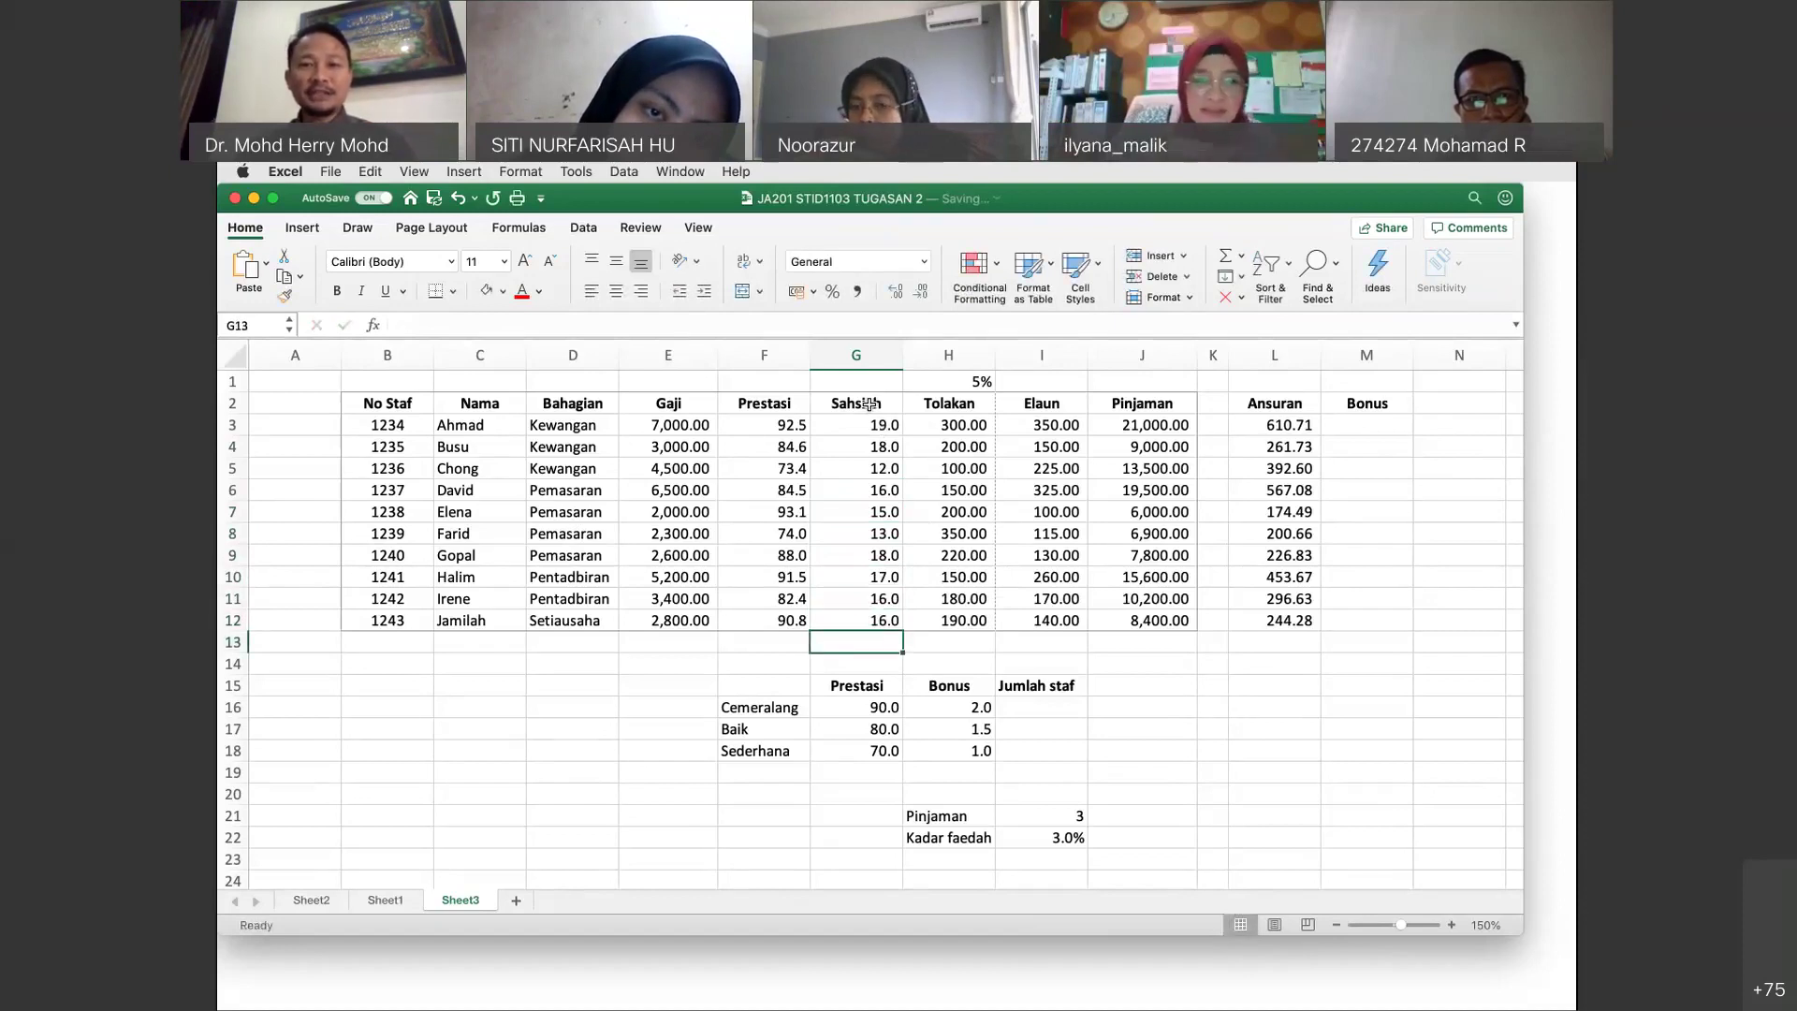
Insert blank cells at F2:F12 before the Prestasi column, shifting the existing cells right.
{"action": "left_click_drag", "start_coordinate": [864, 405], "coordinate": [869, 619]}
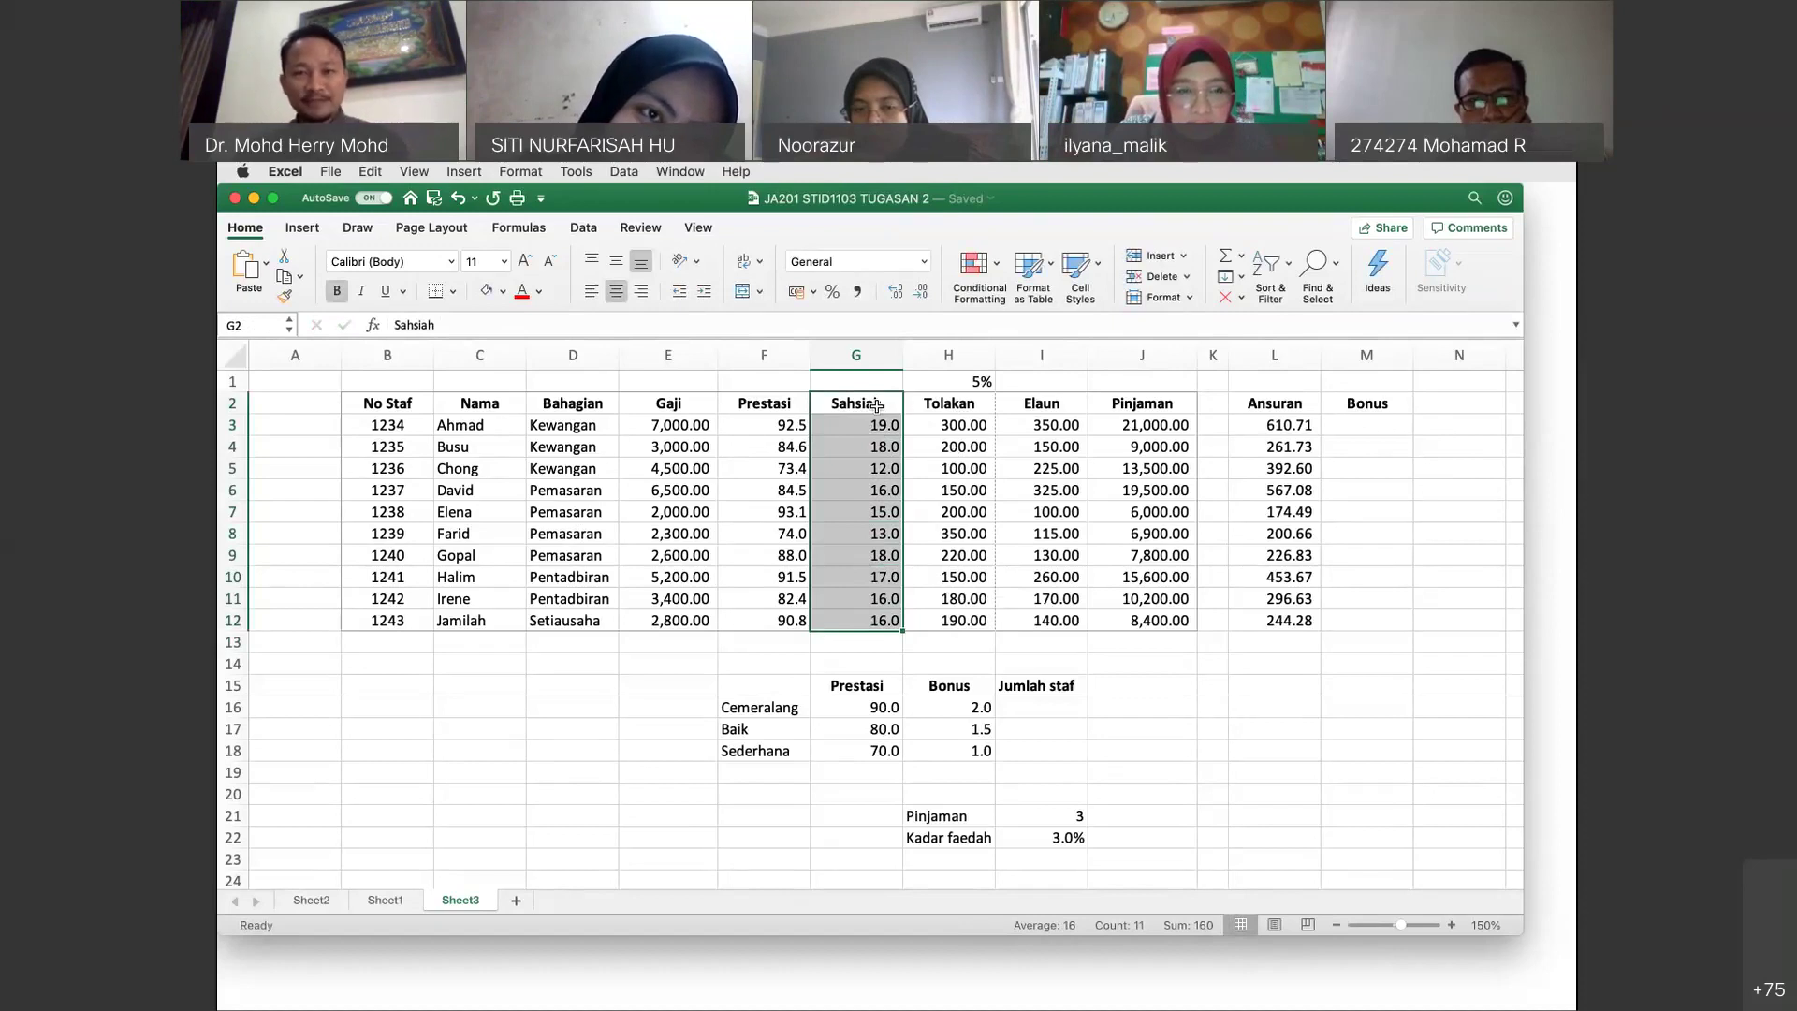
{"action": "left_click_drag", "start_coordinate": [943, 403], "coordinate": [941, 408]}
{"action": "left_click_drag", "start_coordinate": [764, 404], "coordinate": [785, 619]}
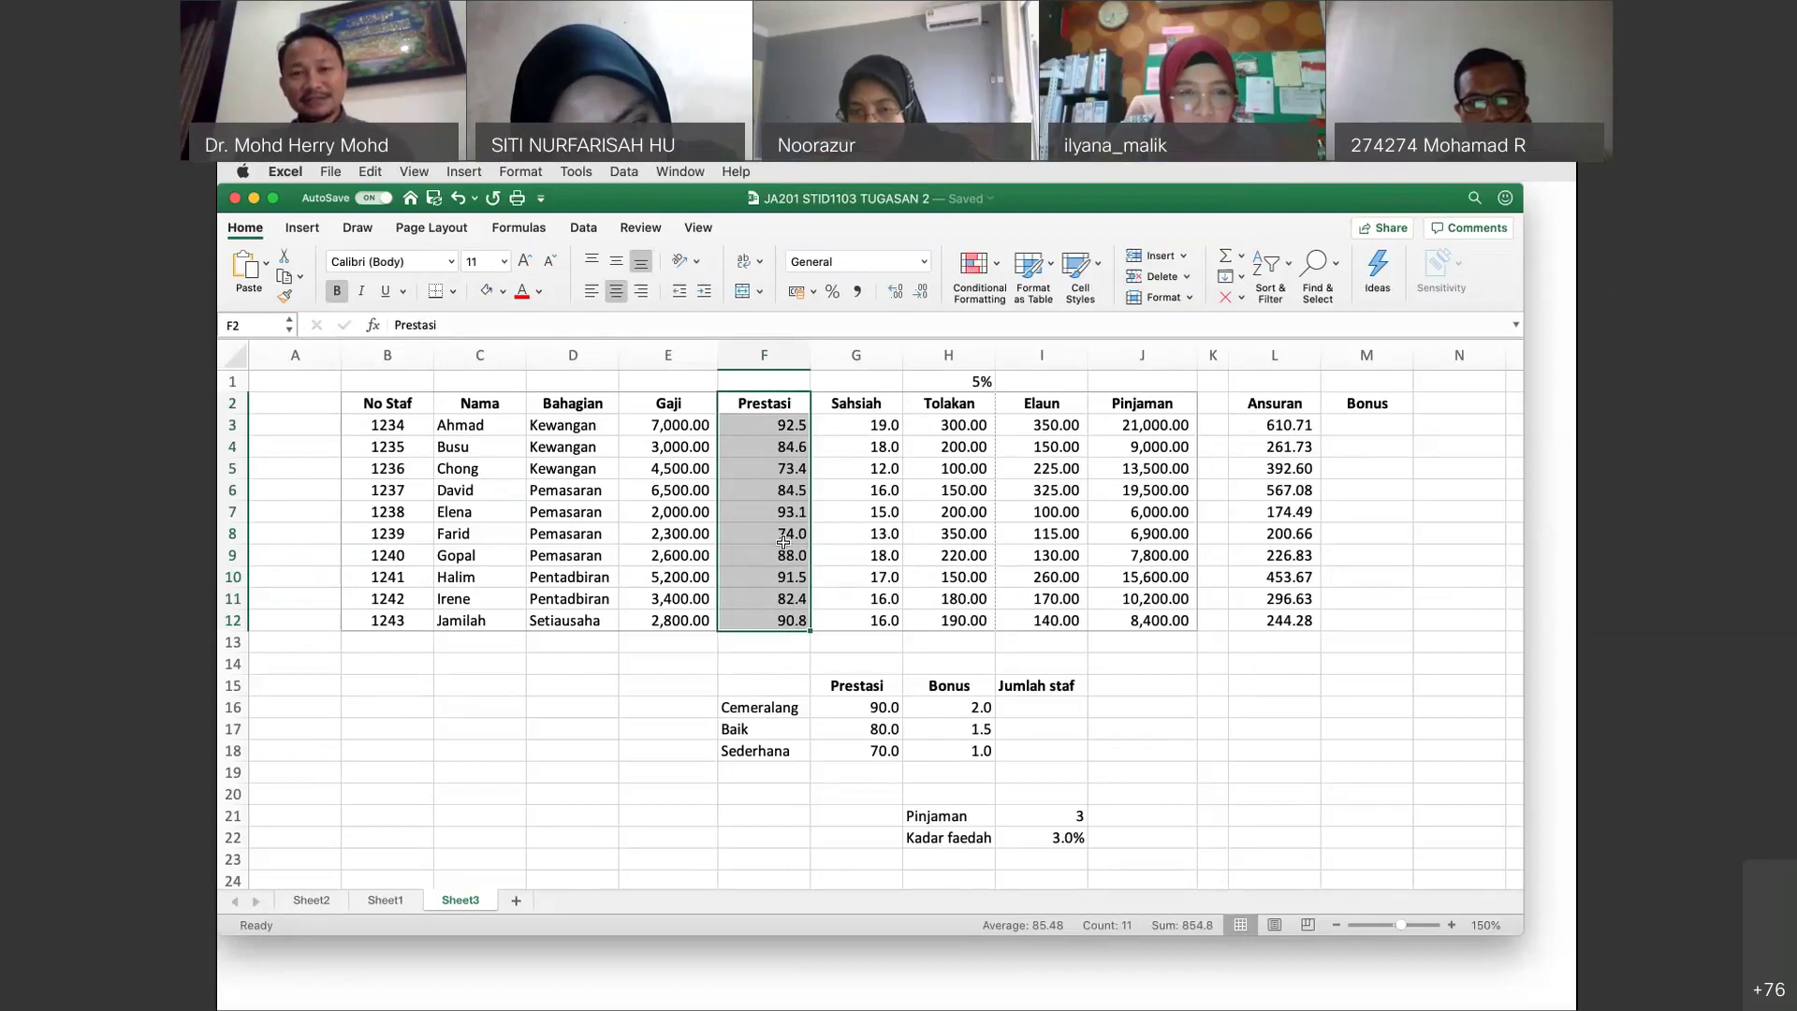
{"action": "right_click", "coordinate": [785, 549]}
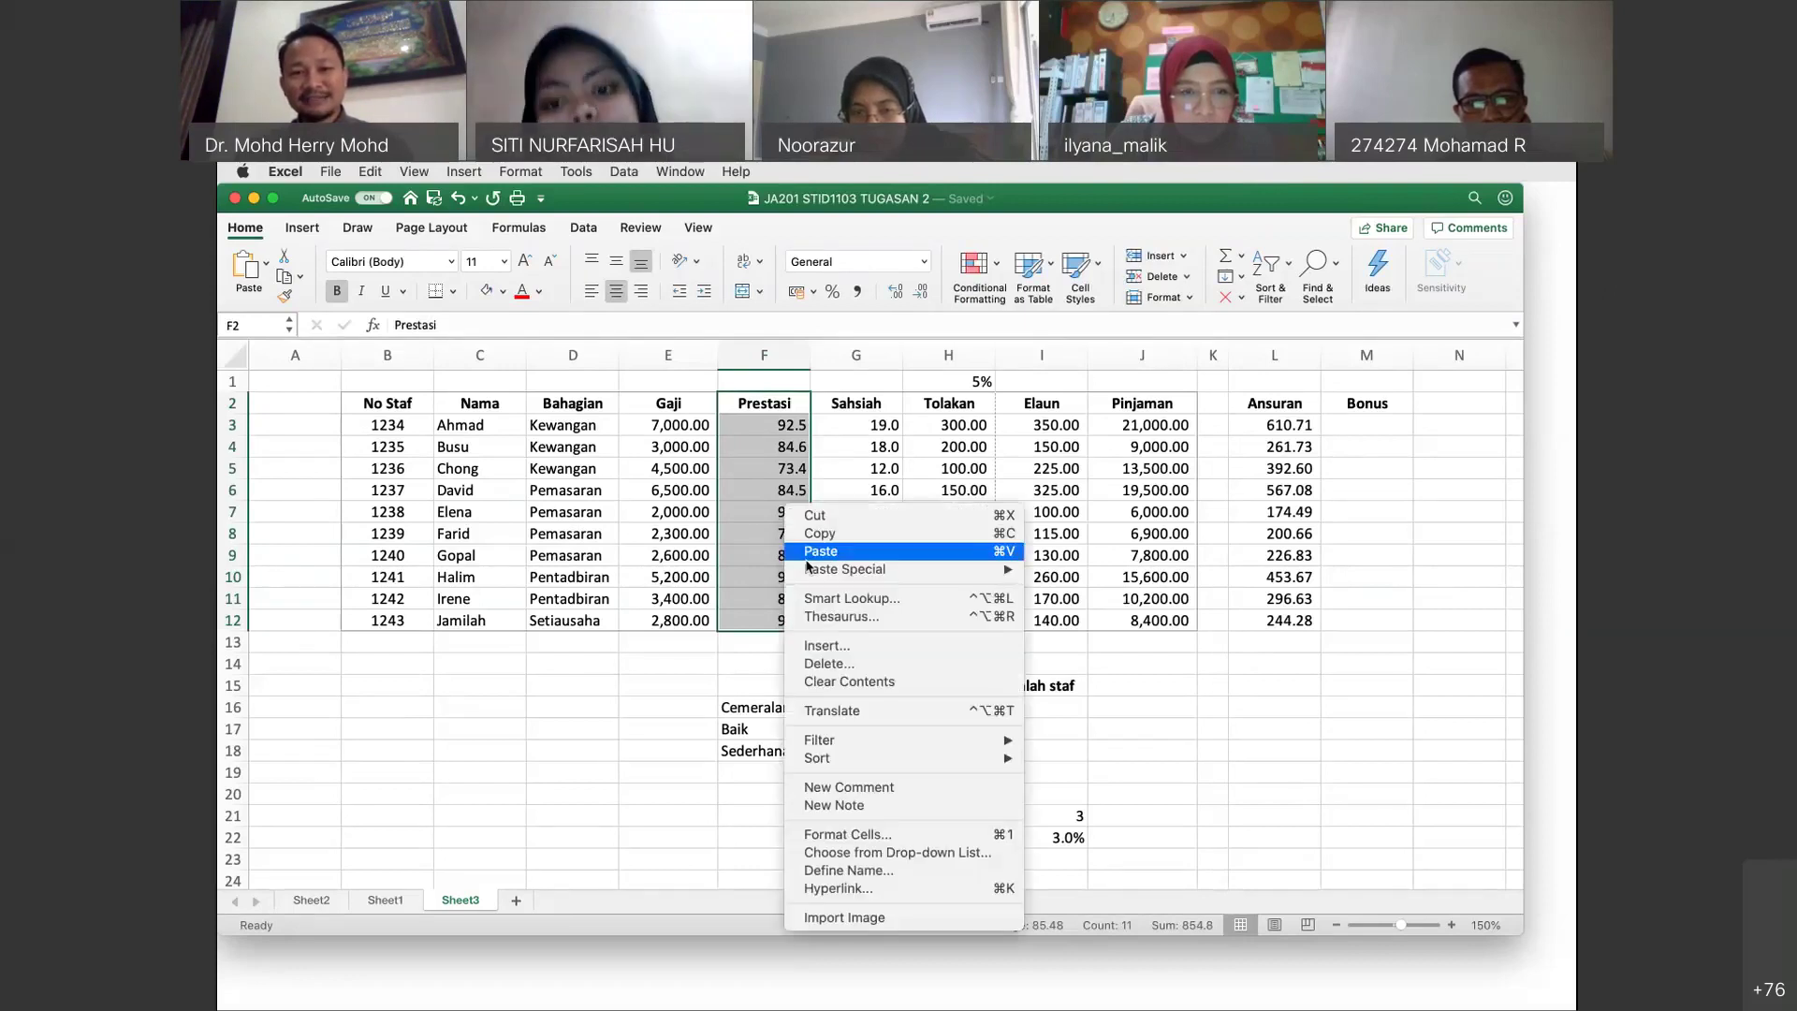
{"action": "left_click", "coordinate": [835, 646]}
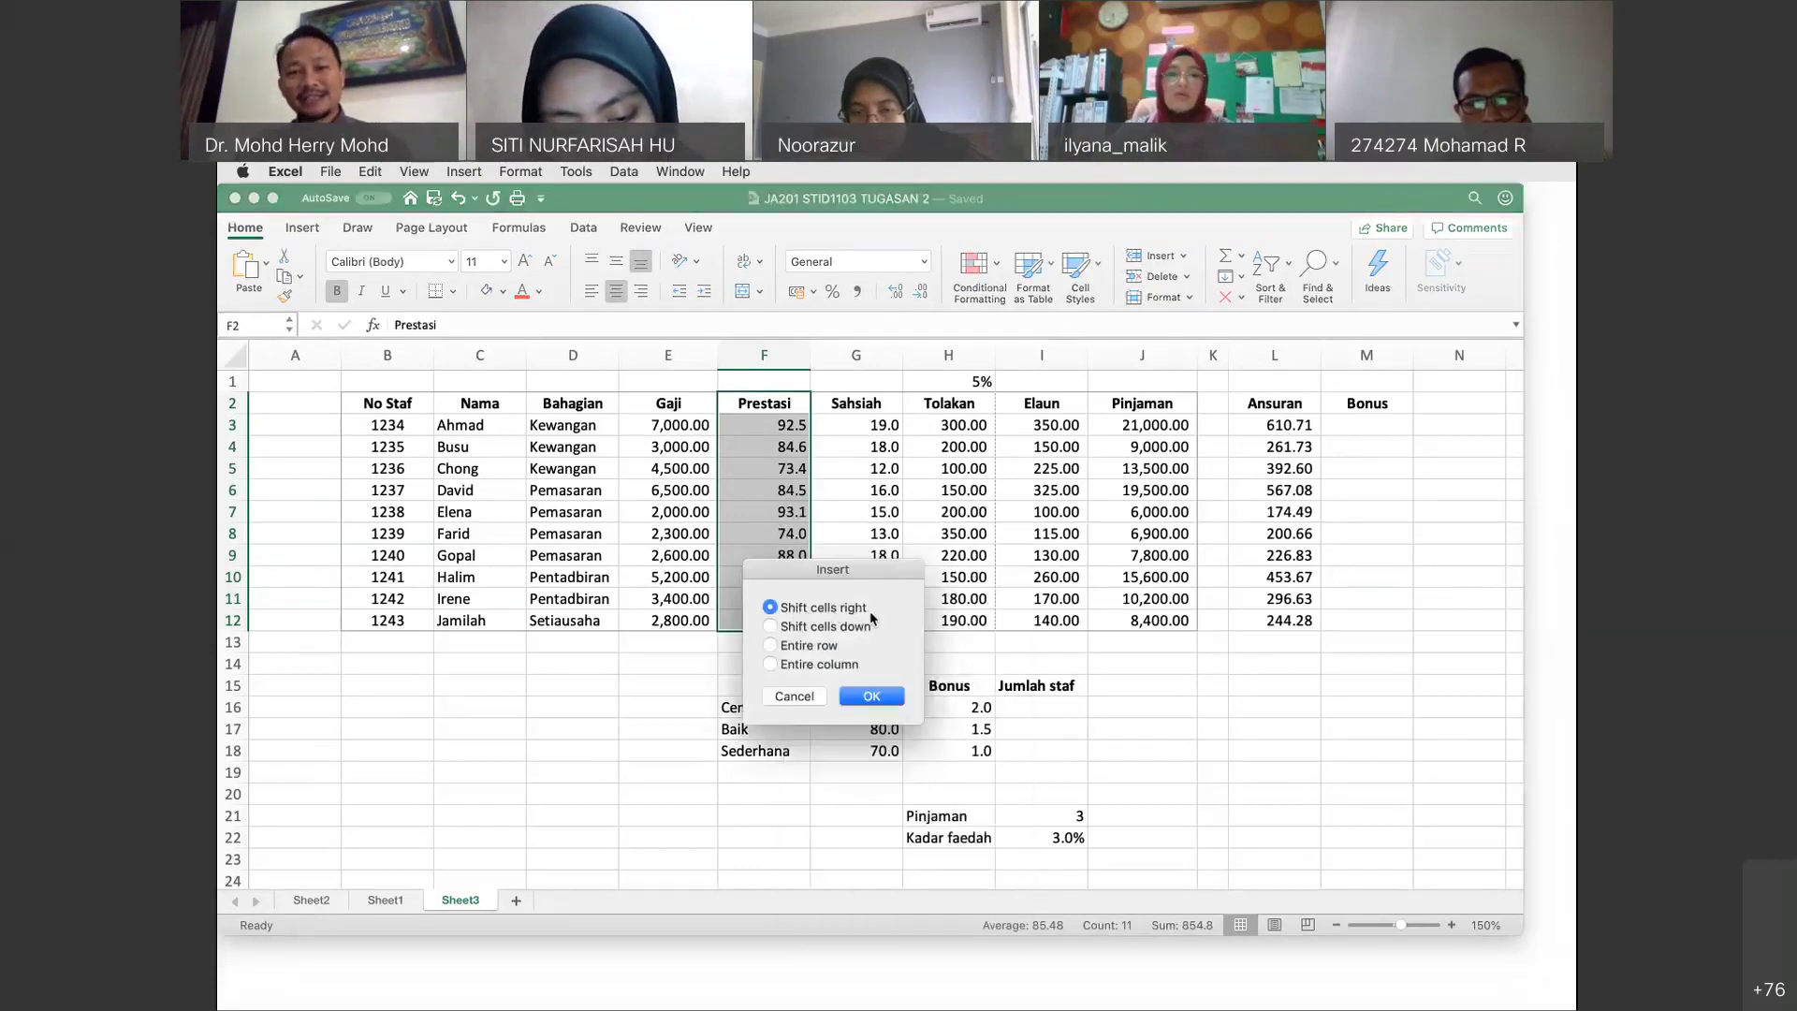
{"action": "left_click", "coordinate": [882, 694]}
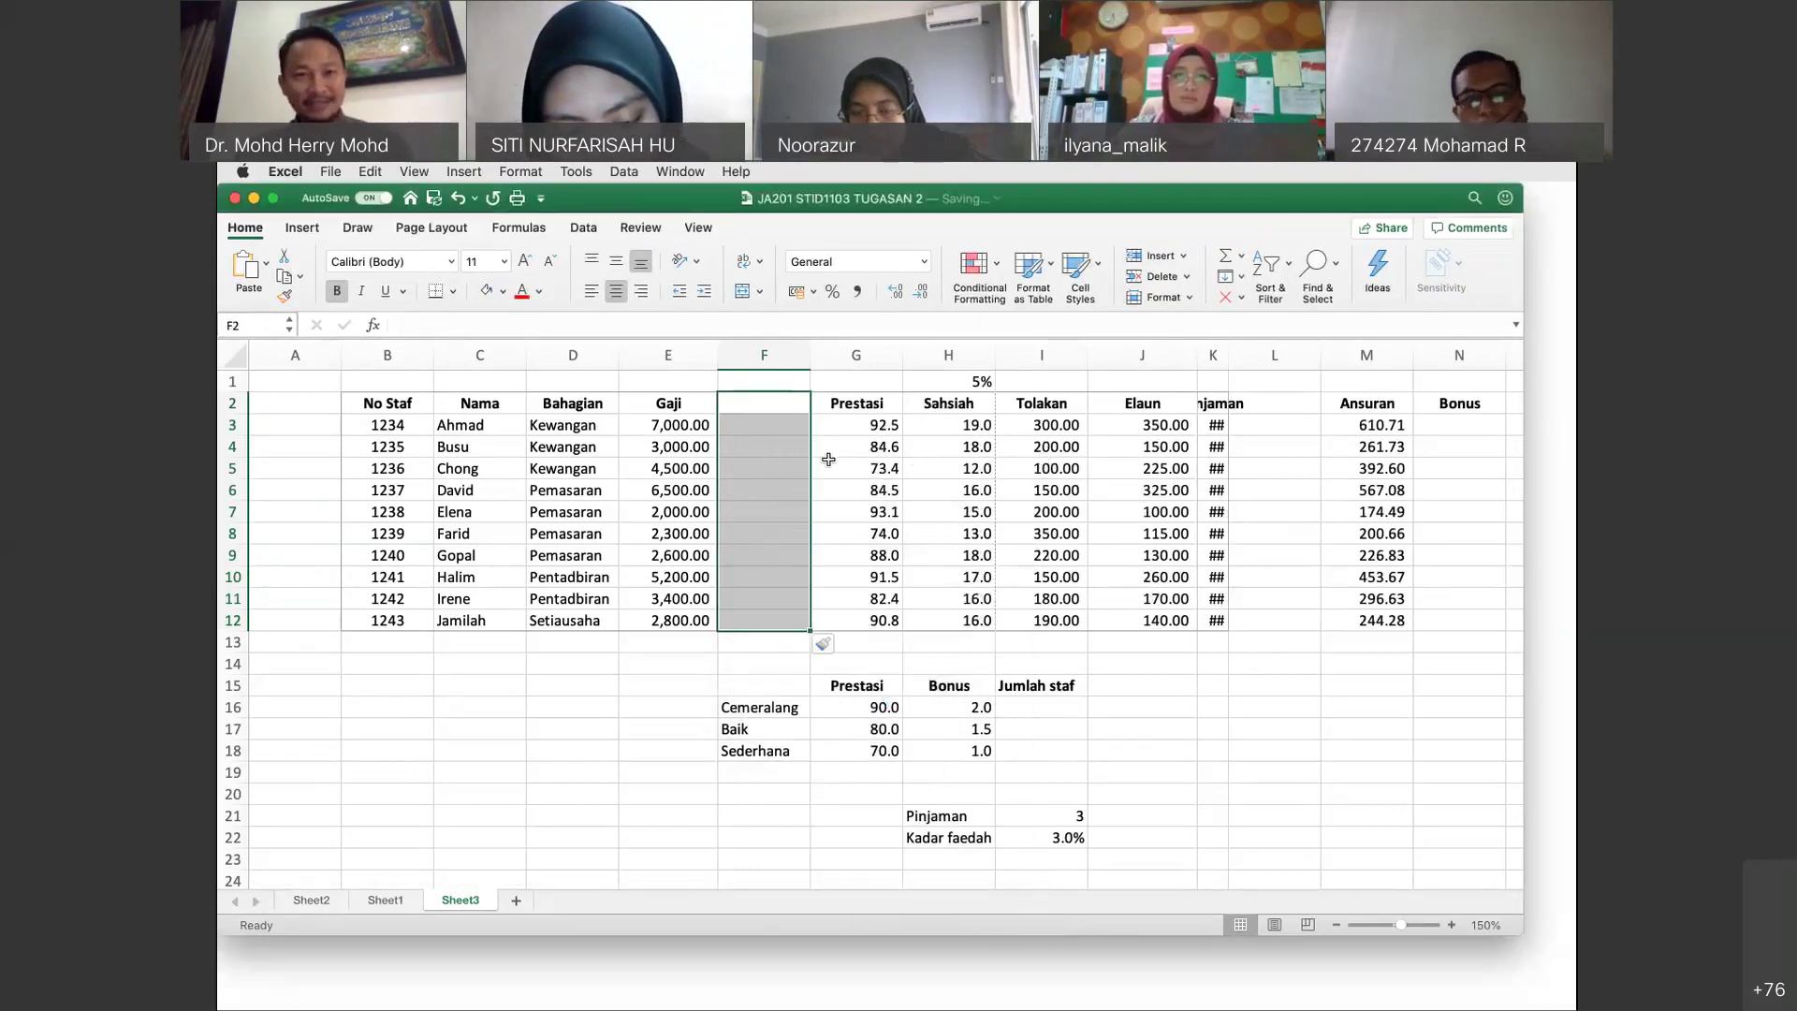
Undo the blank-cell insertion at F2:F12 before the Prestasi column.
{"action": "left_click", "coordinate": [458, 198]}
Insert blank cells at H2:H12 before the Tolakan column, shifting the existing cells right, and undo the insertion.
{"action": "left_click", "coordinate": [964, 402]}
{"action": "left_click_drag", "start_coordinate": [964, 402], "coordinate": [957, 620]}
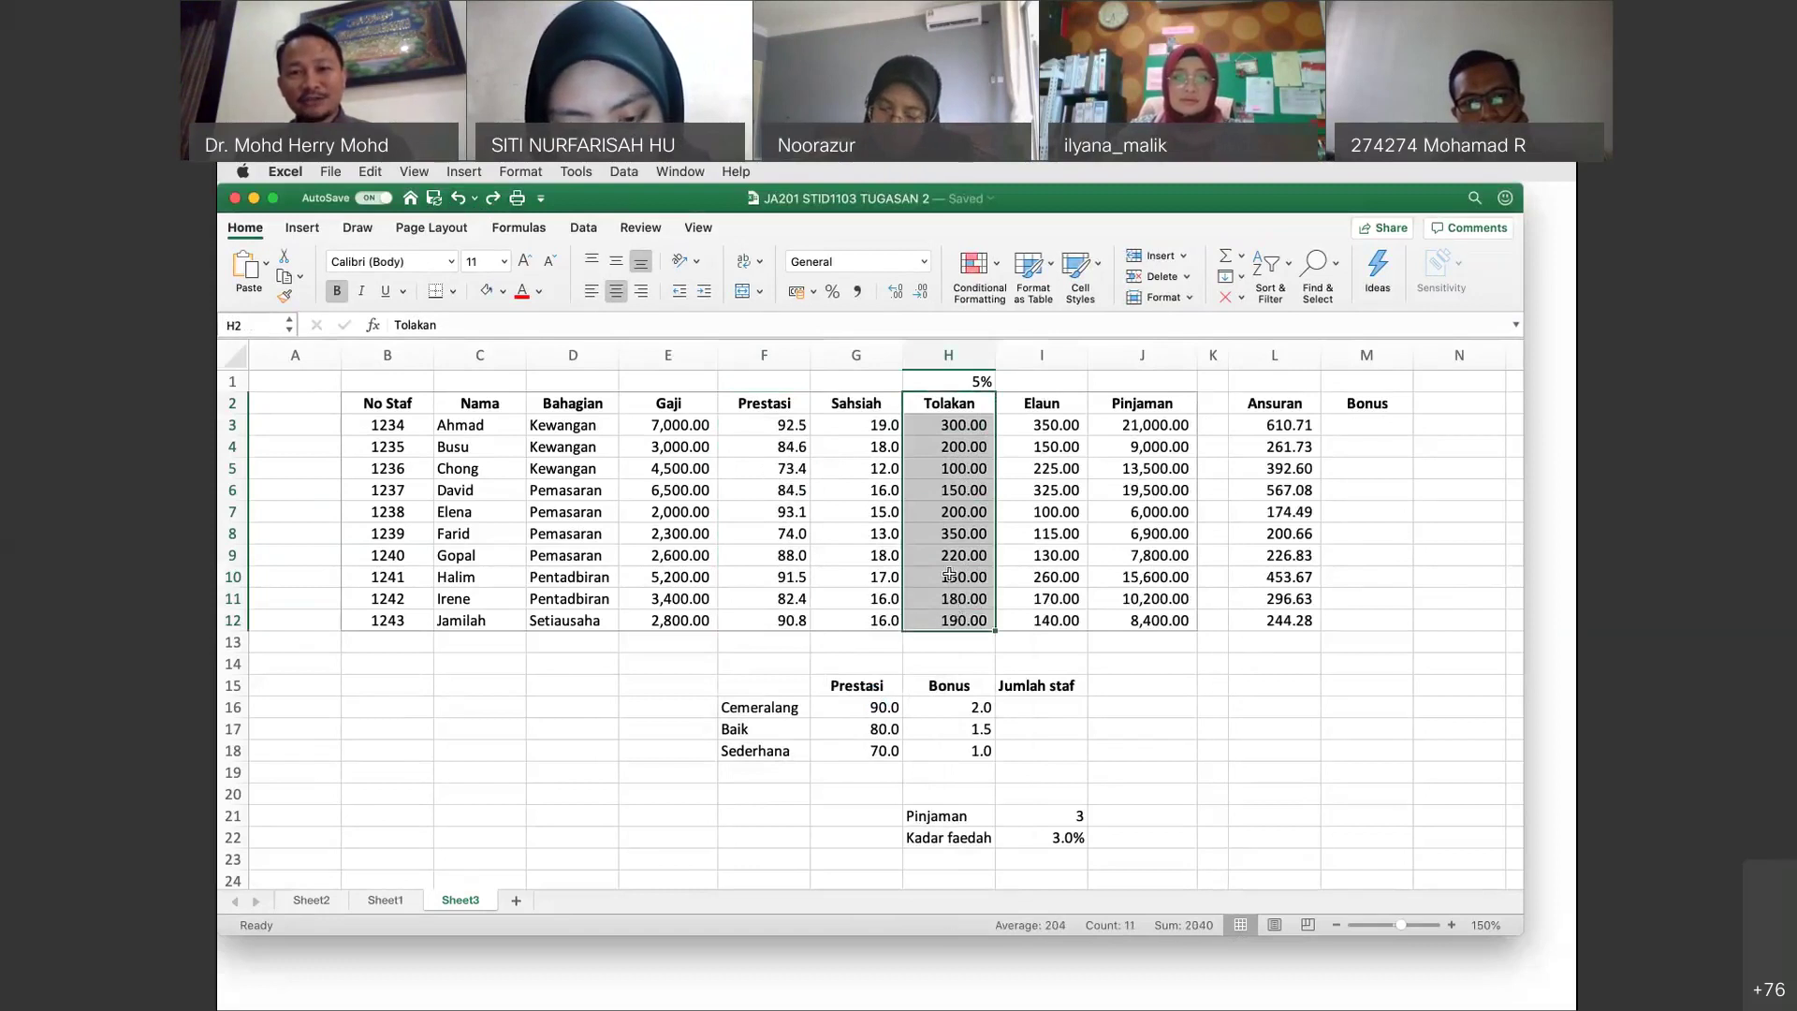
{"action": "right_click", "coordinate": [968, 493]}
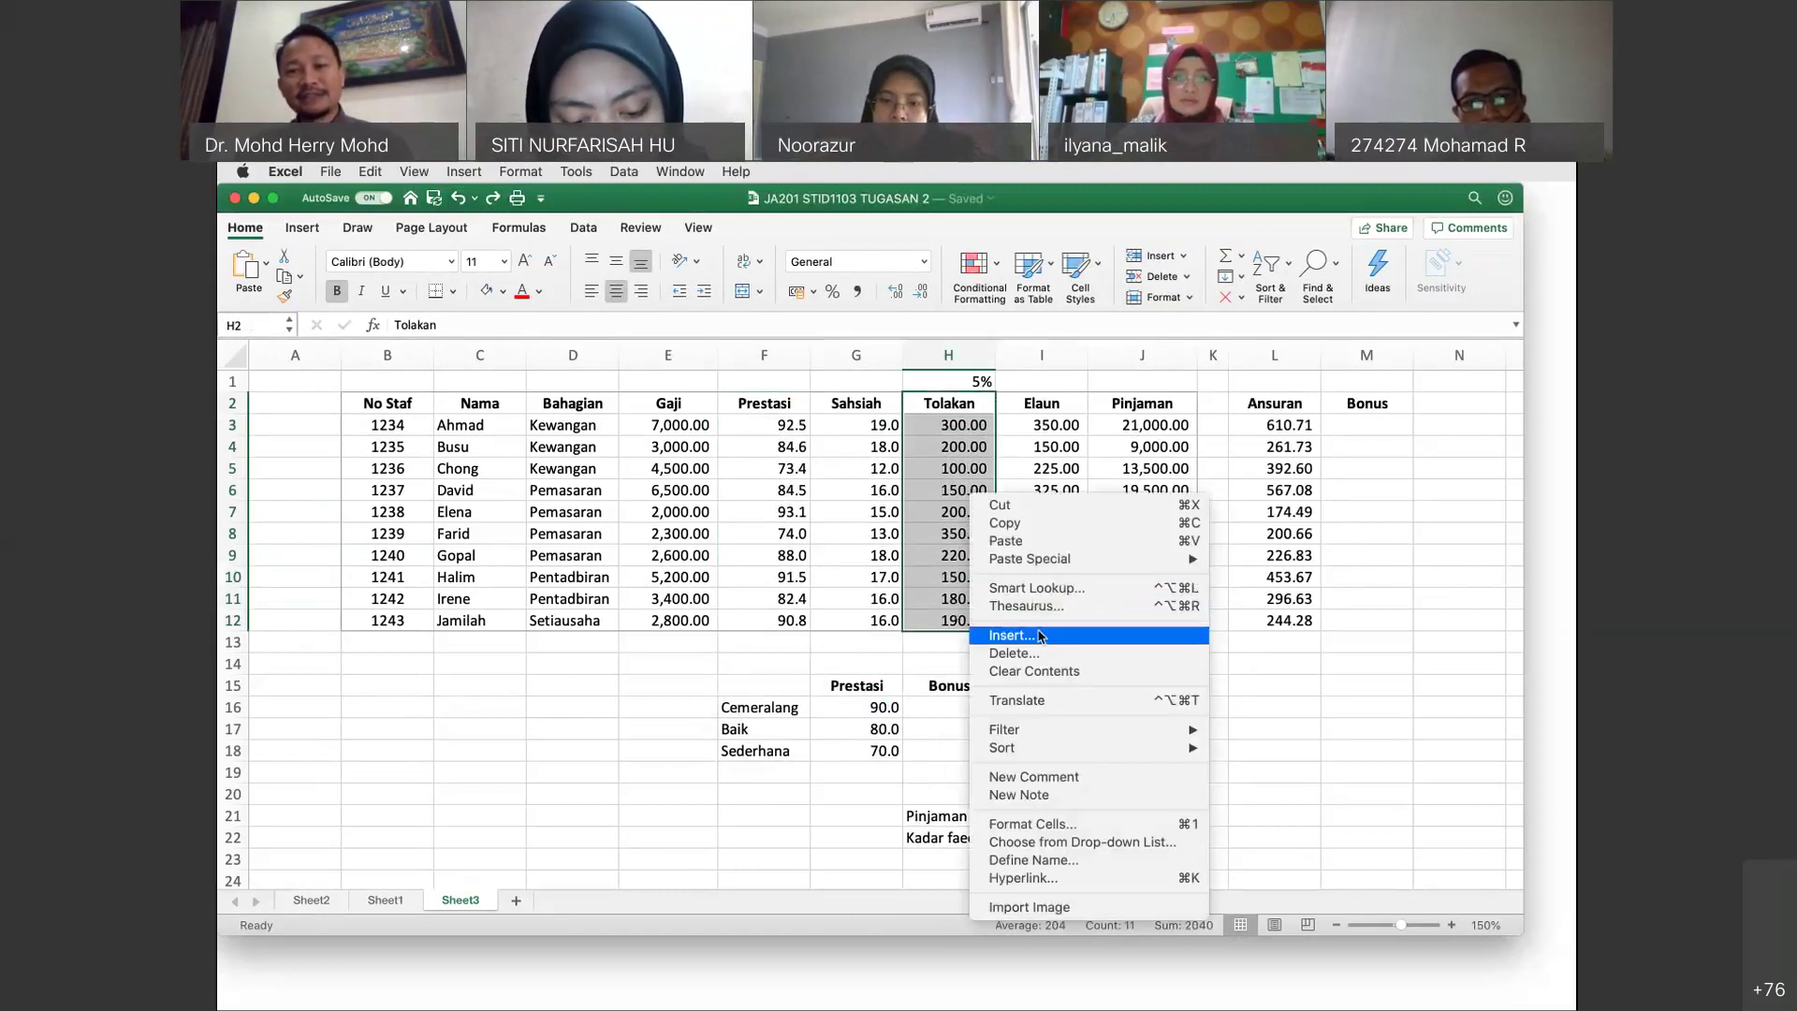
{"action": "left_click", "coordinate": [1038, 635]}
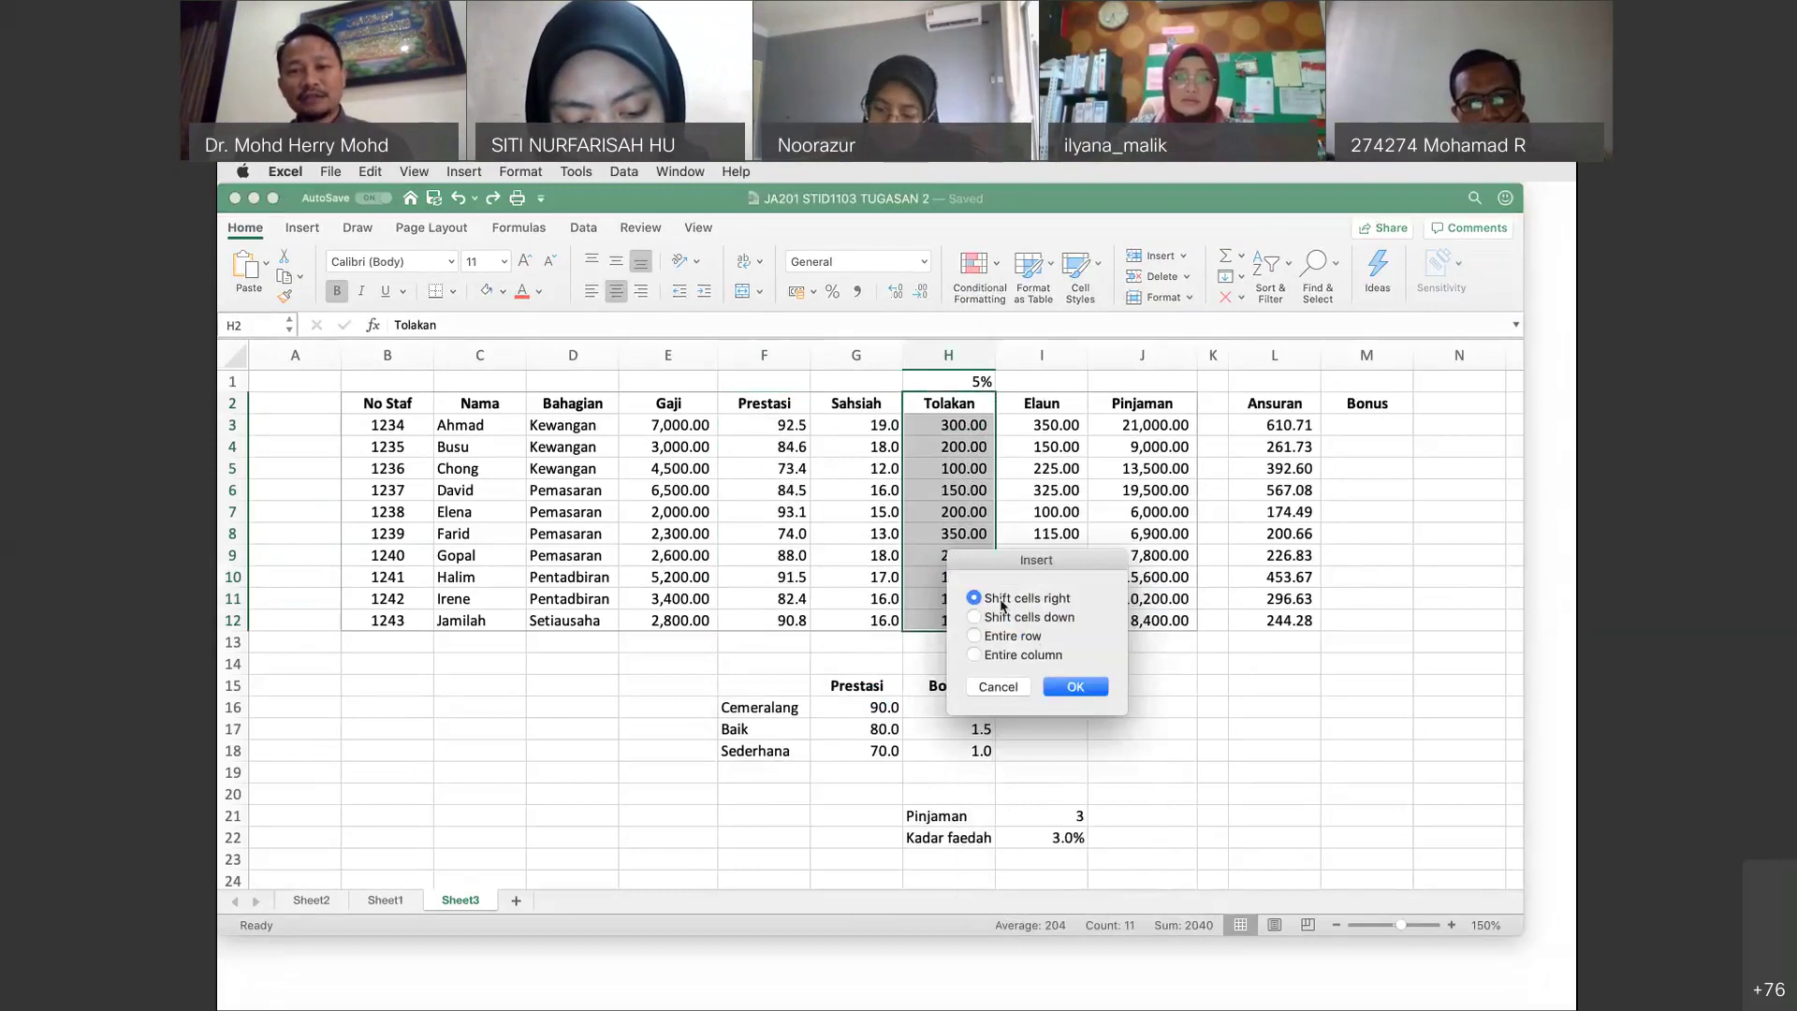
{"action": "left_click", "coordinate": [1091, 692]}
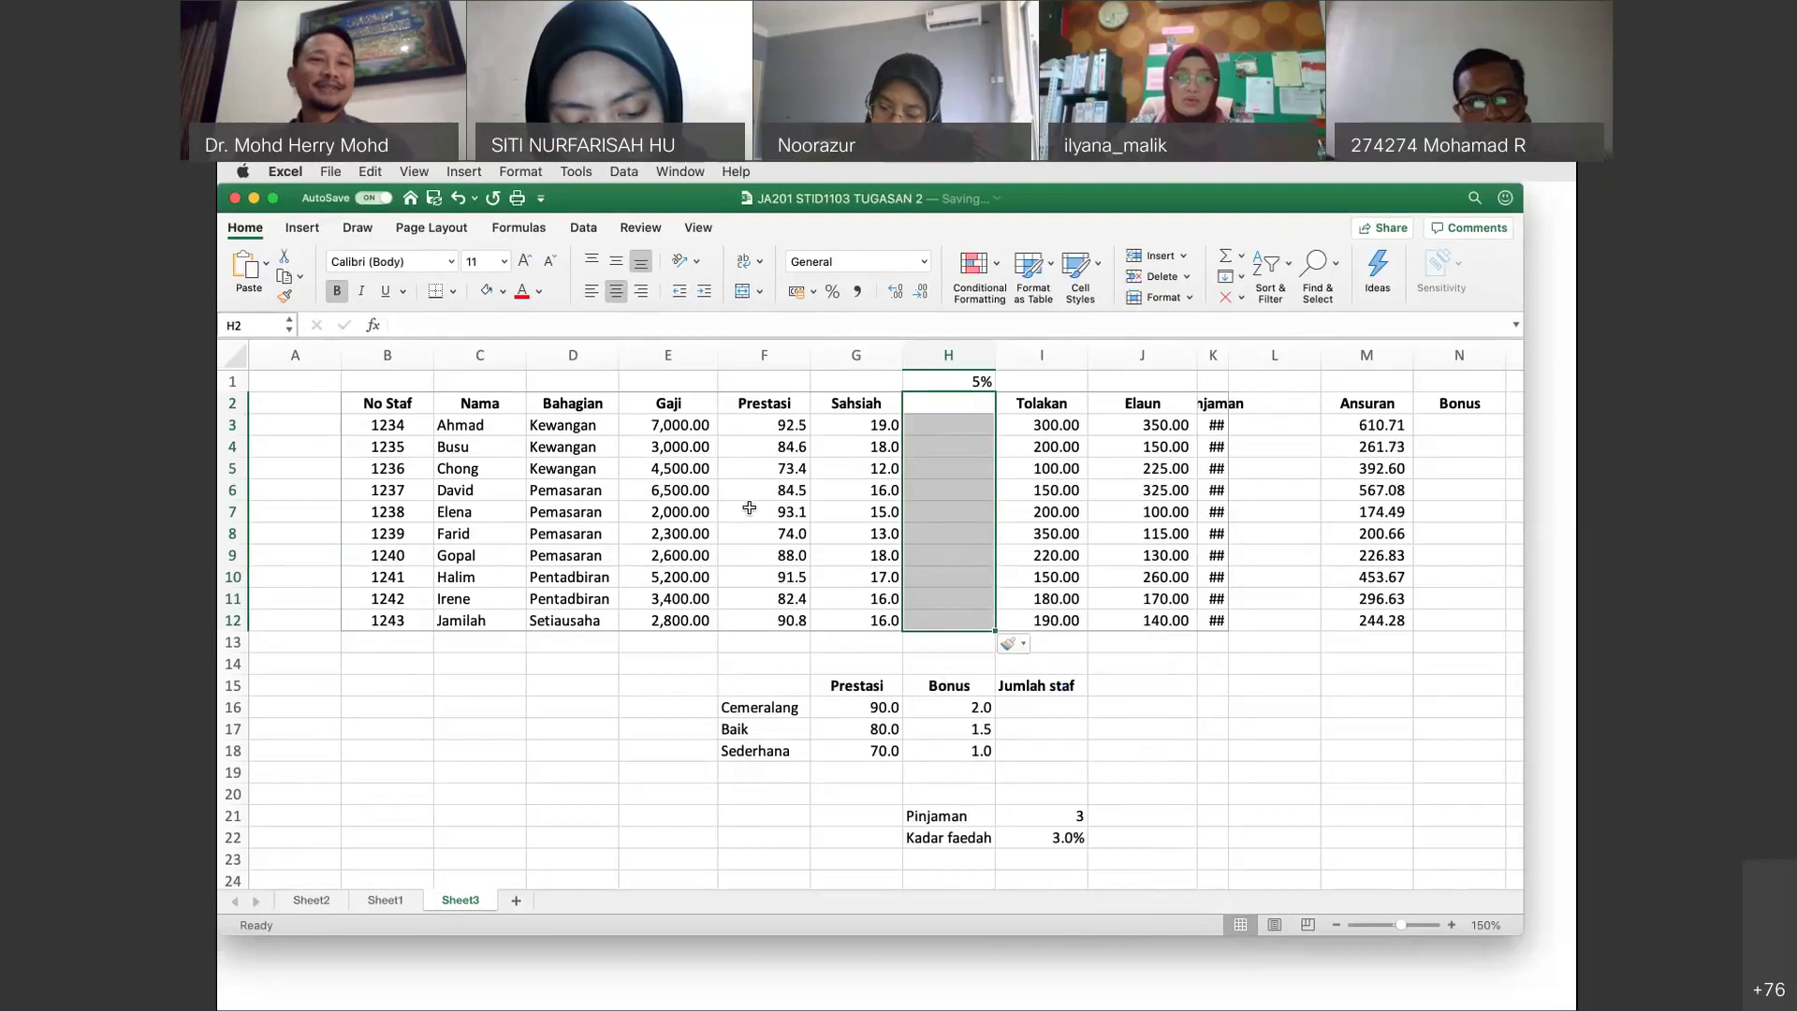
{"action": "left_click", "coordinate": [457, 198]}
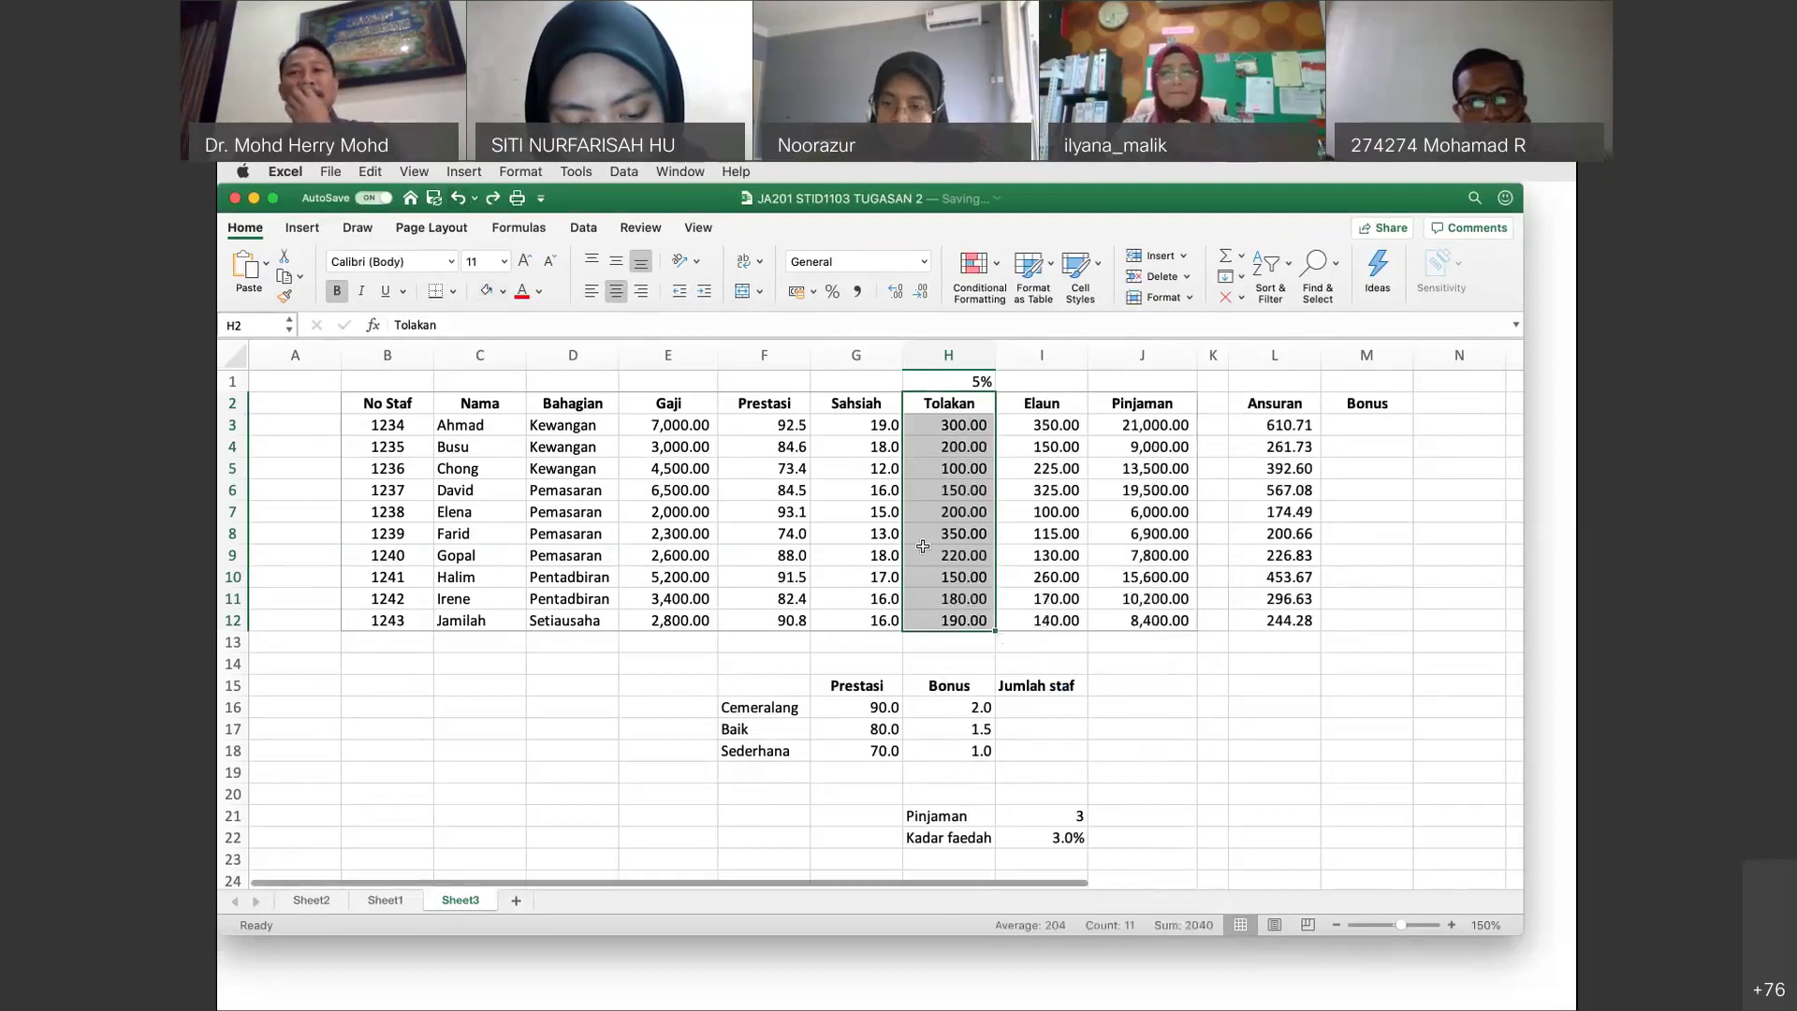
{"action": "left_click", "coordinate": [1285, 738]}
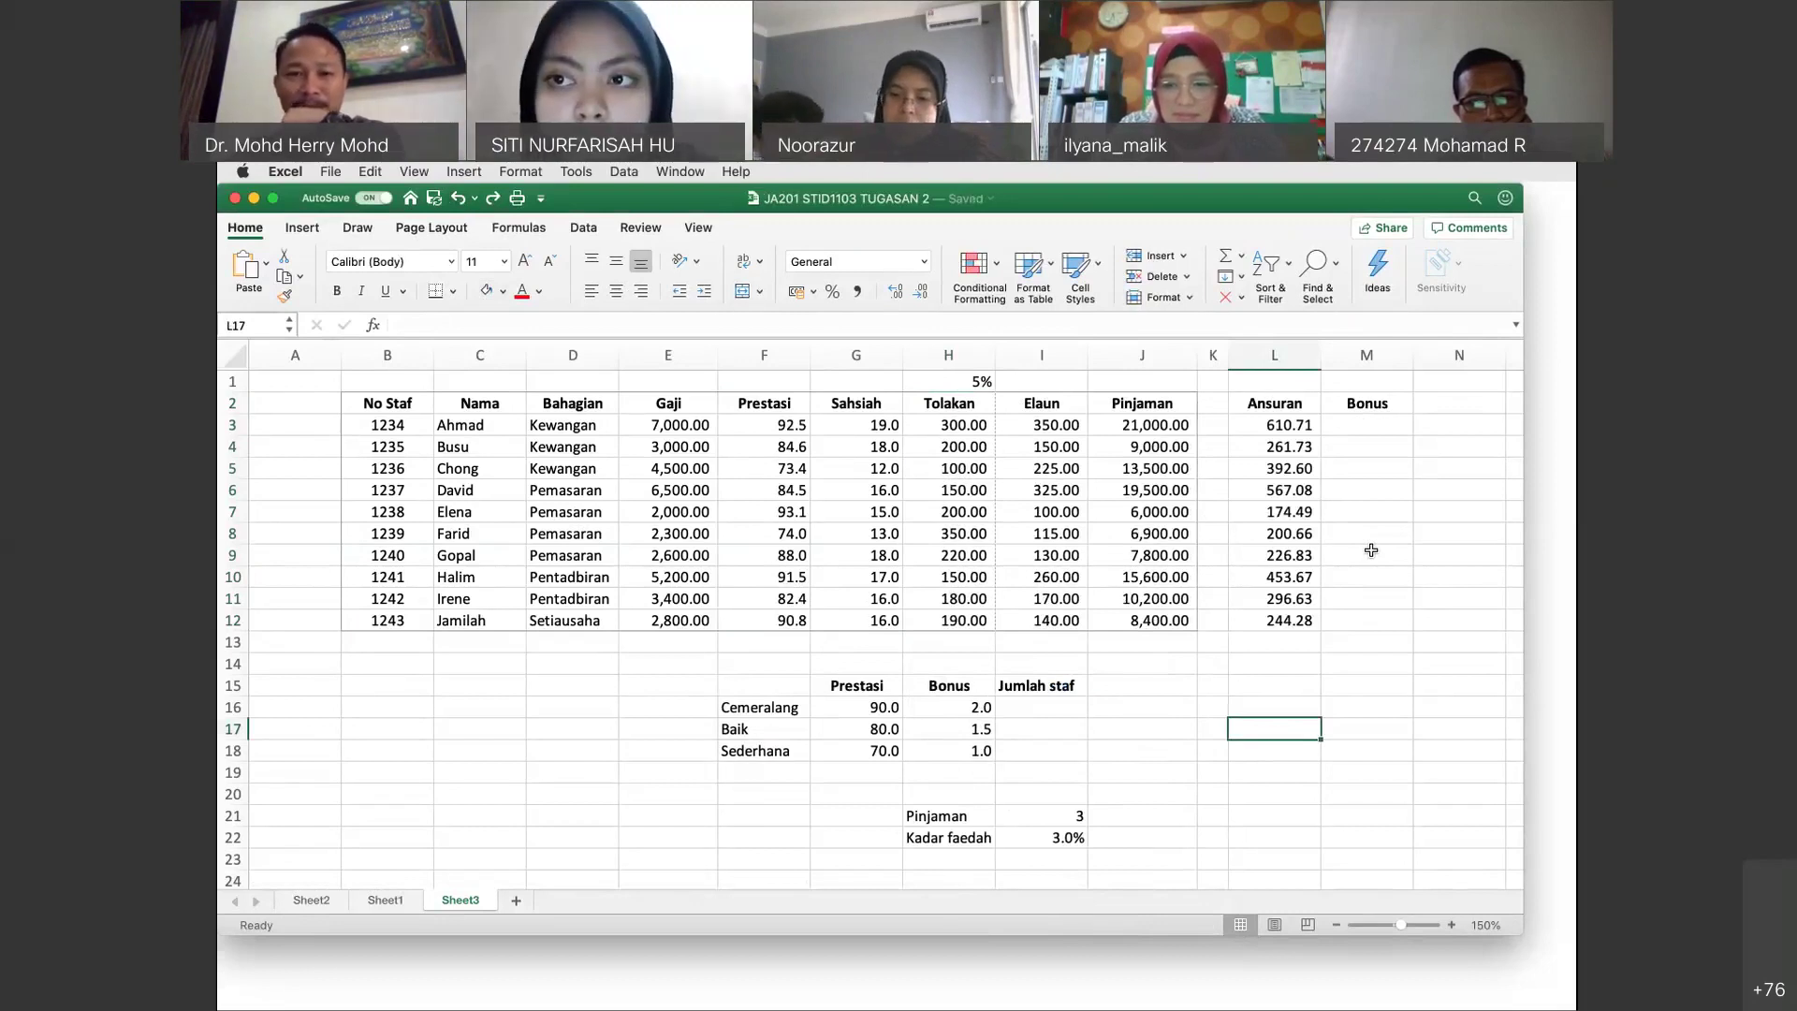
Start a VLOOKUP formula in M3 under Bonus with the Prestasi score in F3 as the lookup value.
{"action": "left_click", "coordinate": [1364, 430]}
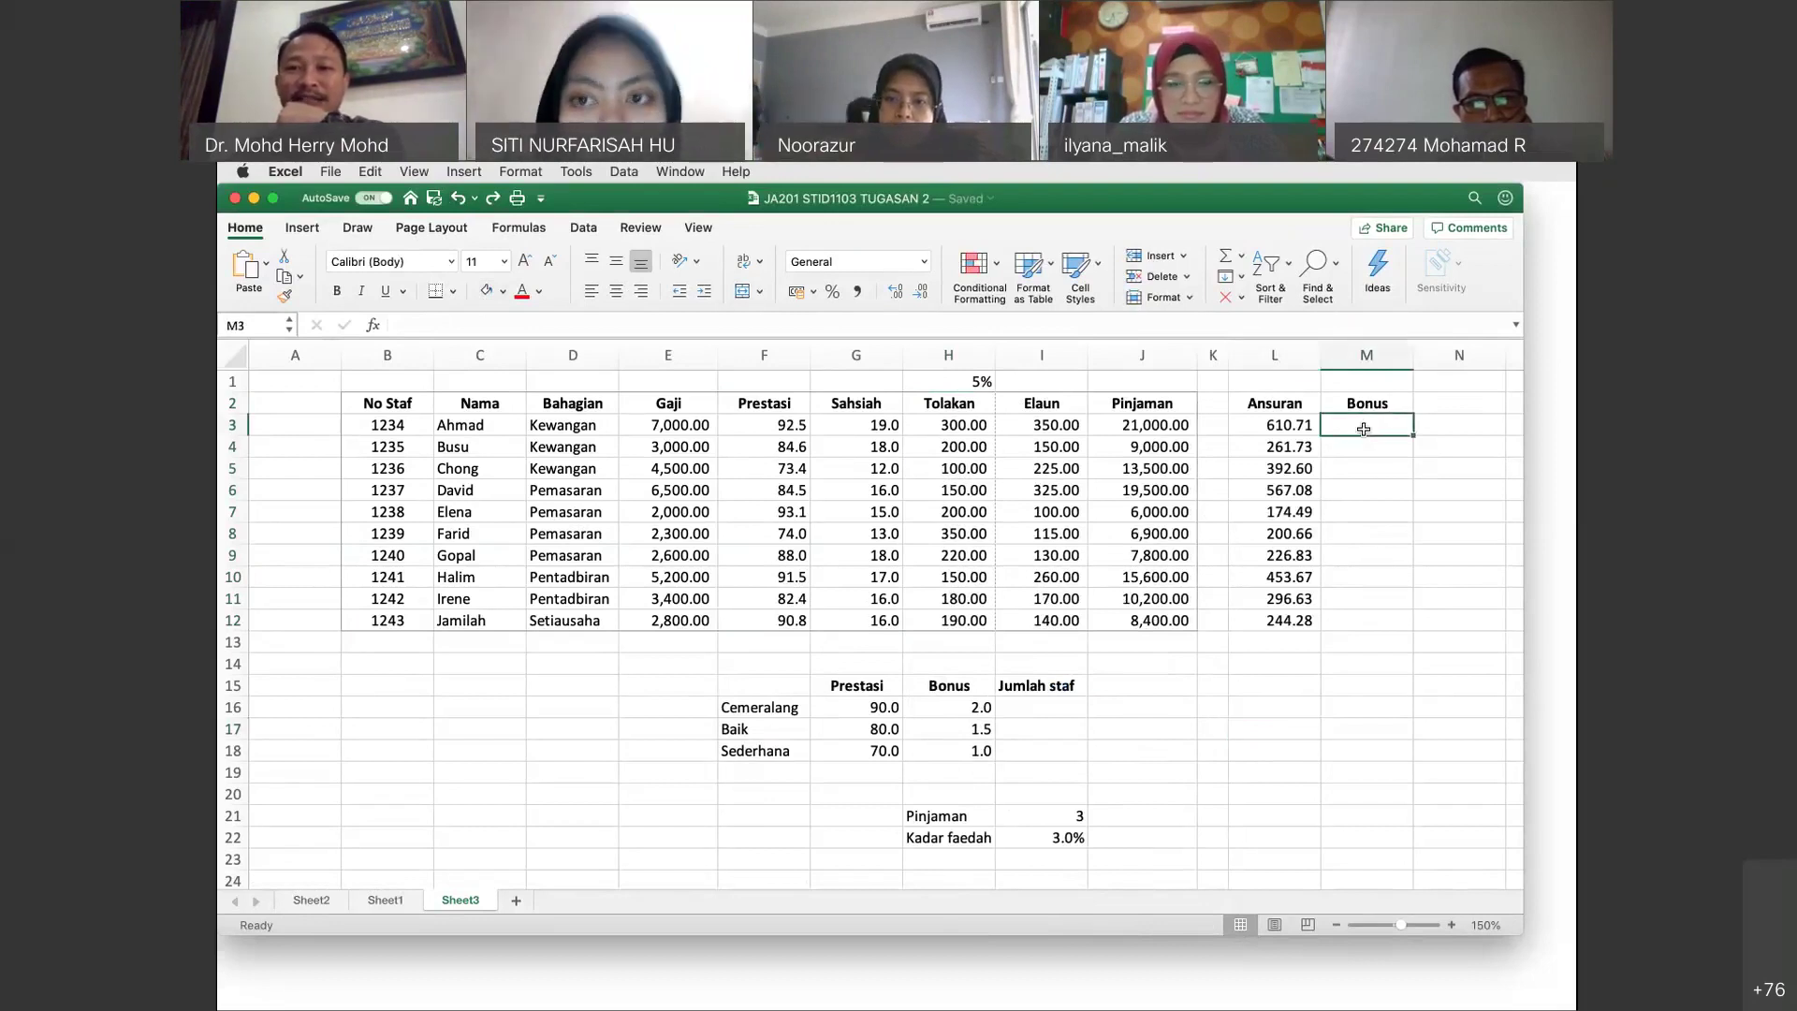
{"action": "left_click", "coordinate": [1303, 425]}
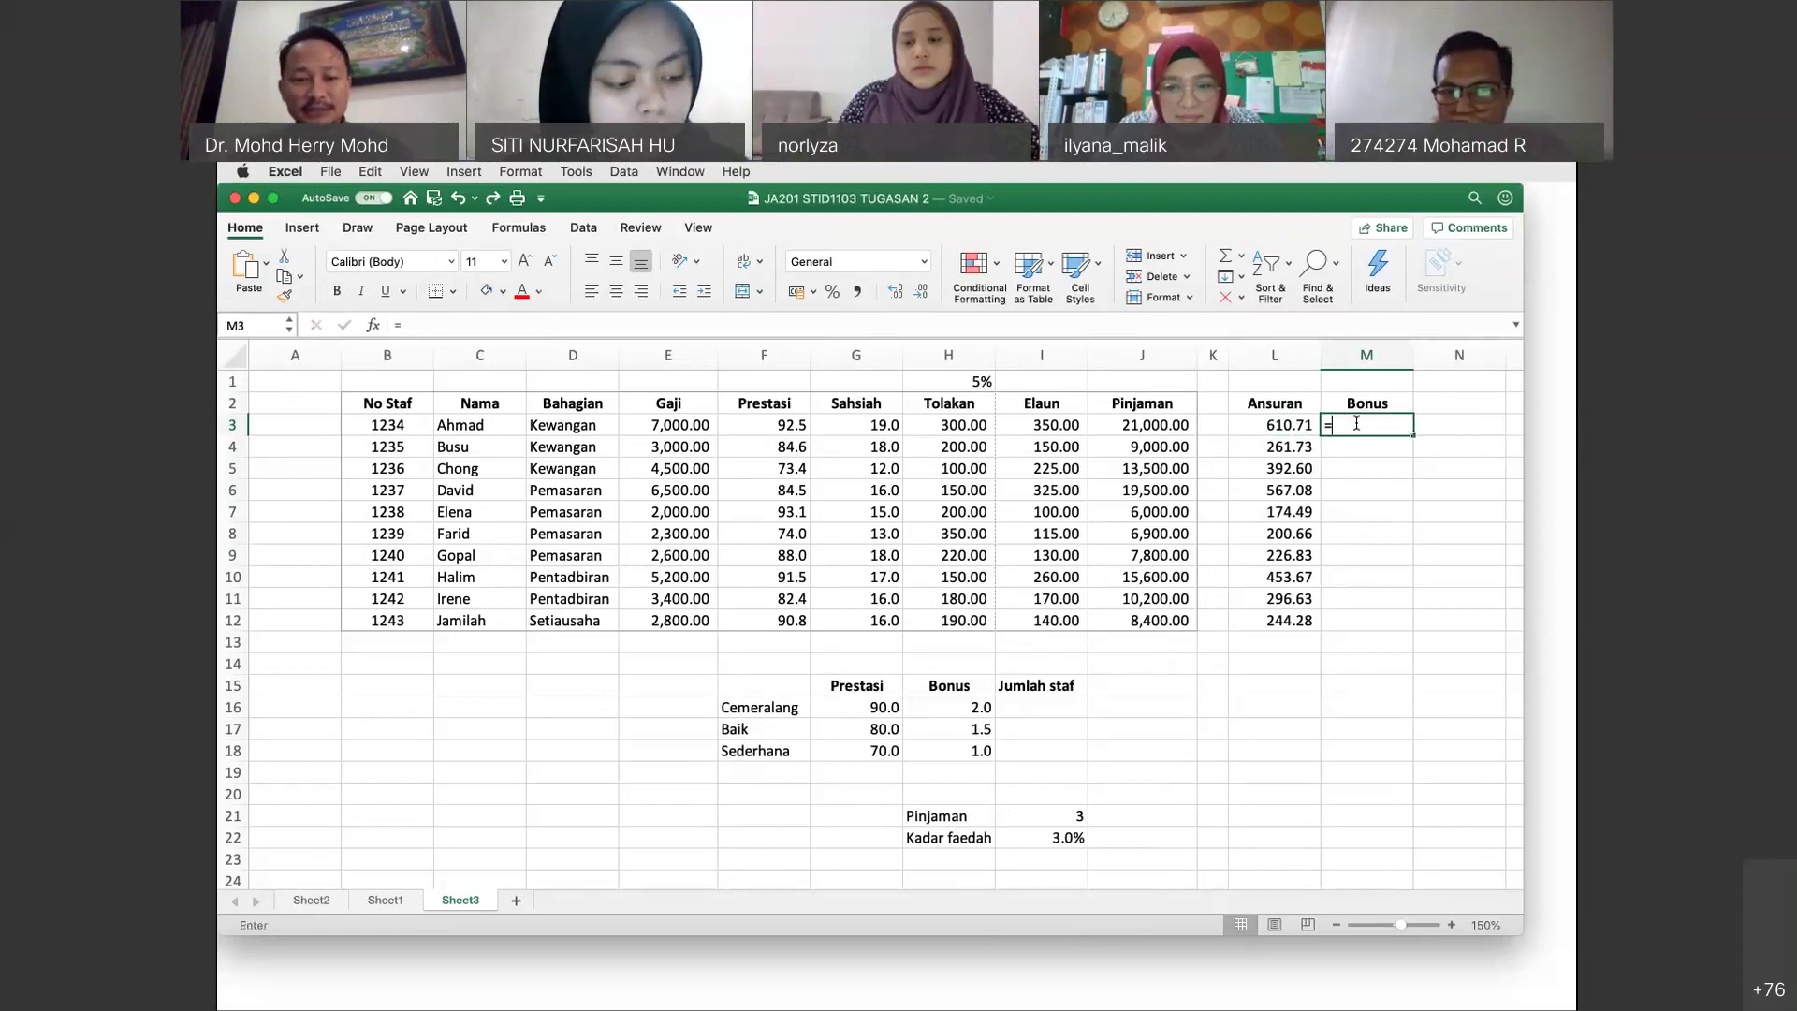
{"action": "type", "text": "=v"}
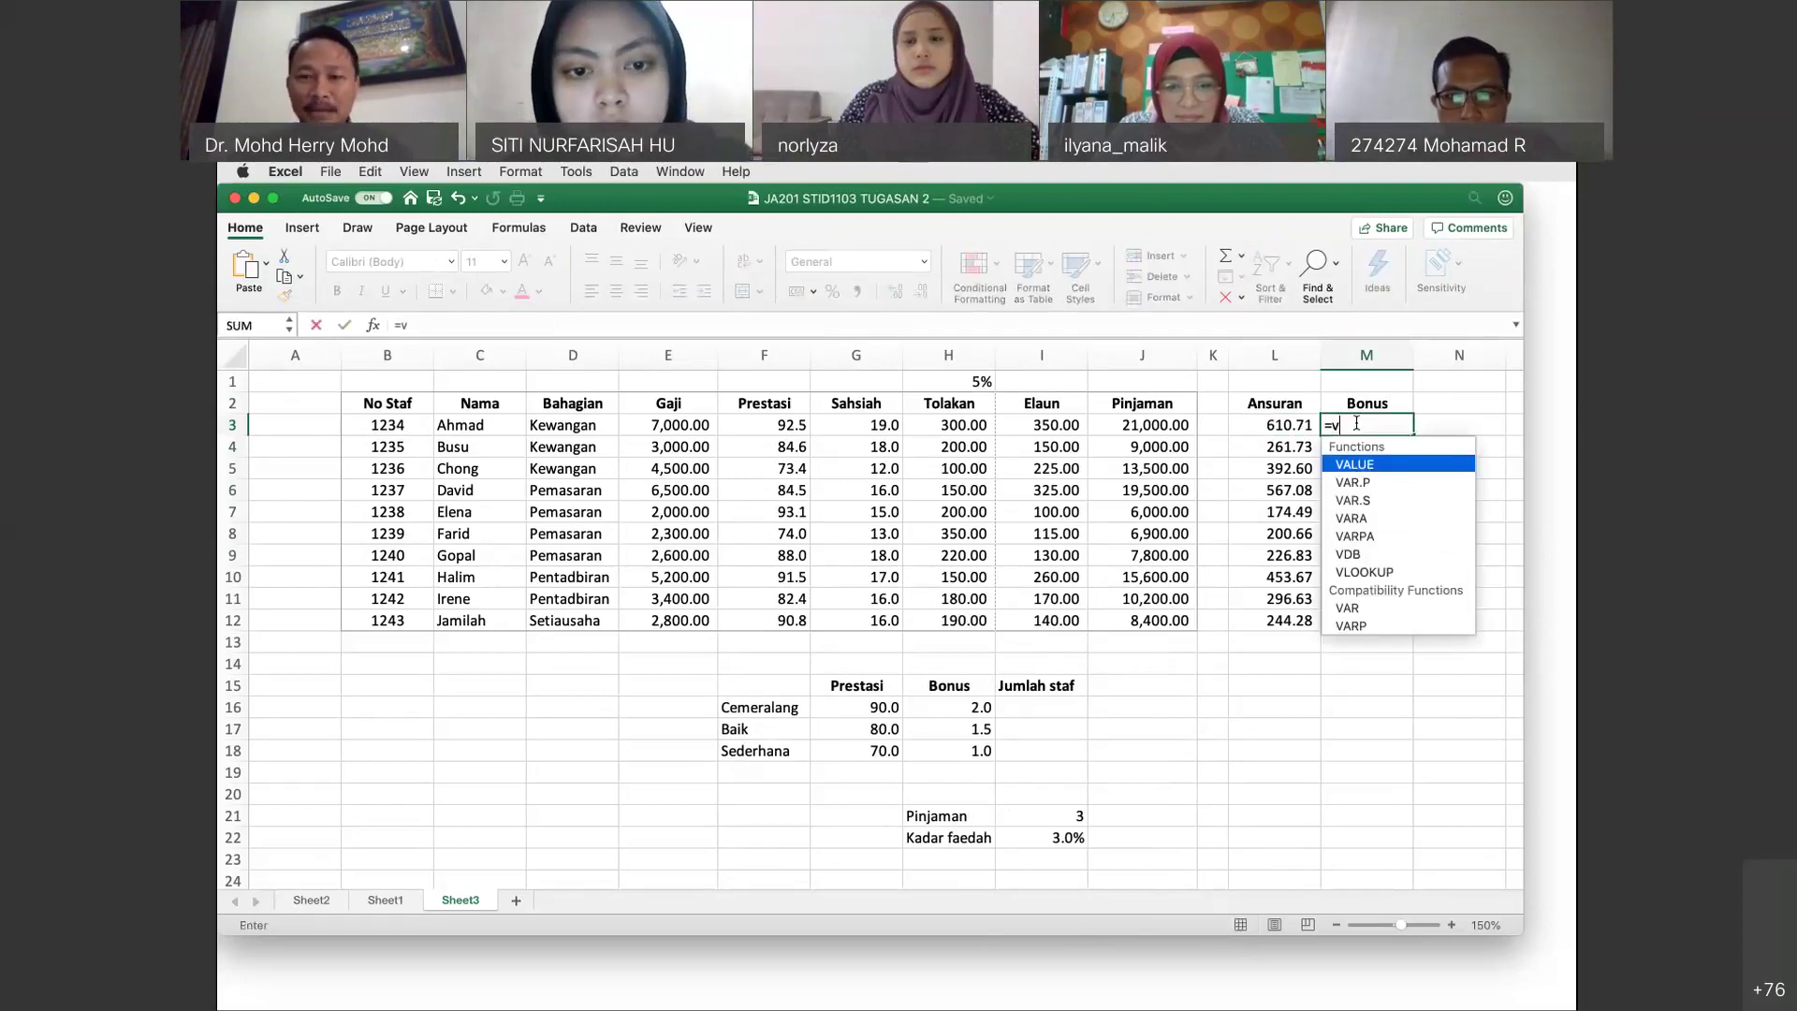
{"action": "type", "text": "looku"}
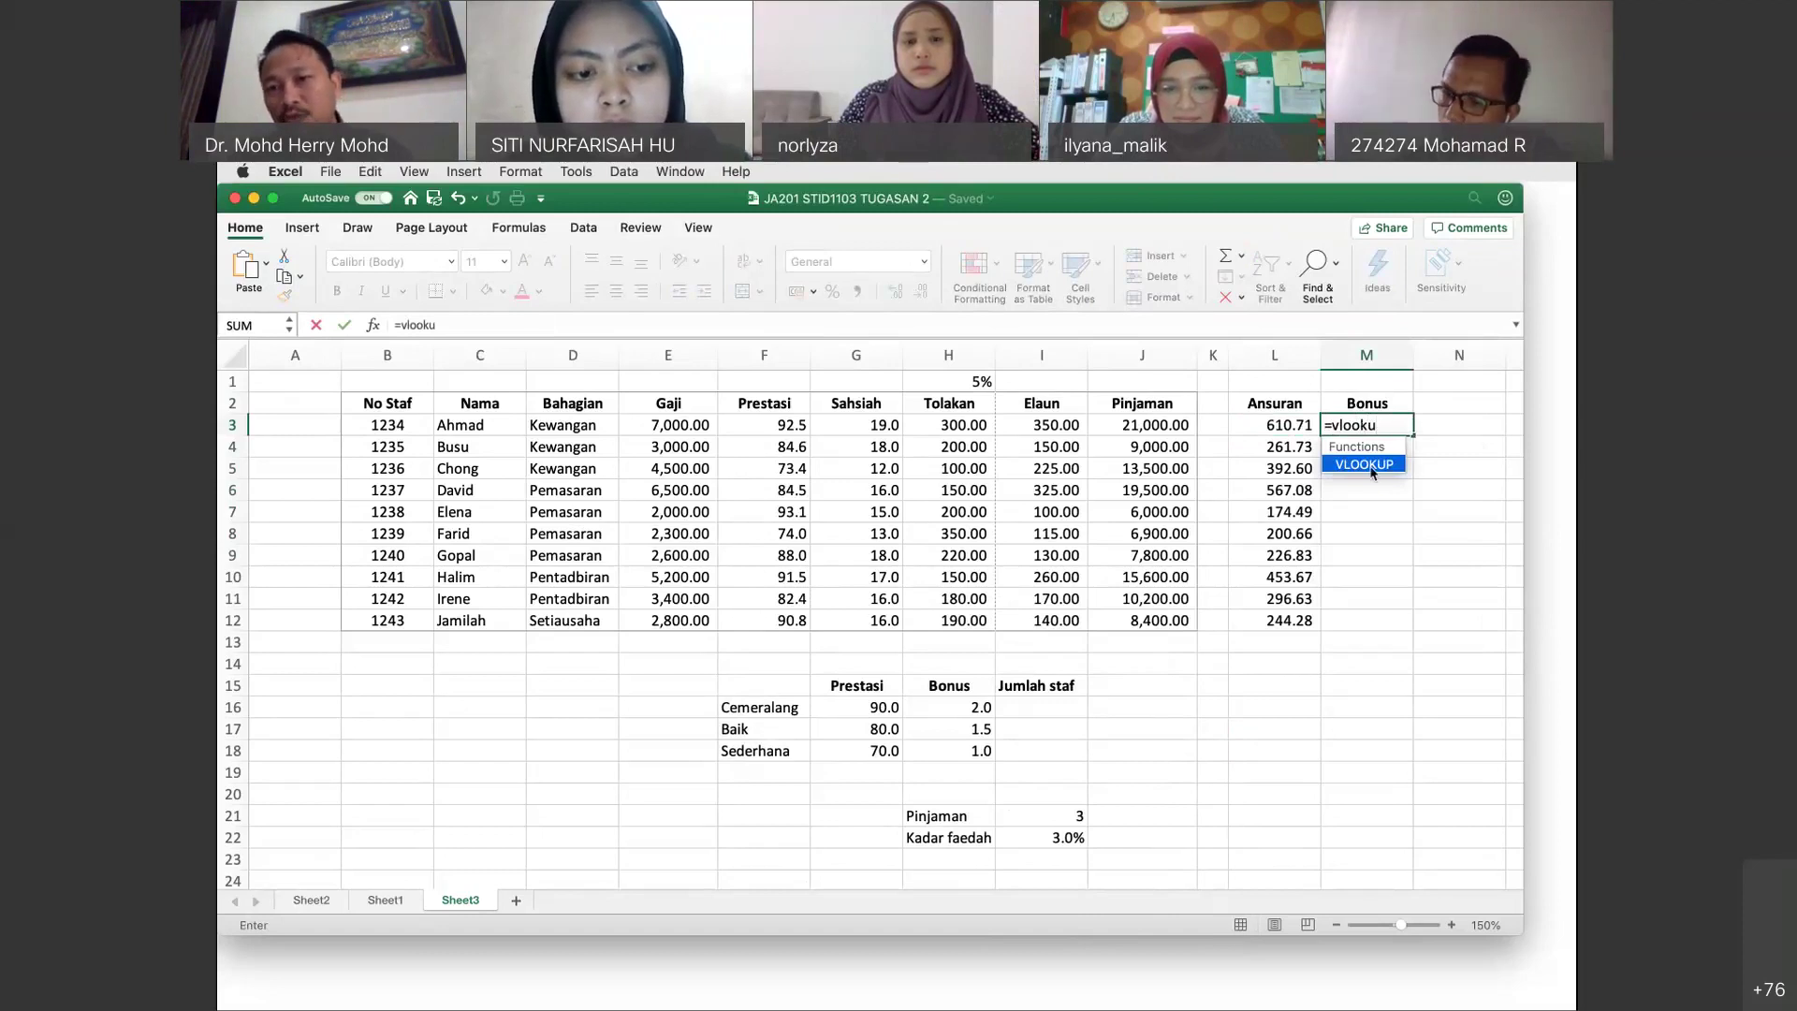
{"action": "double_click", "coordinate": [1373, 465]}
{"action": "left_click", "coordinate": [1368, 469]}
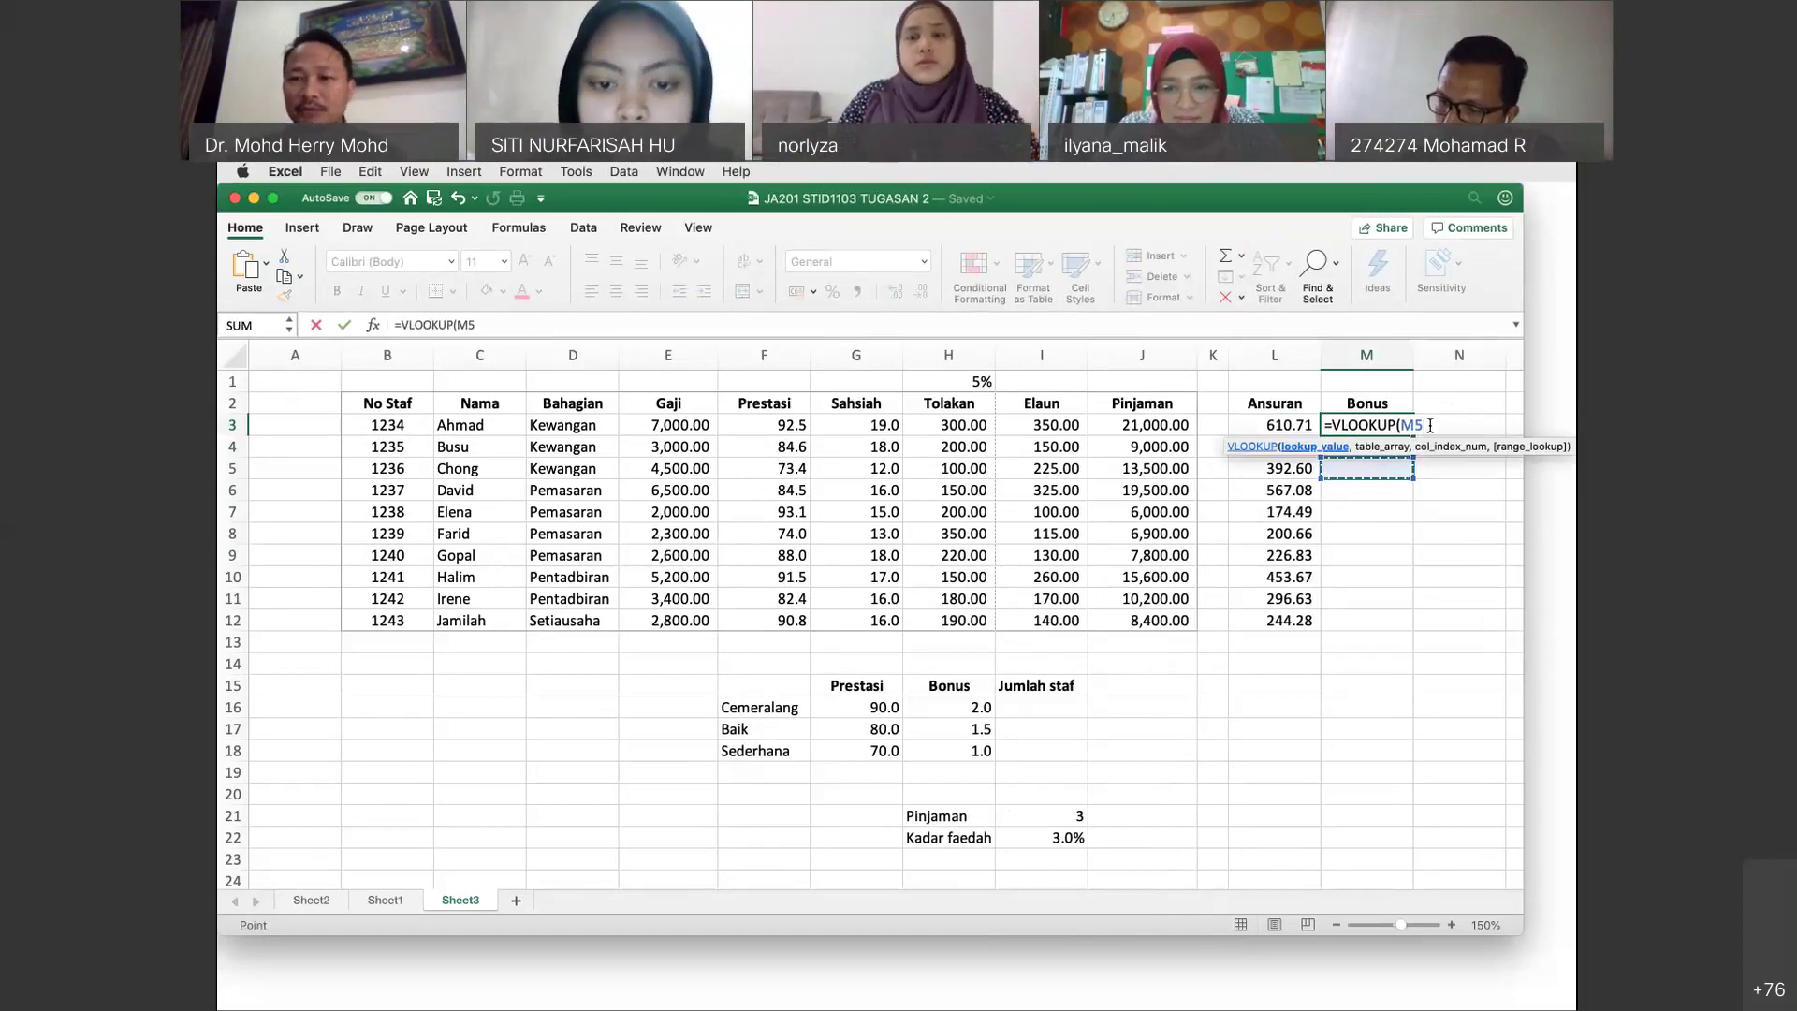
{"action": "key", "text": "BackSpace"}
{"action": "key", "text": "BackSpace"}
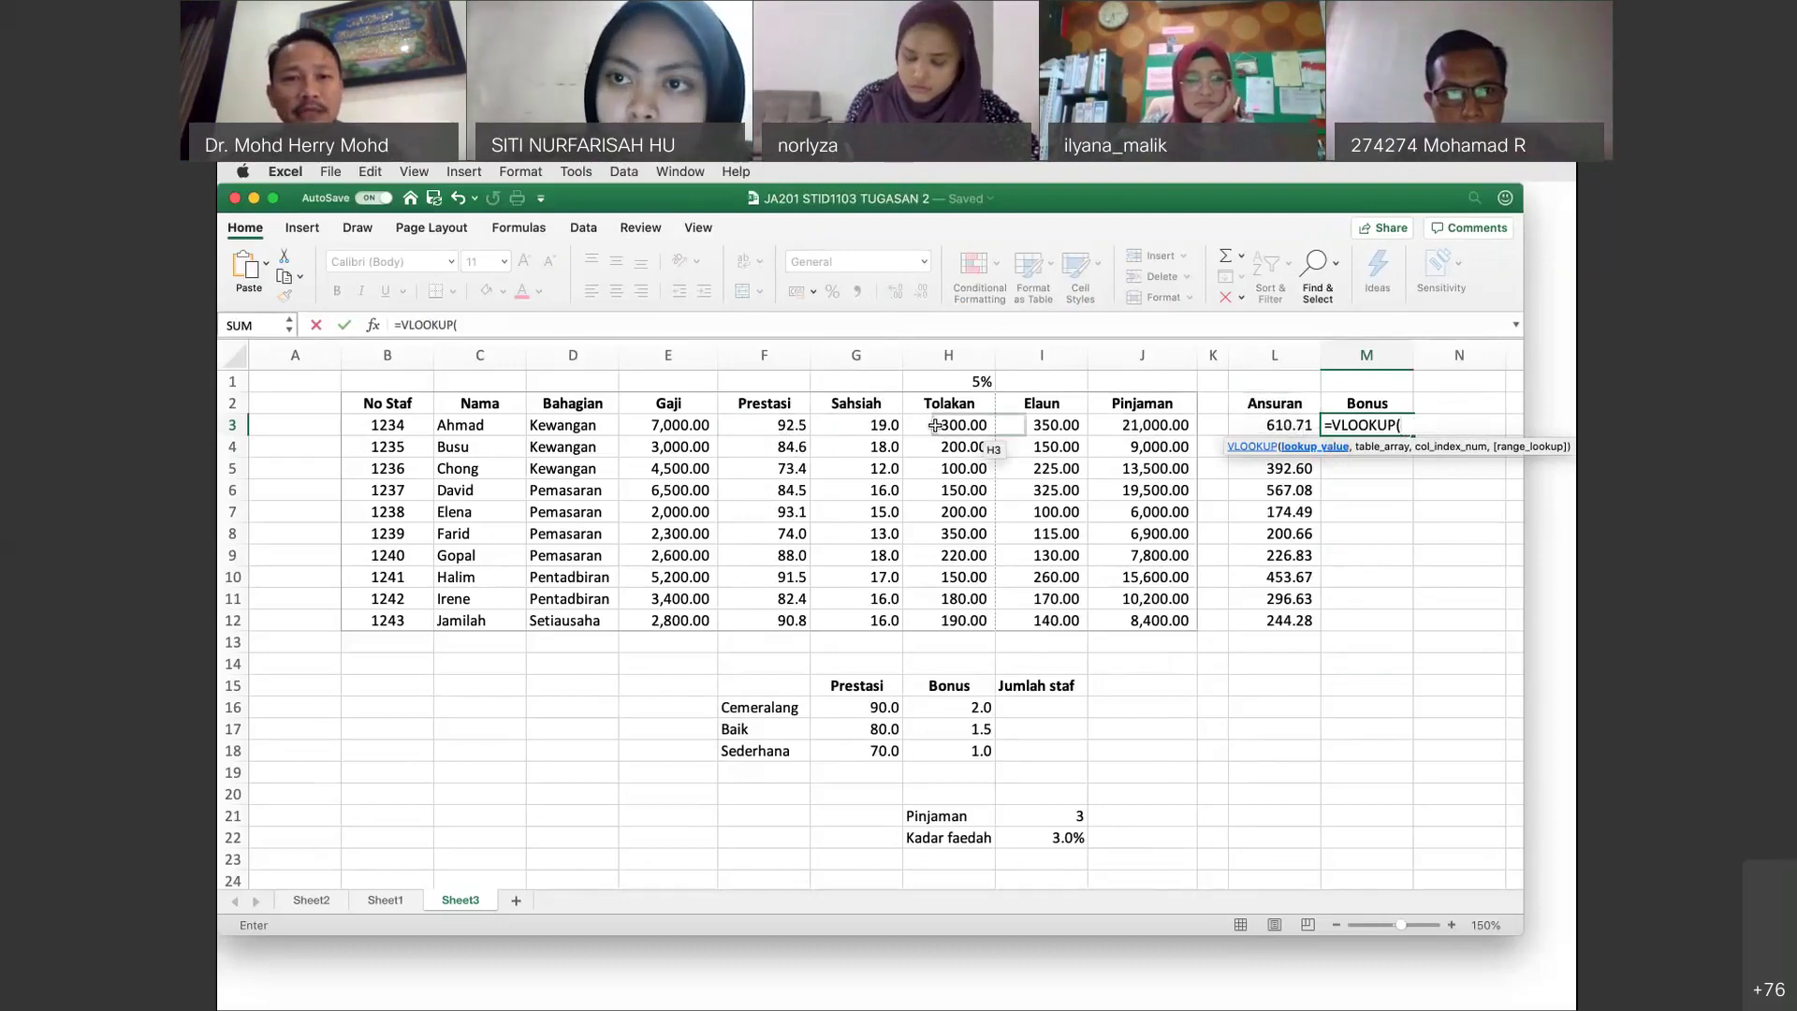
{"action": "left_click", "coordinate": [793, 429]}
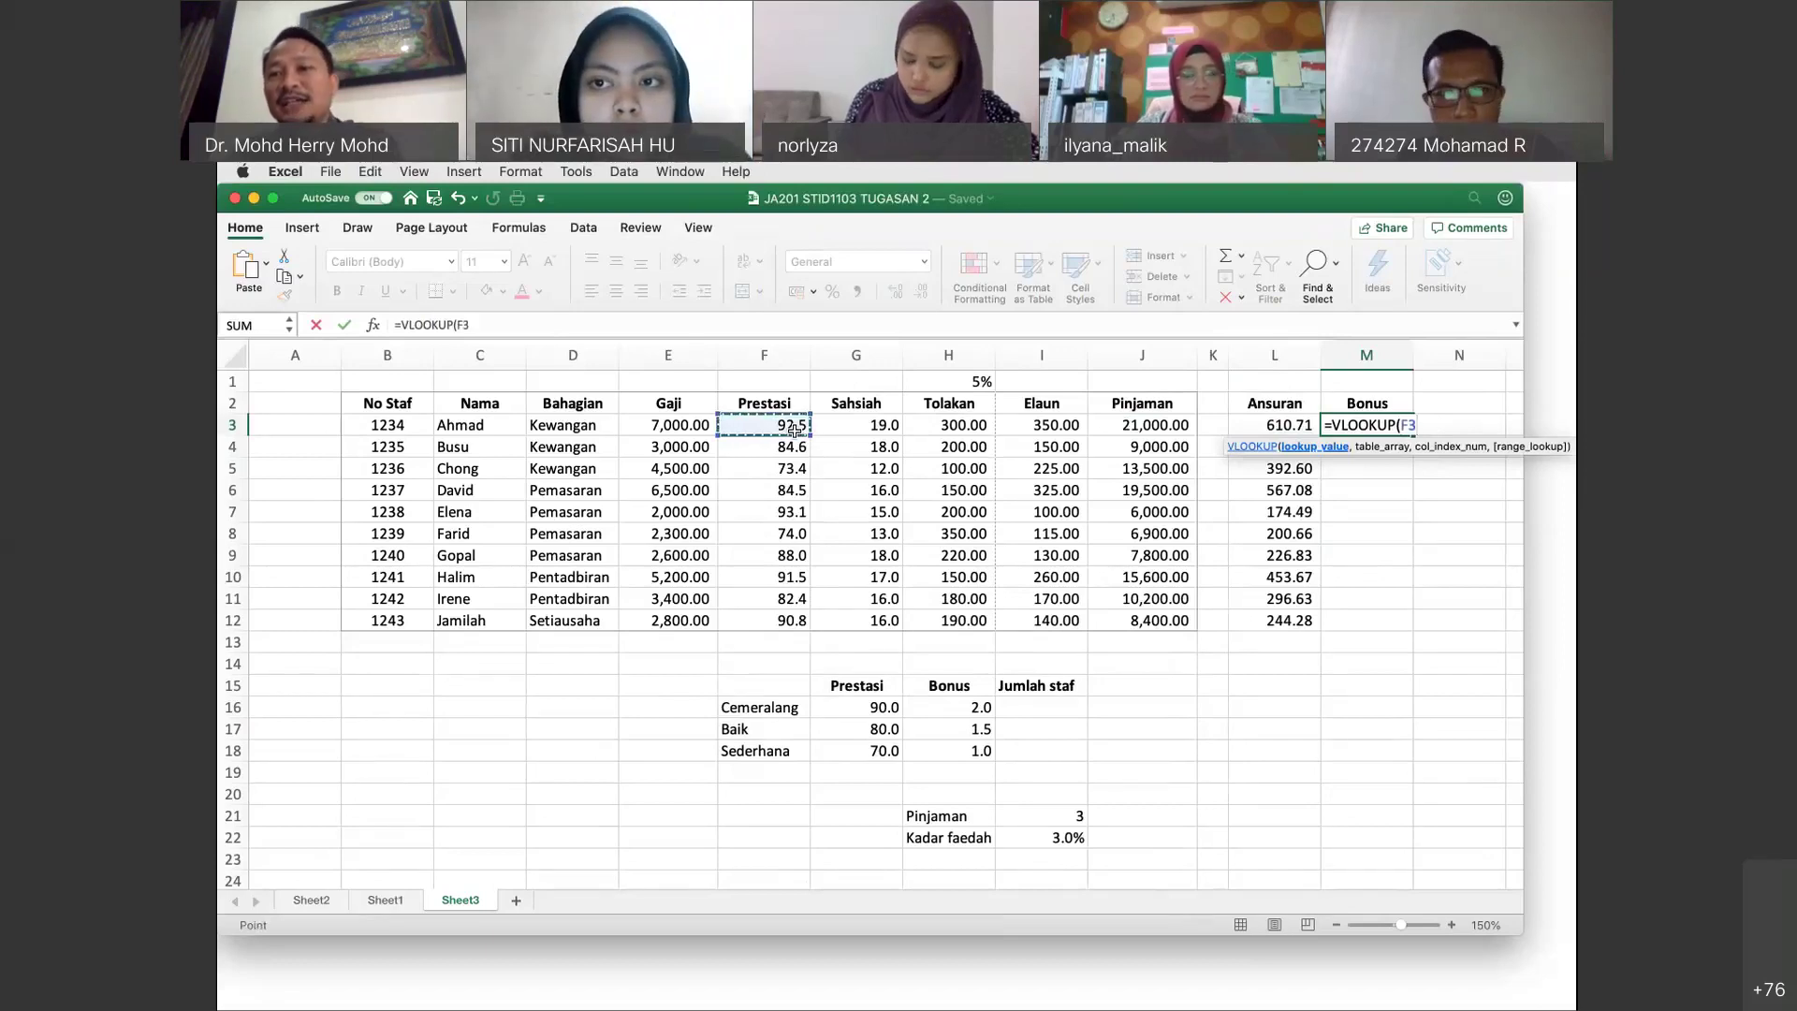
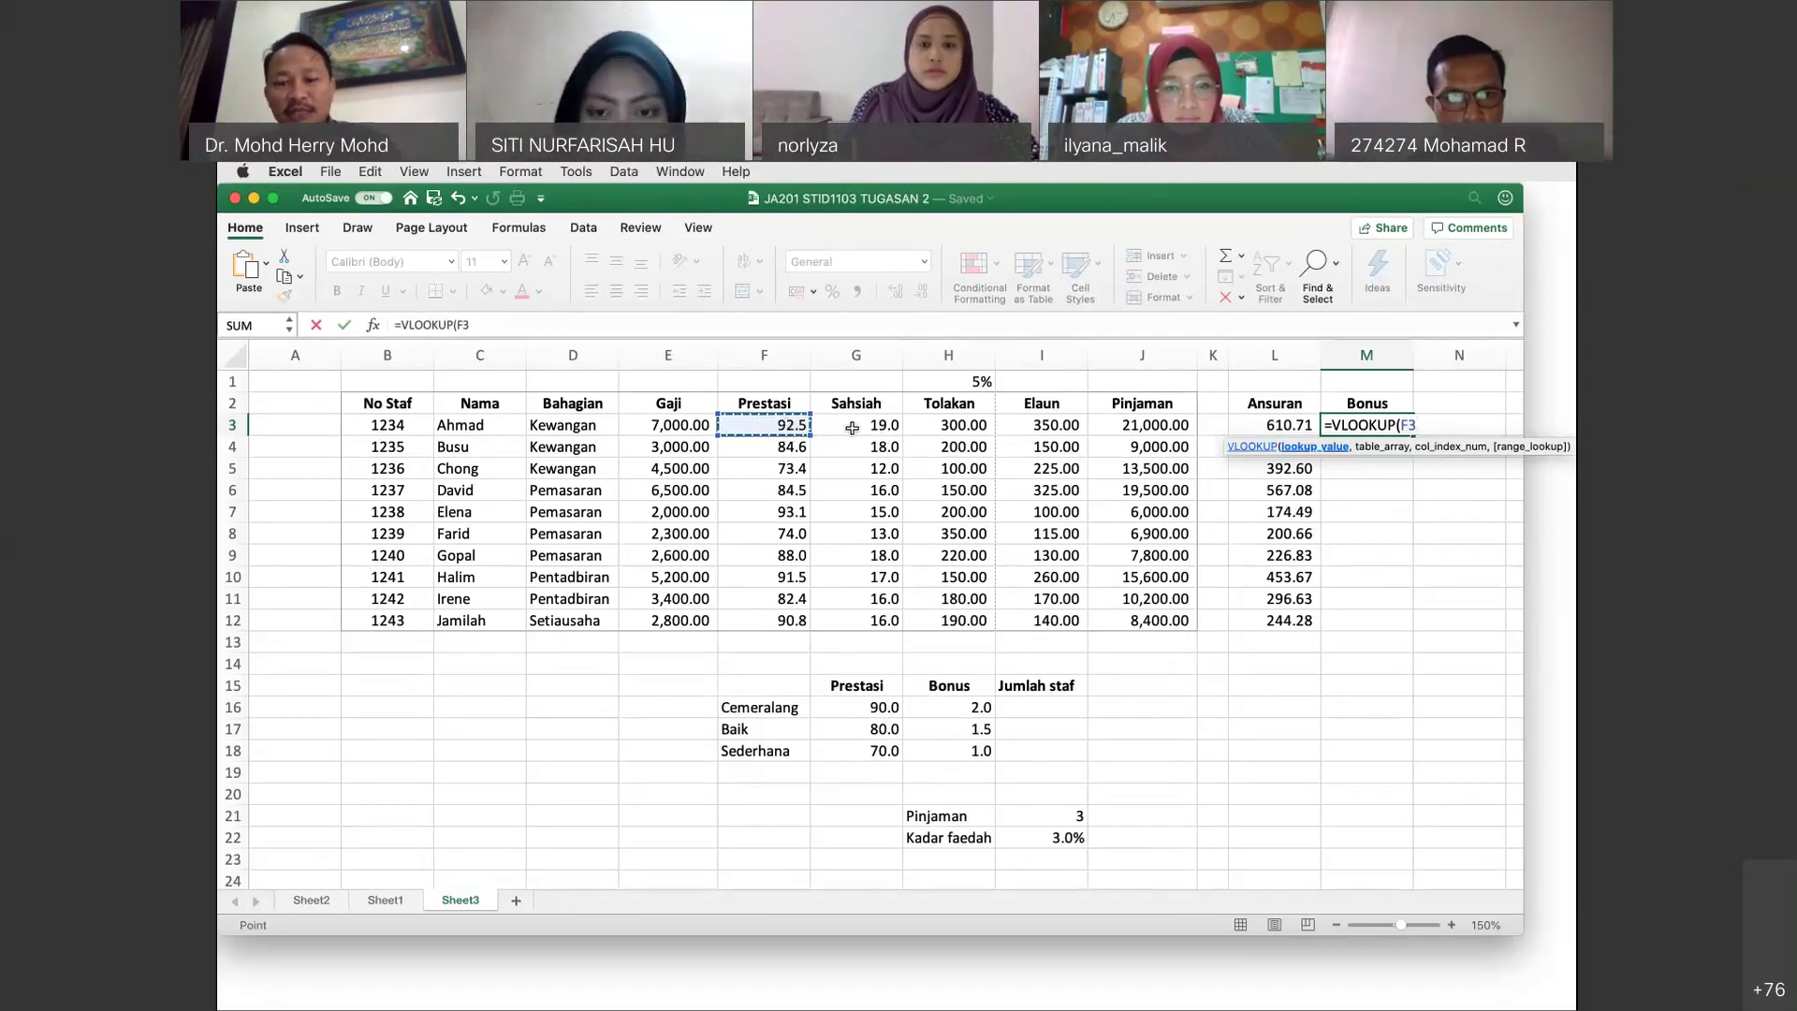
Add the Prestasi–Bonus lookup range to the formula as the absolute reference $G$16:$H$18.
{"action": "type", "text": ","}
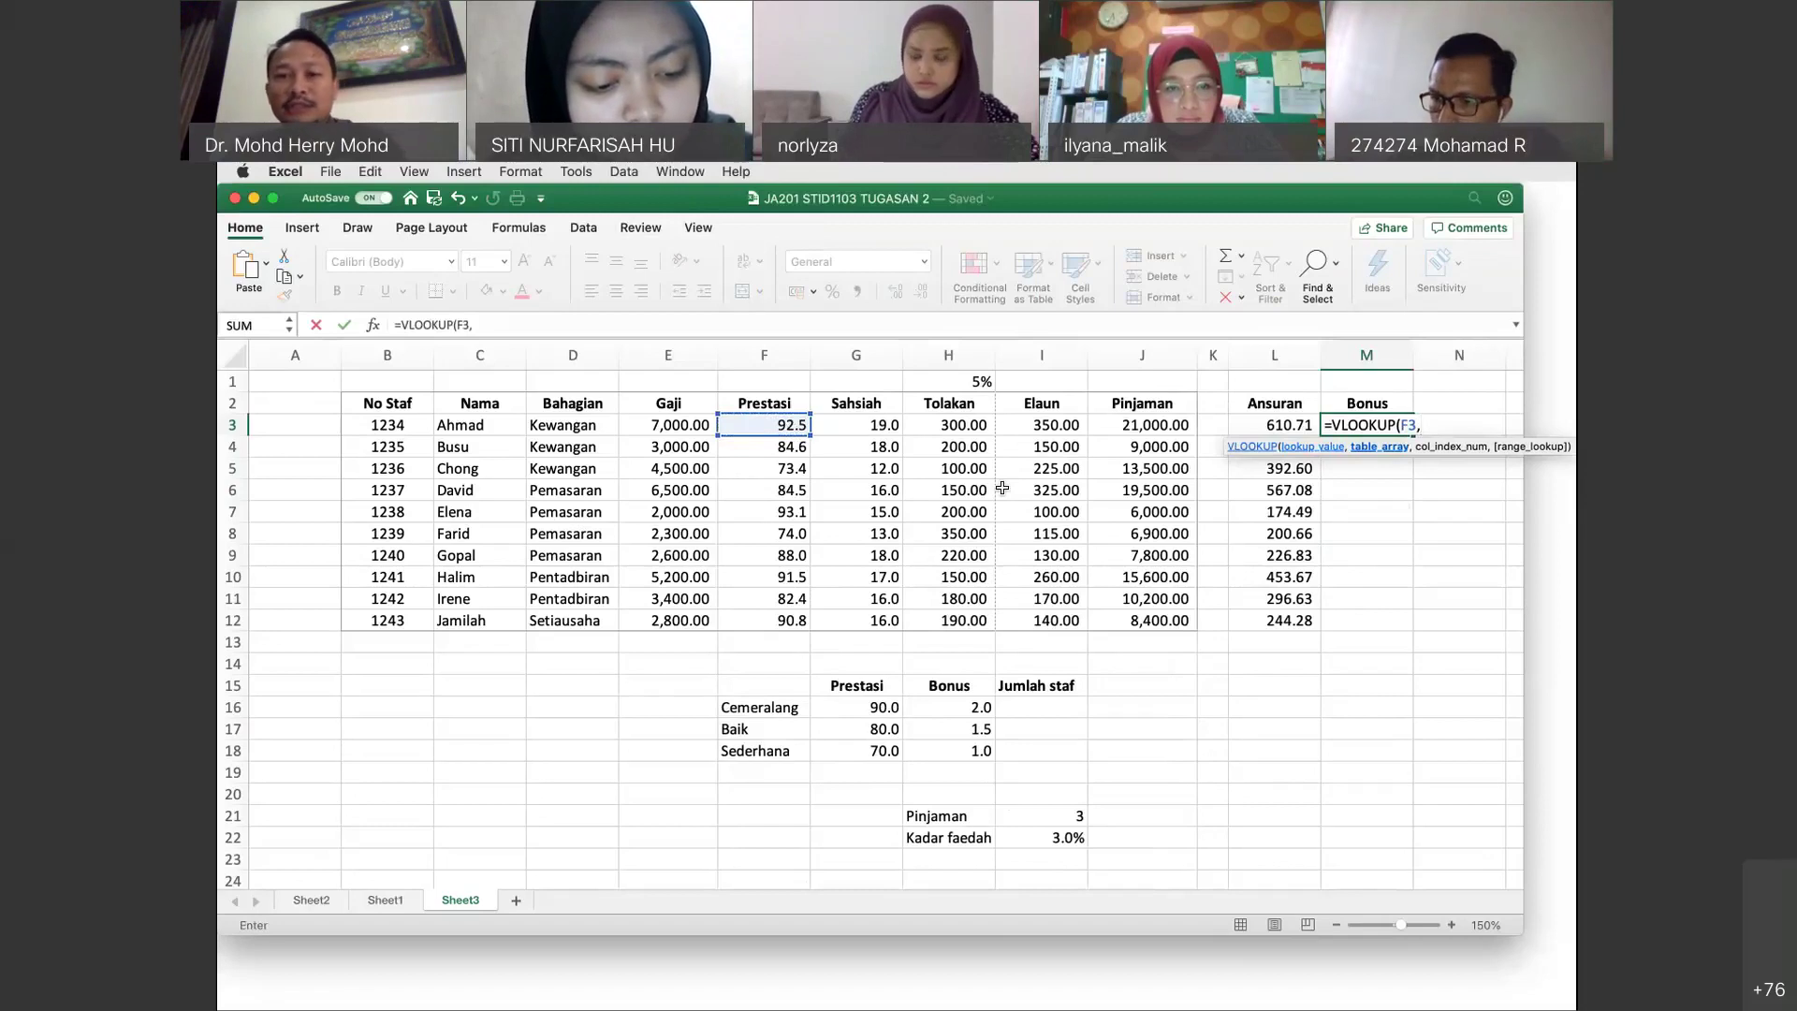
{"action": "left_click", "coordinate": [870, 709]}
{"action": "left_click_drag", "start_coordinate": [917, 713], "coordinate": [942, 745]}
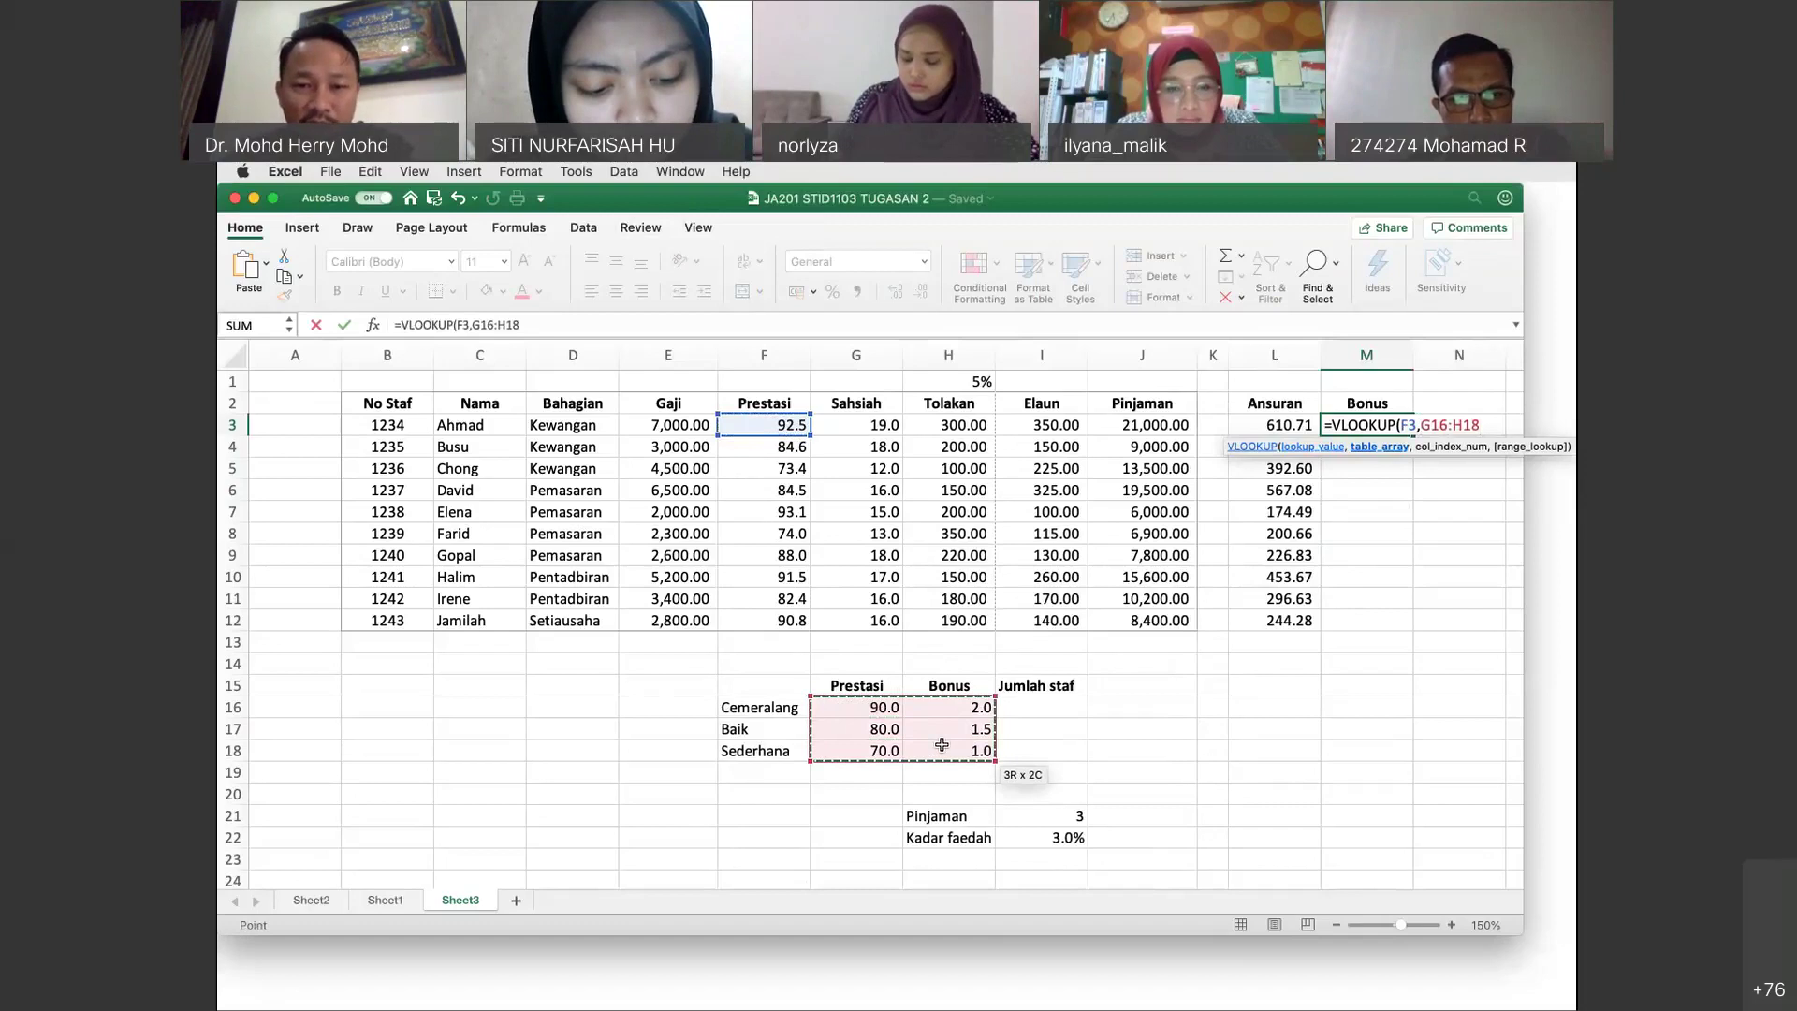
{"action": "left_click_drag", "start_coordinate": [941, 744], "coordinate": [941, 744]}
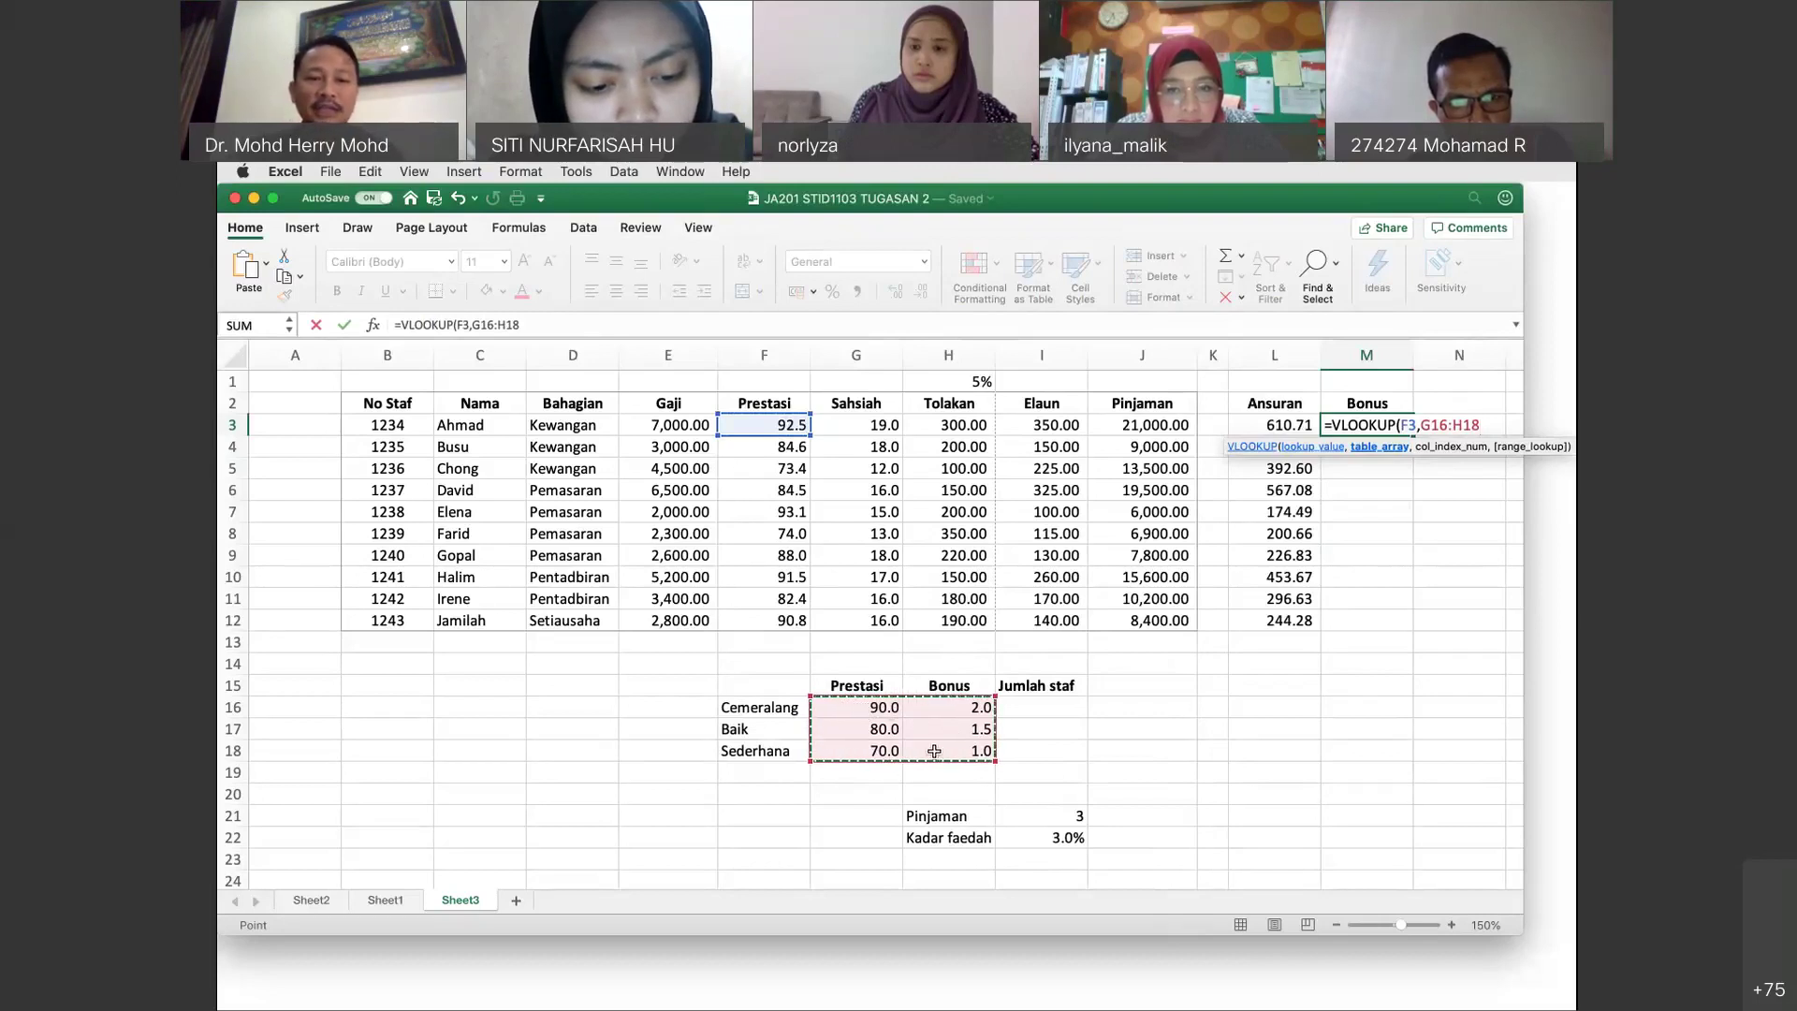
{"action": "key", "text": "F4"}
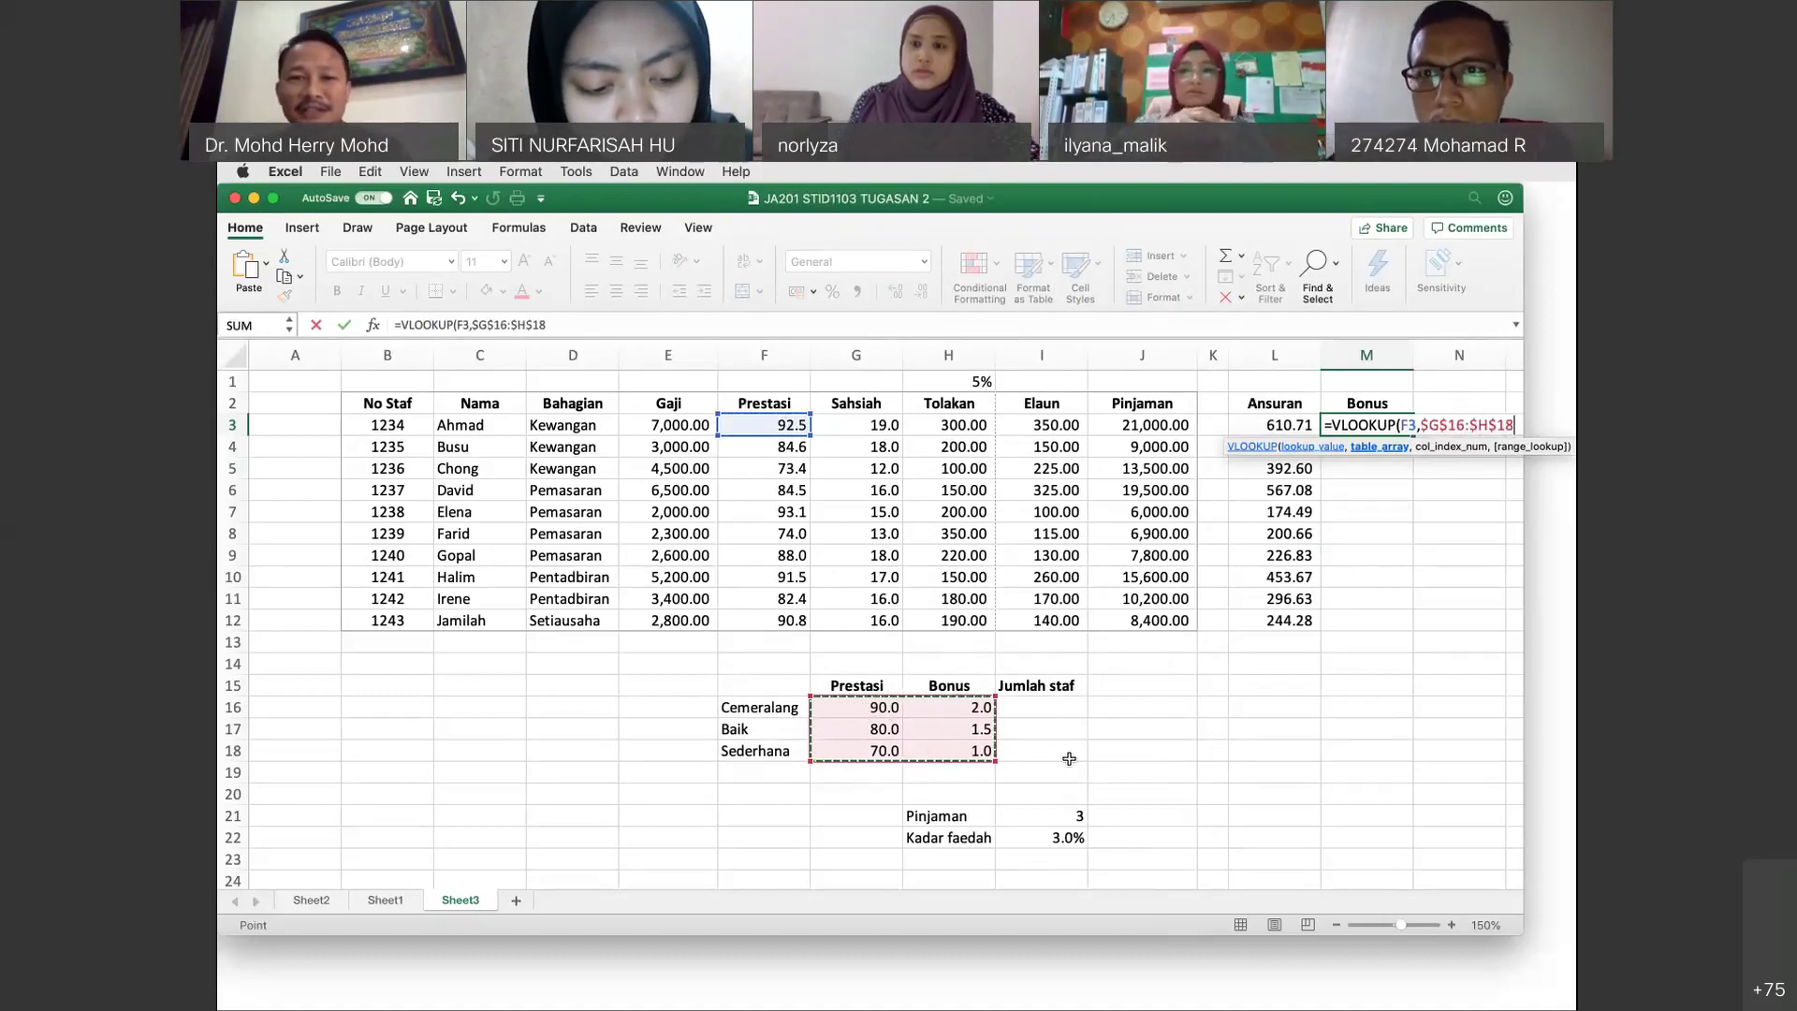
Complete the Bonus formula with column index 2, giving =VLOOKUP(F3,$G$16:$H$18,2).
{"action": "scroll", "coordinate": [1288, 756], "scroll_direction": "right", "scroll_amount": 5}
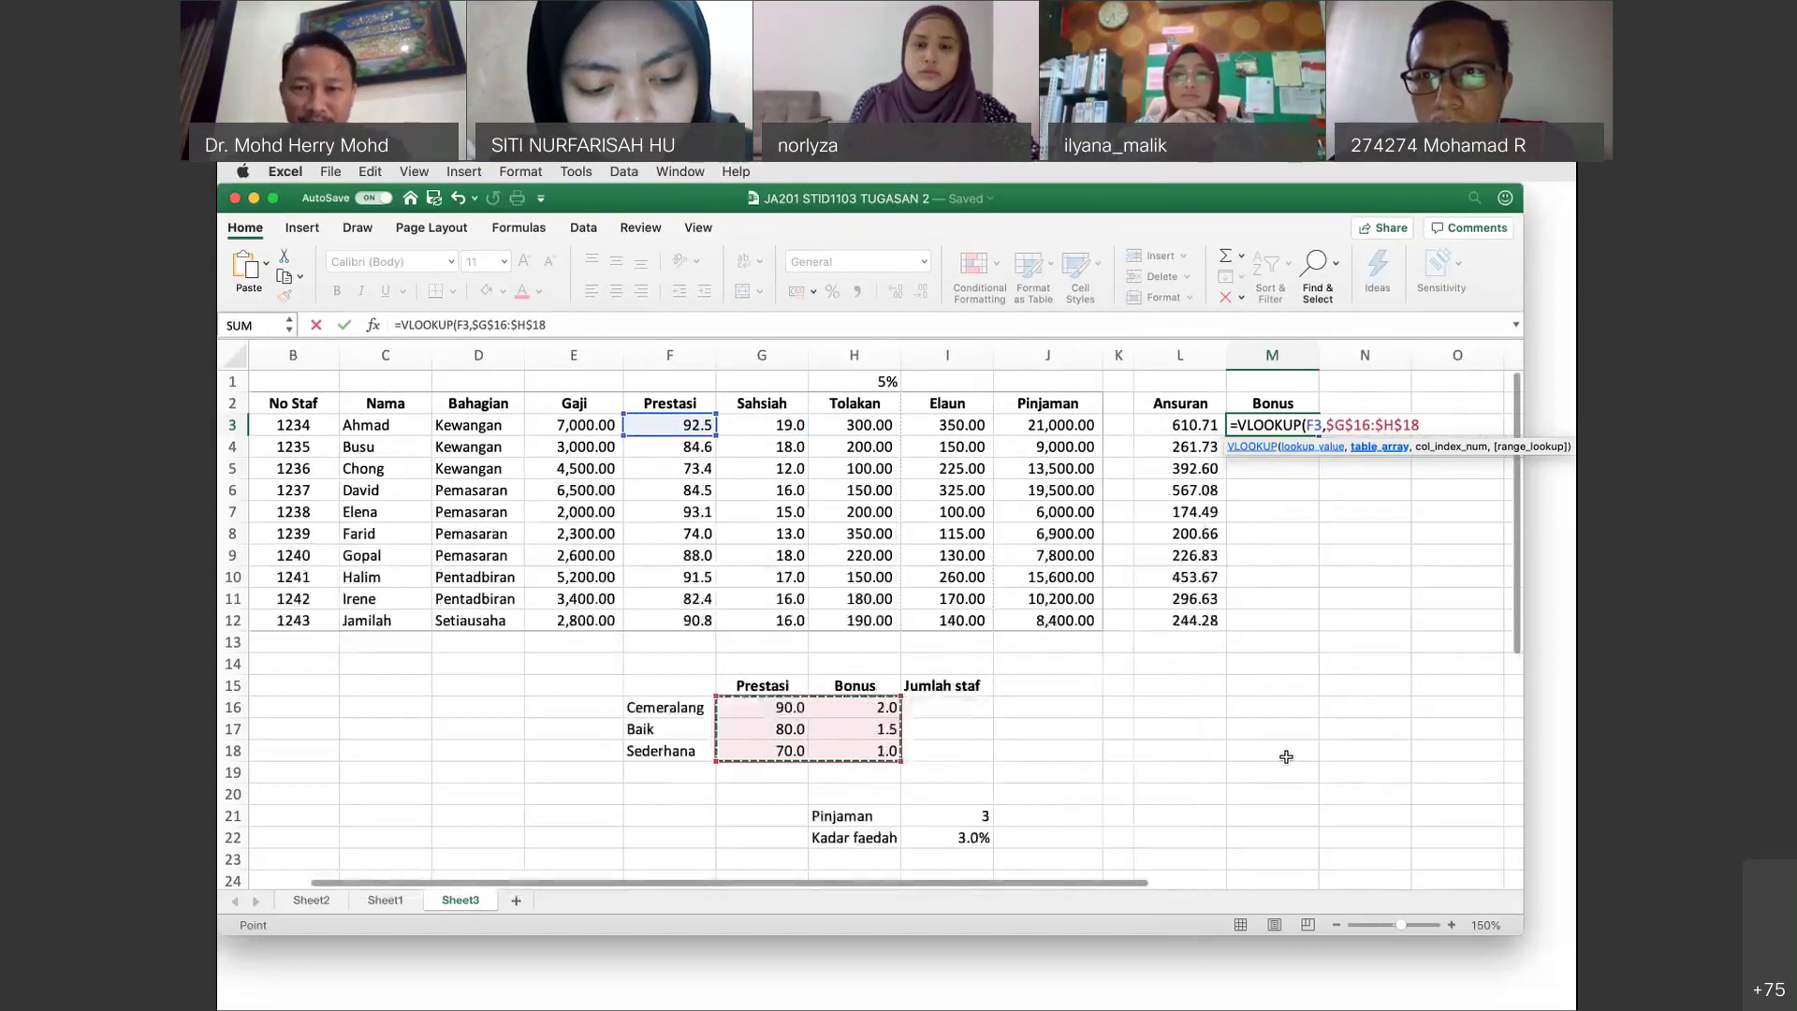
{"action": "scroll", "coordinate": [1286, 756], "scroll_direction": "right", "scroll_amount": 1}
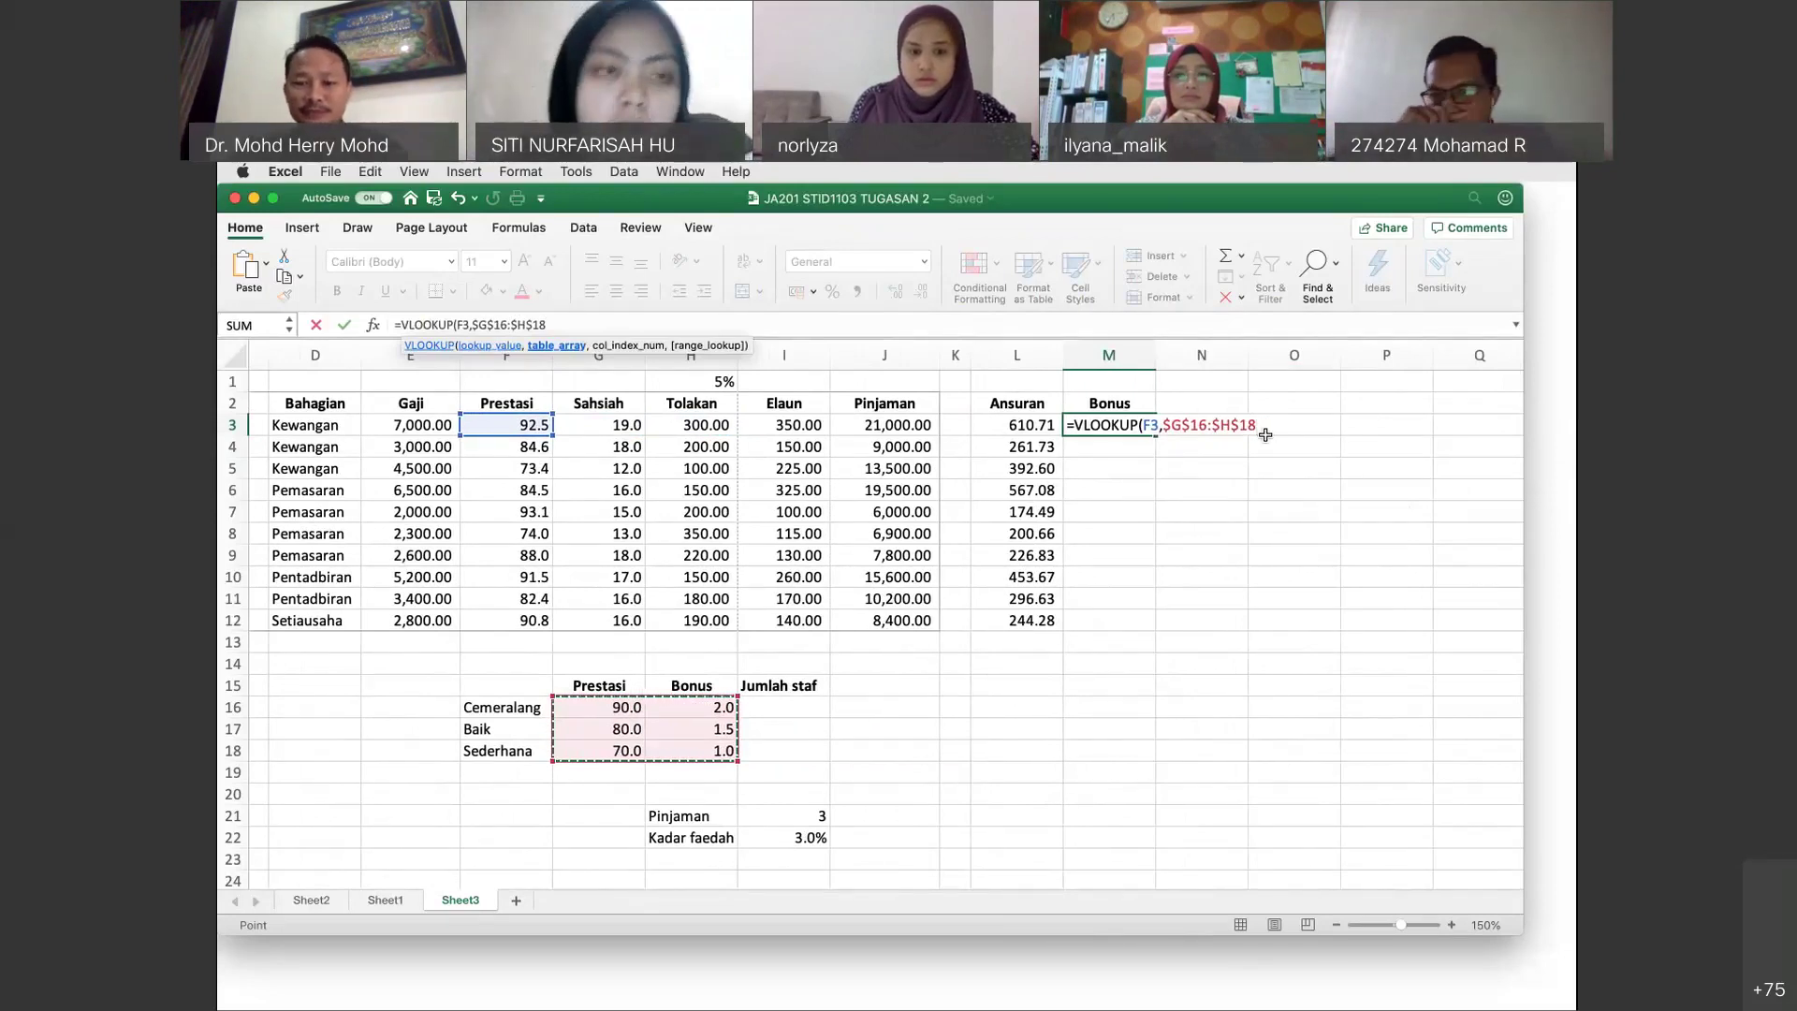
{"action": "type", "text": ",2"}
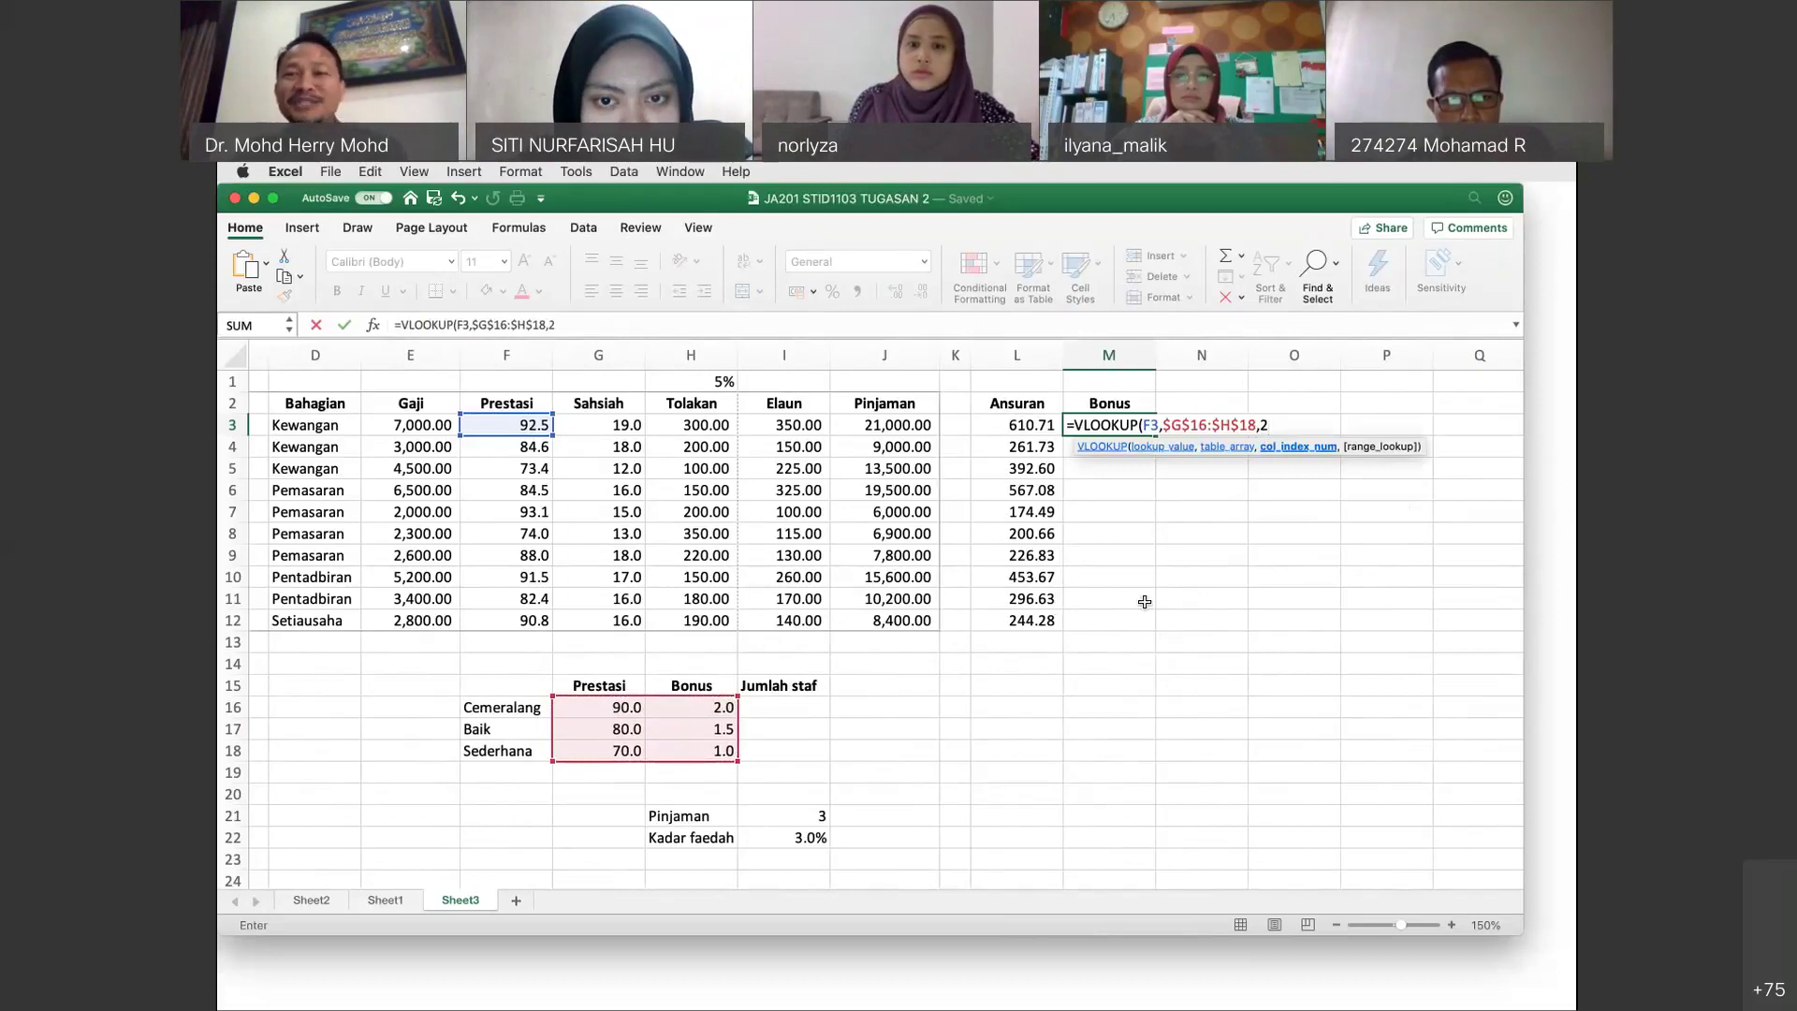
{"action": "type", "text": ")"}
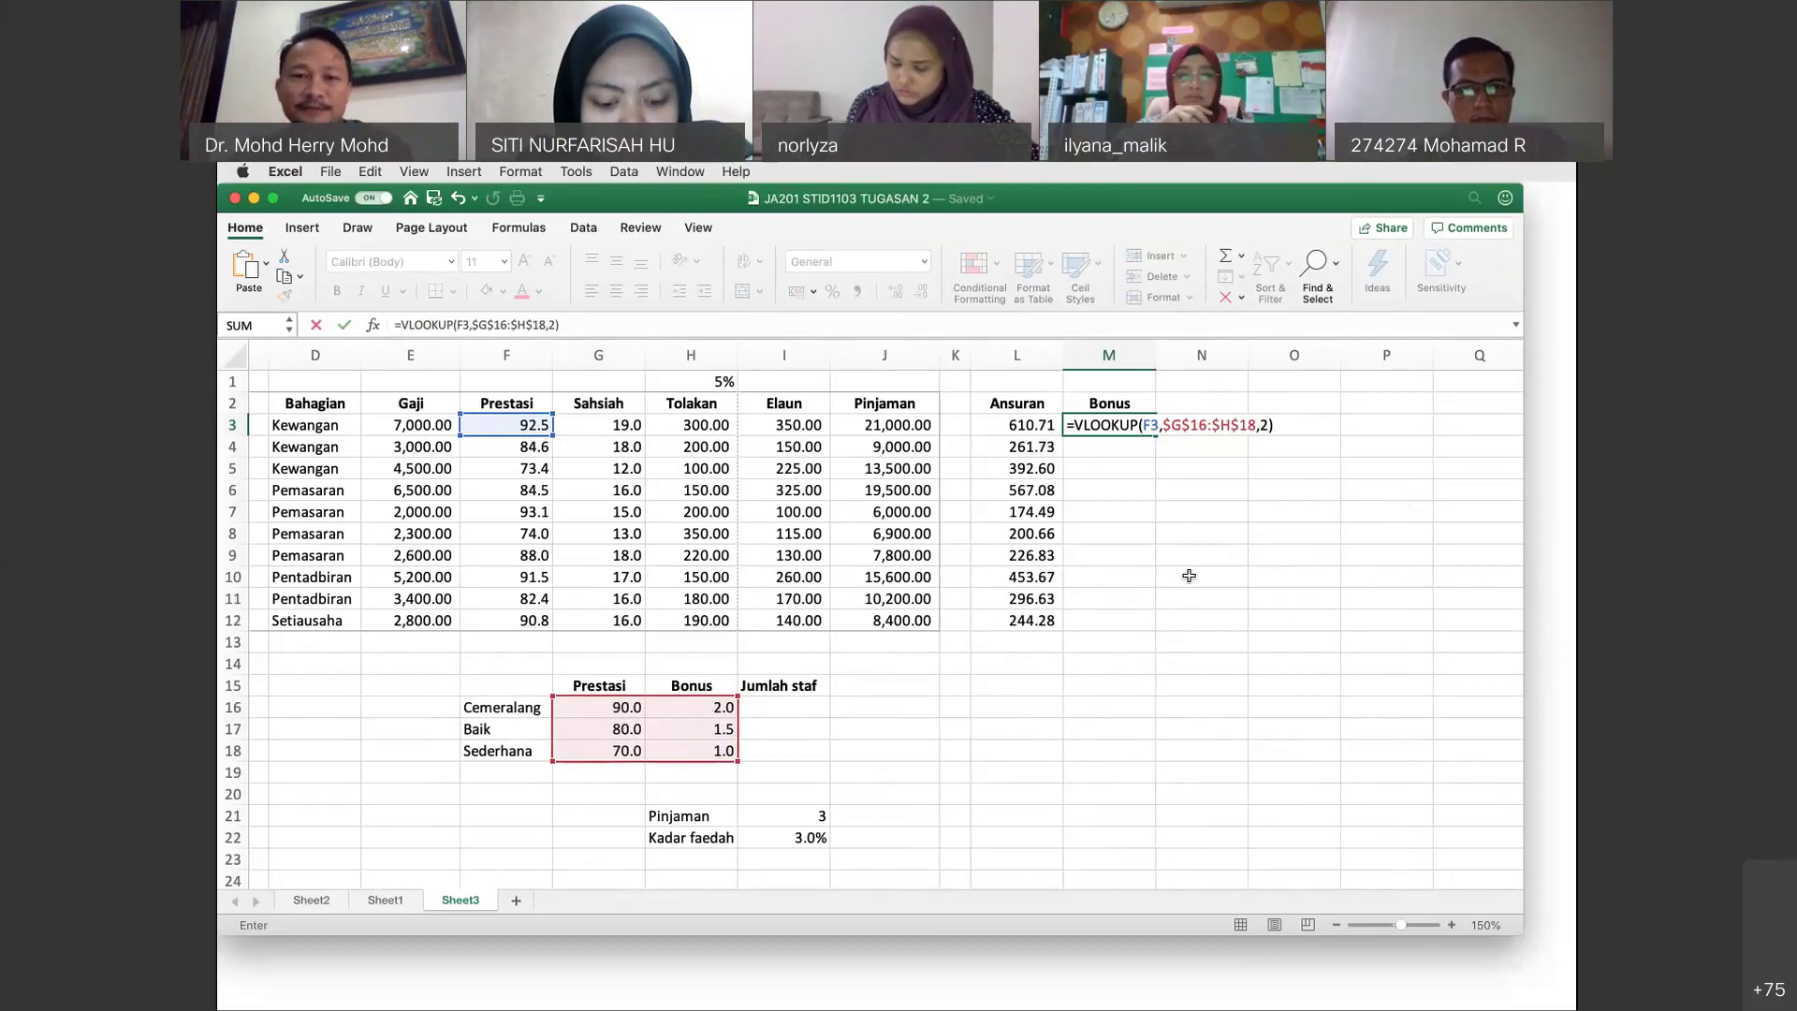
{"action": "key", "text": "Return"}
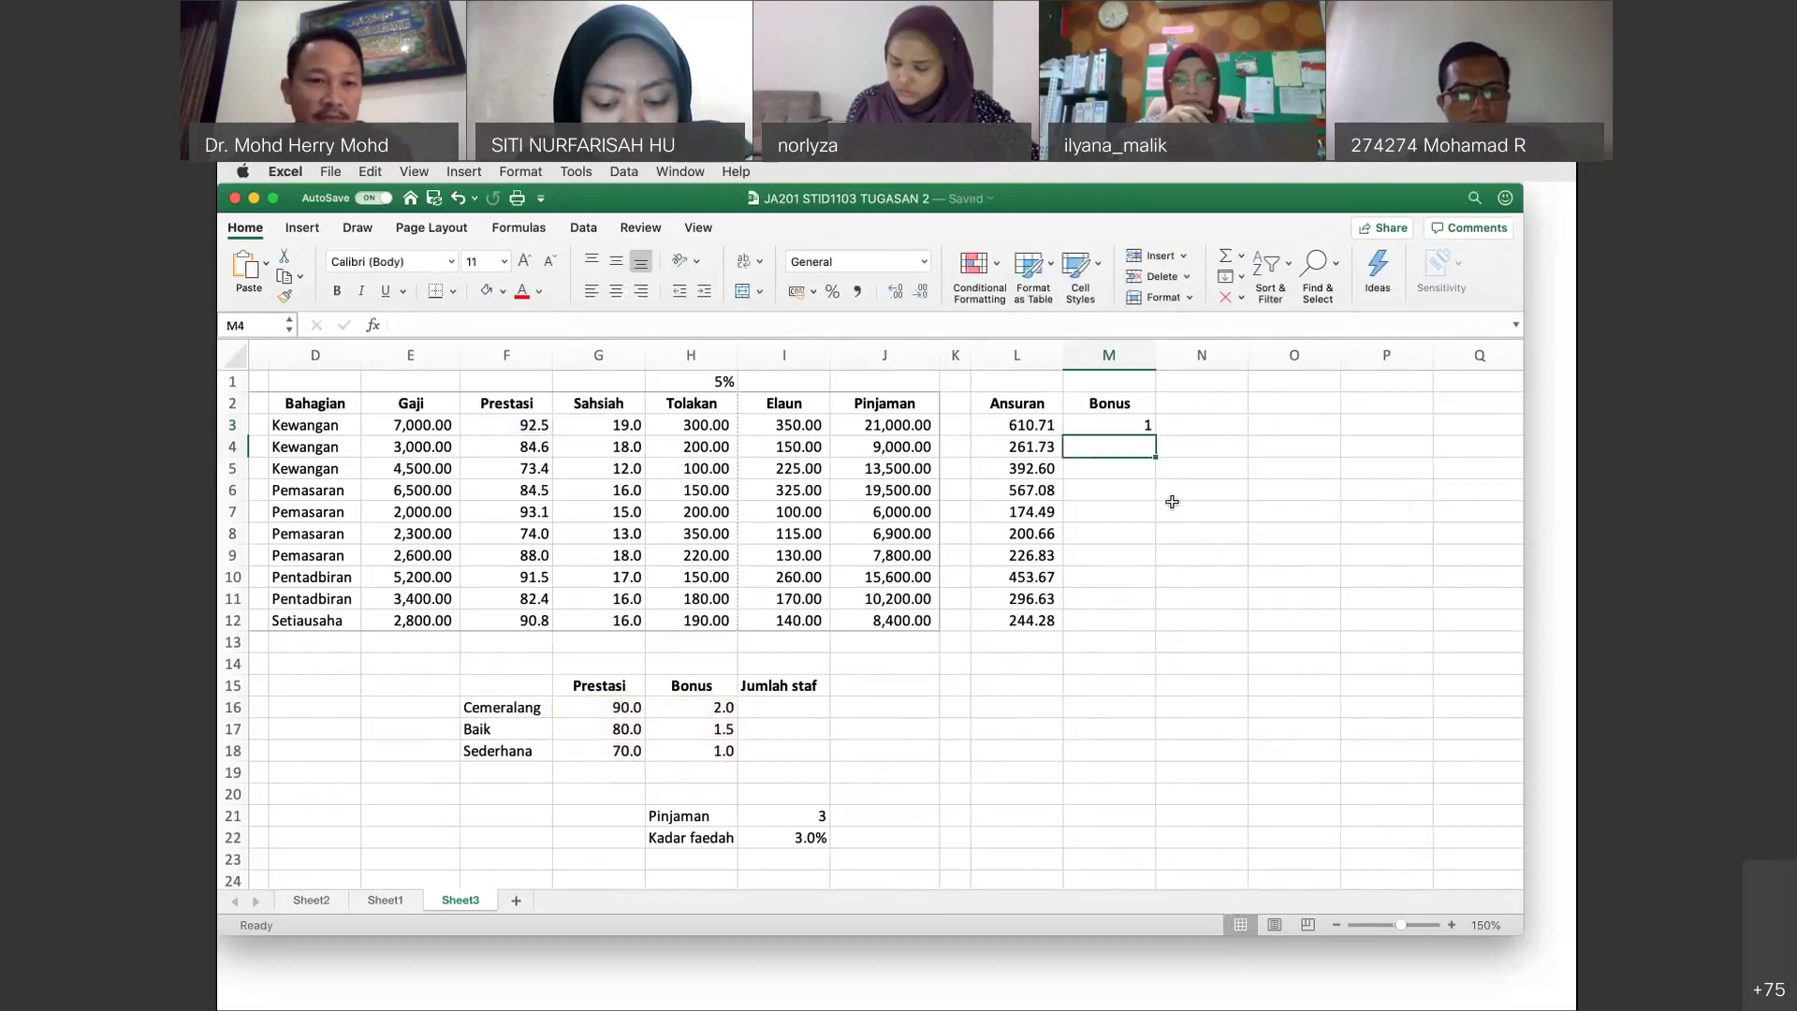
Sort the lookup values in G16:H18 by Prestasi from smallest to largest.
{"action": "left_click", "coordinate": [1135, 428]}
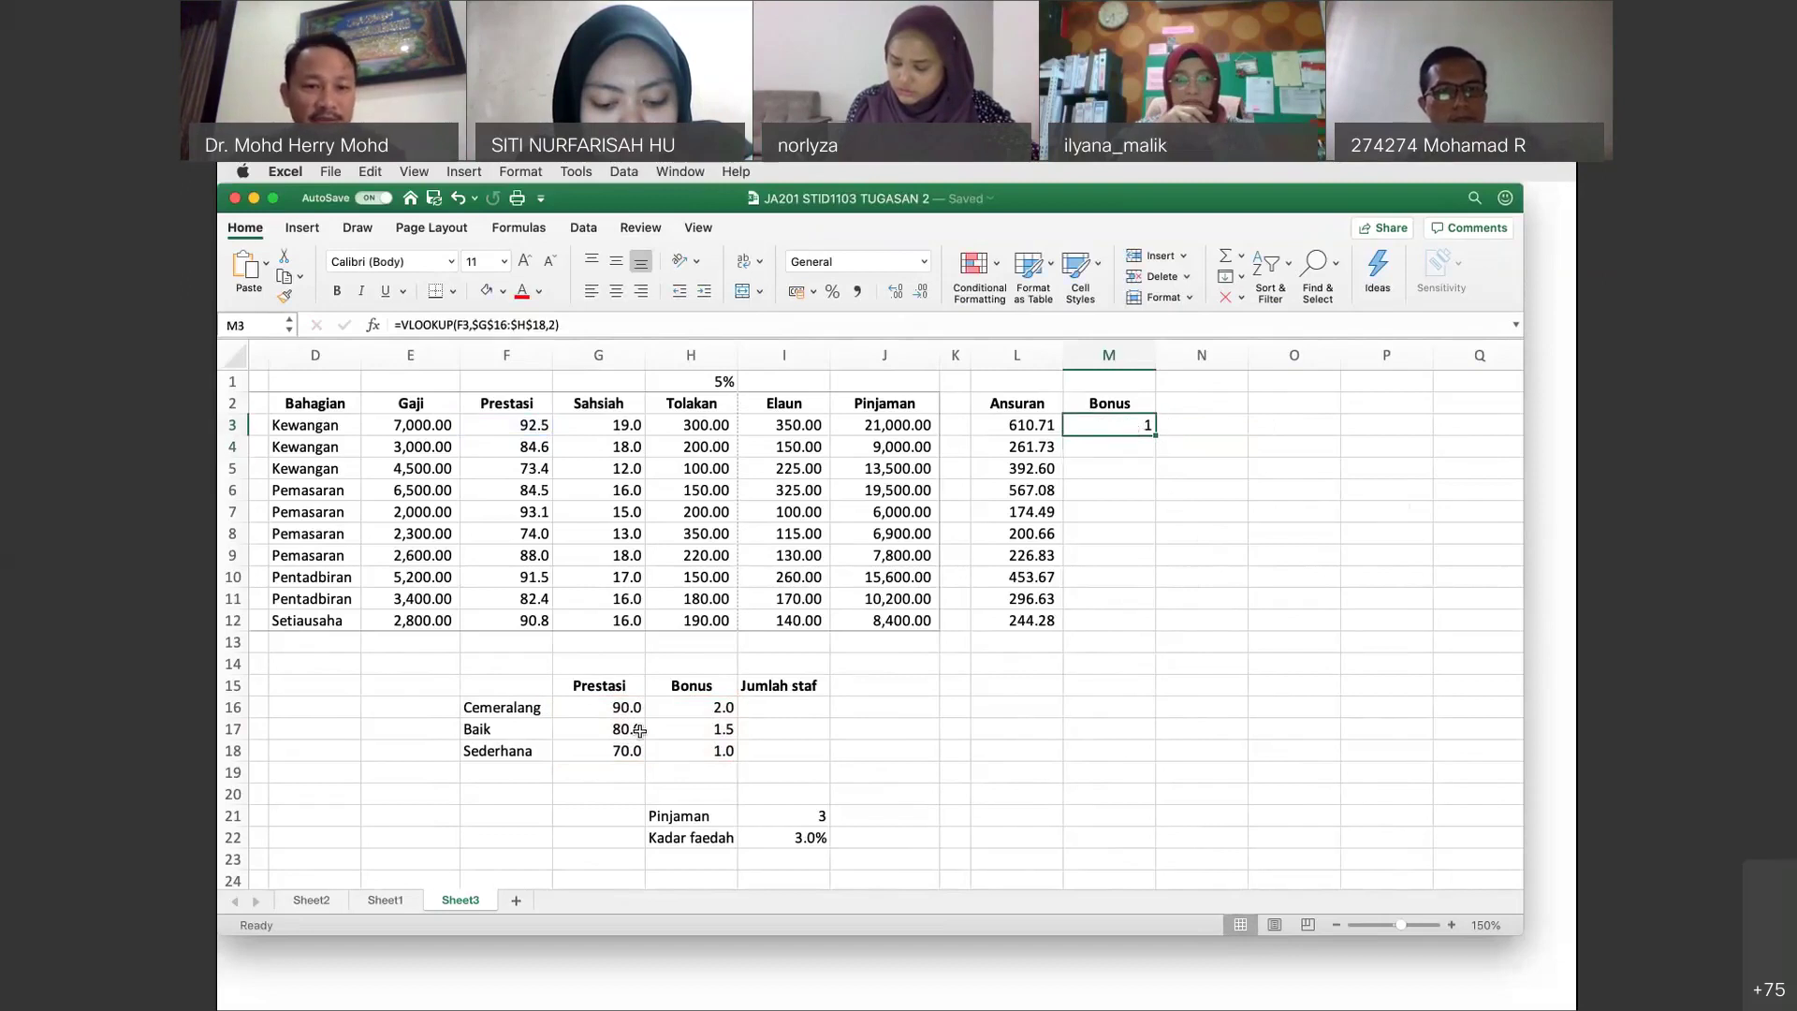
{"action": "left_click_drag", "start_coordinate": [613, 710], "coordinate": [691, 750]}
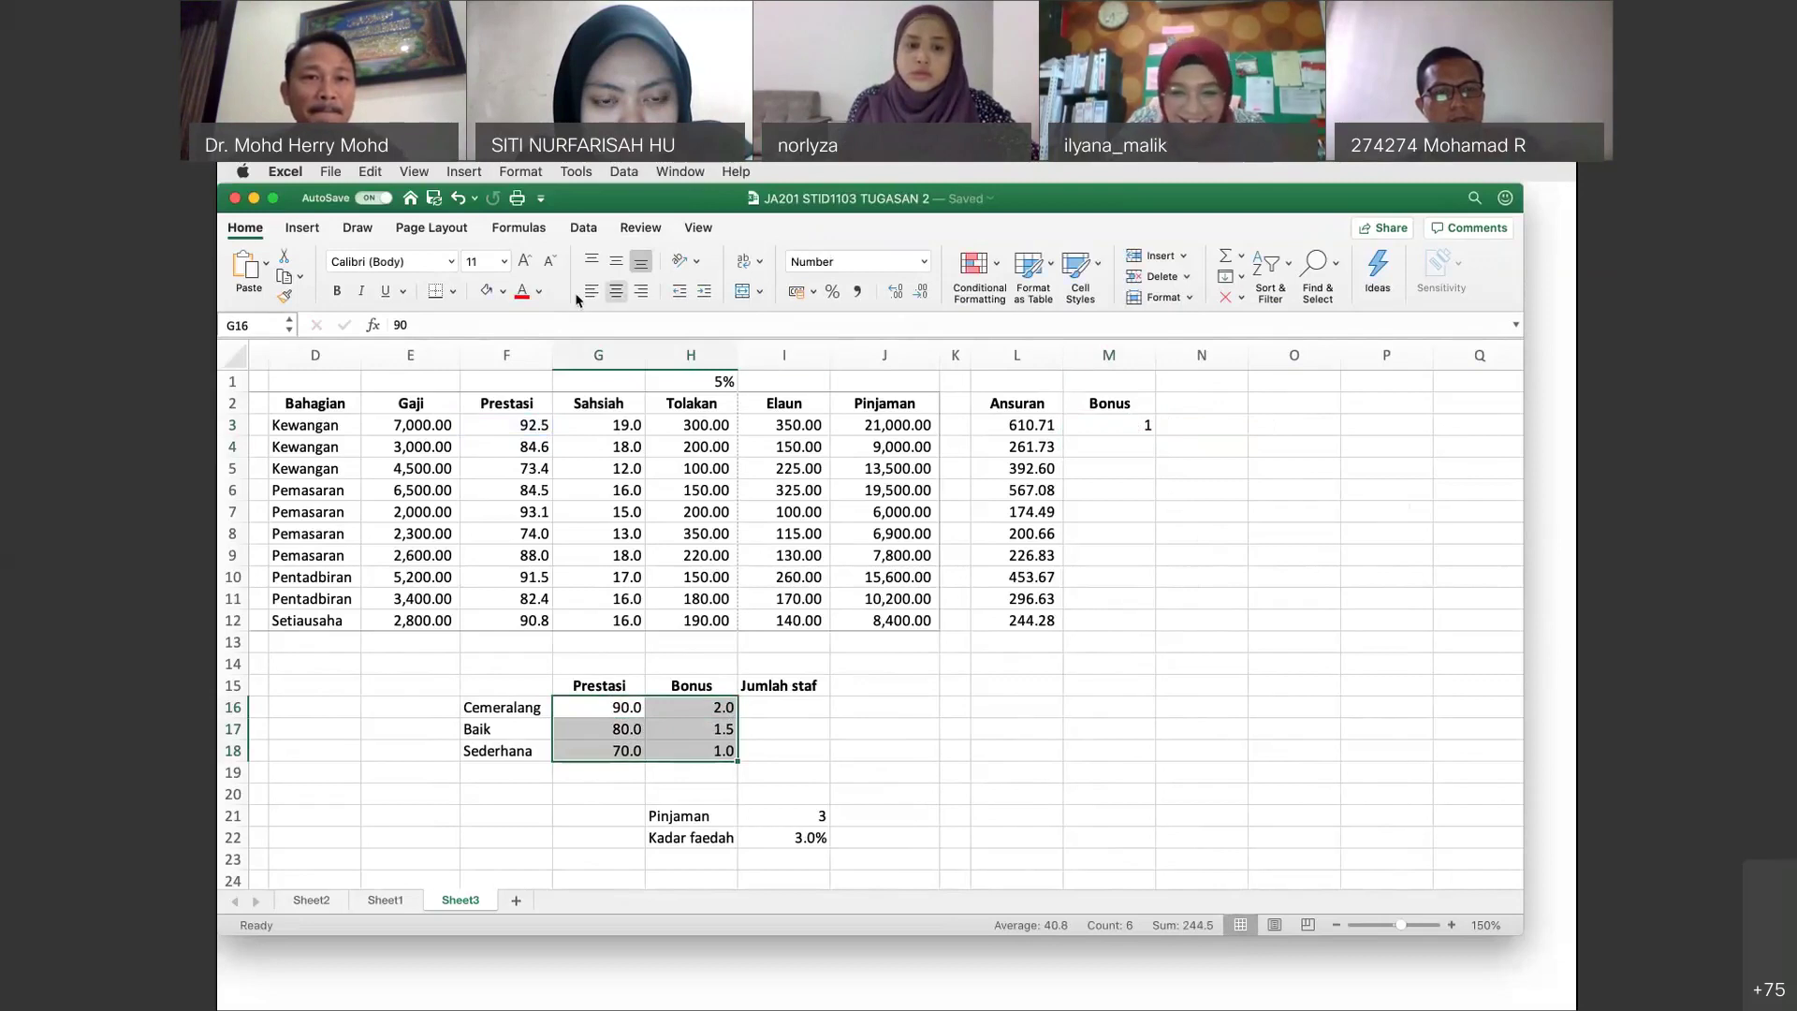
{"action": "left_click", "coordinate": [581, 229]}
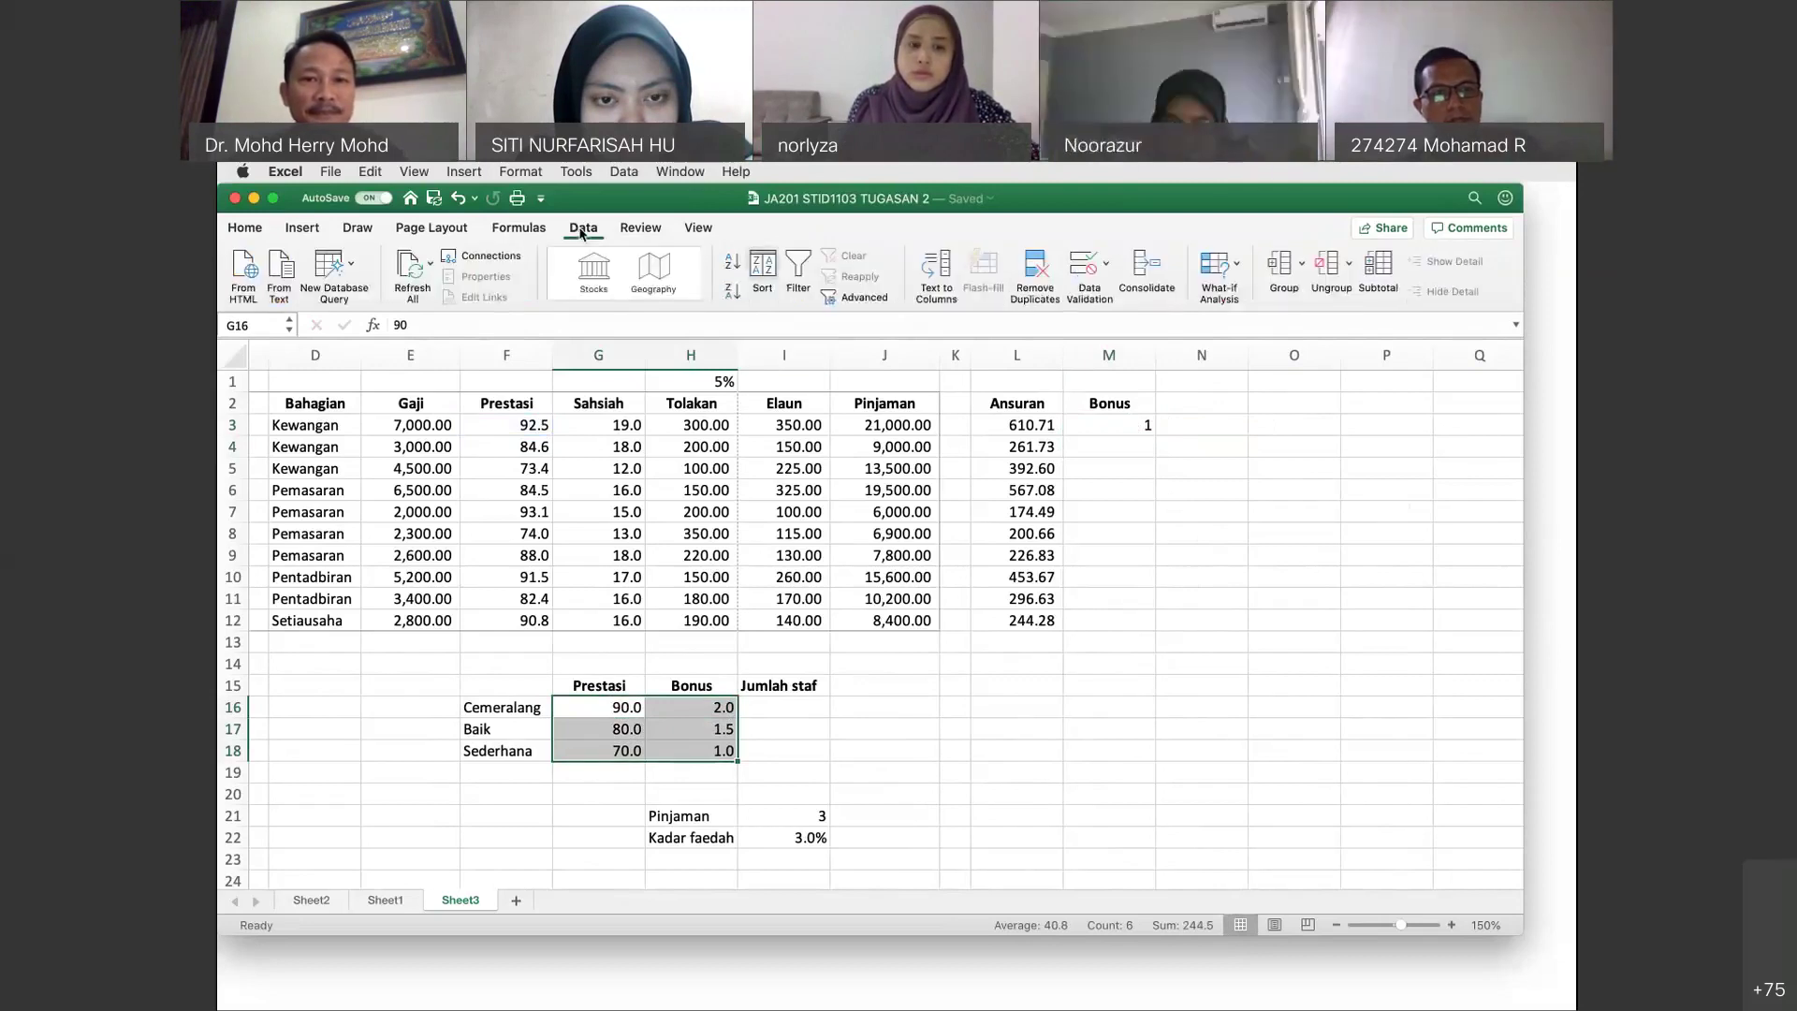
{"action": "left_click", "coordinate": [764, 266]}
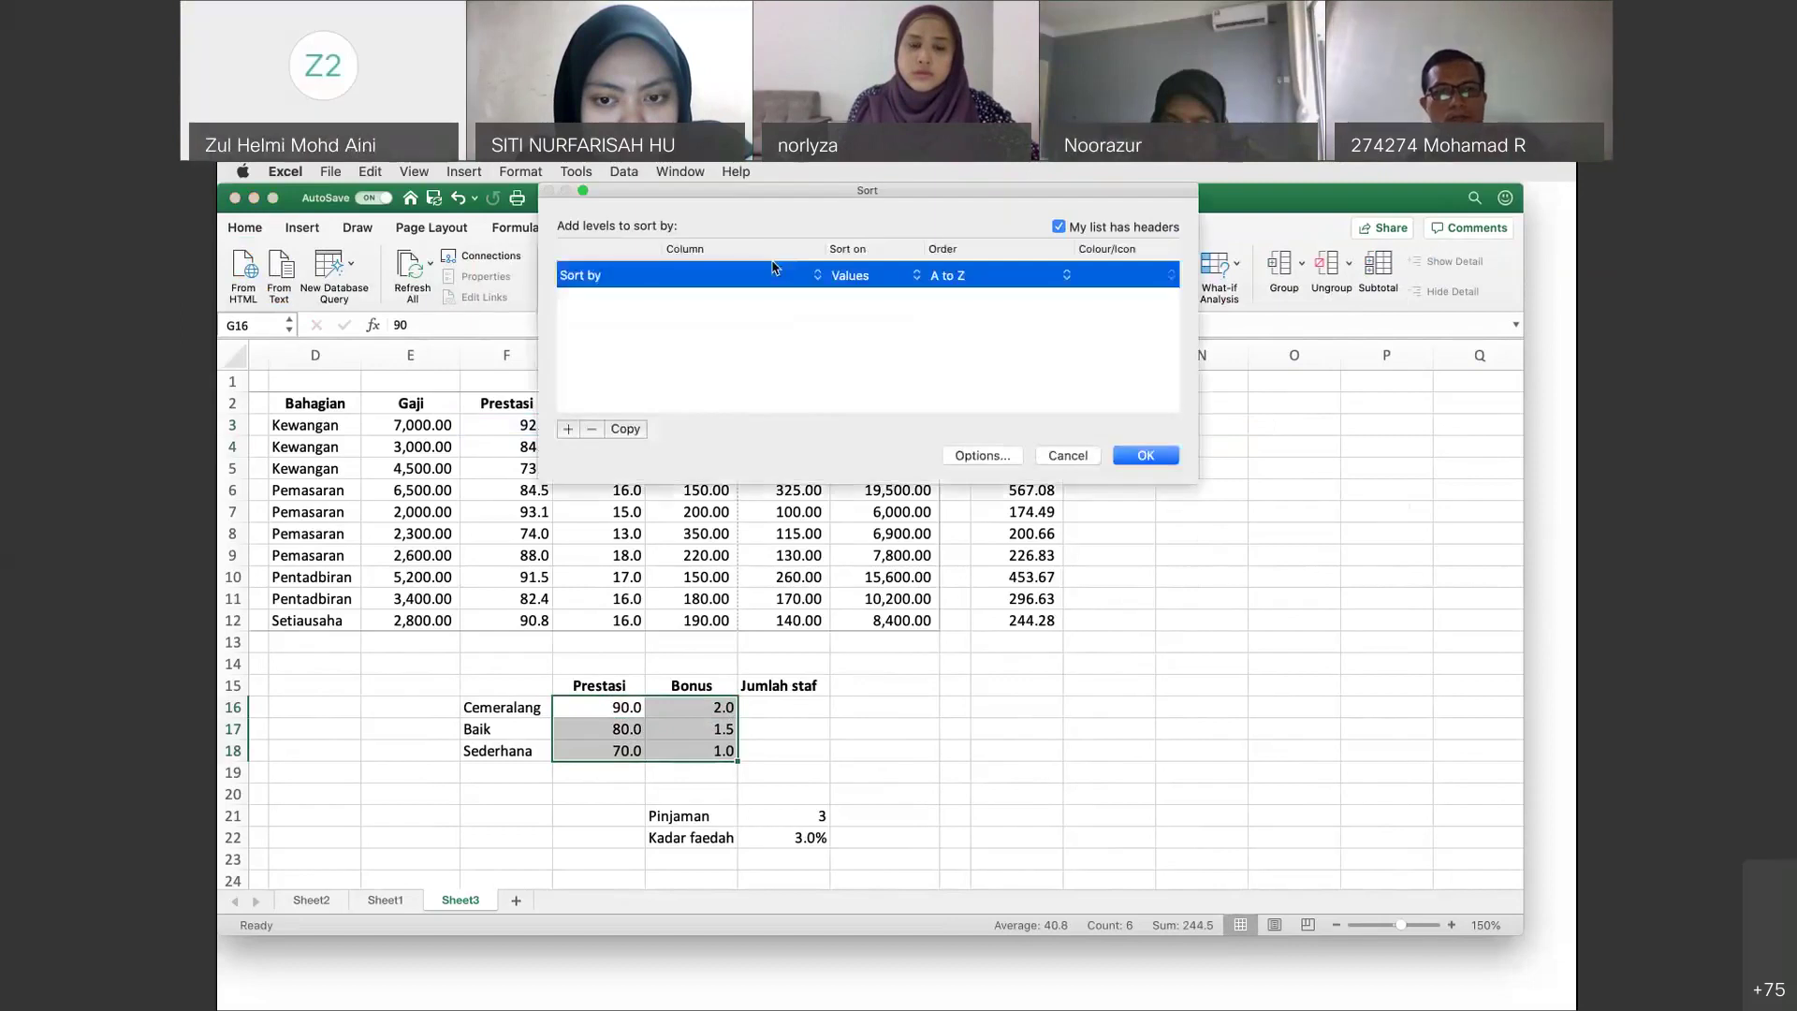
{"action": "left_click", "coordinate": [817, 276]}
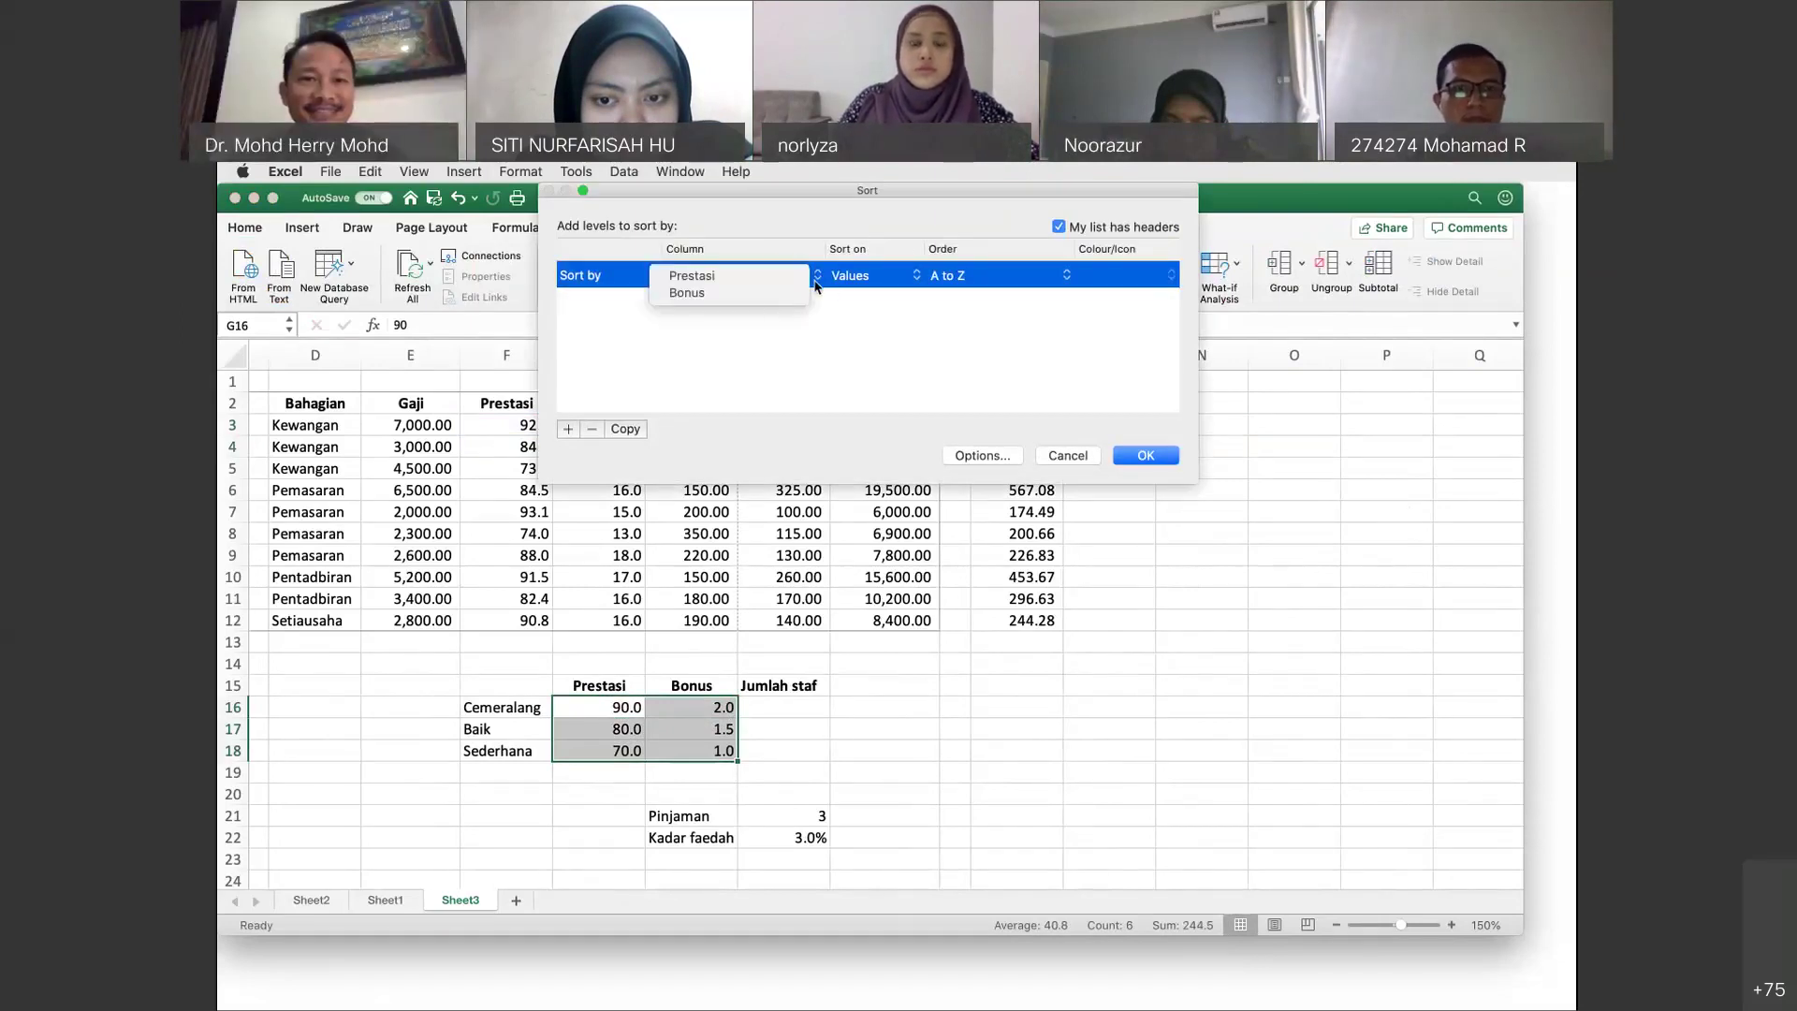
{"action": "left_click", "coordinate": [746, 282]}
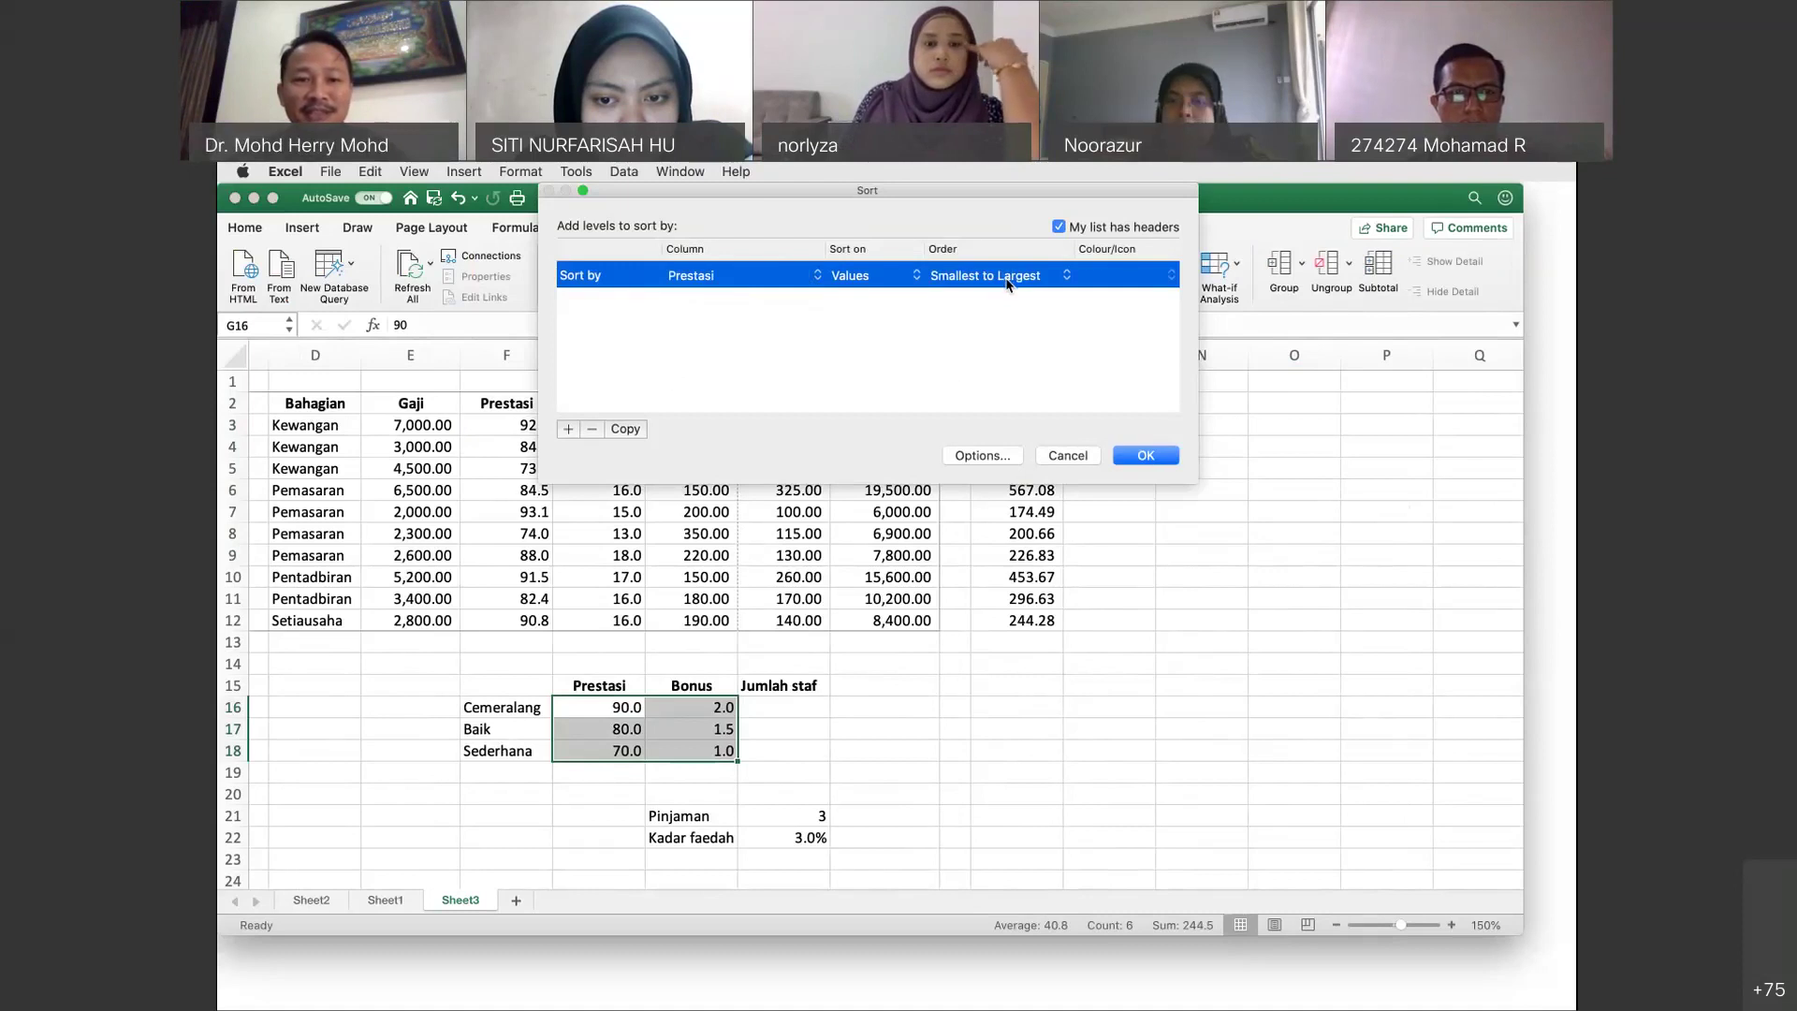
{"action": "left_click", "coordinate": [1145, 454]}
{"action": "left_click", "coordinate": [1155, 494]}
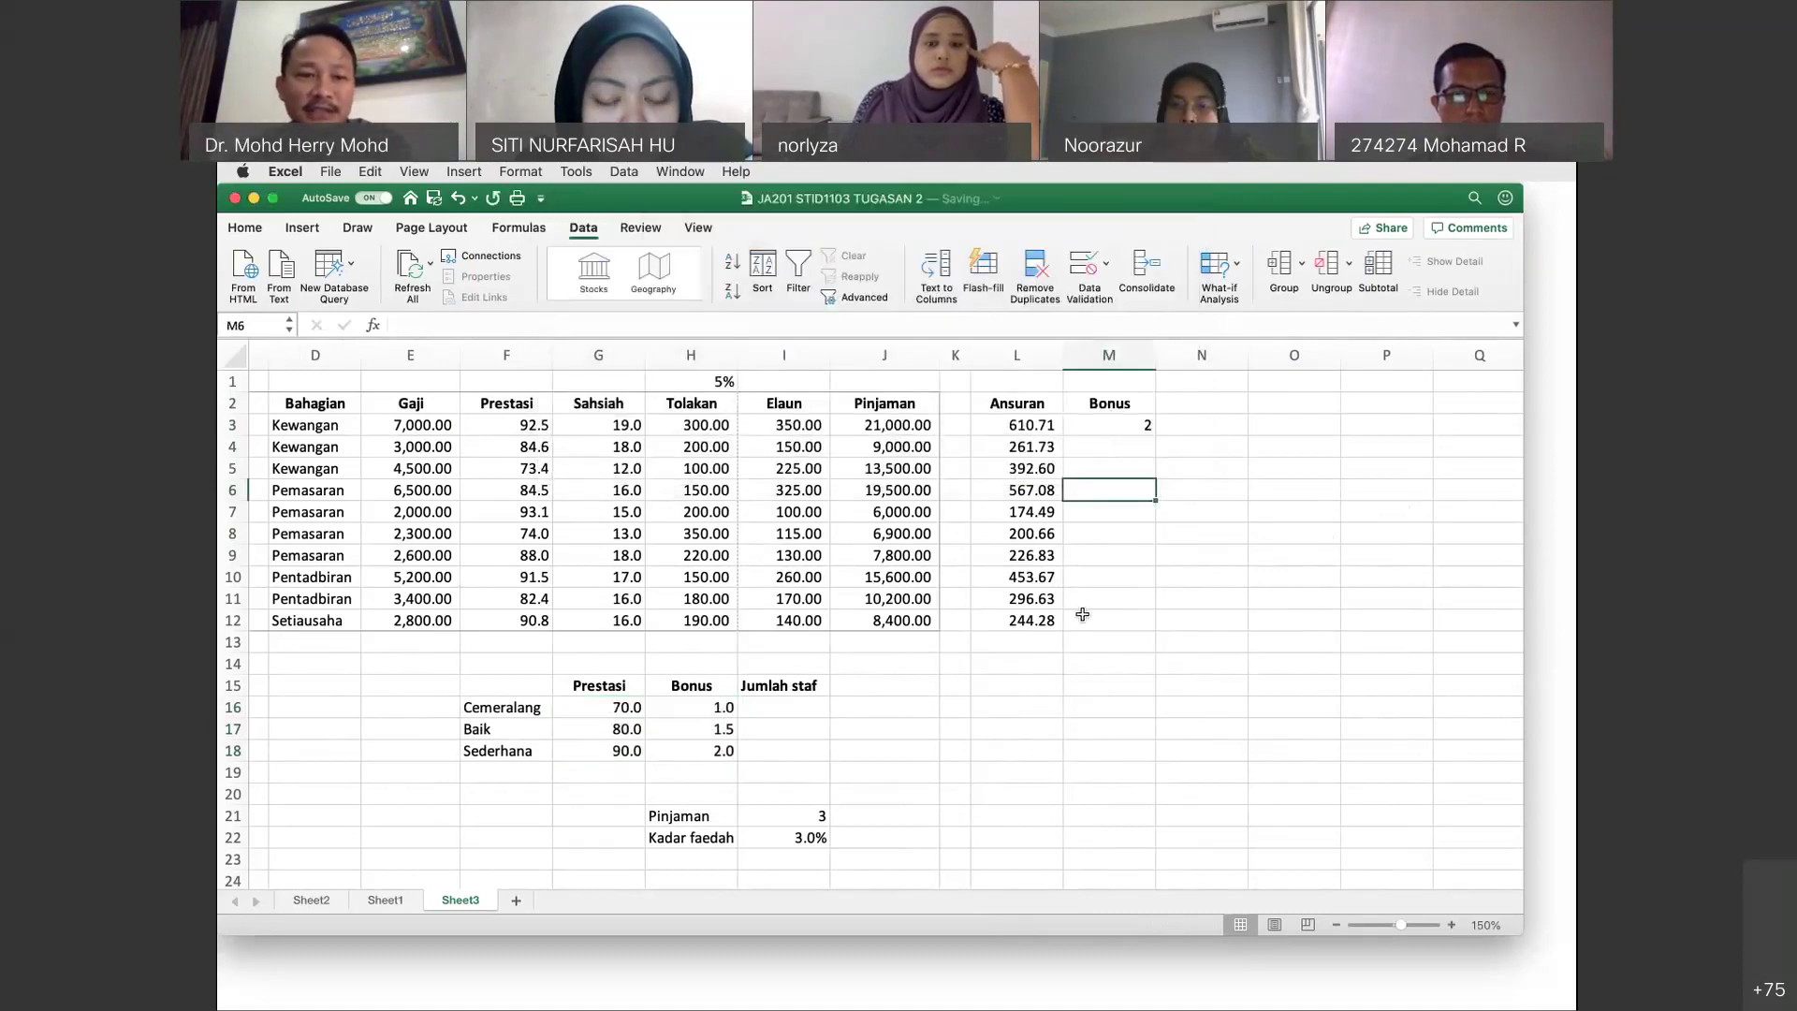
Enter the helper numbers 1, 2 and 3 in E16:E18 beside the rating labels Cemeralang, Baik and Sederhana.
{"action": "left_click_drag", "start_coordinate": [506, 707], "coordinate": [510, 750]}
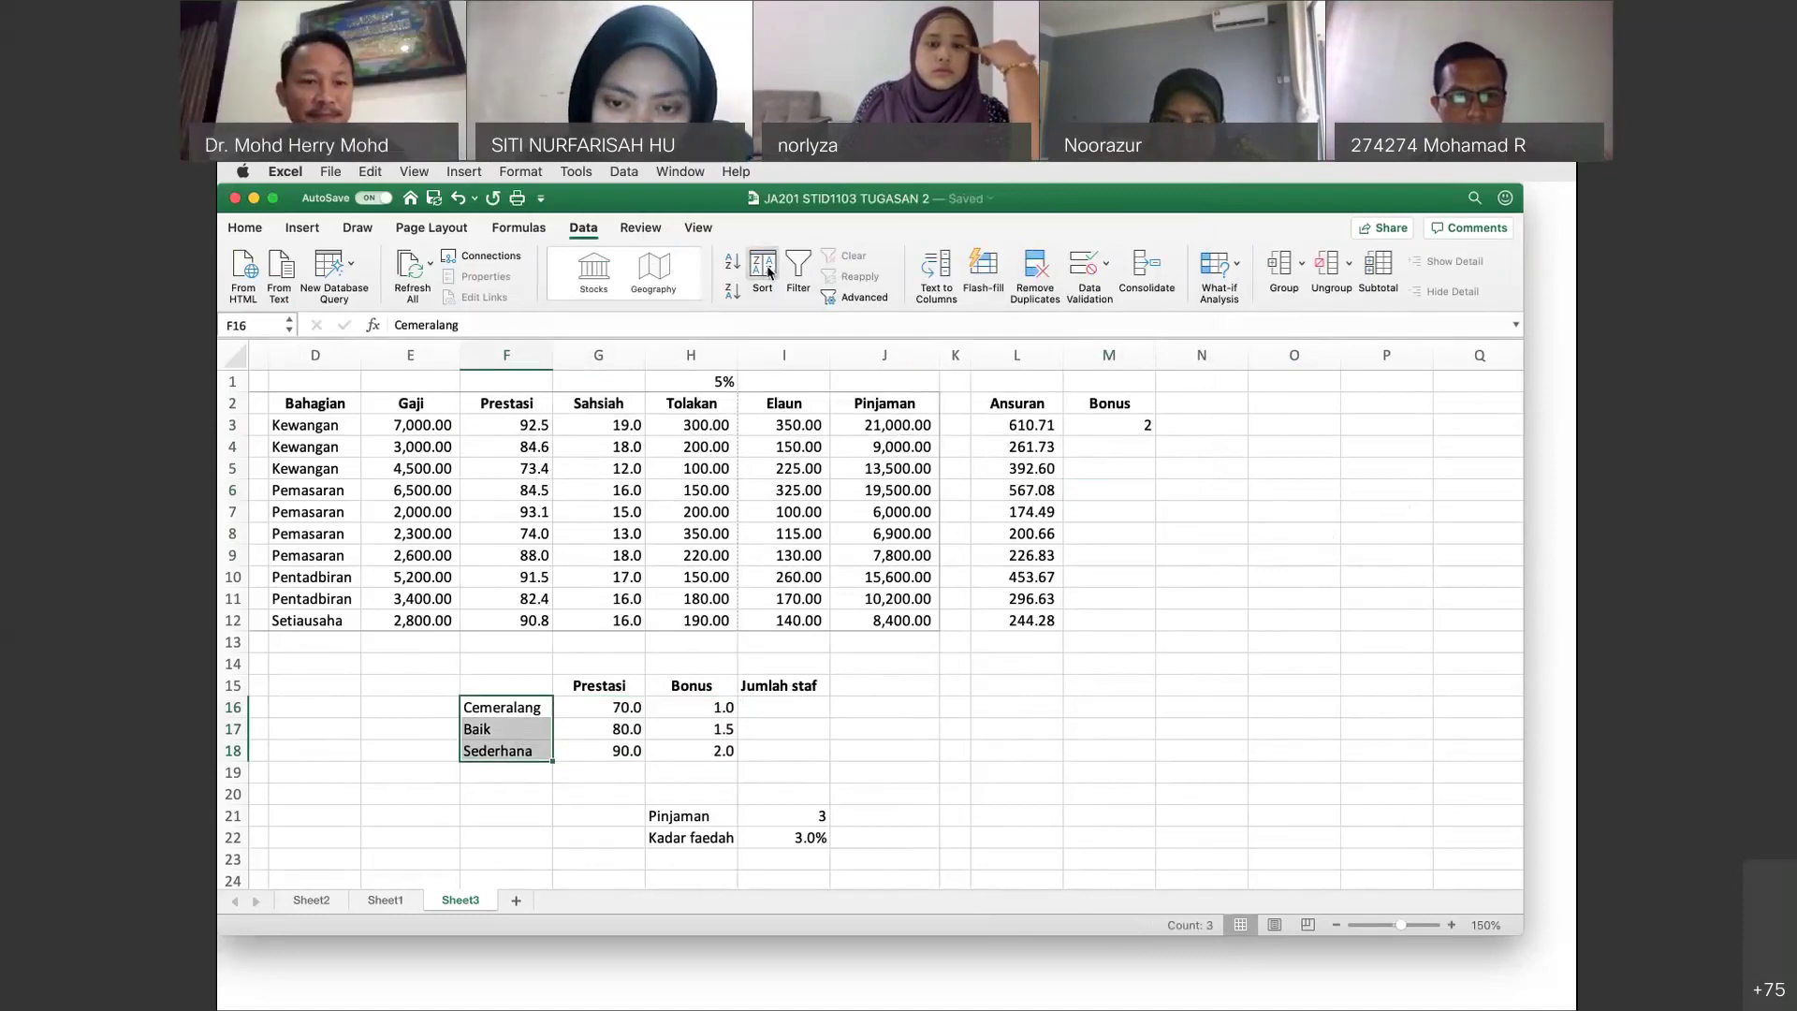
{"action": "left_click", "coordinate": [424, 708]}
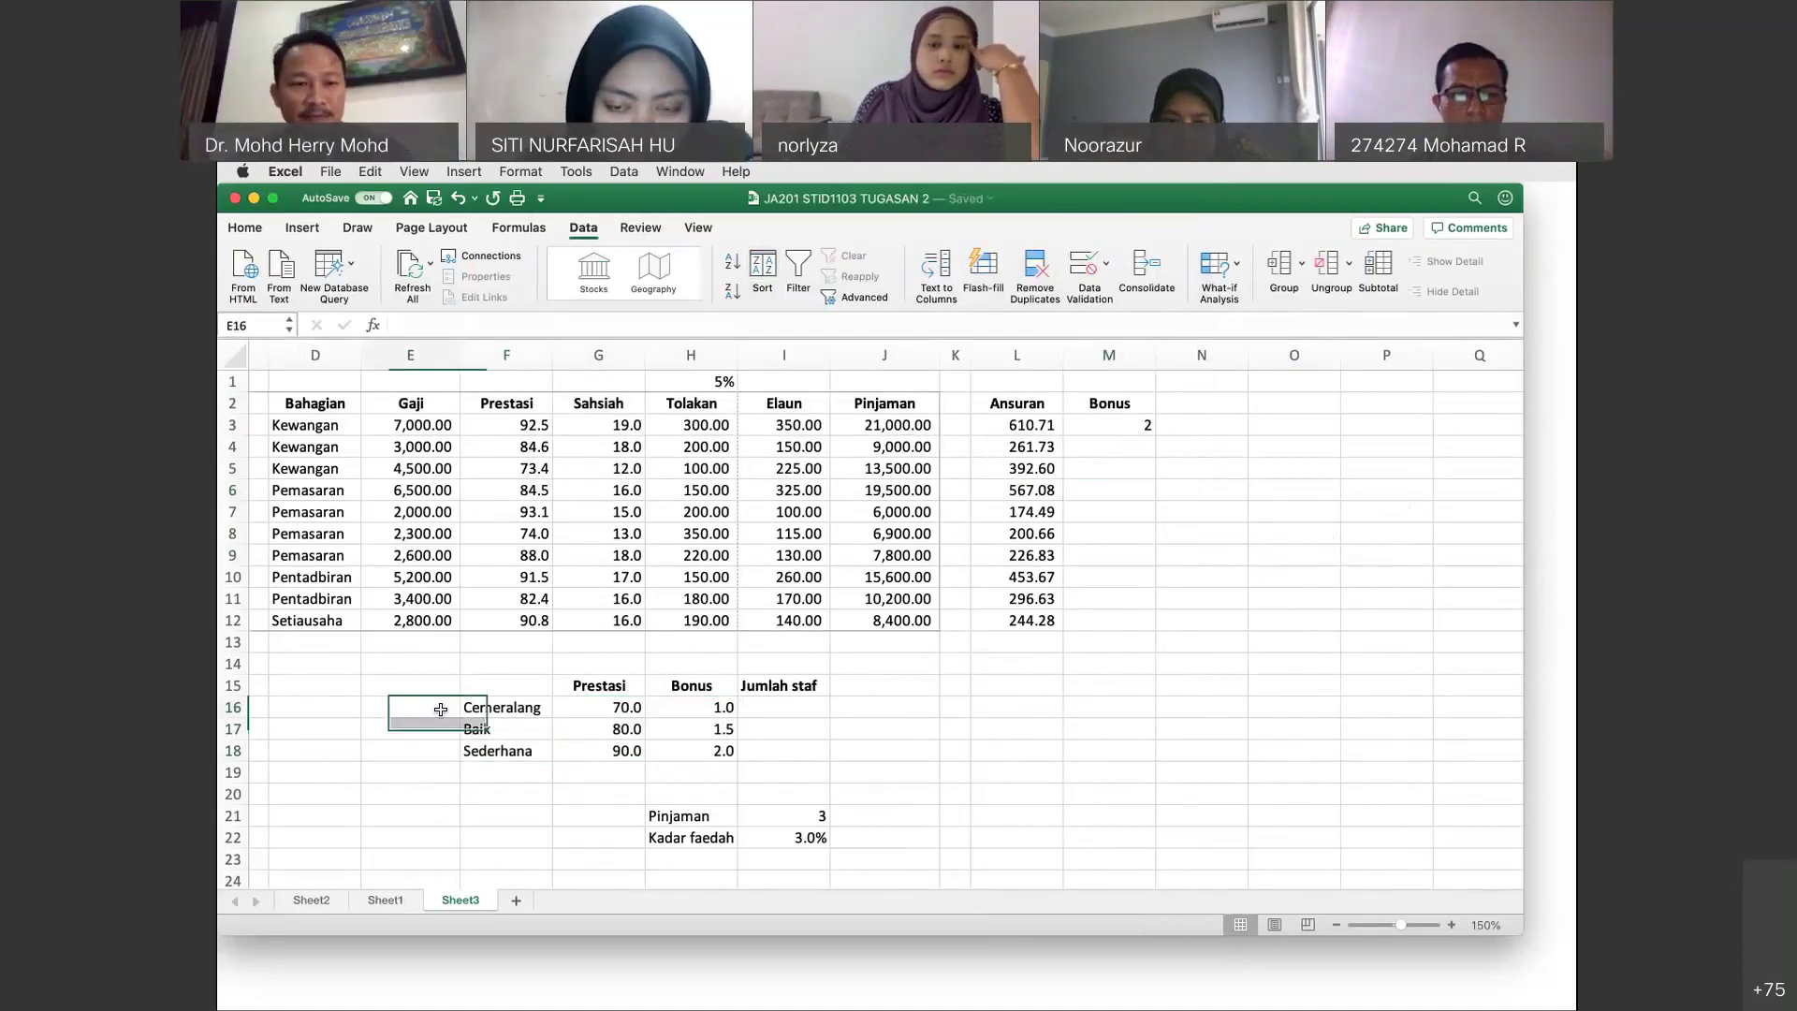
{"action": "type", "text": "1"}
{"action": "key", "text": "Return"}
{"action": "type", "text": "2"}
{"action": "key", "text": "Return"}
{"action": "type", "text": "3"}
{"action": "key", "text": "Return"}
Sort E16:F18 without headers by column E from largest to smallest, and clear the helper numbers from E16:E18.
{"action": "left_click", "coordinate": [447, 708]}
{"action": "left_click_drag", "start_coordinate": [450, 709], "coordinate": [510, 751]}
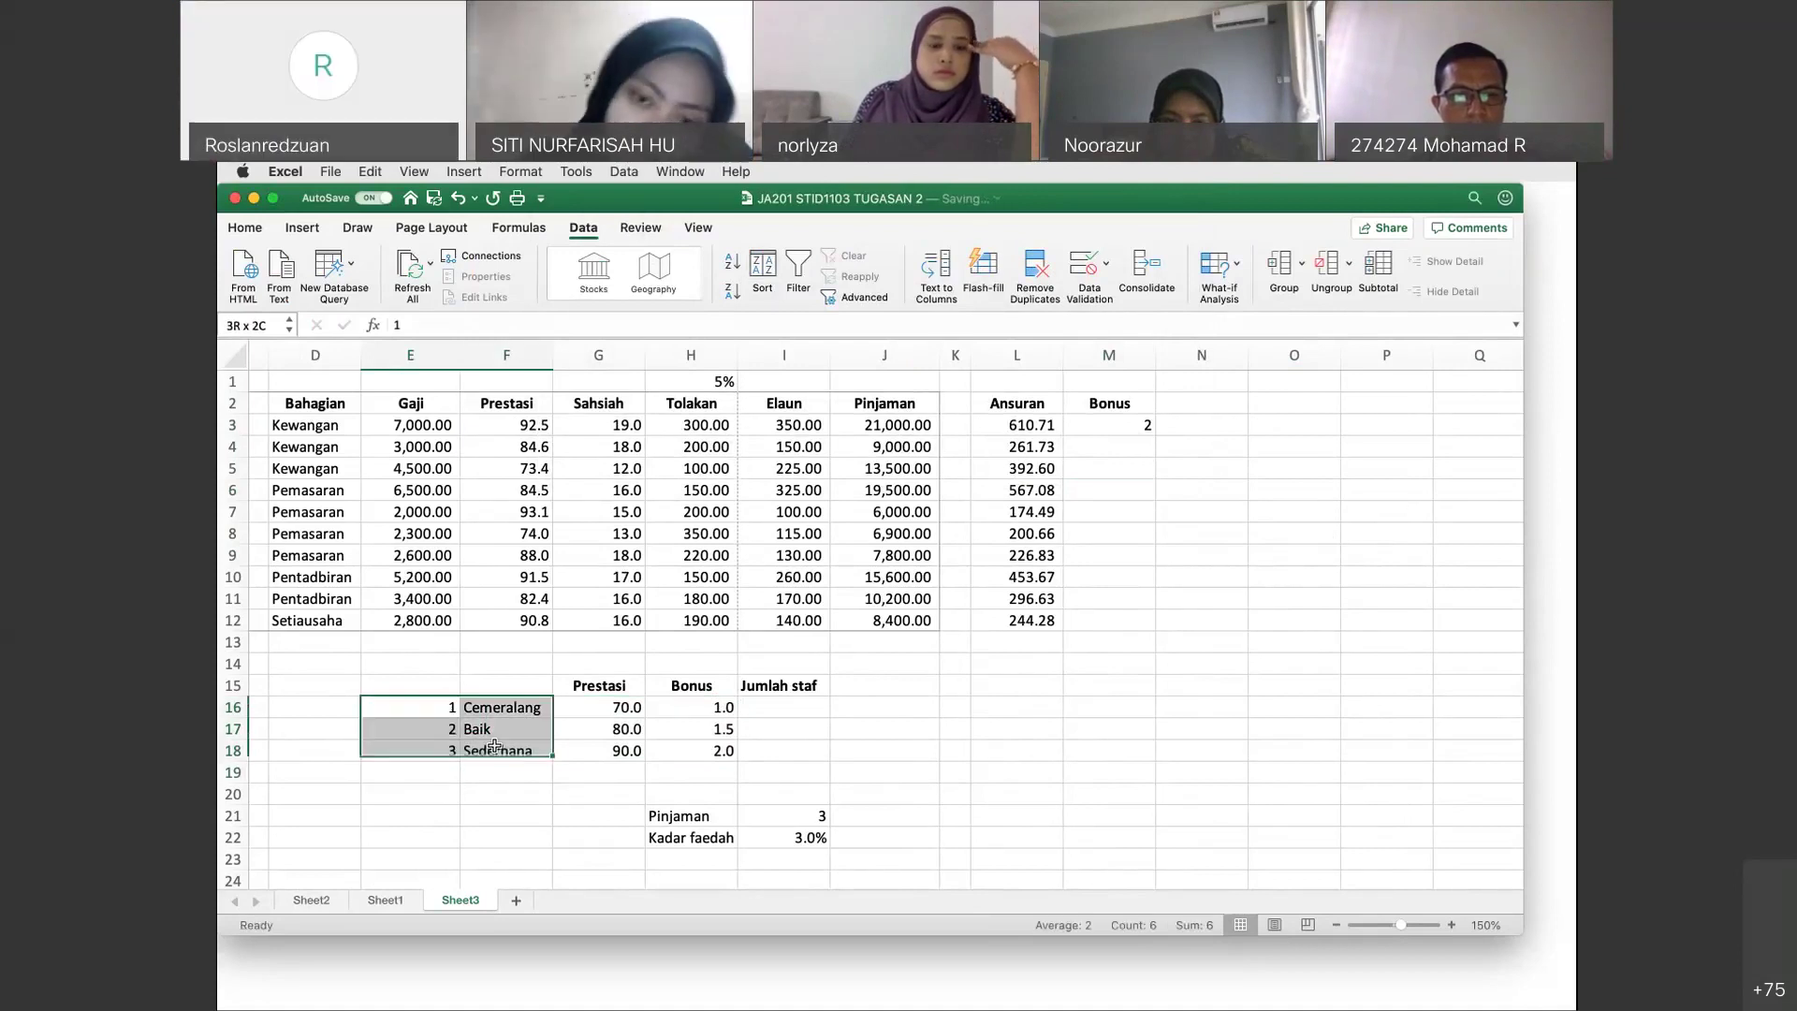
{"action": "left_click", "coordinate": [761, 278]}
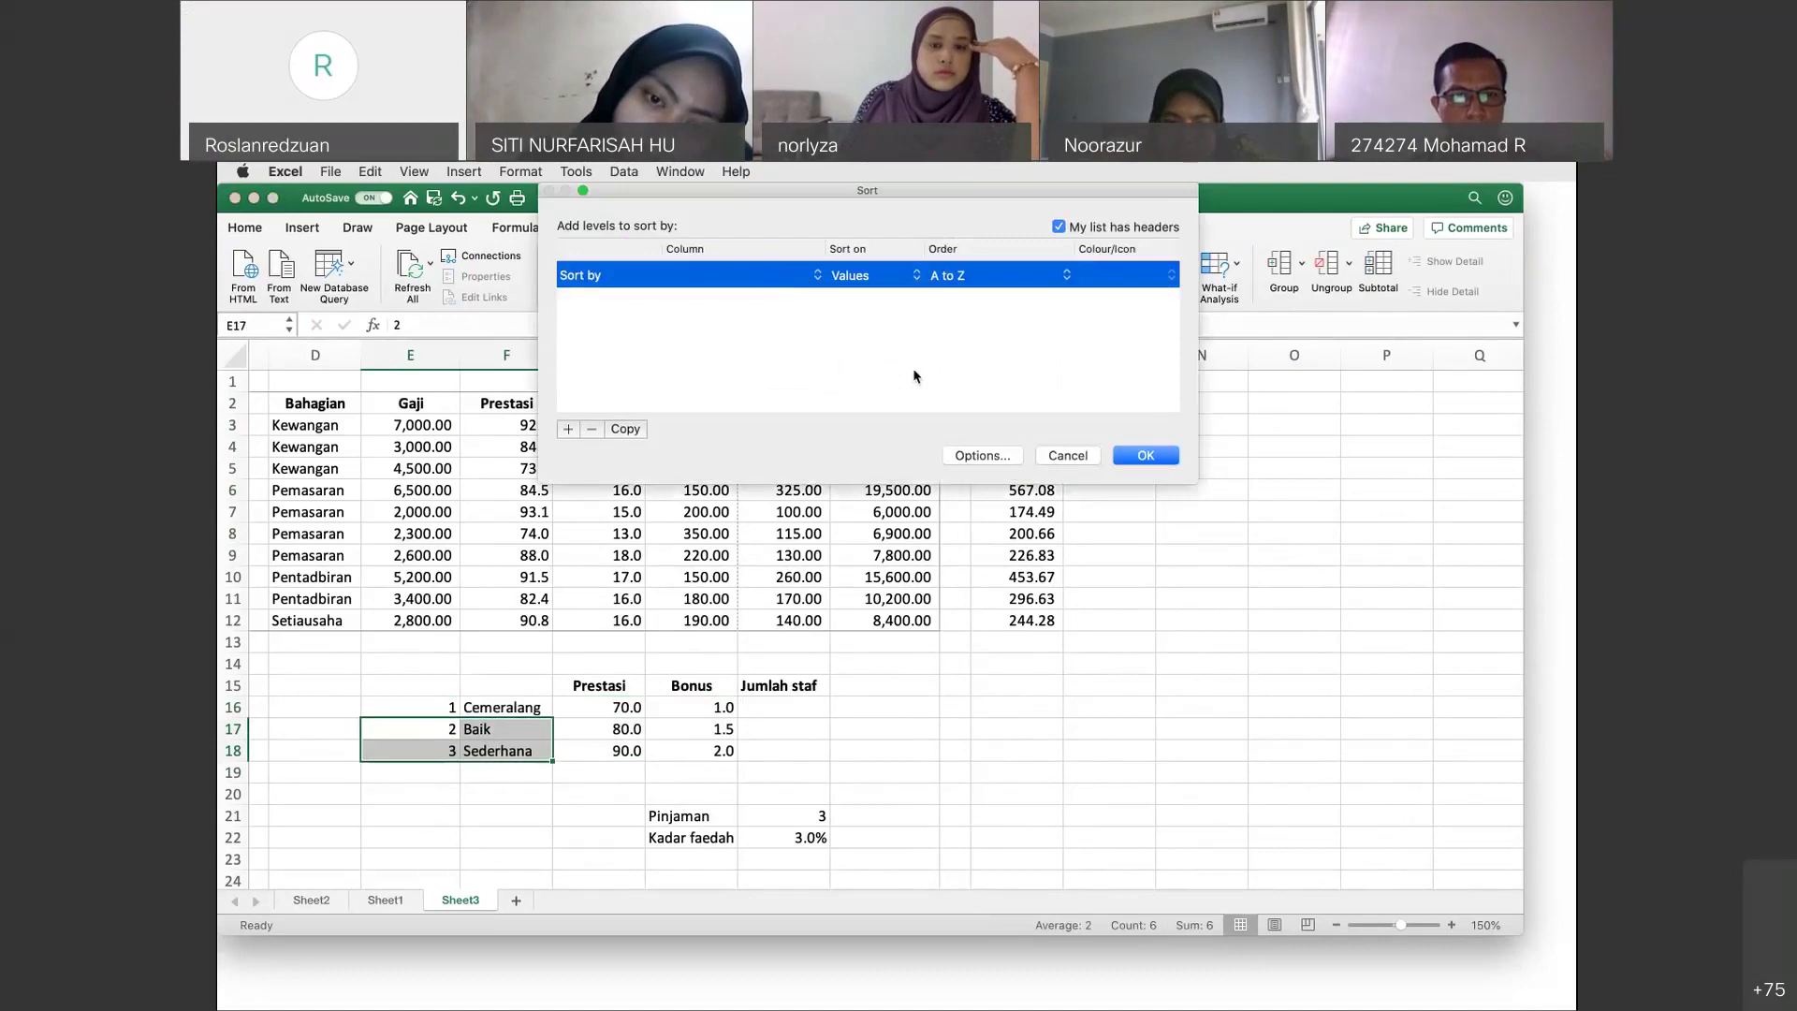
{"action": "left_click", "coordinate": [1058, 228]}
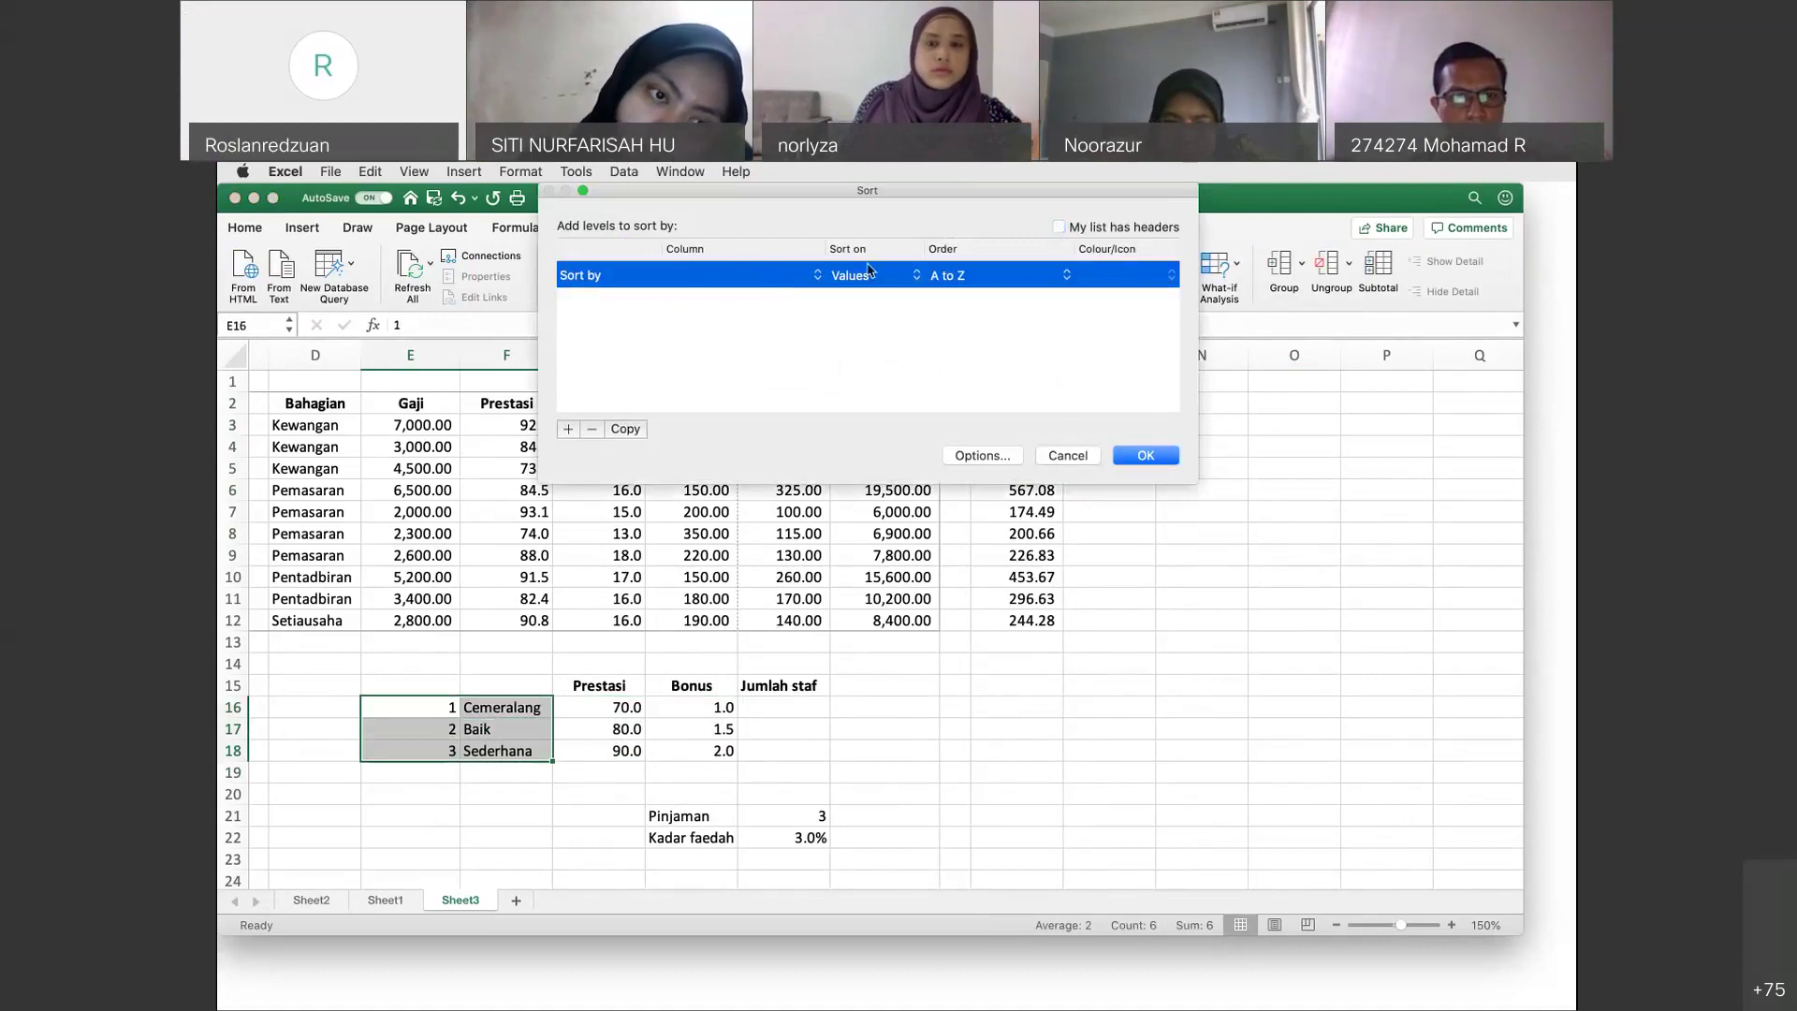
{"action": "left_click", "coordinate": [822, 276]}
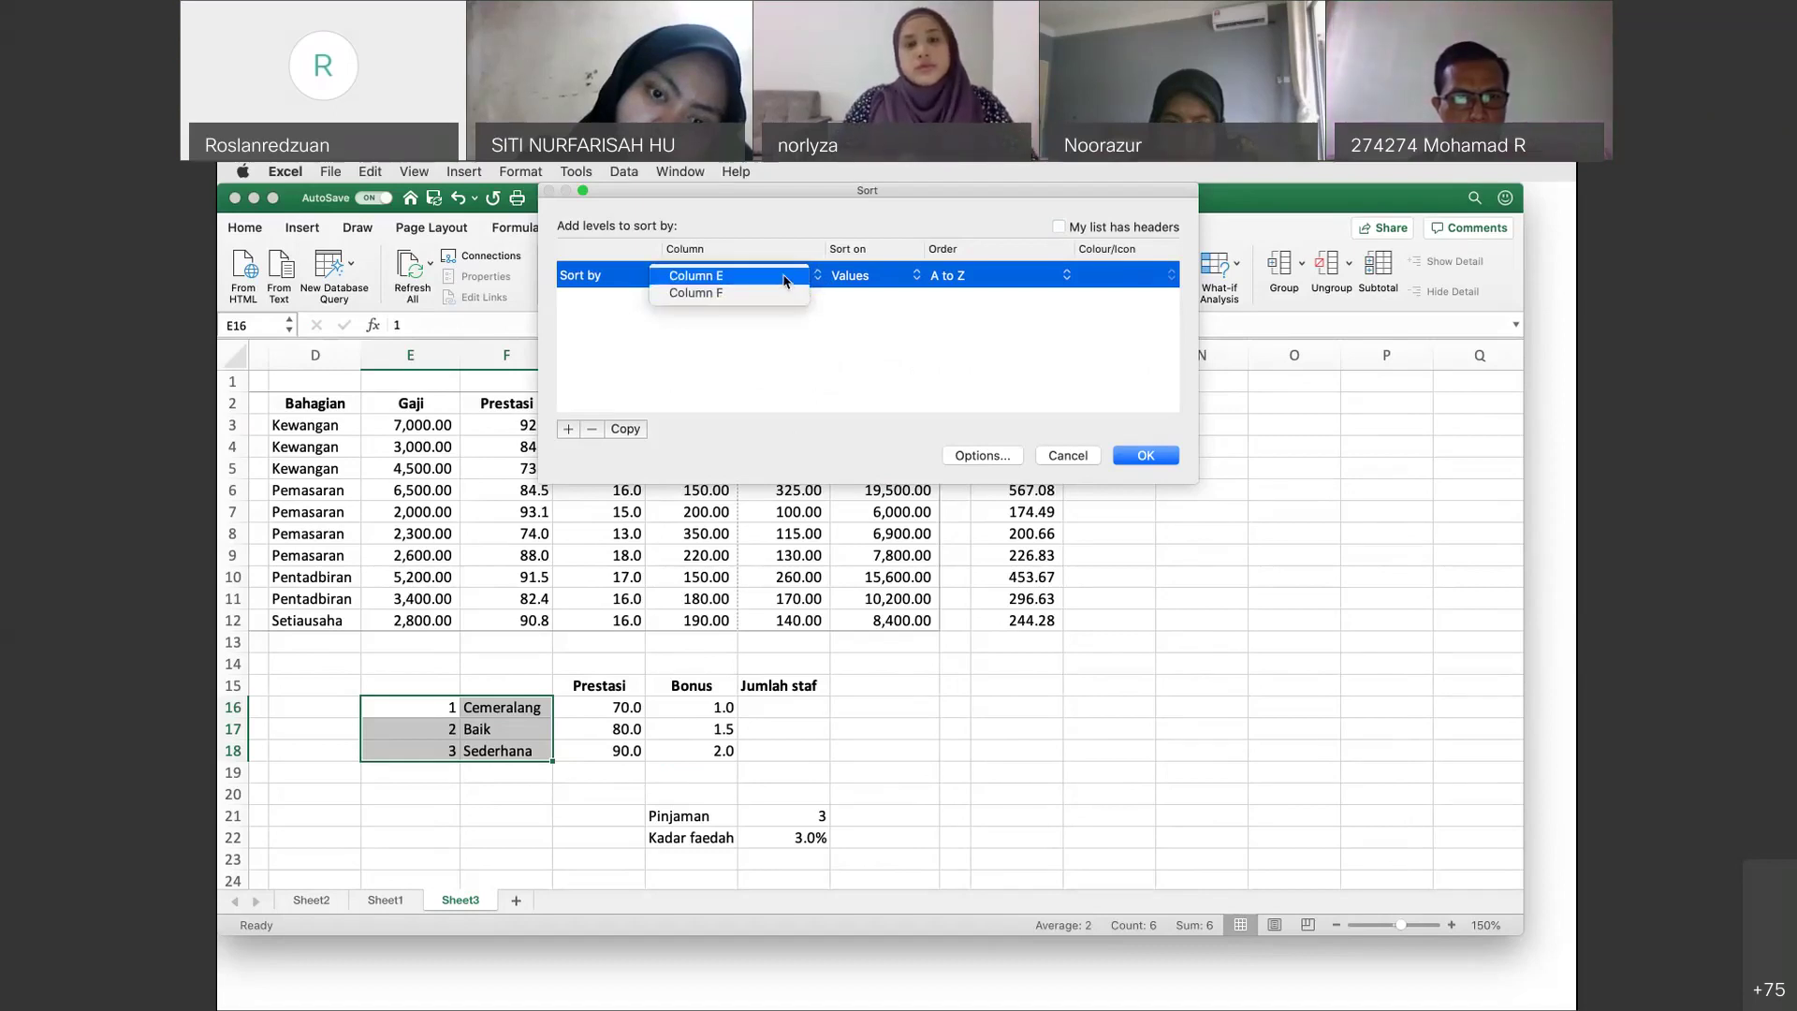
{"action": "left_click", "coordinate": [784, 277]}
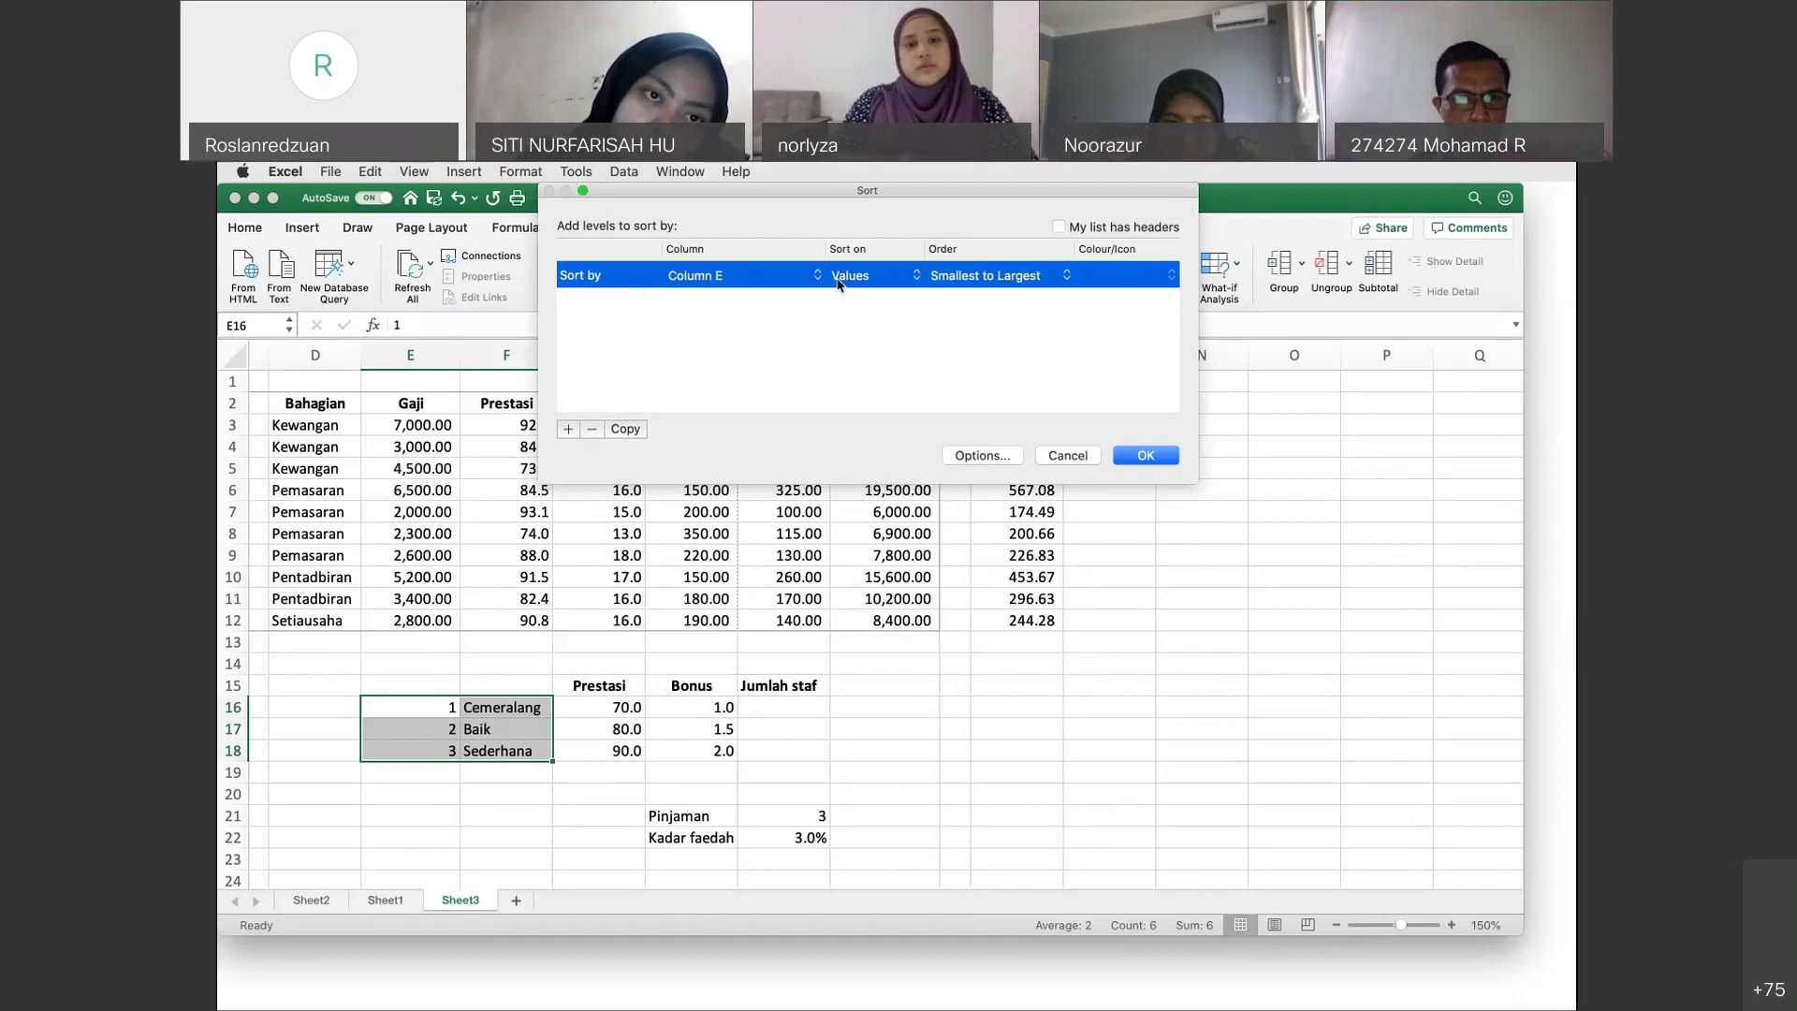
{"action": "left_click", "coordinate": [987, 275]}
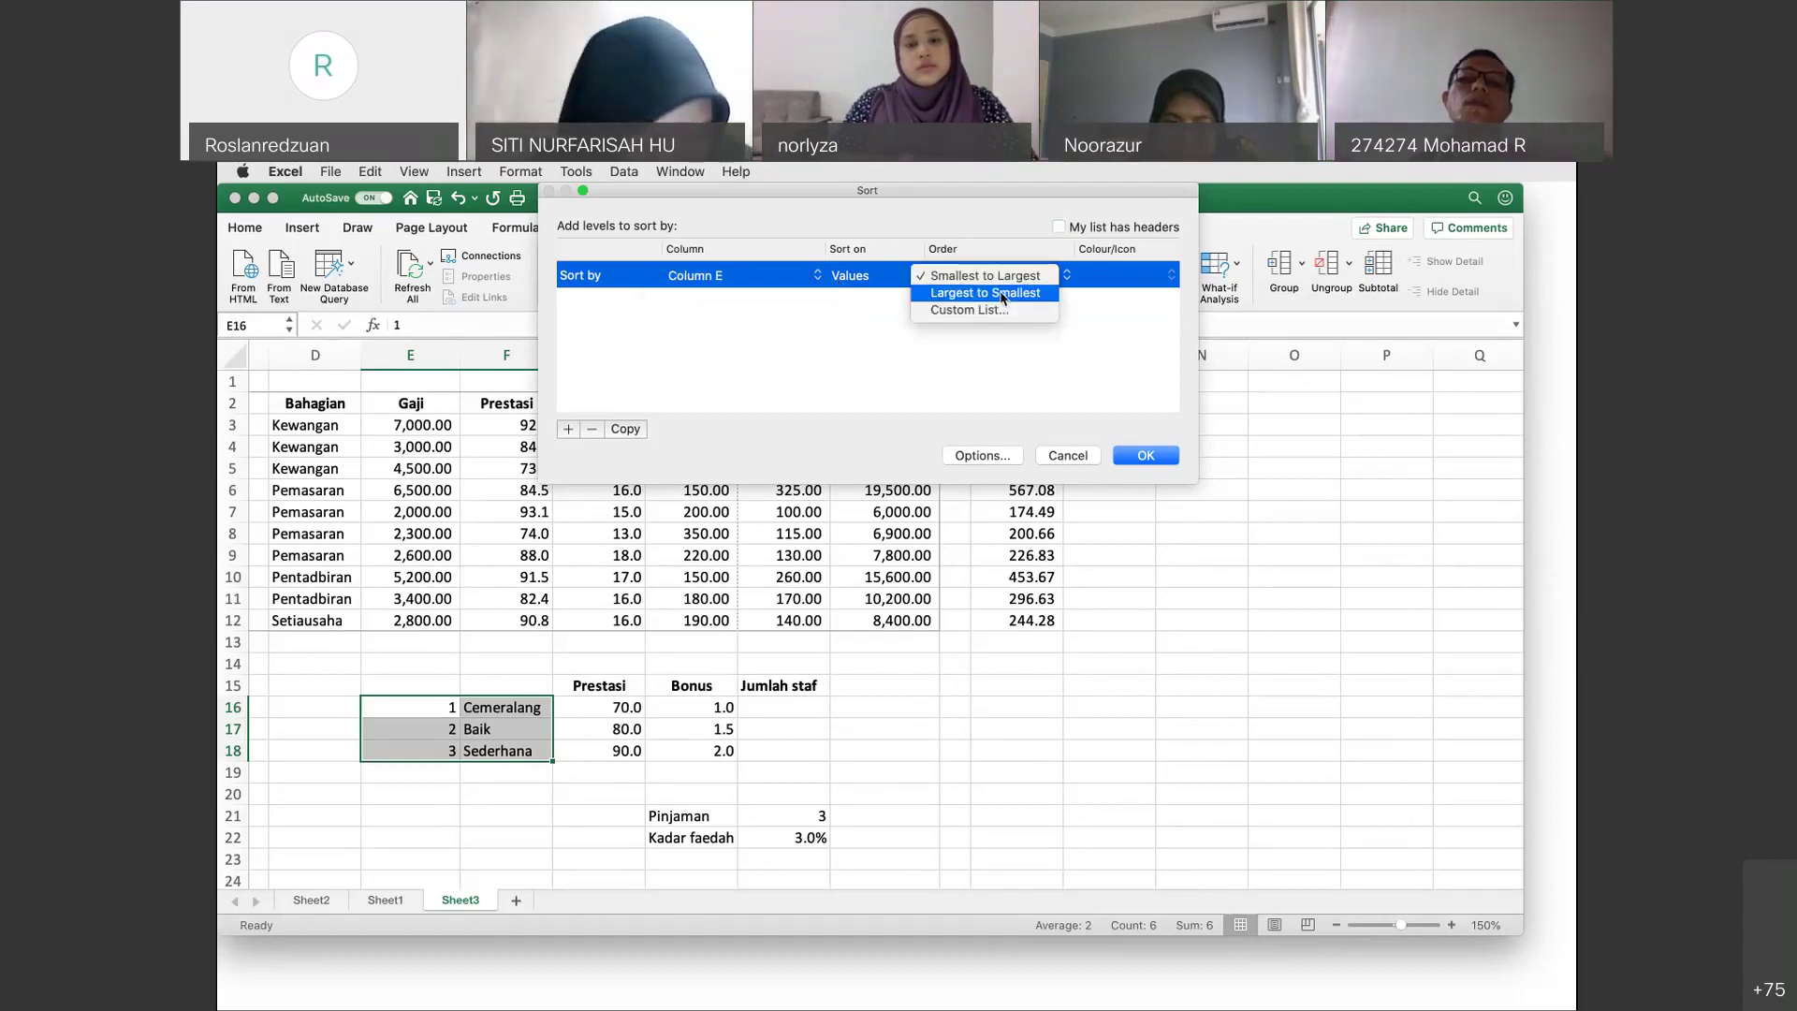
{"action": "left_click", "coordinate": [1002, 293]}
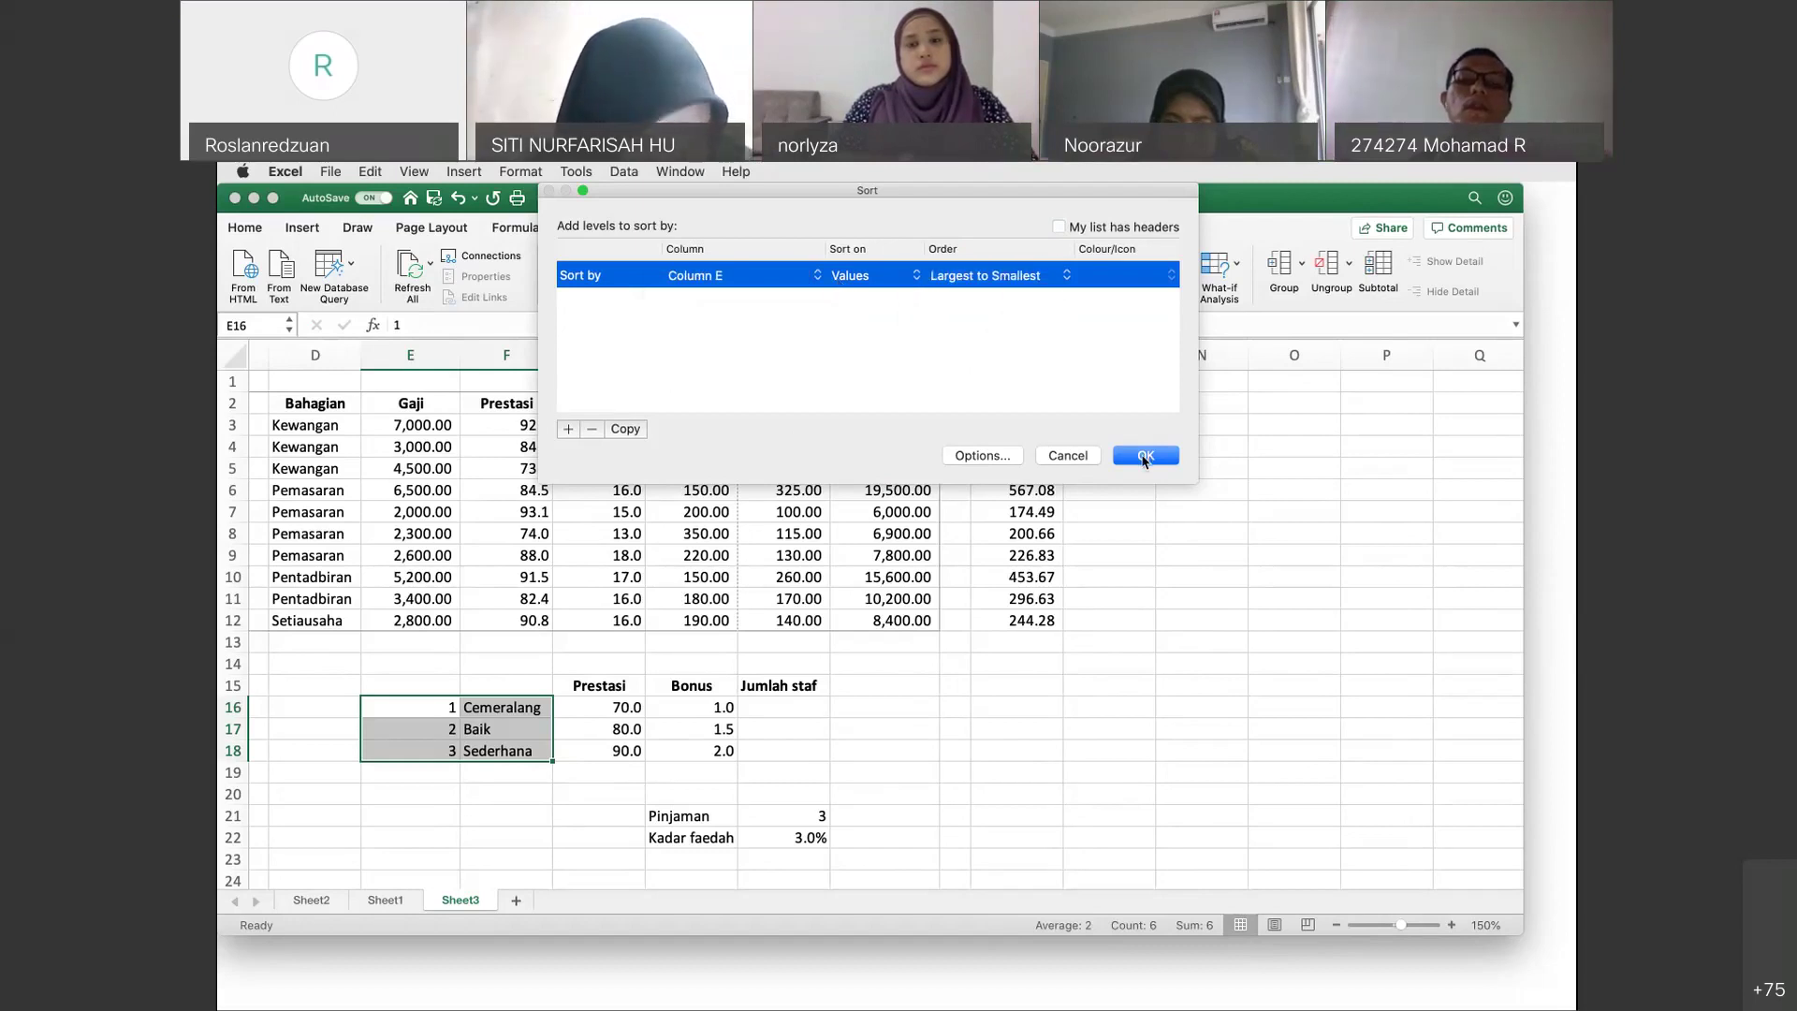
{"action": "left_click", "coordinate": [1143, 456]}
{"action": "left_click", "coordinate": [816, 663]}
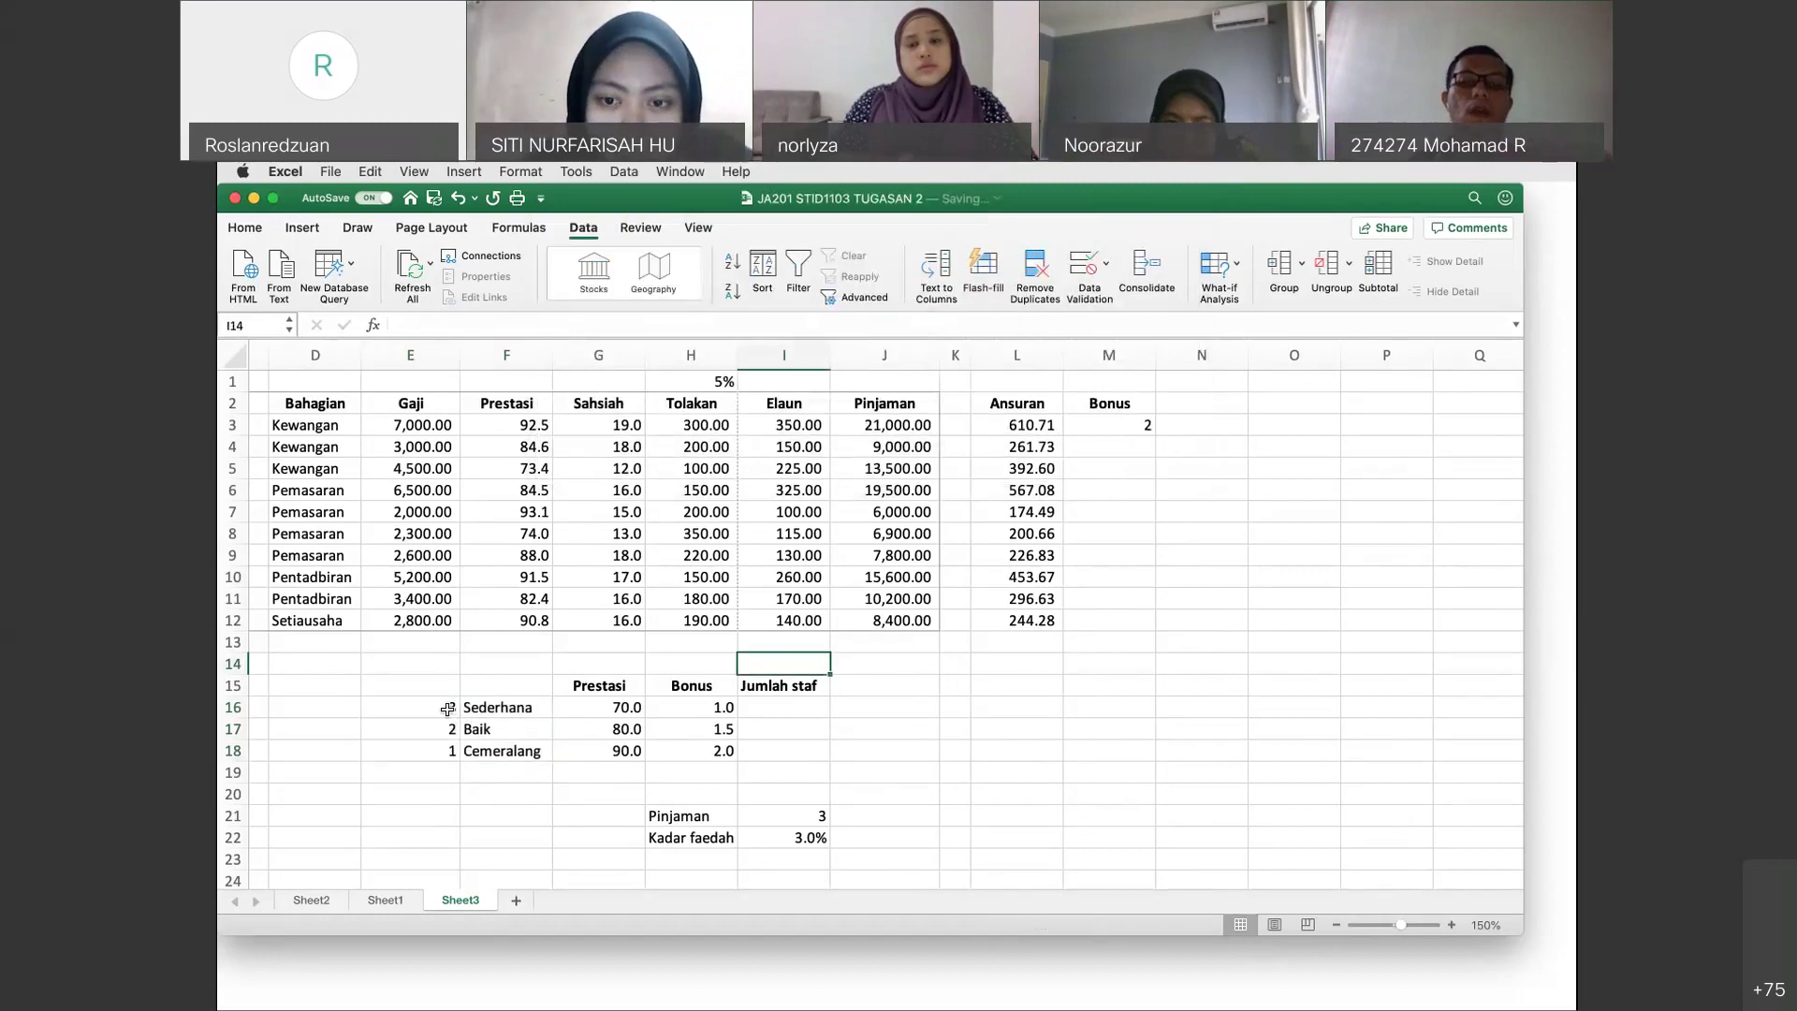
{"action": "left_click_drag", "start_coordinate": [447, 708], "coordinate": [447, 751]}
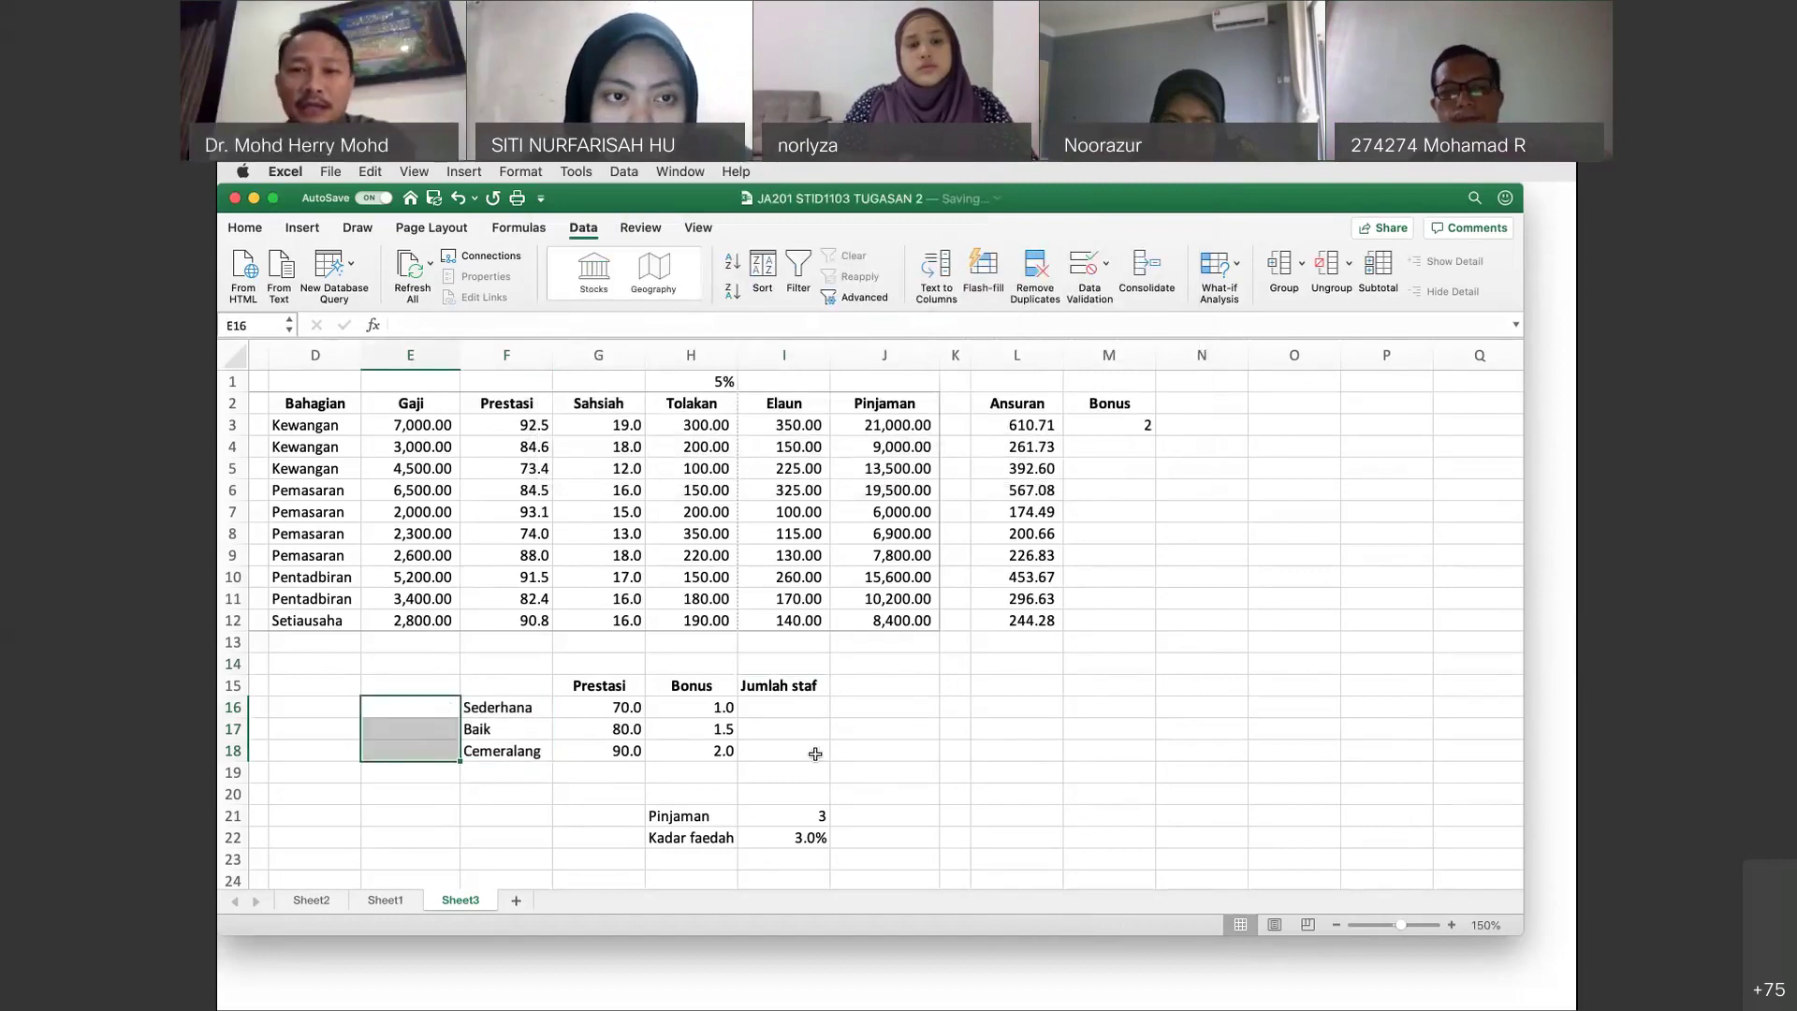
Fill the Bonus VLOOKUP formula from M3 down through M12.
{"action": "left_click", "coordinate": [1134, 427]}
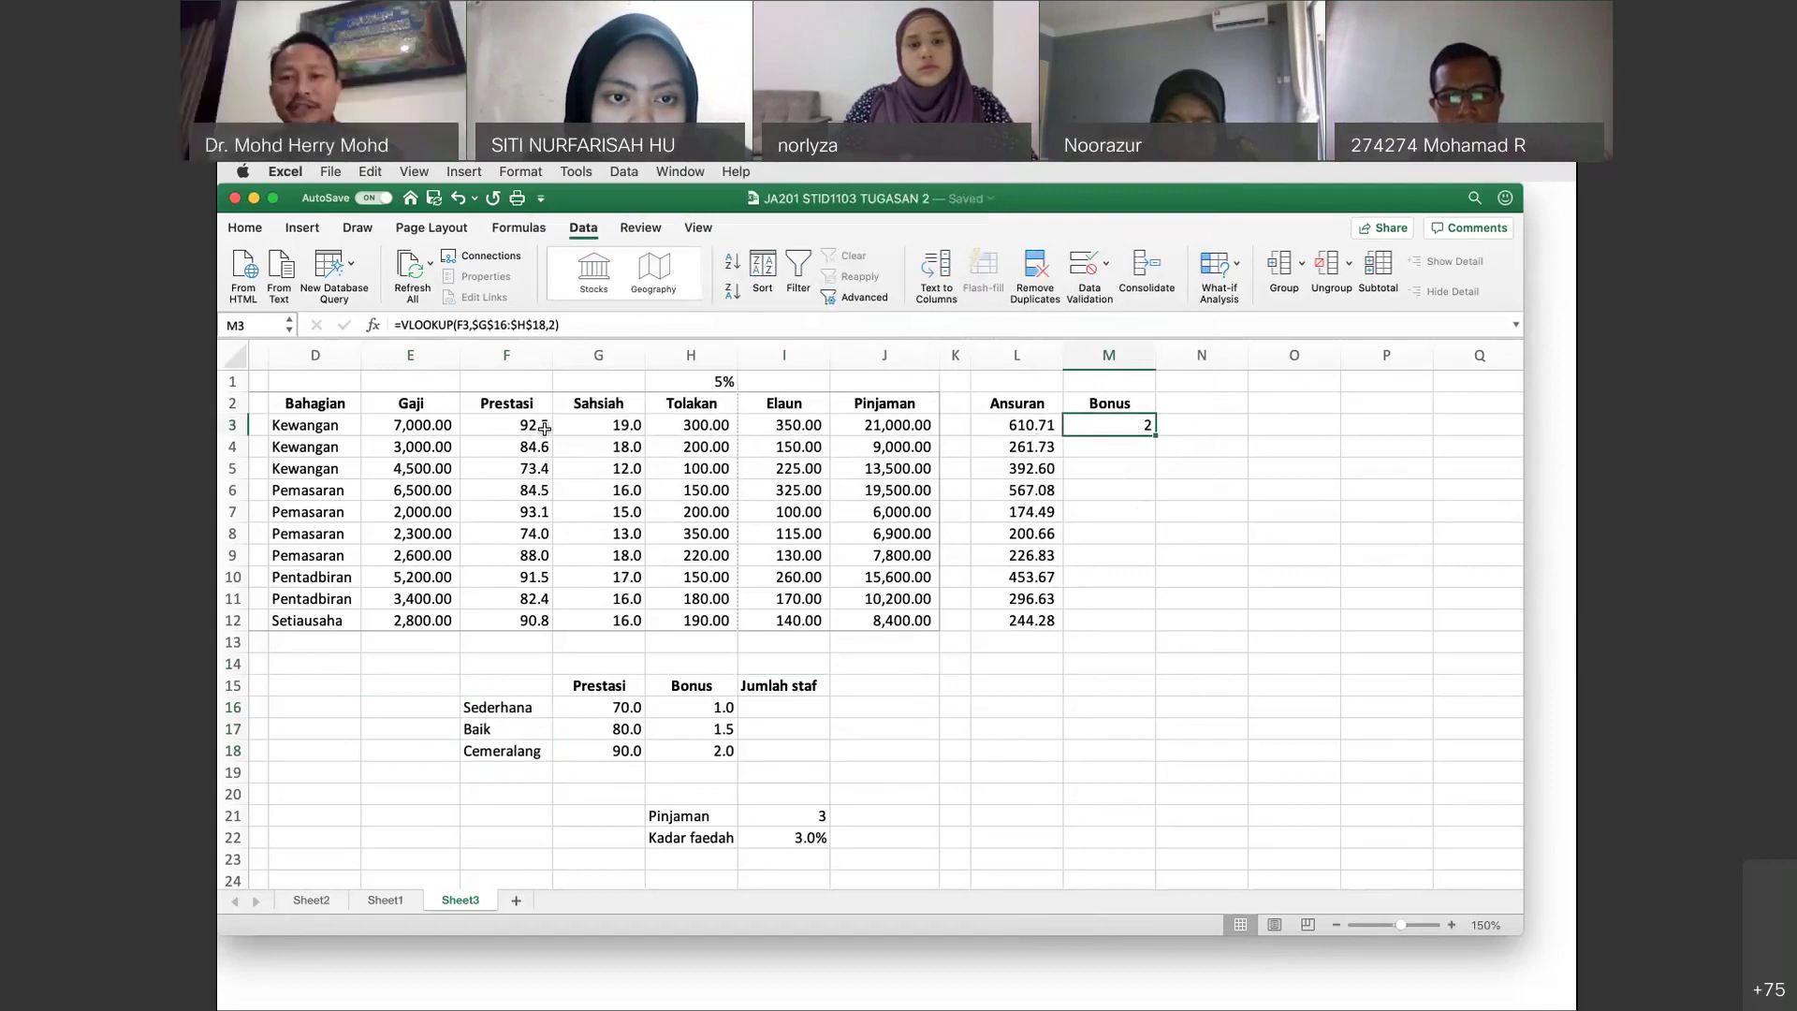
{"action": "double_click", "coordinate": [1153, 437]}
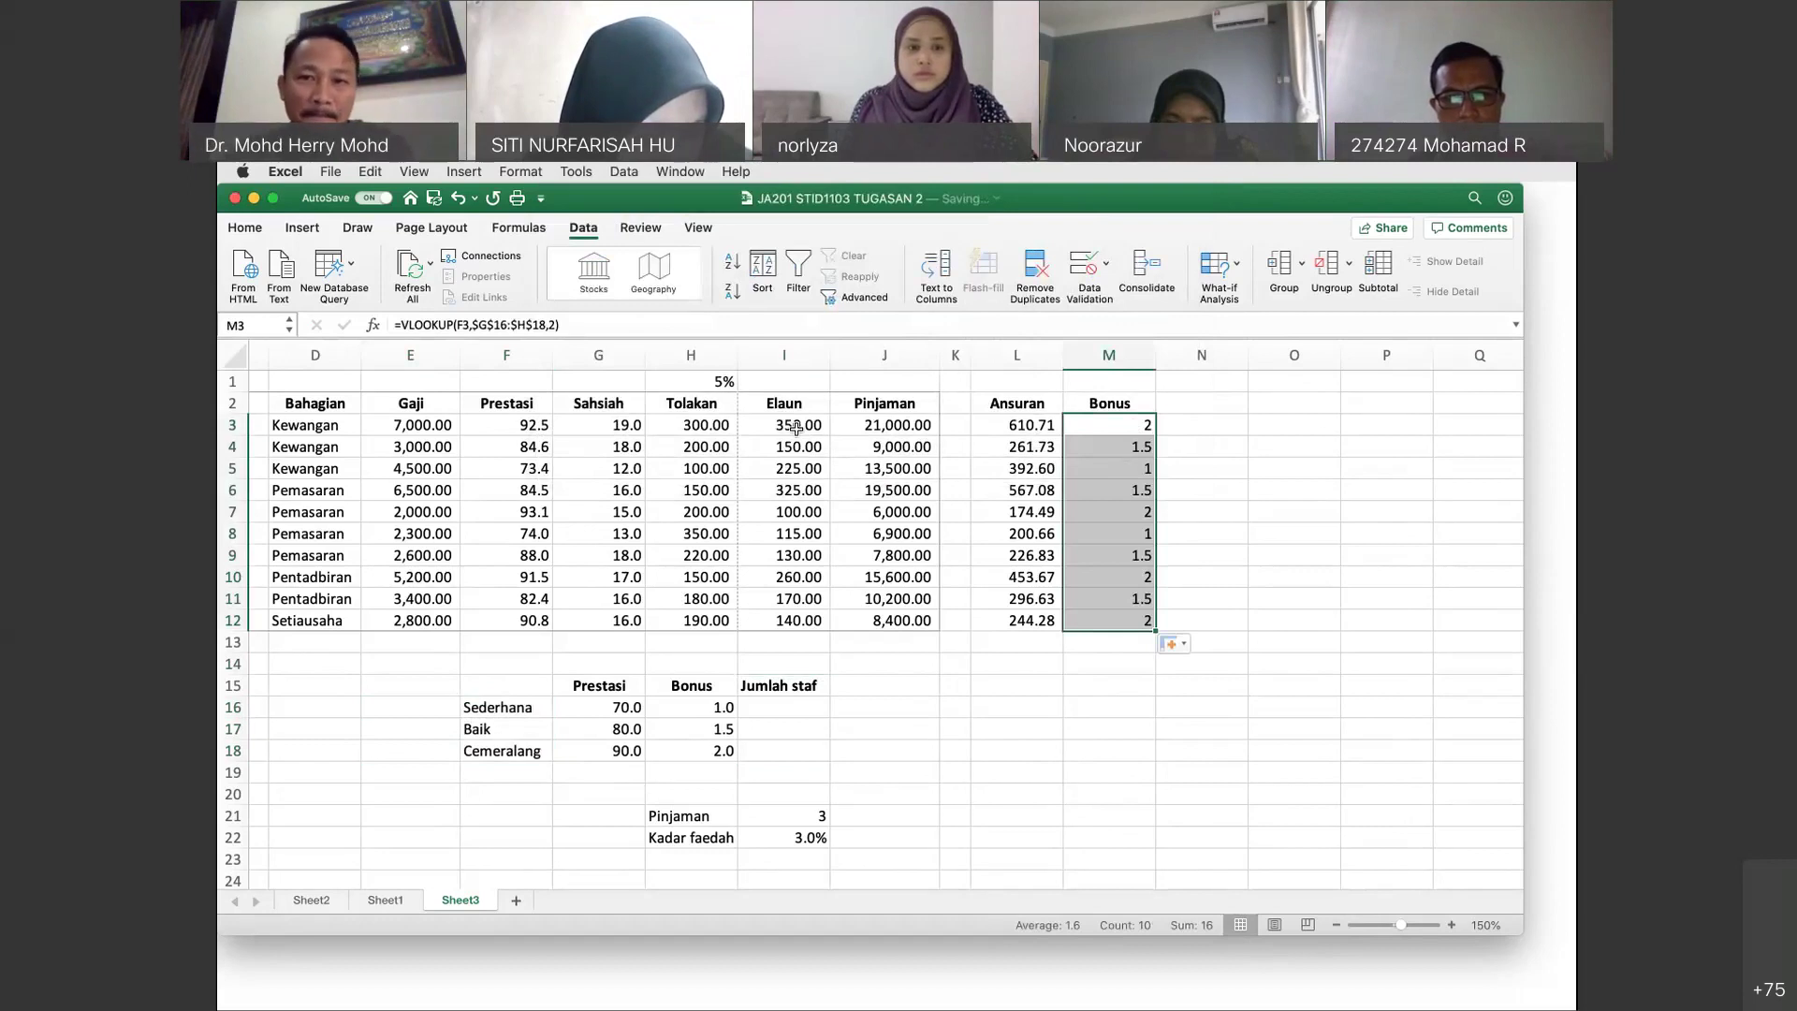
{"action": "left_click", "coordinate": [1130, 401]}
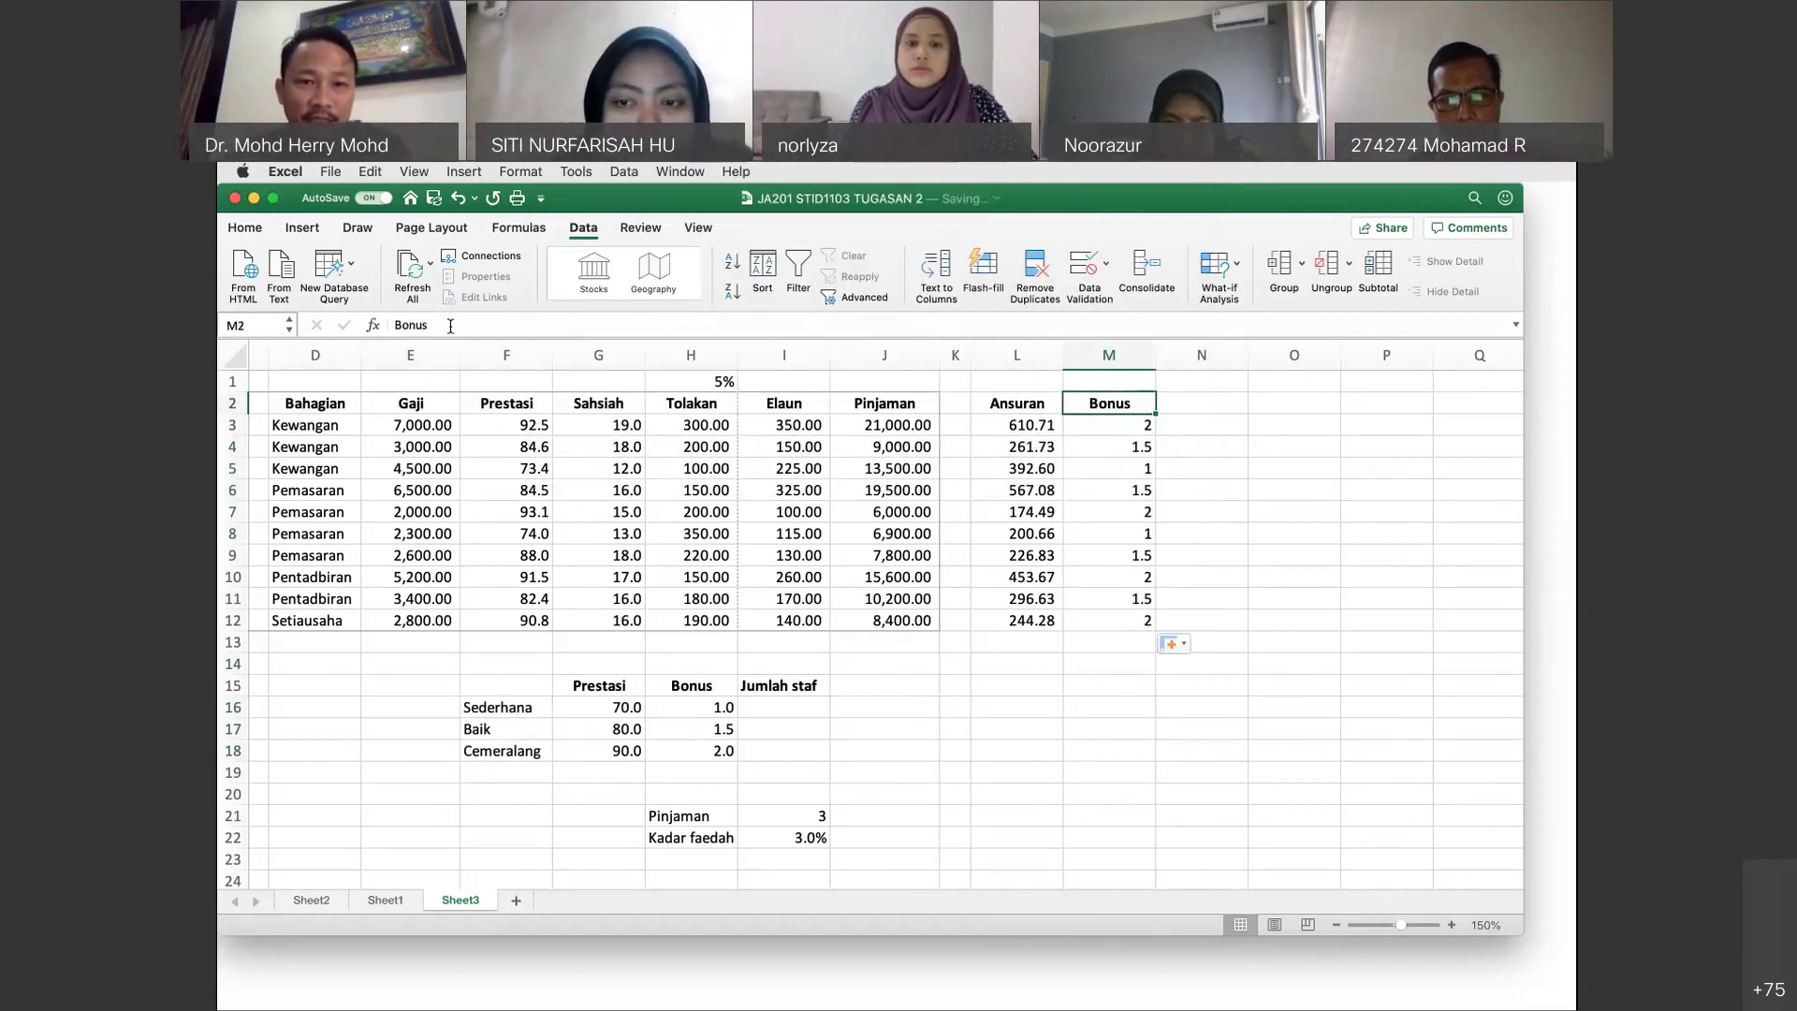
Compare the Prestasi scores in rows 3 to 5 with their looked-up Bonus values.
{"action": "left_click", "coordinate": [543, 423]}
{"action": "left_click", "coordinate": [1071, 417]}
{"action": "left_click", "coordinate": [520, 452]}
{"action": "left_click", "coordinate": [1136, 442]}
{"action": "left_click", "coordinate": [509, 476]}
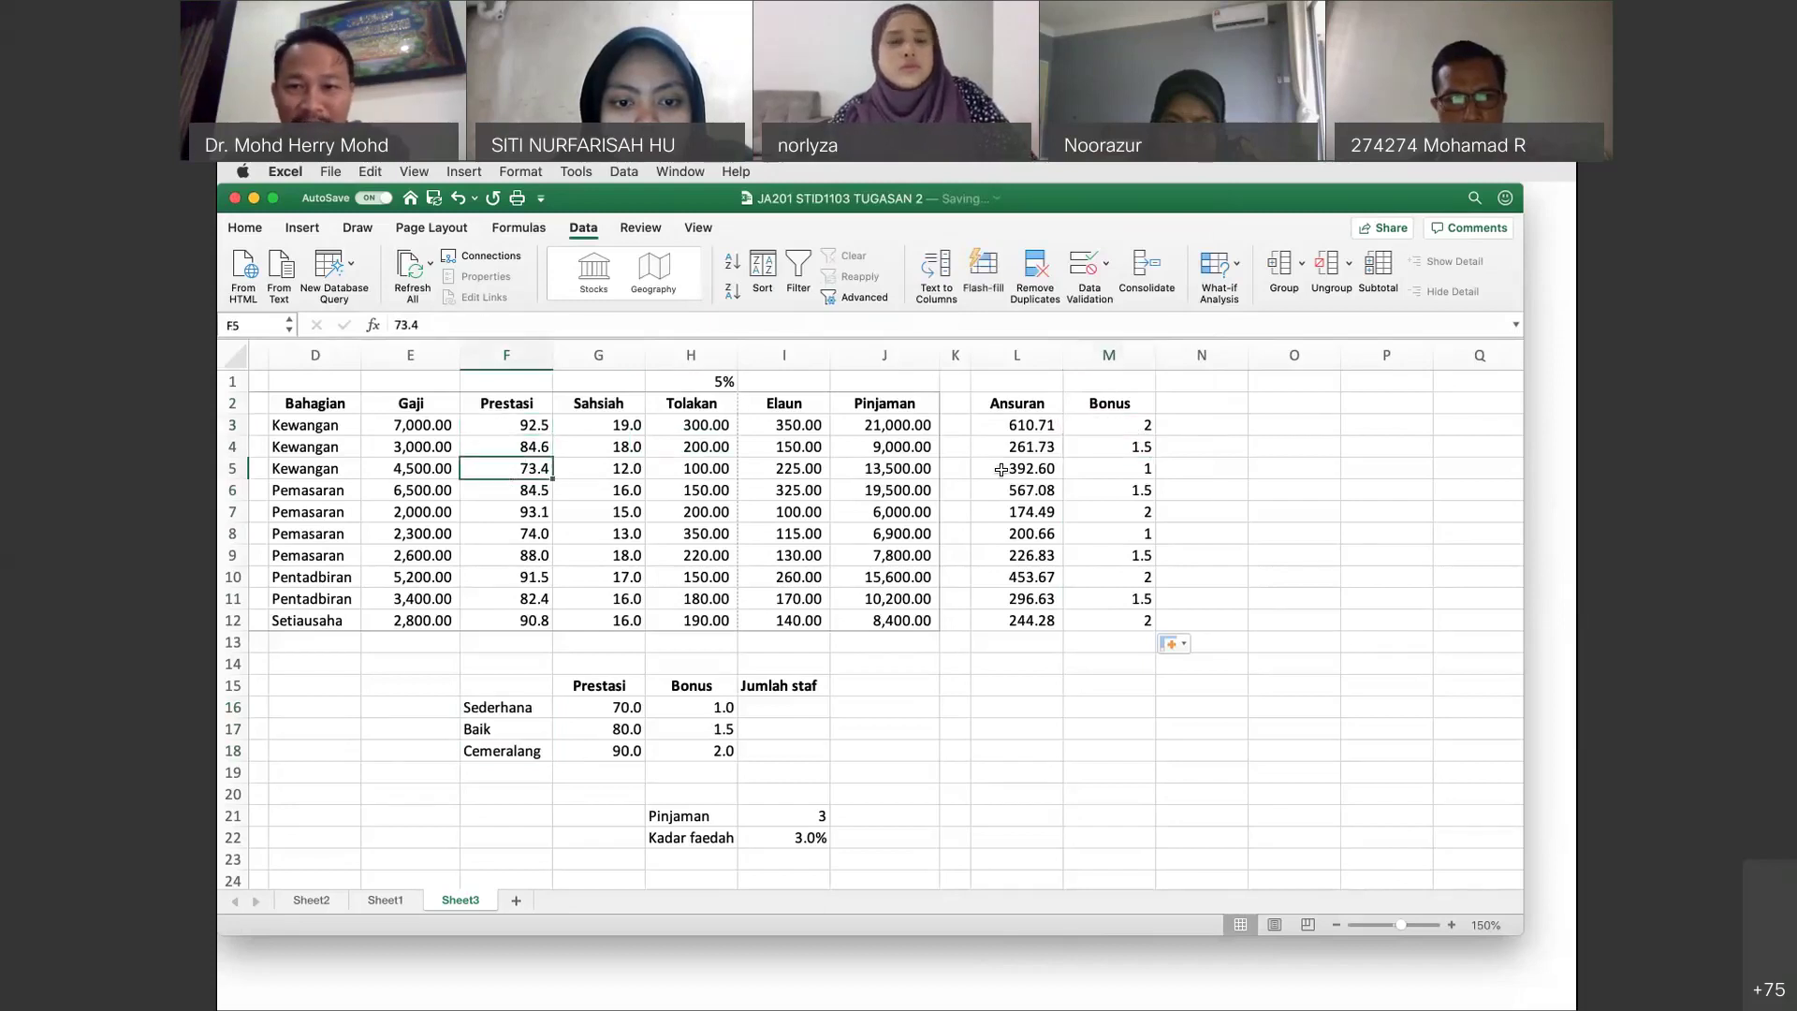
{"action": "left_click", "coordinate": [1116, 471]}
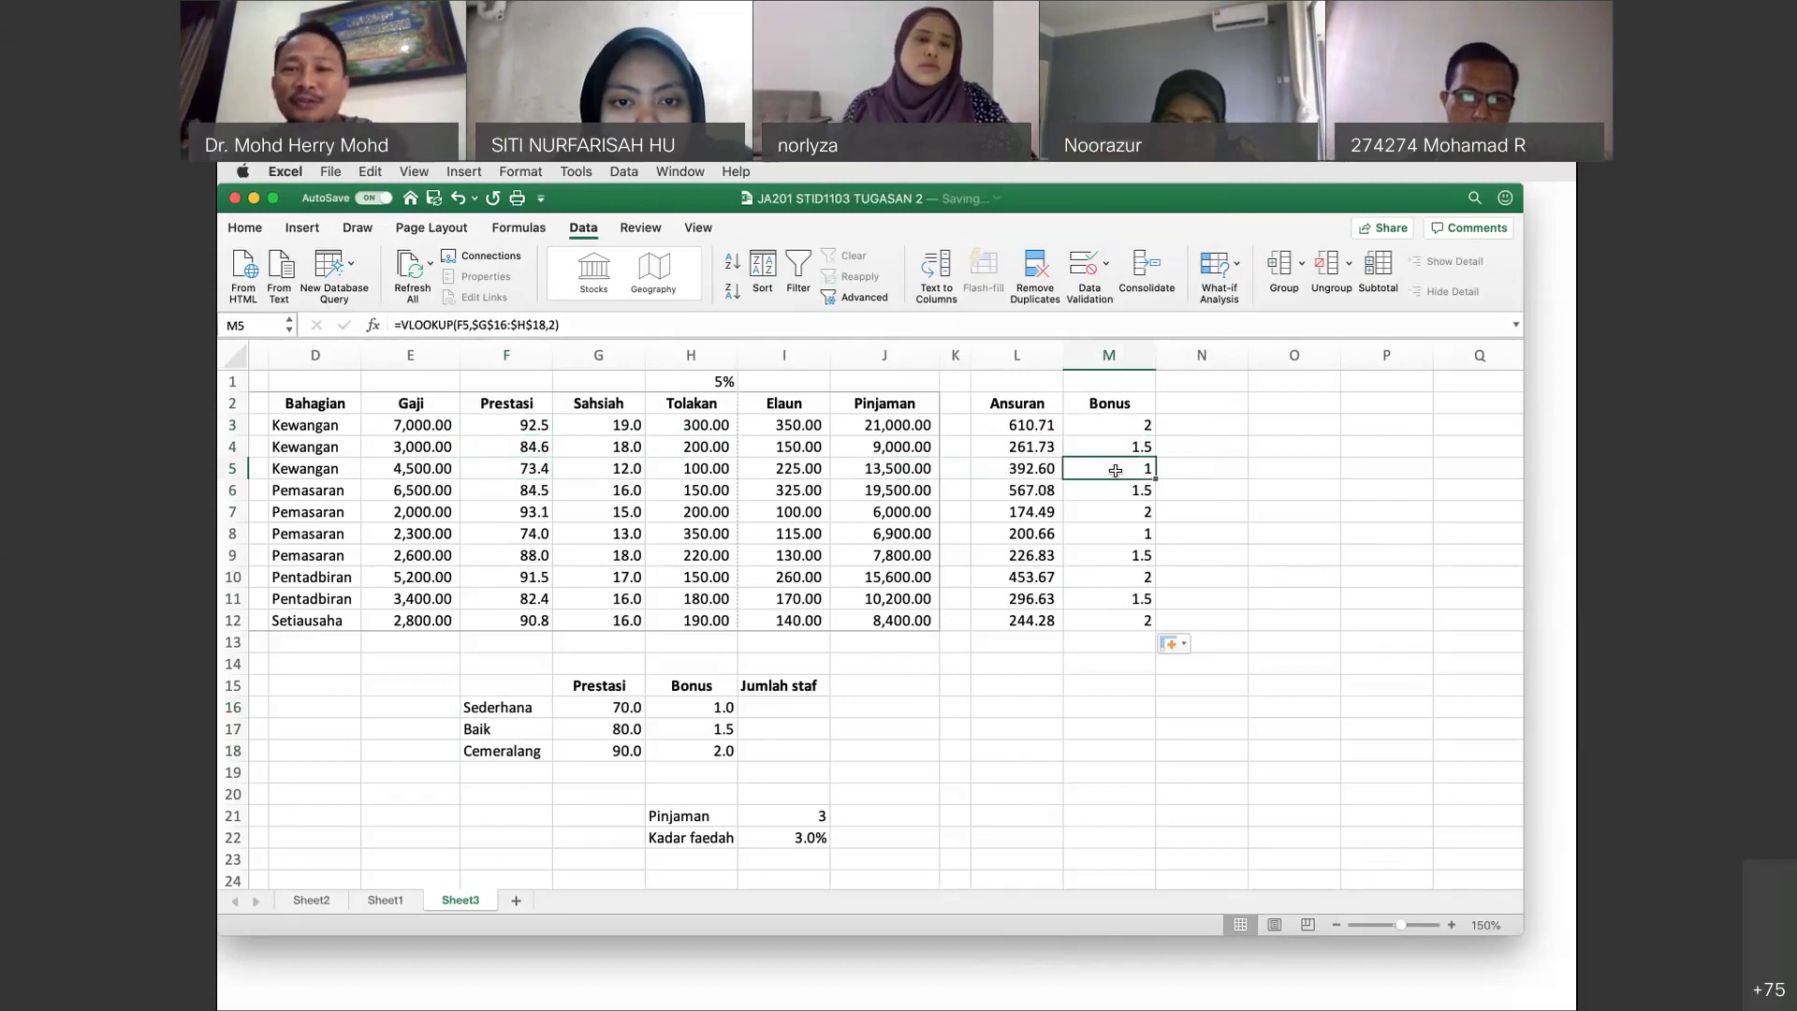
Add the header Jumlah bonus in N2 and widen column N slightly to fit it.
{"action": "left_click", "coordinate": [1197, 407]}
{"action": "type", "text": "Julah"}
{"action": "key", "text": "BackSpace"}
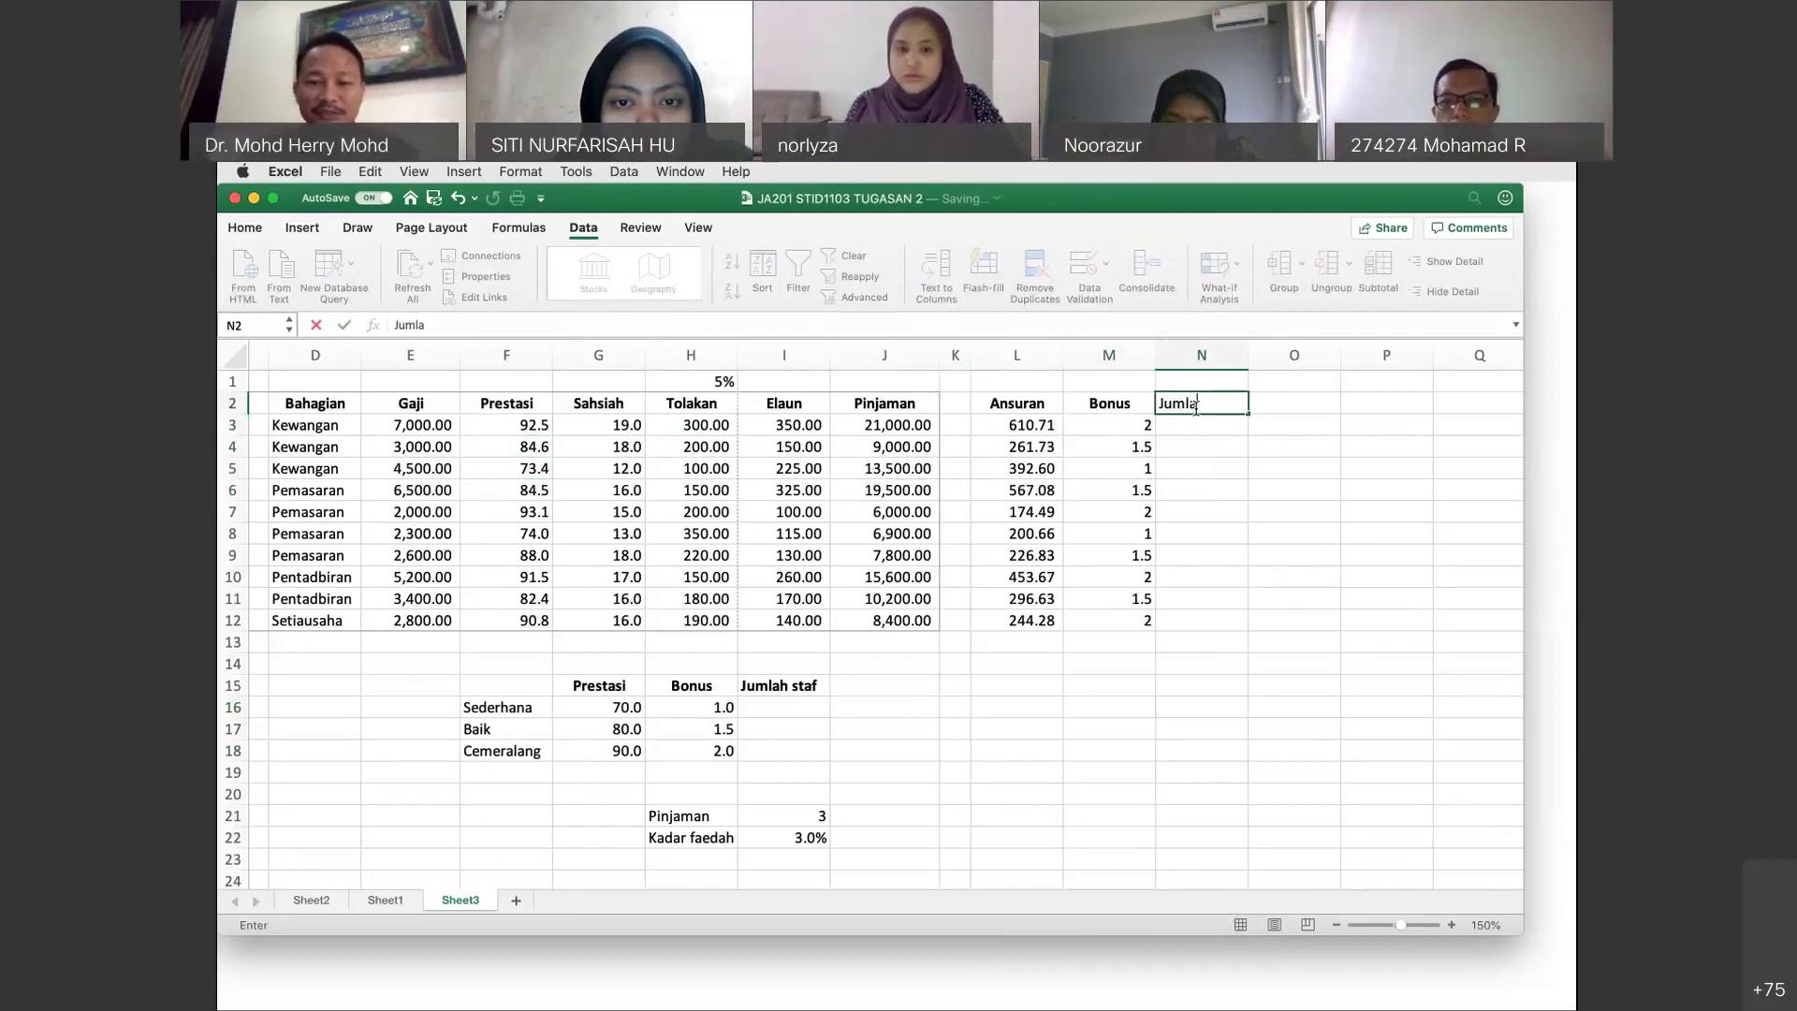
{"action": "type", "text": "bonus"}
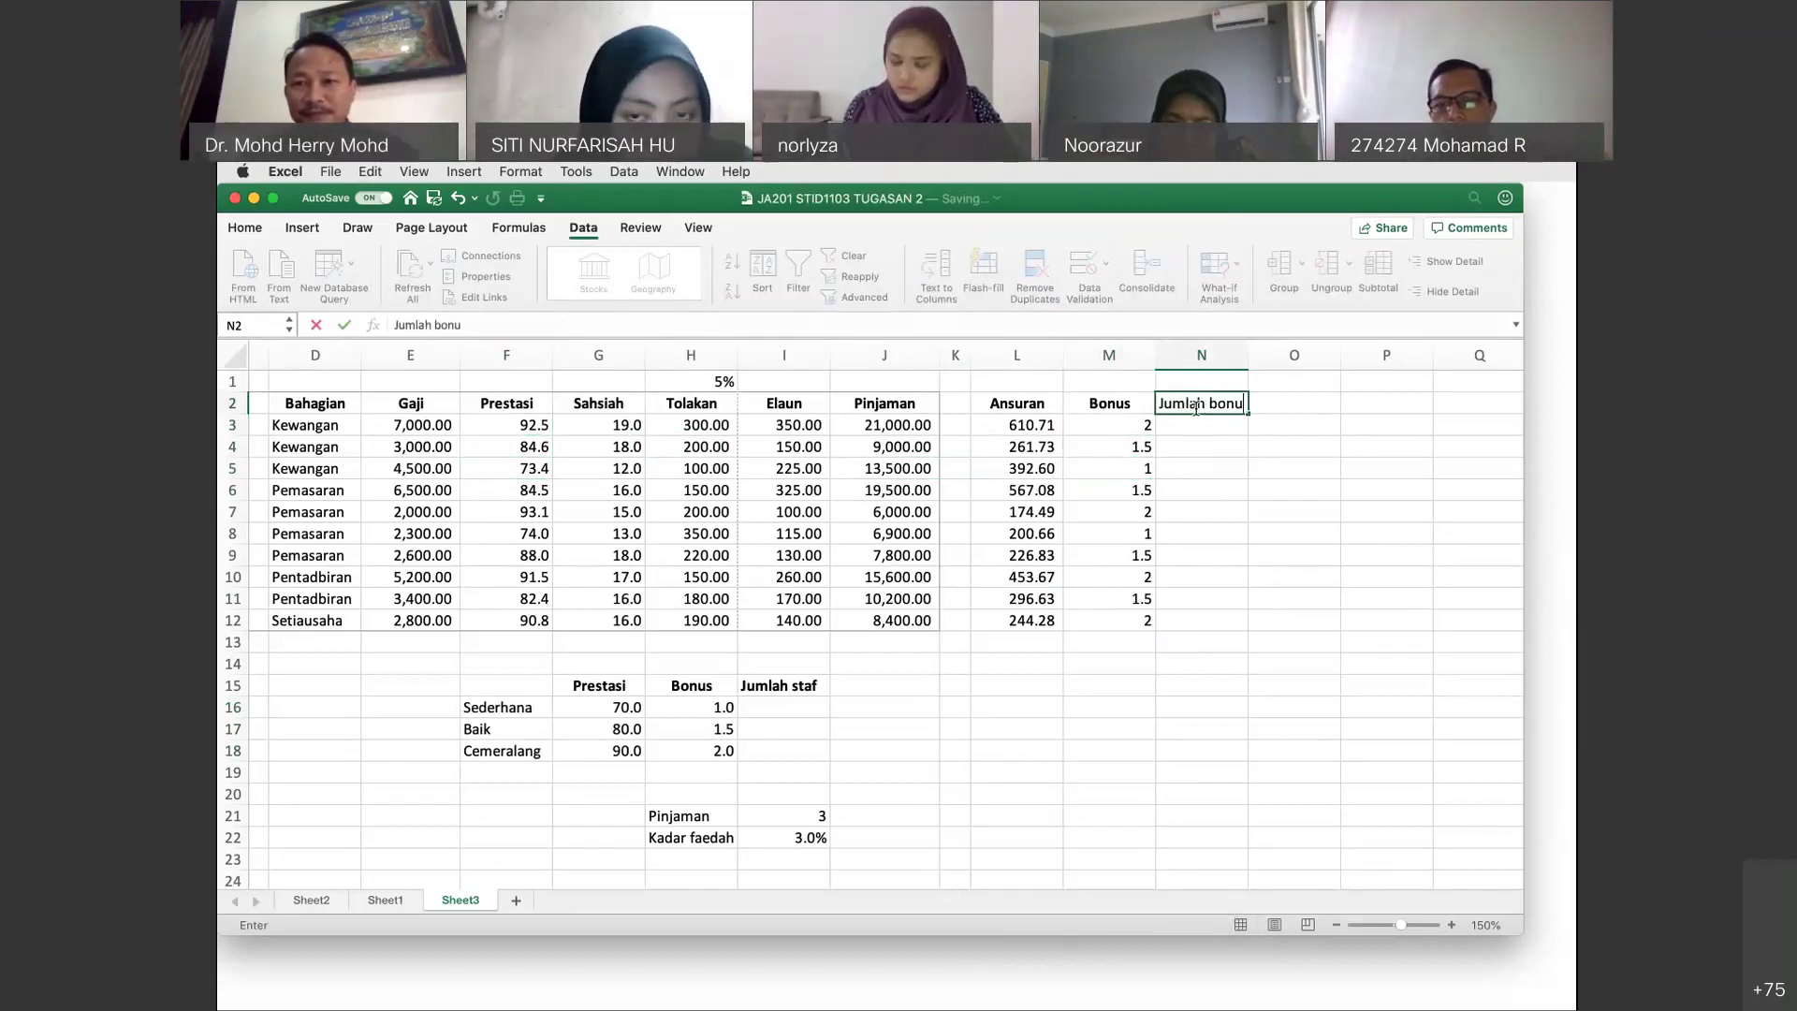
{"action": "key", "text": "Return"}
{"action": "left_click_drag", "start_coordinate": [1248, 354], "coordinate": [1255, 355]}
Calculate the first Jumlah bonus in N3 as Gaji times Bonus with the formula =E3*M3.
{"action": "type", "text": "="}
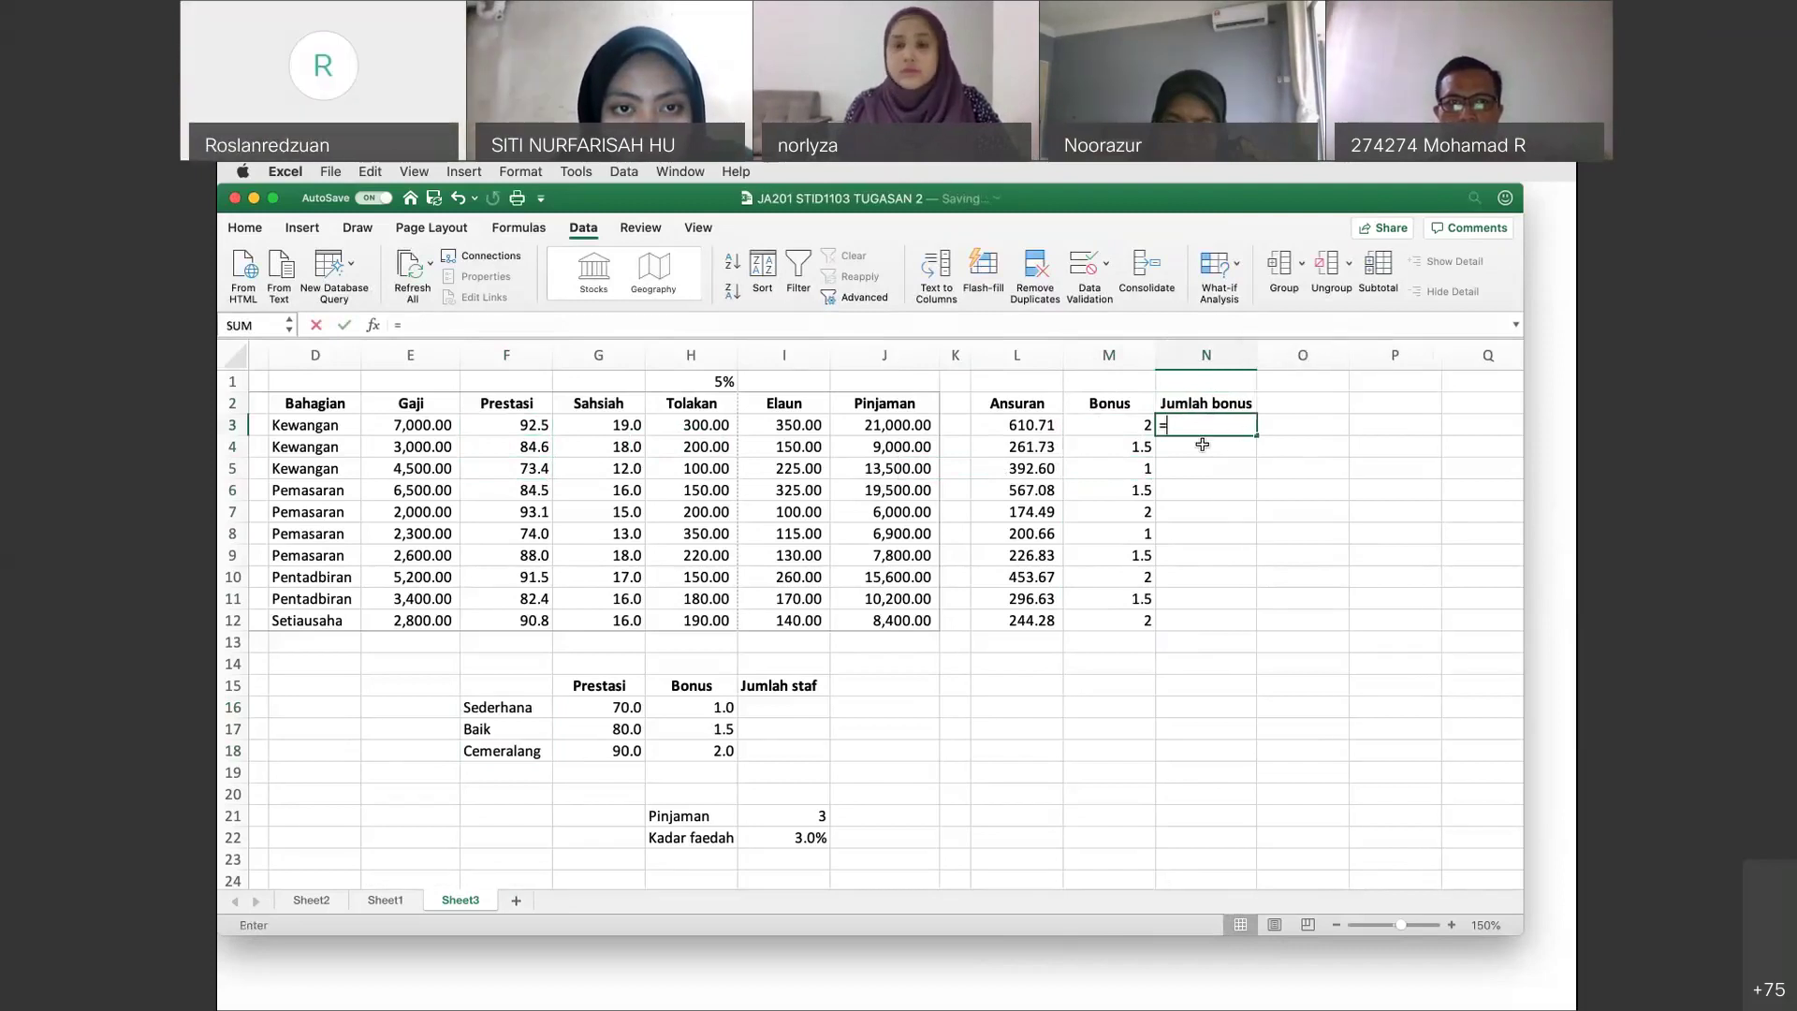
{"action": "left_click", "coordinate": [436, 428]}
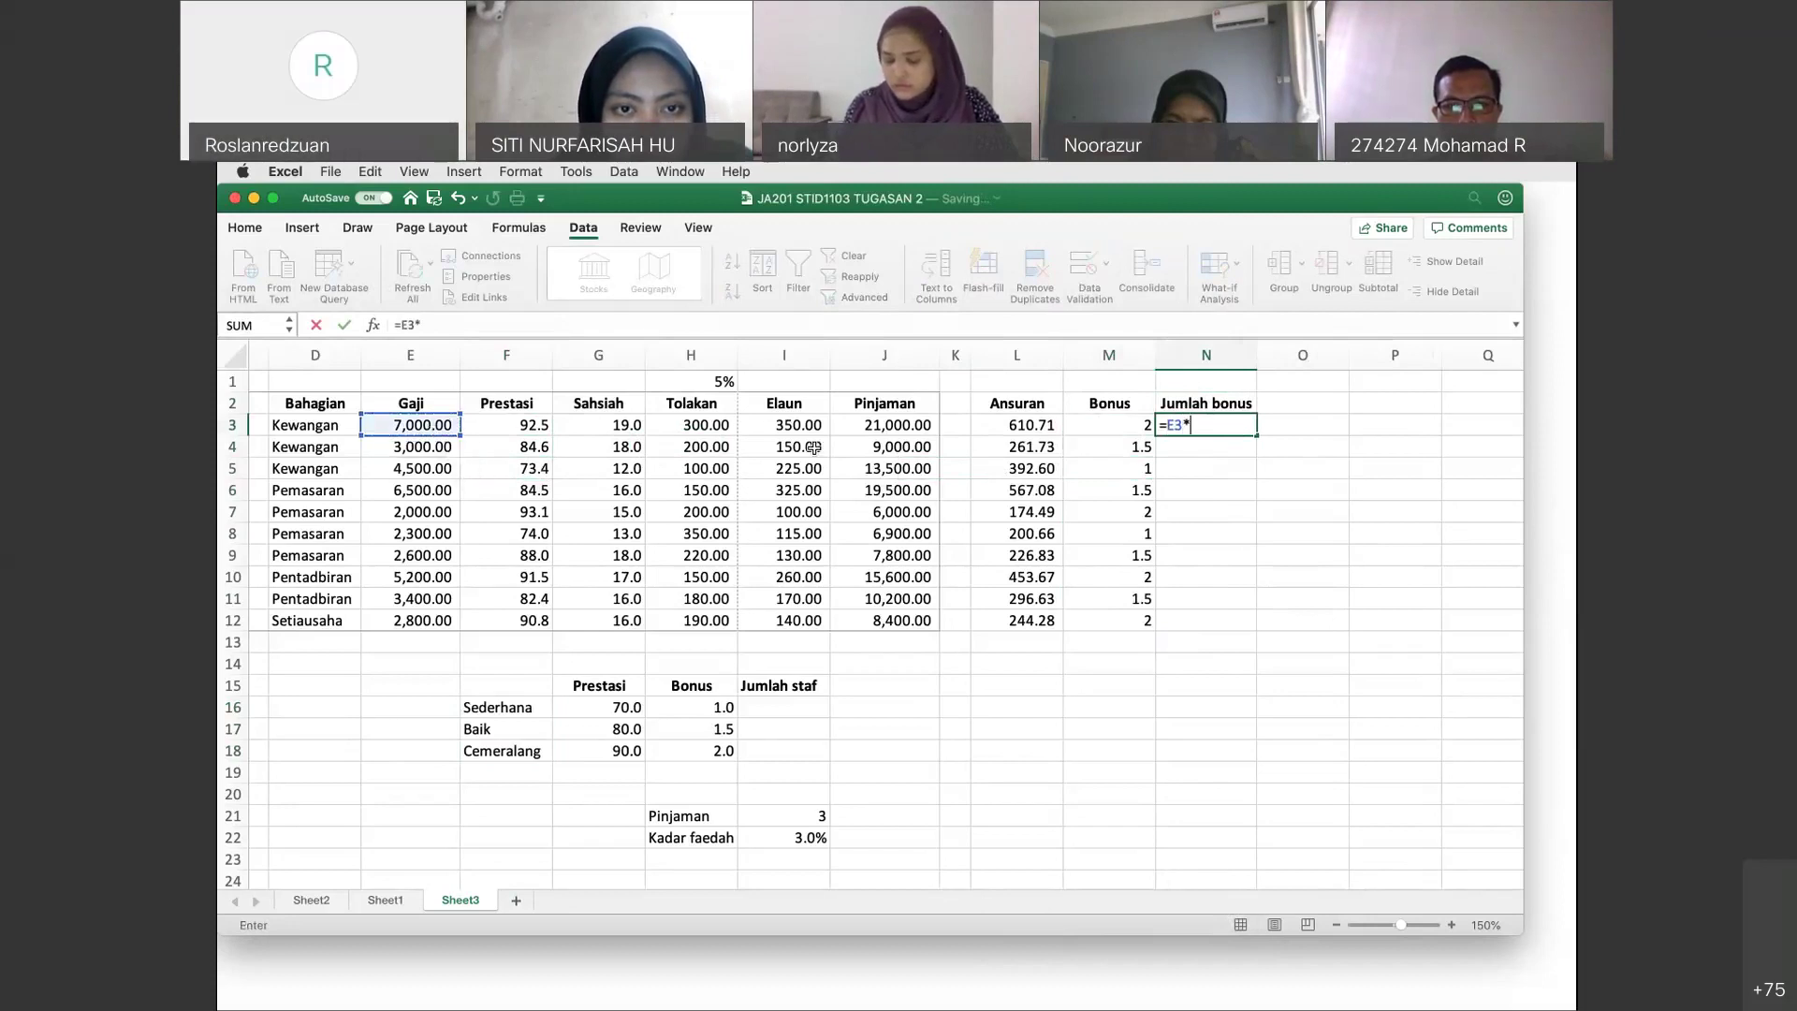
{"action": "left_click", "coordinate": [1099, 424]}
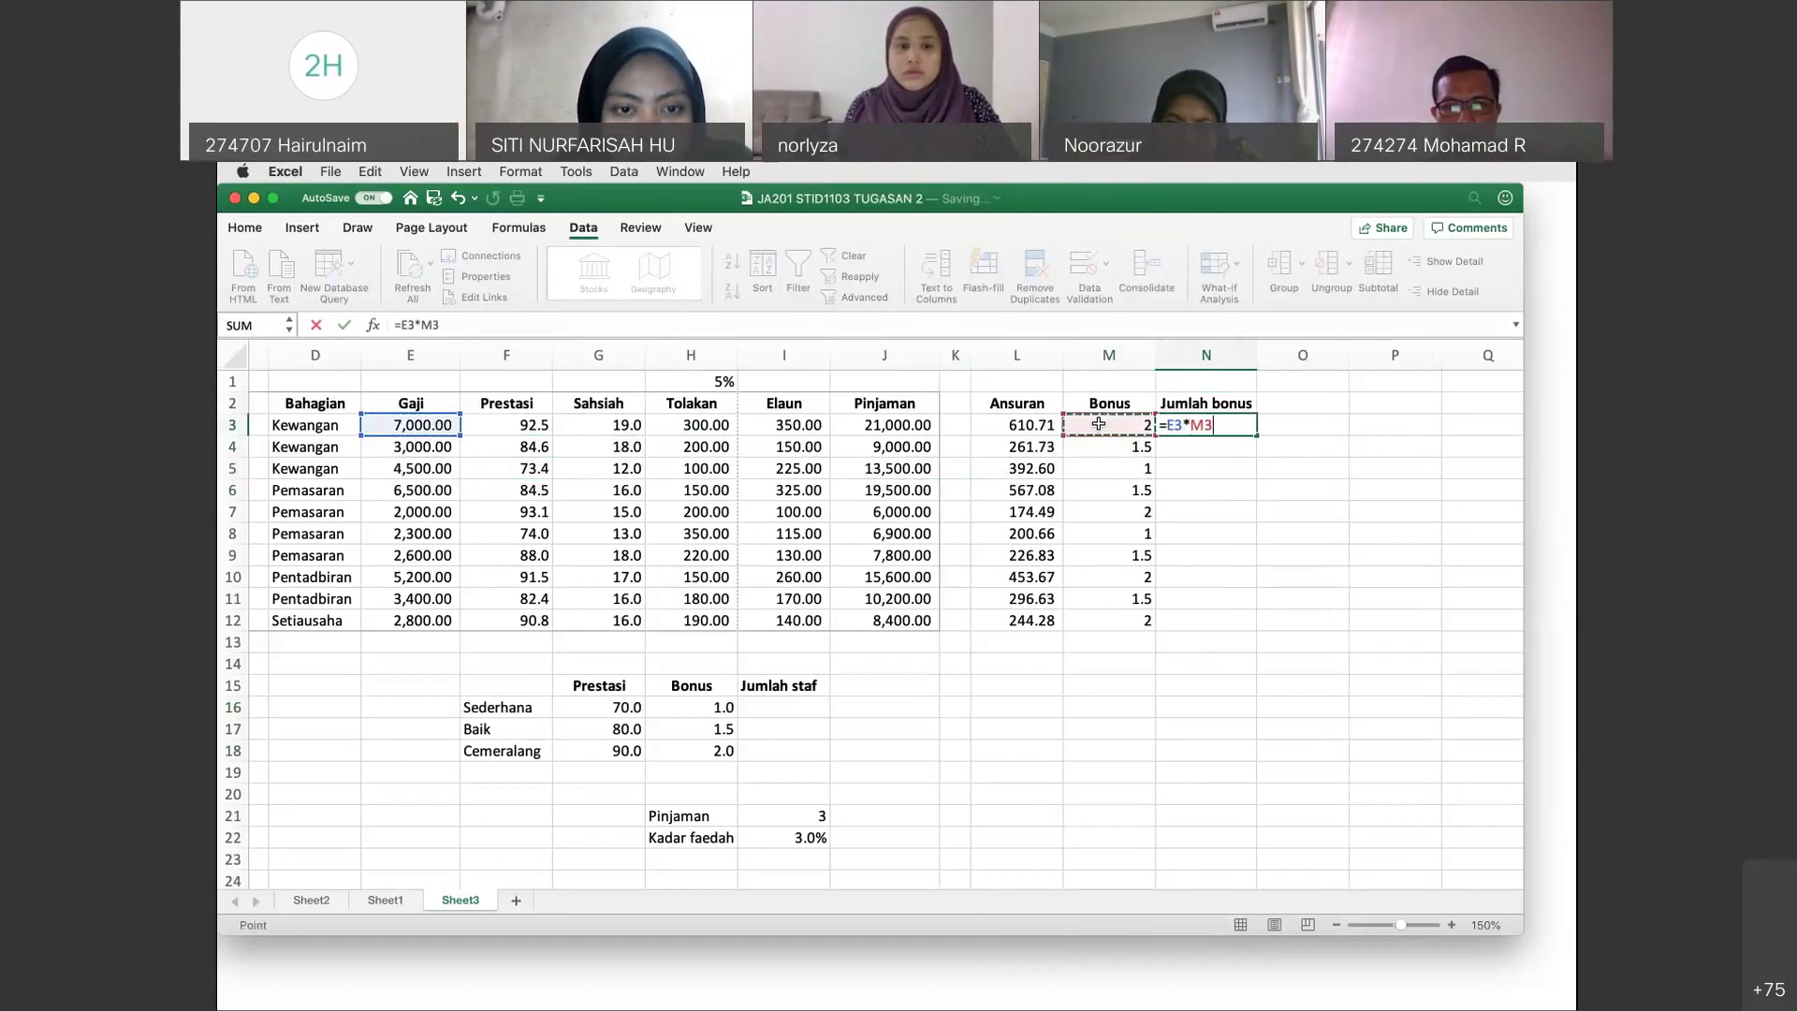
{"action": "key", "text": "Return"}
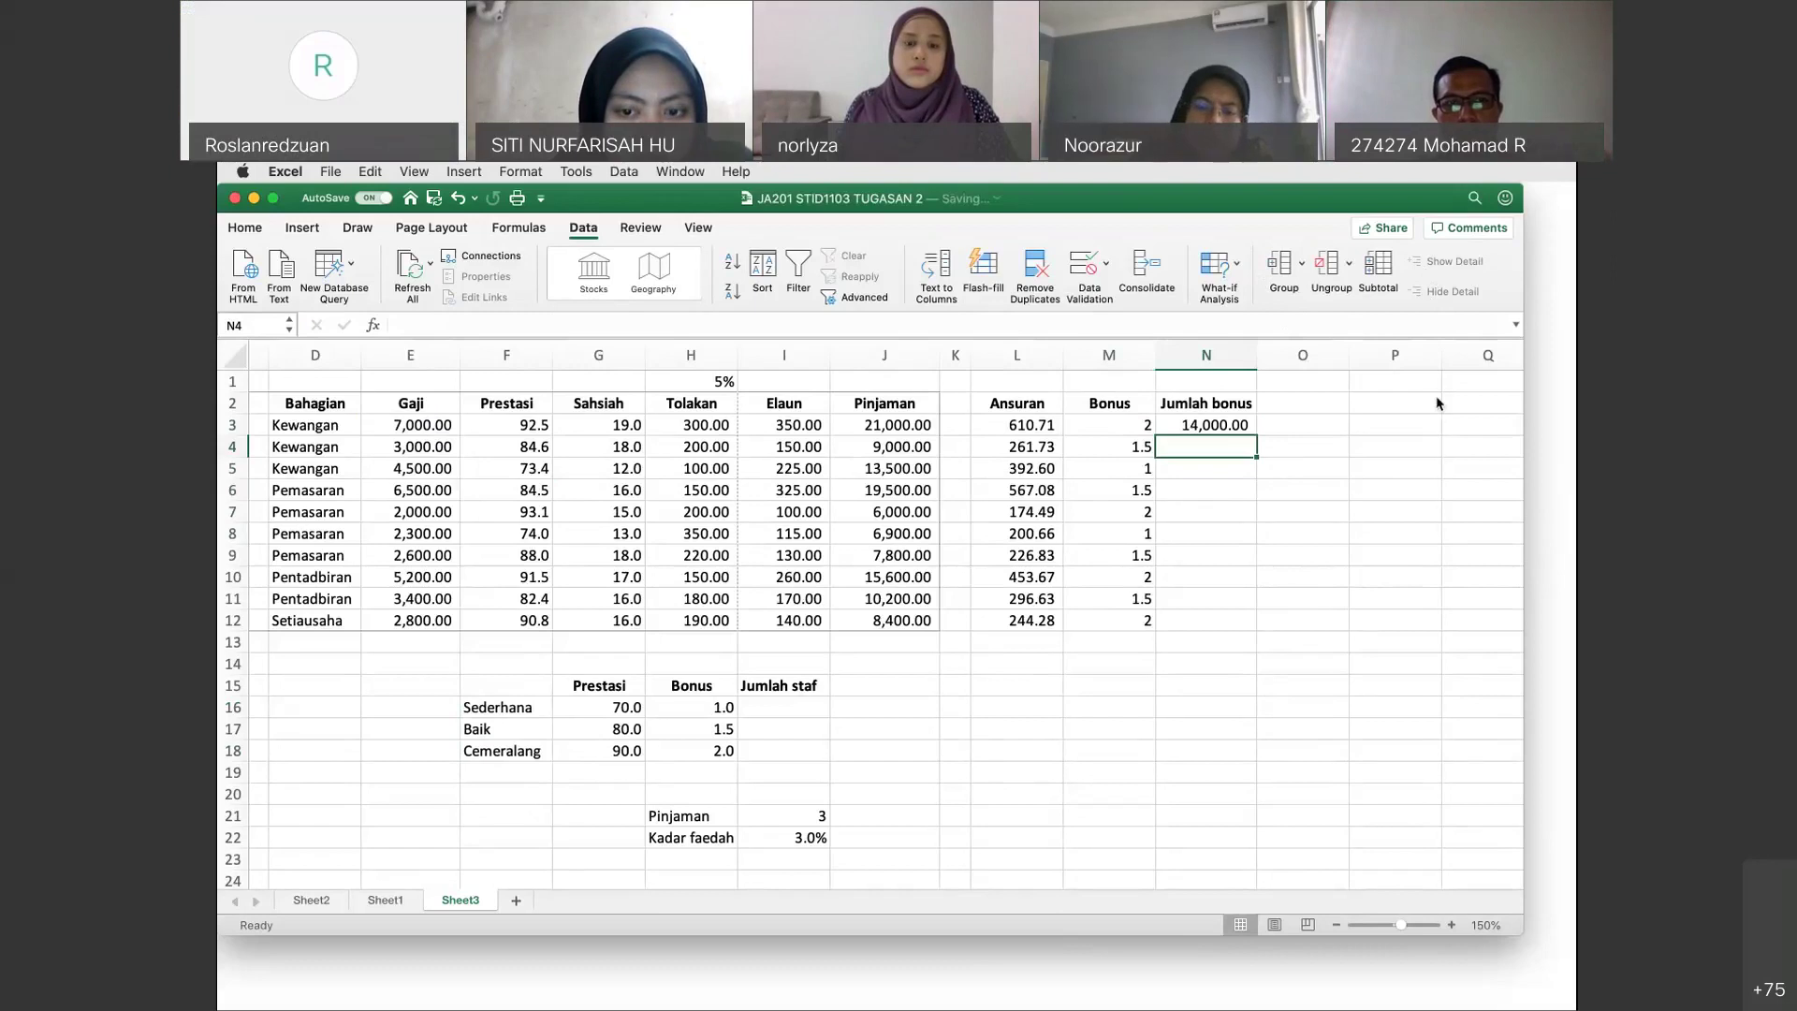
Fill the Jumlah bonus formula from N3 down through N12.
{"action": "left_click", "coordinate": [1216, 426]}
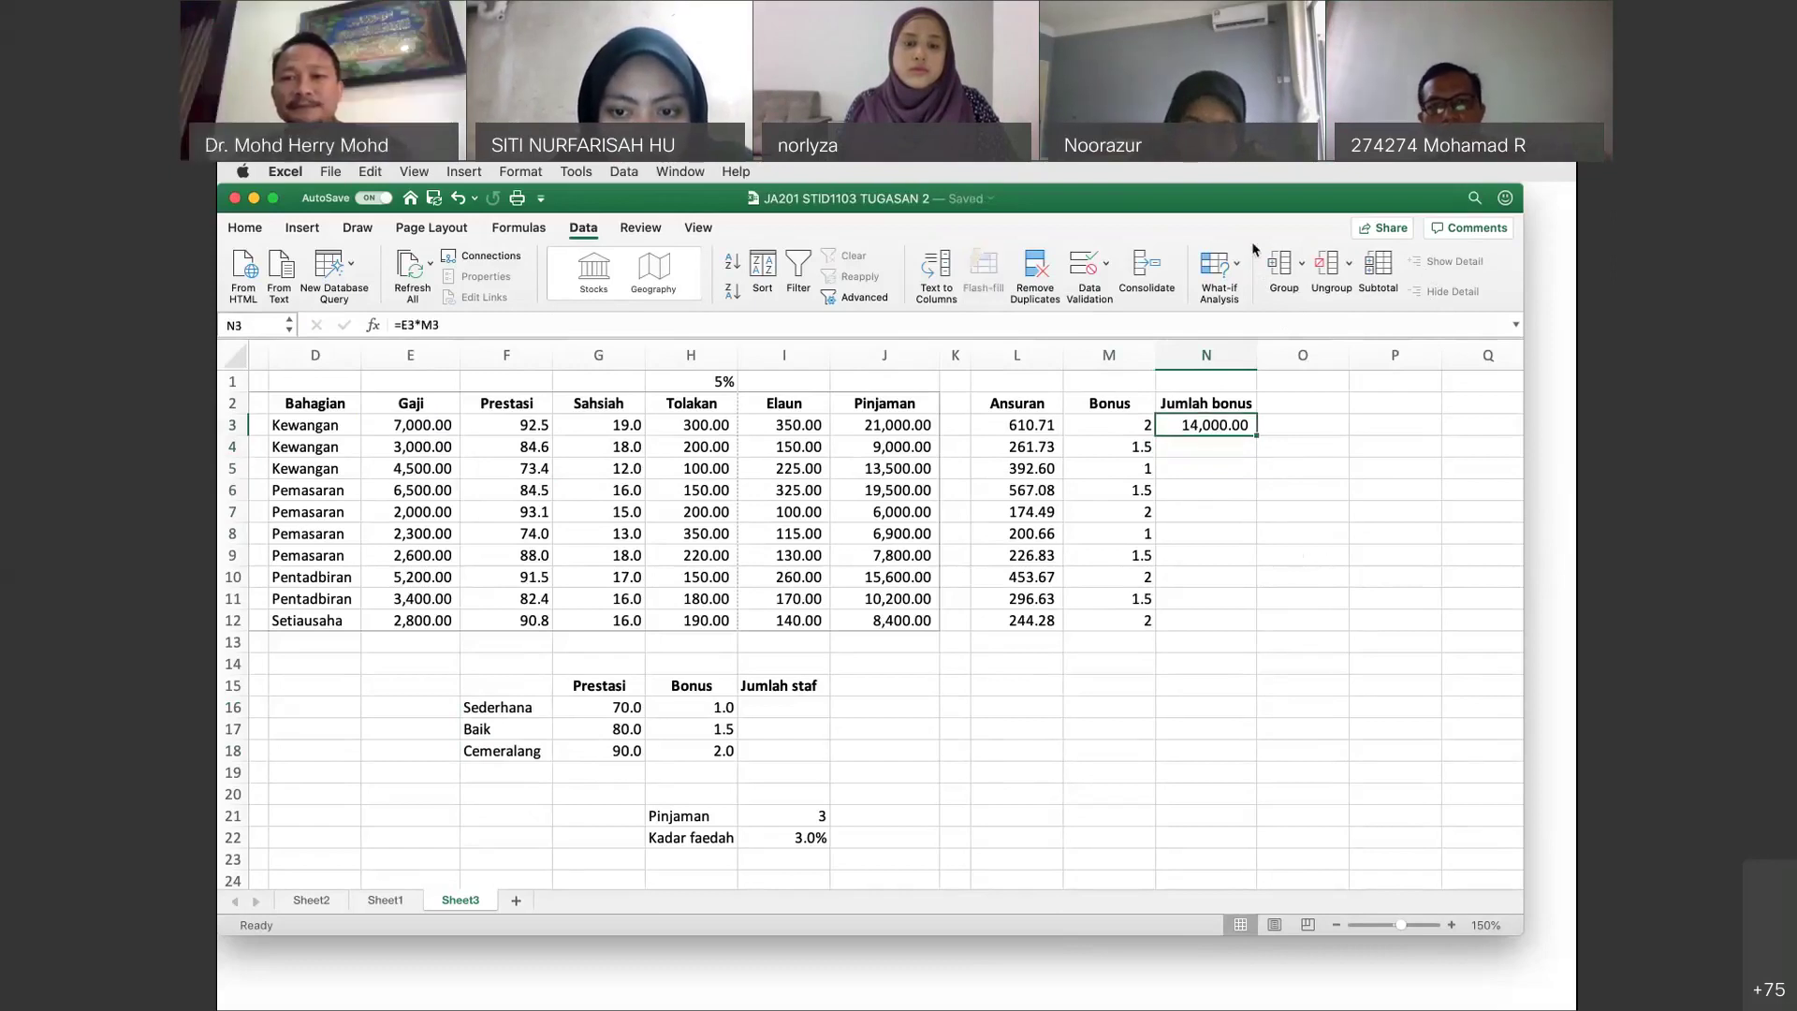
{"action": "double_click", "coordinate": [1257, 437]}
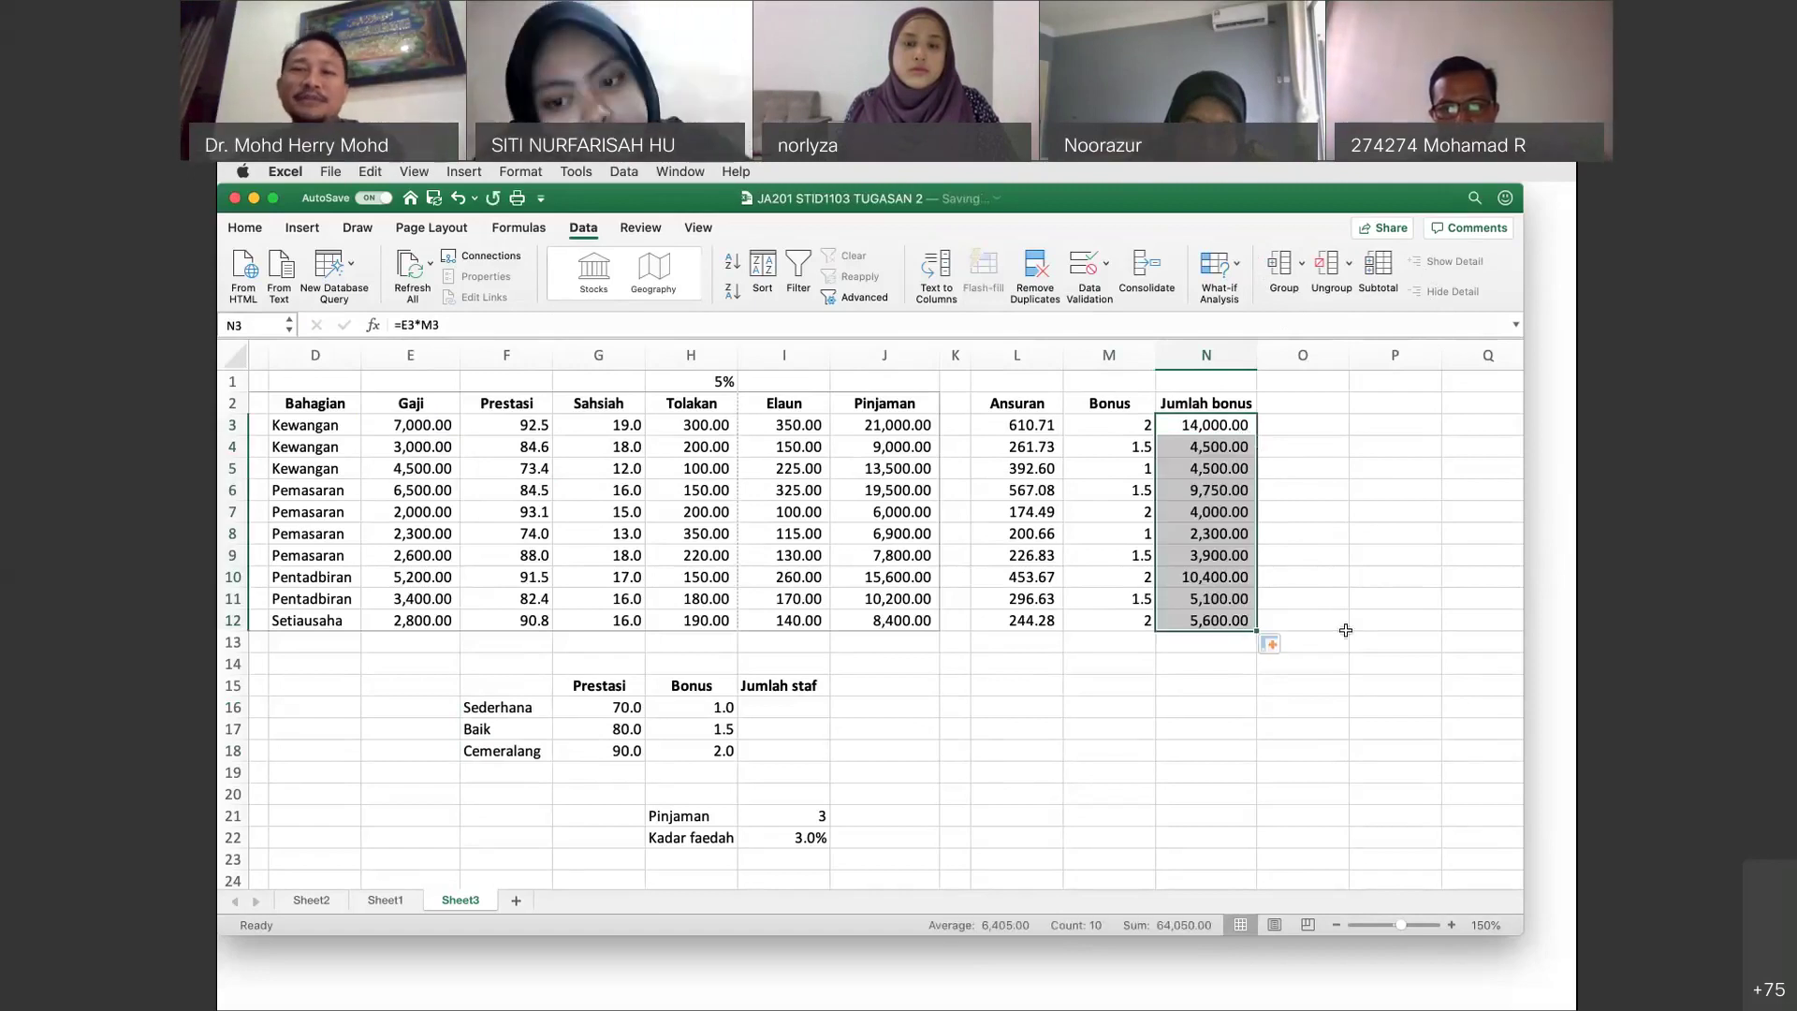
{"action": "left_click", "coordinate": [1345, 629]}
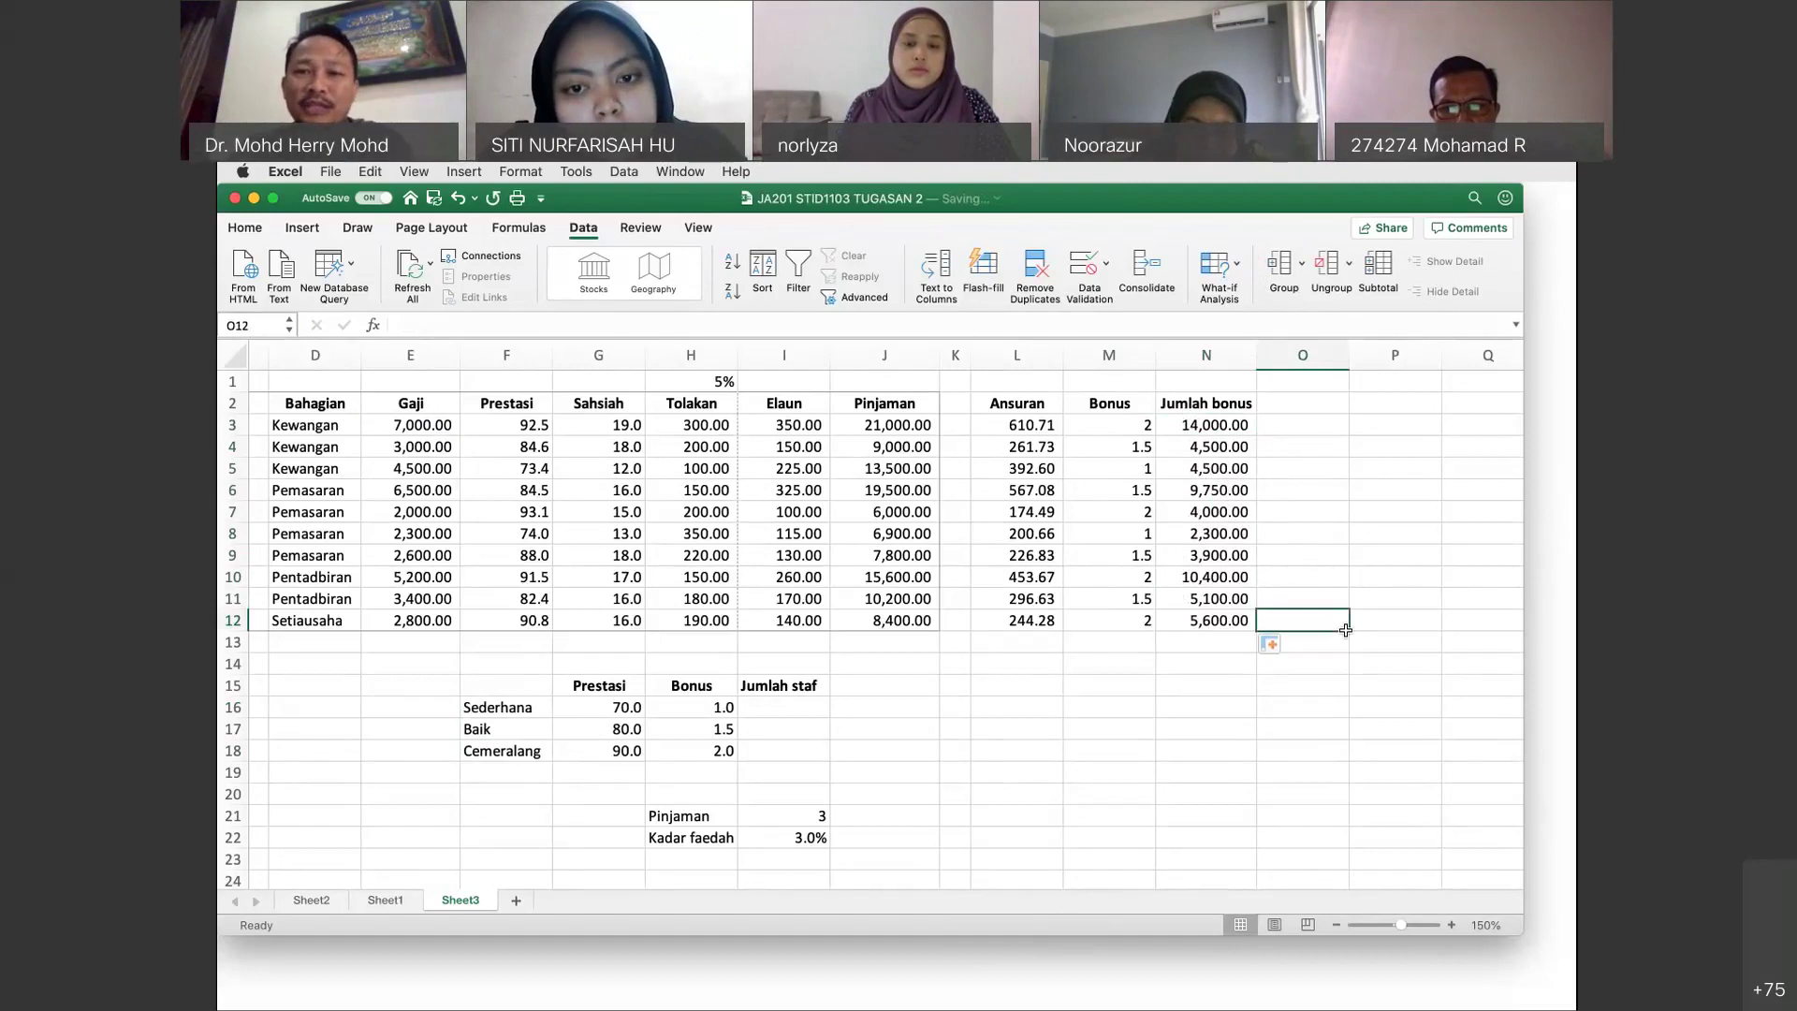
Check which cells the Jumlah bonus formula in N3 refers to, leaving the formula as it is.
{"action": "left_click", "coordinate": [1228, 430]}
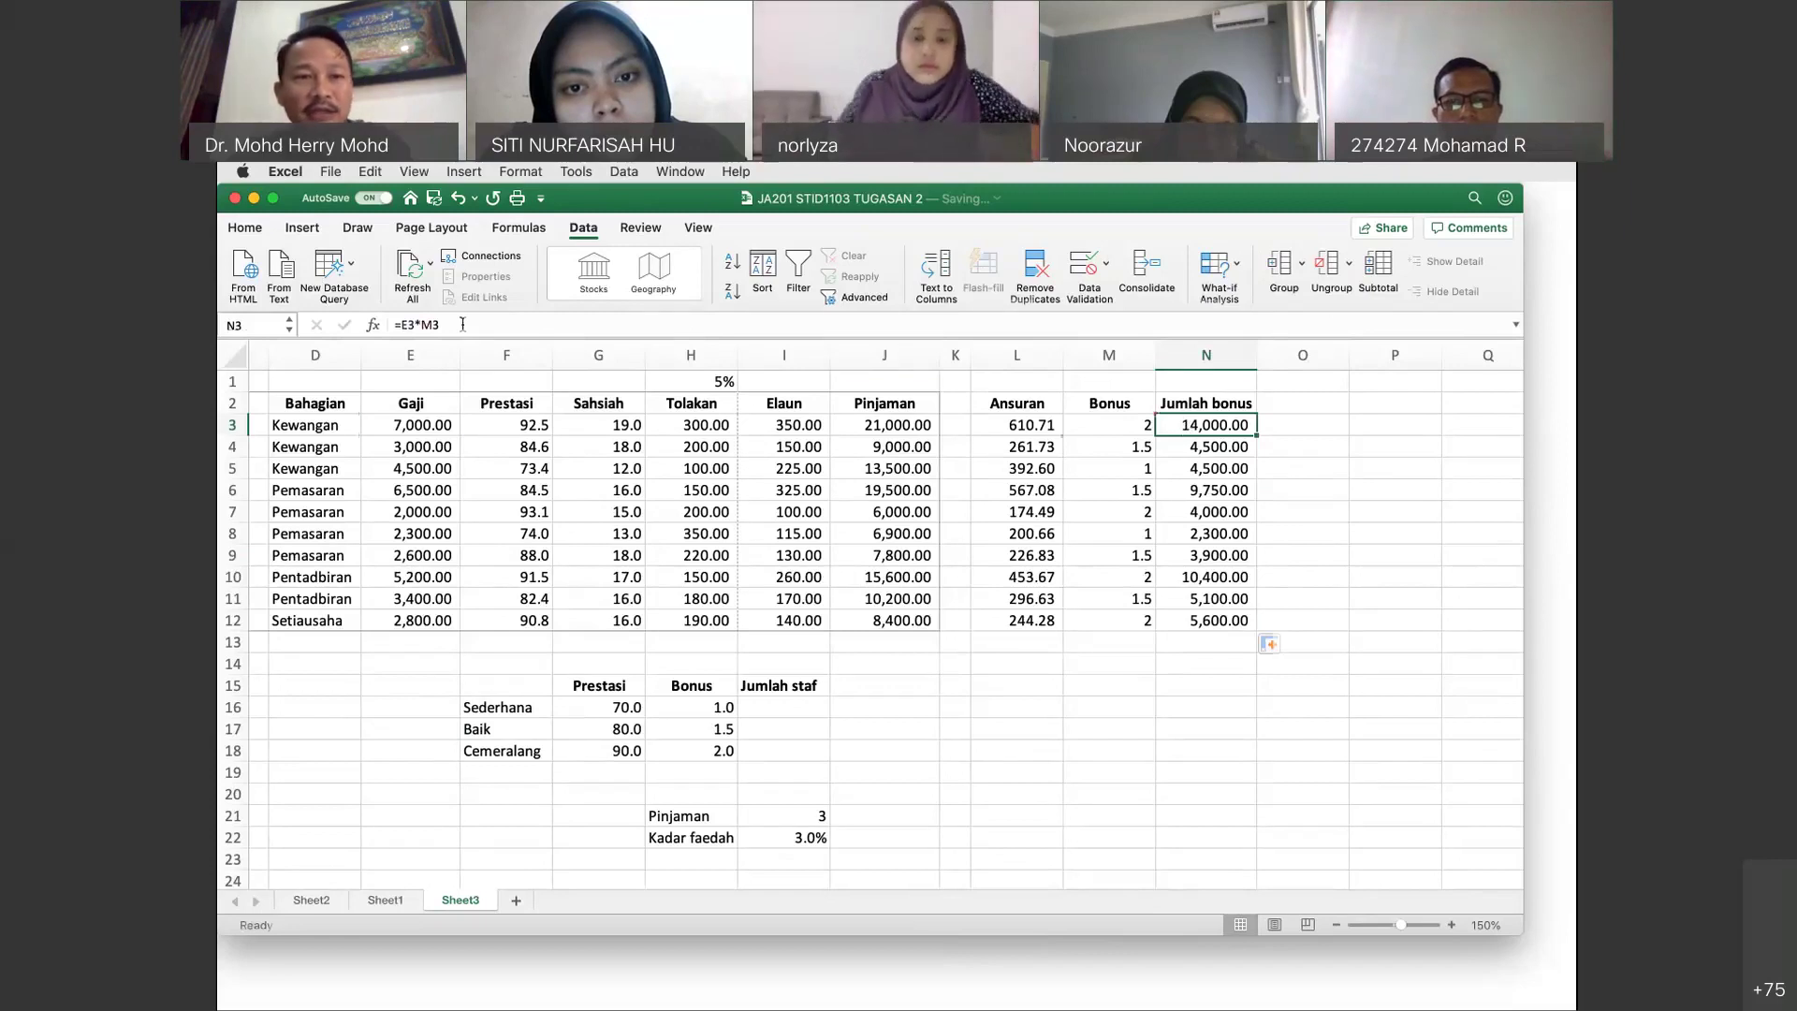
{"action": "double_click", "coordinate": [1185, 428]}
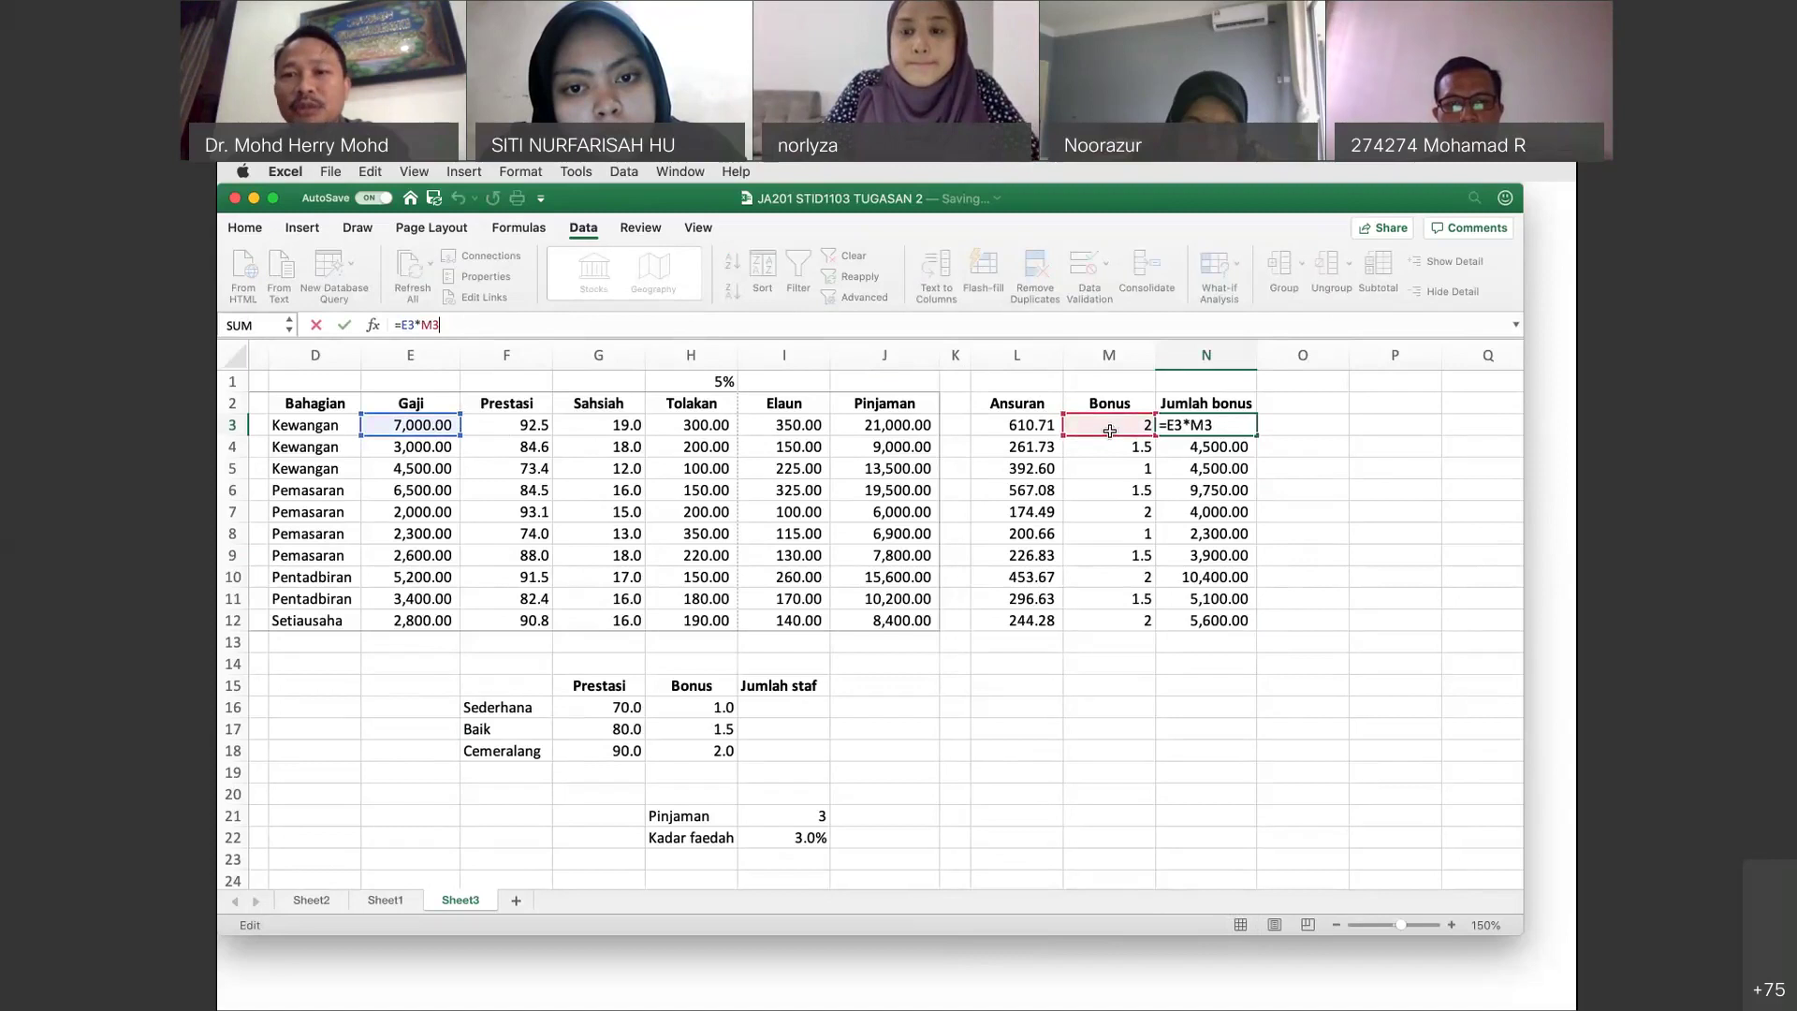
{"action": "left_click", "coordinate": [1297, 433]}
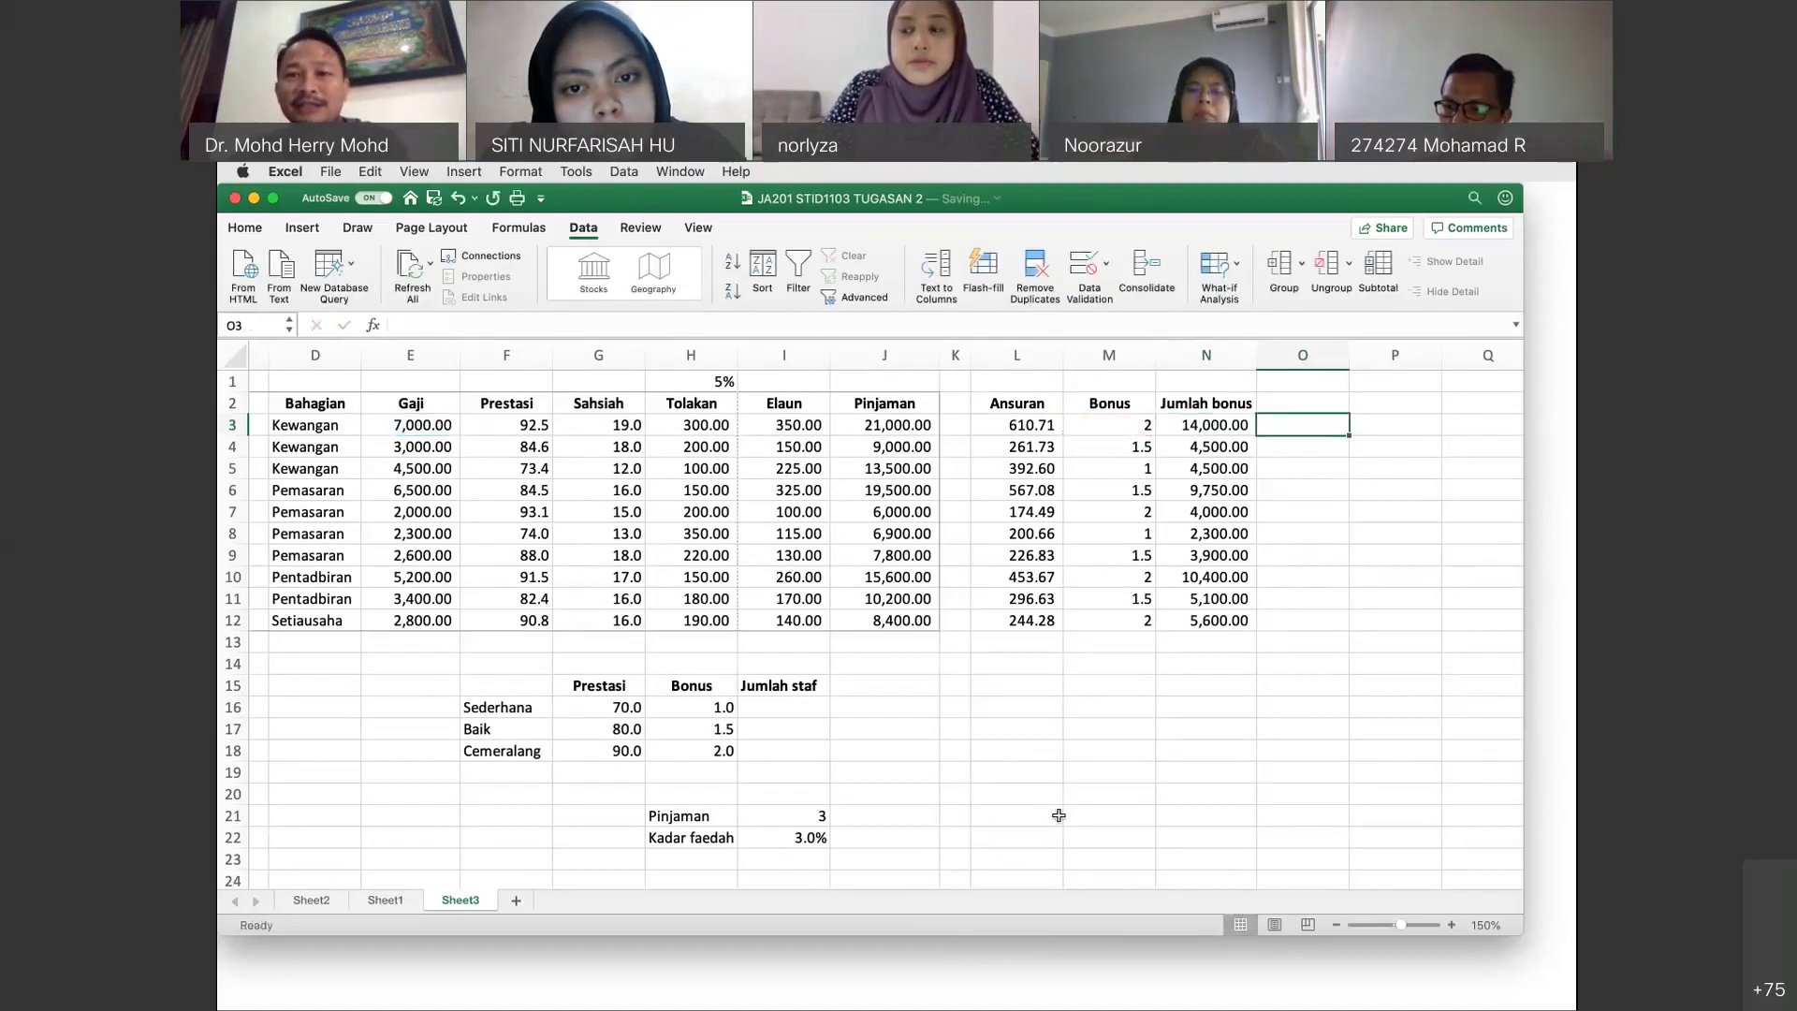
{"action": "left_click", "coordinate": [1311, 401]}
{"action": "type", "text": "E"}
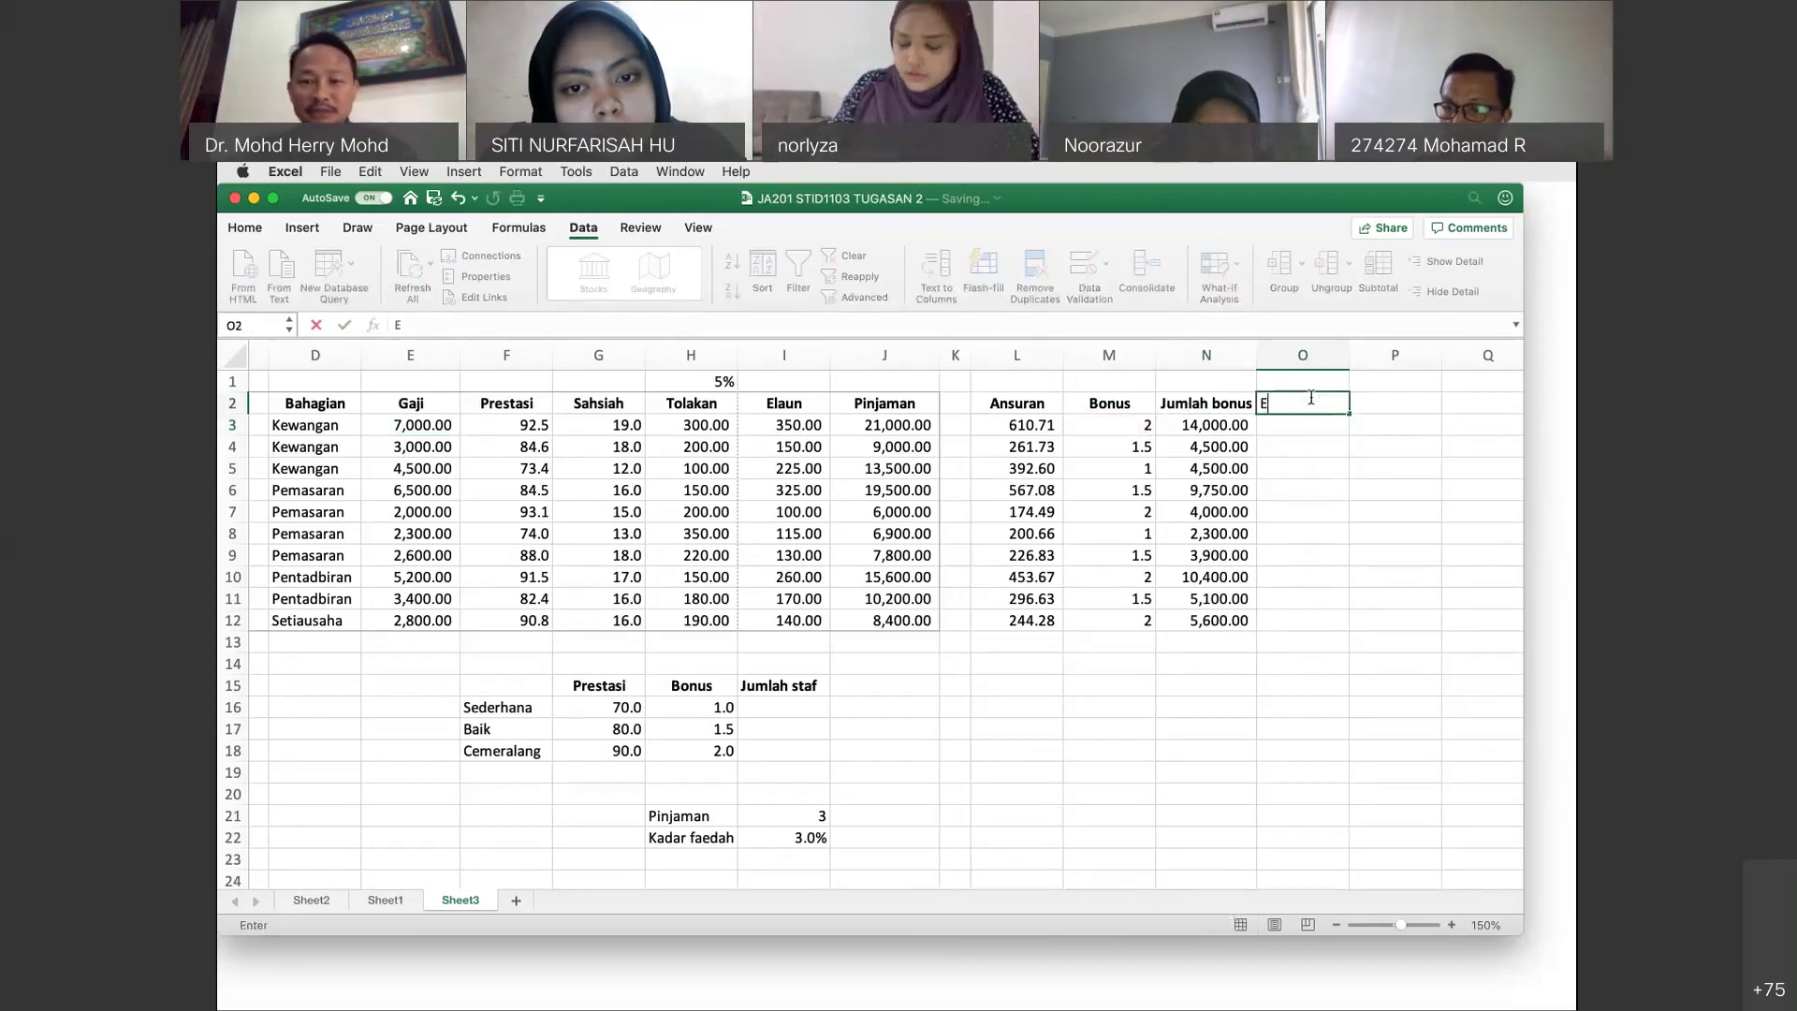
{"action": "type", "text": "ELA"}
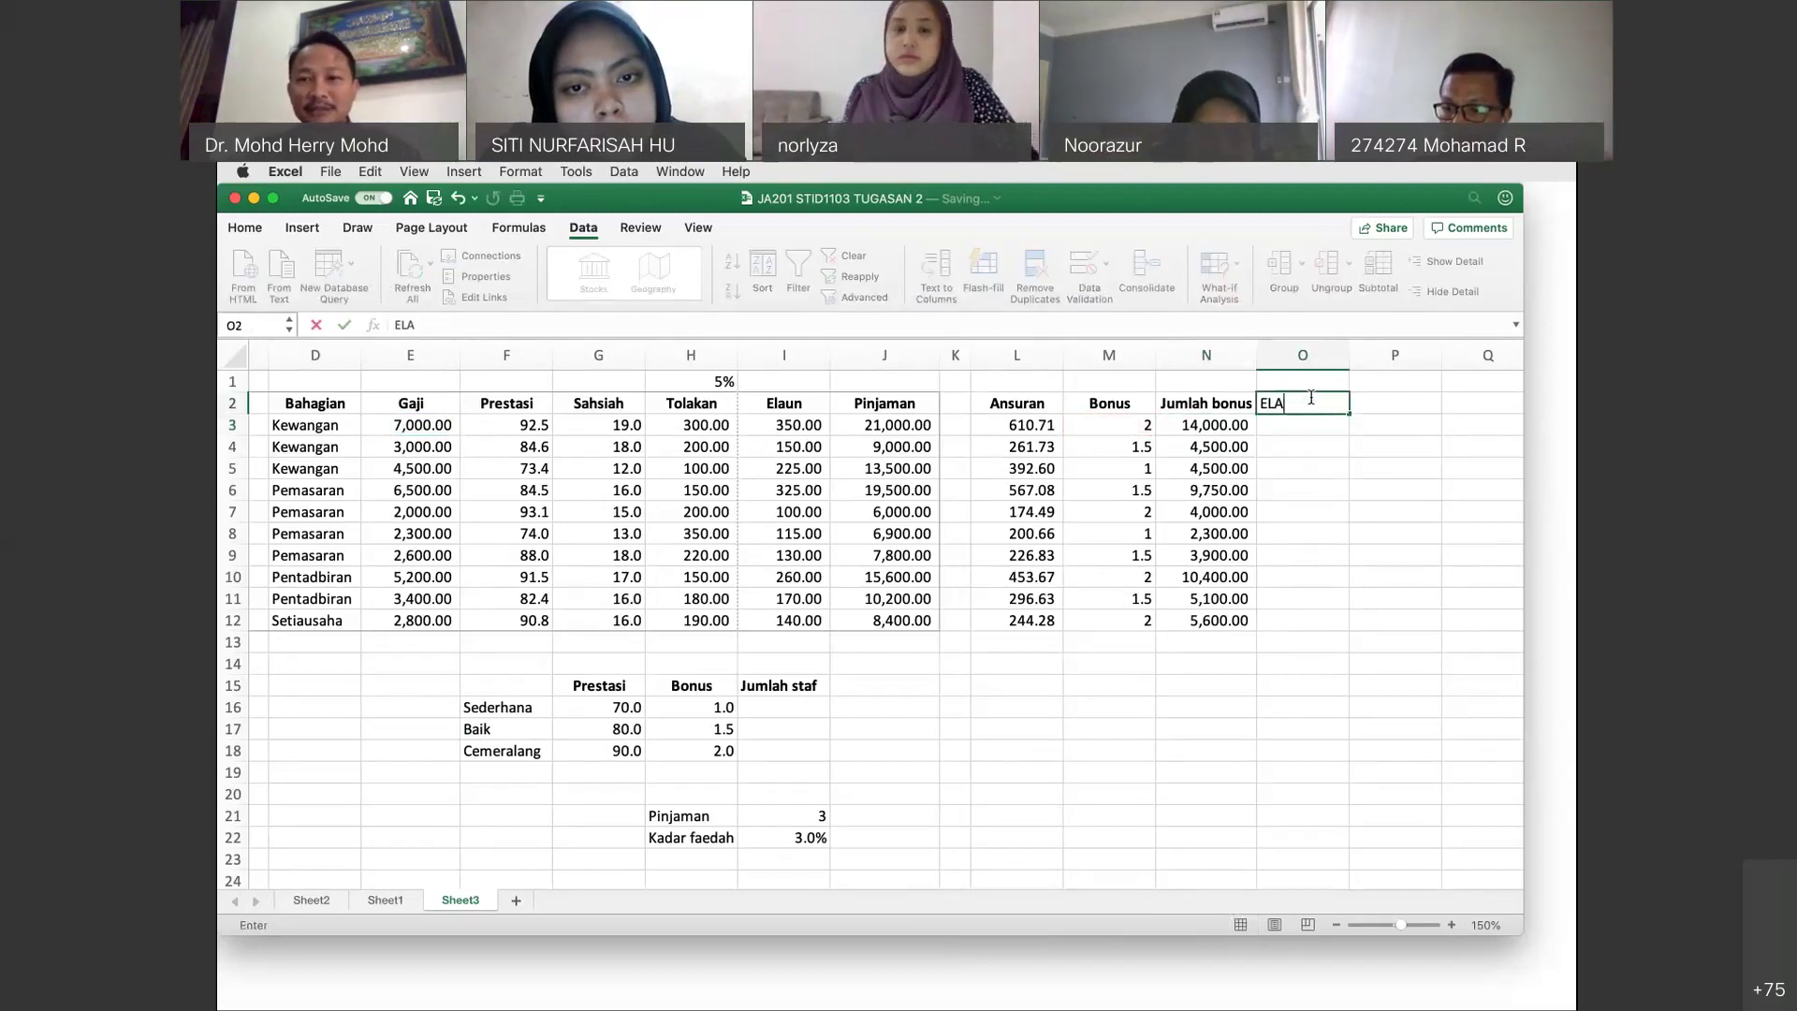
{"action": "key", "text": "BackSpace"}
{"action": "key", "text": "BackSpace"}
{"action": "key", "text": "BackSpace"}
Check the Jumlah bonus formula in N3 and the cells that the Bonus VLOOKUP formula in M3 refers to.
{"action": "left_click", "coordinate": [1235, 424]}
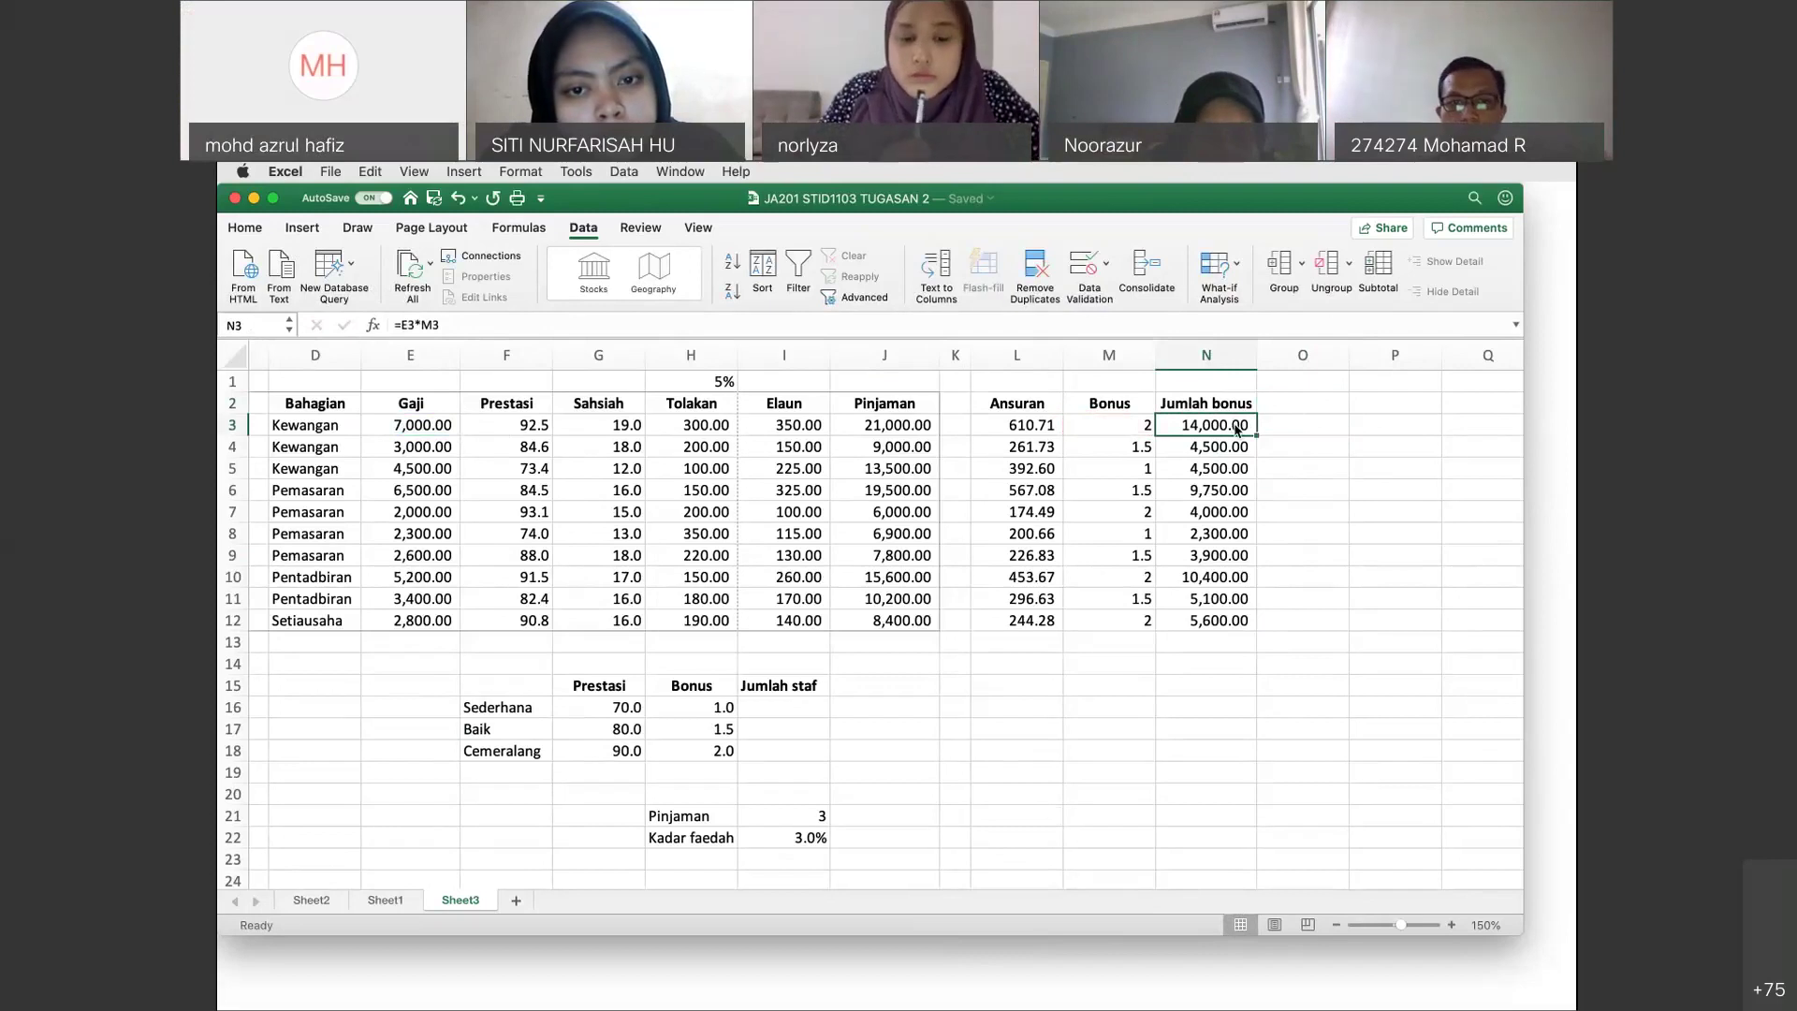
{"action": "left_click", "coordinate": [1141, 431]}
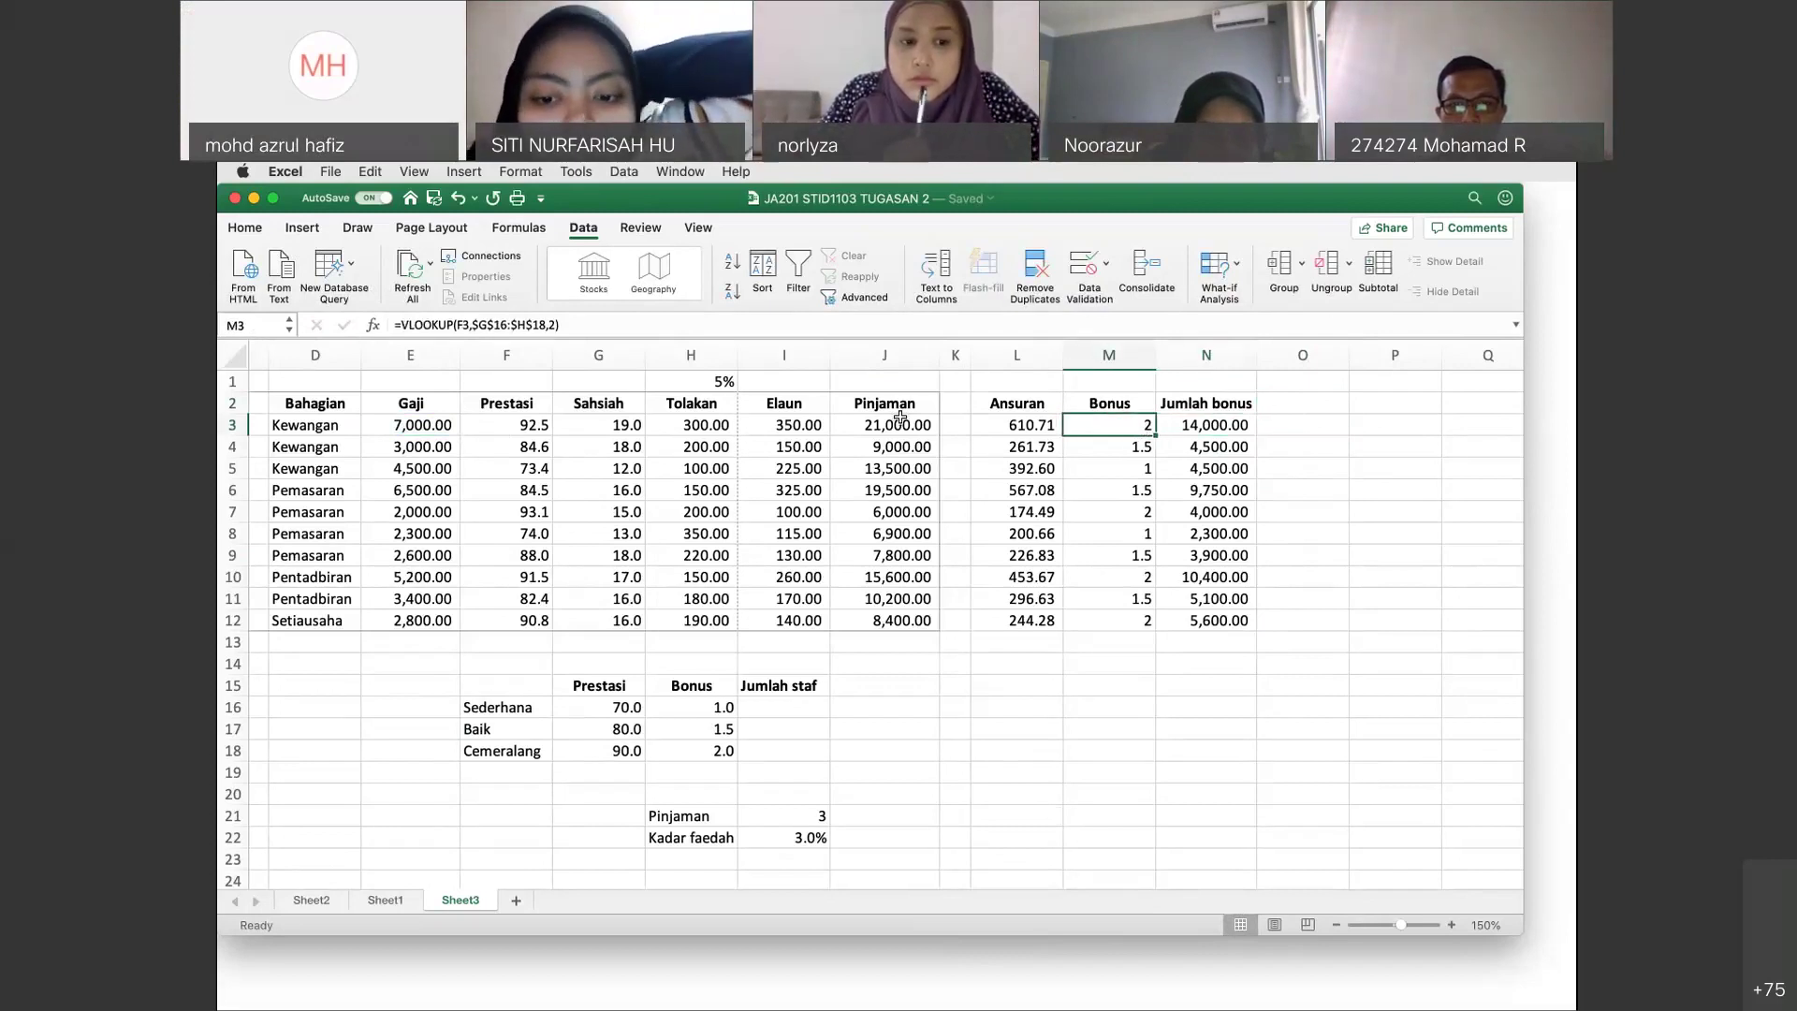
{"action": "left_click", "coordinate": [622, 325]}
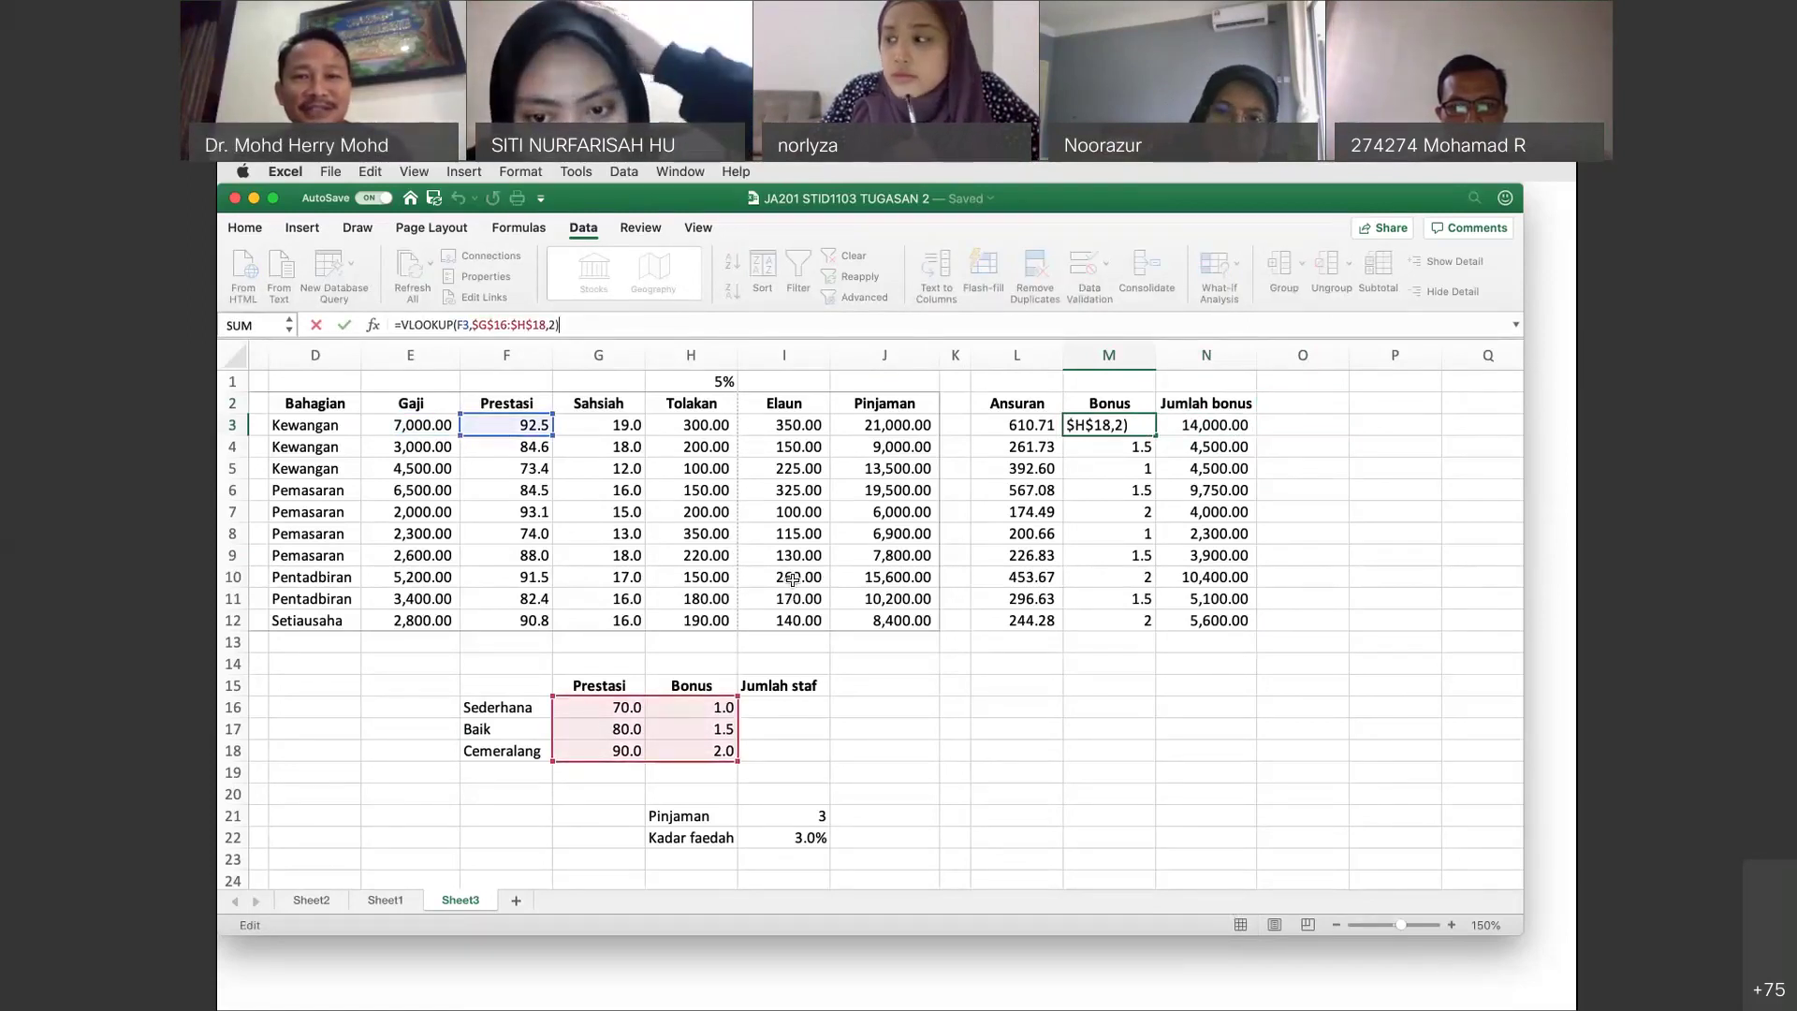
{"action": "scroll", "coordinate": [789, 597], "scroll_direction": "up", "scroll_amount": 1}
{"action": "scroll", "coordinate": [792, 578], "scroll_direction": "up", "scroll_amount": 3}
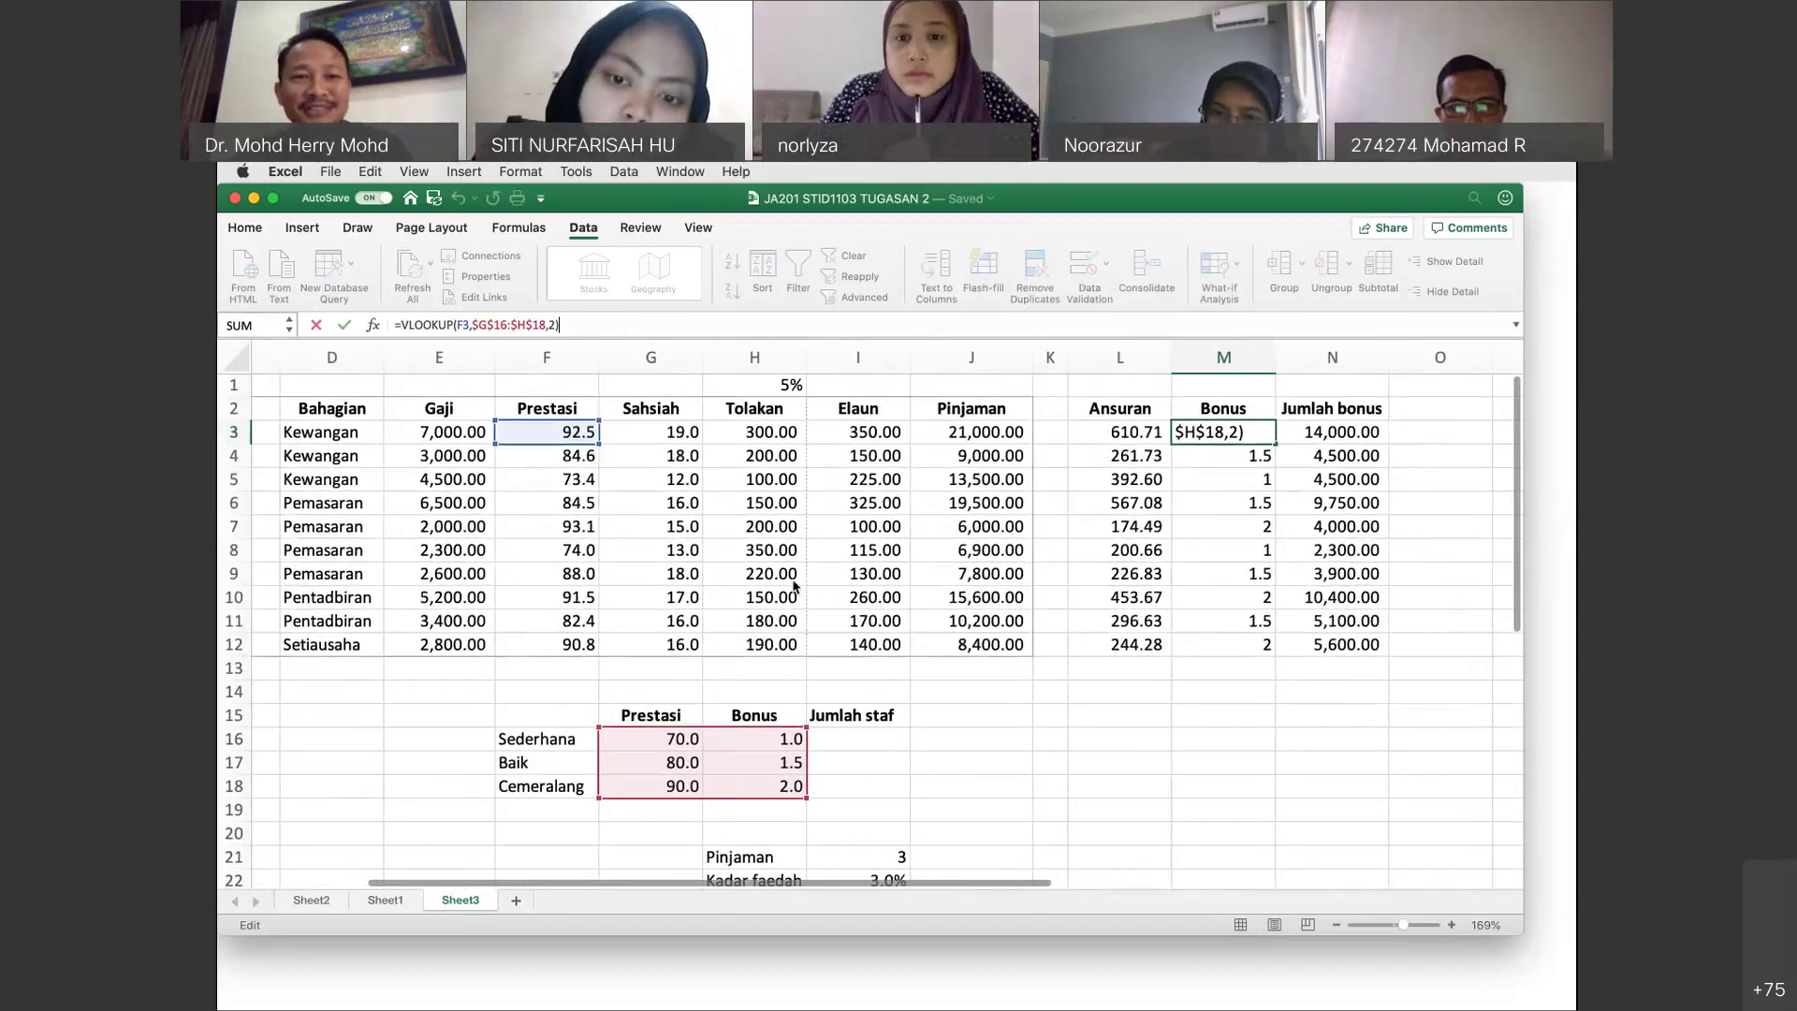
{"action": "scroll", "coordinate": [792, 580], "scroll_direction": "left", "scroll_amount": 2}
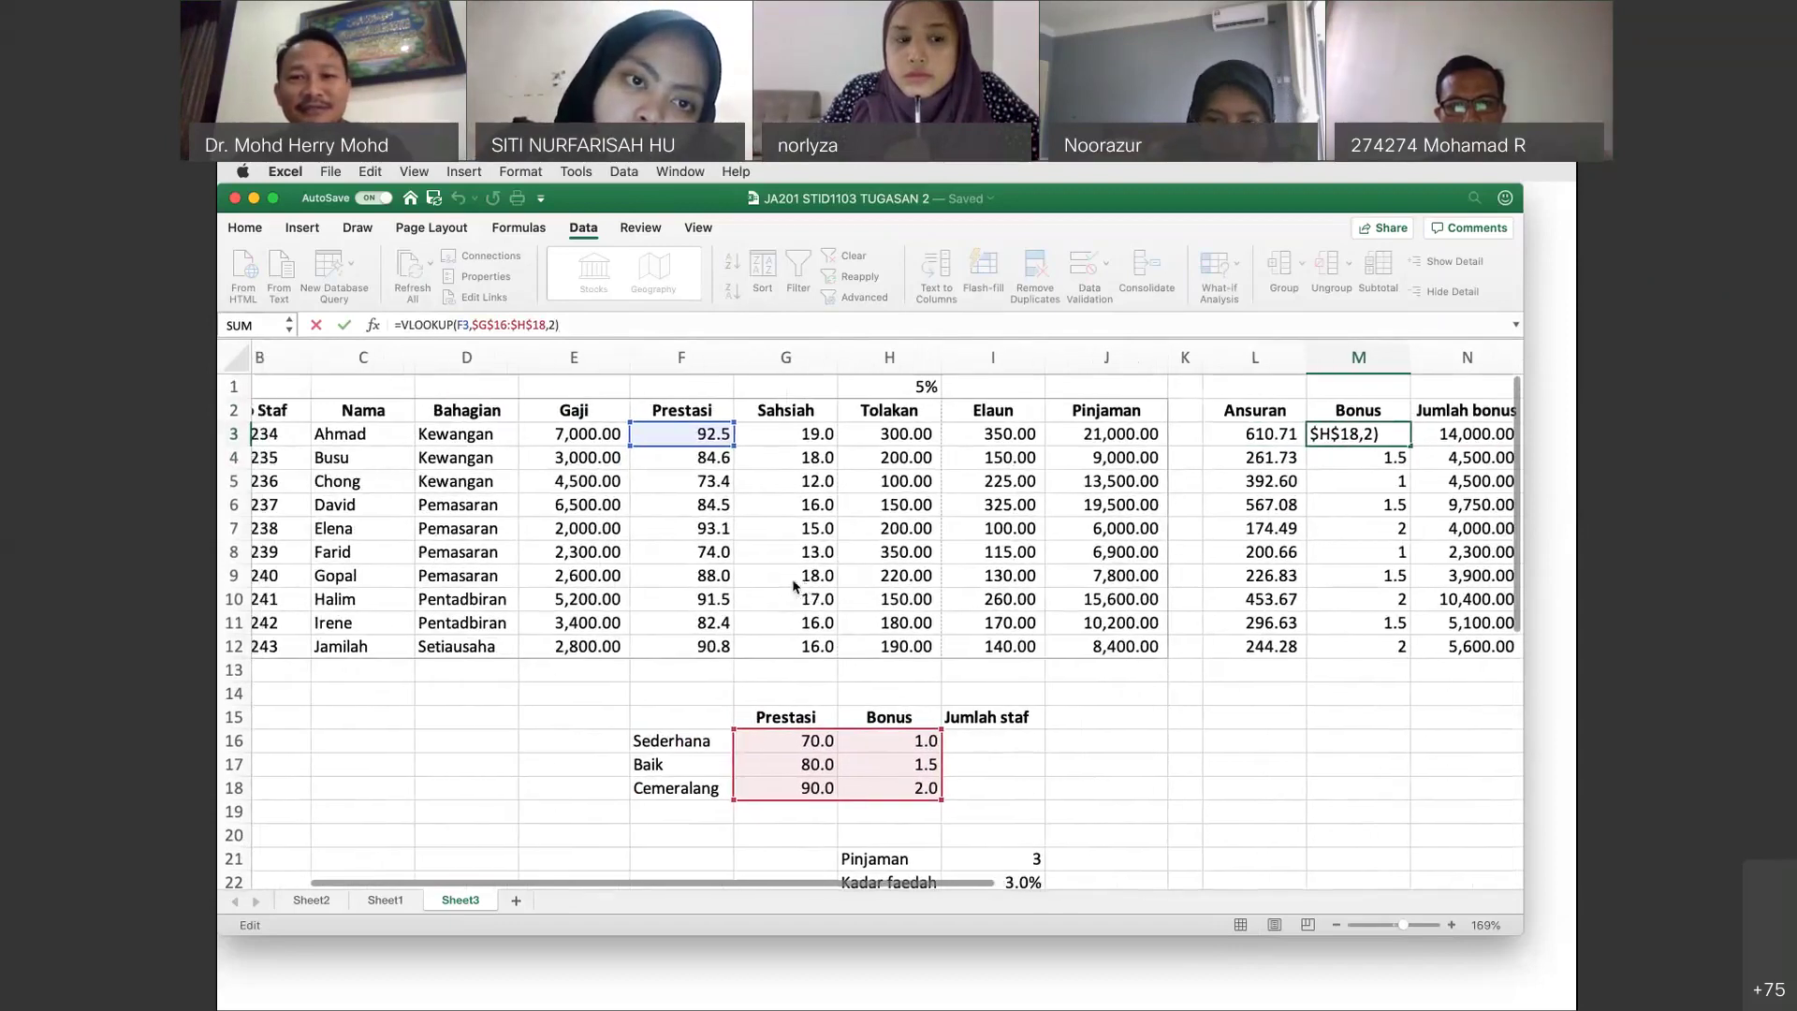
{"action": "scroll", "coordinate": [794, 586], "scroll_direction": "right", "scroll_amount": 2}
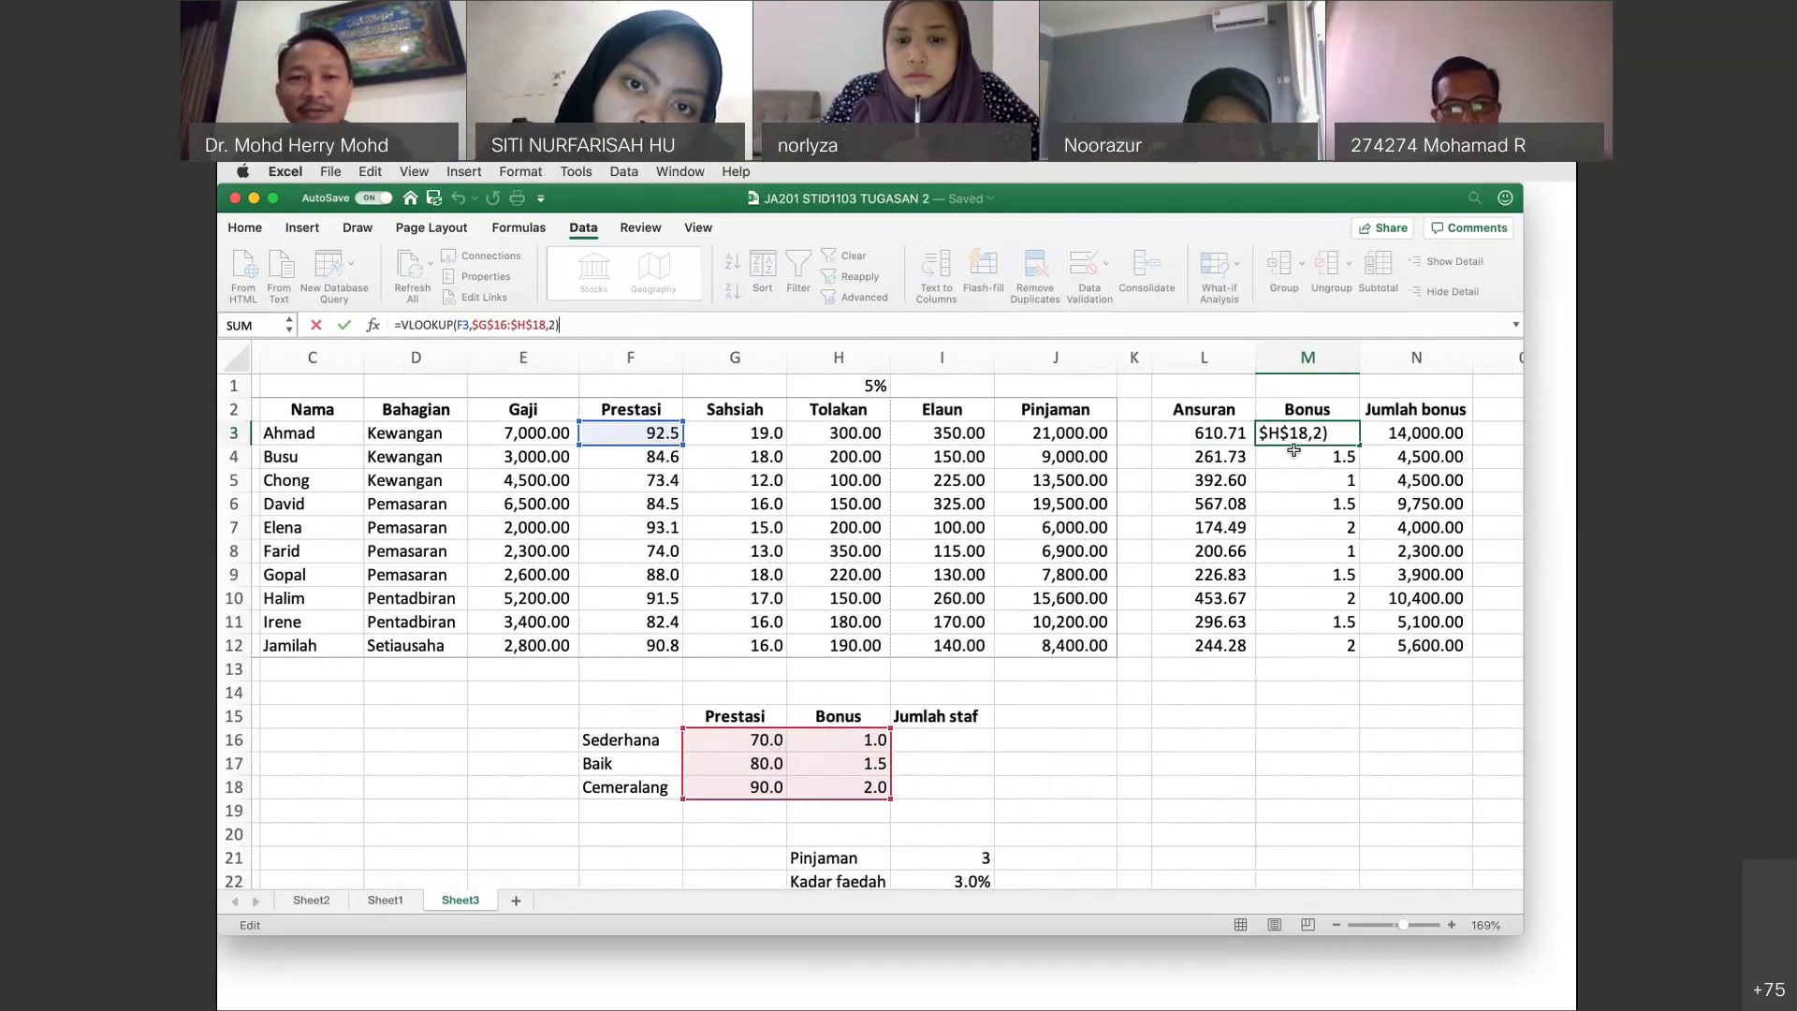
Examine the lookup value in the M3 VLOOKUP formula, leaving it as it is, and return to the first Jumlah bonus.
{"action": "left_click", "coordinate": [466, 328]}
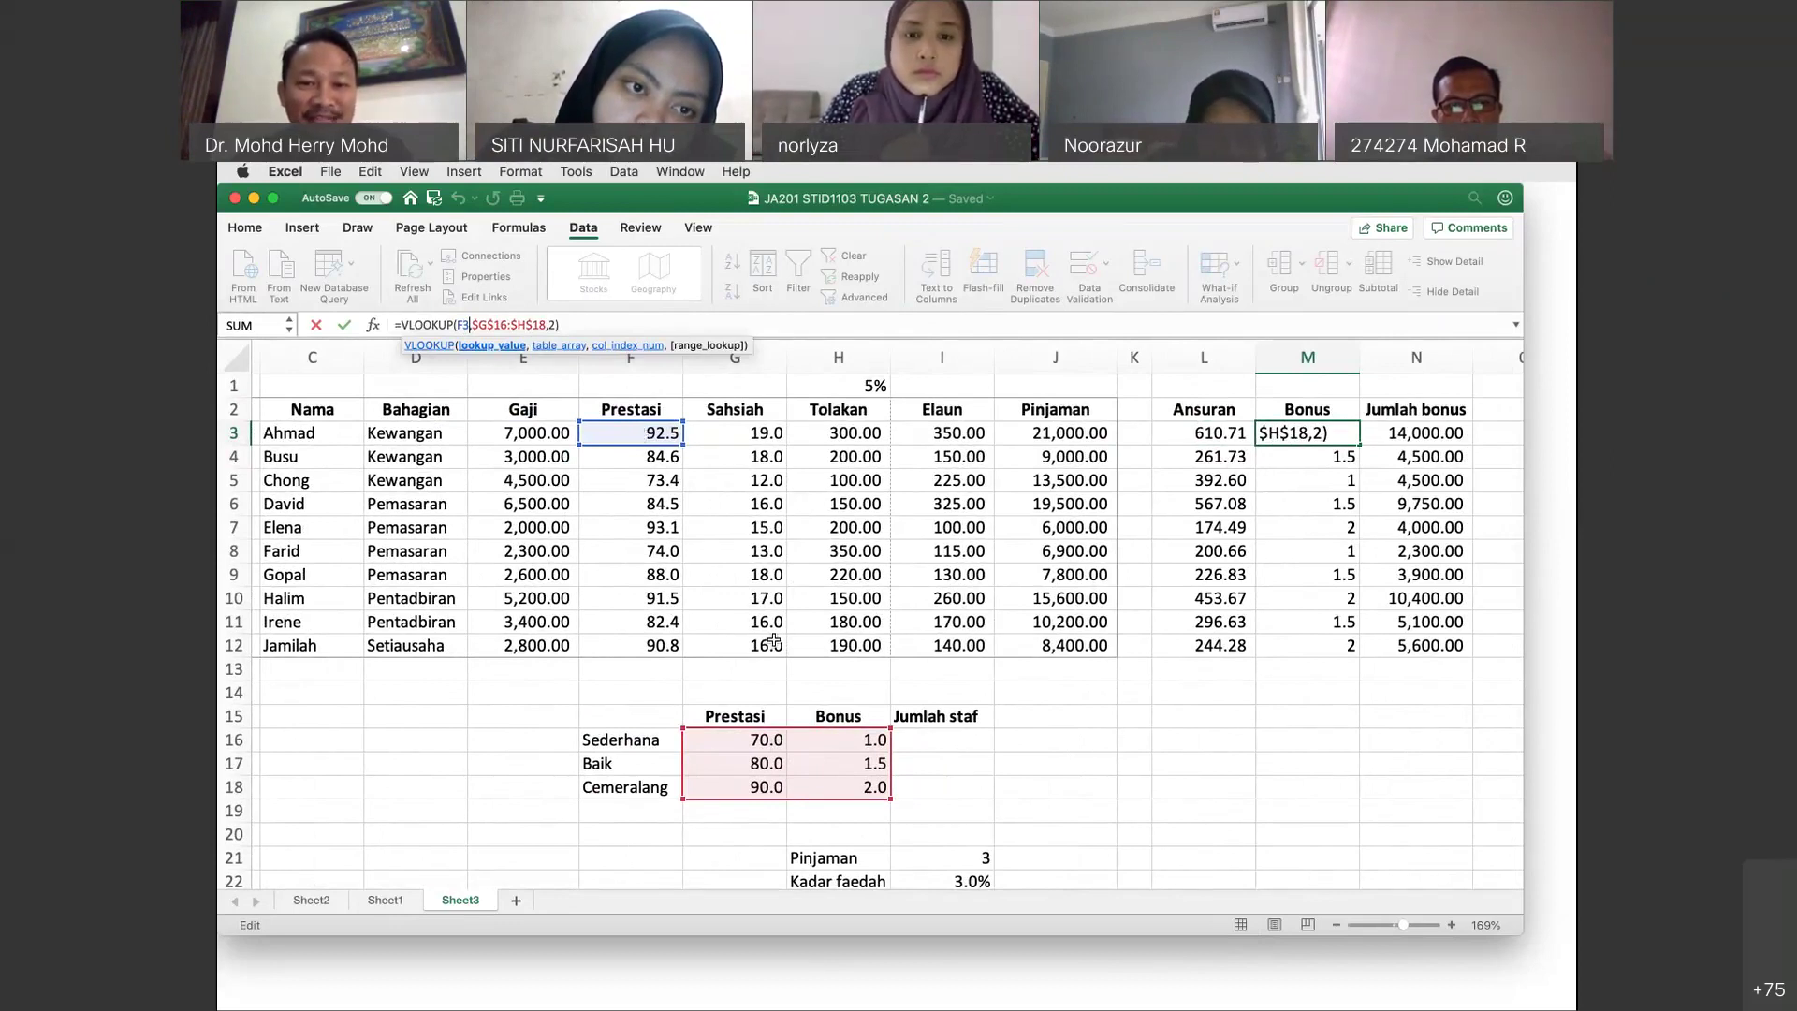
{"action": "type", "text": ","}
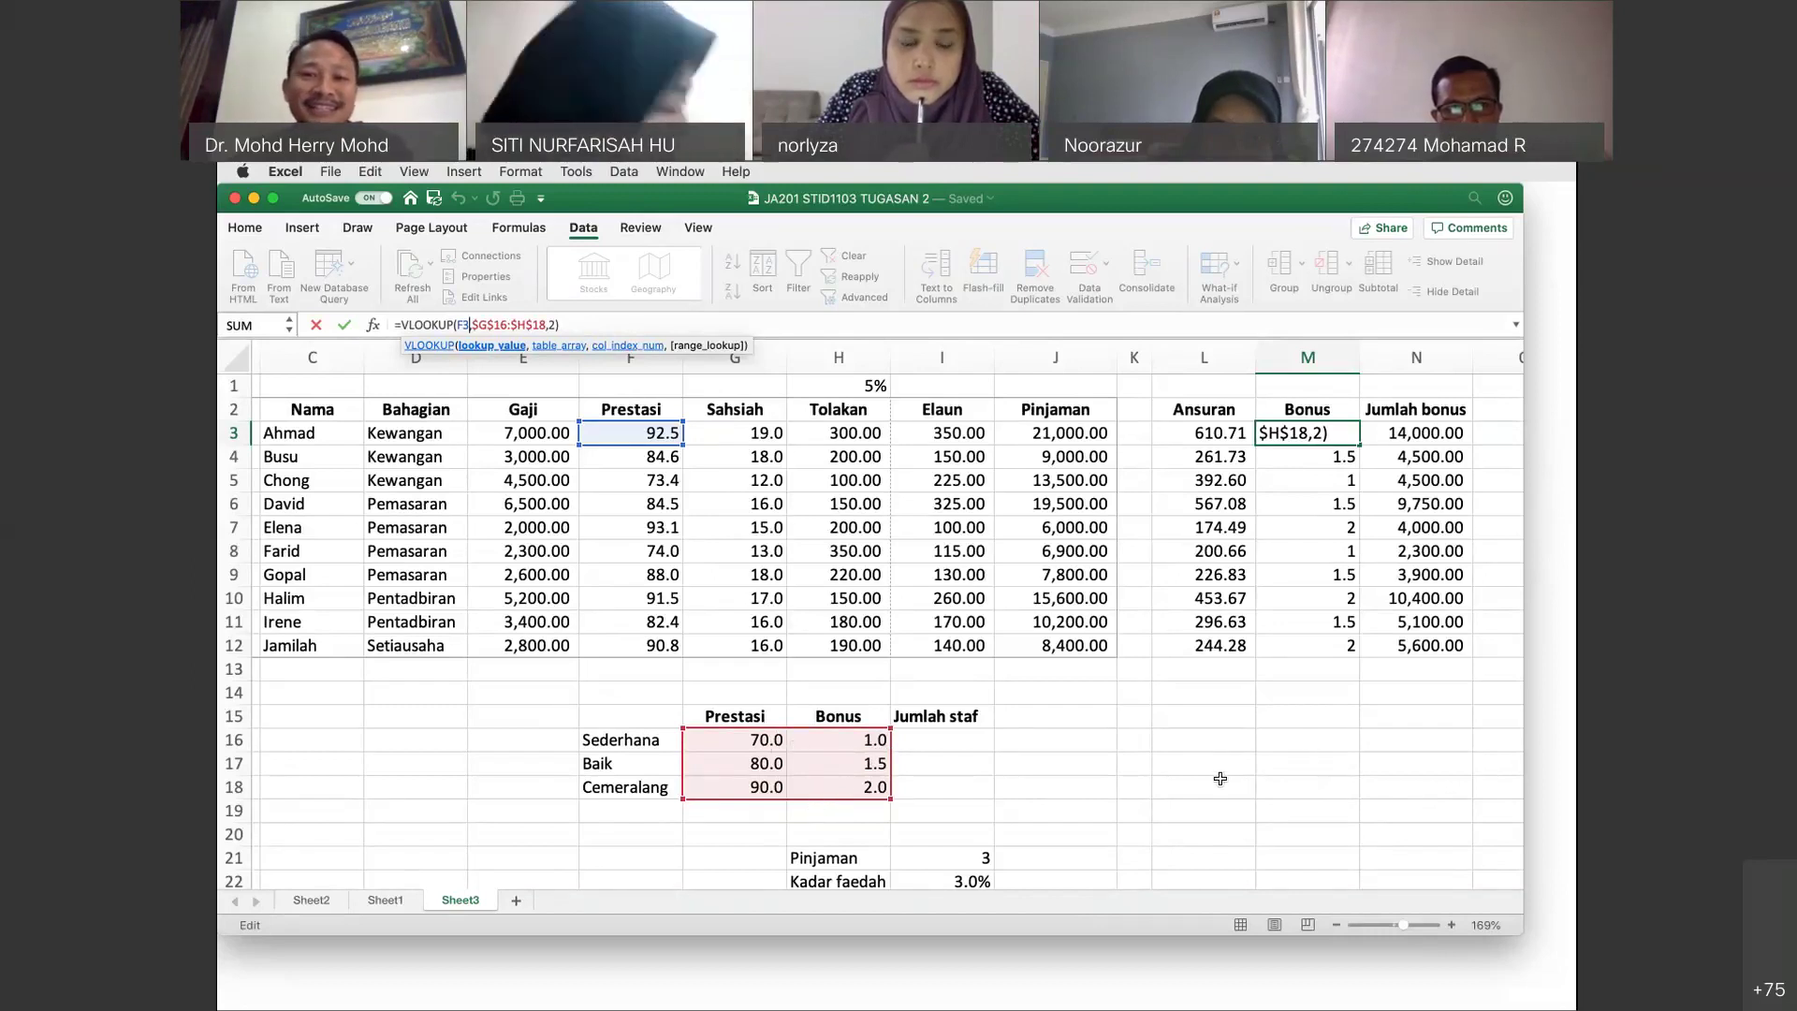
{"action": "type", "text": ","}
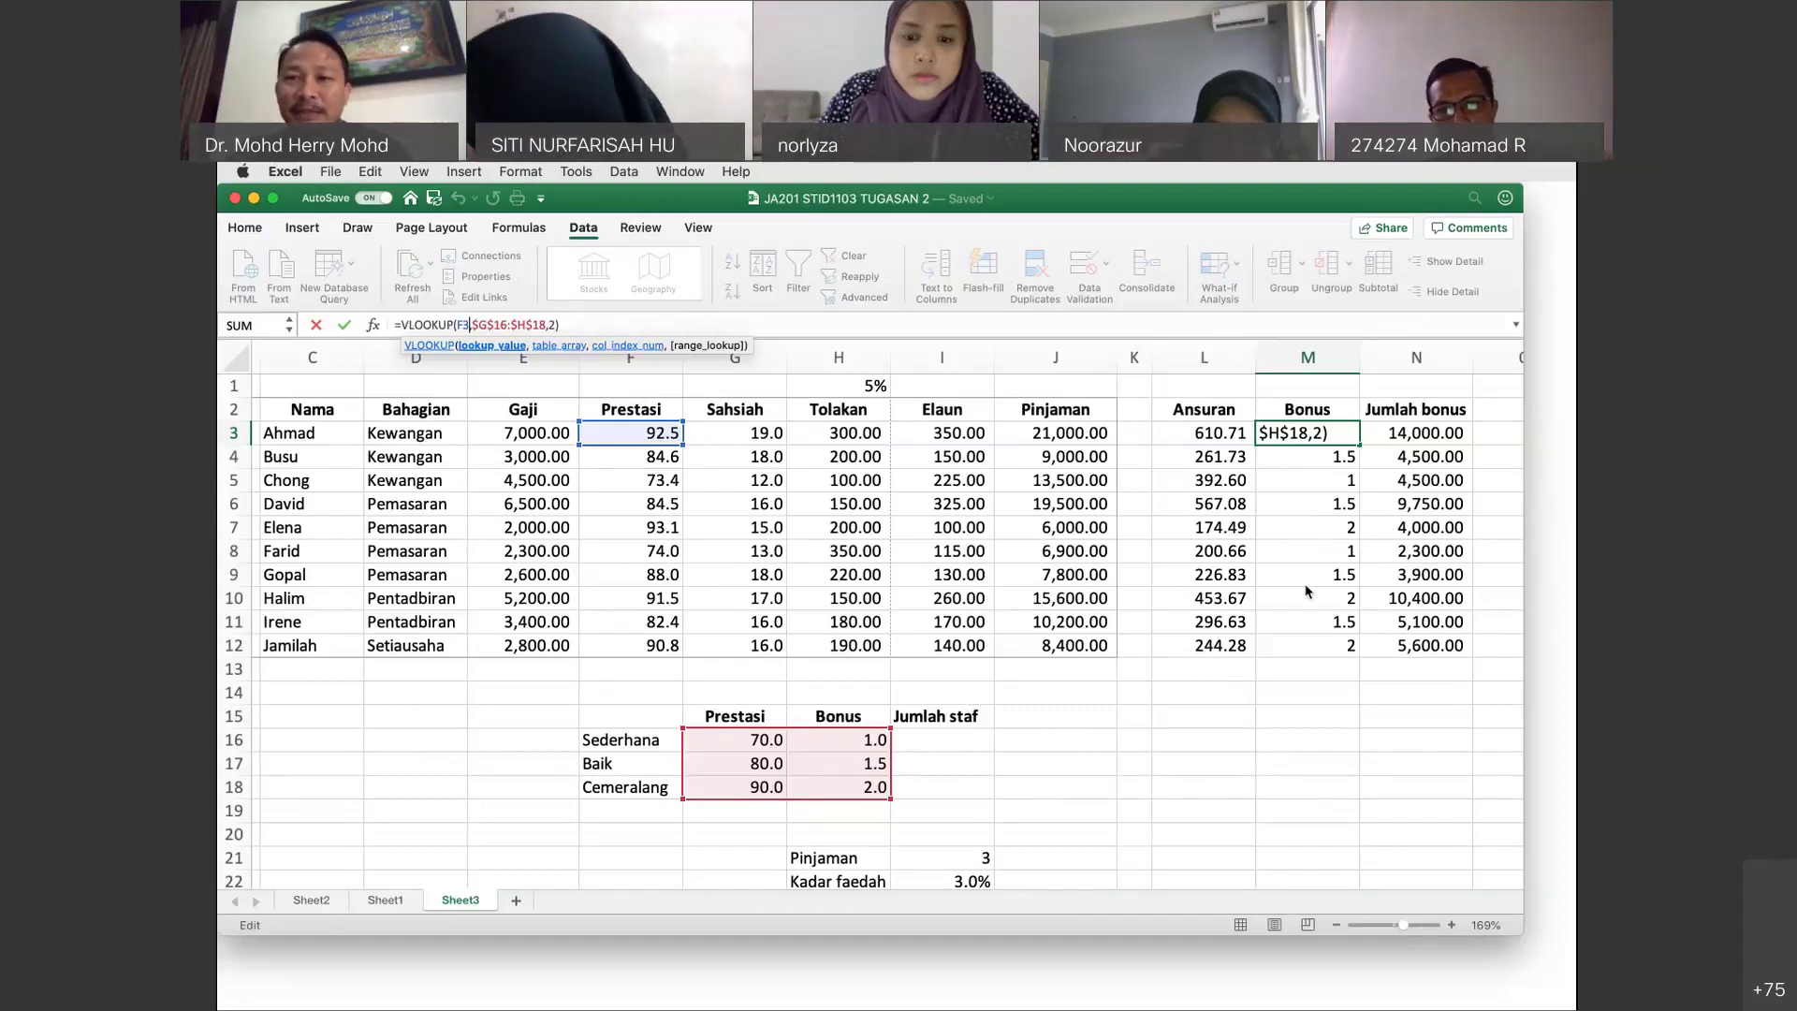
{"action": "key", "text": "Return"}
{"action": "key", "text": "Up"}
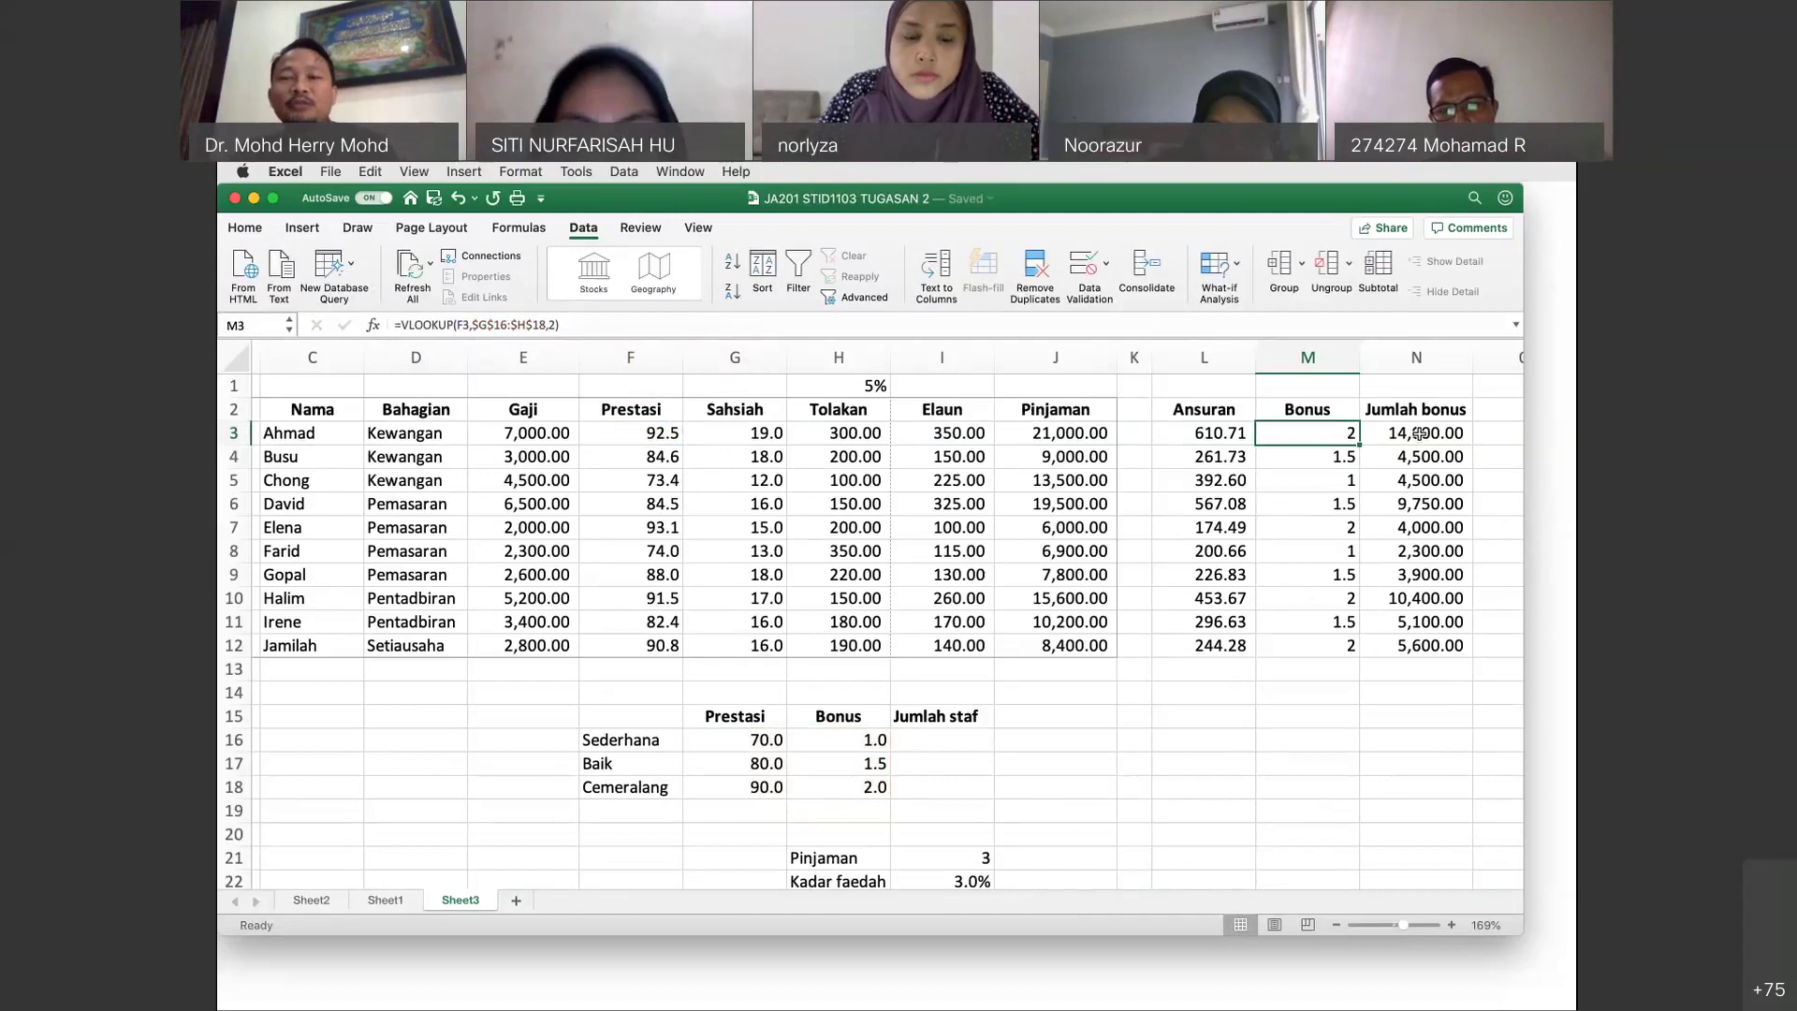
{"action": "left_click", "coordinate": [1420, 433]}
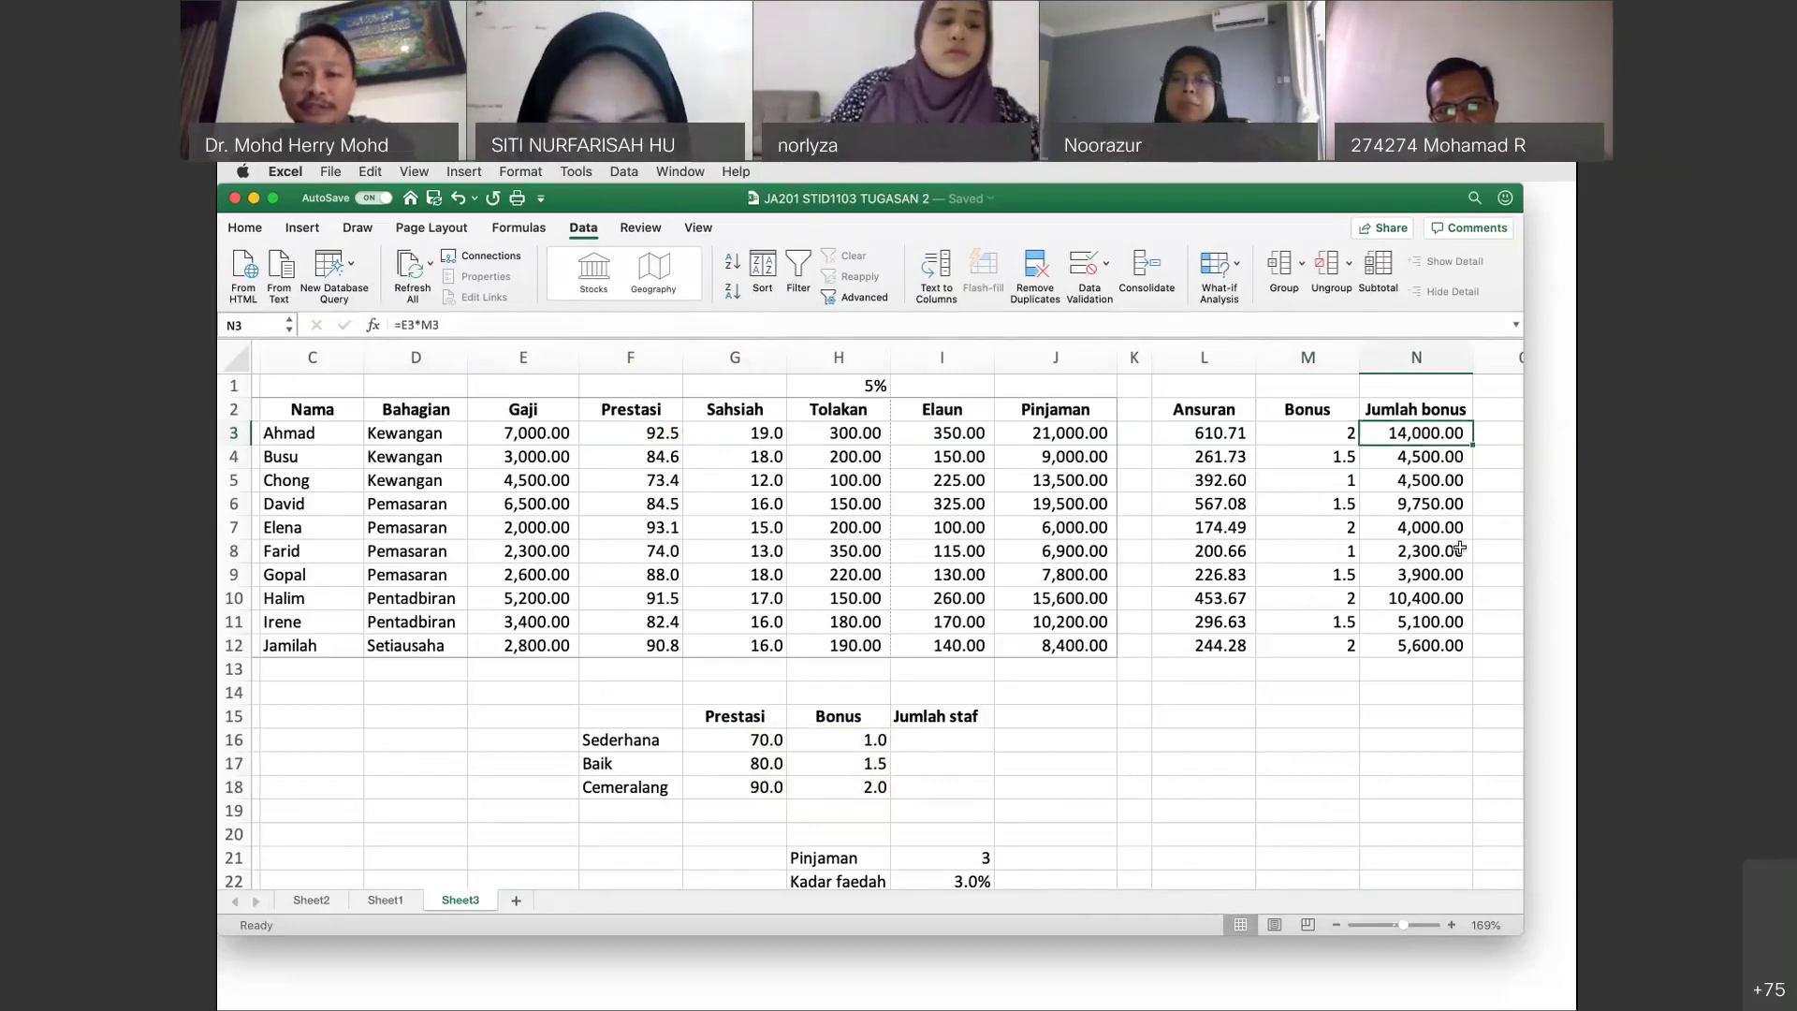
Add the label Sahsiah in H24, below the Pinjaman and Kadar faedah rows.
{"action": "scroll", "coordinate": [1459, 550], "scroll_direction": "right", "scroll_amount": 1}
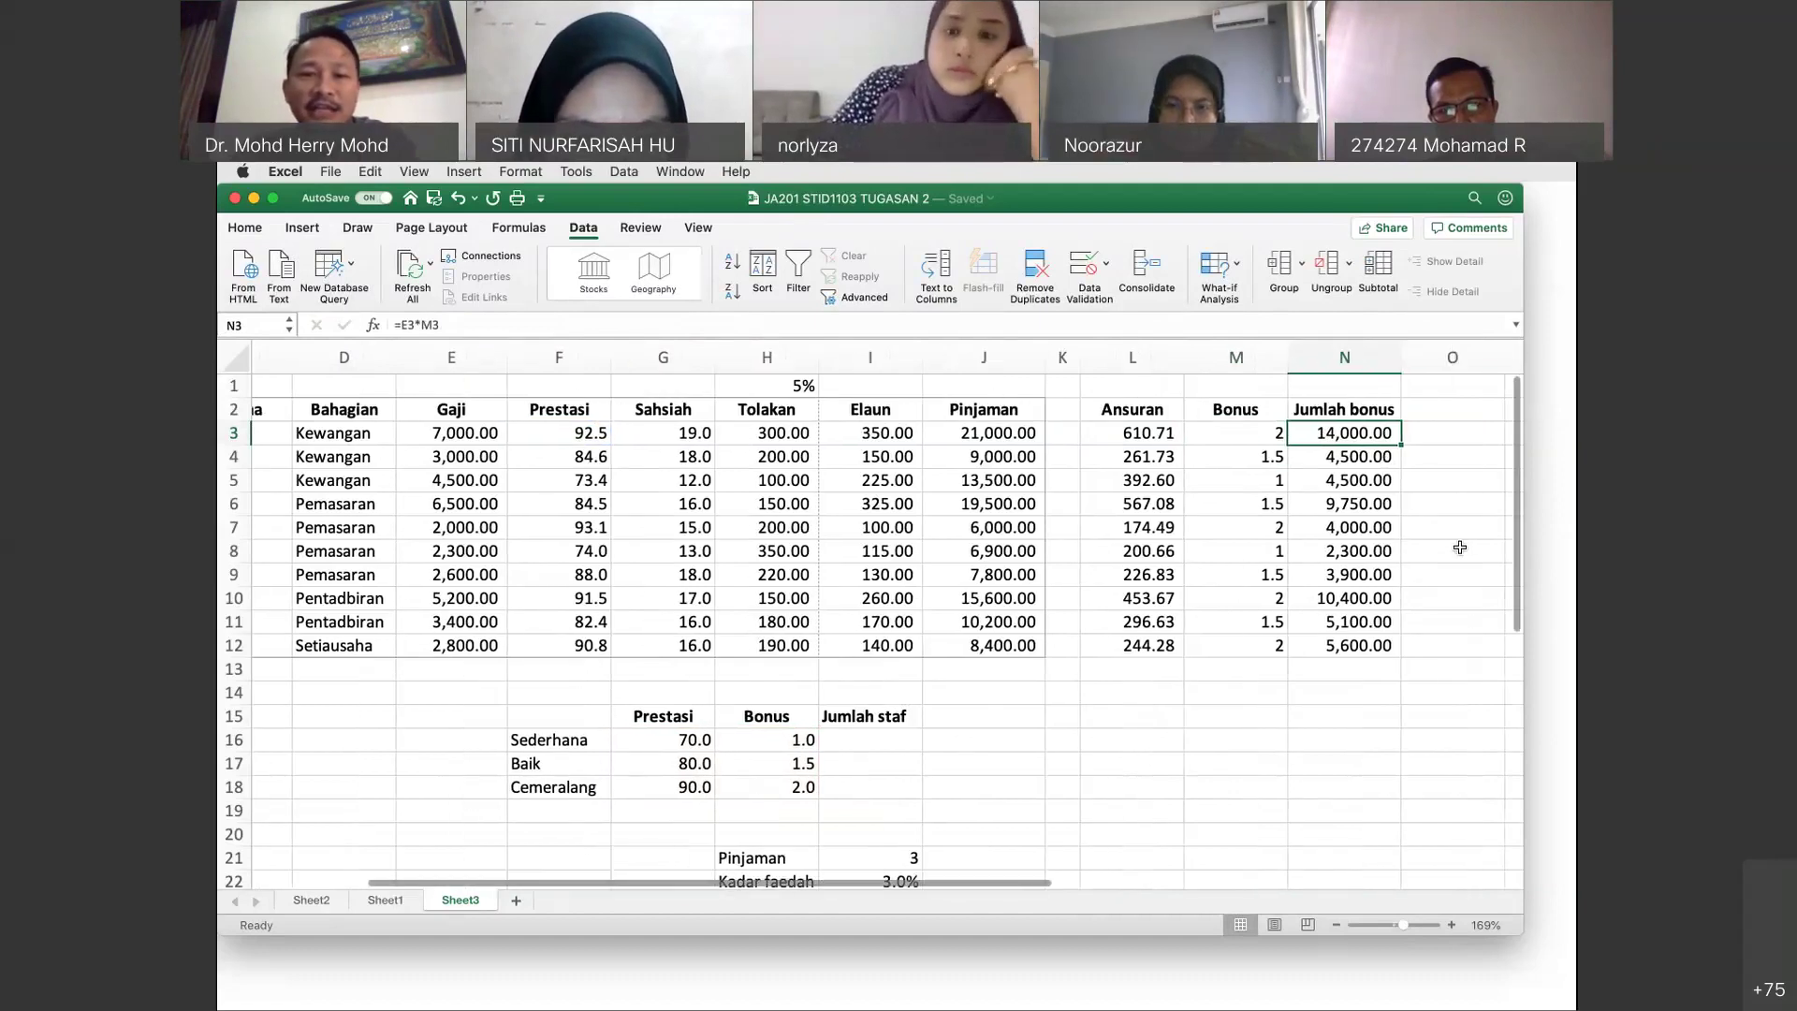
{"action": "scroll", "coordinate": [1203, 669], "scroll_direction": "down", "scroll_amount": 3}
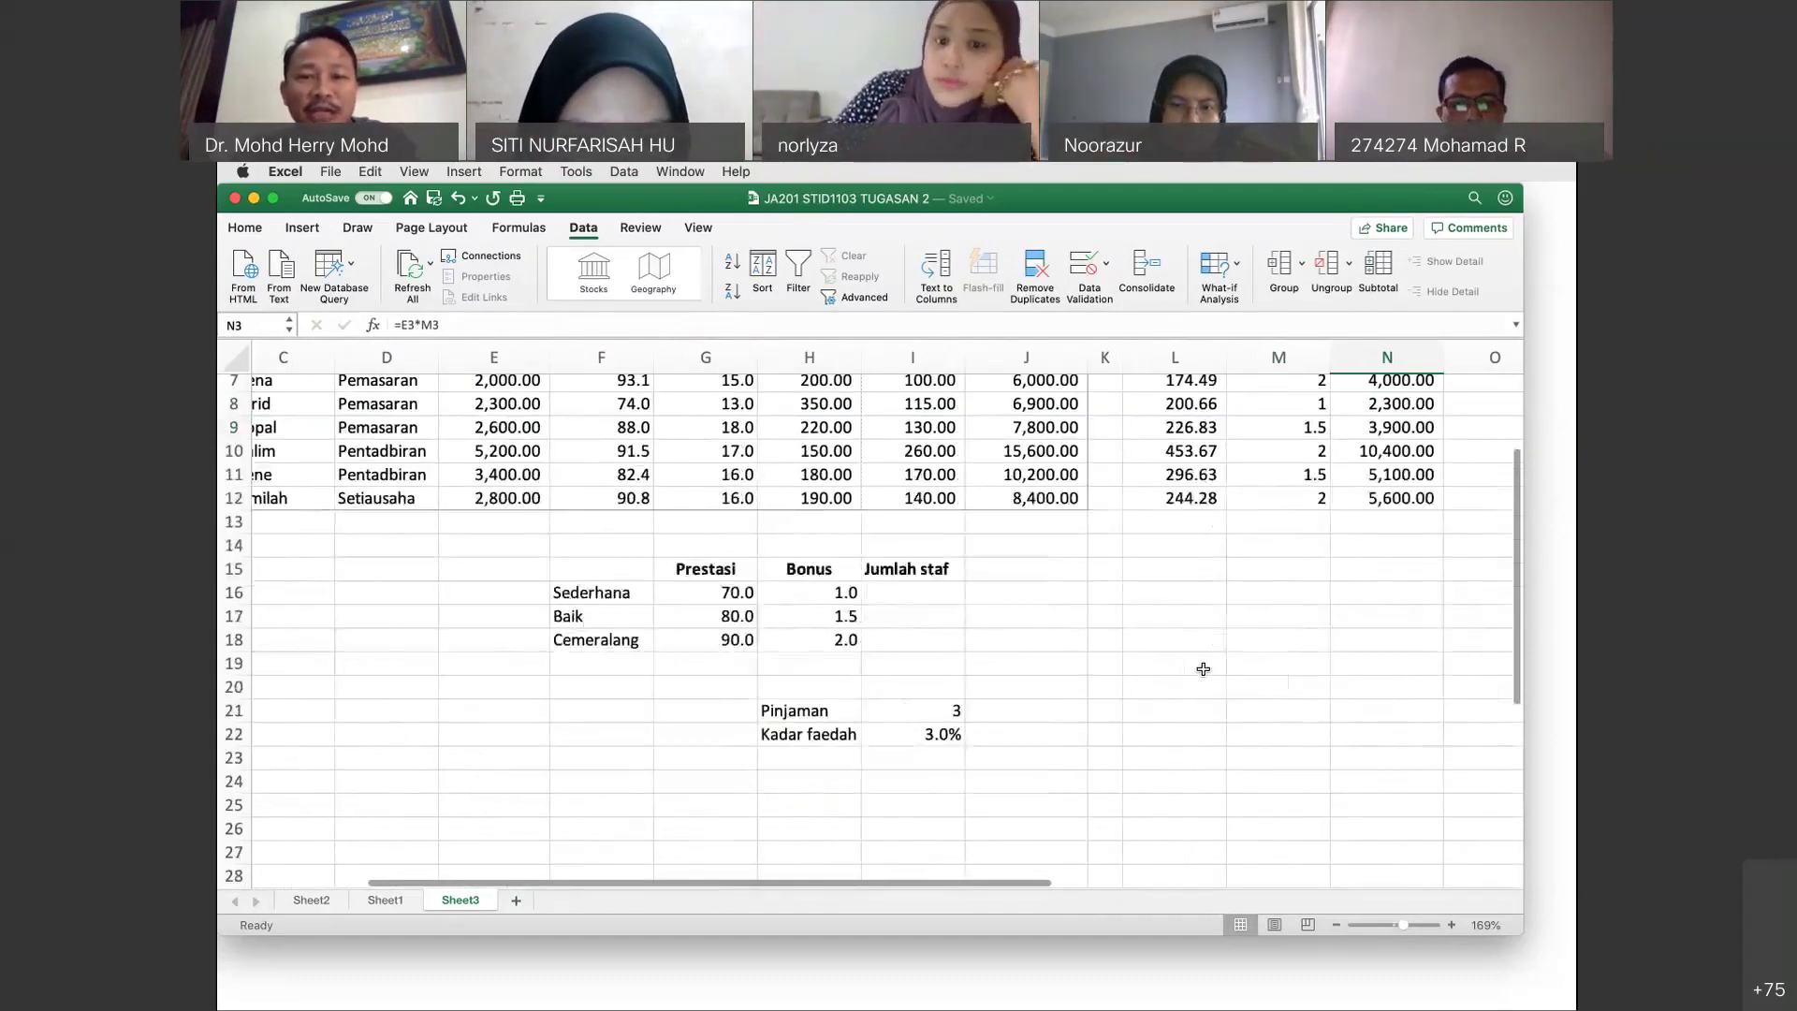
{"action": "scroll", "coordinate": [1203, 669], "scroll_direction": "left", "scroll_amount": 1}
{"action": "scroll", "coordinate": [1203, 669], "scroll_direction": "down", "scroll_amount": 1}
{"action": "left_click", "coordinate": [869, 763]}
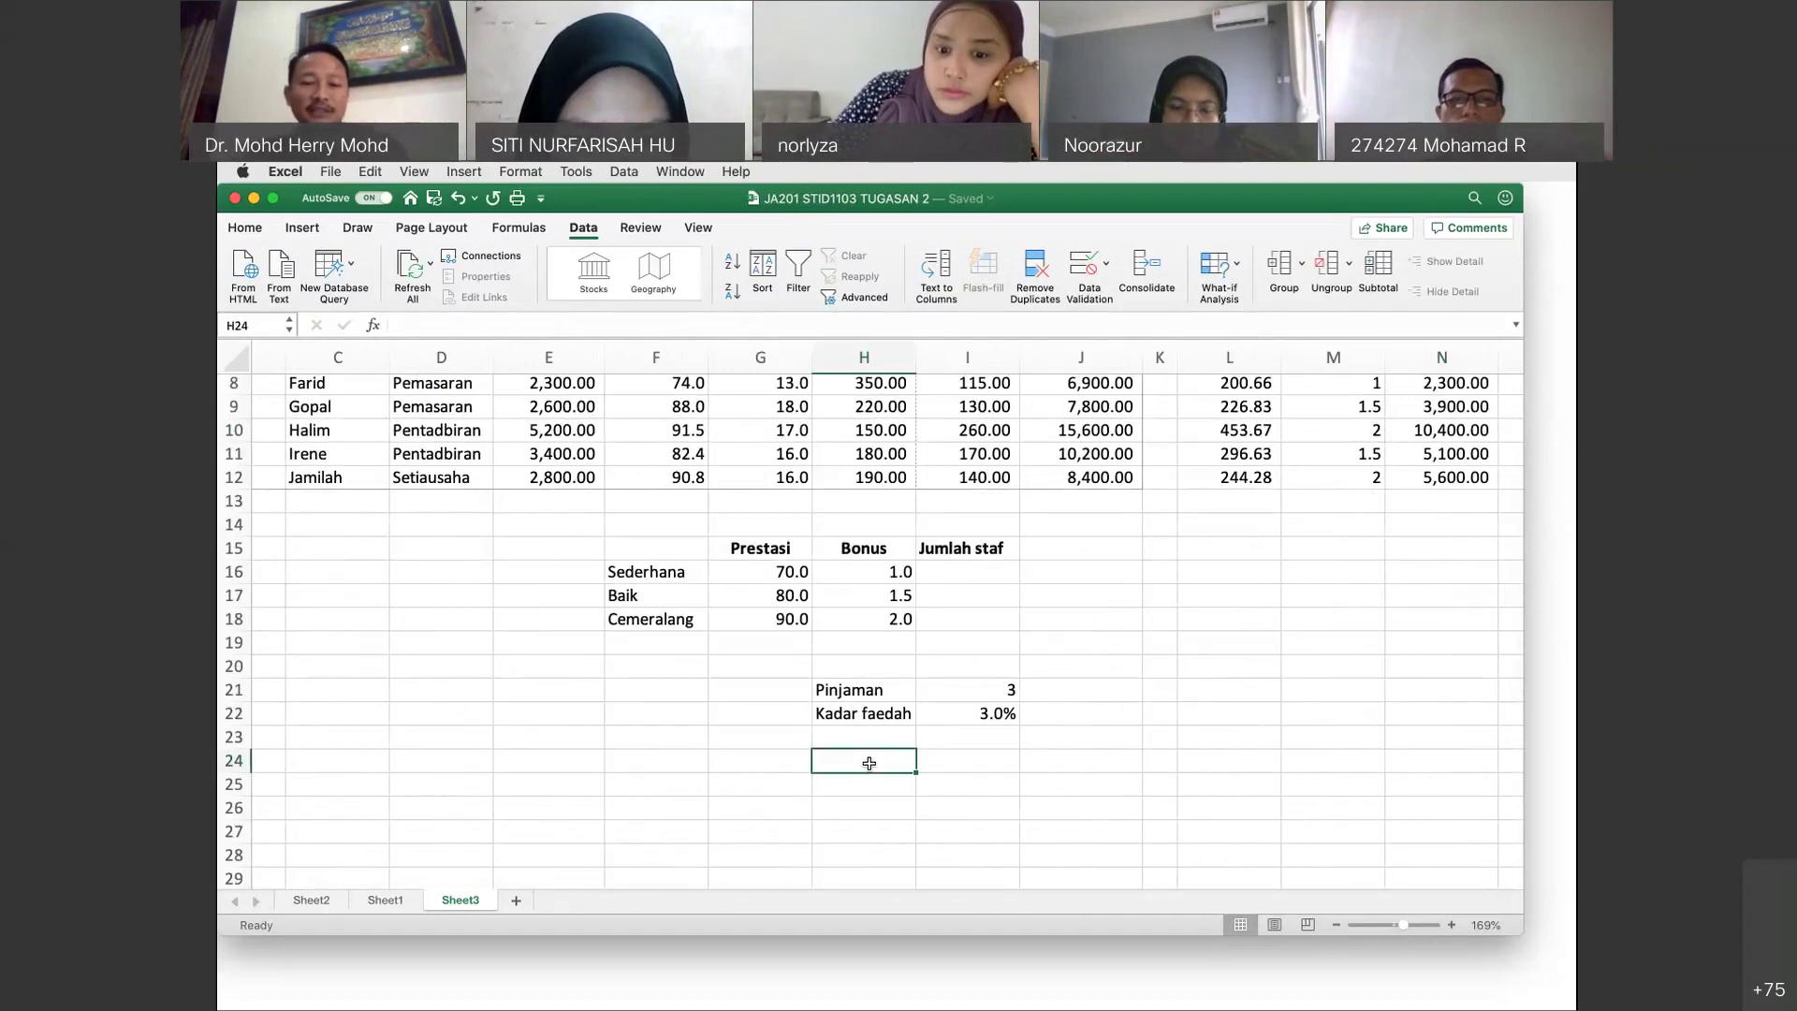
{"action": "type", "text": "Sahs"}
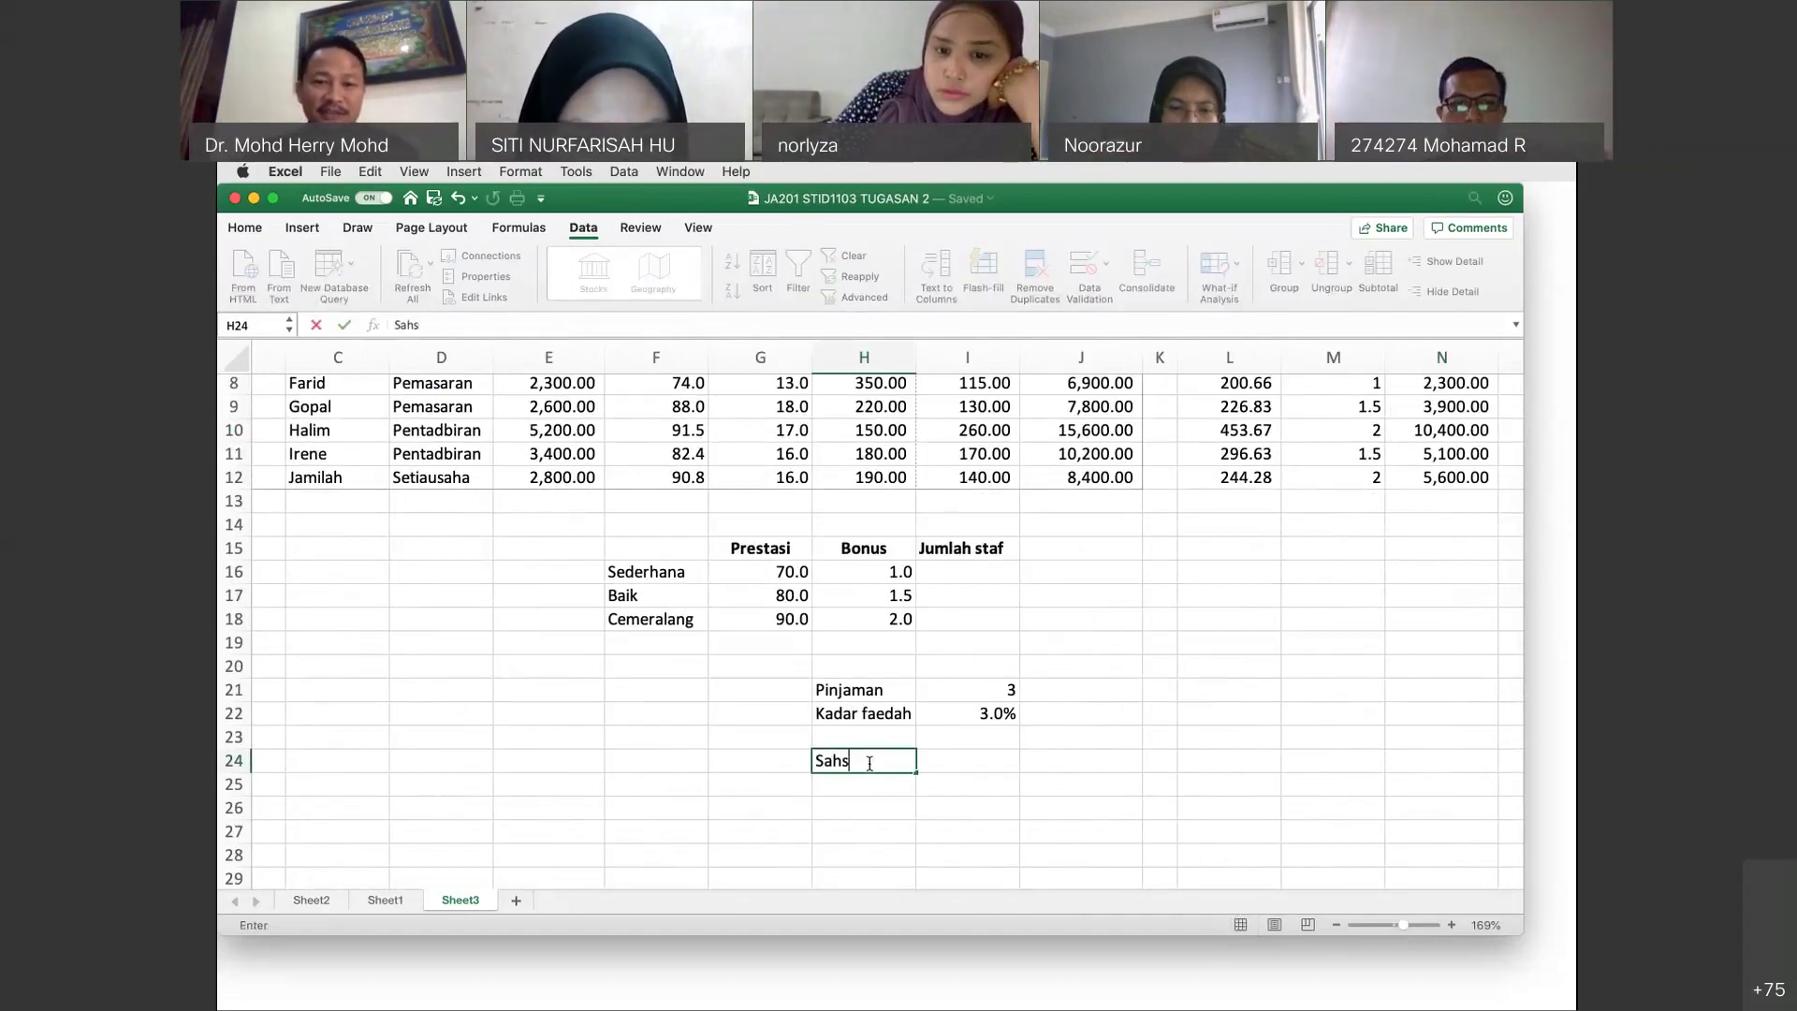
{"action": "type", "text": "ia"}
{"action": "type", "text": "h"}
{"action": "key", "text": "Tab"}
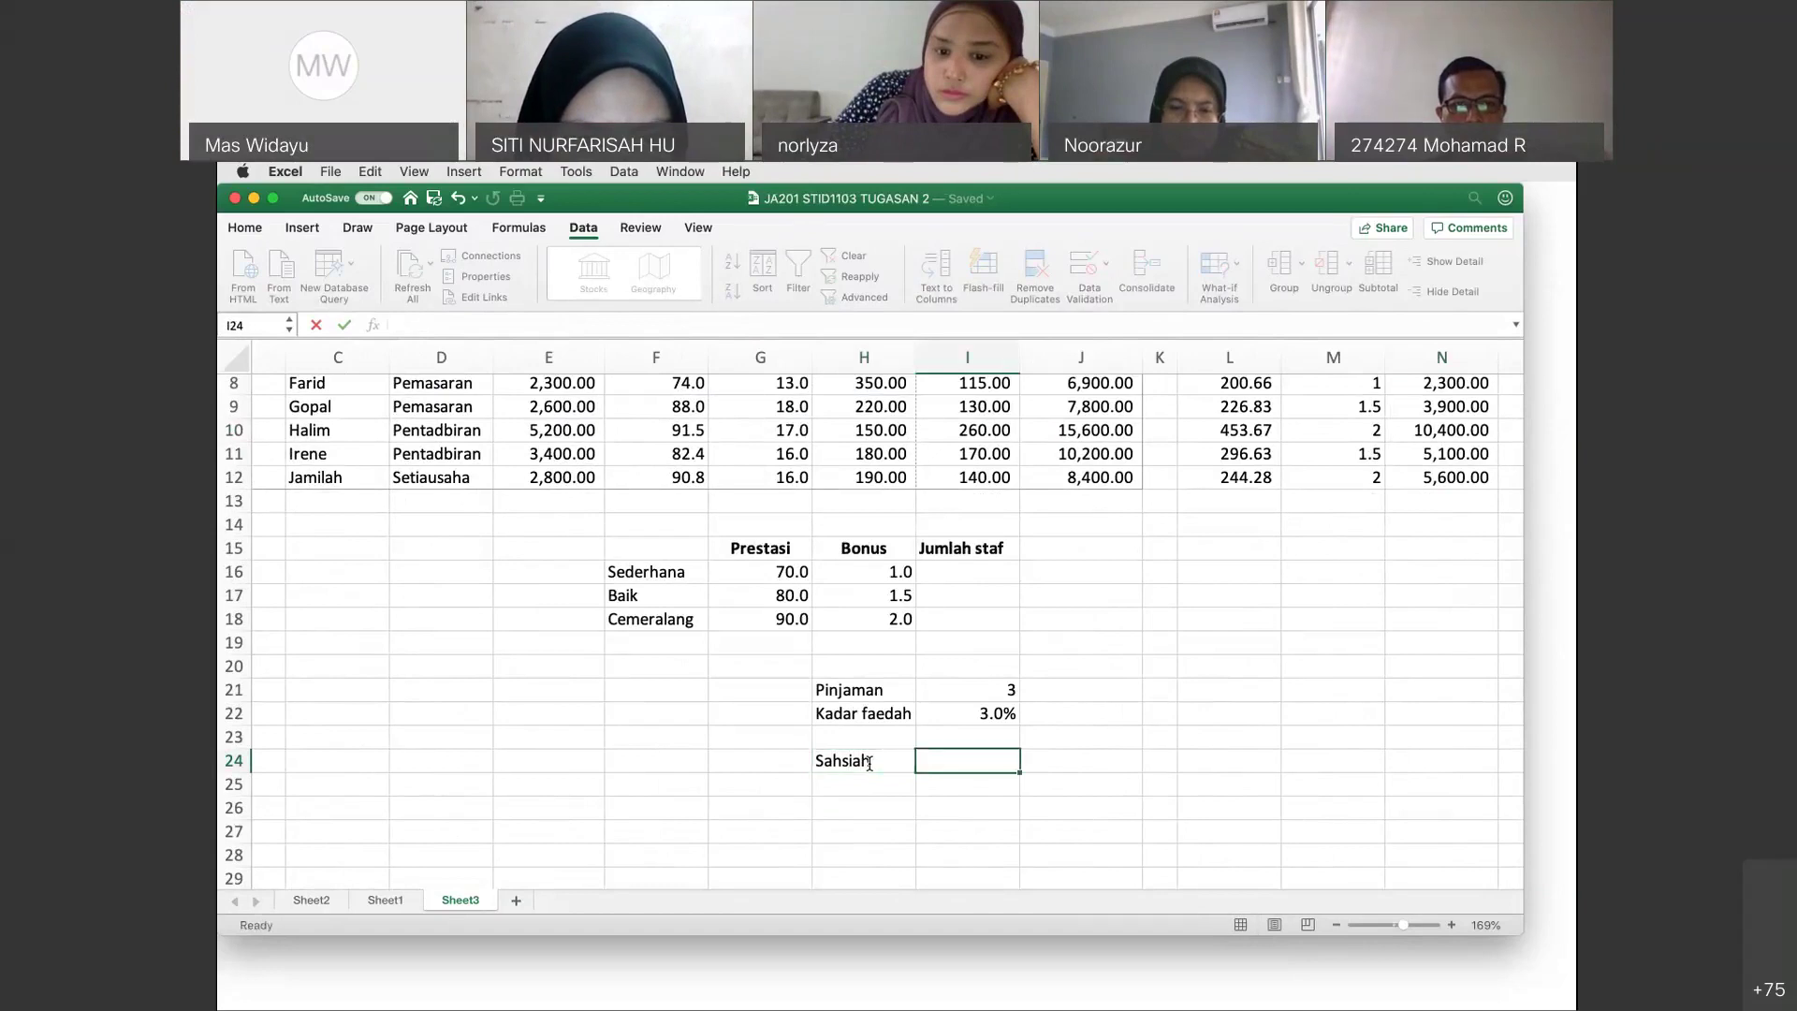
Extend the label in H24 to Sahsiah >18.
{"action": "type", "text": "1"}
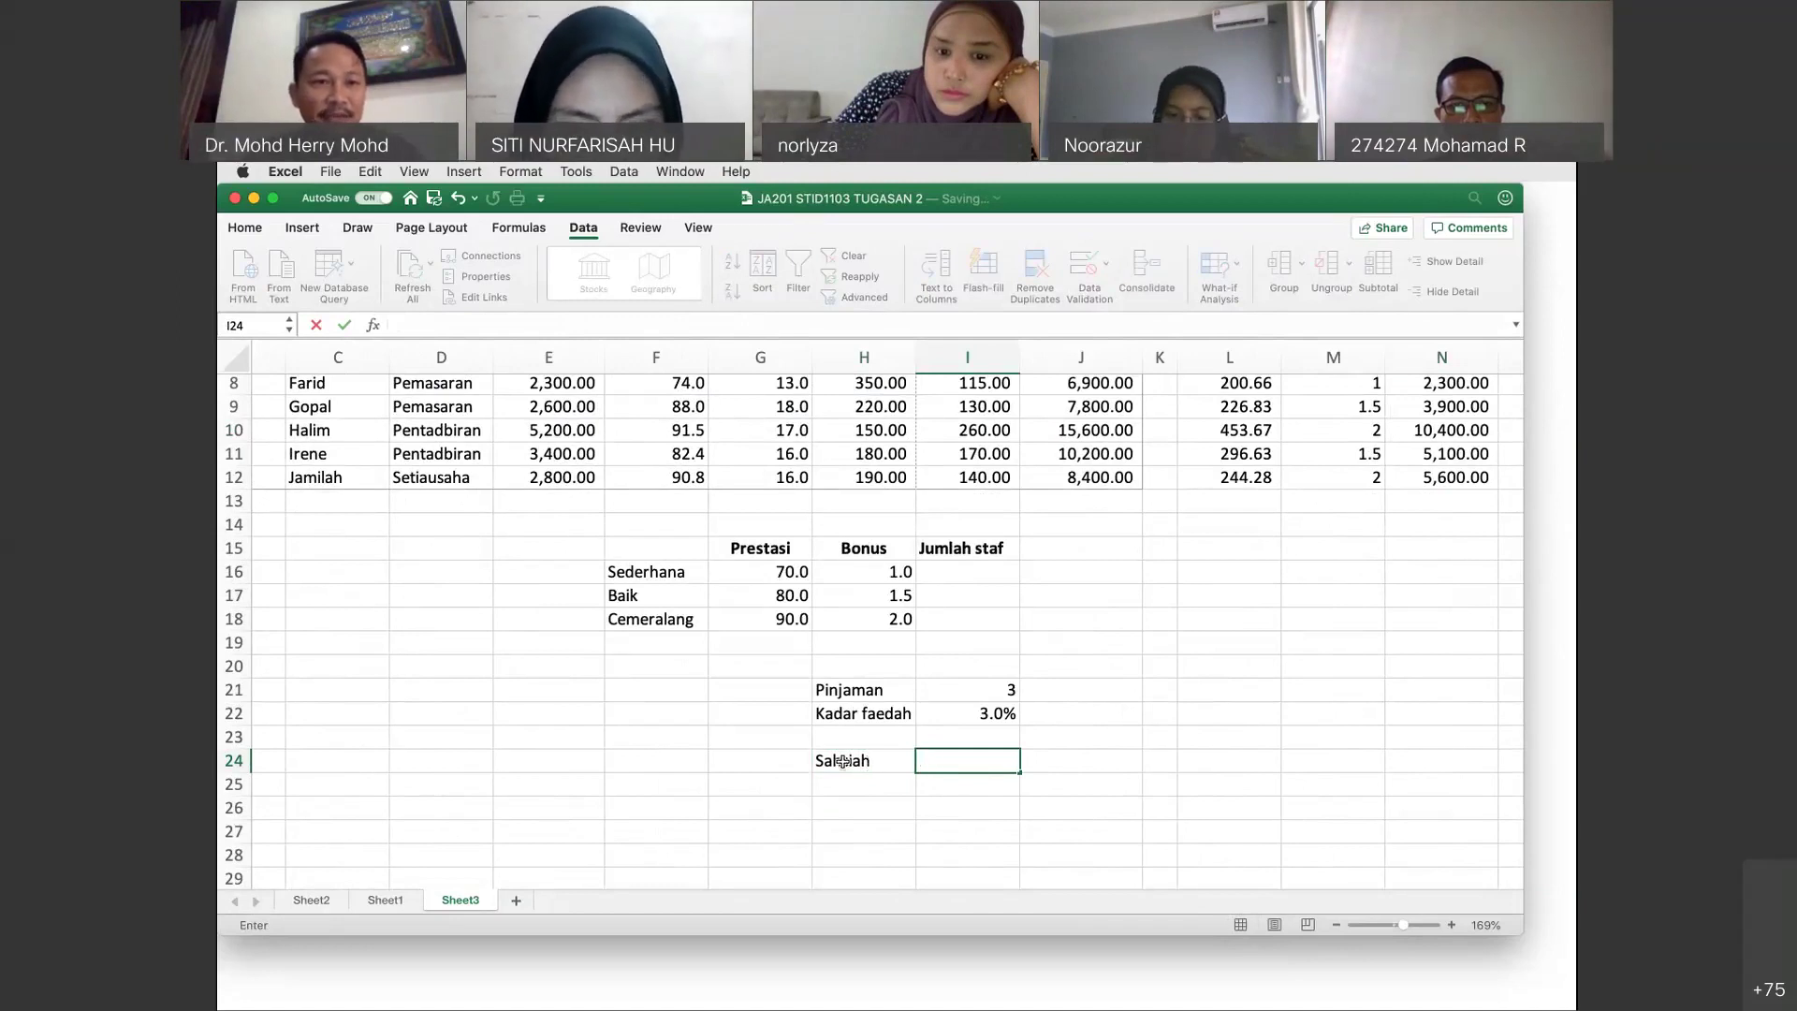
{"action": "key", "text": "Escape"}
{"action": "left_click", "coordinate": [864, 760]}
{"action": "left_click", "coordinate": [580, 331]}
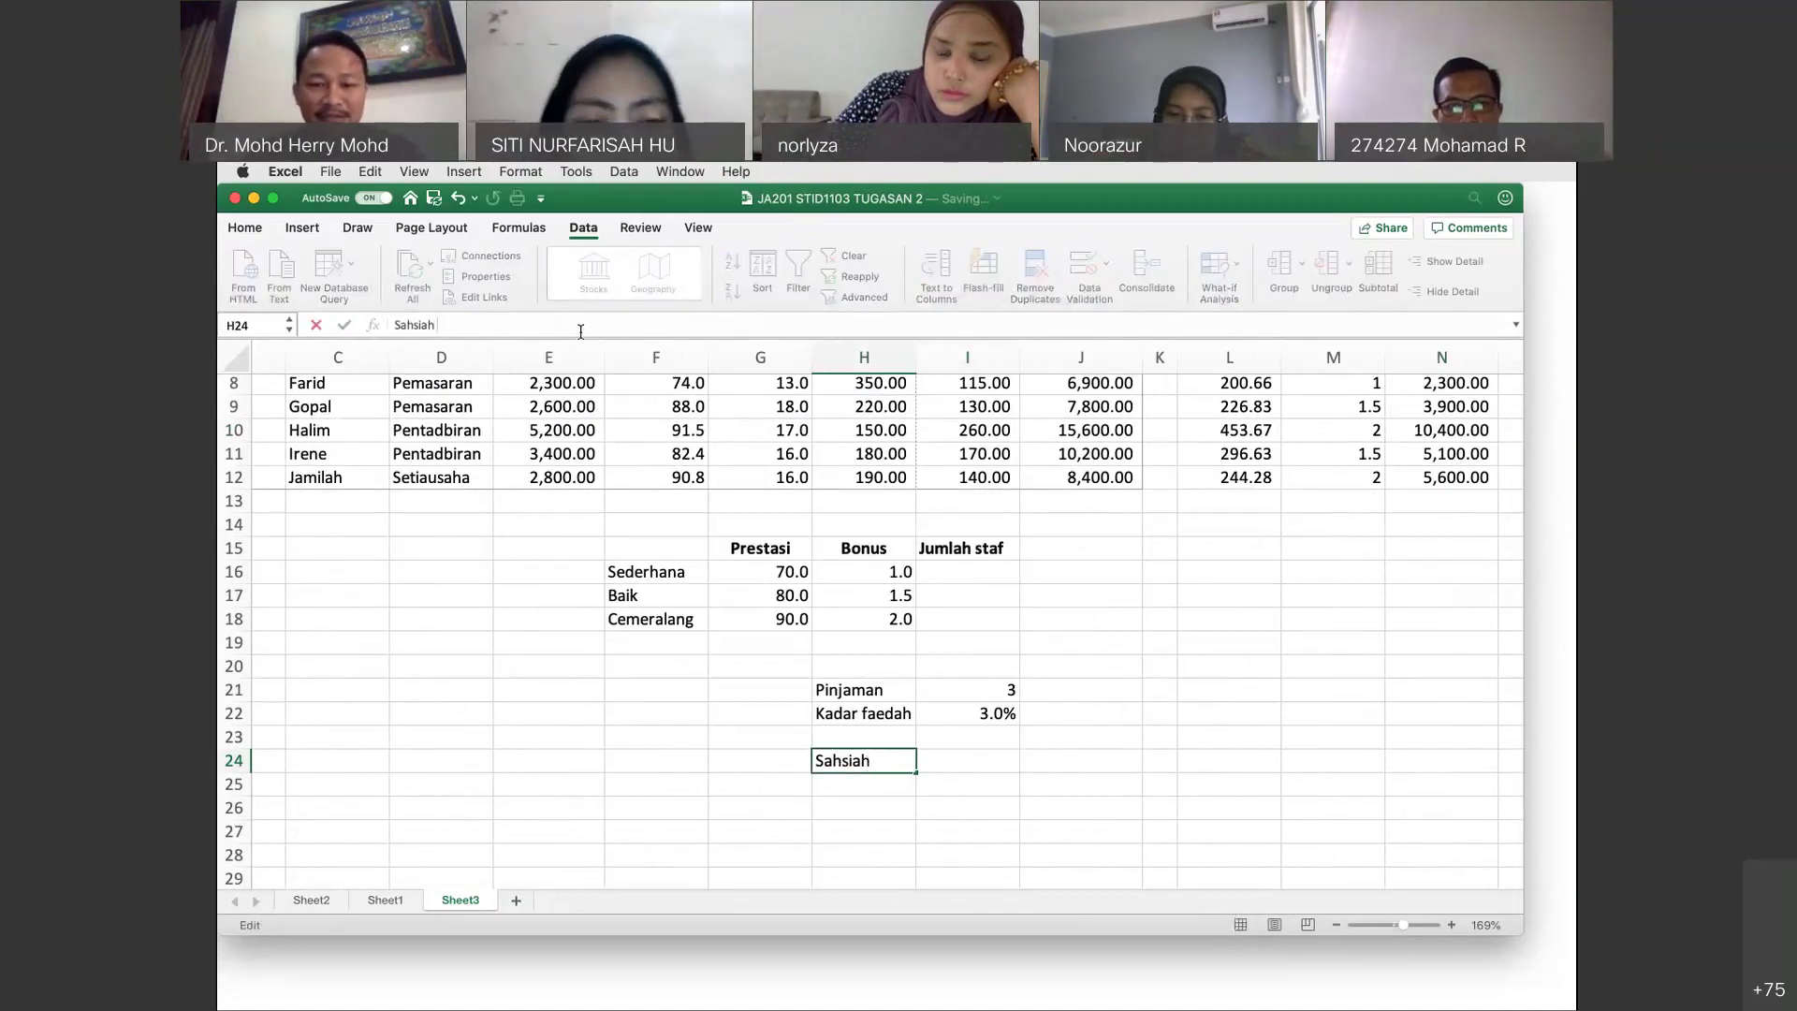
{"action": "type", "text": ">18"}
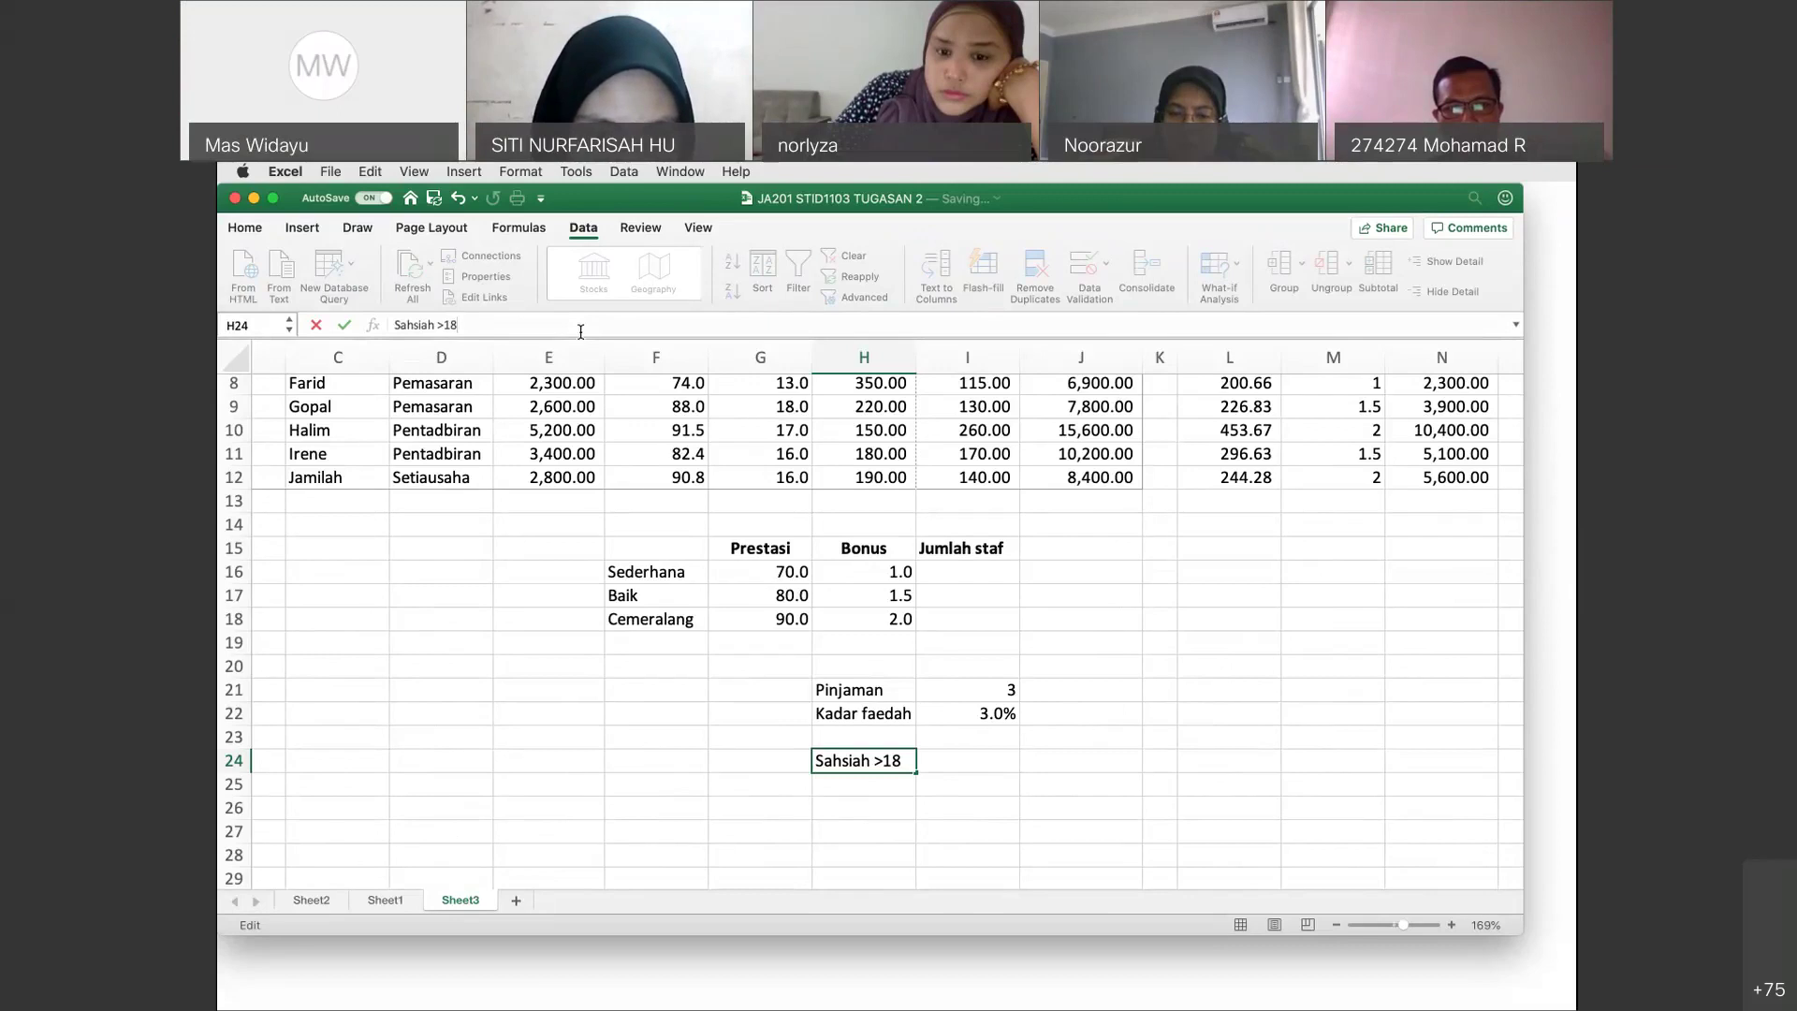
{"action": "key", "text": "Return"}
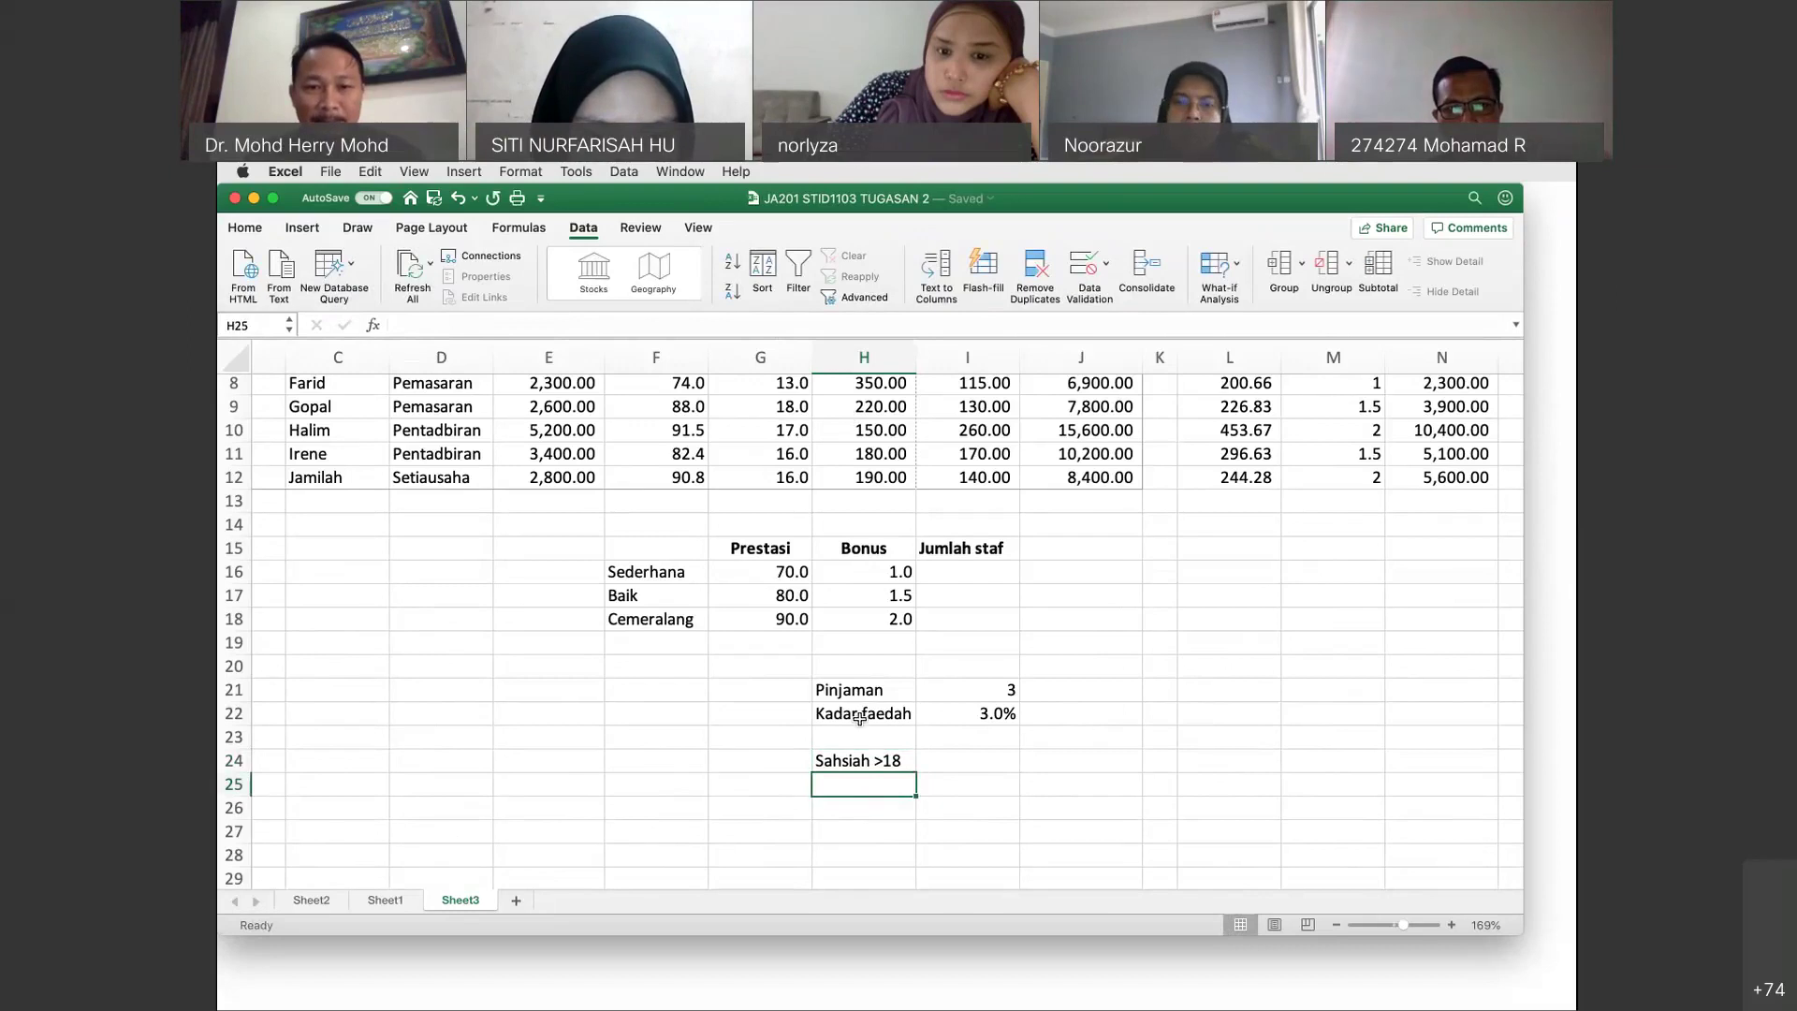
Replace the text in H24 with only Sahsiah.
{"action": "left_click", "coordinate": [873, 758]}
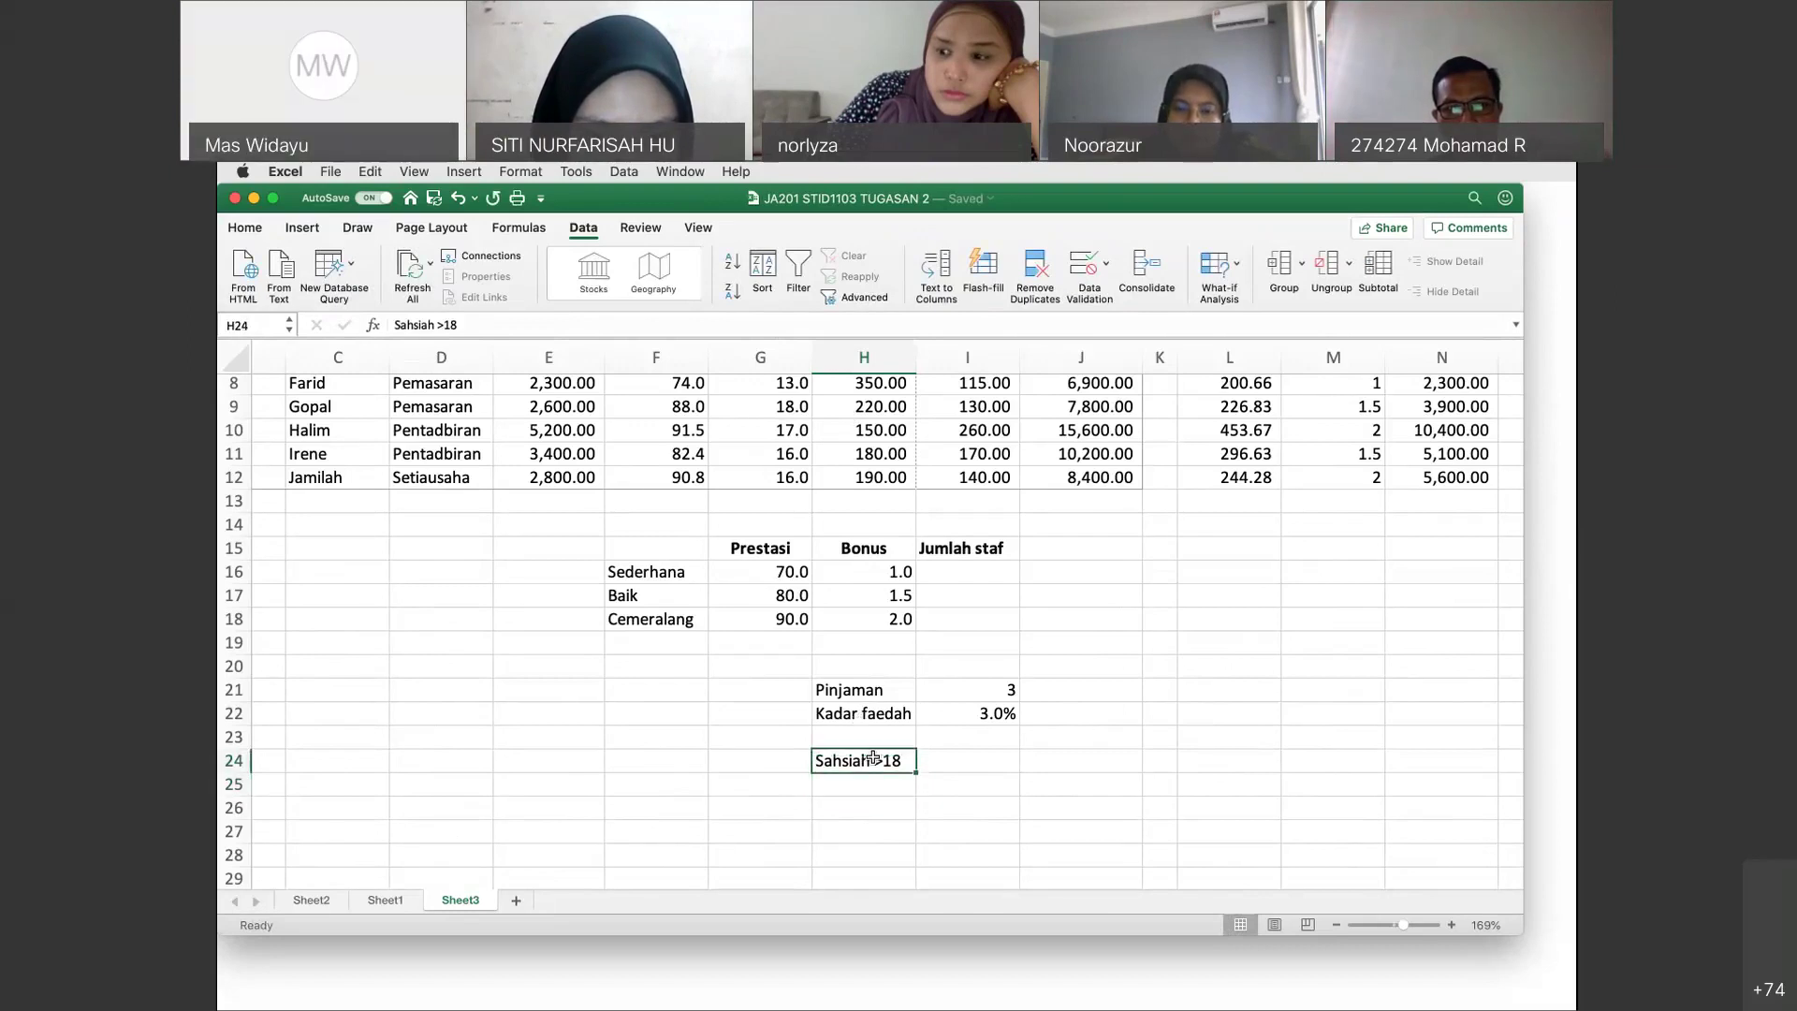
{"action": "type", "text": "Sahs"}
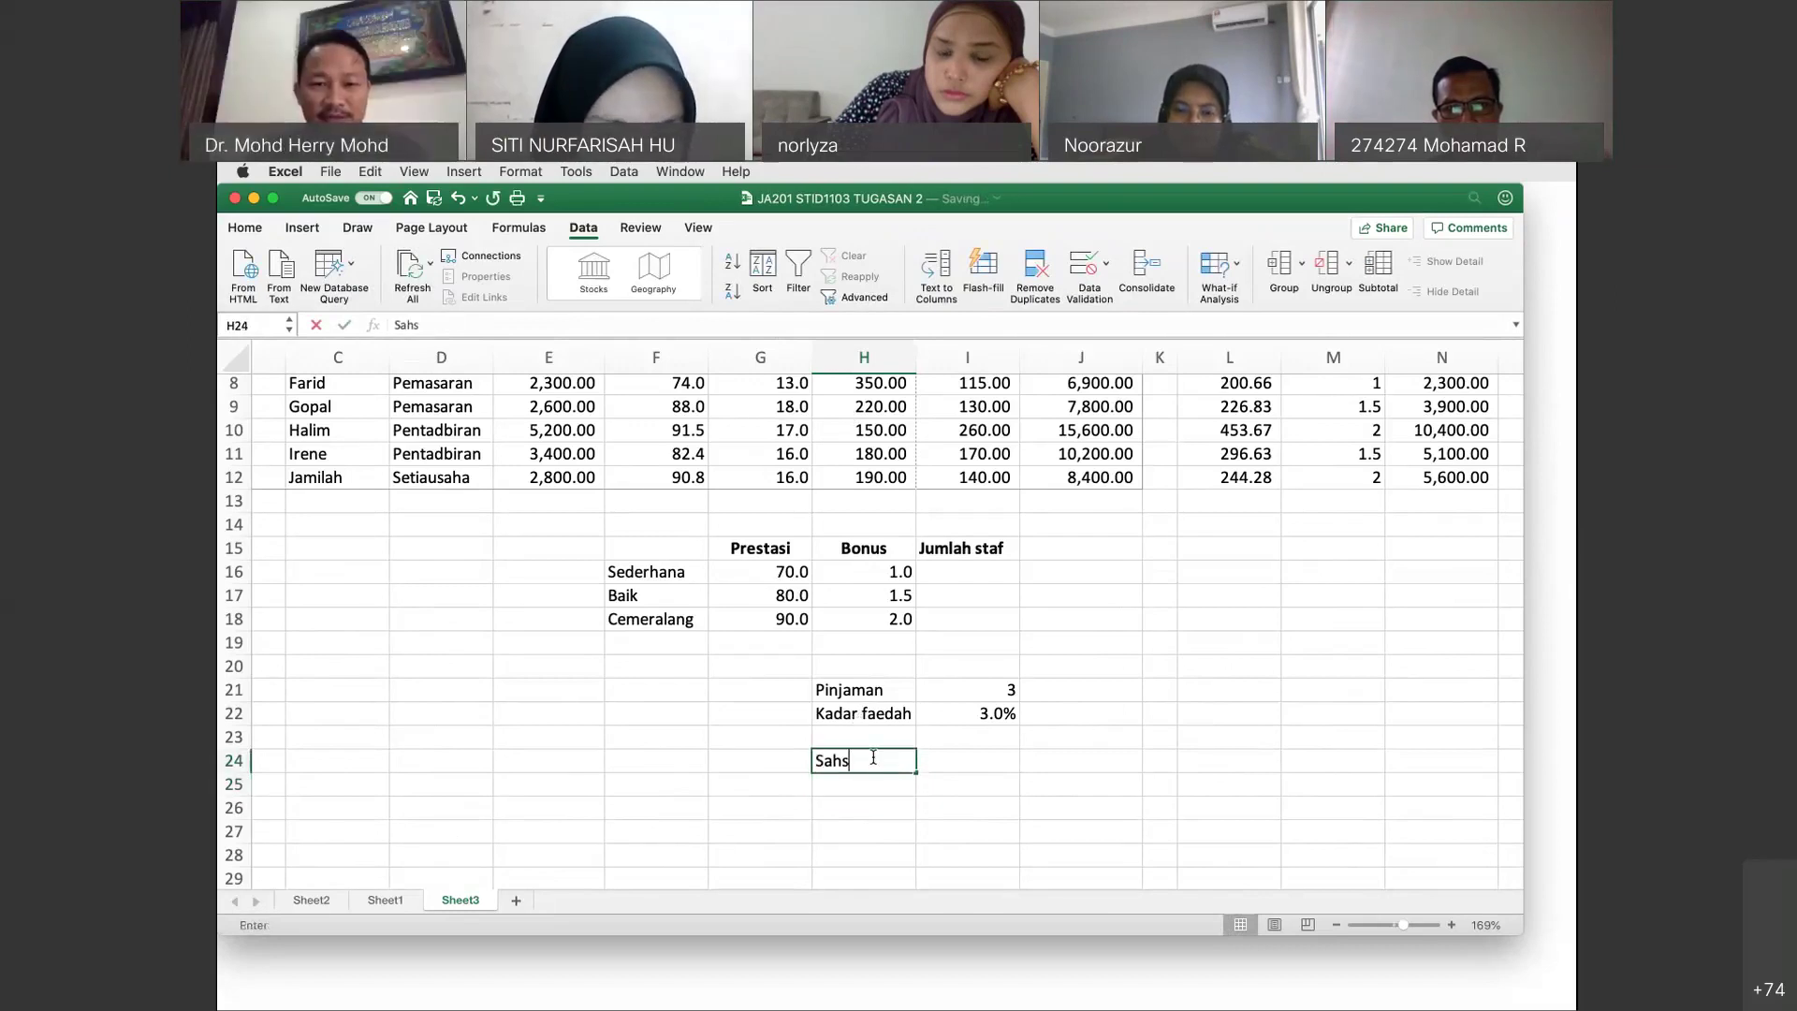
{"action": "type", "text": "iah"}
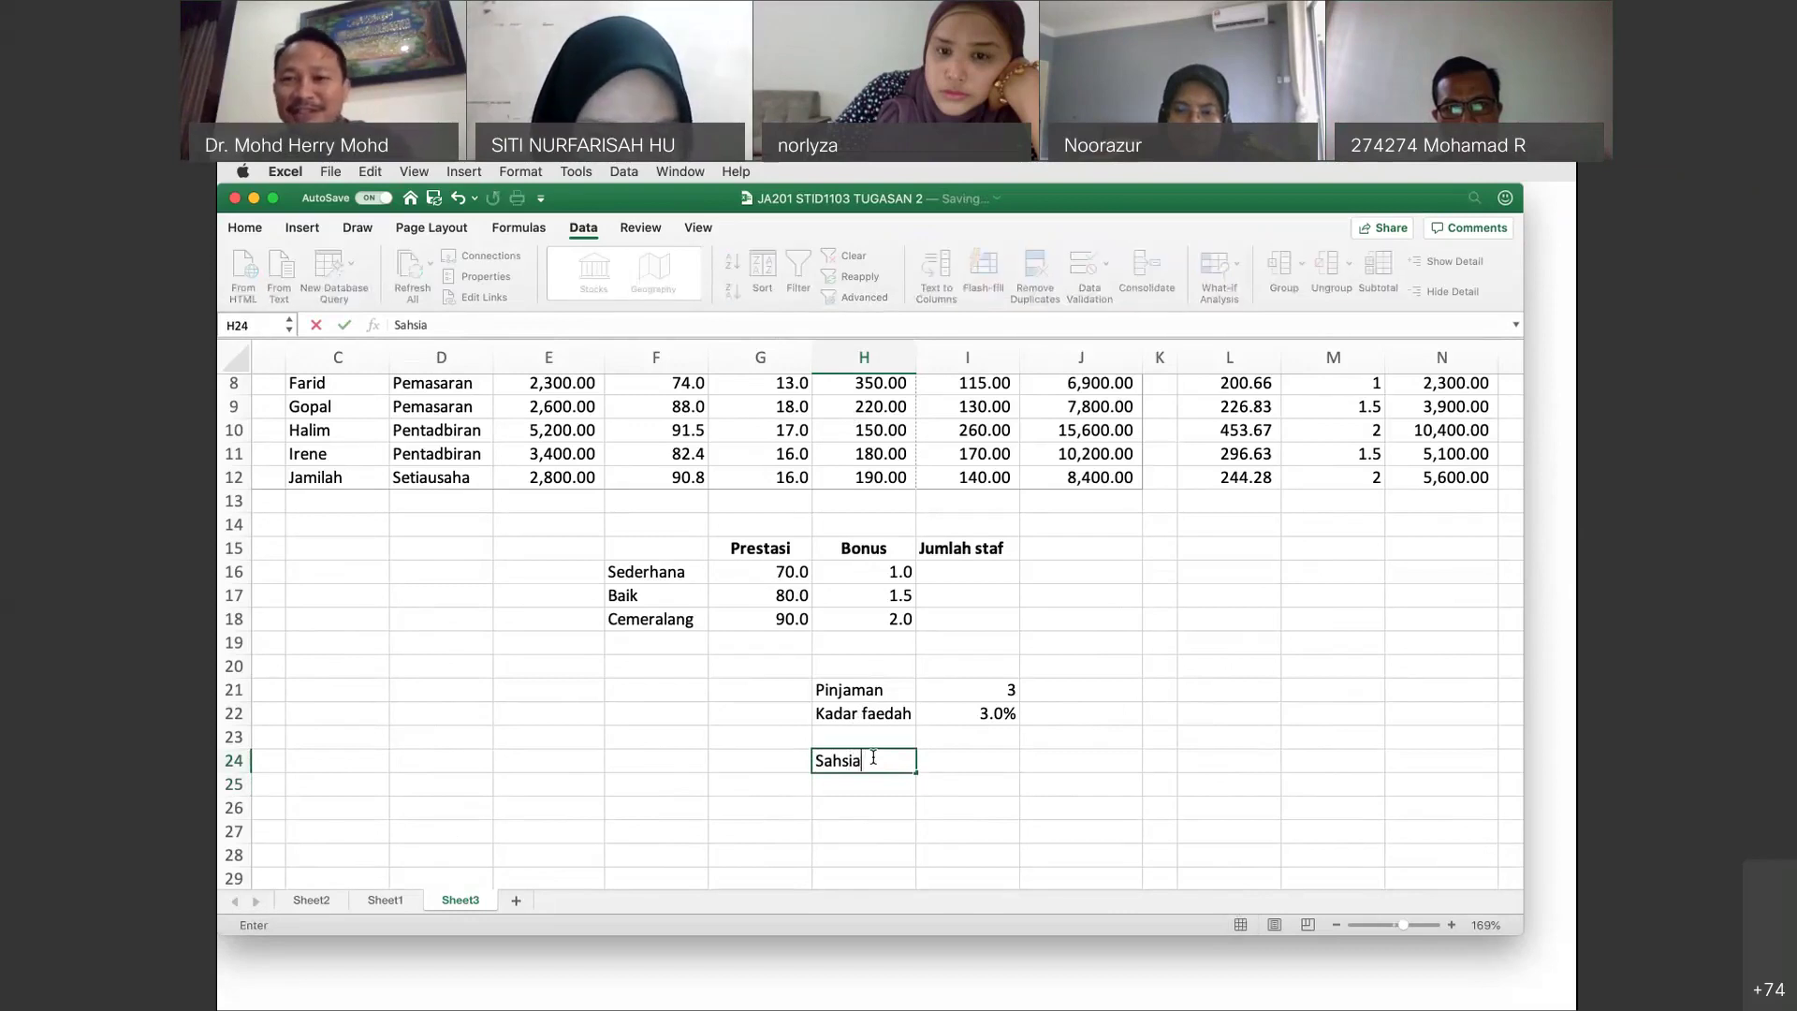
{"action": "key", "text": "Return"}
Enter the criterion >15 in H25, directly below the Sahsiah label.
{"action": "scroll", "coordinate": [1160, 732], "scroll_direction": "up", "scroll_amount": 5}
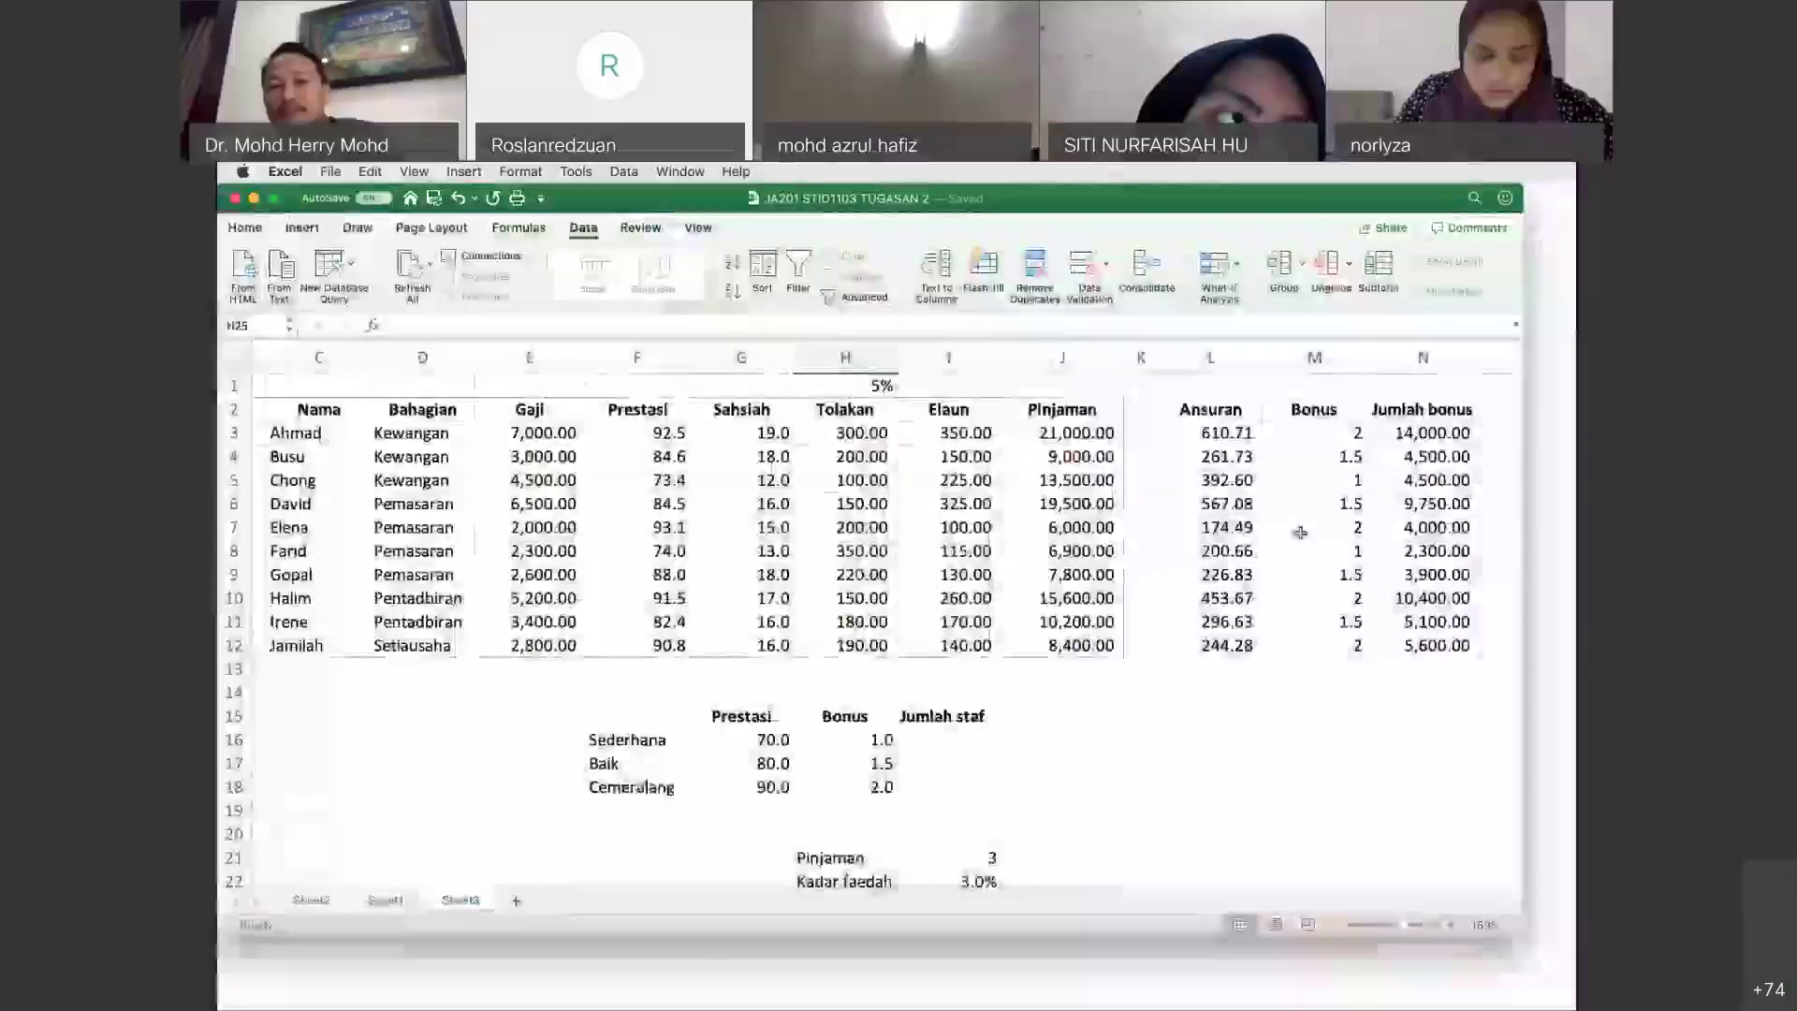
{"action": "left_click", "coordinate": [762, 739]}
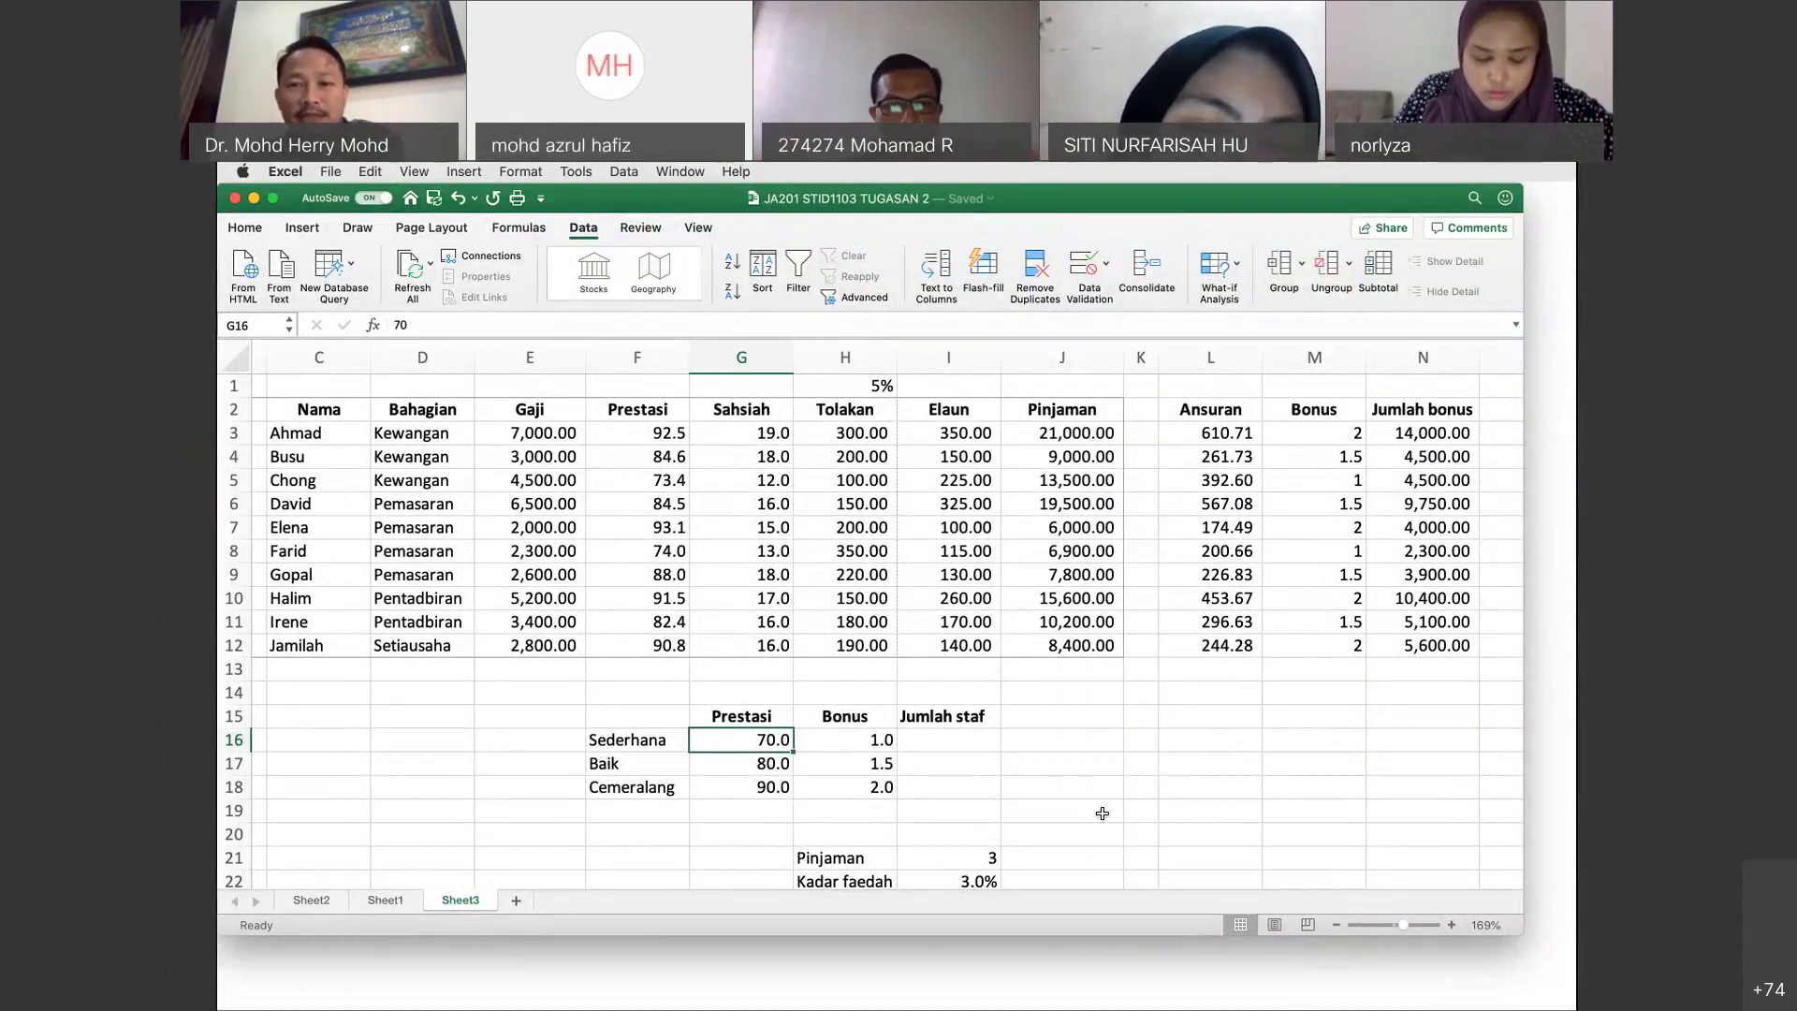
{"action": "scroll", "coordinate": [1102, 813], "scroll_direction": "down", "scroll_amount": 3}
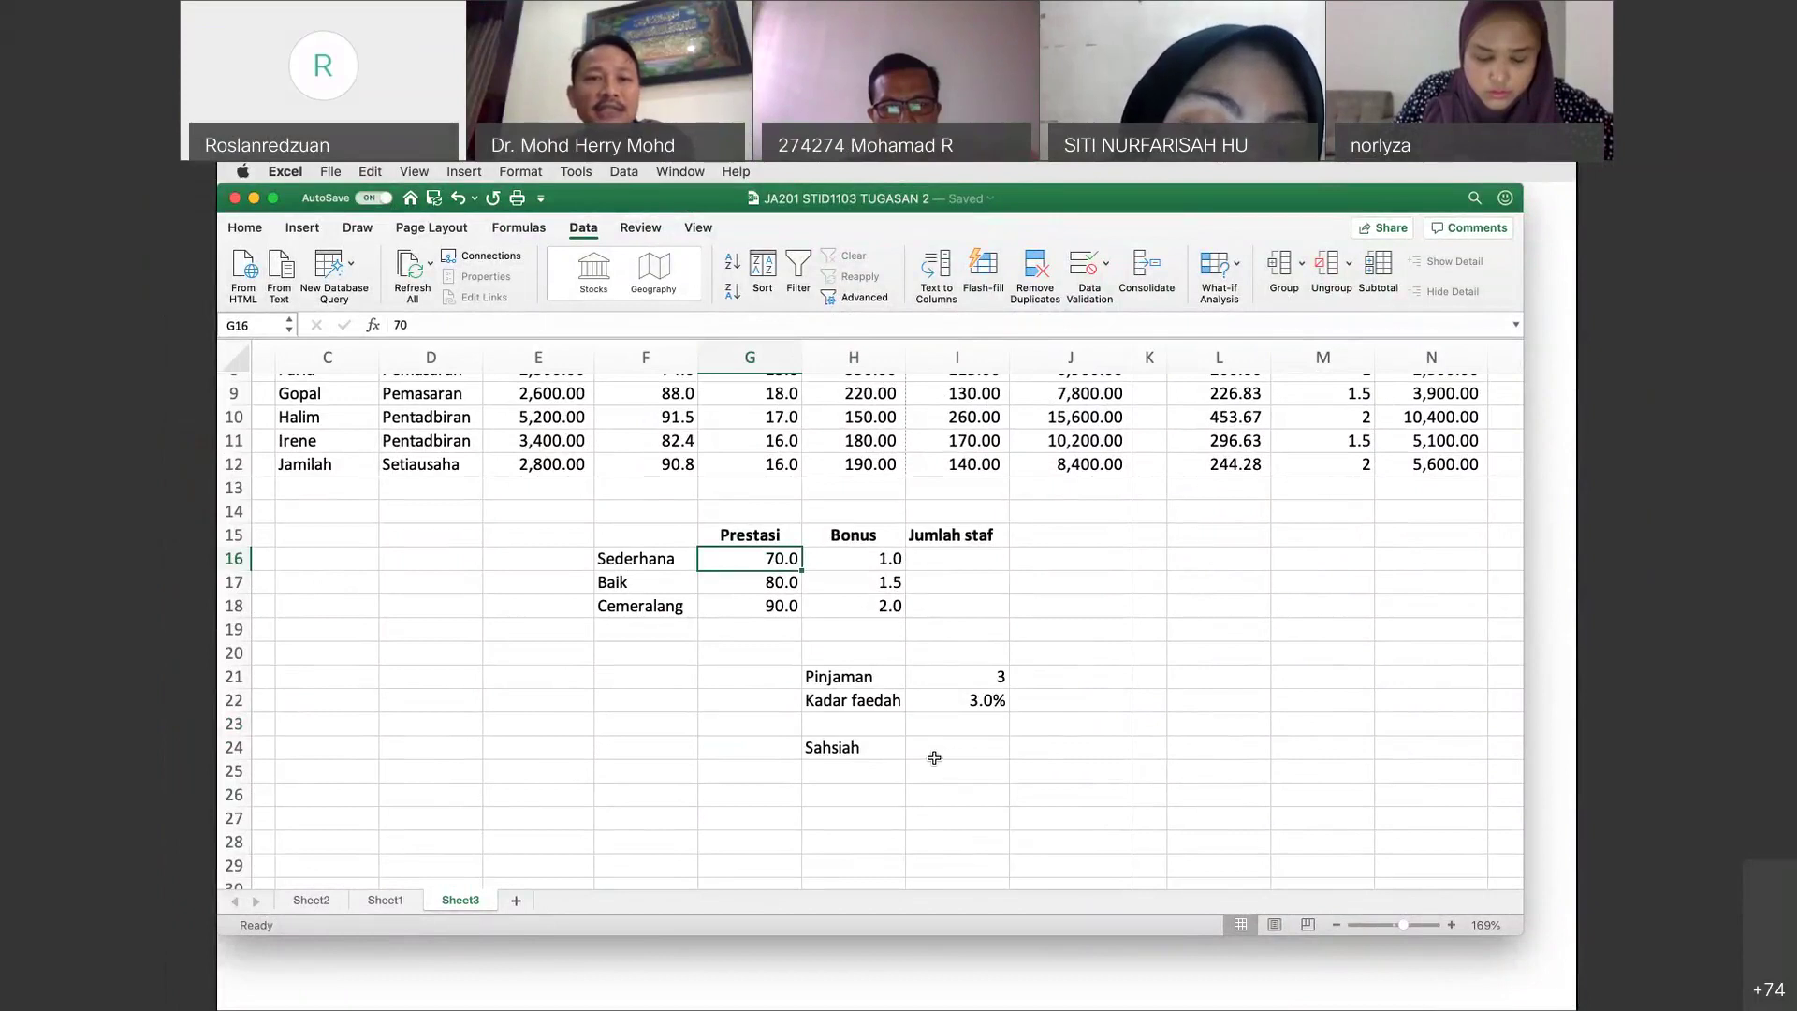
{"action": "scroll", "coordinate": [934, 757], "scroll_direction": "up", "scroll_amount": 4}
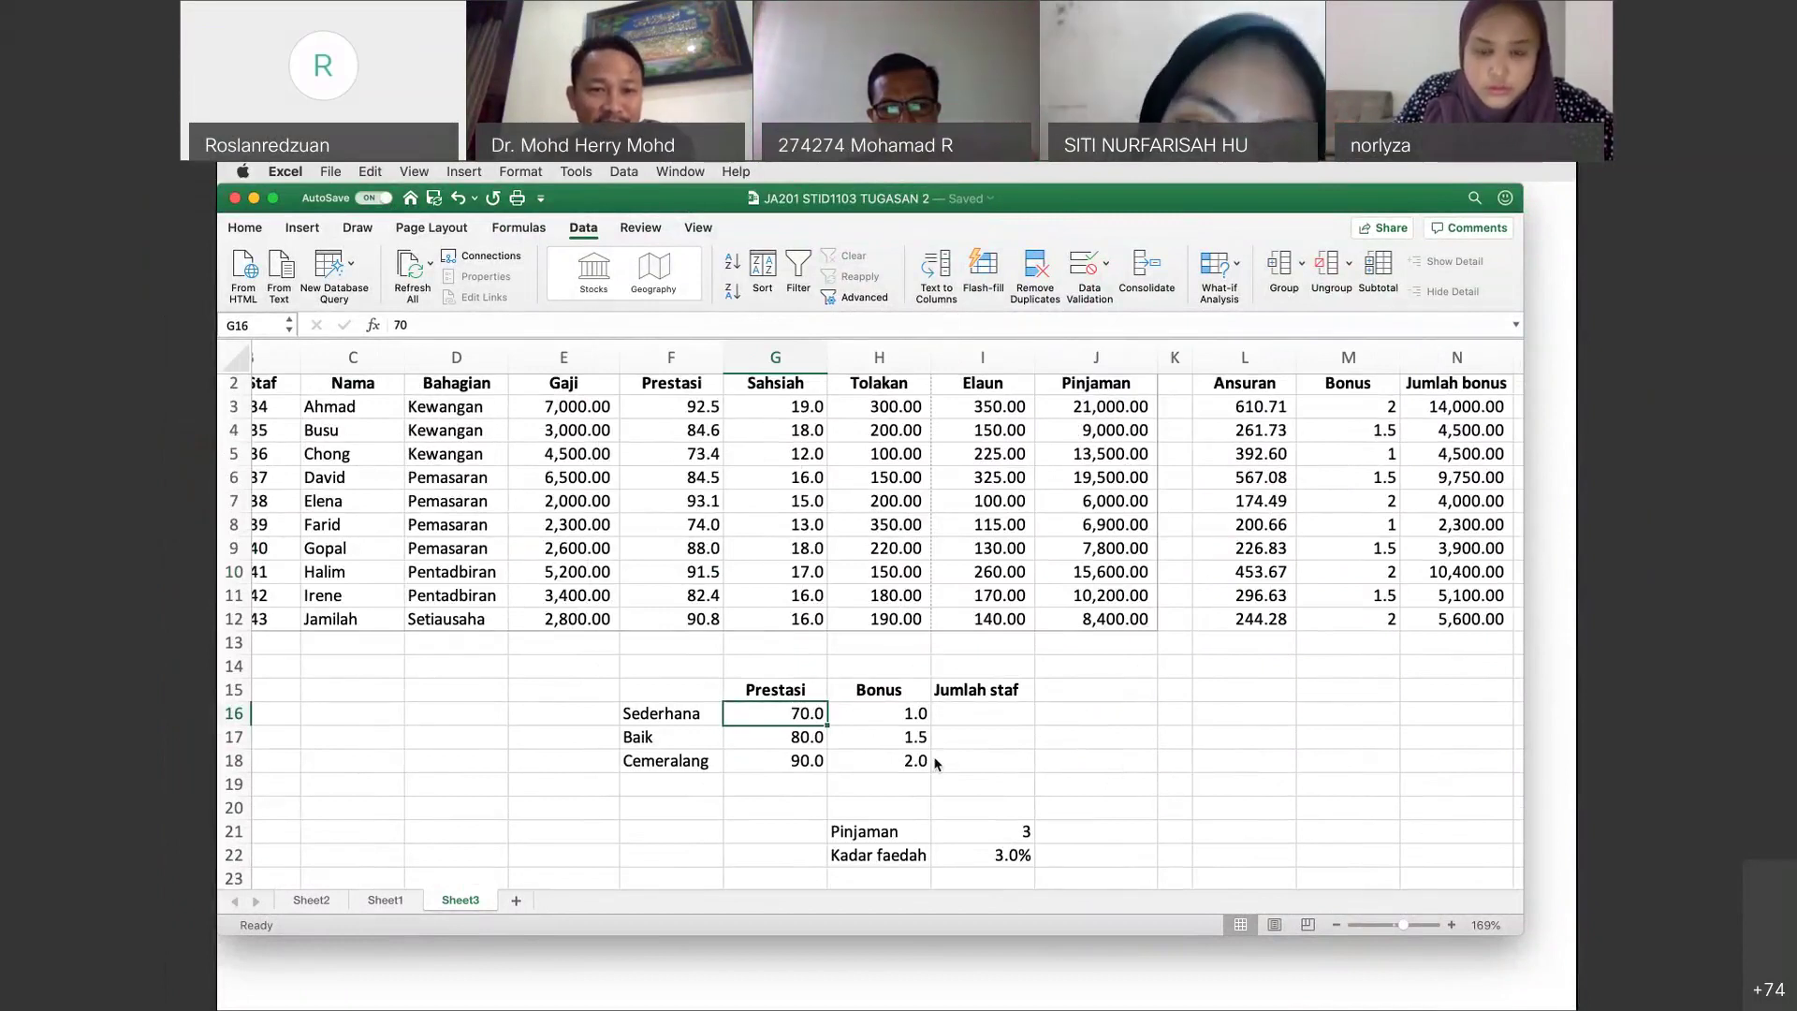
{"action": "scroll", "coordinate": [934, 762], "scroll_direction": "down", "scroll_amount": 1}
{"action": "scroll", "coordinate": [934, 763], "scroll_direction": "down", "scroll_amount": 5}
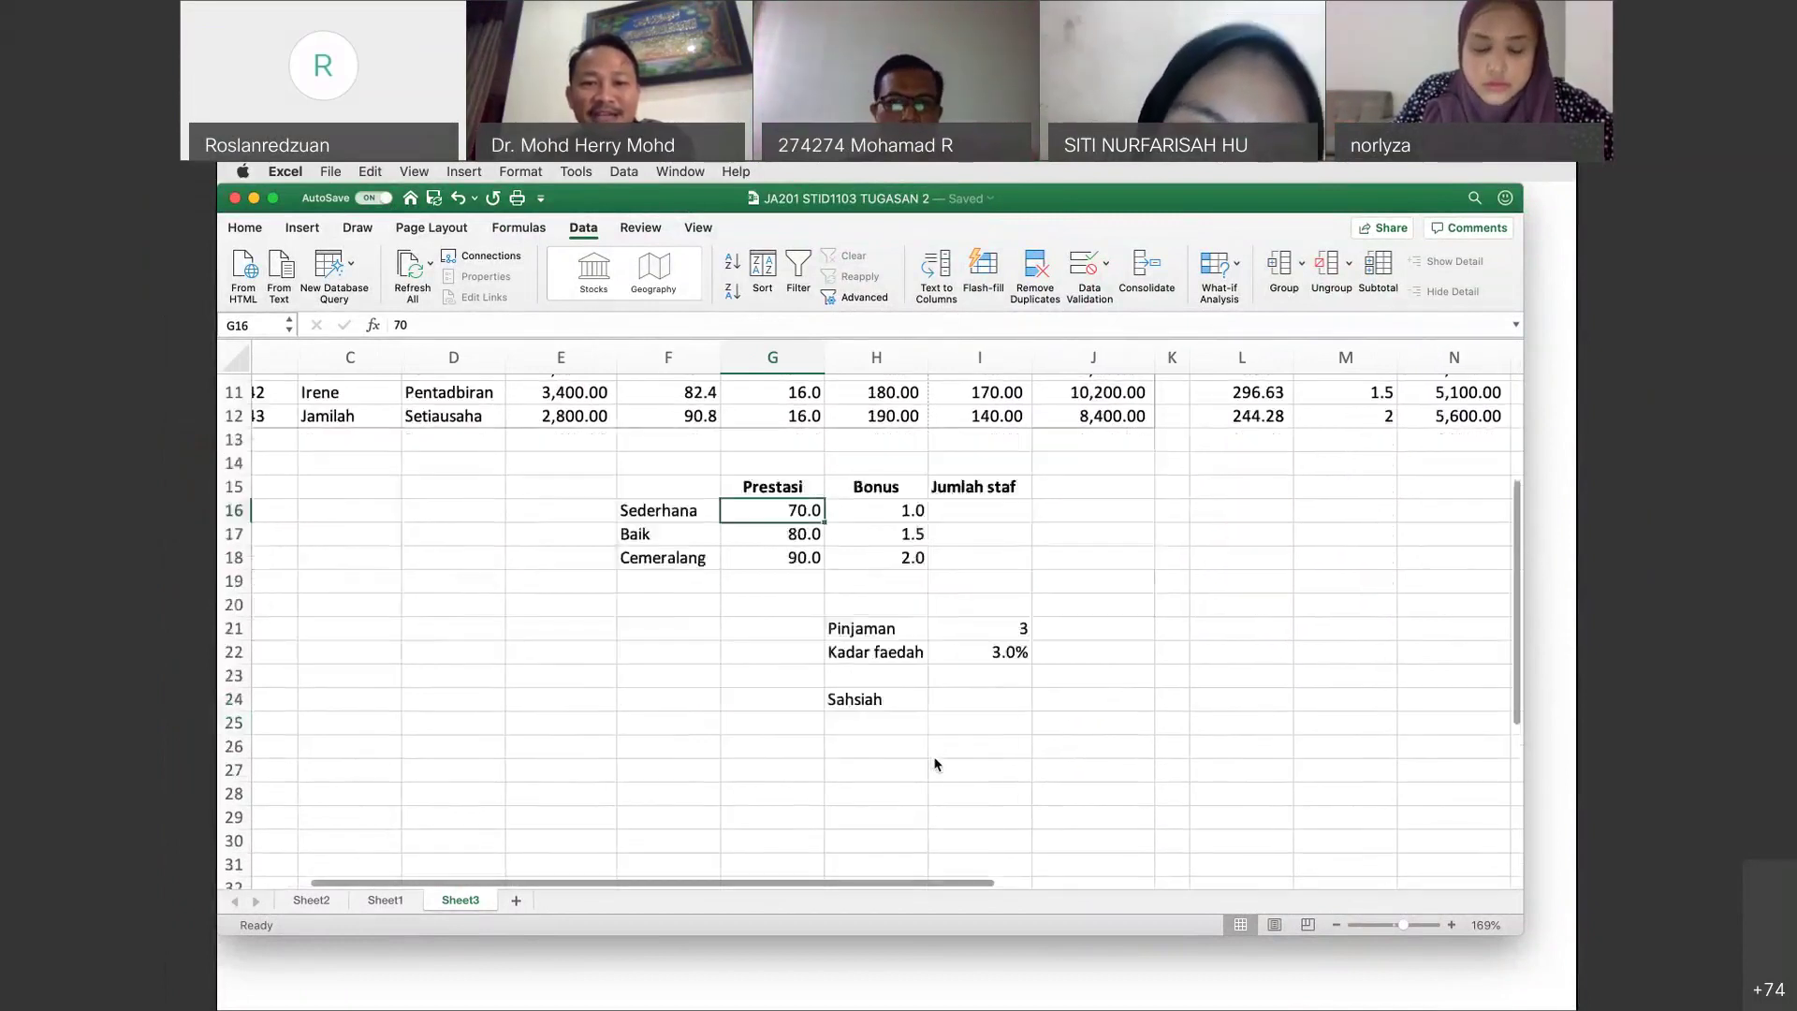
{"action": "left_click", "coordinate": [869, 725]}
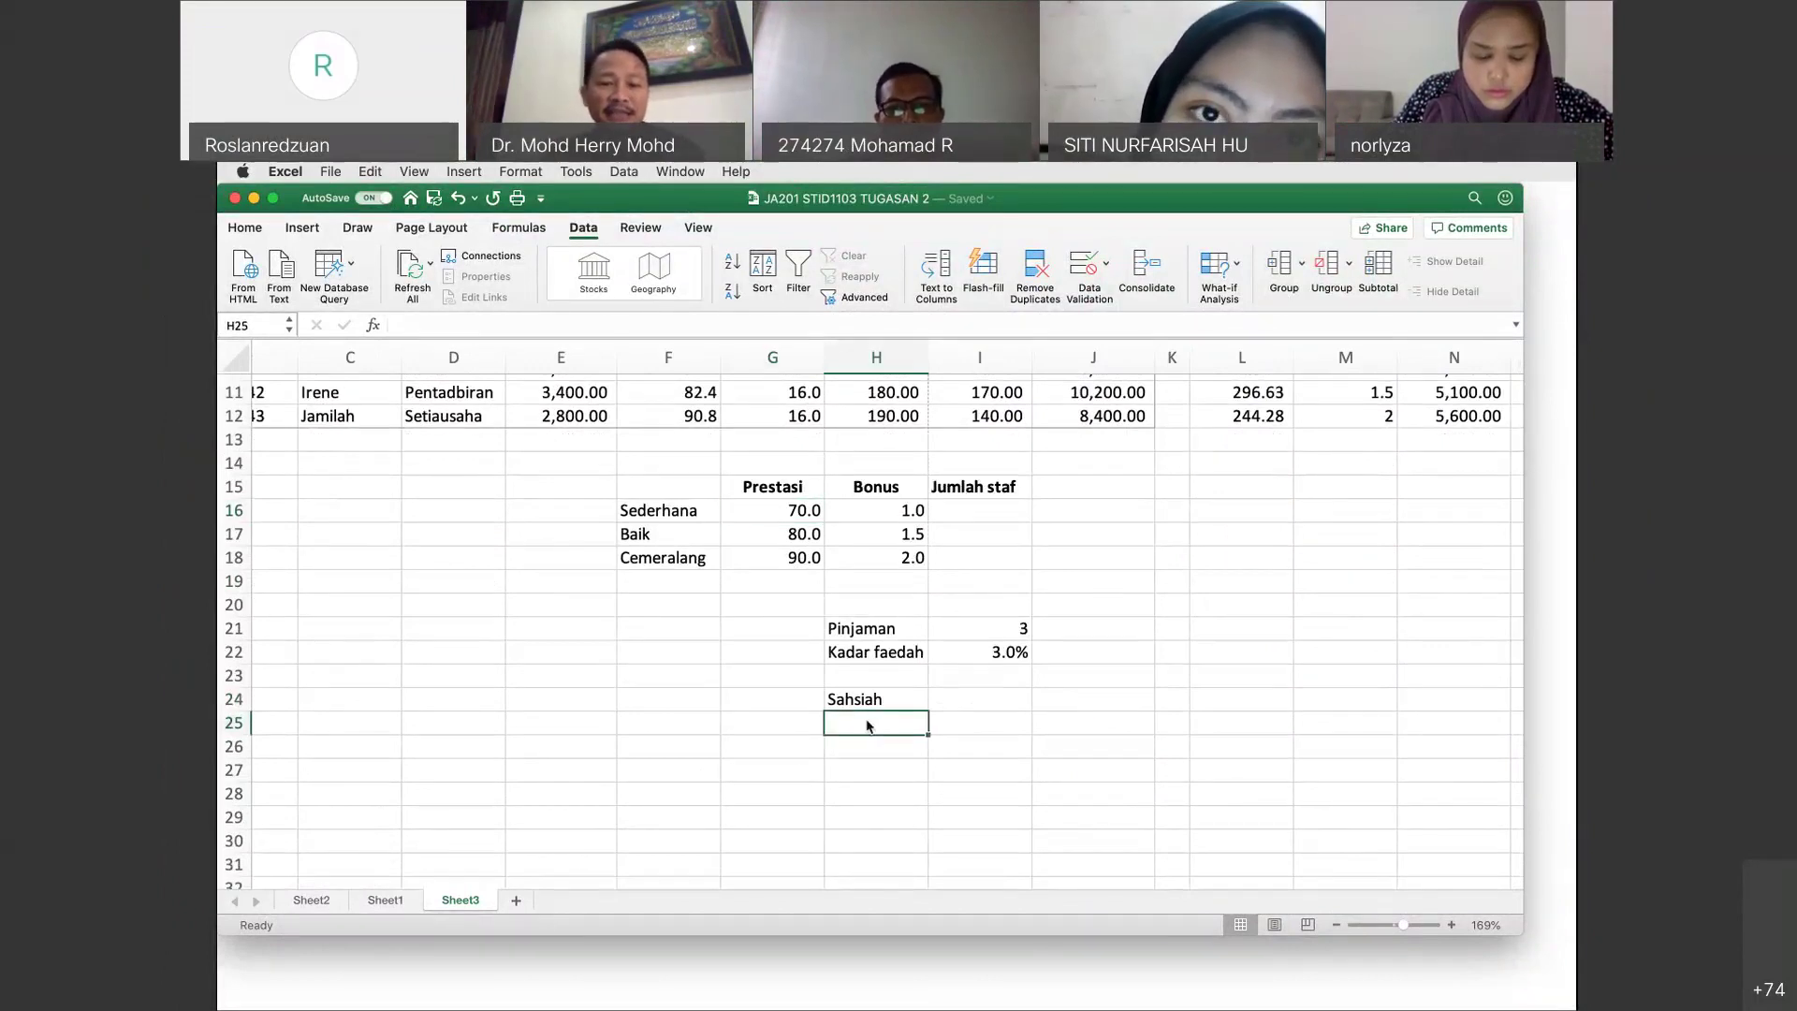
{"action": "type", "text": "atas"}
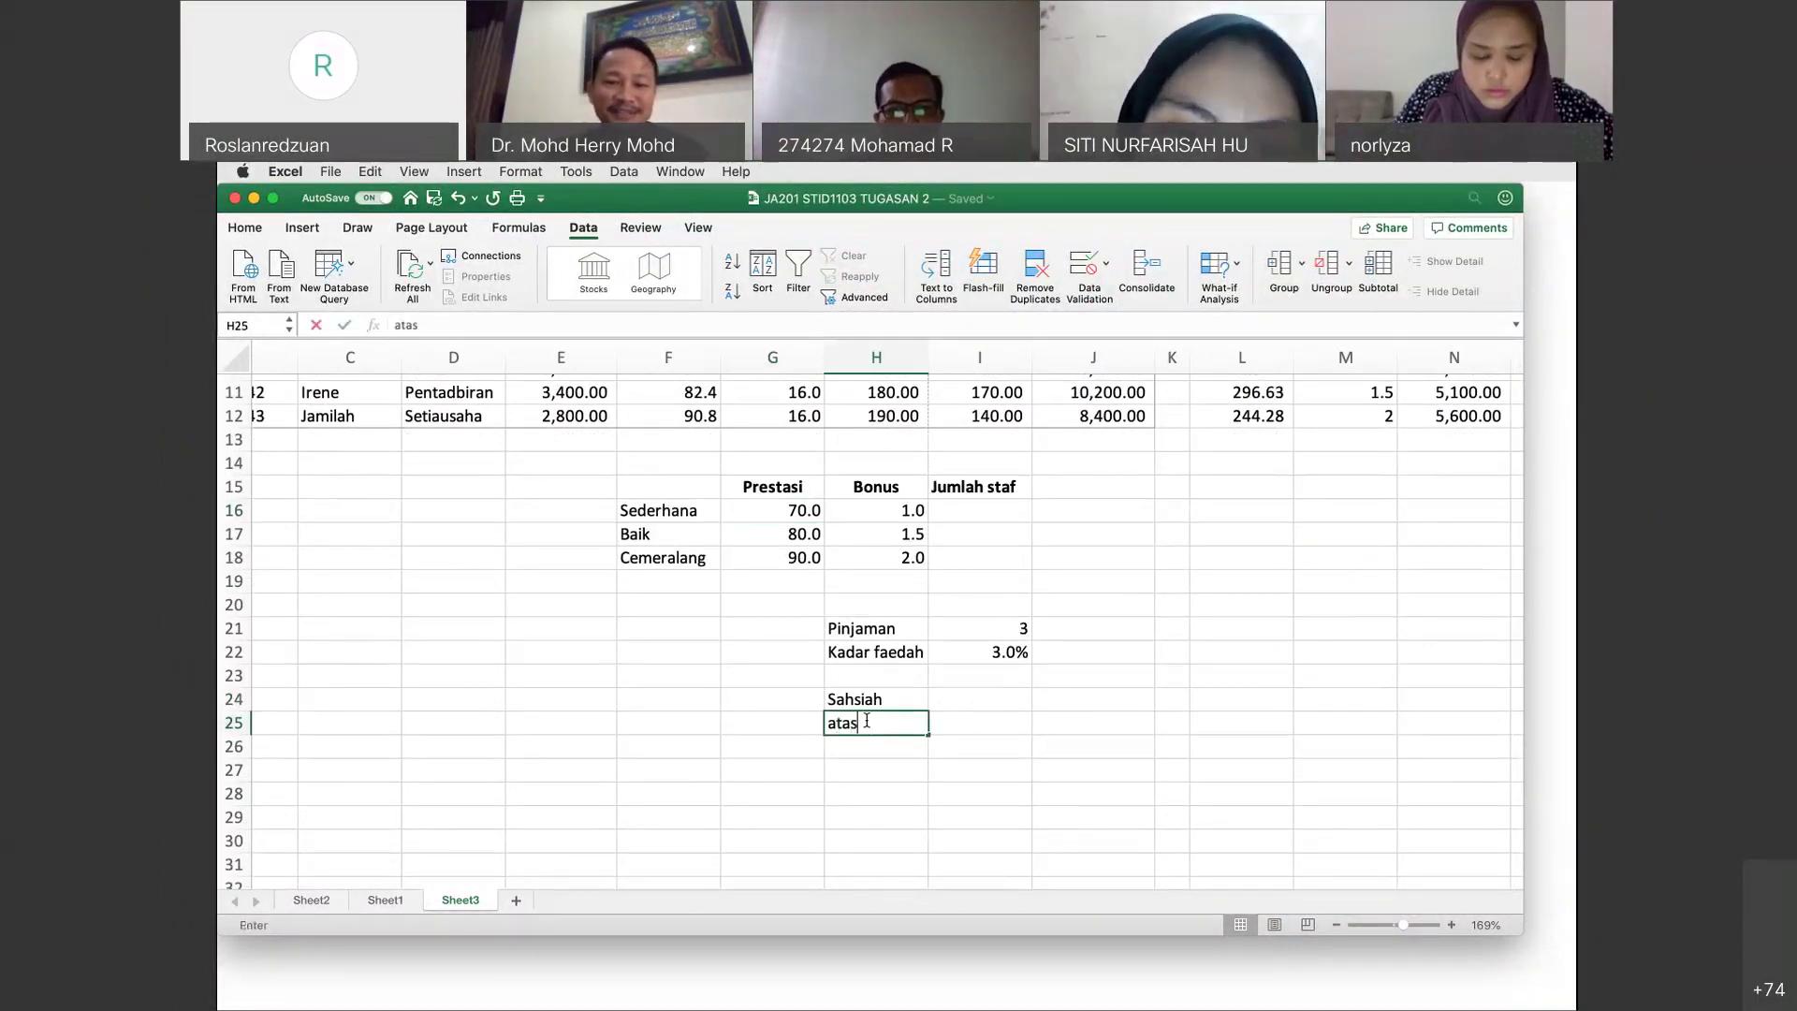
{"action": "type", "text": " 1"}
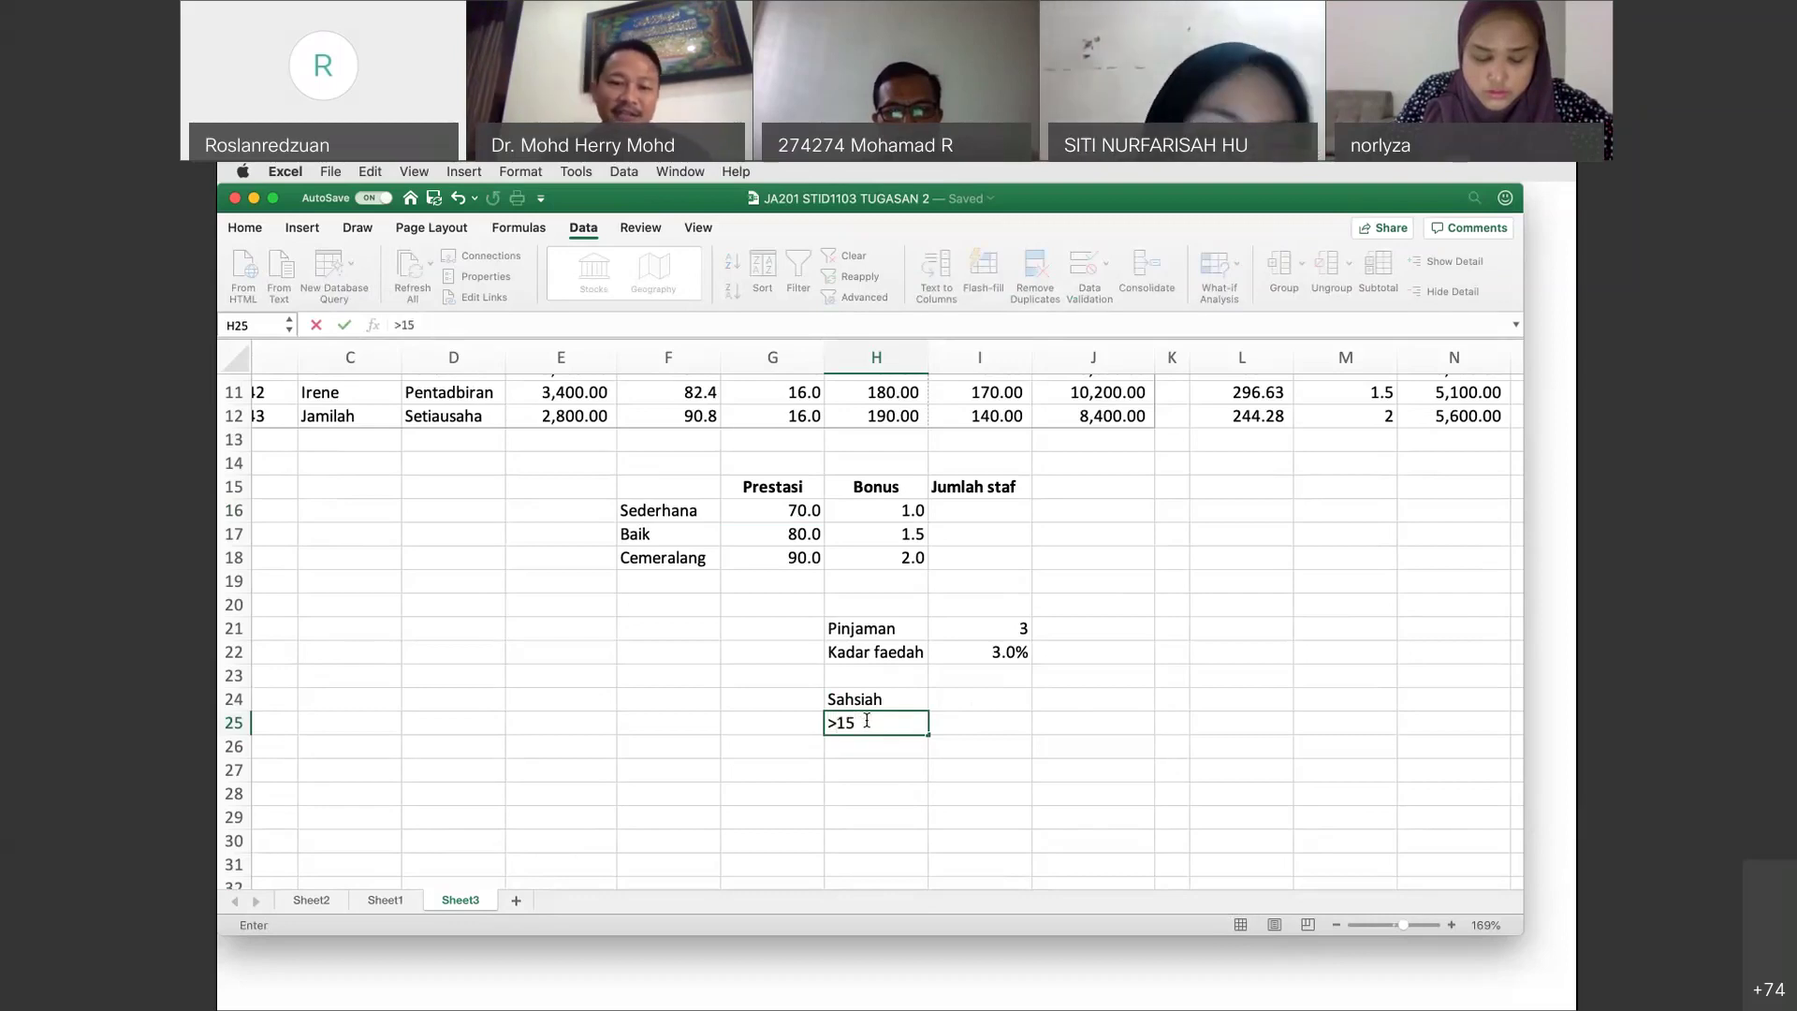
Enter the criteria >15 in H25 and >90 in H26, beneath the Sahsiah label.
{"action": "key", "text": "Return"}
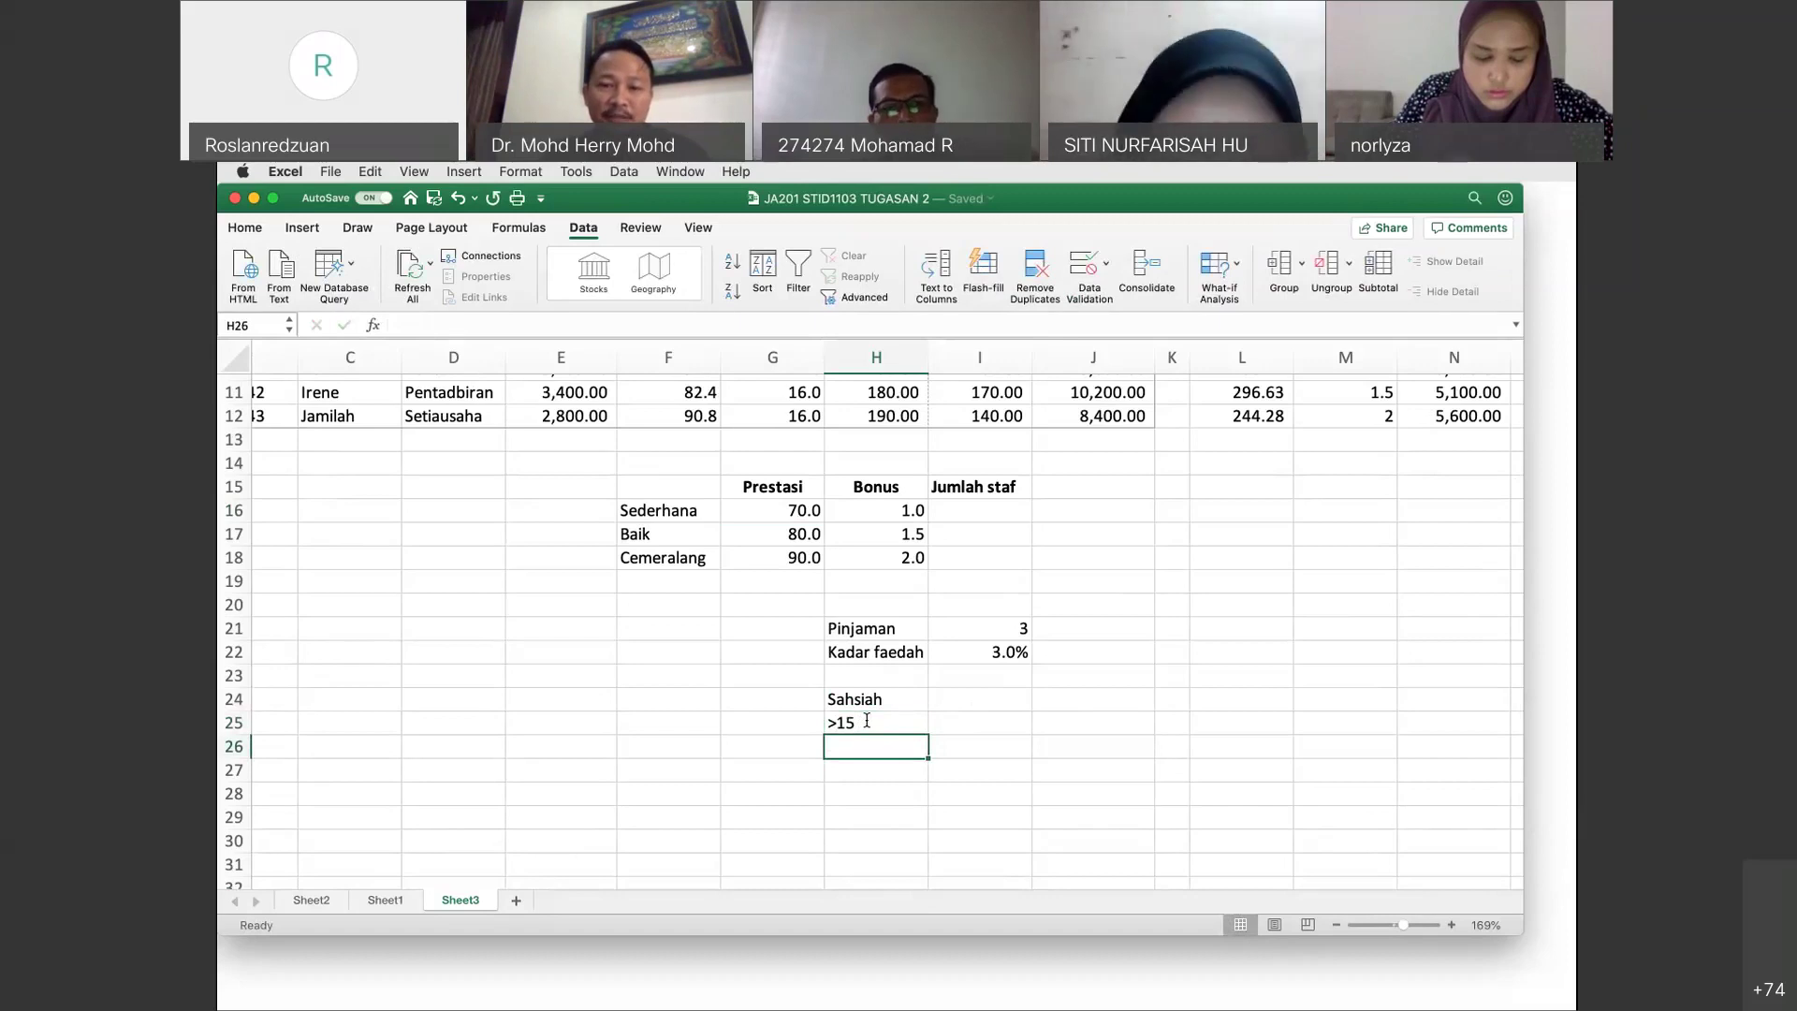
{"action": "type", "text": ">"}
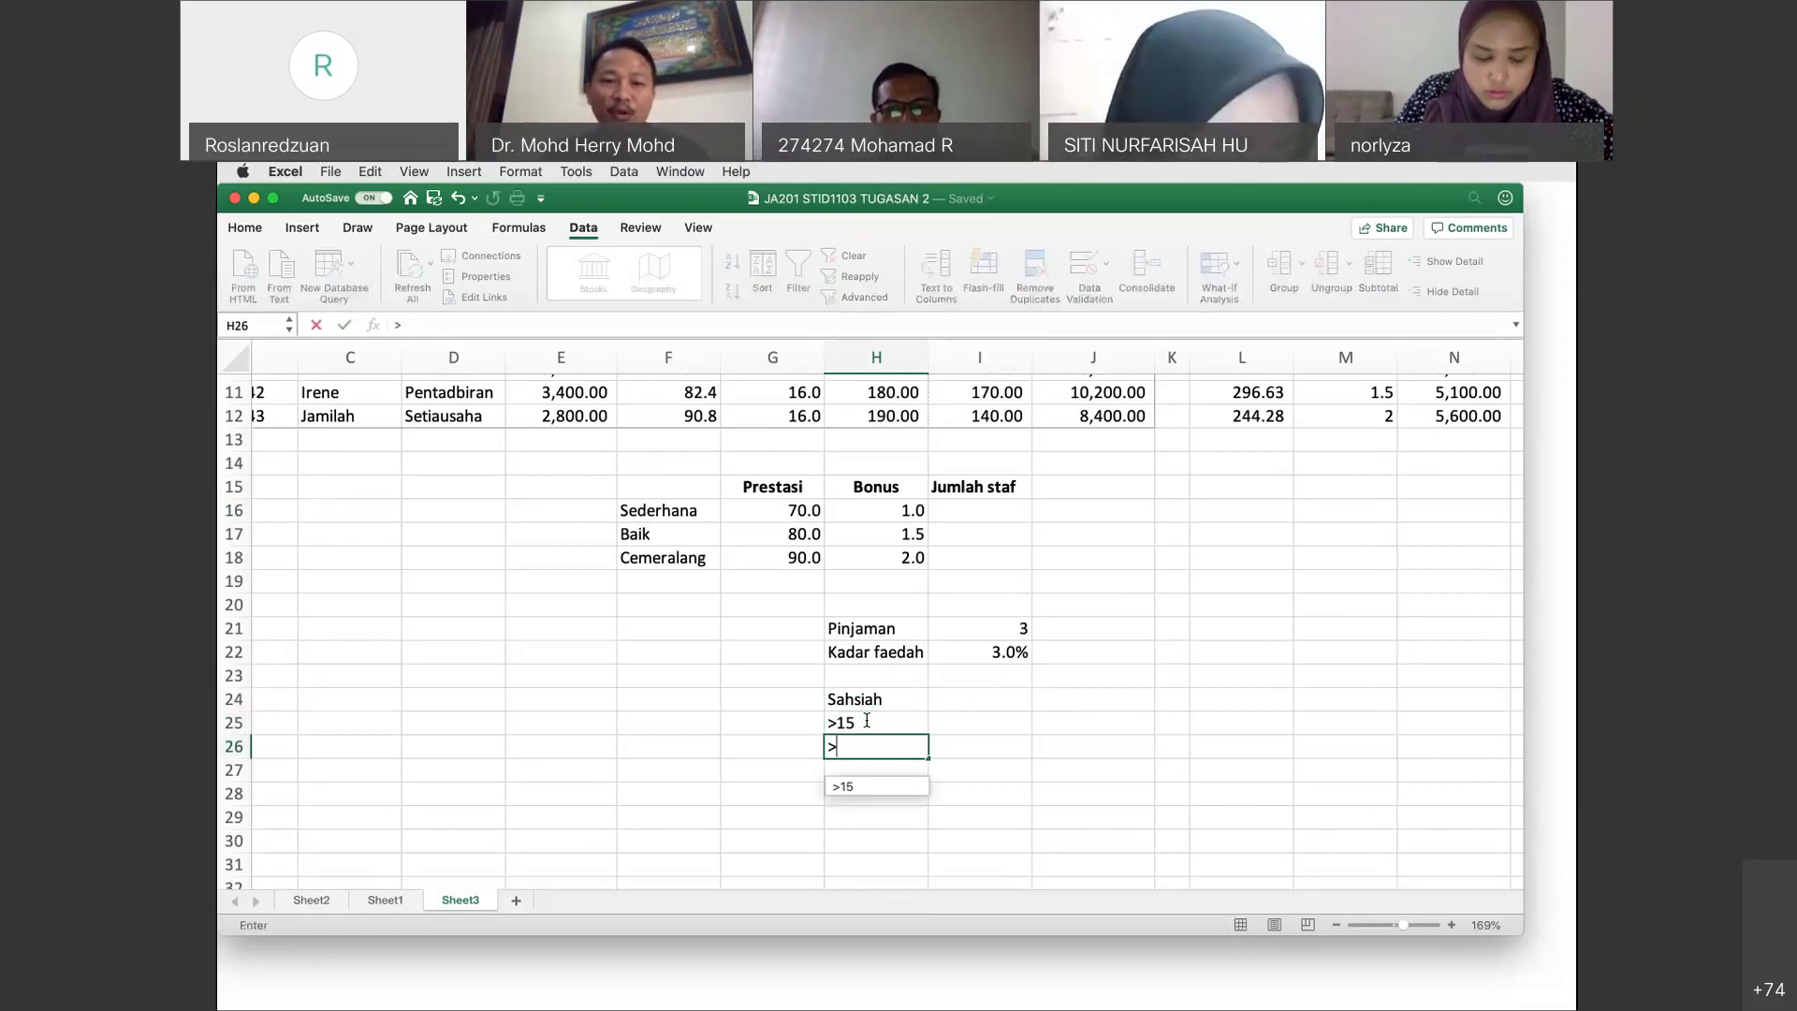
{"action": "type", "text": "90"}
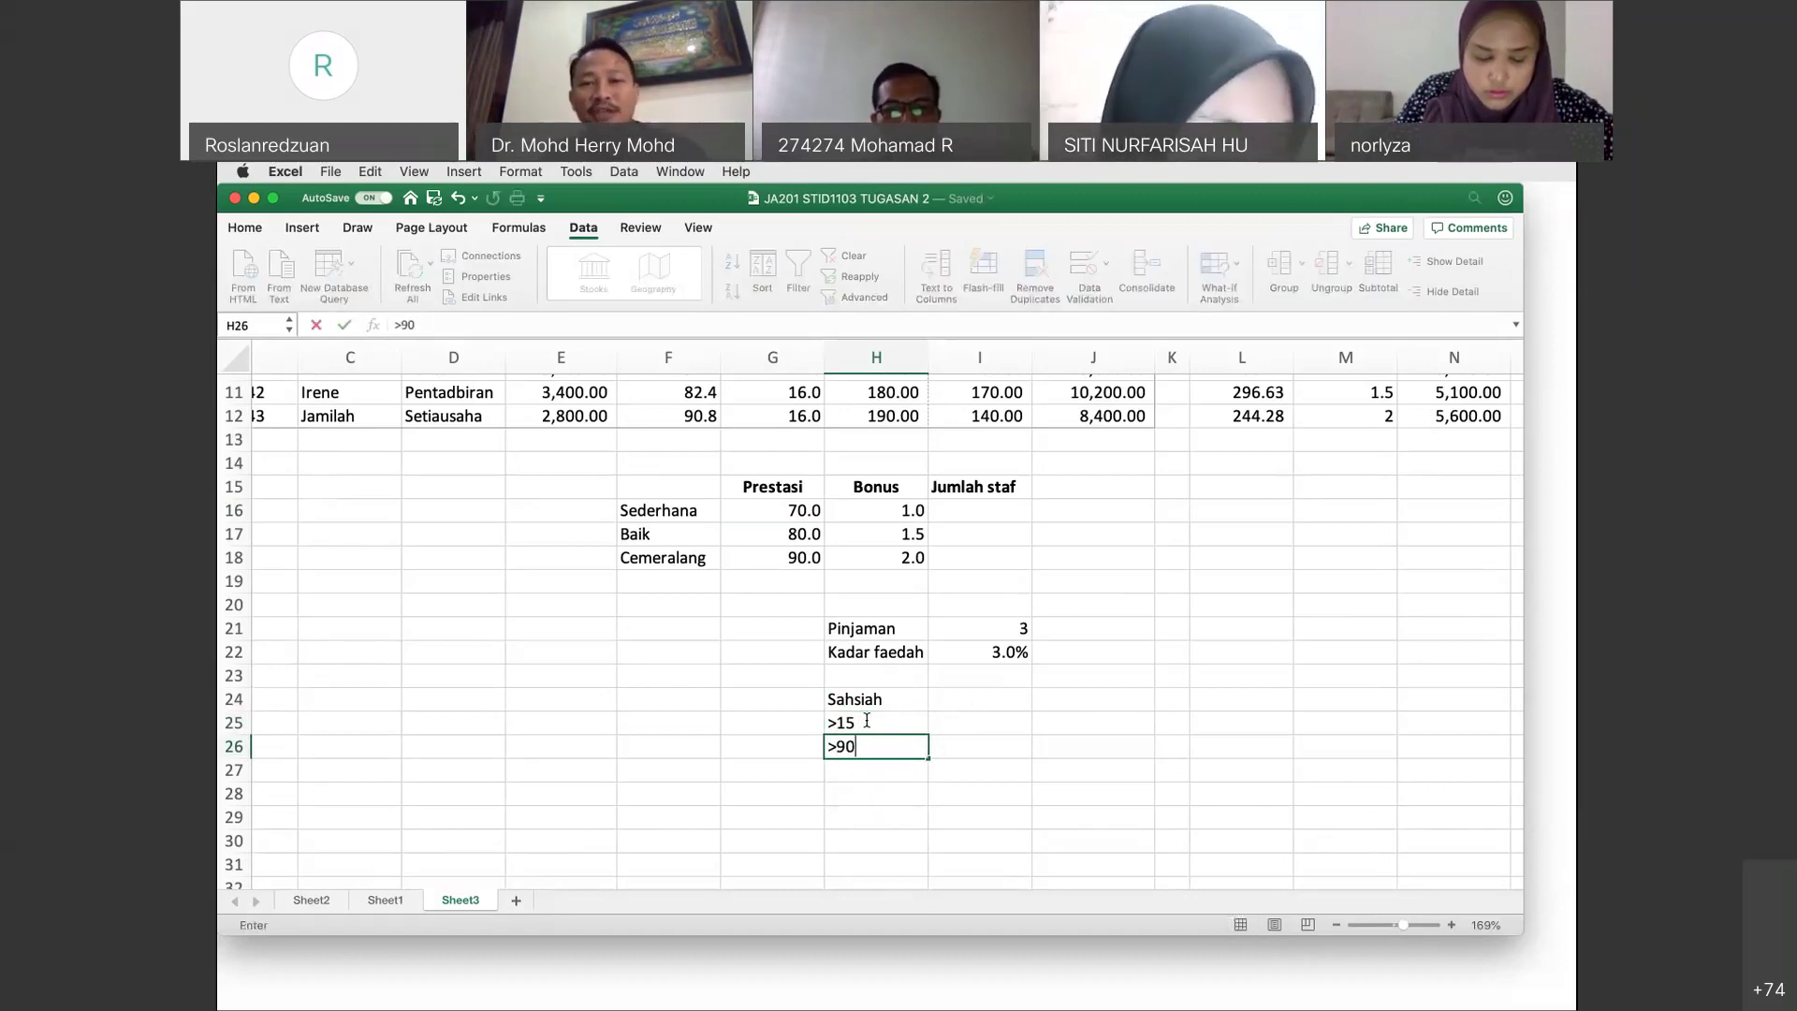
Enter 150 in I24 as the amount beside the Sahsiah label.
{"action": "left_click", "coordinate": [989, 693]}
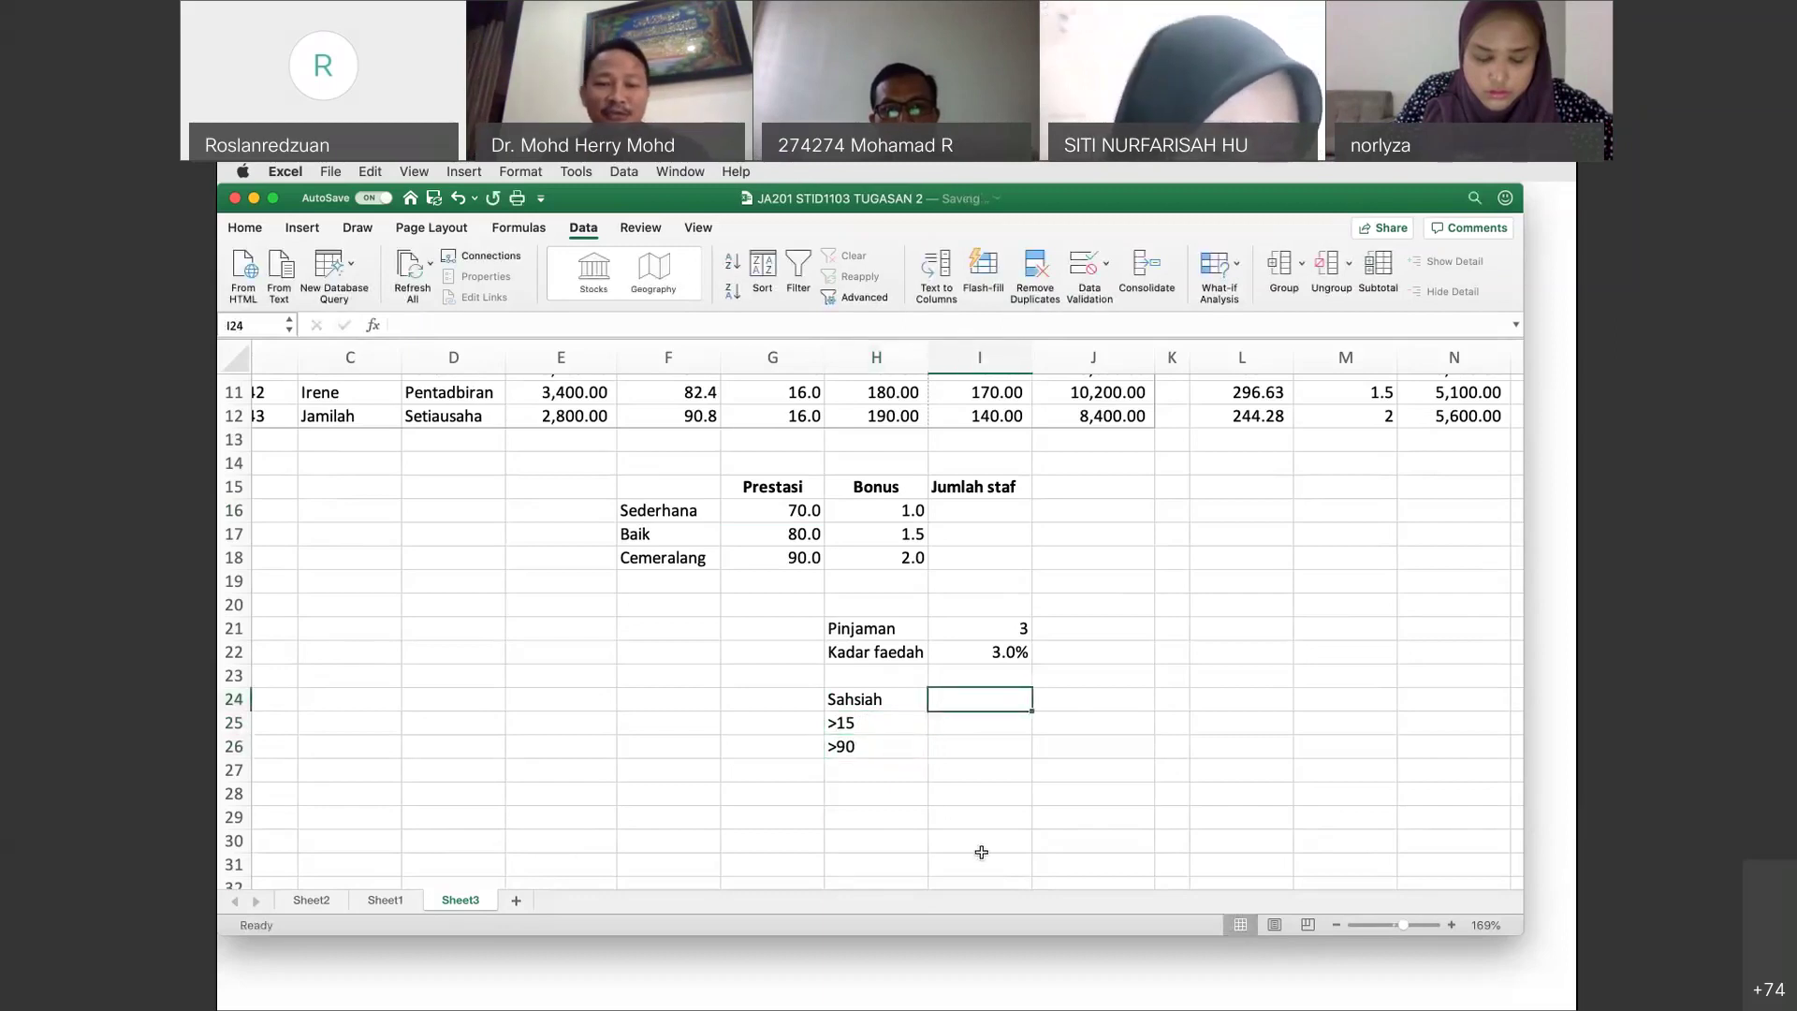
{"action": "type", "text": "15"}
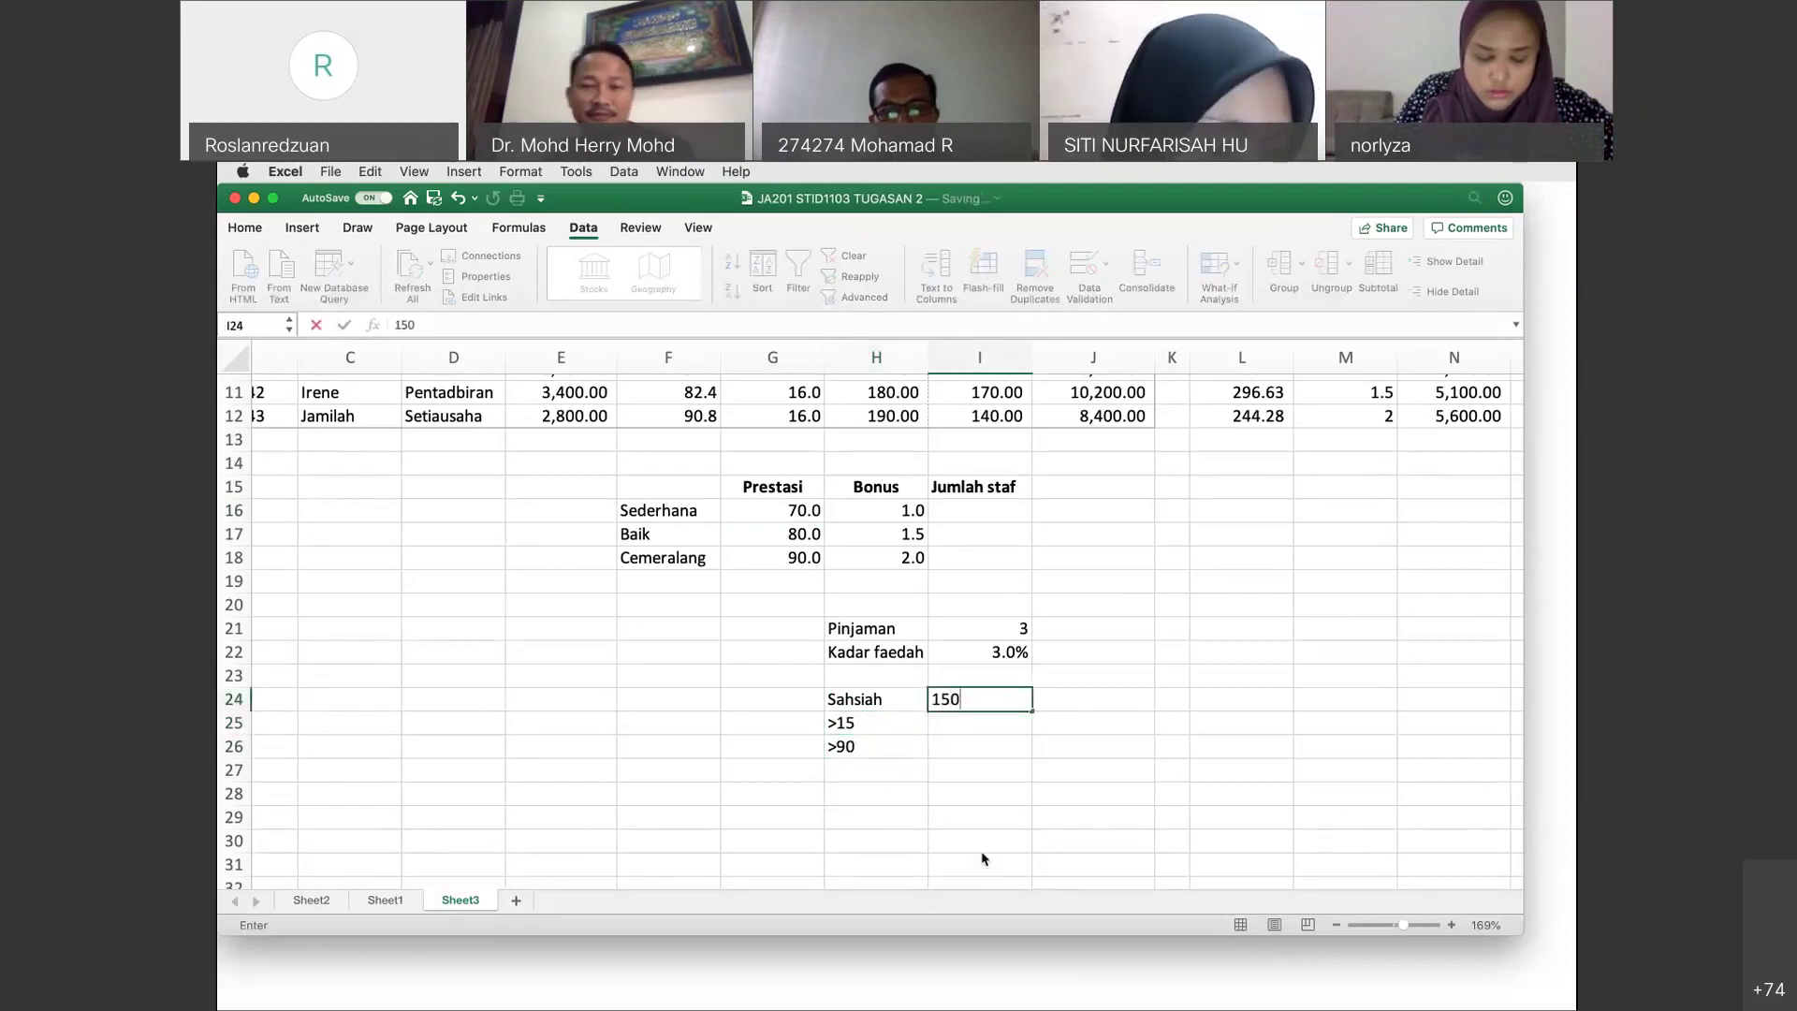
{"action": "type", "text": "0"}
{"action": "key", "text": "Return"}
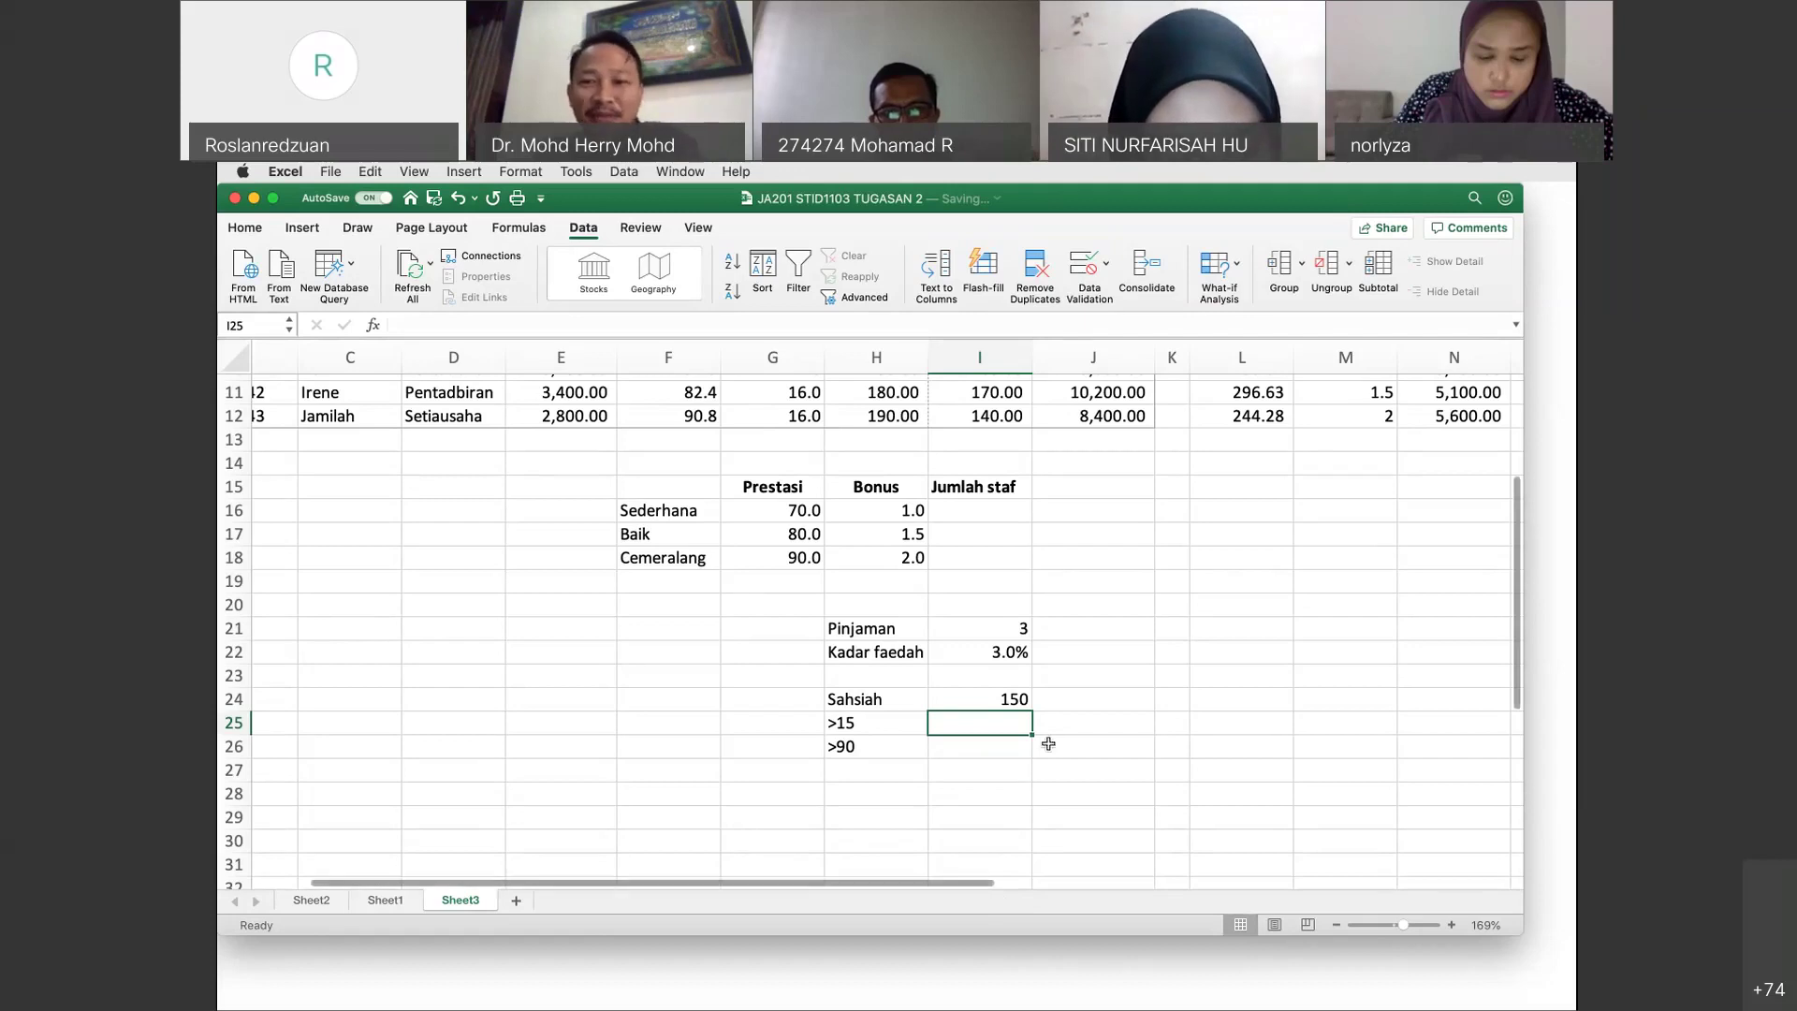
Review the Sahsiah criteria in H25 and H26 and the amount in I24 against the staff table.
{"action": "scroll", "coordinate": [1048, 743], "scroll_direction": "up", "scroll_amount": 2}
{"action": "scroll", "coordinate": [1048, 744], "scroll_direction": "right", "scroll_amount": 1}
{"action": "scroll", "coordinate": [1048, 744], "scroll_direction": "right", "scroll_amount": 2}
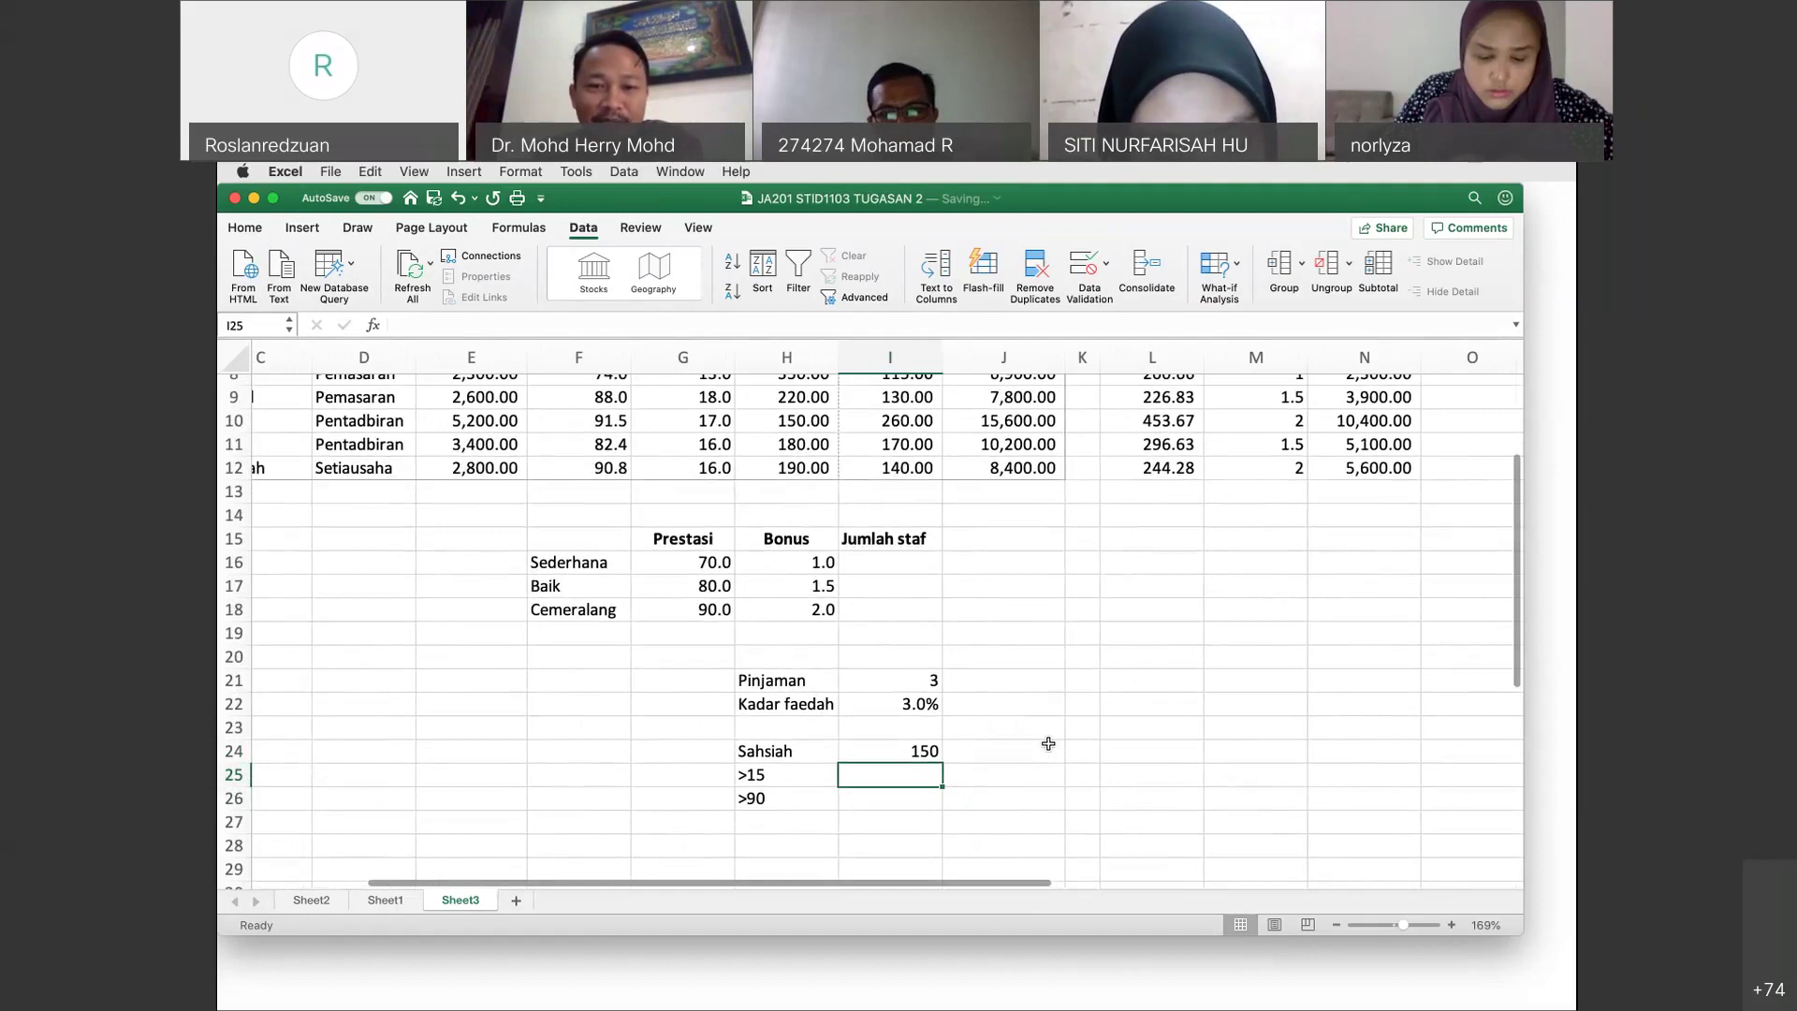
{"action": "left_click", "coordinate": [765, 777]}
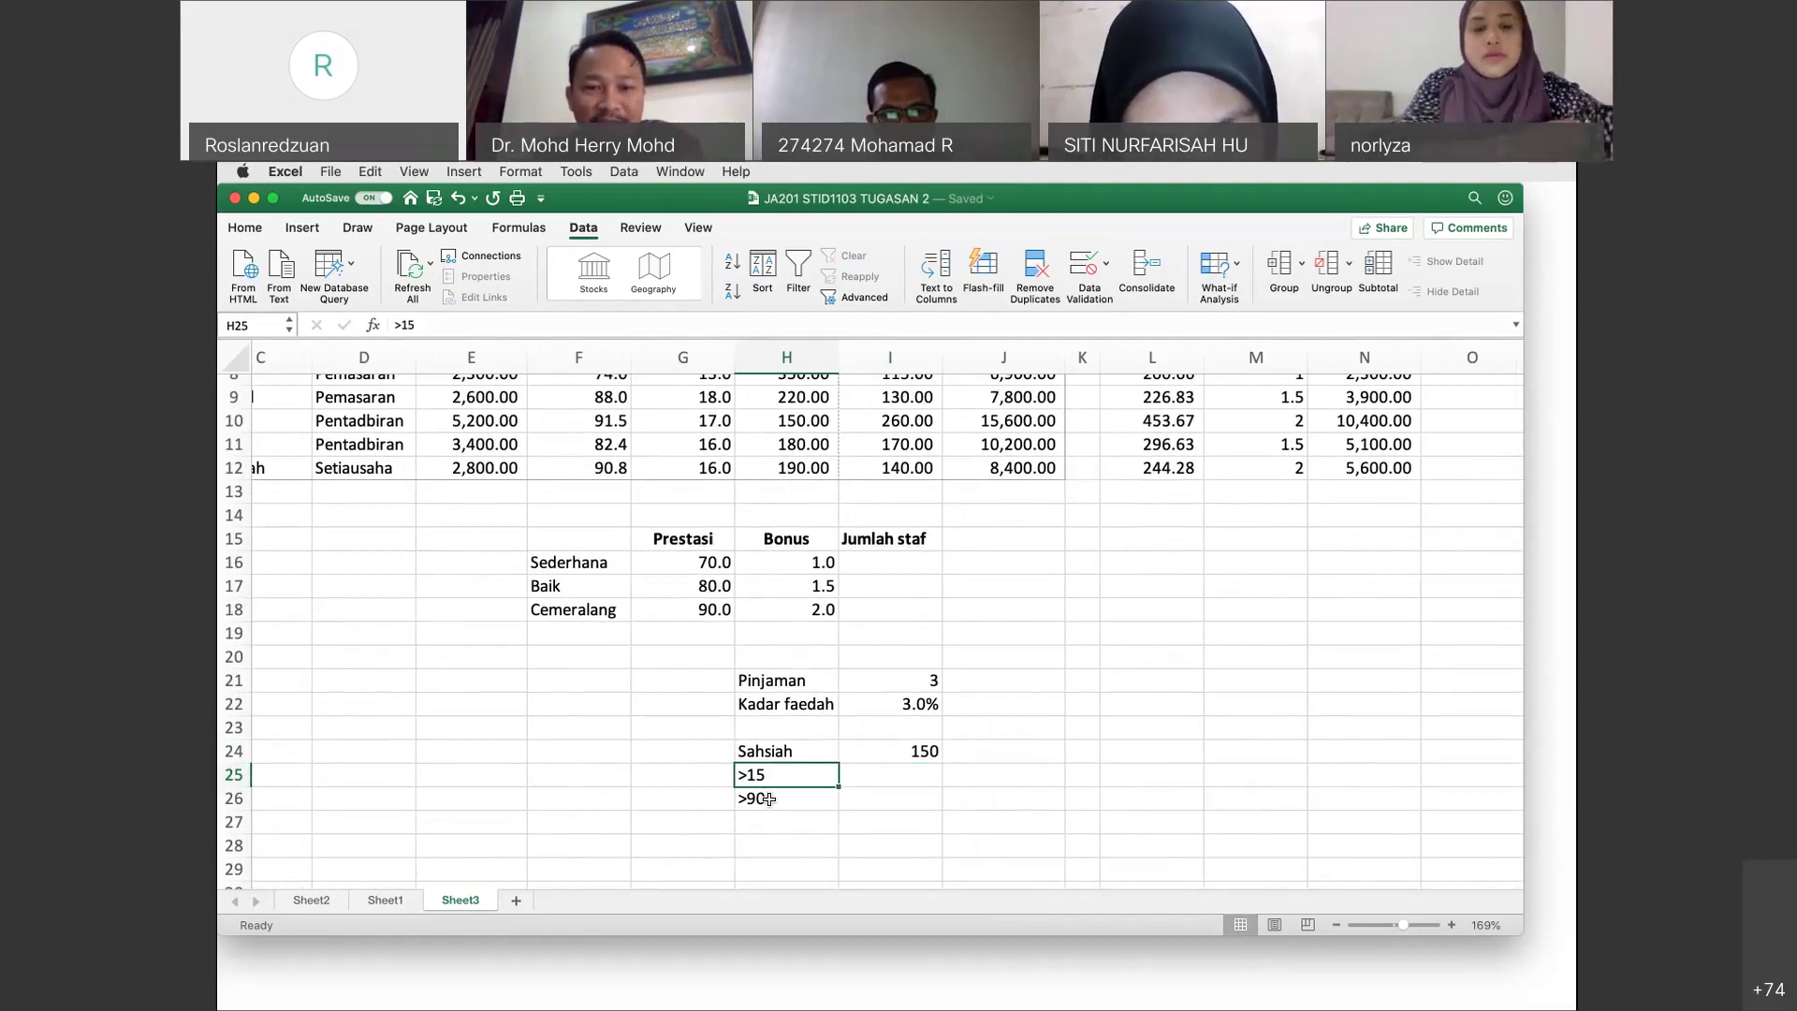
{"action": "left_click", "coordinate": [767, 798]}
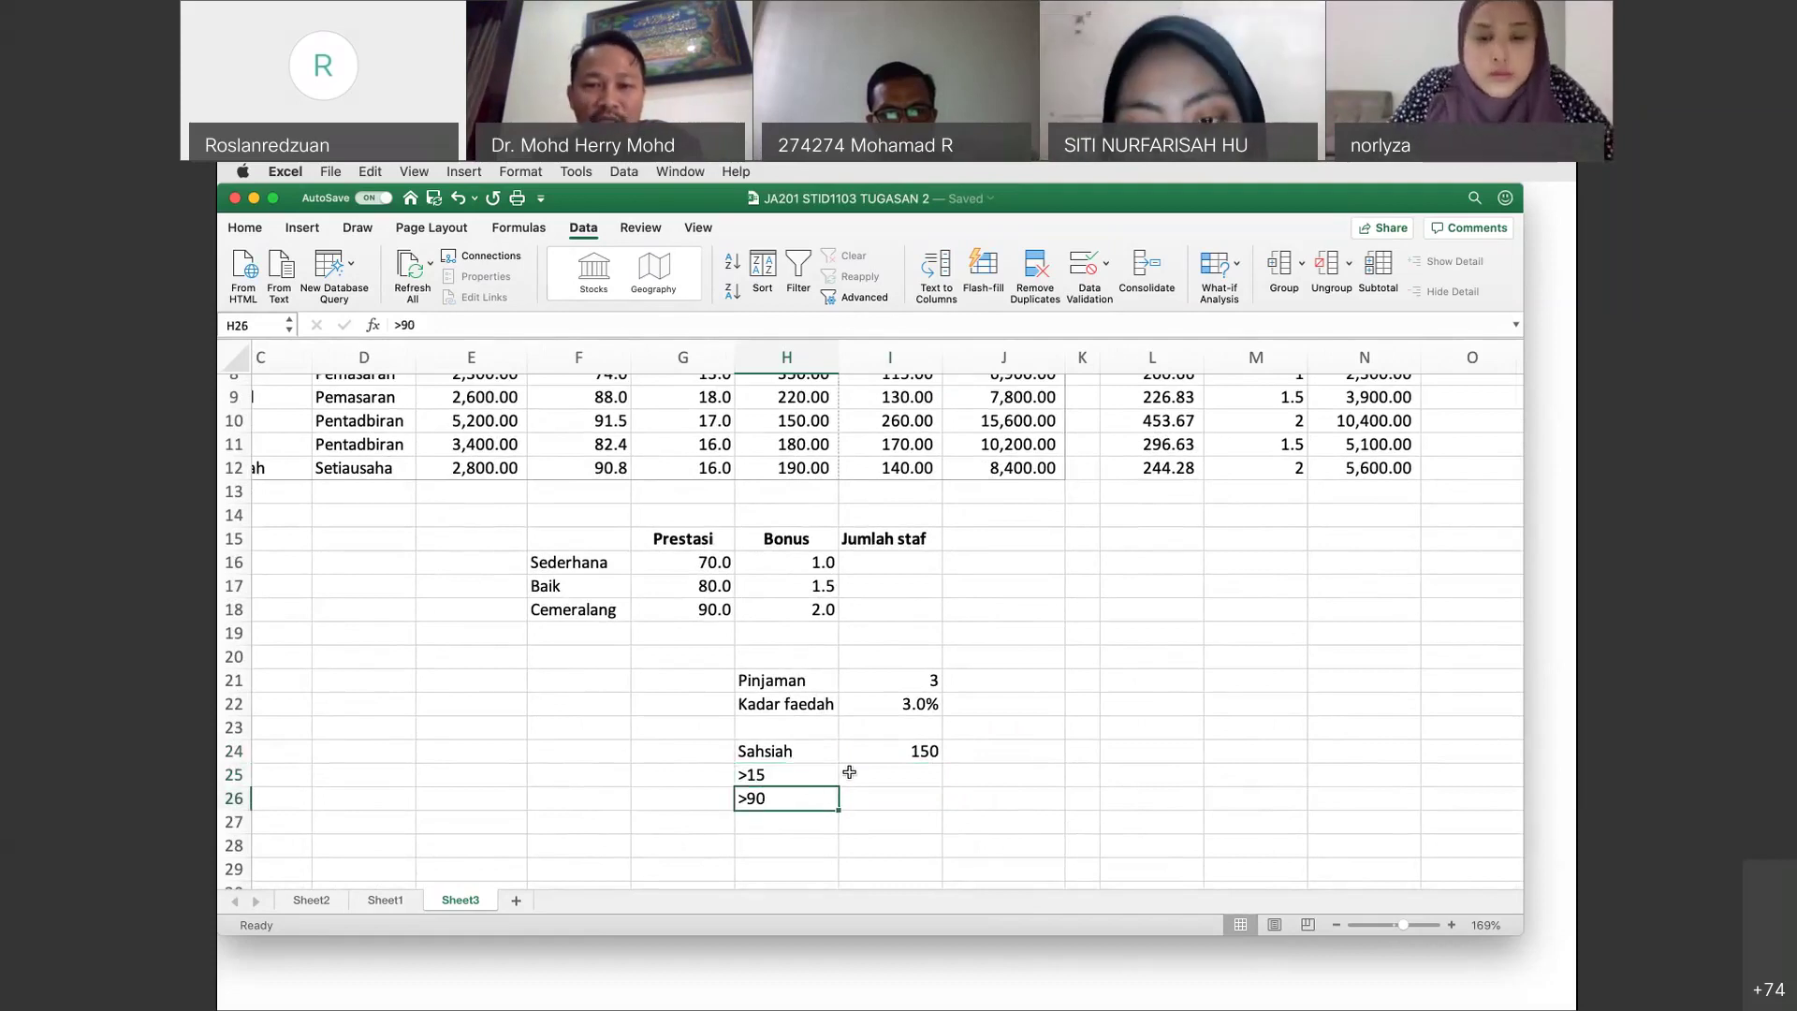
{"action": "left_click", "coordinate": [898, 753]}
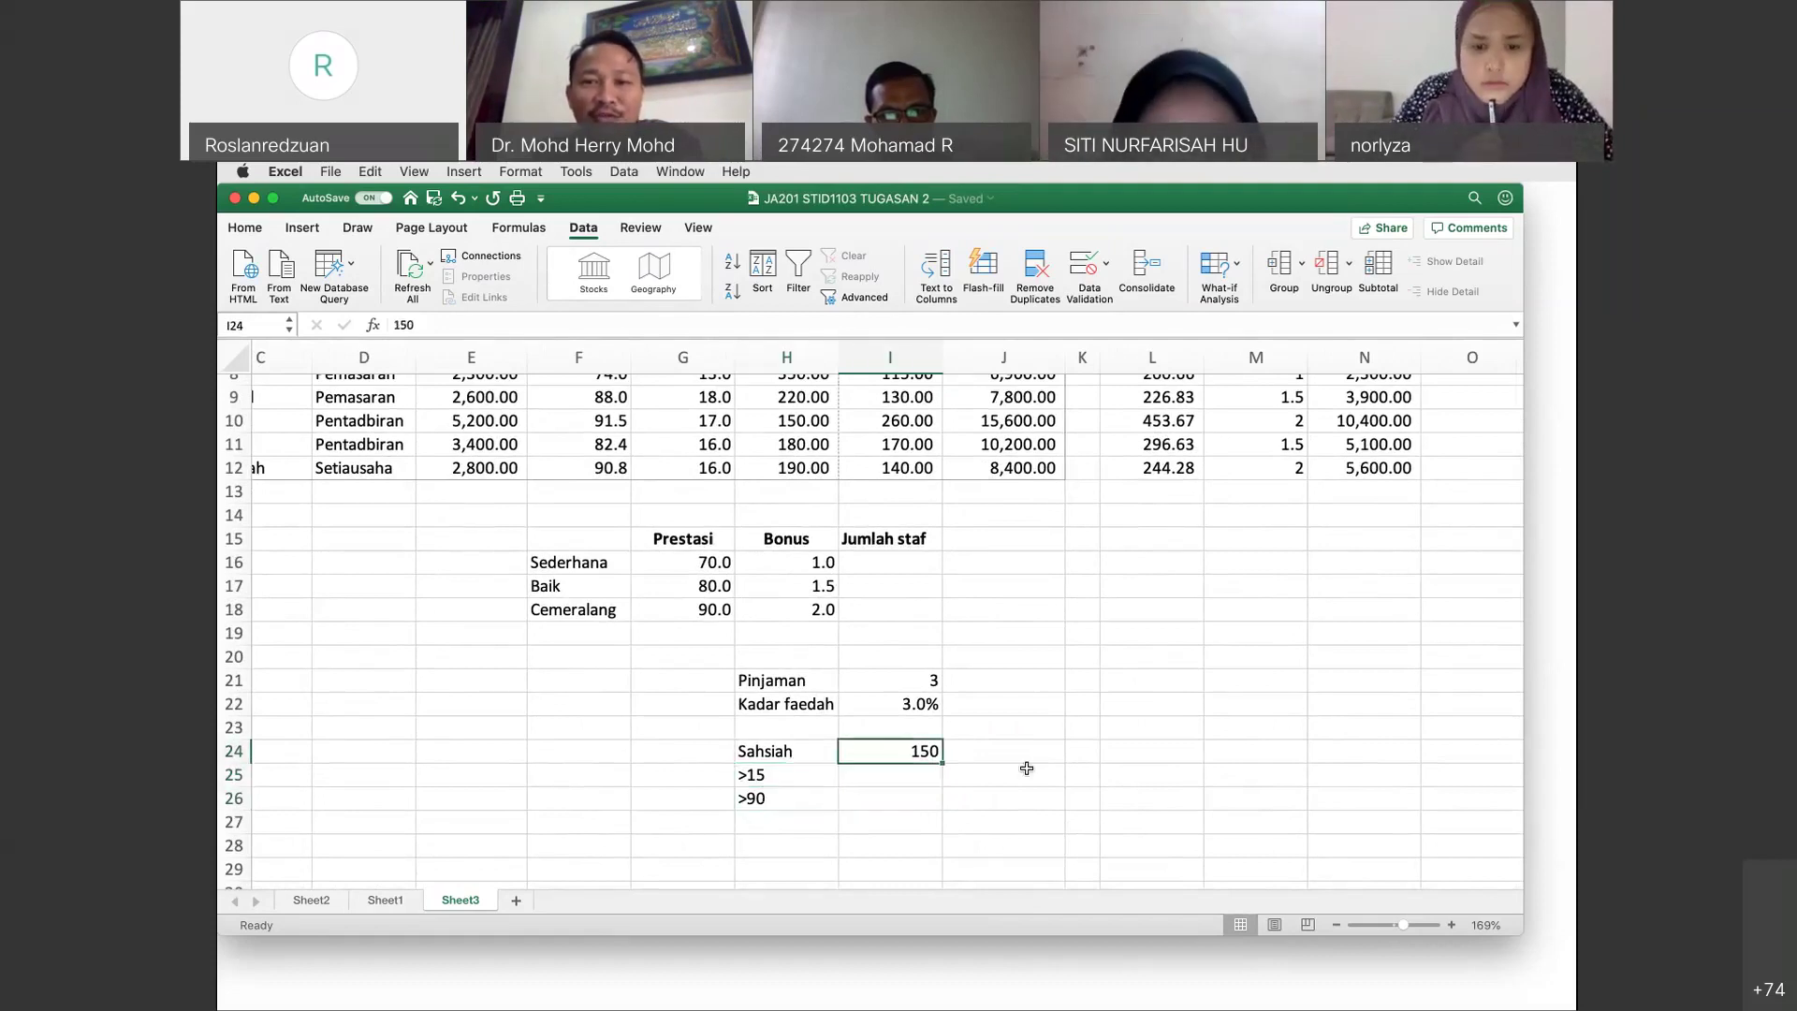
{"action": "scroll", "coordinate": [1026, 769], "scroll_direction": "up", "scroll_amount": 3}
{"action": "scroll", "coordinate": [1027, 768], "scroll_direction": "right", "scroll_amount": 2}
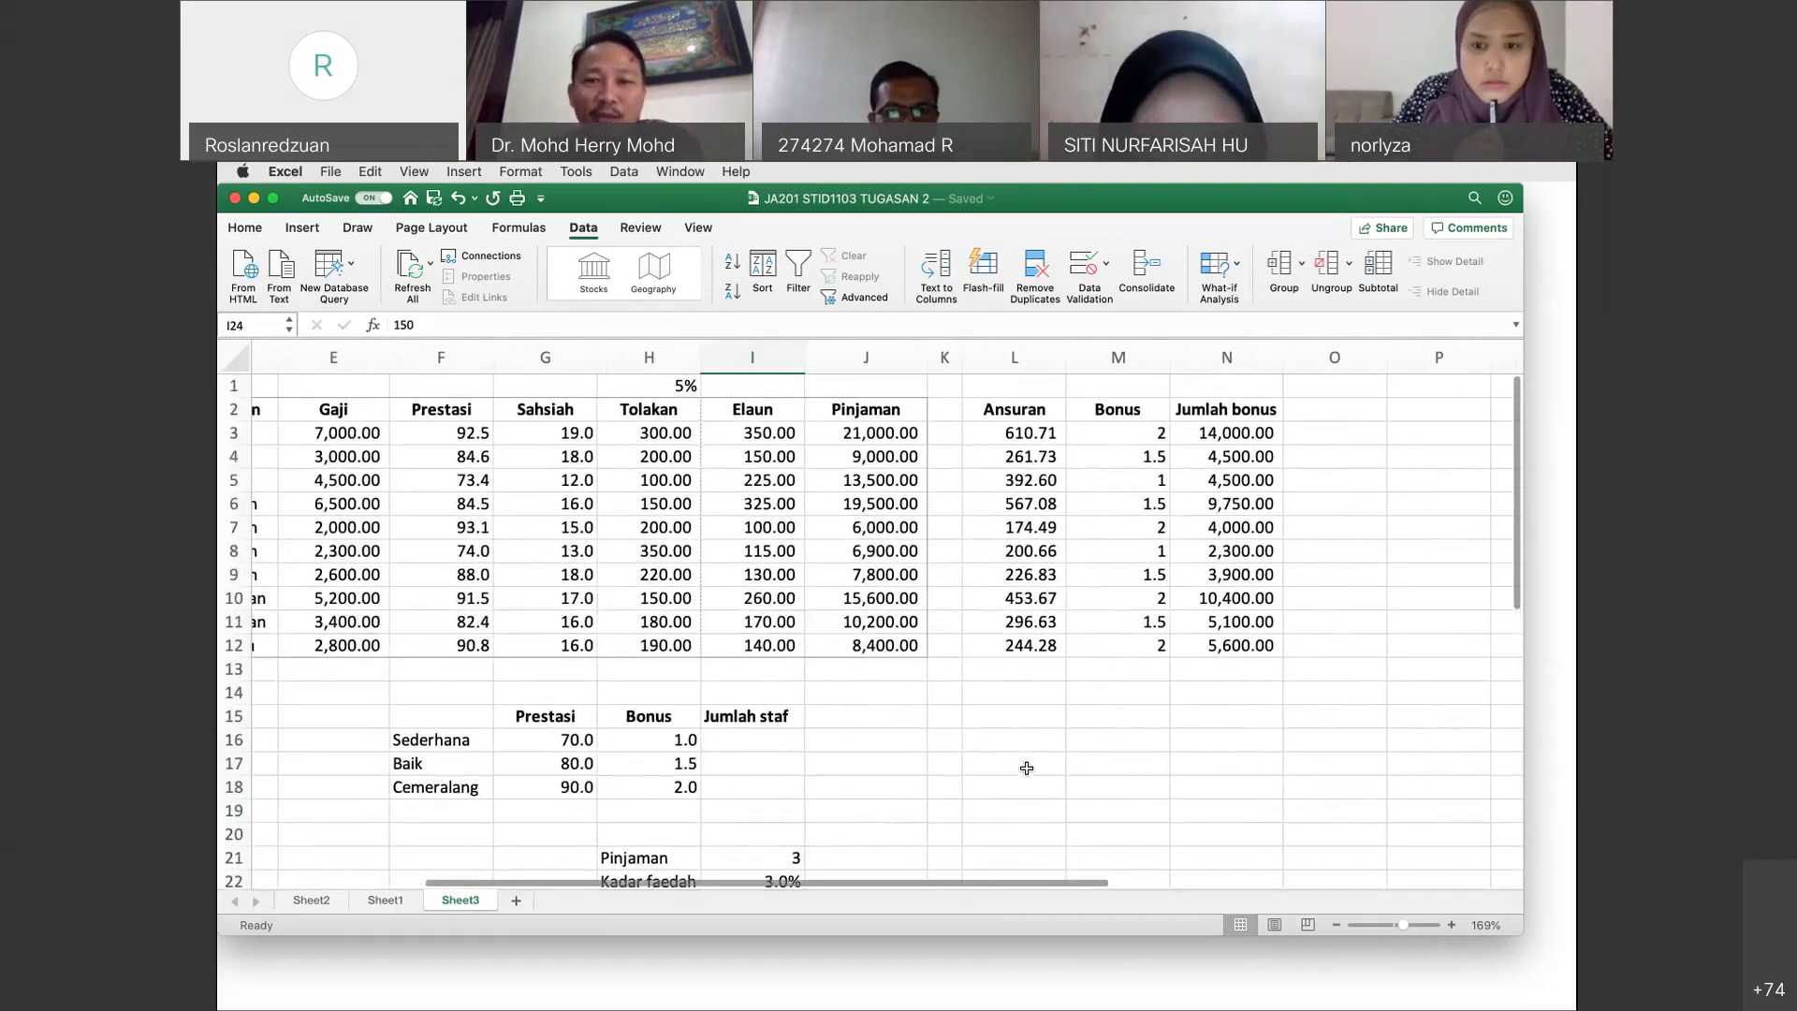
{"action": "scroll", "coordinate": [1027, 768], "scroll_direction": "down", "scroll_amount": 4}
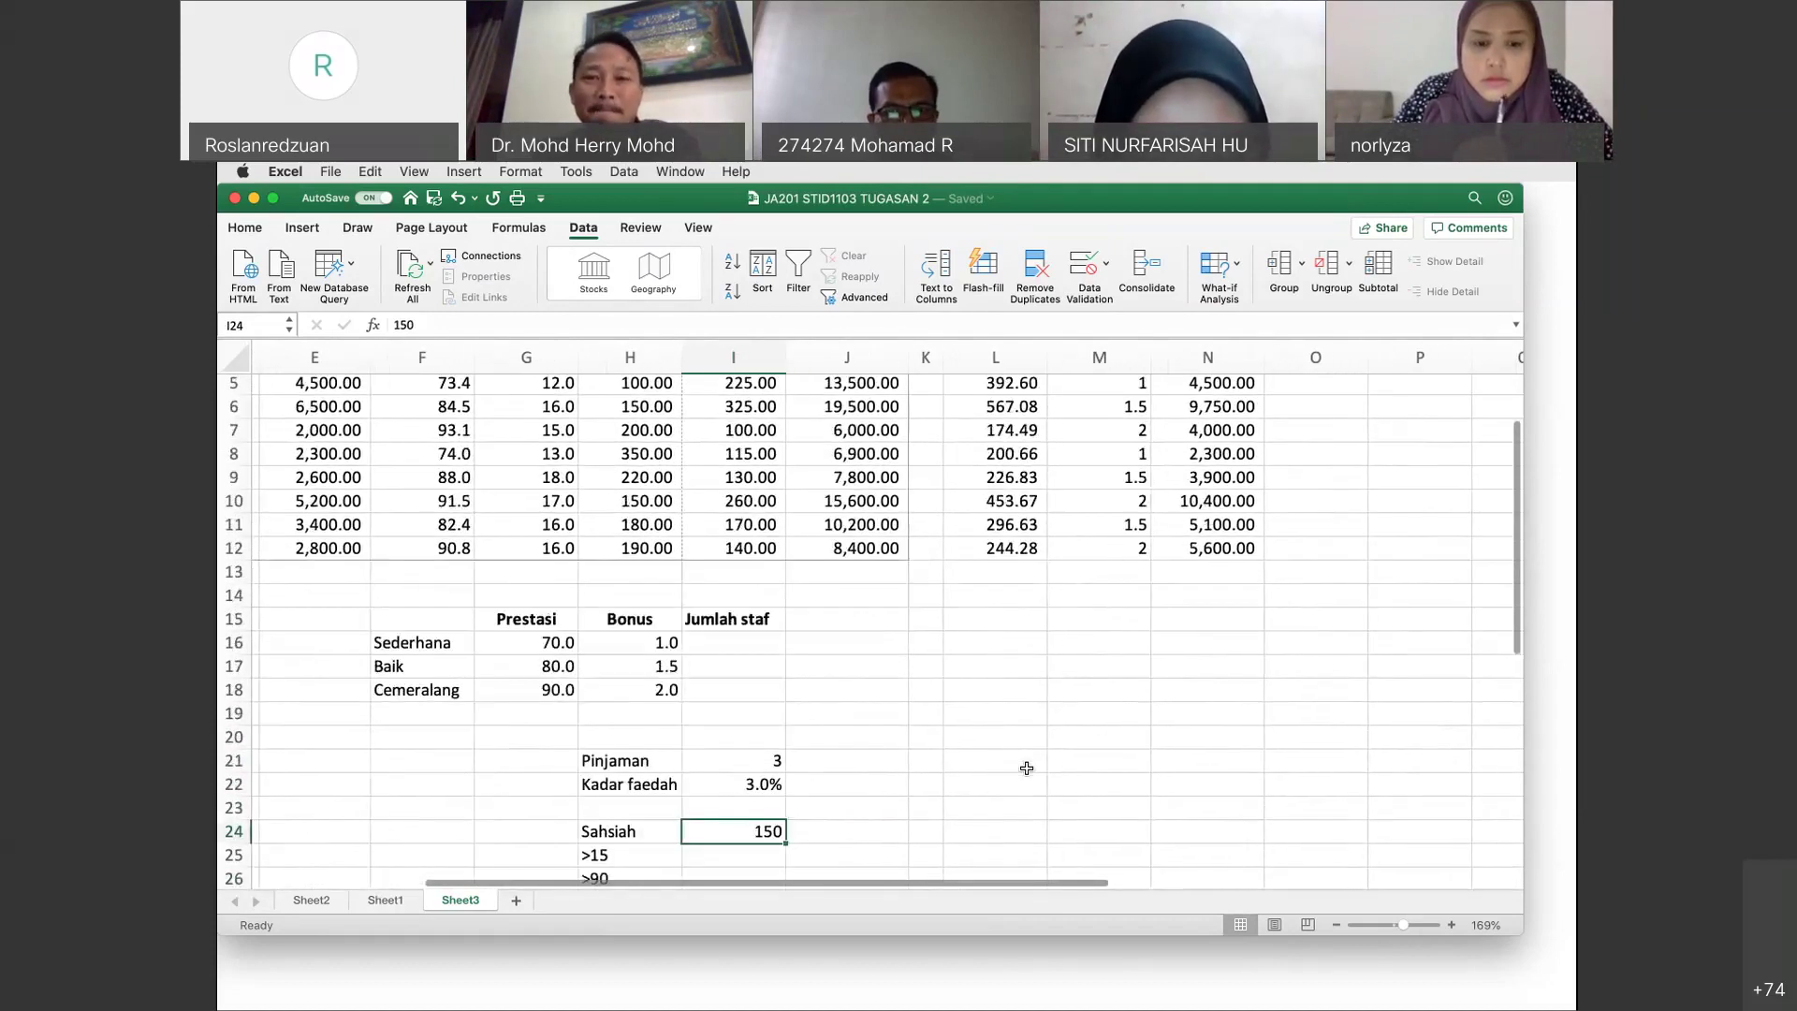
Add the header "Elaun Sahsiah" in O2 beside Jumlah bonus and widen column O slightly to fit it.
{"action": "scroll", "coordinate": [1026, 769], "scroll_direction": "up", "scroll_amount": 3}
{"action": "left_click", "coordinate": [1323, 412]}
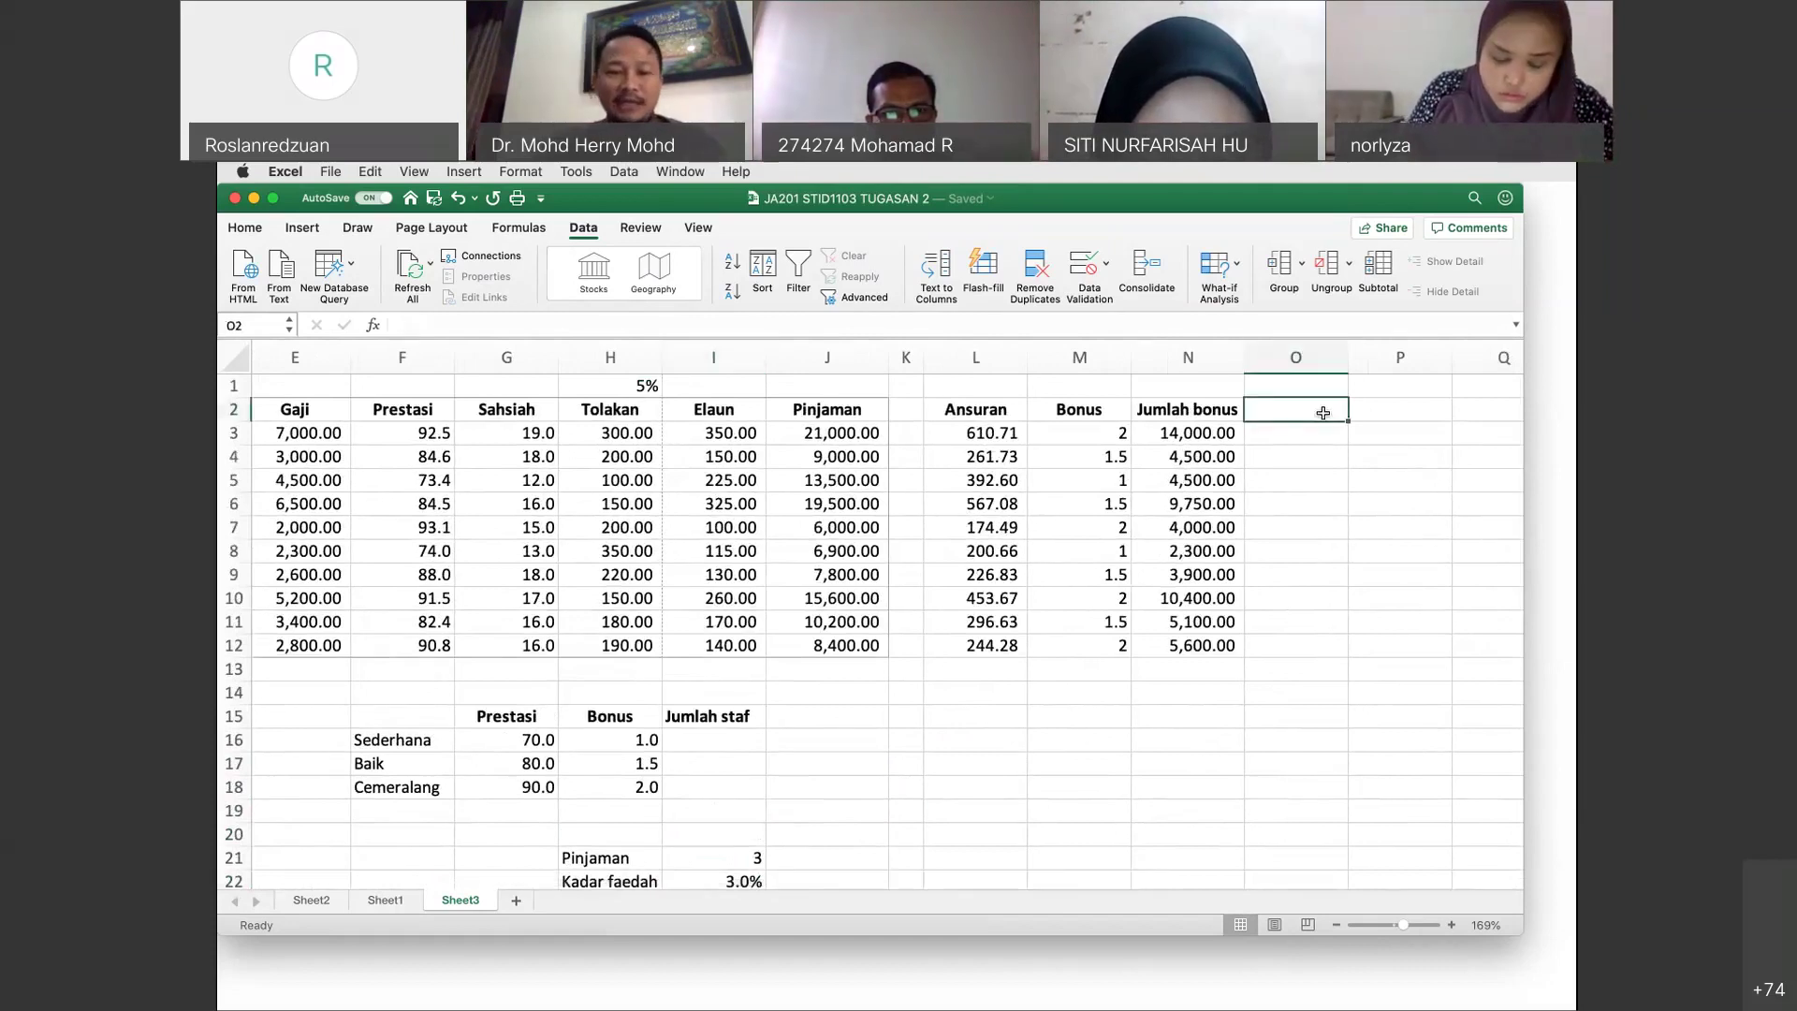
{"action": "type", "text": "Elaun "}
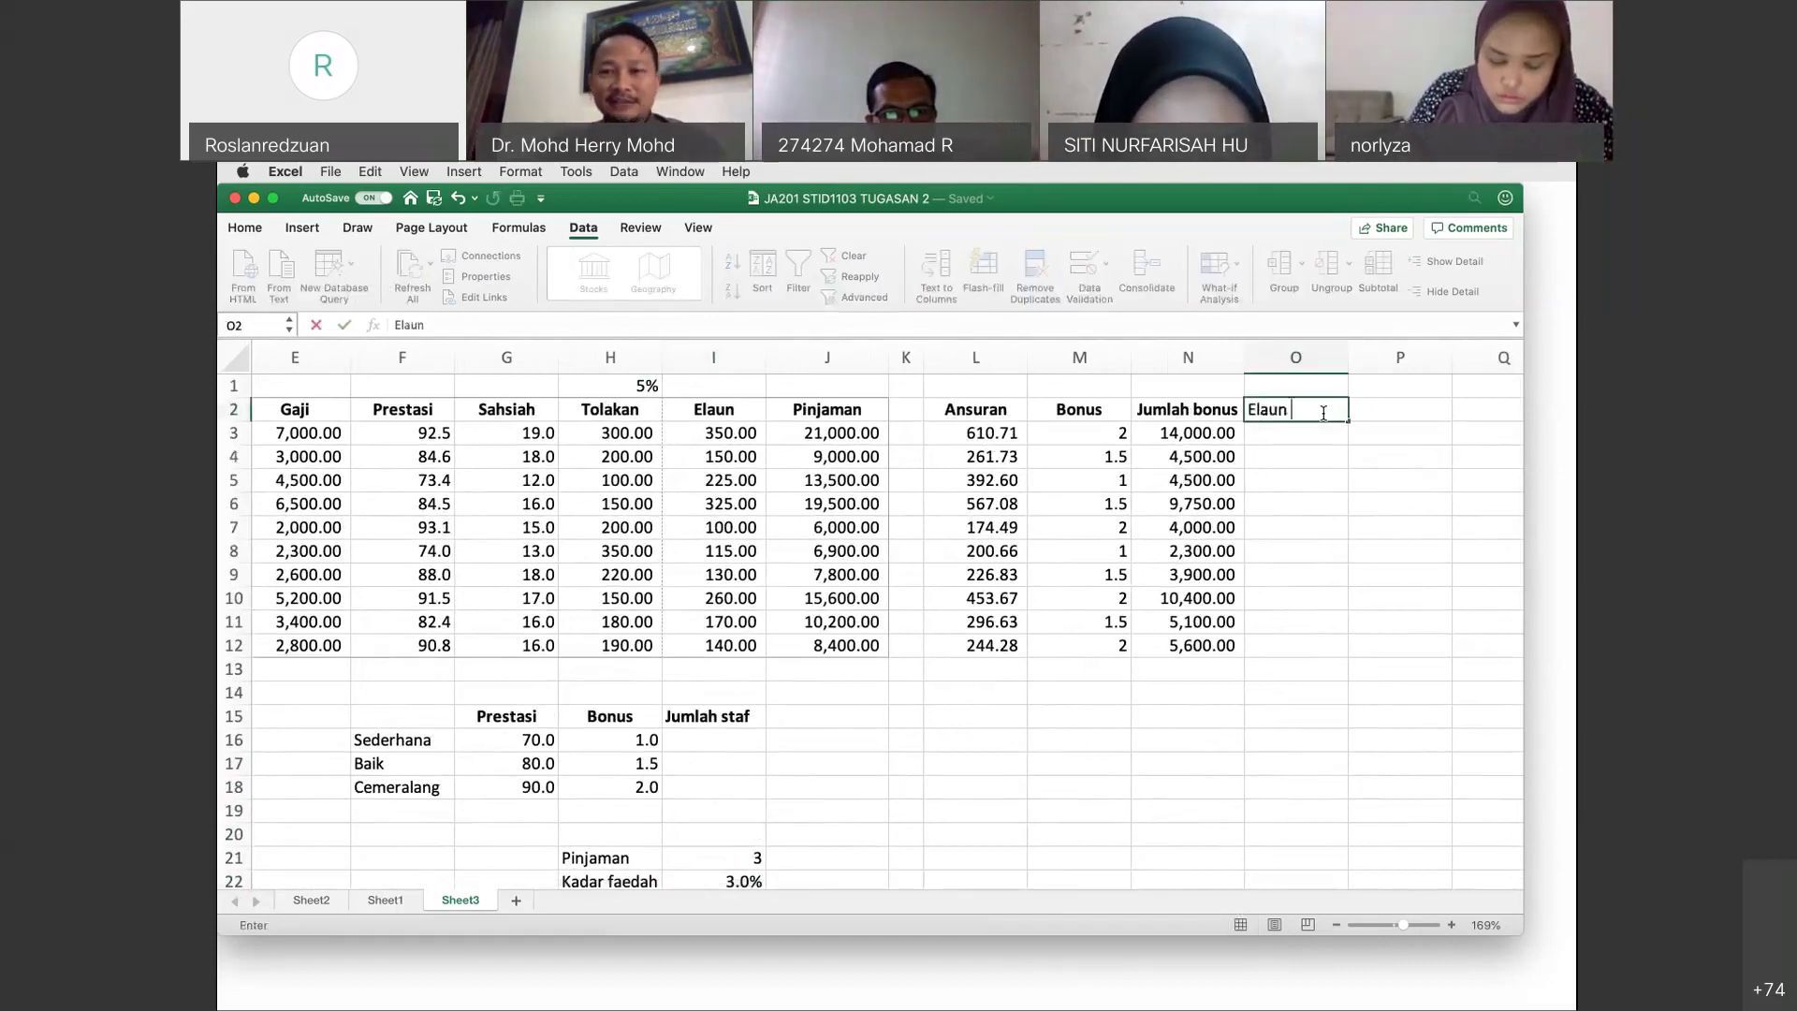
{"action": "type", "text": "Sahsiah"}
{"action": "key", "text": "BackSpace"}
{"action": "key", "text": "BackSpace"}
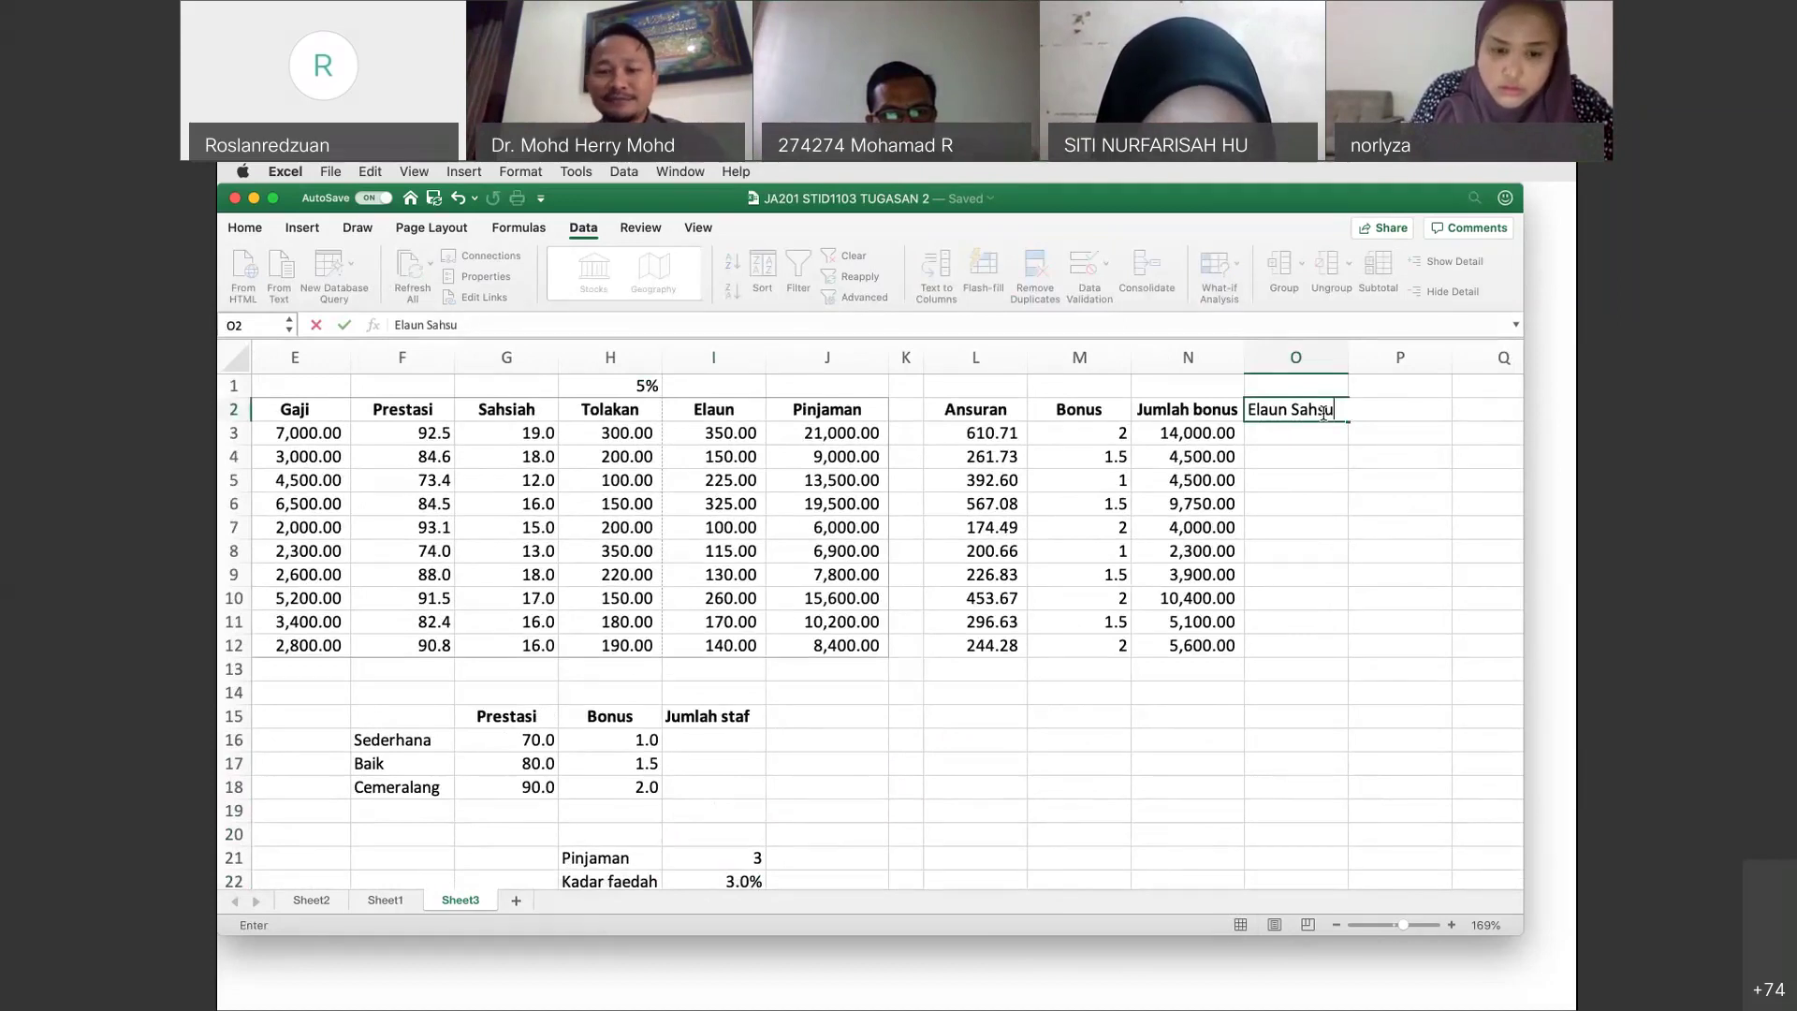
{"action": "type", "text": "ah"}
{"action": "left_click", "coordinate": [1323, 477]}
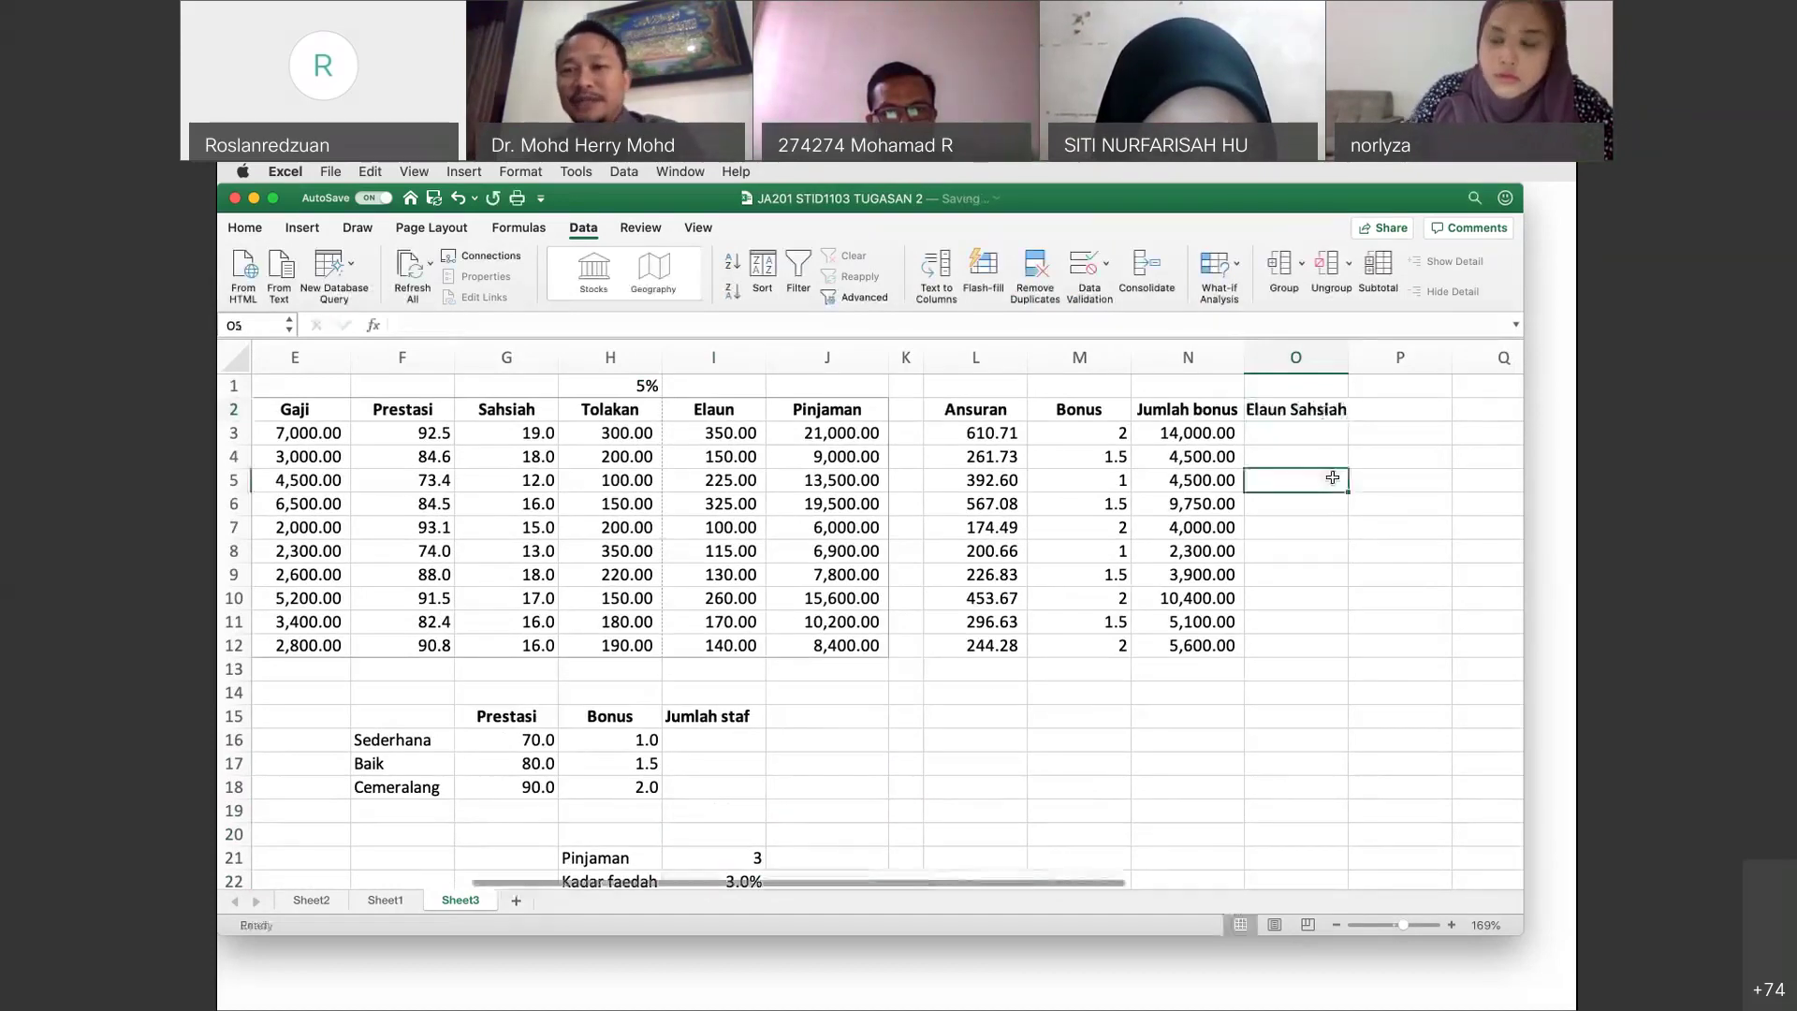
{"action": "left_click_drag", "start_coordinate": [1350, 366], "coordinate": [1360, 424]}
{"action": "left_click", "coordinate": [1311, 442]}
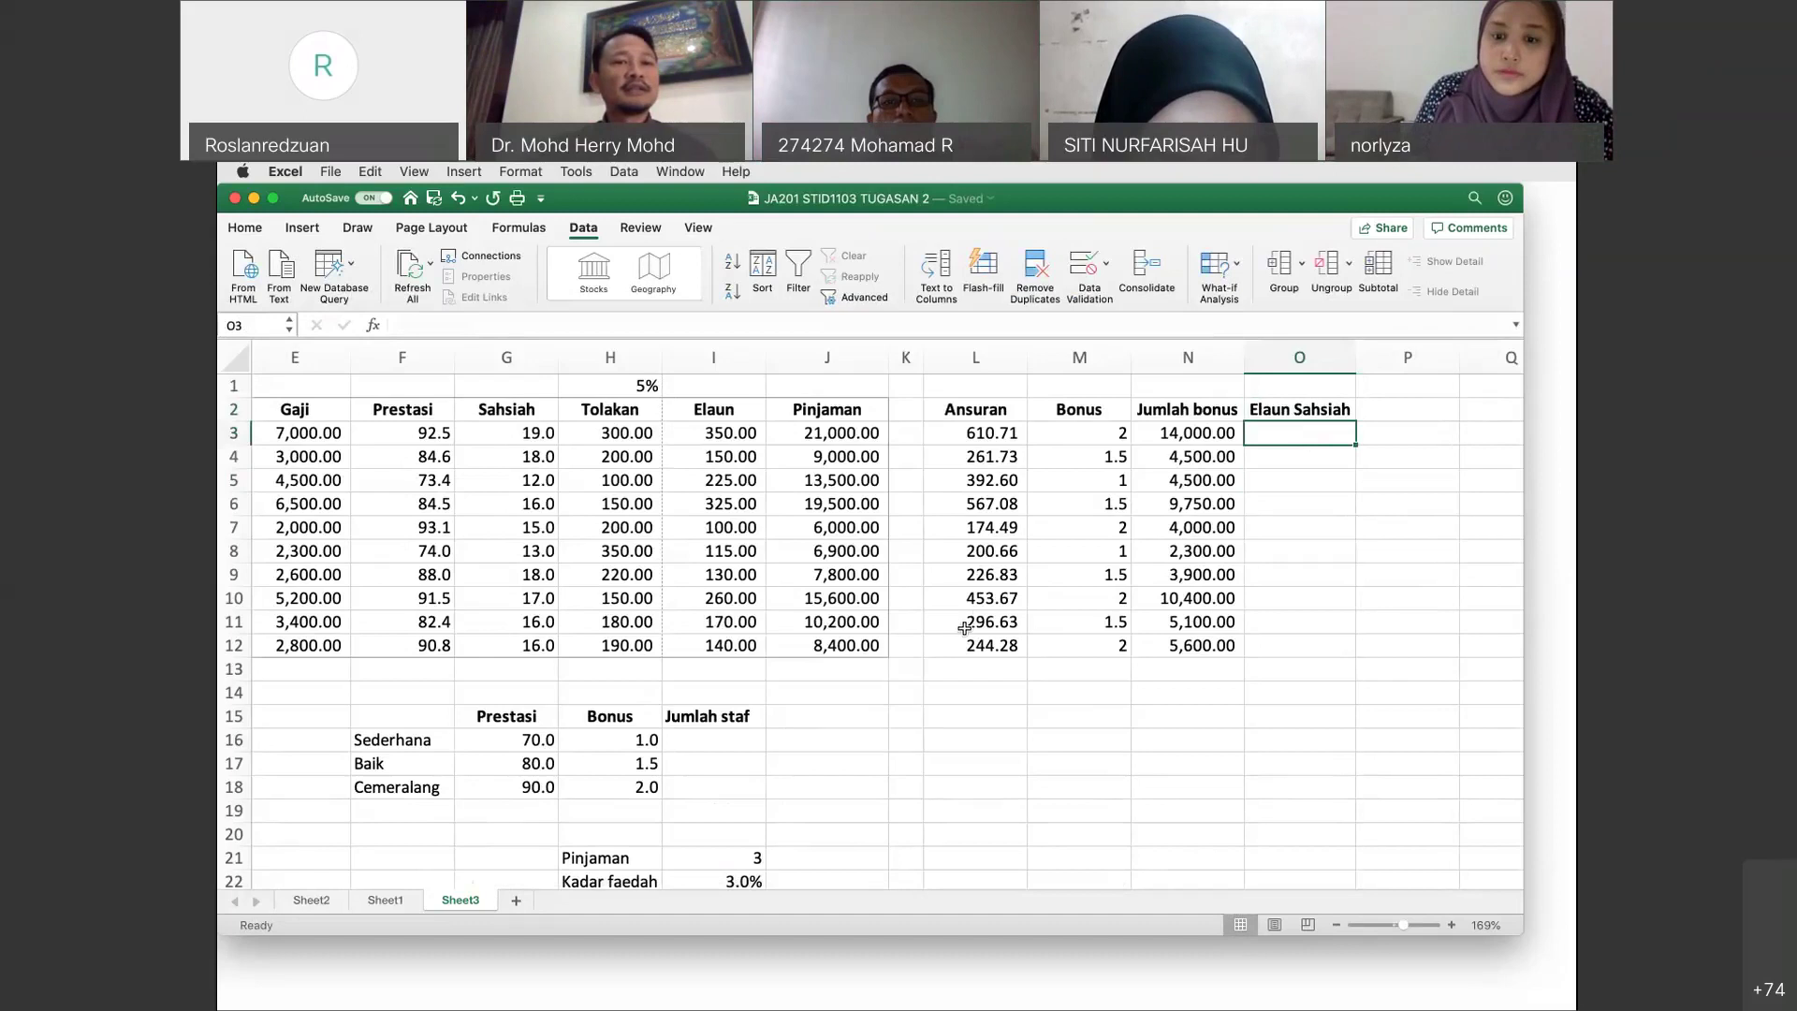
Change the first Sahsiah criterion in H25 to >17.
{"action": "scroll", "coordinate": [964, 628], "scroll_direction": "down", "scroll_amount": 5}
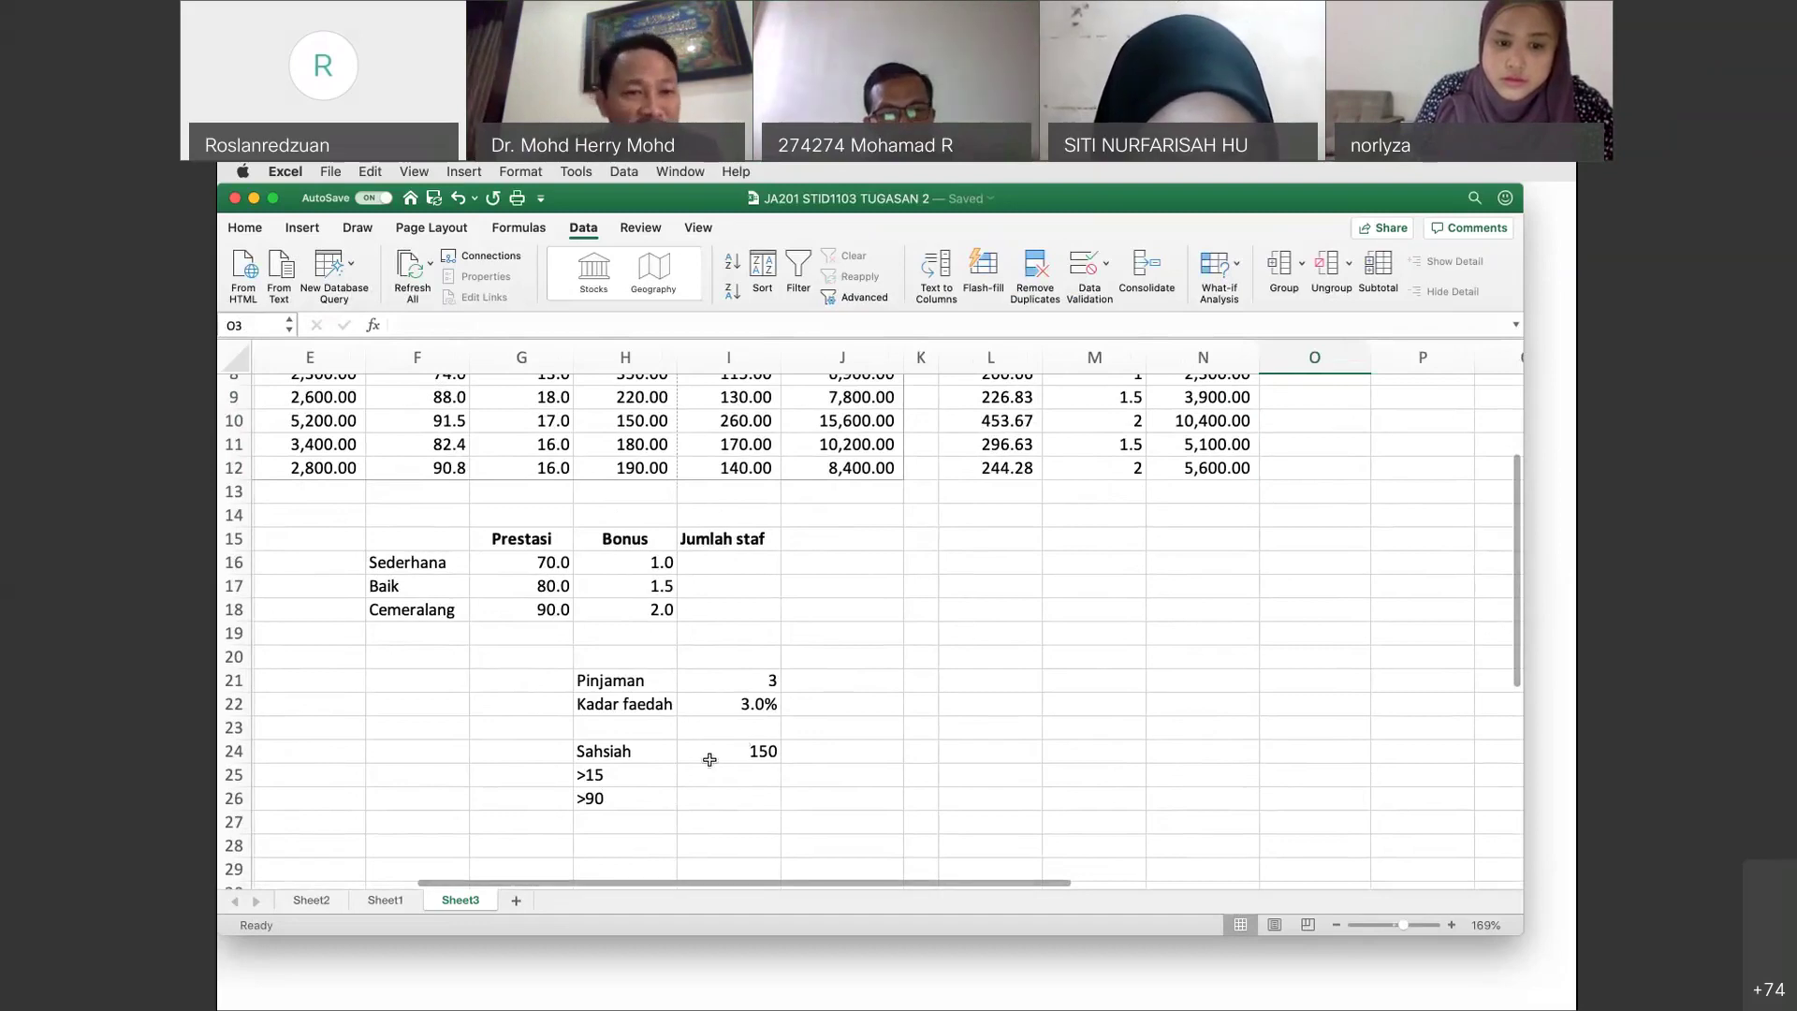
{"action": "scroll", "coordinate": [707, 756], "scroll_direction": "up", "scroll_amount": 6}
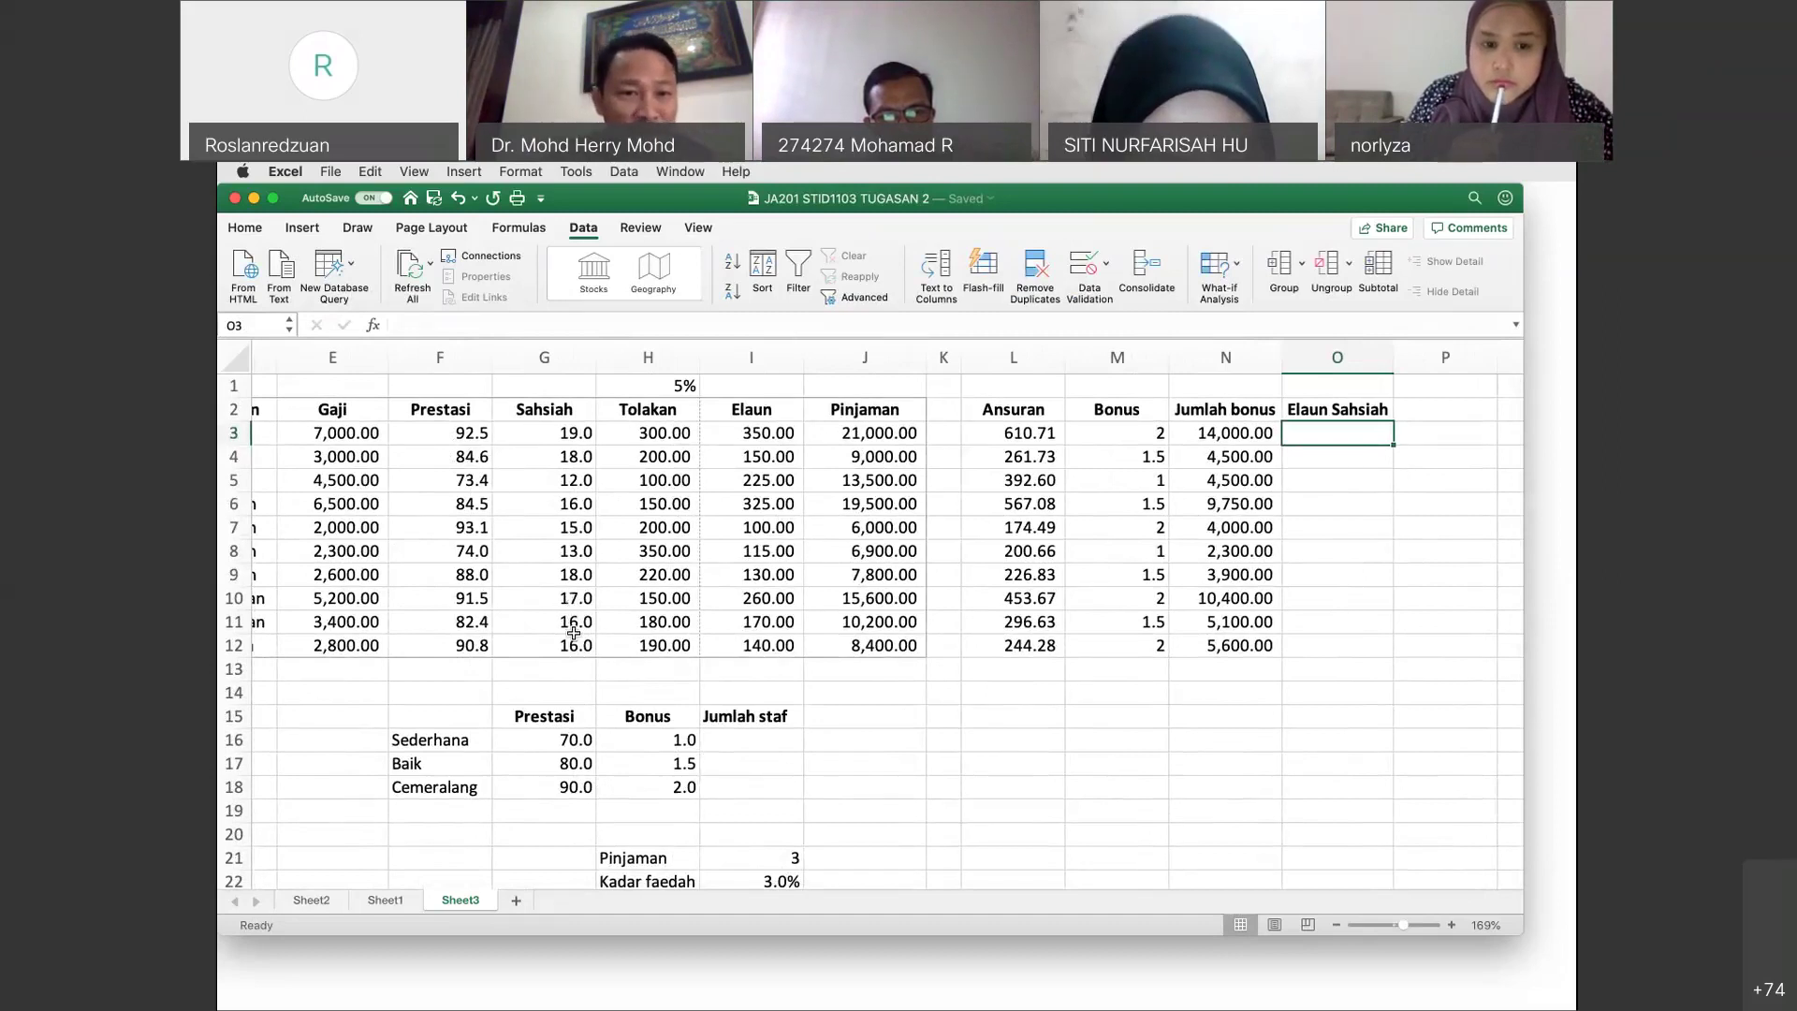
{"action": "scroll", "coordinate": [734, 679], "scroll_direction": "down", "scroll_amount": 7}
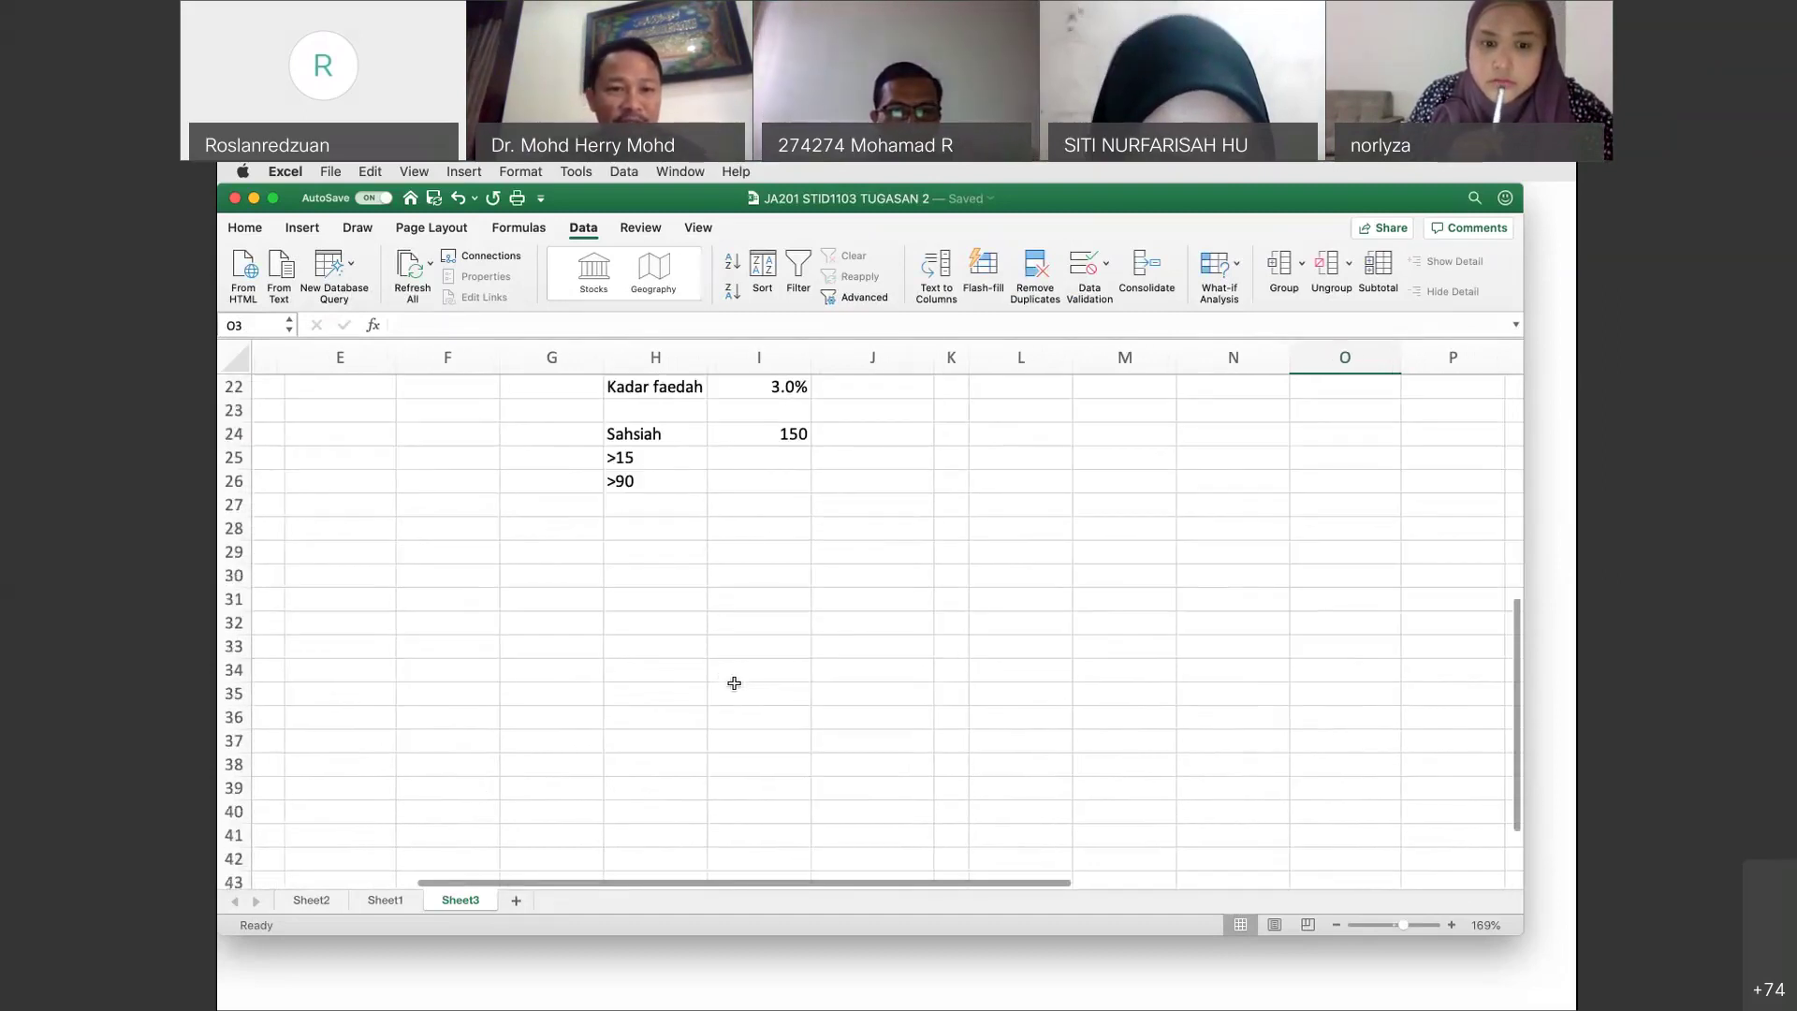
{"action": "scroll", "coordinate": [733, 683], "scroll_direction": "up", "scroll_amount": 1}
{"action": "left_click", "coordinate": [669, 479]}
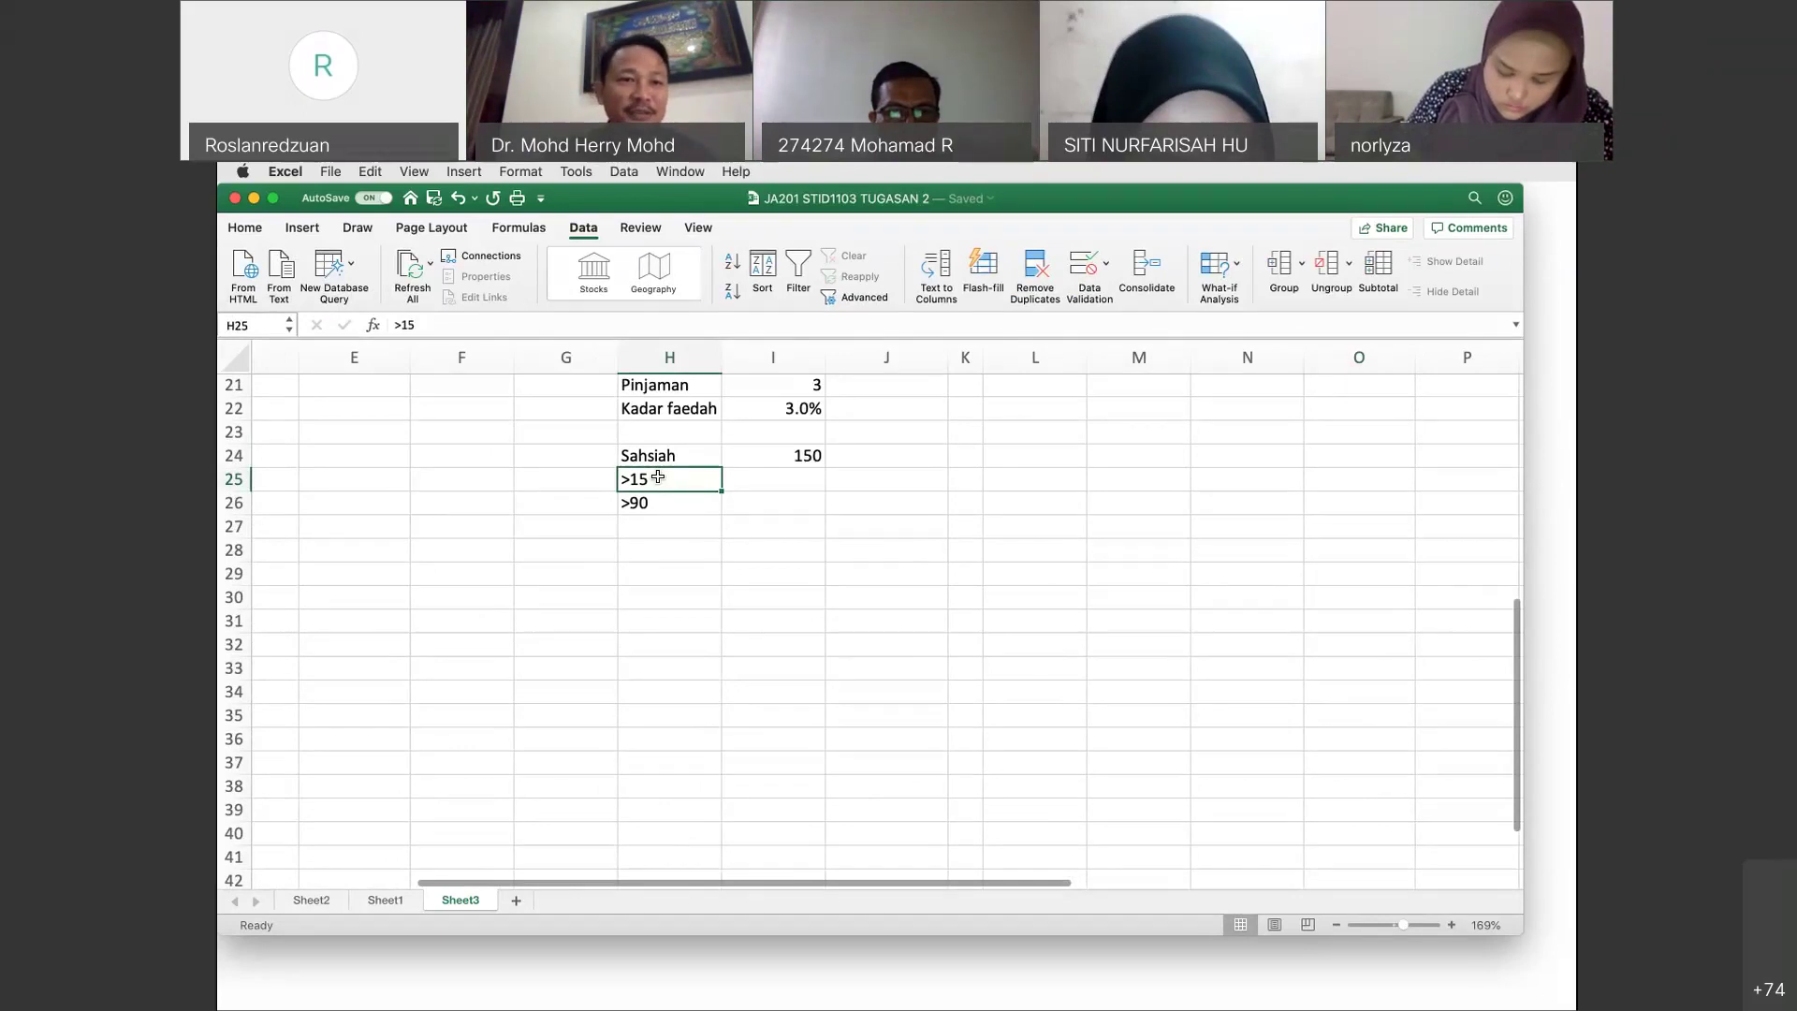
{"action": "left_click", "coordinate": [435, 326]}
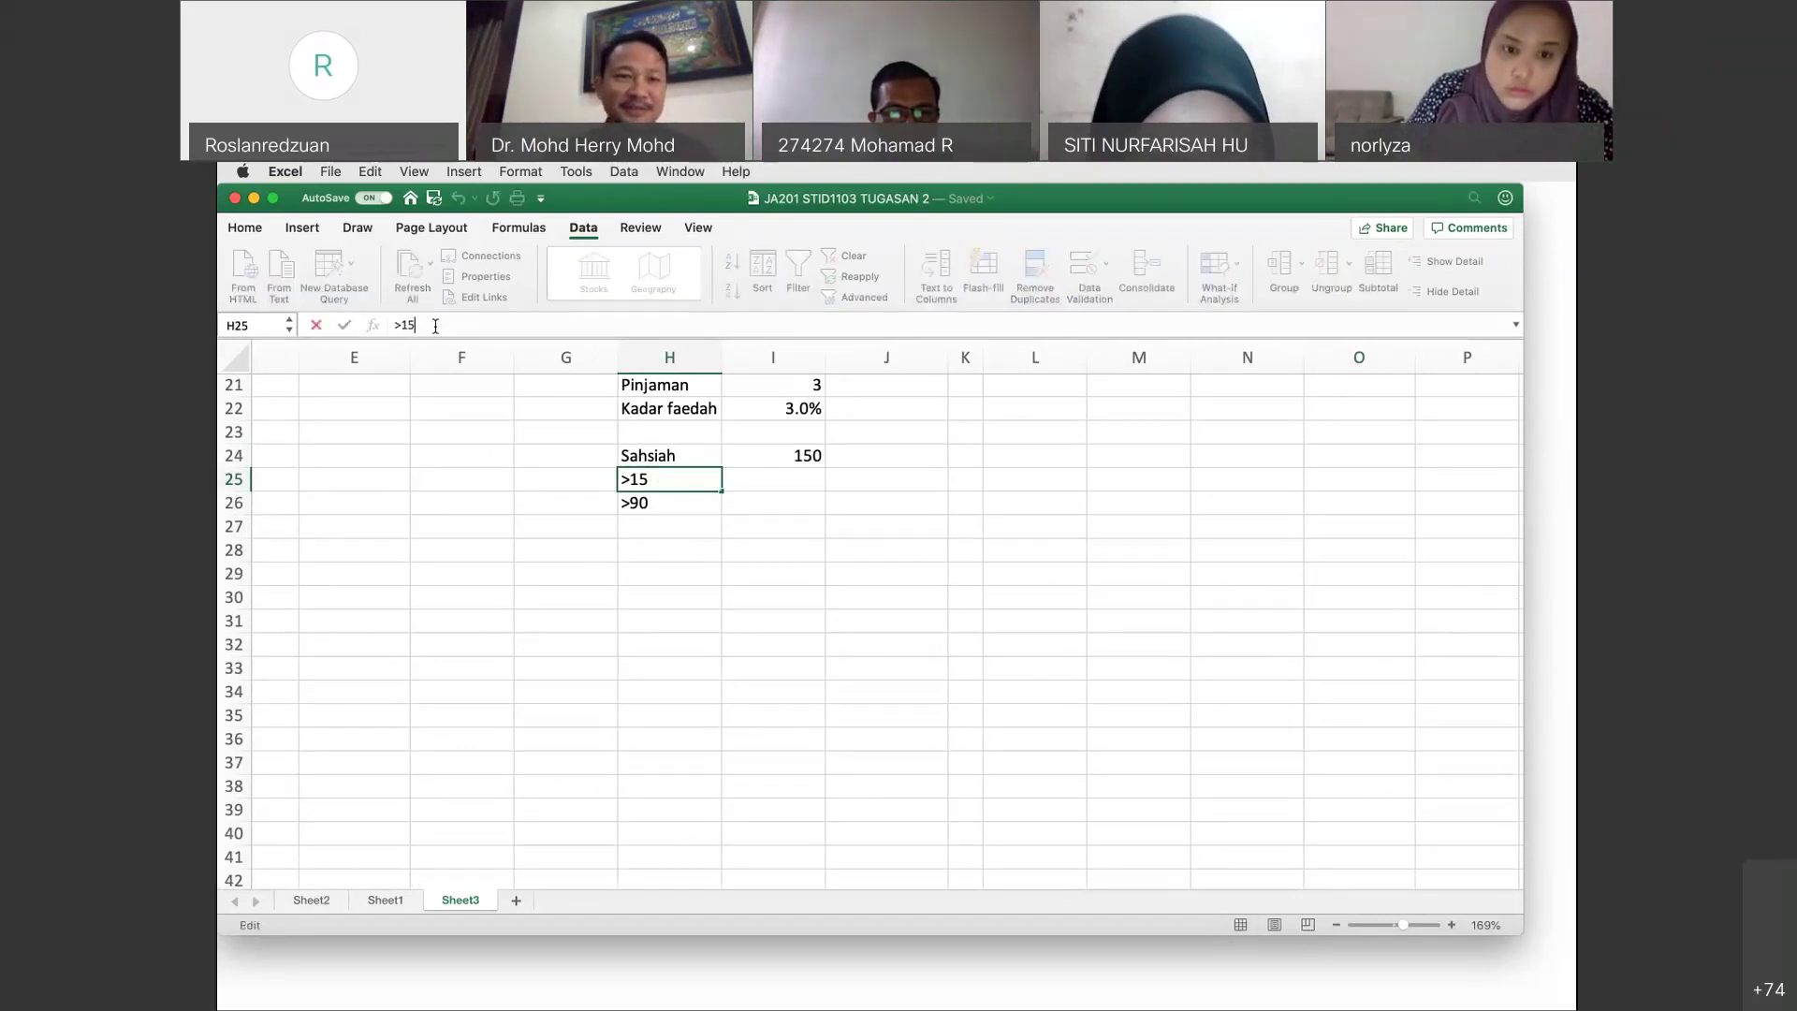
{"action": "key", "text": "BackSpace"}
{"action": "type", "text": "7"}
{"action": "key", "text": "Return"}
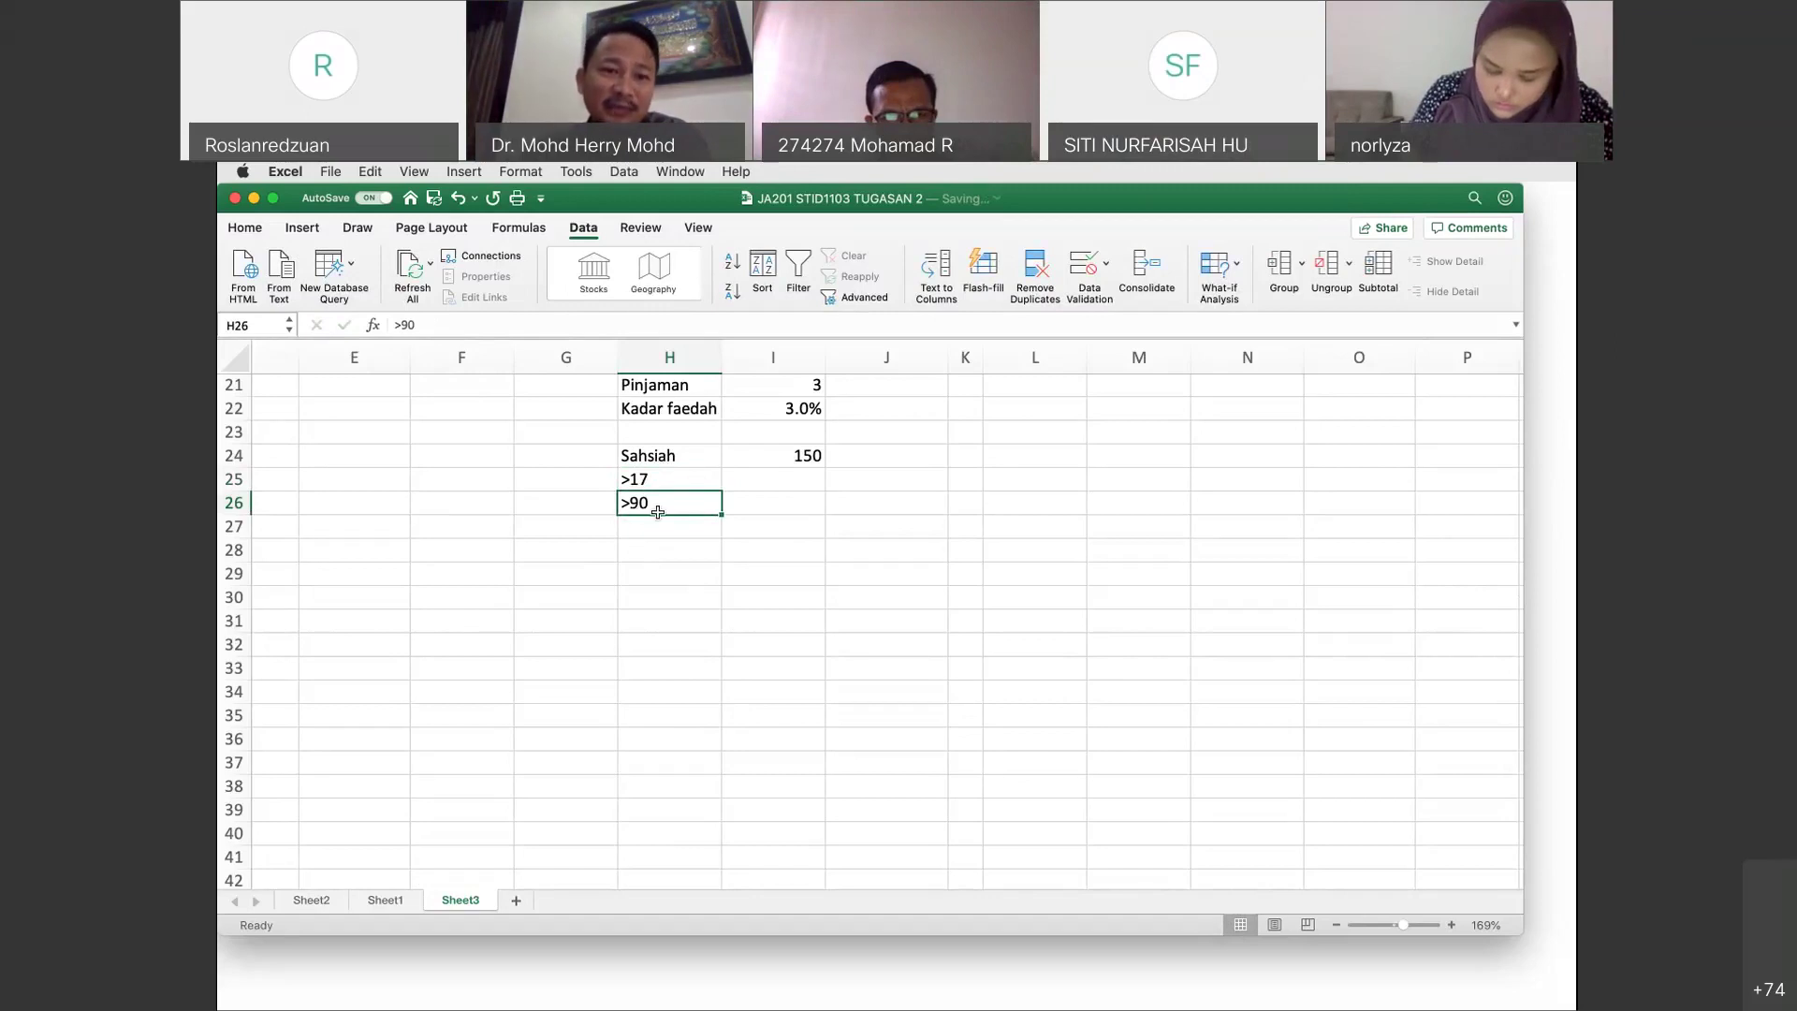
Enter the word "atau" in G26 beside the >90 criterion.
{"action": "left_click", "coordinate": [579, 506]}
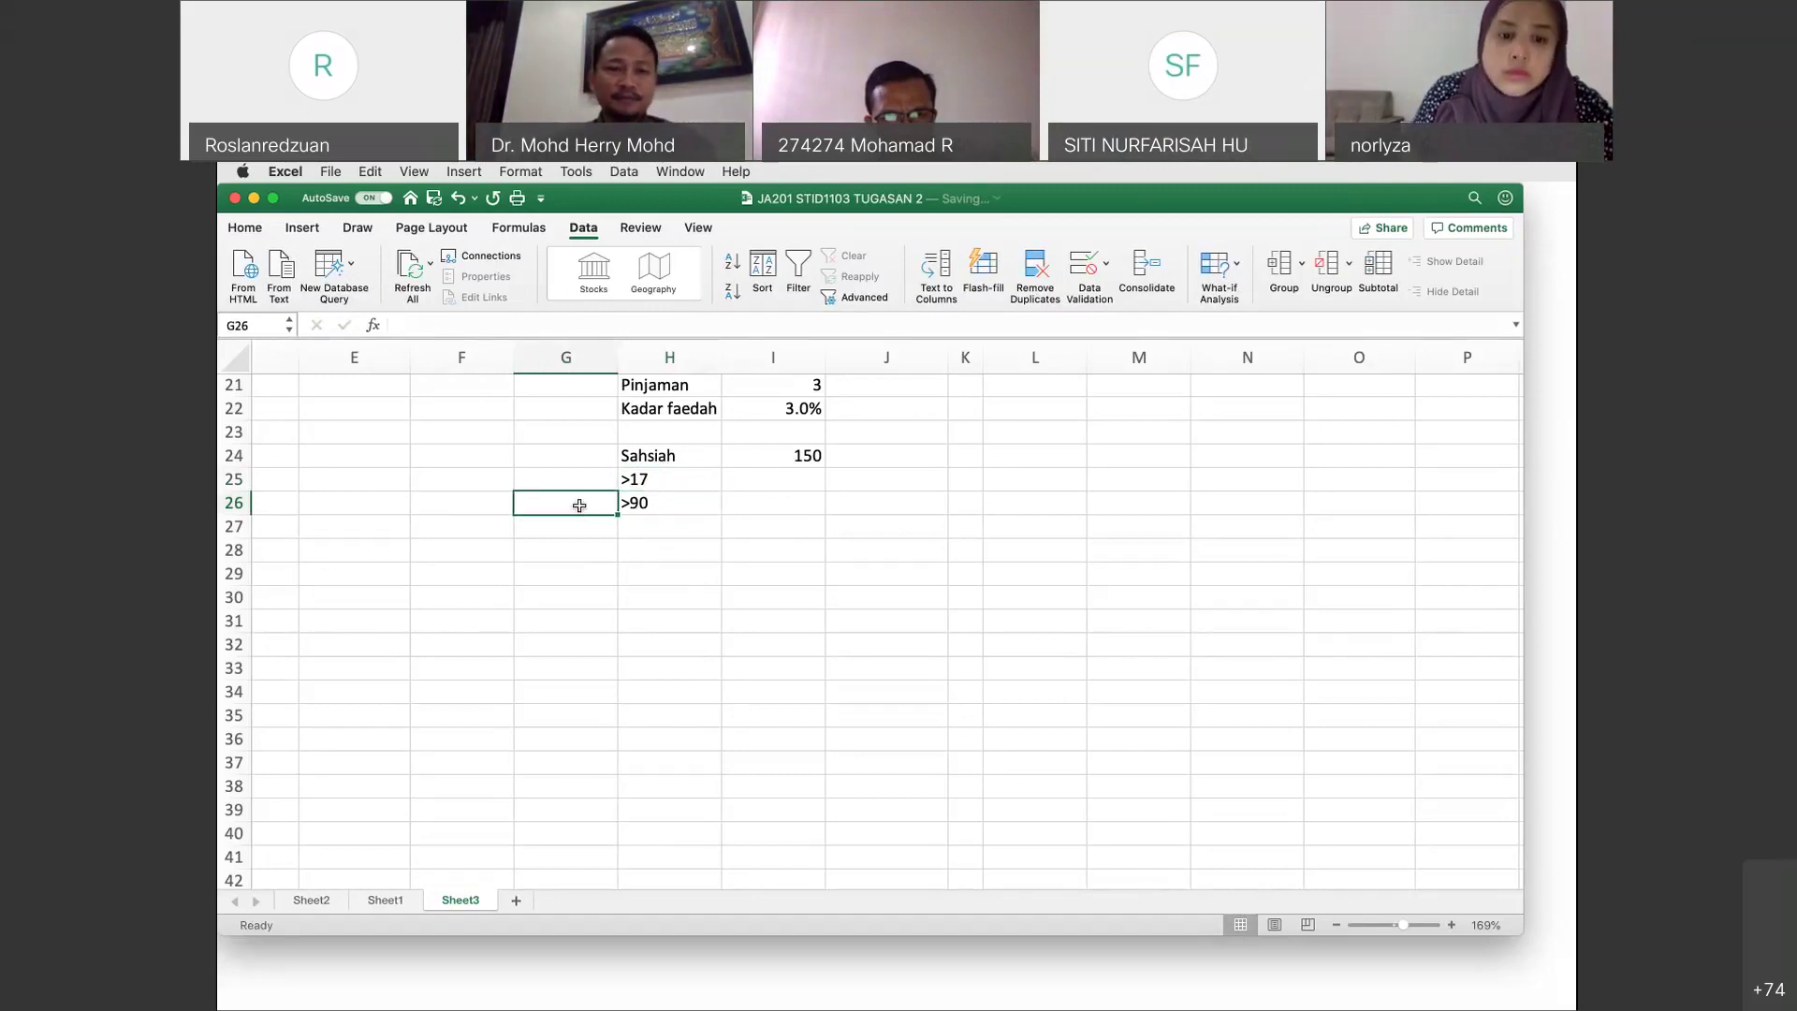
{"action": "type", "text": "atau"}
{"action": "key", "text": "Return"}
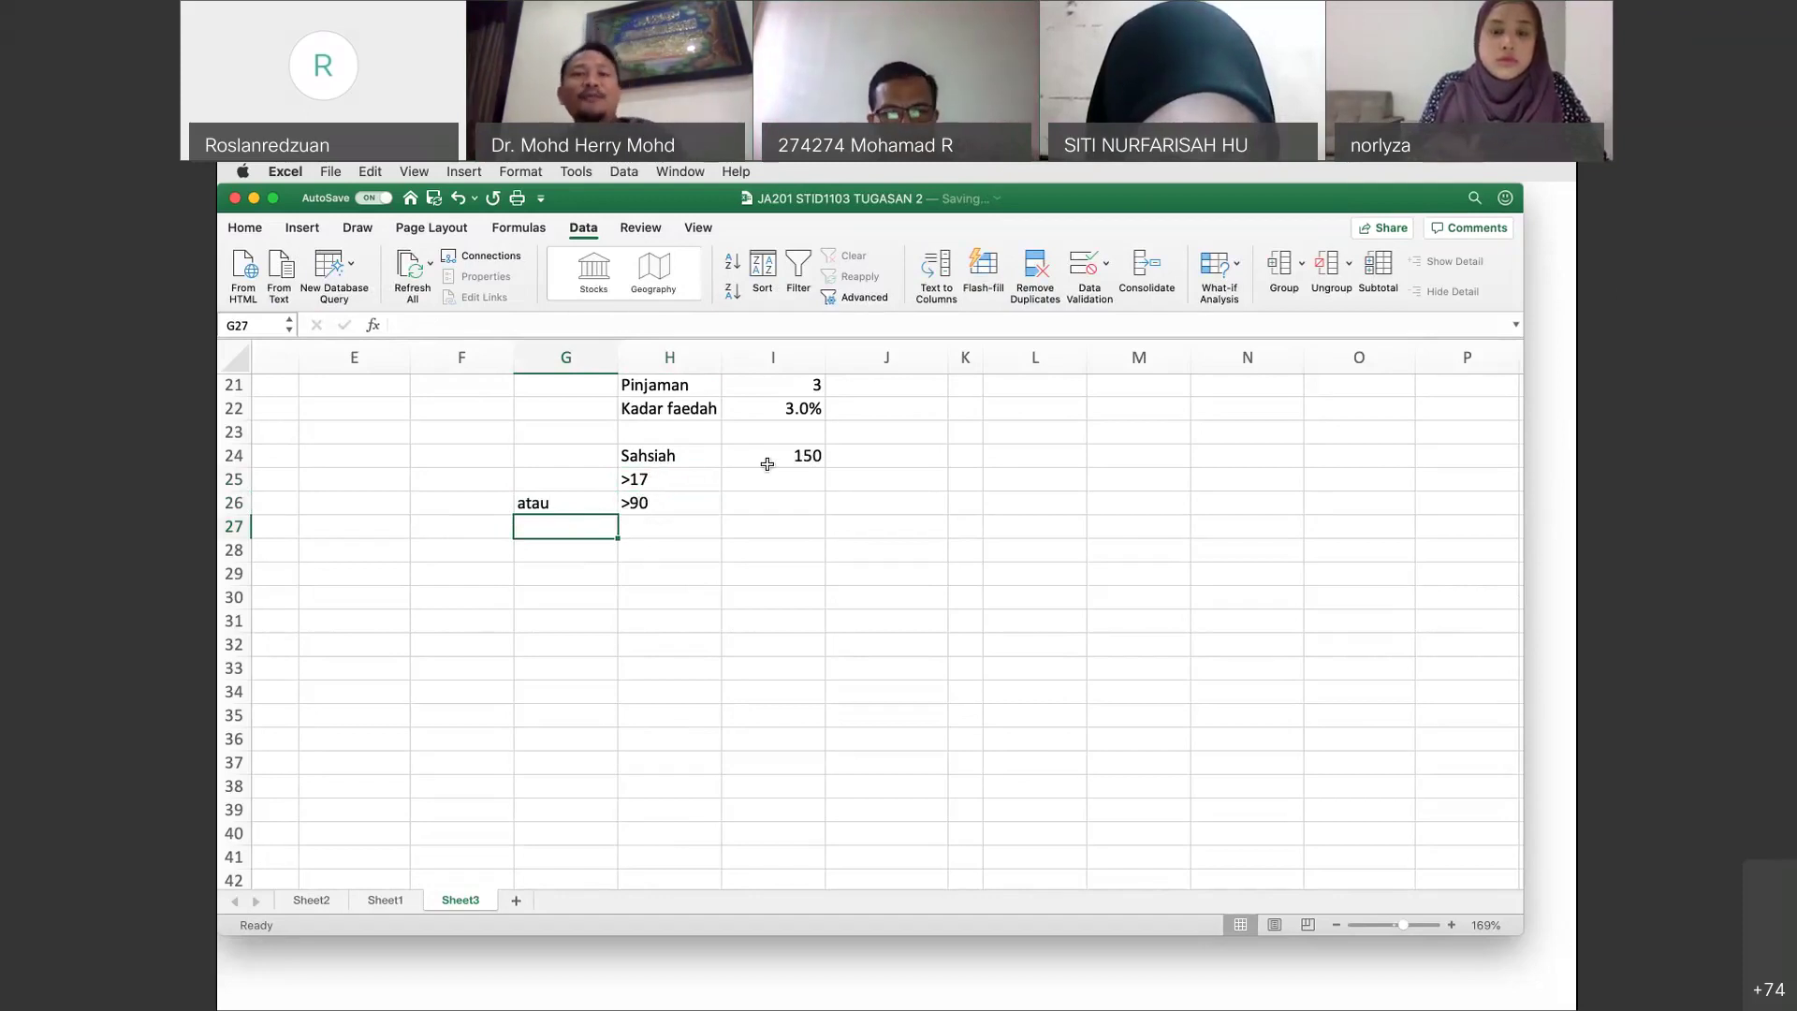
{"action": "scroll", "coordinate": [833, 606], "scroll_direction": "up", "scroll_amount": 10}
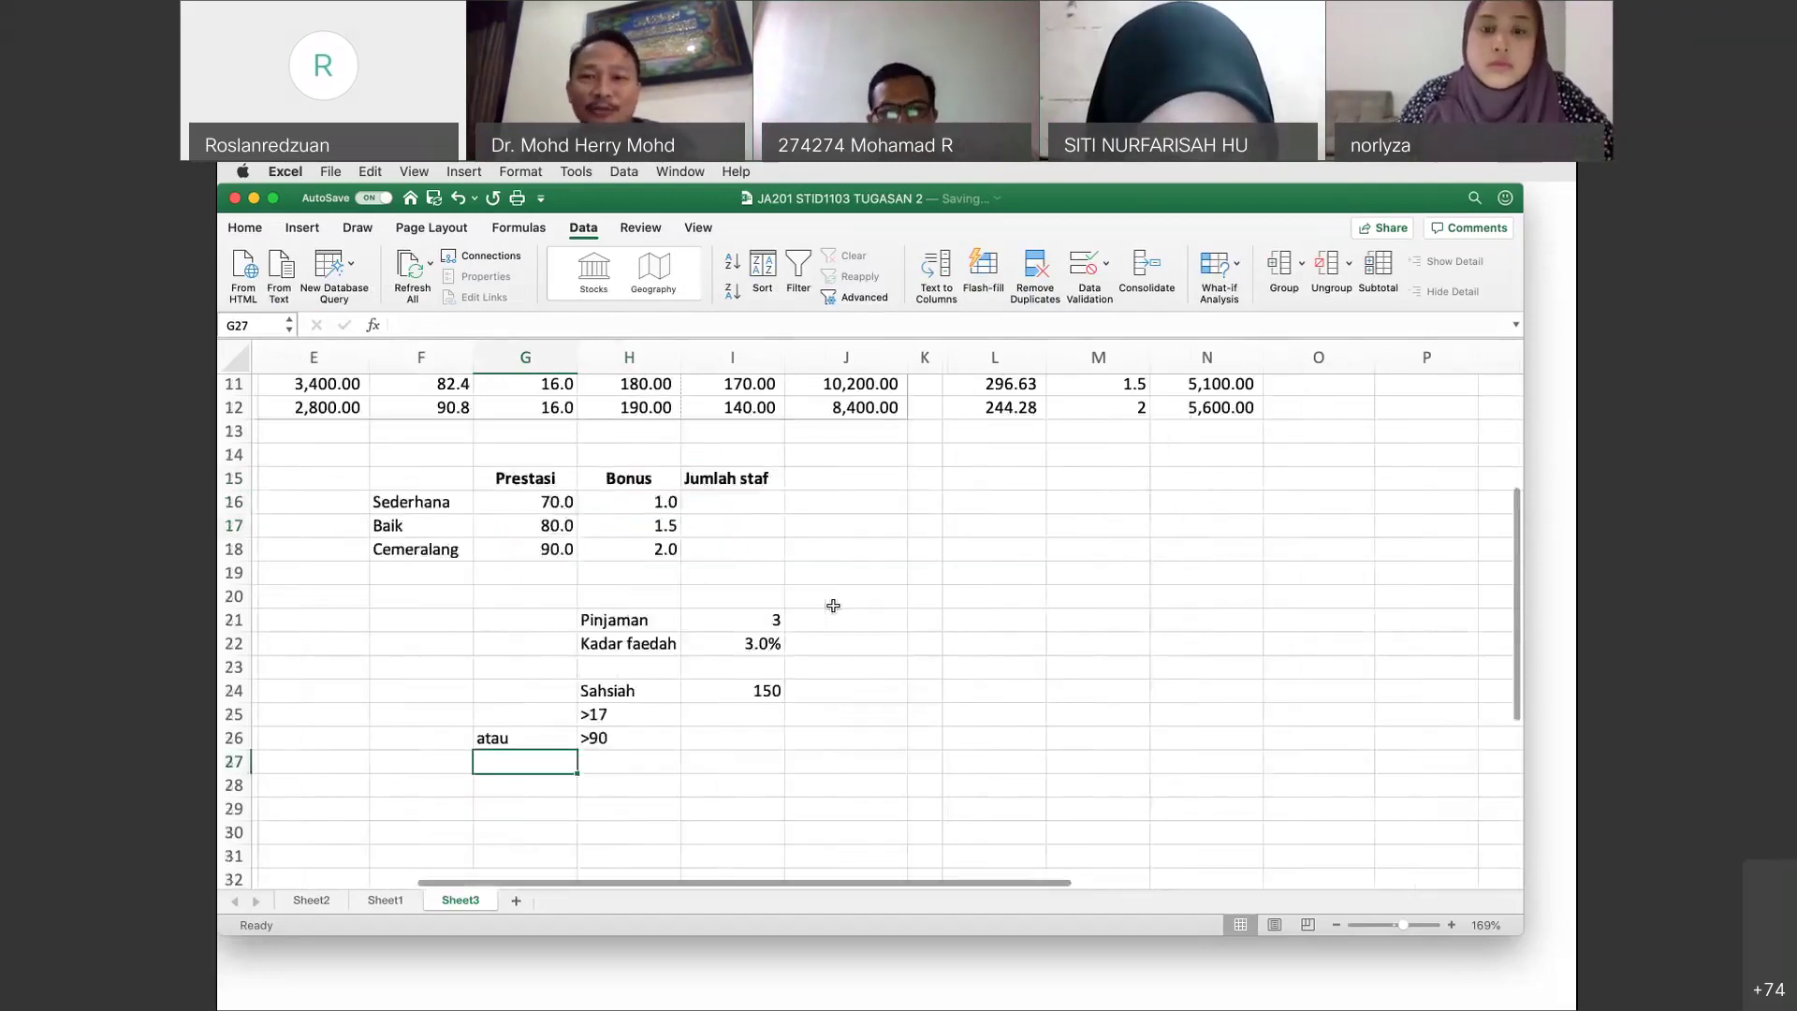
{"action": "scroll", "coordinate": [1223, 505], "scroll_direction": "right", "scroll_amount": 1}
{"action": "left_click", "coordinate": [1266, 436]}
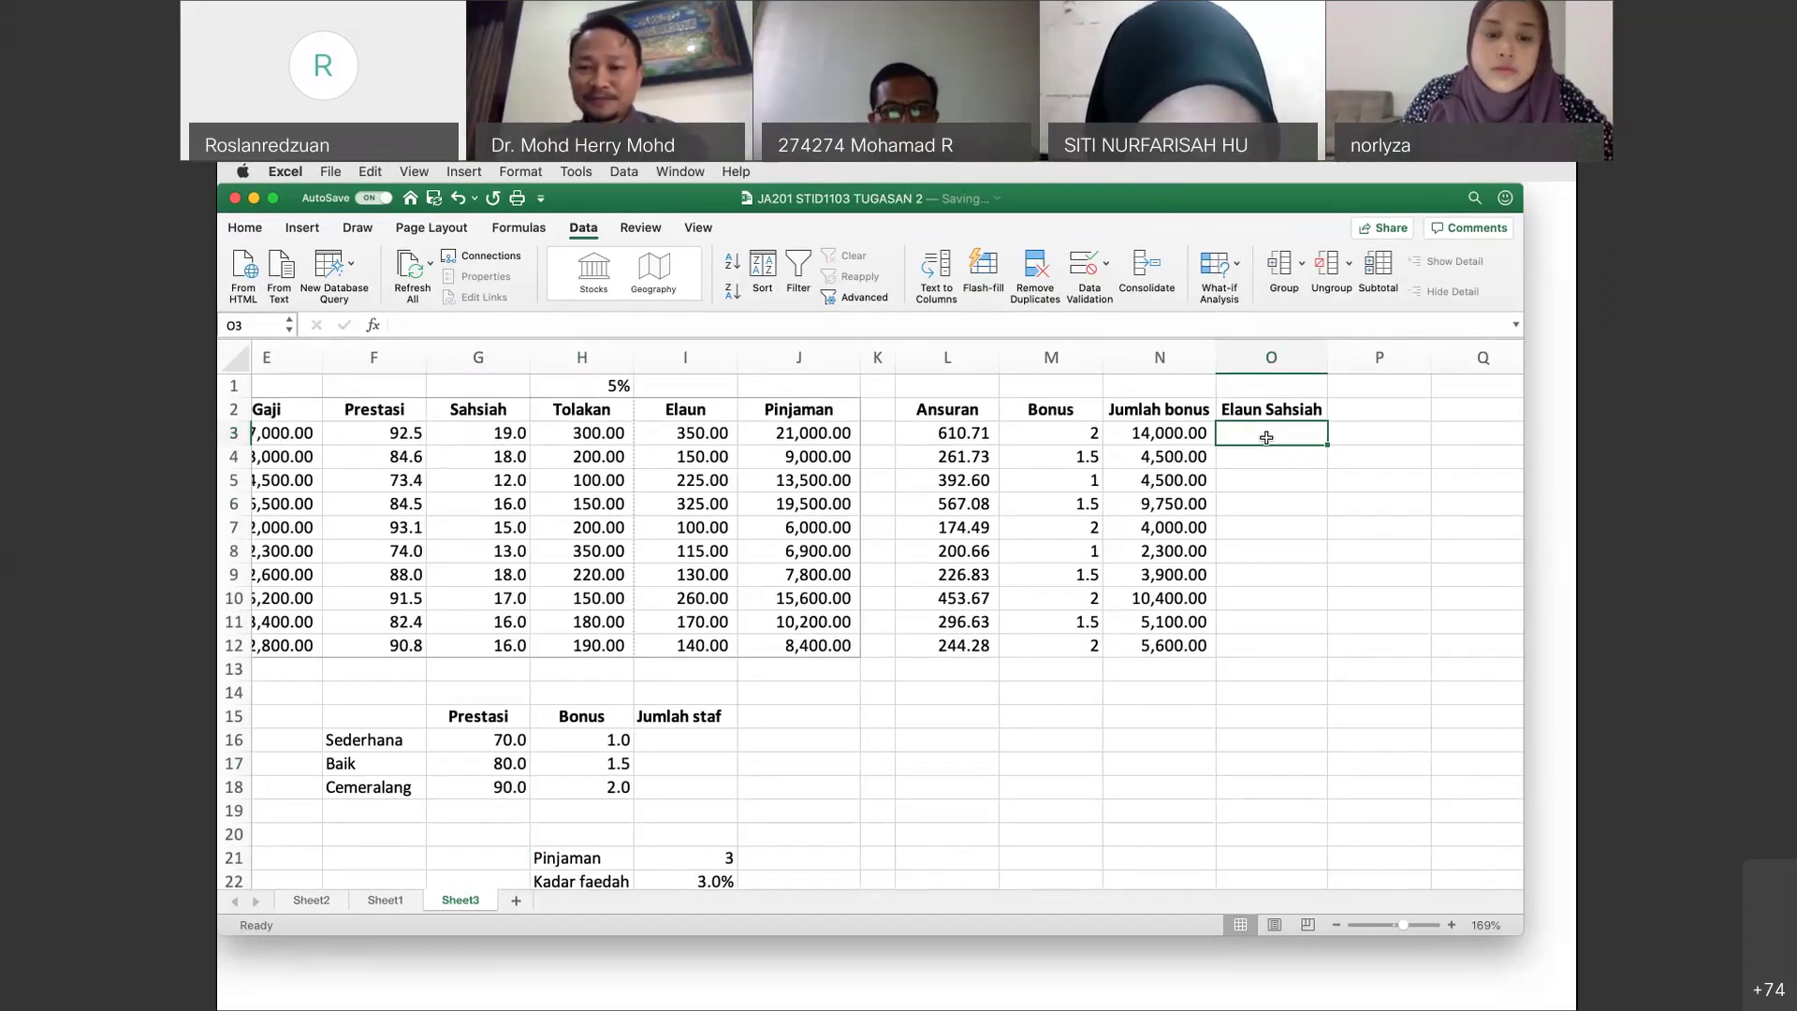
{"action": "type", "text": "="}
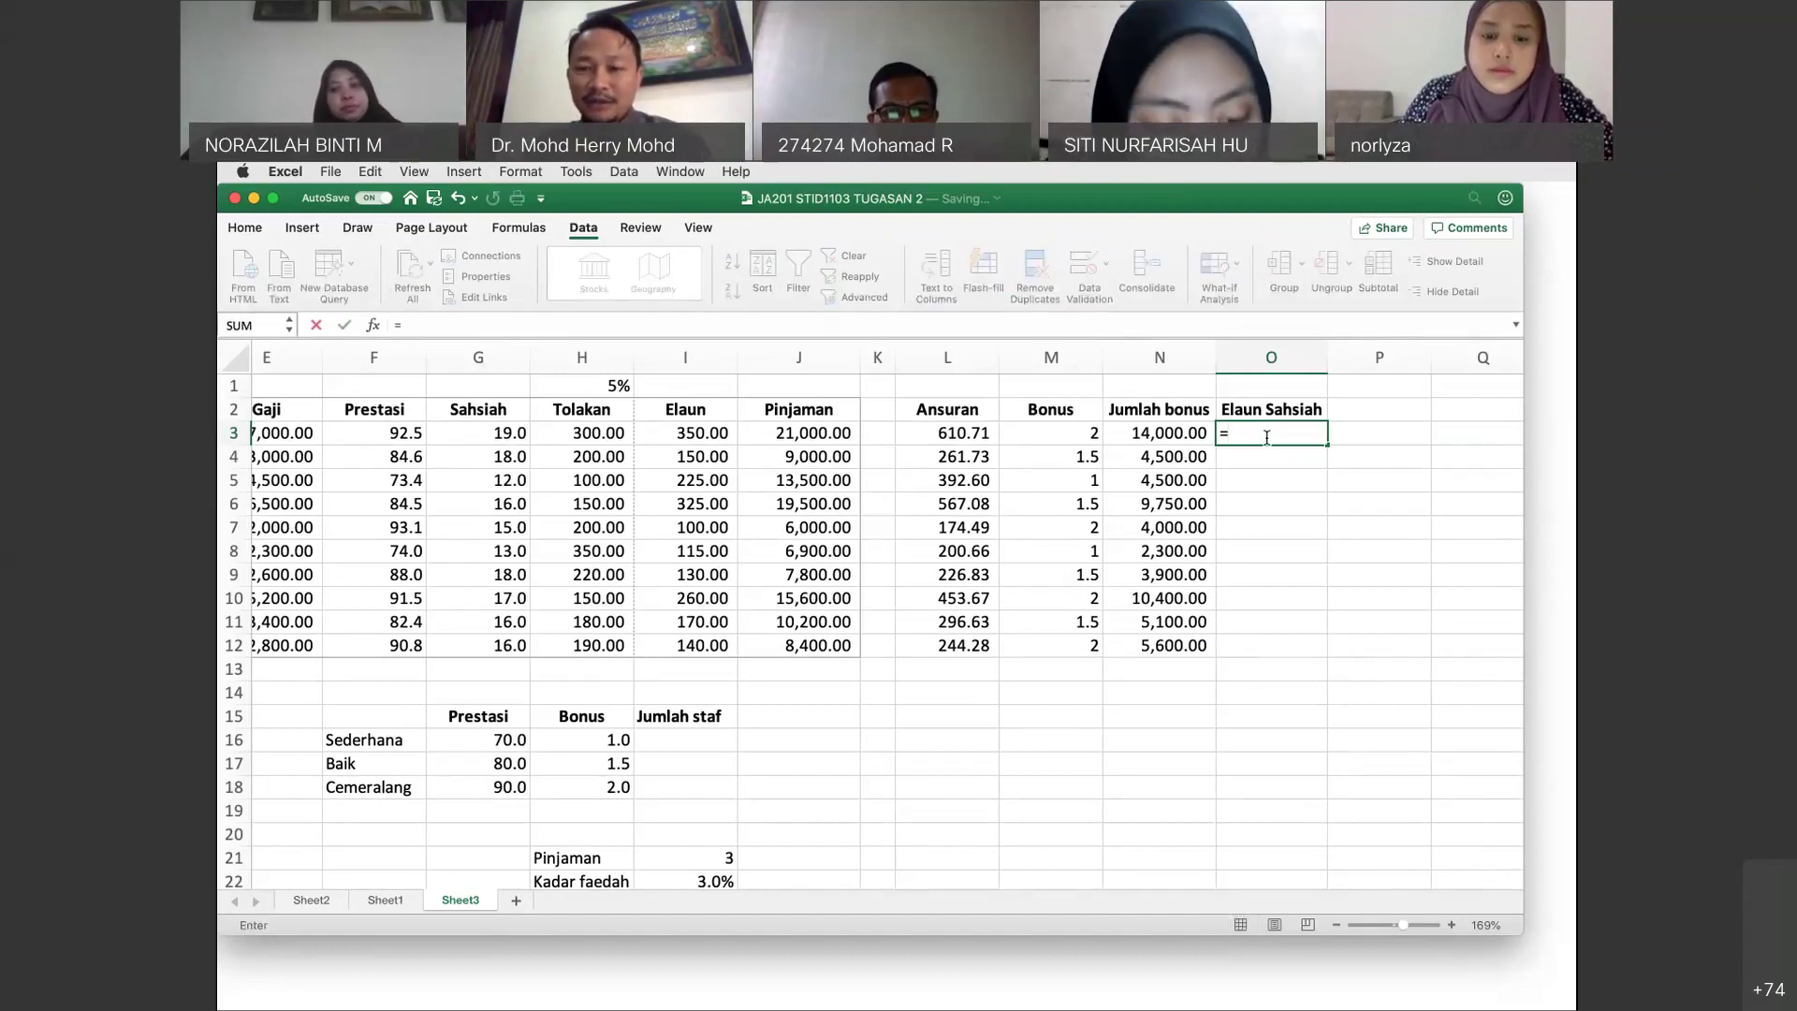
{"action": "key", "text": "BackSpace"}
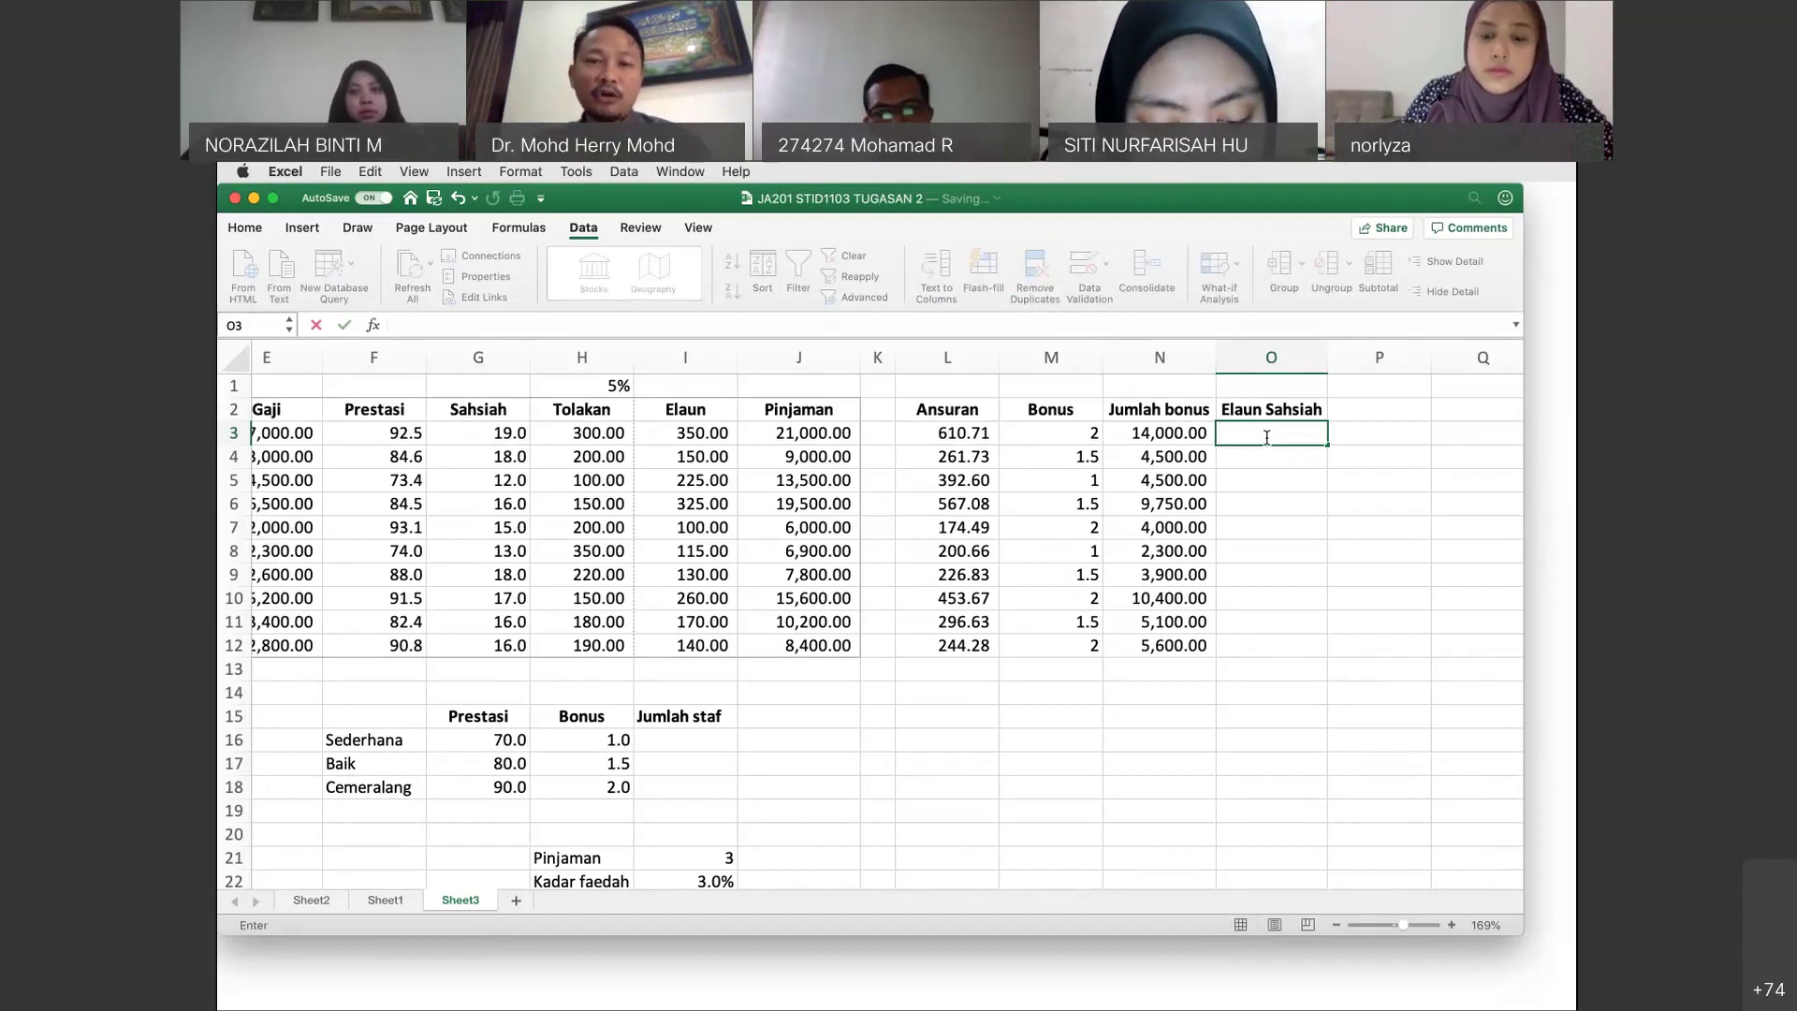
Enter the note "IF dan OR" in O1 above the Elaun Sahsiah header.
{"action": "left_click", "coordinate": [1291, 386]}
{"action": "type", "text": "IF dan"}
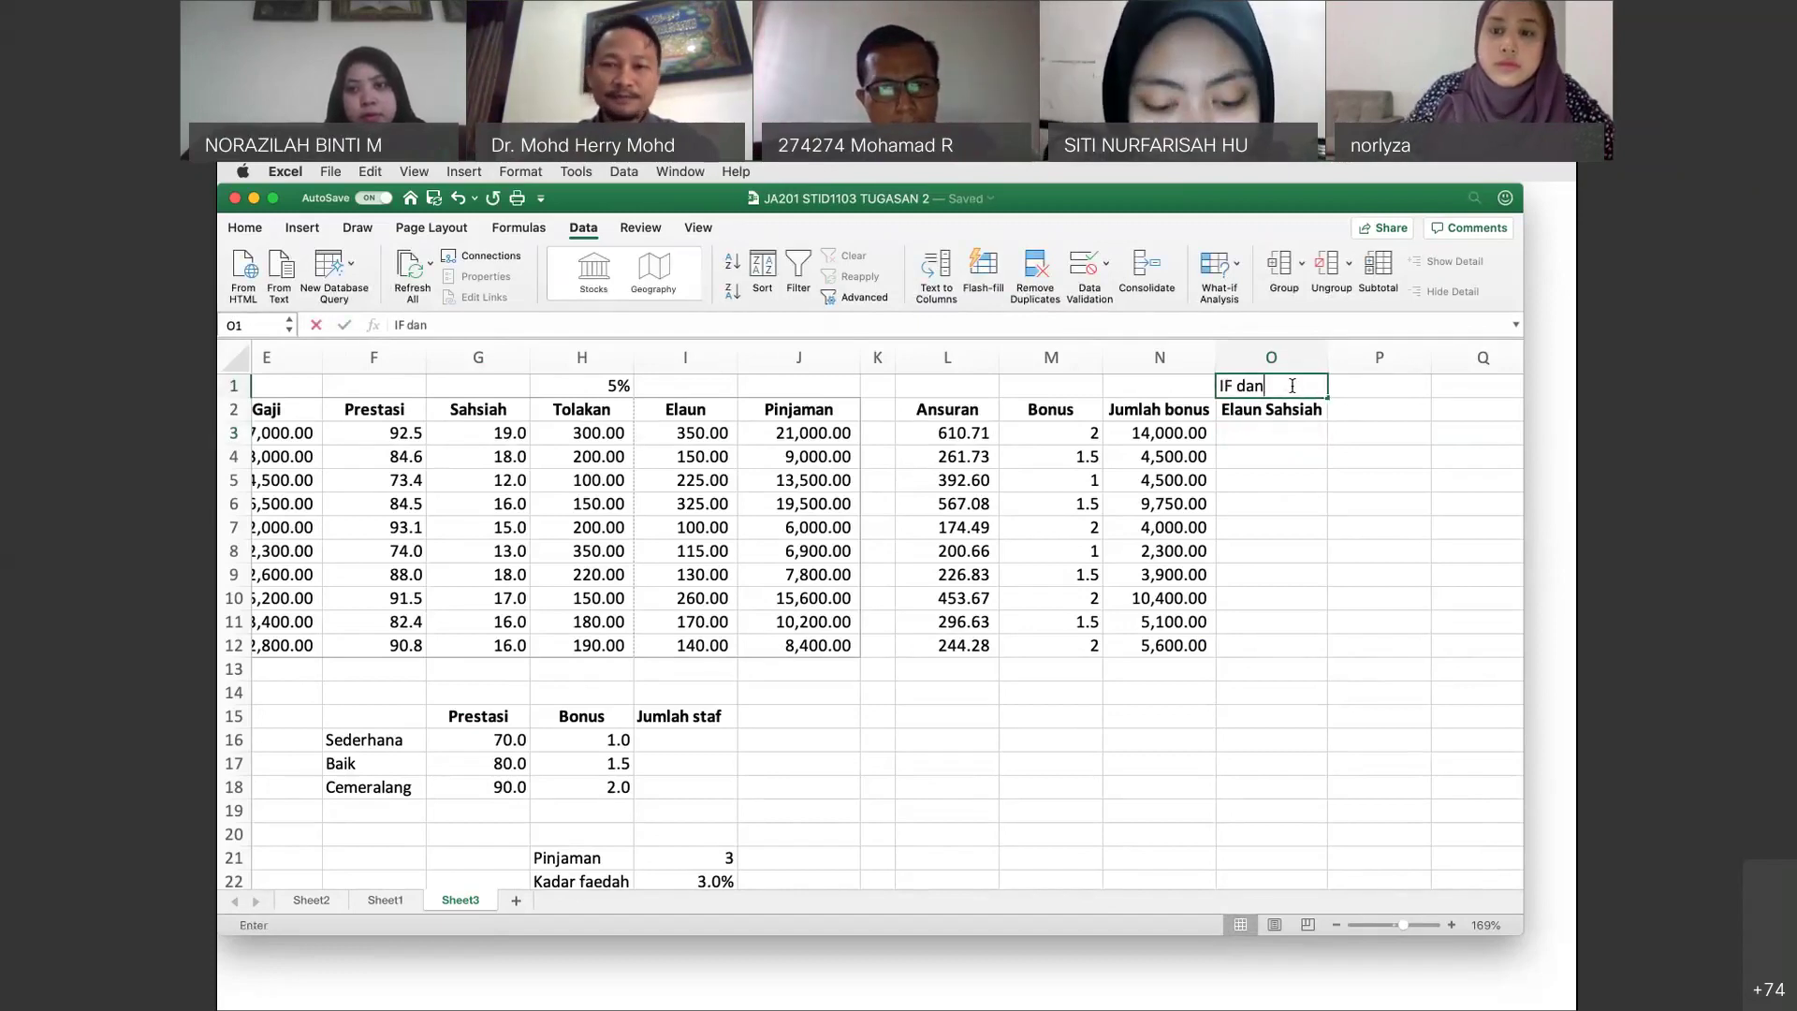
{"action": "type", "text": " OR"}
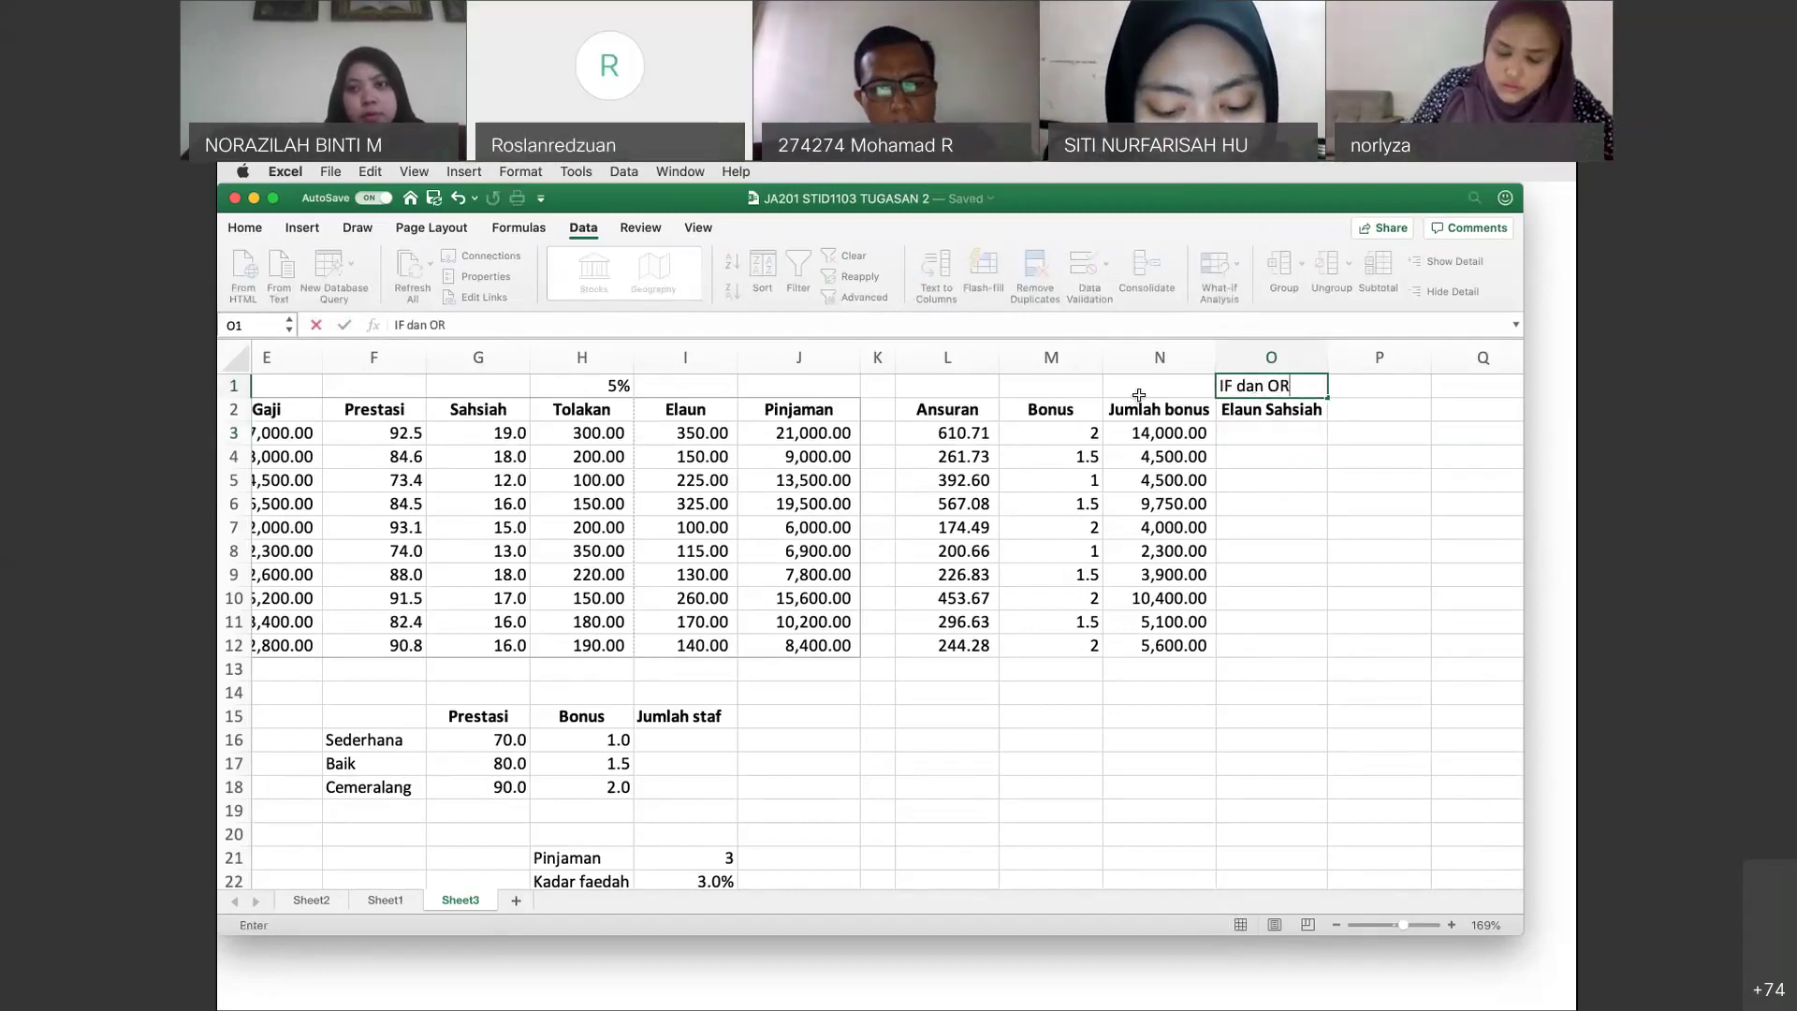
Enter the note "VLOOKUP" in M1 above the Bonus header.
{"action": "left_click", "coordinate": [1058, 393]}
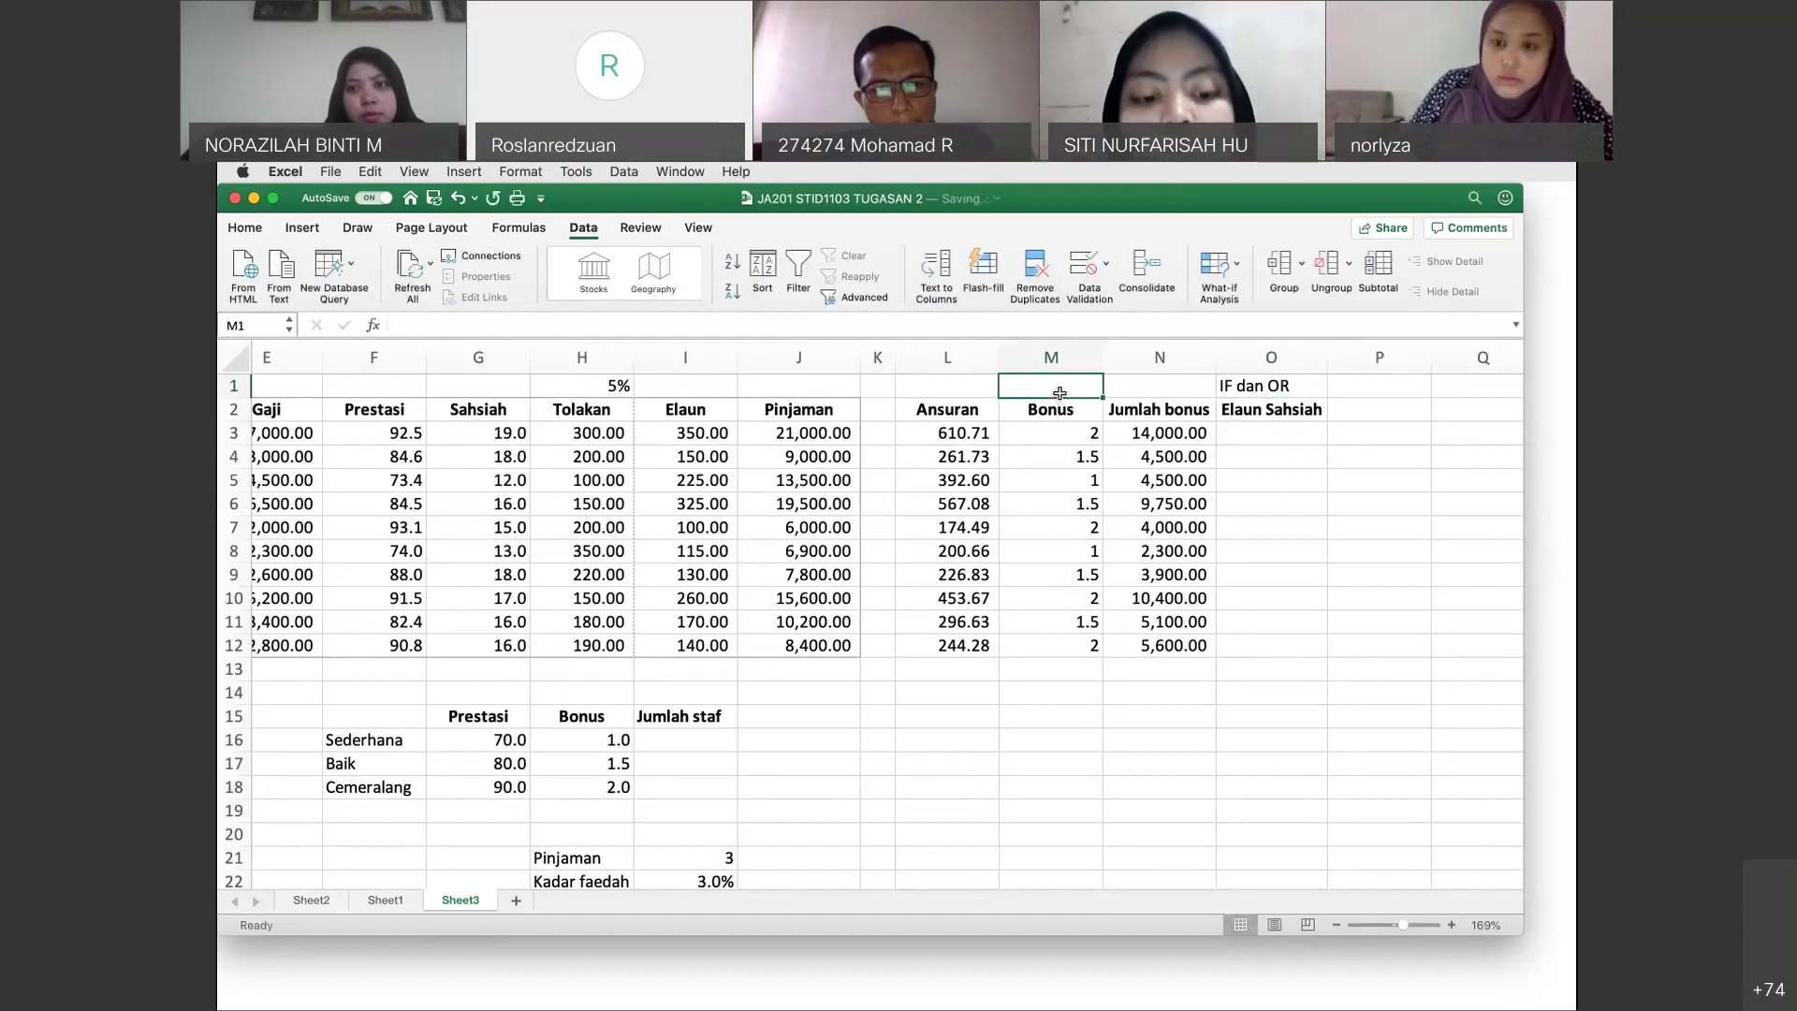
{"action": "type", "text": "V"}
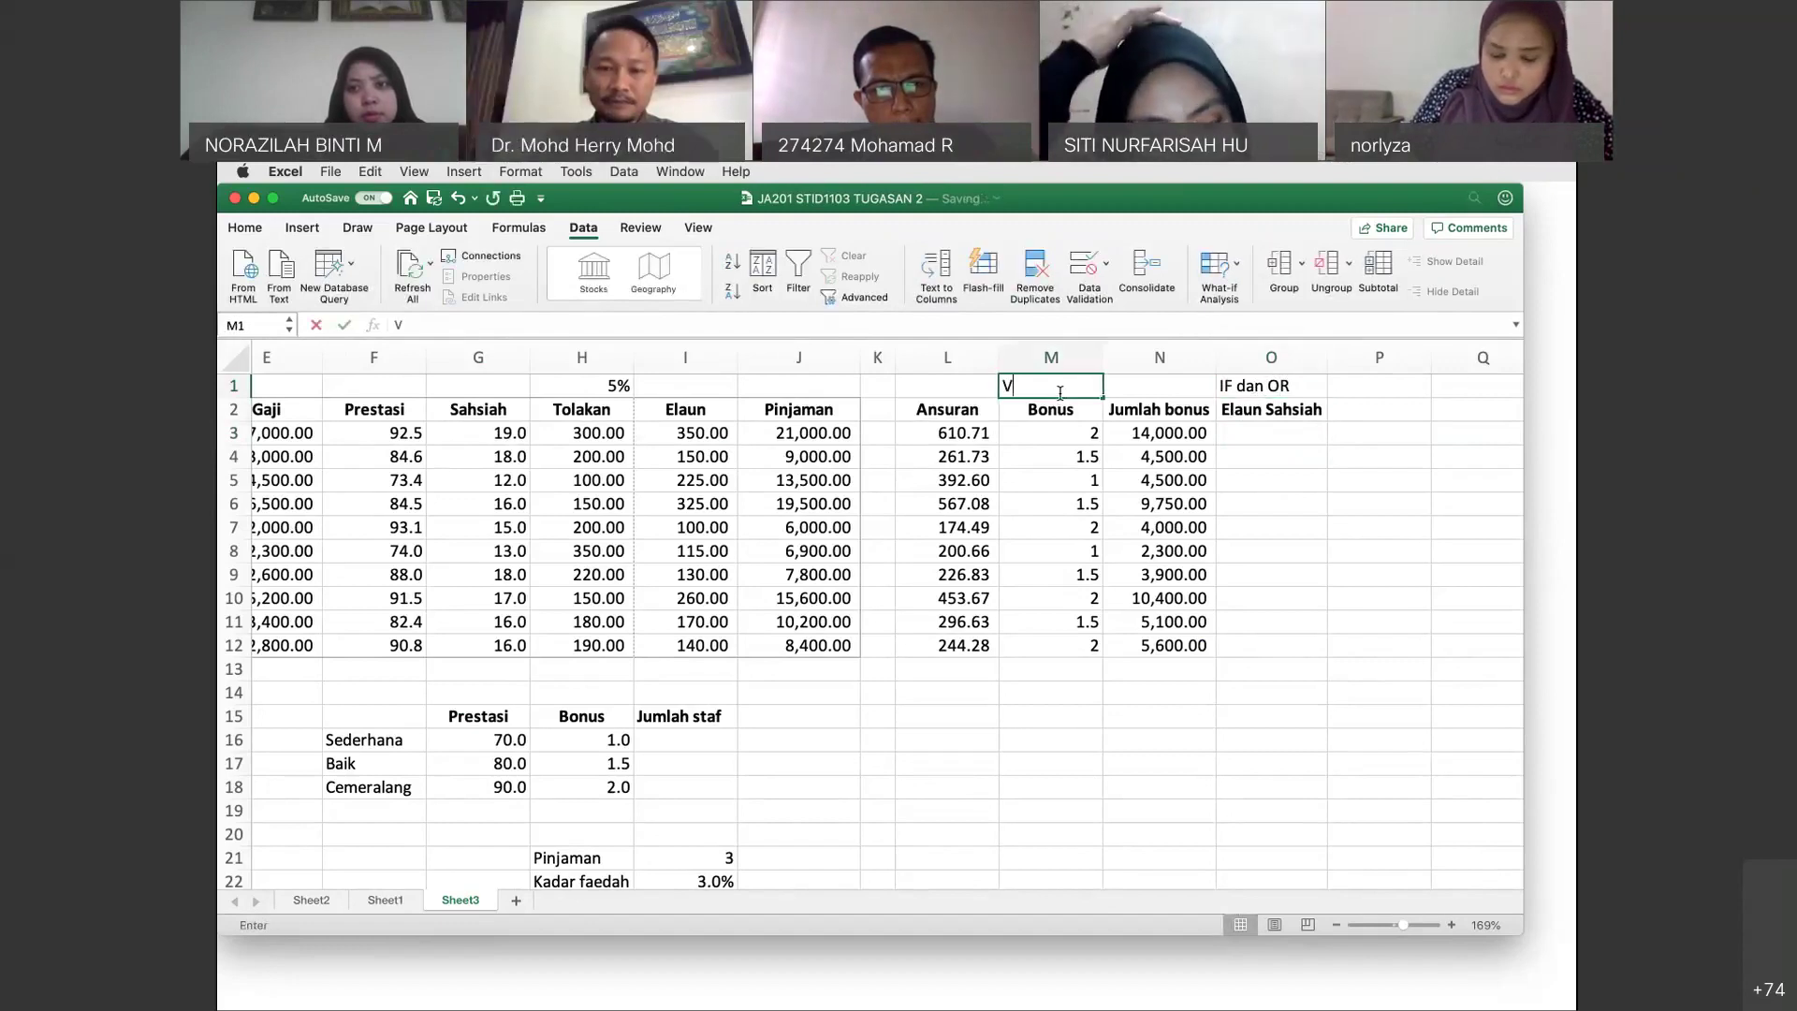
{"action": "type", "text": "LOOK"}
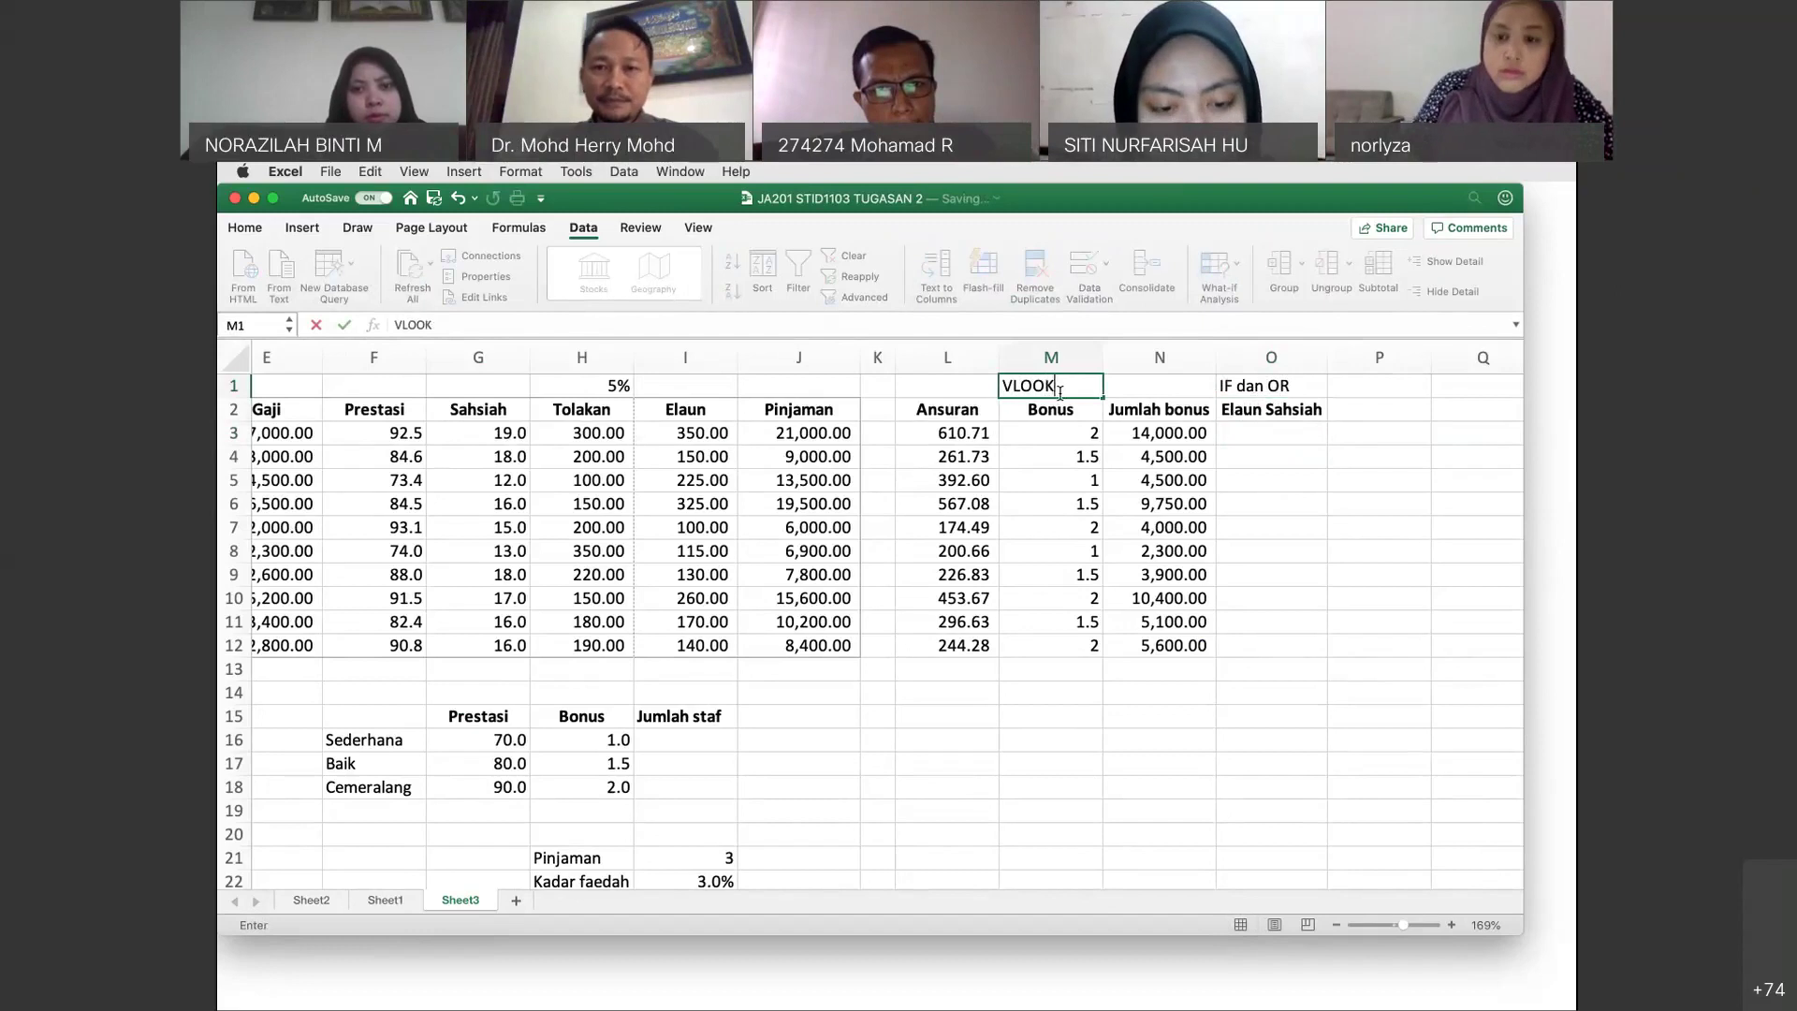
{"action": "type", "text": "UP"}
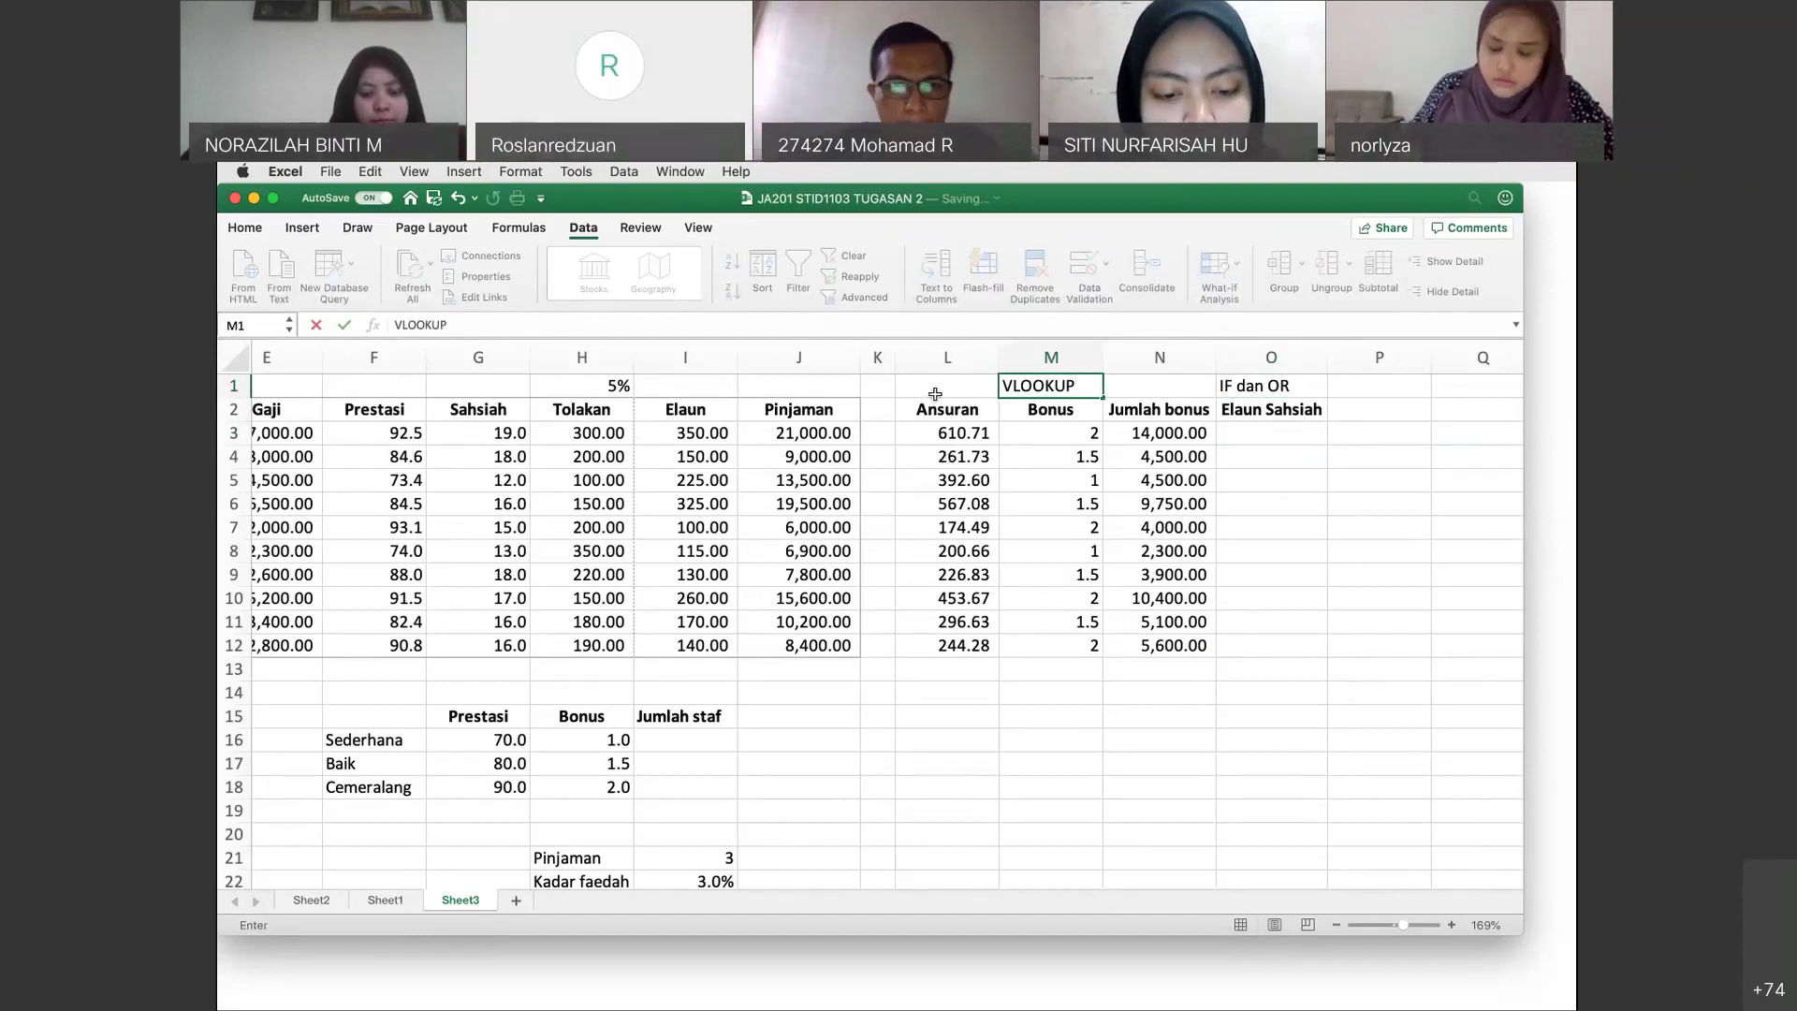
Enter the notes "PMT" in L1 above the Ansuran header and "Darab" in N1 above the Jumlah bonus header.
{"action": "left_click", "coordinate": [934, 391]}
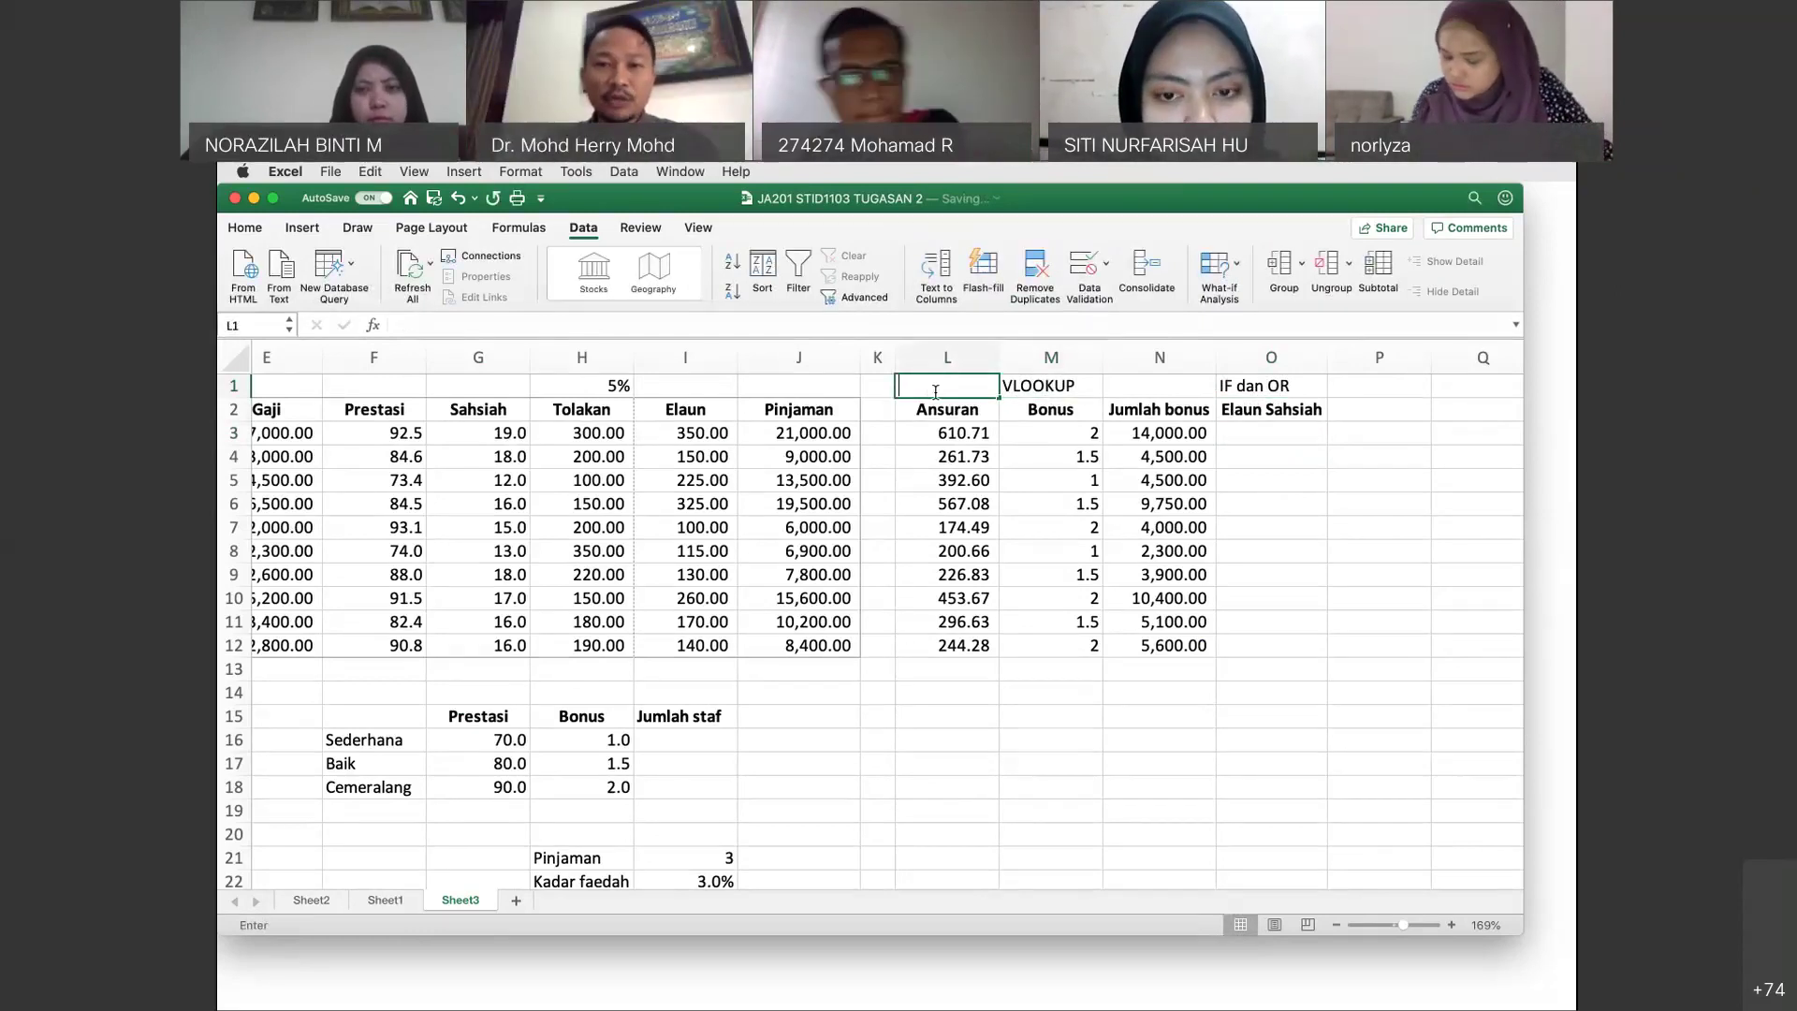
{"action": "type", "text": "PMT"}
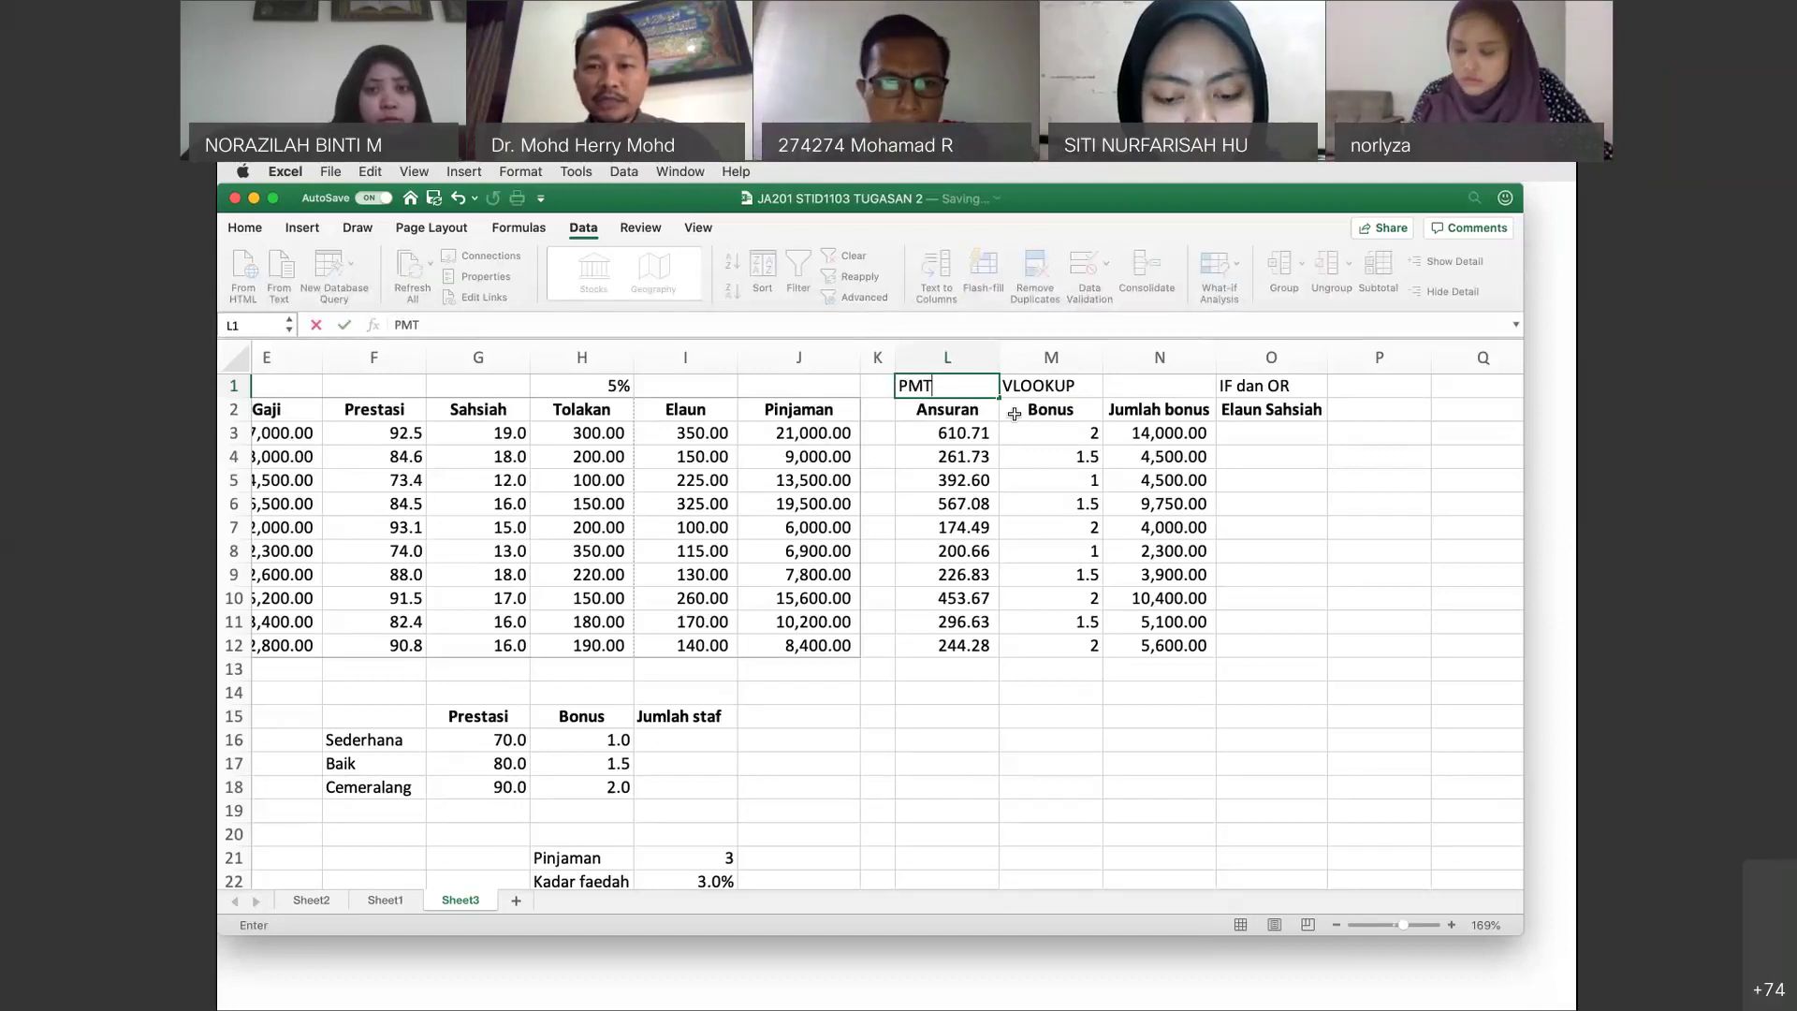
{"action": "left_click", "coordinate": [1146, 384]}
{"action": "type", "text": "Darab"}
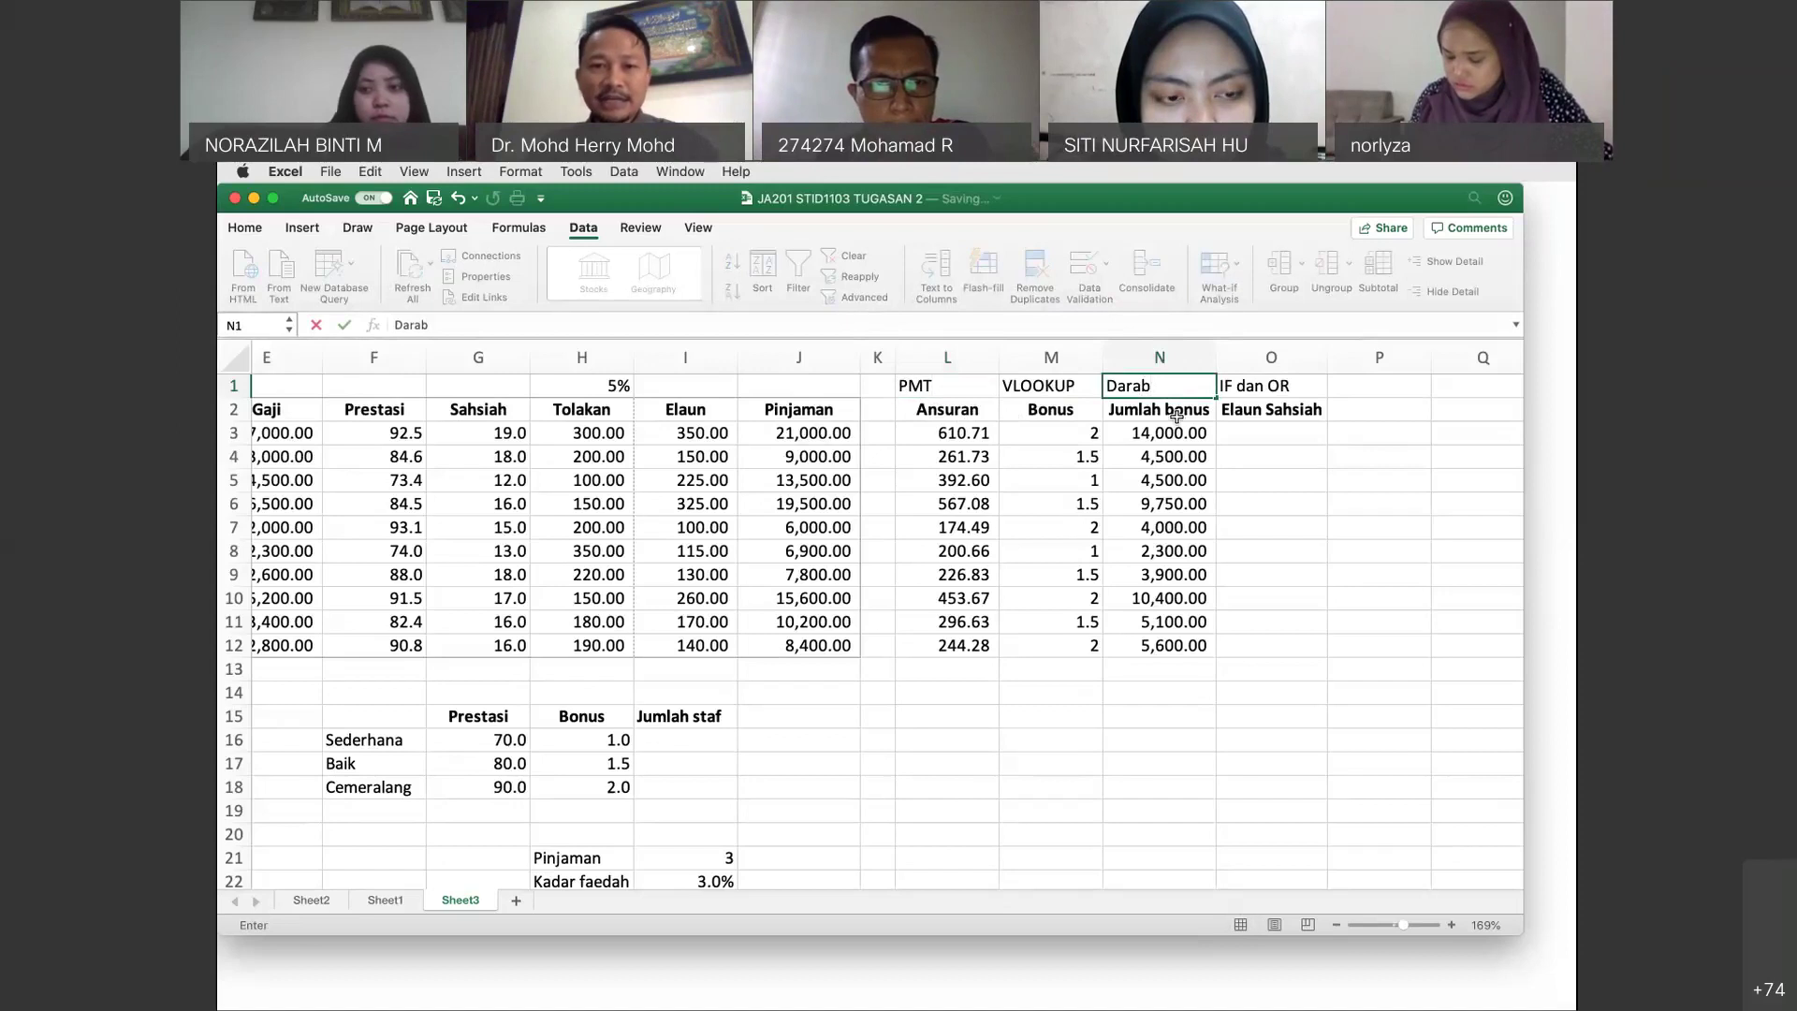
{"action": "left_click", "coordinate": [802, 388]}
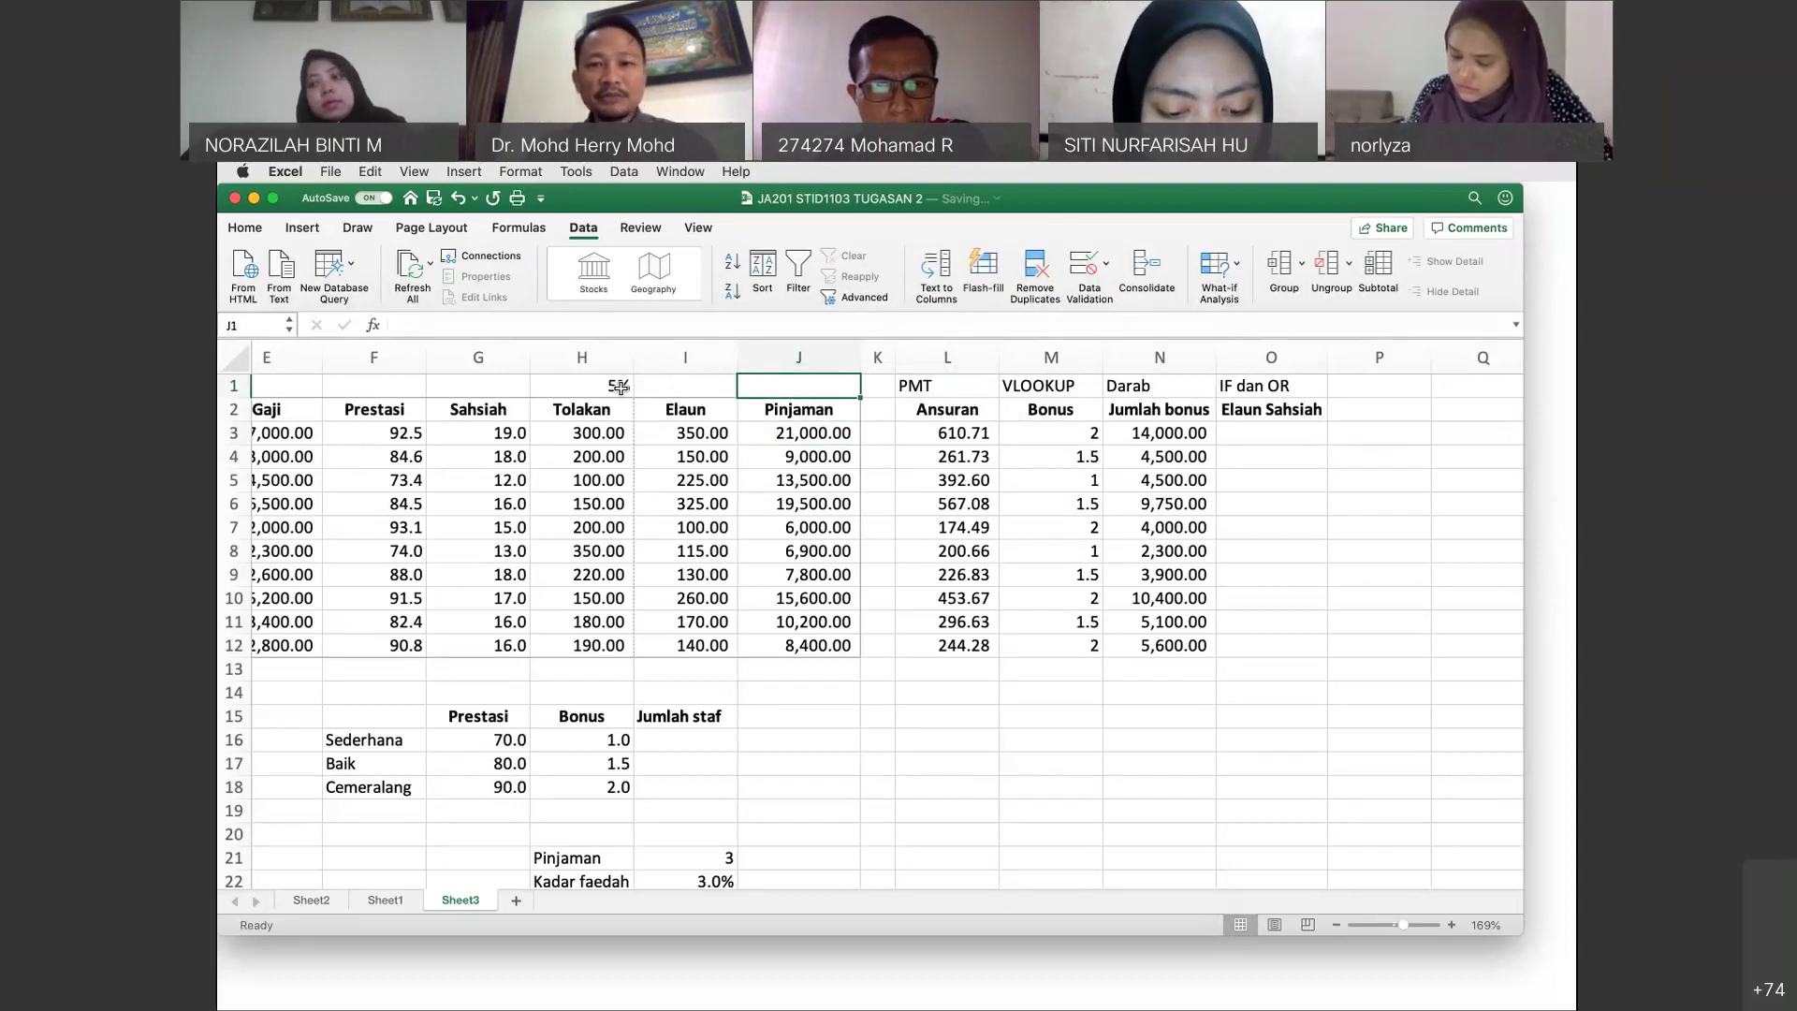
Start the Elaun Sahsiah formula in O3 with an OR function nested inside IF.
{"action": "left_click", "coordinate": [1277, 432]}
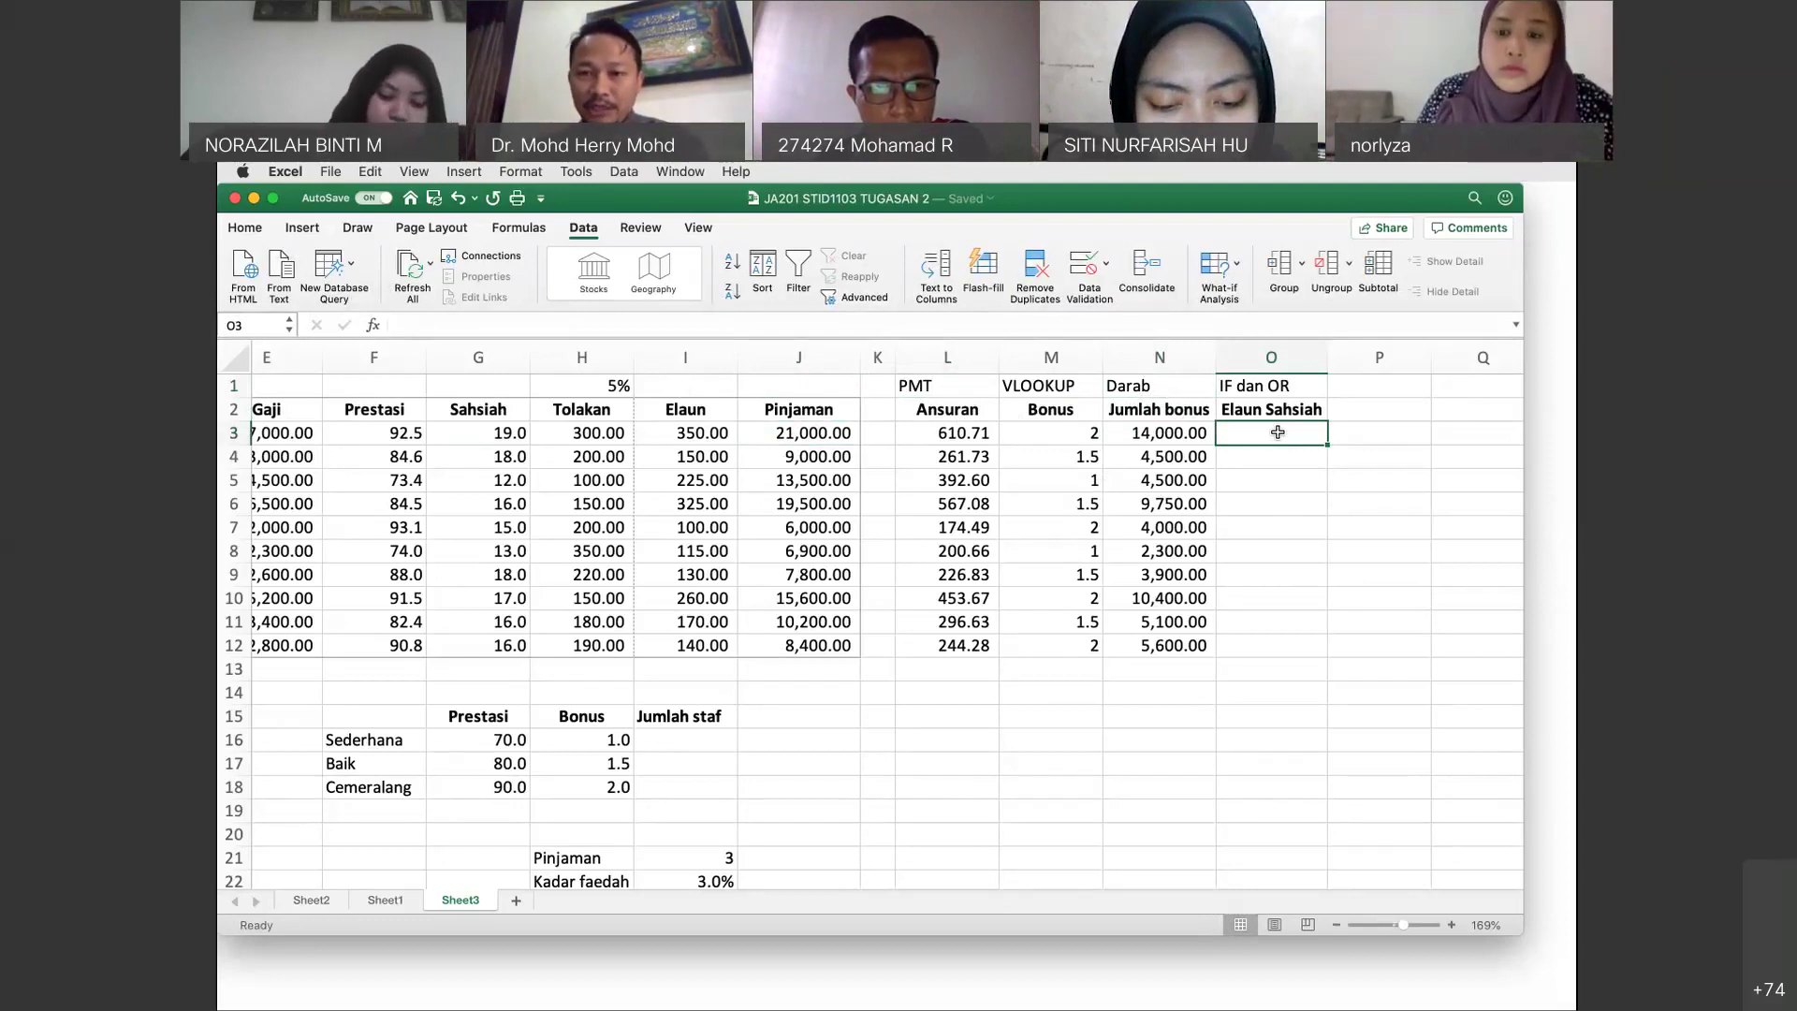
{"action": "type", "text": "="}
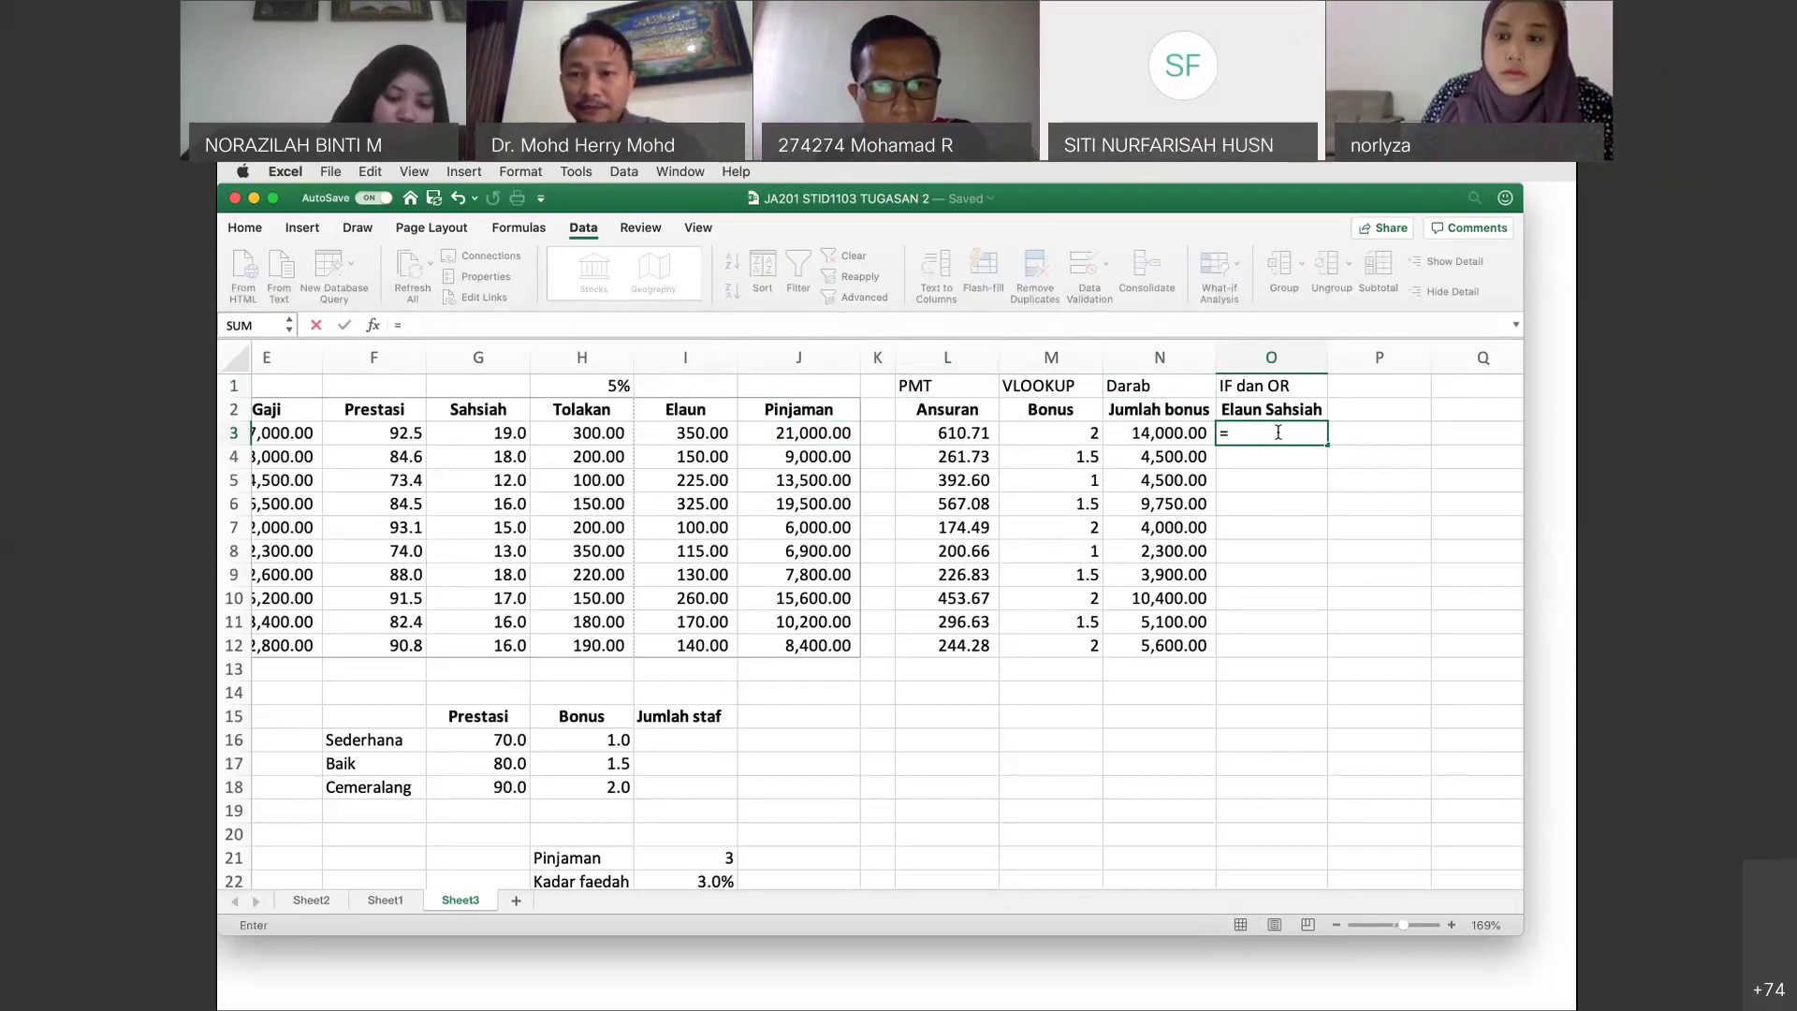
{"action": "type", "text": "if"}
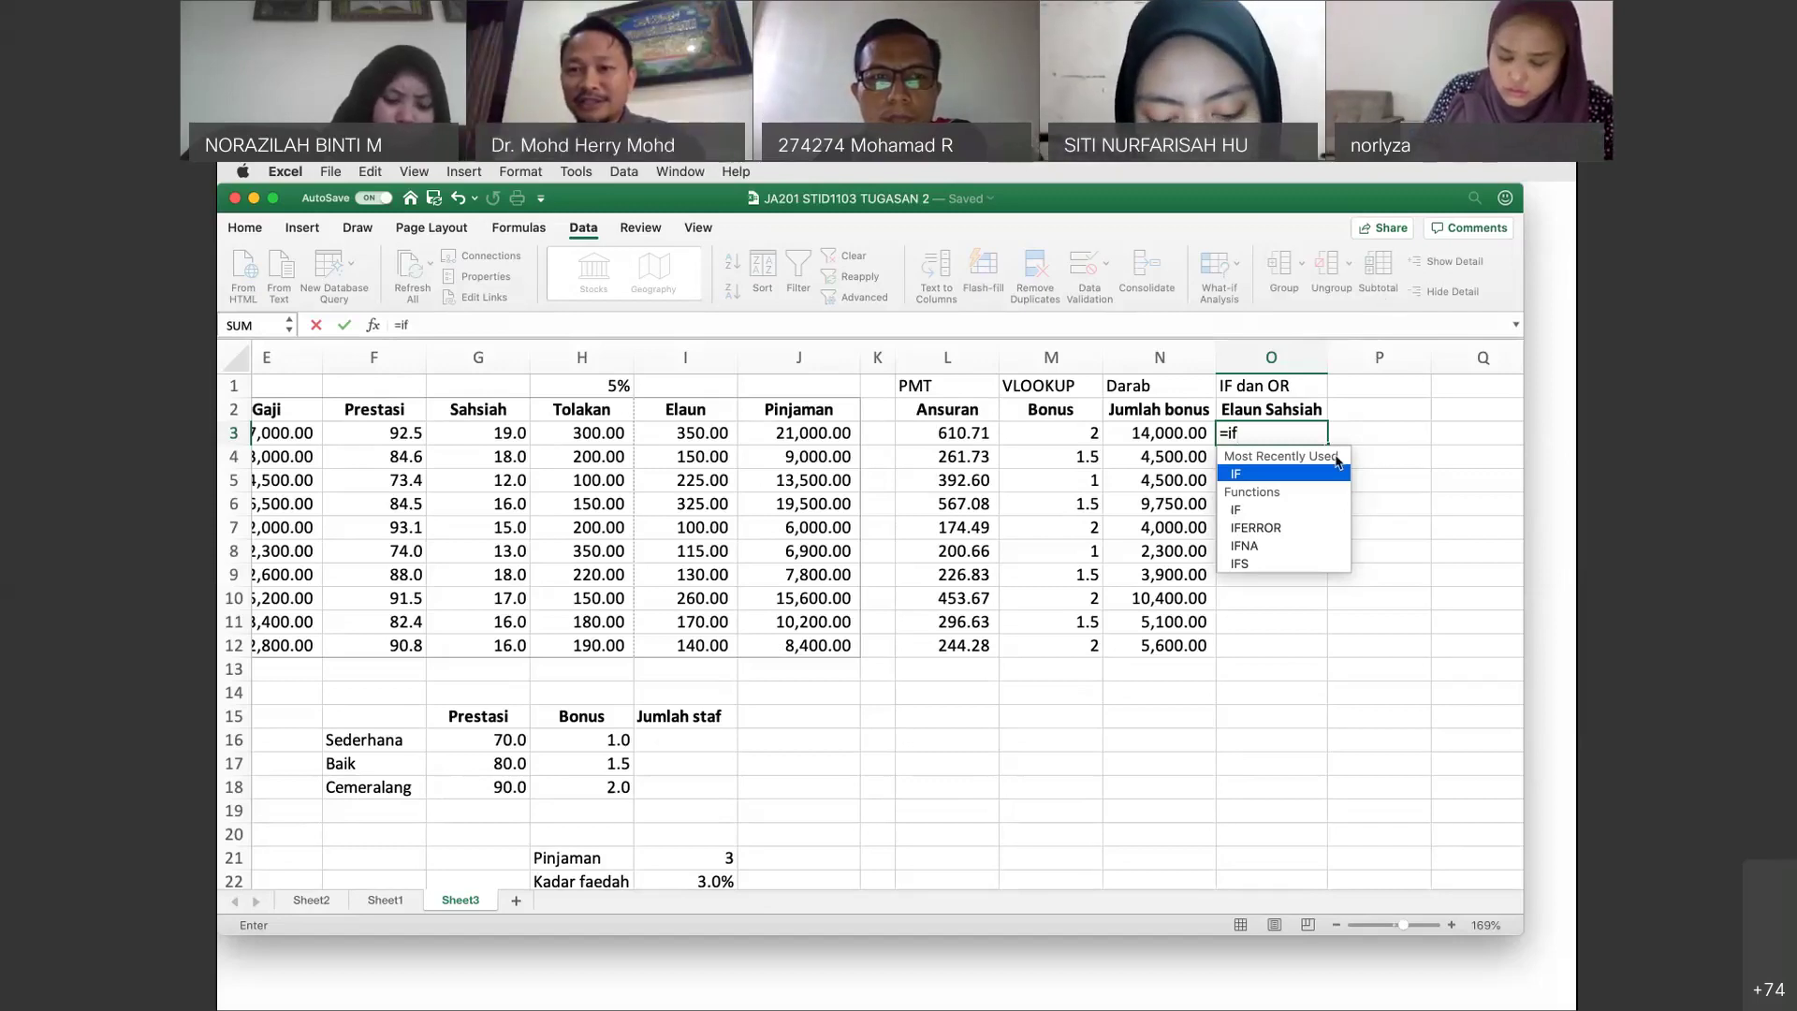
{"action": "left_click", "coordinate": [1250, 435]}
{"action": "type", "text": "("}
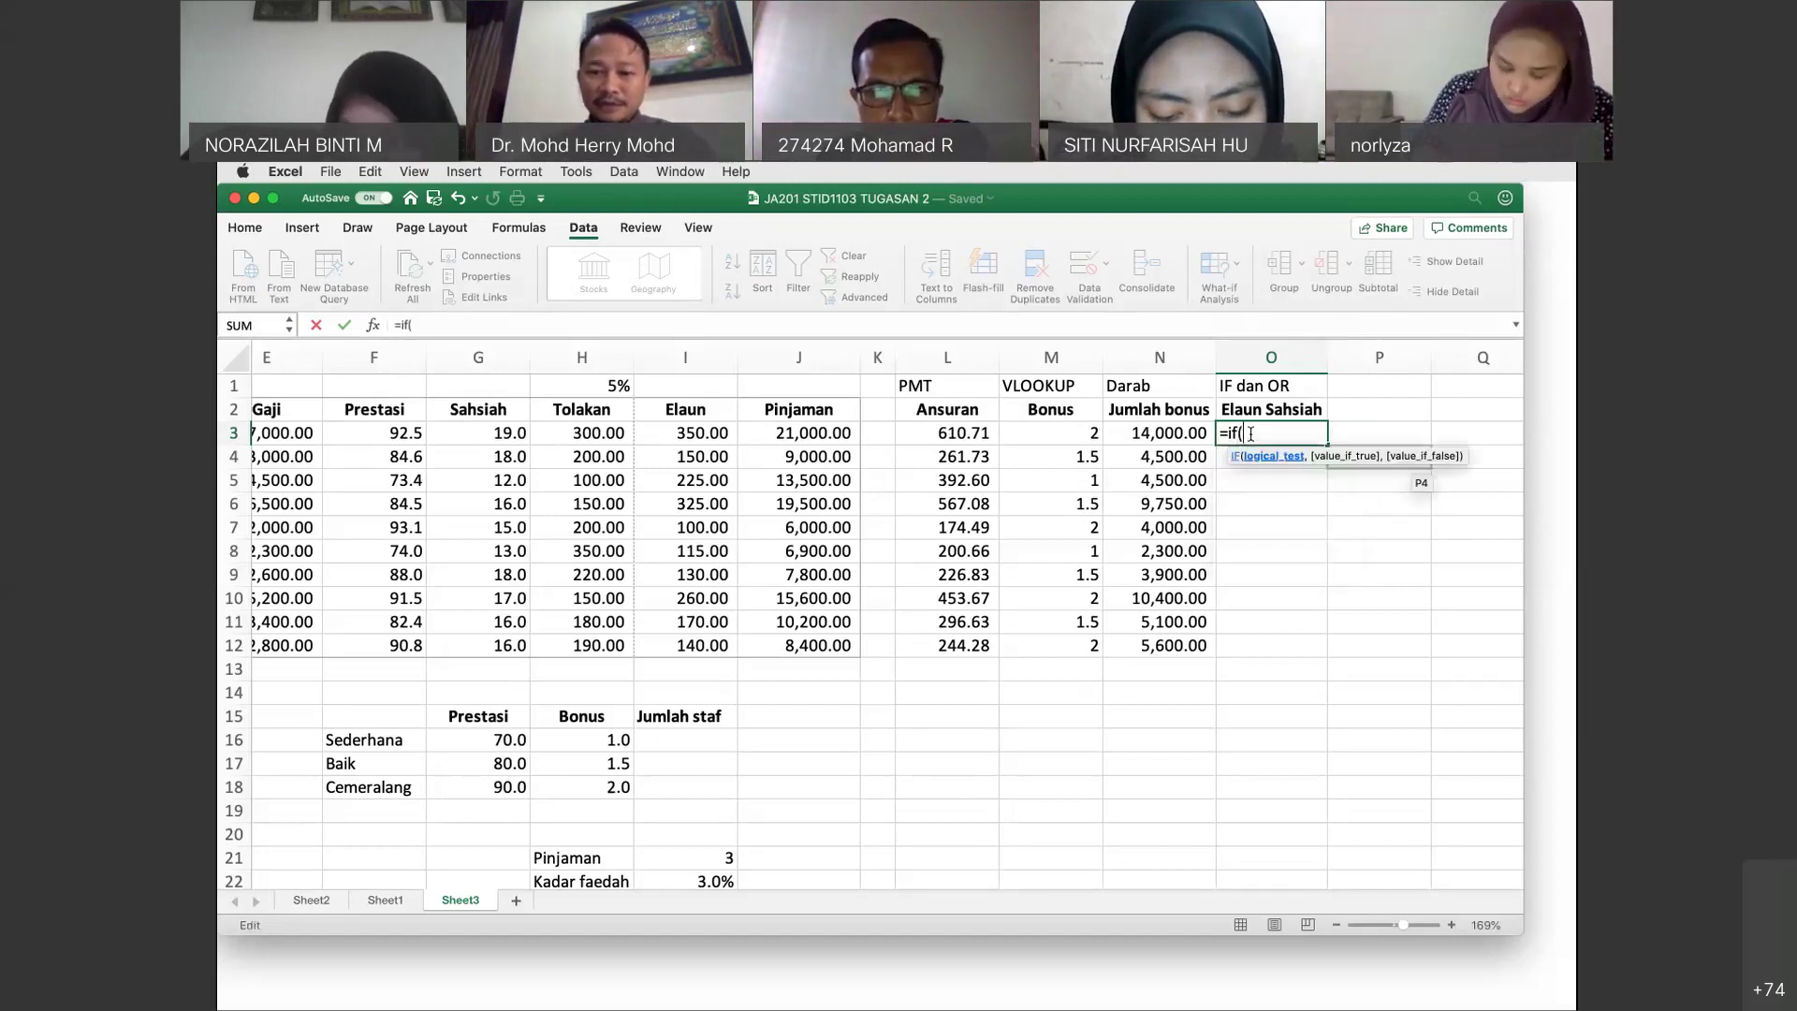
{"action": "type", "text": "O"}
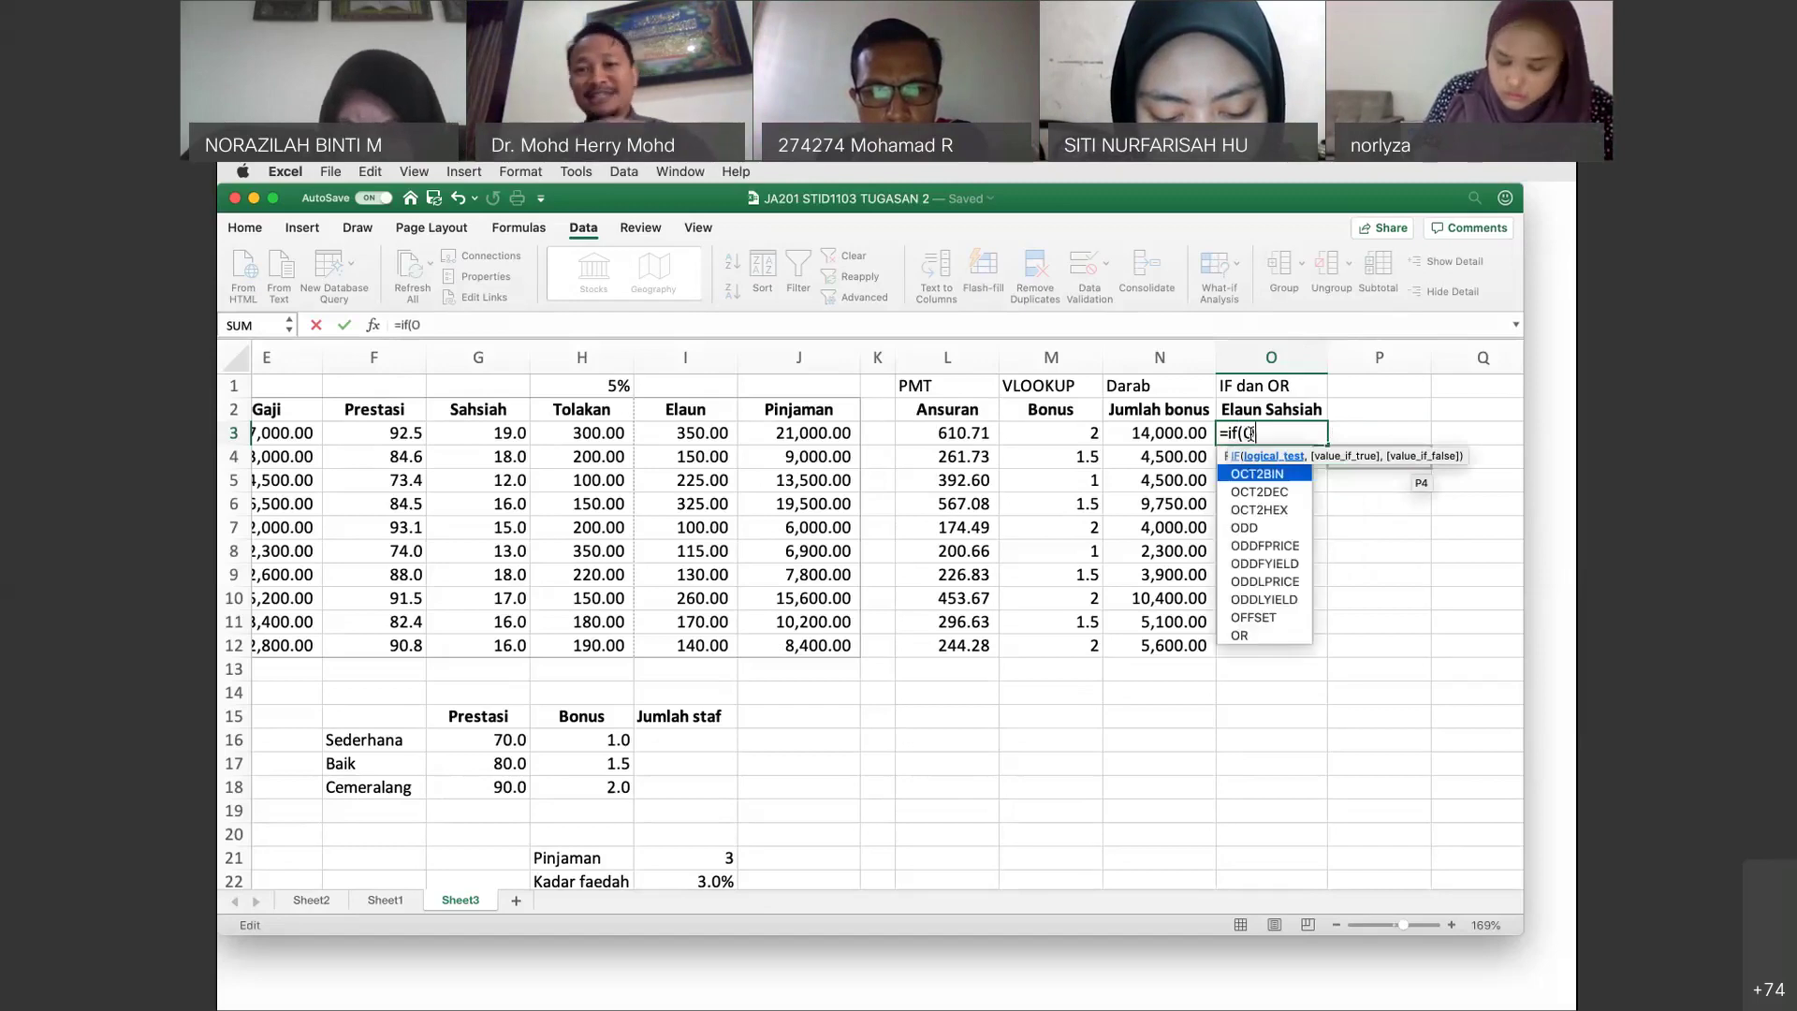
{"action": "type", "text": "R"}
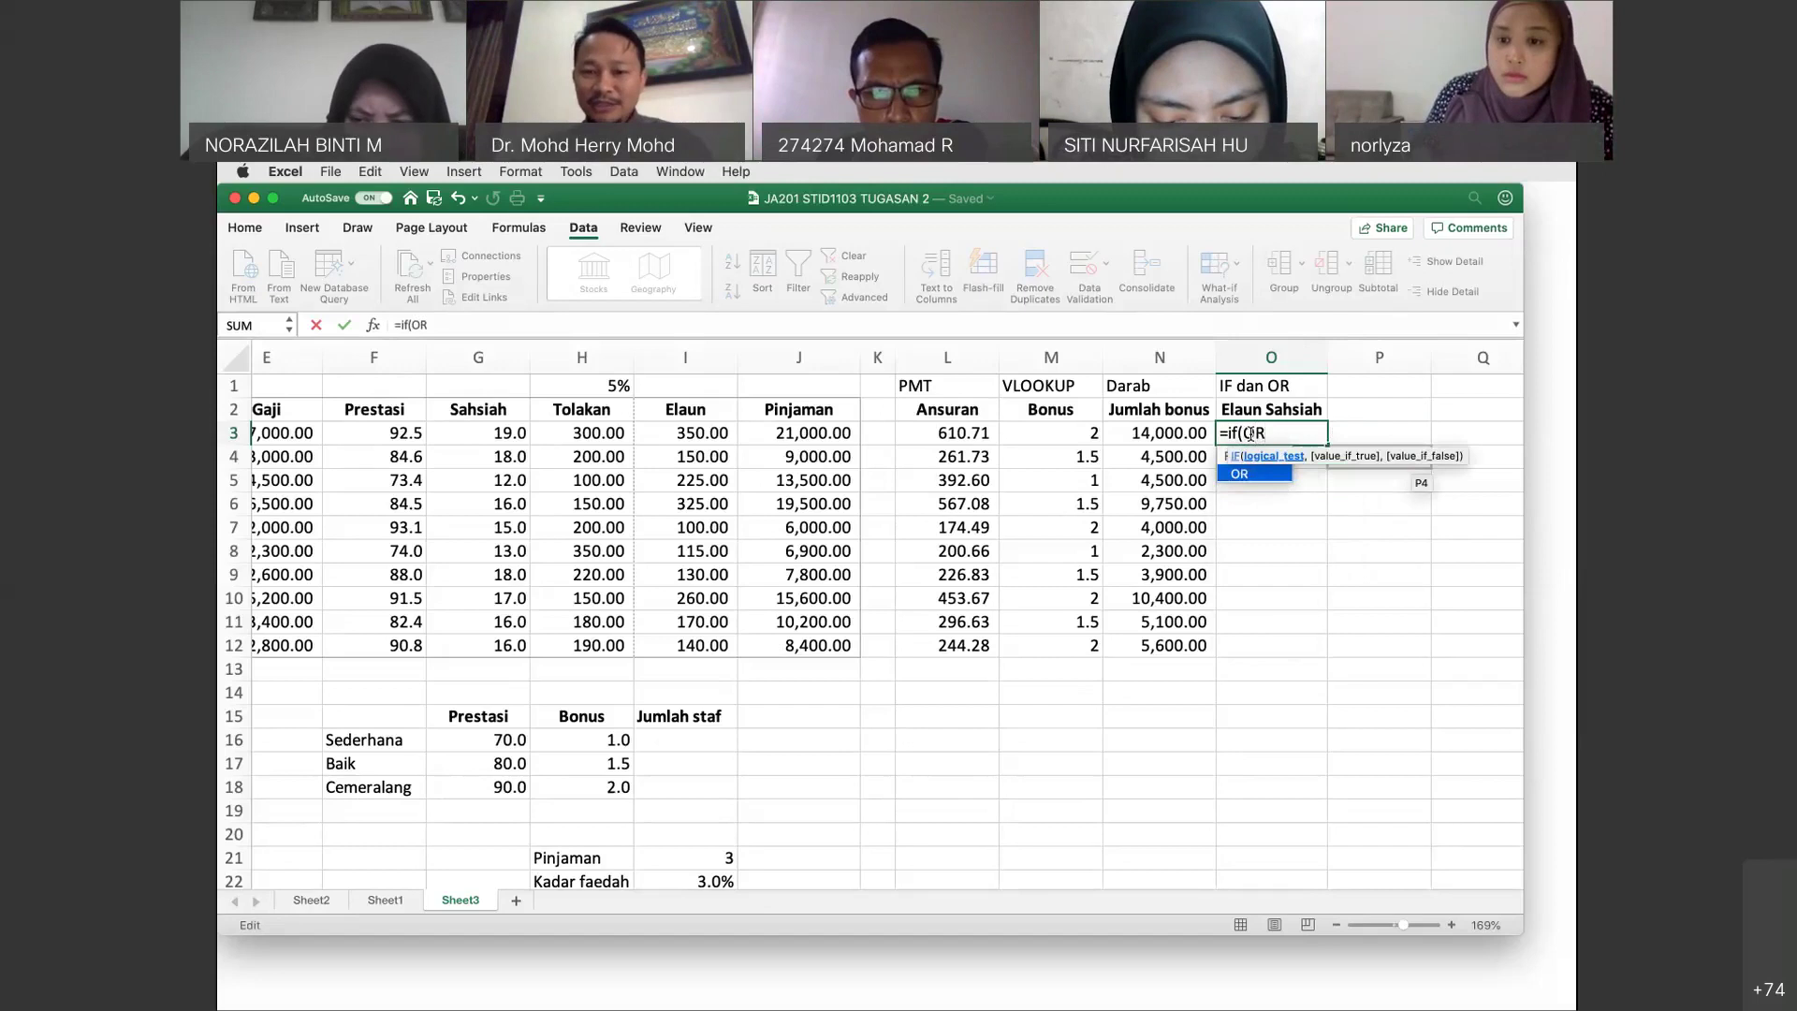
{"action": "type", "text": "("}
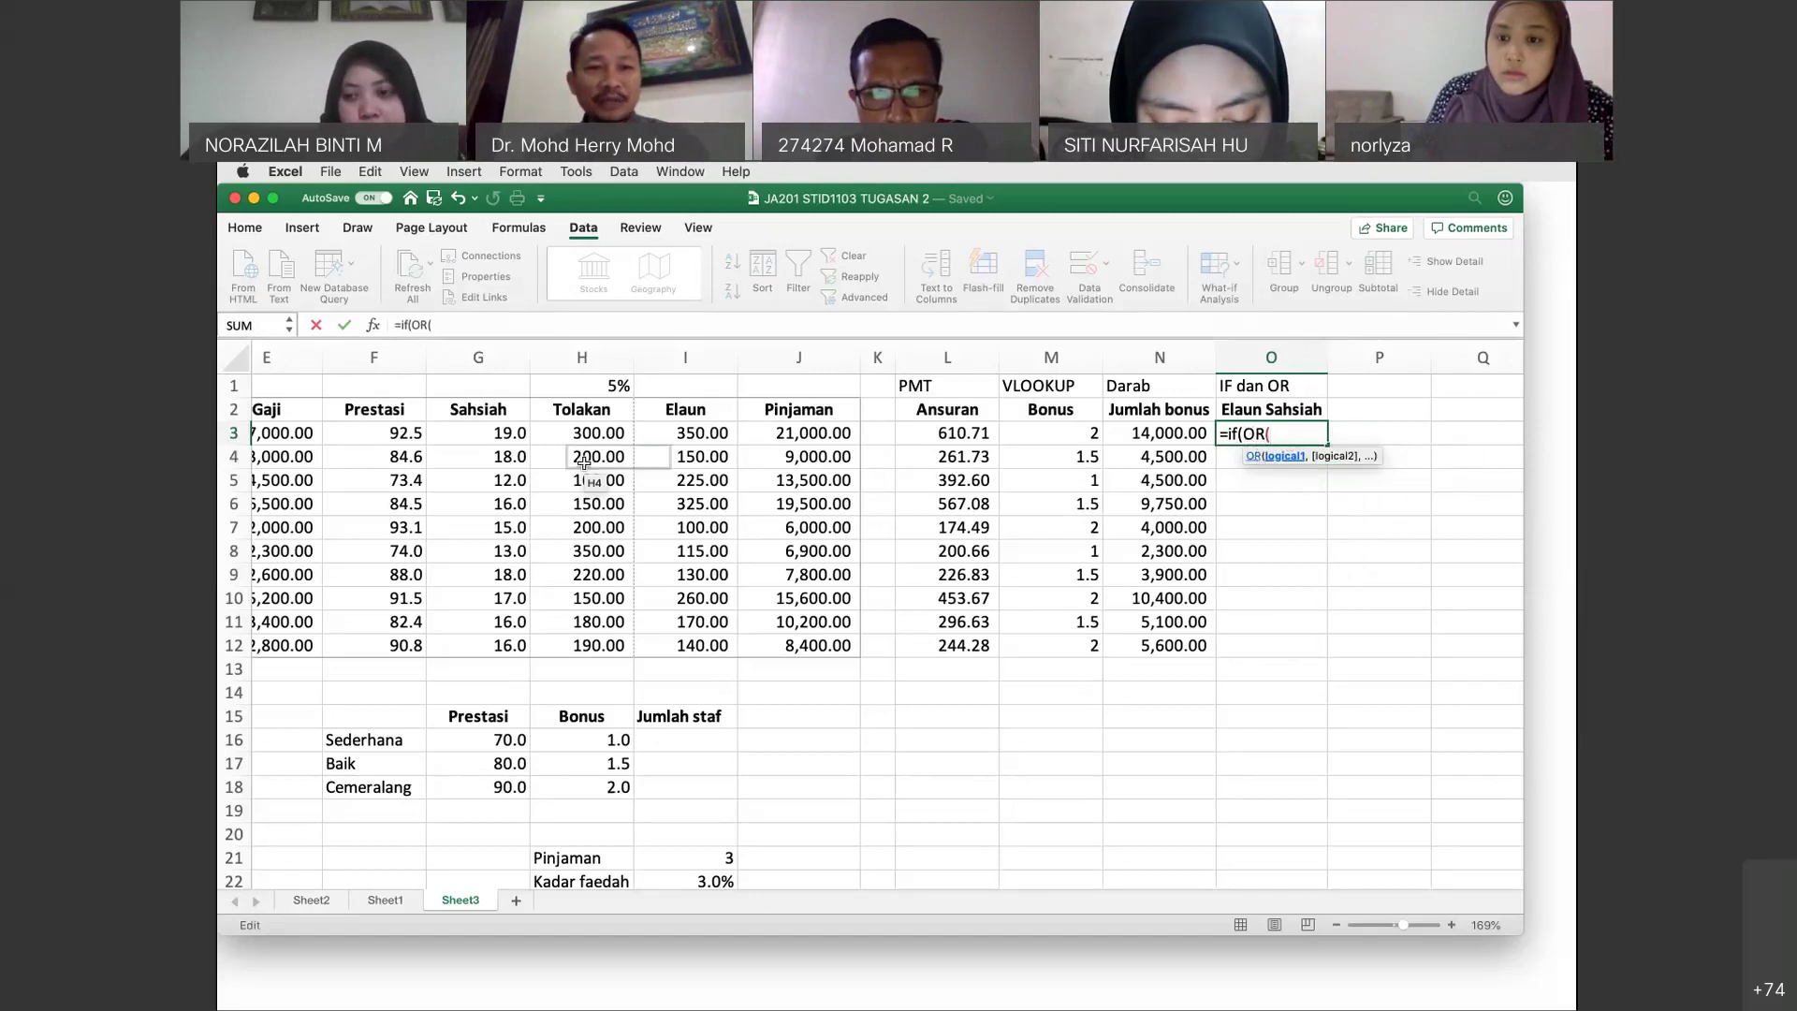
Add the OR conditions F3>90 for Prestasi and G3>16 for Sahsiah to the O3 formula.
{"action": "left_click", "coordinate": [400, 433]}
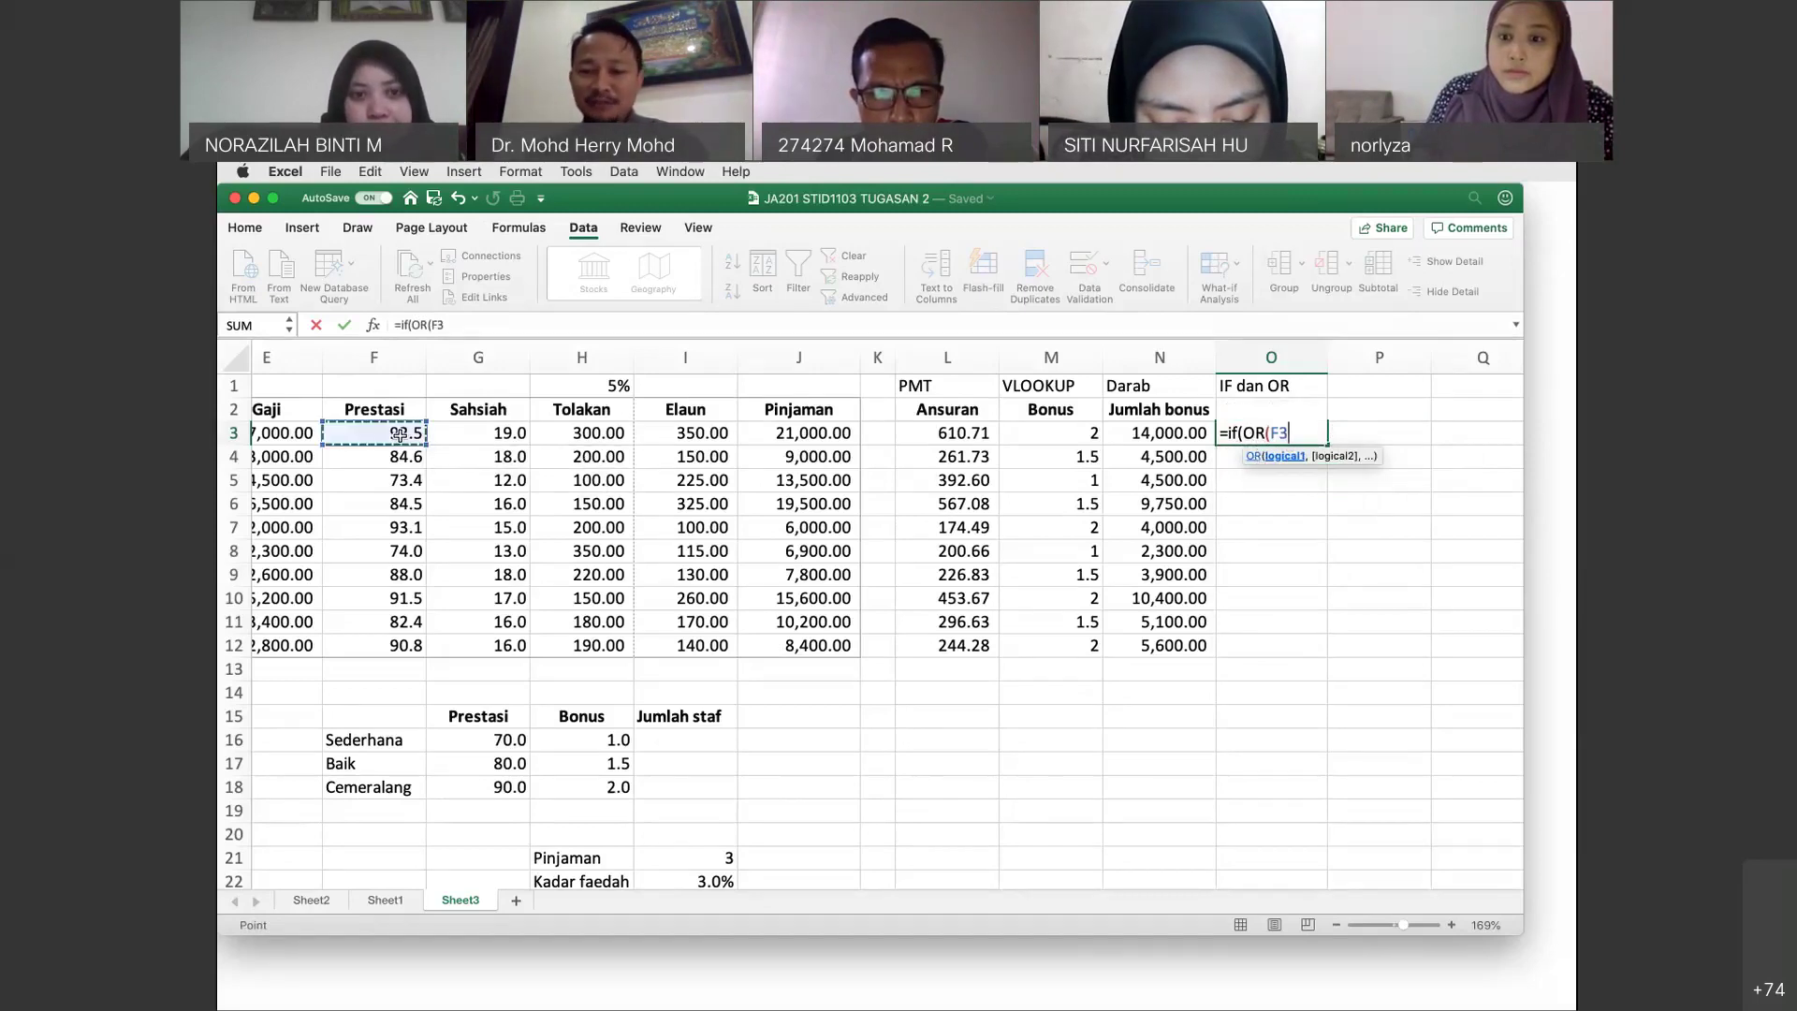
{"action": "type", "text": ">"}
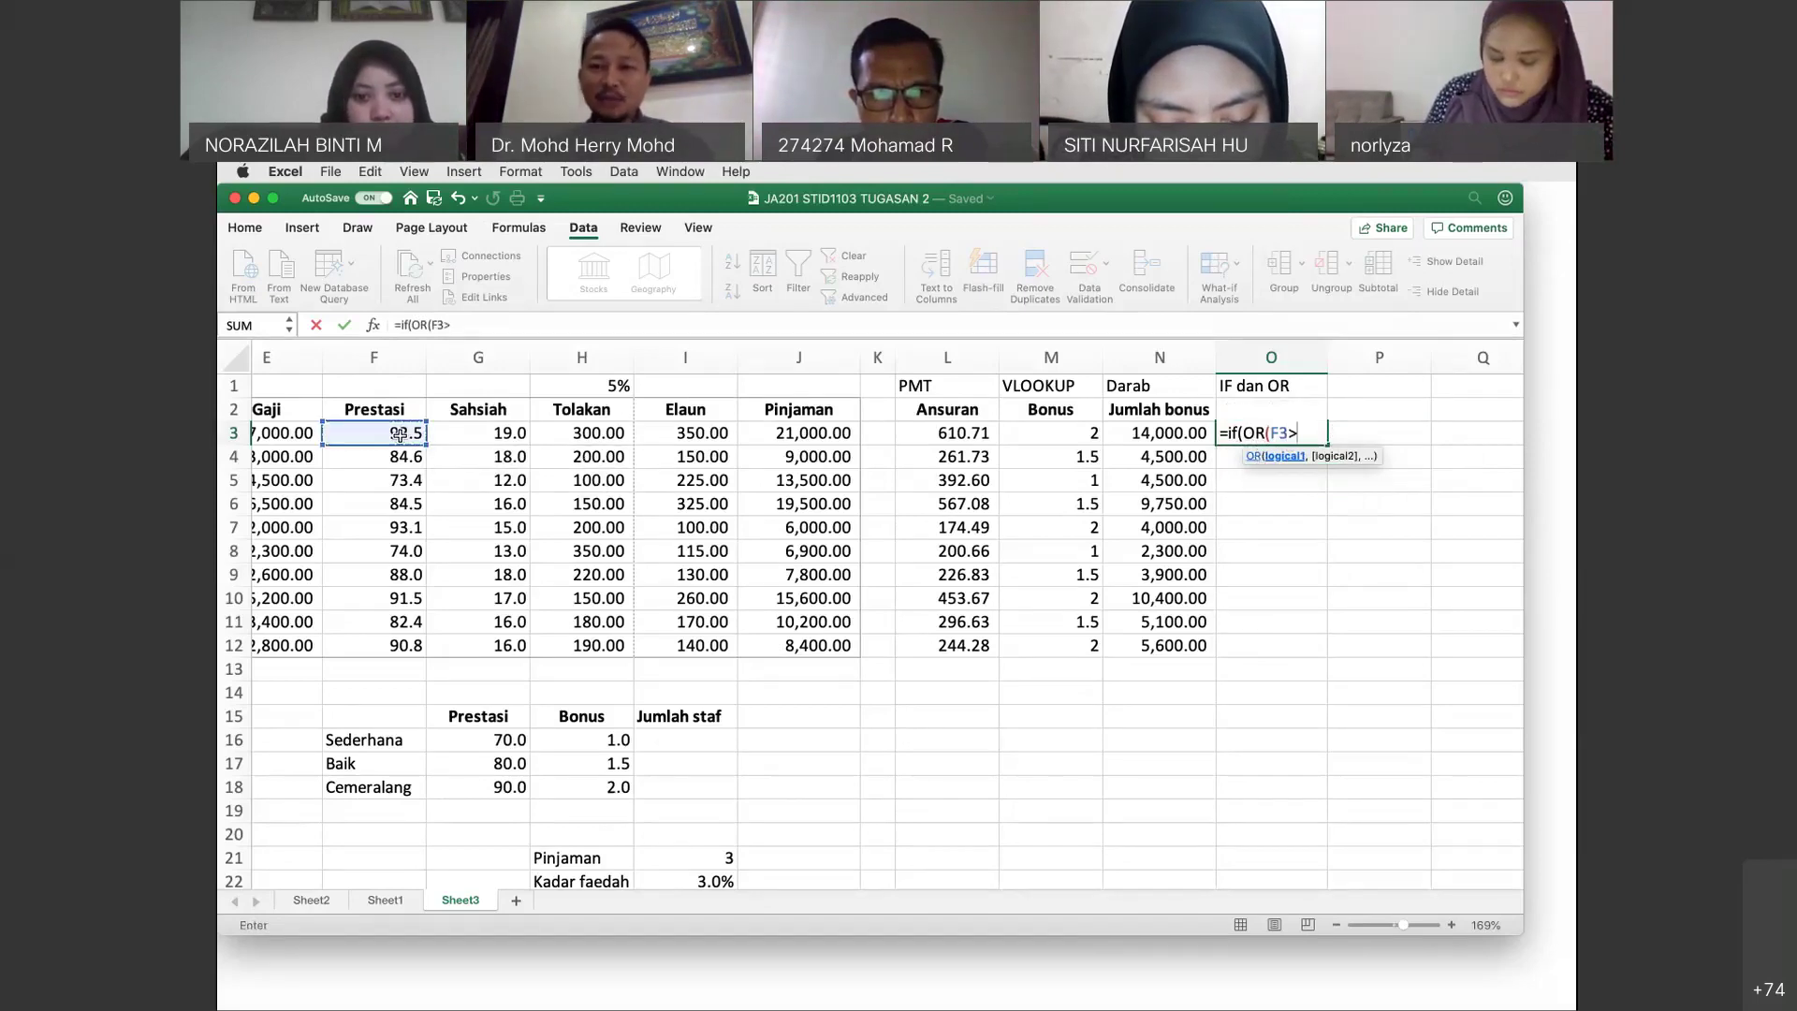
{"action": "type", "text": "90"}
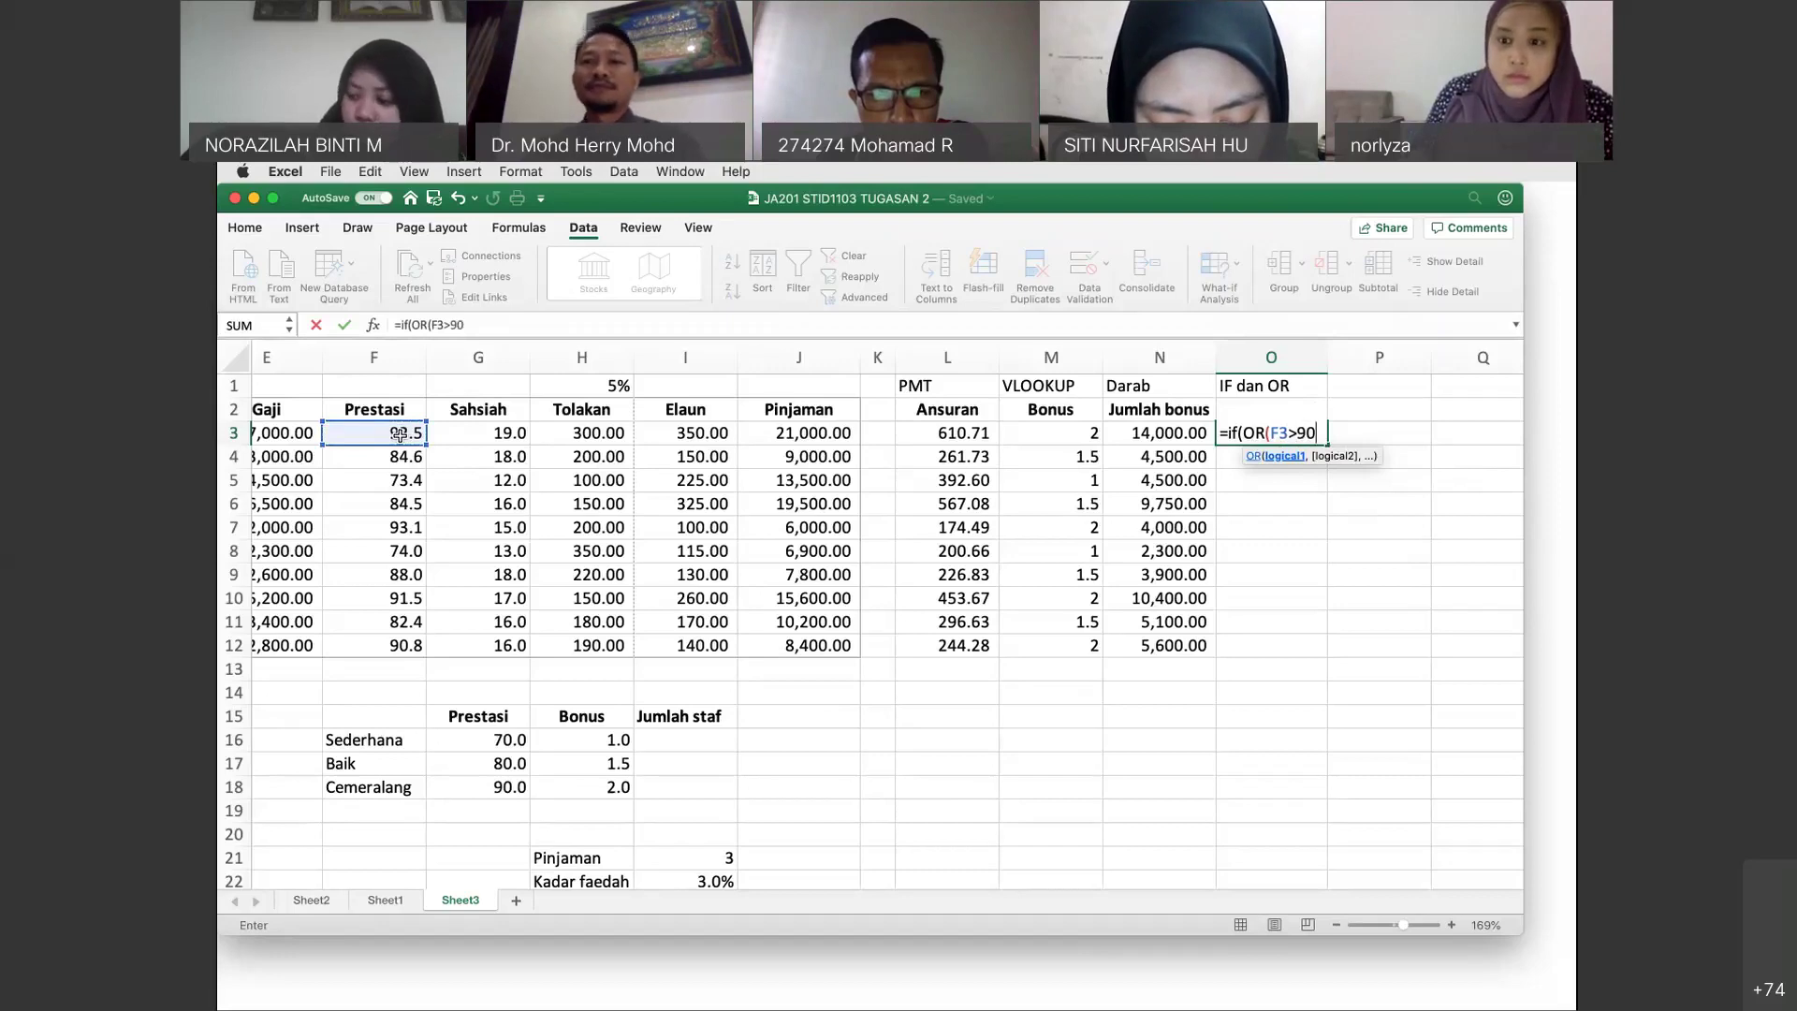
{"action": "type", "text": ","}
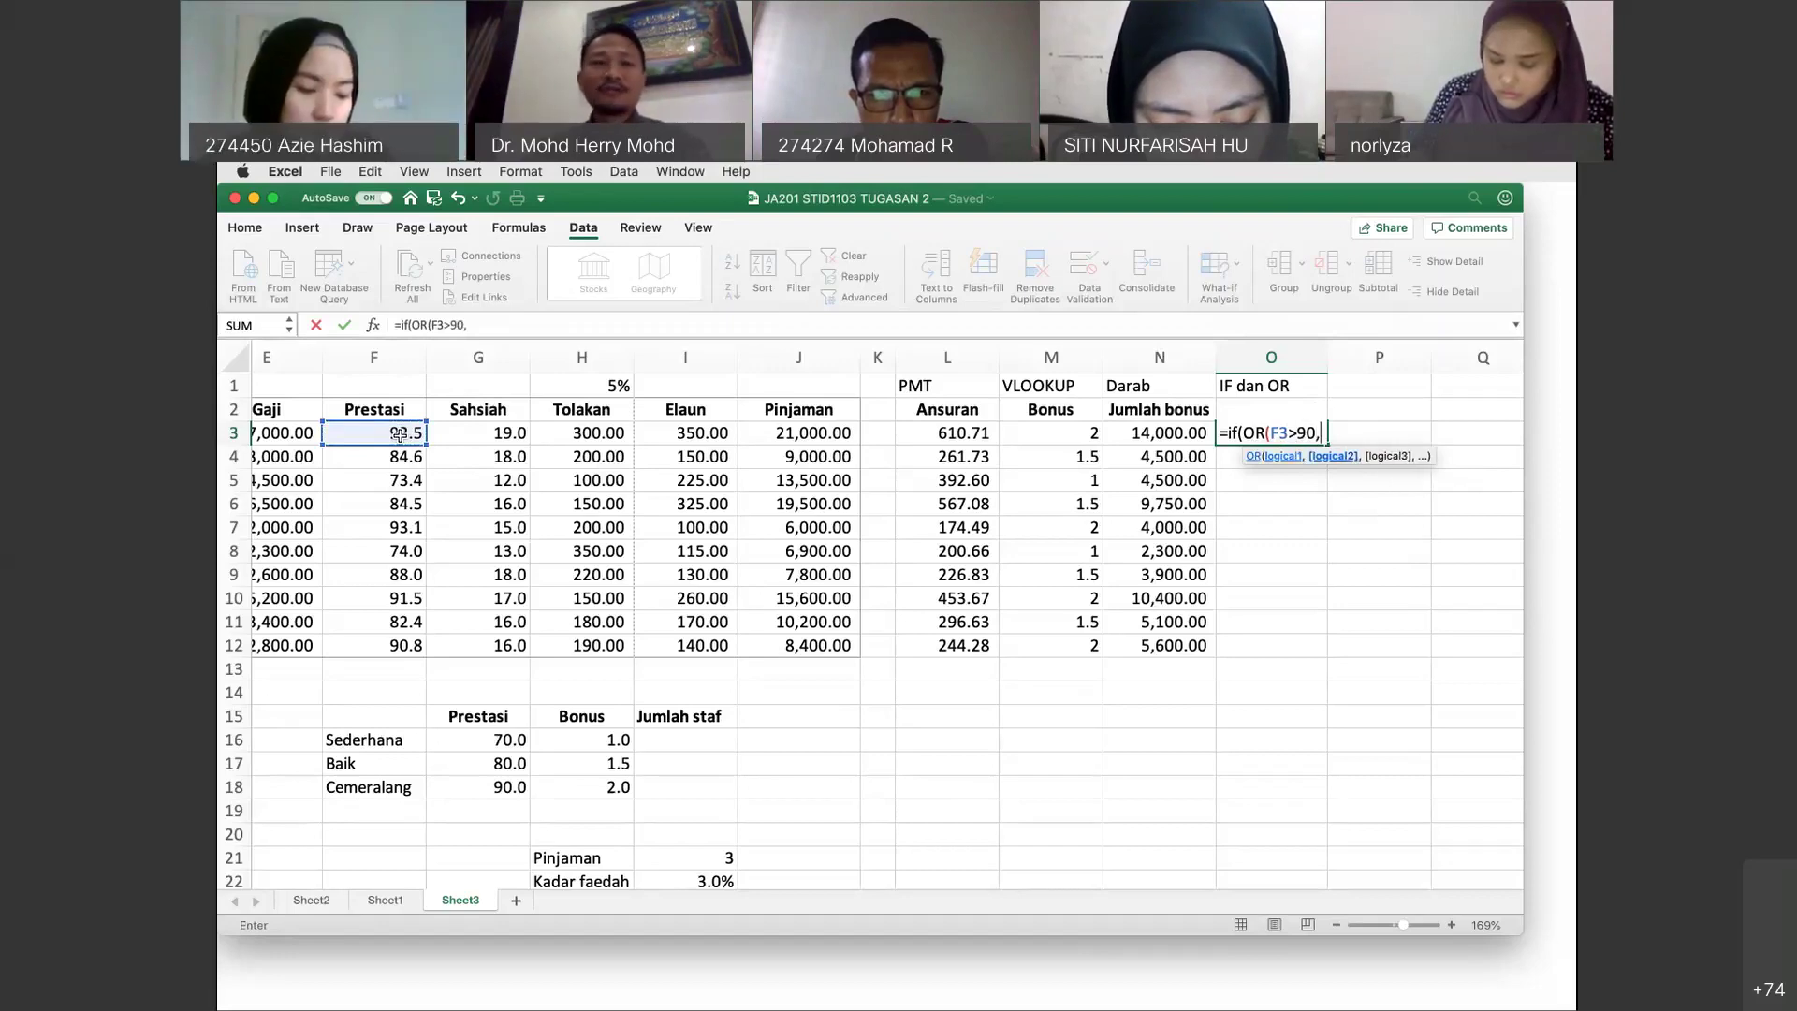
{"action": "left_click", "coordinate": [478, 426]}
{"action": "type", "text": ">"}
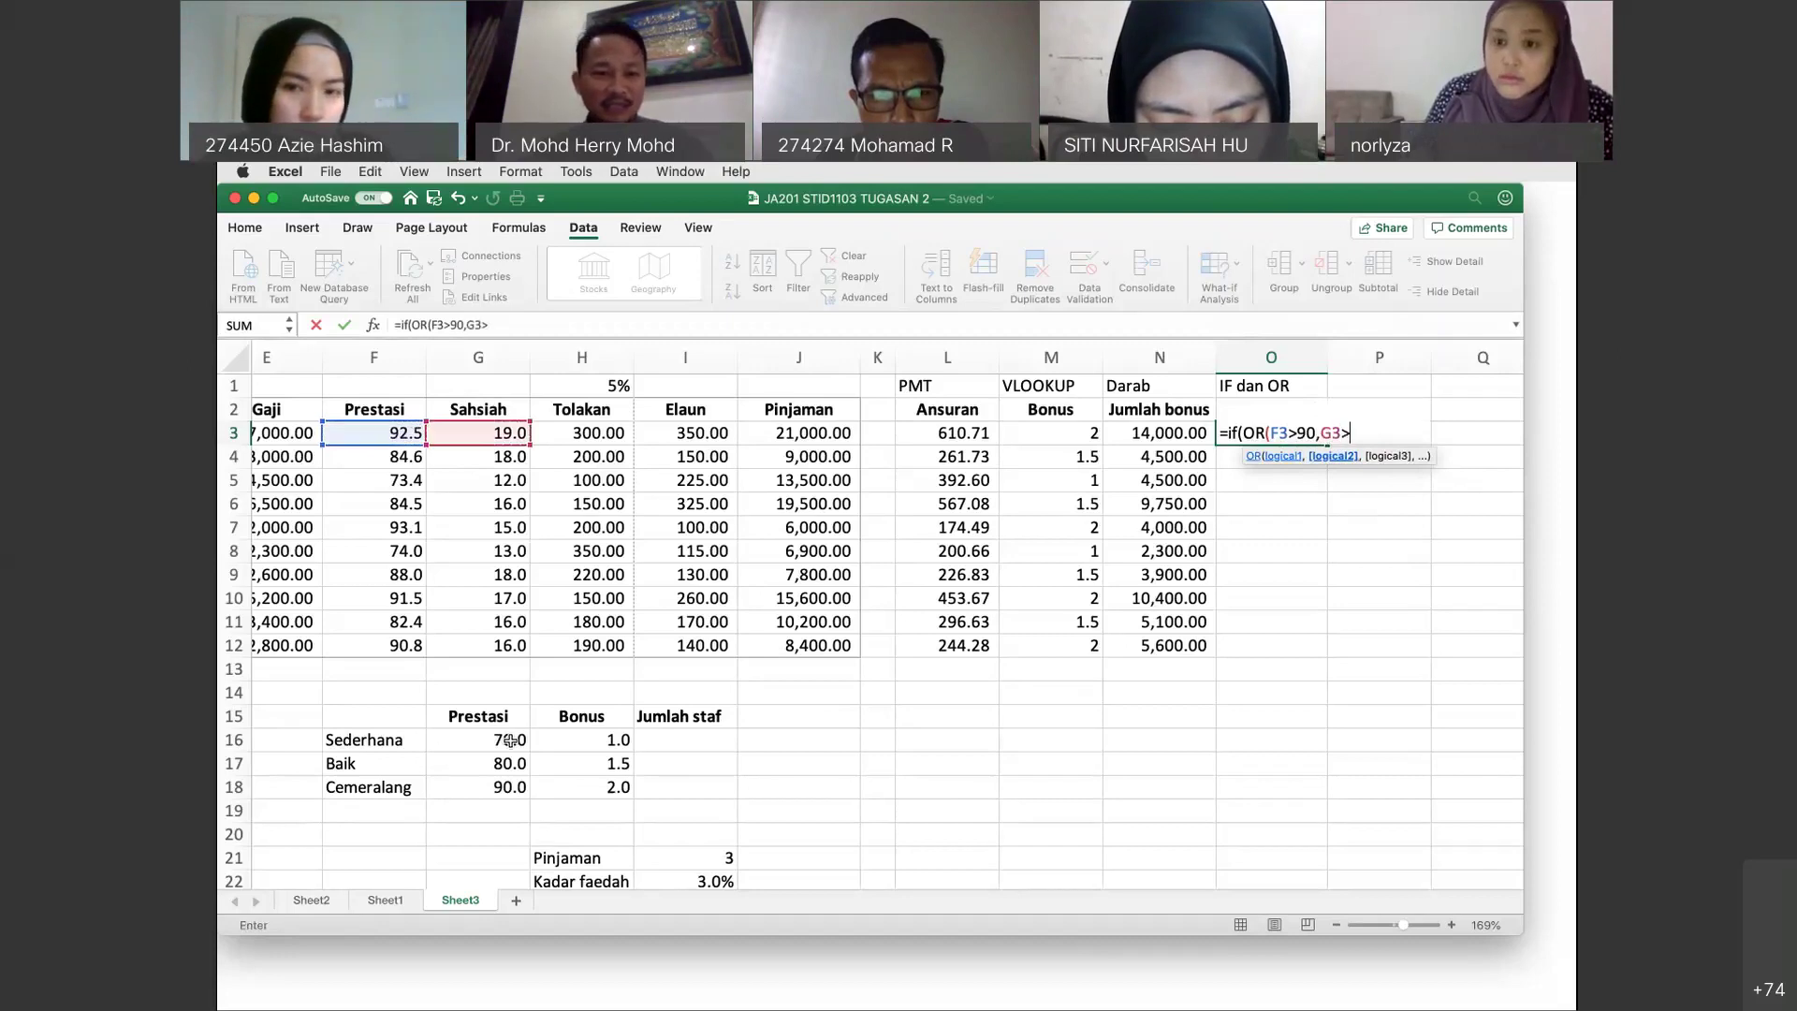
{"action": "scroll", "coordinate": [511, 741], "scroll_direction": "down", "scroll_amount": 5}
{"action": "scroll", "coordinate": [510, 765], "scroll_direction": "down", "scroll_amount": 2}
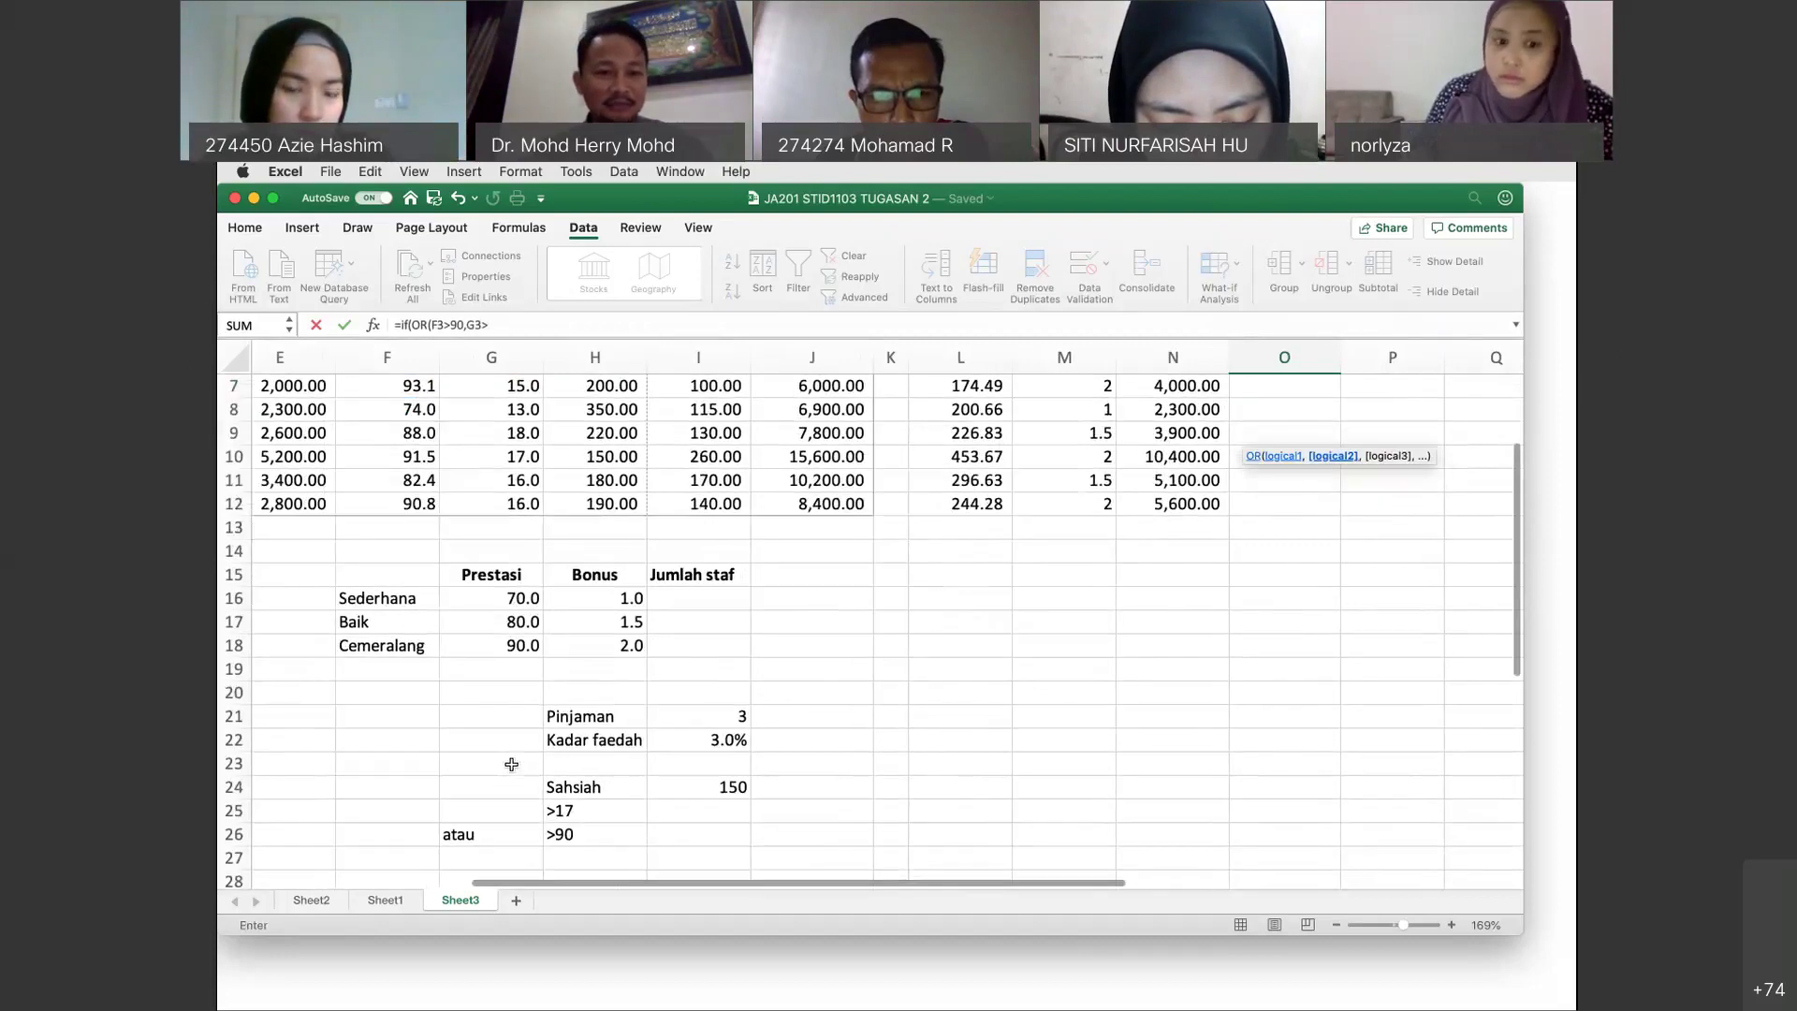
{"action": "scroll", "coordinate": [511, 765], "scroll_direction": "up", "scroll_amount": 6}
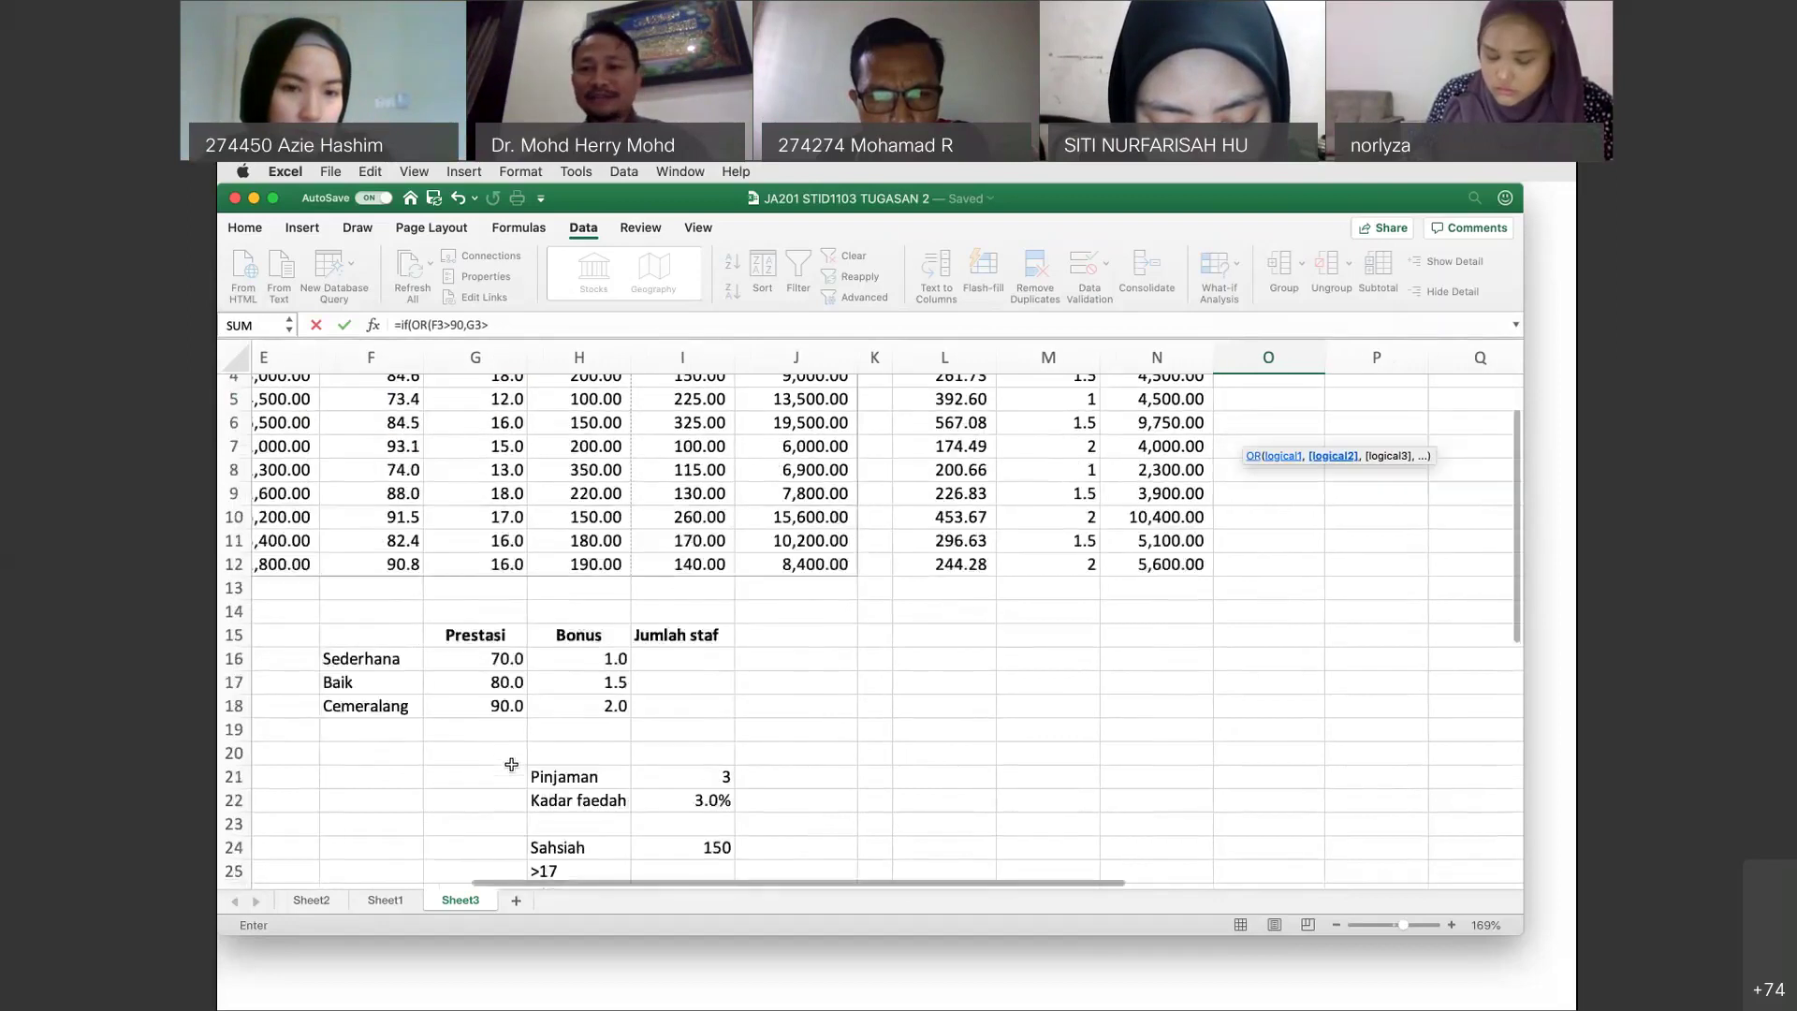
{"action": "type", "text": "17"}
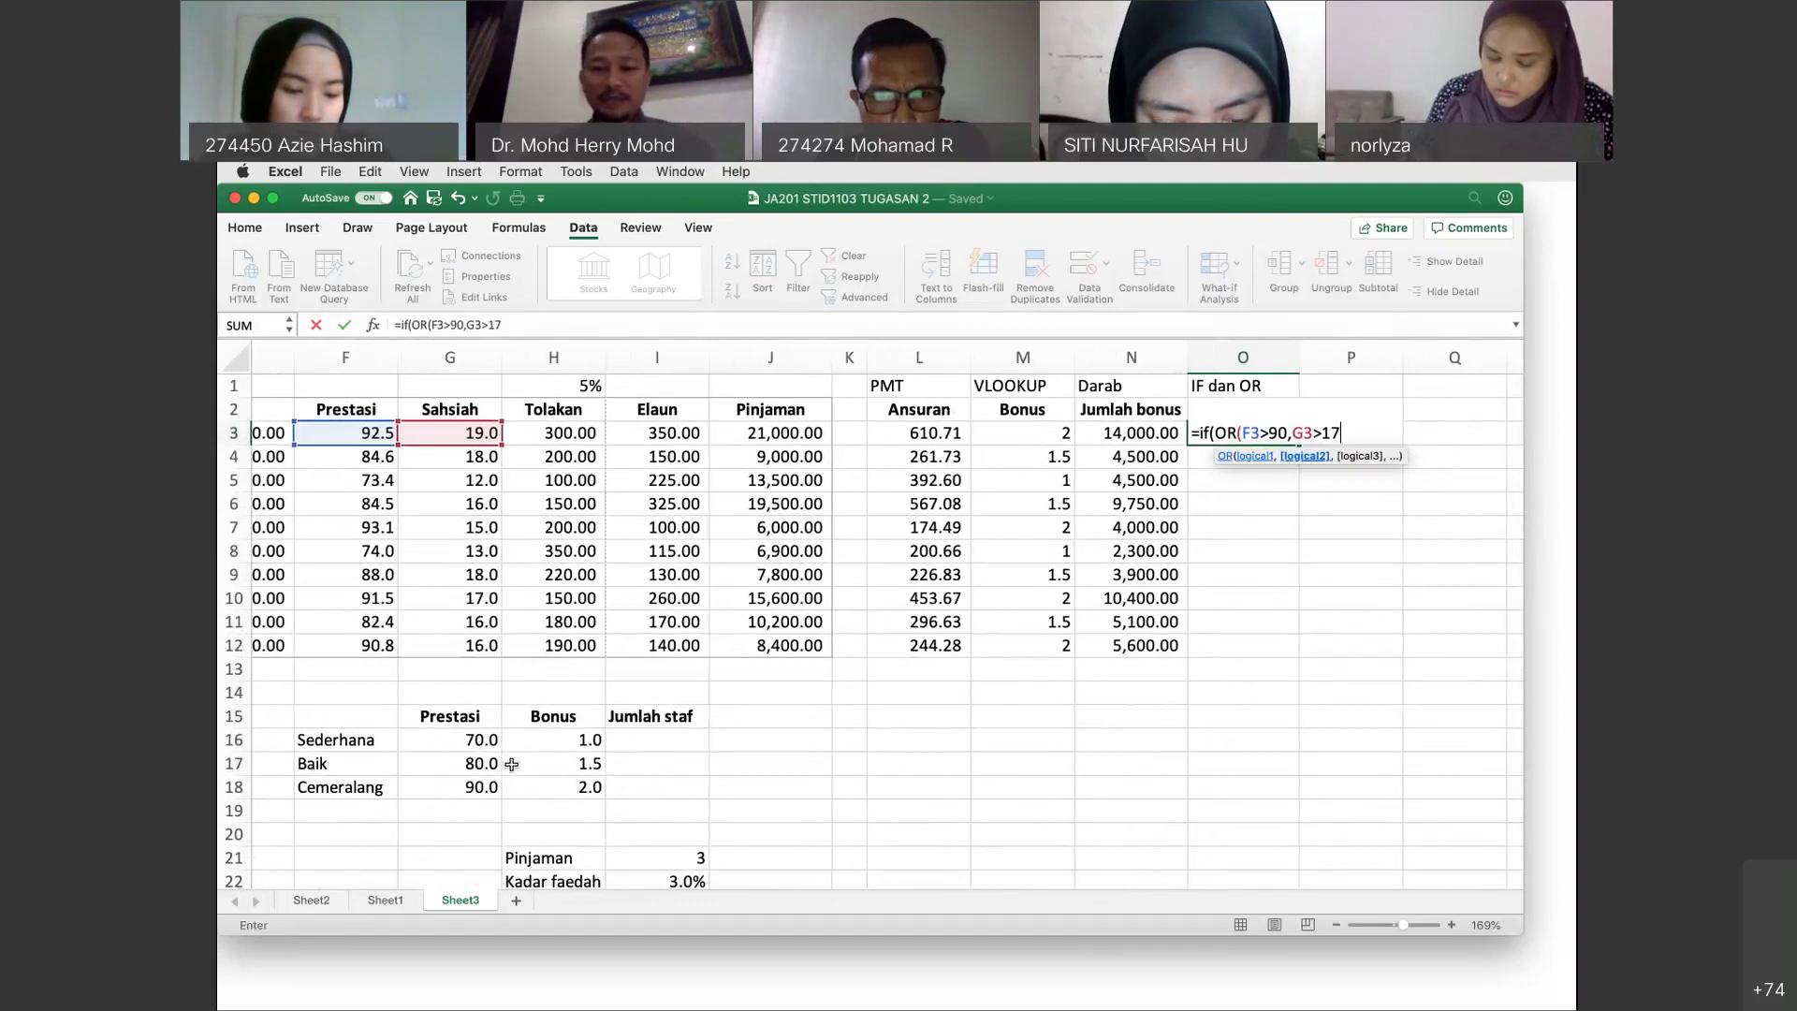
{"action": "key", "text": "BackSpace"}
{"action": "type", "text": "6"}
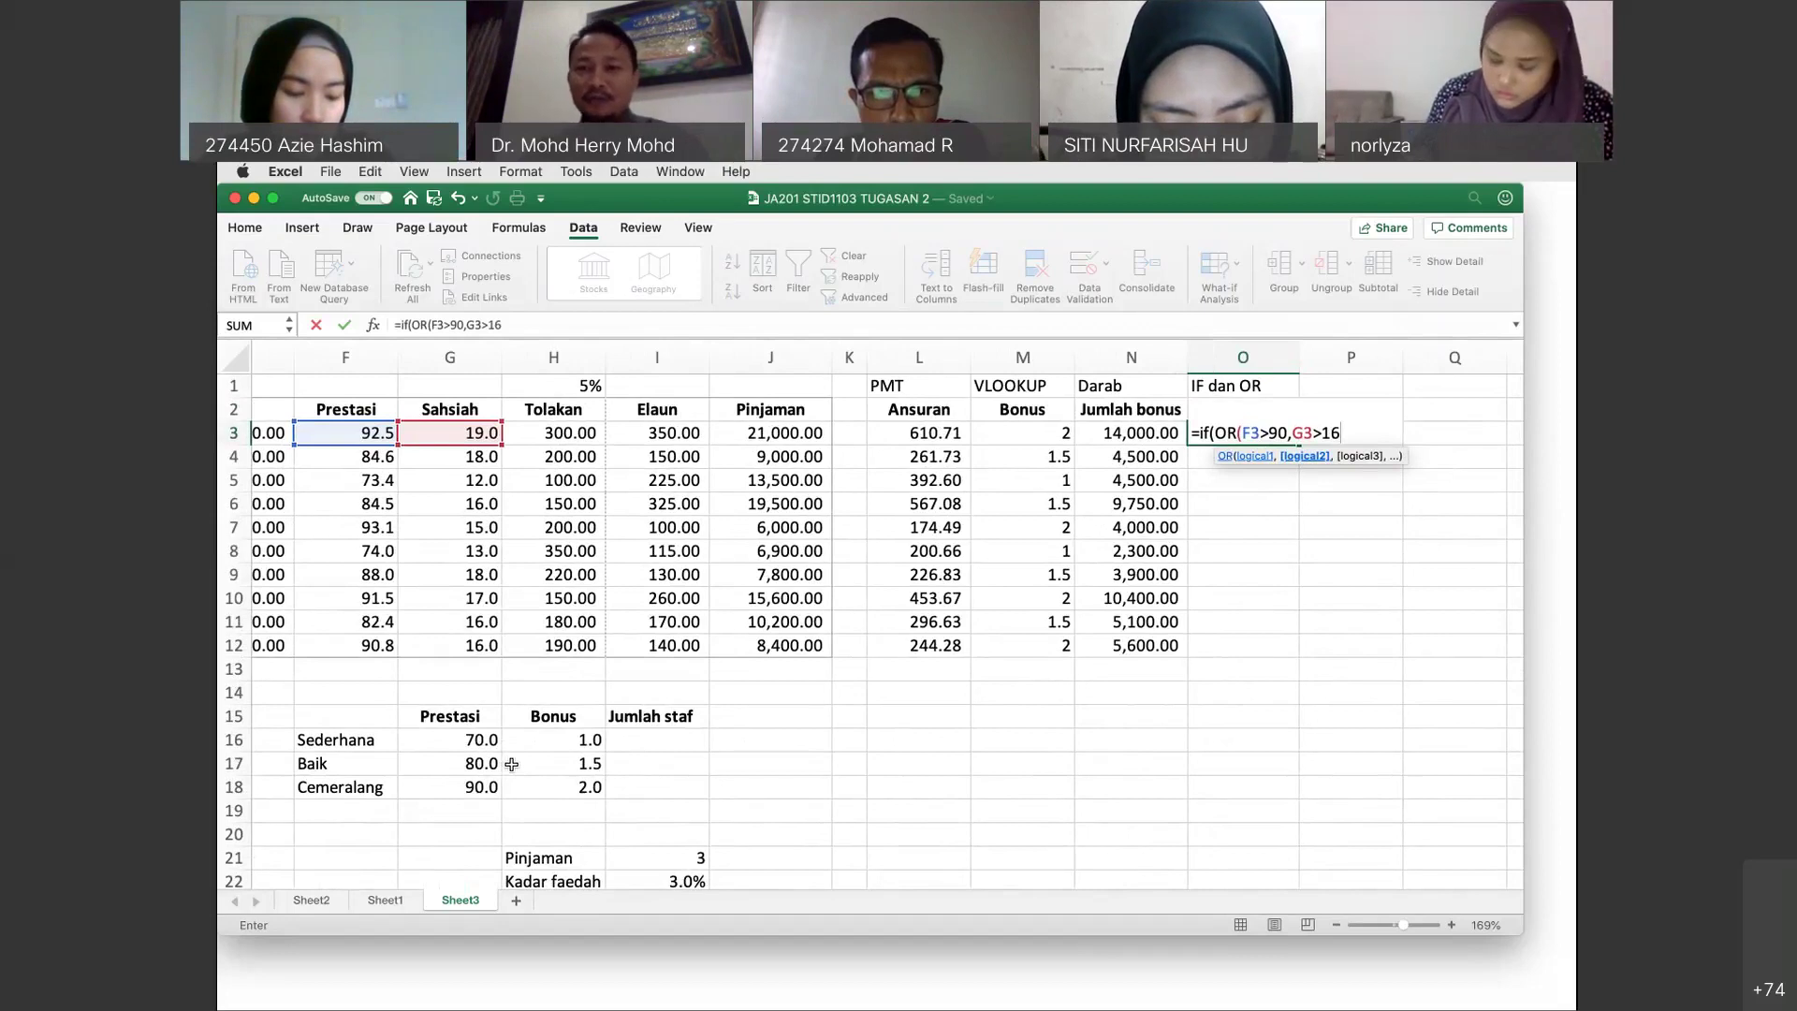
Add 150 and 0 as the true and false results in the O3 formula and try to confirm it.
{"action": "type", "text": ",1"}
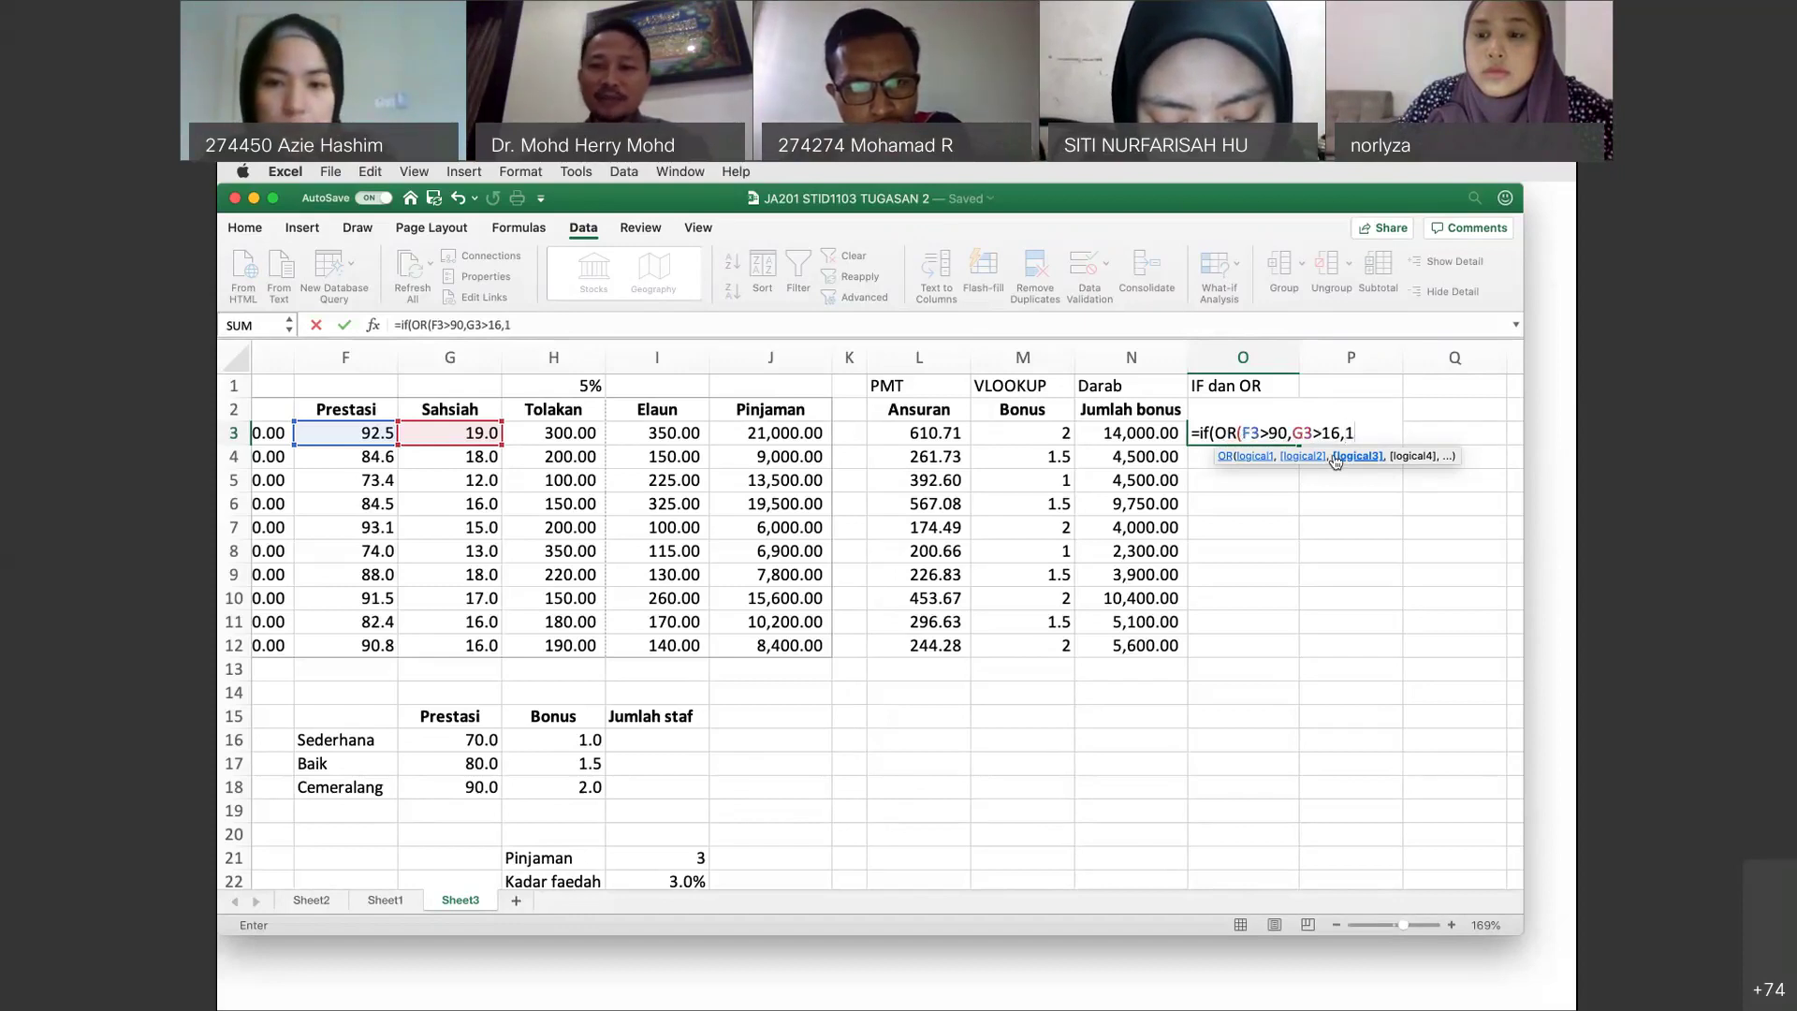
{"action": "type", "text": "50"}
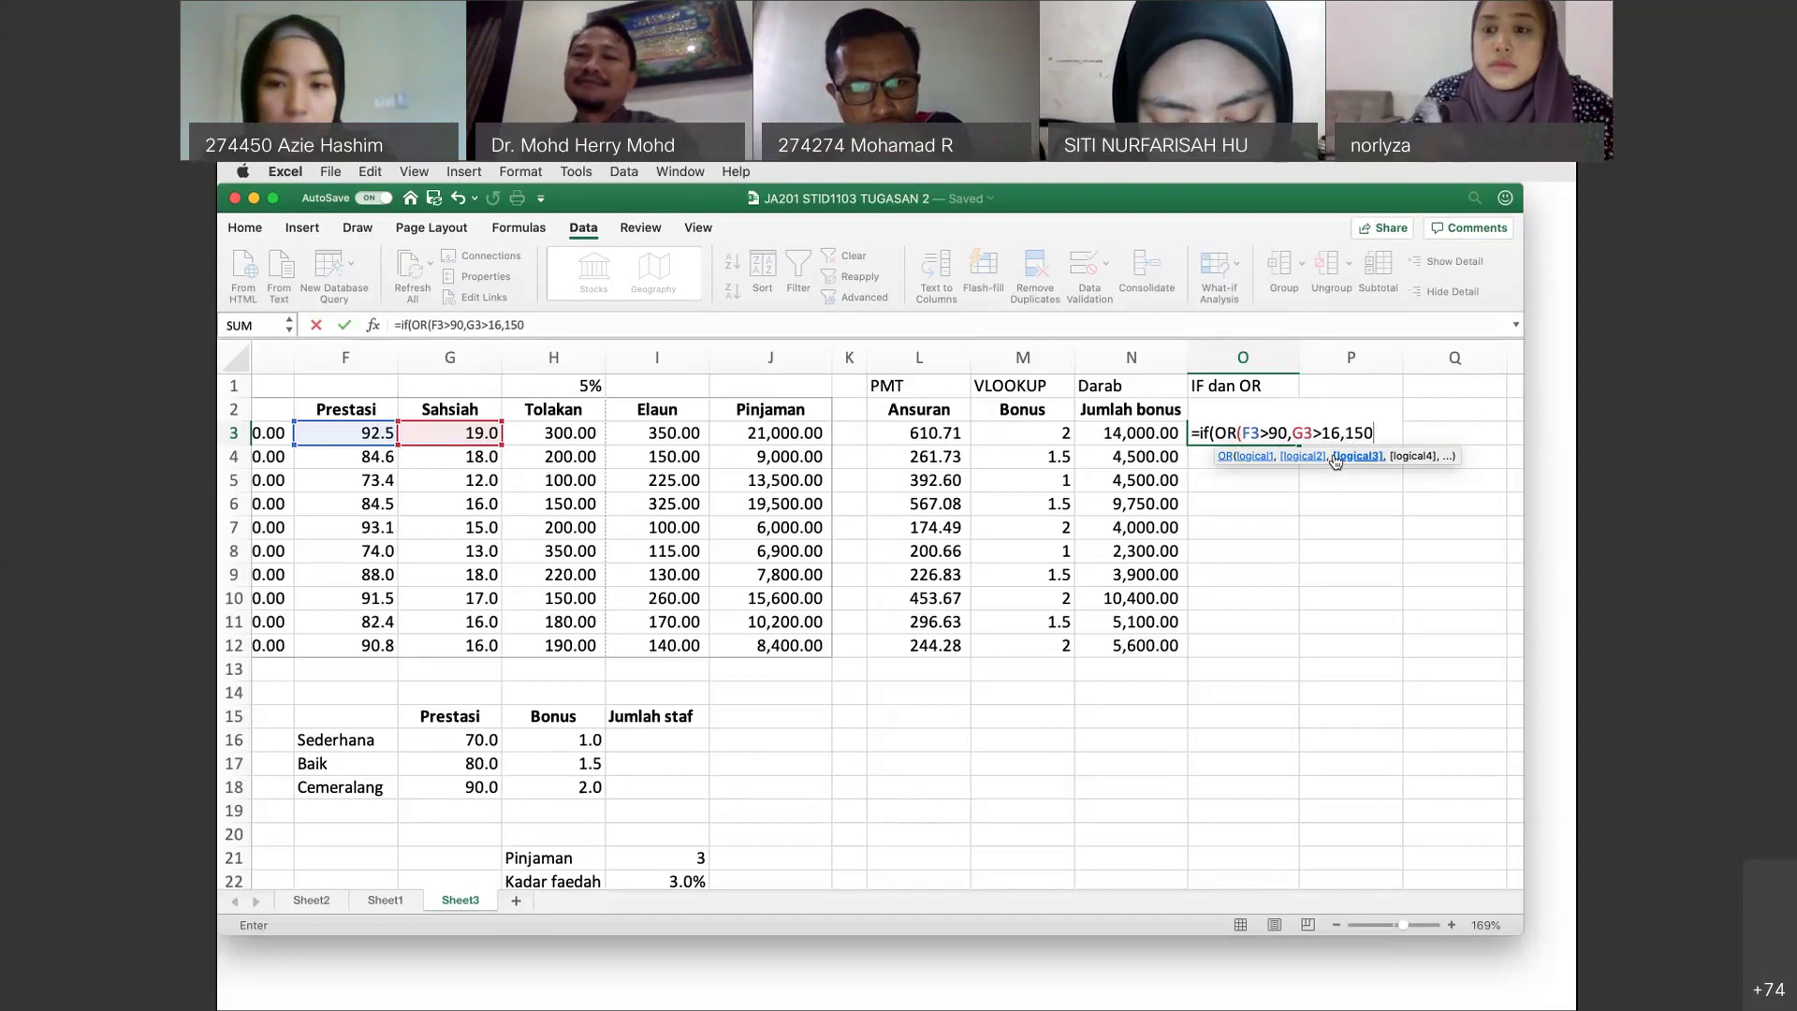
{"action": "type", "text": ","}
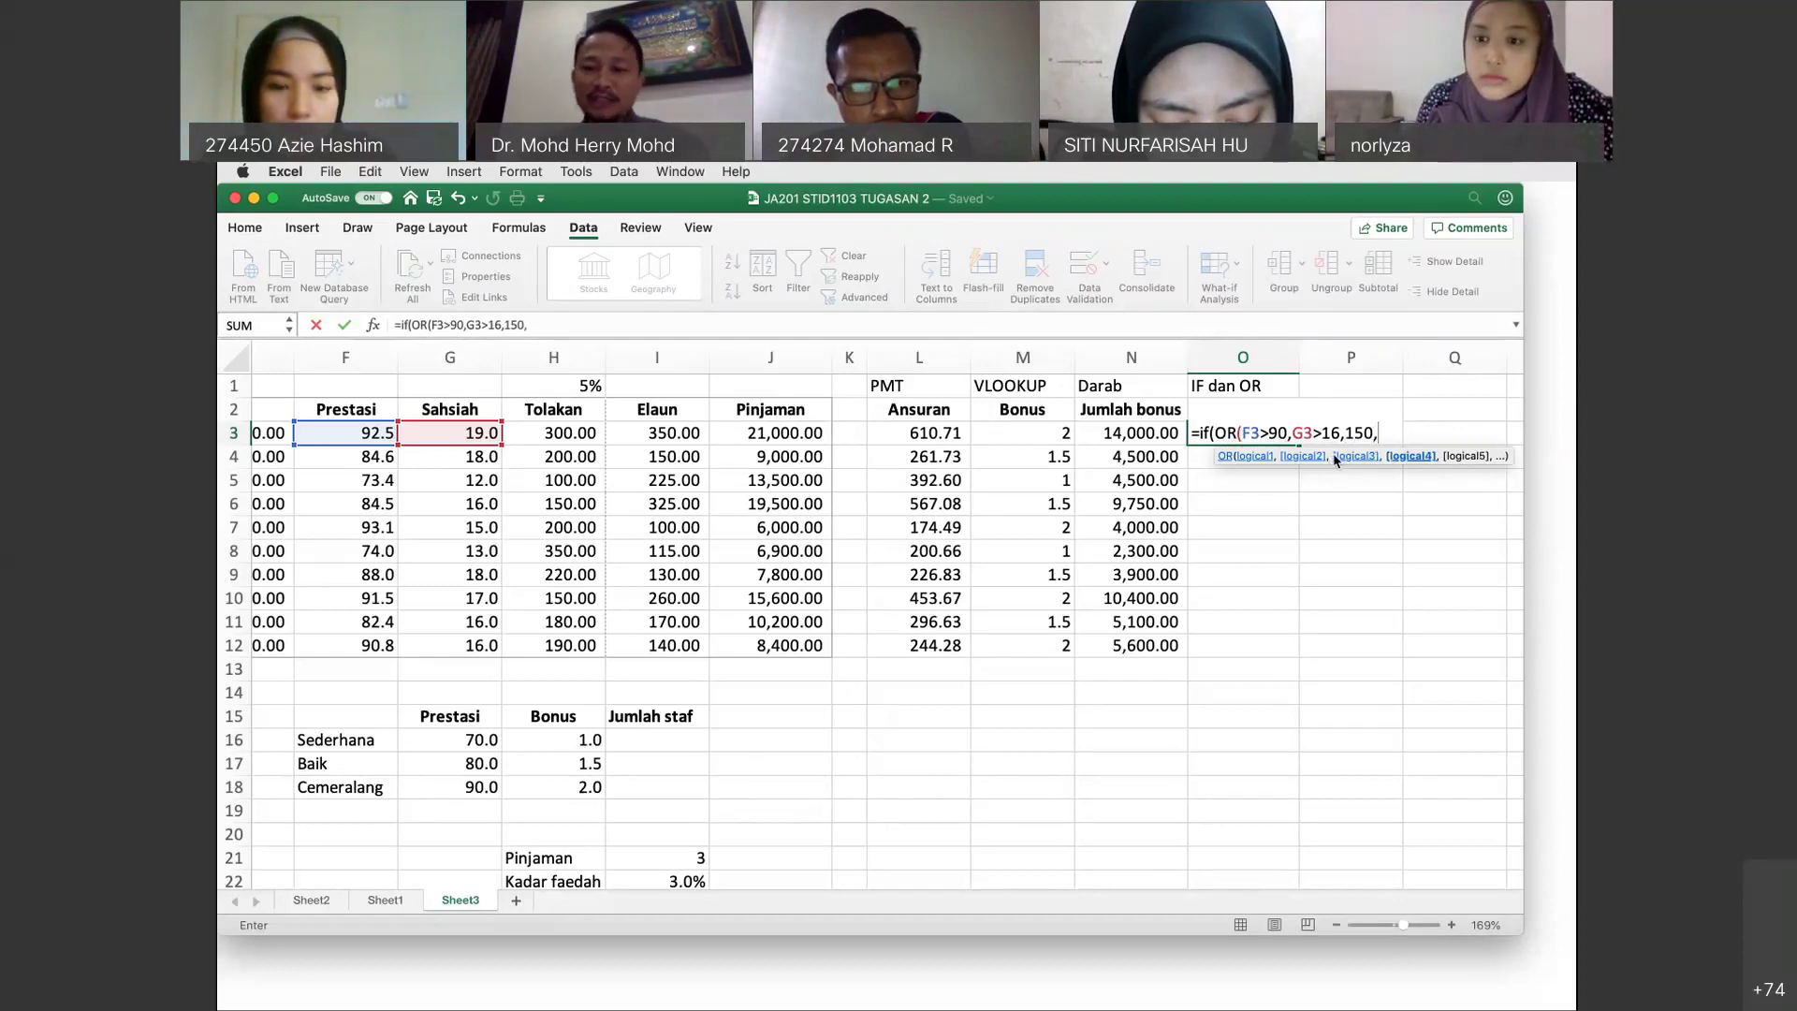
{"action": "type", "text": "0)"}
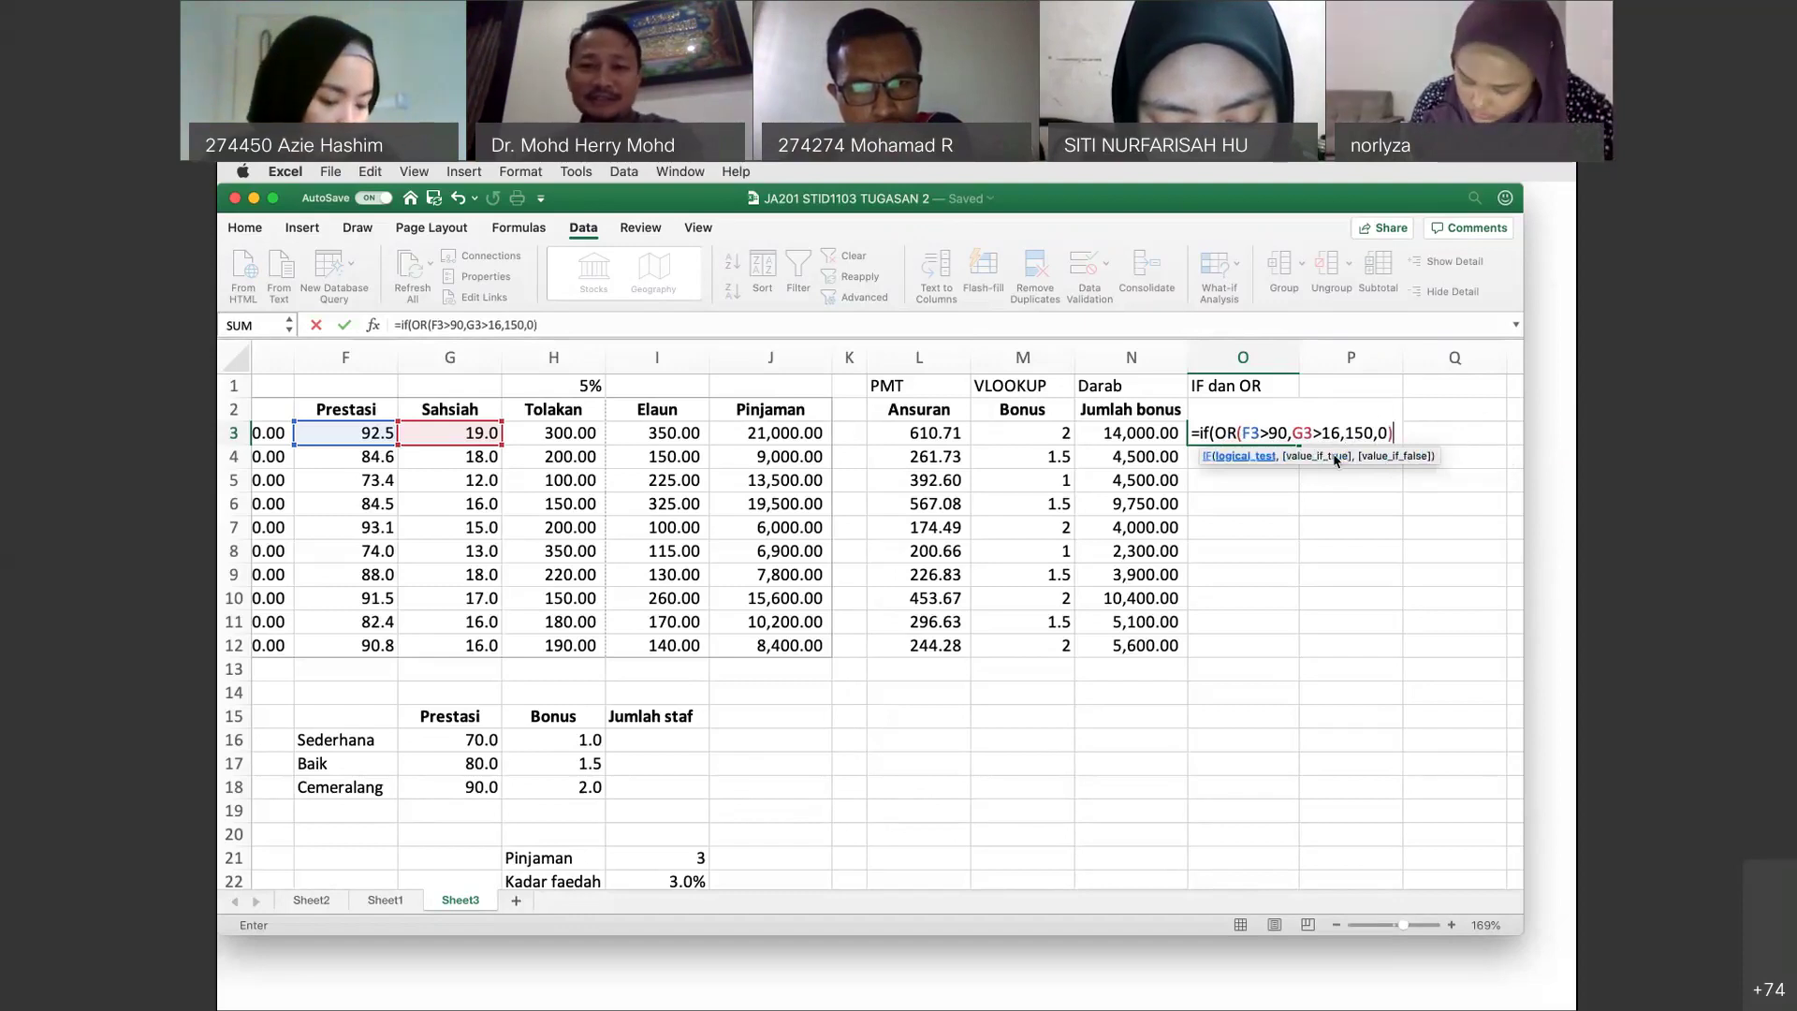
{"action": "key", "text": "Return"}
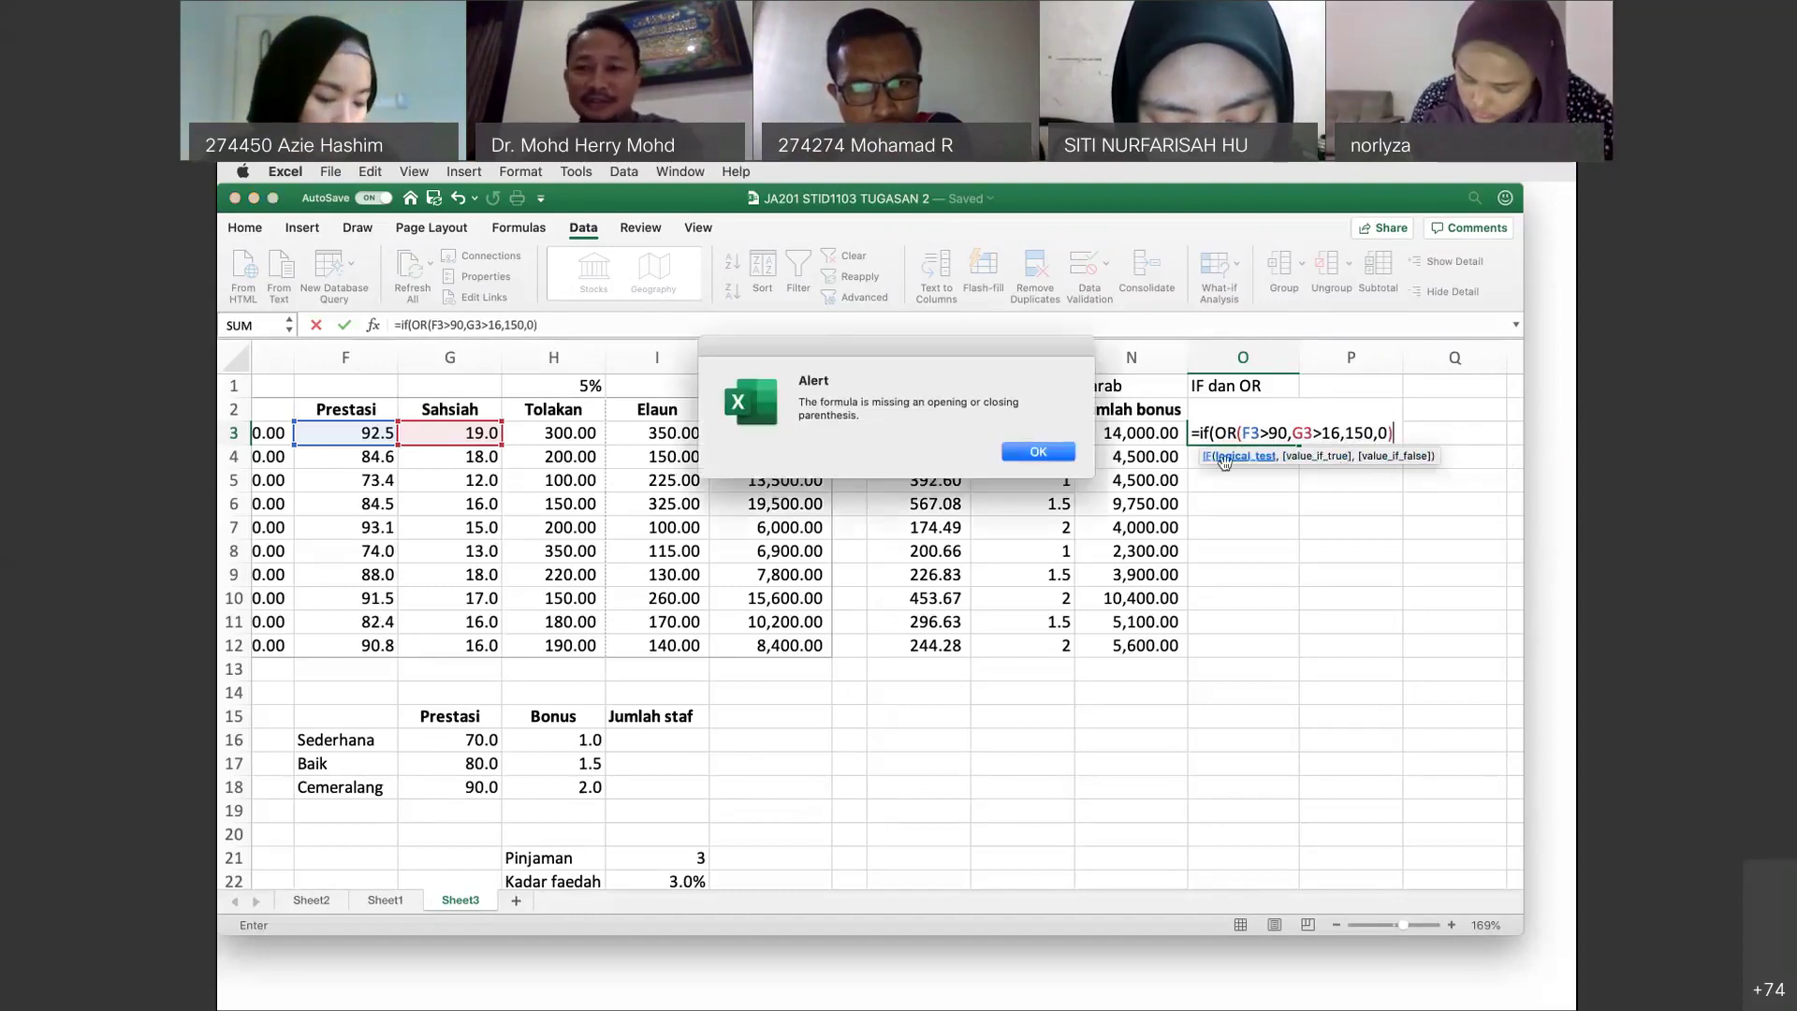
{"action": "left_click", "coordinate": [1038, 452]}
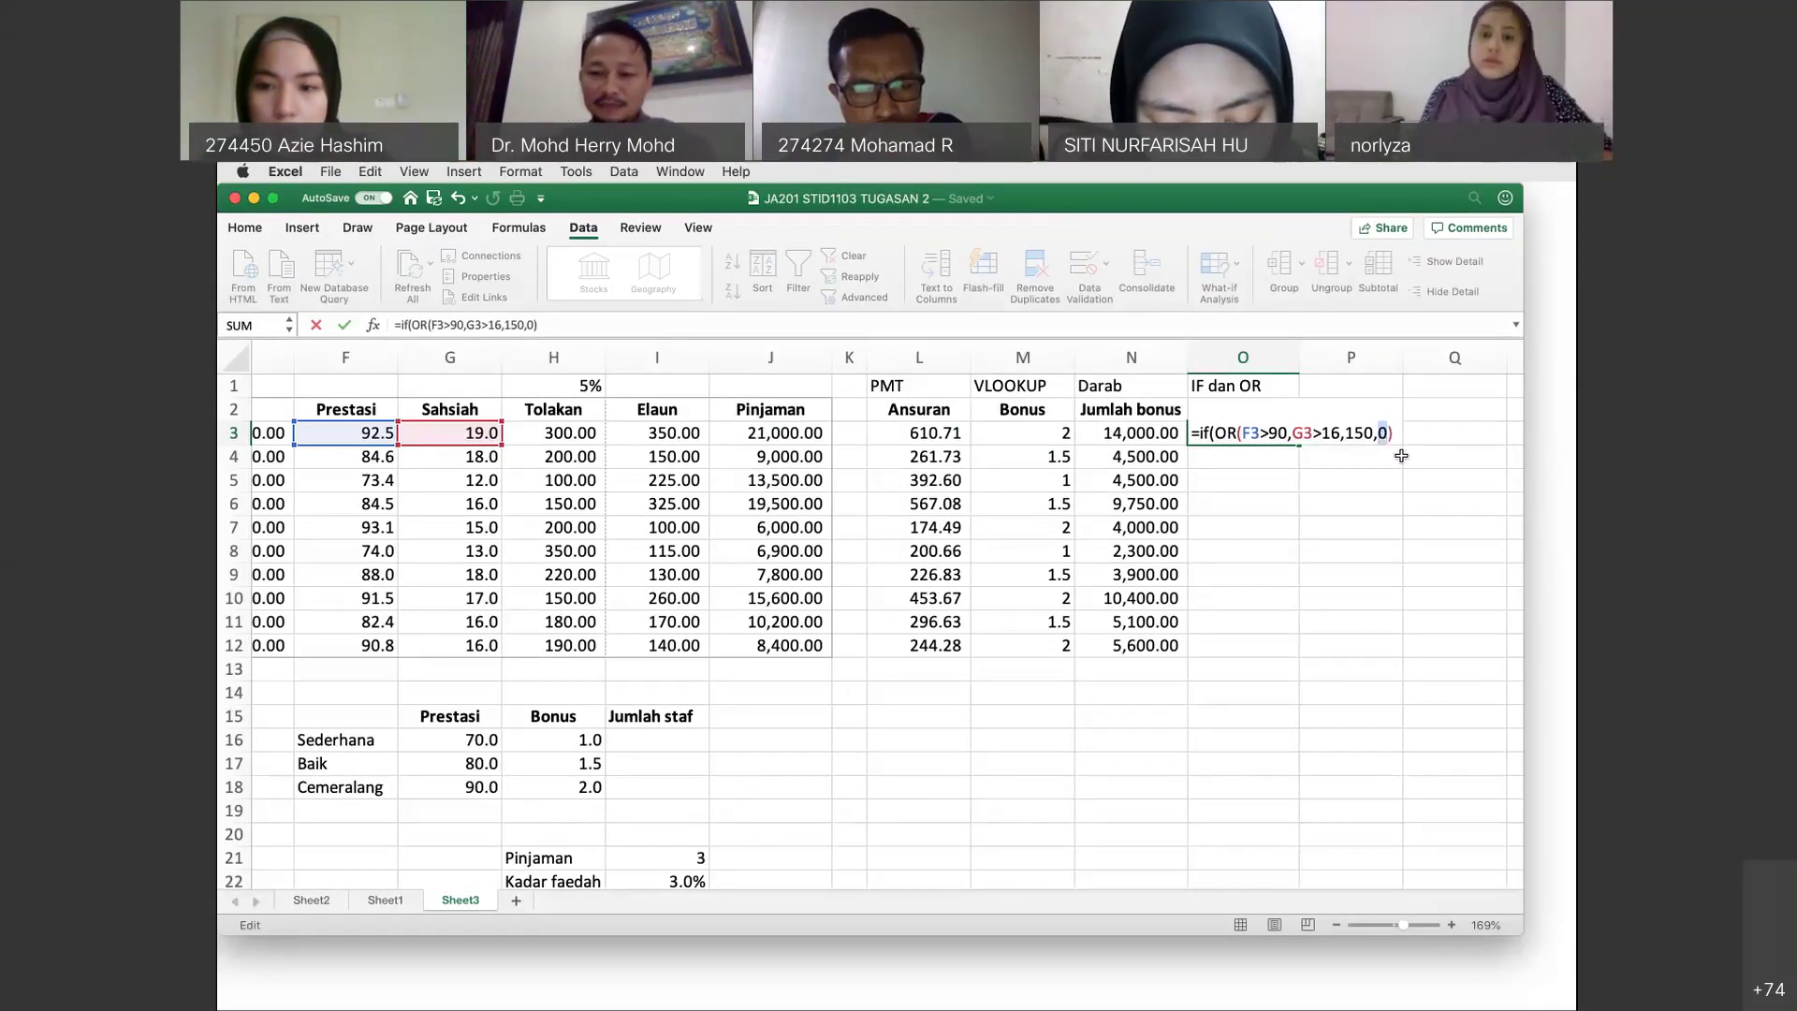
Try replacing the 0 result in the O3 formula with an empty string "".
{"action": "type", "text": "\""}
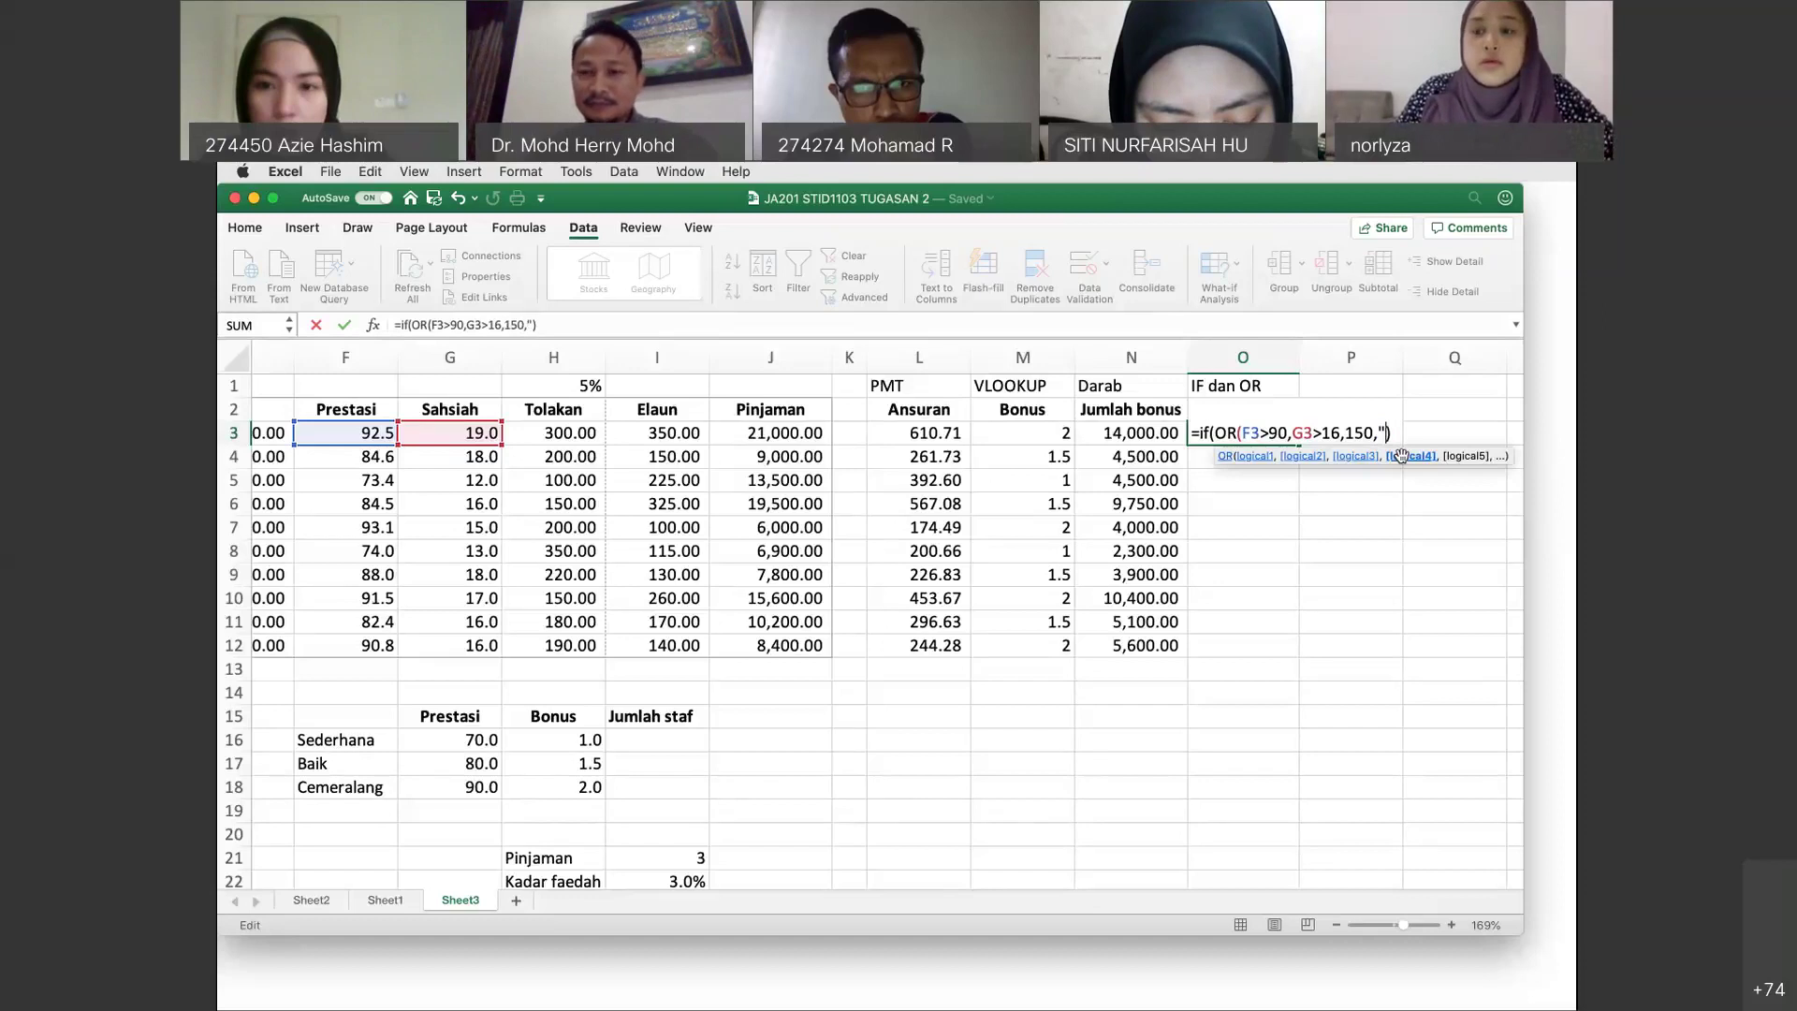
{"action": "key", "text": "Return"}
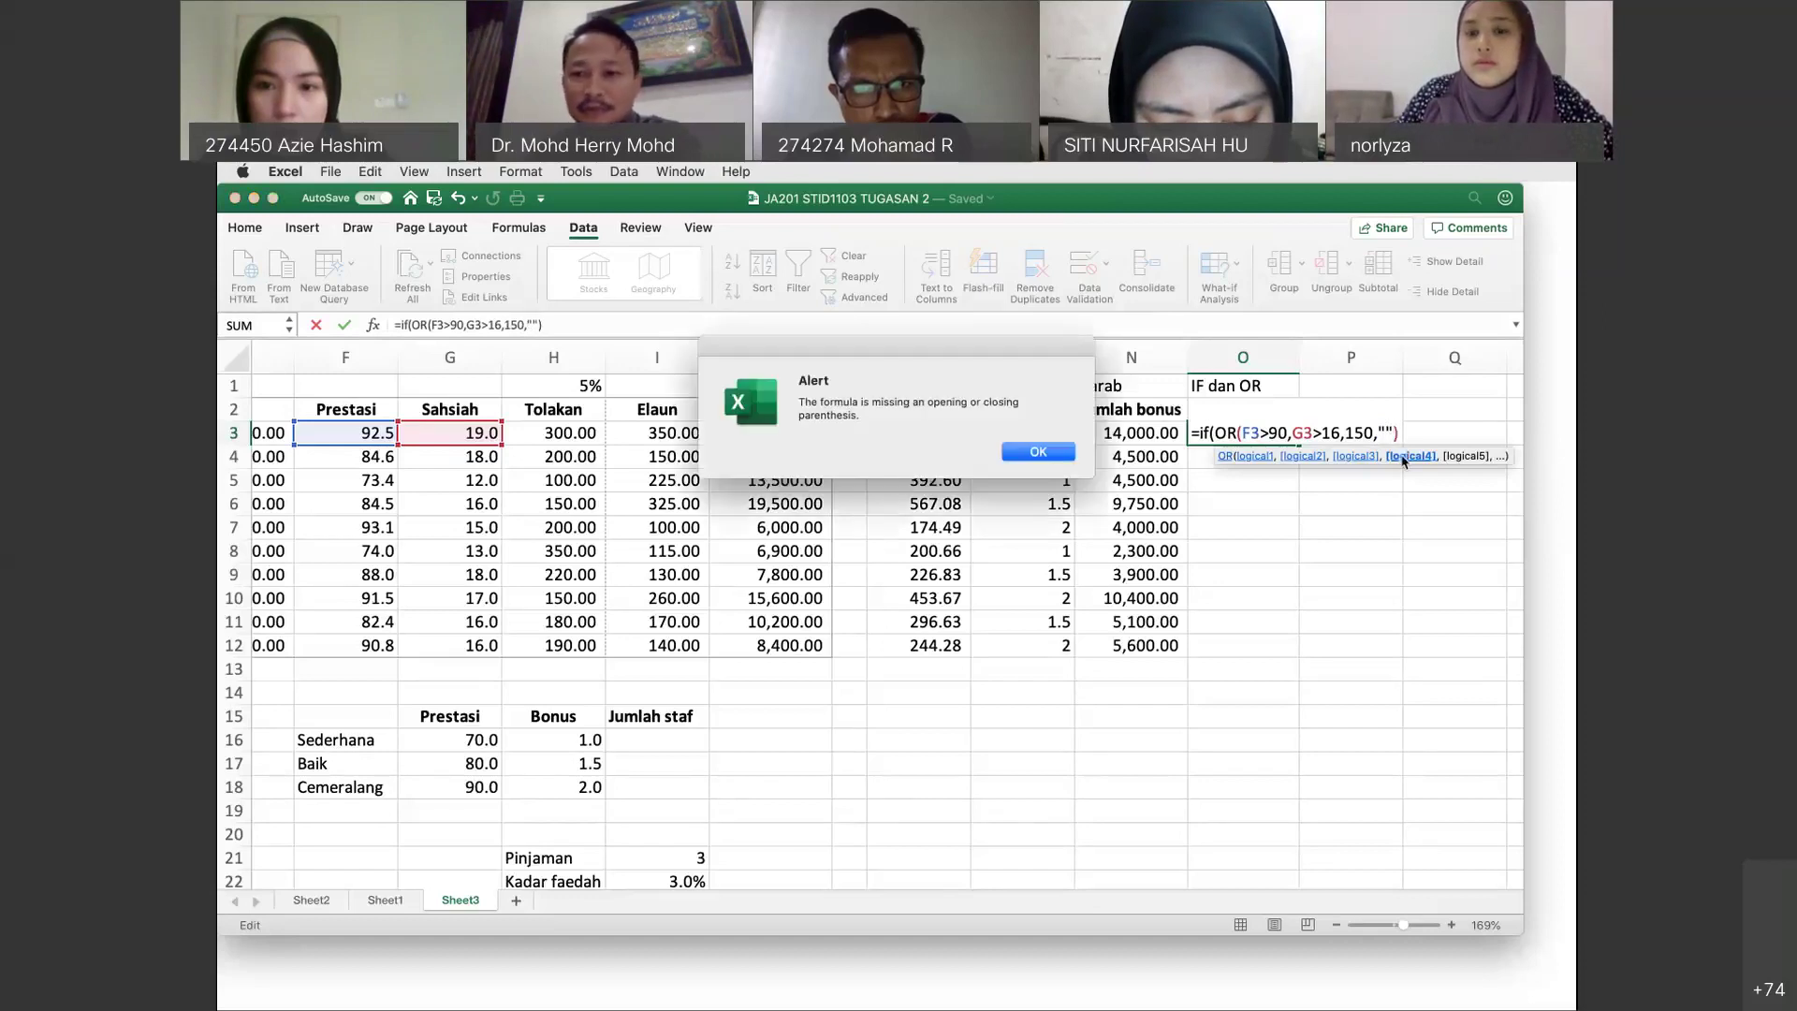
{"action": "key", "text": "Return"}
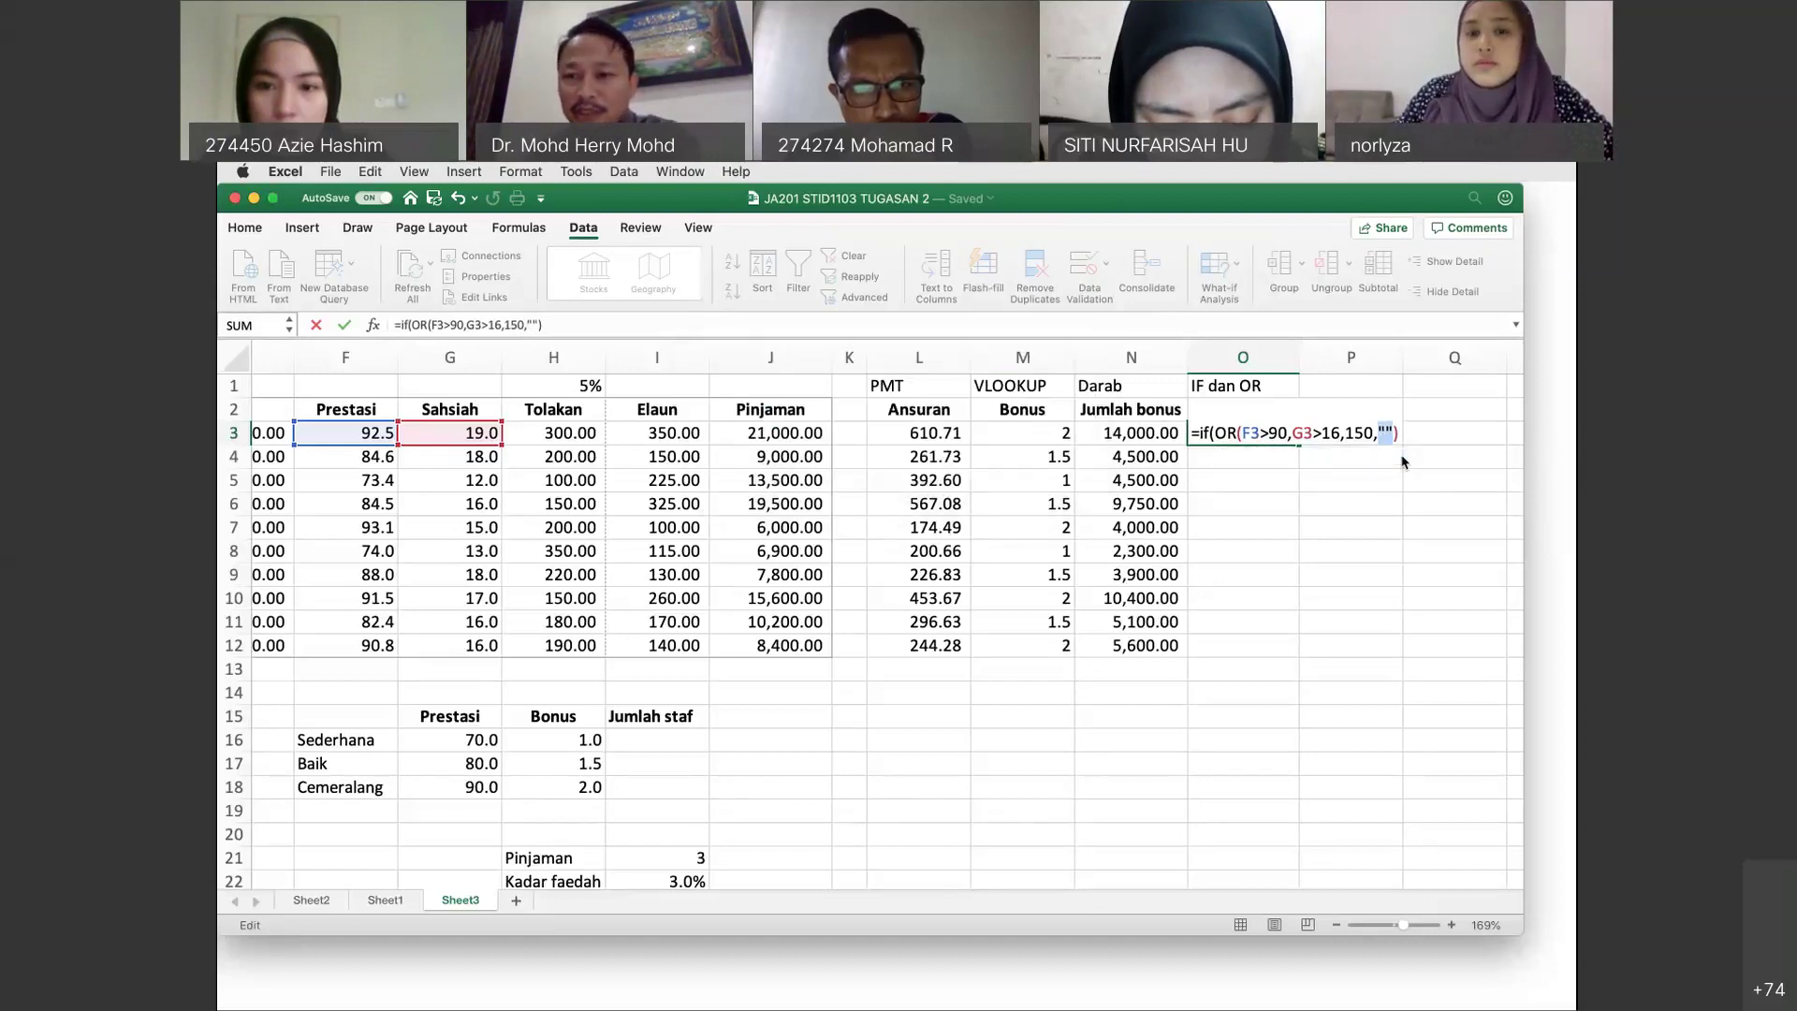
Close the OR parenthesis after G3>16 and set the false result to 0, completing O3 as =IF(OR(F3>90,G3>16),150,0).
{"action": "left_click", "coordinate": [1354, 432]}
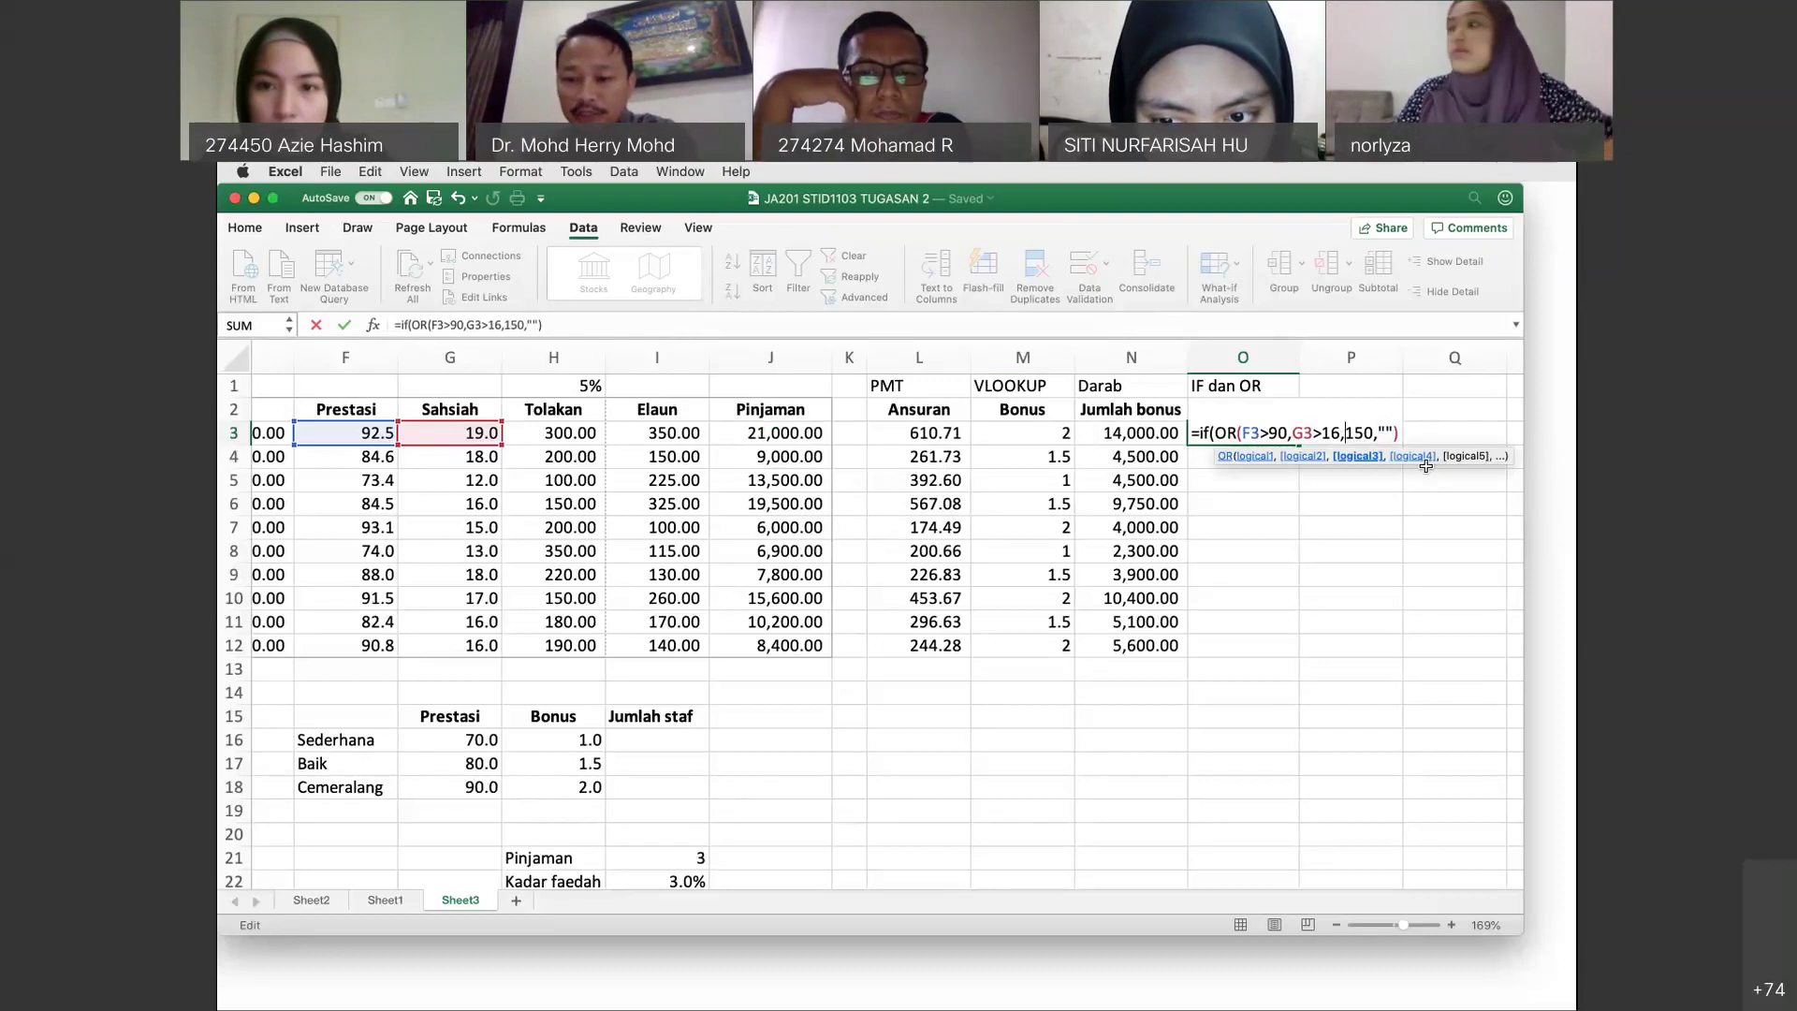
{"action": "key", "text": "Left"}
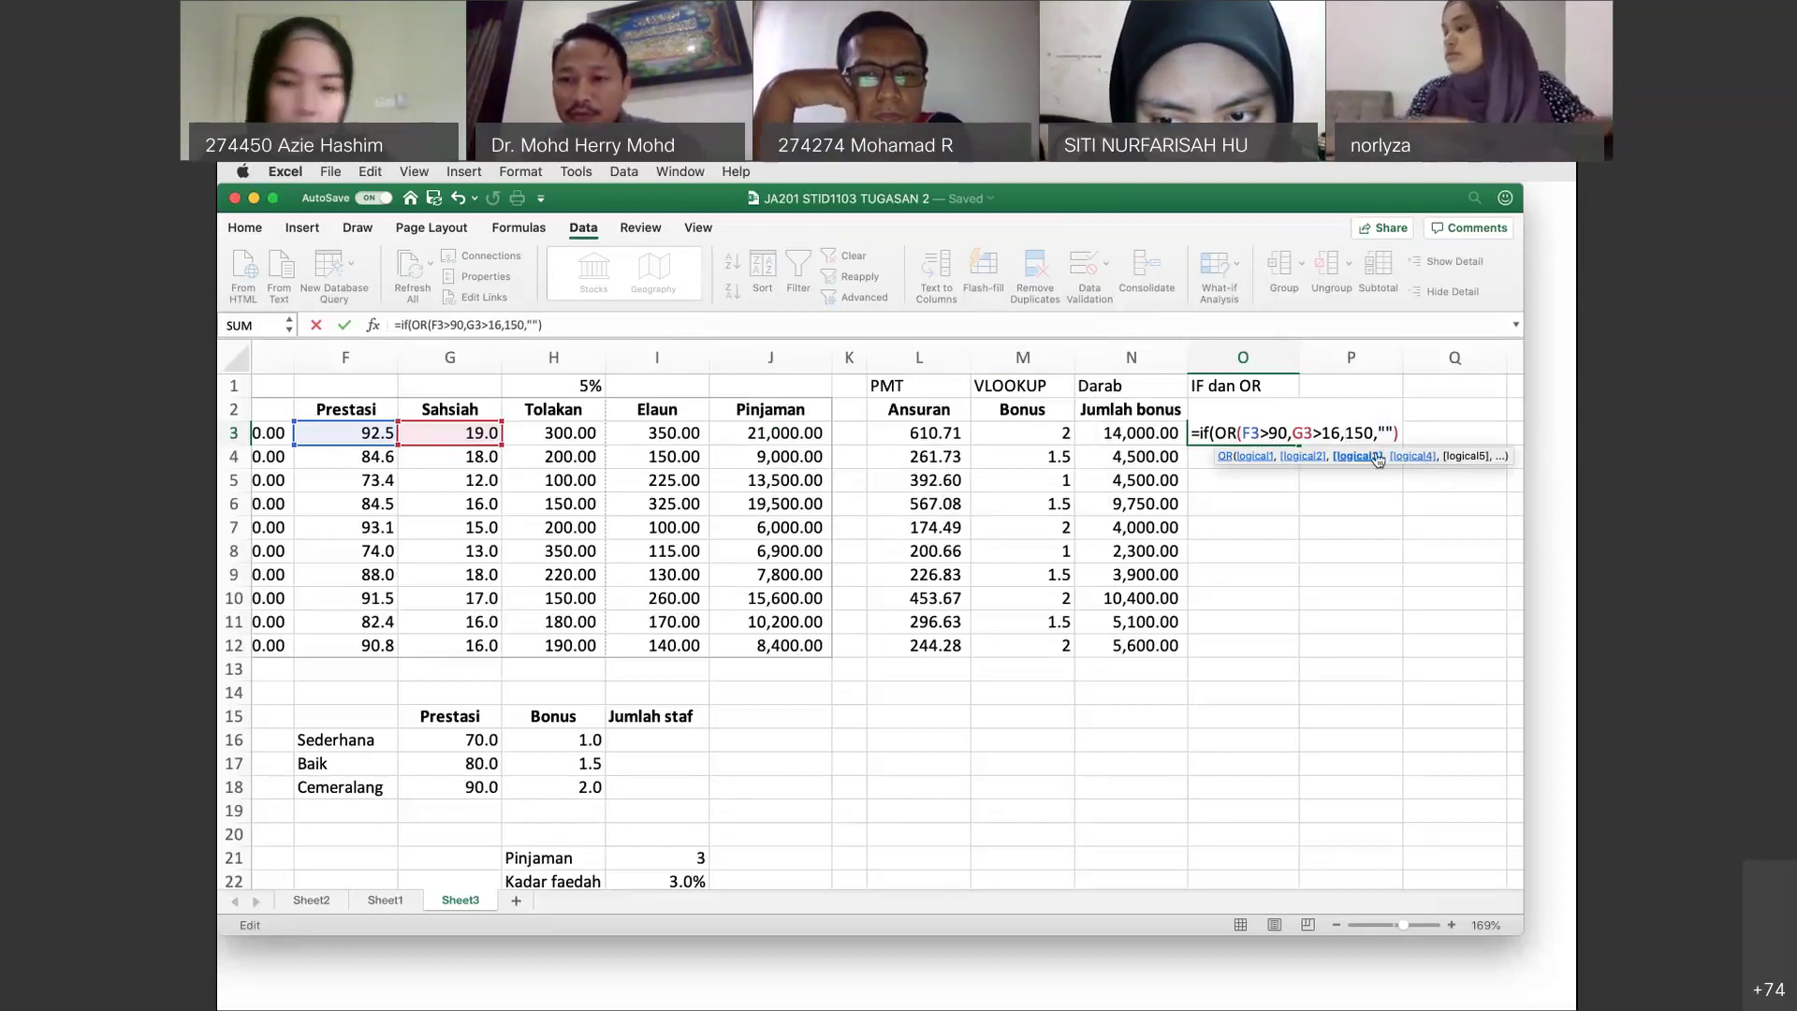
{"action": "type", "text": ")"}
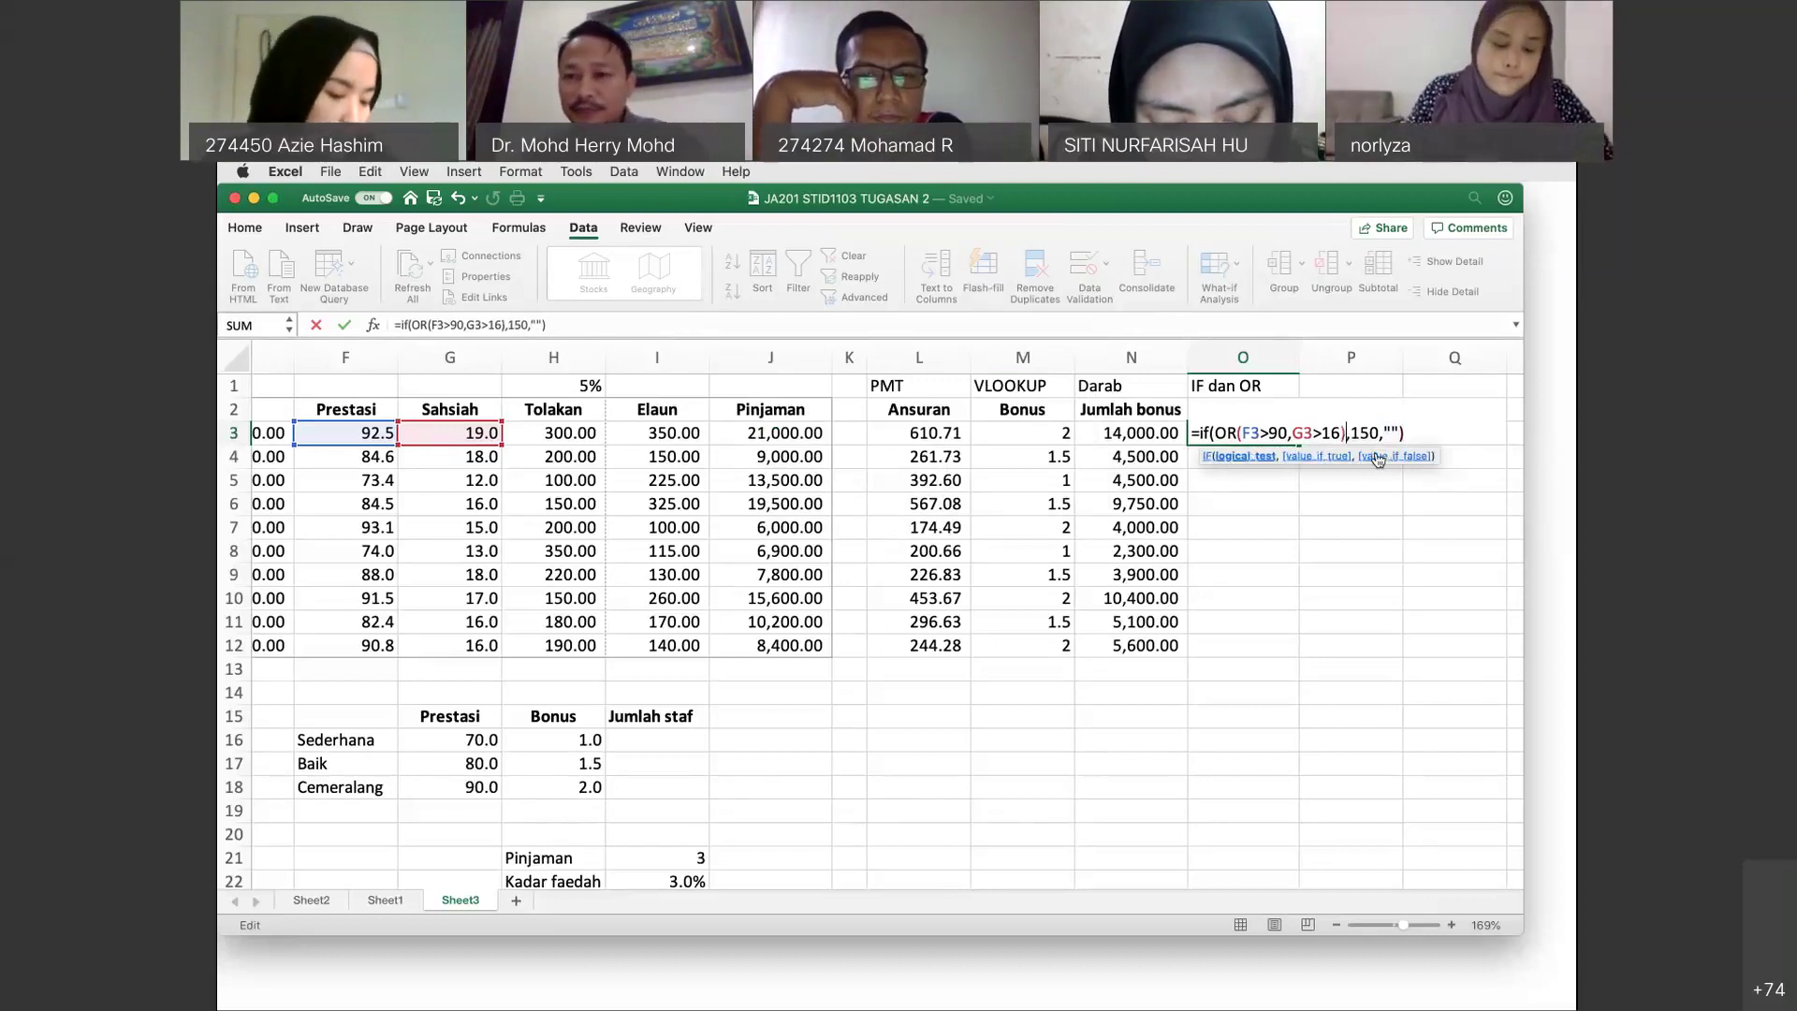
{"action": "key", "text": "BackSpace"}
{"action": "key", "text": "BackSpace"}
{"action": "type", "text": "0"}
{"action": "key", "text": "Return"}
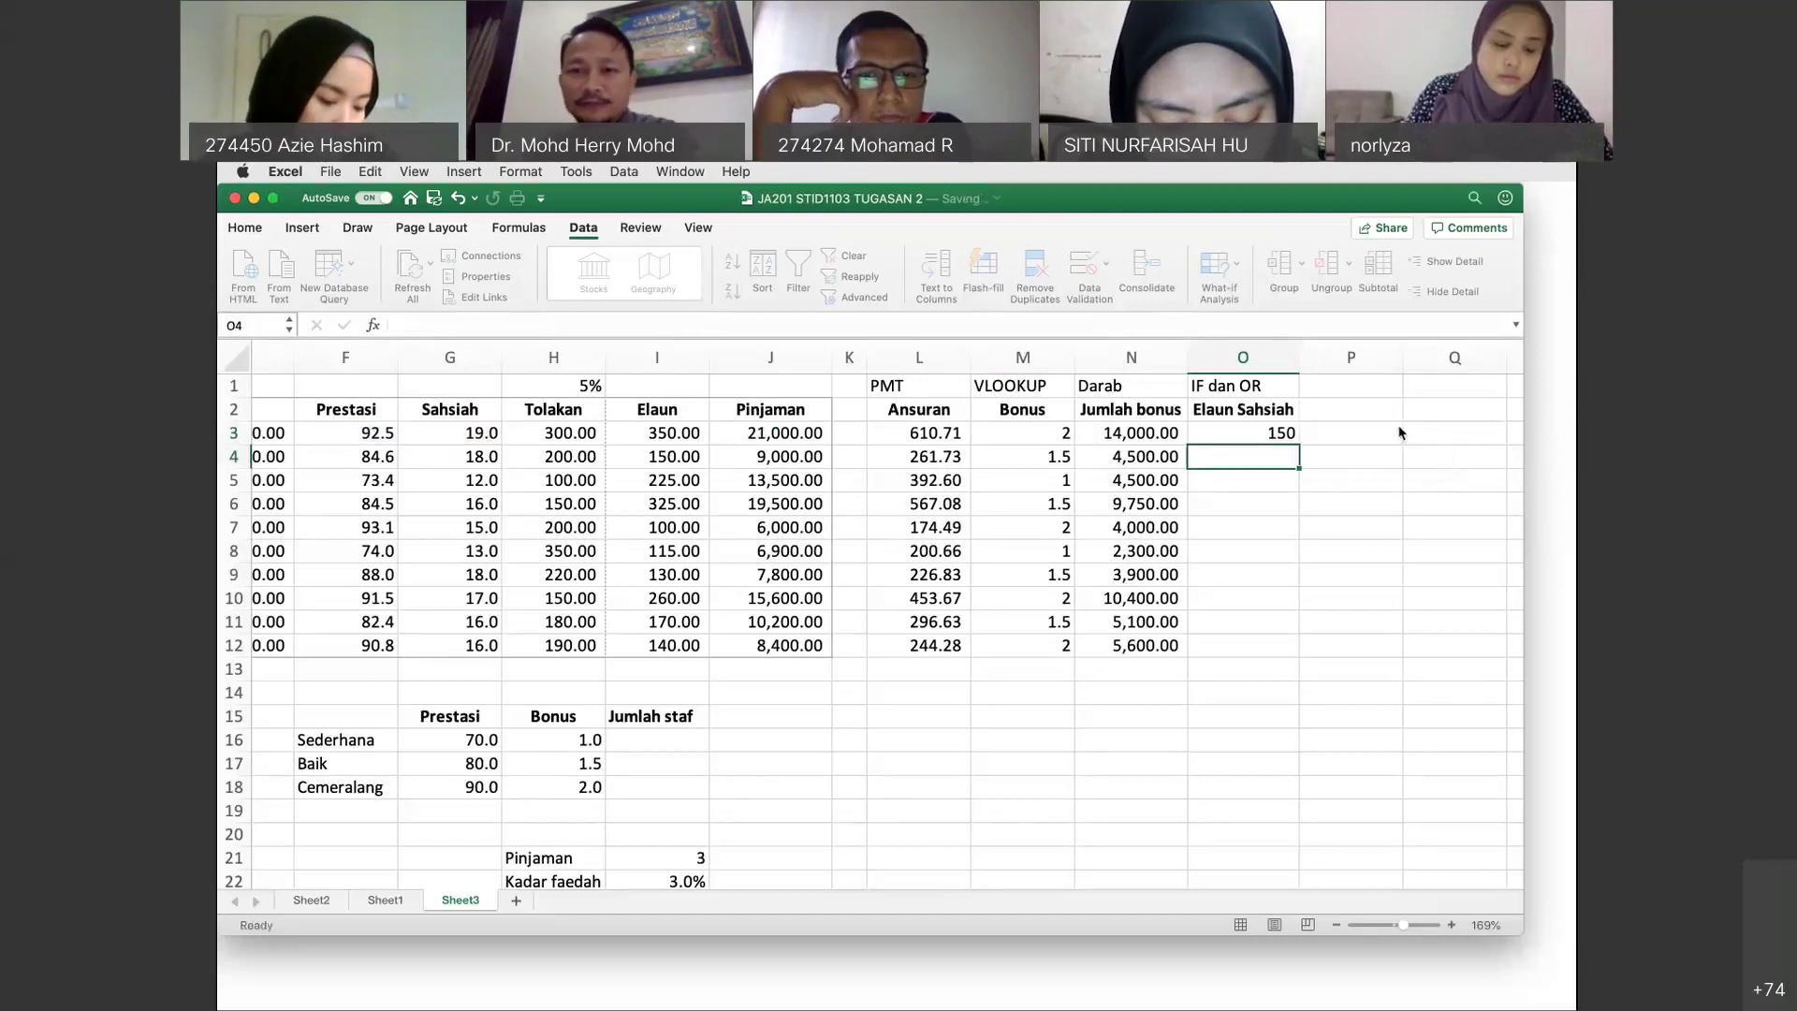
Change the Sahsiah criterion in cell H25 to >16.
{"action": "left_click", "coordinate": [1282, 435]}
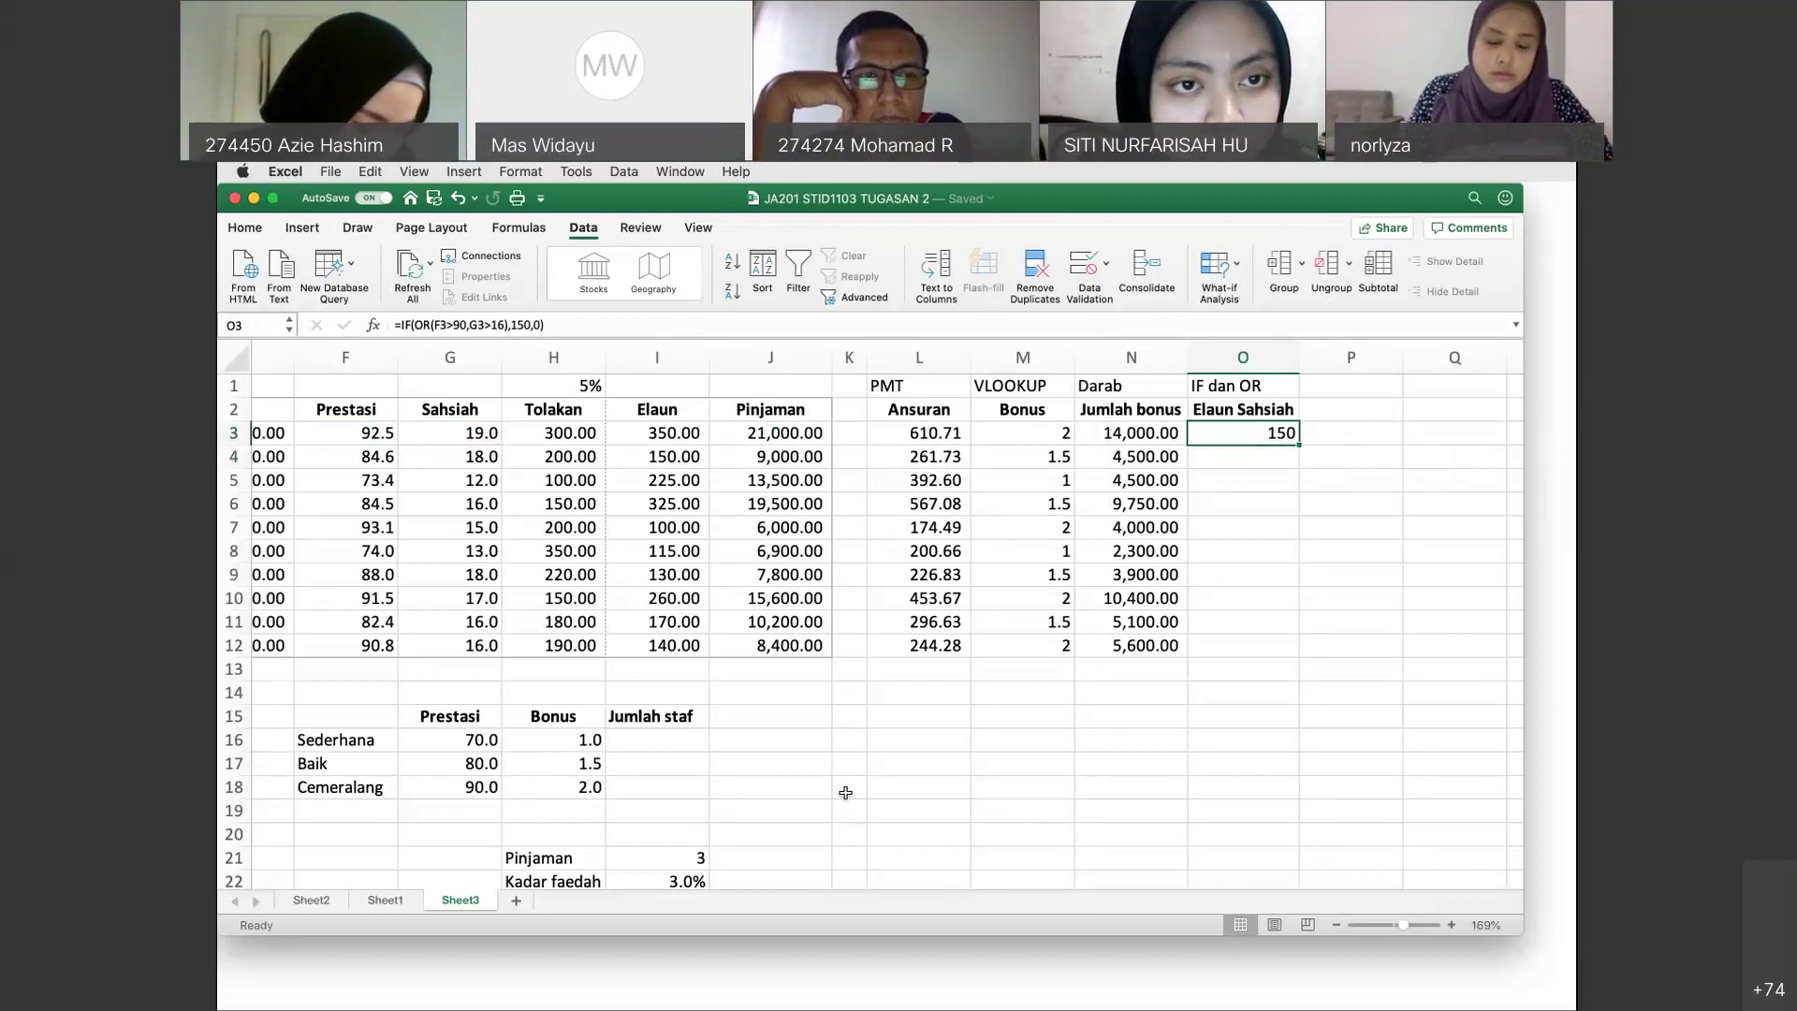
{"action": "scroll", "coordinate": [842, 791], "scroll_direction": "down", "scroll_amount": 3}
{"action": "scroll", "coordinate": [842, 791], "scroll_direction": "right", "scroll_amount": 1}
{"action": "left_click", "coordinate": [467, 804]}
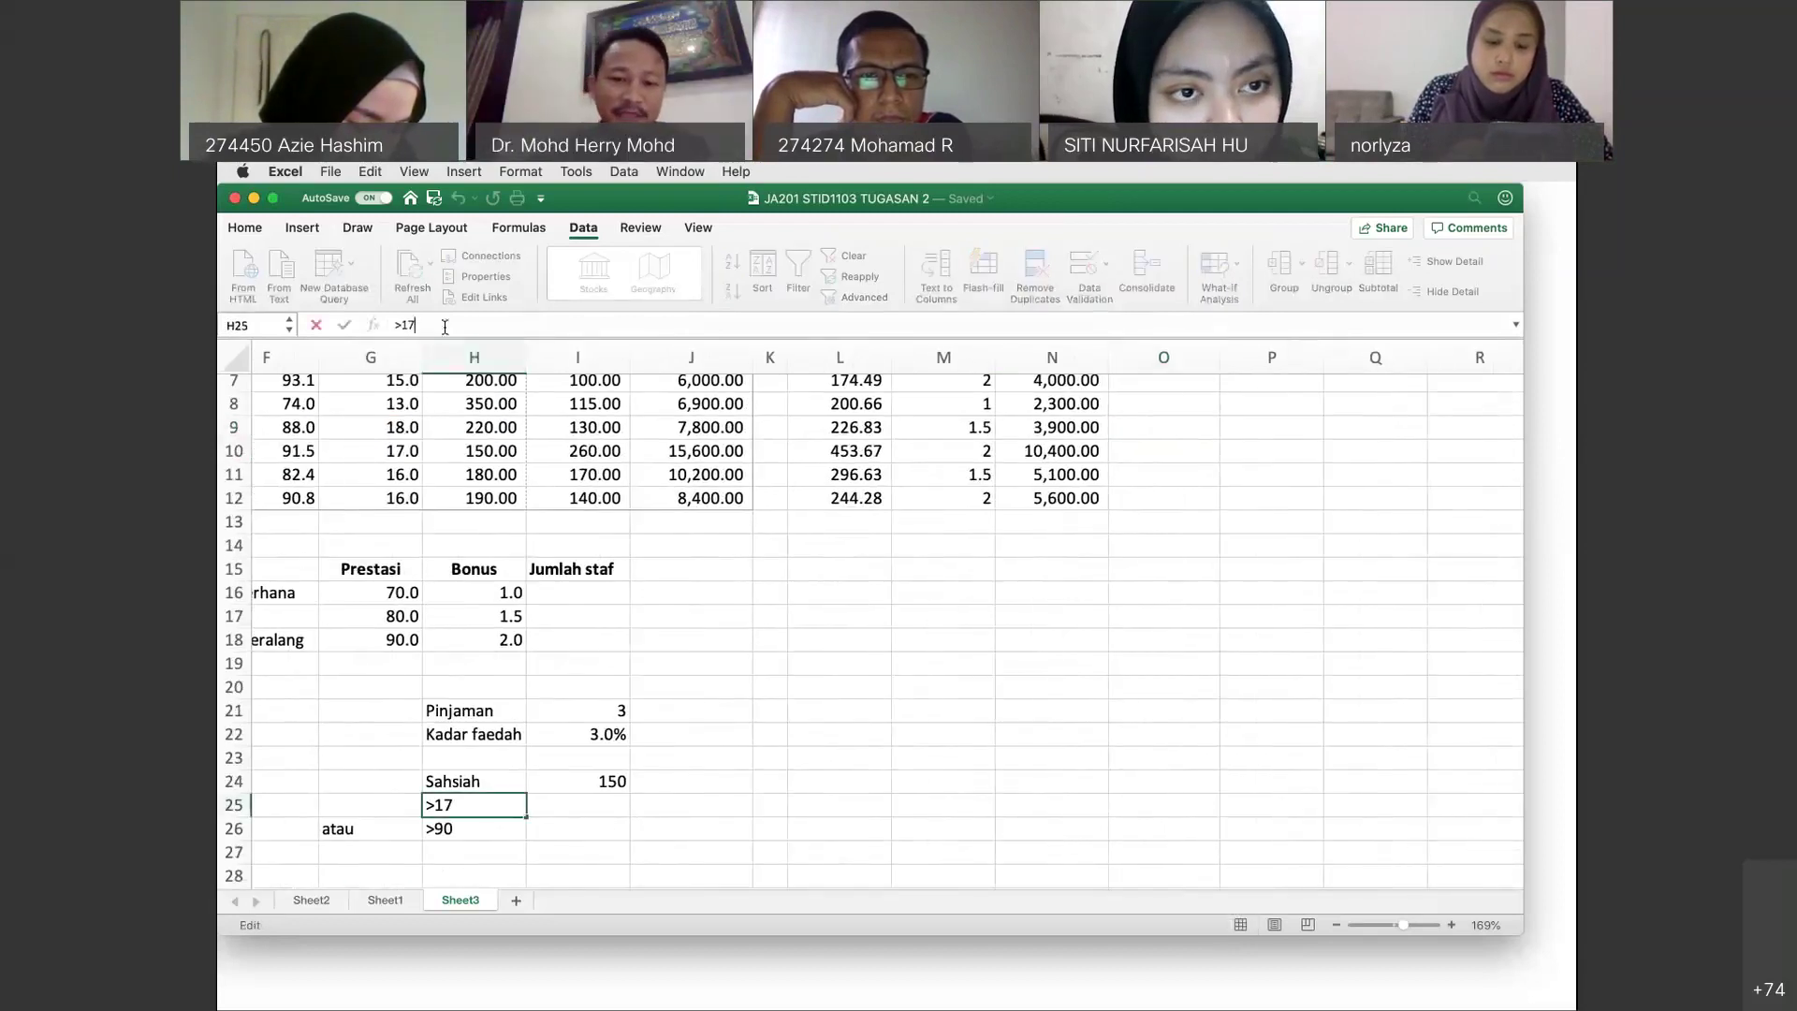
{"action": "type", "text": ">16"}
{"action": "key", "text": "Return"}
{"action": "left_click", "coordinate": [444, 326]}
{"action": "scroll", "coordinate": [842, 608], "scroll_direction": "up", "scroll_amount": 3}
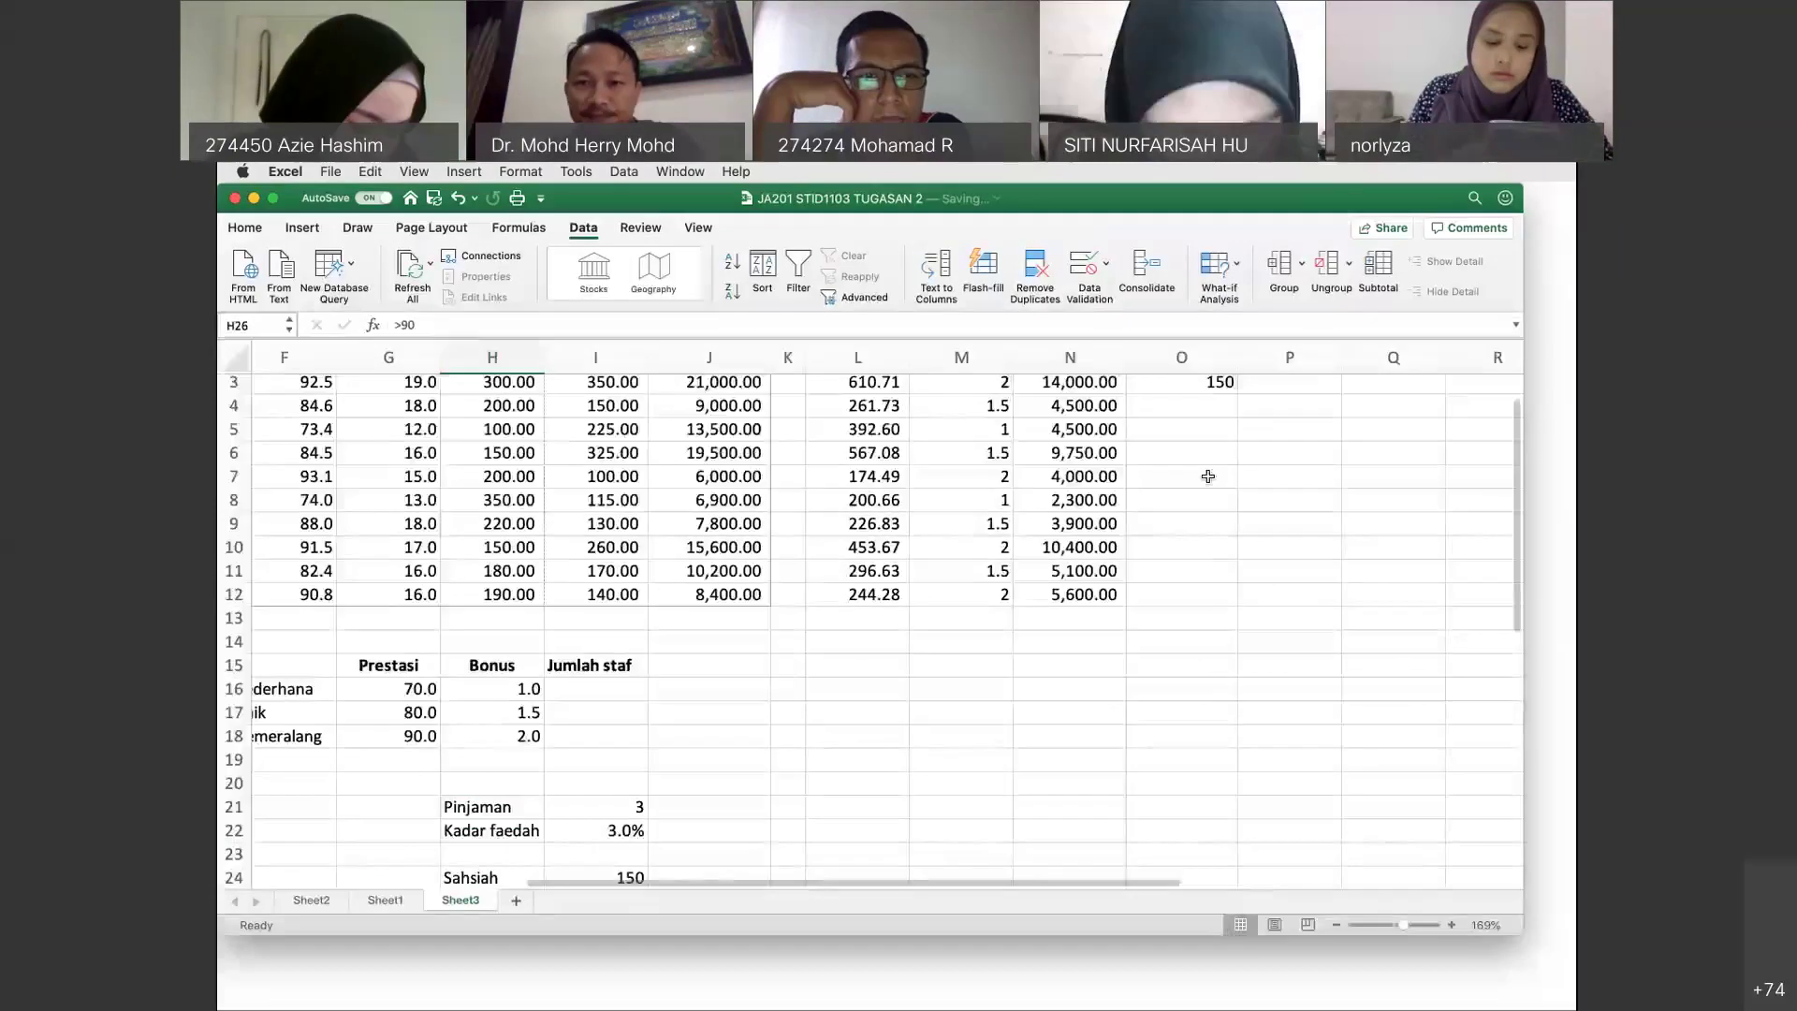
Fill the Elaun Sahsiah formula from O3 down to O12 for all staff rows.
{"action": "left_click", "coordinate": [1196, 434]}
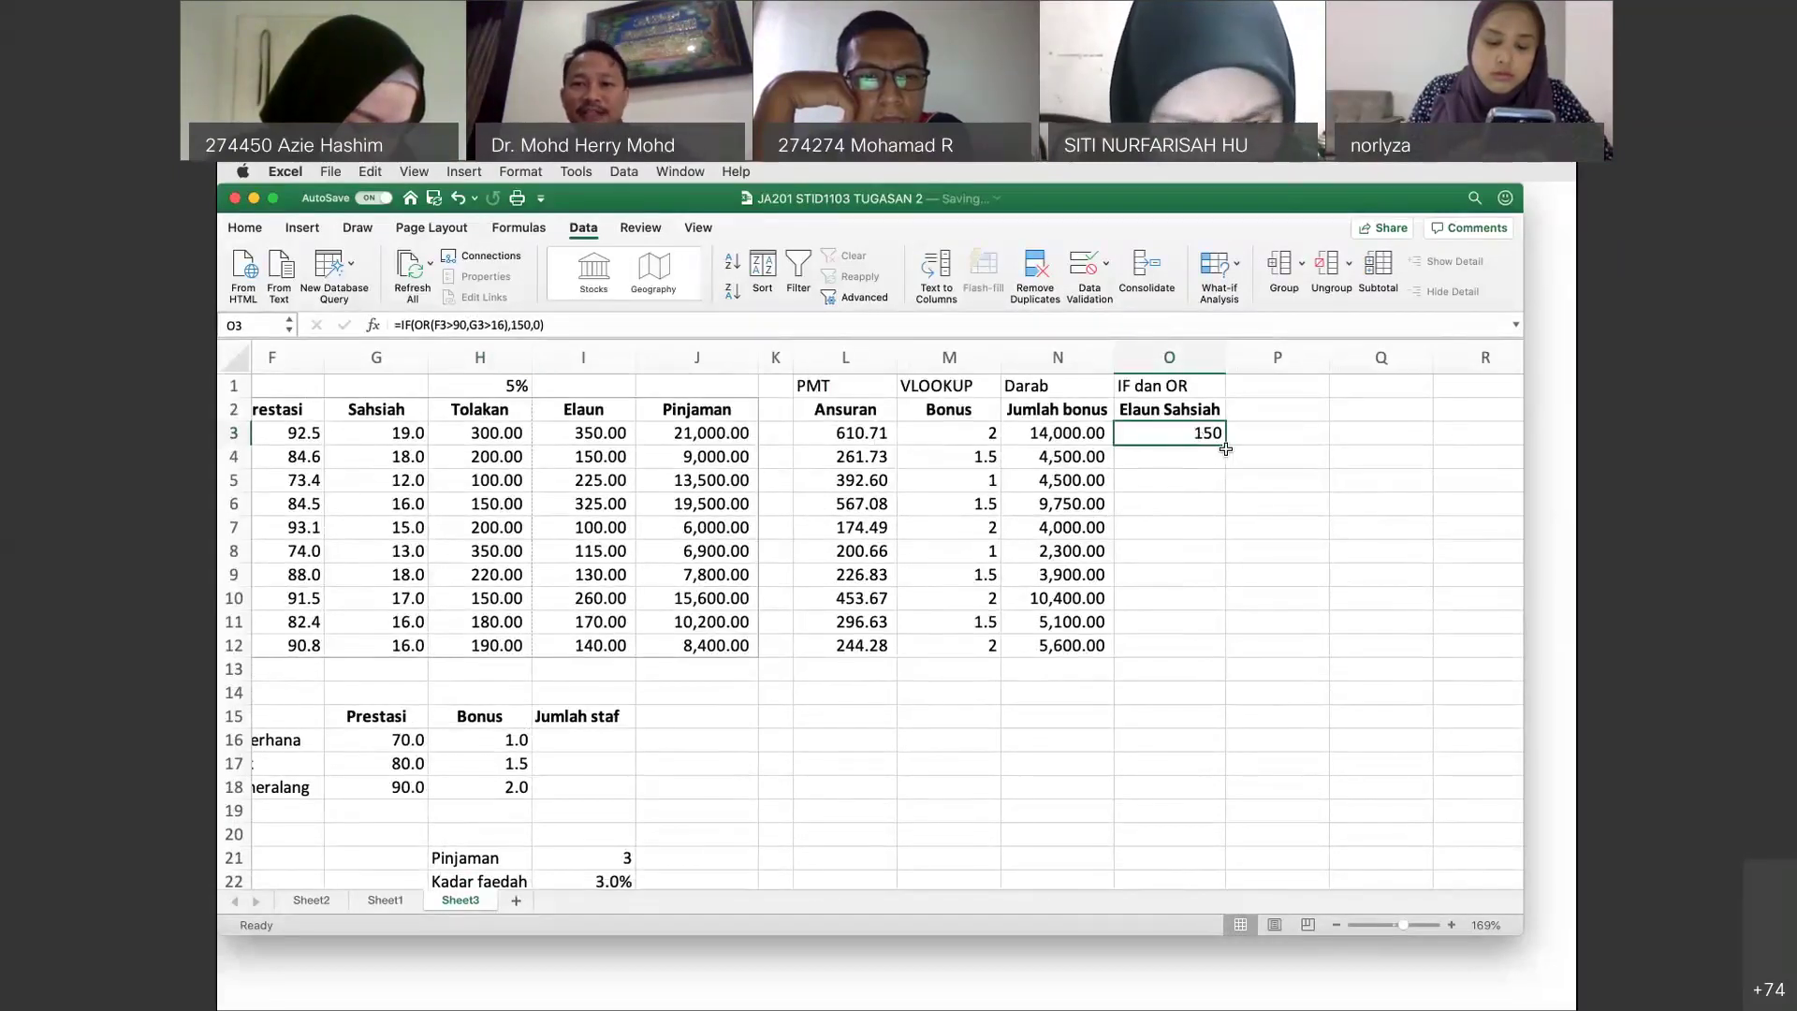
{"action": "left_click", "coordinate": [1226, 450]}
{"action": "left_click", "coordinate": [1220, 434]}
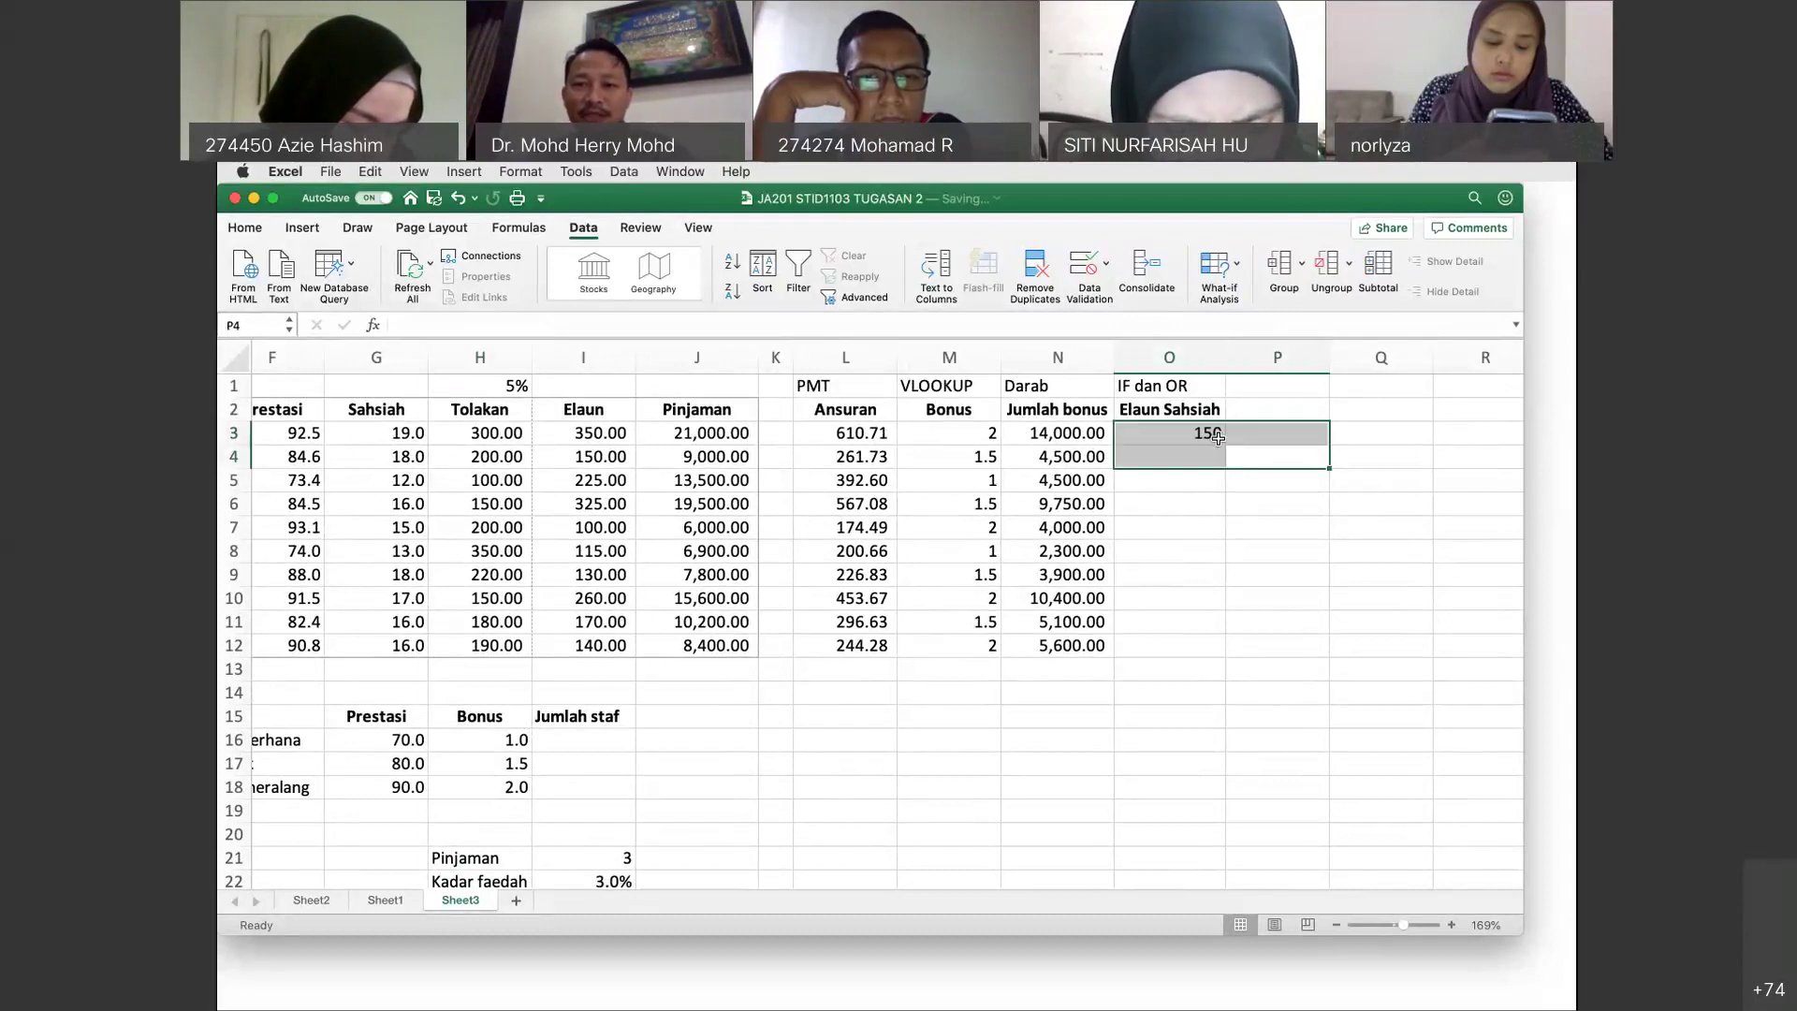
{"action": "left_click_drag", "start_coordinate": [1224, 435], "coordinate": [1222, 646]}
{"action": "left_click", "coordinate": [1322, 560]}
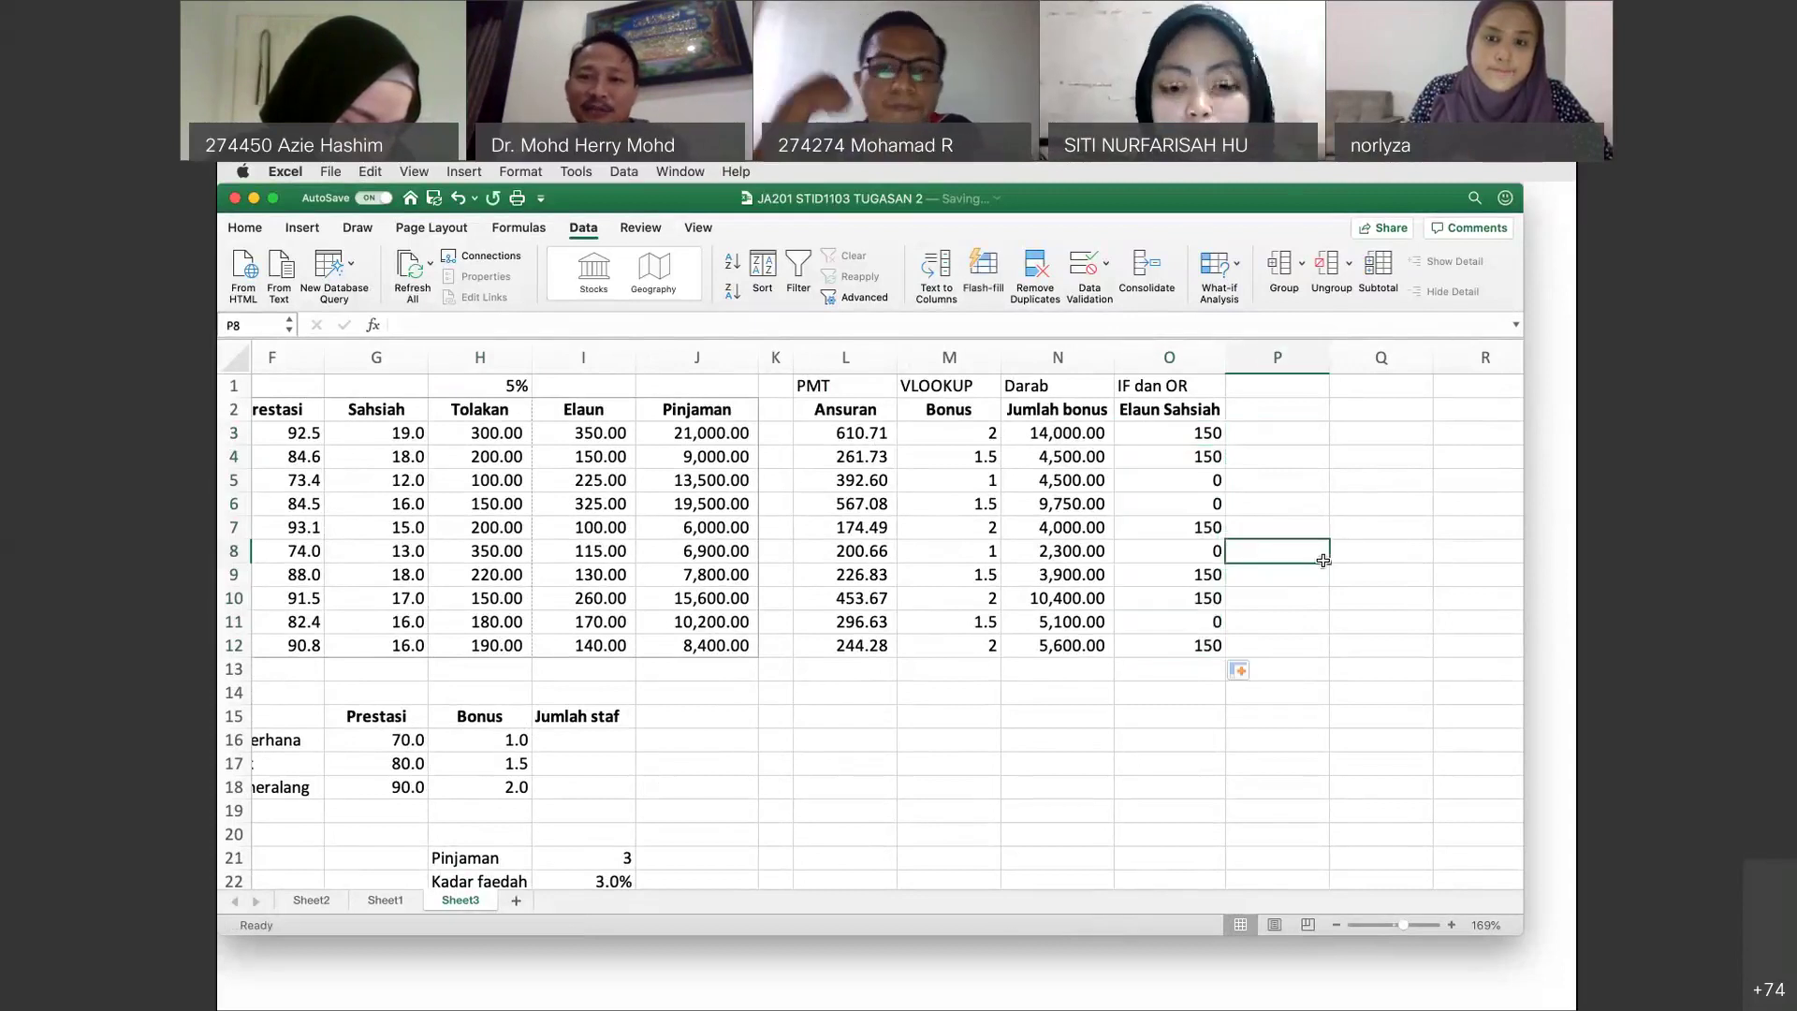
Check the Elaun Sahsiah formula and results against the Prestasi and Sahsiah scores in rows 5 and 9.
{"action": "left_click", "coordinate": [1207, 436]}
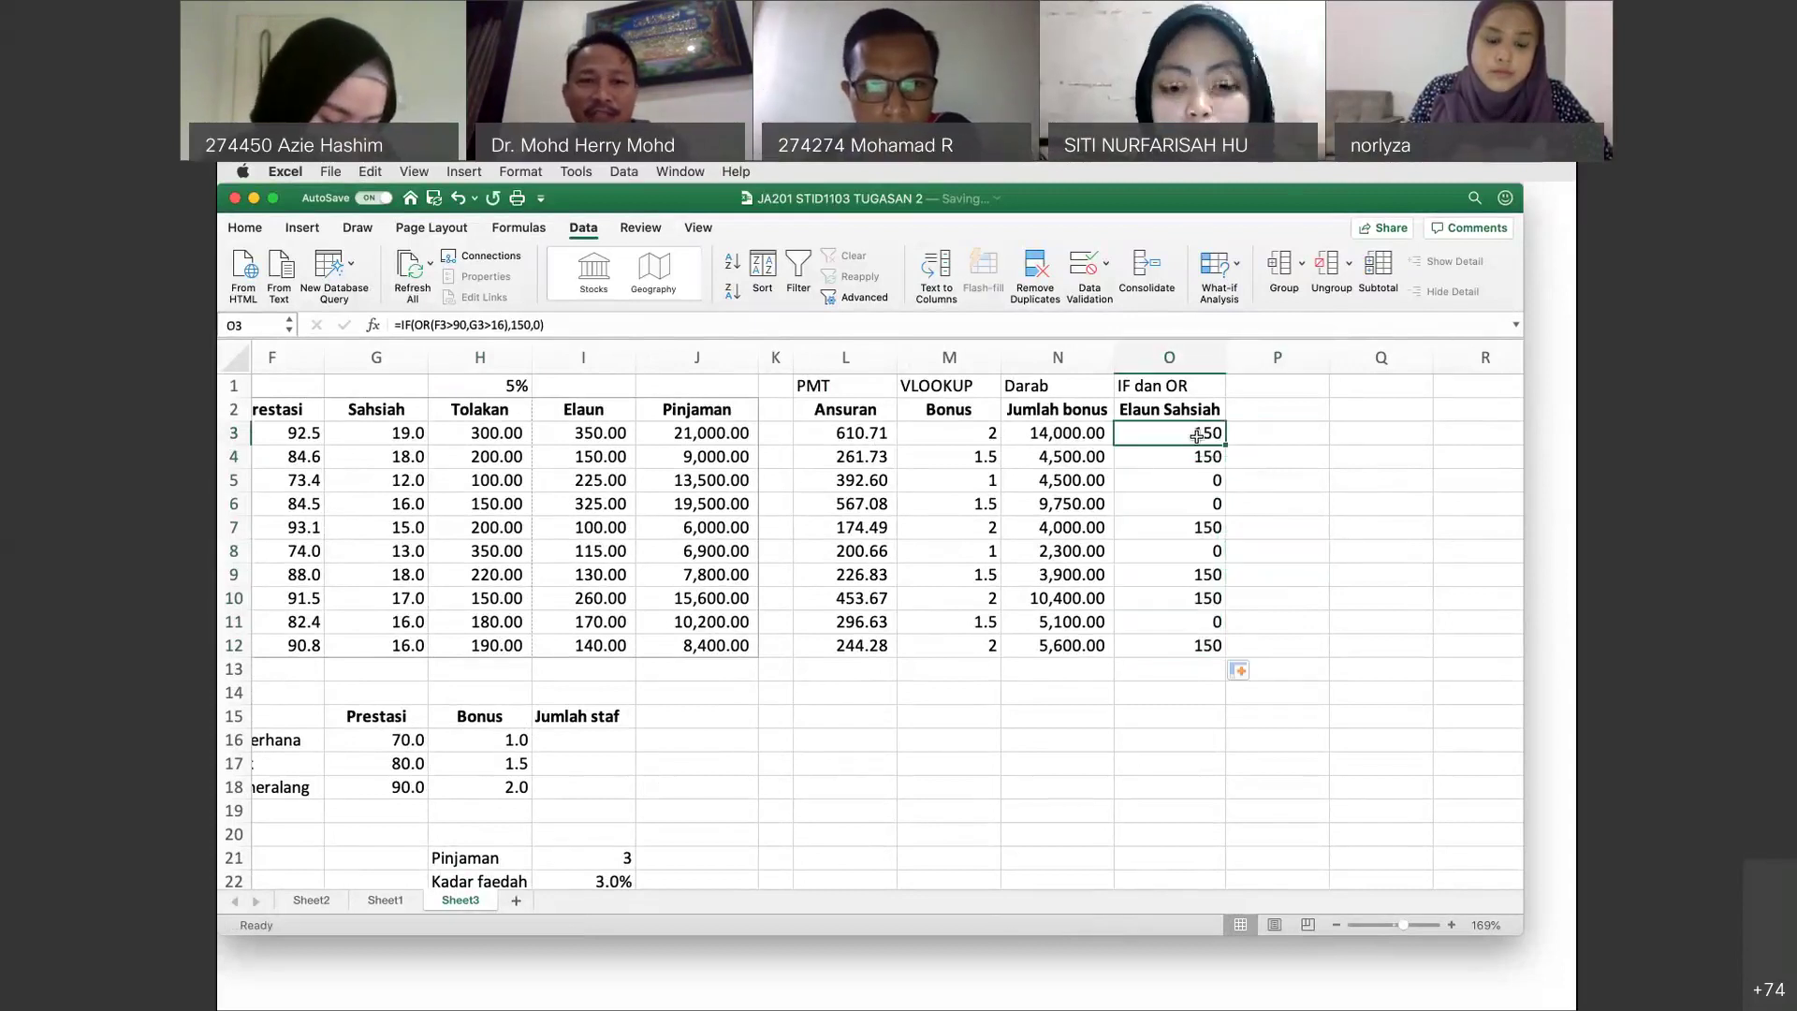
{"action": "key", "text": "F2"}
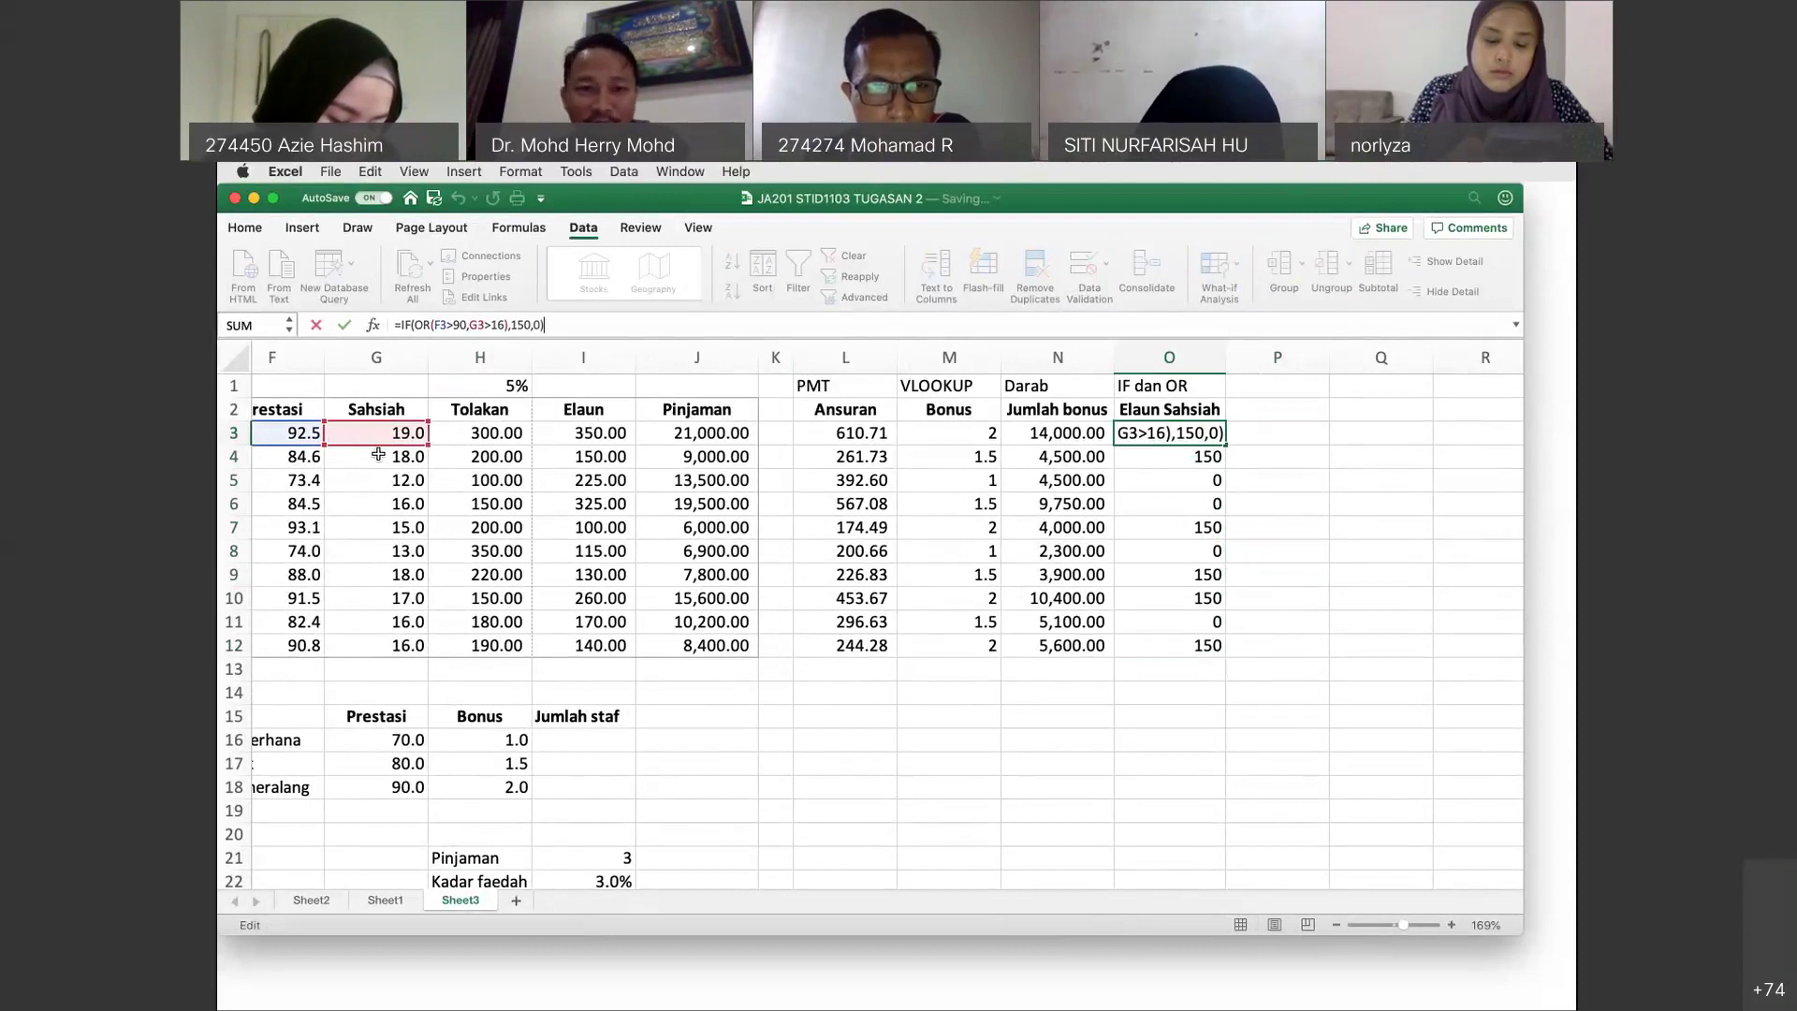
{"action": "left_click", "coordinate": [311, 480]}
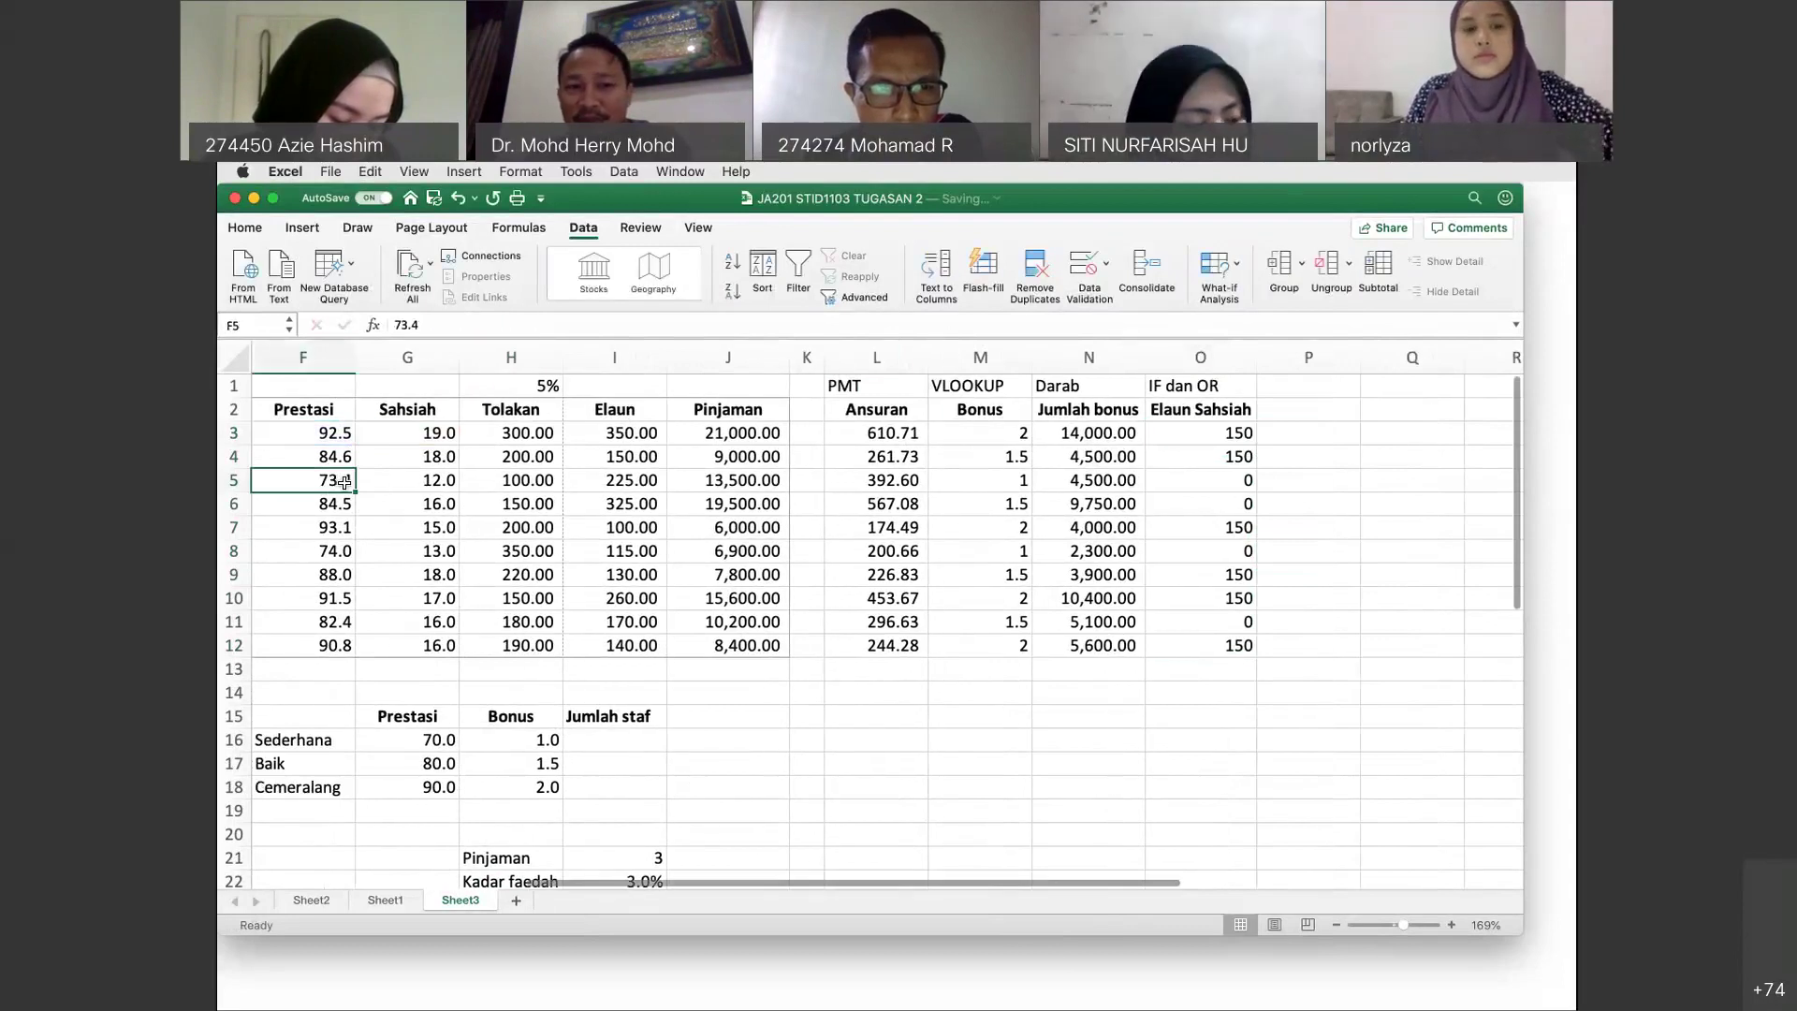
{"action": "left_click", "coordinate": [409, 483]}
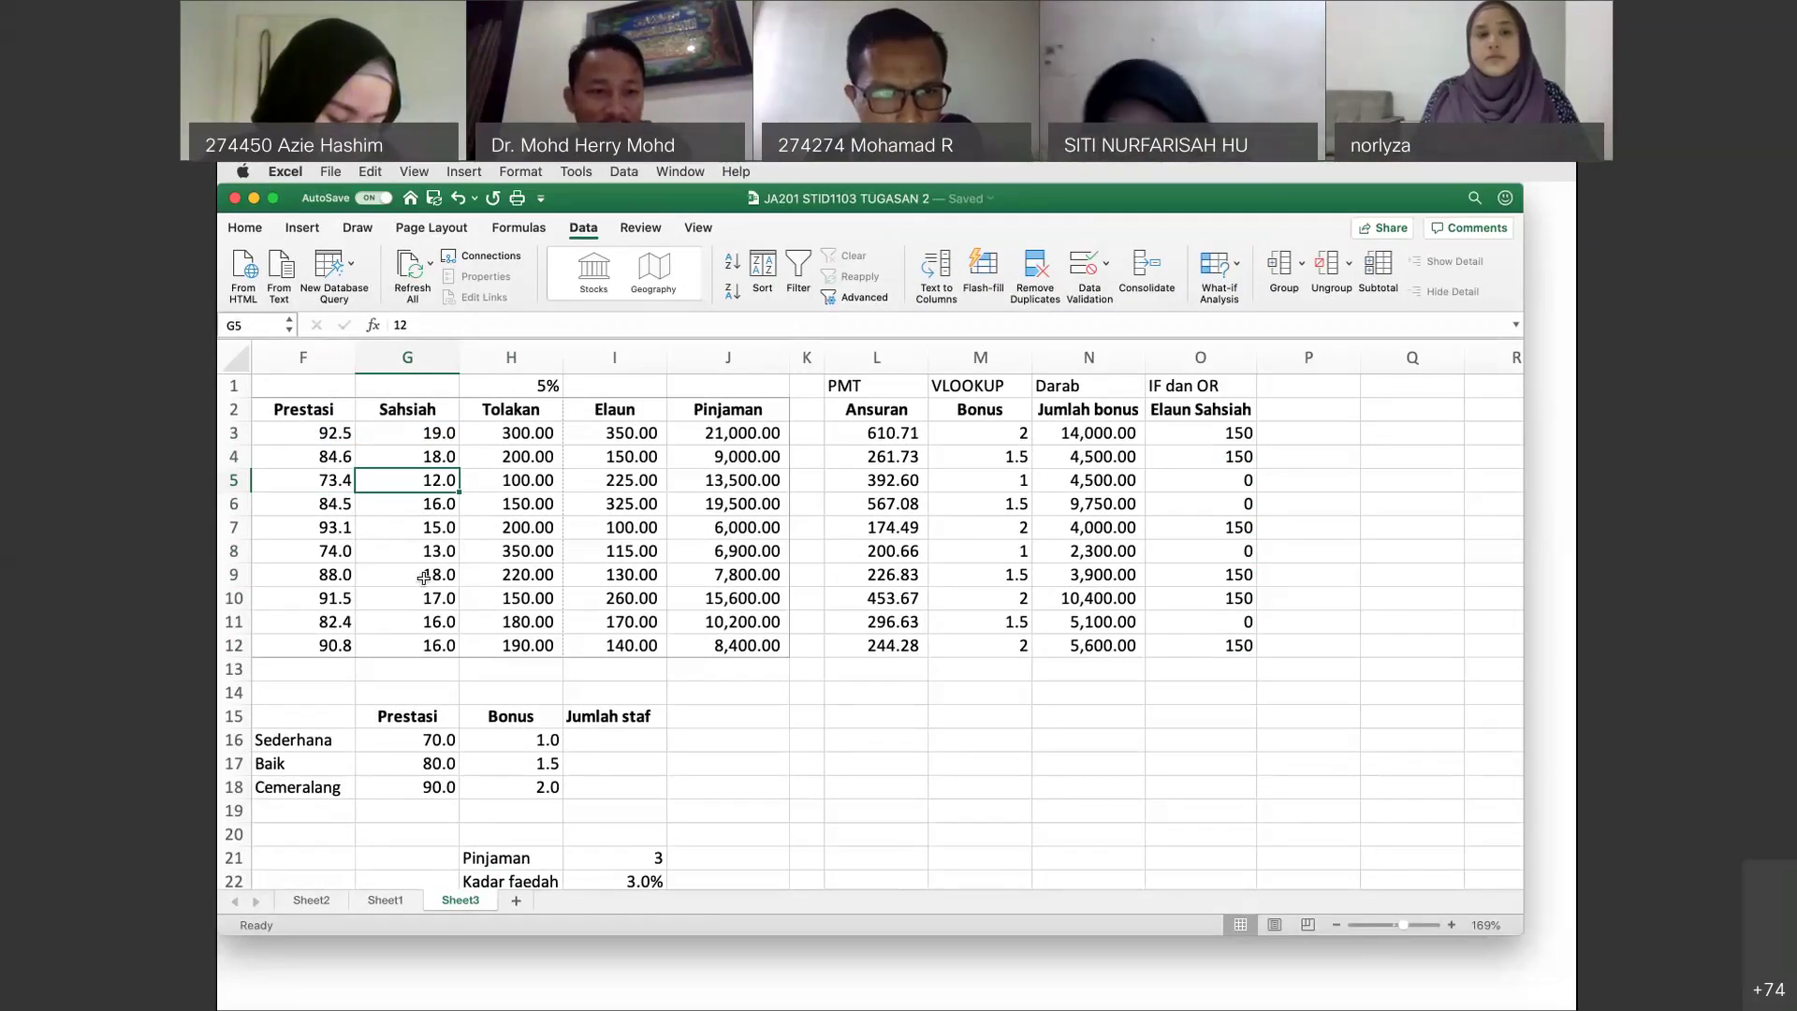
{"action": "left_click", "coordinate": [337, 575]}
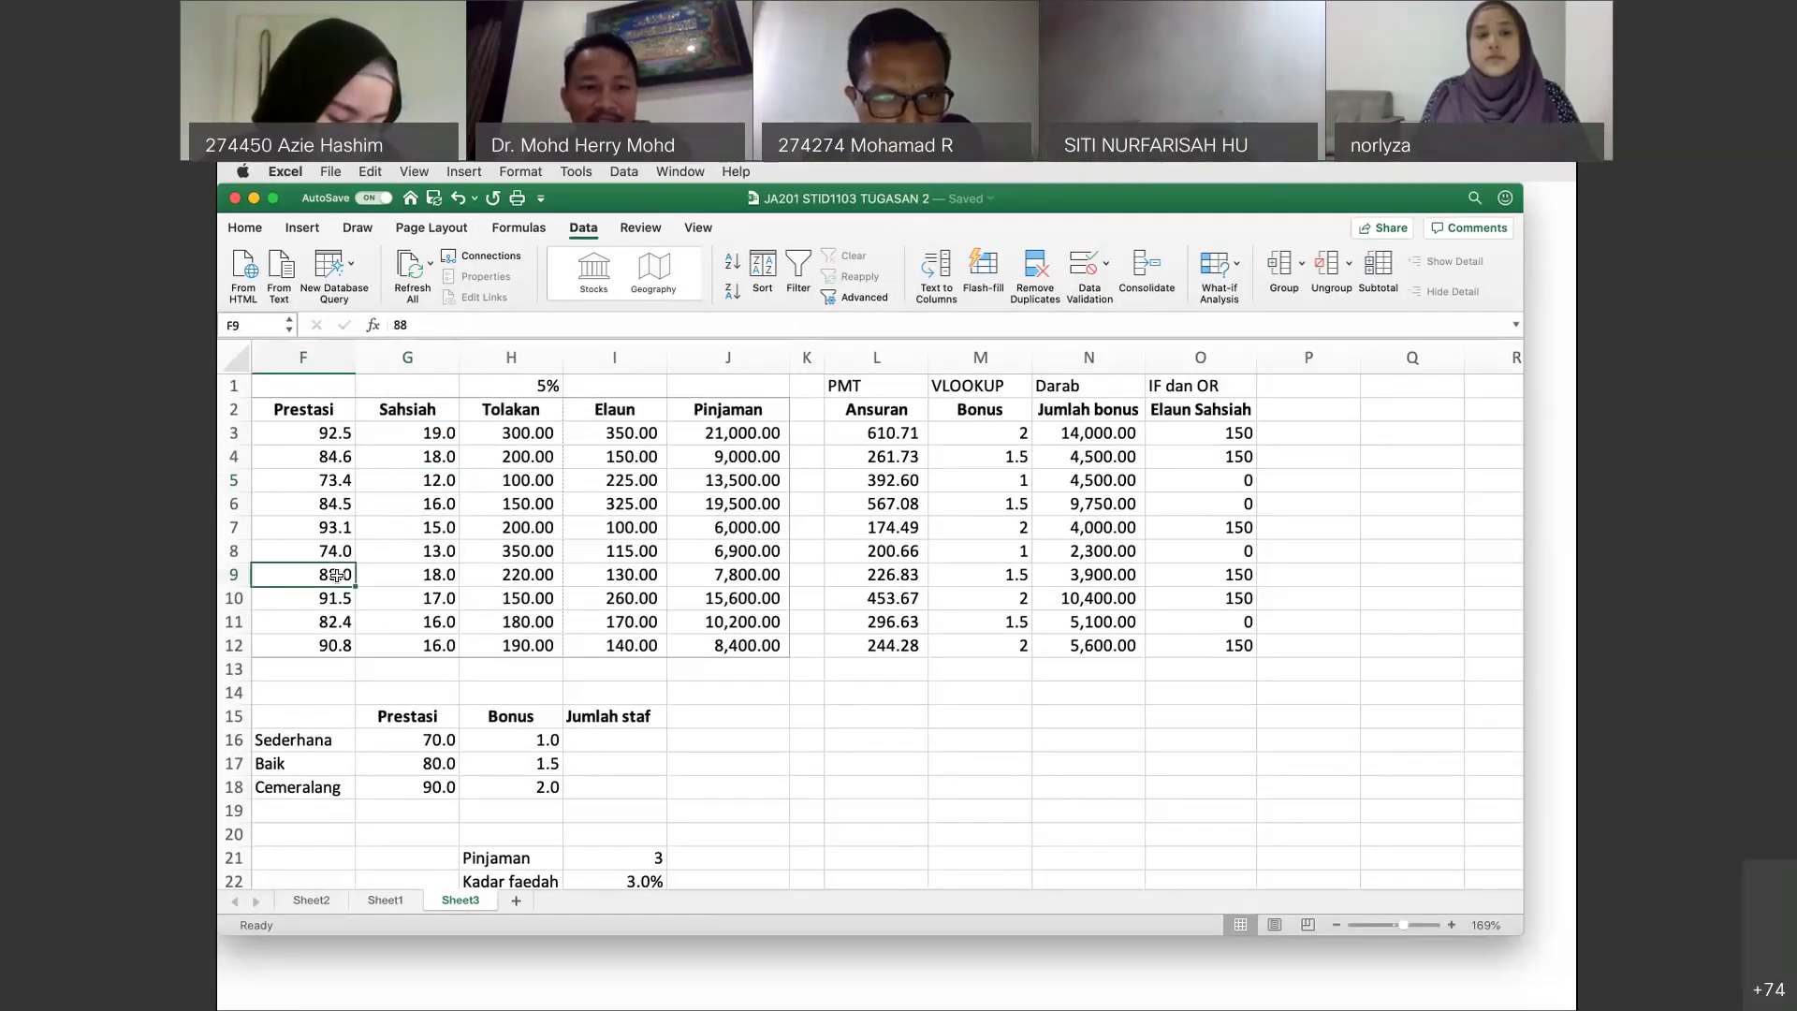
{"action": "left_click", "coordinate": [406, 579]}
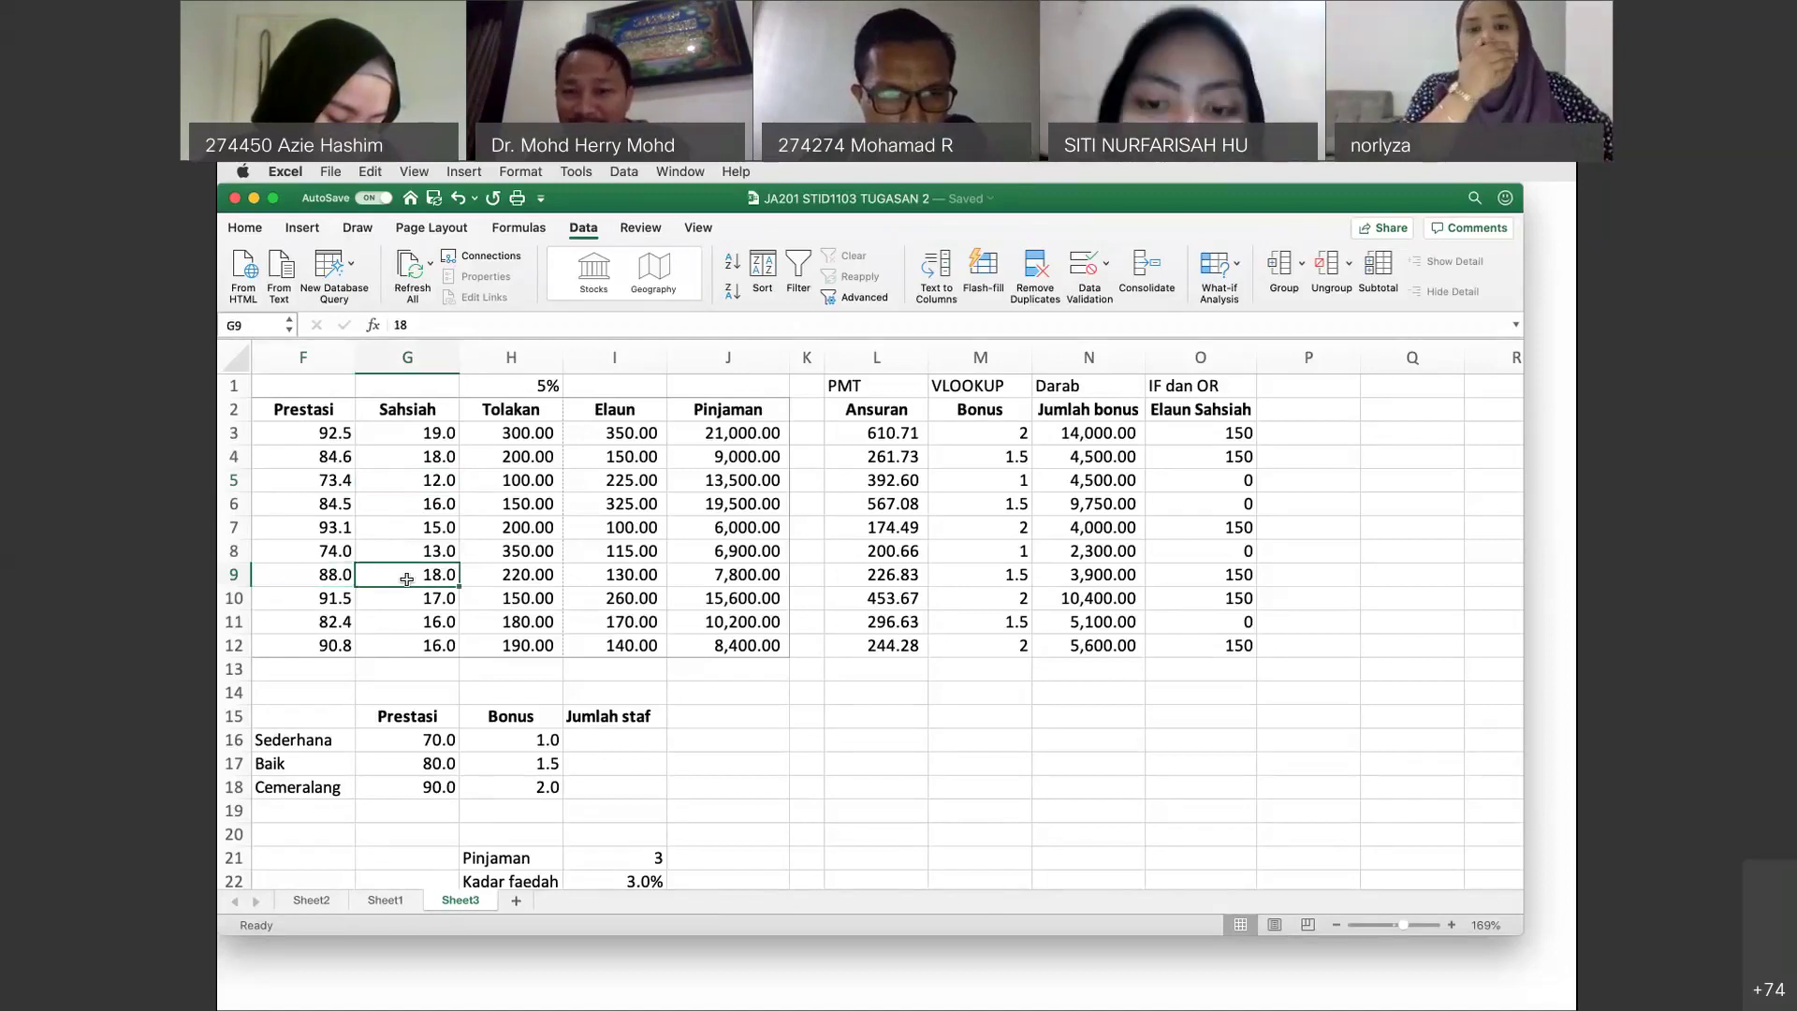
{"action": "left_click", "coordinate": [1181, 573]}
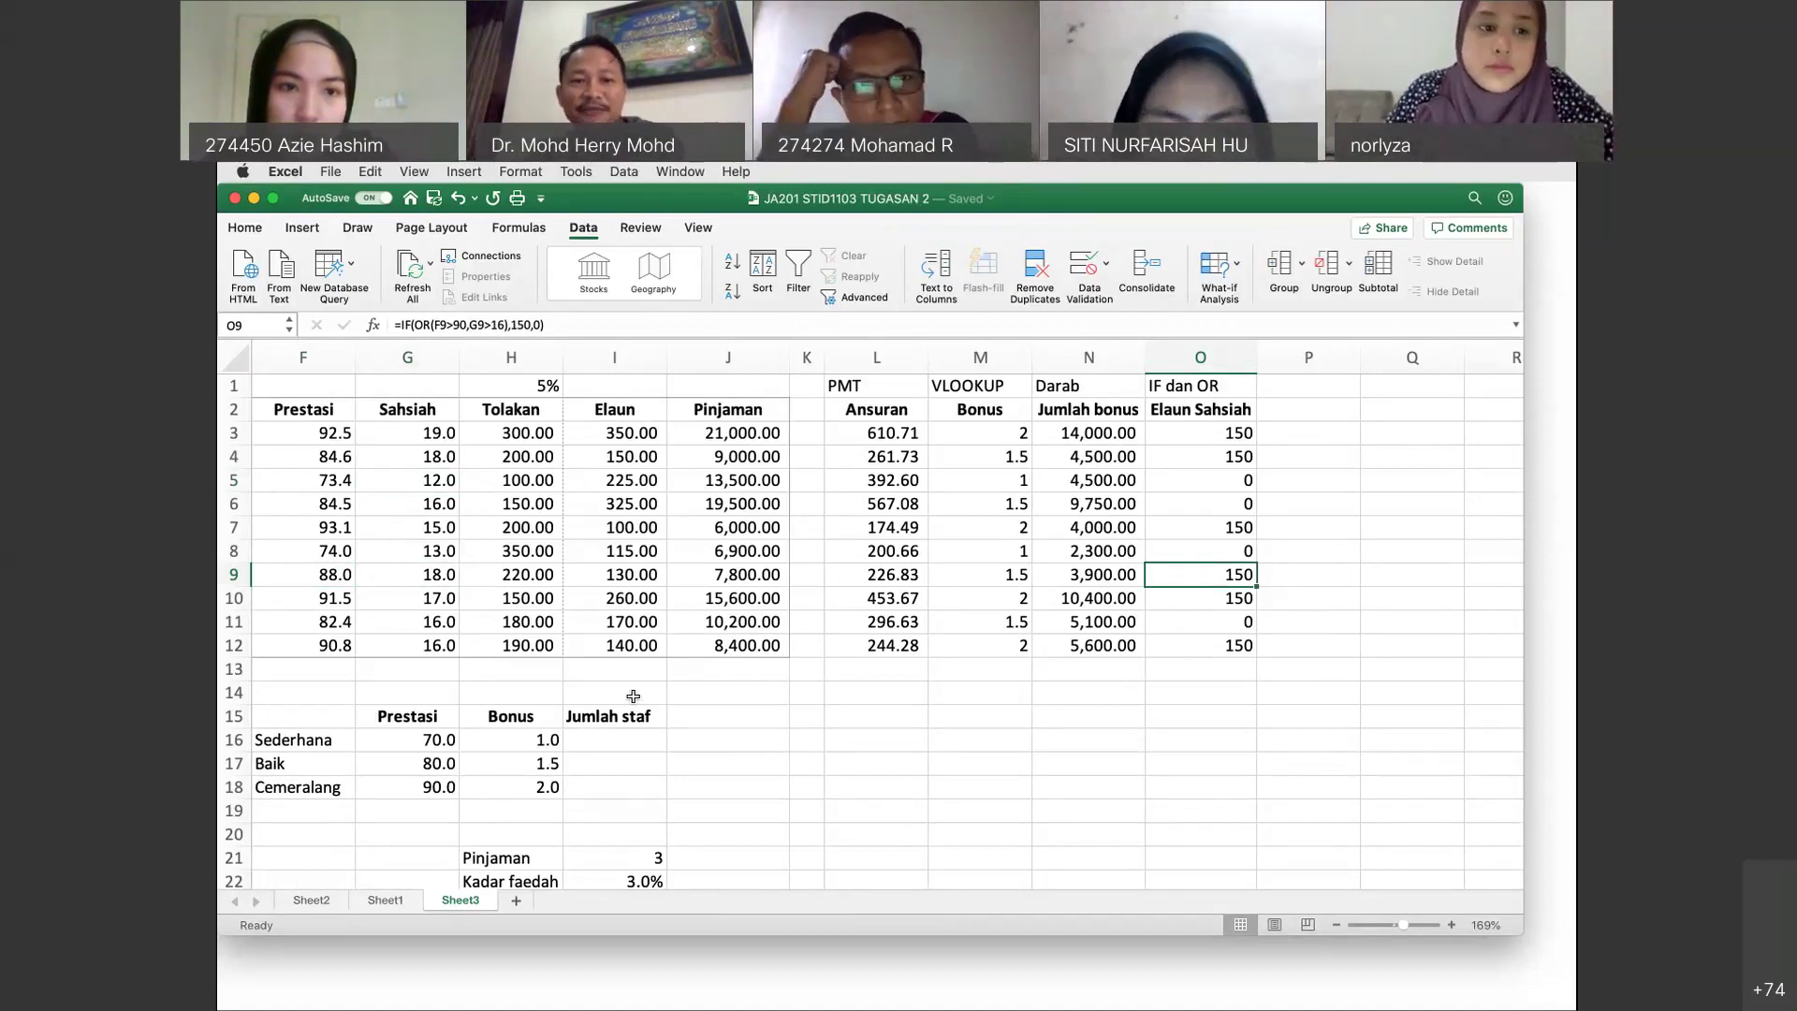
Label the Jumlah staf column with its required function by entering COUNTIF in I14.
{"action": "left_click", "coordinate": [634, 696]}
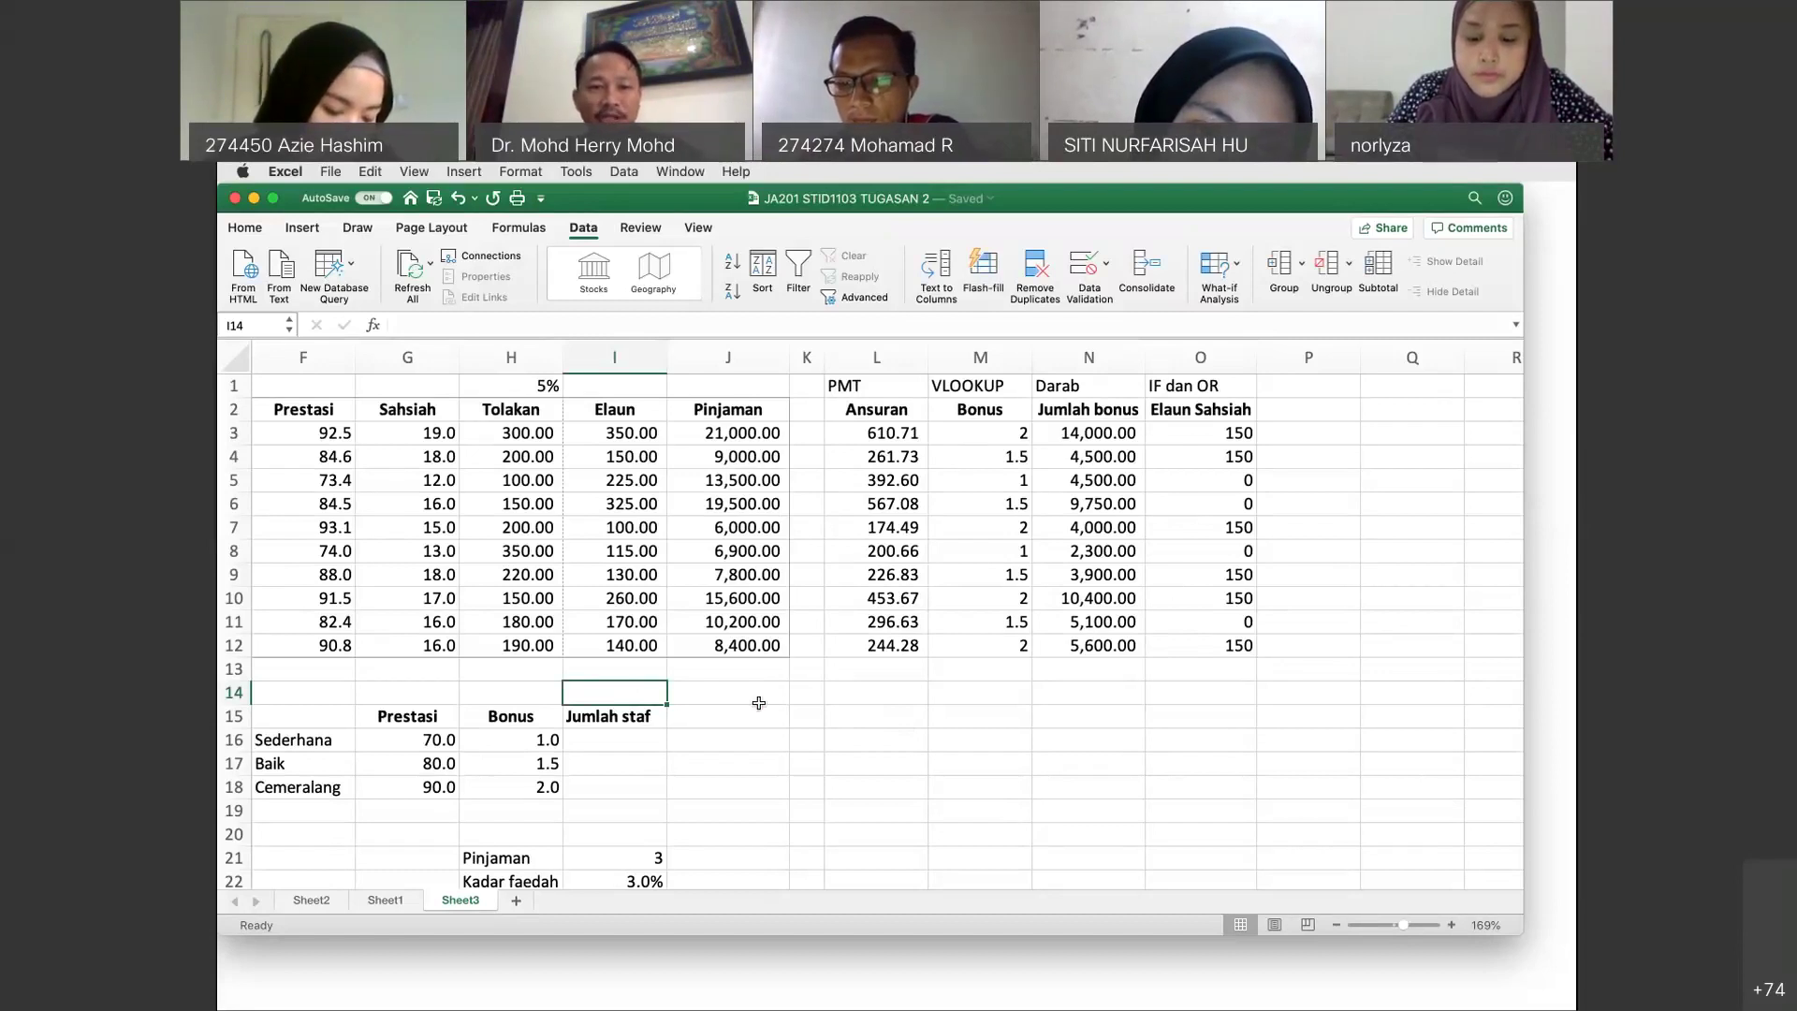
{"action": "scroll", "coordinate": [758, 703], "scroll_direction": "left", "scroll_amount": 2}
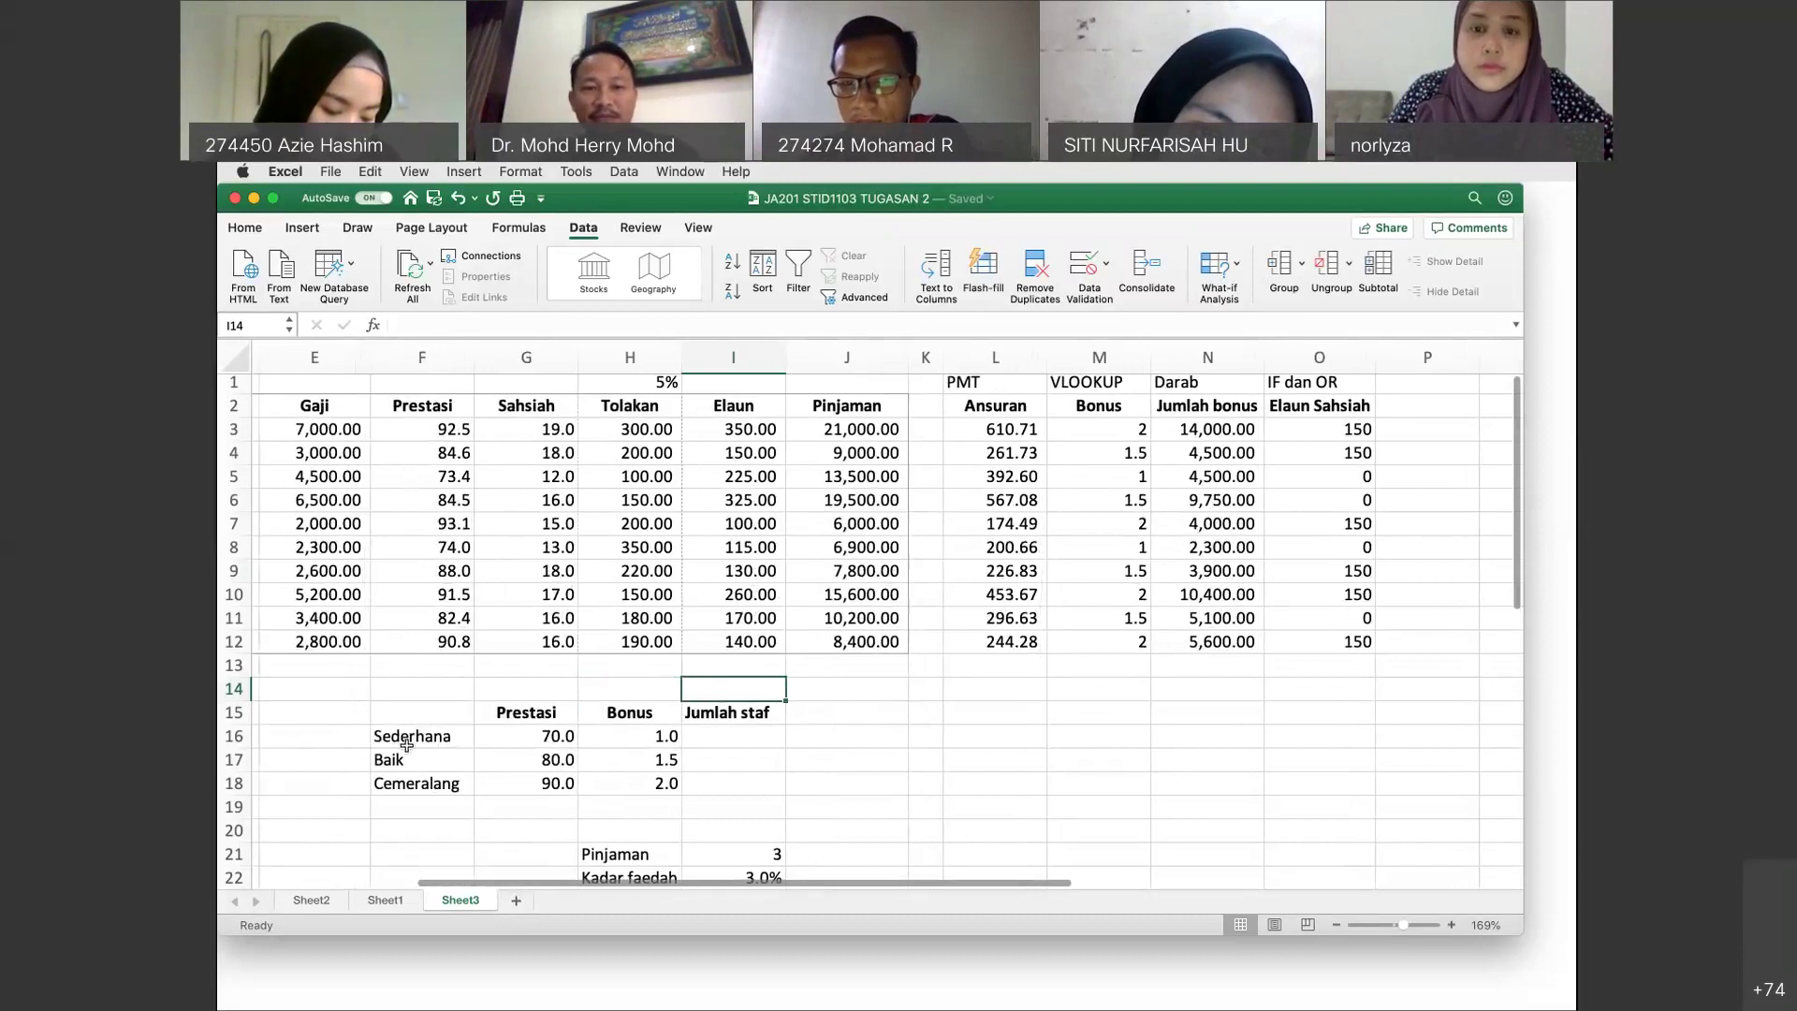
{"action": "left_click", "coordinate": [704, 742]}
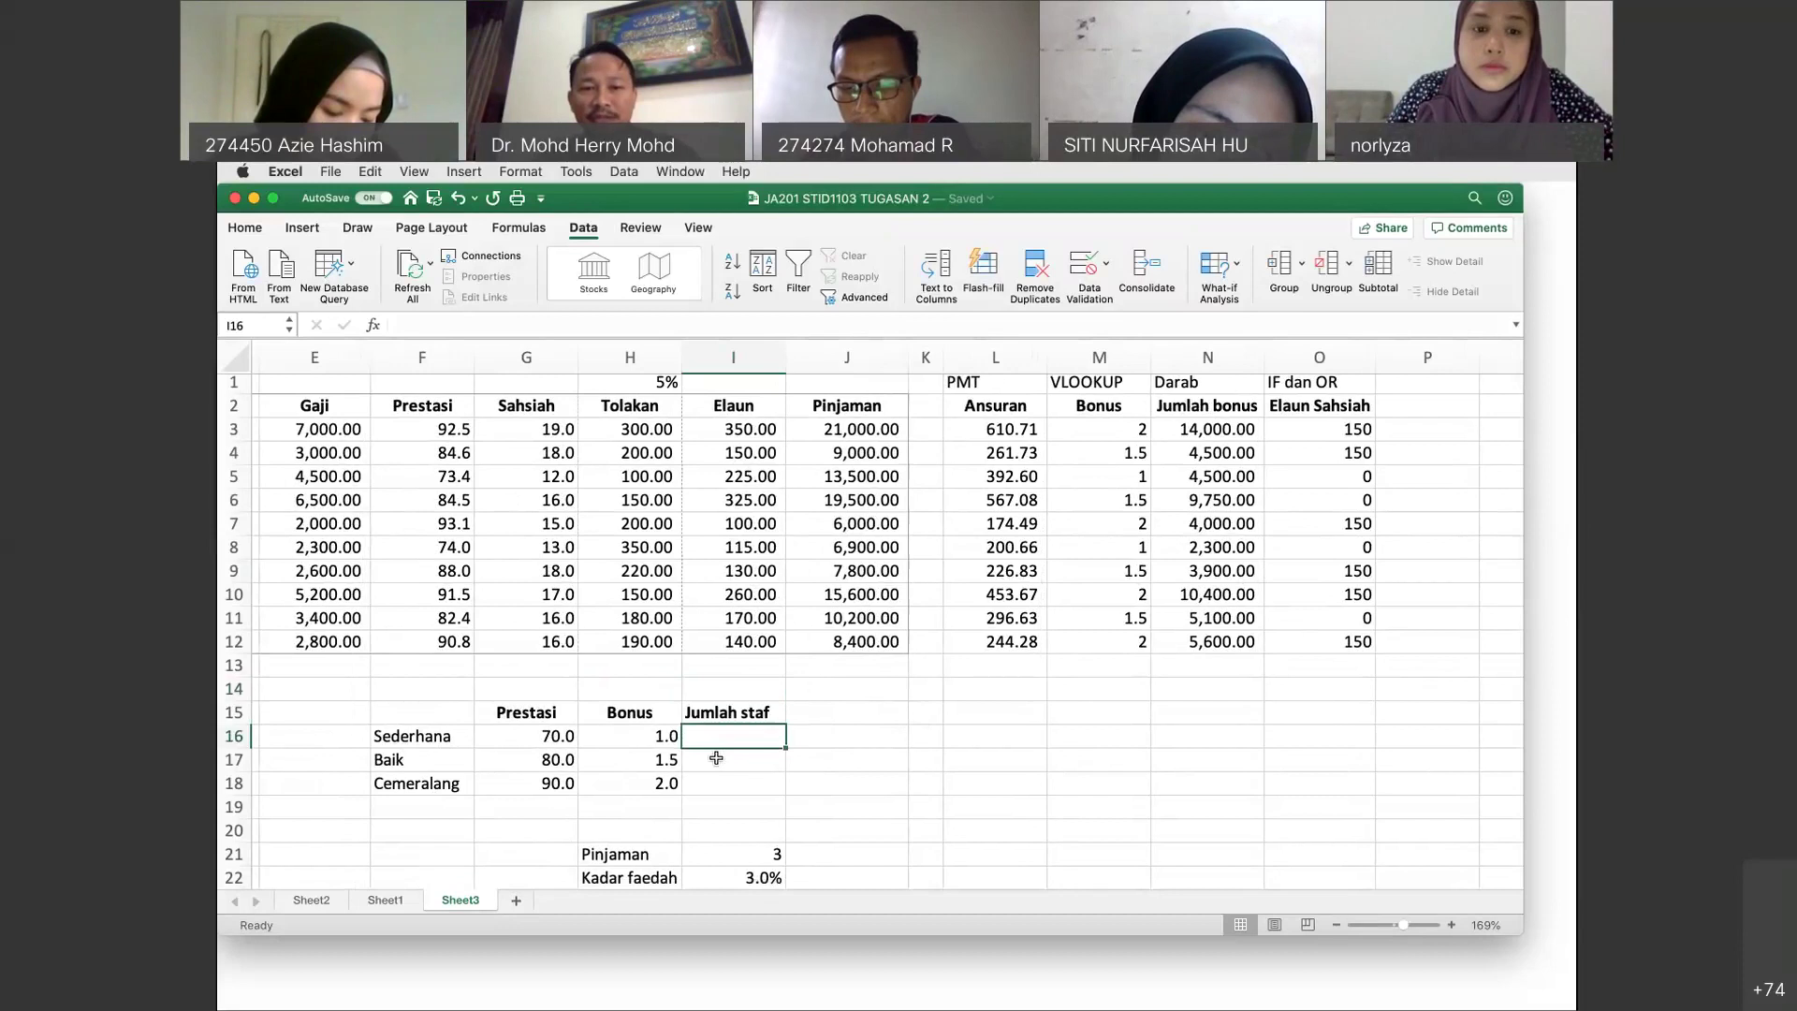
{"action": "left_click", "coordinate": [716, 759]}
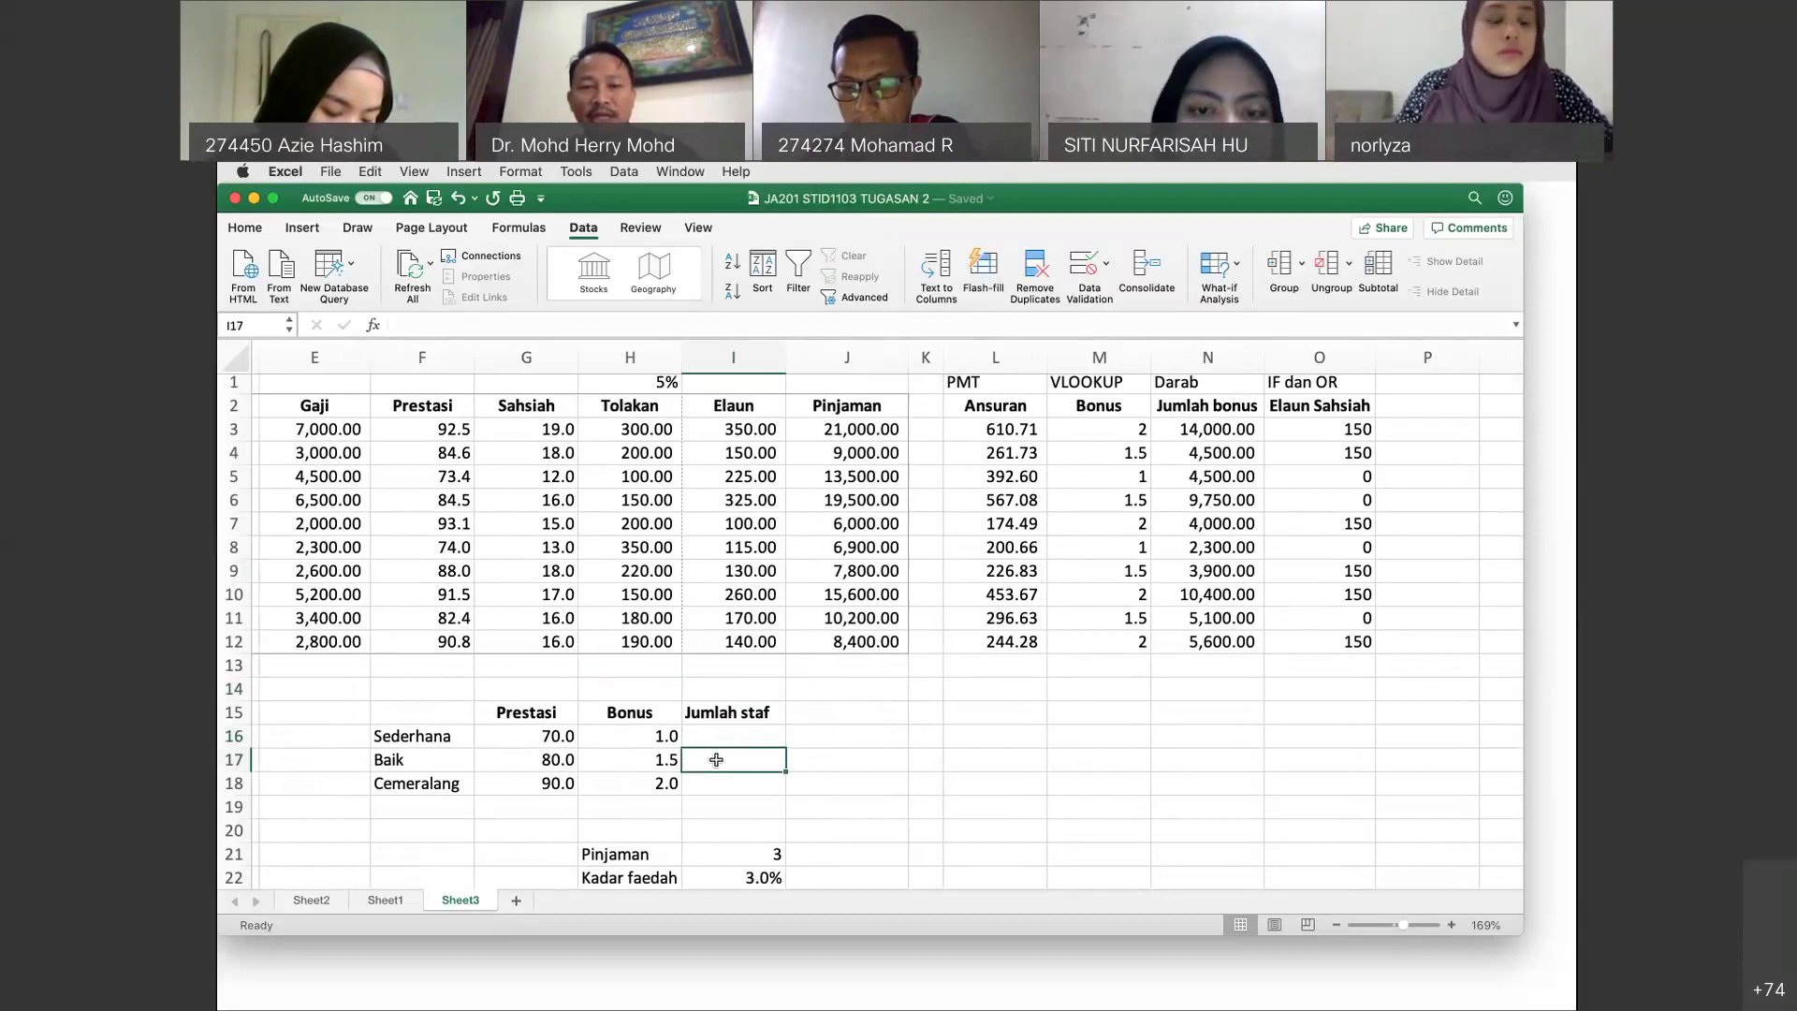
{"action": "left_click", "coordinate": [716, 783]}
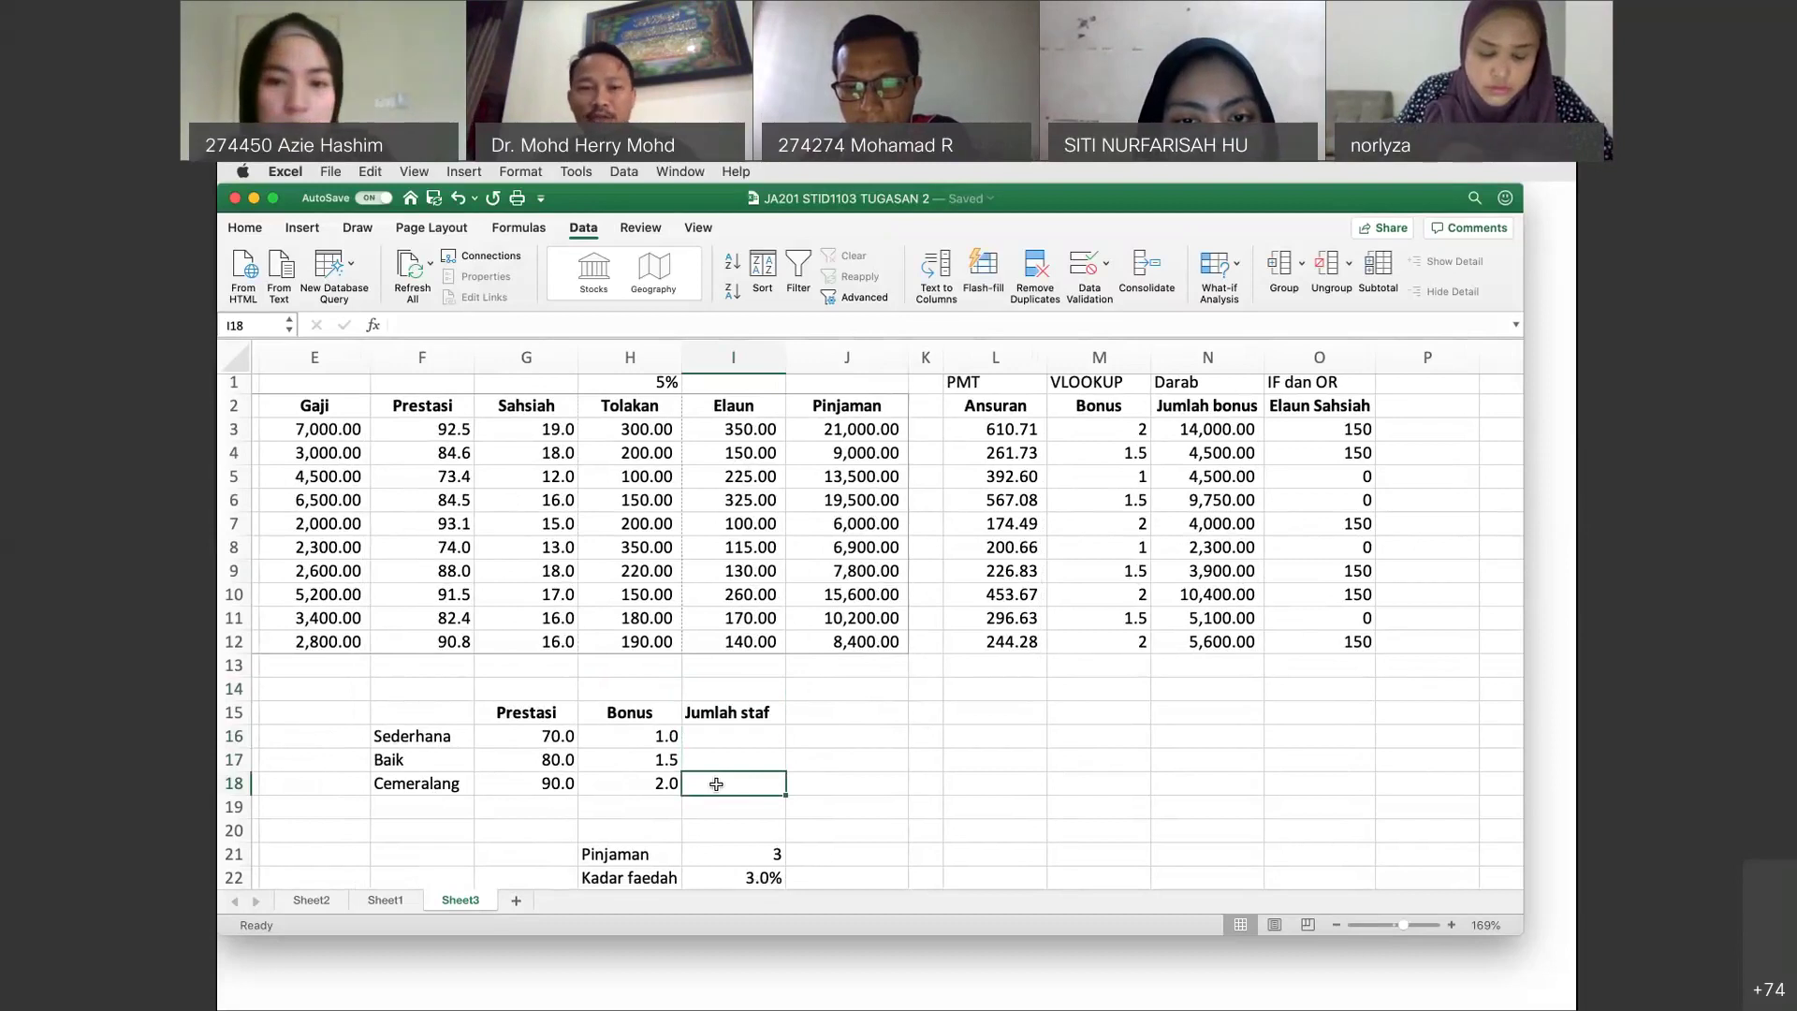
{"action": "left_click", "coordinate": [735, 759]}
{"action": "left_click", "coordinate": [736, 738]}
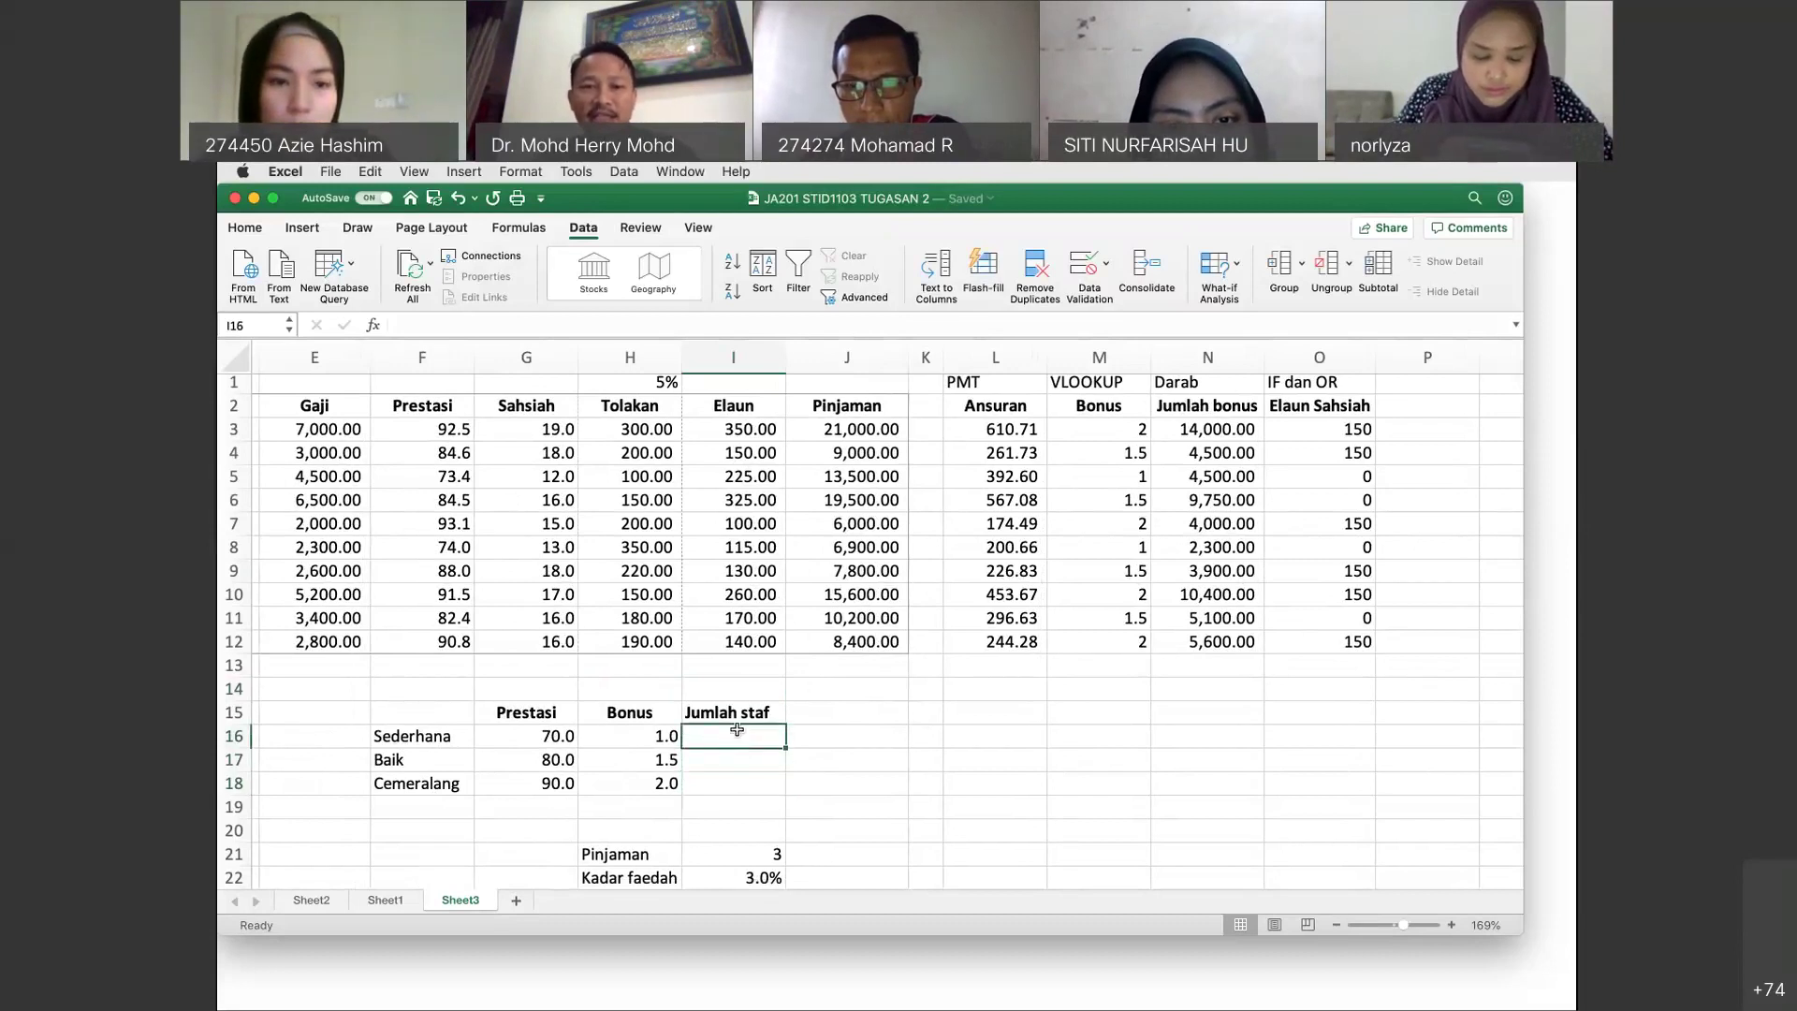
{"action": "left_click", "coordinate": [738, 687]}
{"action": "type", "text": "coun"}
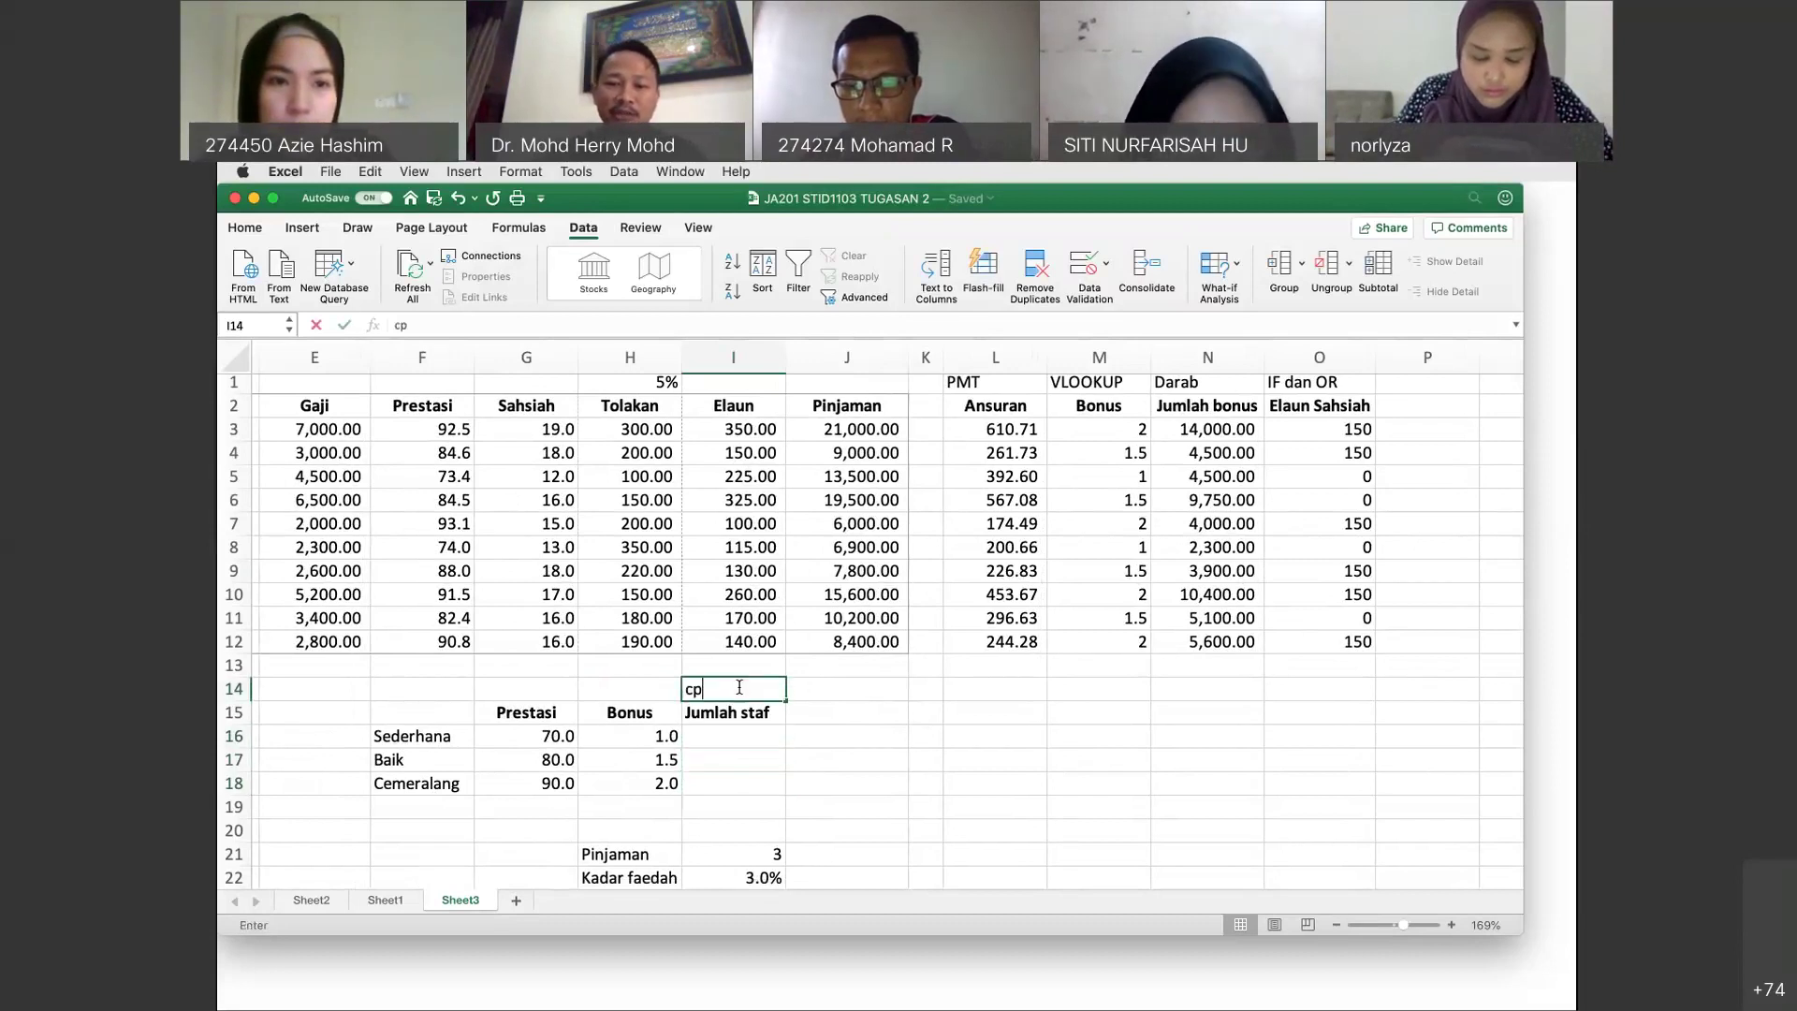
{"action": "type", "text": "t"}
{"action": "key", "text": "BackSpace"}
{"action": "key", "text": "BackSpace"}
{"action": "key", "text": "BackSpace"}
{"action": "key", "text": "BackSpace"}
{"action": "key", "text": "BackSpace"}
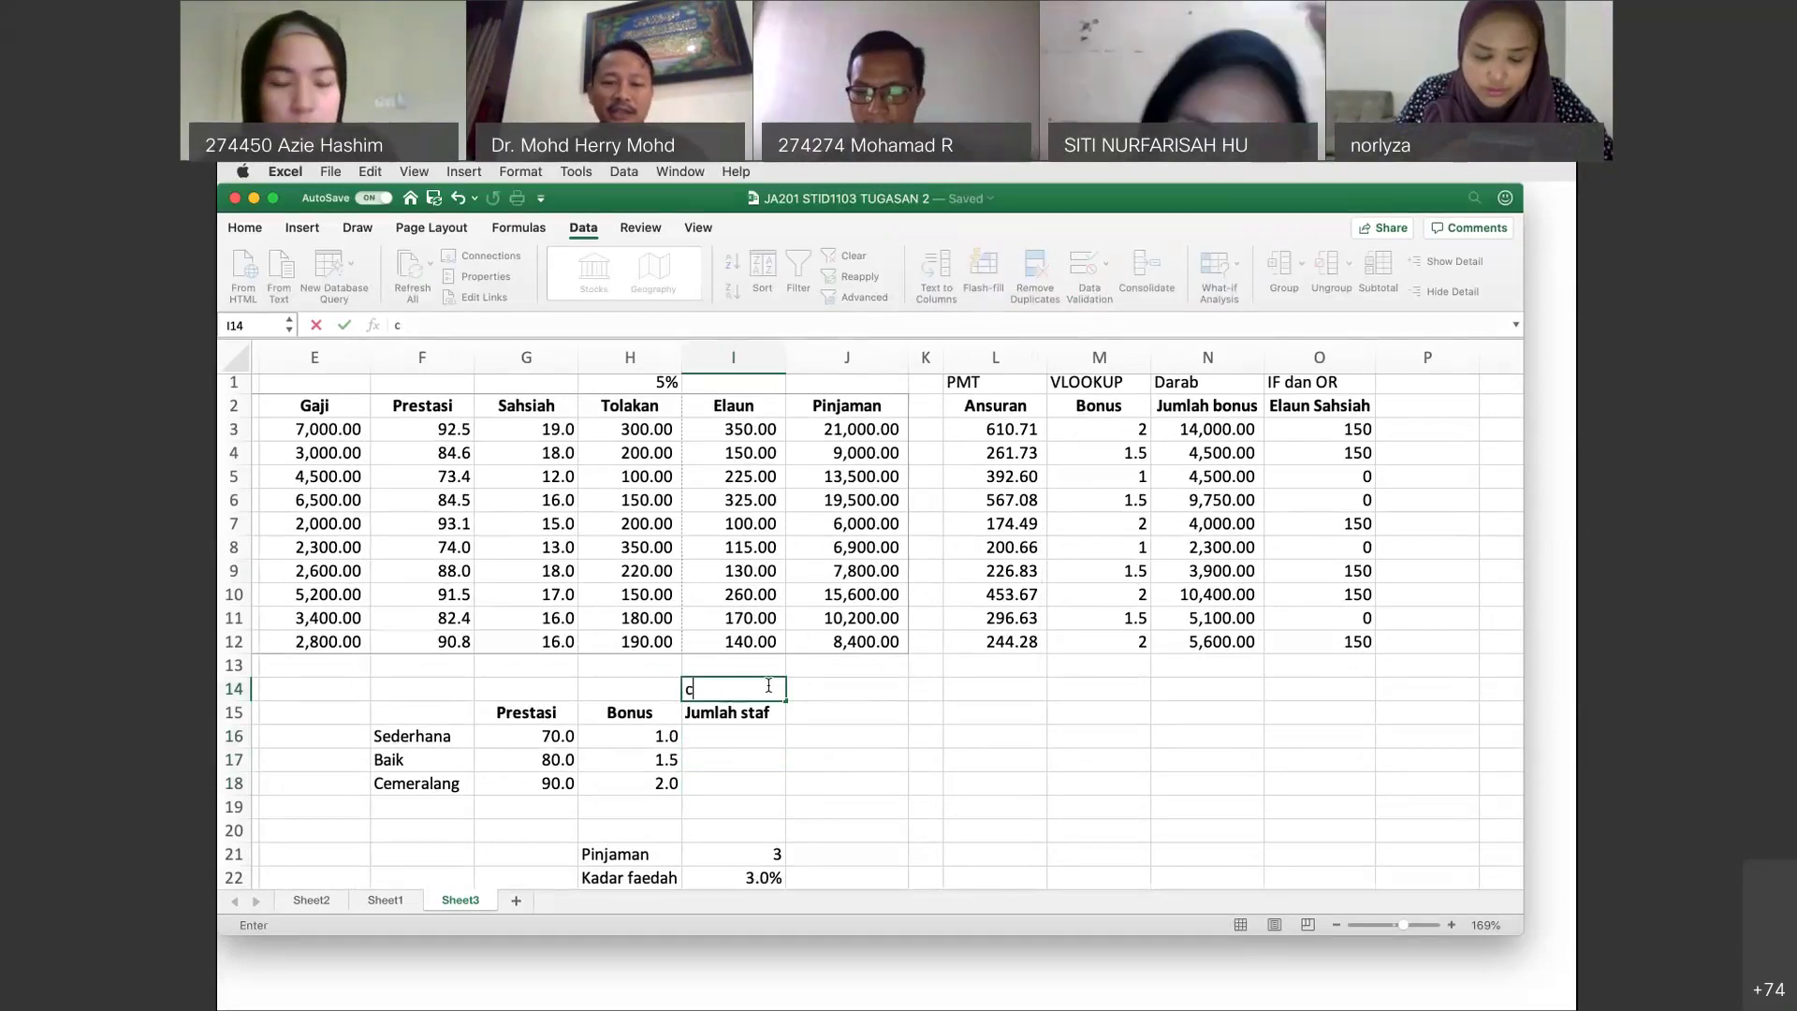
{"action": "type", "text": "COUNTIF"}
{"action": "key", "text": "Return"}
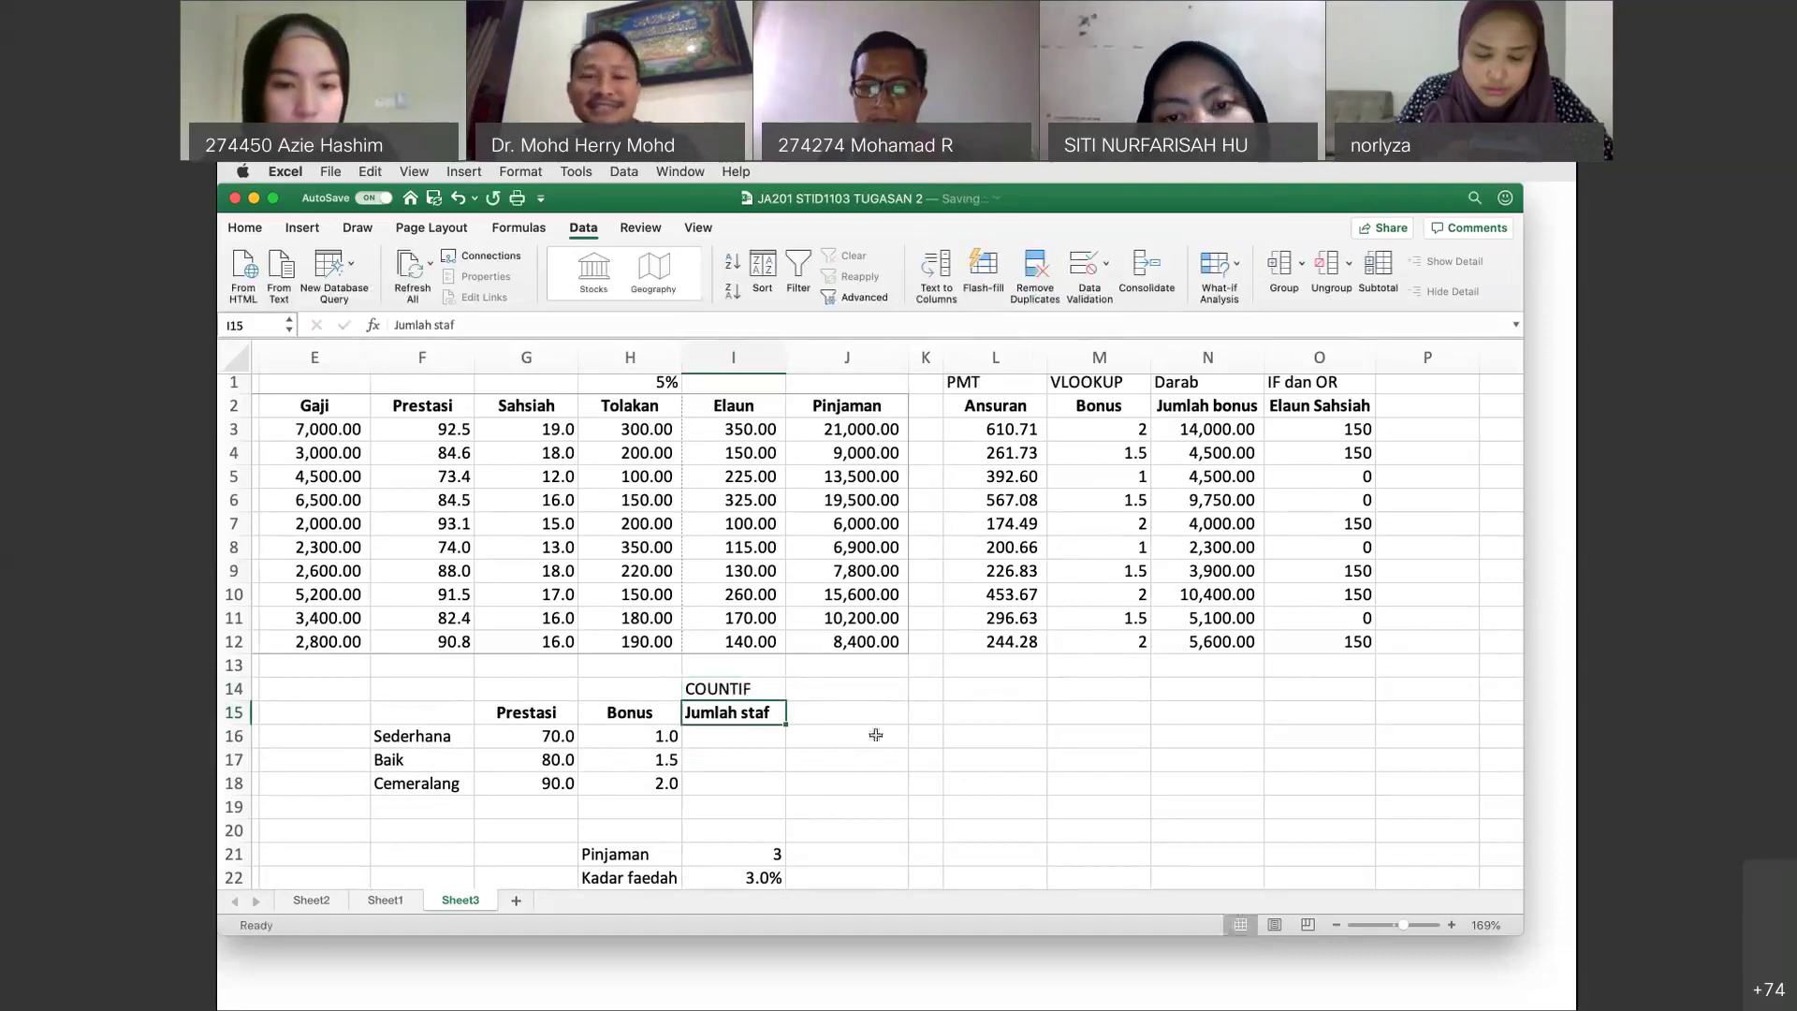
Start a COUNTIF formula in I16 for the Sederhana row, using the Bonus column as the absolute range $M$3:$M$12.
{"action": "left_click", "coordinate": [667, 738]}
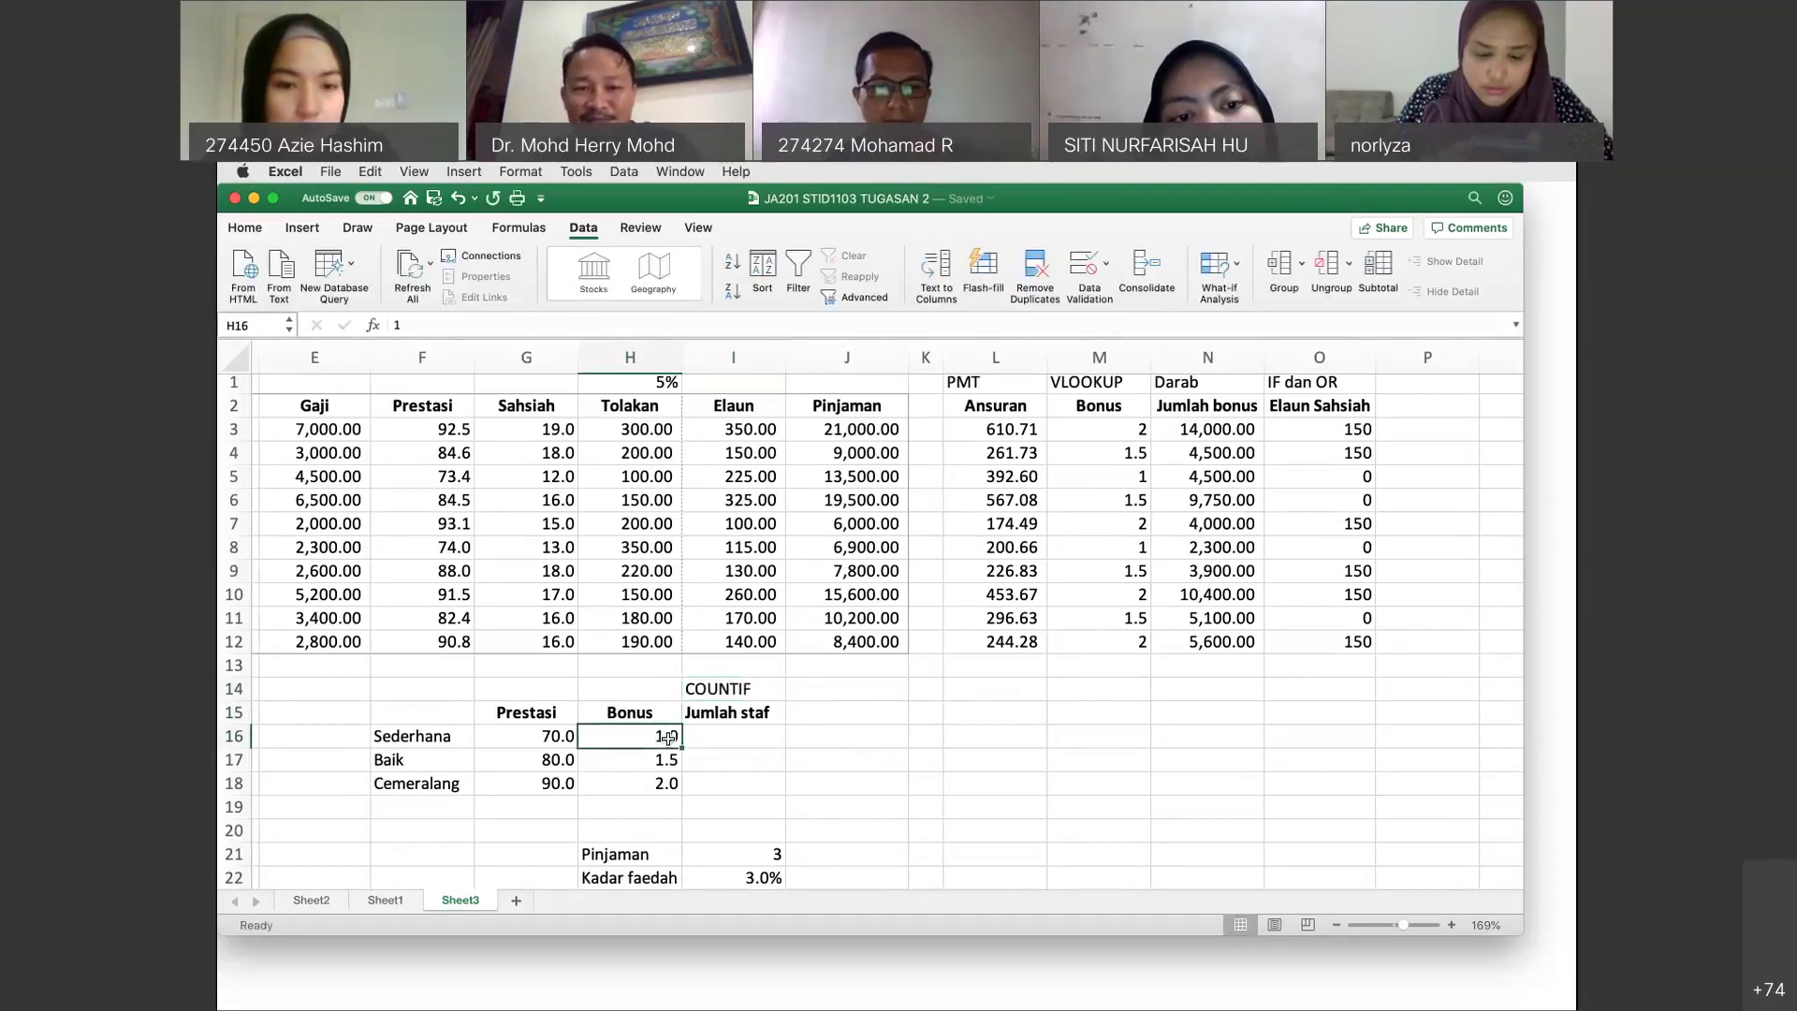
{"action": "left_click", "coordinate": [731, 736]}
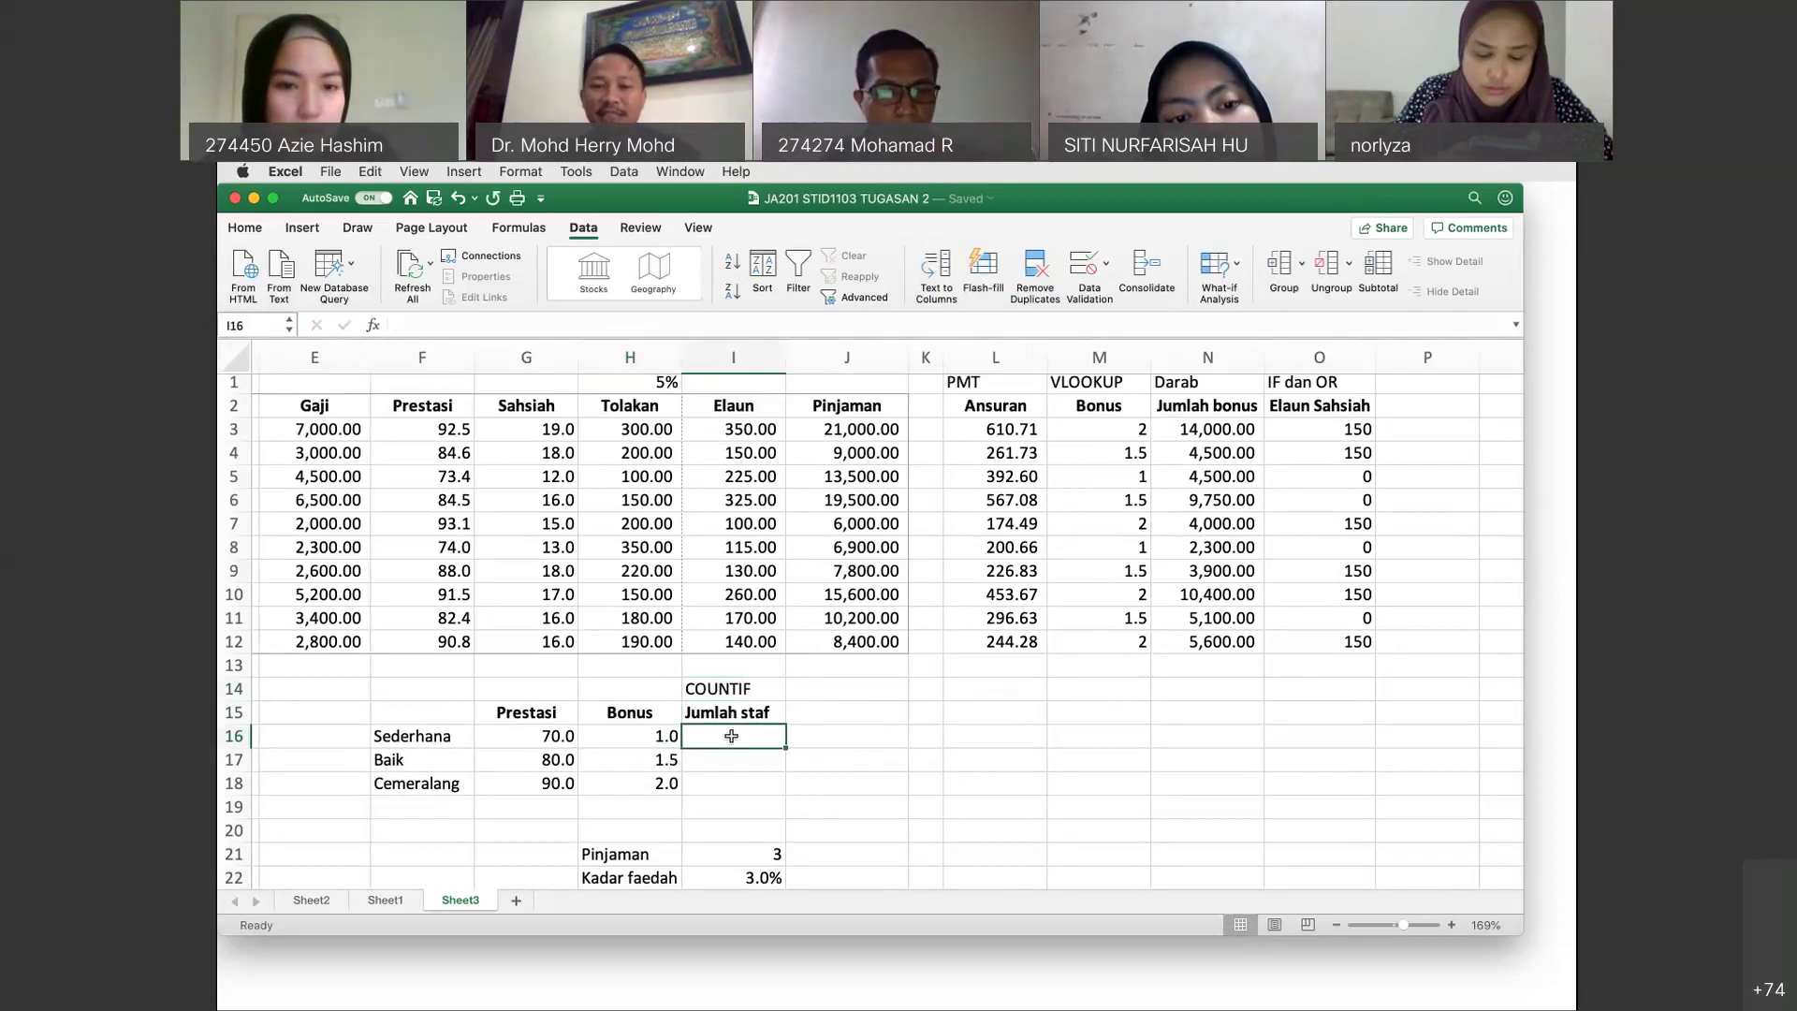
{"action": "type", "text": "="}
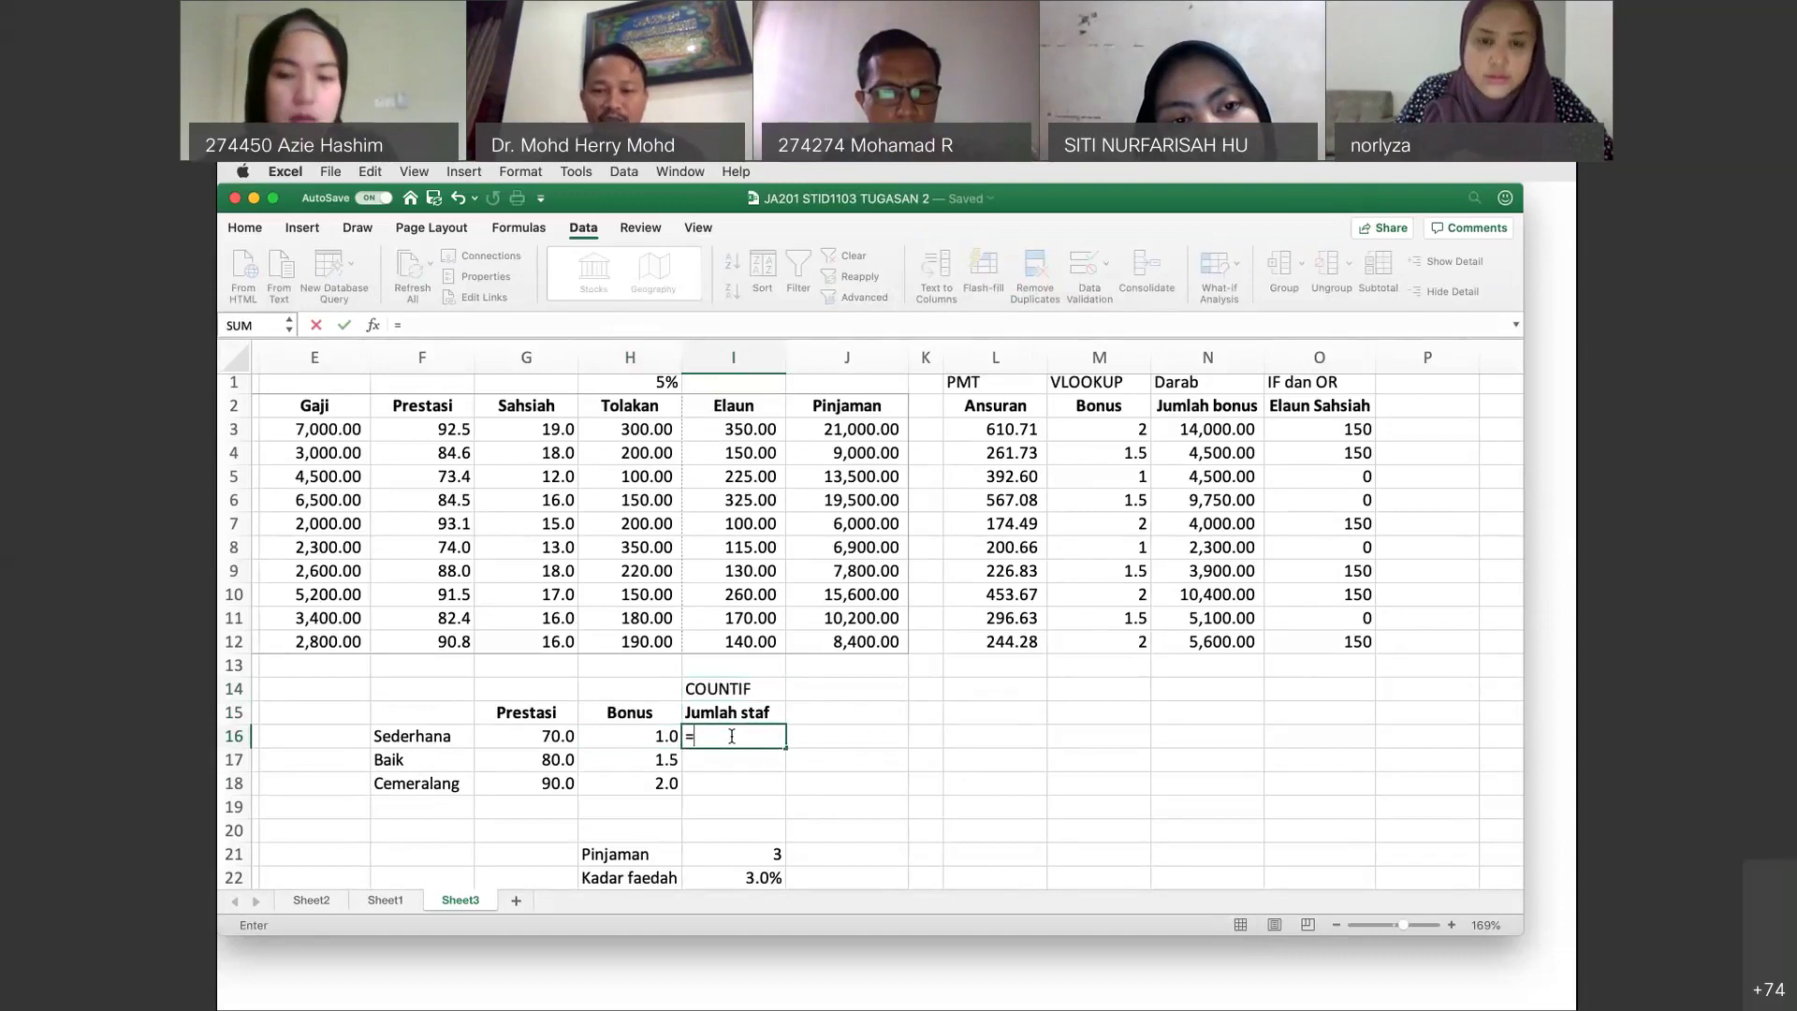
{"action": "type", "text": "COUNT"}
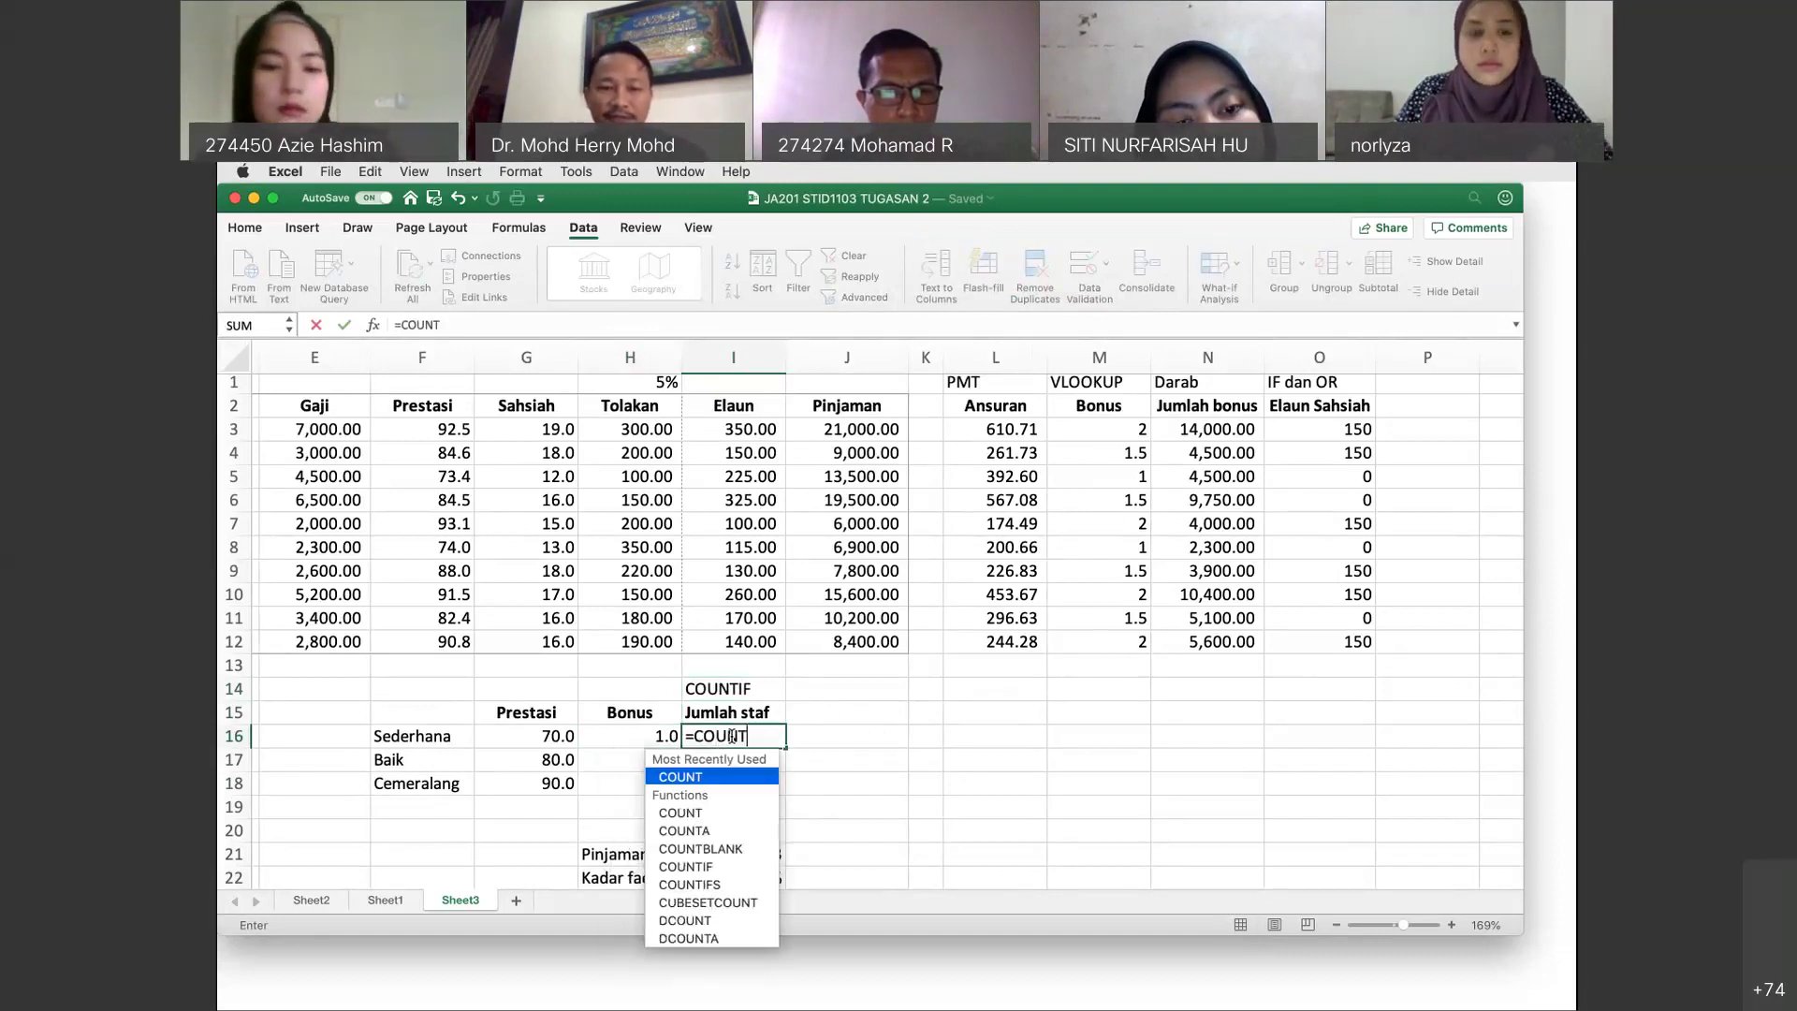
{"action": "type", "text": "IF"}
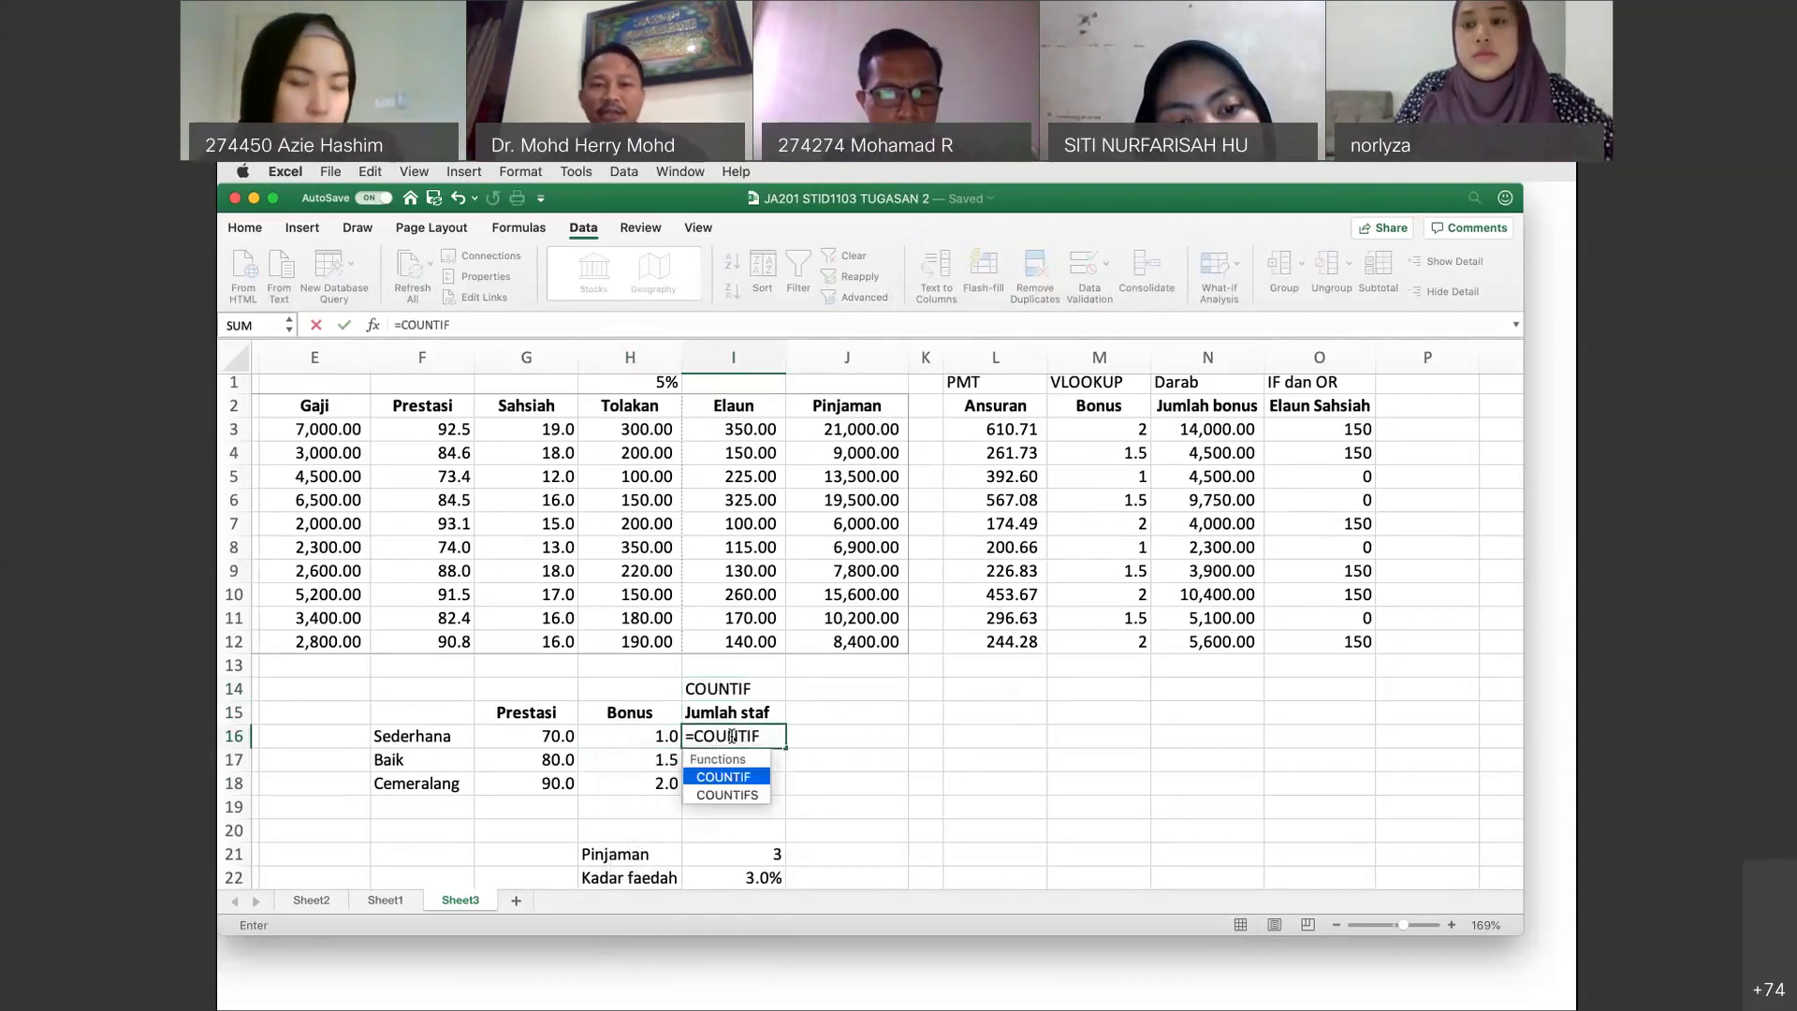
{"action": "type", "text": "("}
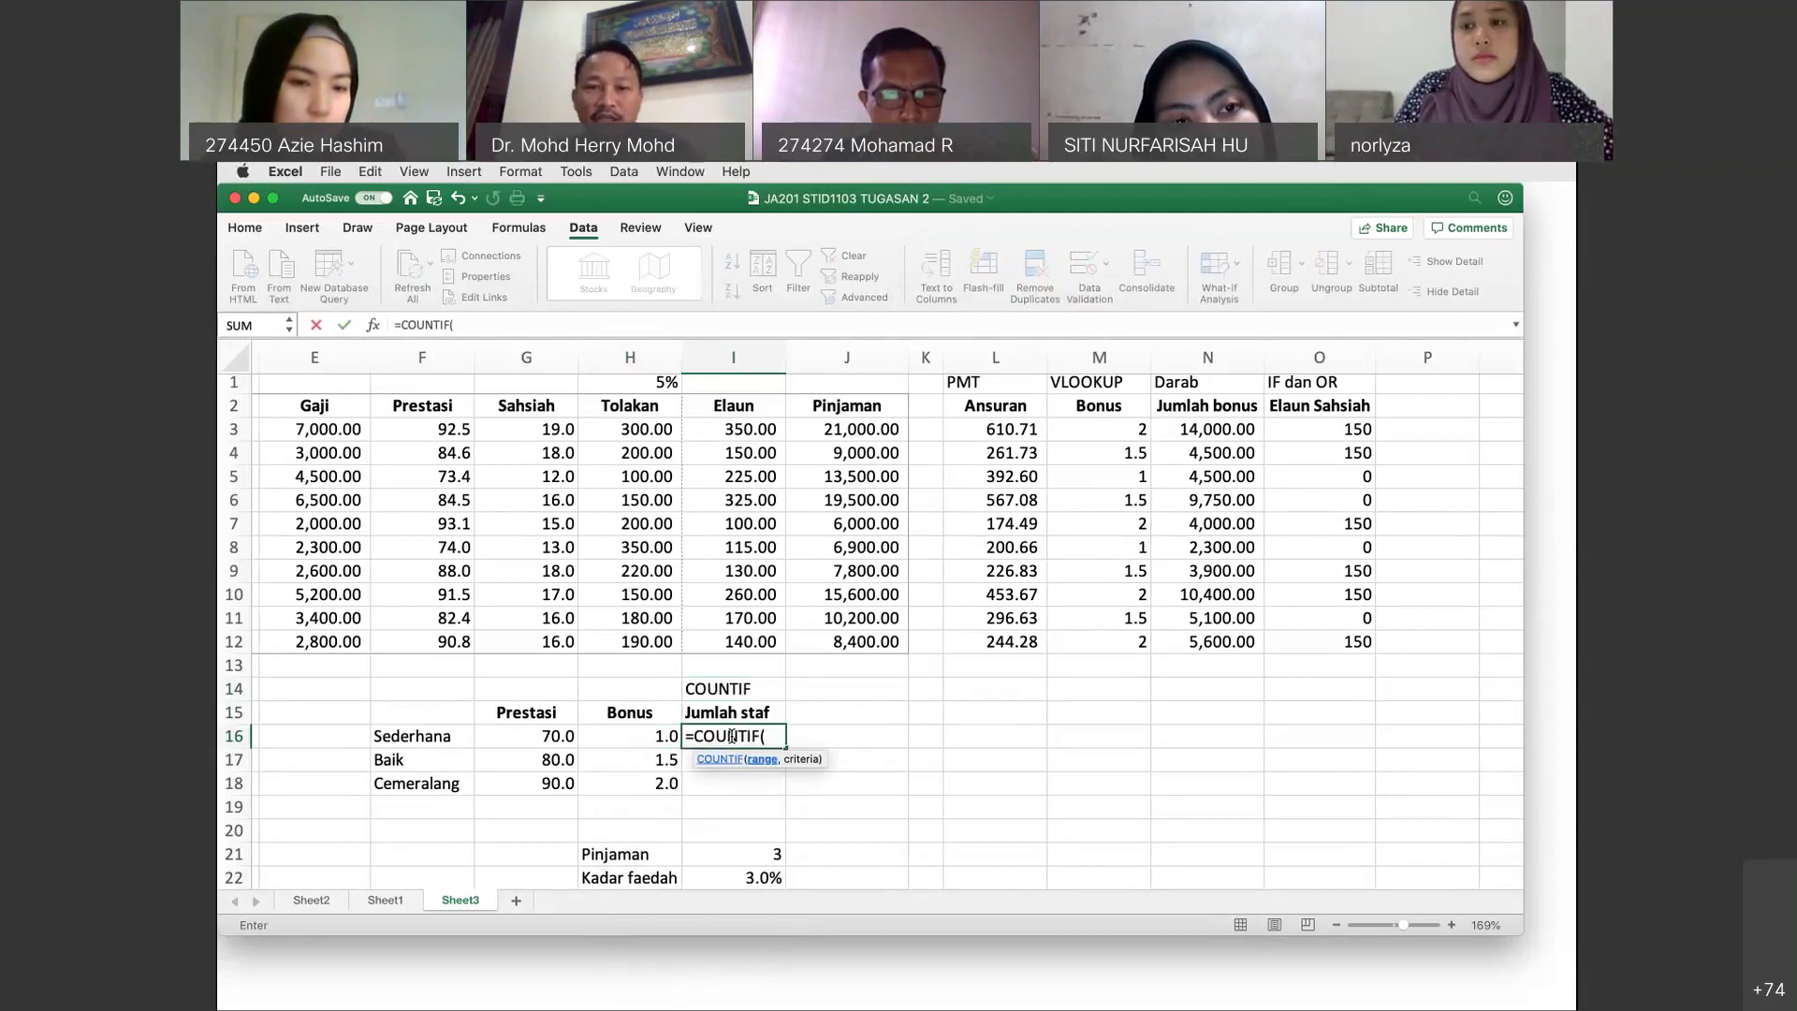
{"action": "left_click", "coordinate": [1108, 438]}
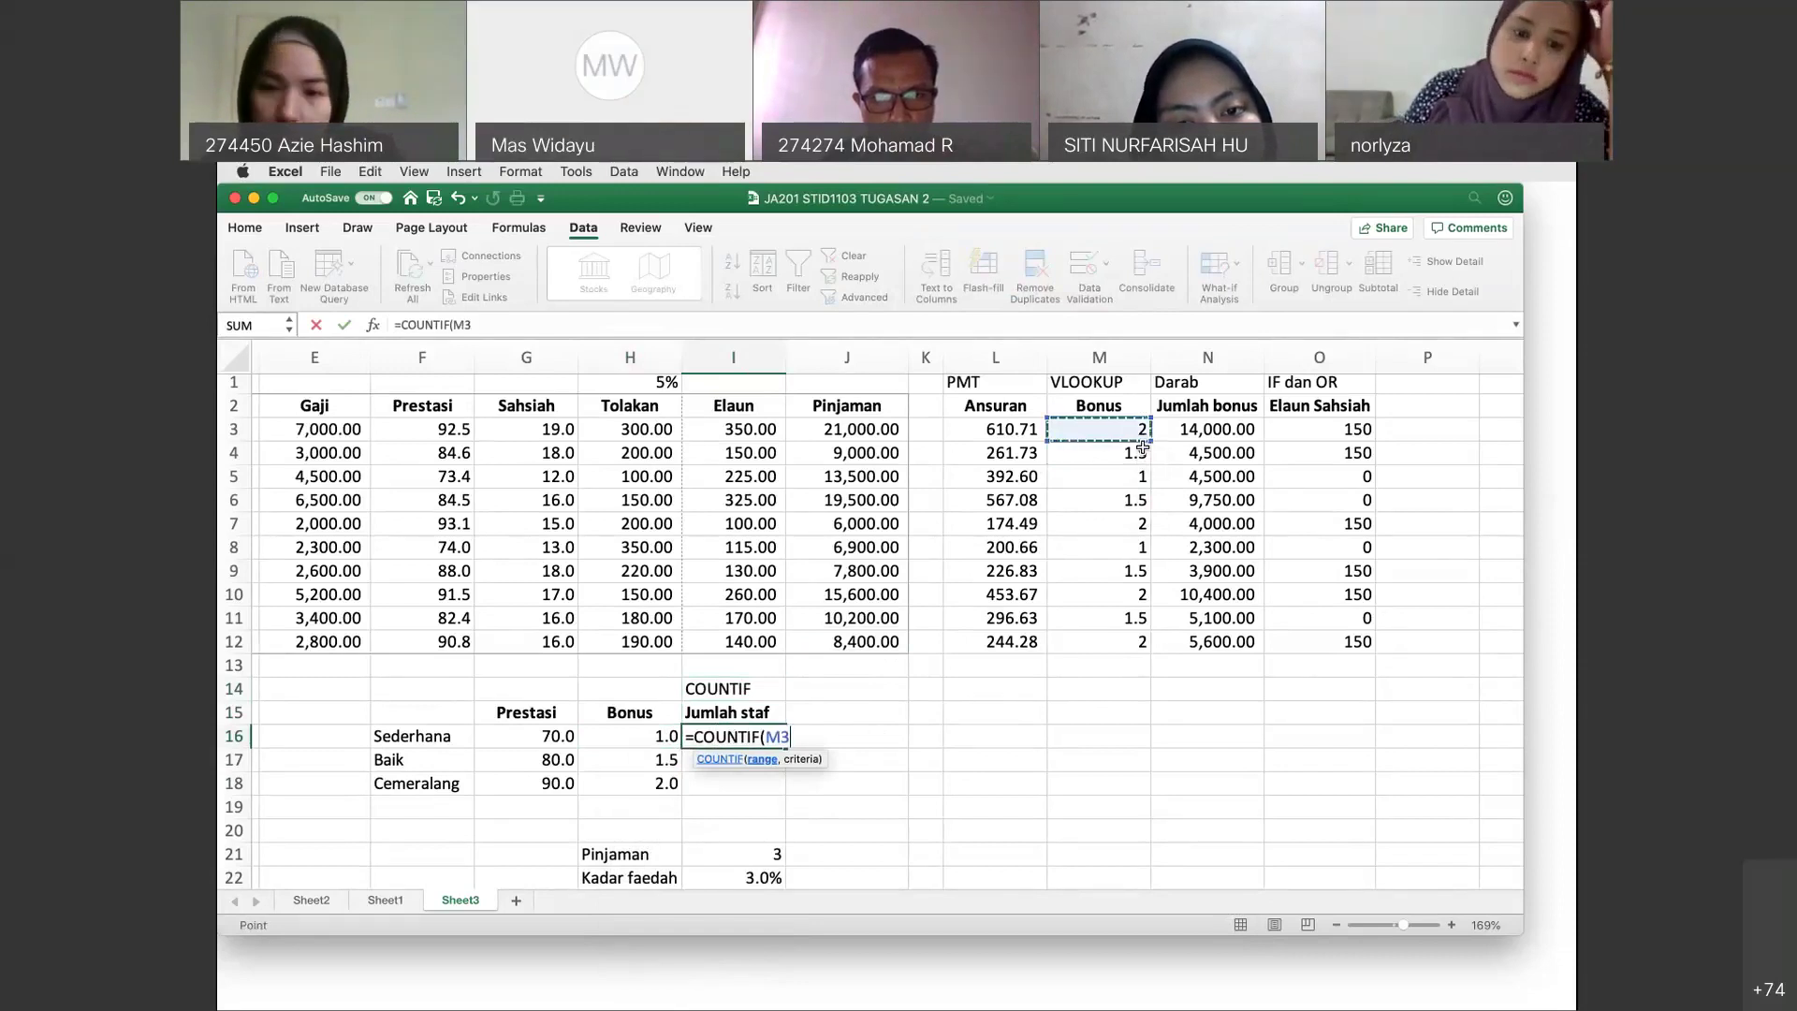
{"action": "key", "text": "shift+Down"}
{"action": "key", "text": "shift+Down"}
{"action": "key", "text": "shift+Down"}
{"action": "key", "text": "shift+Down"}
{"action": "key", "text": "shift+Down"}
{"action": "key", "text": "shift+Down"}
{"action": "key", "text": "shift+Down"}
{"action": "key", "text": "shift+Down"}
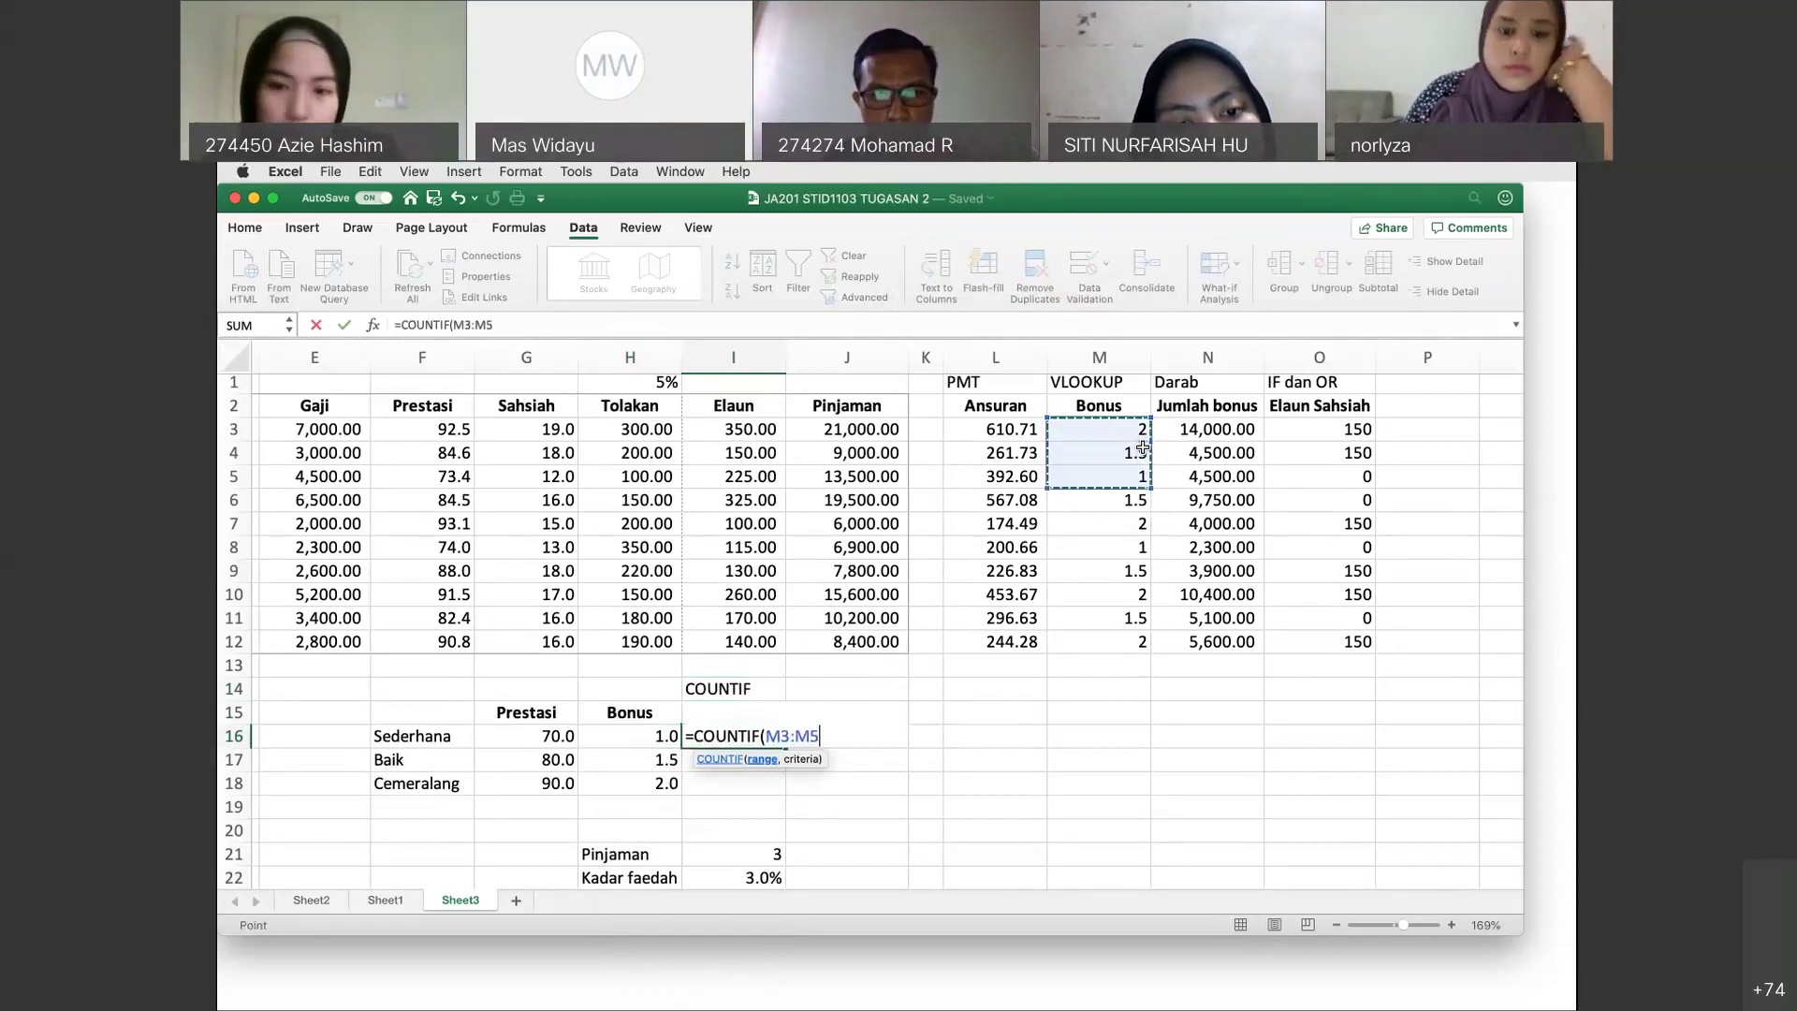
{"action": "key", "text": "shift+Down"}
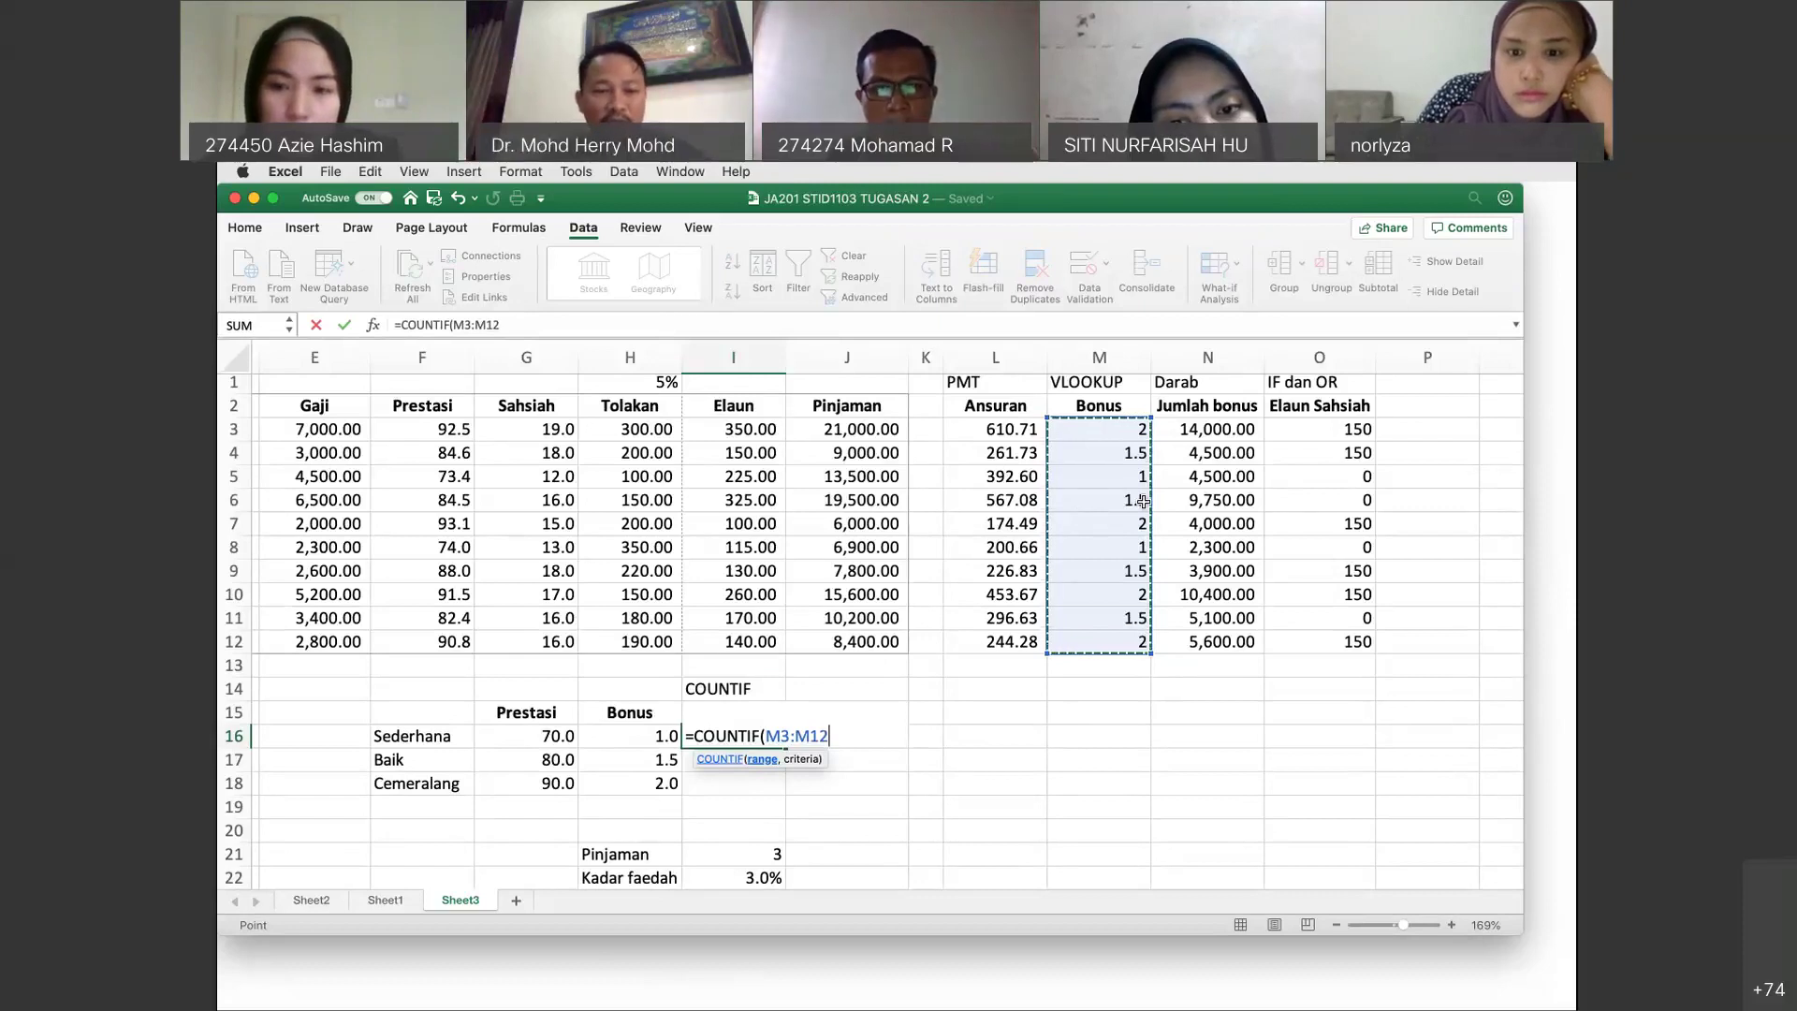
{"action": "key", "text": "F4"}
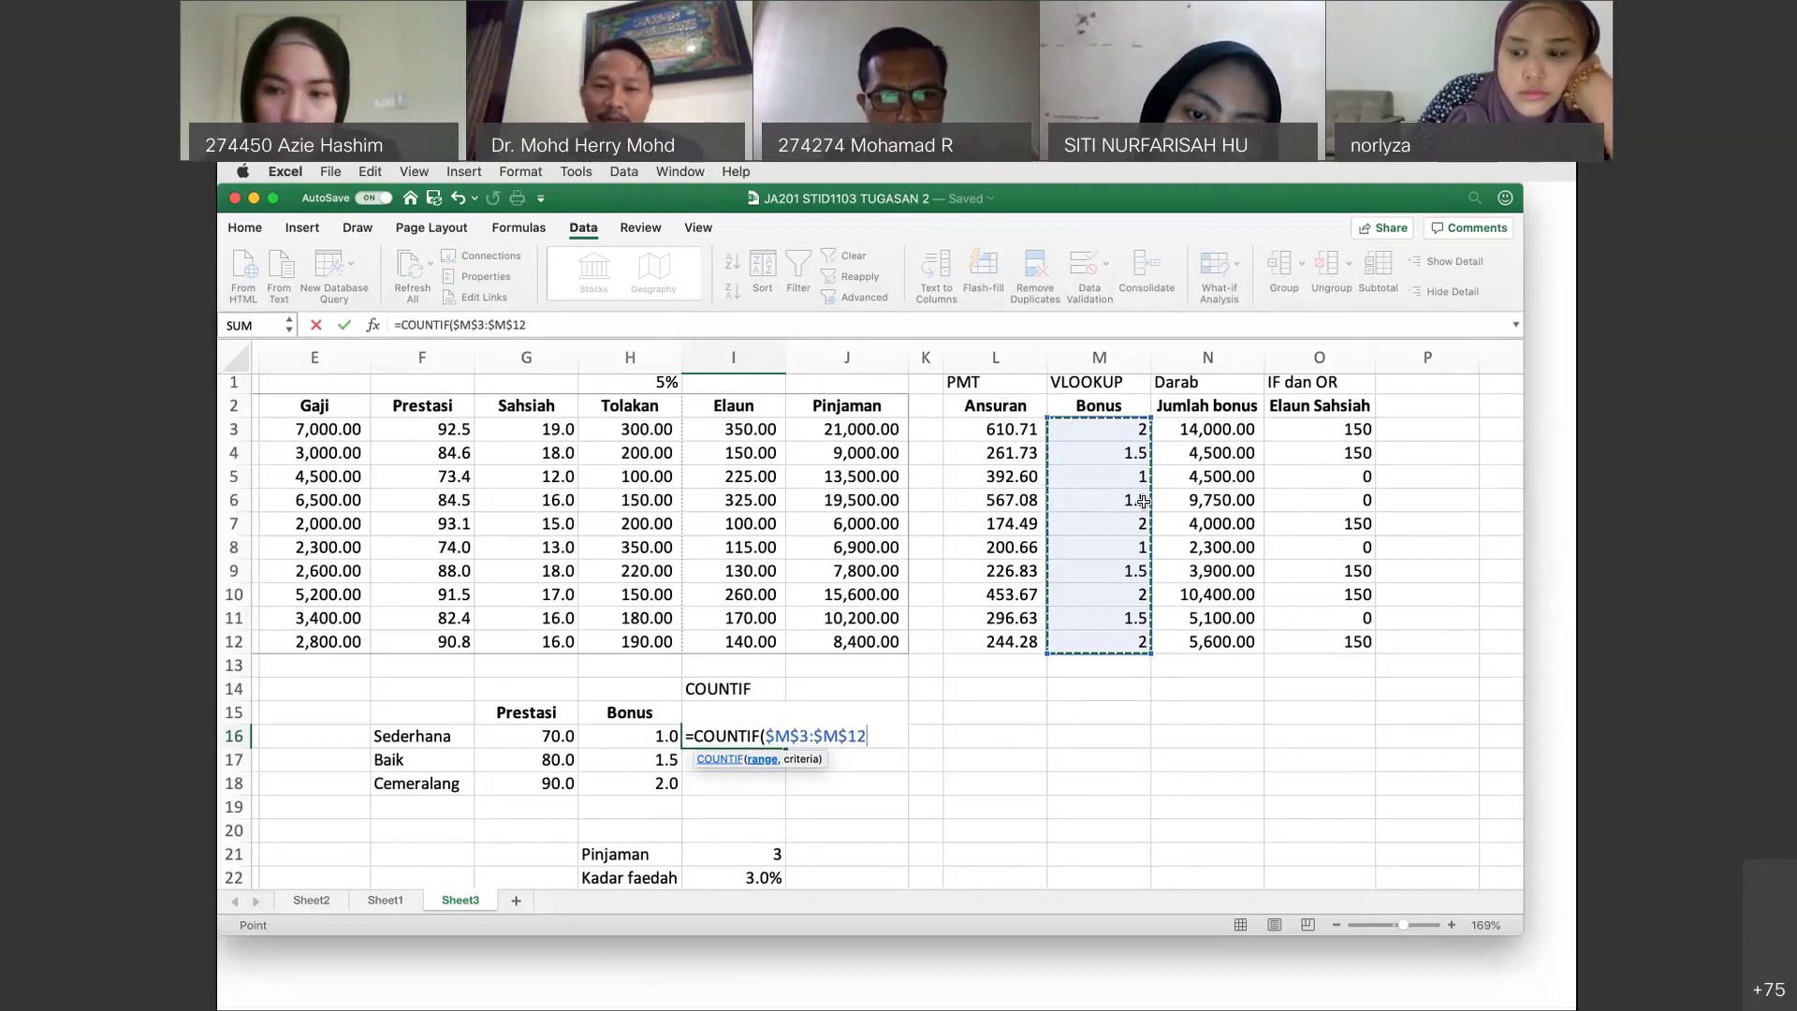
Complete the COUNTIF formula in I16 with the Sederhana bonus cell H16 as its criterion.
{"action": "type", "text": ","}
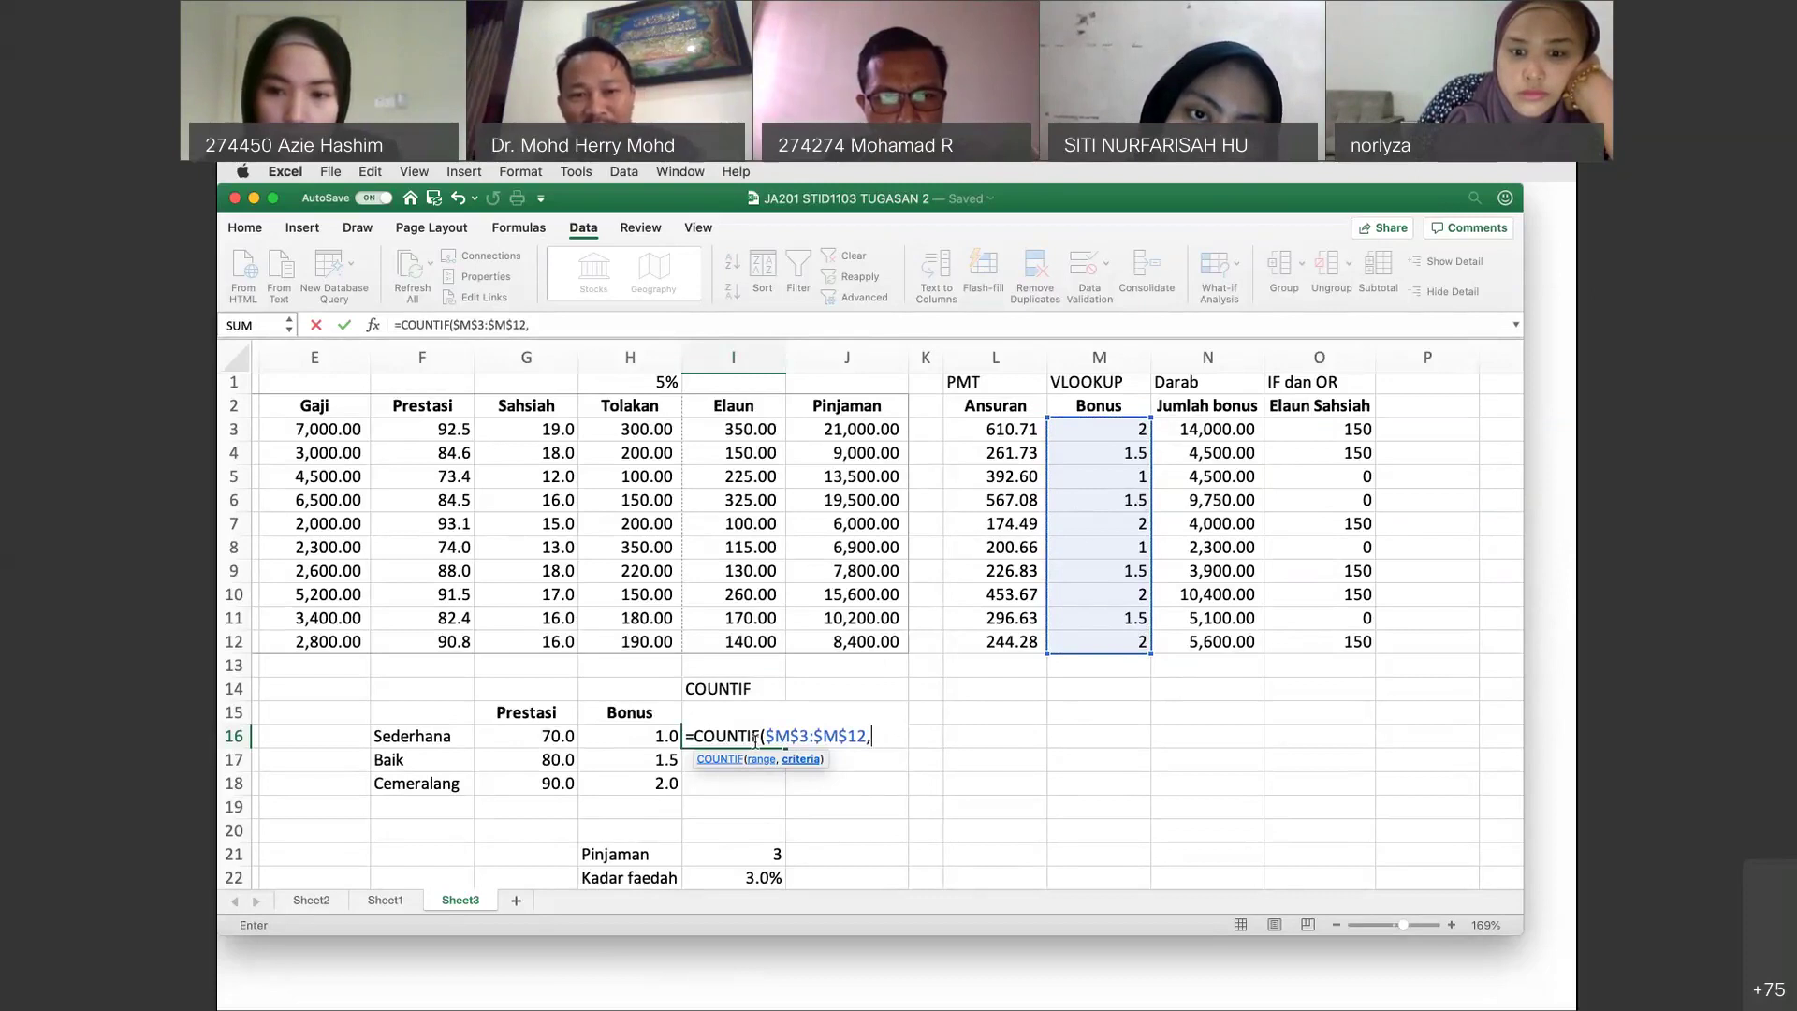
{"action": "left_click", "coordinate": [650, 736]}
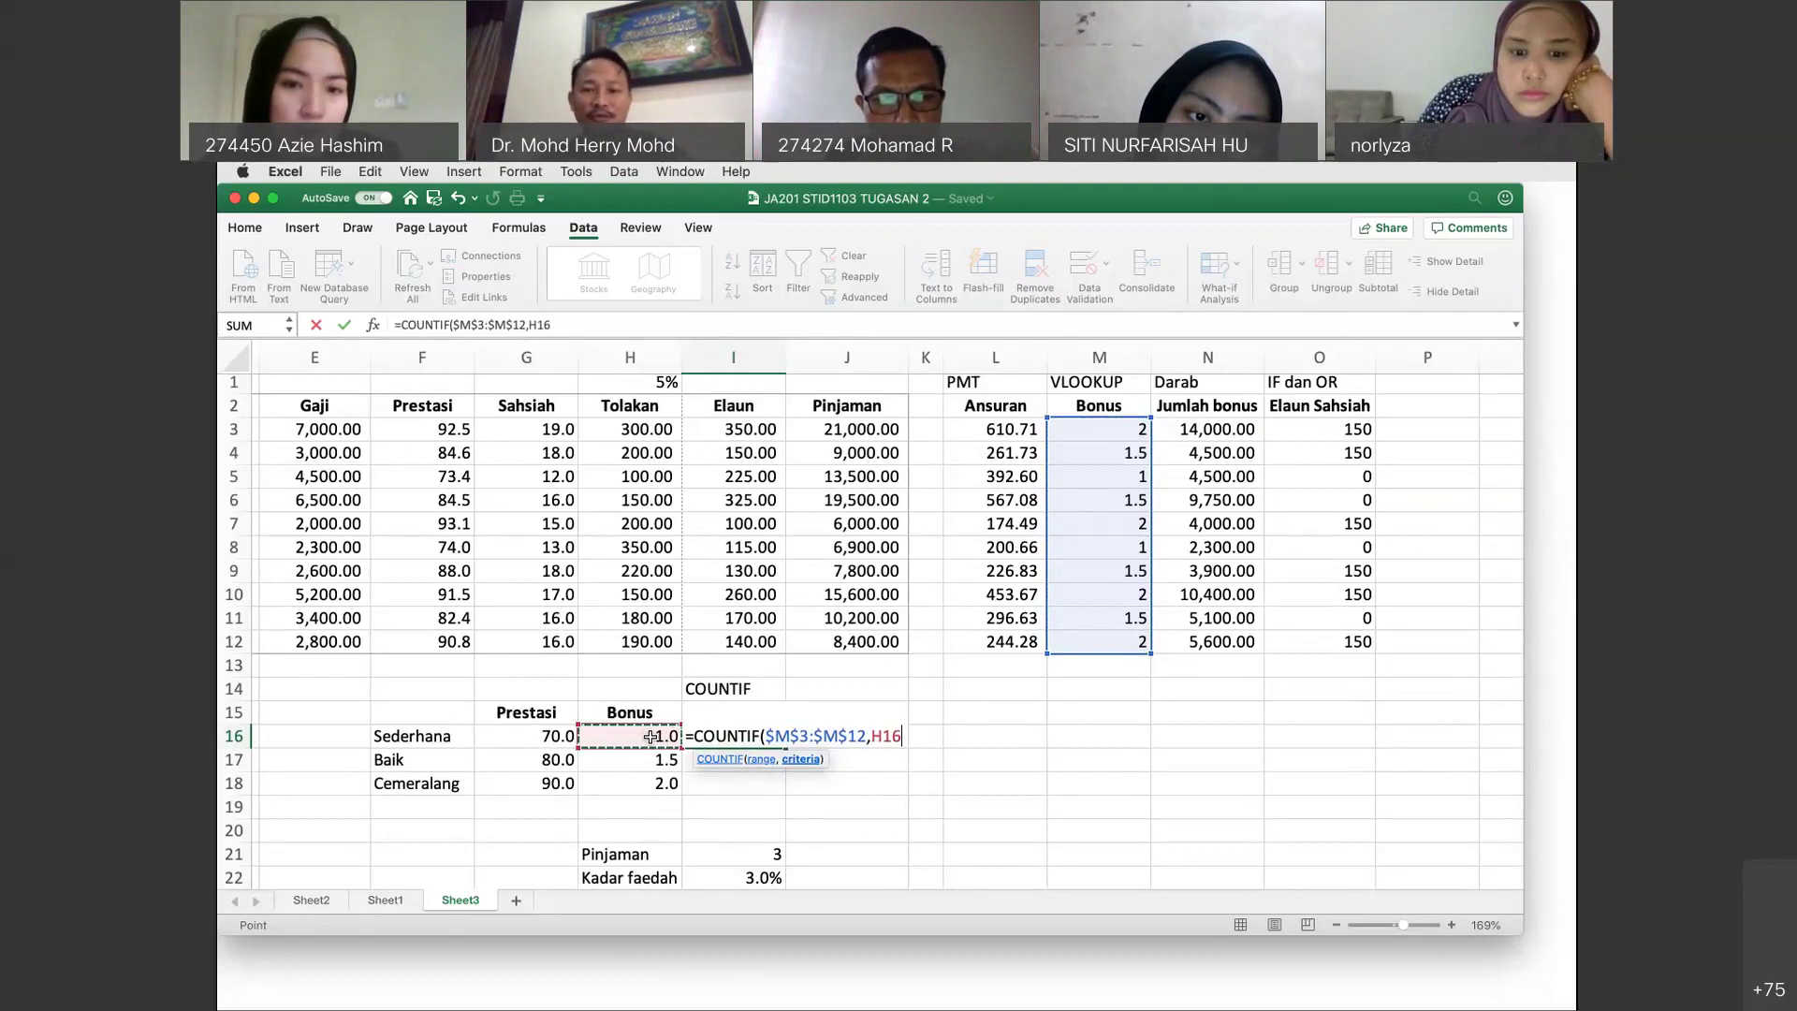
{"action": "type", "text": ")"}
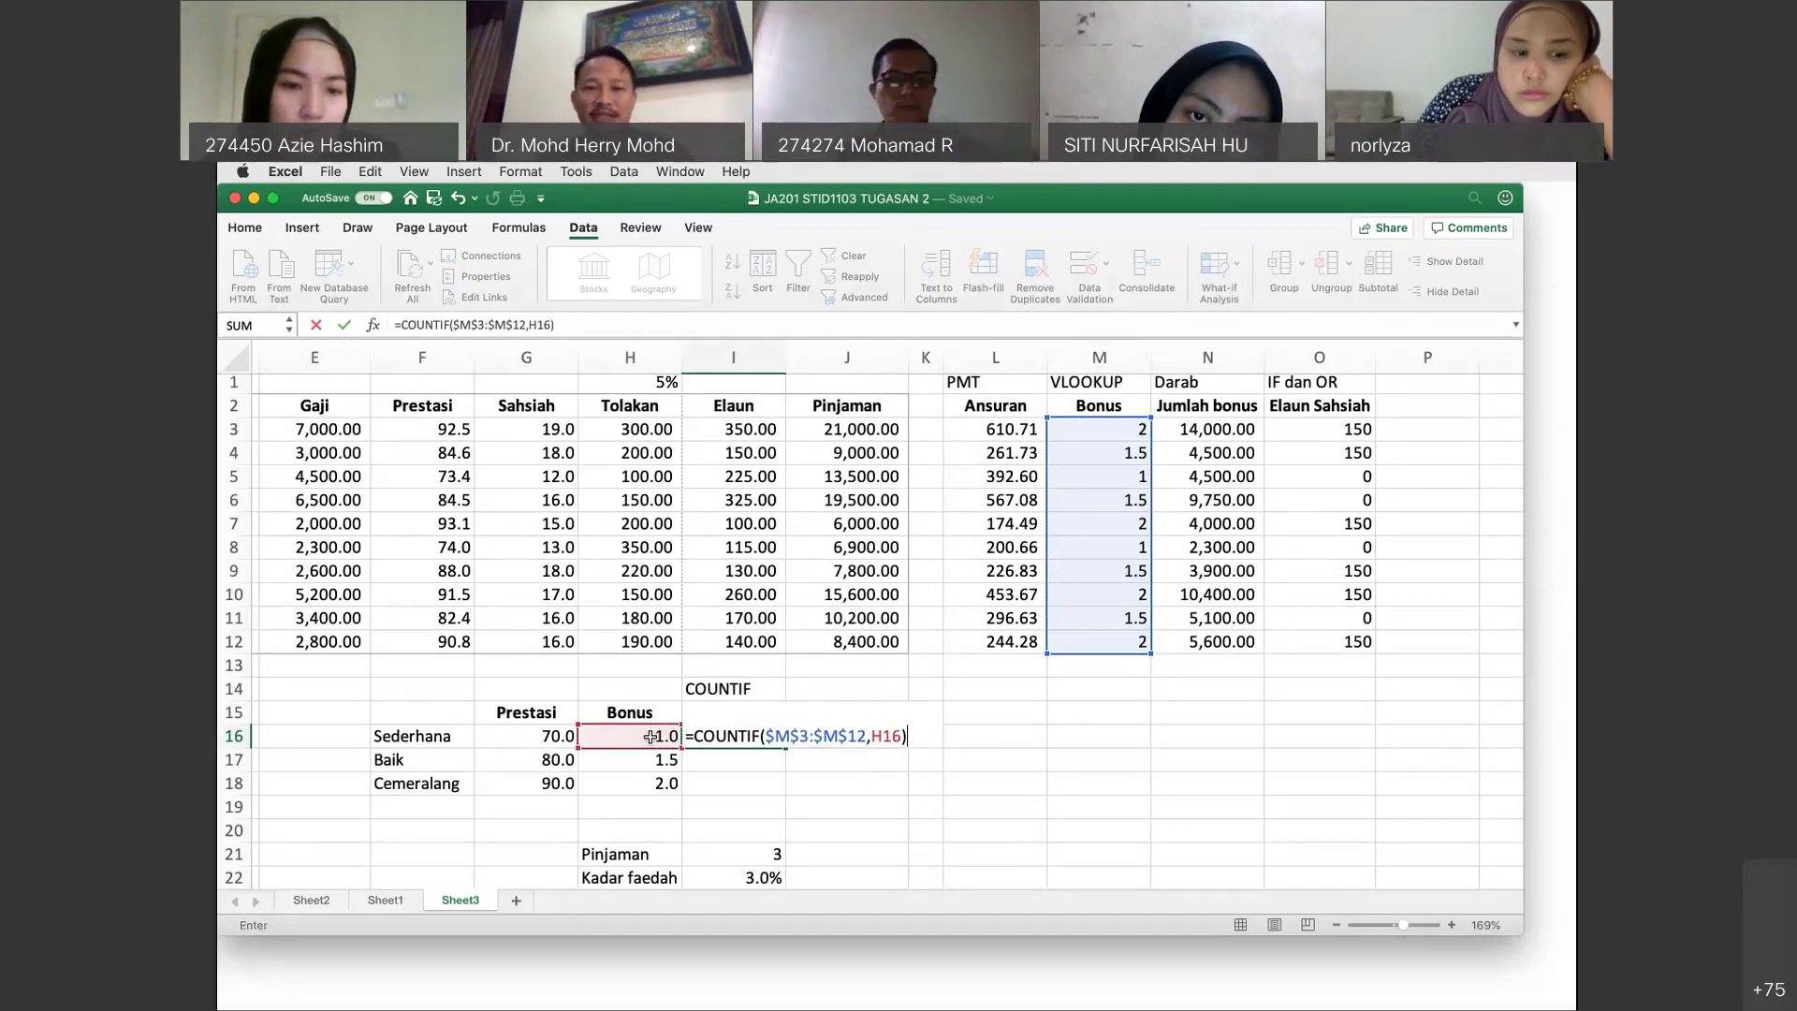
{"action": "key", "text": "Return"}
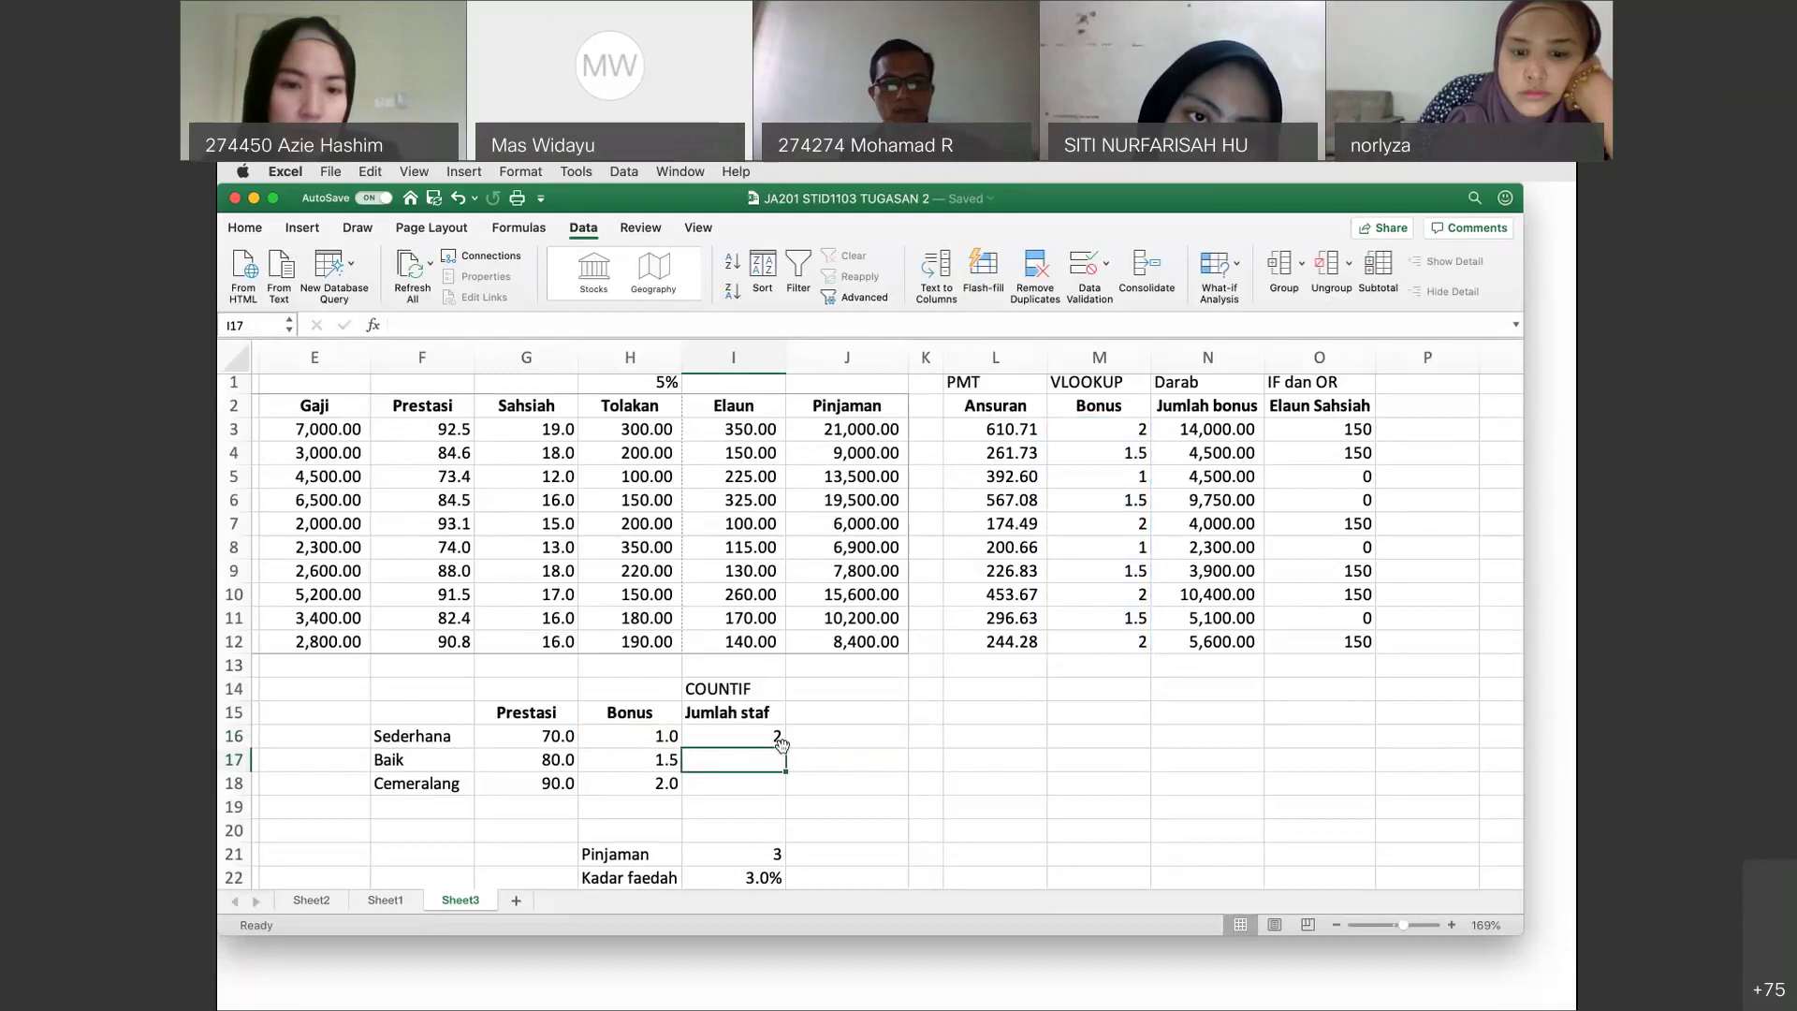
Fill the COUNTIF formula from I16 down to I18 and check the formula in each Jumlah staf row.
{"action": "left_click", "coordinate": [765, 739]}
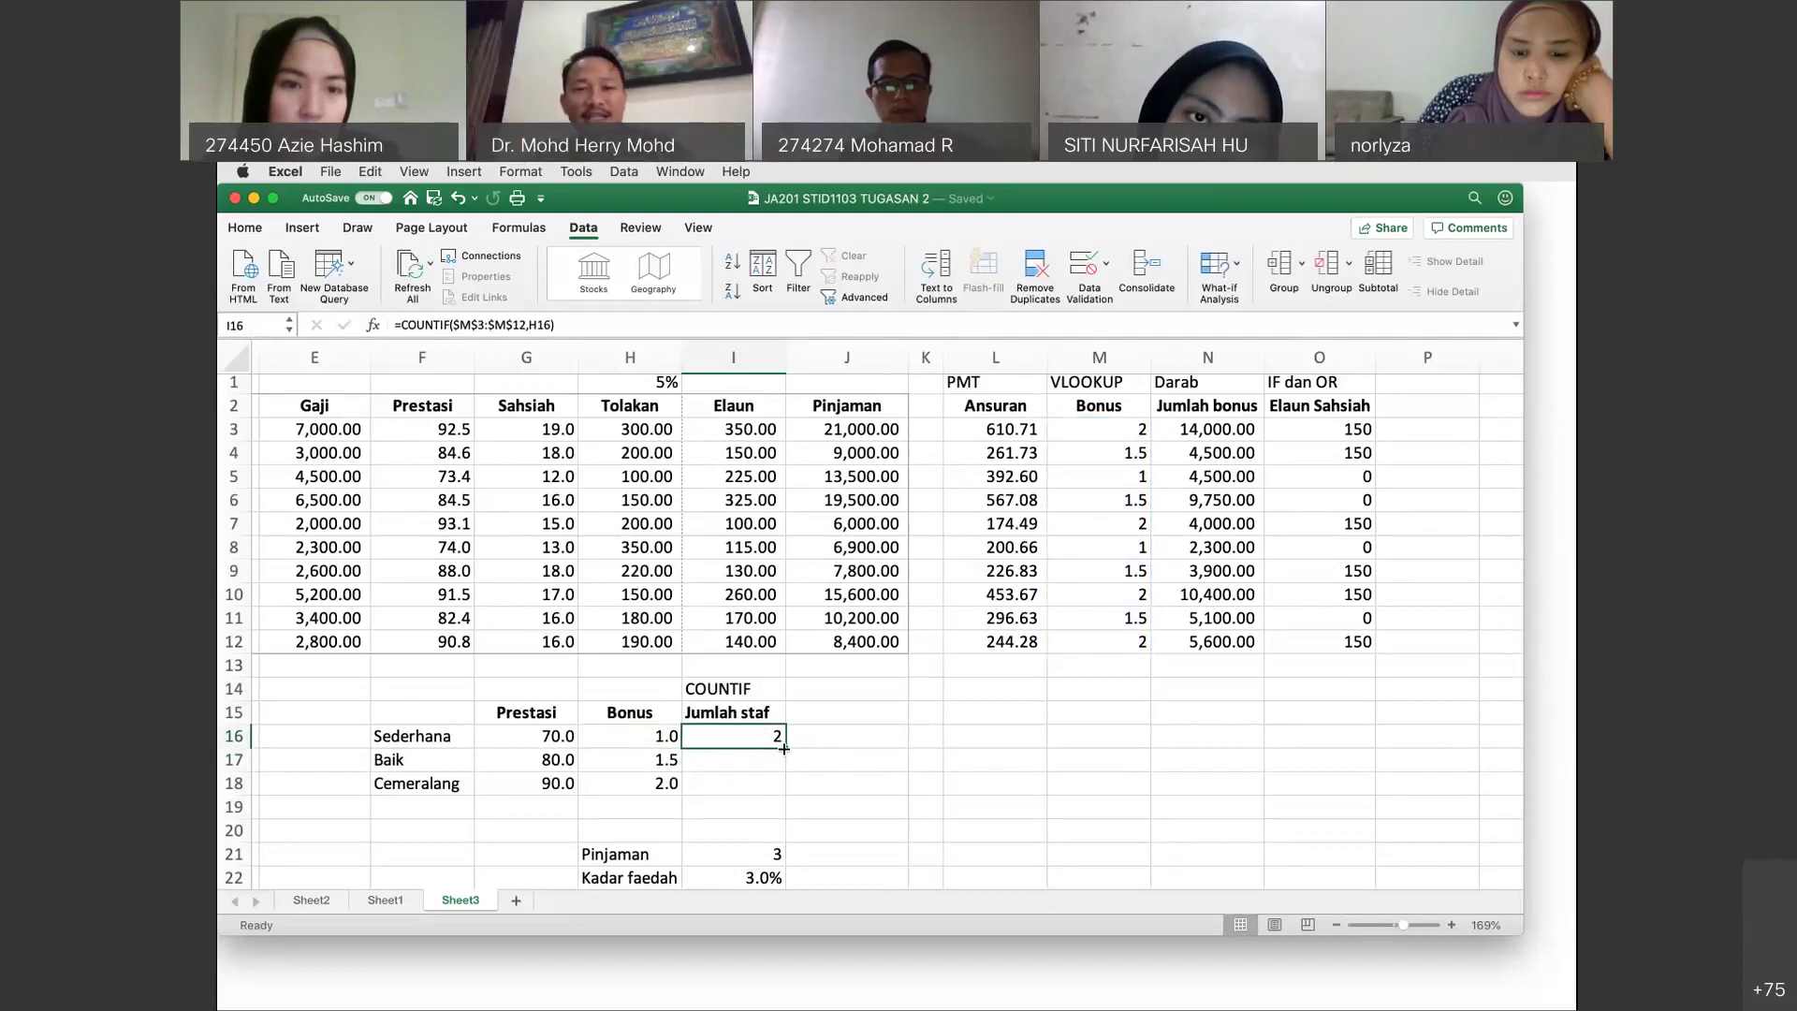
{"action": "left_click_drag", "start_coordinate": [783, 748], "coordinate": [785, 790]}
{"action": "left_click", "coordinate": [874, 782]}
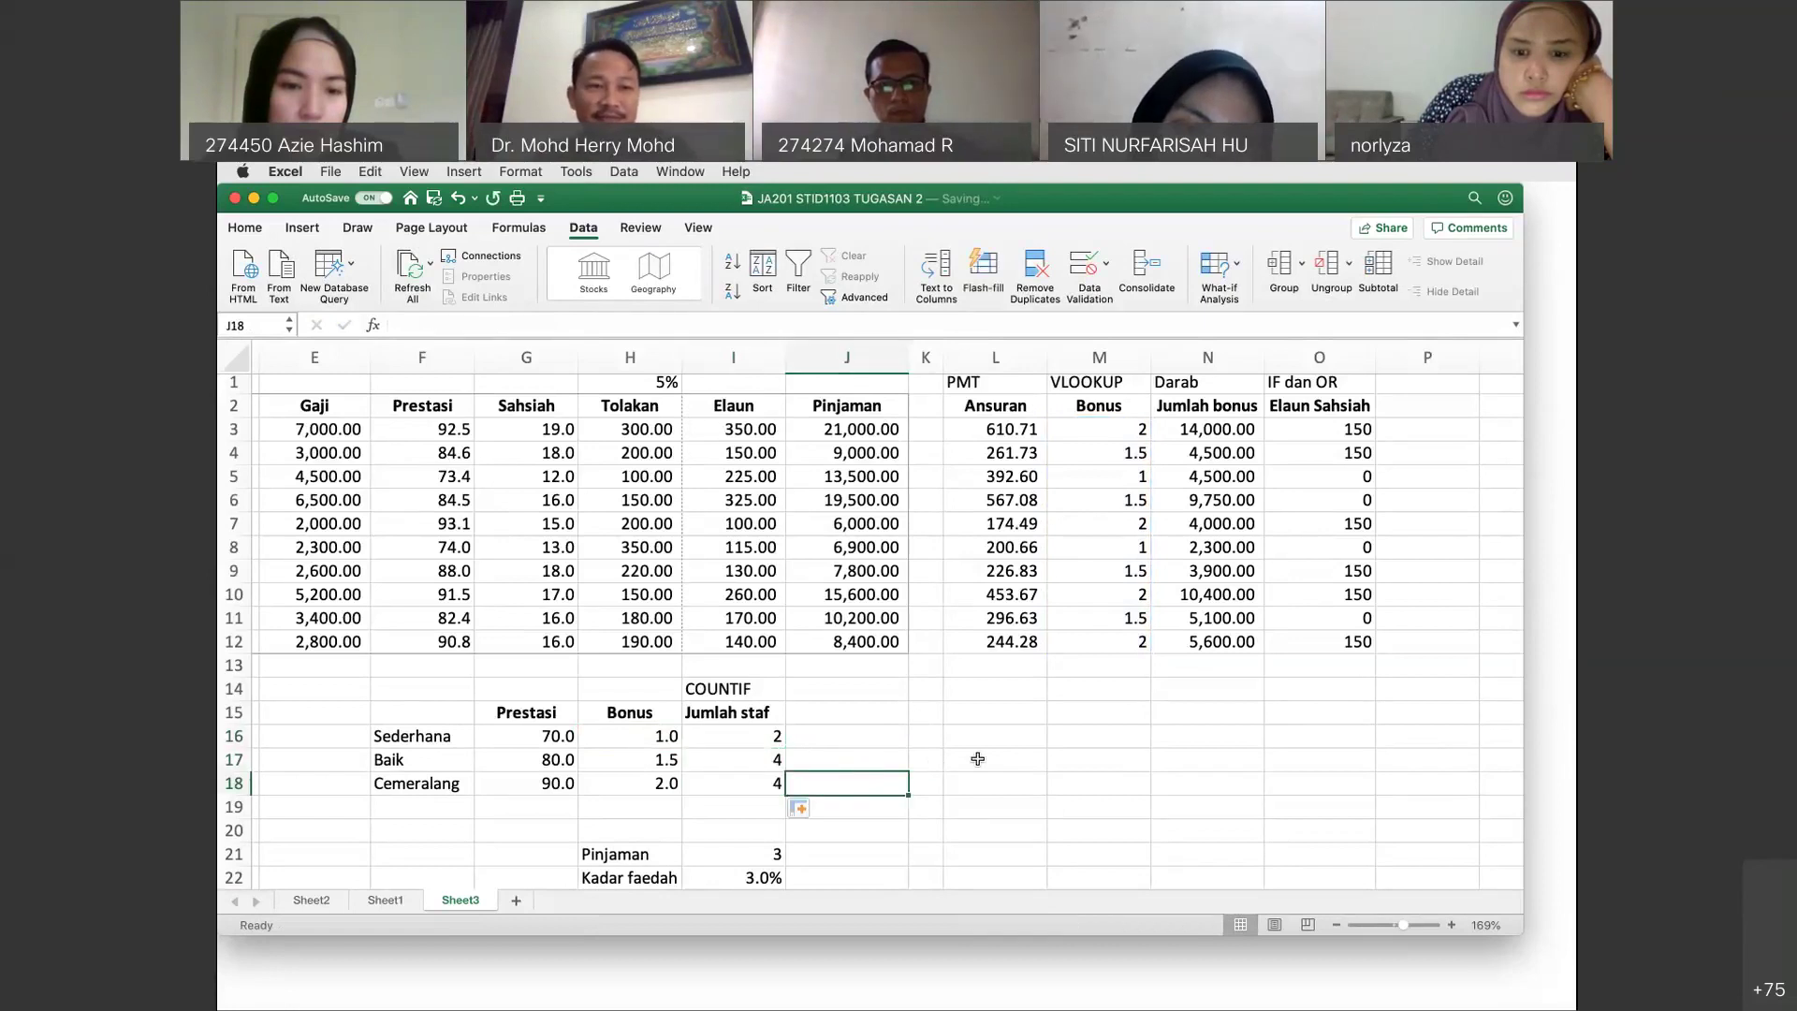
{"action": "left_click", "coordinate": [751, 738]}
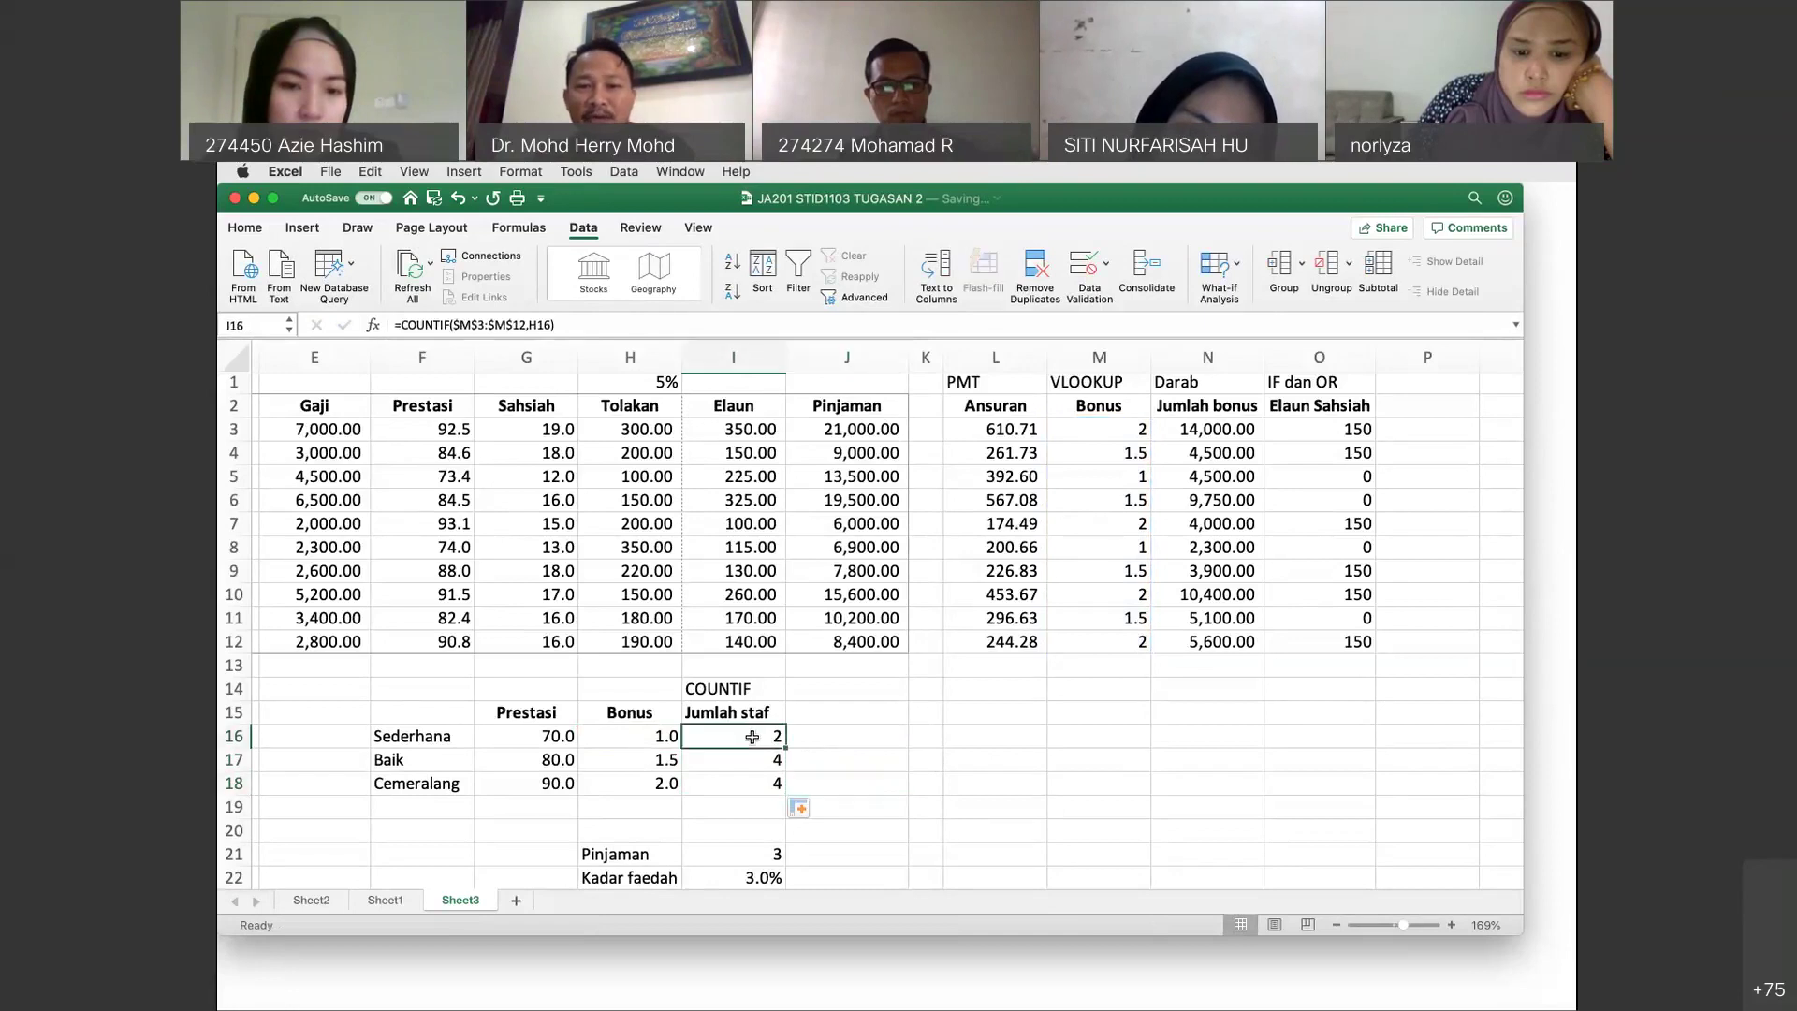
{"action": "left_click", "coordinate": [752, 757]}
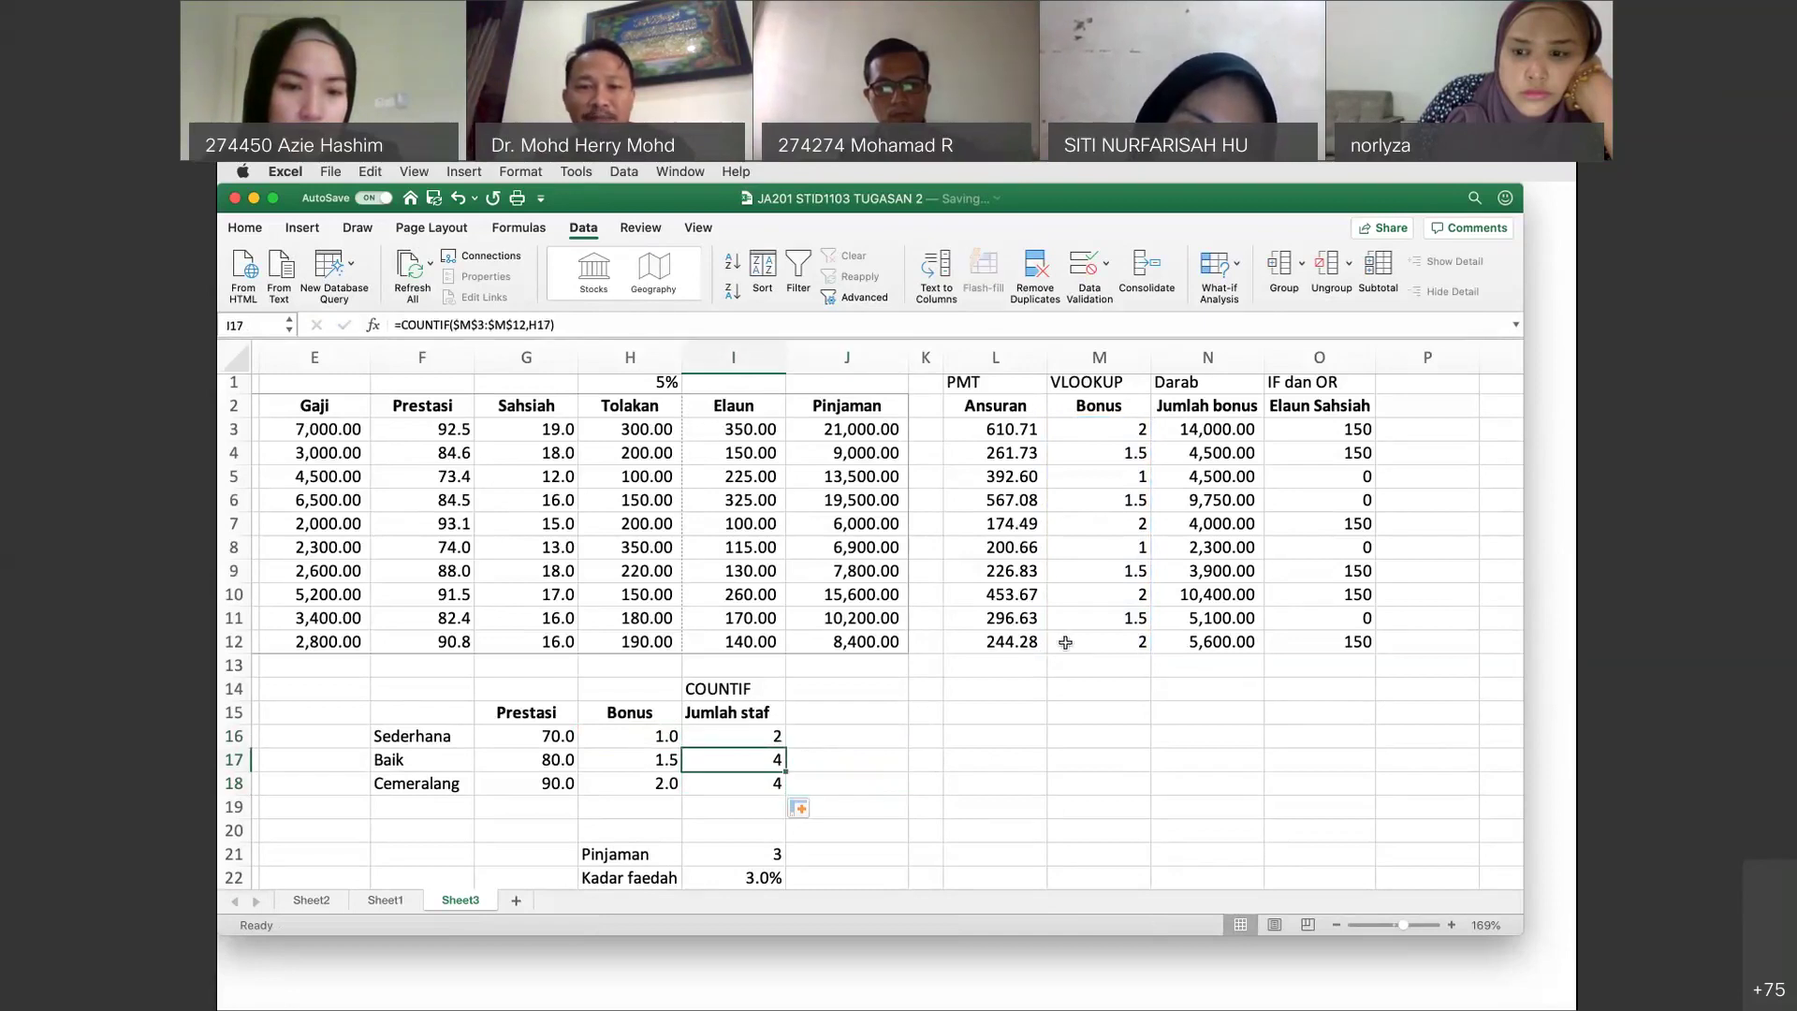
{"action": "left_click", "coordinate": [748, 789]}
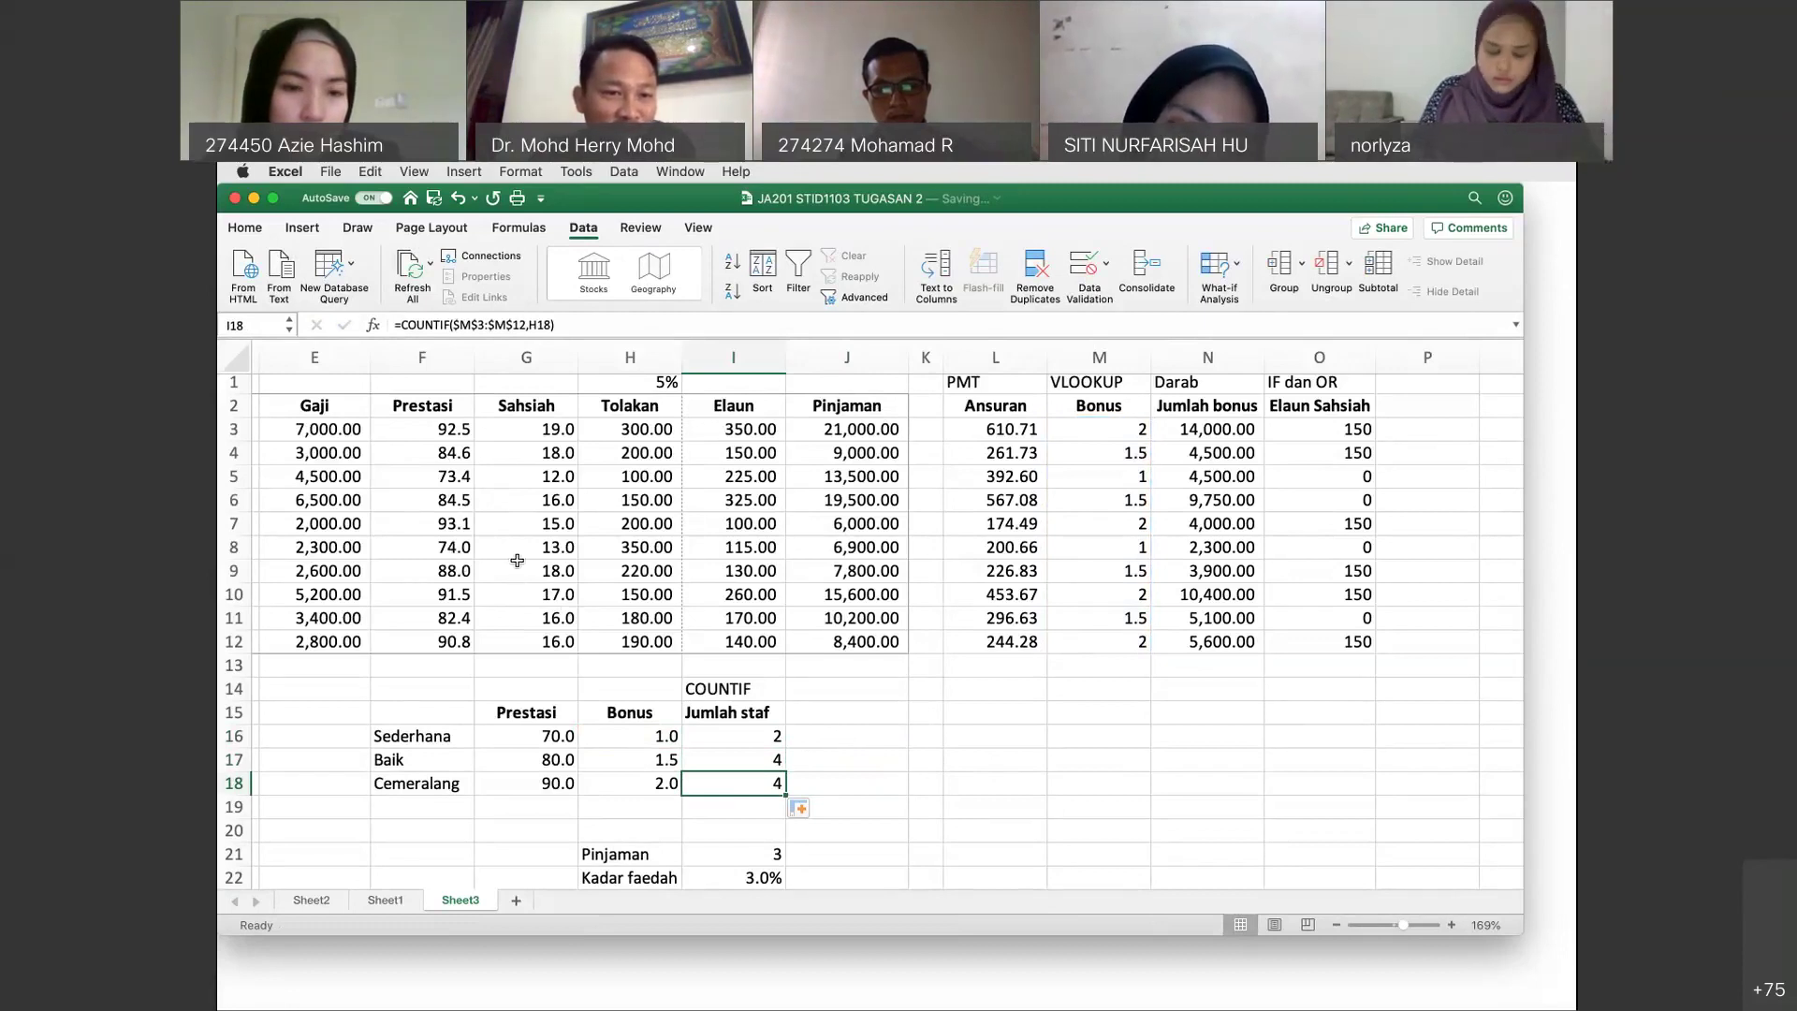
Set the Prestasi score in F11 to 79 and check the Jumlah staf counts for each bonus level.
{"action": "left_click", "coordinate": [463, 594]}
{"action": "left_click", "coordinate": [458, 569]}
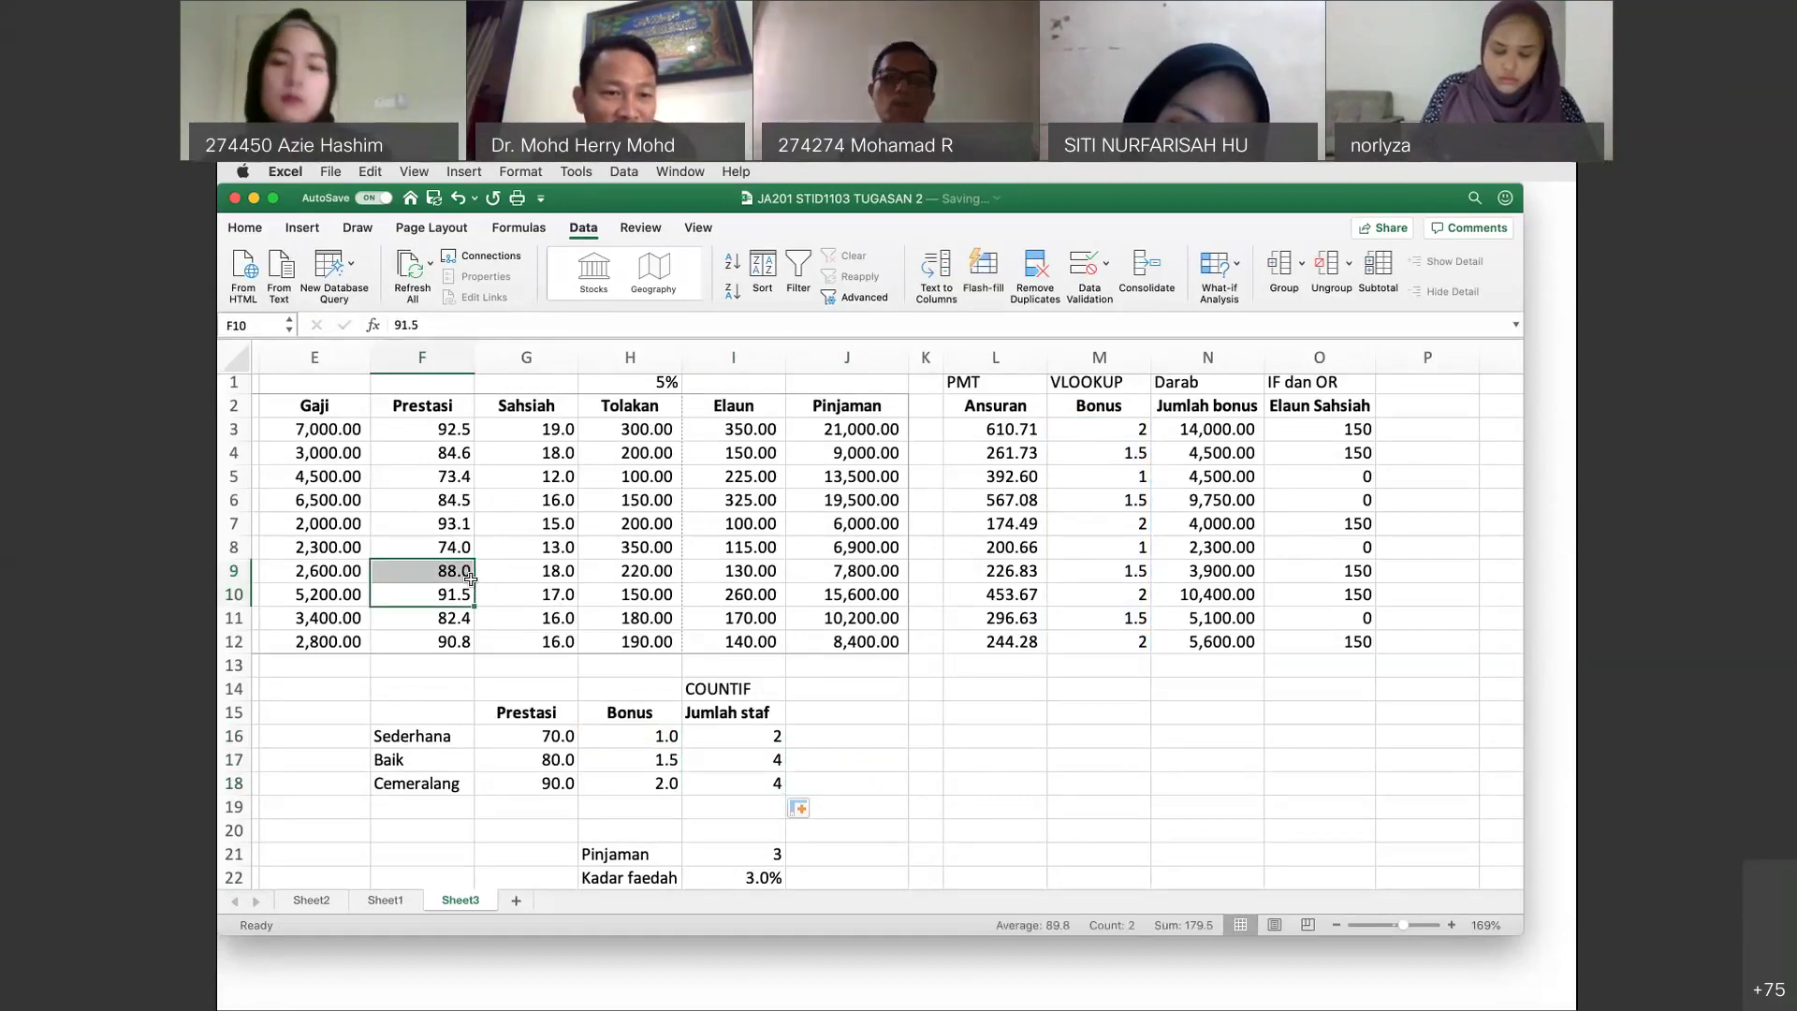
{"action": "left_click", "coordinate": [456, 617]}
{"action": "type", "text": "79"}
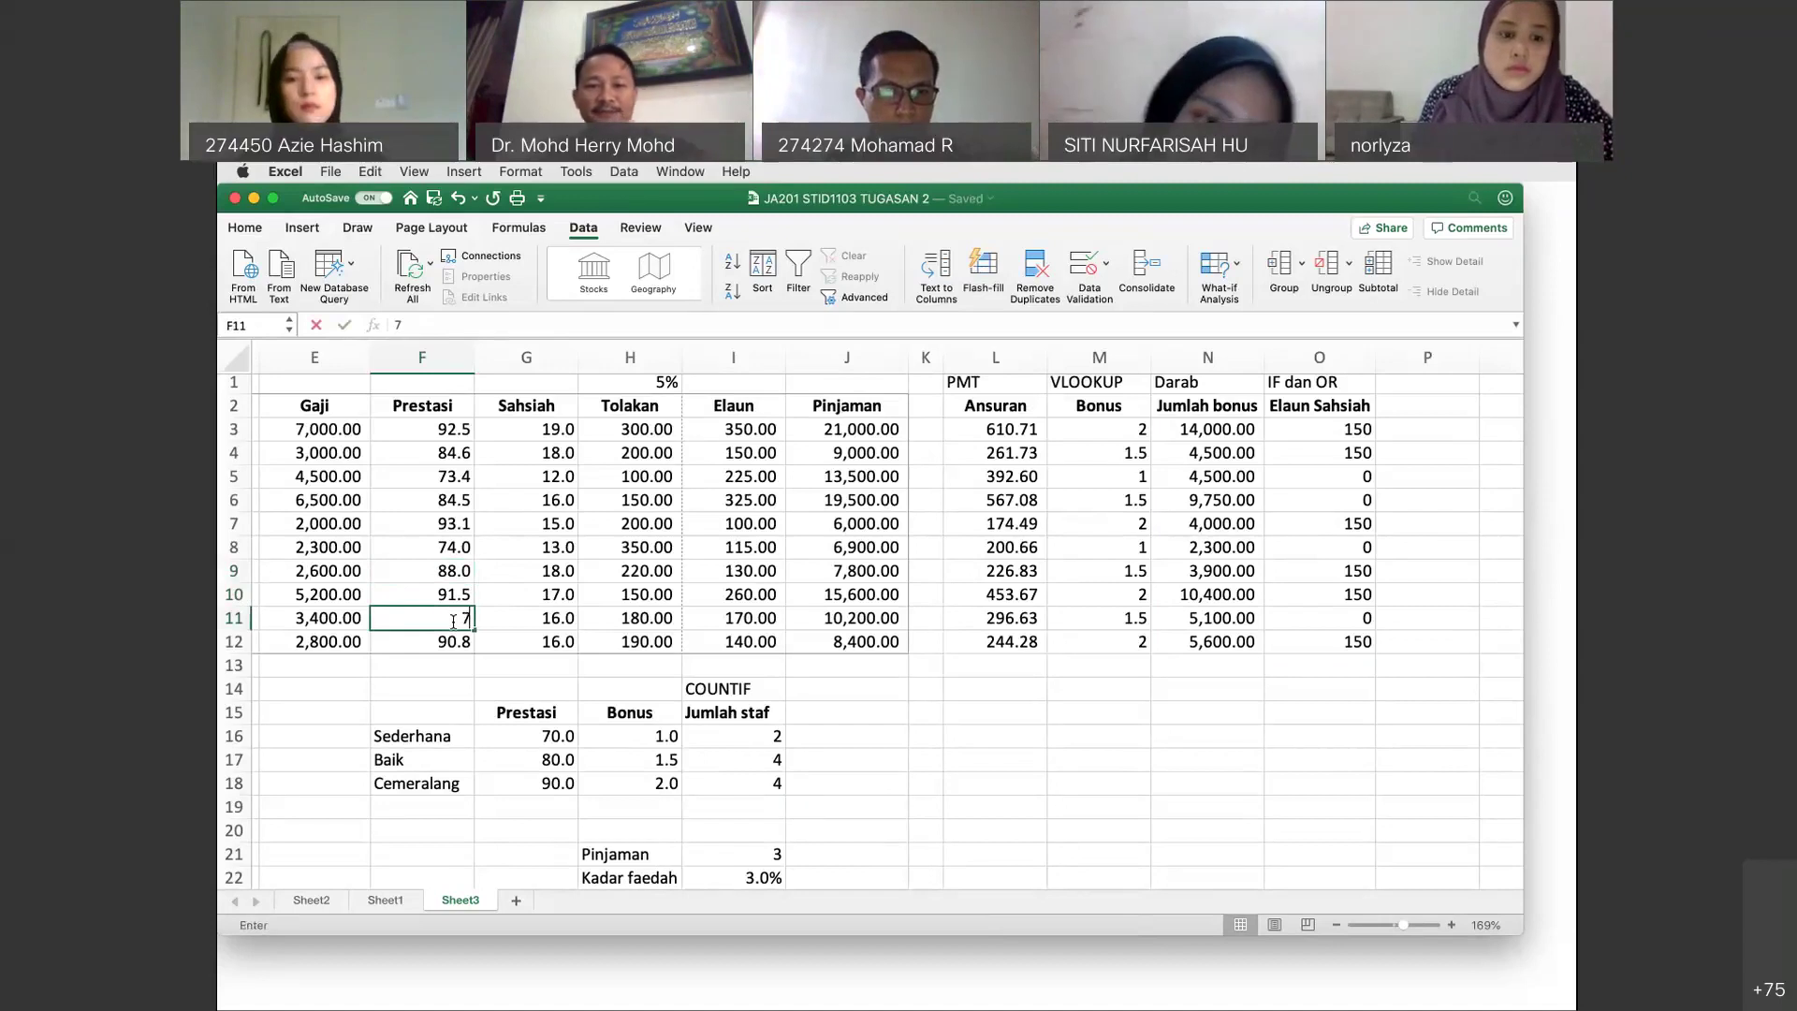
{"action": "key", "text": "Return"}
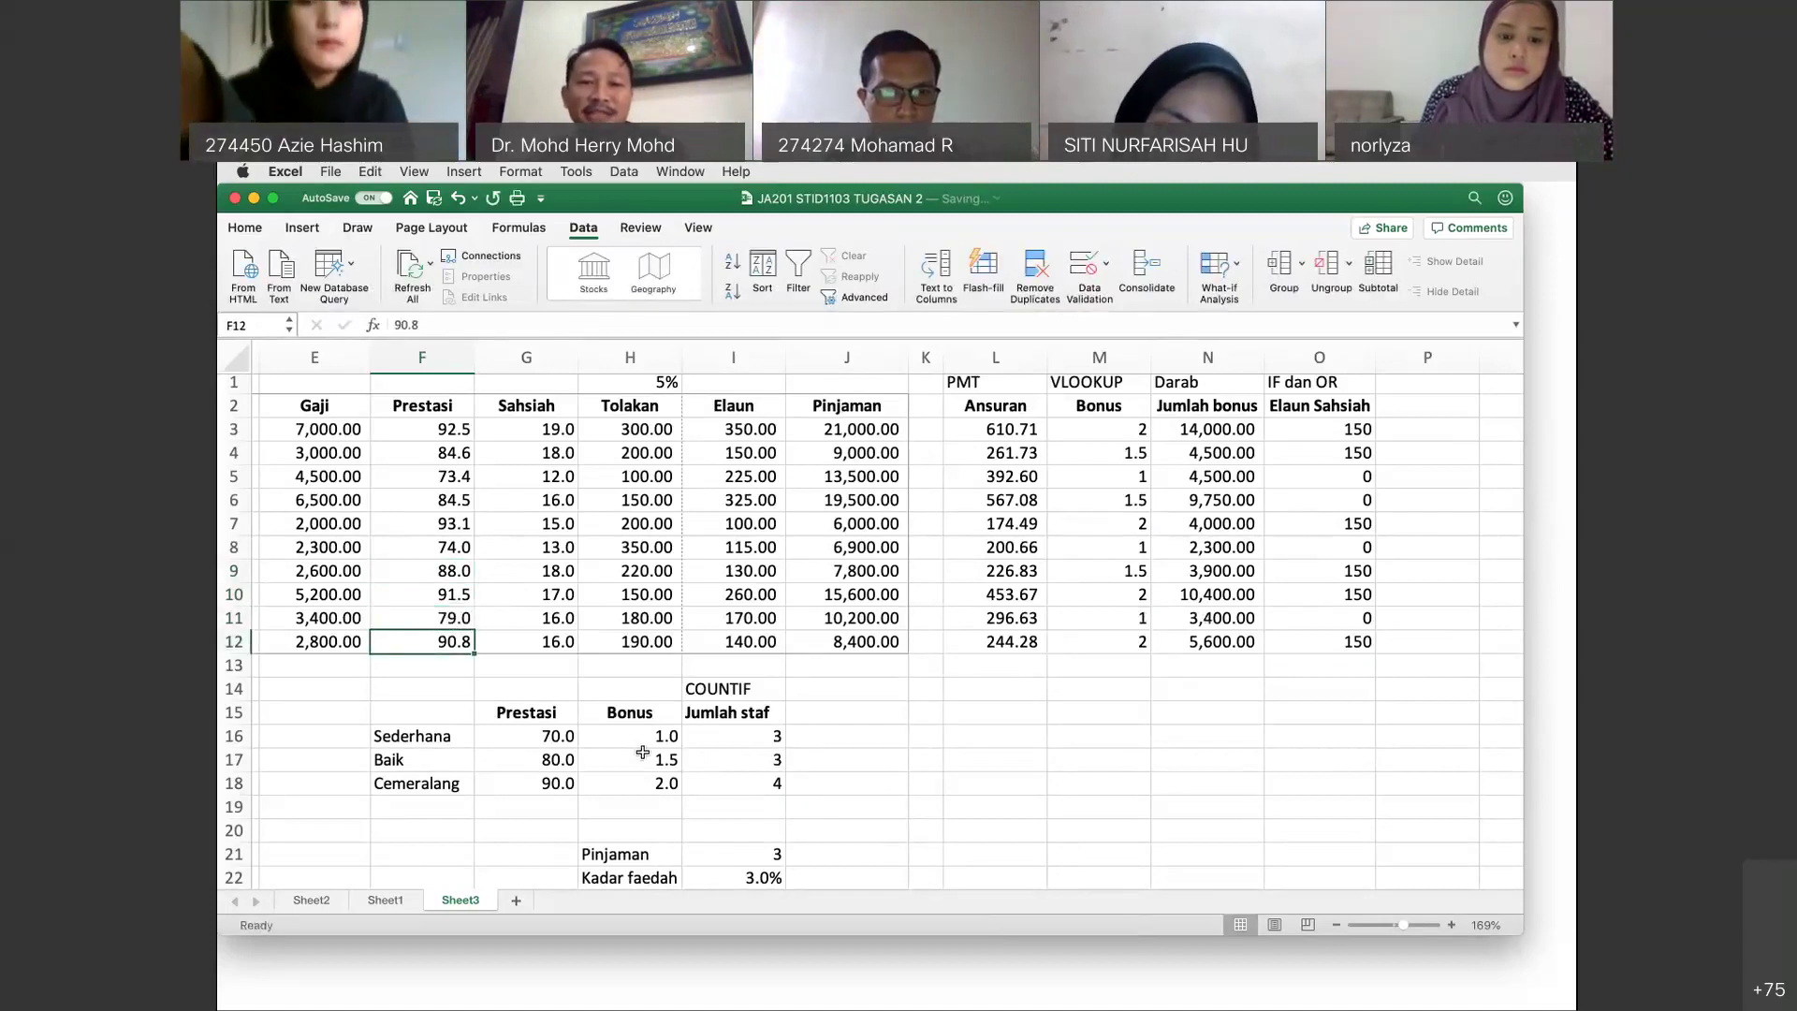
{"action": "left_click", "coordinate": [767, 736]}
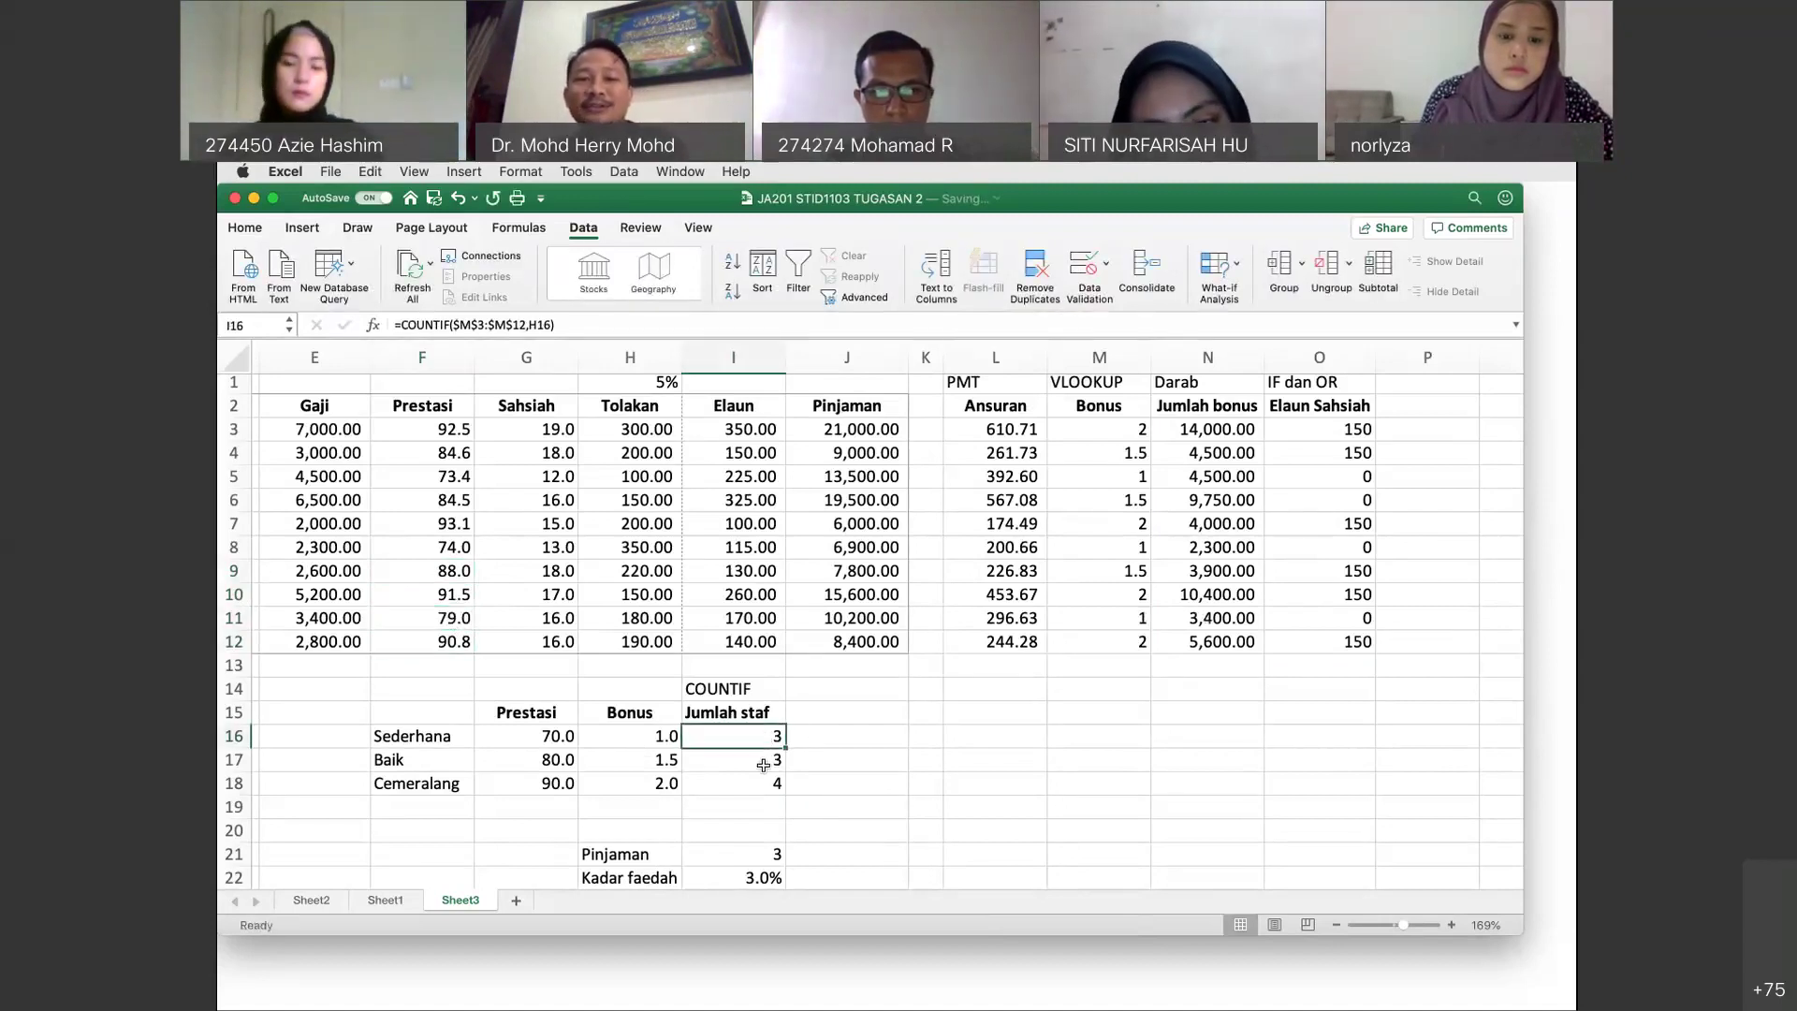
{"action": "left_click", "coordinate": [731, 774]}
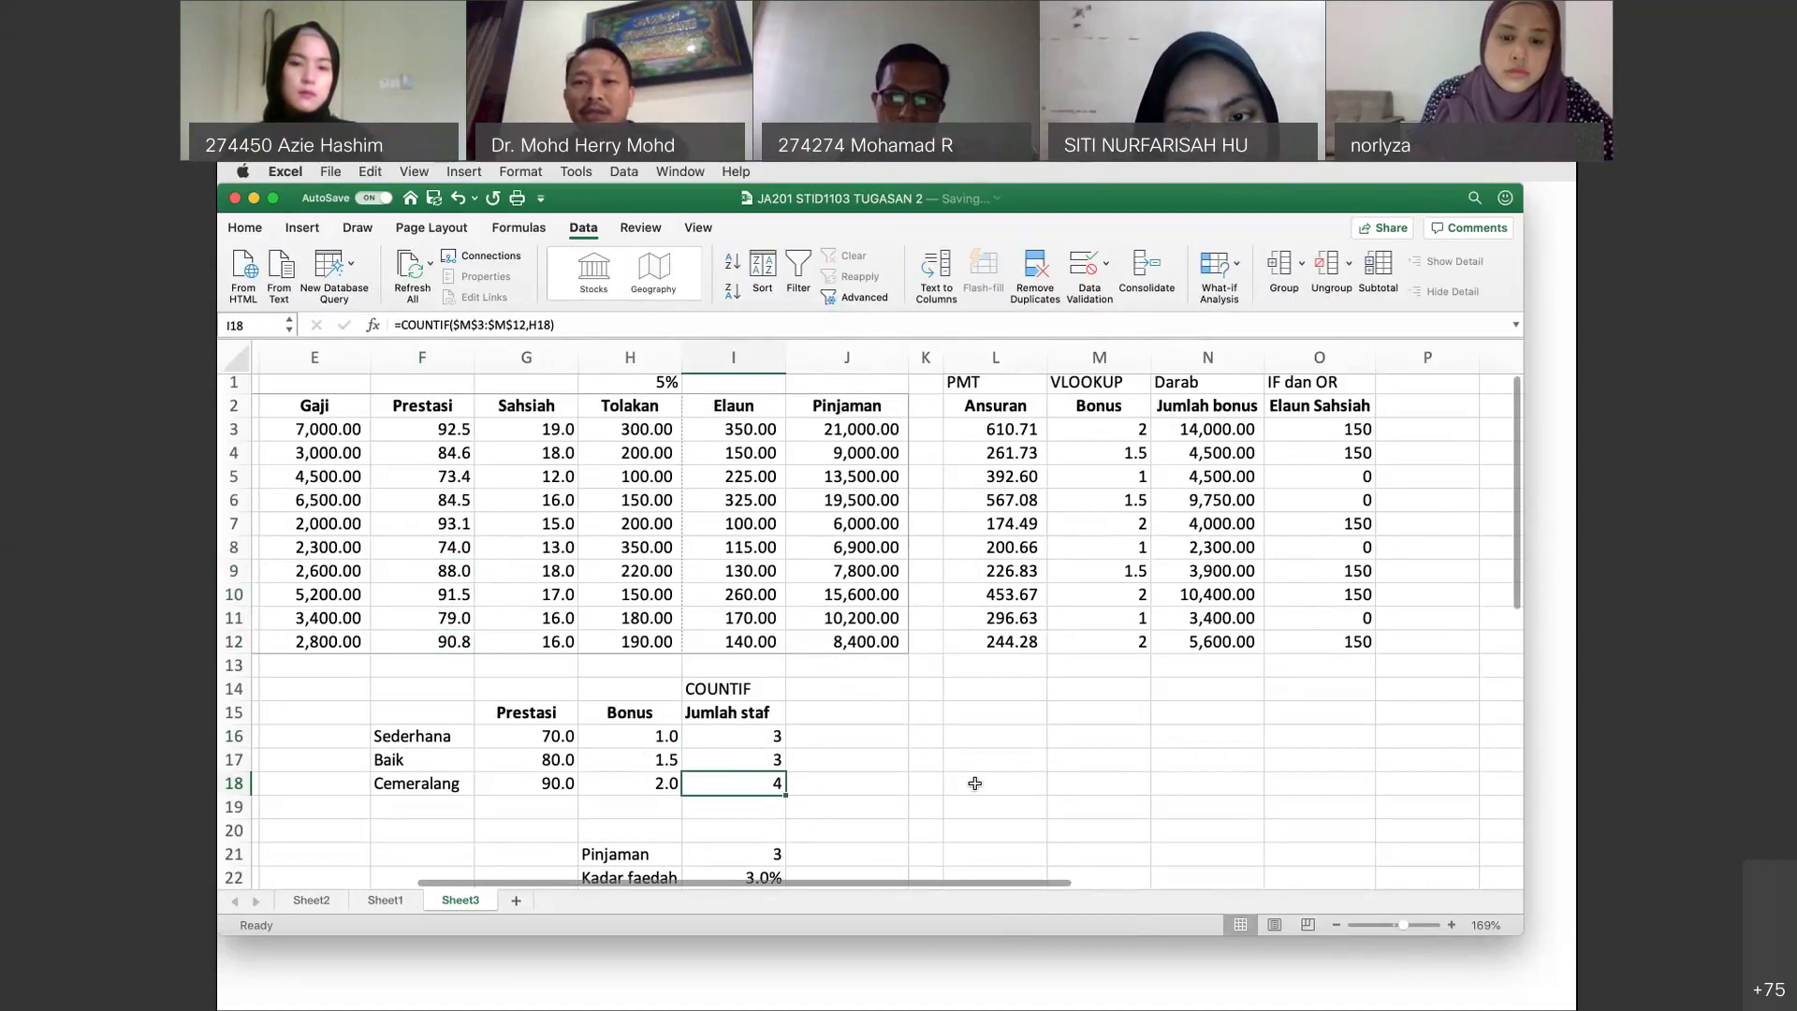
Set the Bonus values in the lookup table to 2 for Sederhana, 2.5 for Baik and 3 for Cemeralang.
{"action": "scroll", "coordinate": [974, 782], "scroll_direction": "left", "scroll_amount": 3}
{"action": "scroll", "coordinate": [974, 782], "scroll_direction": "left", "scroll_amount": 1}
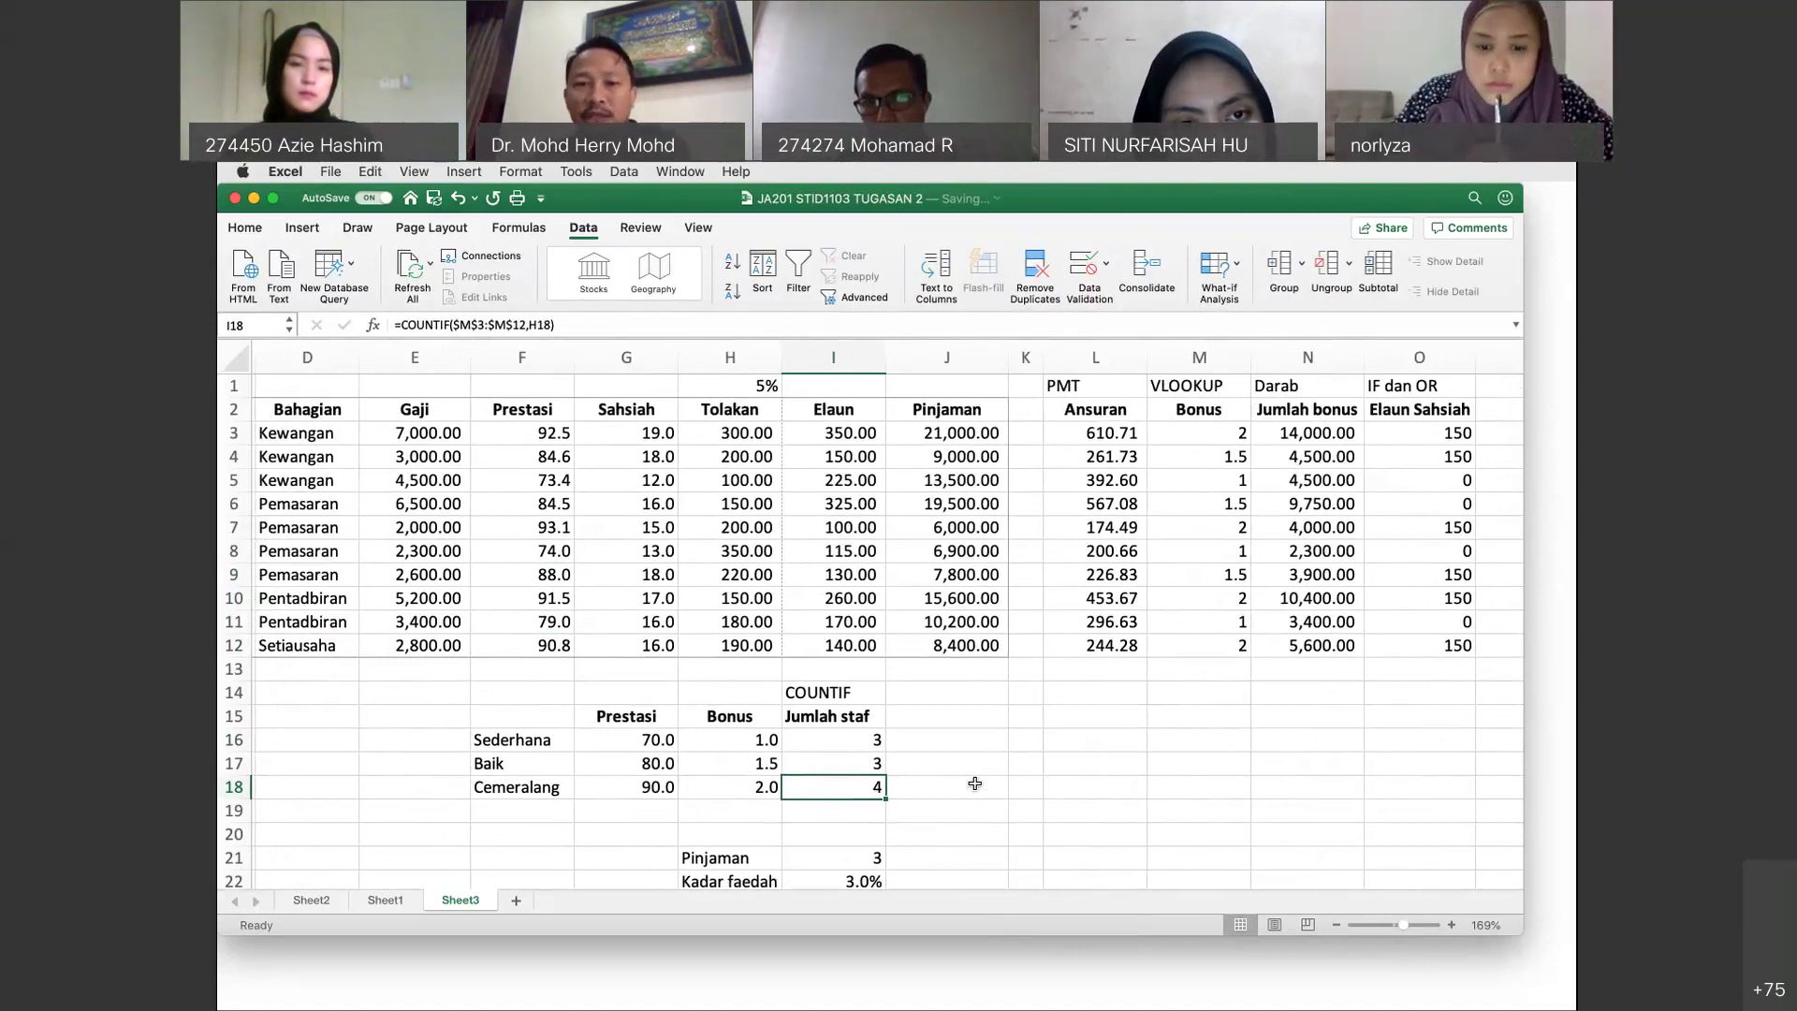
{"action": "left_click", "coordinate": [772, 742]}
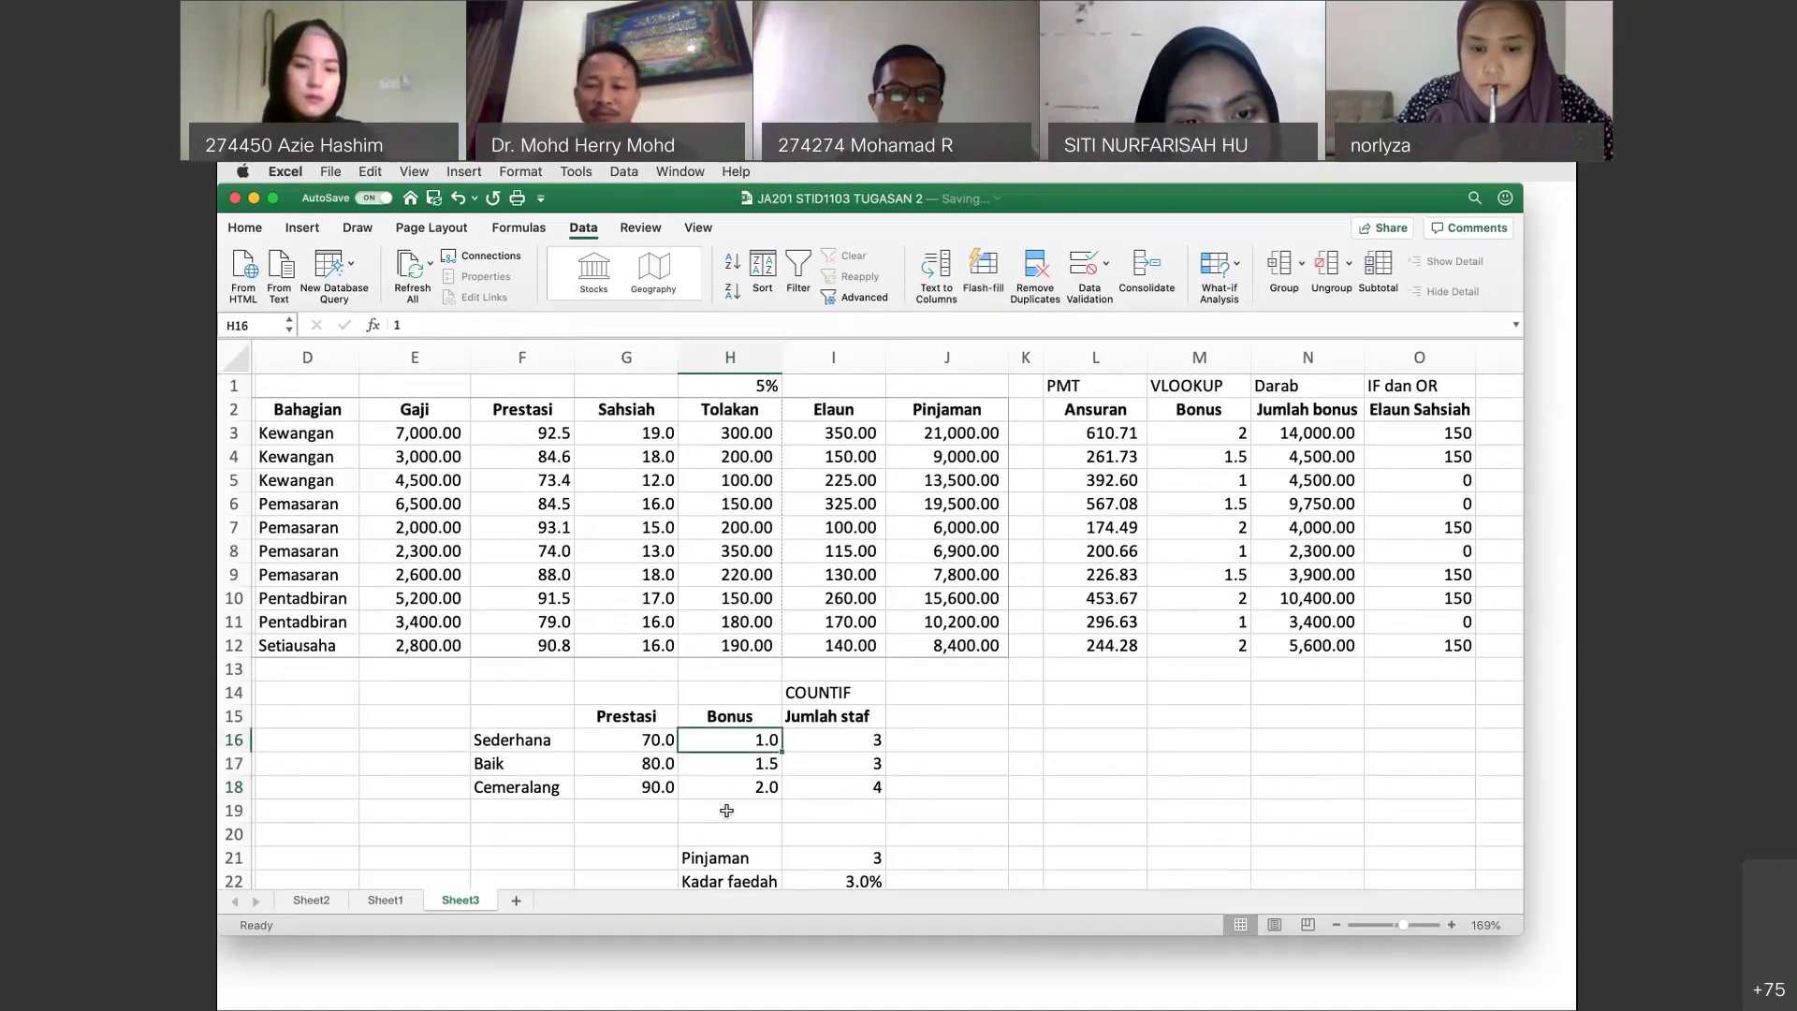
{"action": "type", "text": "2"}
{"action": "key", "text": "Return"}
{"action": "type", "text": "2.5"}
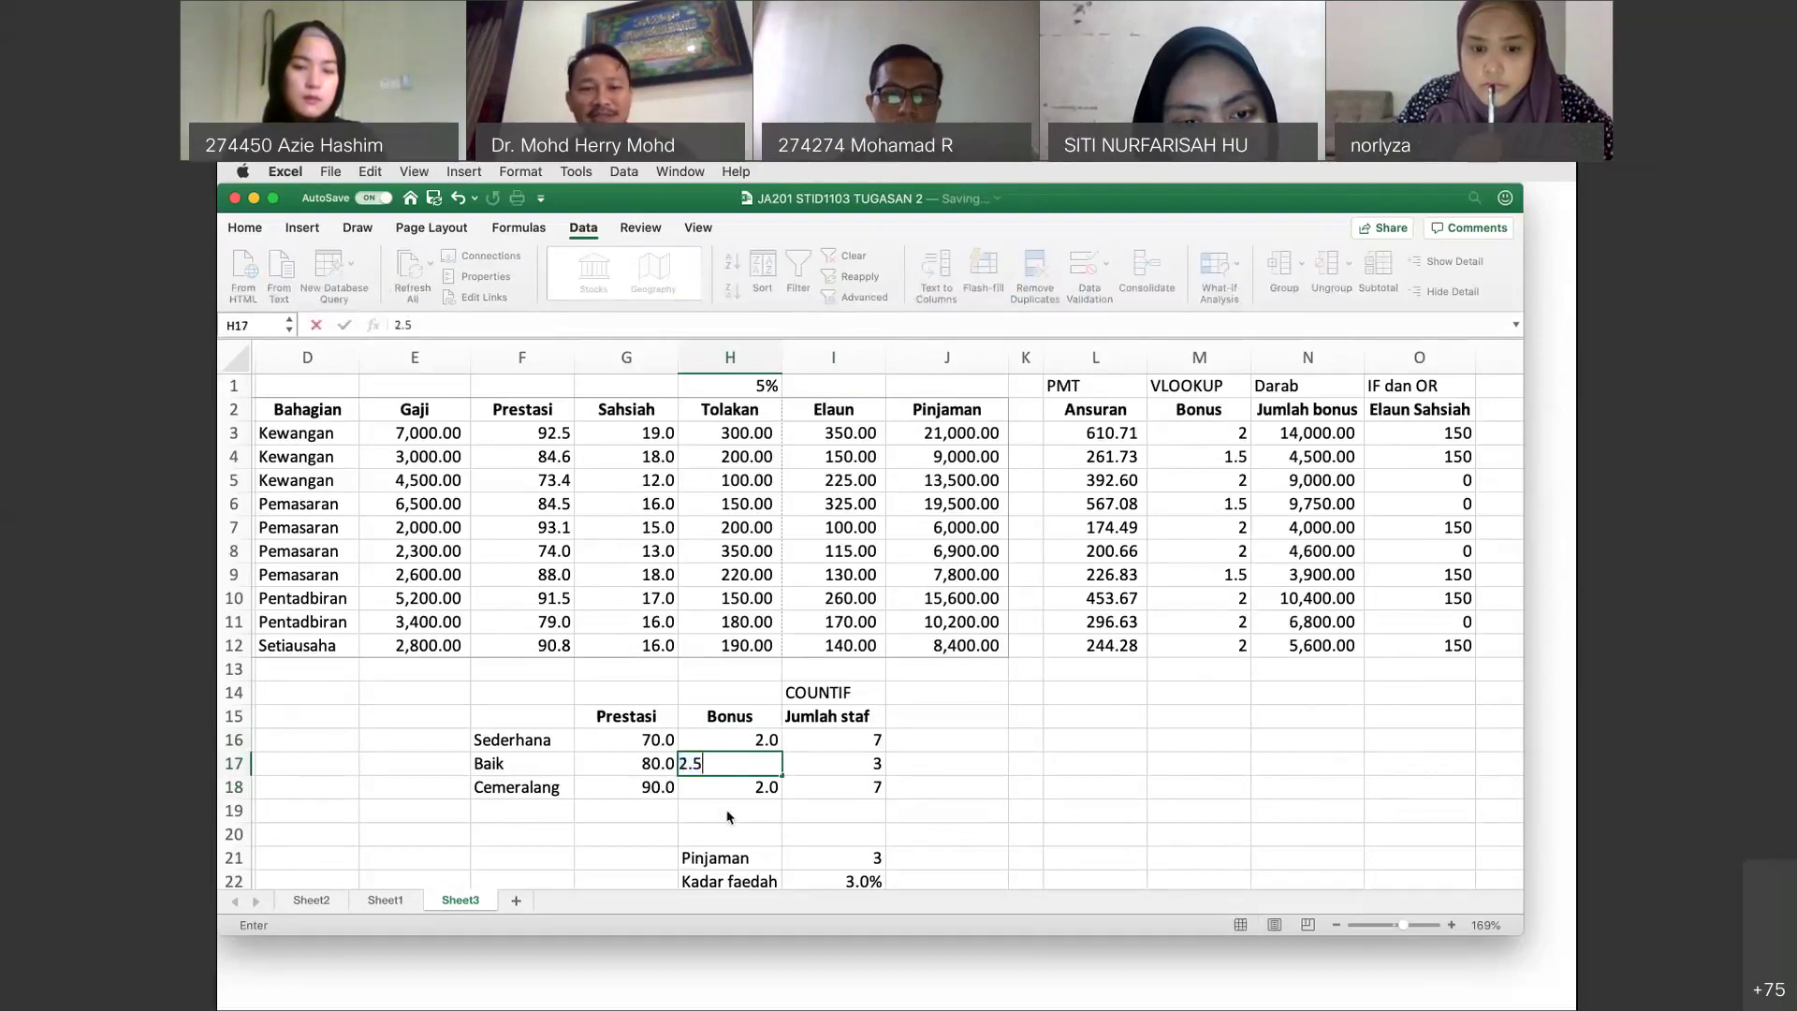
{"action": "key", "text": "Return"}
{"action": "type", "text": "3"}
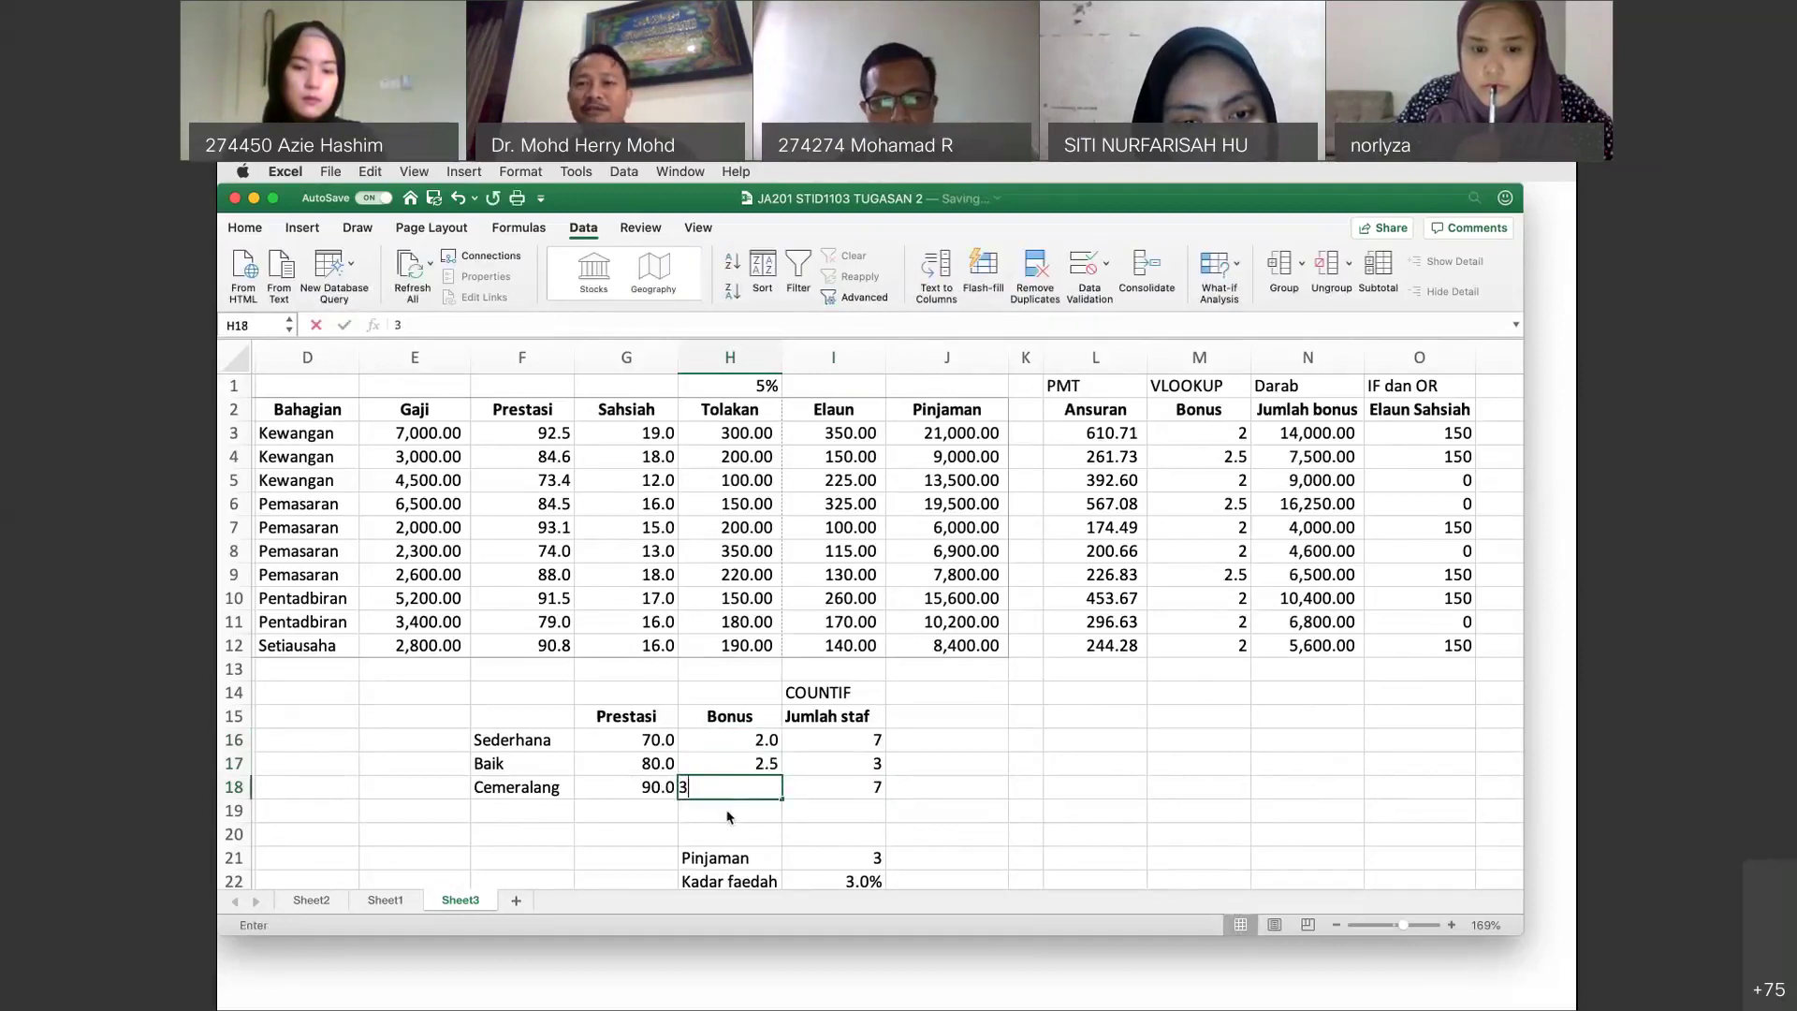
{"action": "key", "text": "Return"}
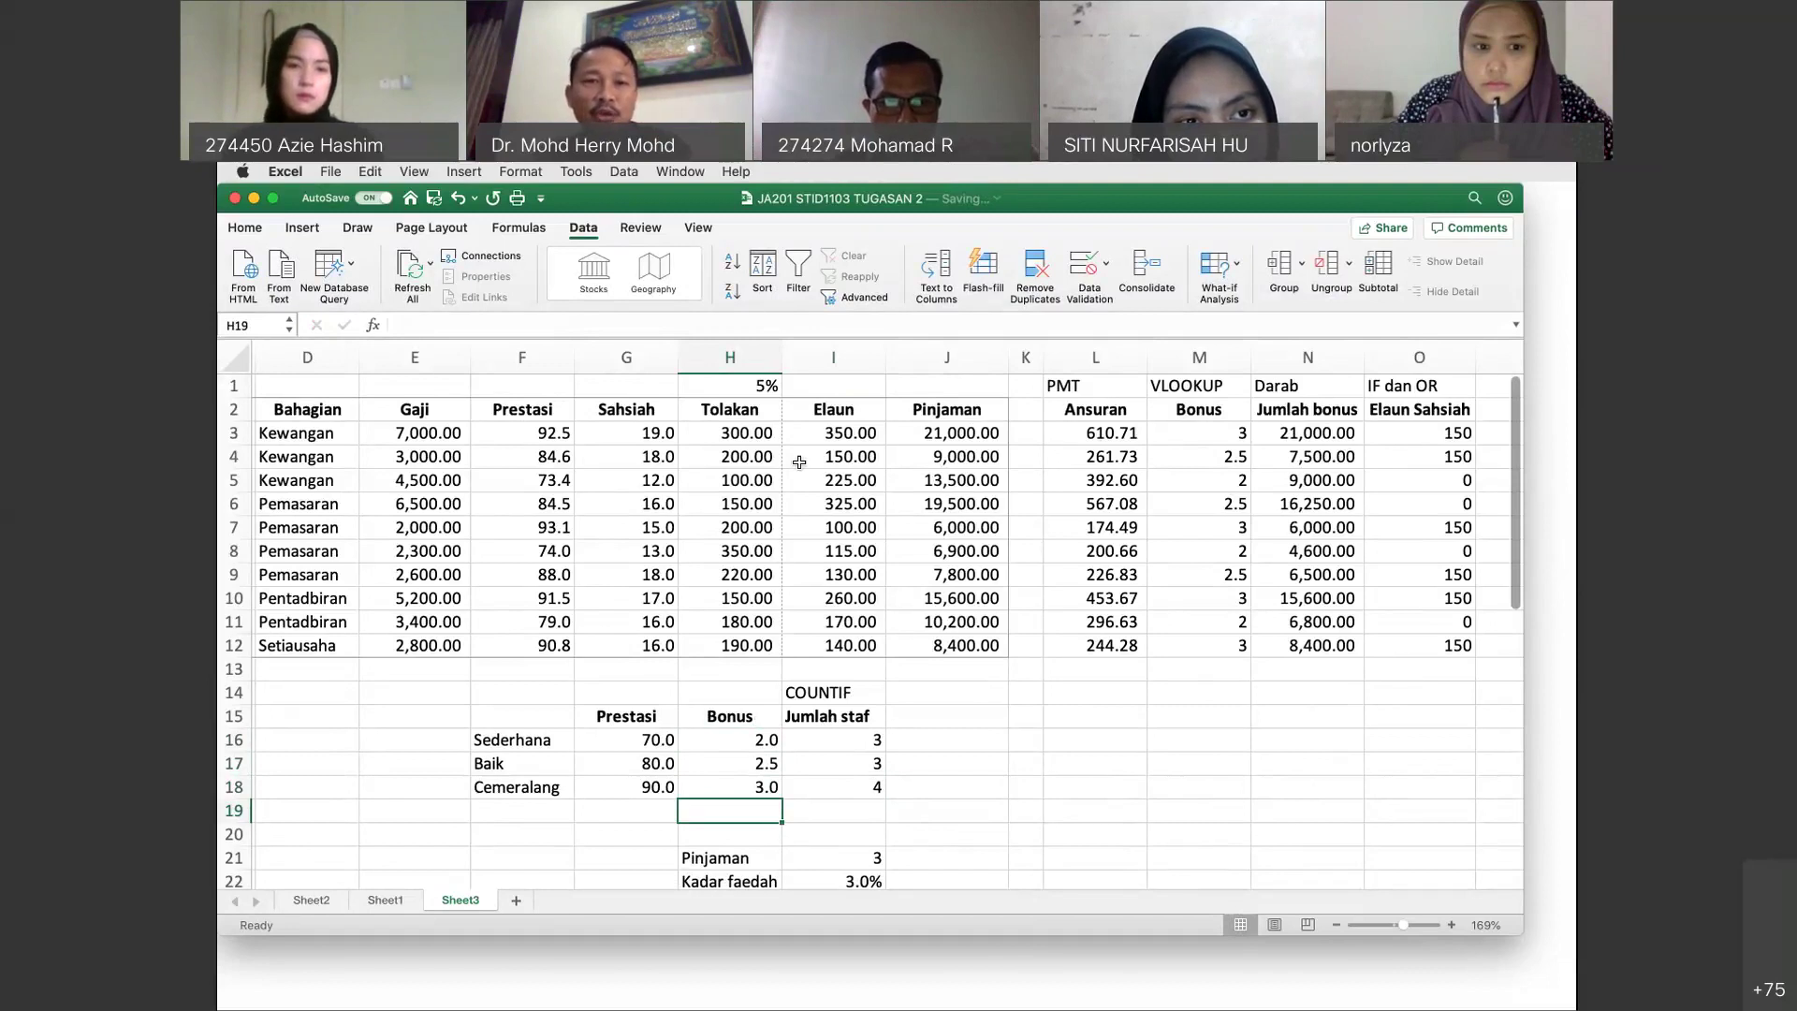
Test the Elaun formula in I3 by setting the rate in H1 to 10%, and restore the rate to 5%.
{"action": "left_click", "coordinate": [763, 387]}
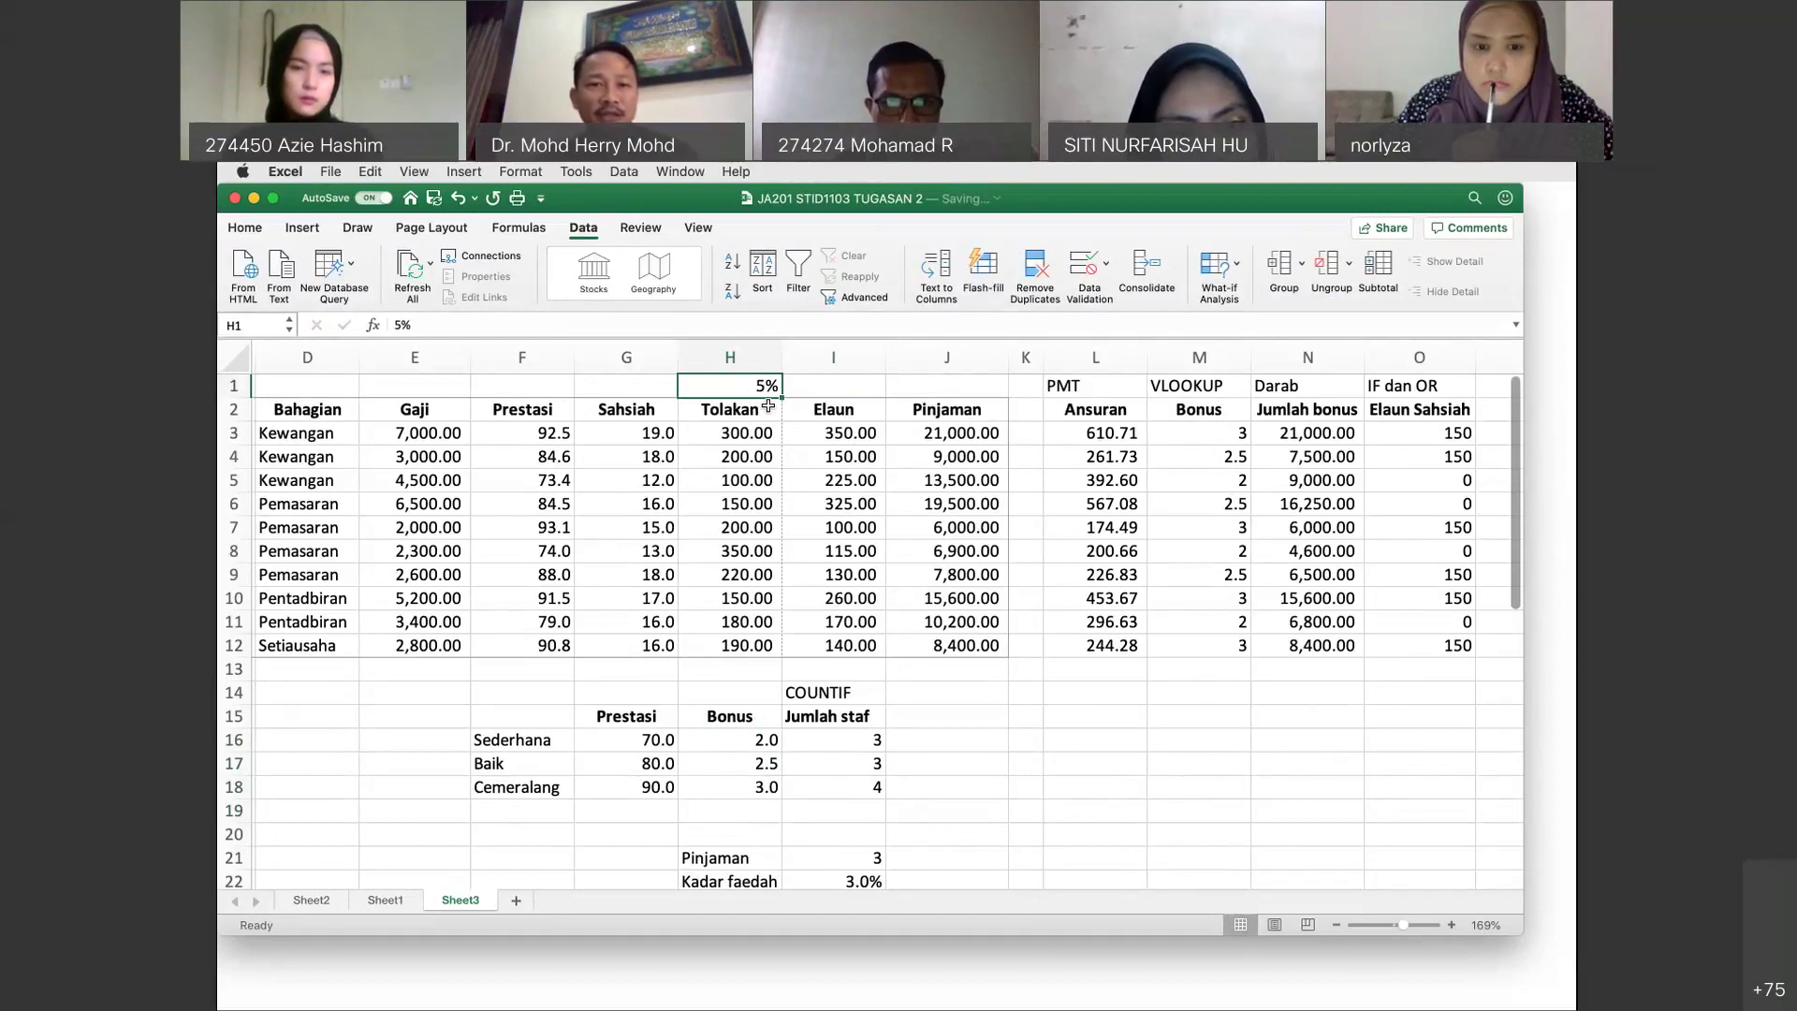
{"action": "left_click", "coordinate": [861, 431]}
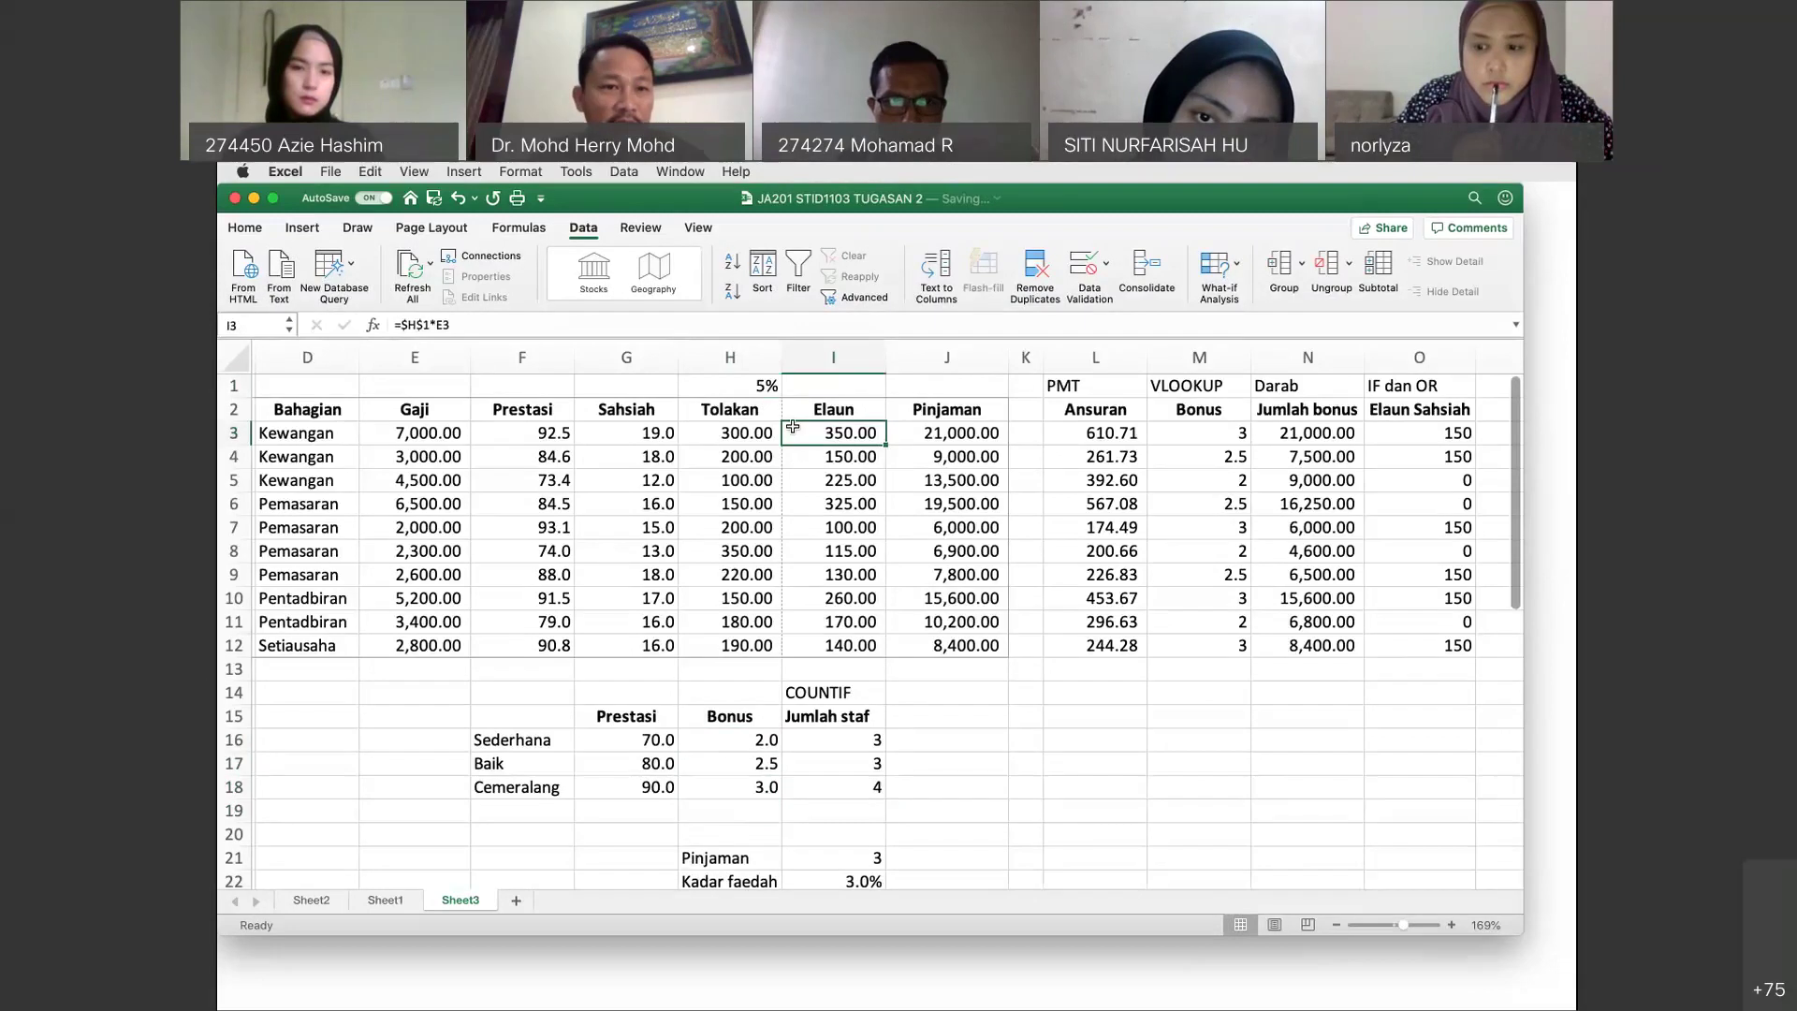
{"action": "left_click", "coordinate": [764, 386]}
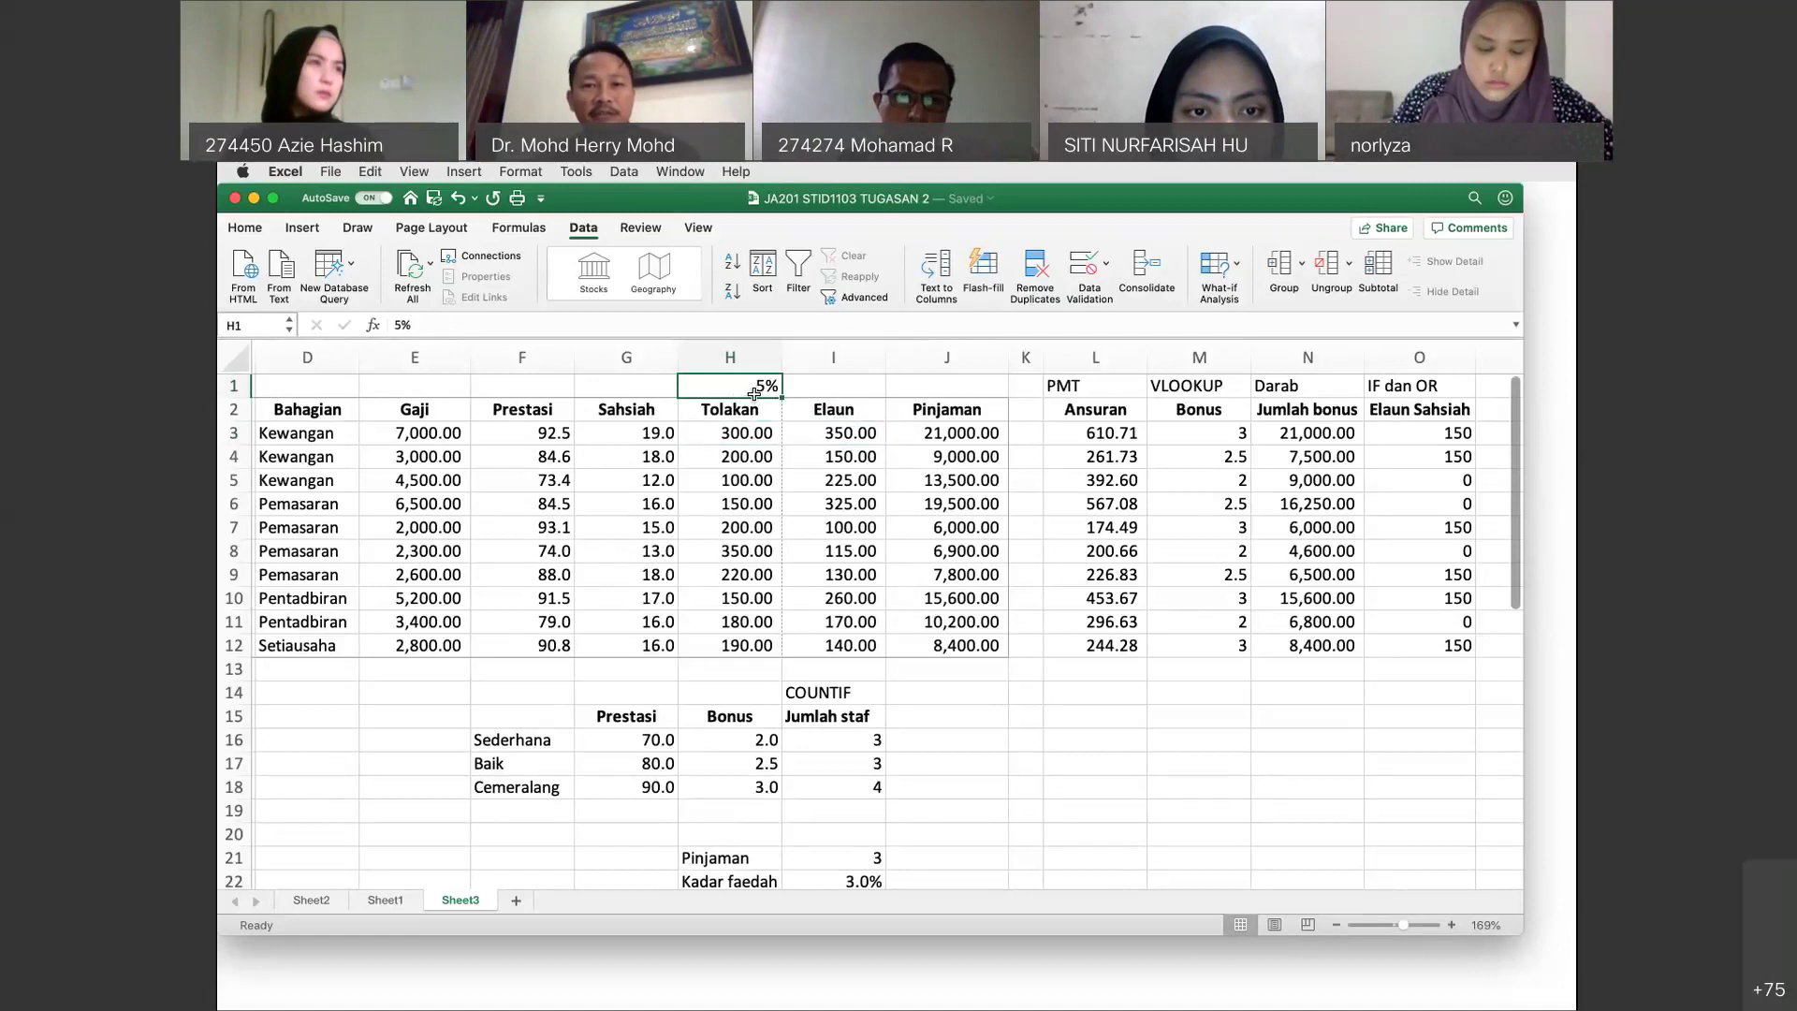
{"action": "type", "text": "10"}
{"action": "key", "text": "Return"}
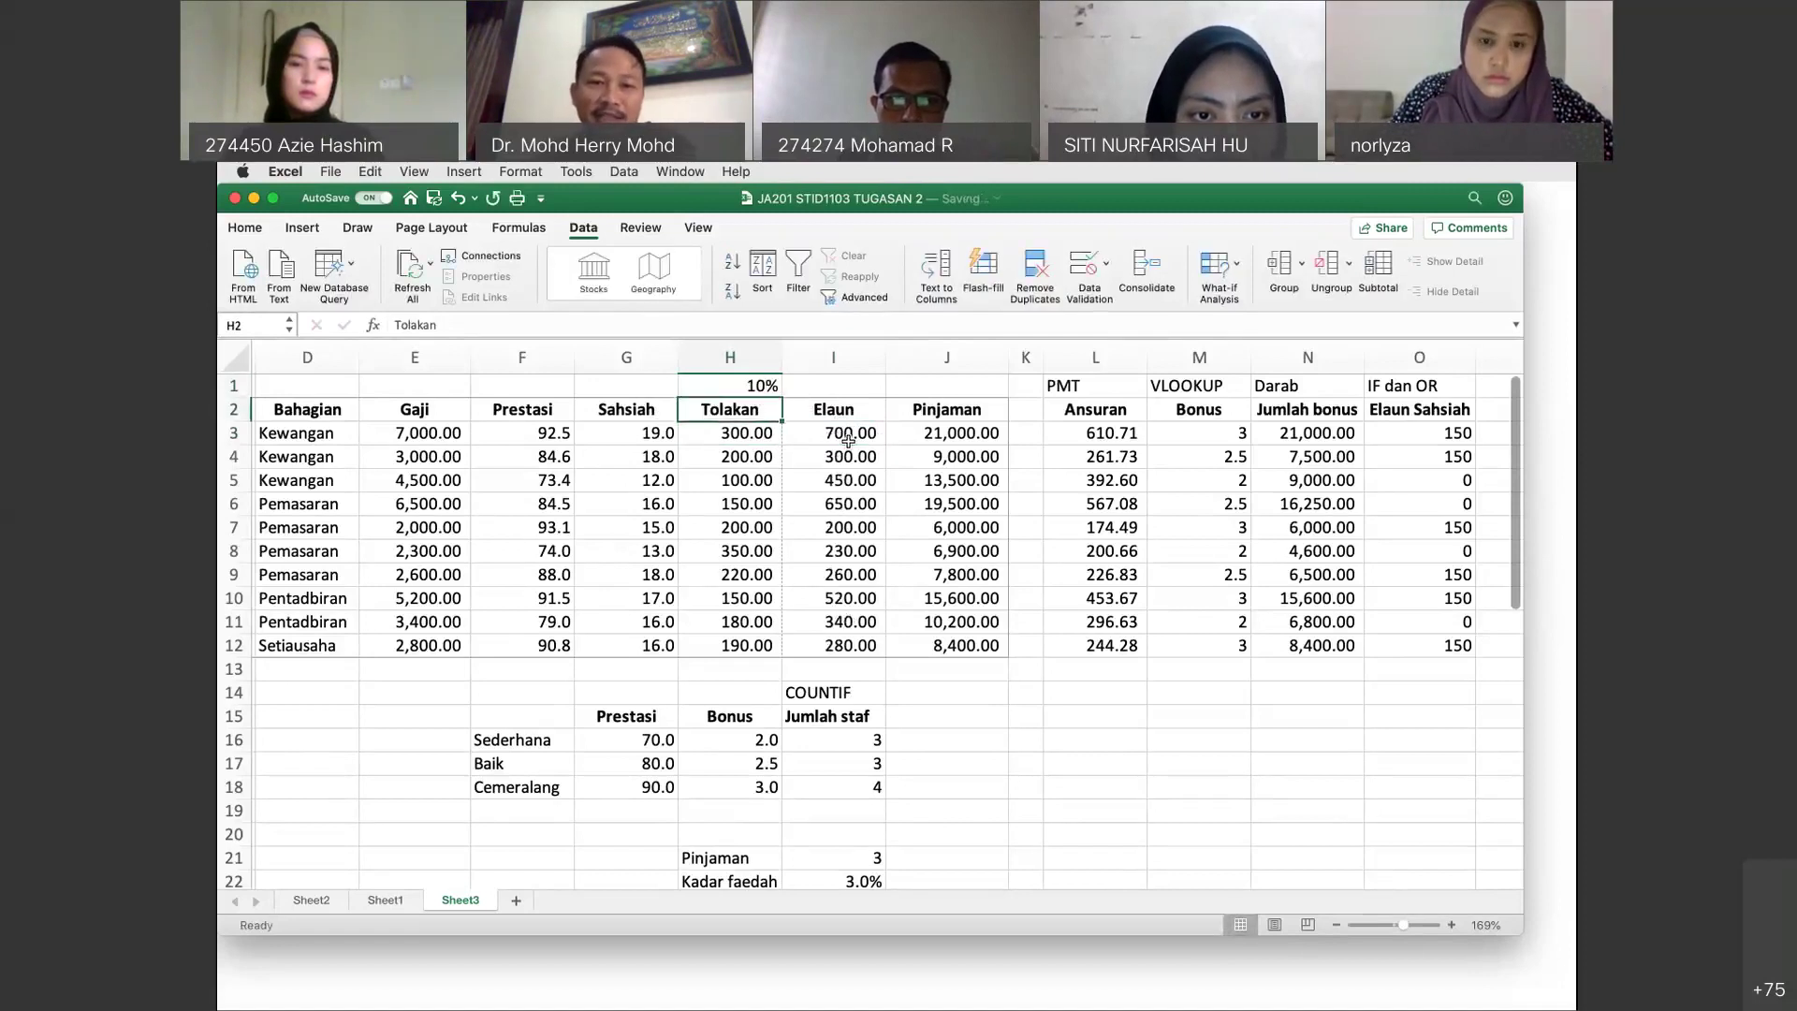
{"action": "left_click", "coordinate": [762, 385]}
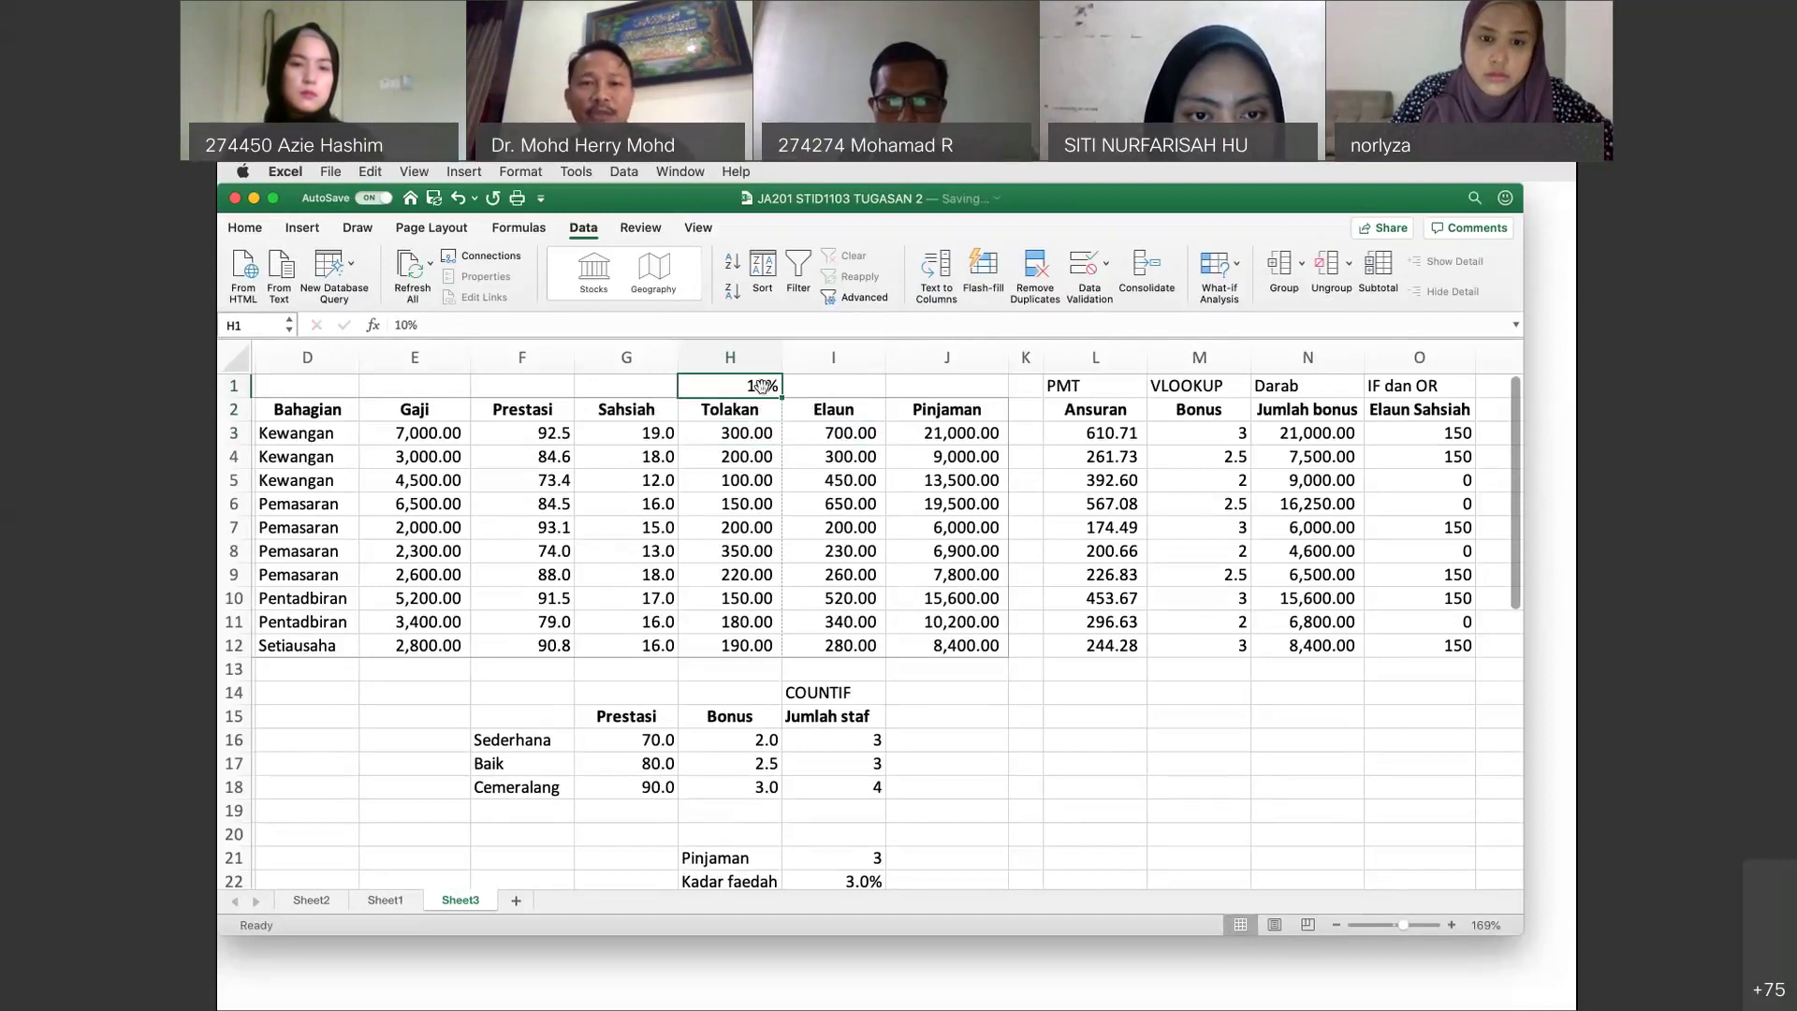
{"action": "type", "text": "5"}
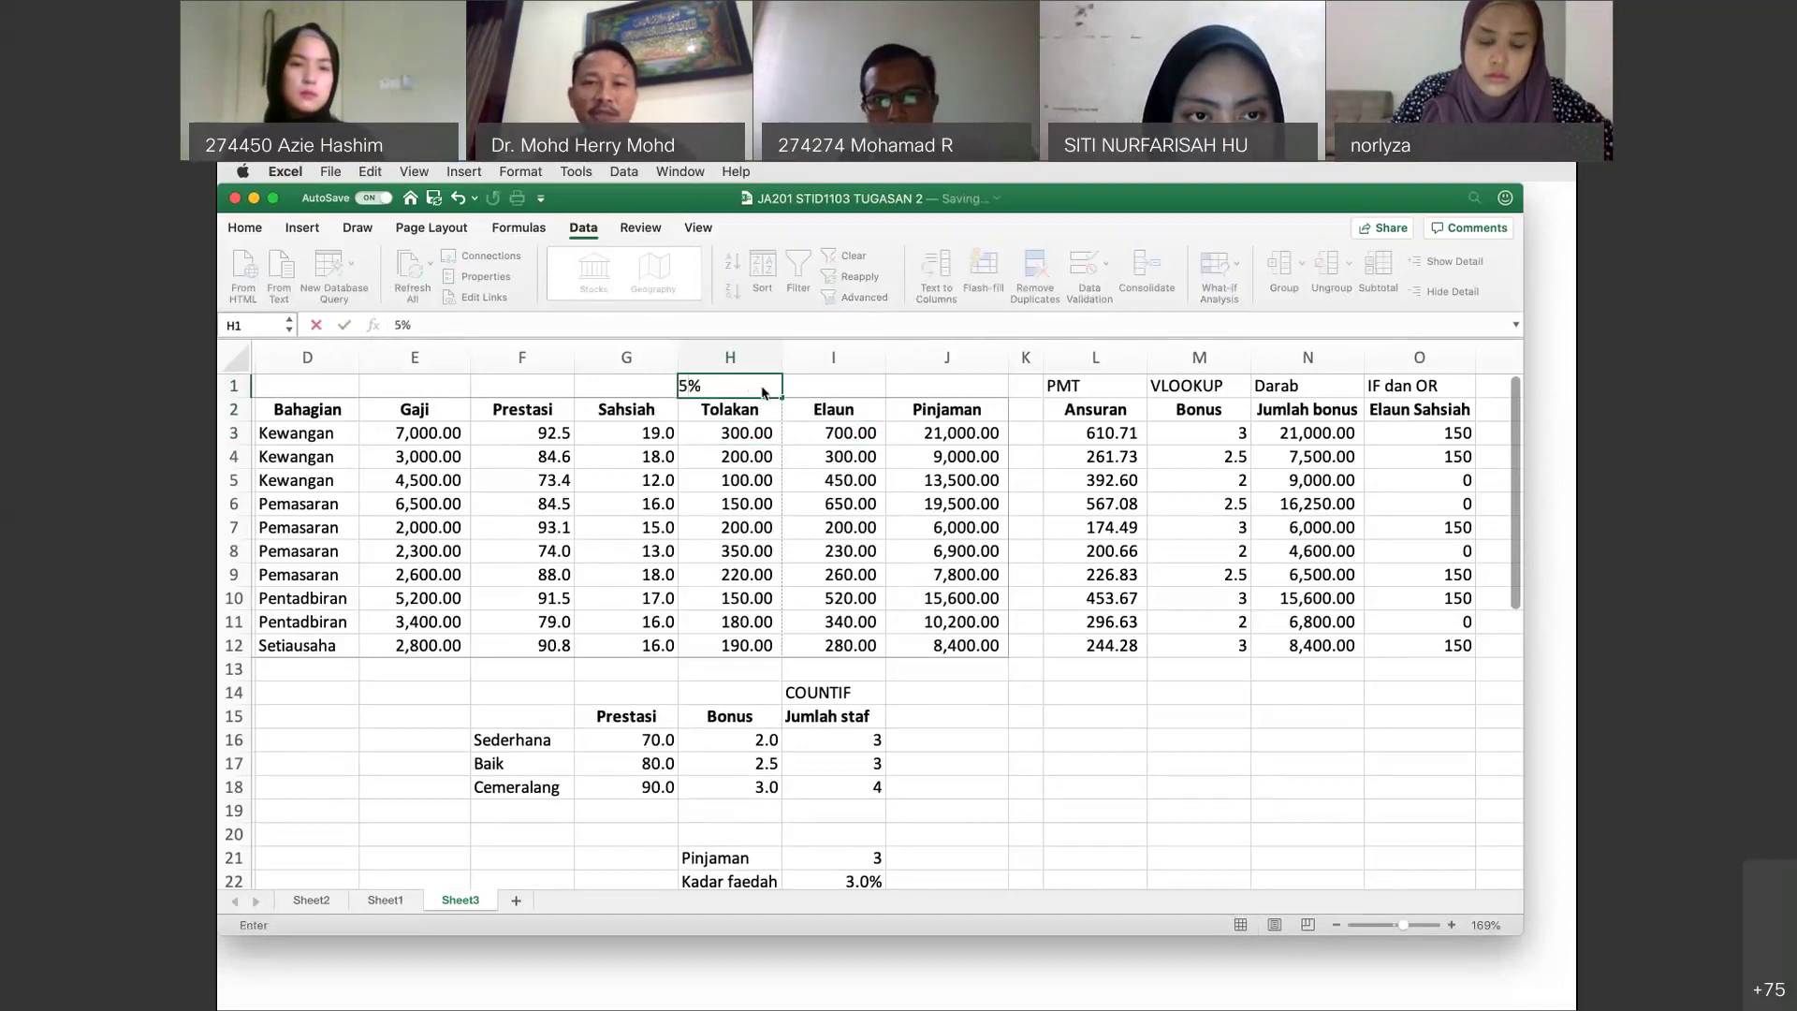
{"action": "key", "text": "Return"}
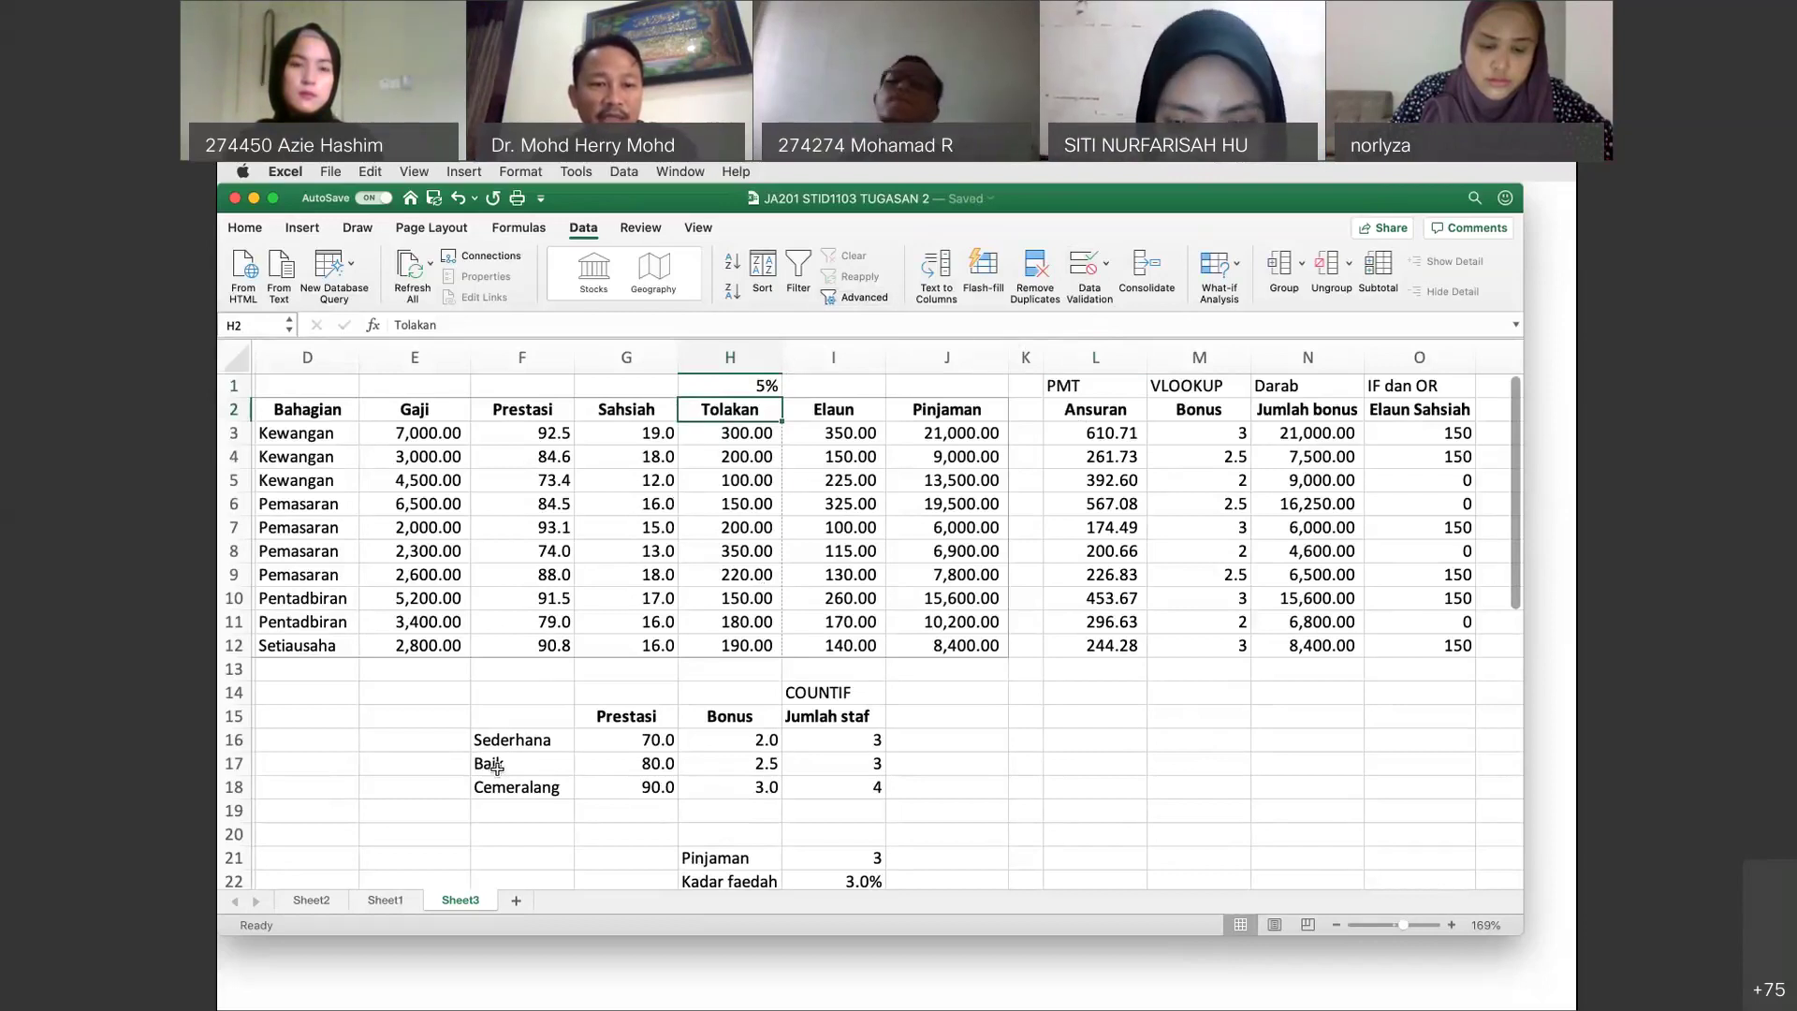
Examine the name and number entries in Sheet1's page header, and return the sheet to Normal view.
{"action": "left_click", "coordinate": [385, 900]}
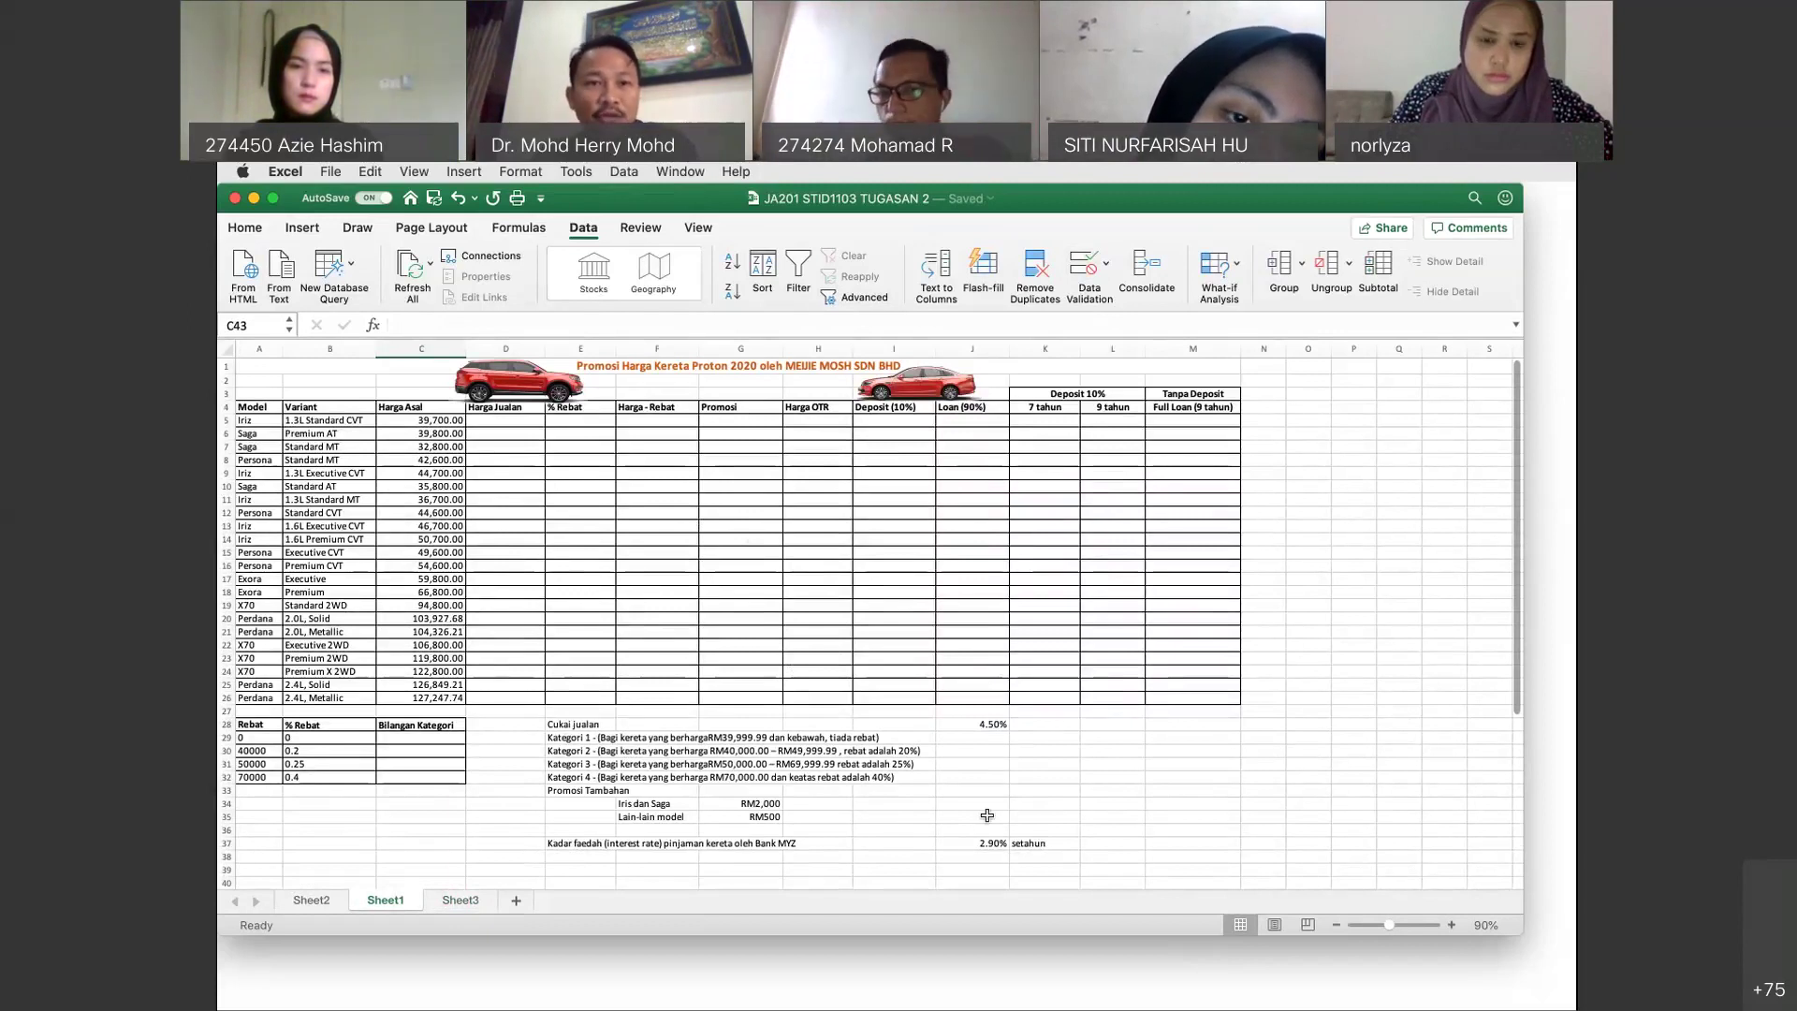
{"action": "left_click", "coordinate": [307, 230]}
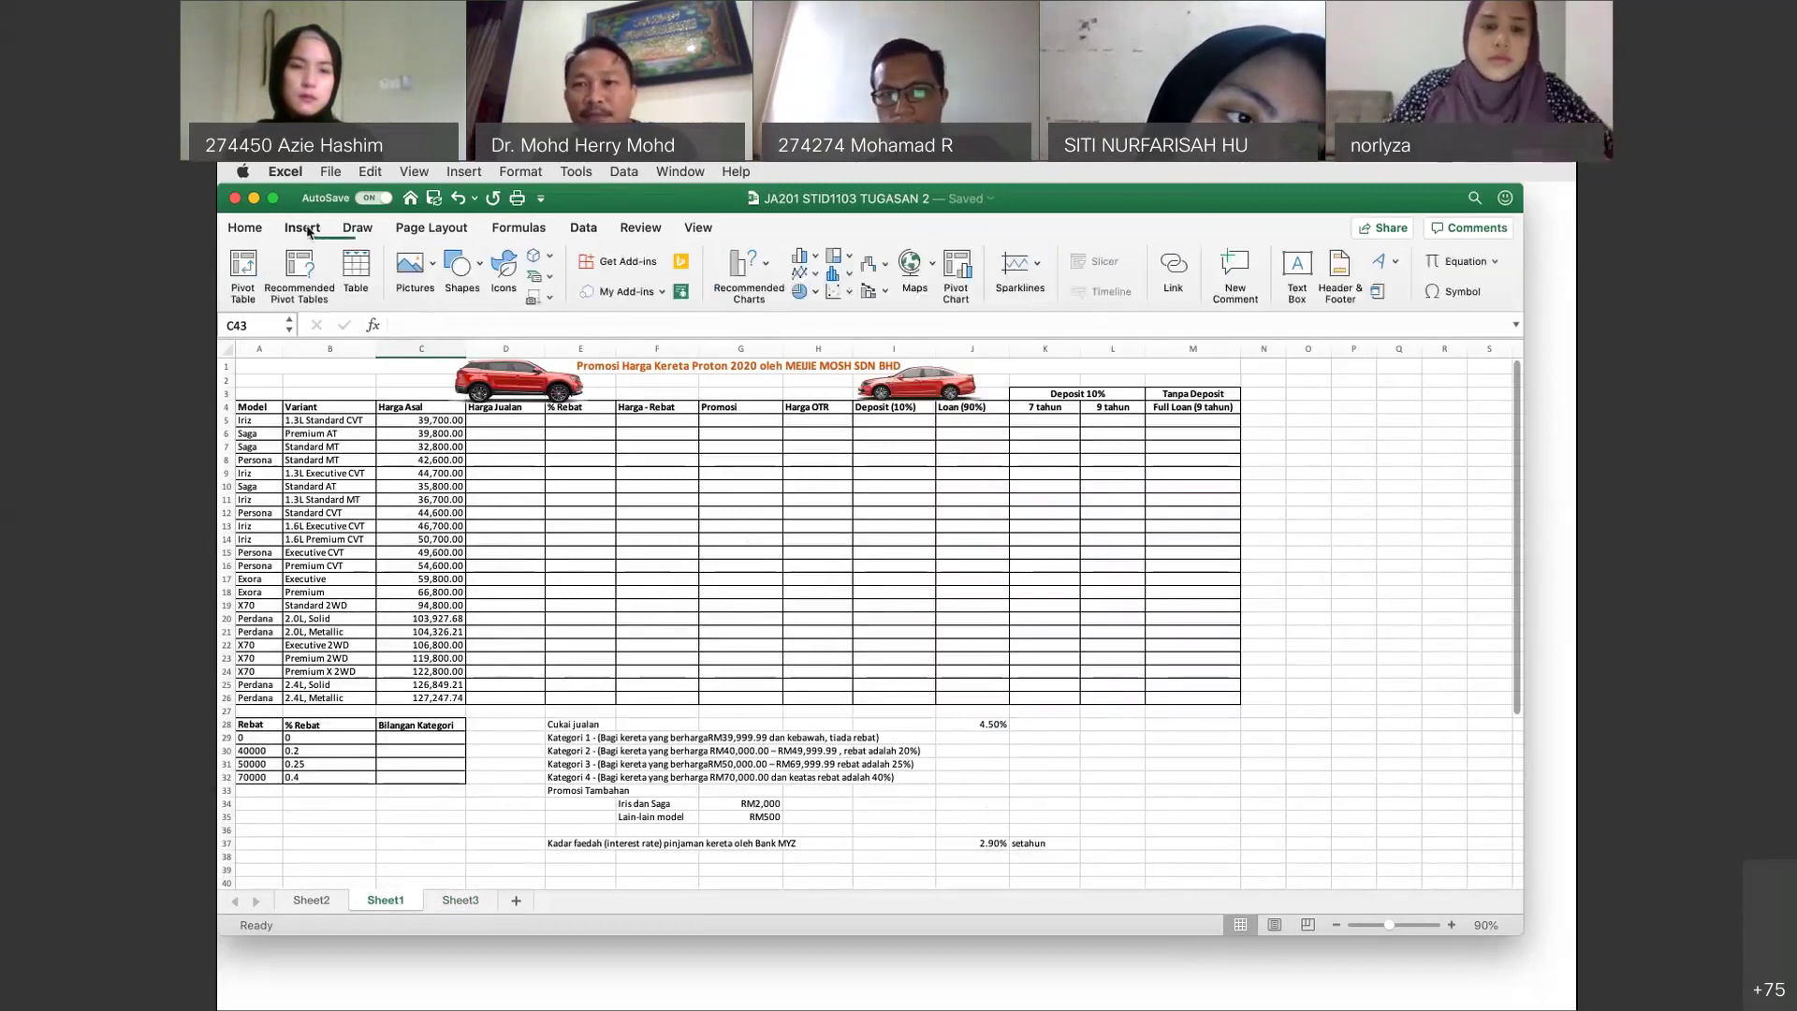
{"action": "left_click", "coordinate": [1340, 271]}
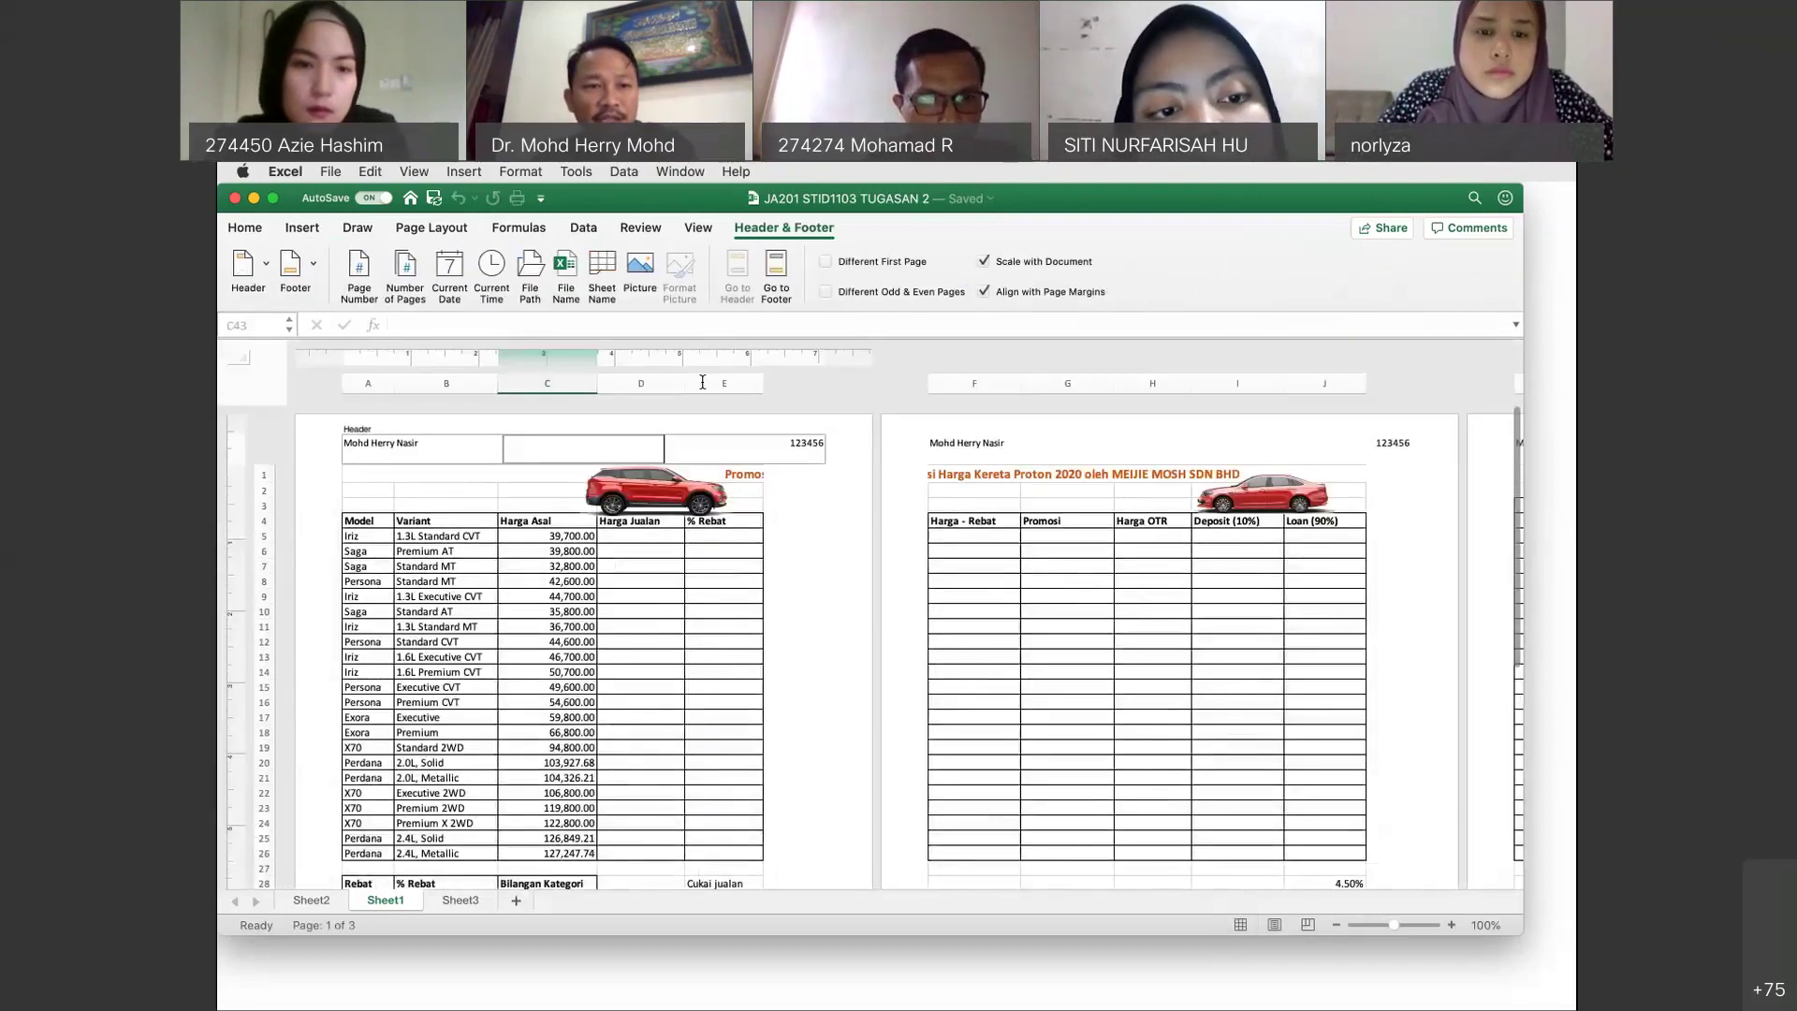
{"action": "left_click", "coordinate": [421, 445]}
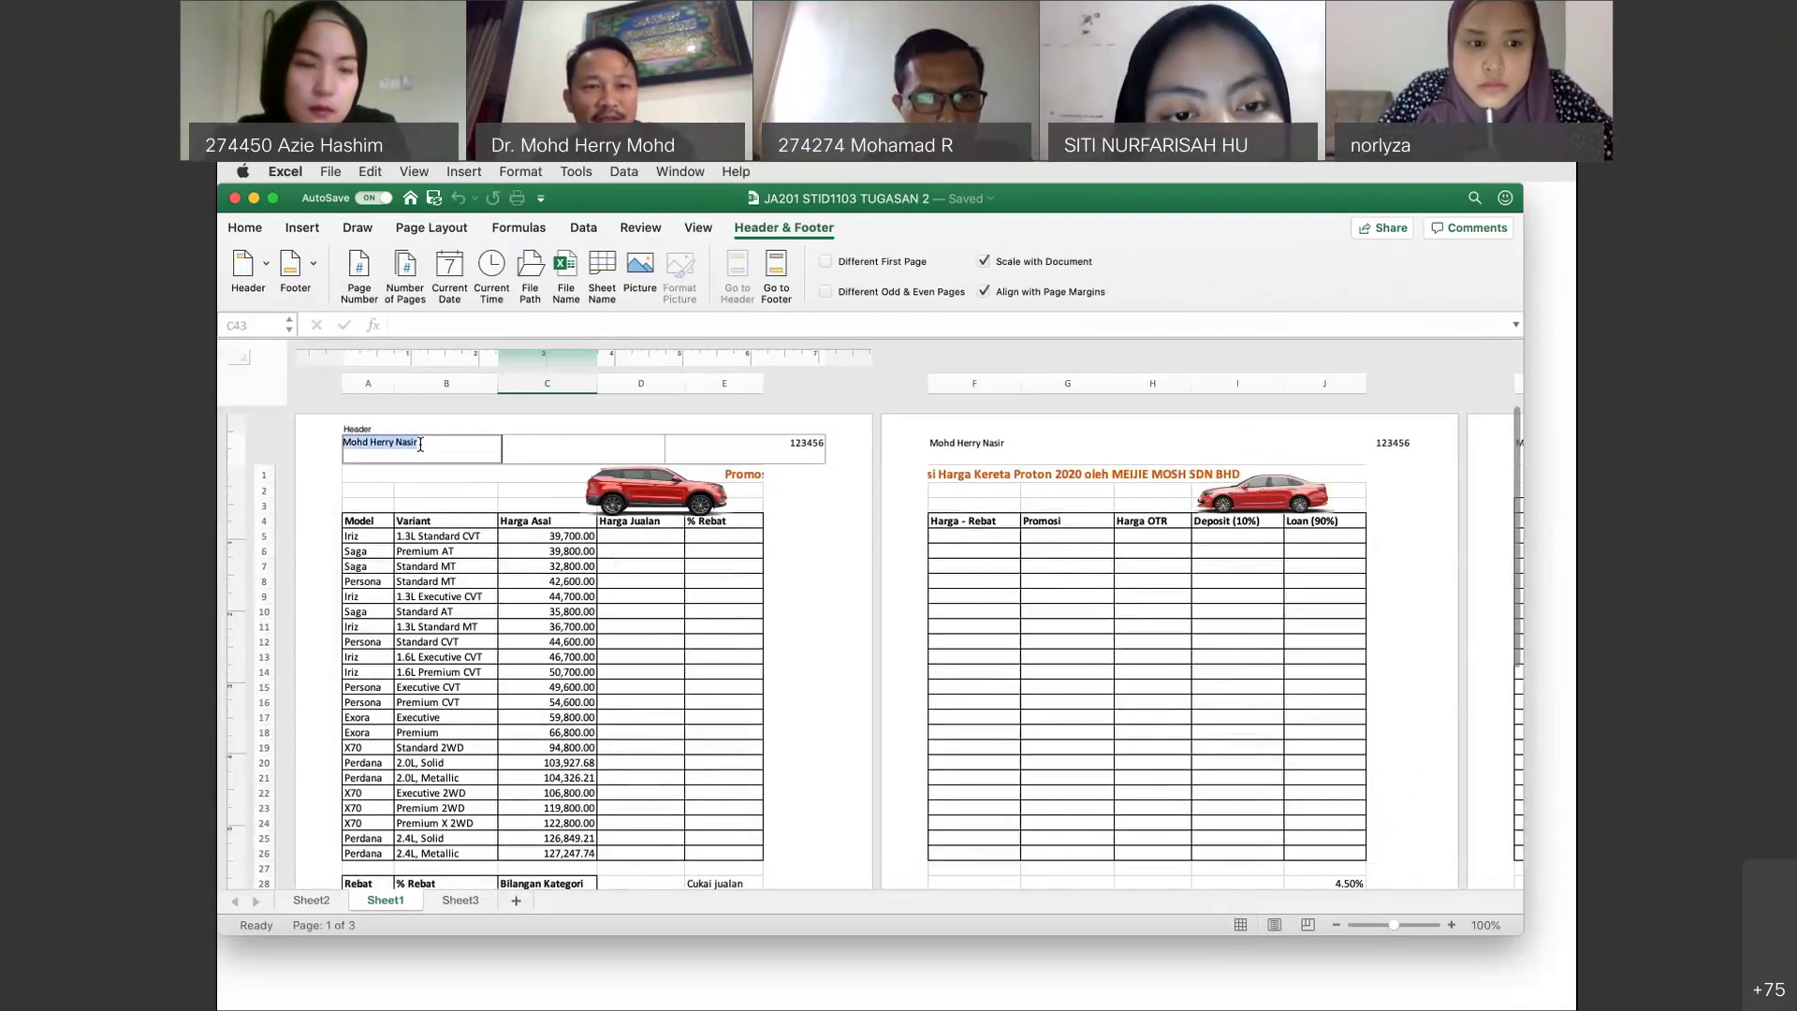
{"action": "left_click", "coordinate": [420, 445]}
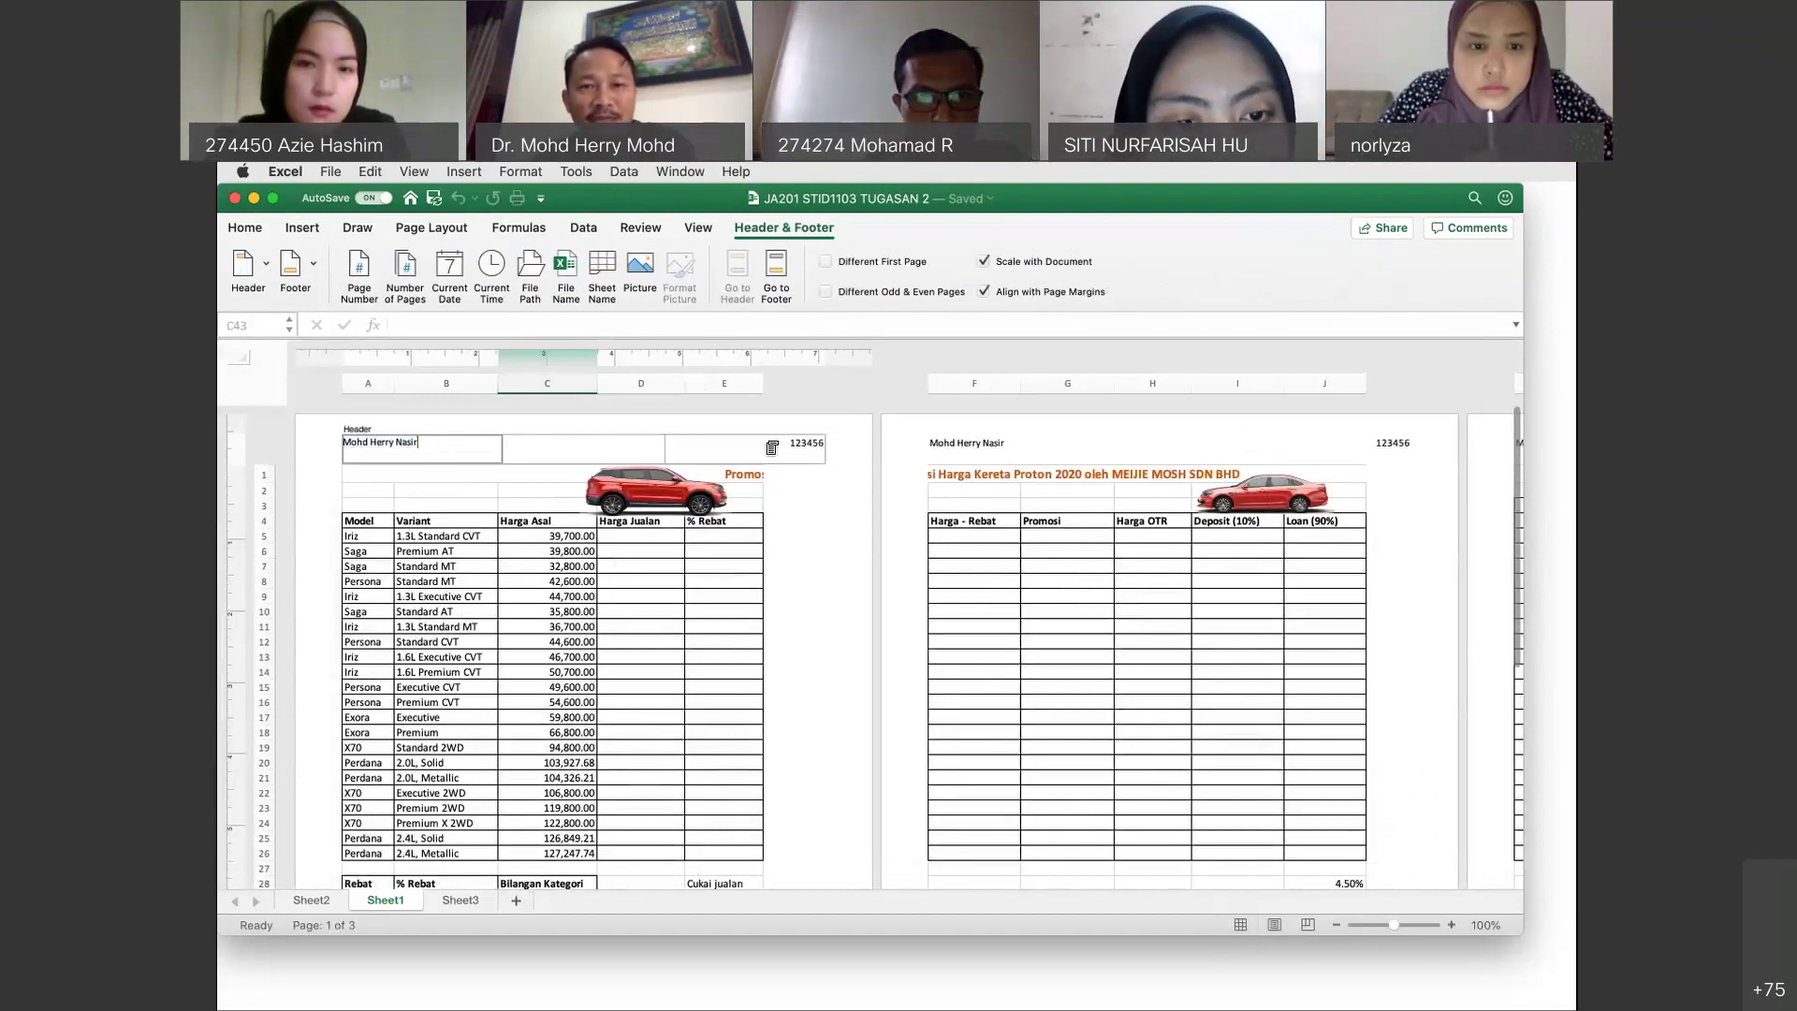
{"action": "left_click", "coordinate": [778, 446]}
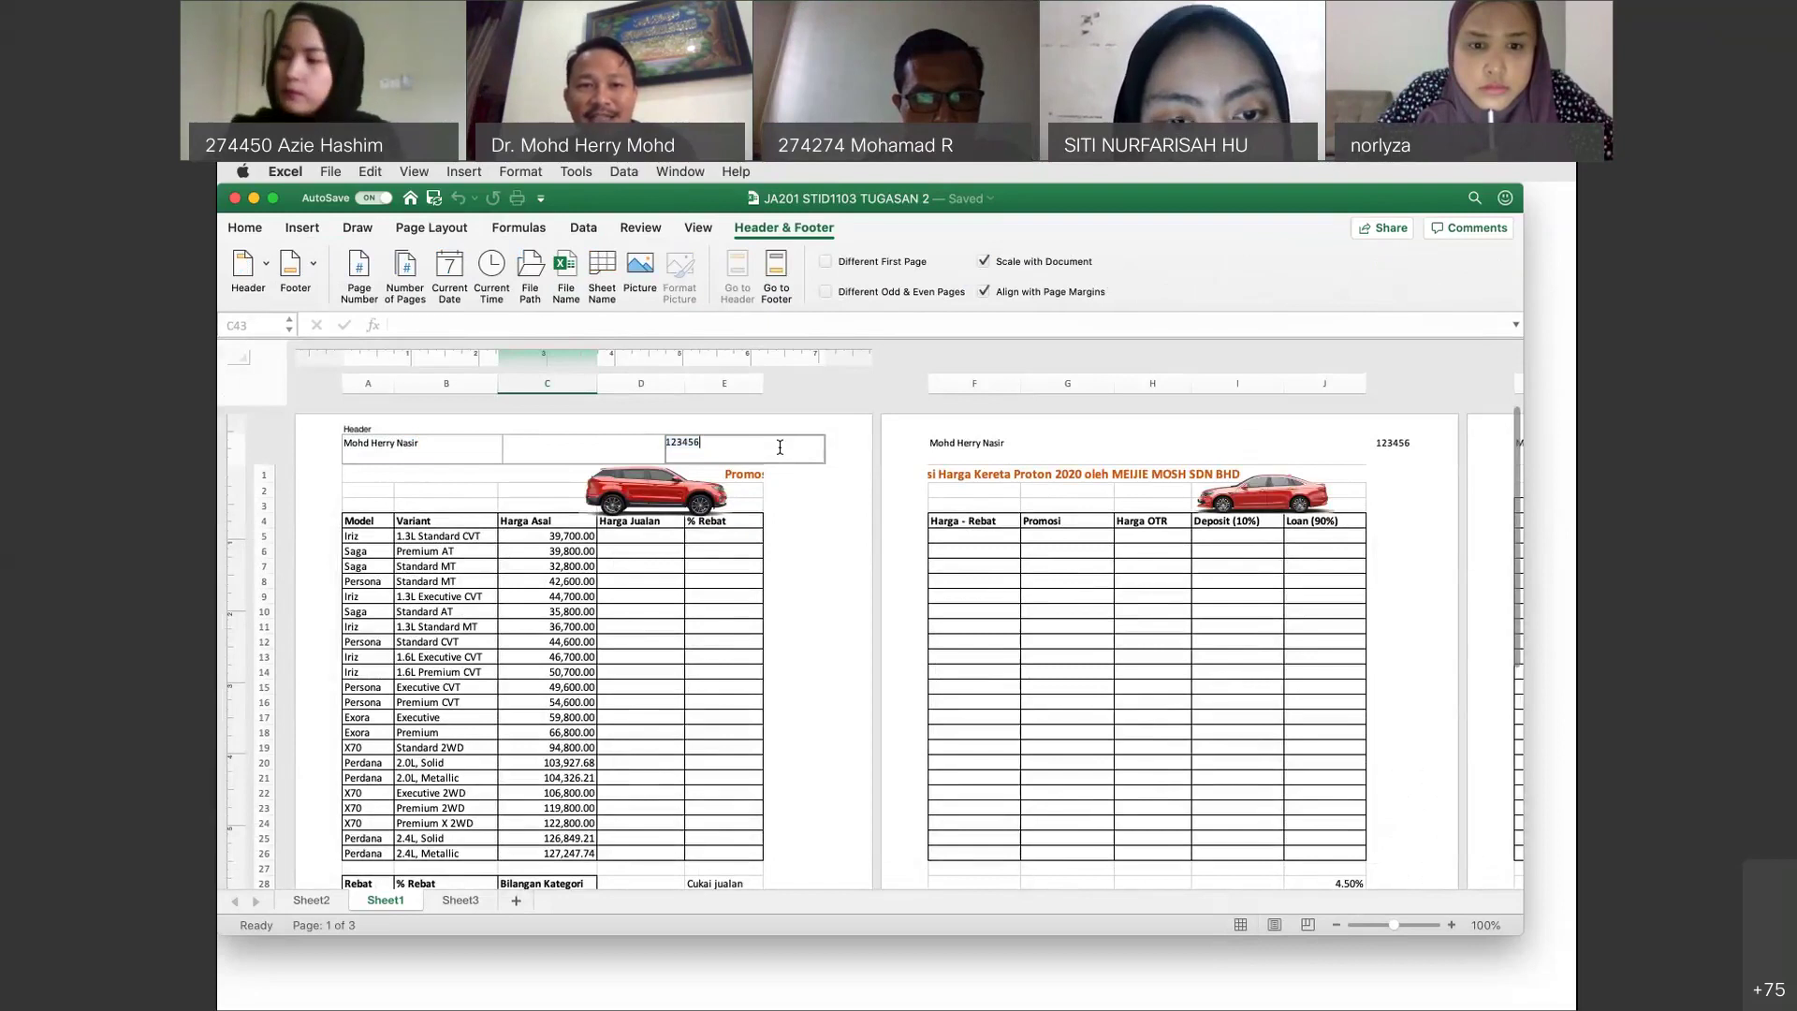
{"action": "left_click", "coordinate": [803, 511]}
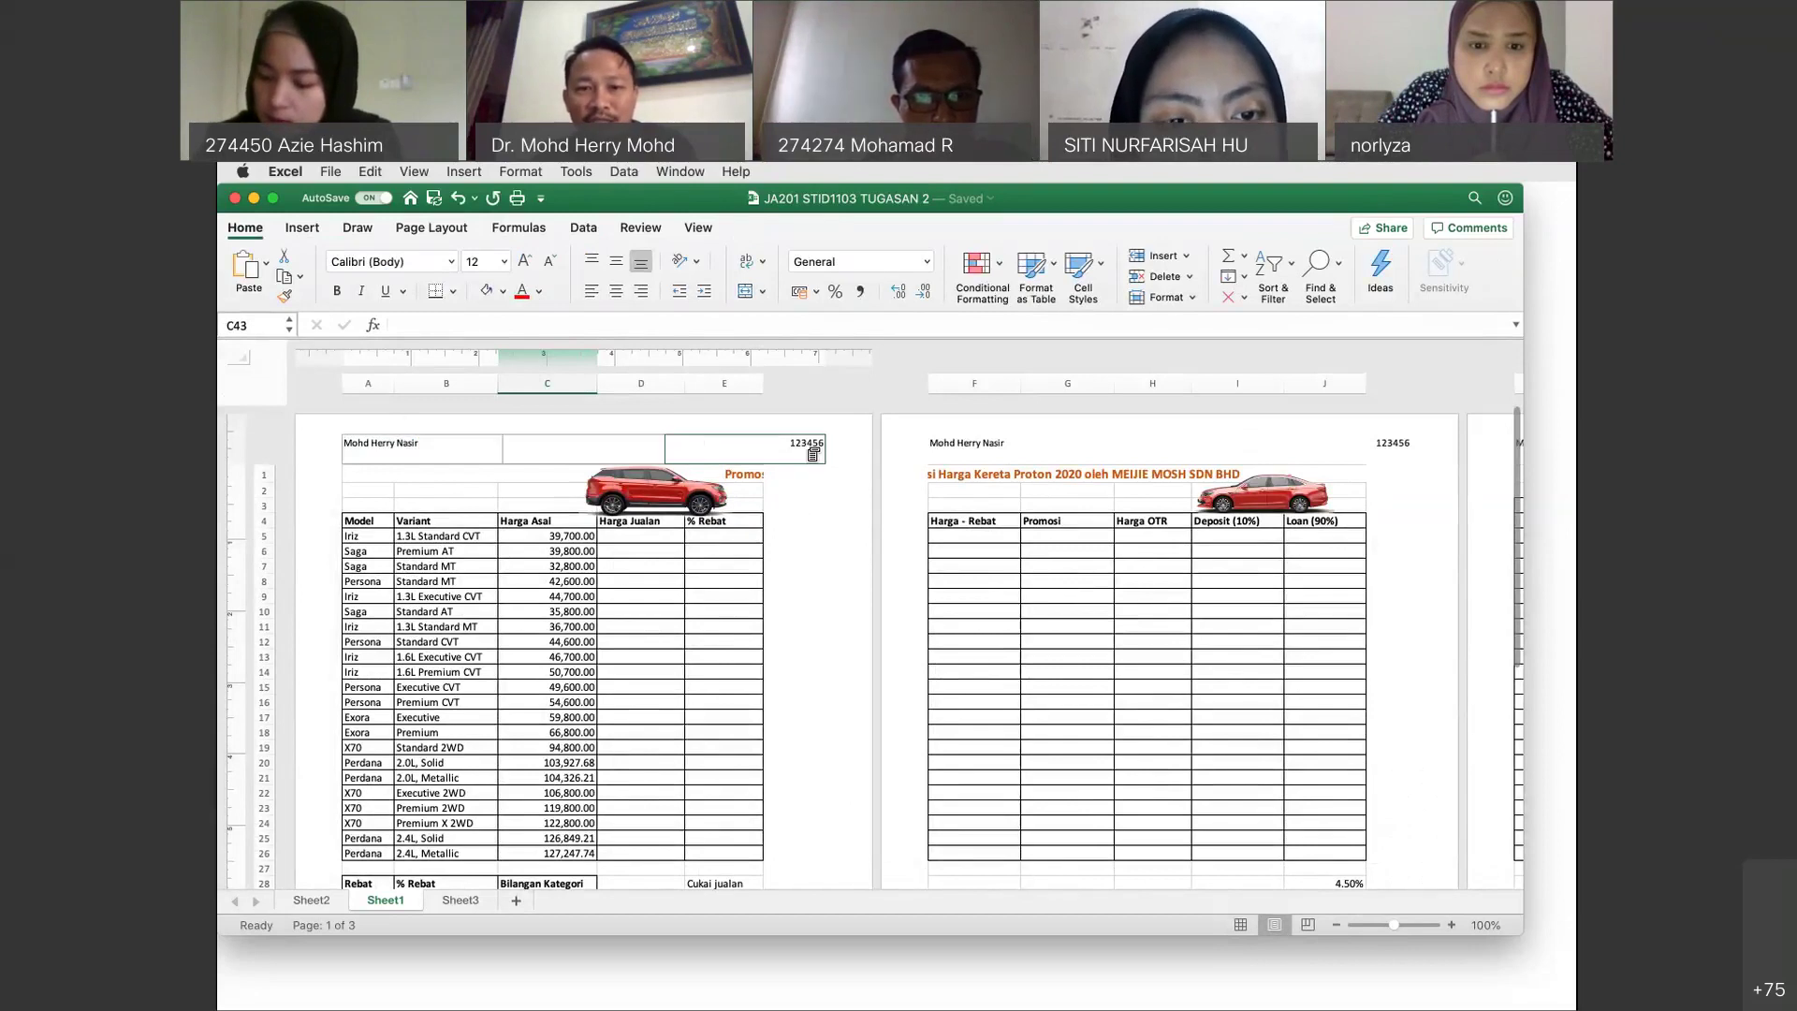
{"action": "scroll", "coordinate": [1000, 689], "scroll_direction": "down", "scroll_amount": 3}
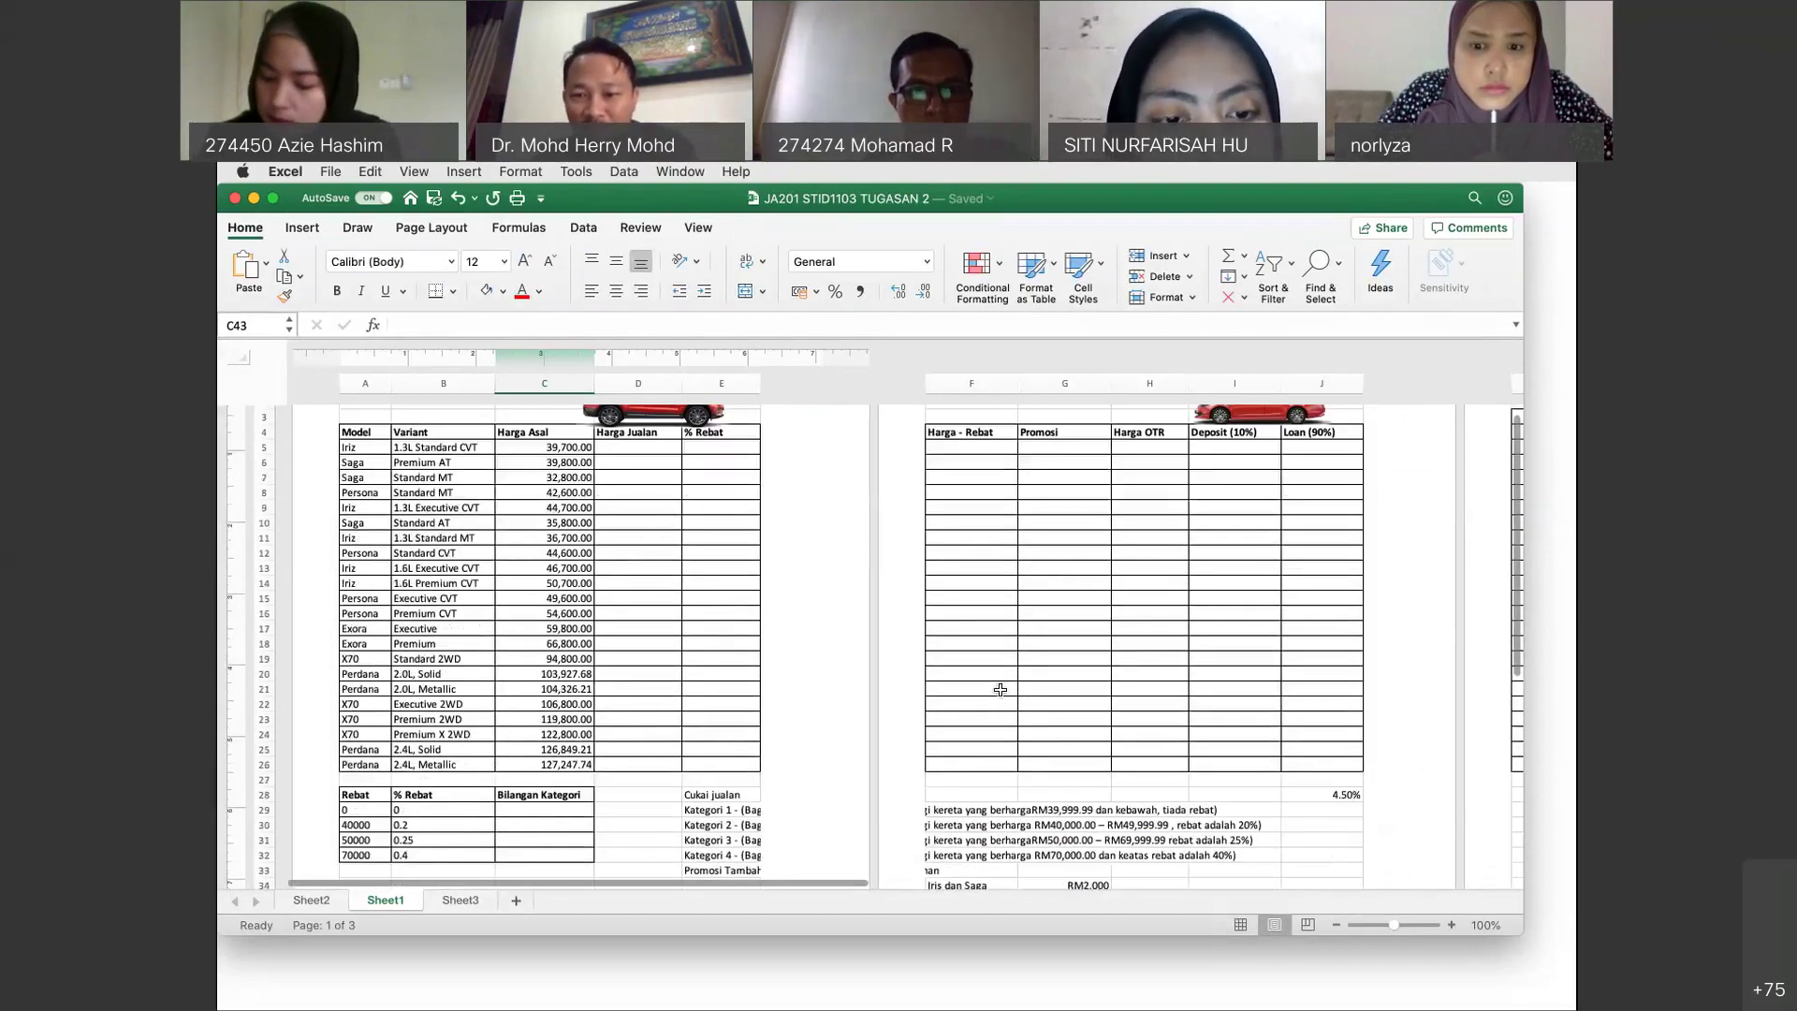
{"action": "left_click", "coordinate": [1240, 925]}
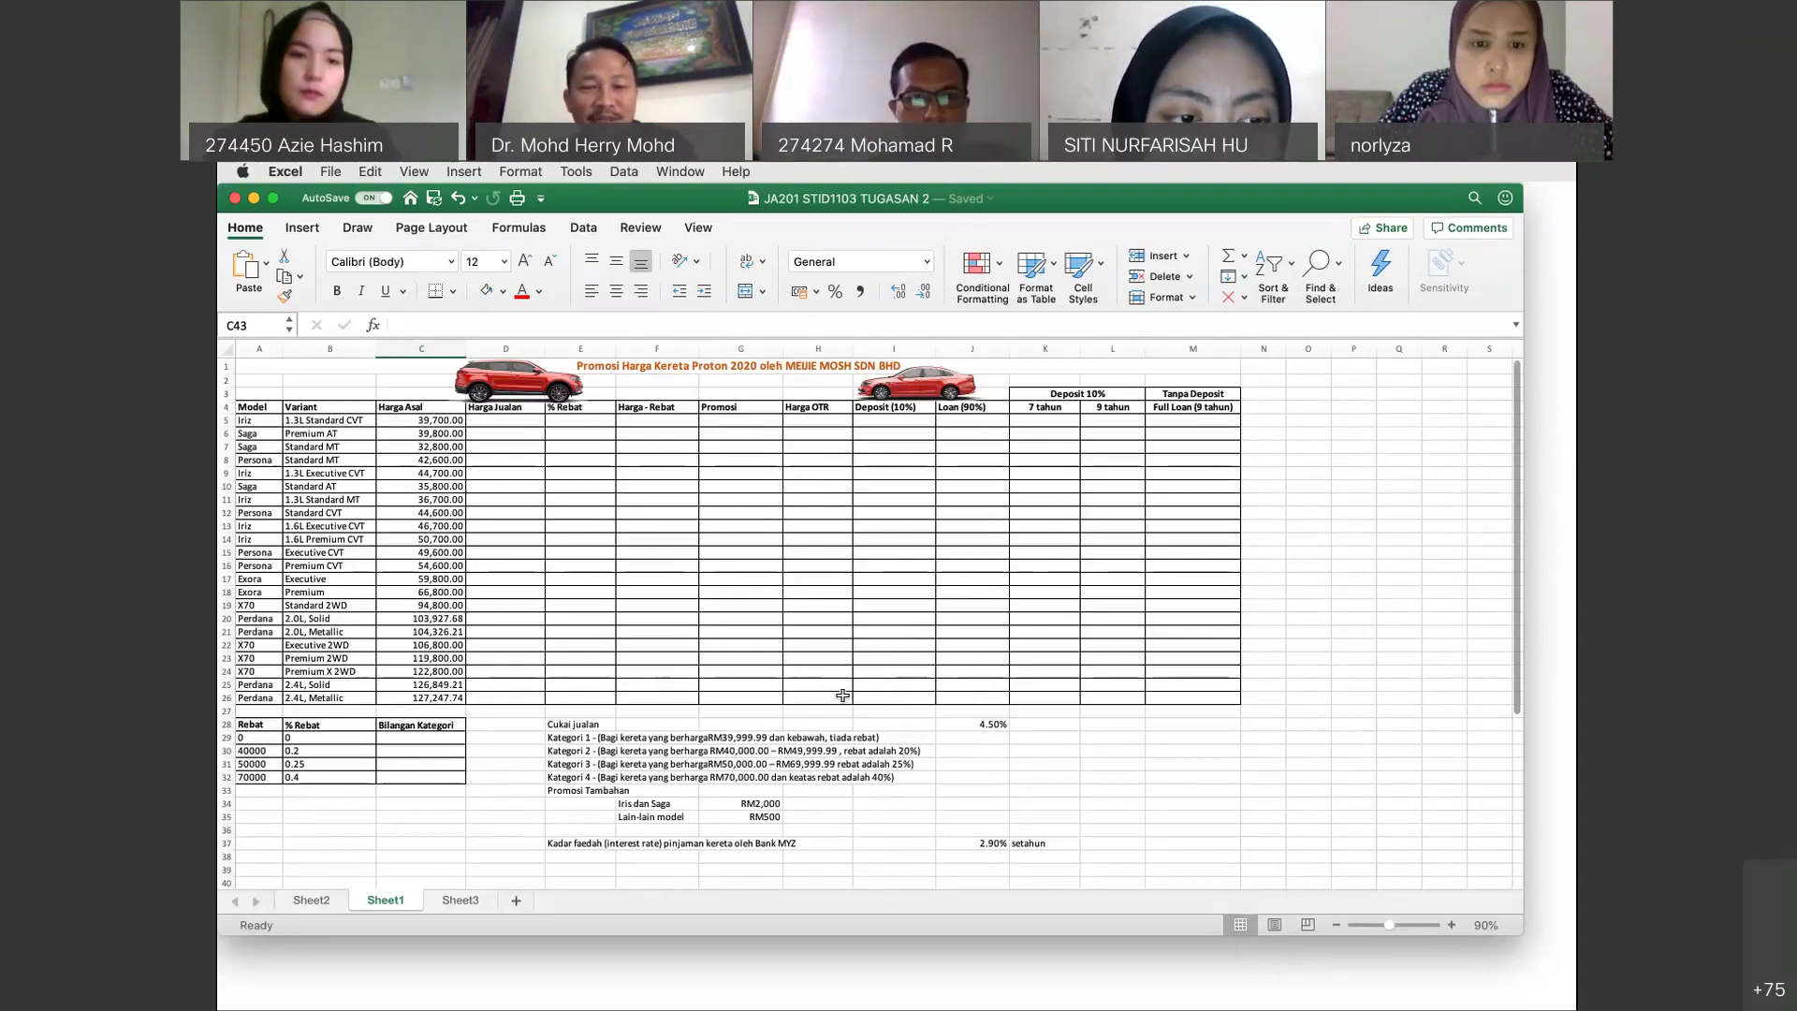
Enter the formula =$J$28*C5 in the first Harga Jualan cell, D5, with an absolute reference to the Cukai jualan rate.
{"action": "scroll", "coordinate": [842, 695], "scroll_direction": "down", "scroll_amount": 1}
{"action": "scroll", "coordinate": [842, 695], "scroll_direction": "right", "scroll_amount": 1}
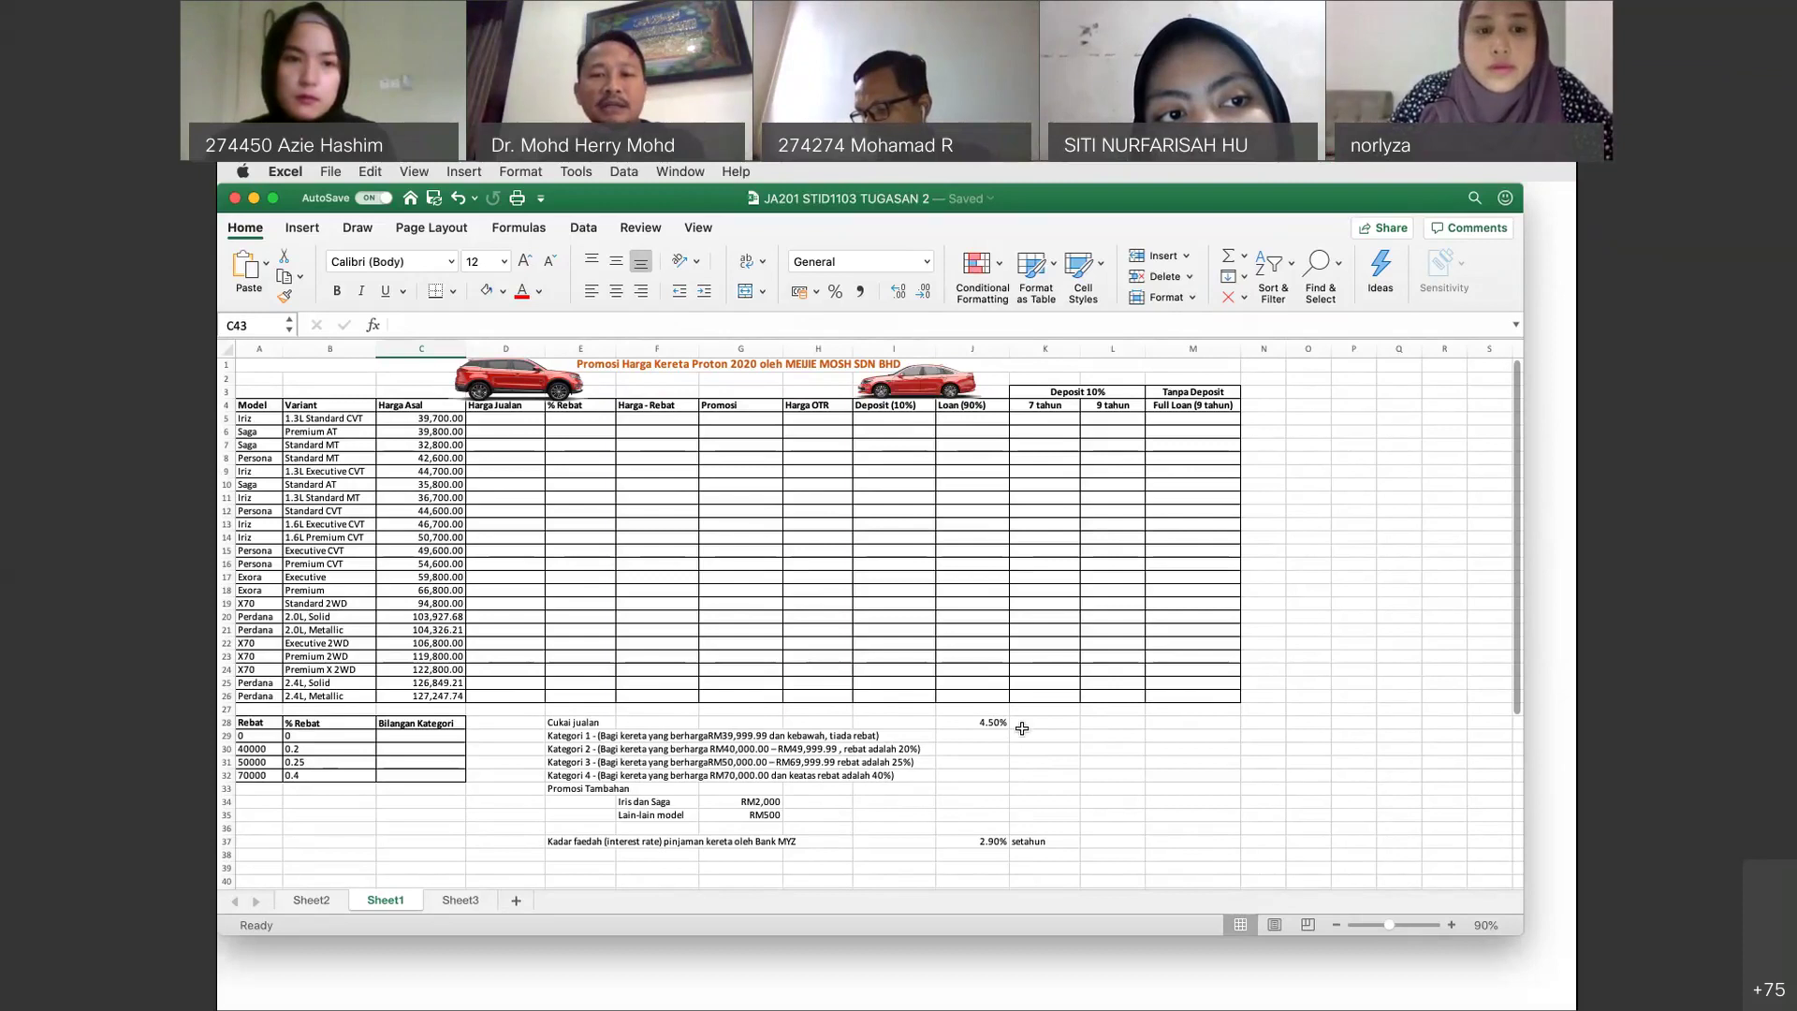
{"action": "left_click", "coordinate": [990, 723]}
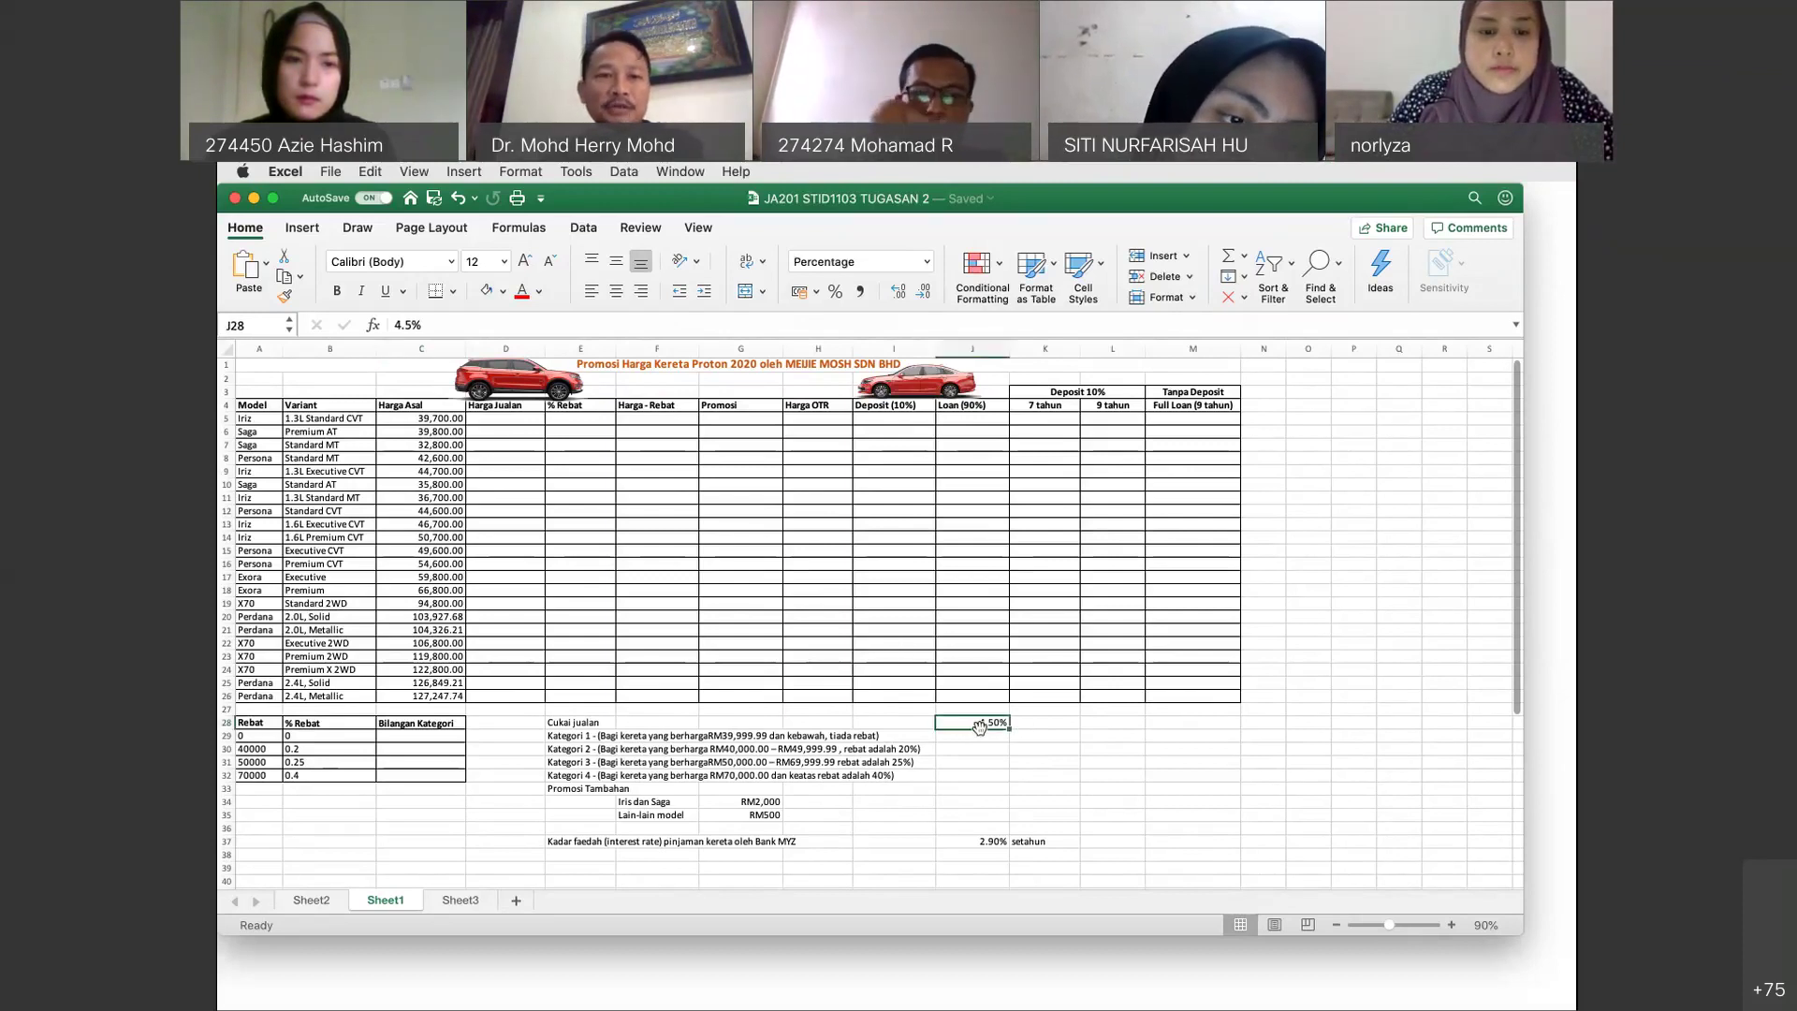
{"action": "left_click", "coordinate": [505, 423]}
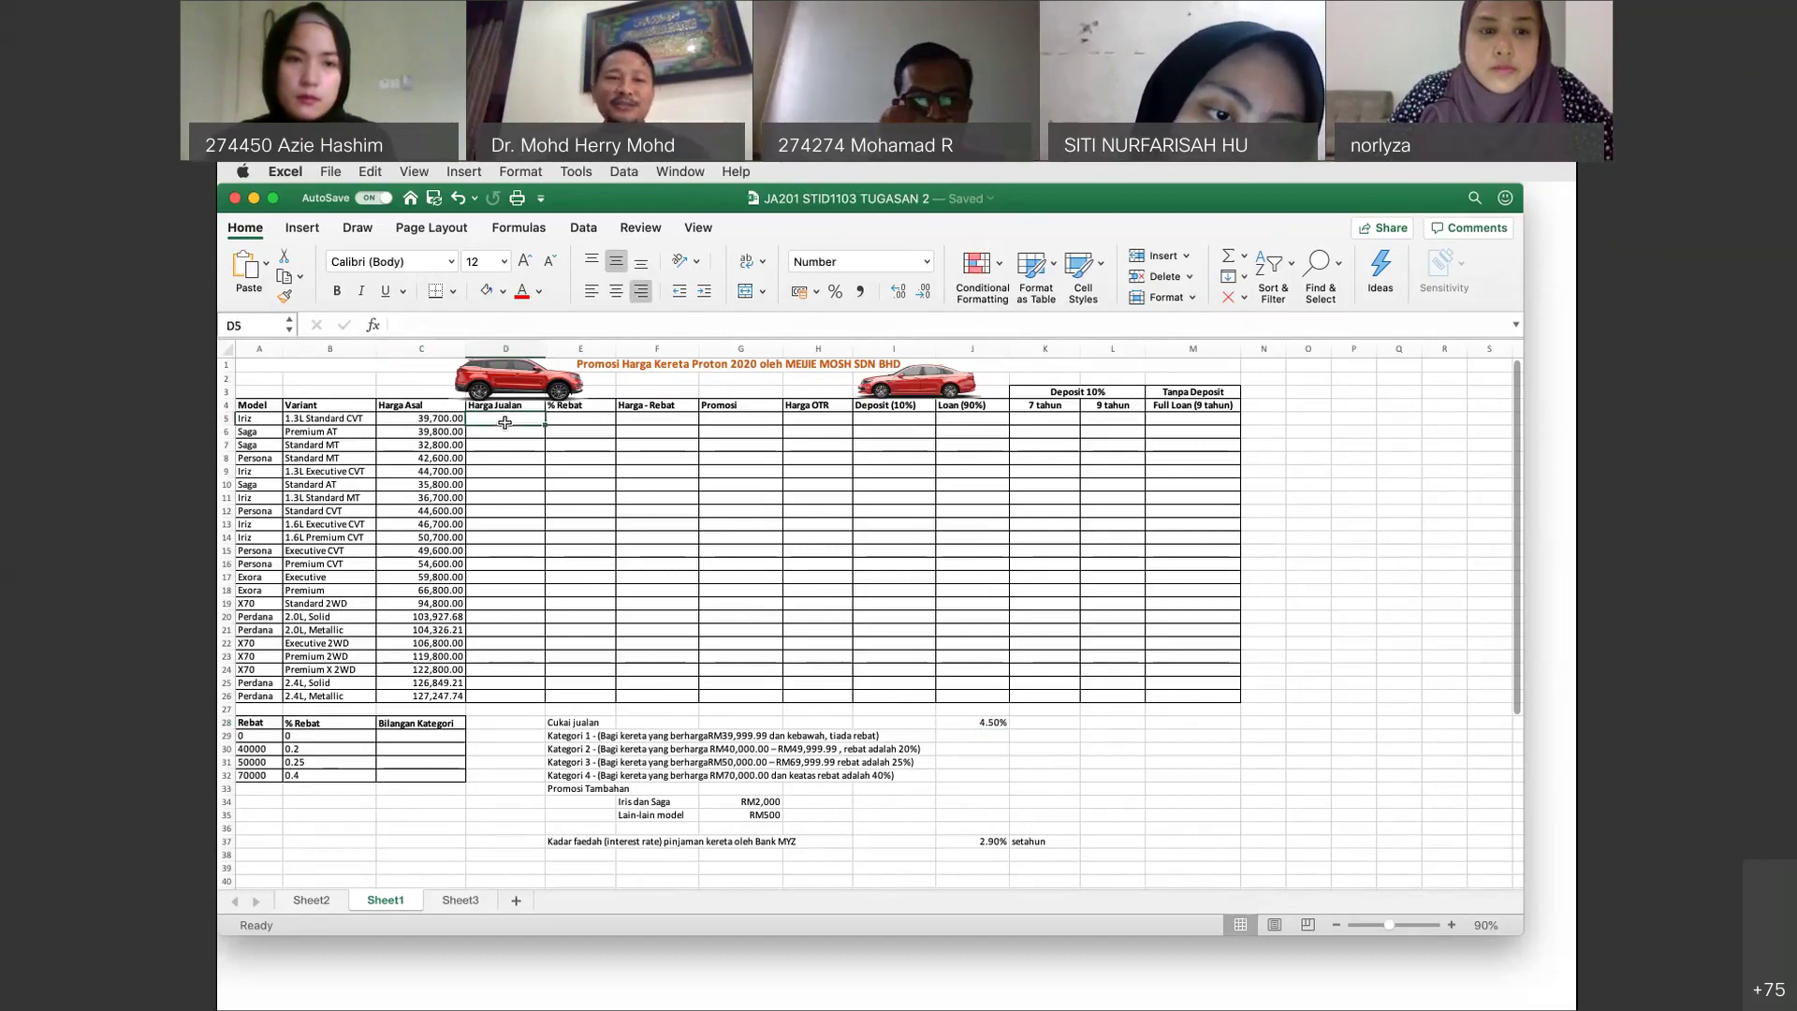
{"action": "type", "text": "="}
{"action": "left_click", "coordinate": [982, 725]}
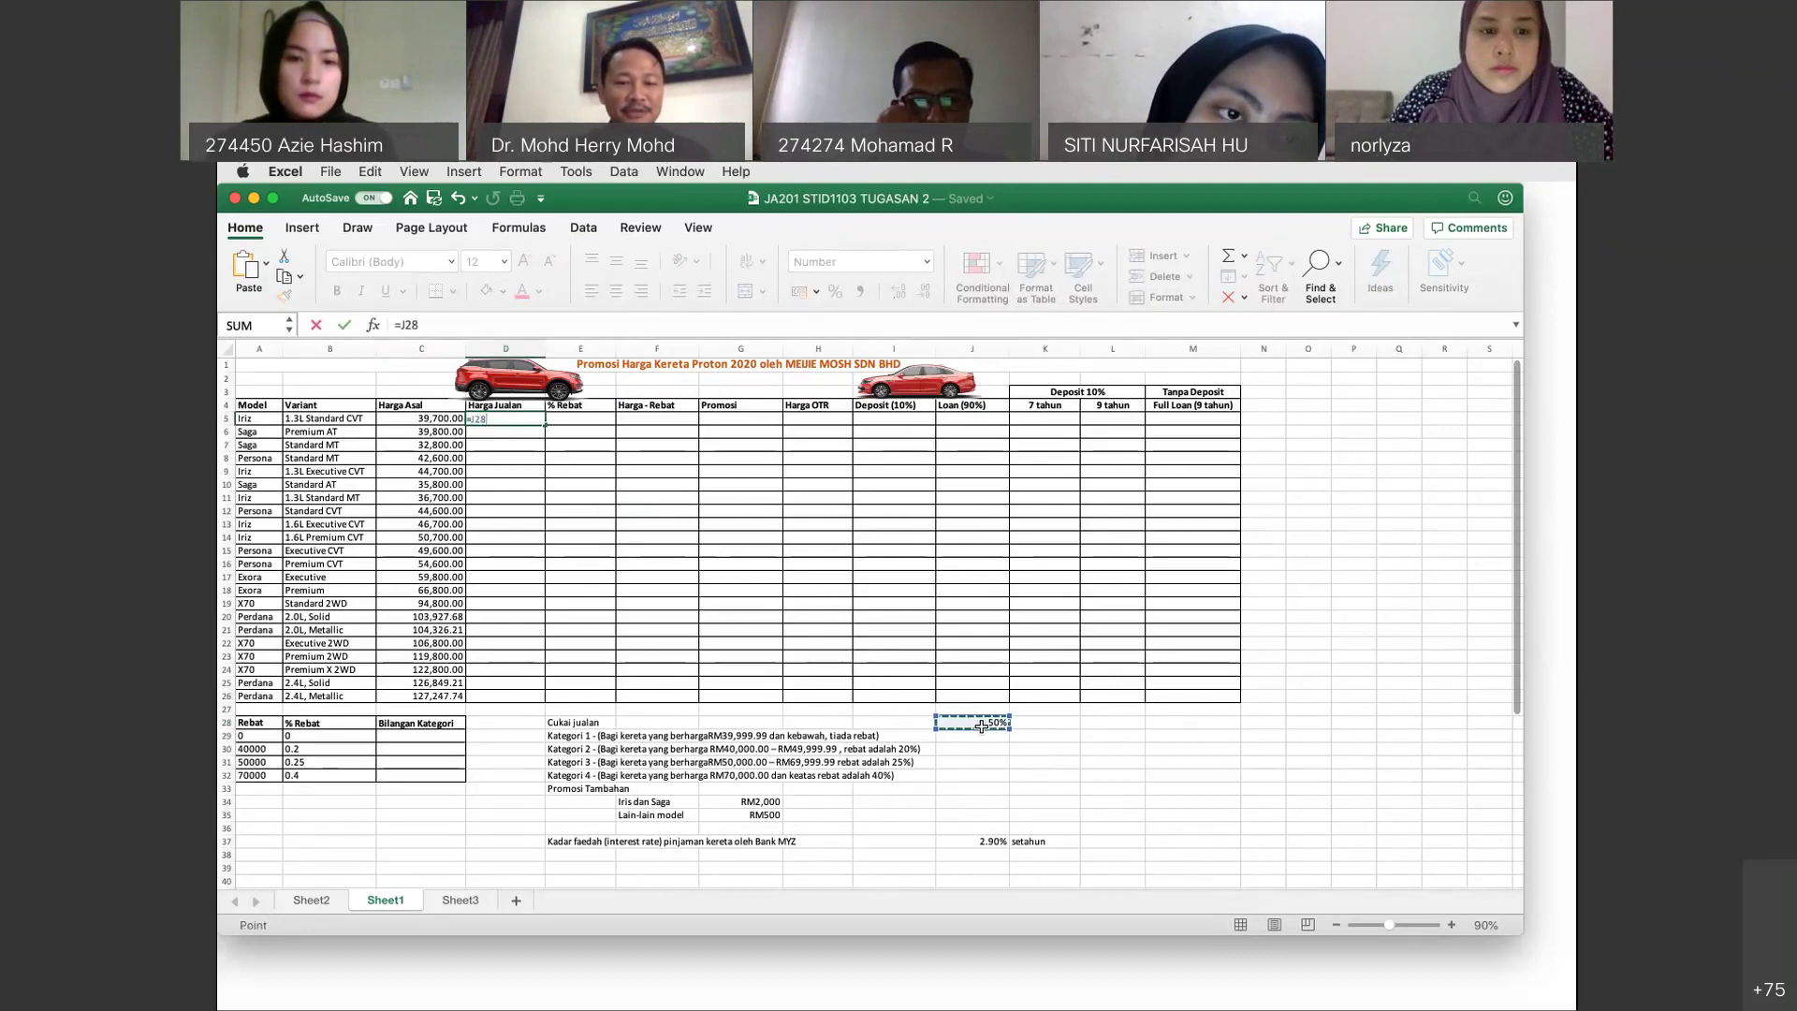
{"action": "key", "text": "F4"}
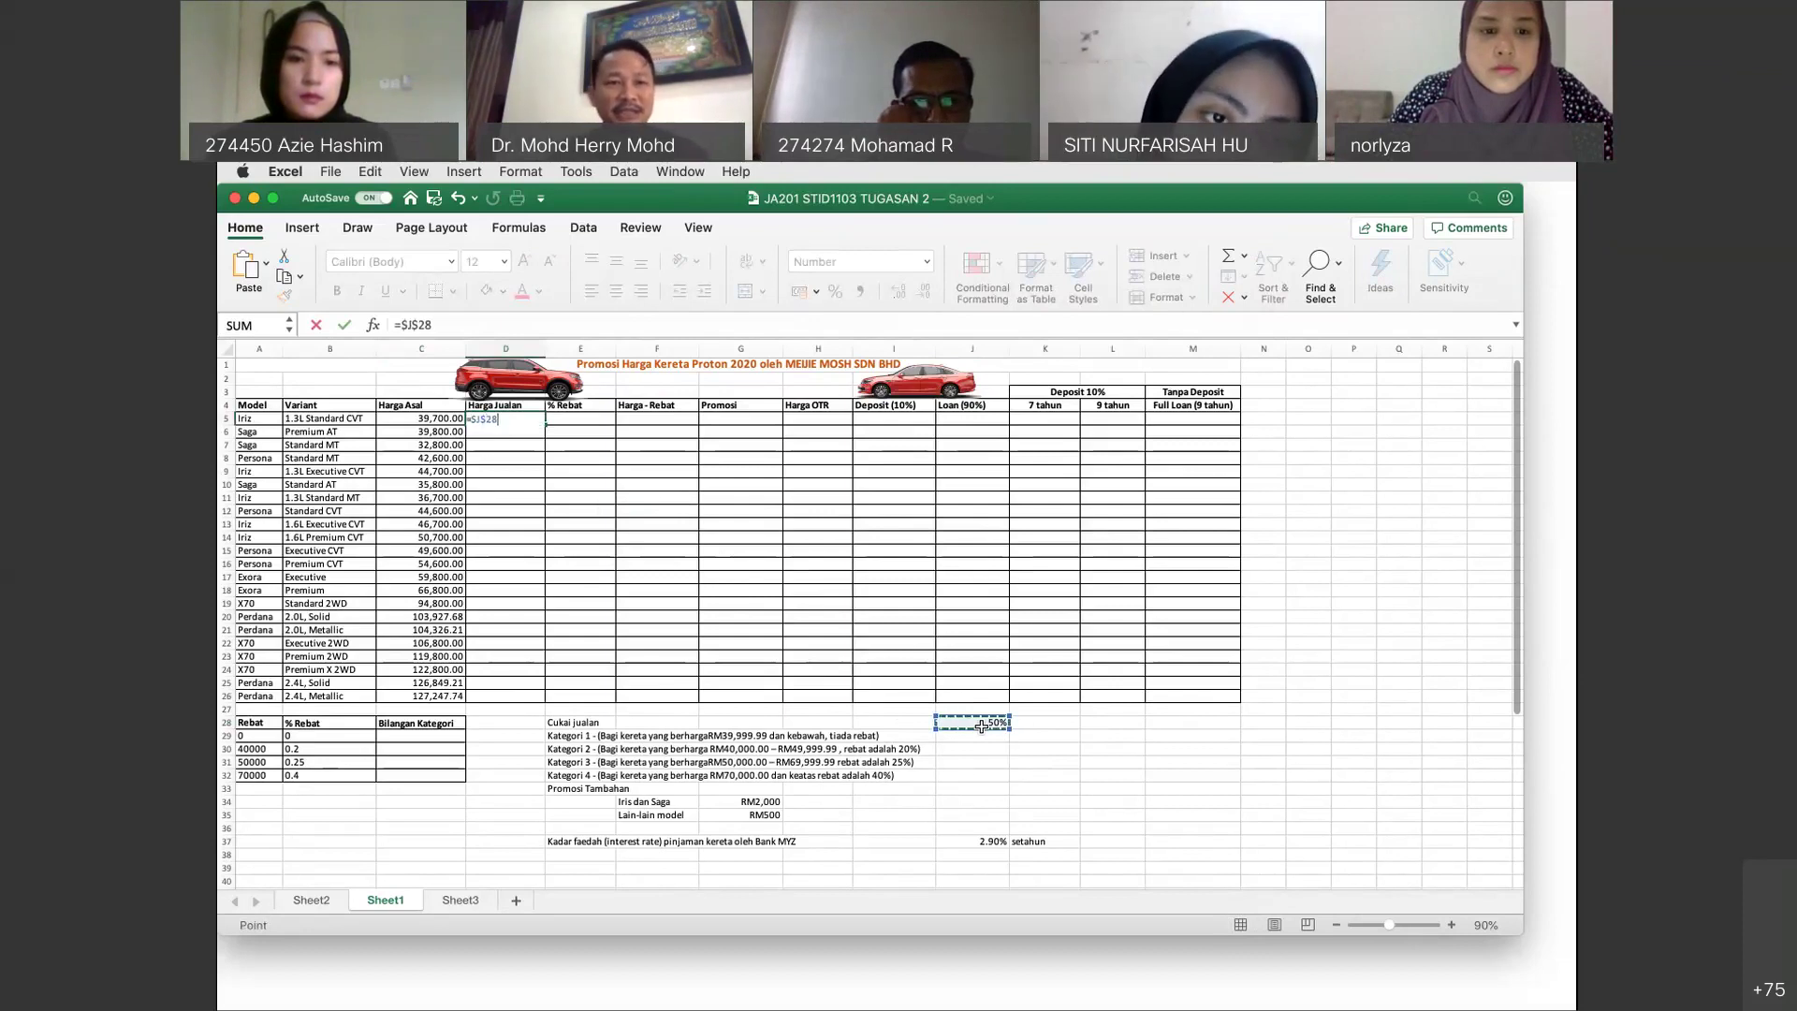
{"action": "type", "text": "*"}
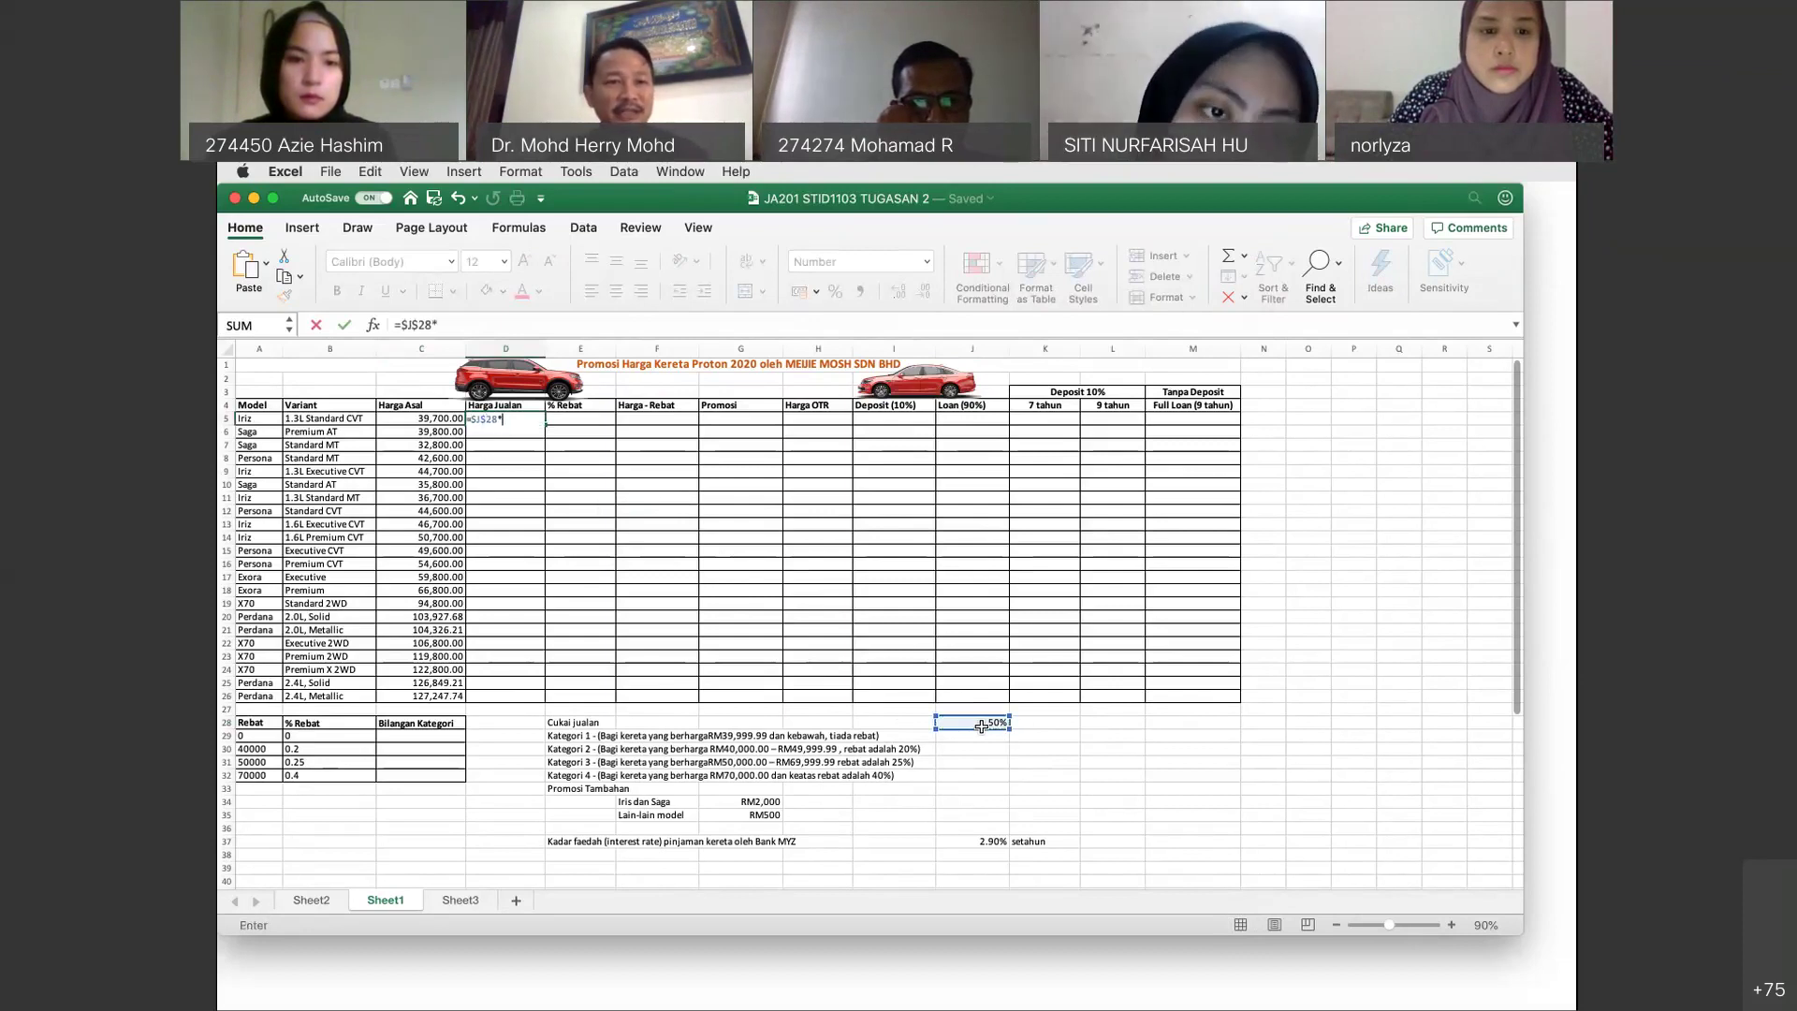
{"action": "left_click", "coordinate": [417, 418]}
{"action": "key", "text": "Return"}
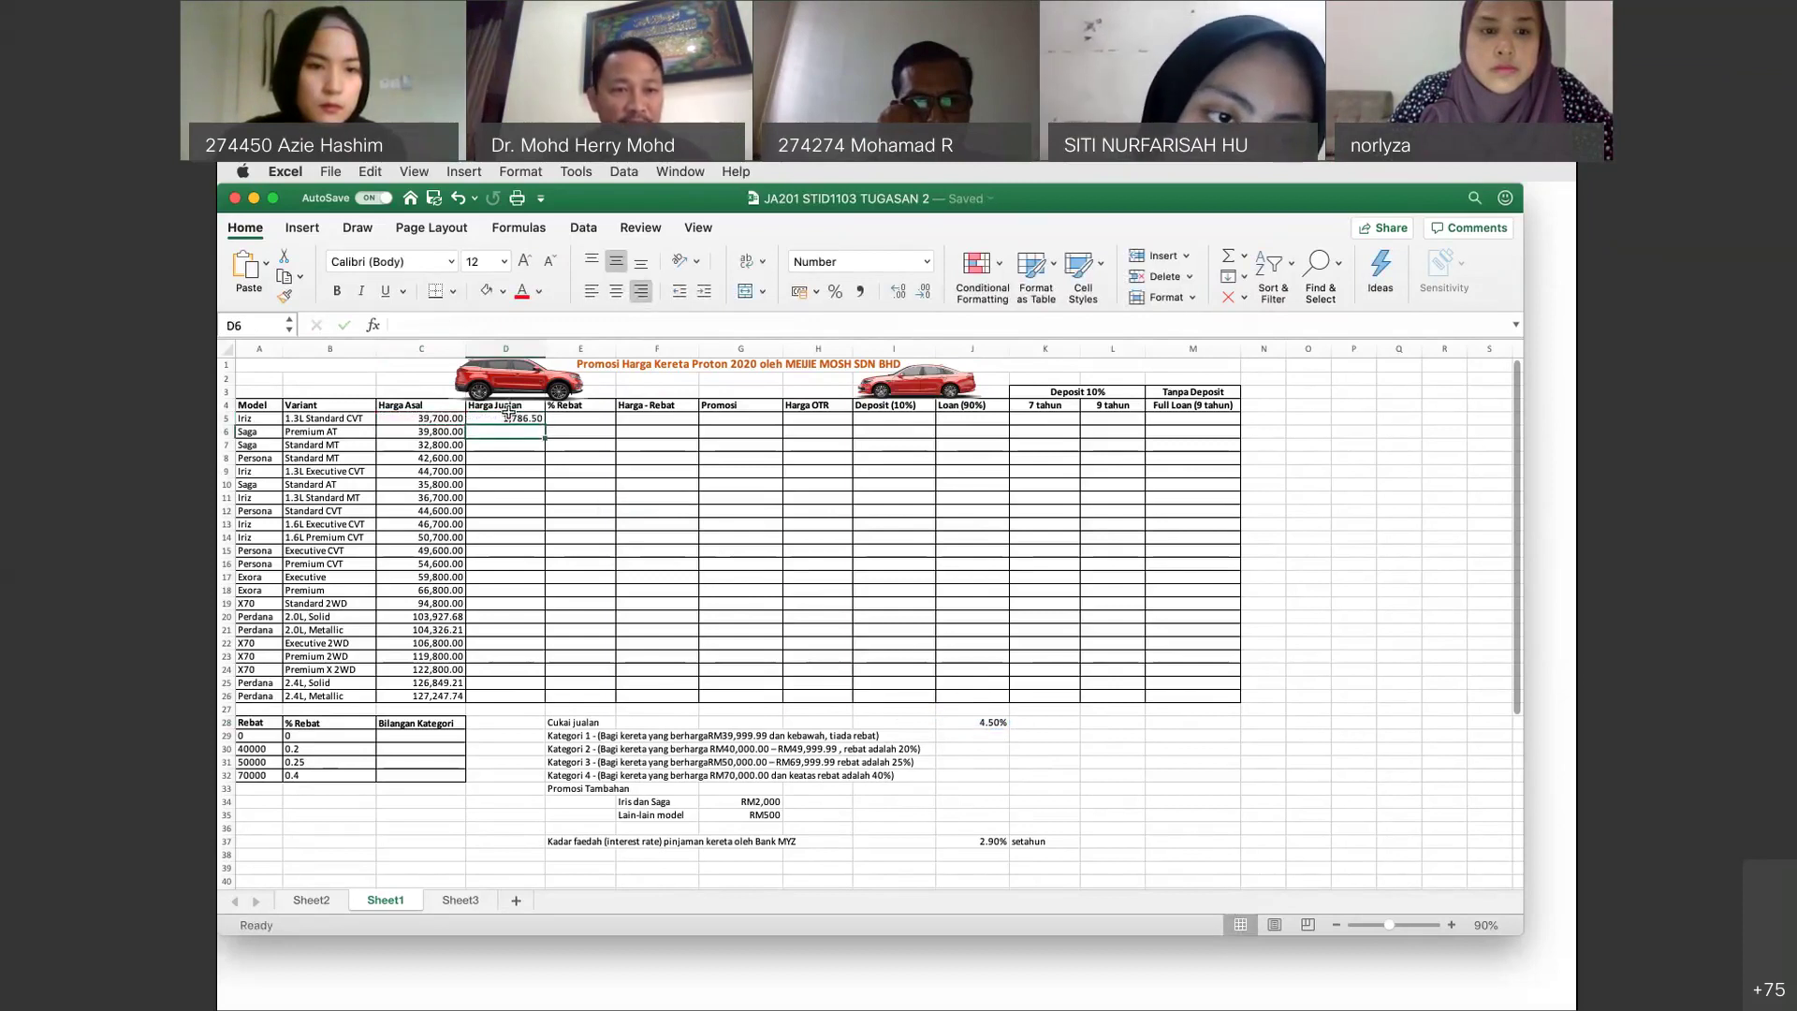
Change the Harga Jualan formula in D5 to =(1+$J$28)*C5 and fill it down to D26.
{"action": "left_click", "coordinate": [508, 415]}
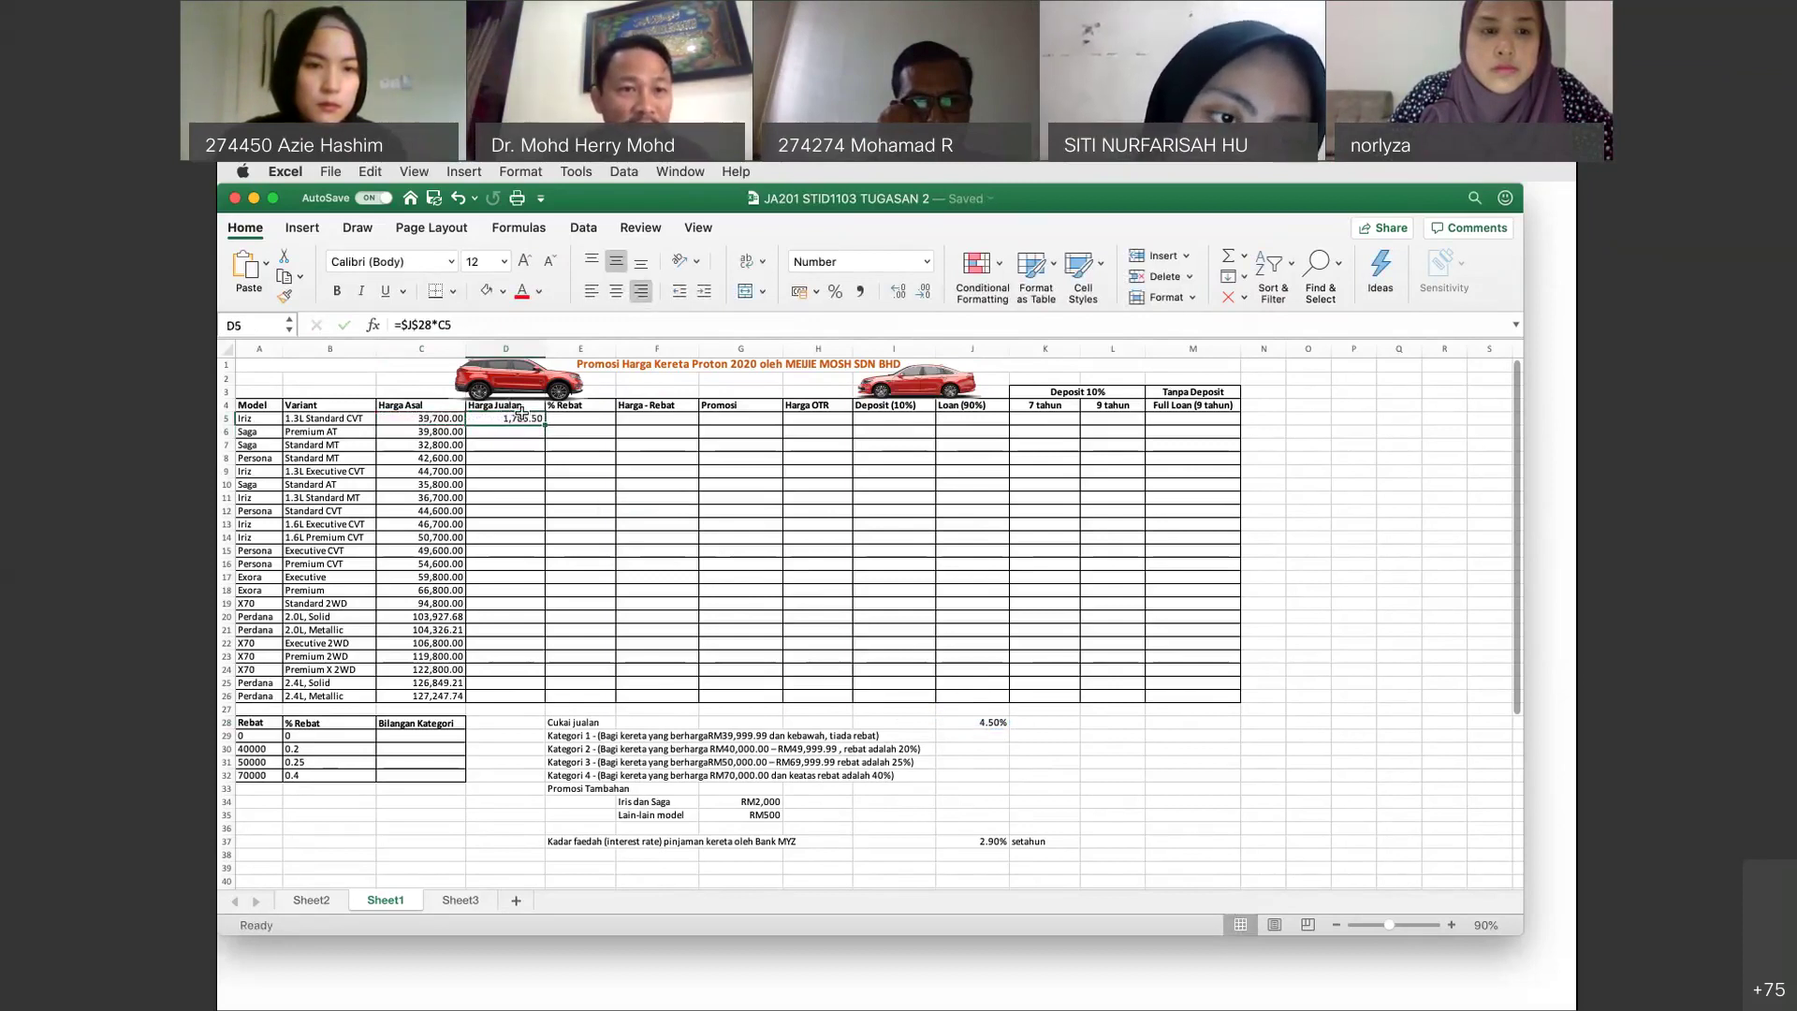
{"action": "left_click", "coordinate": [442, 325]}
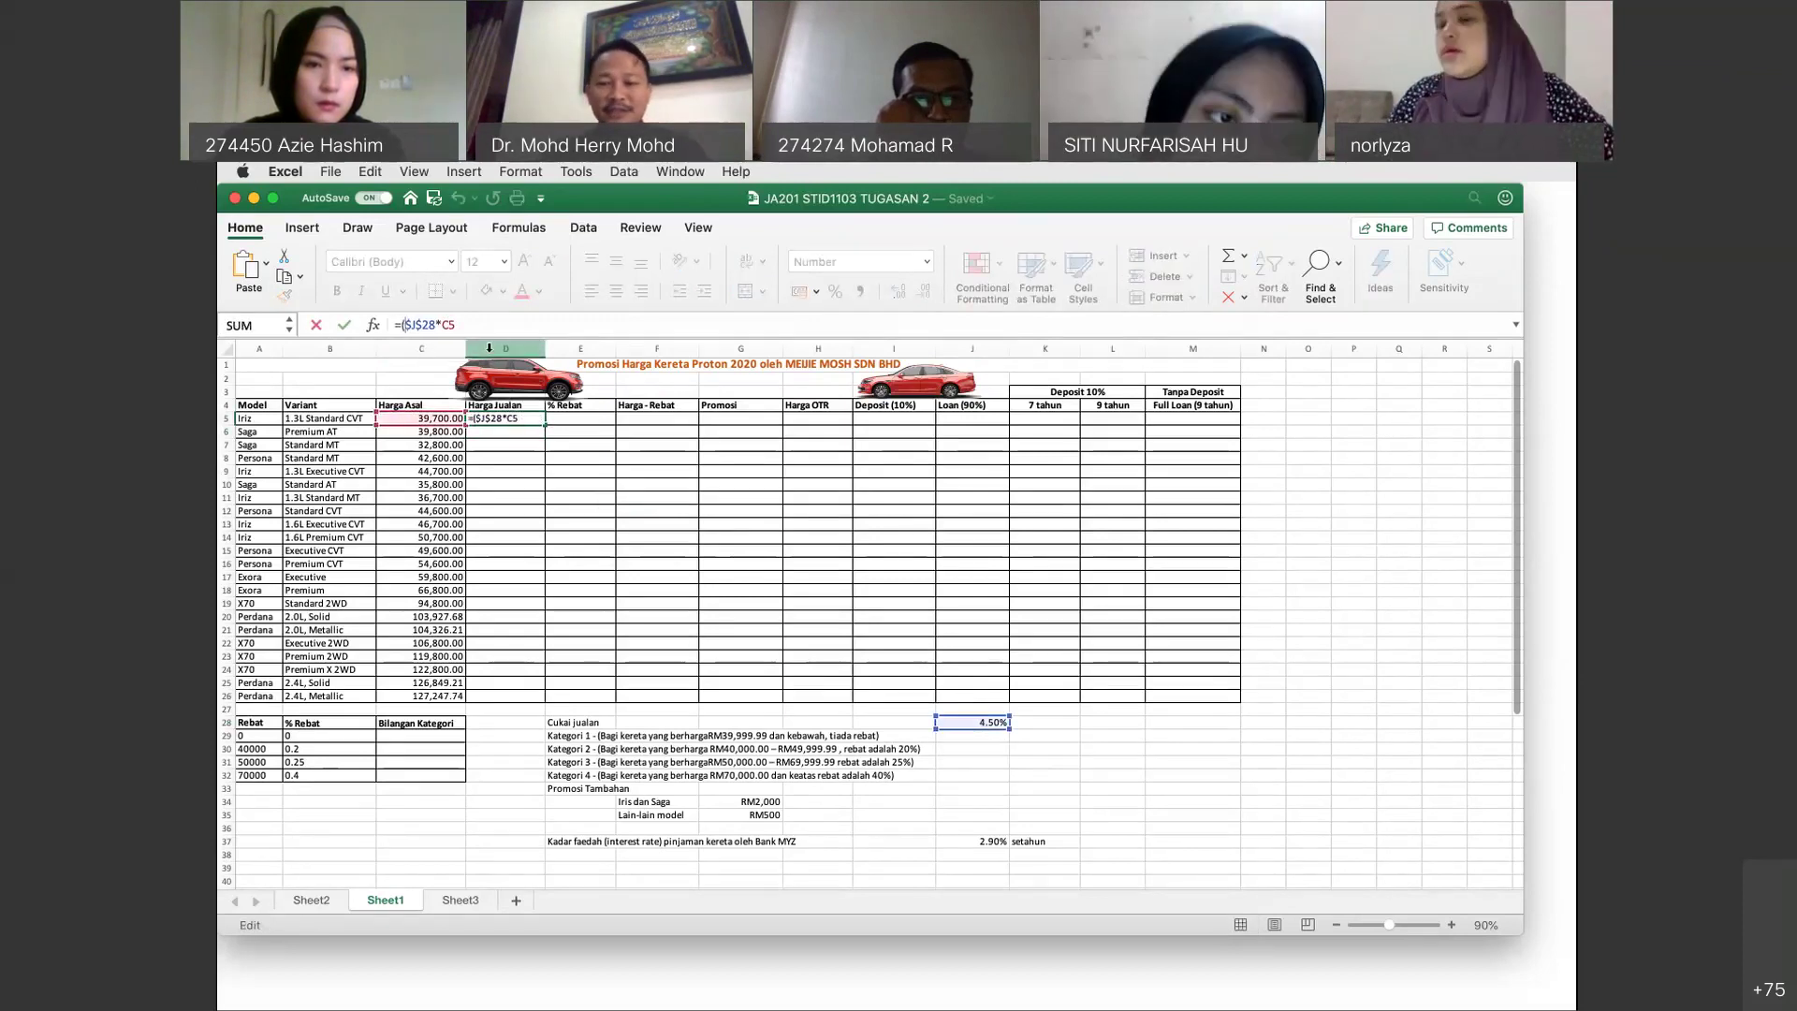
{"action": "type", "text": "(1+"}
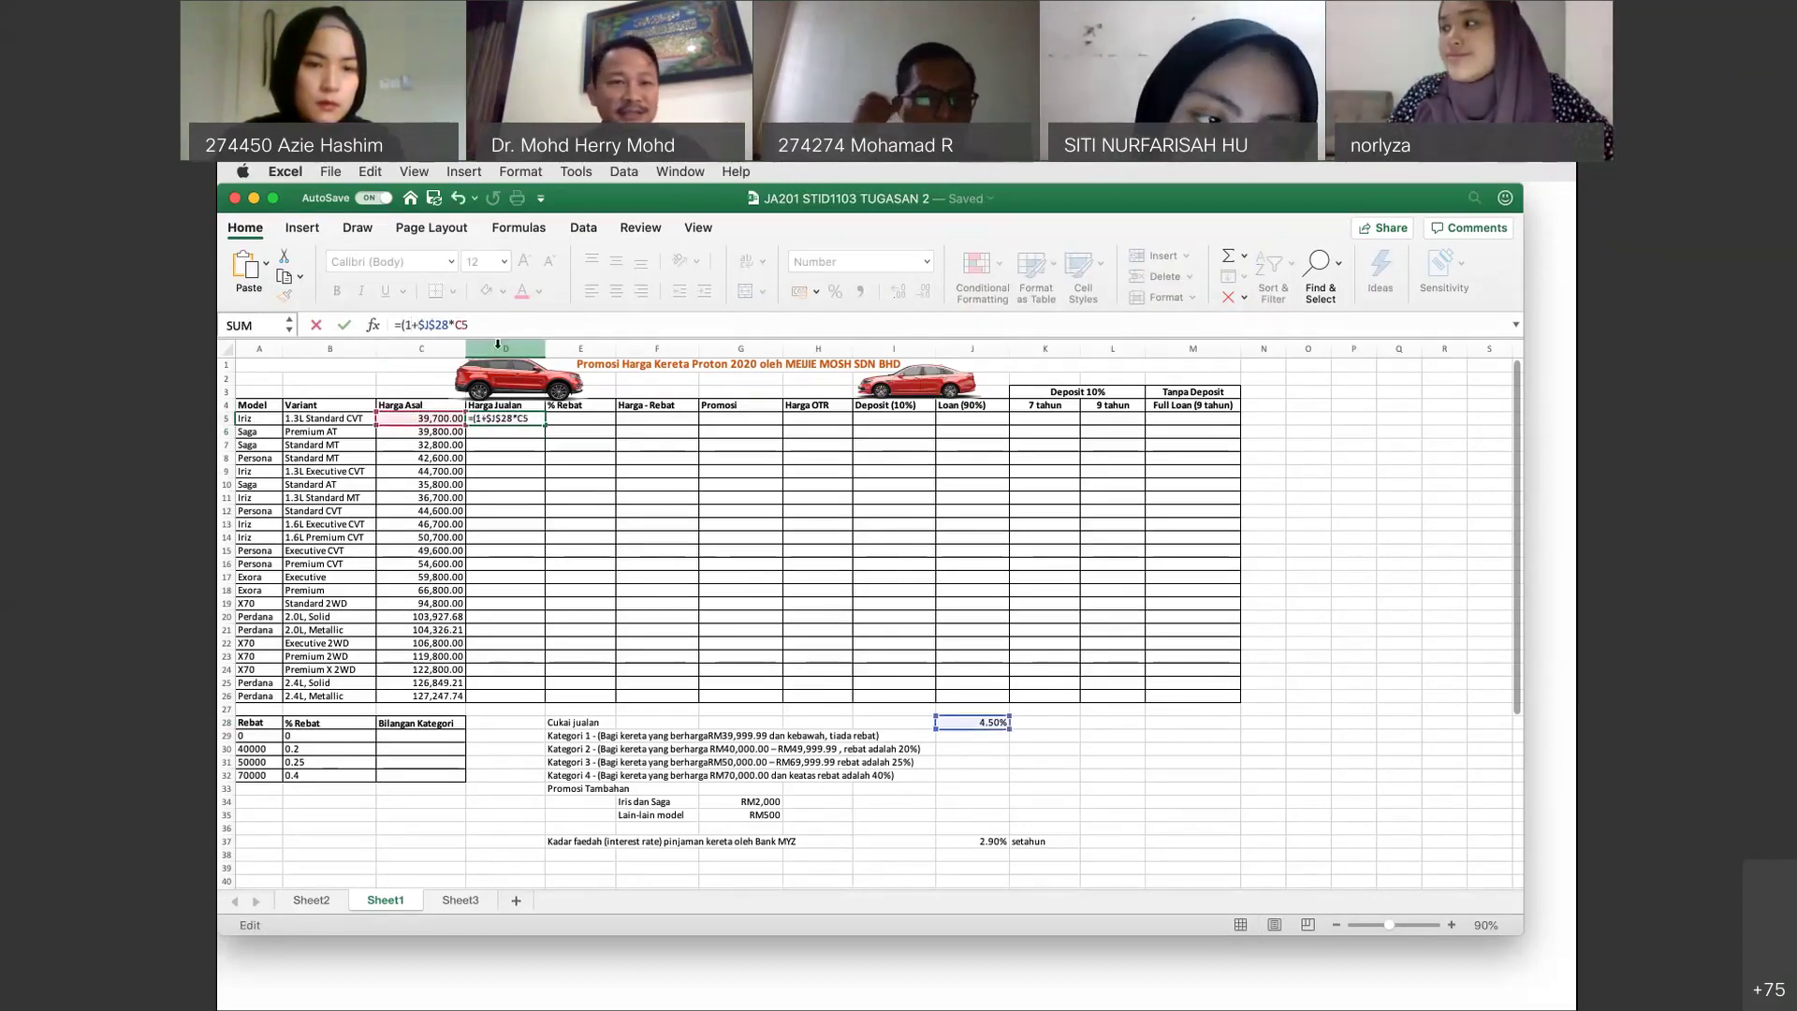
{"action": "left_click", "coordinate": [449, 324]}
{"action": "type", "text": ")"}
{"action": "key", "text": "Return"}
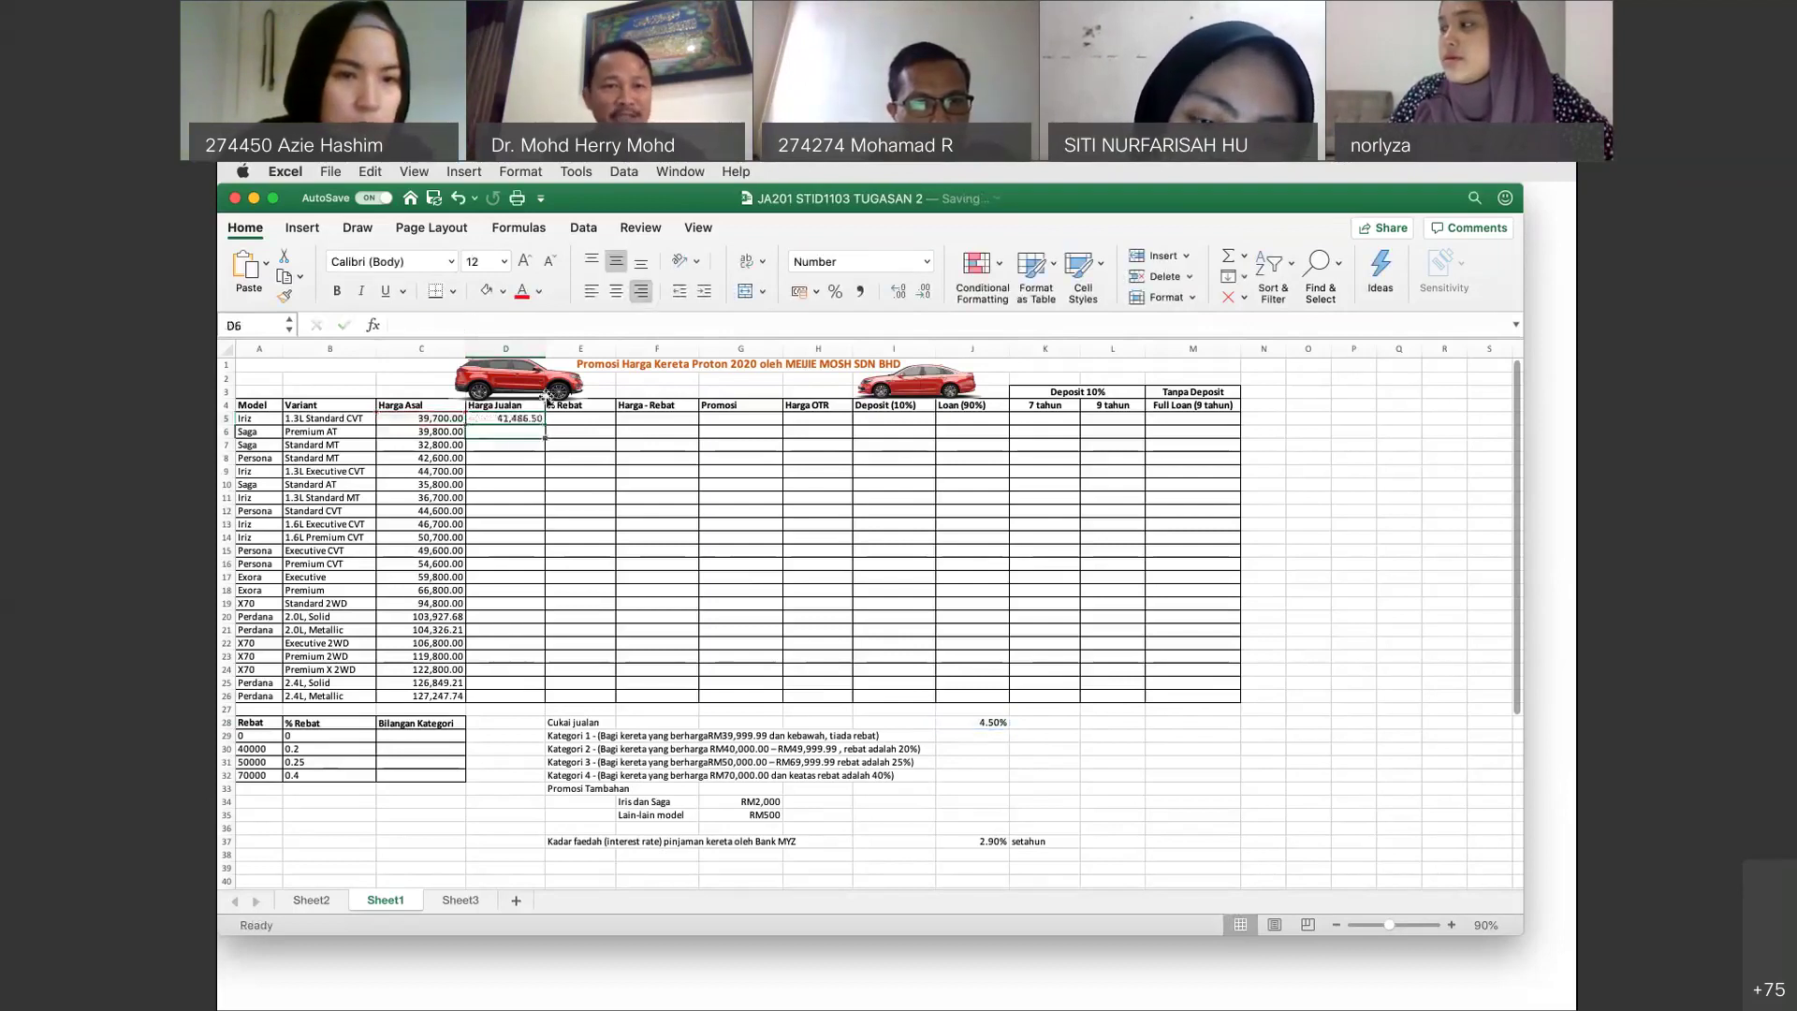
{"action": "left_click", "coordinate": [511, 420]}
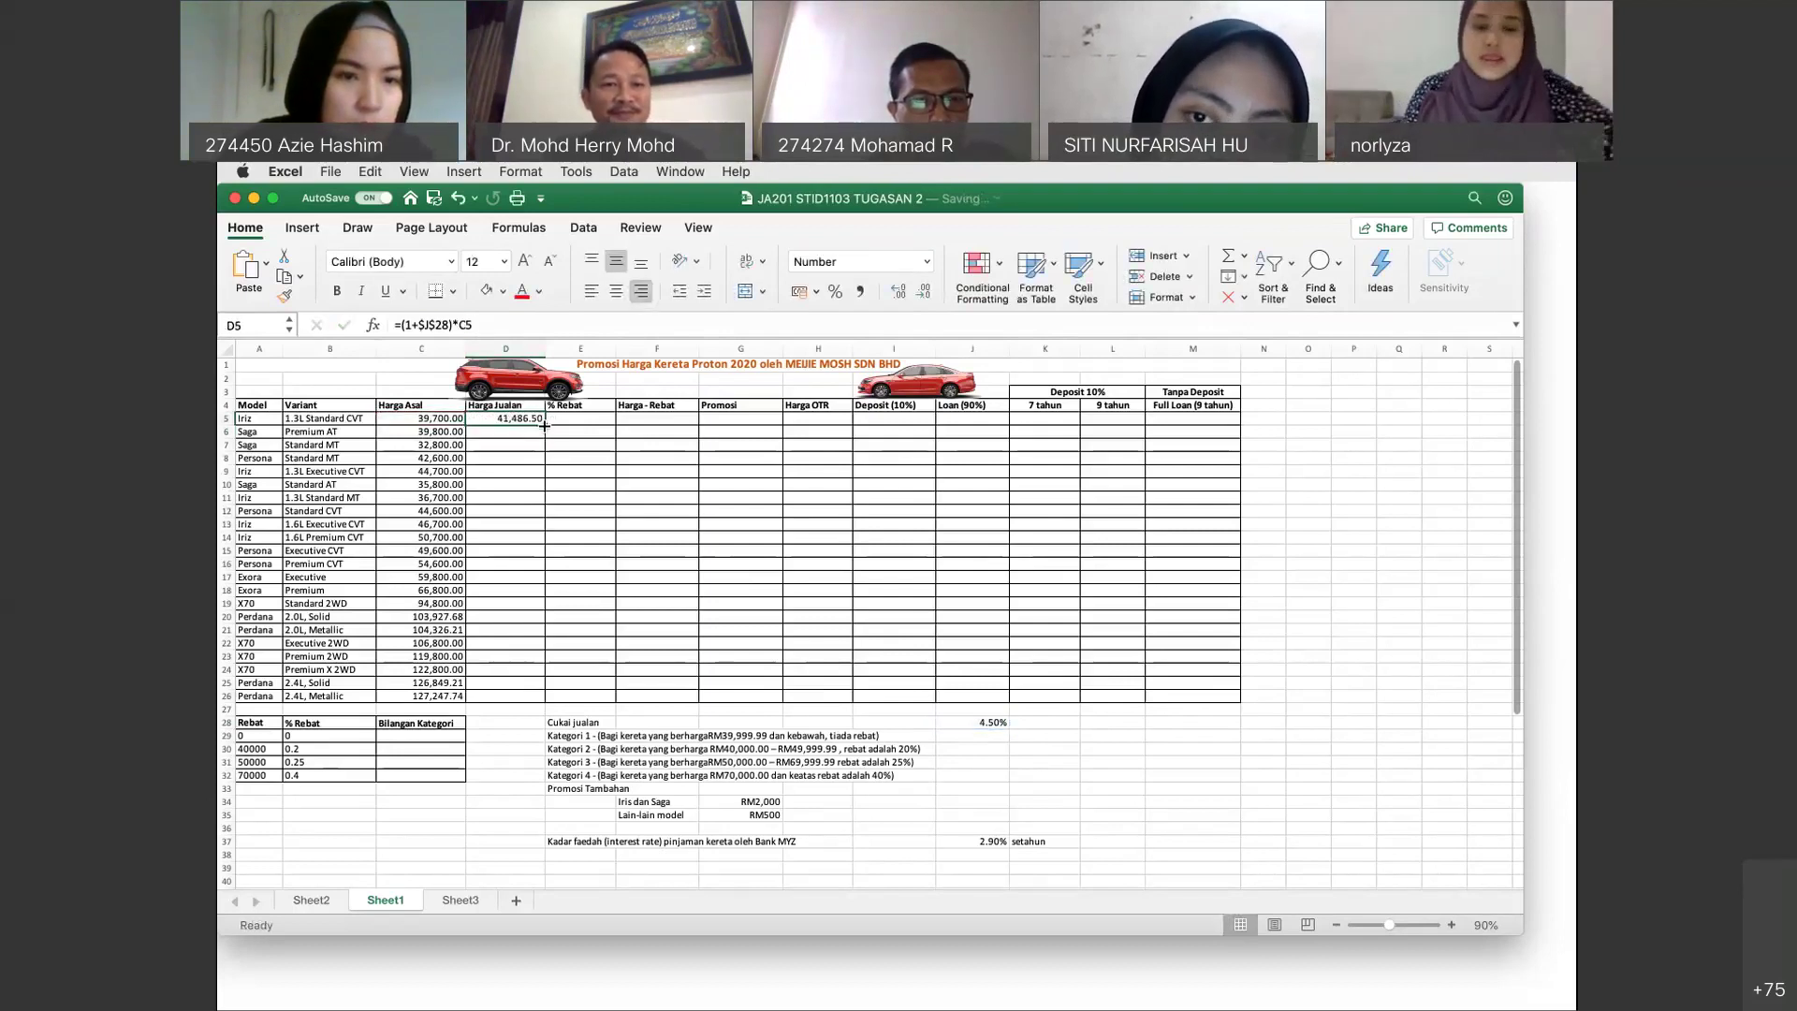
{"action": "double_click", "coordinate": [544, 425]}
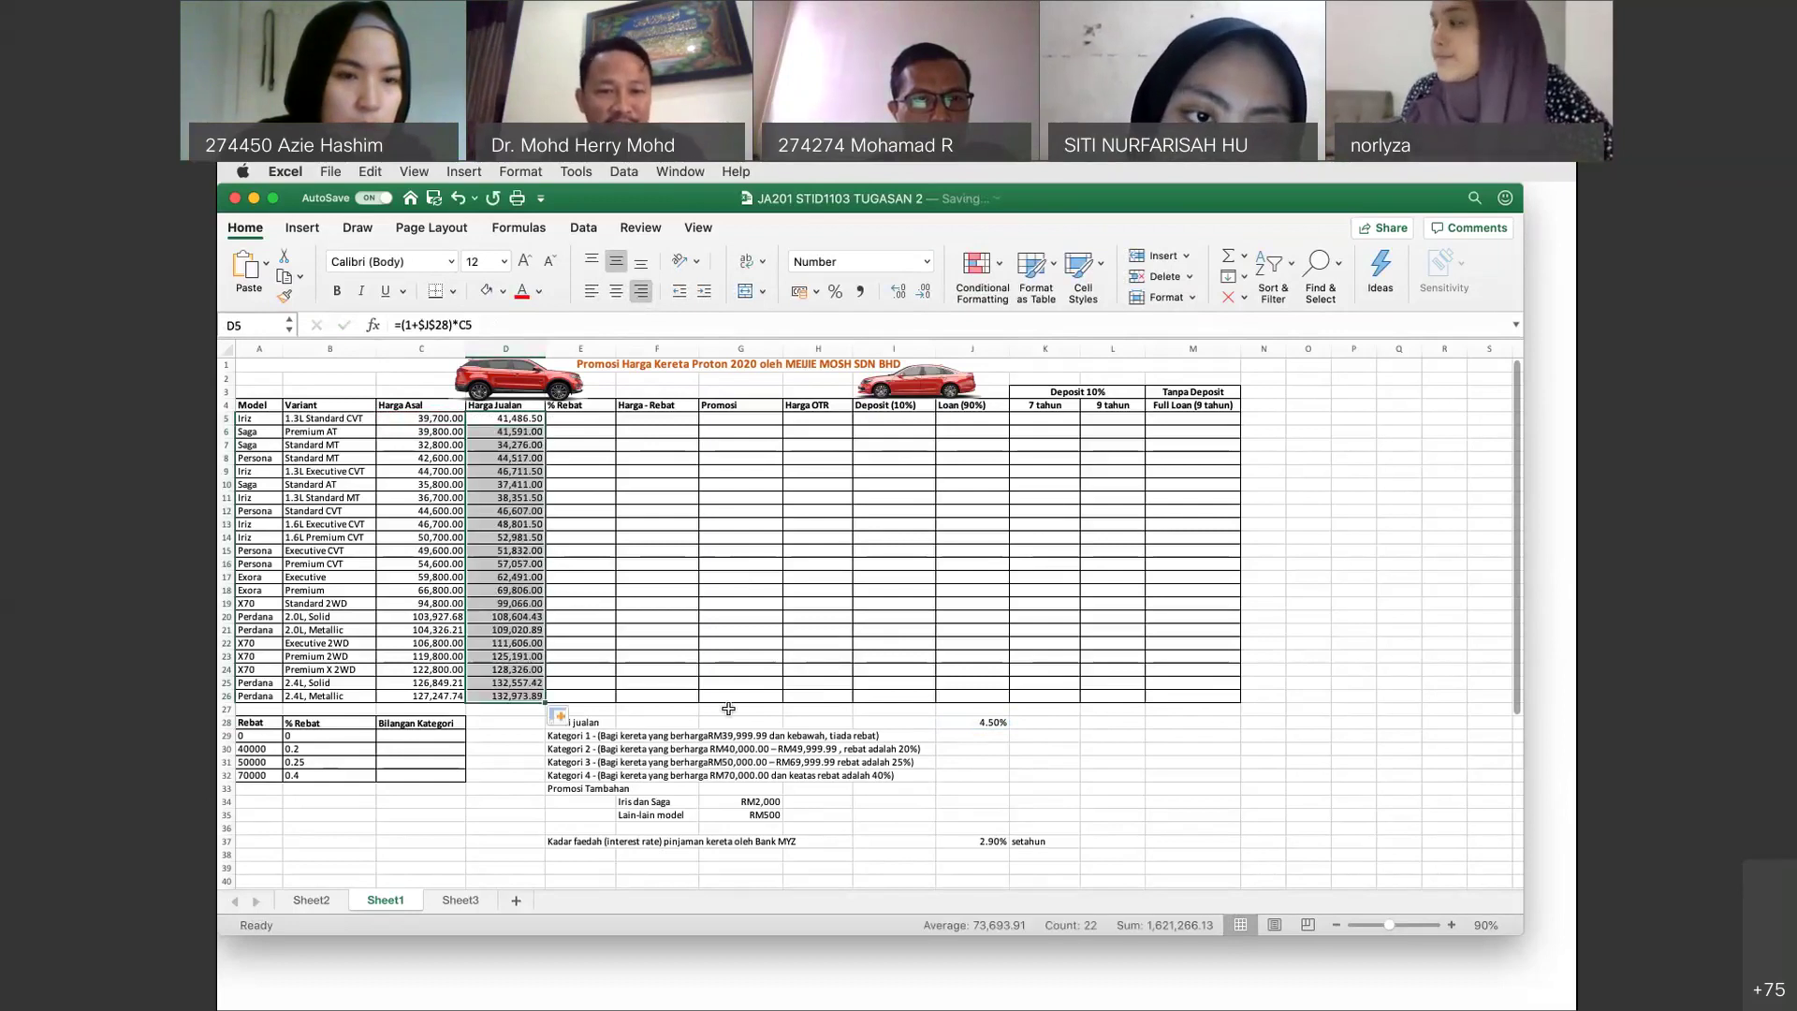
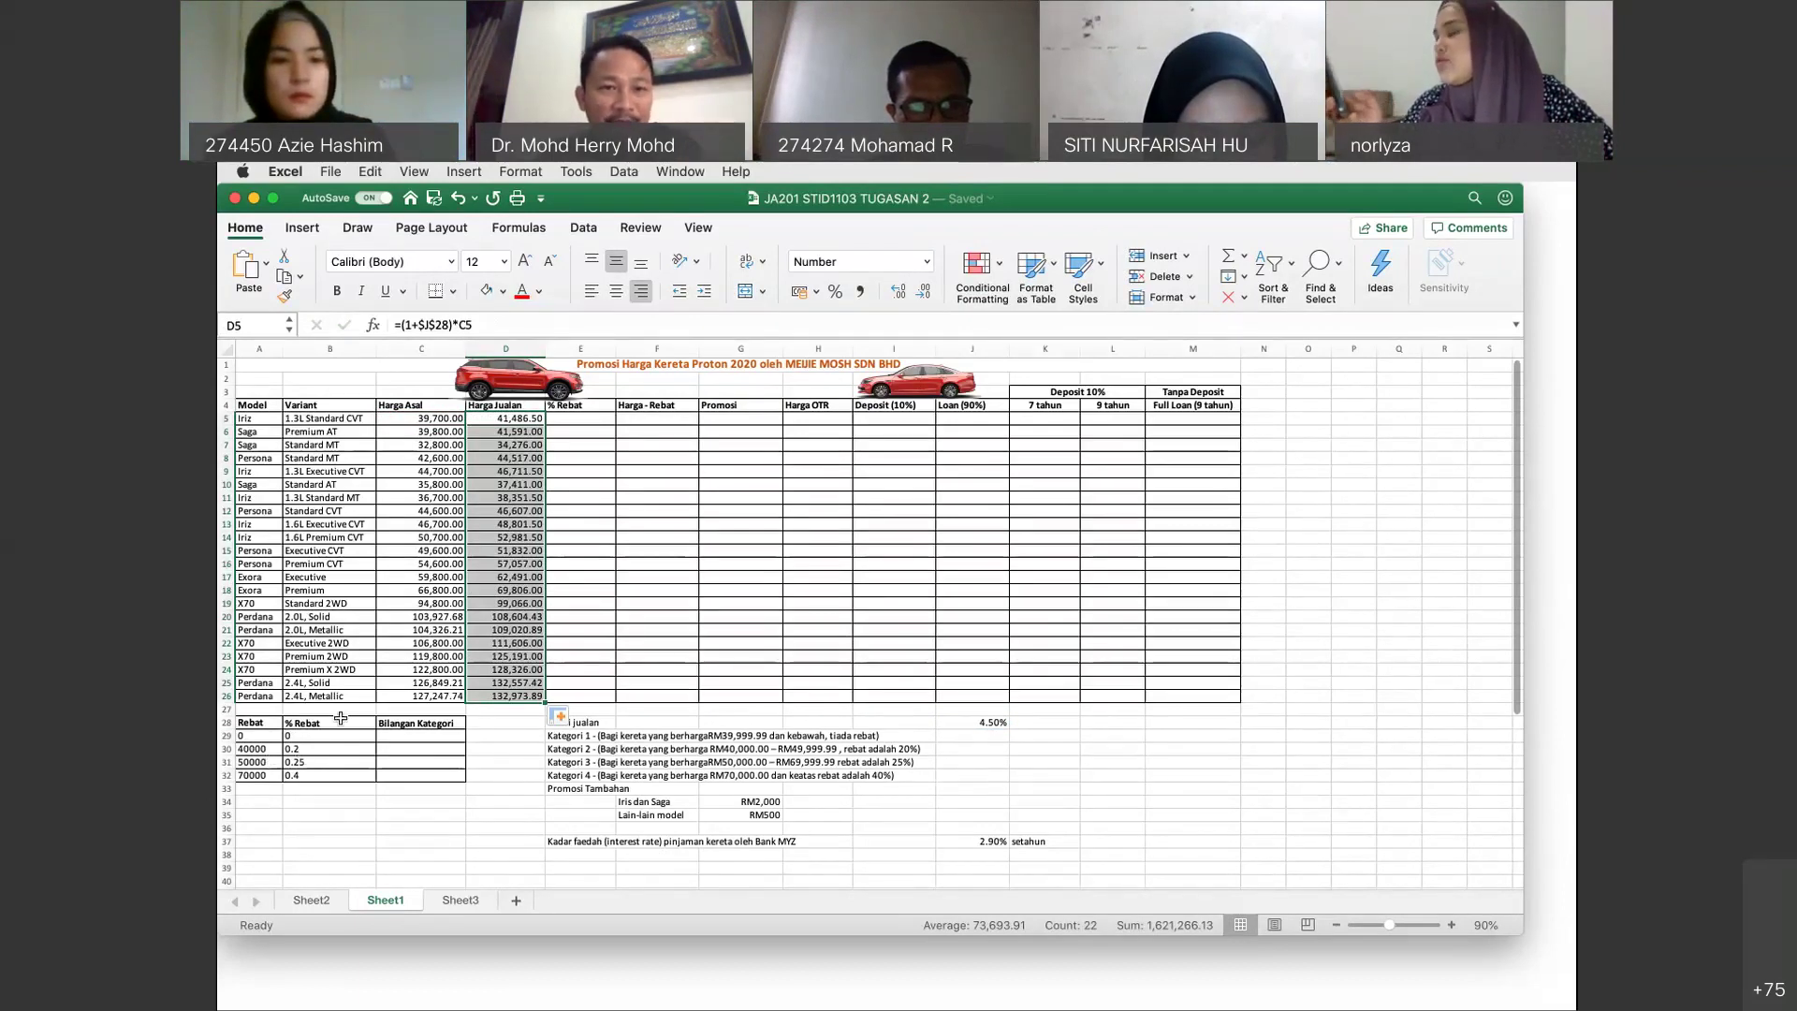
Look up the % Rebat in E5 with =VLOOKUP(D5,$A$29:$B$32,2) and fill the formula down to E26.
{"action": "left_click", "coordinate": [595, 422]}
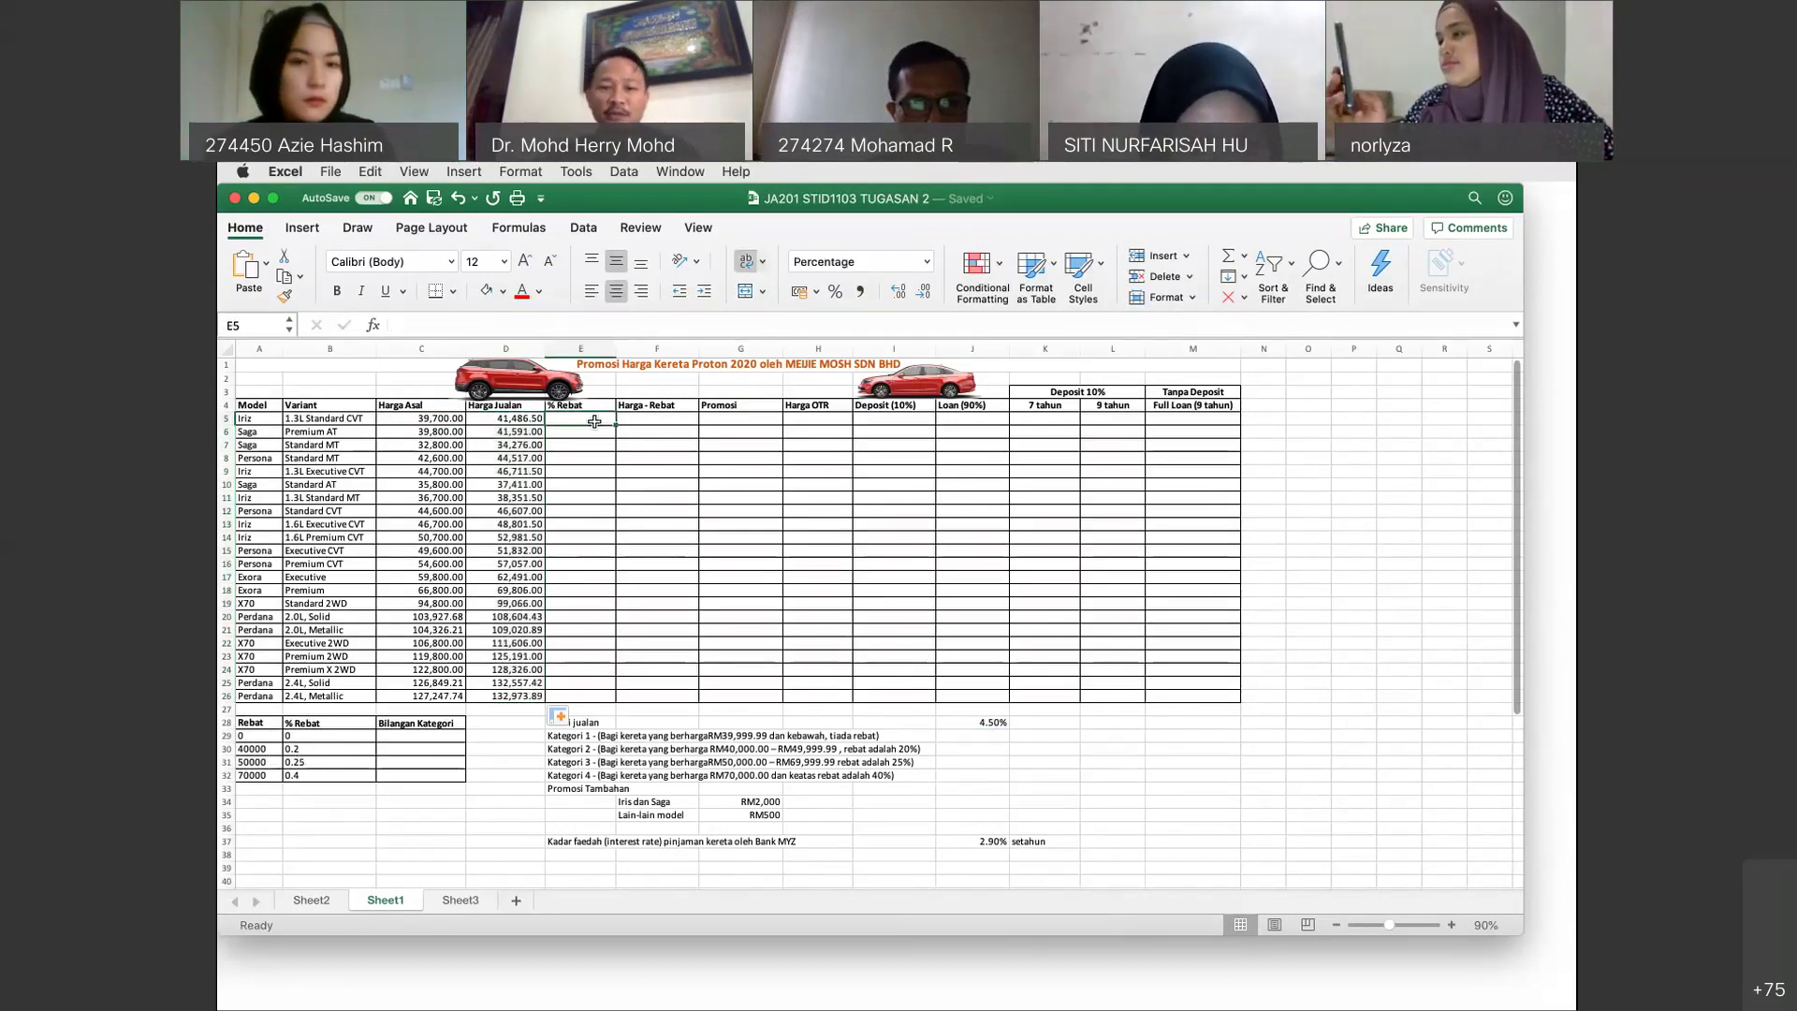
{"action": "type", "text": "="}
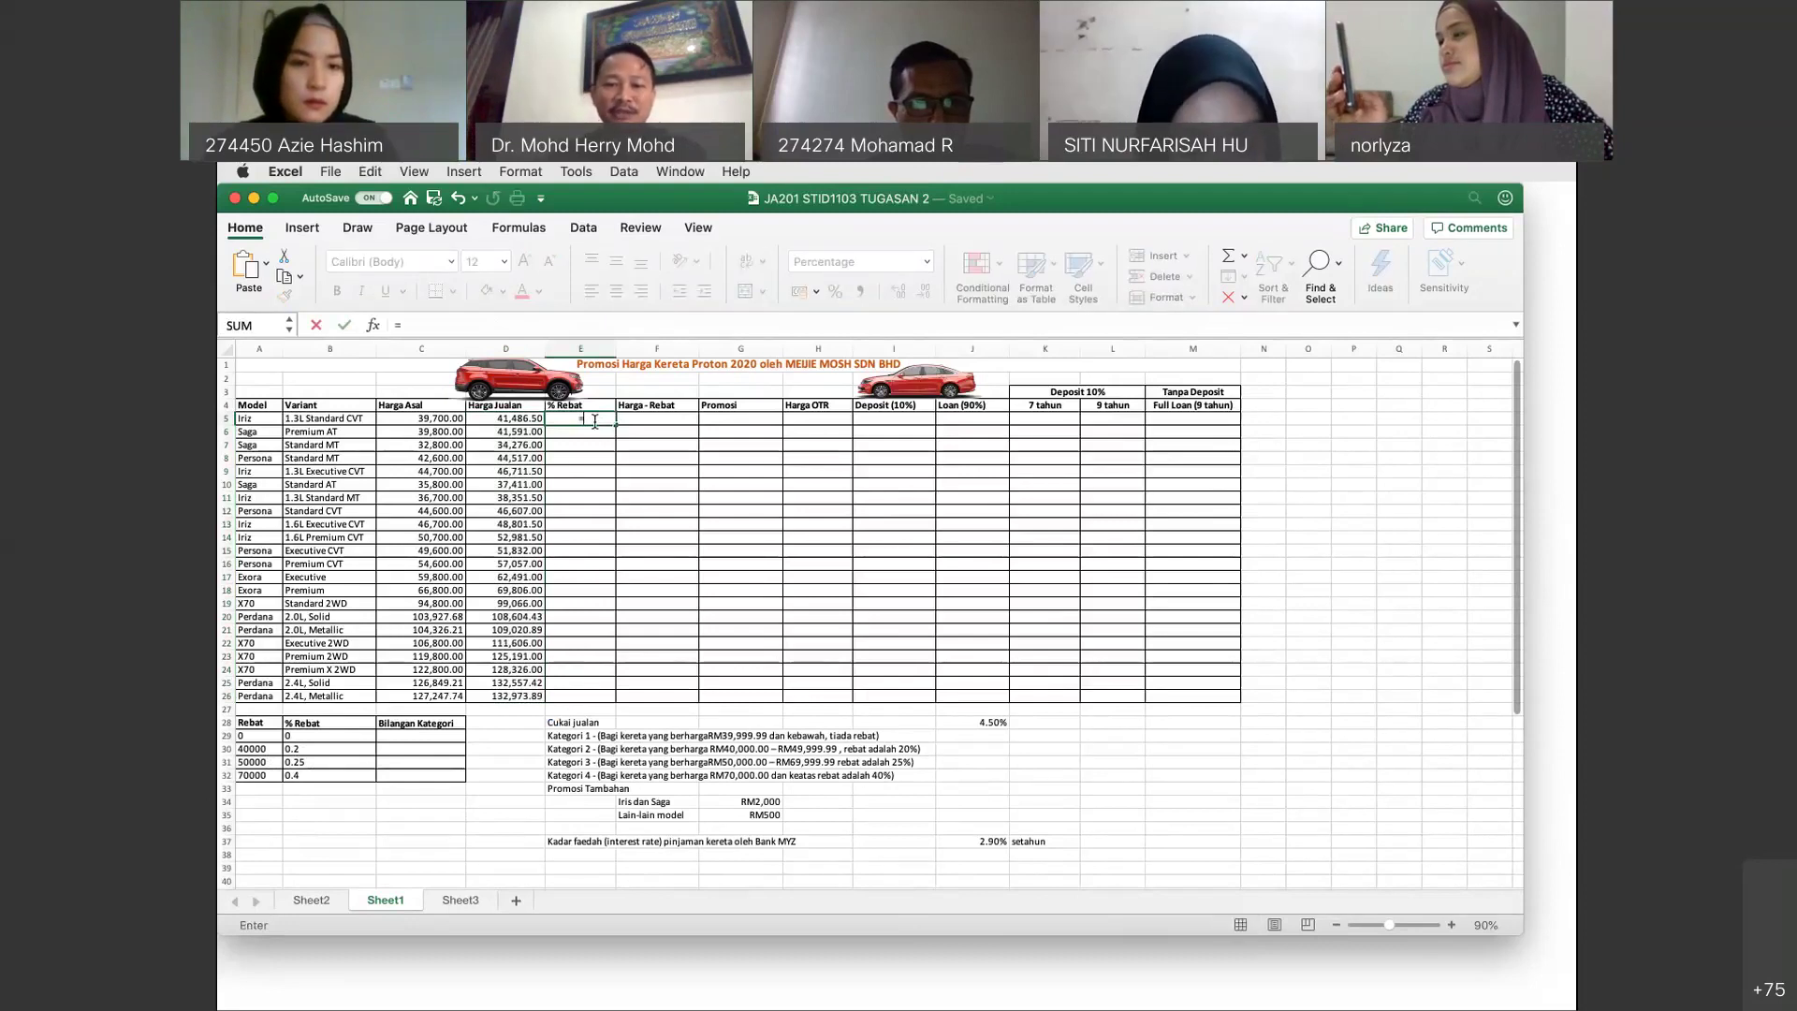
{"action": "type", "text": "VLOOK"}
{"action": "key", "text": "Tab"}
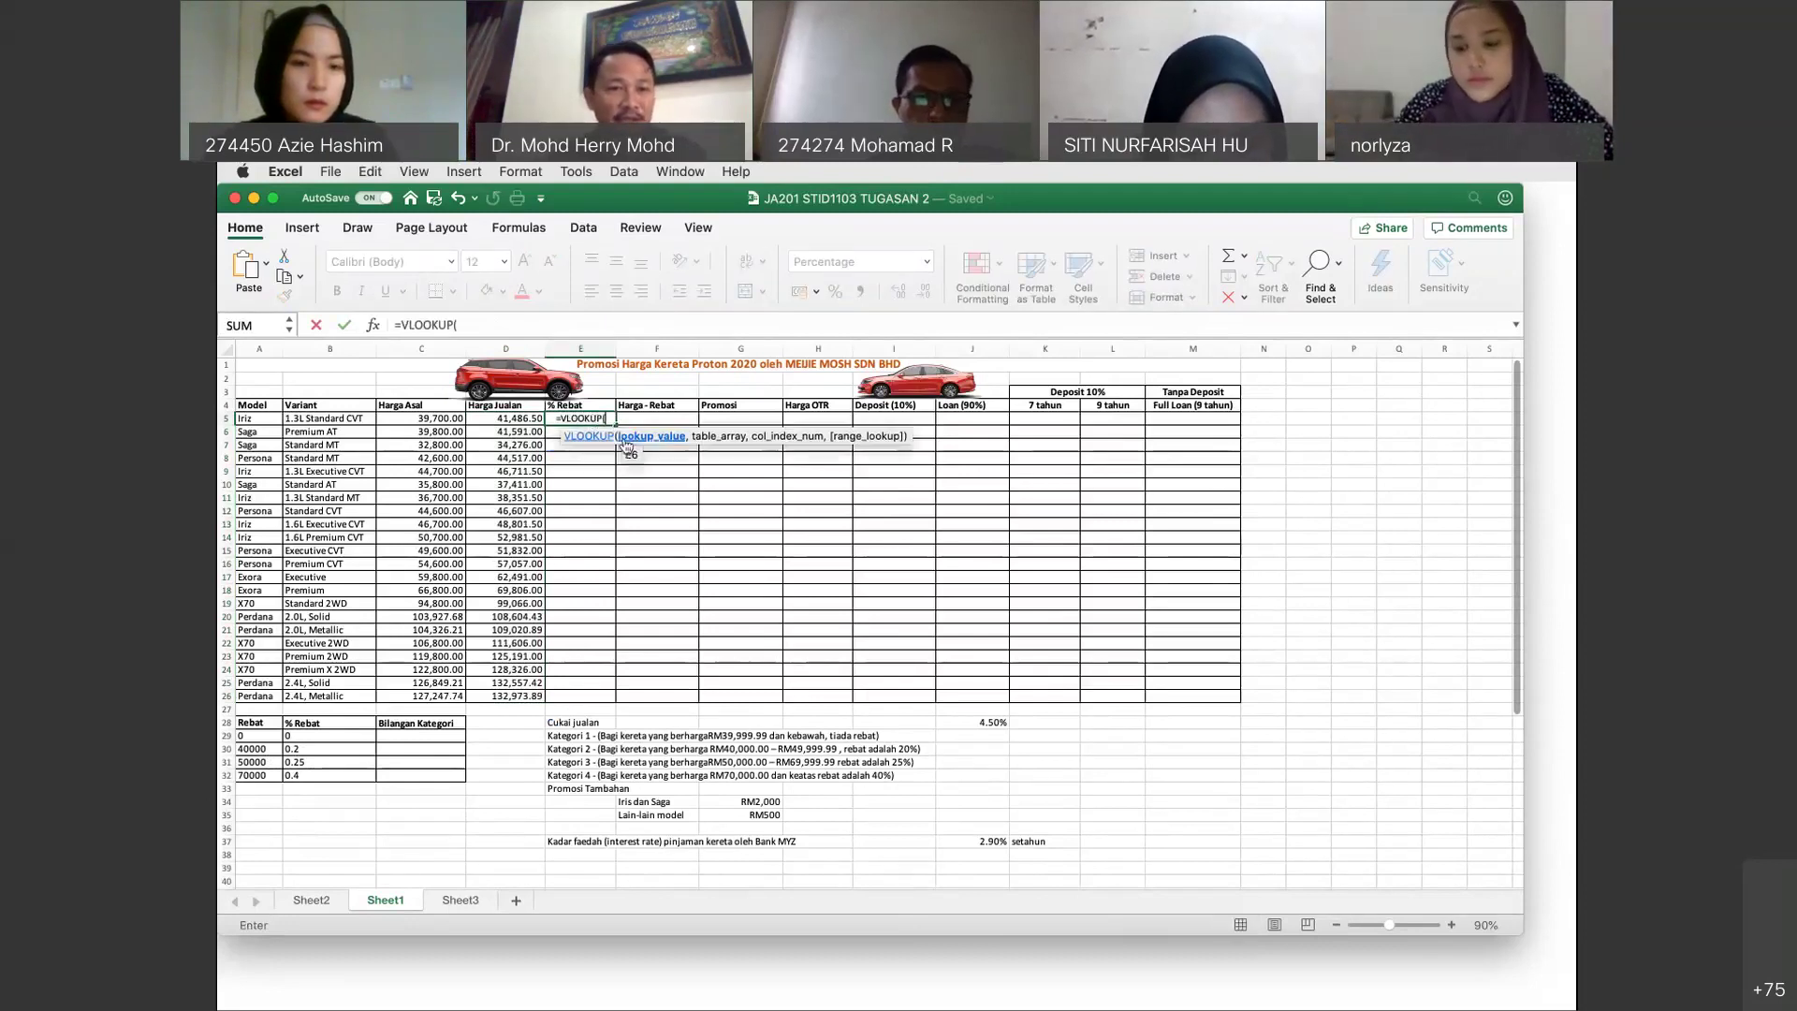
{"action": "left_click", "coordinate": [510, 418]}
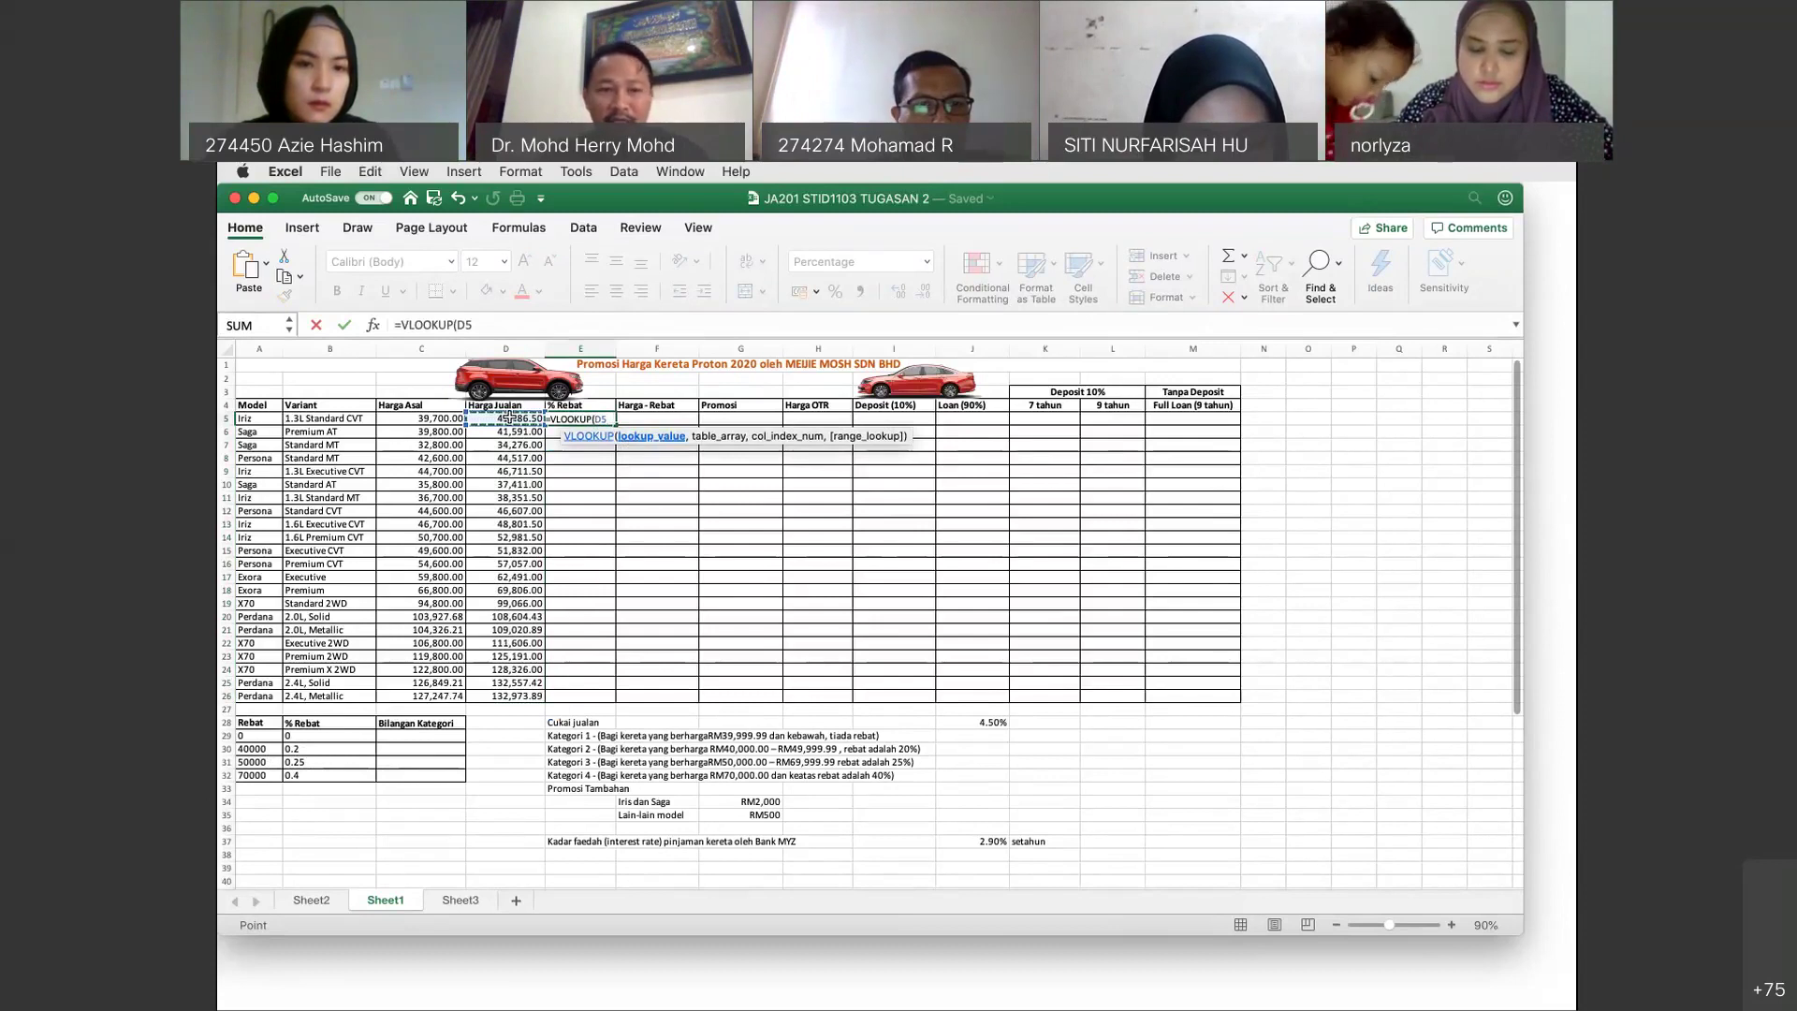
{"action": "type", "text": ","}
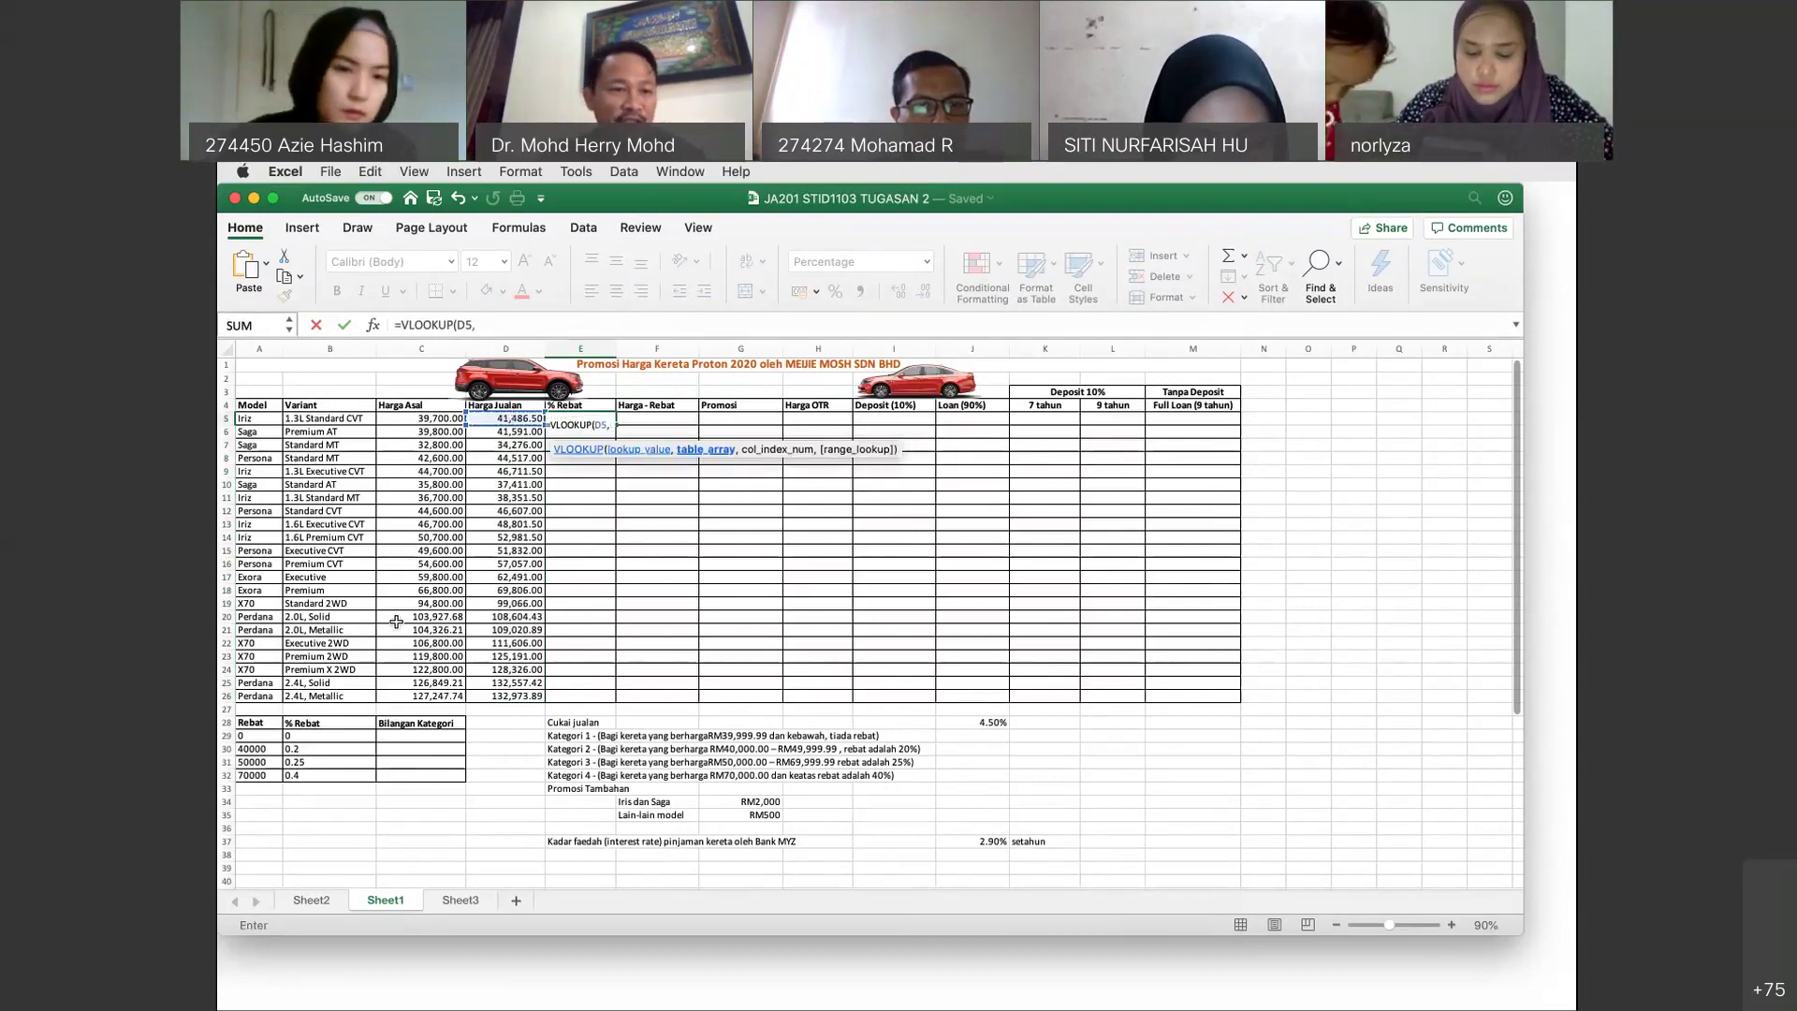
{"action": "left_click_drag", "start_coordinate": [245, 735], "coordinate": [334, 777]}
{"action": "key", "text": "F4"}
{"action": "type", "text": ",2"}
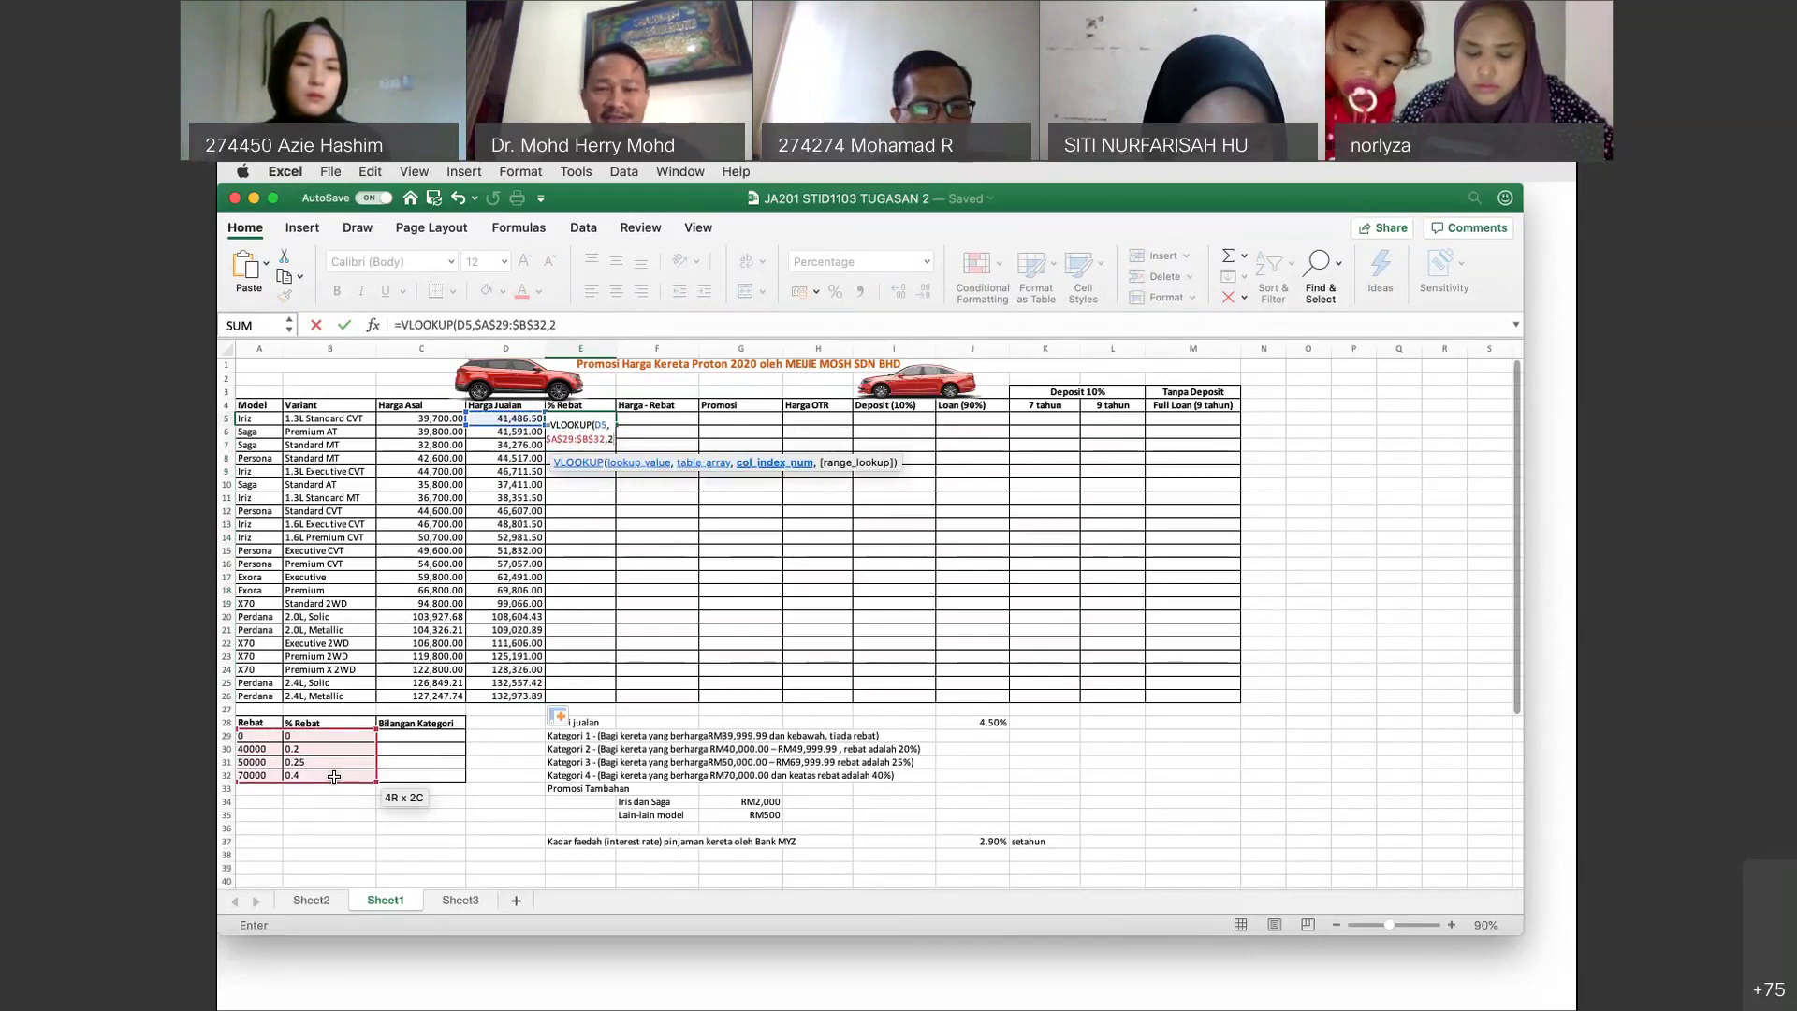
{"action": "type", "text": ")"}
{"action": "key", "text": "Return"}
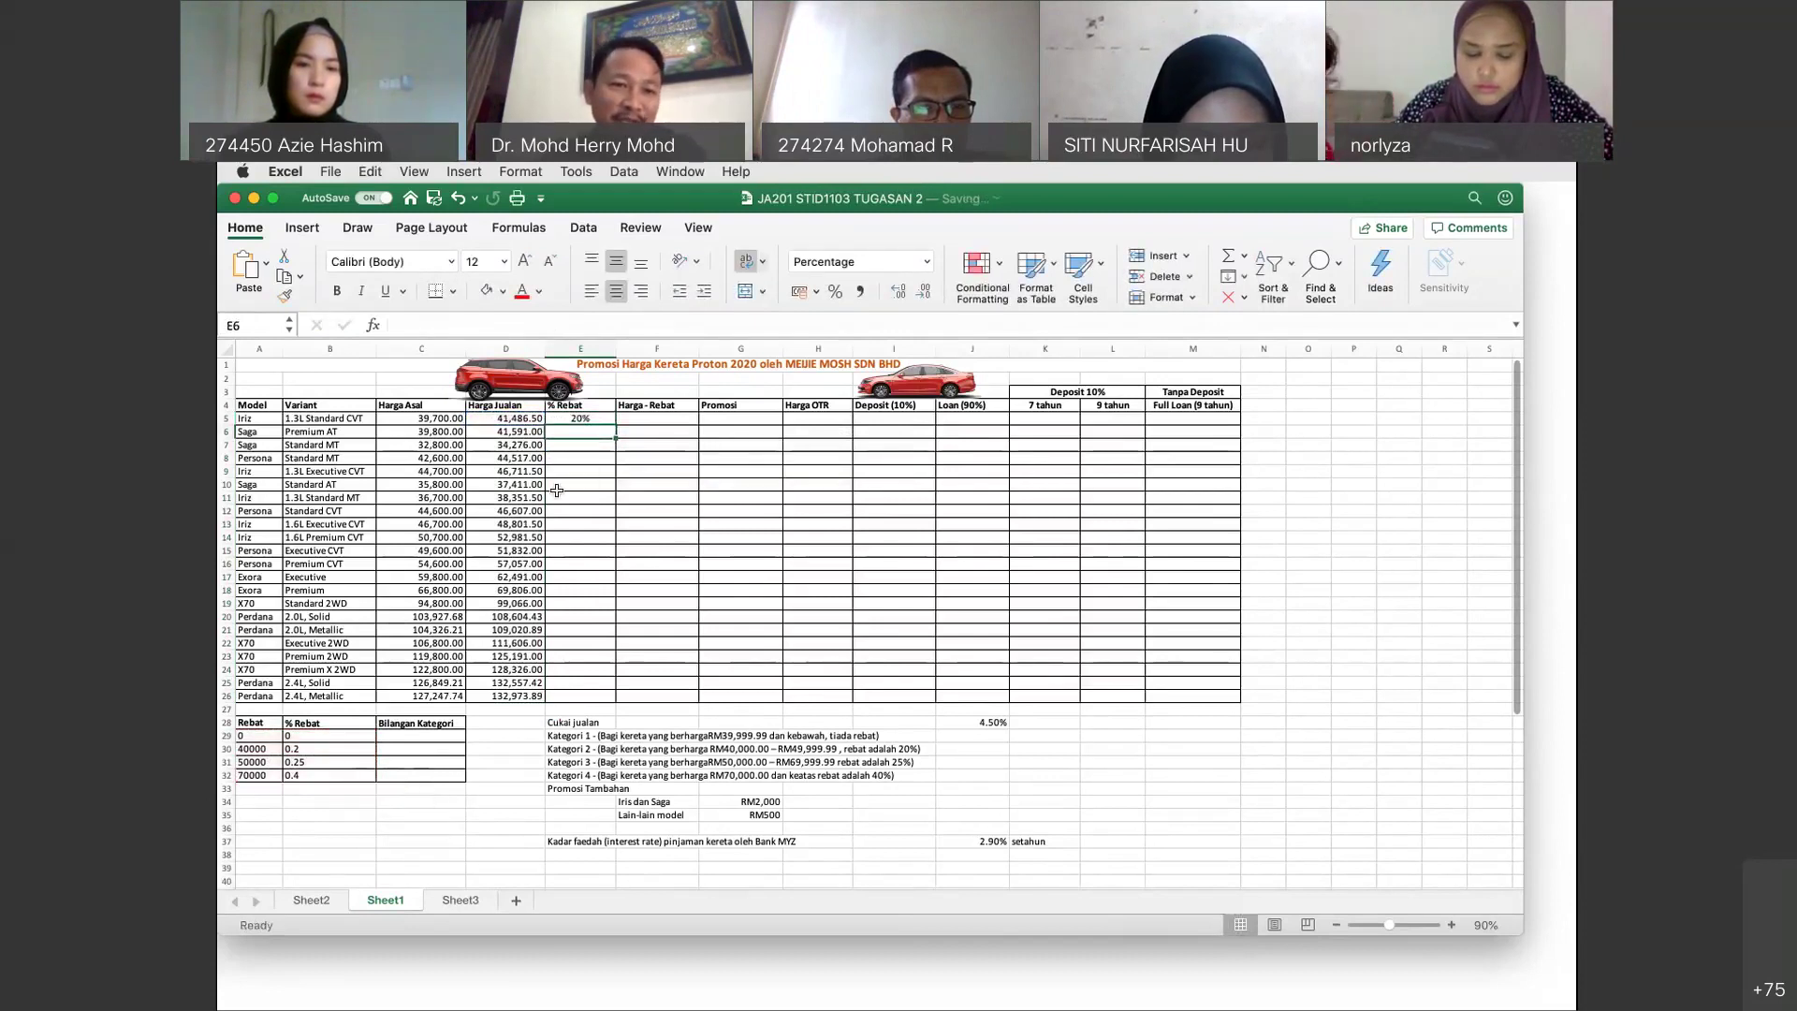
{"action": "left_click", "coordinate": [585, 419]}
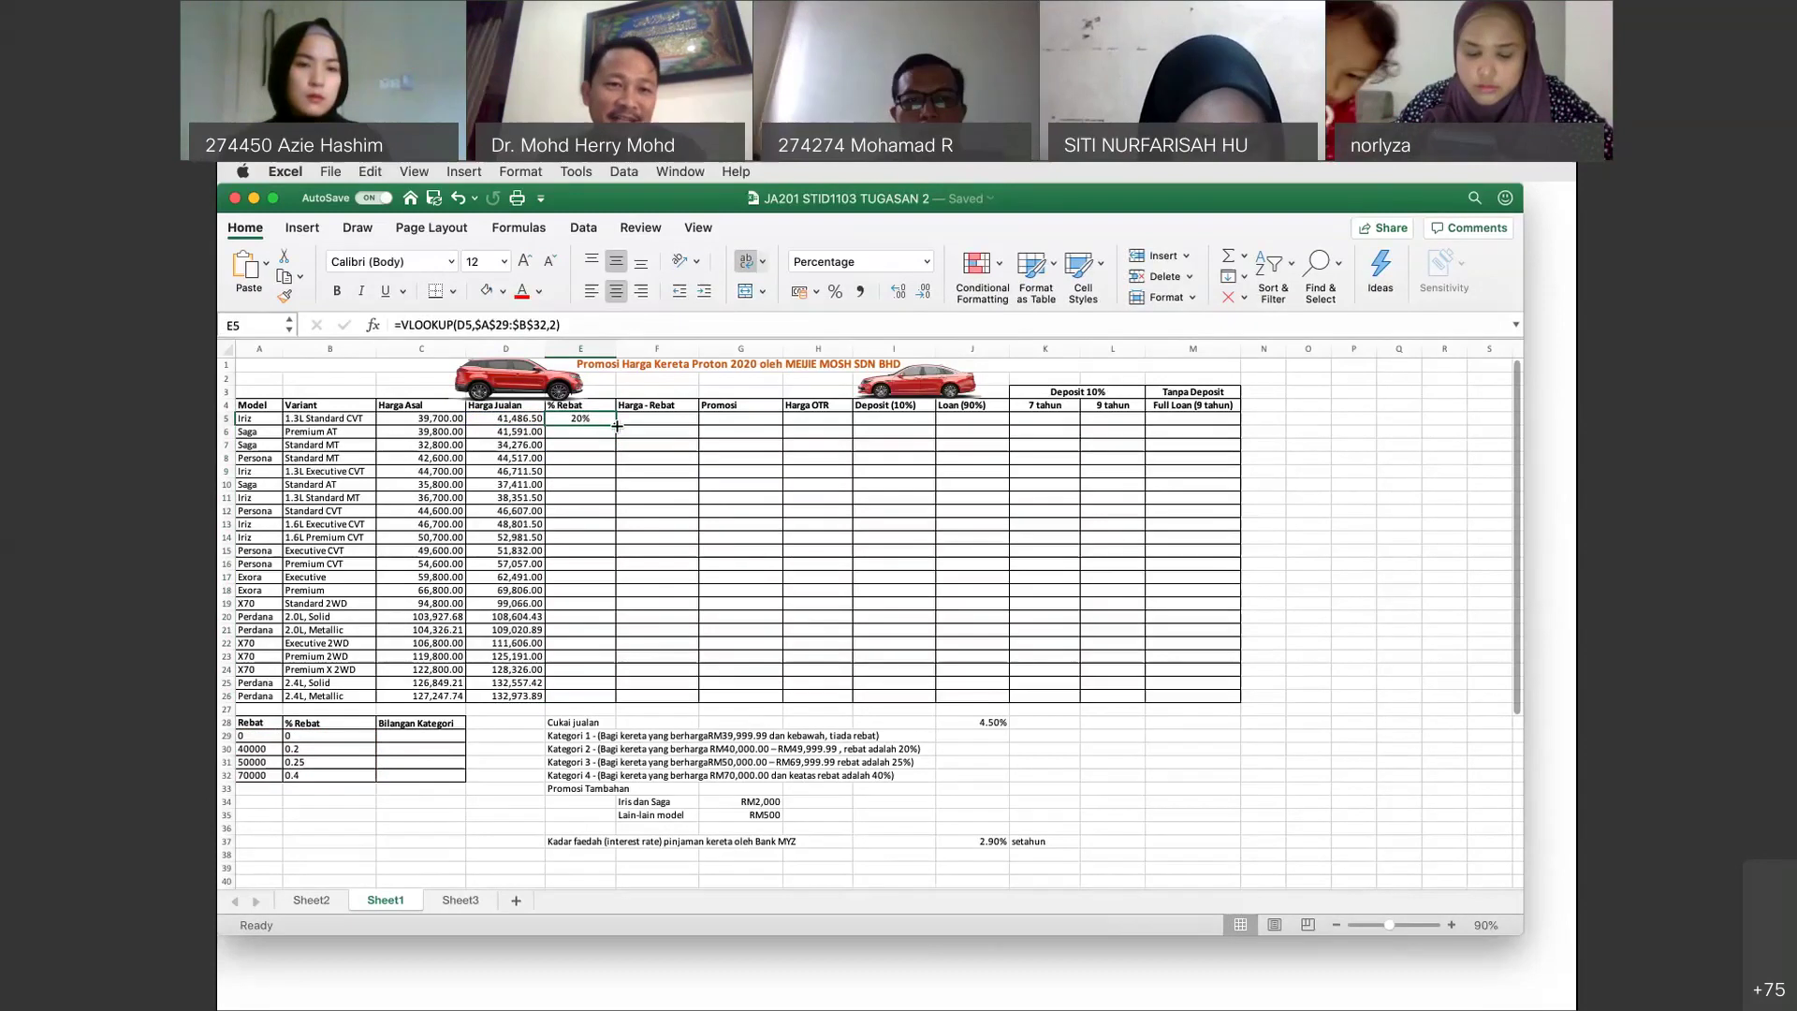
{"action": "double_click", "coordinate": [615, 424]}
Enter =D5-(1-E5) in the first Harga - Rebat cell, F5, and fill it down to F26.
{"action": "left_click", "coordinate": [652, 423]}
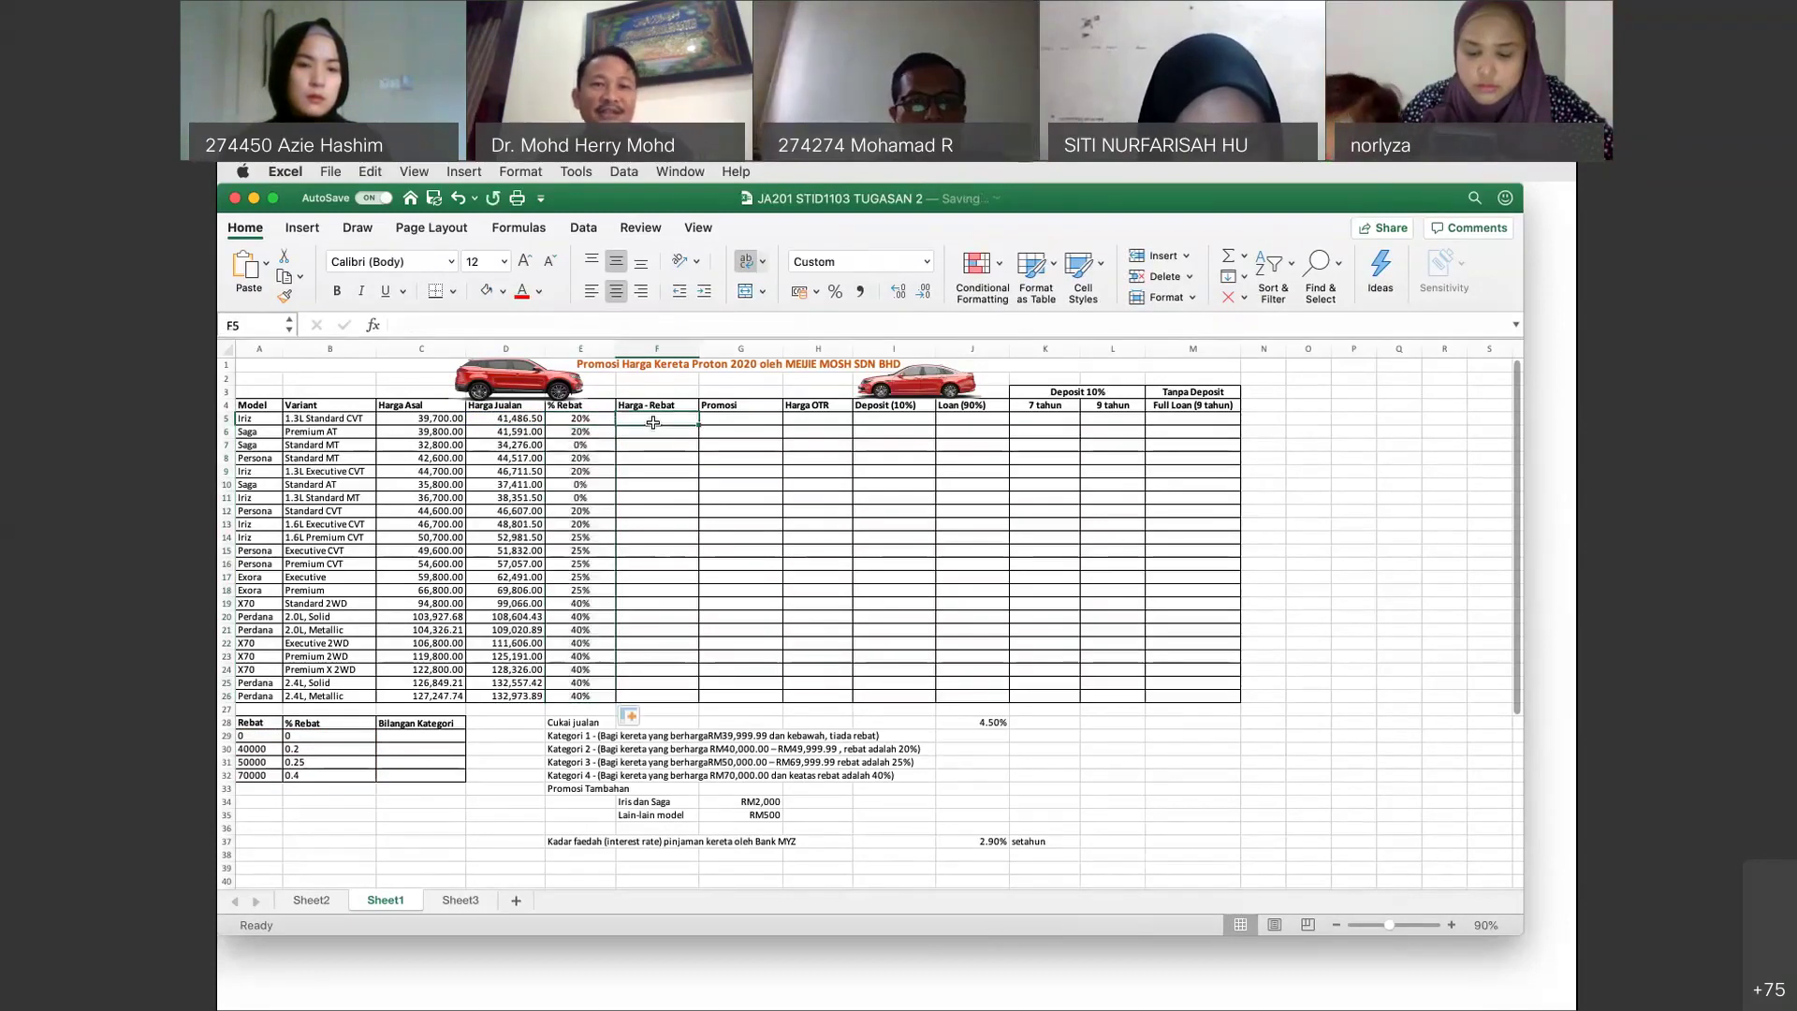
{"action": "type", "text": "="}
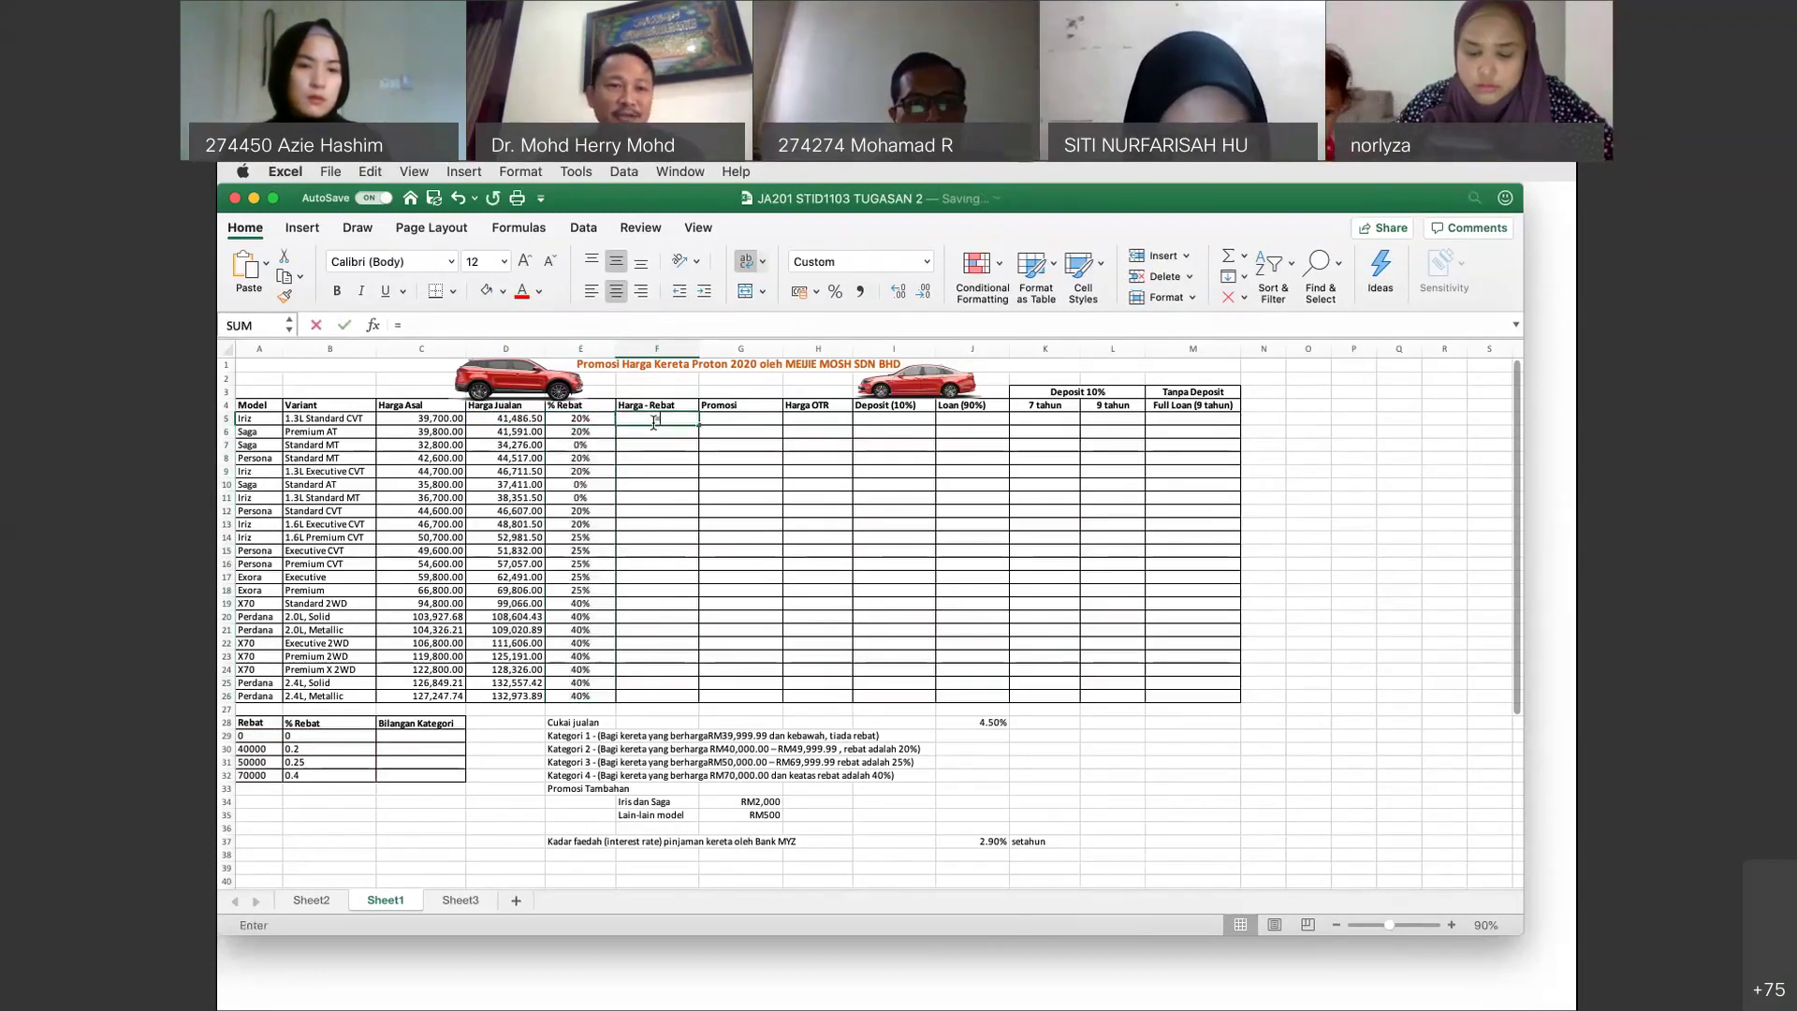
{"action": "left_click", "coordinate": [518, 418]}
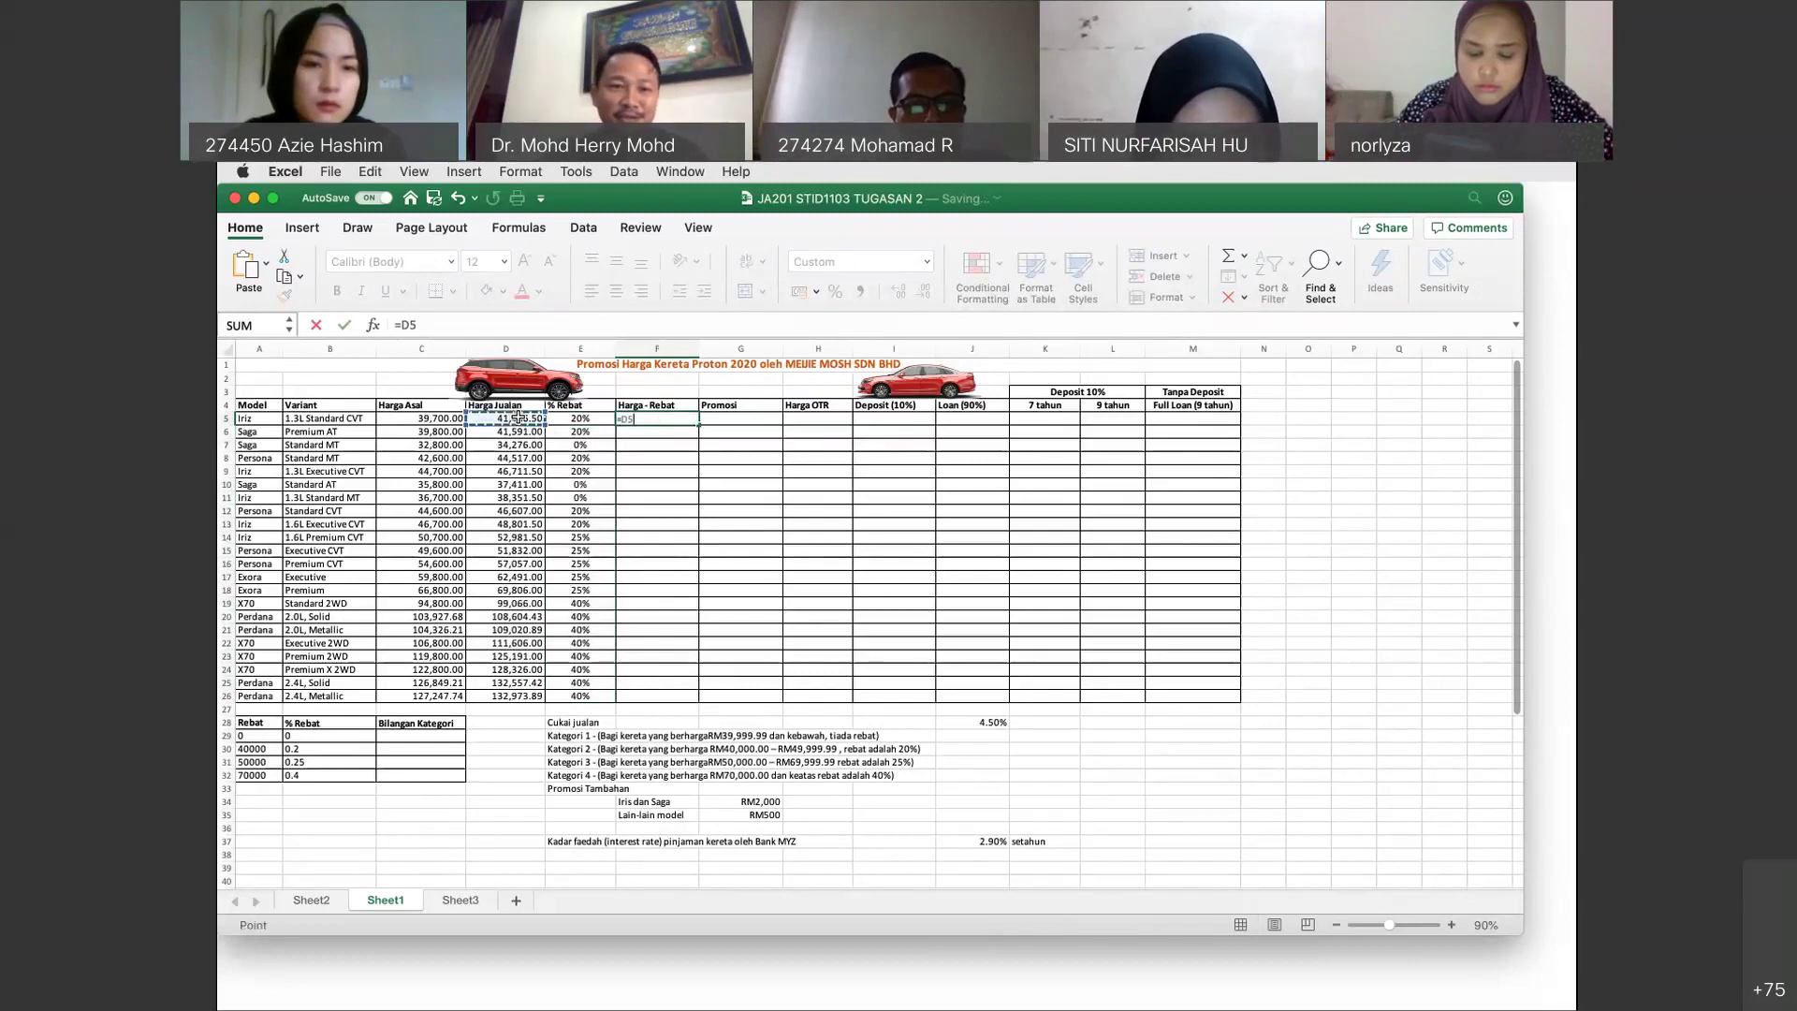
{"action": "type", "text": "-("}
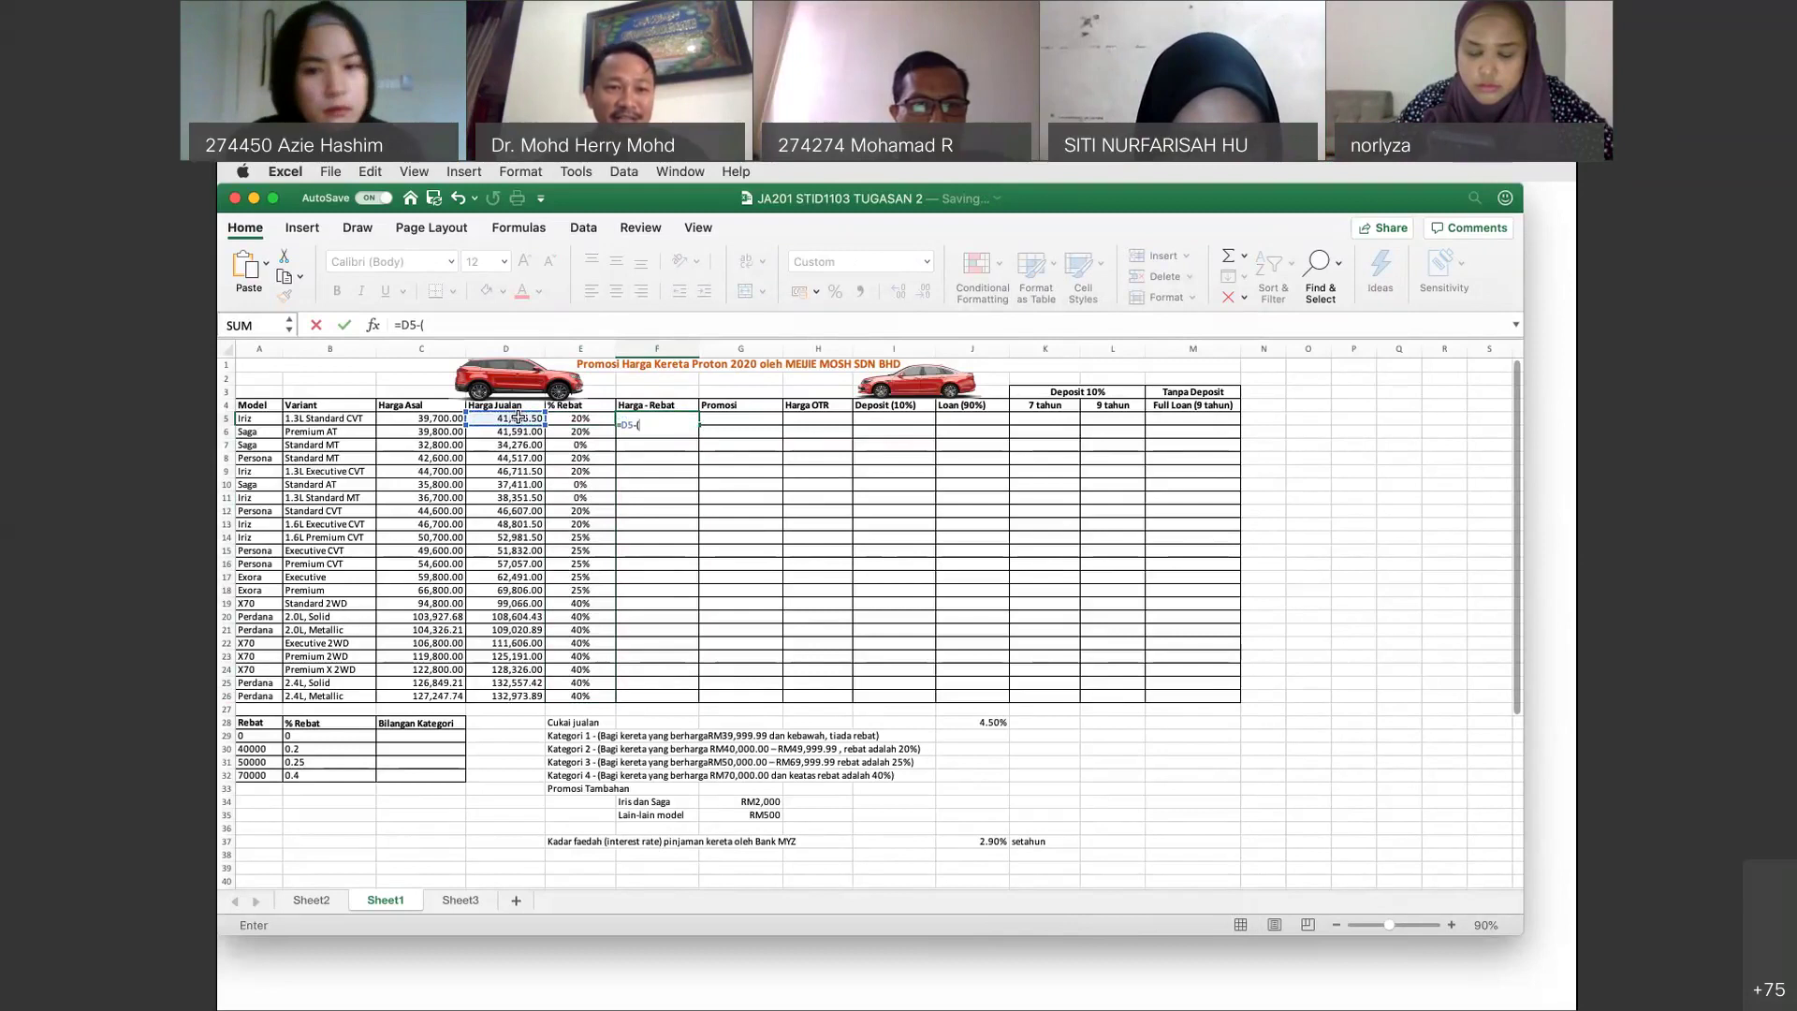
{"action": "type", "text": "1-"}
{"action": "left_click", "coordinate": [596, 421]}
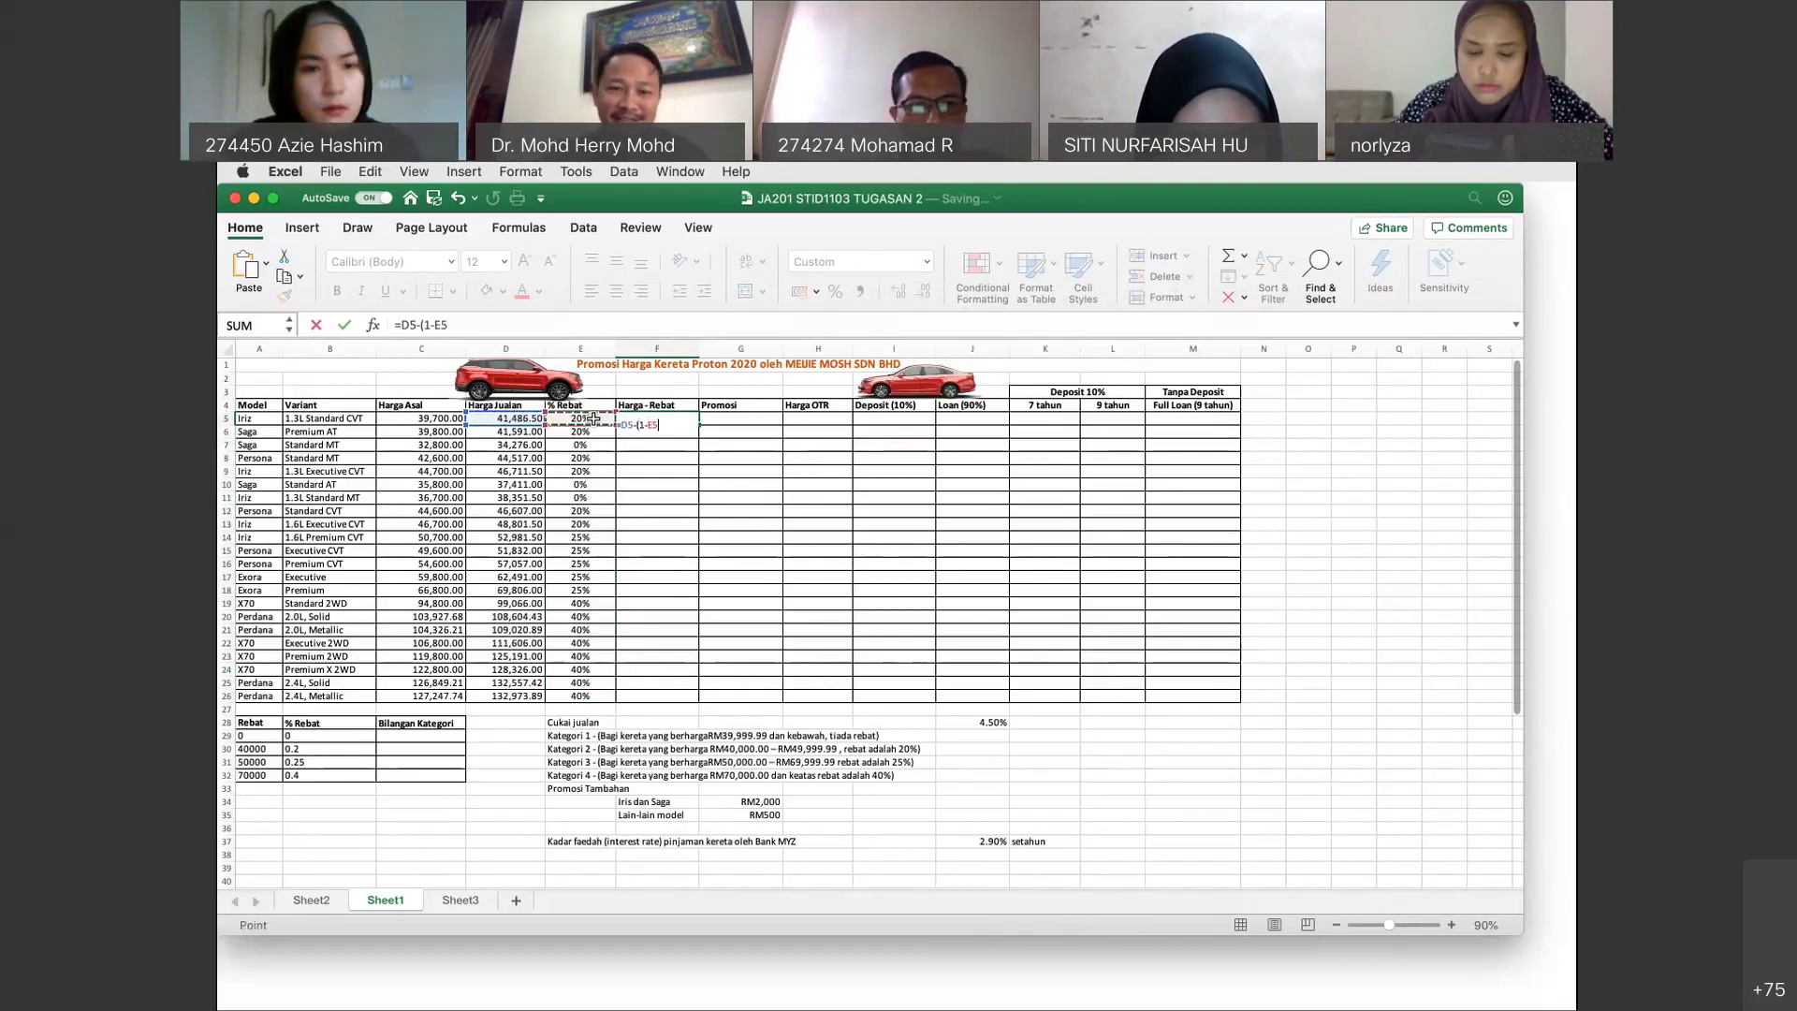
{"action": "type", "text": ")"}
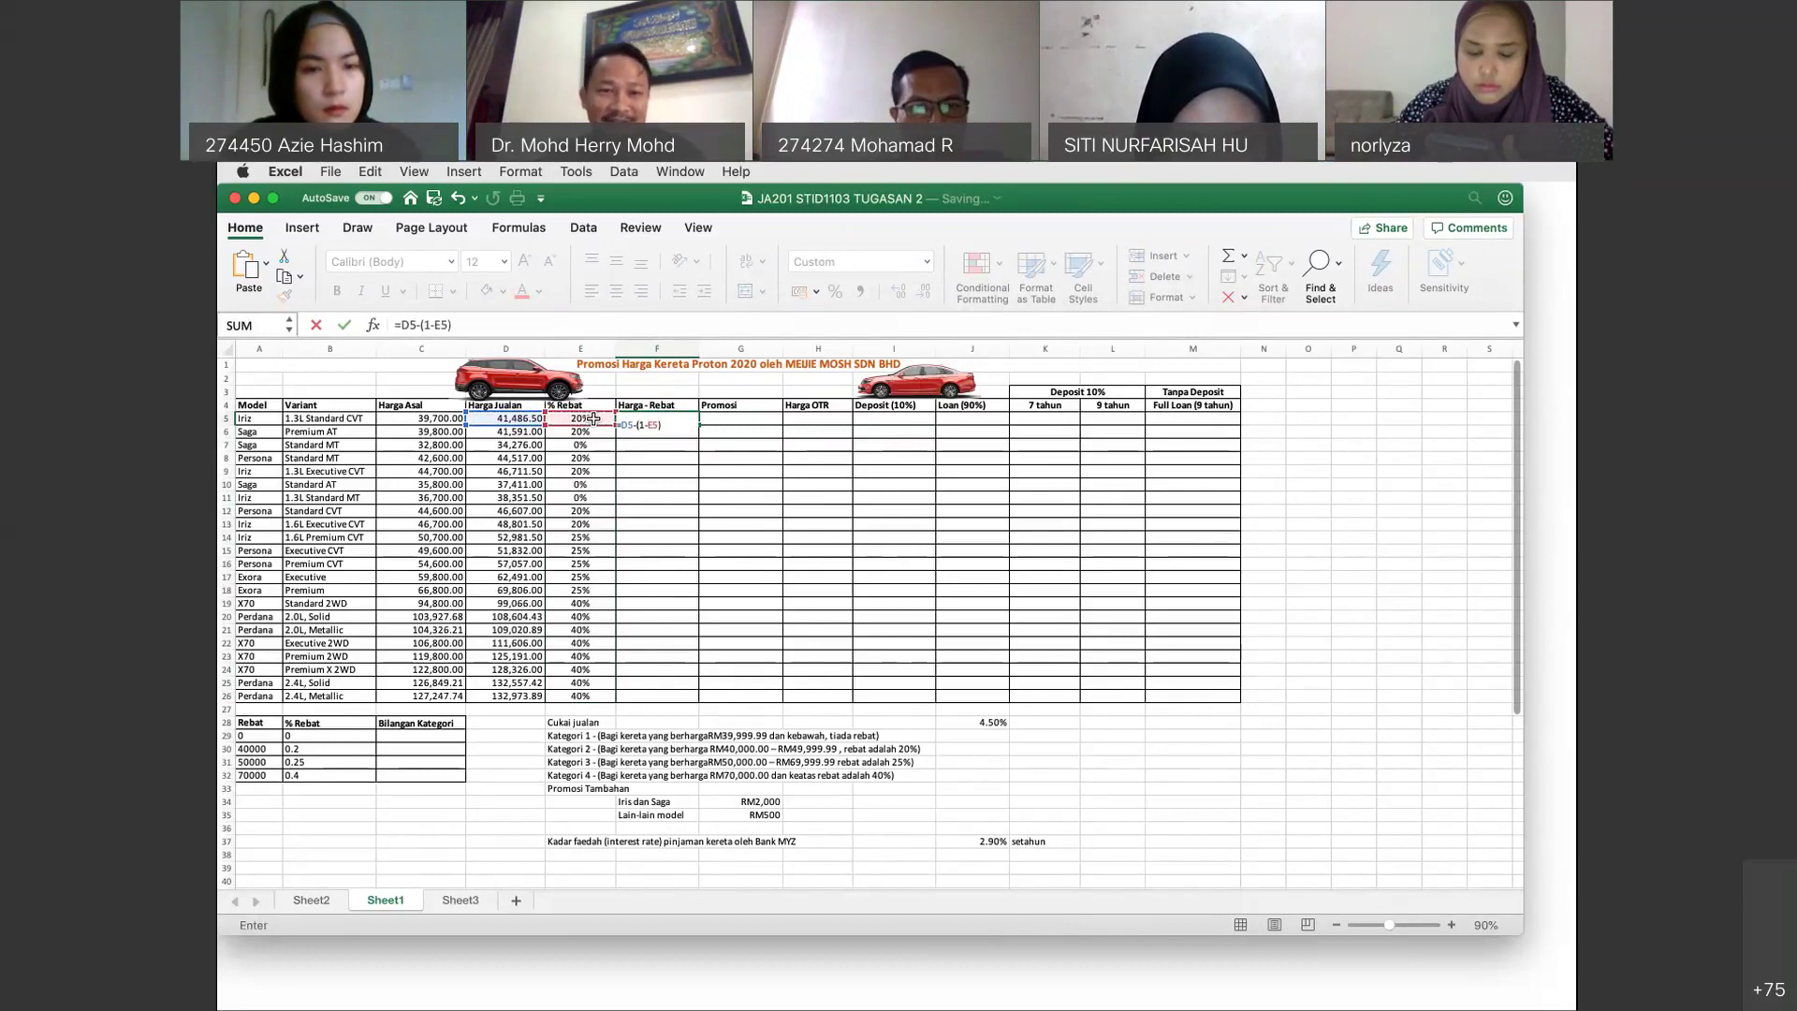
{"action": "key", "text": "Return"}
{"action": "left_click", "coordinate": [692, 424]}
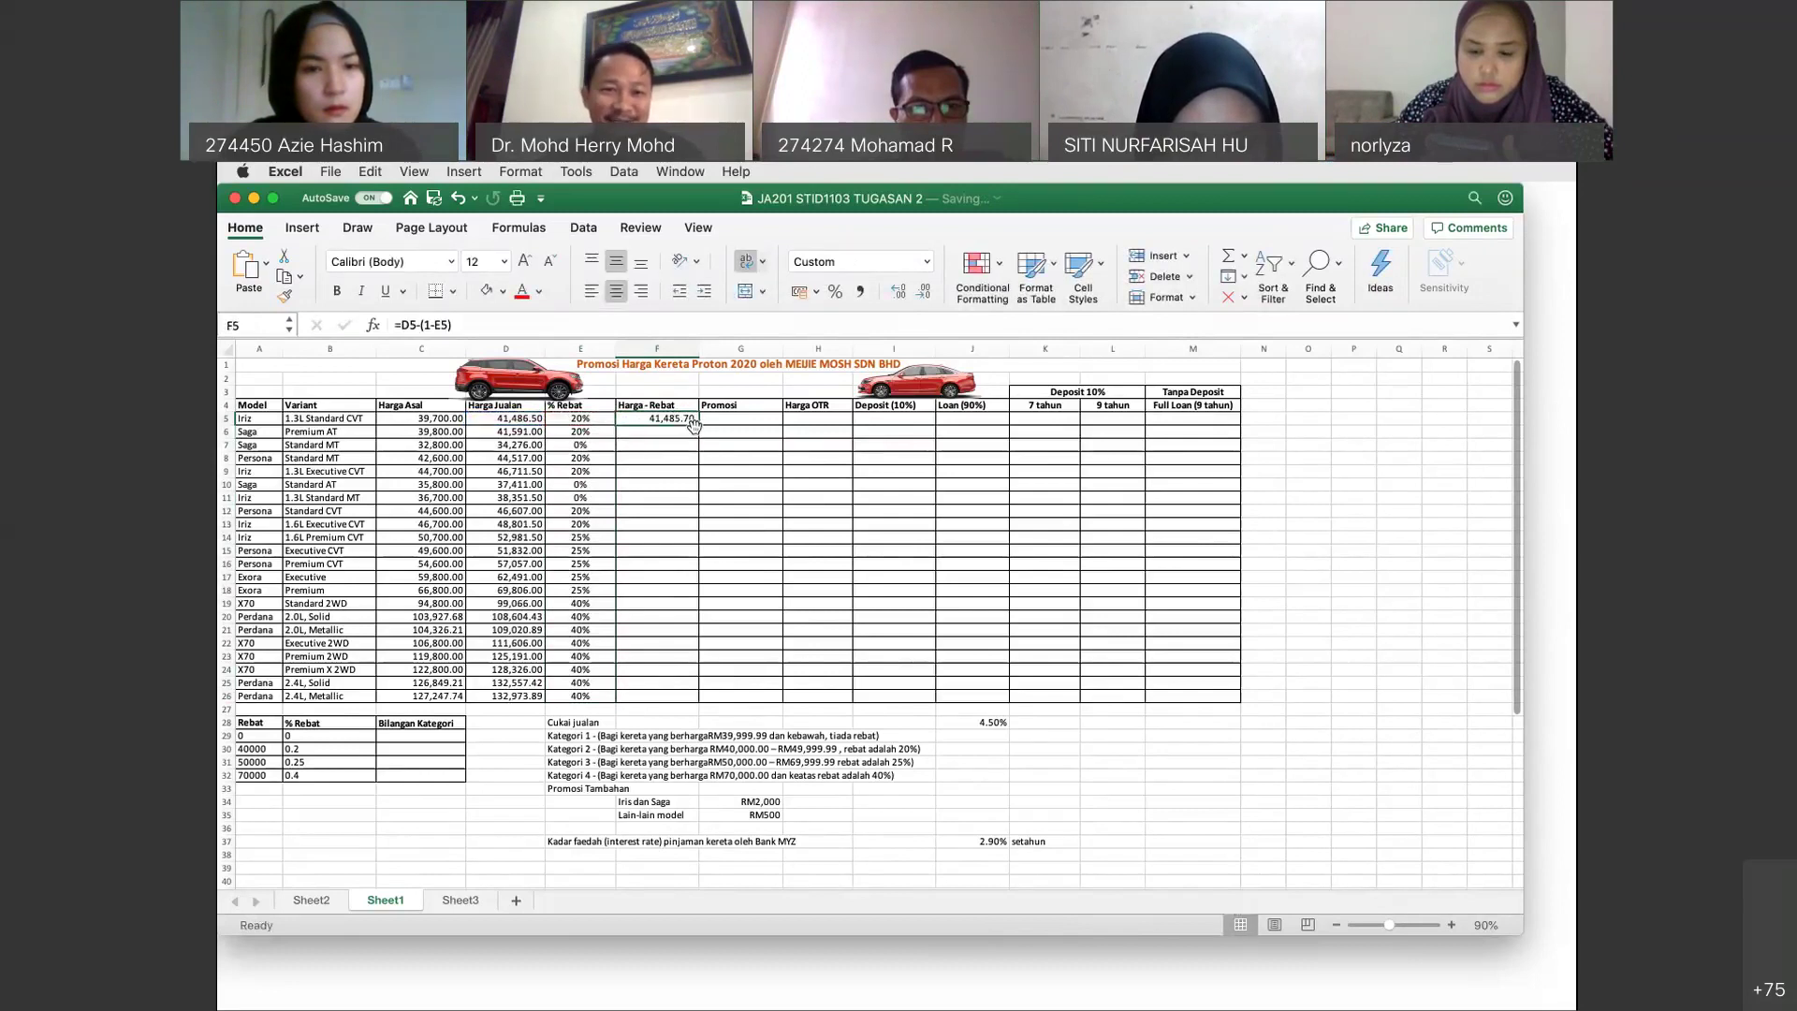
{"action": "double_click", "coordinate": [699, 425]}
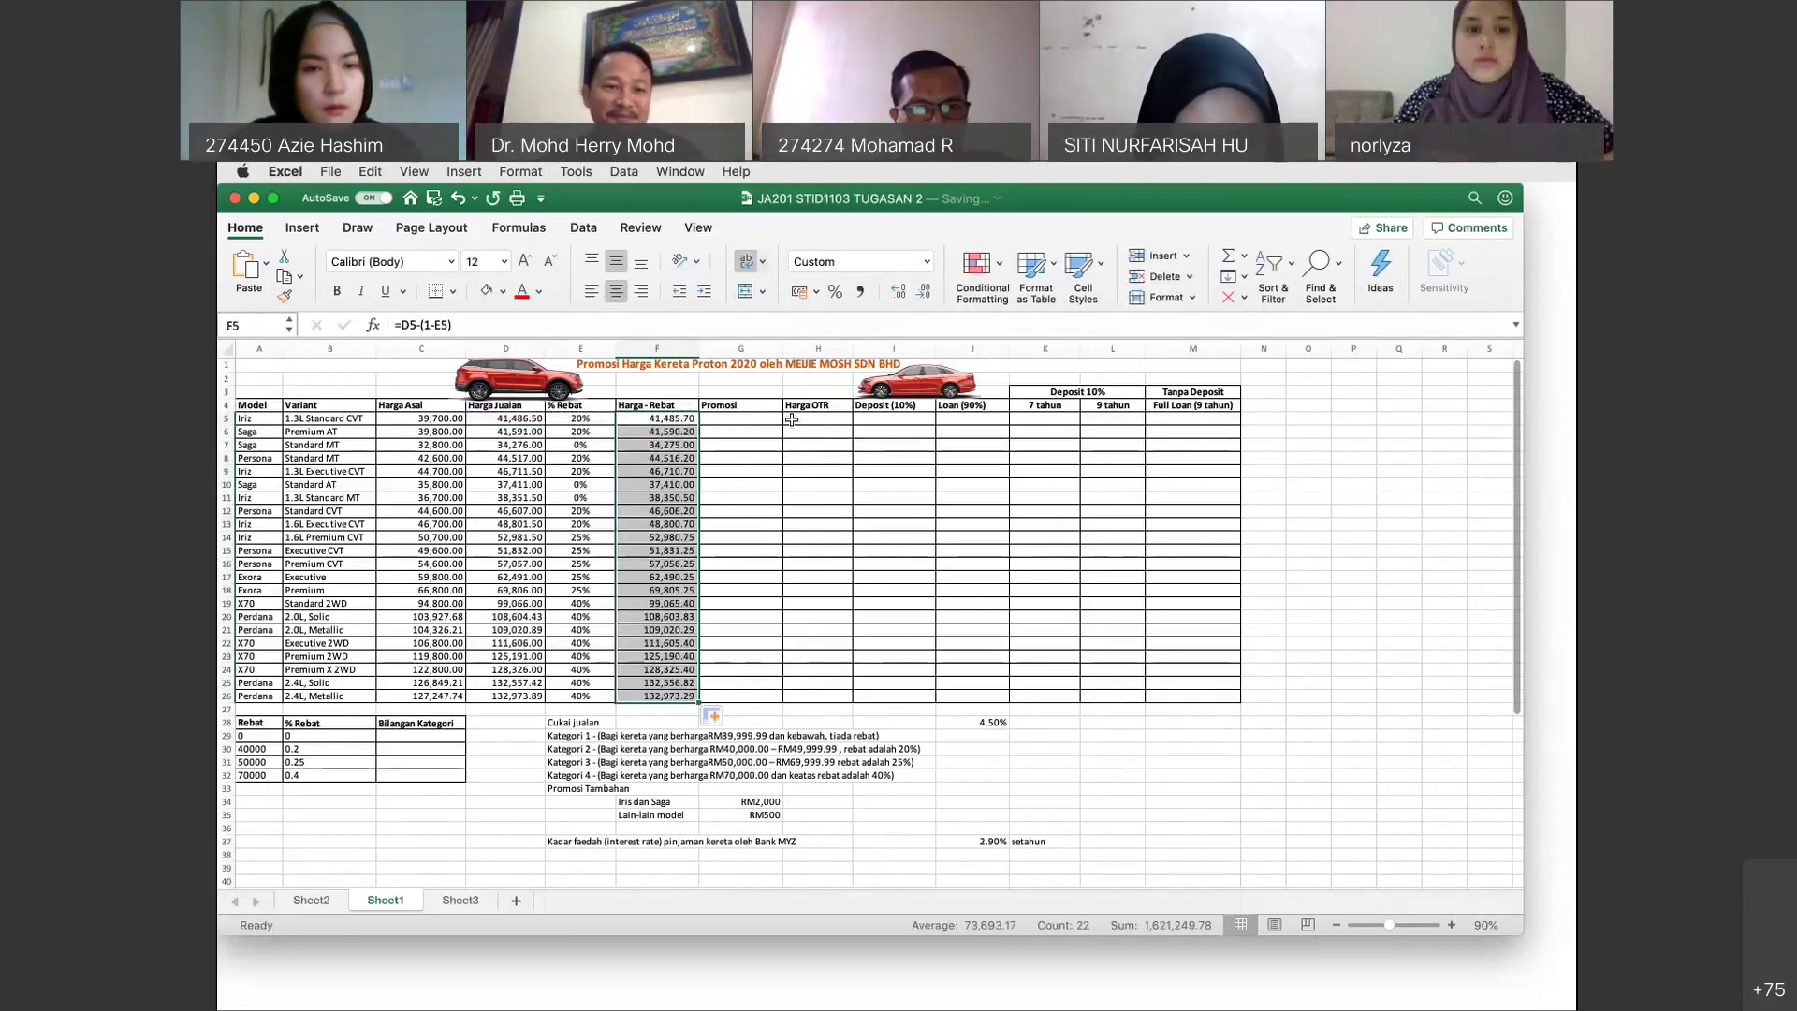
Enter =COUNTIF($E$5:$E$26,B29) in the first Bilangan Kategori cell, C29, with an absolute reference to the % Rebat range.
{"action": "left_click", "coordinate": [761, 423]}
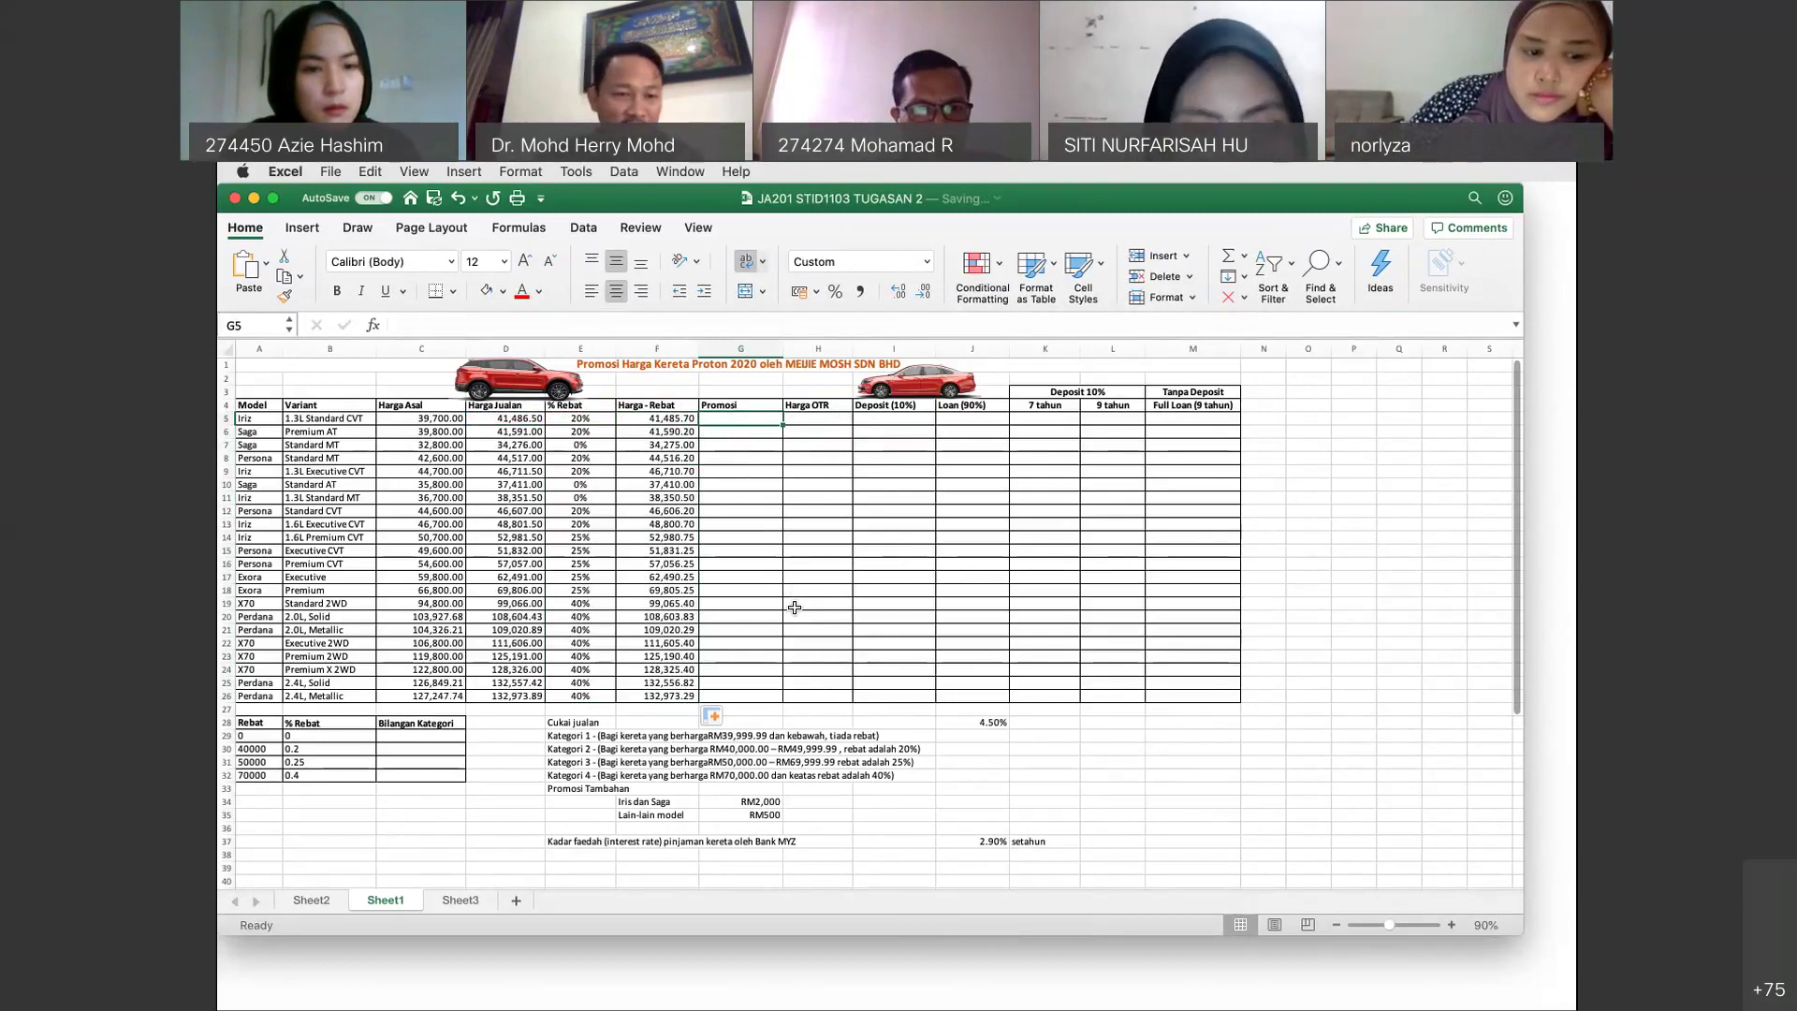
{"action": "left_click", "coordinate": [420, 735]}
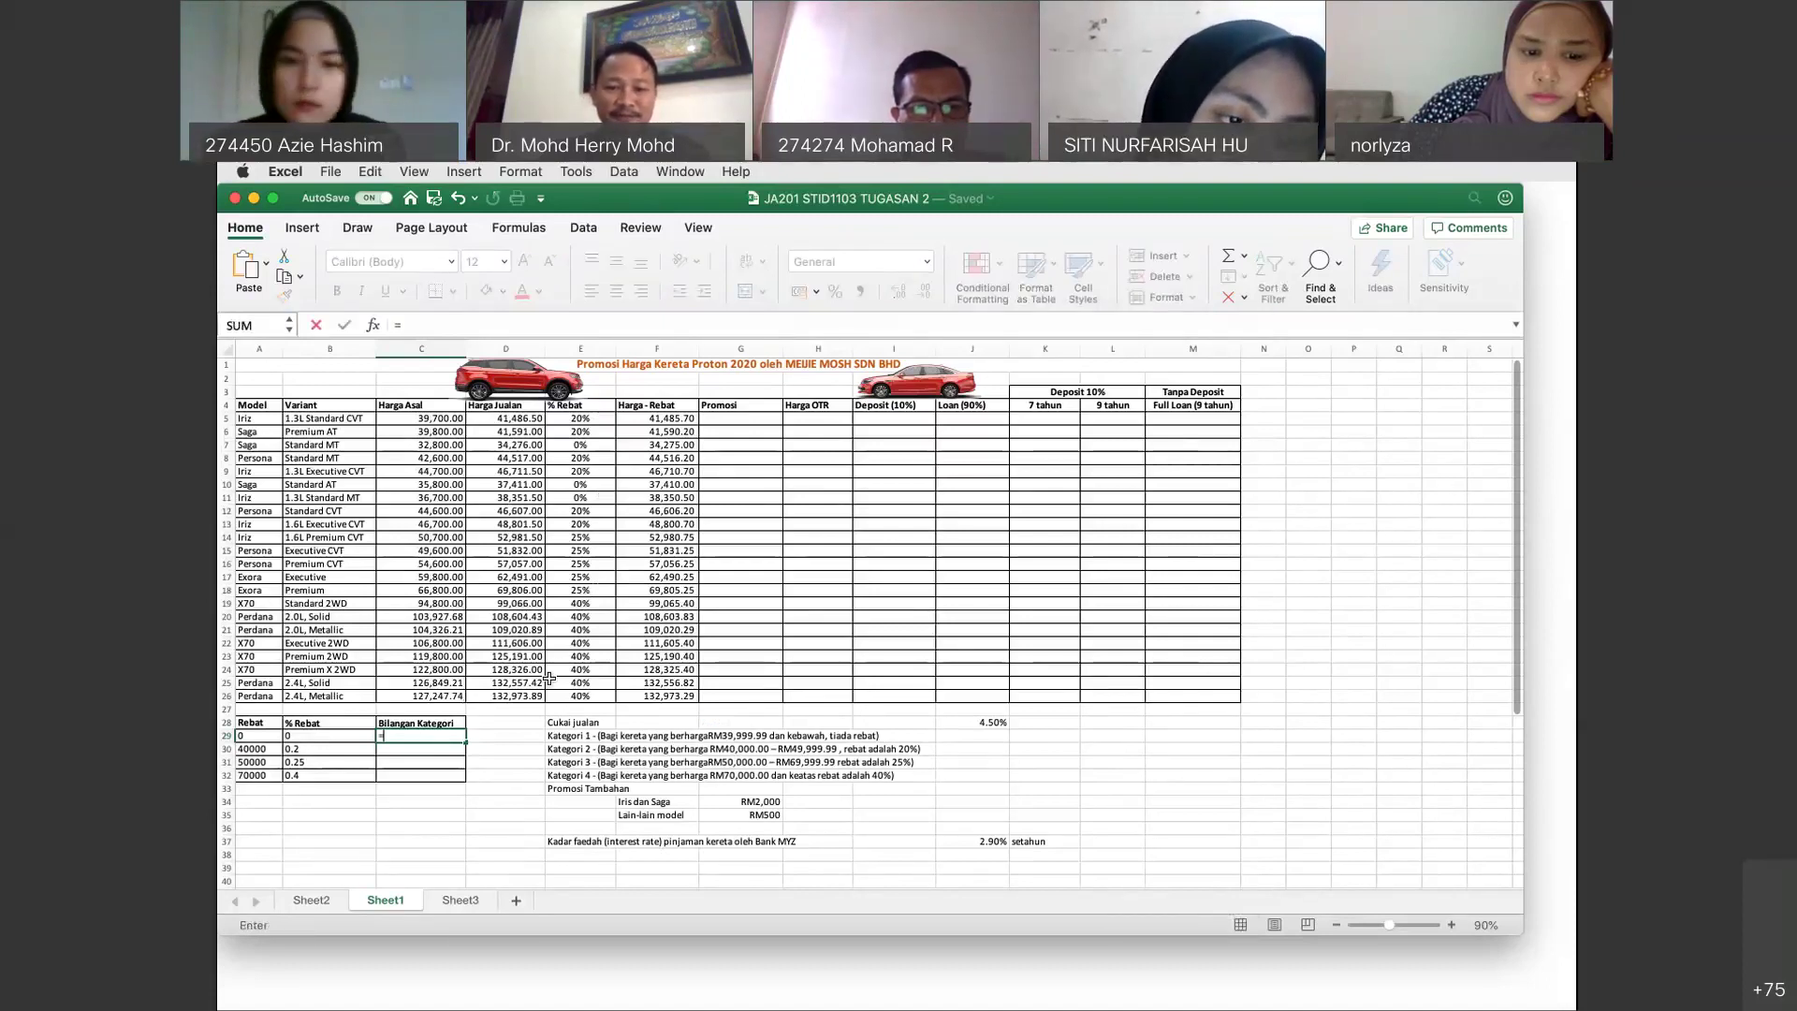
{"action": "type", "text": "=COUNTIF("}
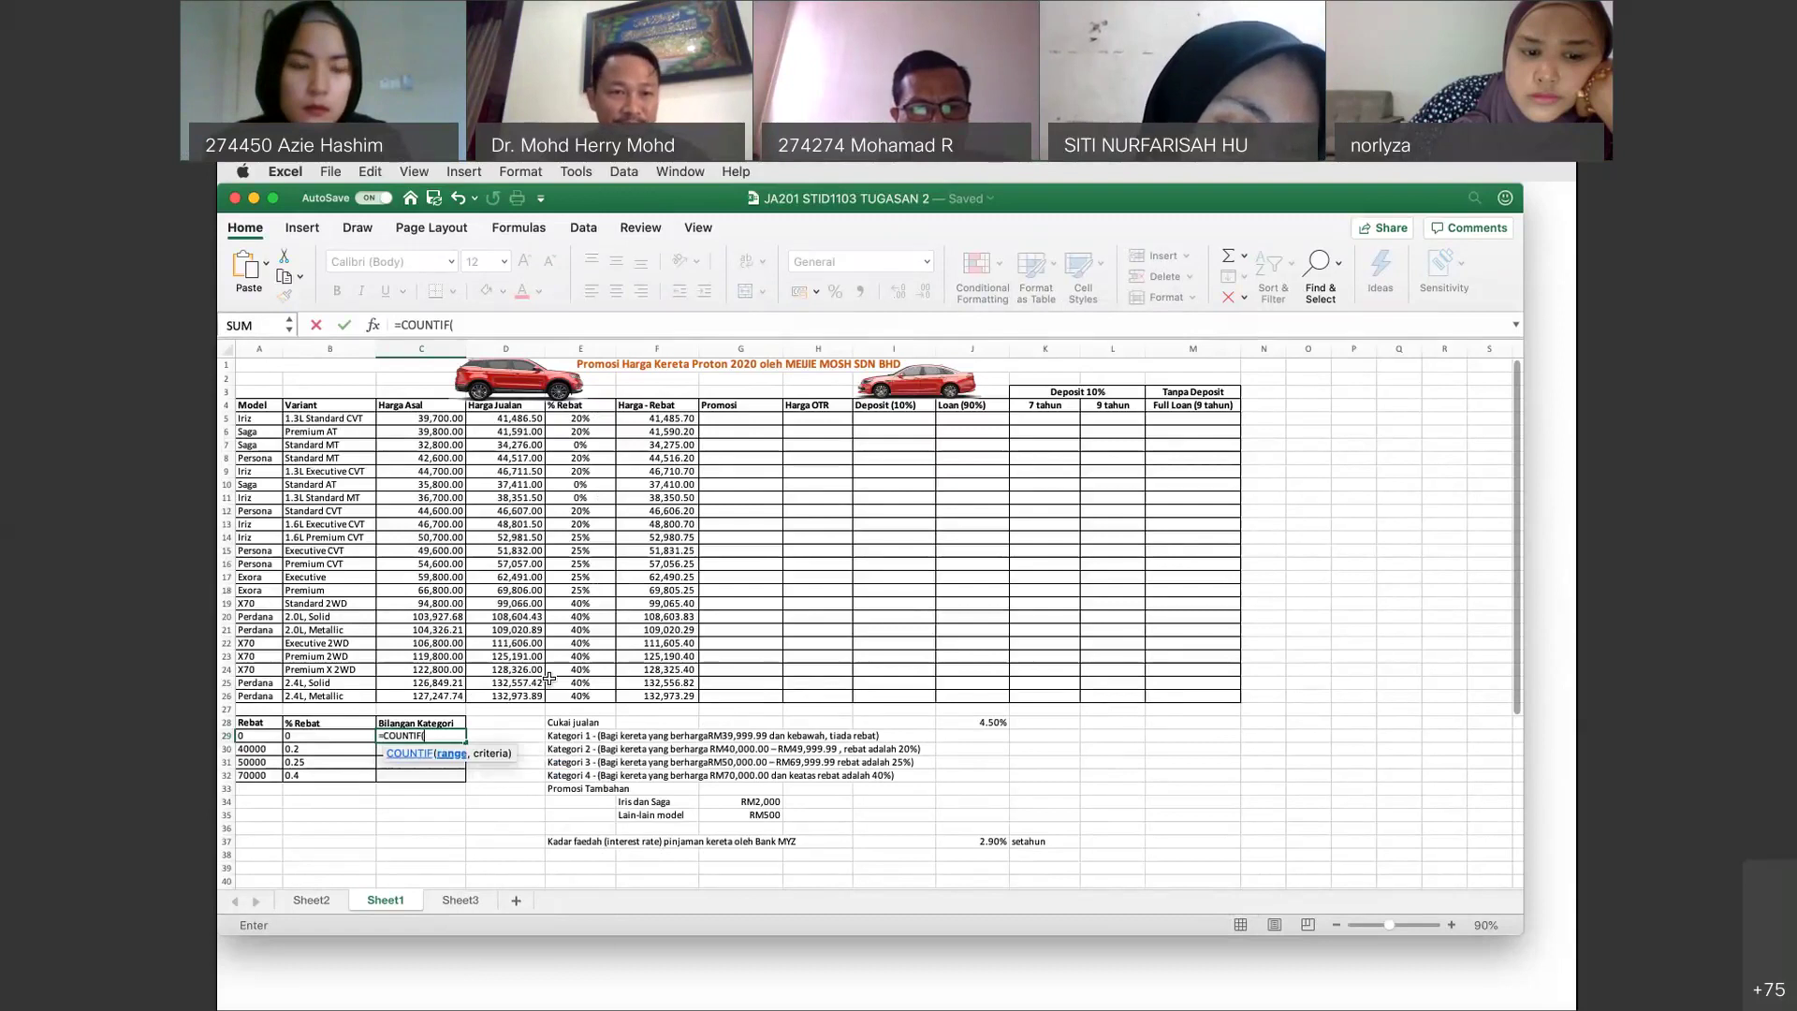
{"action": "left_click_drag", "start_coordinate": [580, 418], "coordinate": [592, 693]}
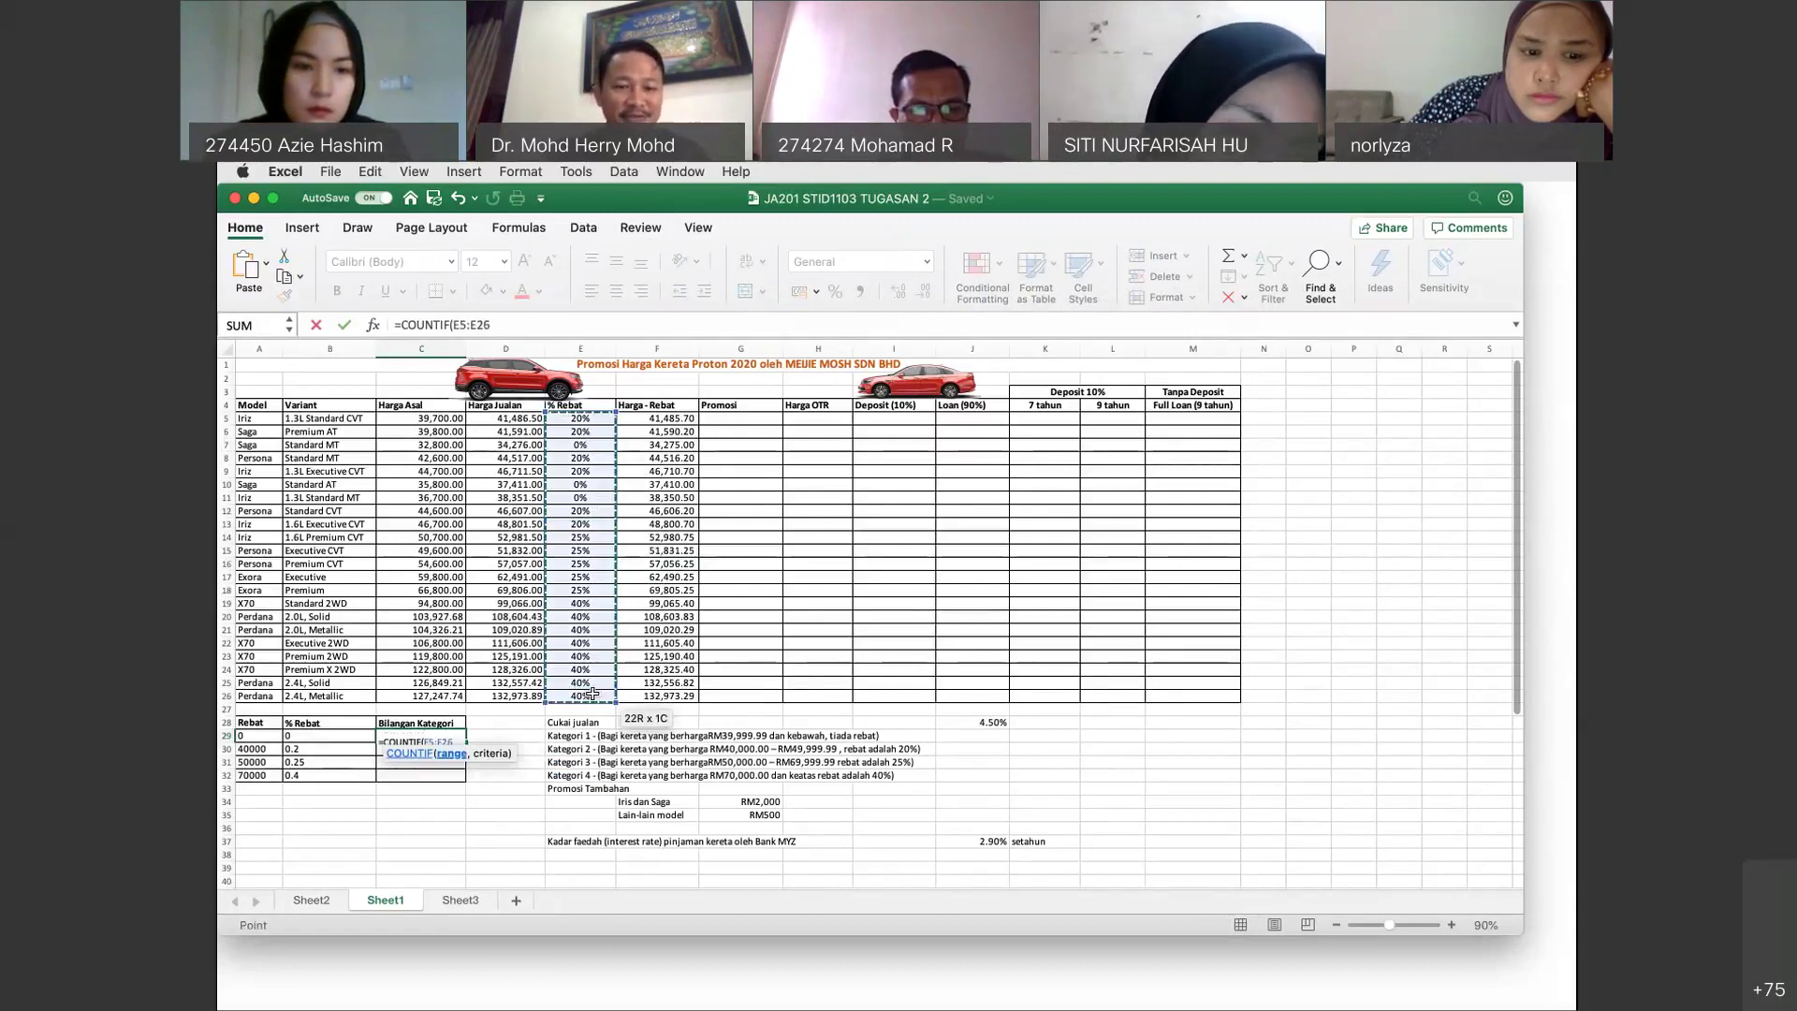
{"action": "key", "text": "F4"}
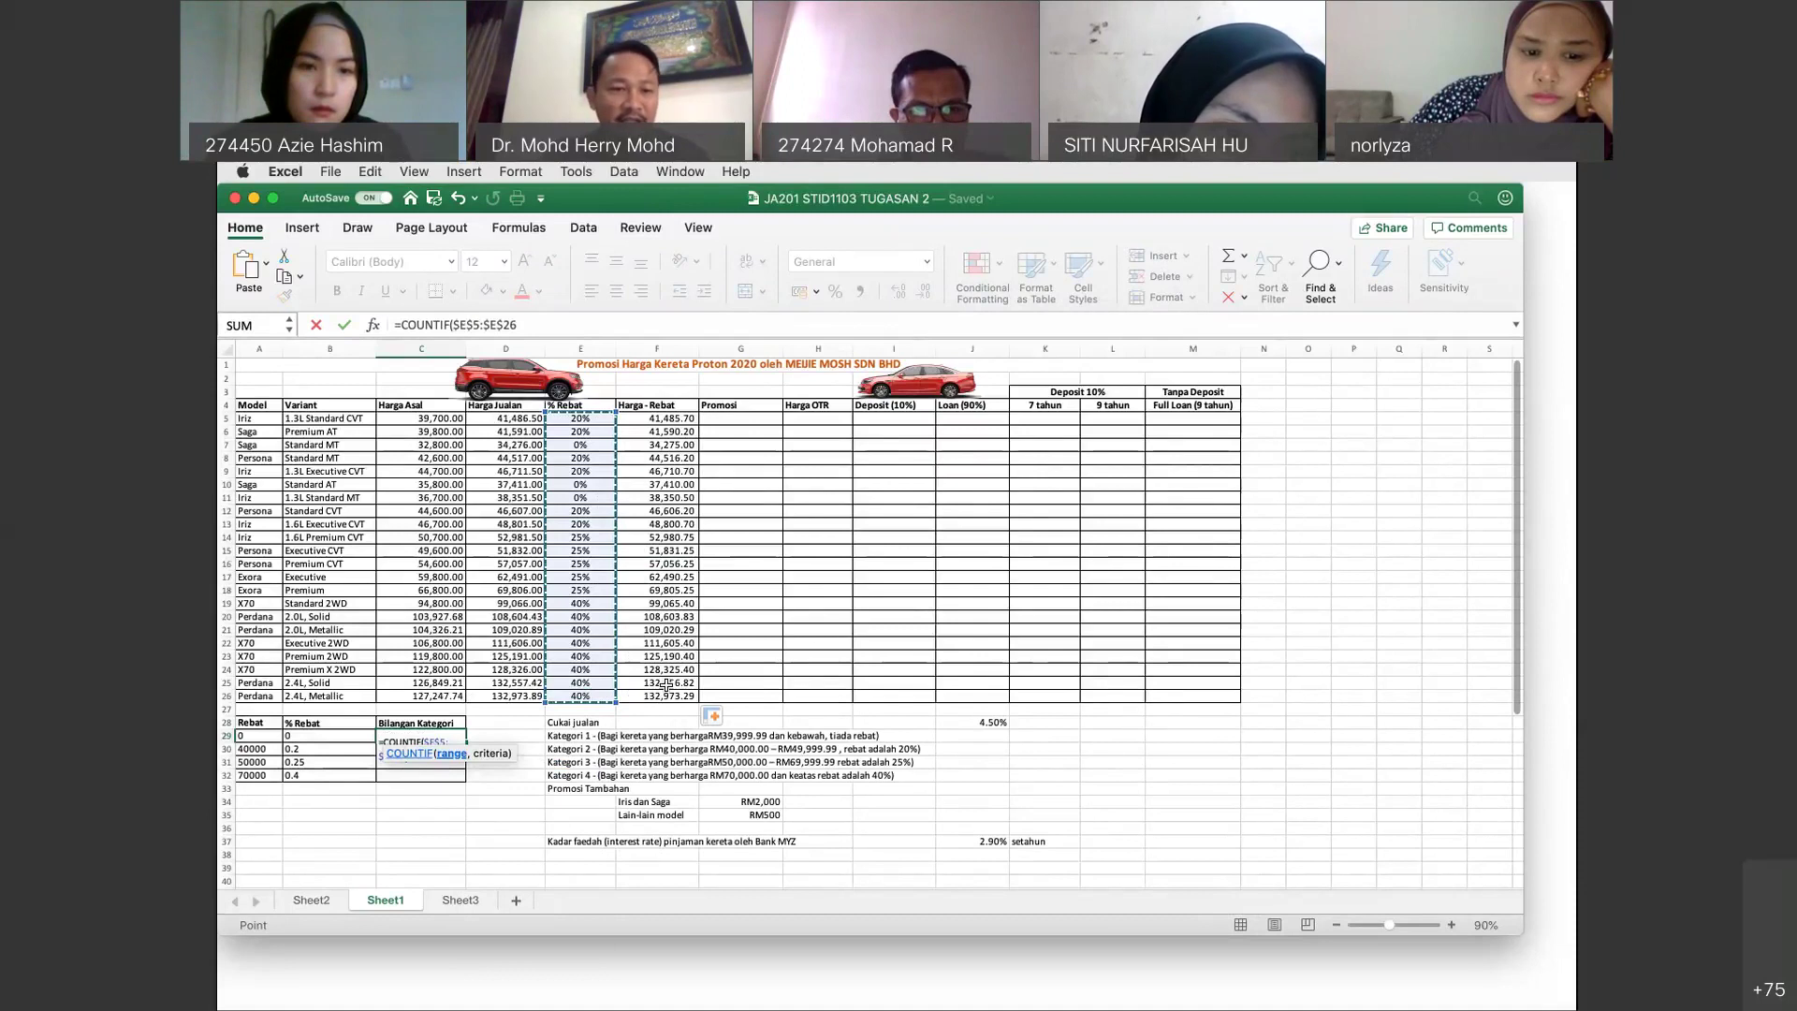
{"action": "type", "text": ","}
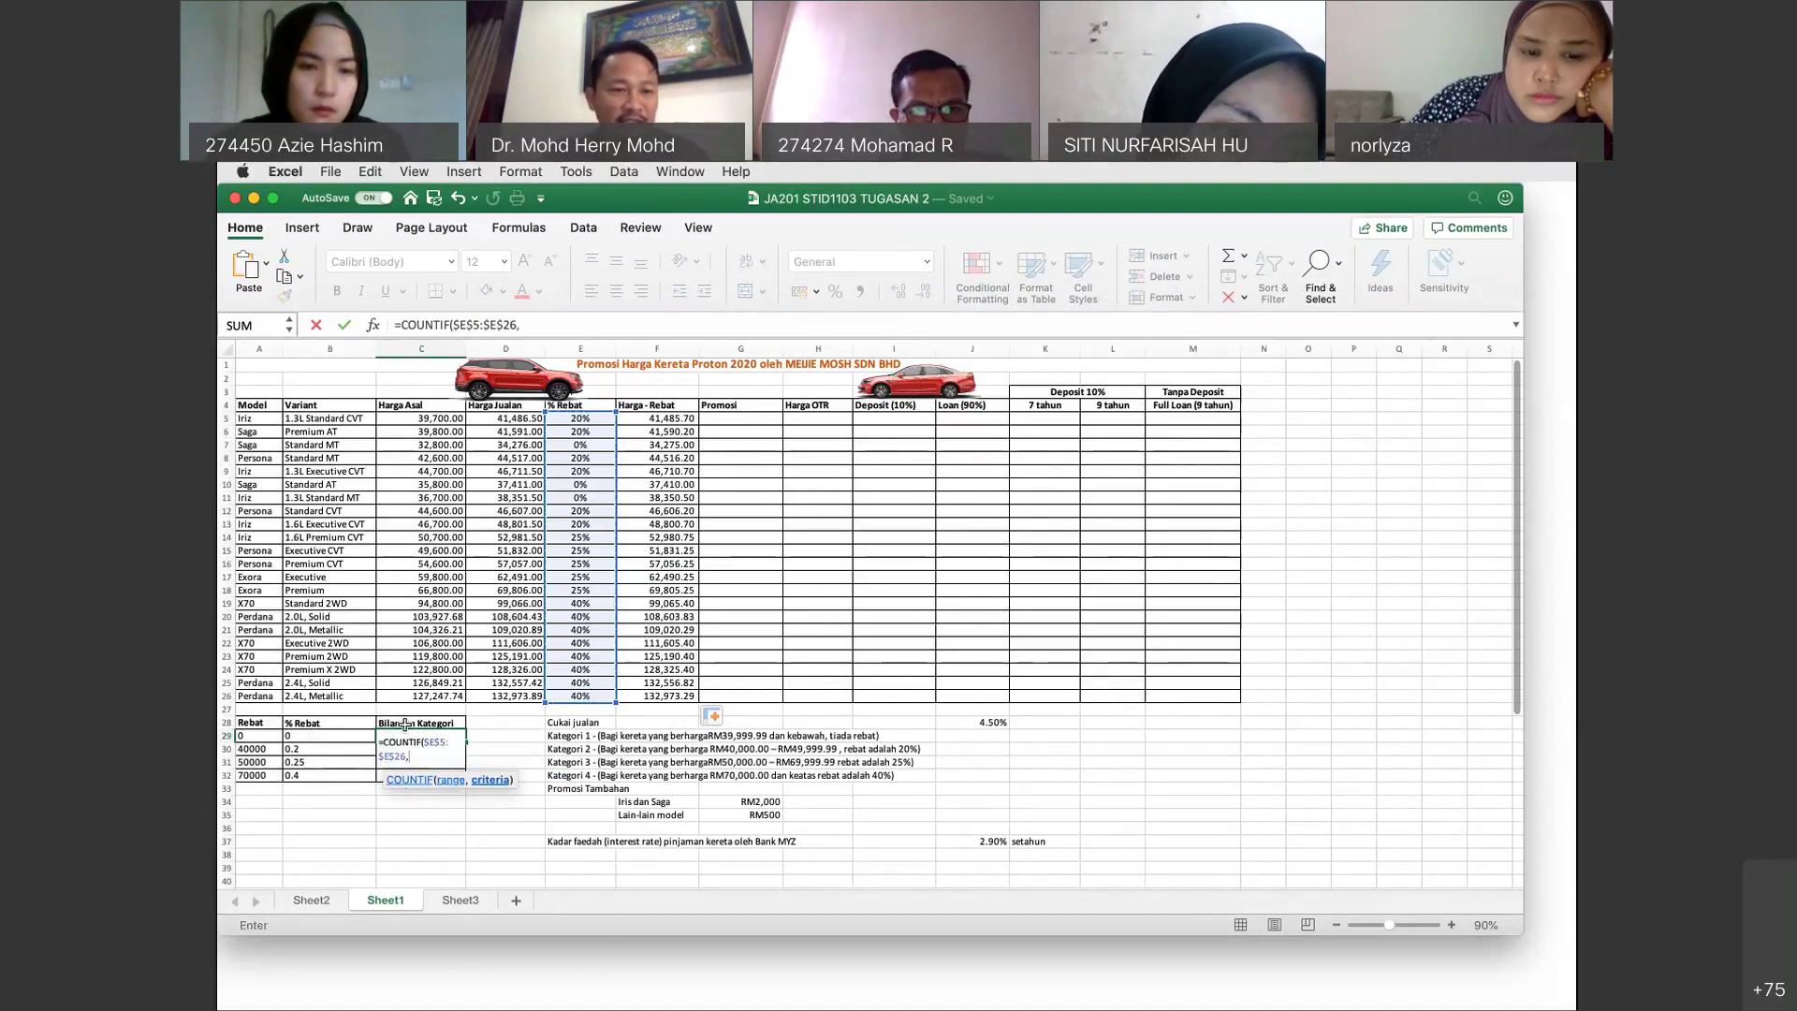
{"action": "left_click", "coordinate": [333, 741]}
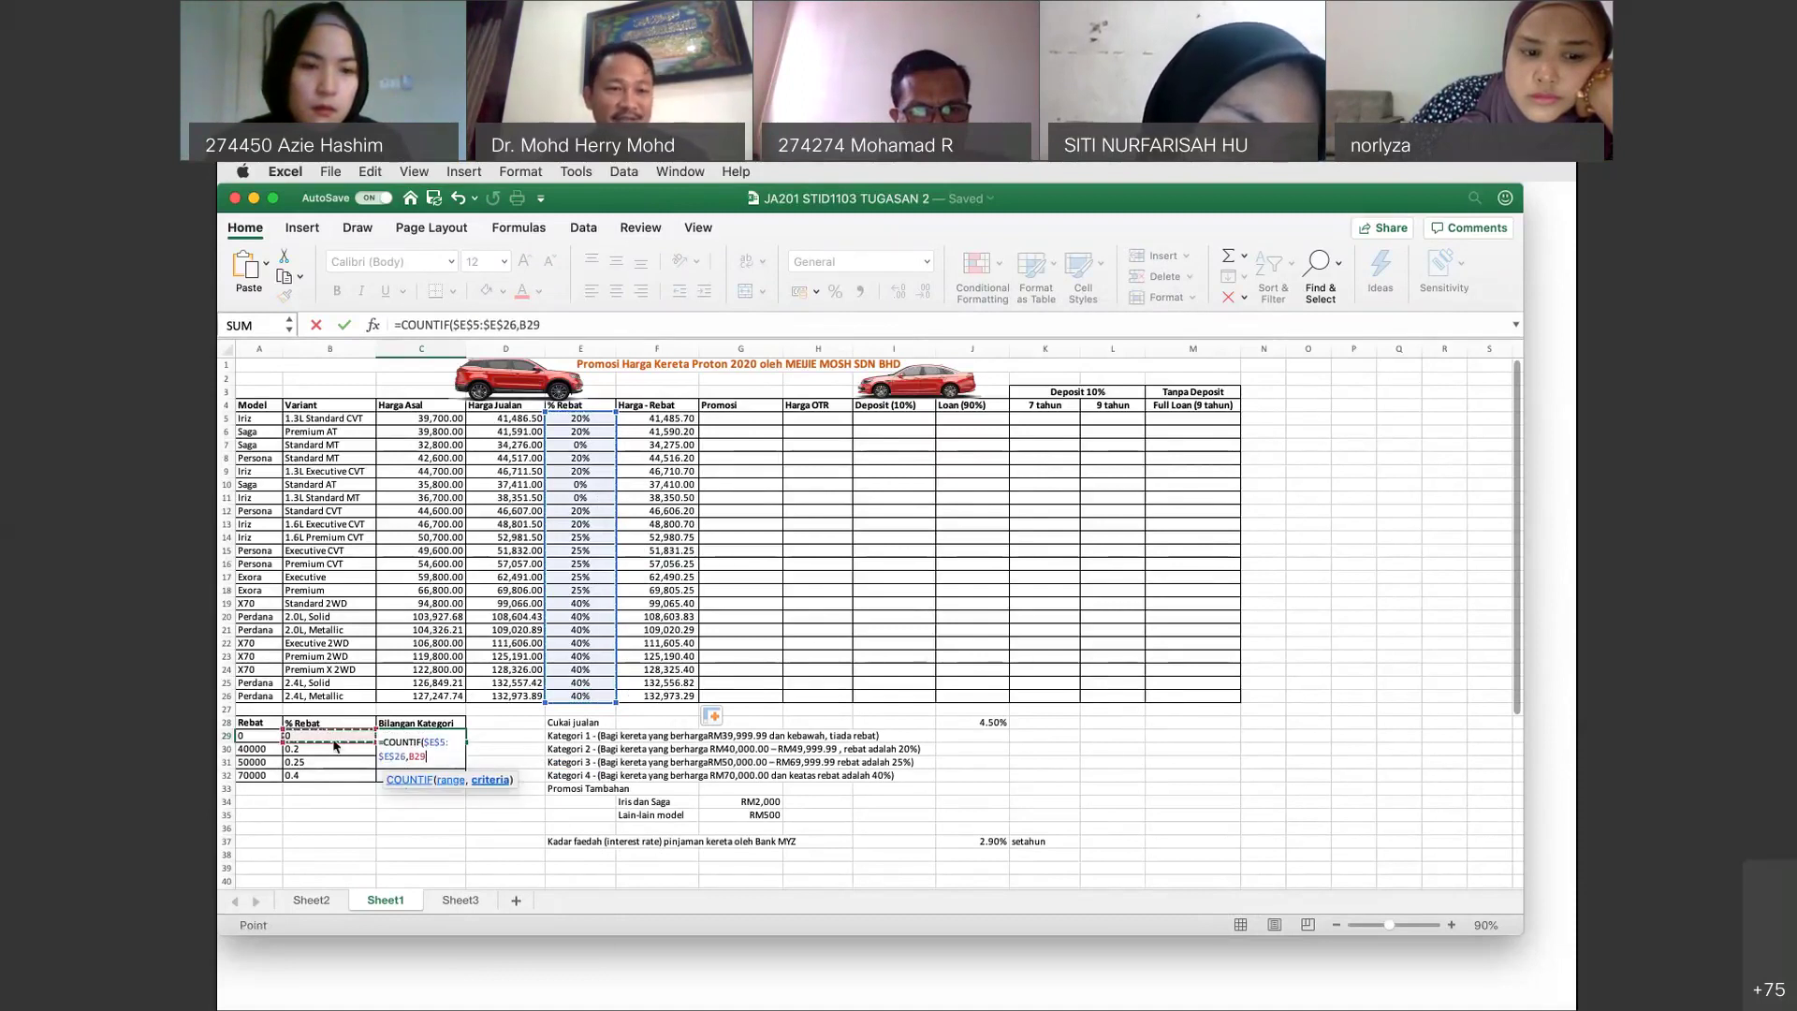
{"action": "key", "text": "Return"}
Fill the COUNTIF formula from C29 down to C32 for the remaining rebate categories.
{"action": "left_click", "coordinate": [444, 723]}
{"action": "left_click", "coordinate": [458, 736]}
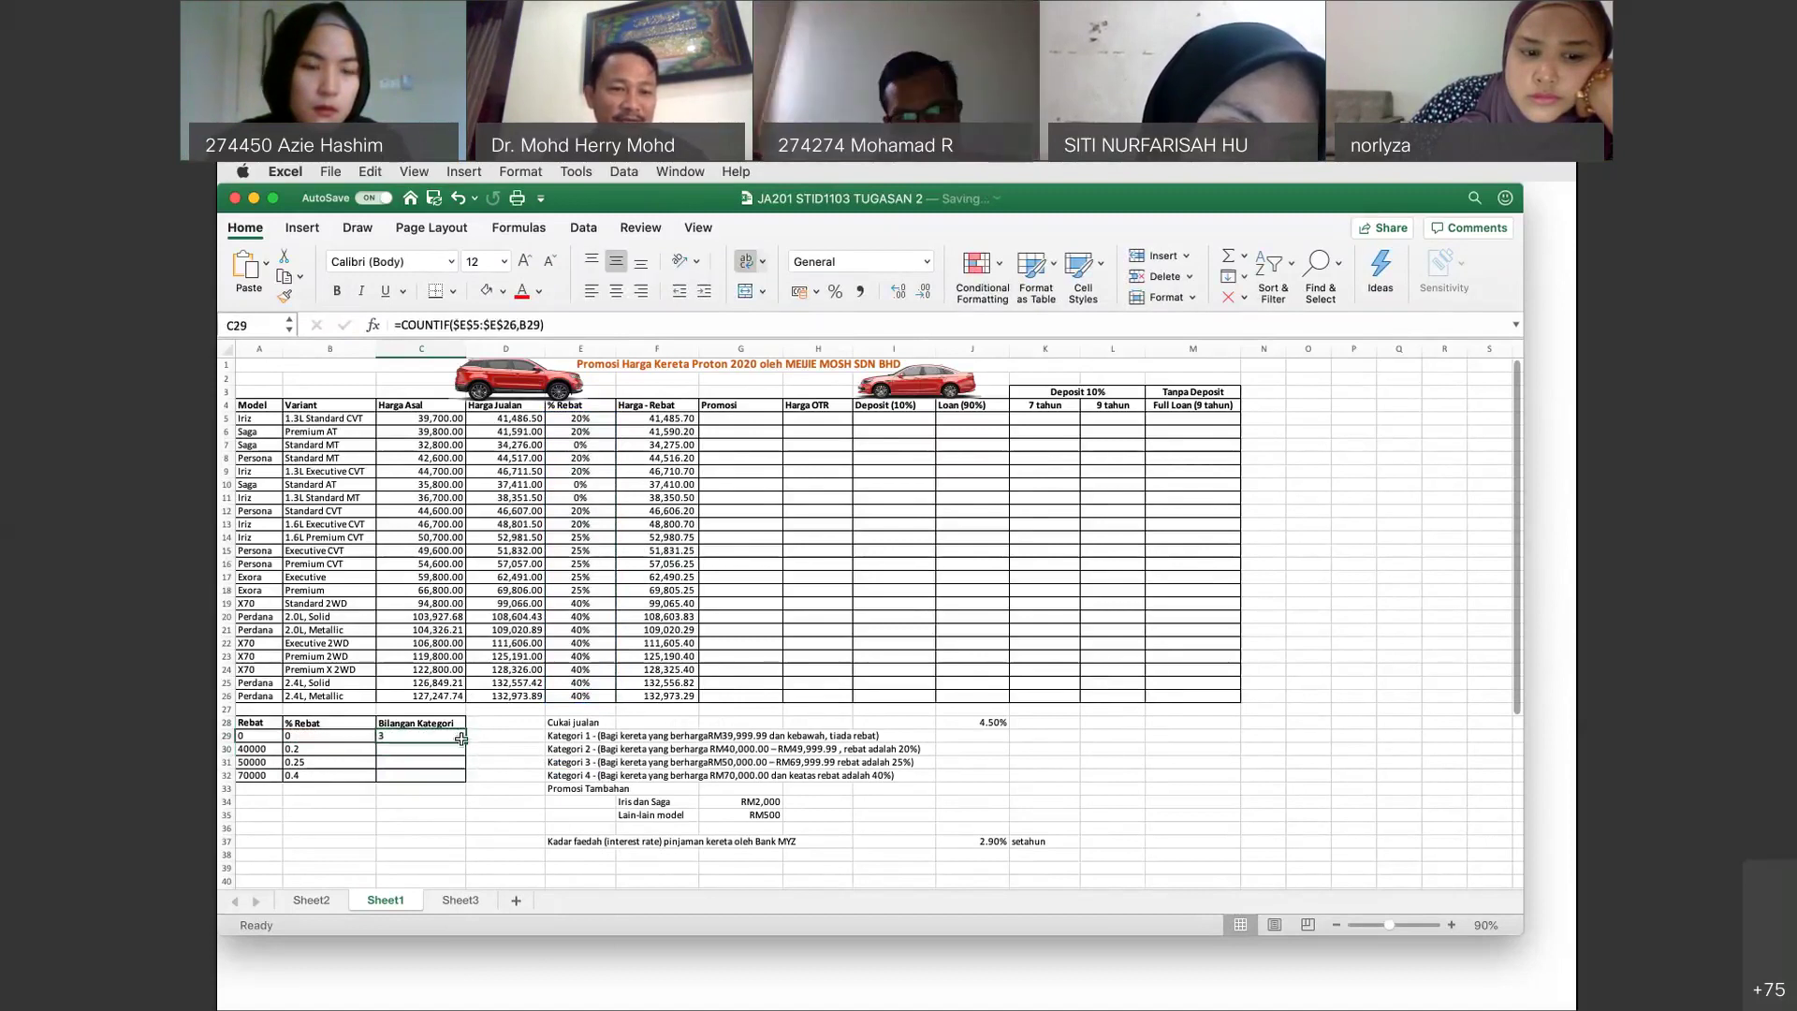
{"action": "left_click_drag", "start_coordinate": [462, 739], "coordinate": [463, 775]}
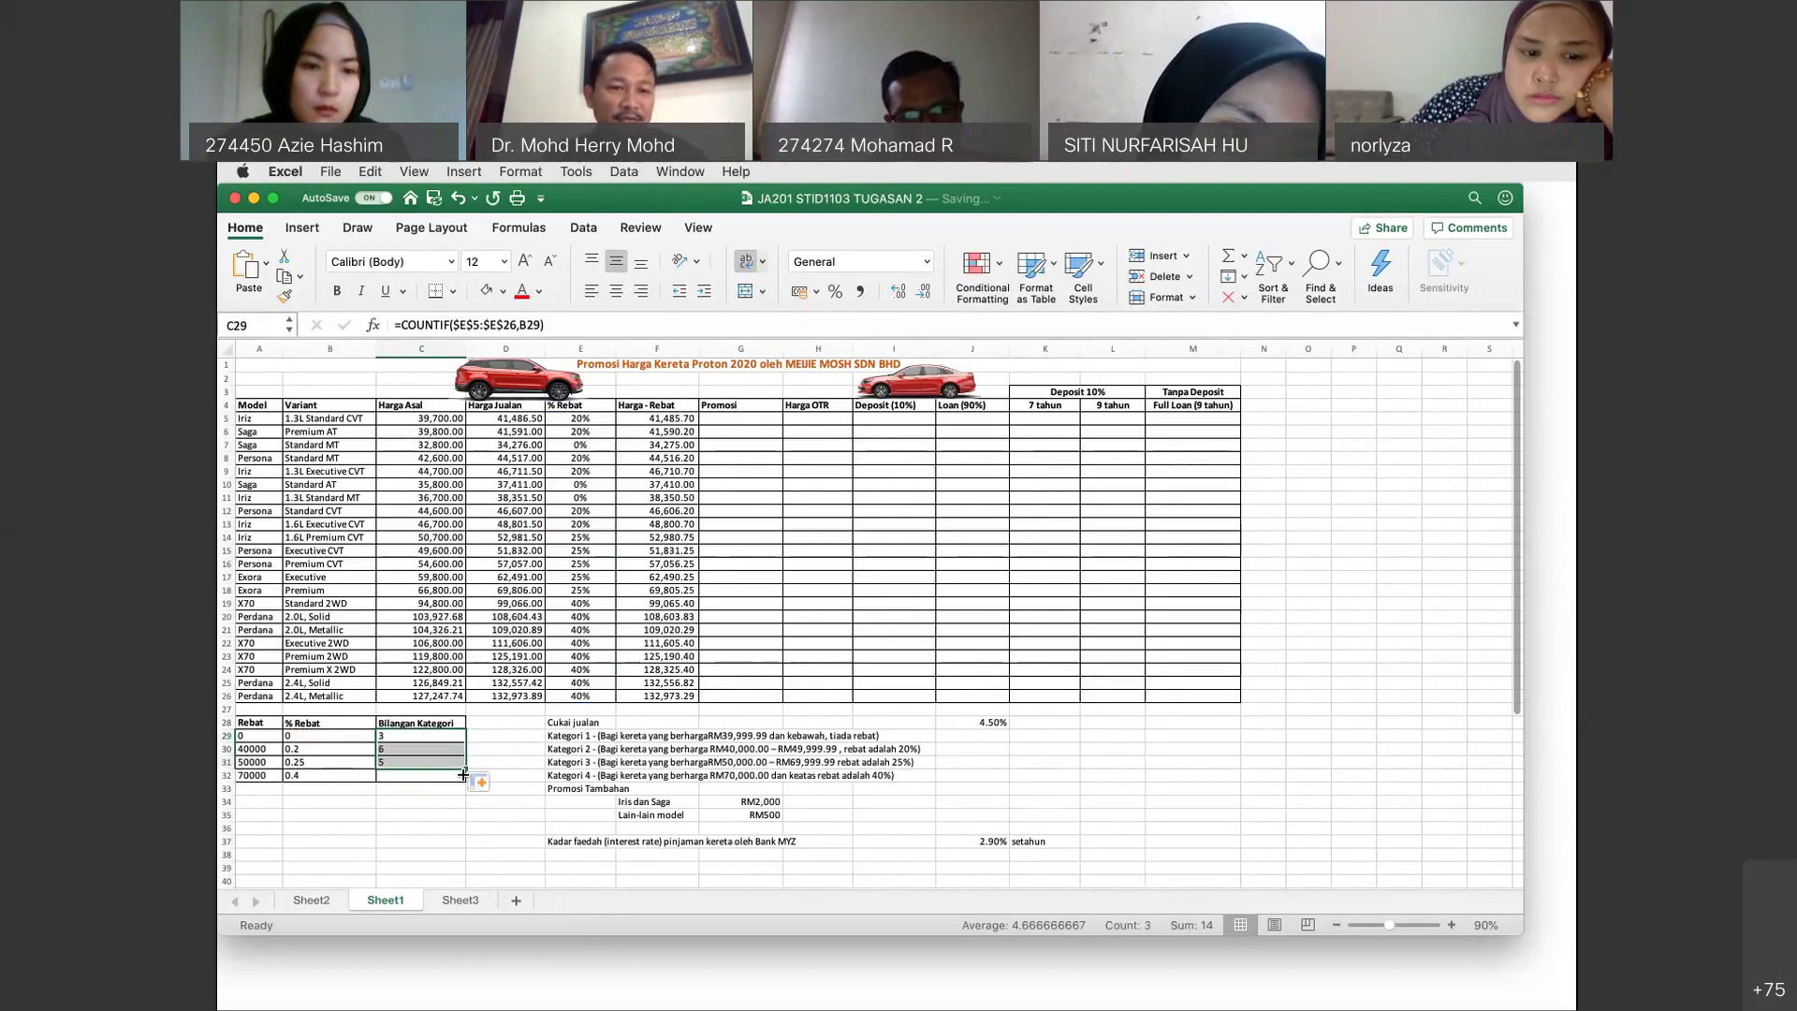
{"action": "left_click", "coordinate": [462, 766]}
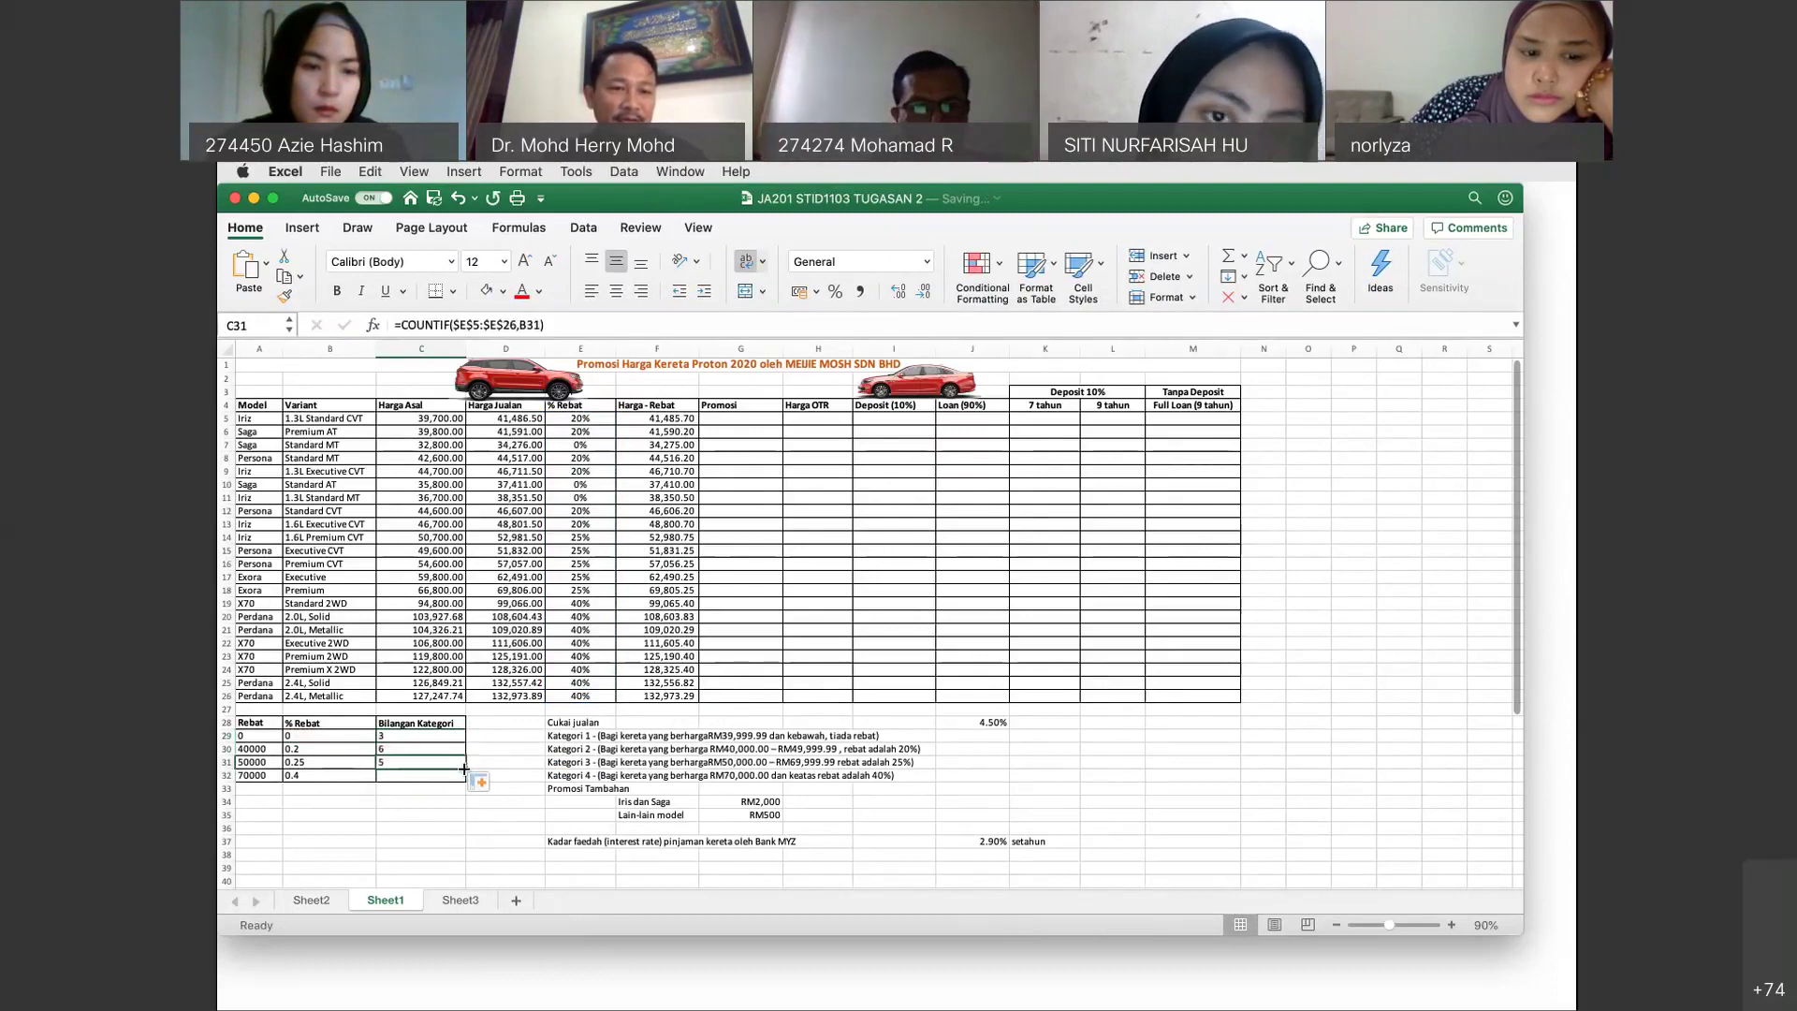
{"action": "left_click_drag", "start_coordinate": [464, 768], "coordinate": [465, 779]}
{"action": "left_click", "coordinate": [489, 762]}
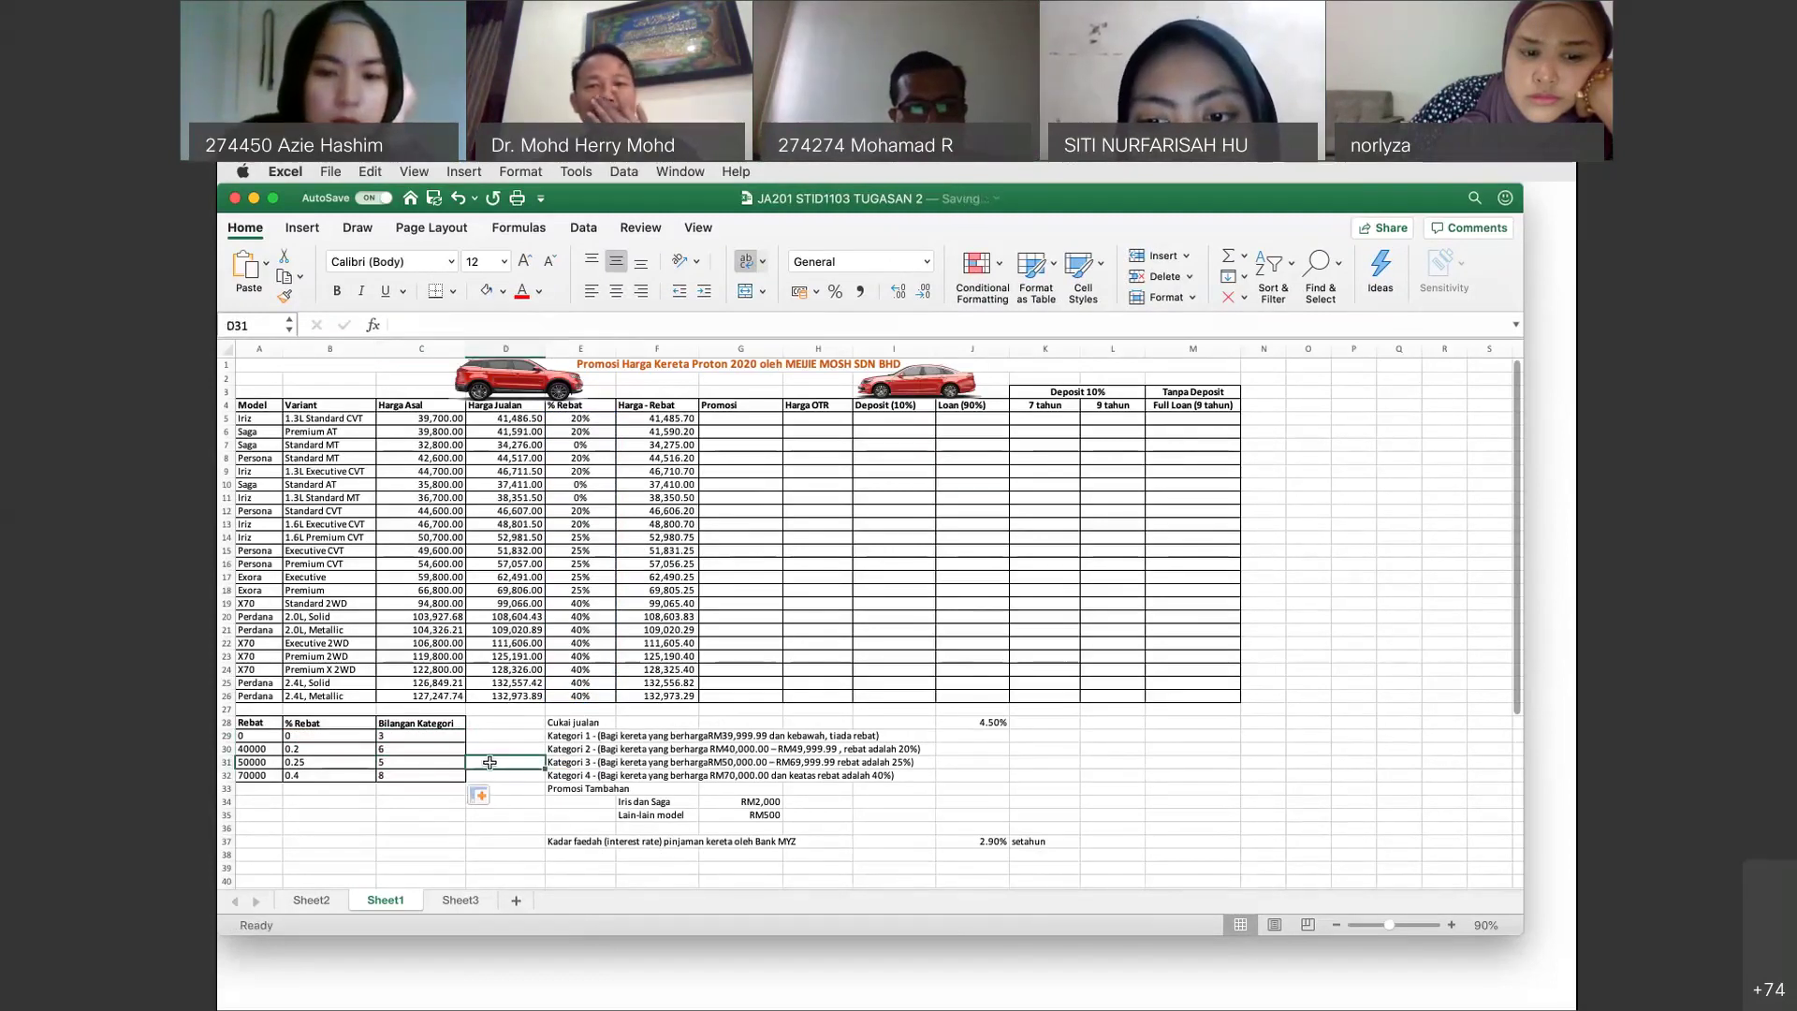
Begin the Promosi formula in G5 as an IF with an OR test whose first condition is A5="Iriz".
{"action": "left_click", "coordinate": [746, 419]}
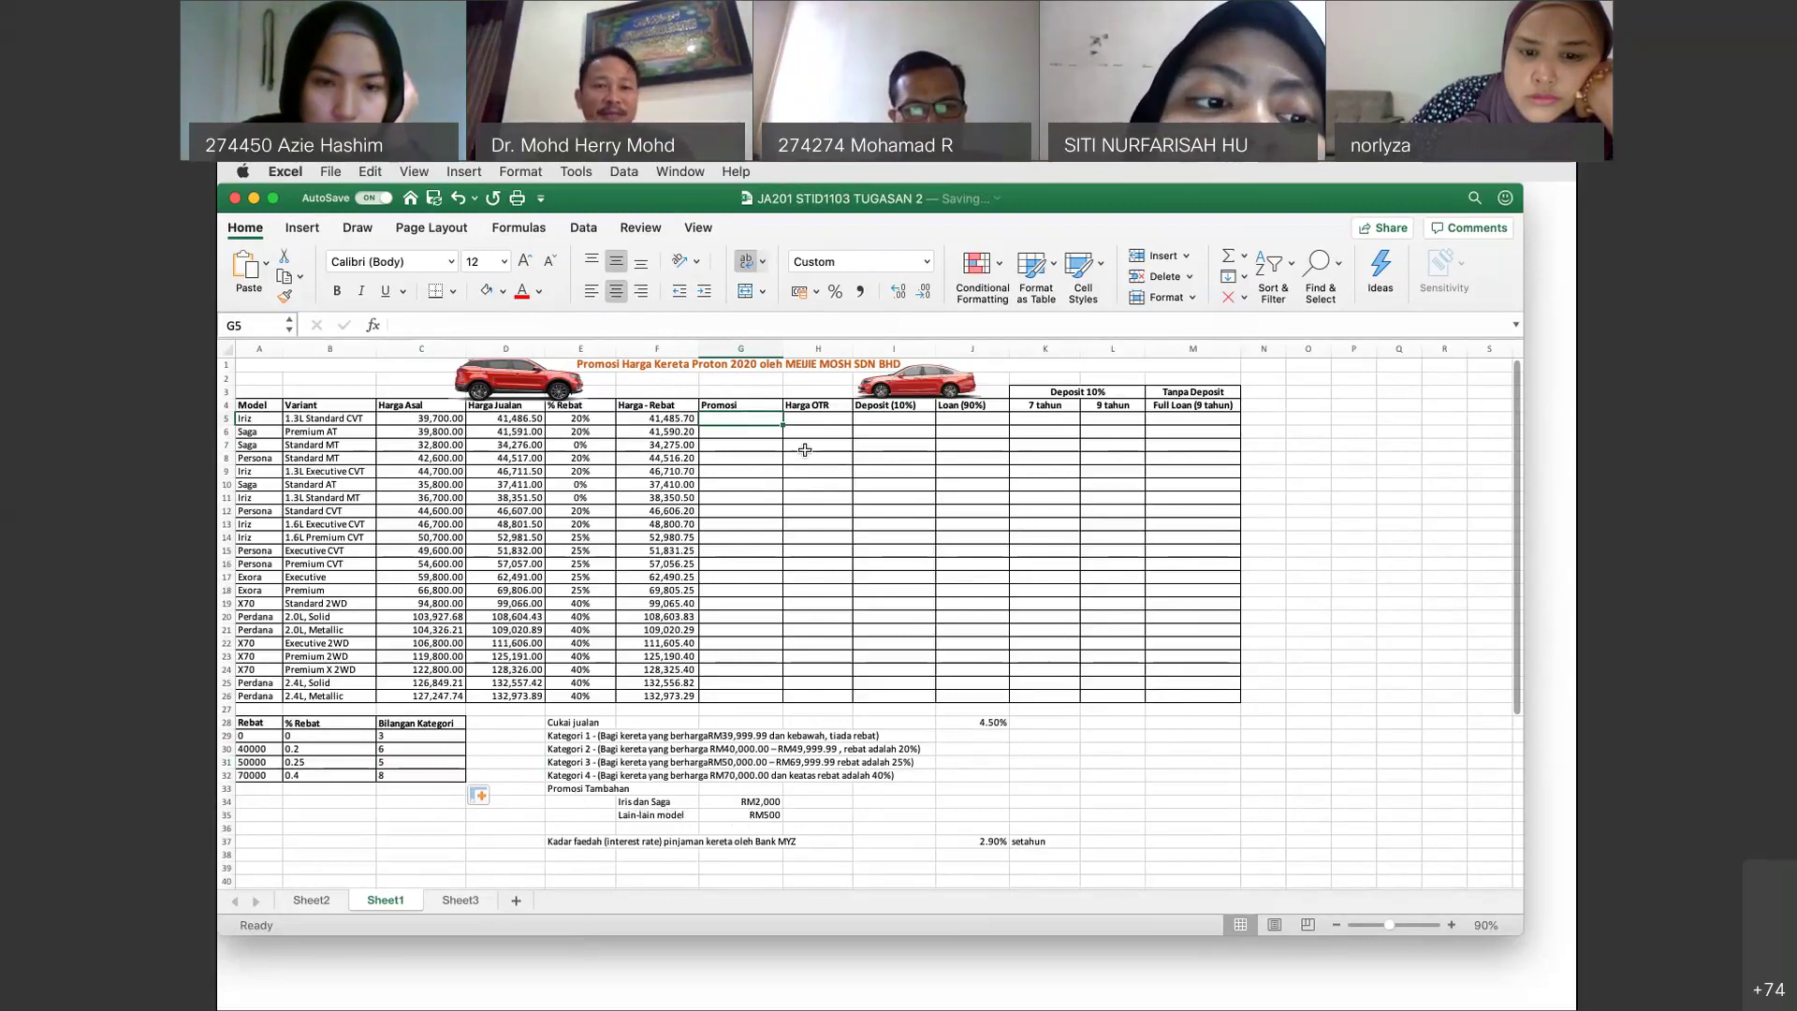
{"action": "type", "text": "="}
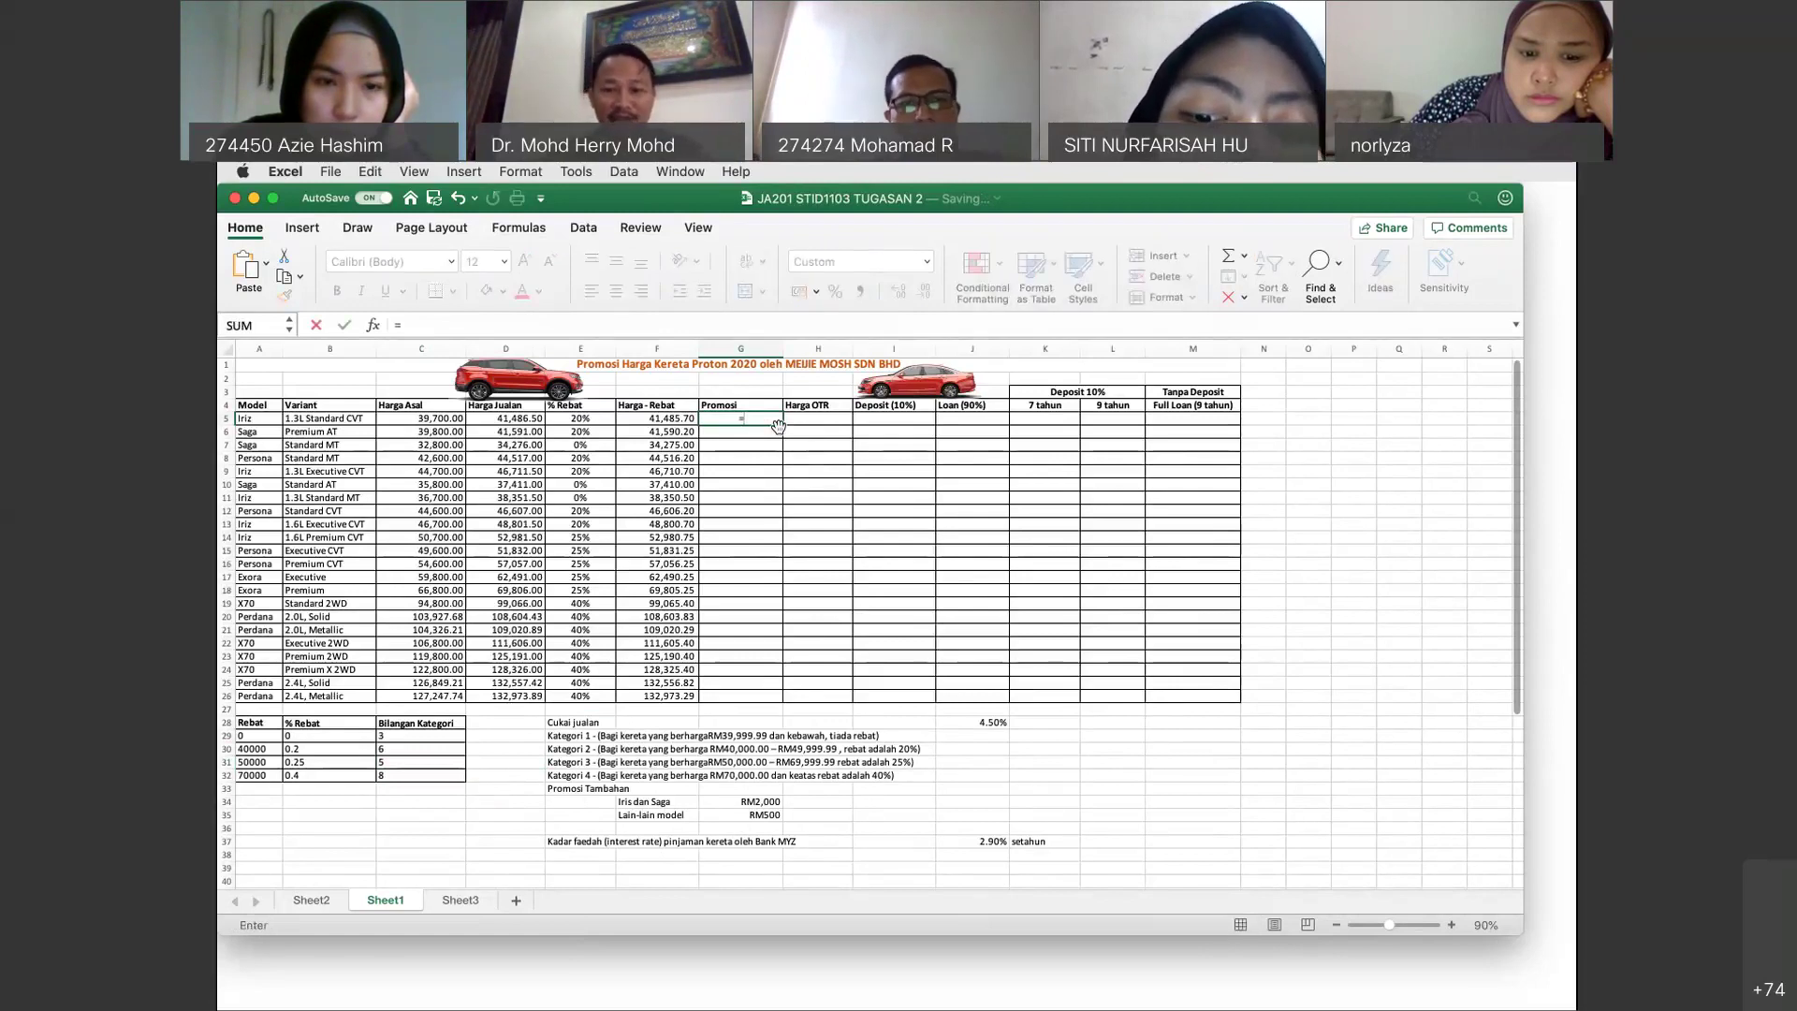
{"action": "type", "text": "IF("}
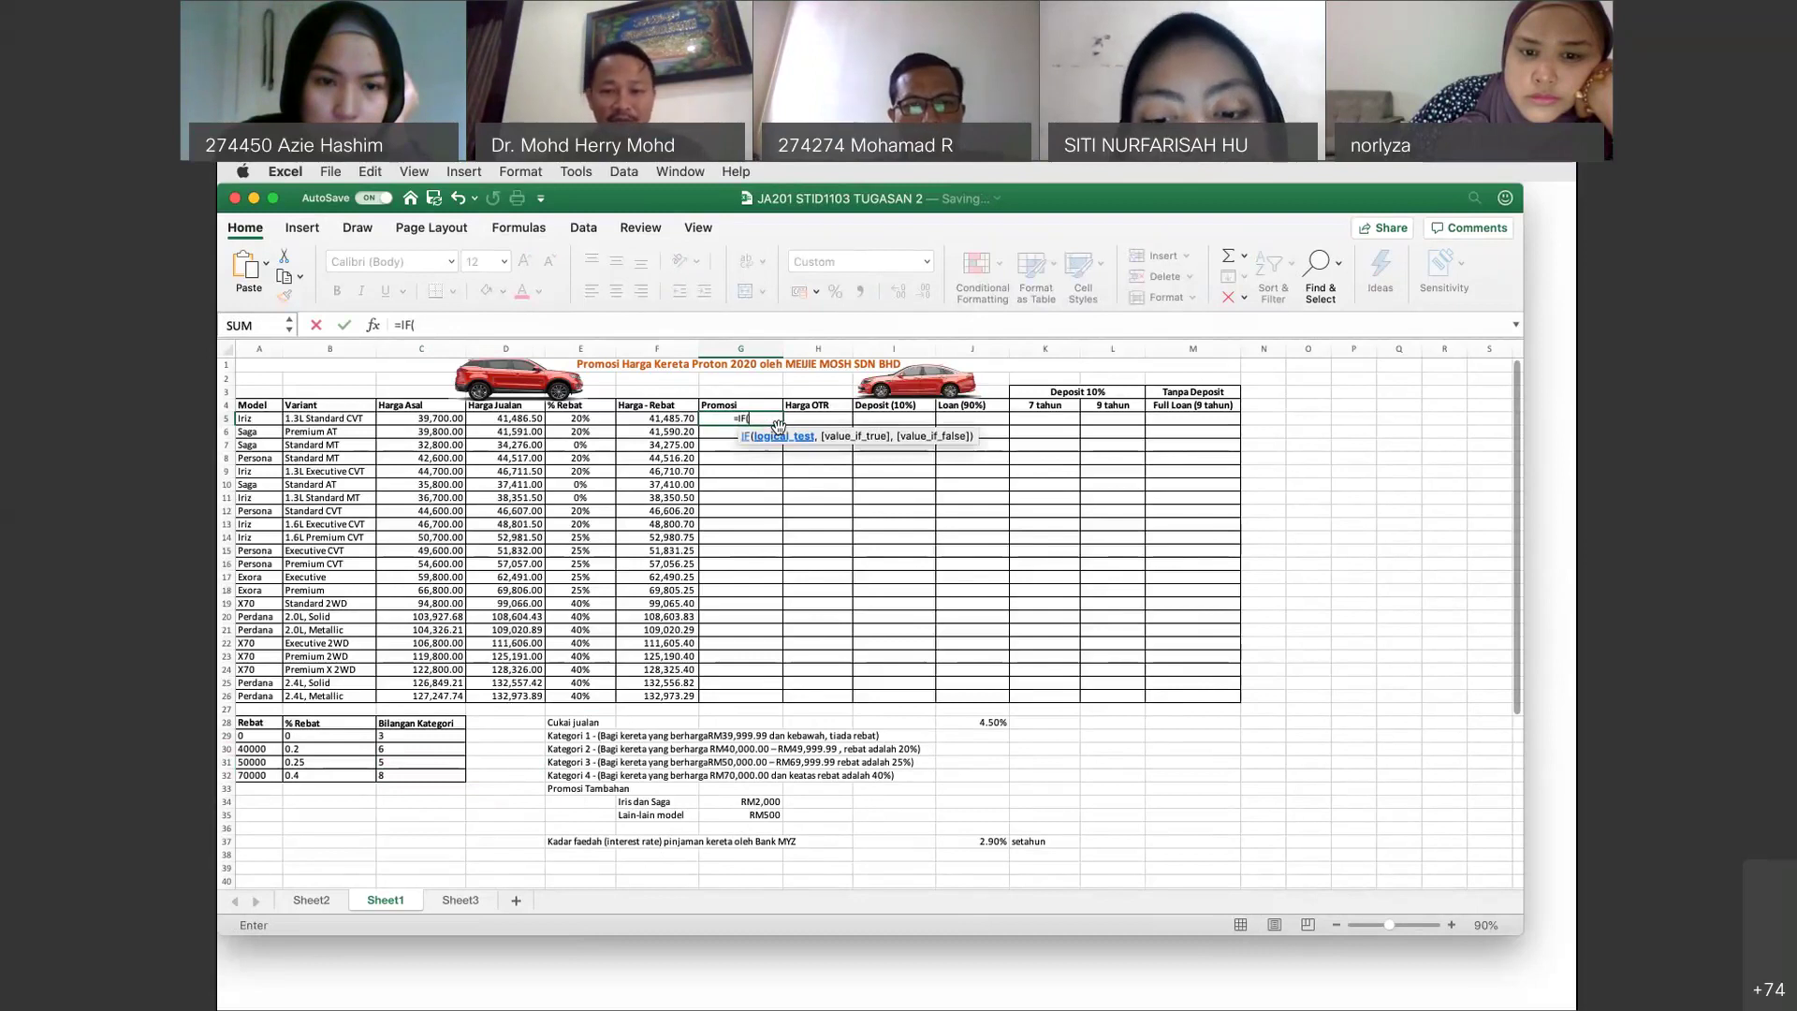
{"action": "type", "text": "OR"}
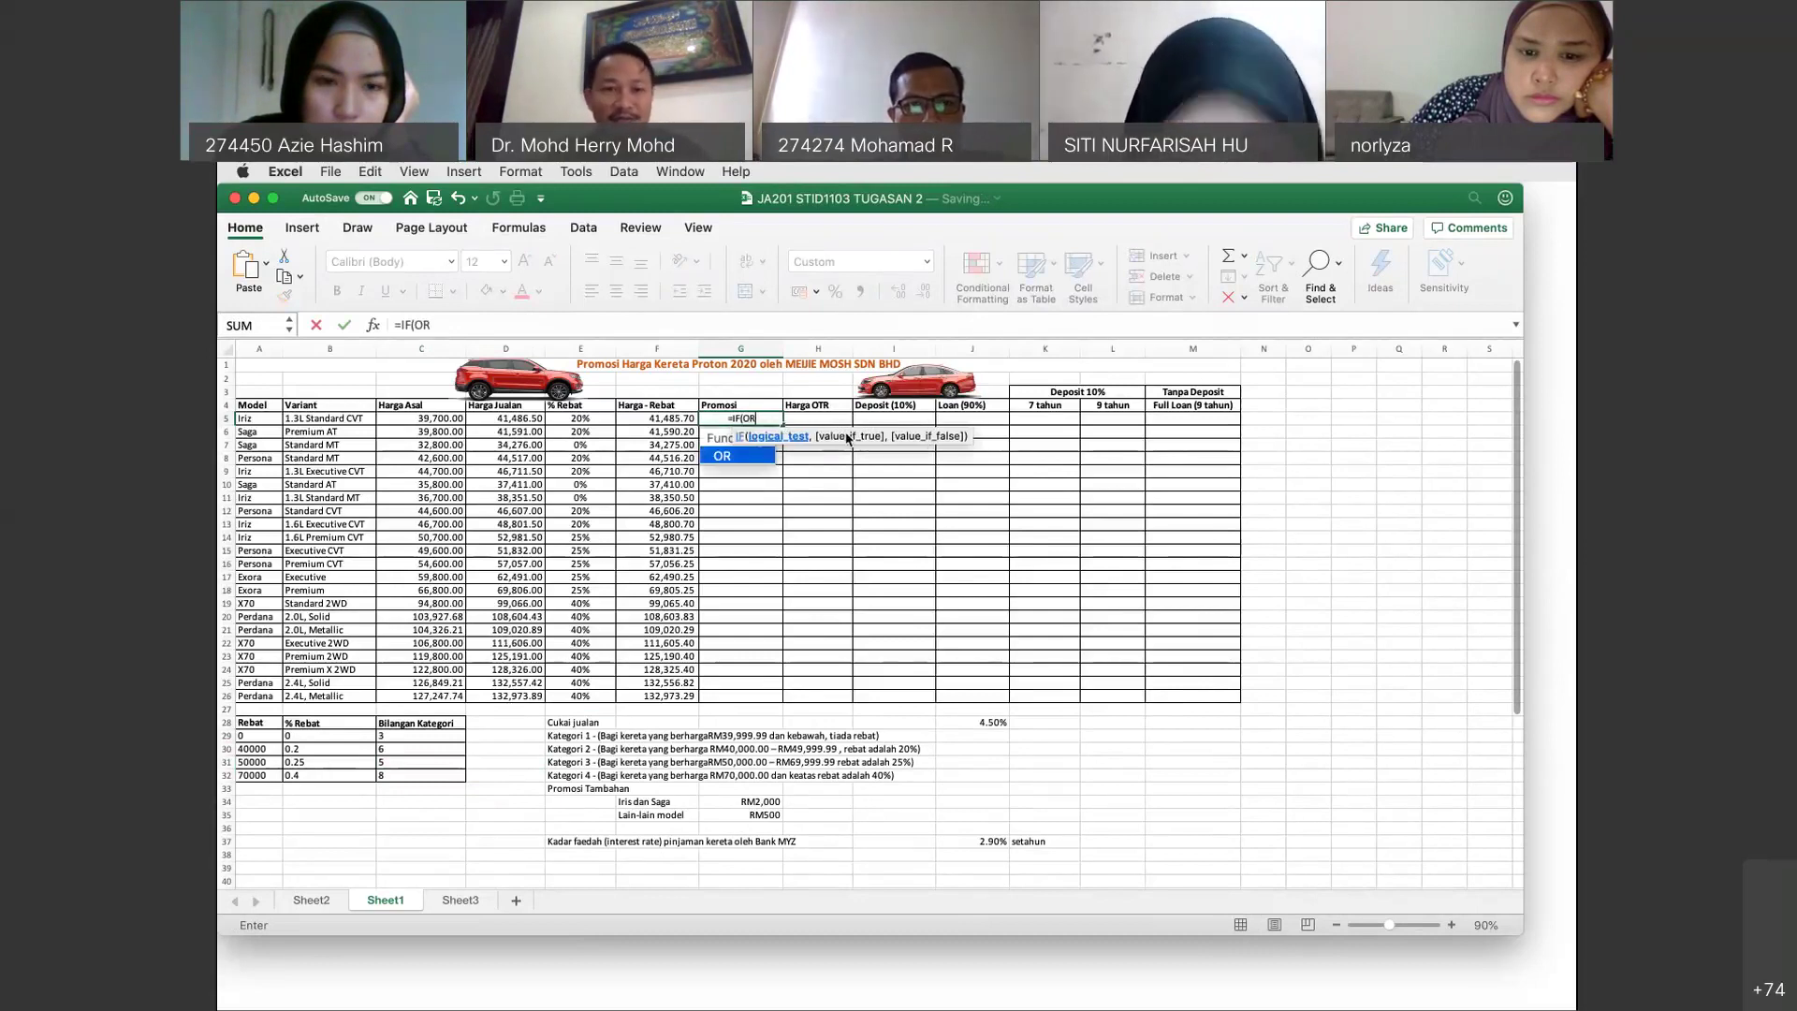
{"action": "type", "text": "("}
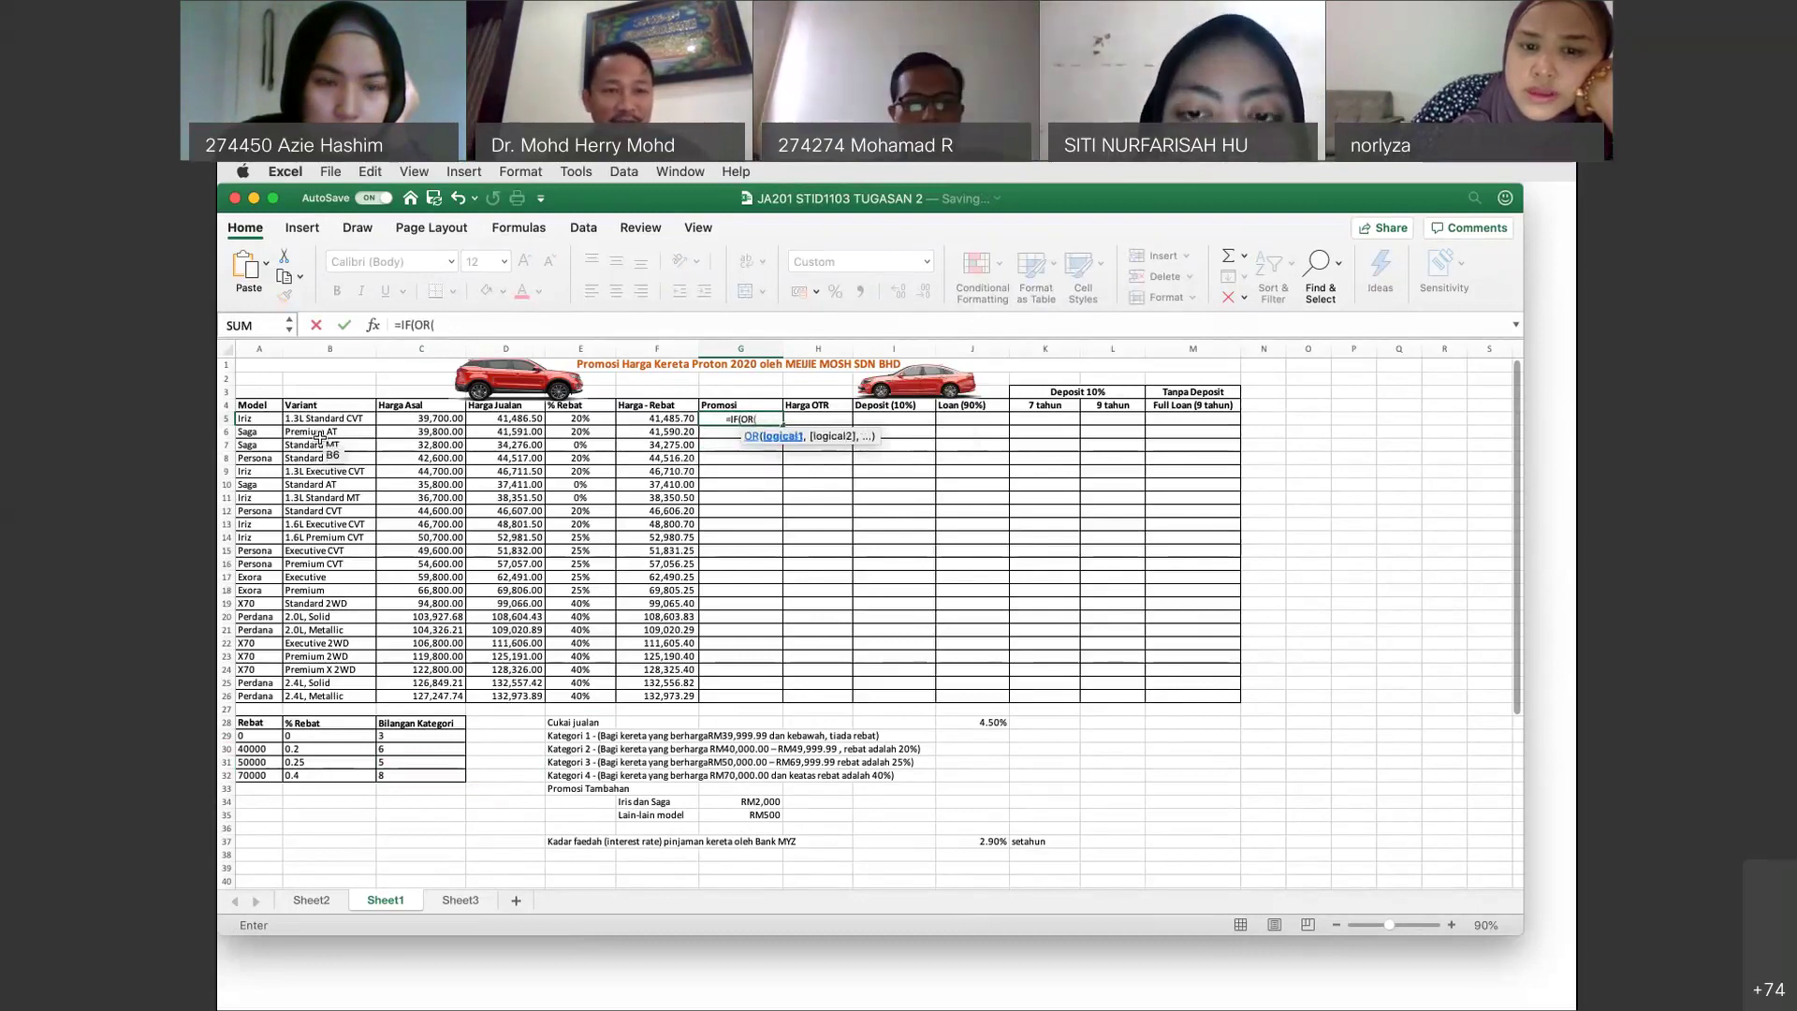
{"action": "left_click", "coordinate": [254, 421]}
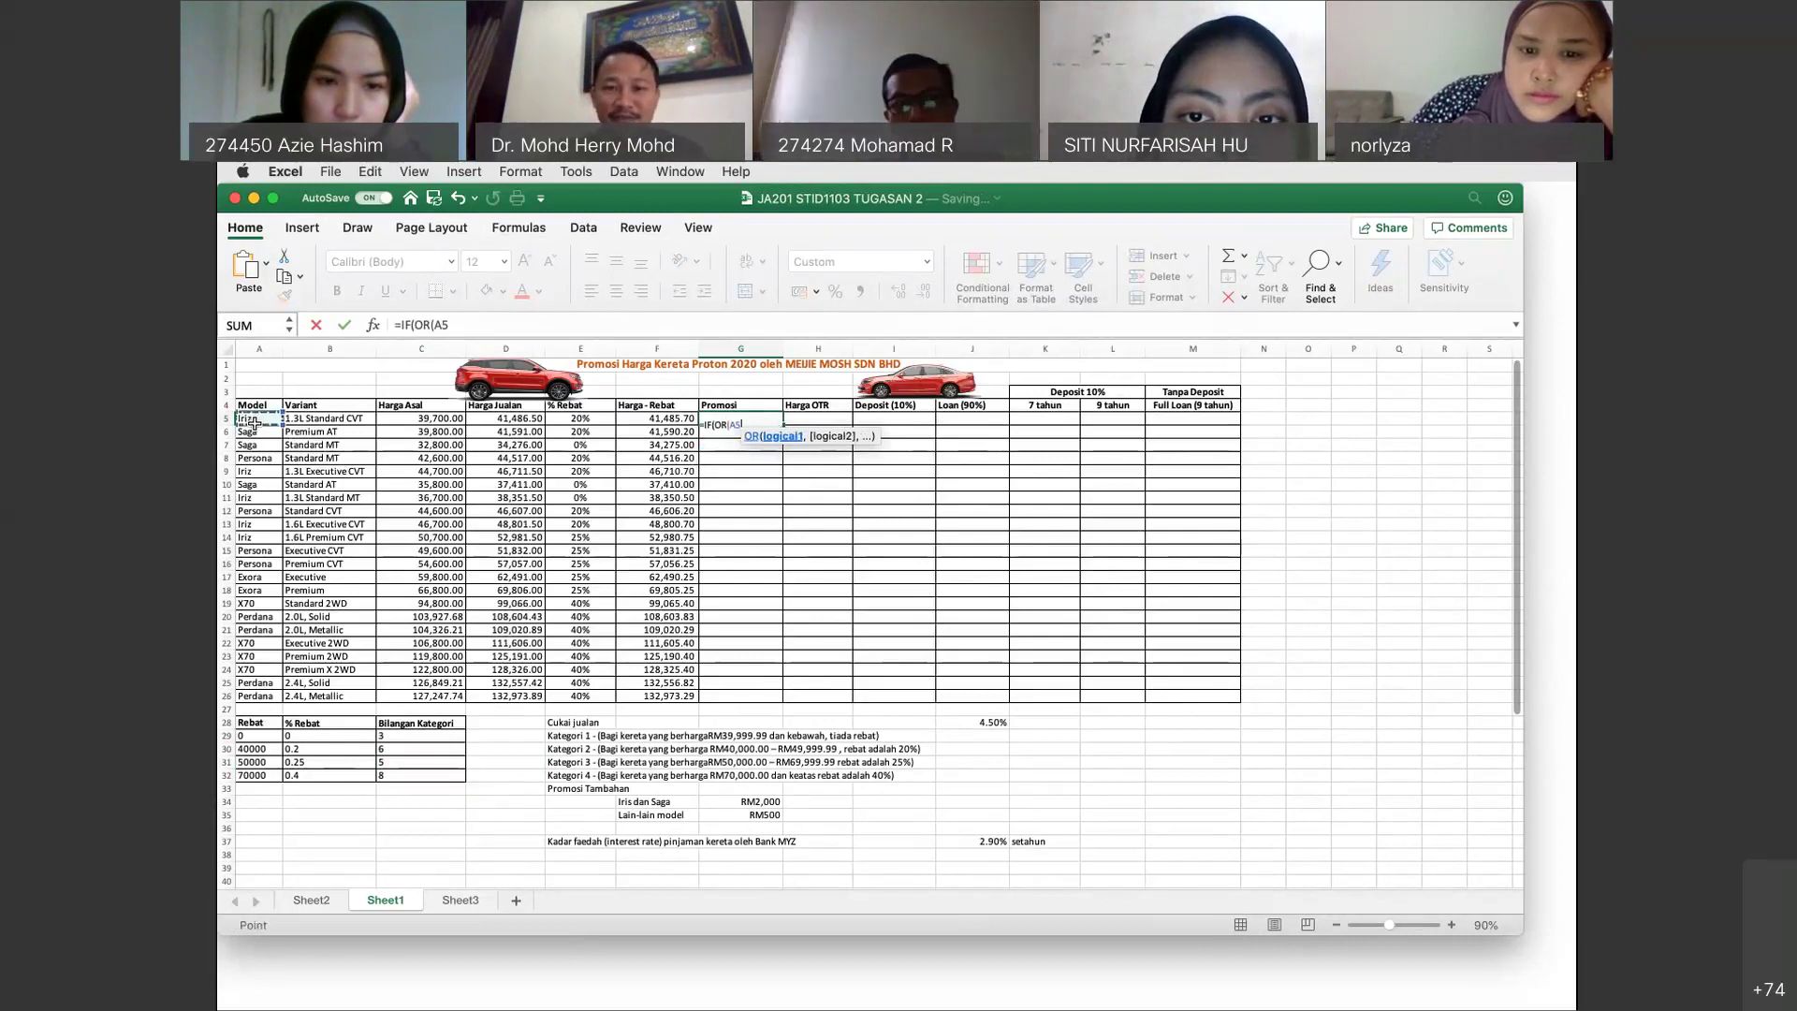
{"action": "type", "text": "="}
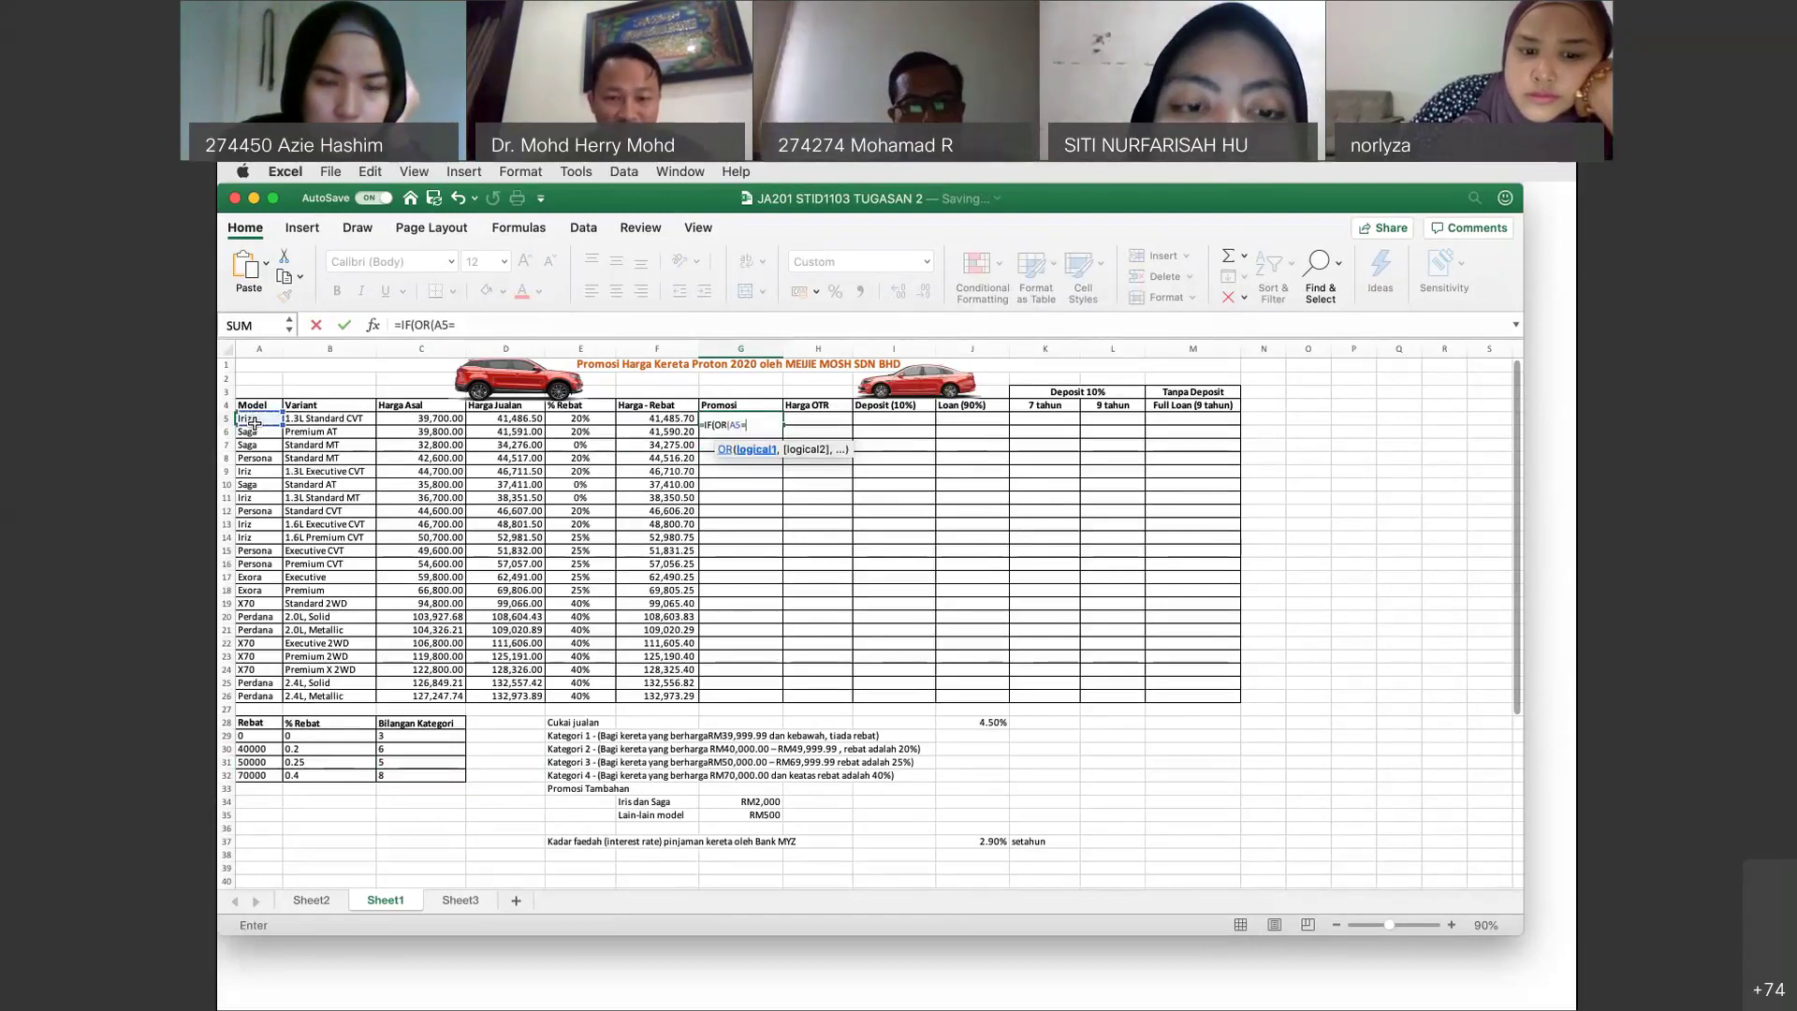
{"action": "type", "text": "S"}
{"action": "key", "text": "BackSpace"}
{"action": "key", "text": "BackSpace"}
{"action": "key", "text": "BackSpace"}
{"action": "key", "text": "BackSpace"}
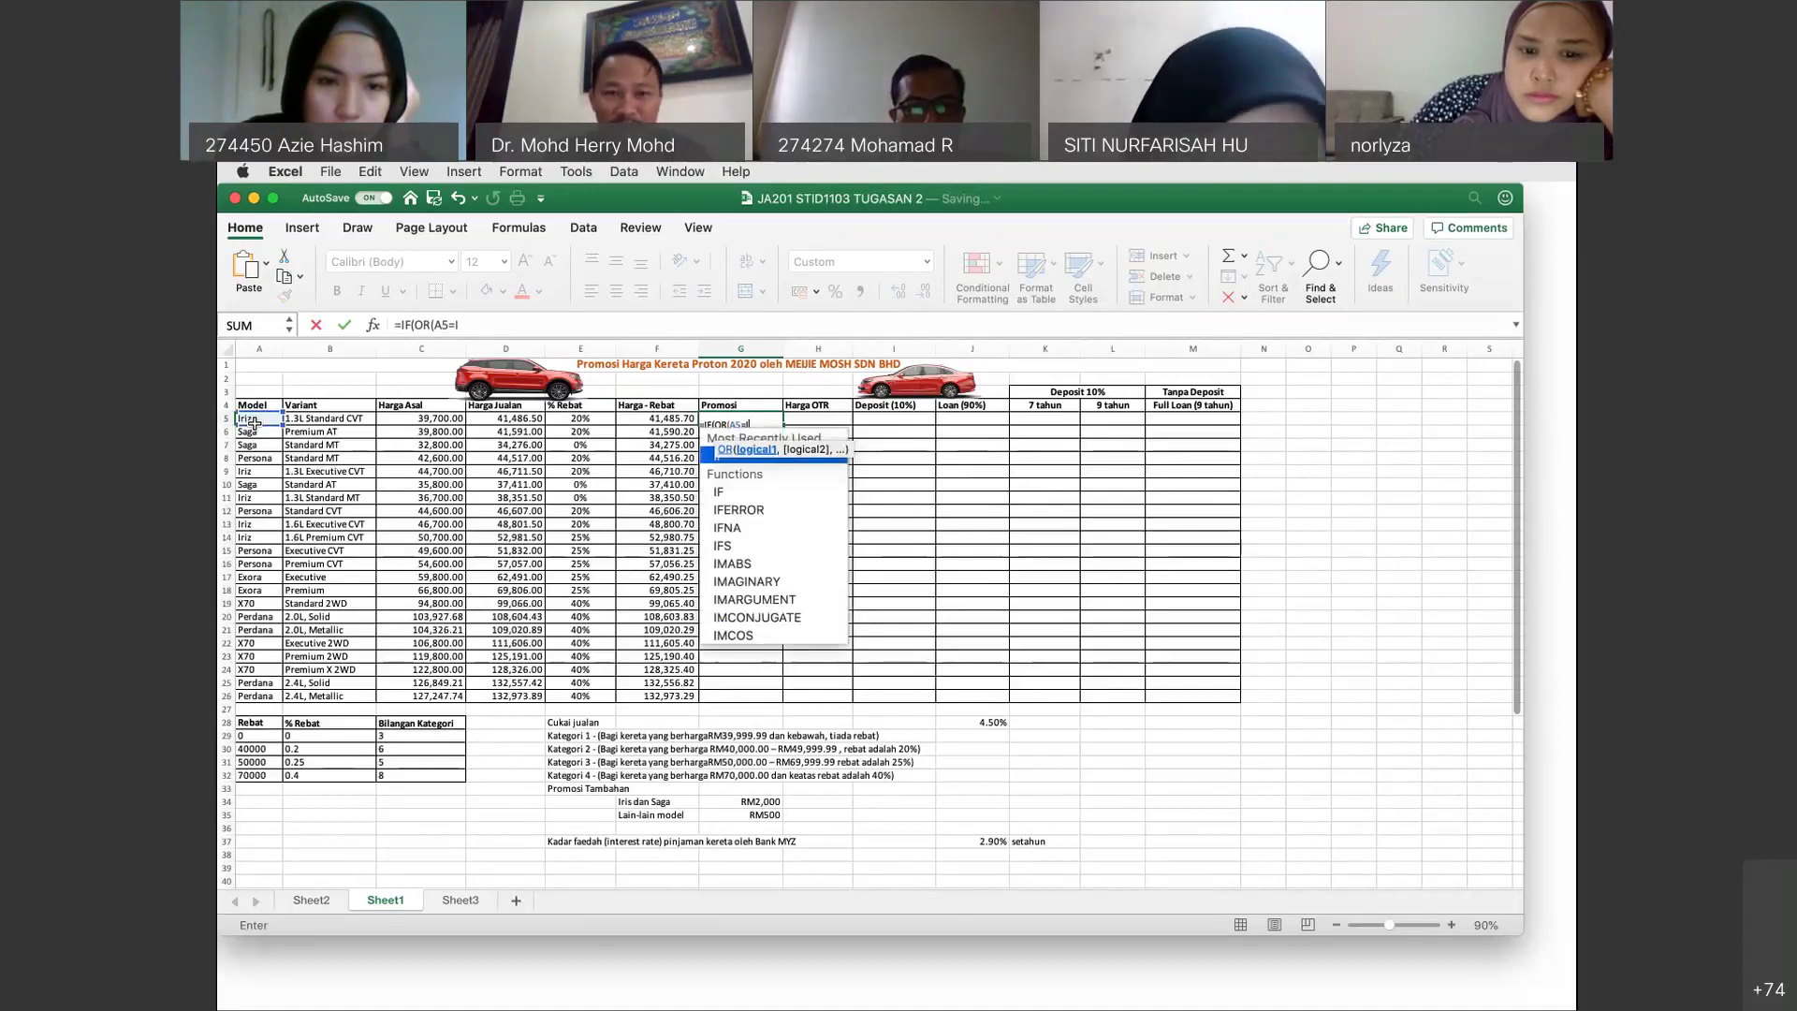
{"action": "type", "text": "IR"}
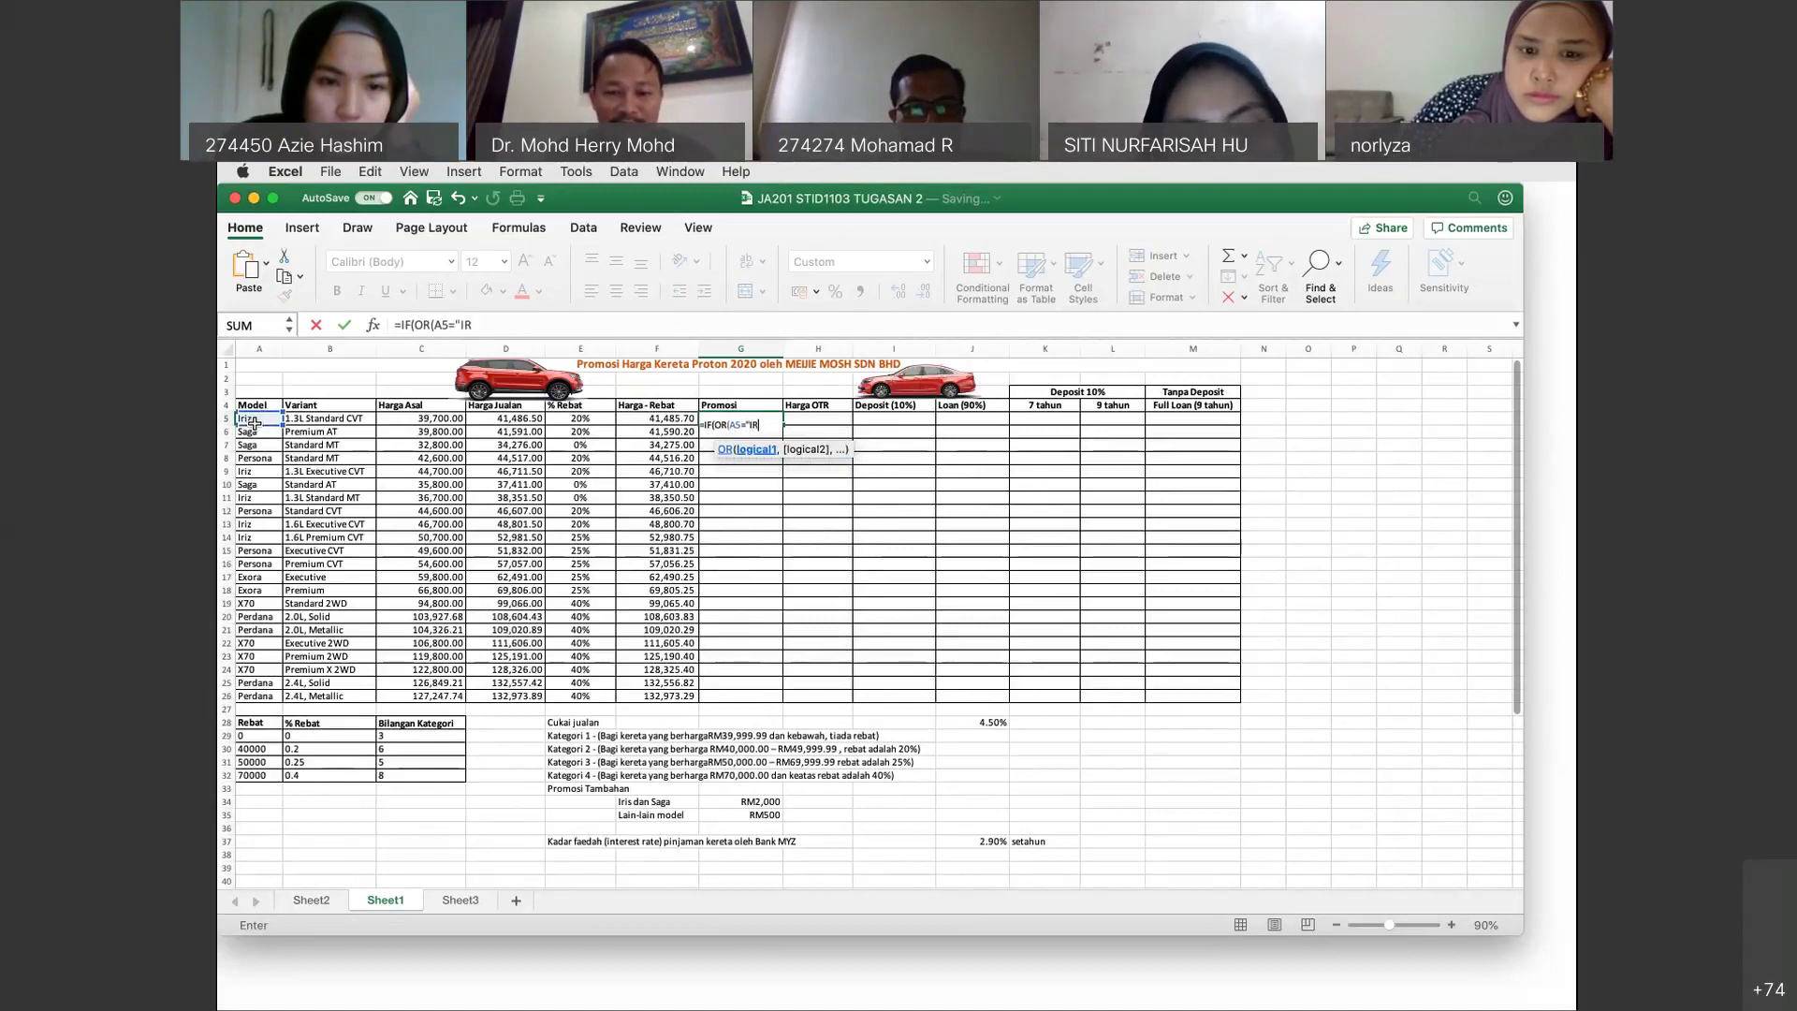
{"action": "key", "text": "BackSpace"}
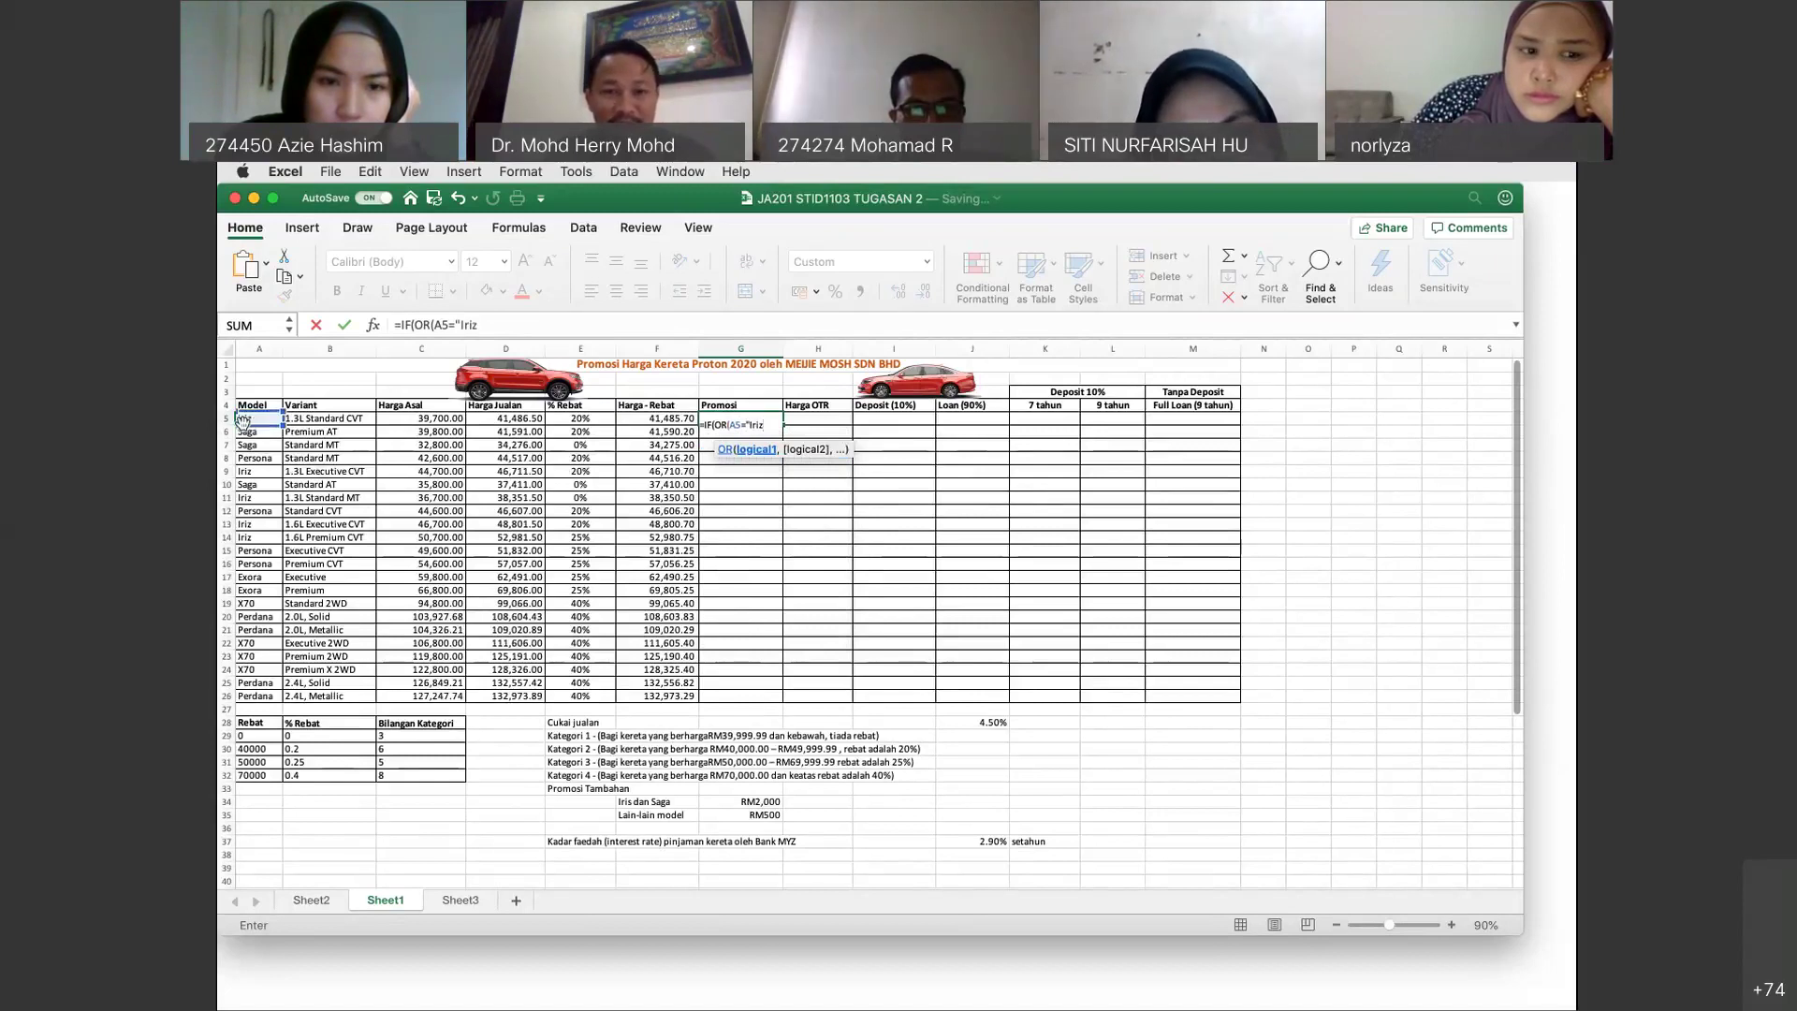
{"action": "type", "text": ","}
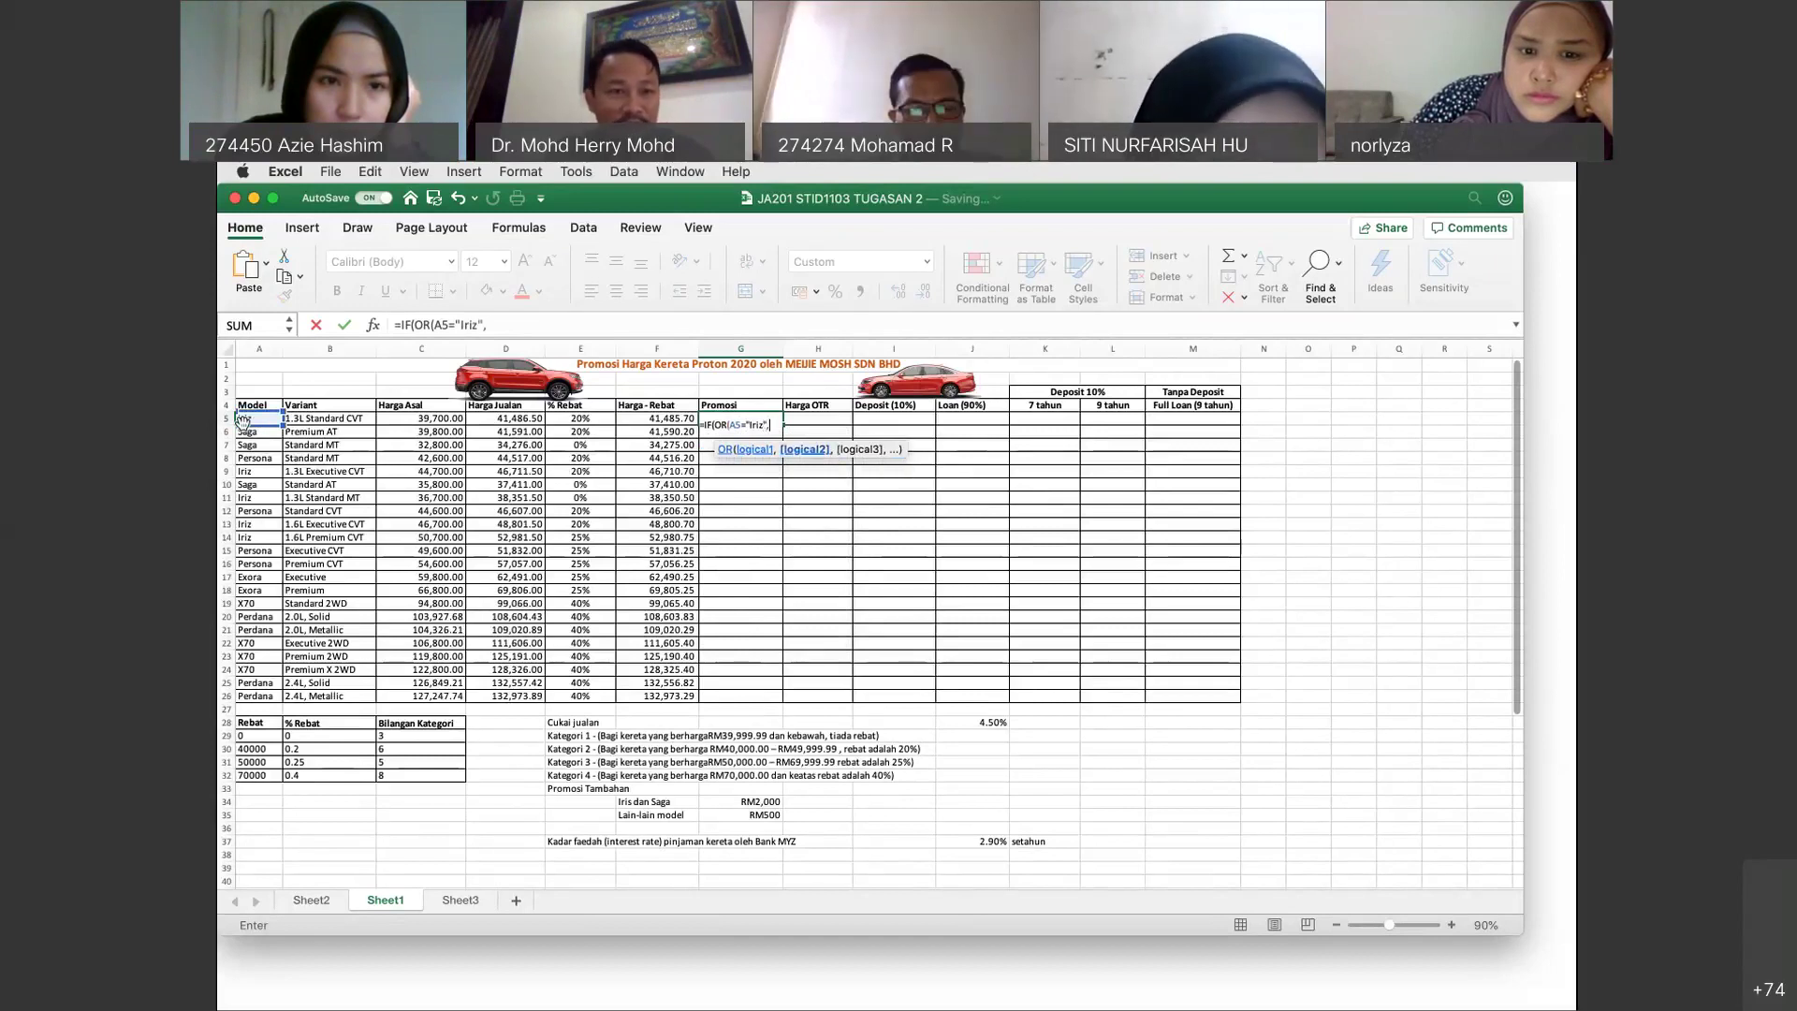
Add the second condition A5="Saga" and the results 2000 and 500 to the Promosi formula, and submit it.
{"action": "left_click", "coordinate": [262, 419]}
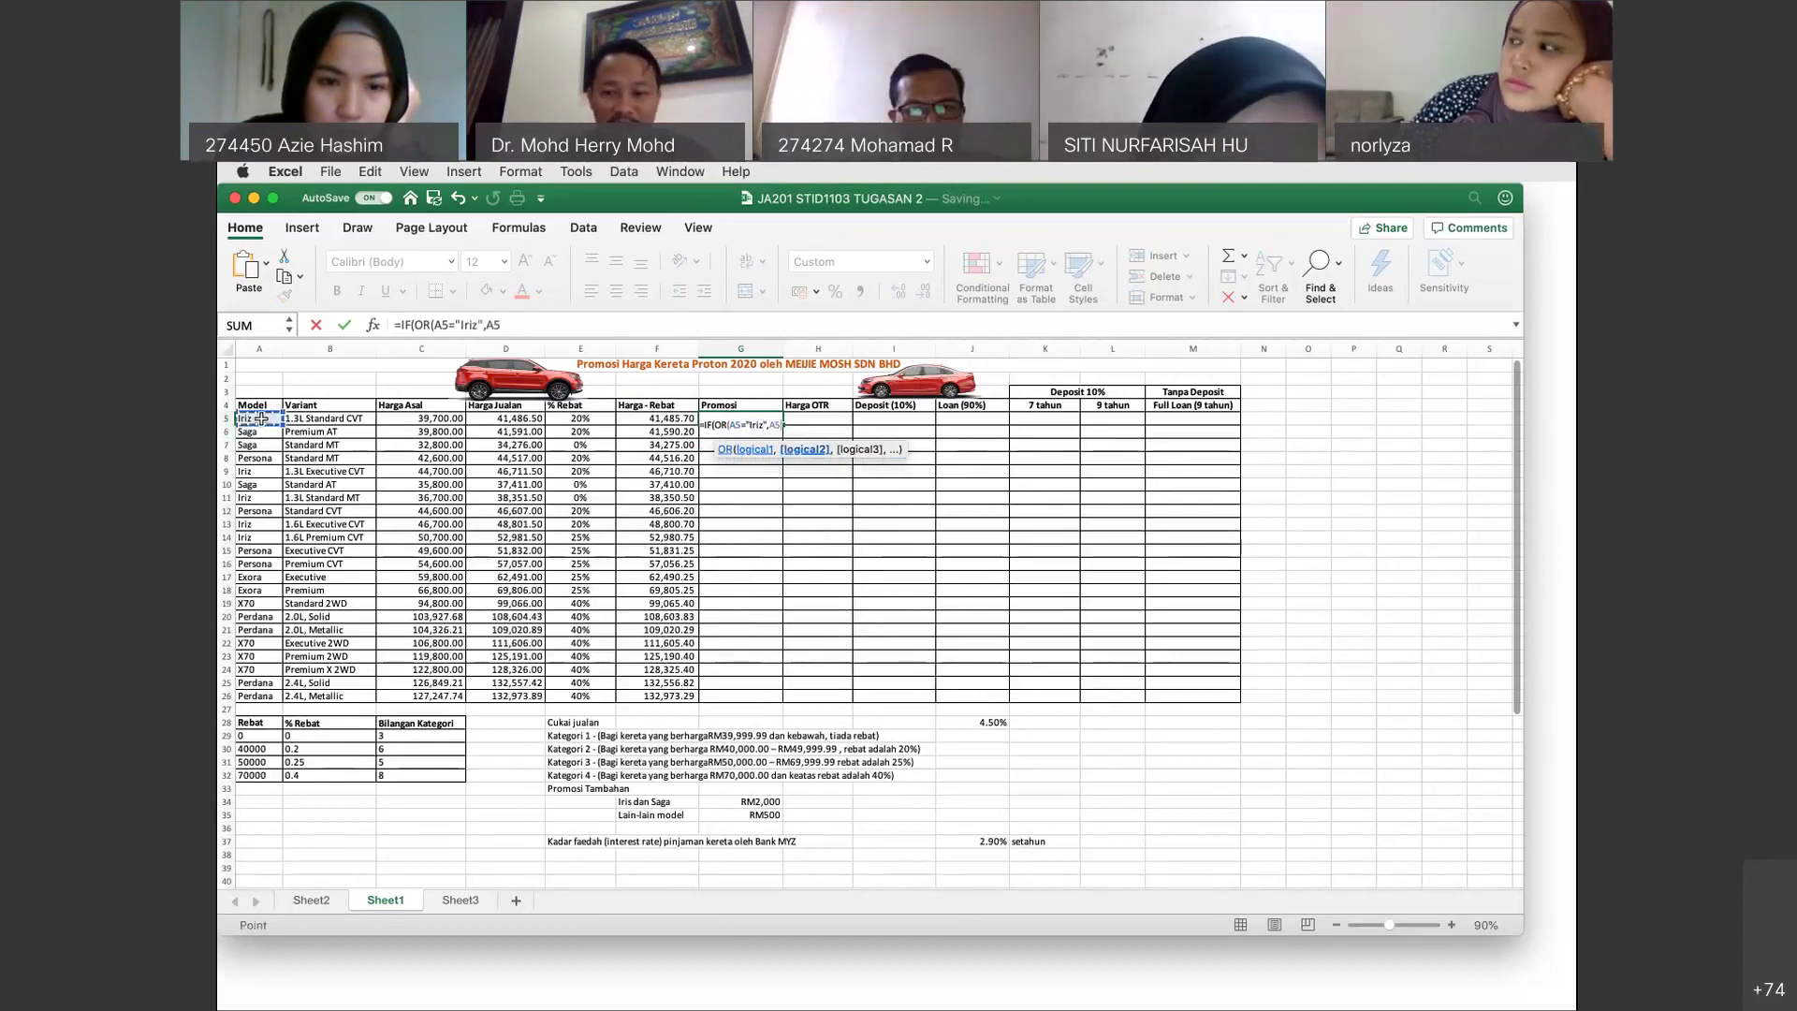
{"action": "type", "text": "=\""}
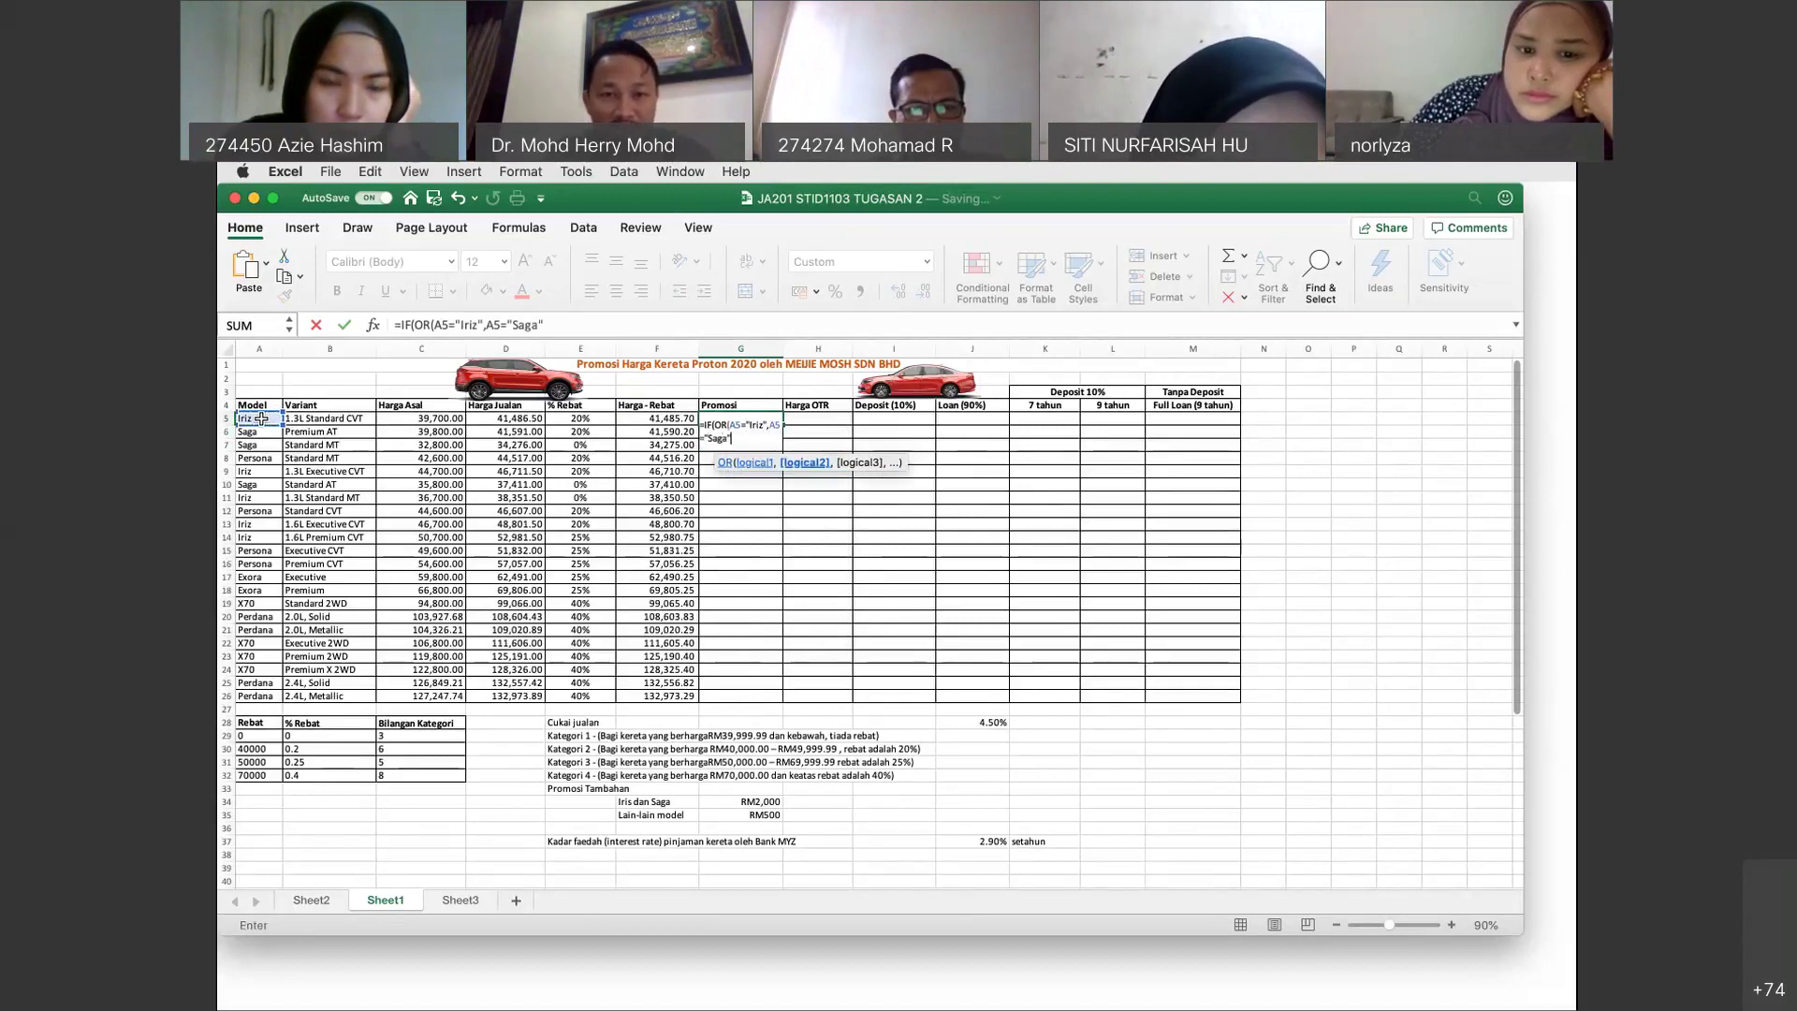
{"action": "type", "text": "Saga\""}
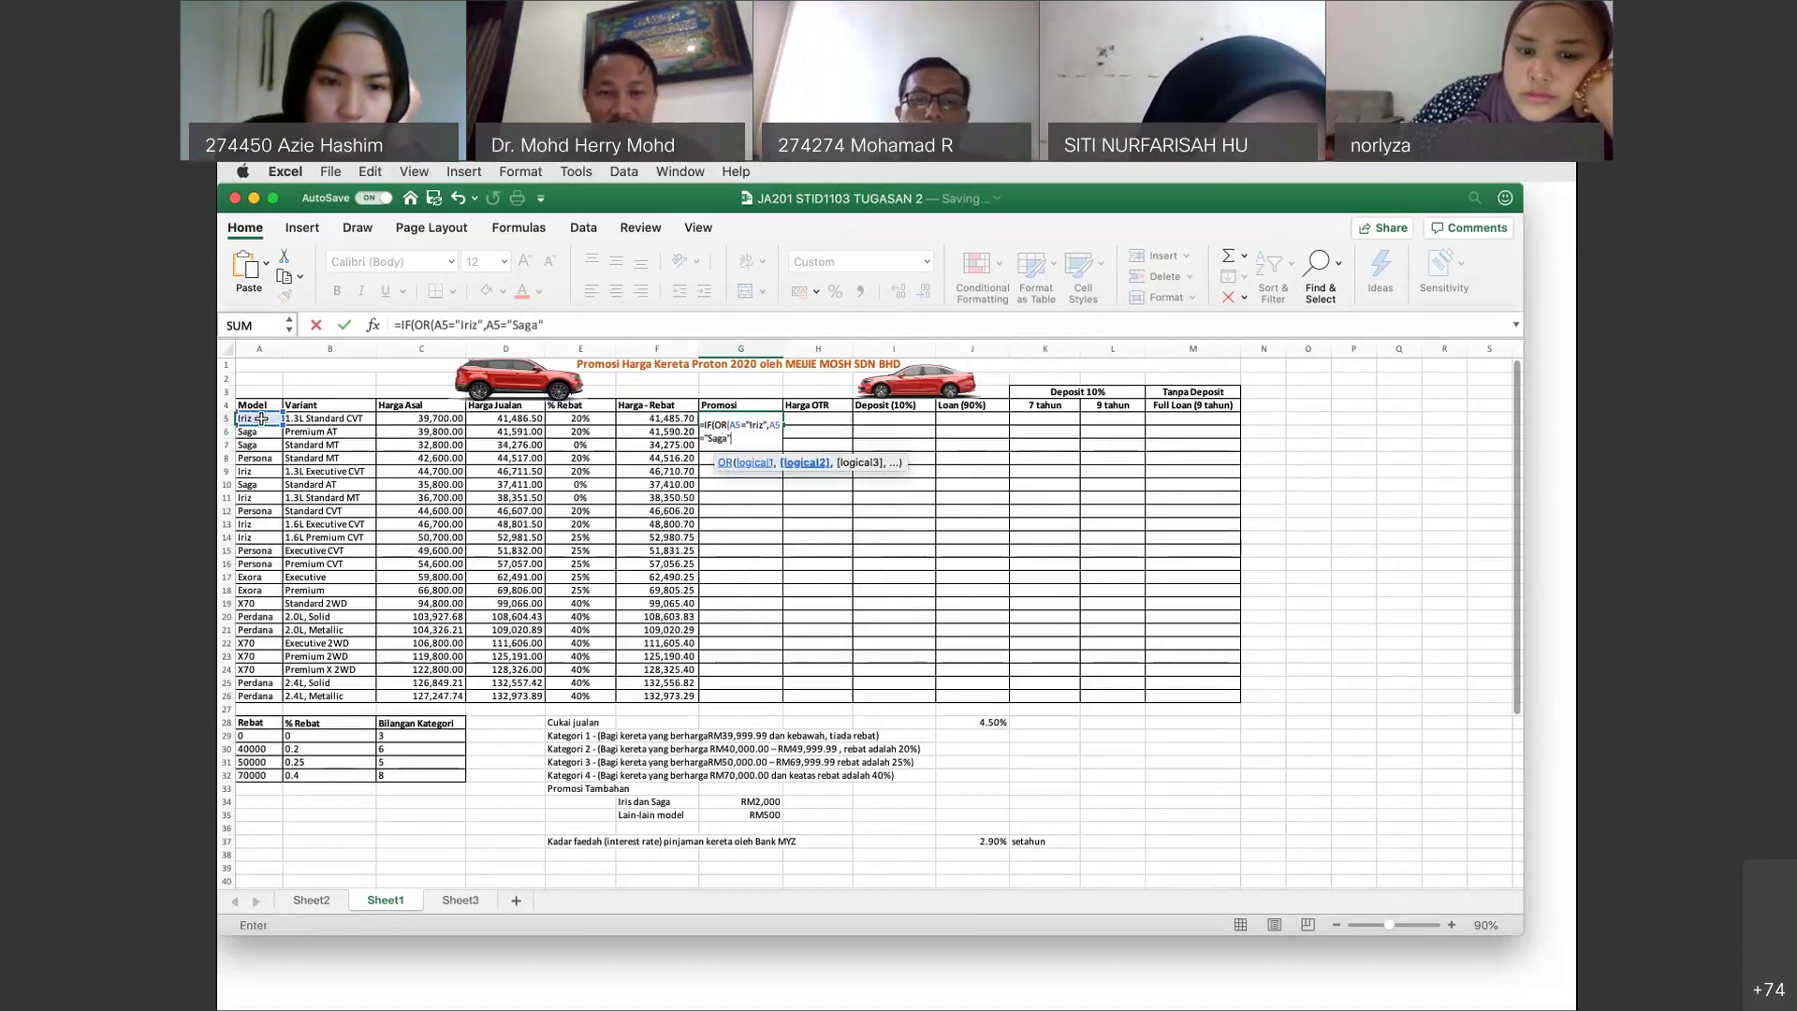
{"action": "type", "text": ",2000,"}
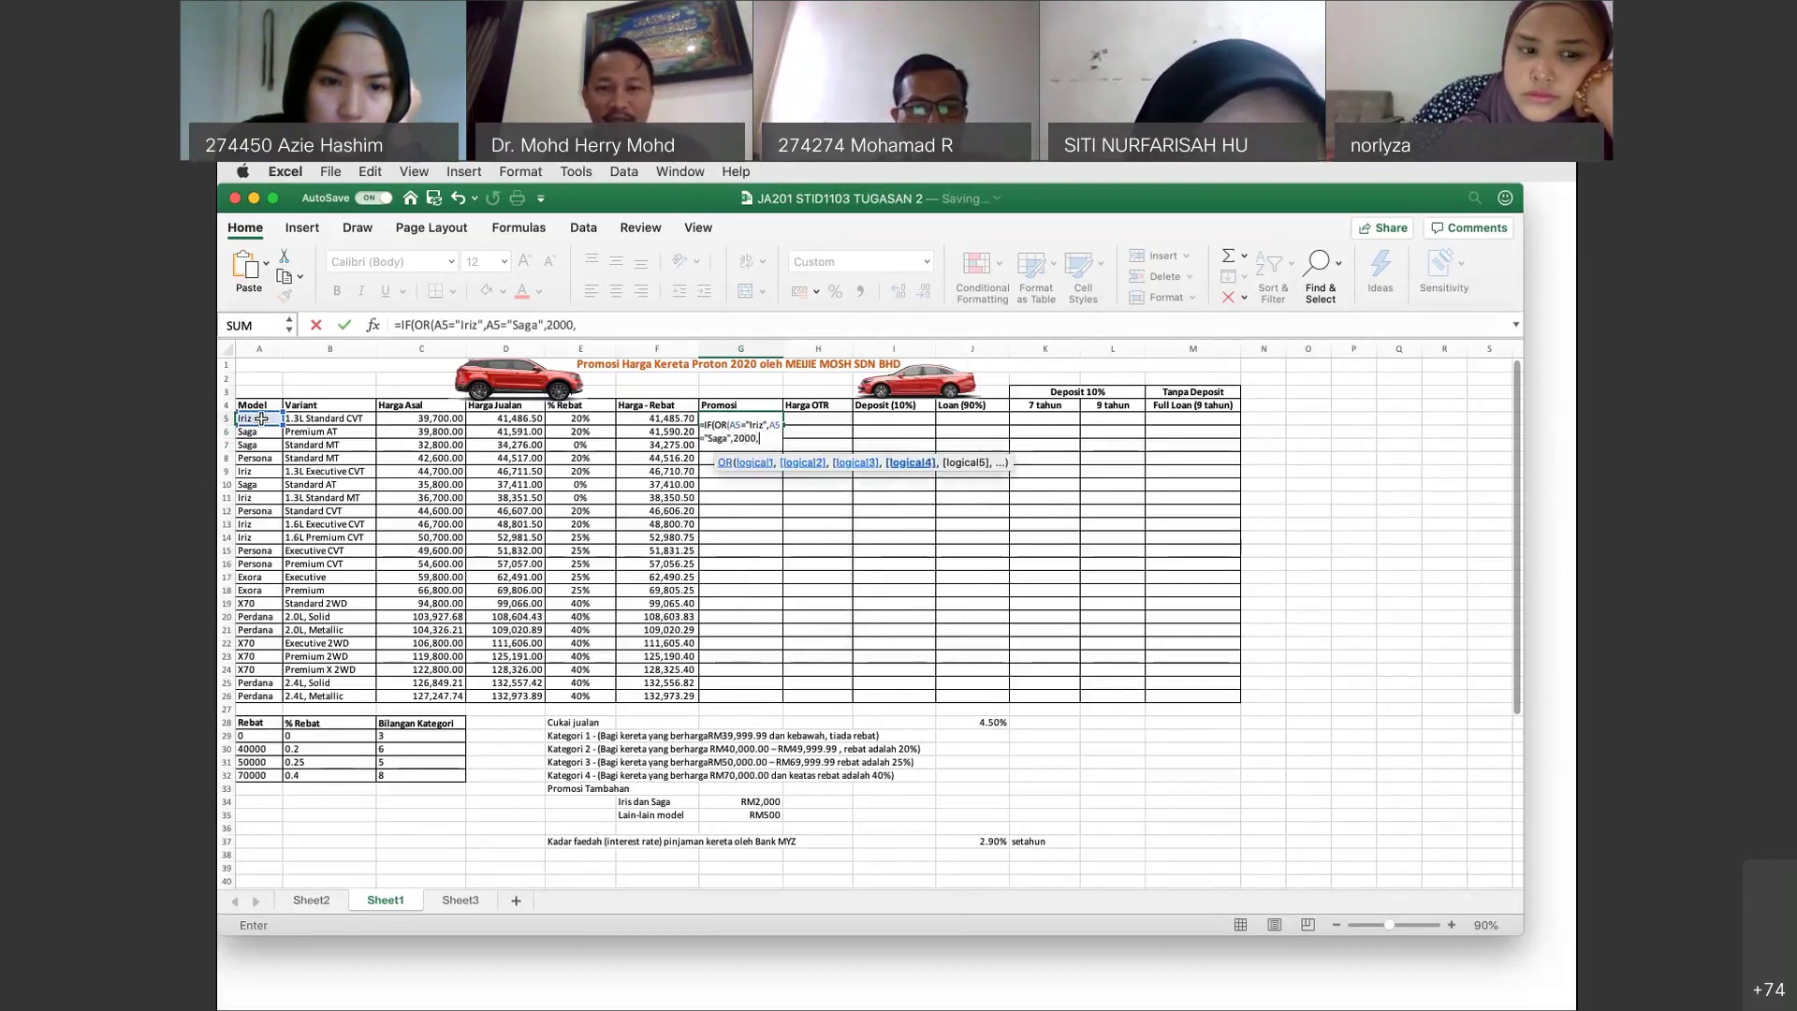
{"action": "type", "text": "500)"}
{"action": "key", "text": "Return"}
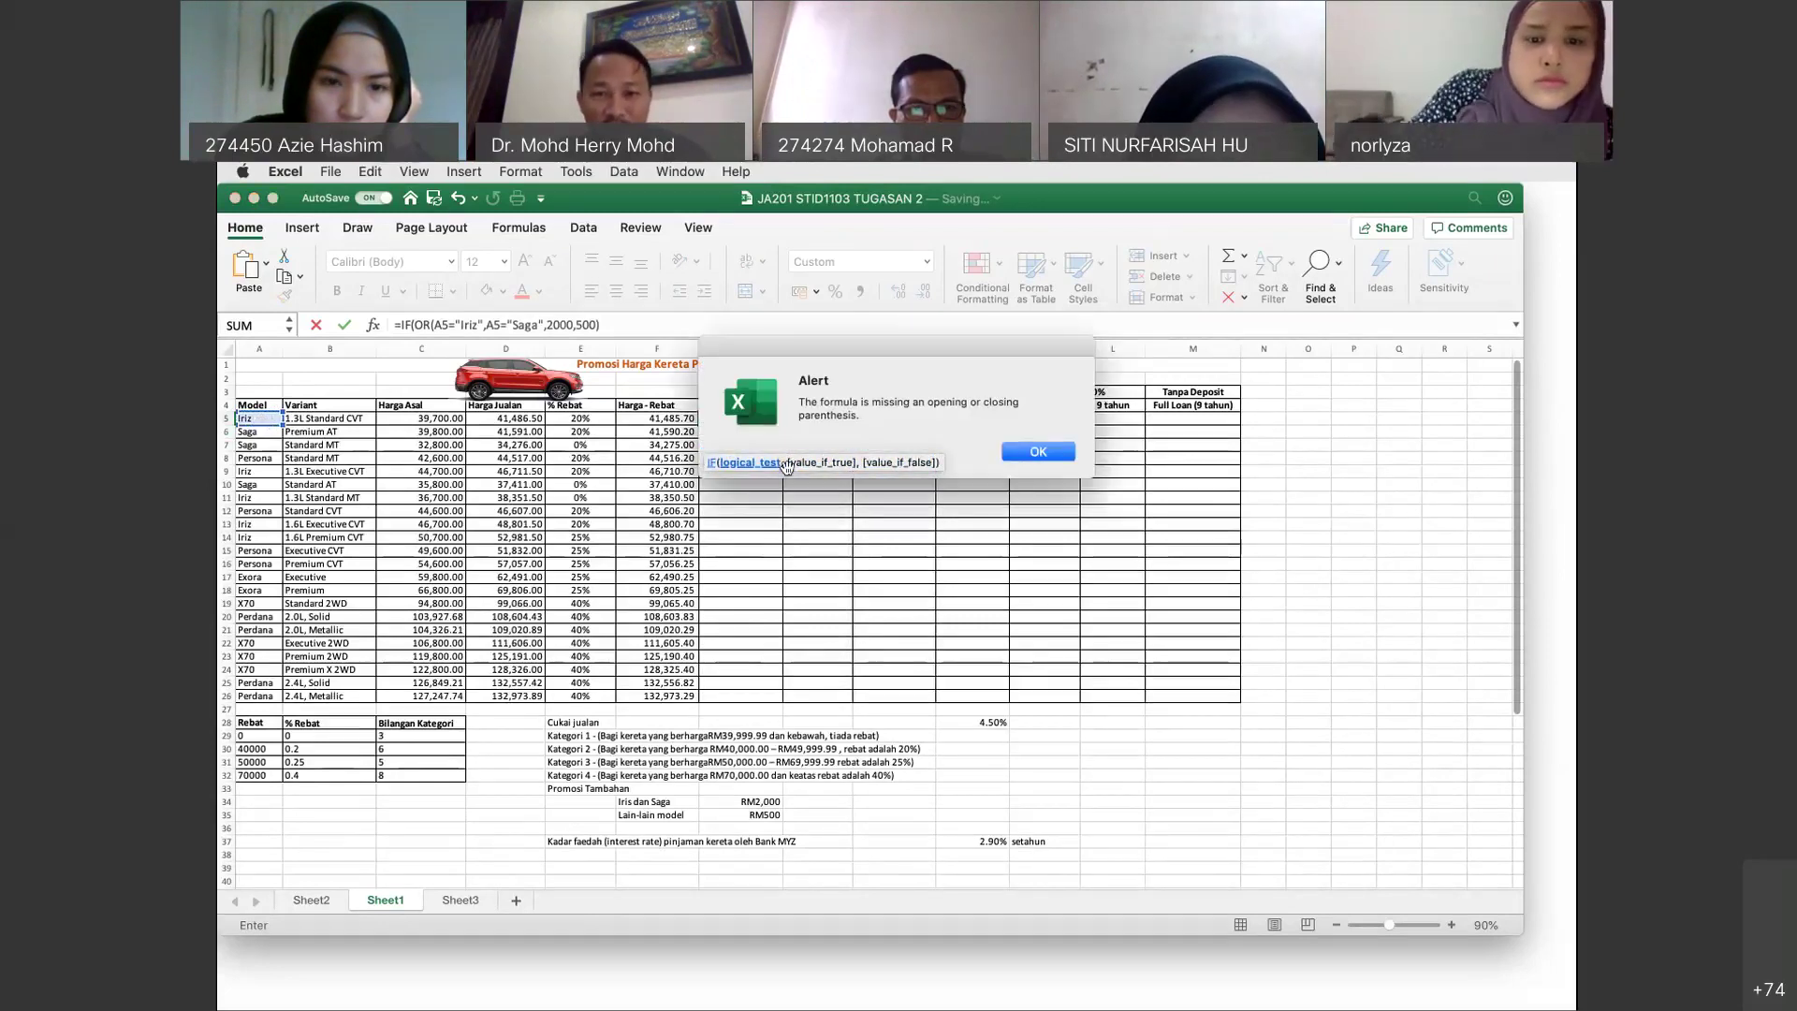
Correct the G5 formula to =IF(OR(A5="Iriz",A5="Saga"),2000,500) and fill it down to G26.
{"action": "key", "text": "Return"}
{"action": "key", "text": "Left"}
{"action": "key", "text": "Left"}
{"action": "key", "text": "Left"}
{"action": "key", "text": "Left"}
{"action": "key", "text": "Left"}
{"action": "key", "text": "Left"}
{"action": "key", "text": "Left"}
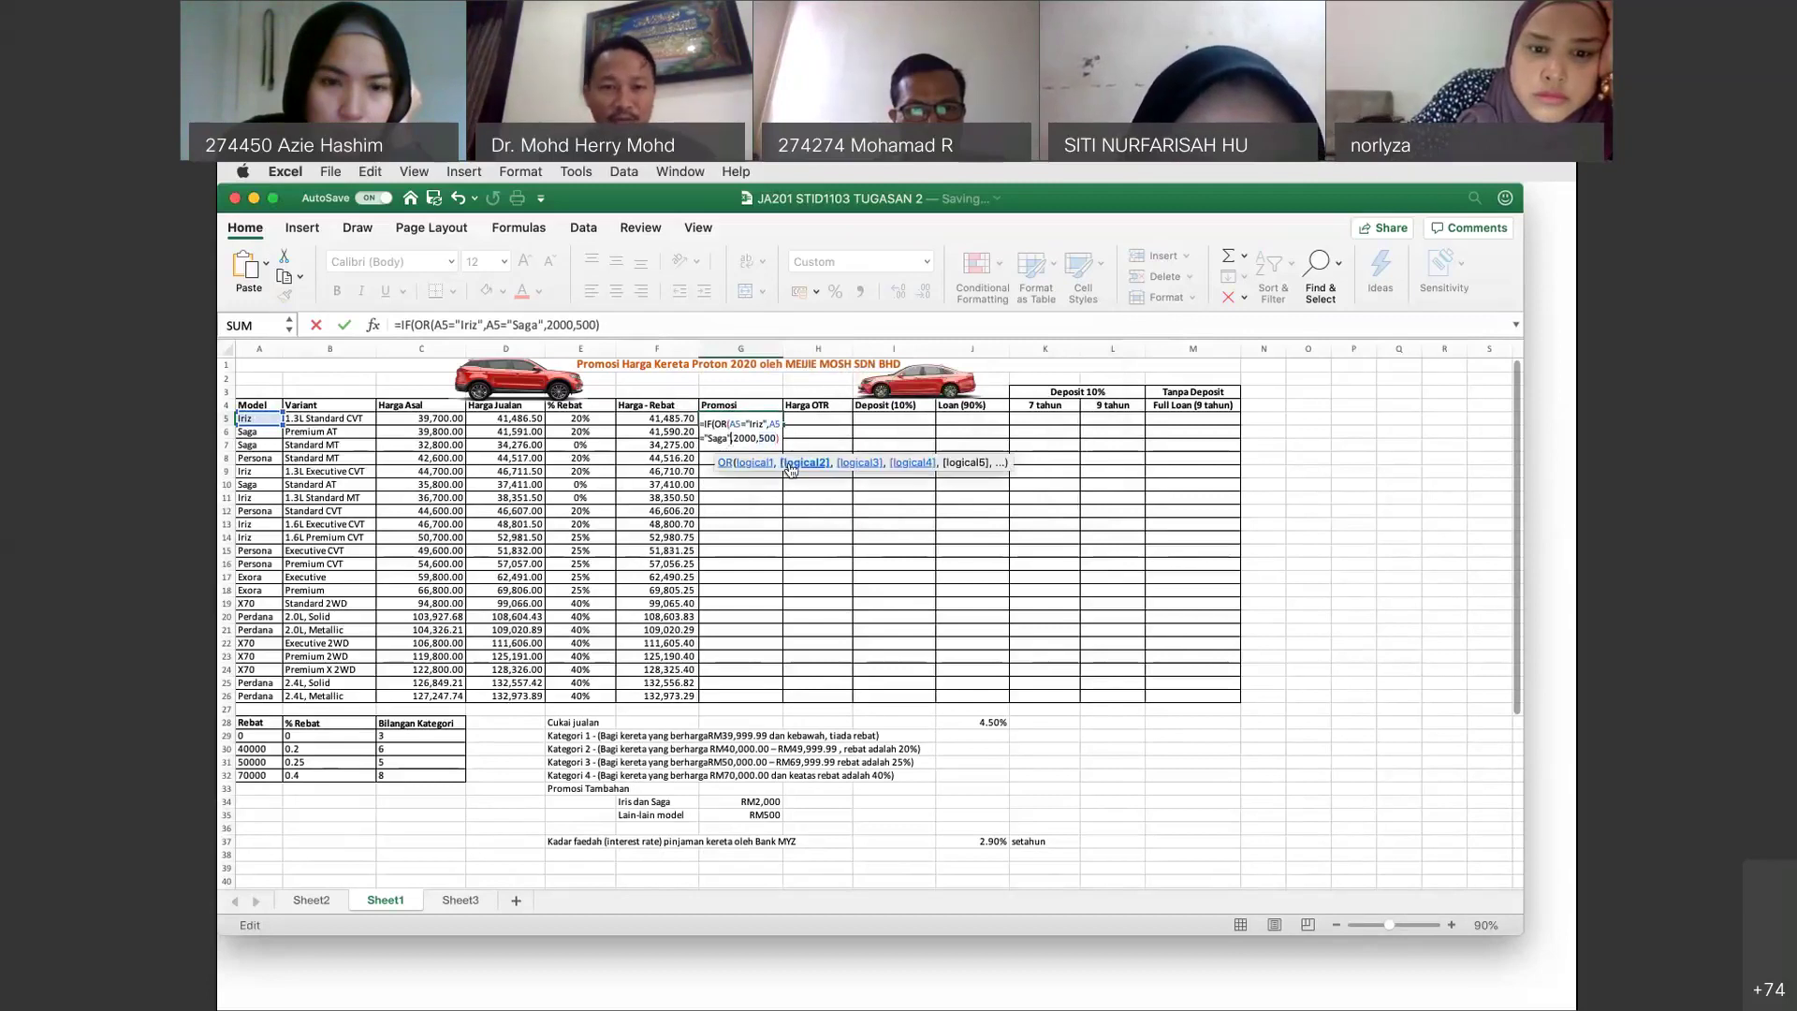
{"action": "type", "text": ")"}
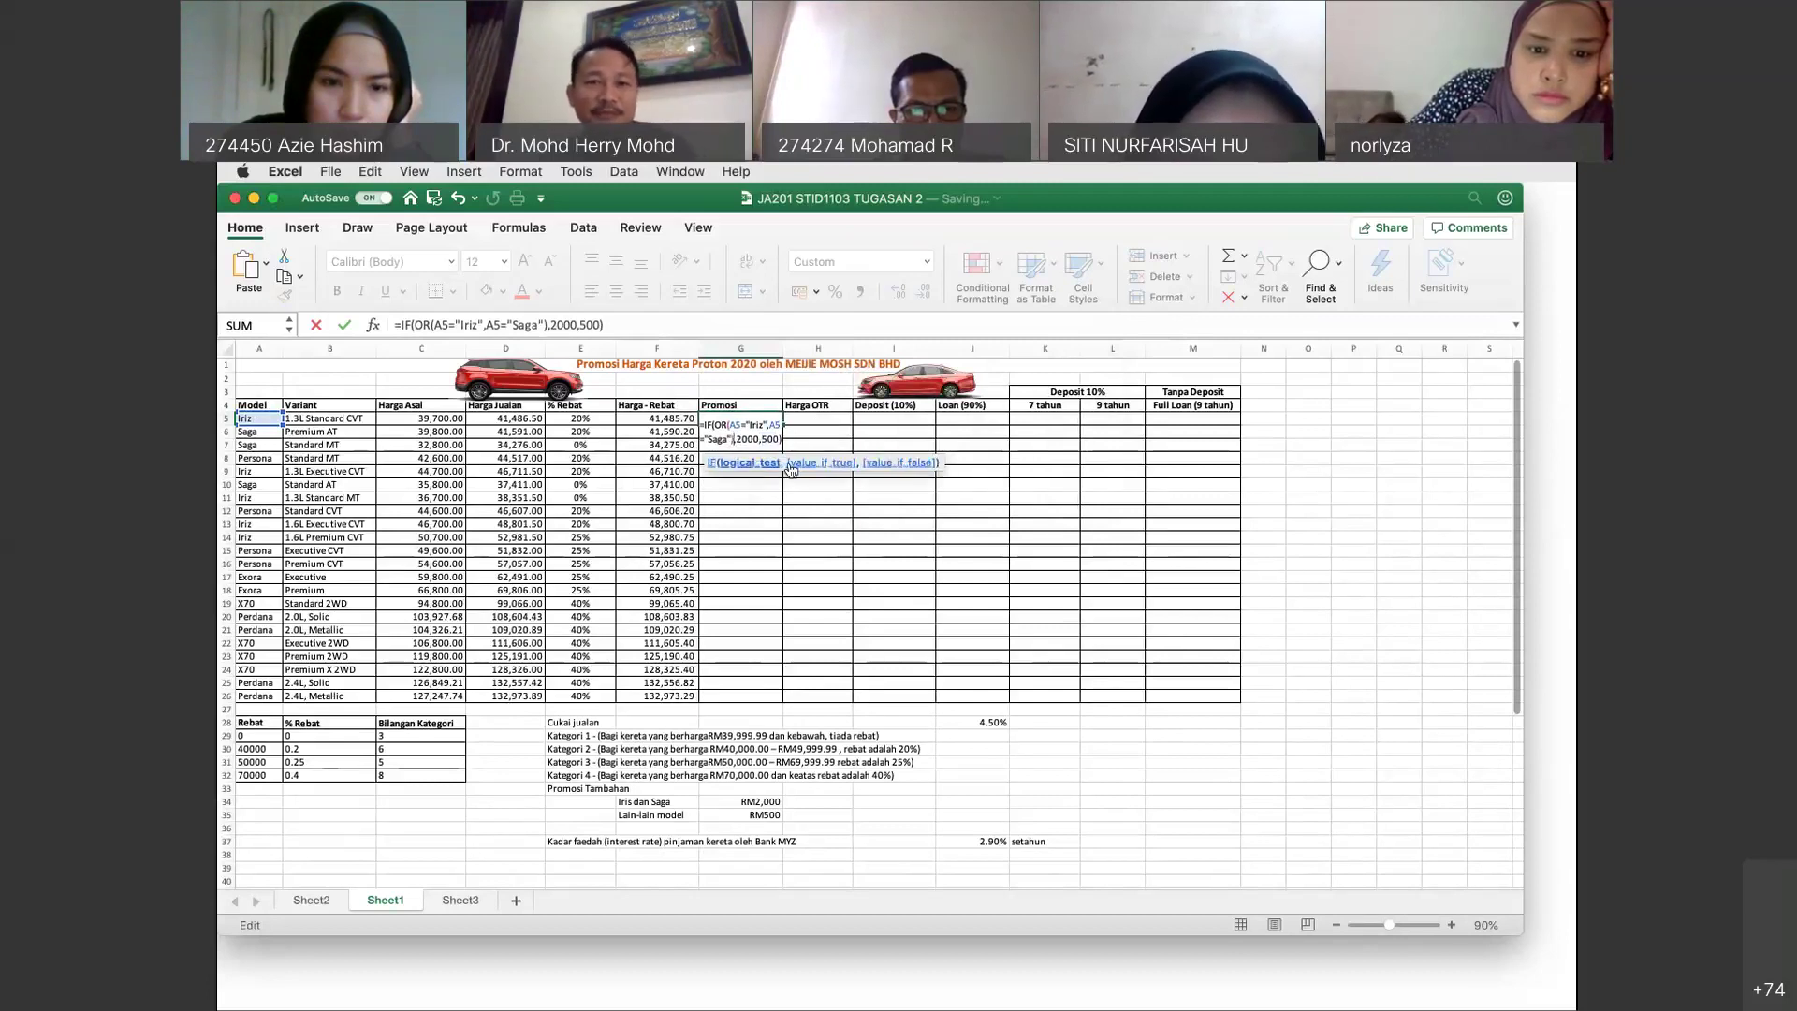
{"action": "key", "text": "Return"}
{"action": "left_click", "coordinate": [761, 420]}
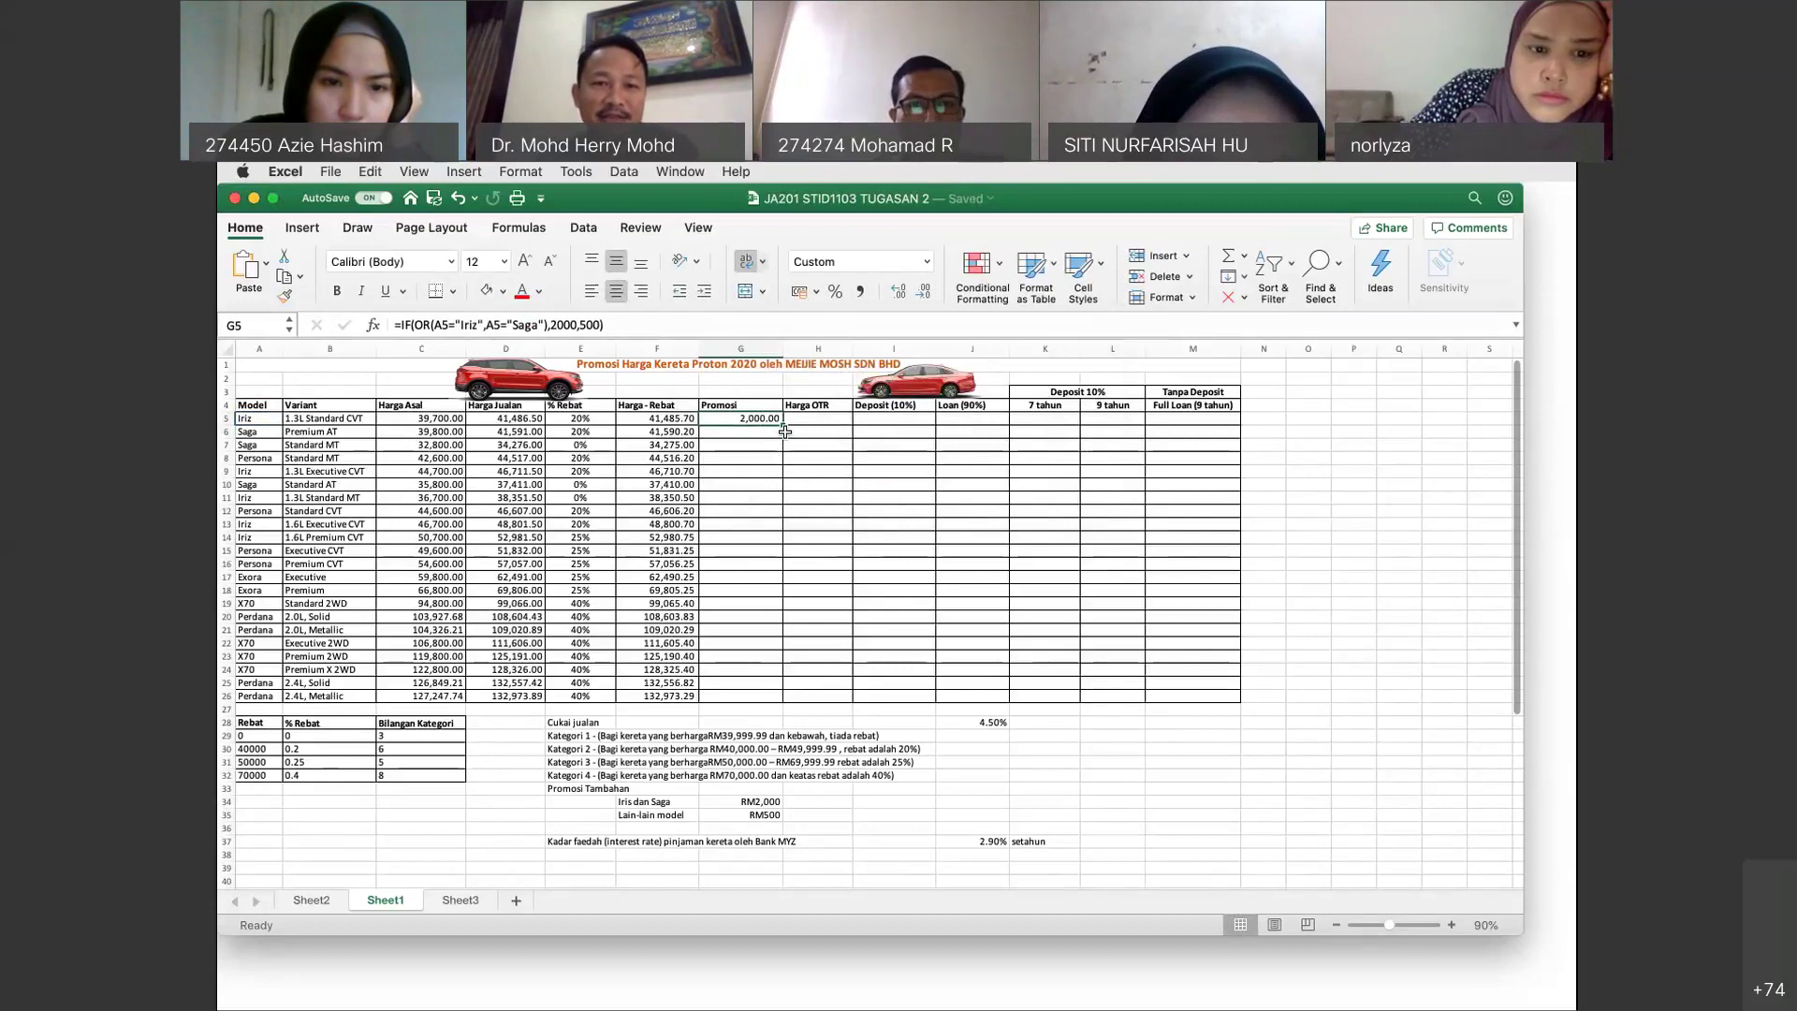
{"action": "double_click", "coordinate": [784, 427]}
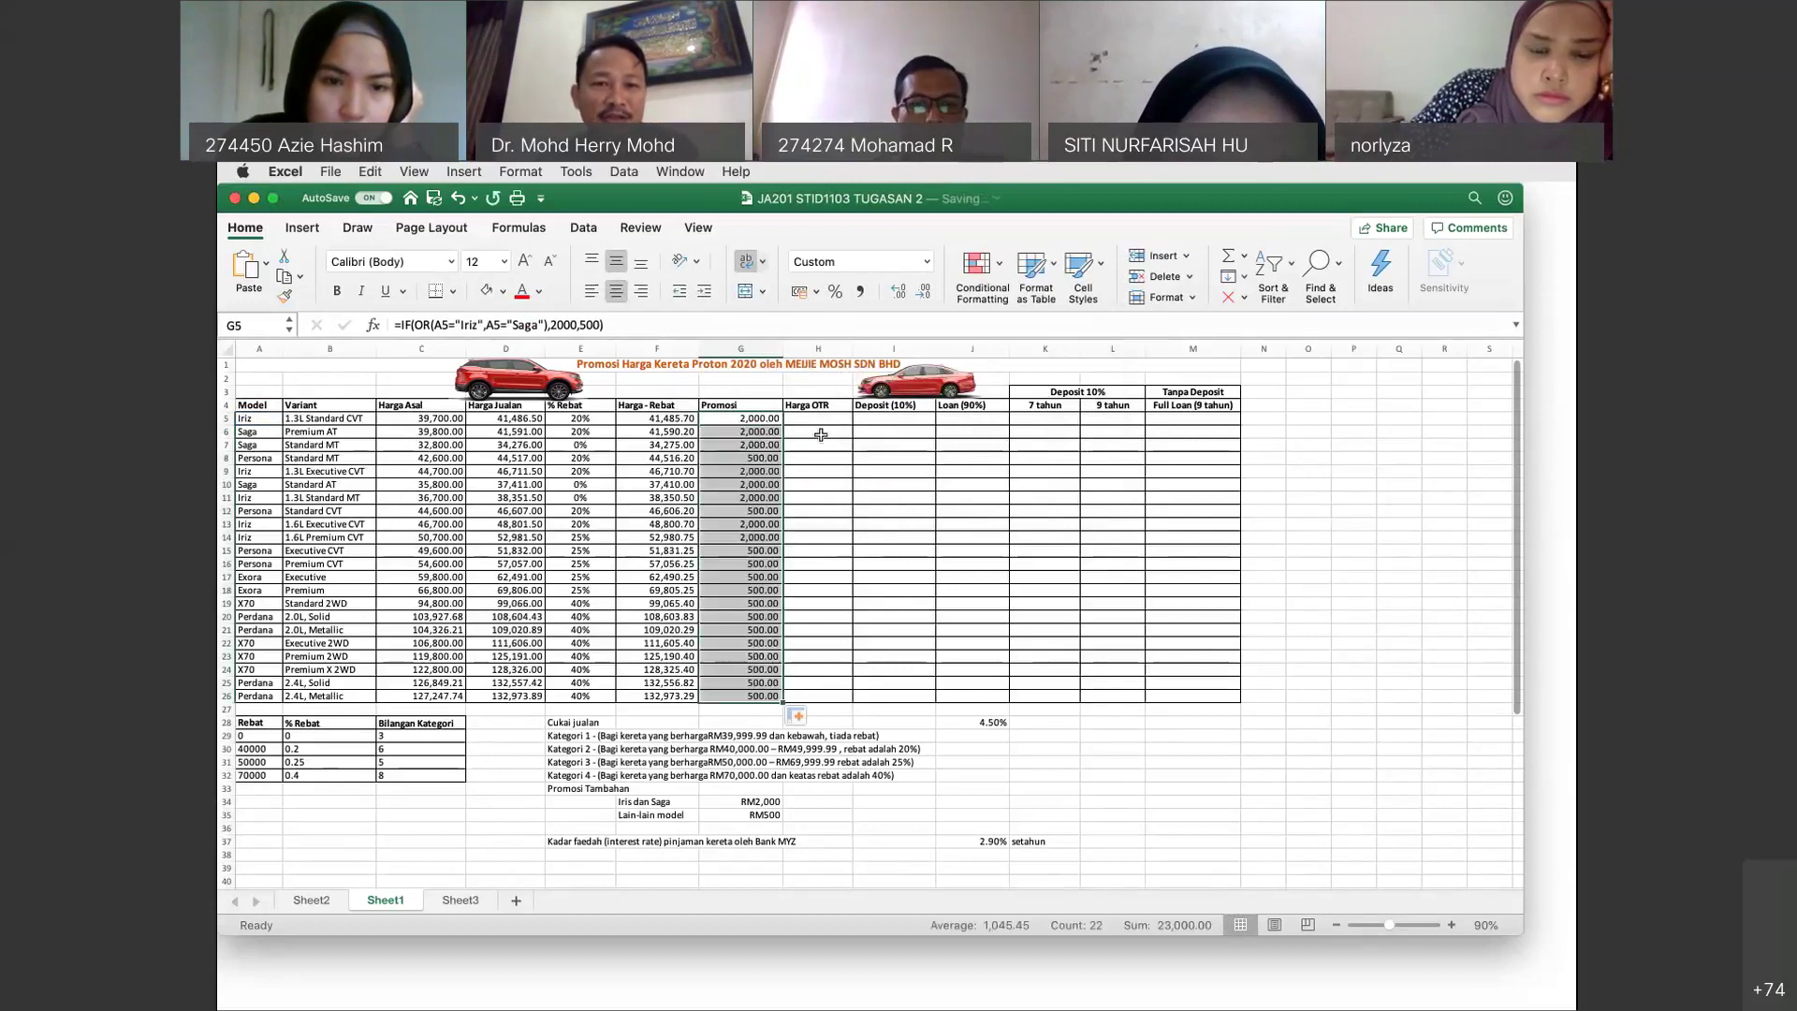
Calculate Harga OTR in H5 as =F5-G5 and fill the formula down to H26.
{"action": "left_click", "coordinate": [837, 419]}
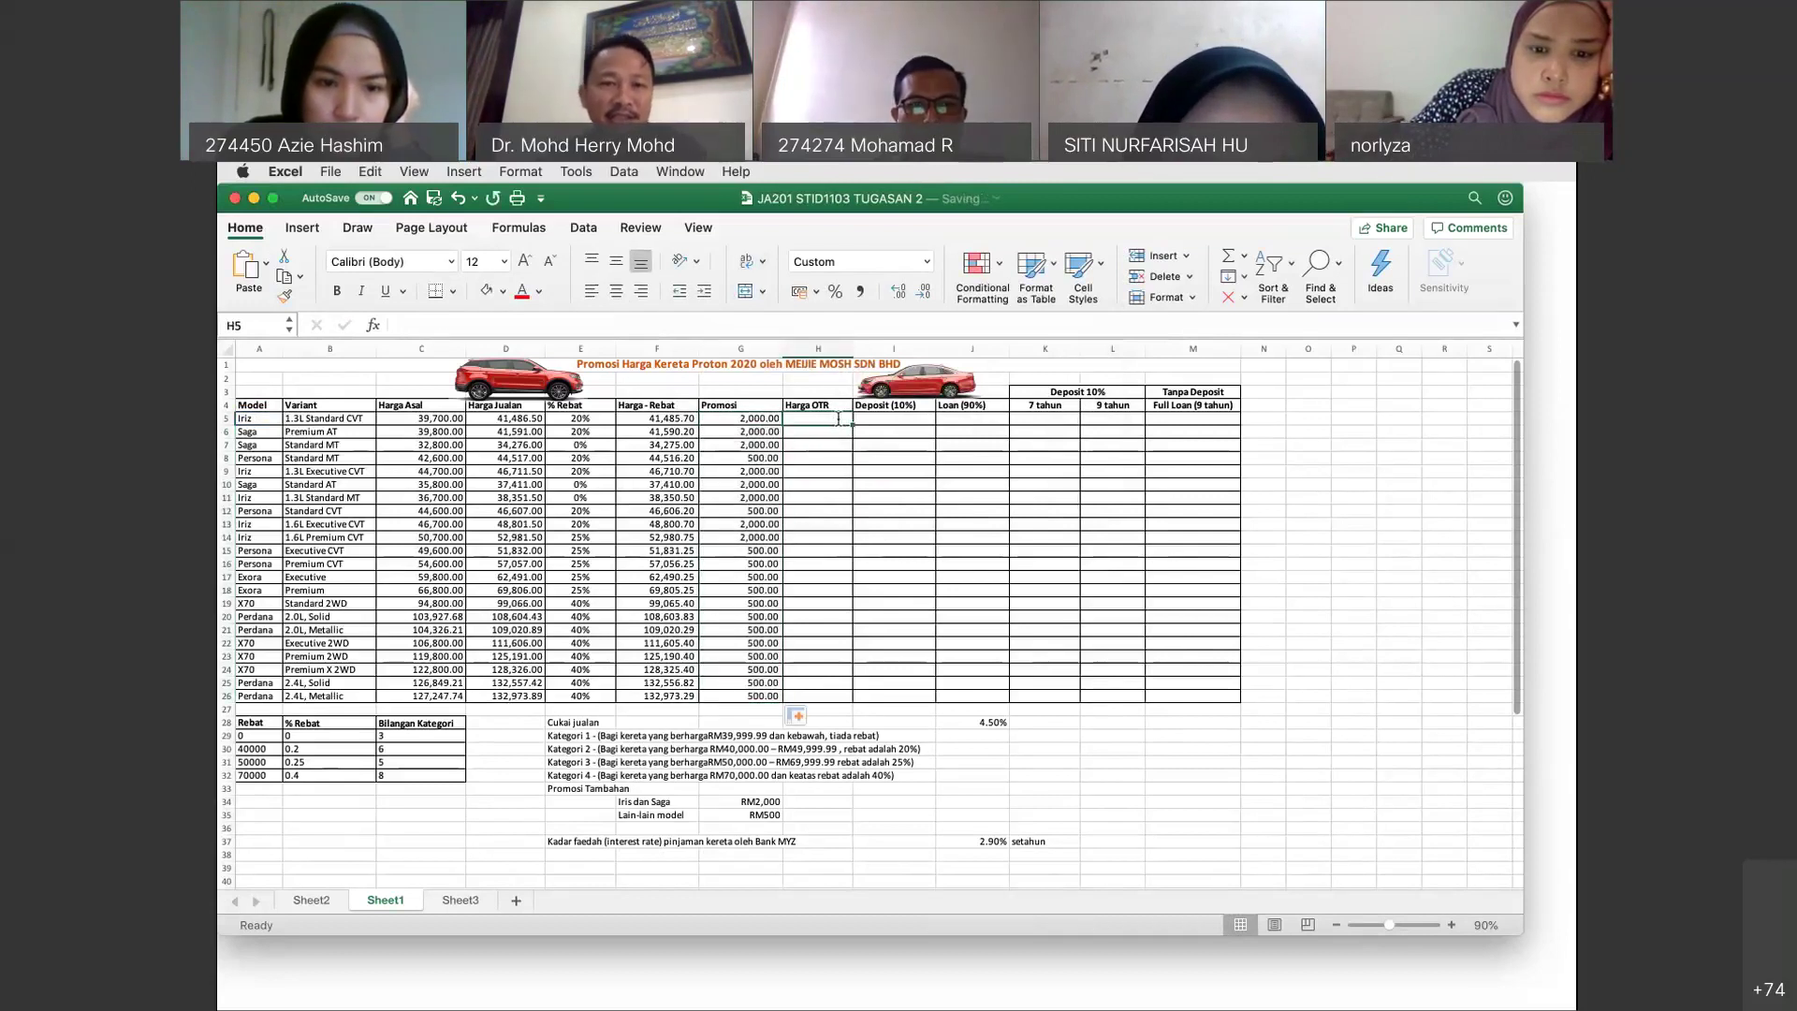
{"action": "type", "text": "="}
{"action": "left_click", "coordinate": [671, 422]}
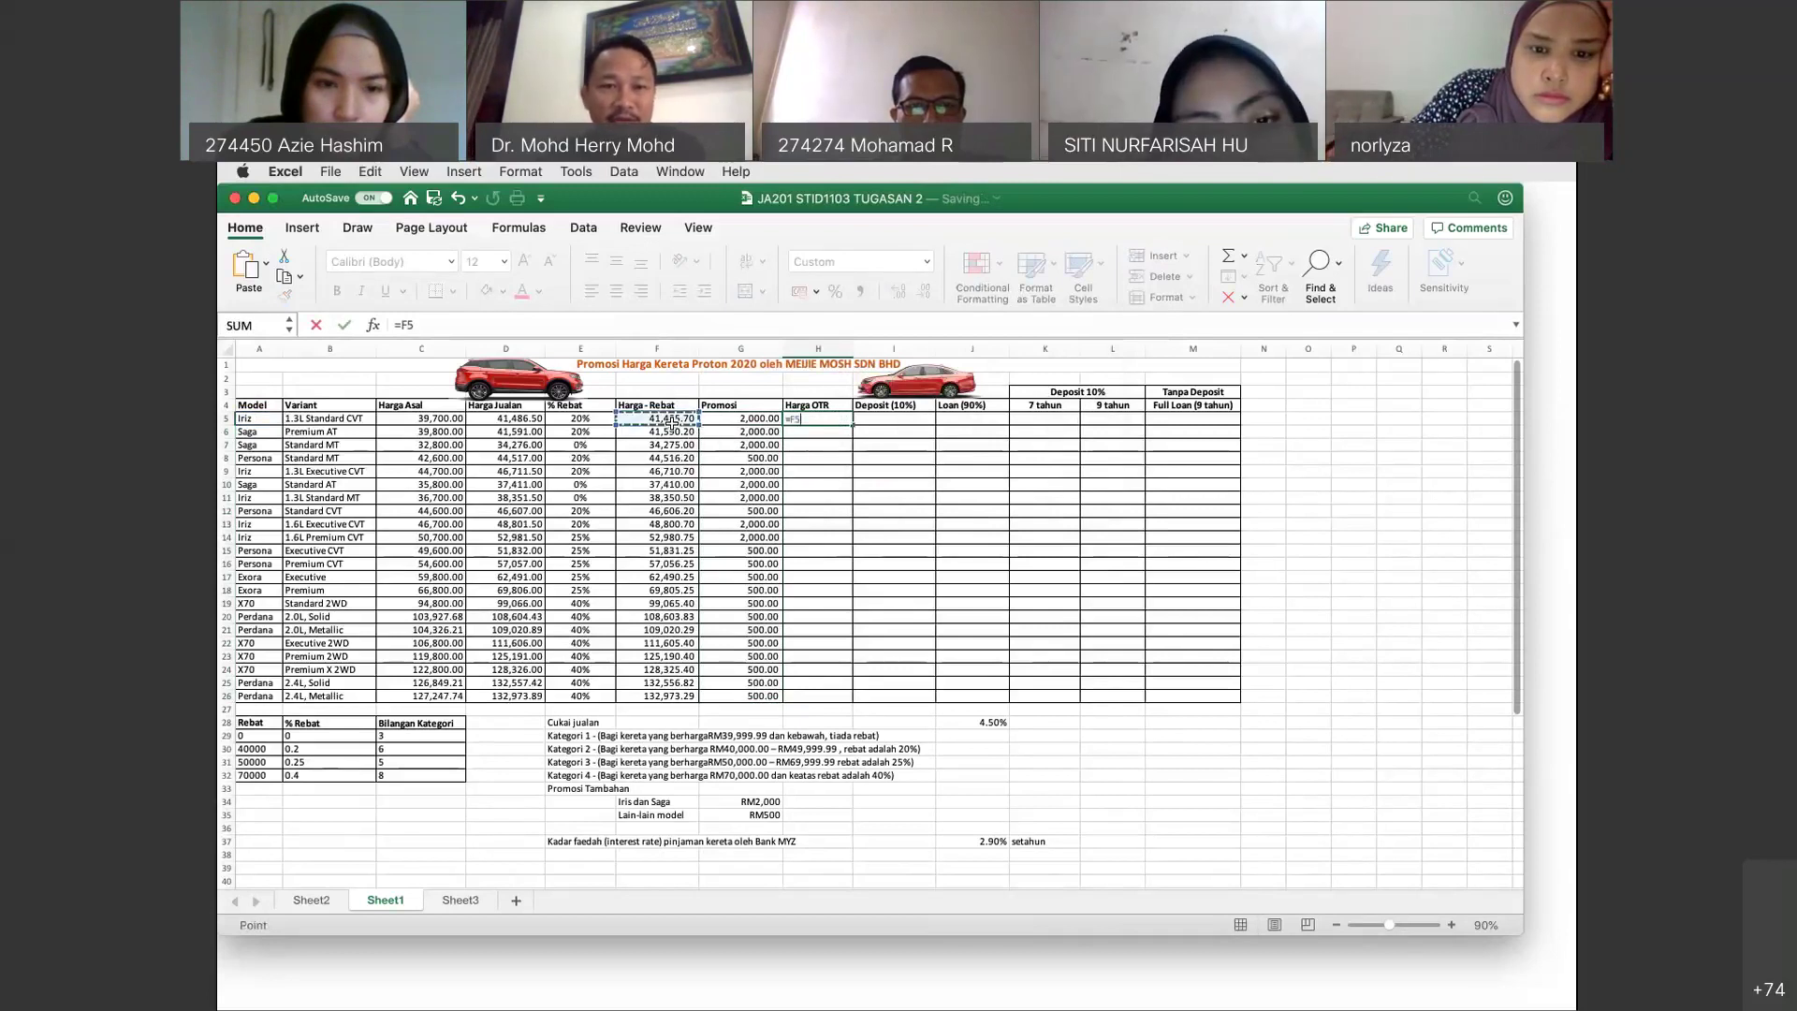
{"action": "type", "text": "-"}
{"action": "left_click", "coordinate": [728, 426]}
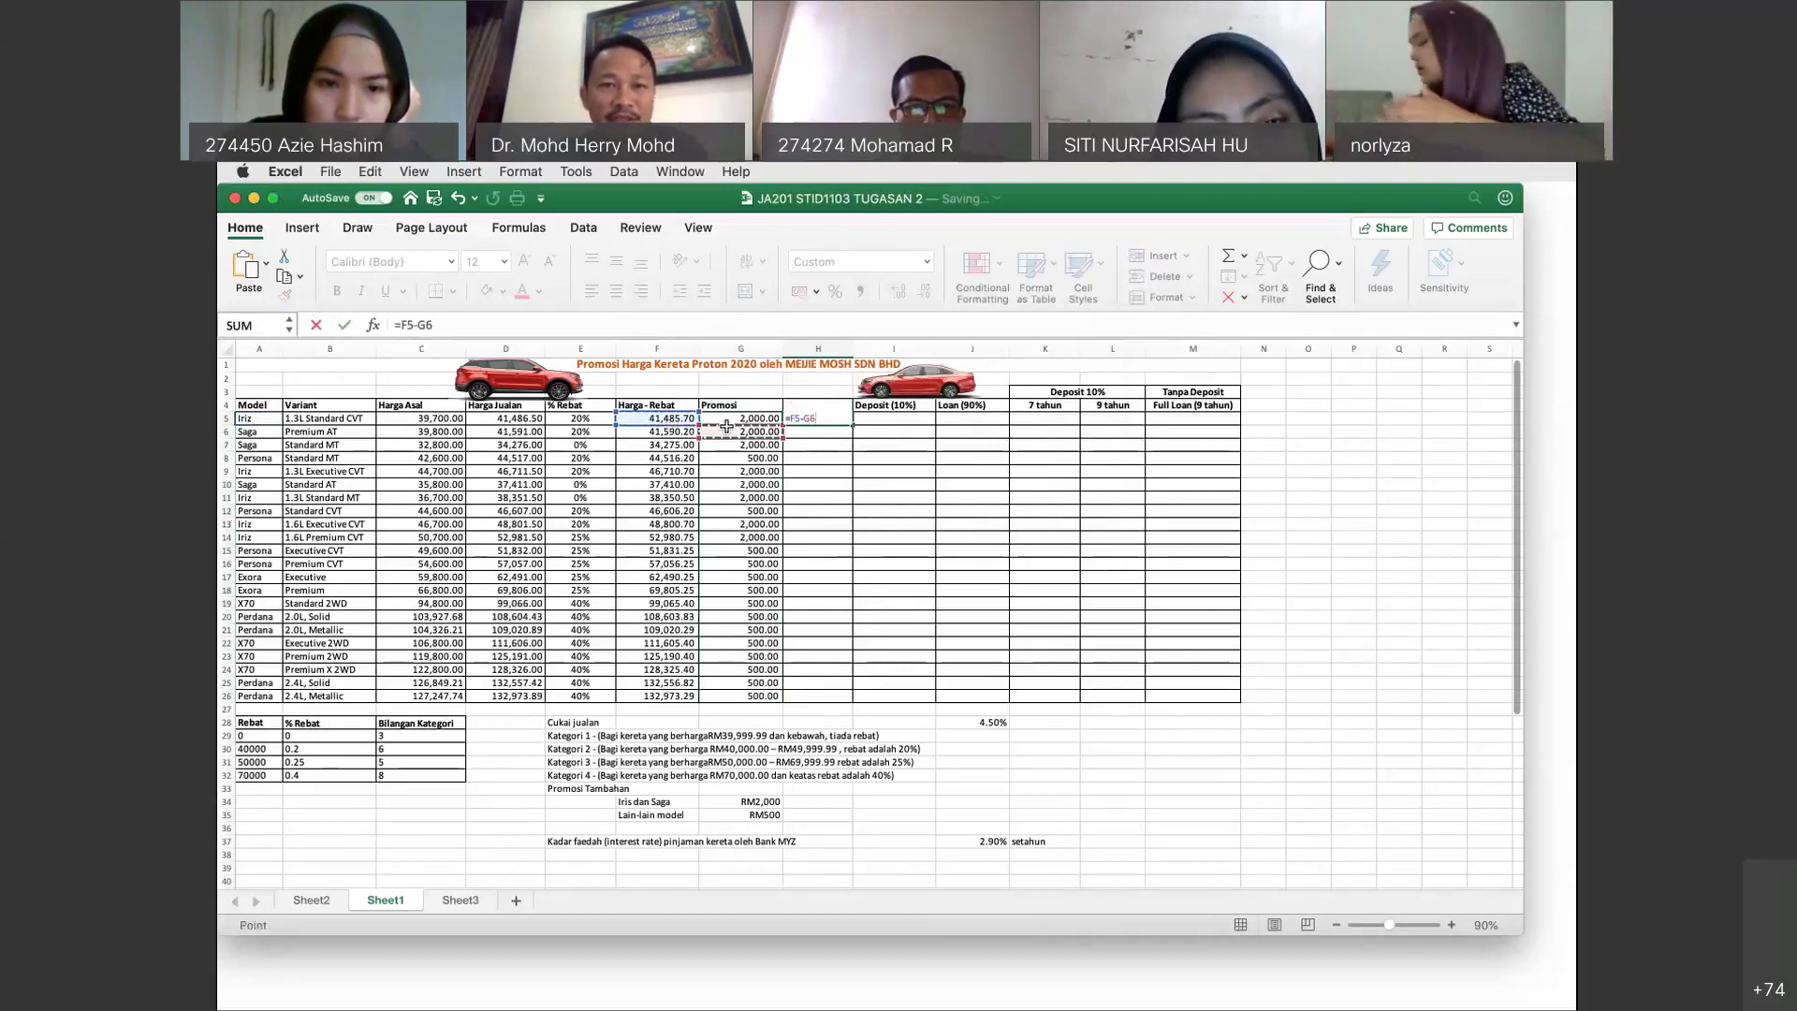
{"action": "left_click", "coordinate": [738, 419]}
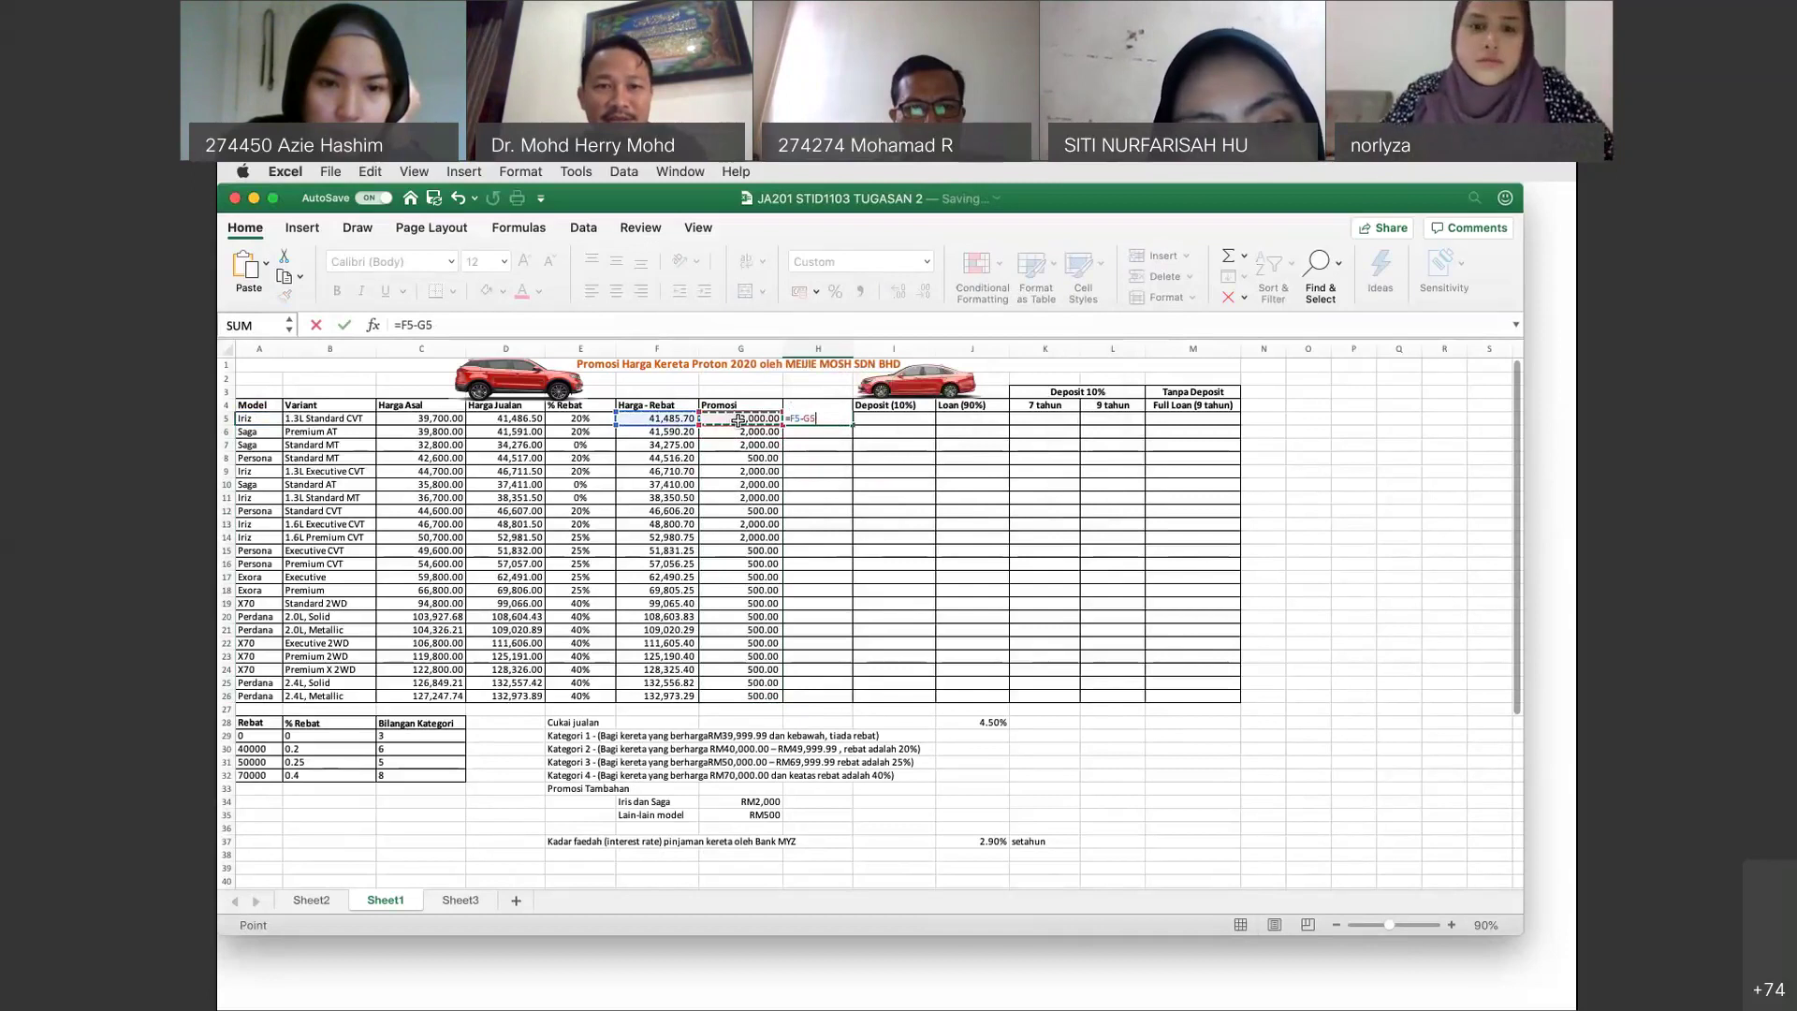
{"action": "key", "text": "Return"}
{"action": "left_click", "coordinate": [822, 420]}
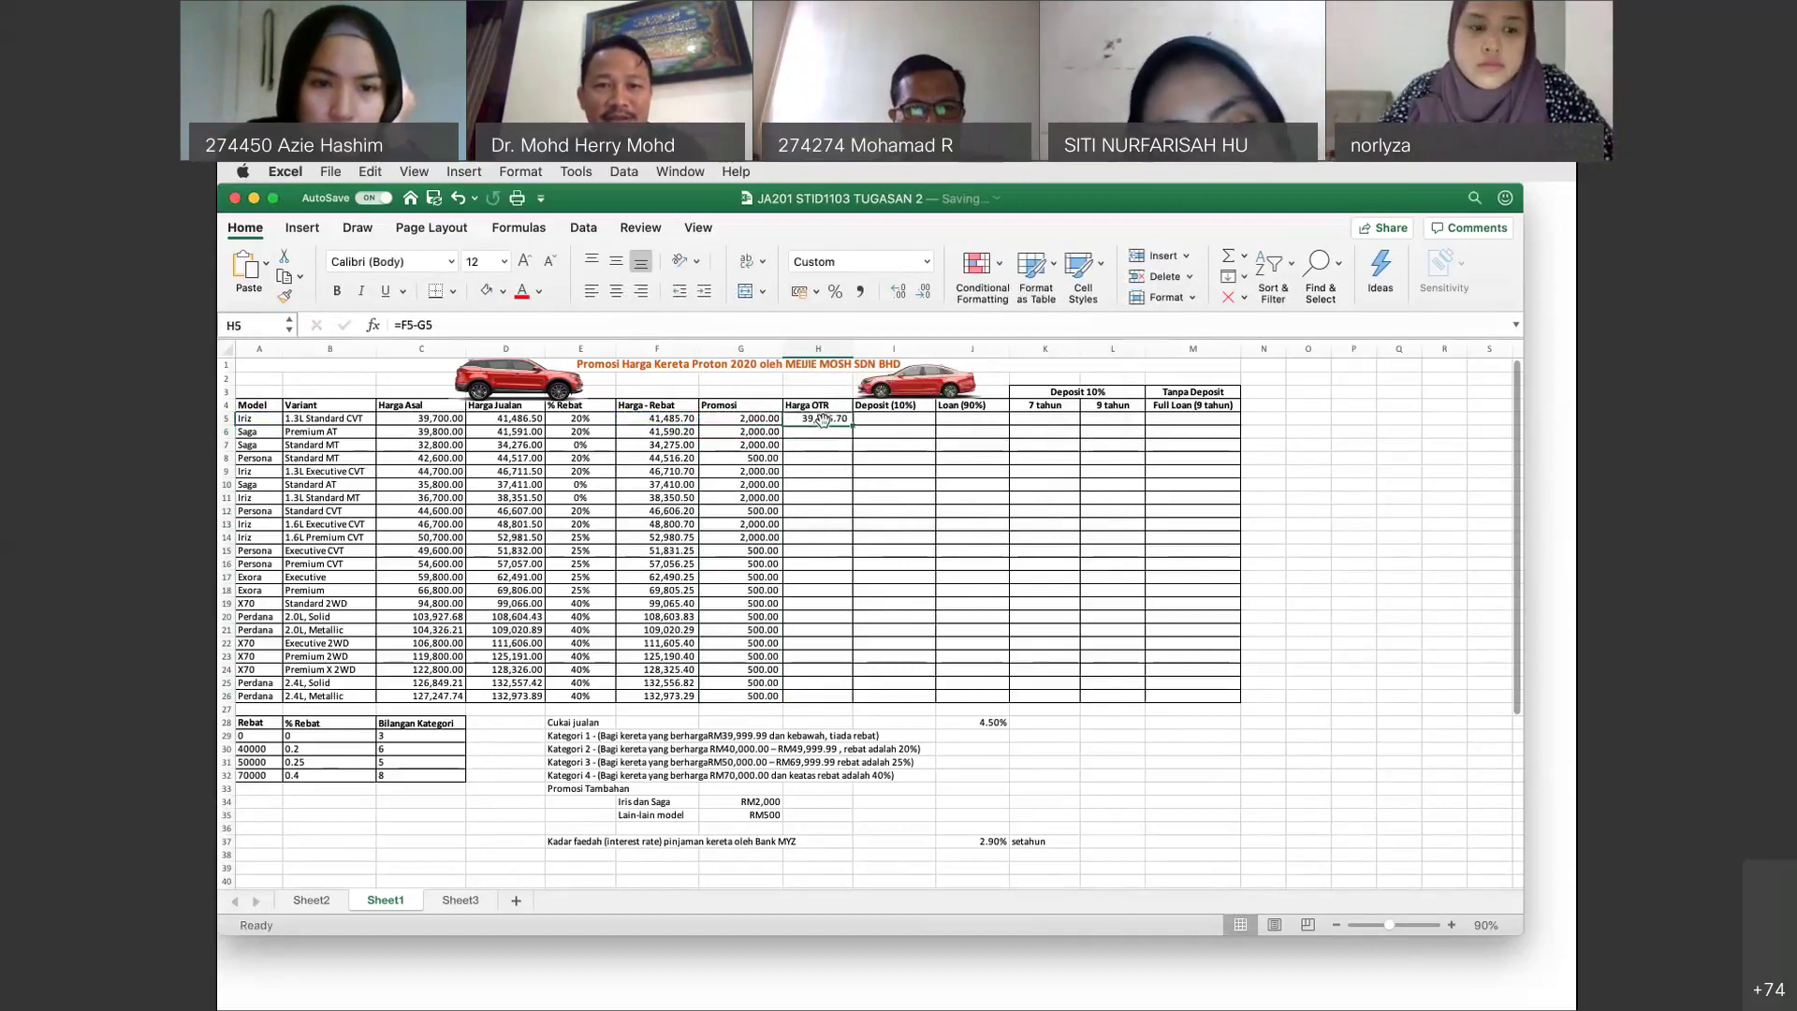
{"action": "double_click", "coordinate": [852, 426]}
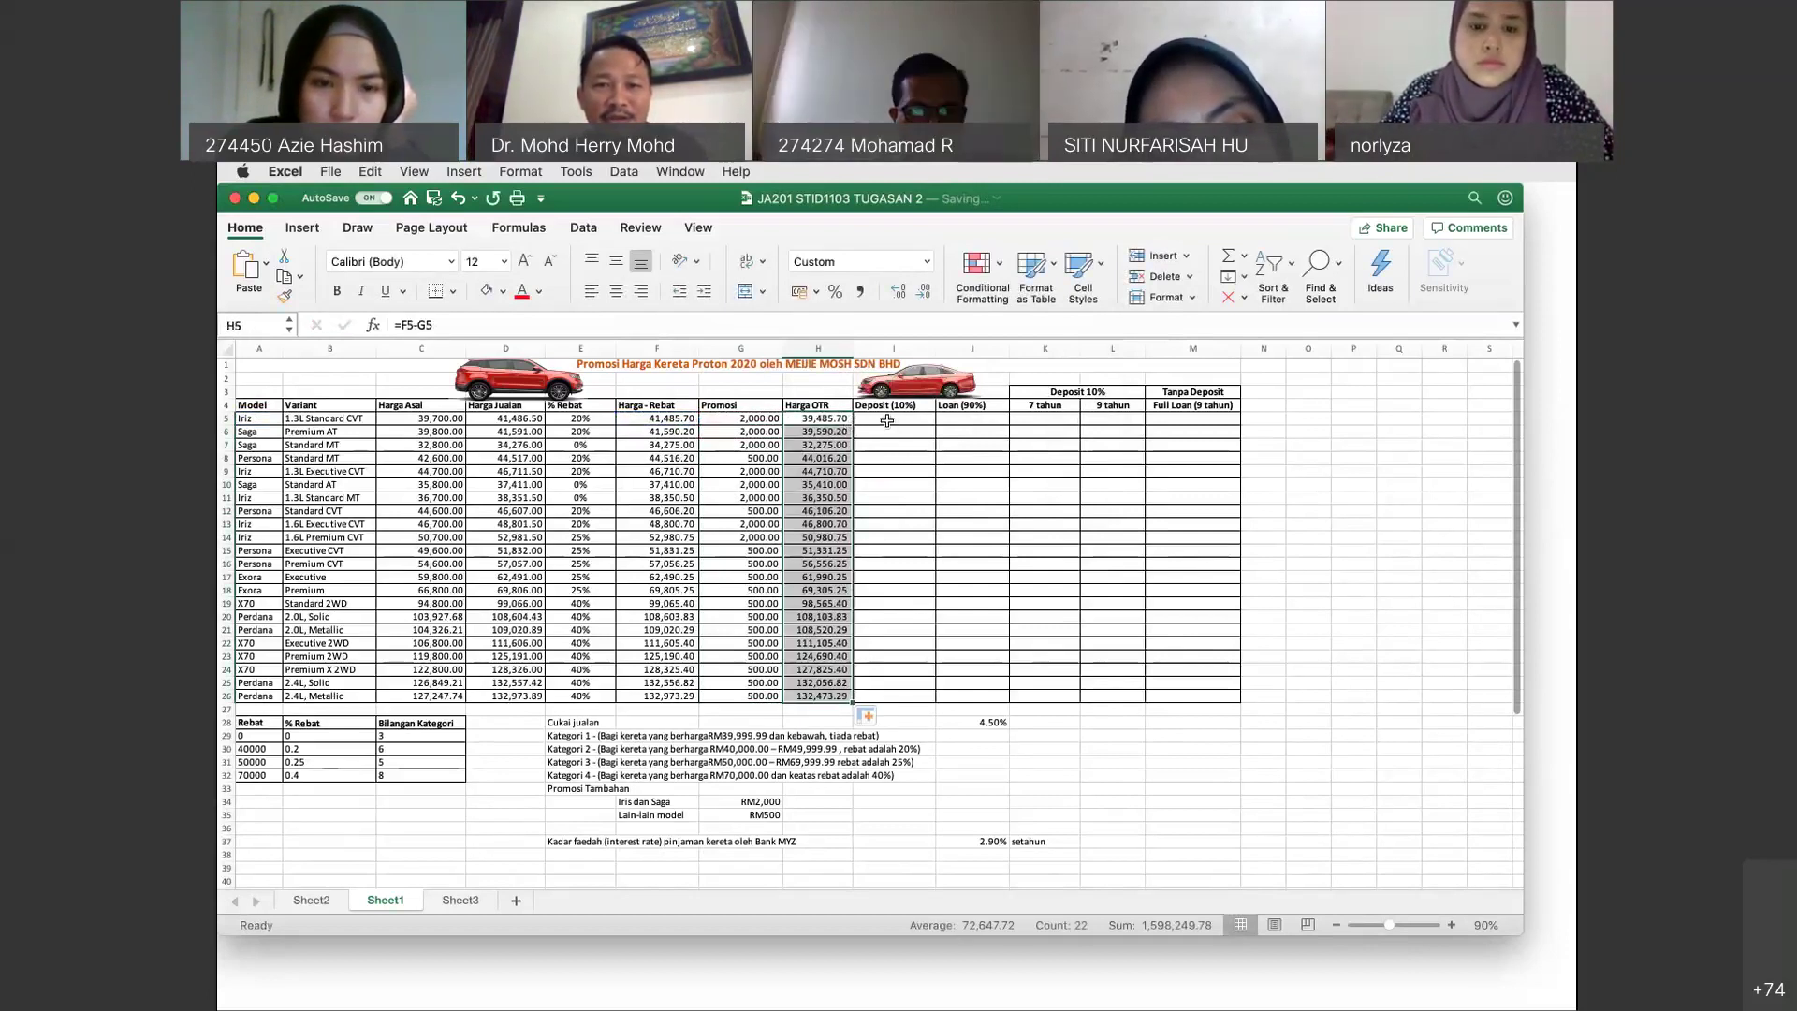
Enter the deposit rate of 10% in I27, below the Deposit (10%) column.
{"action": "left_click", "coordinate": [894, 418]}
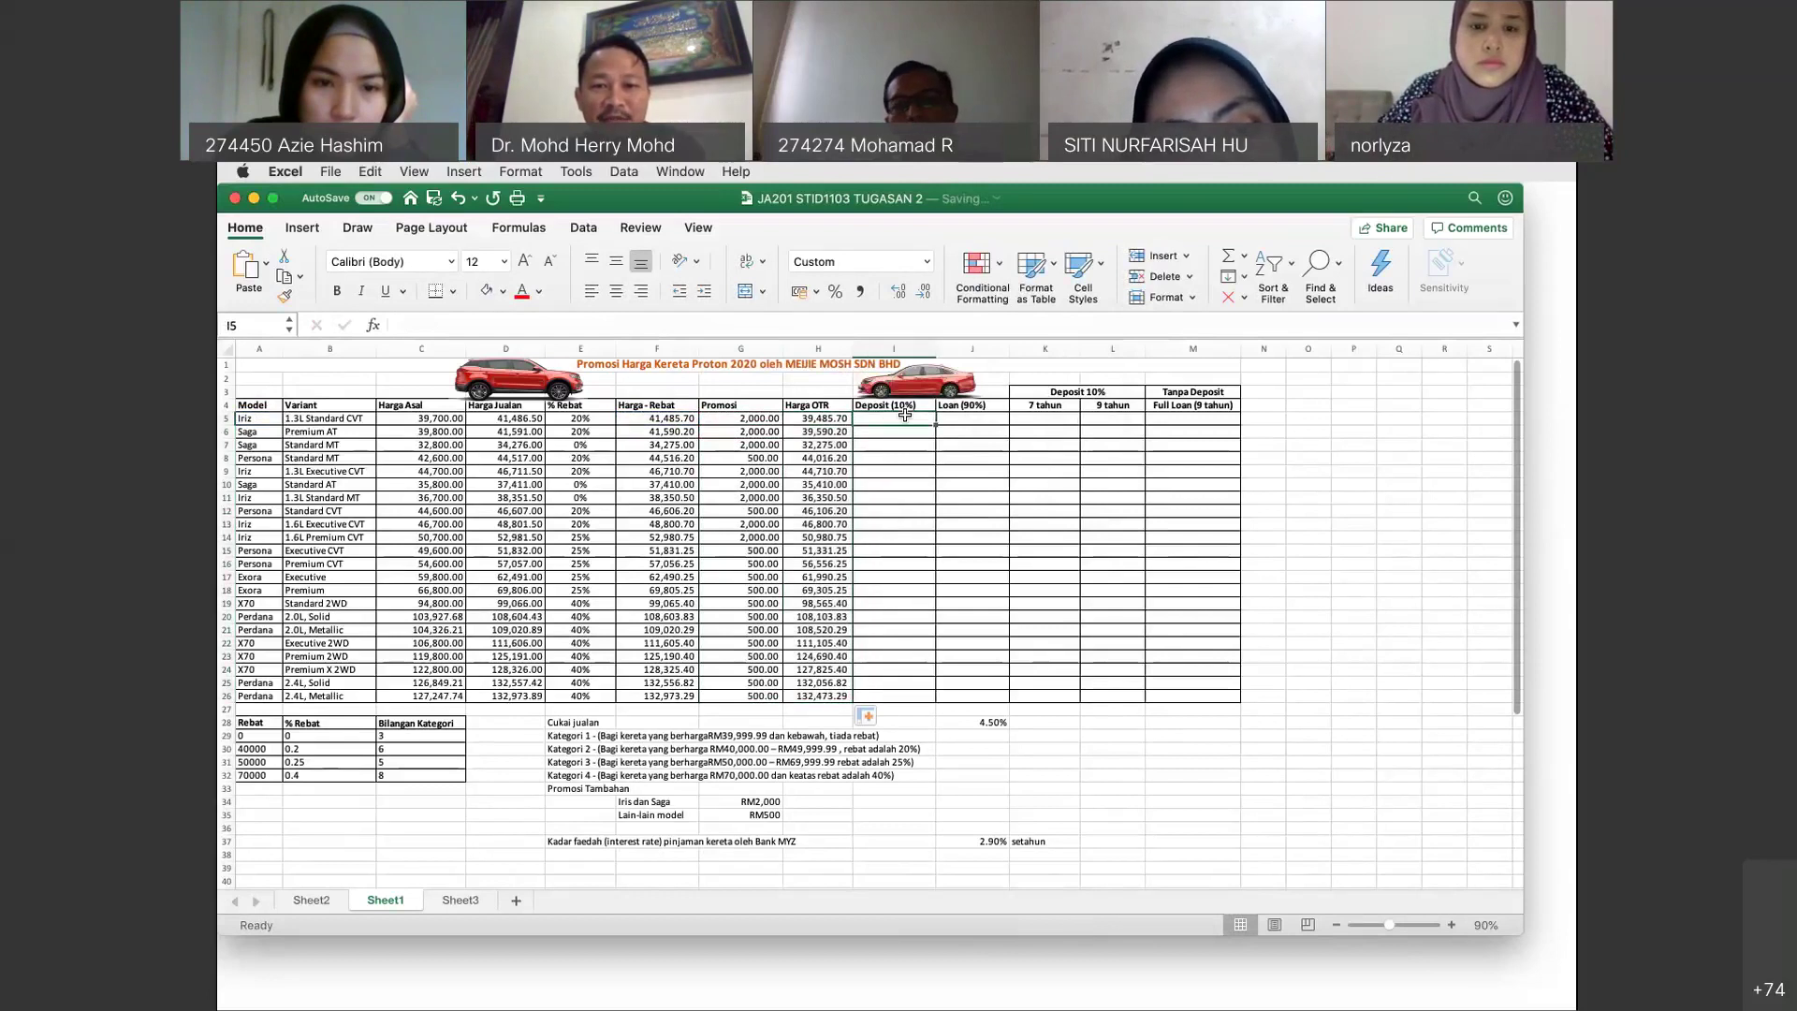
{"action": "left_click", "coordinate": [893, 709]}
{"action": "type", "text": "10"}
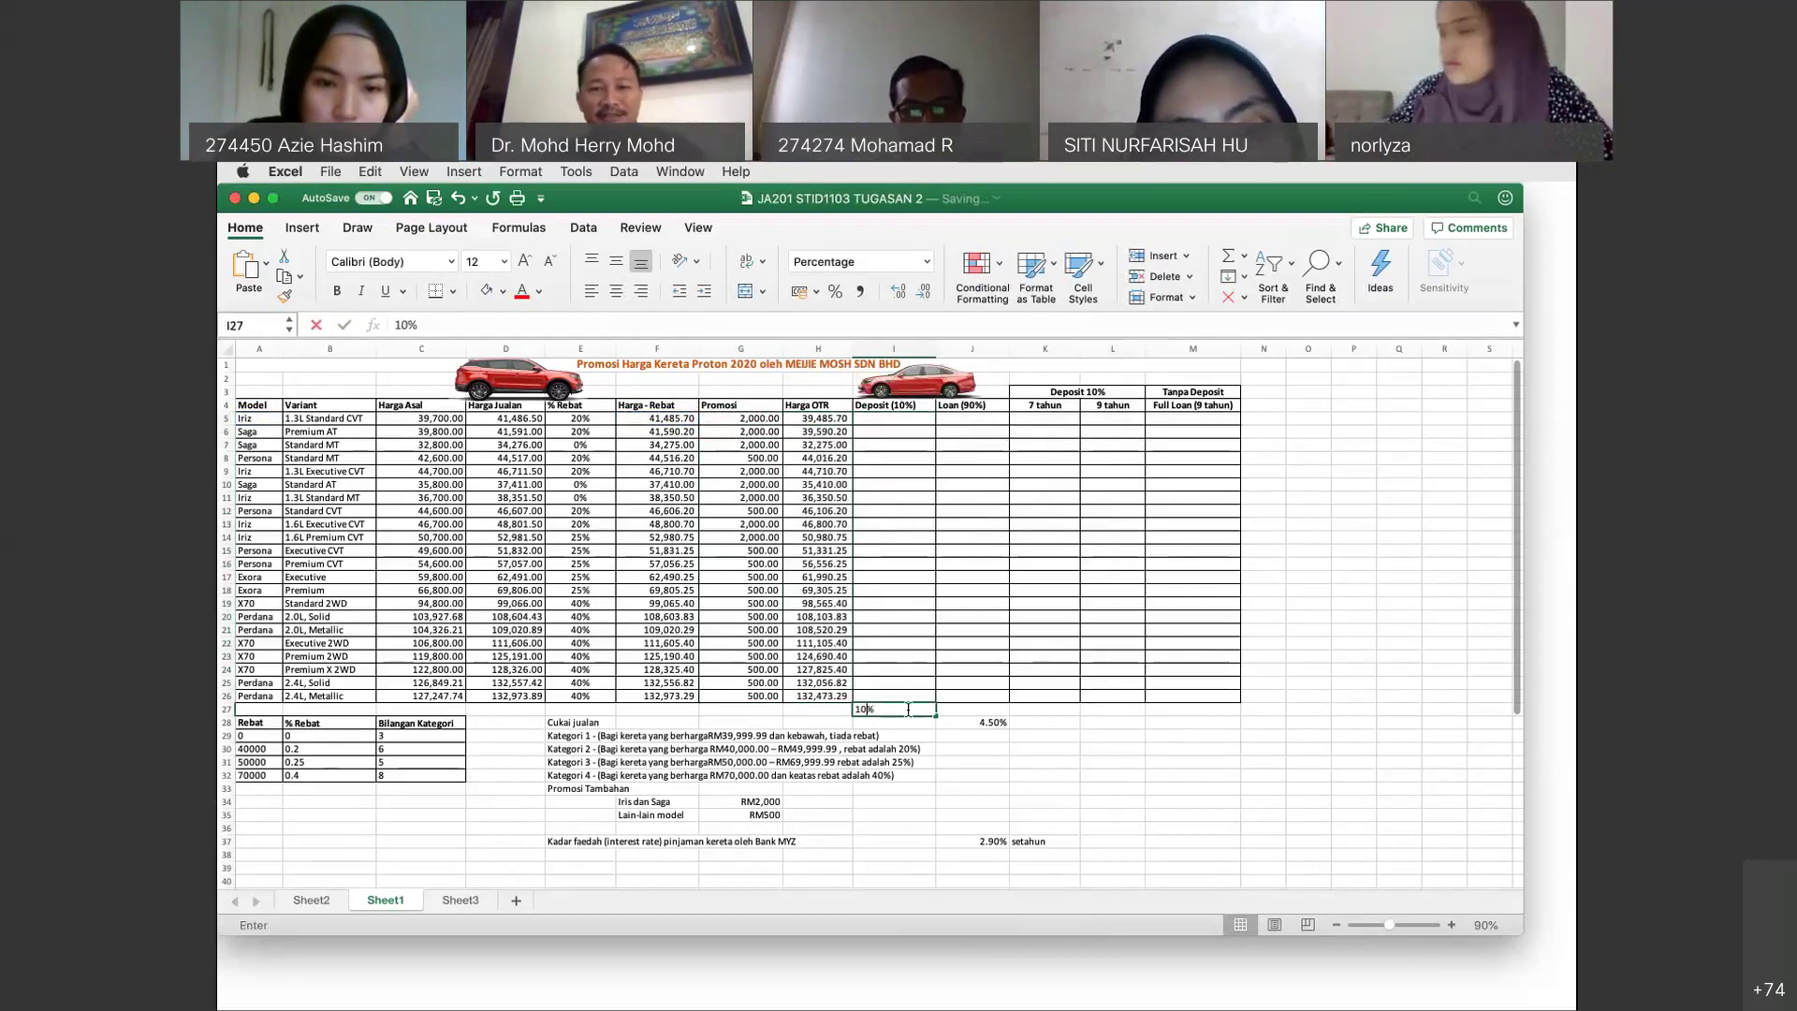
{"action": "type", "text": "%"}
{"action": "left_click", "coordinate": [891, 712]}
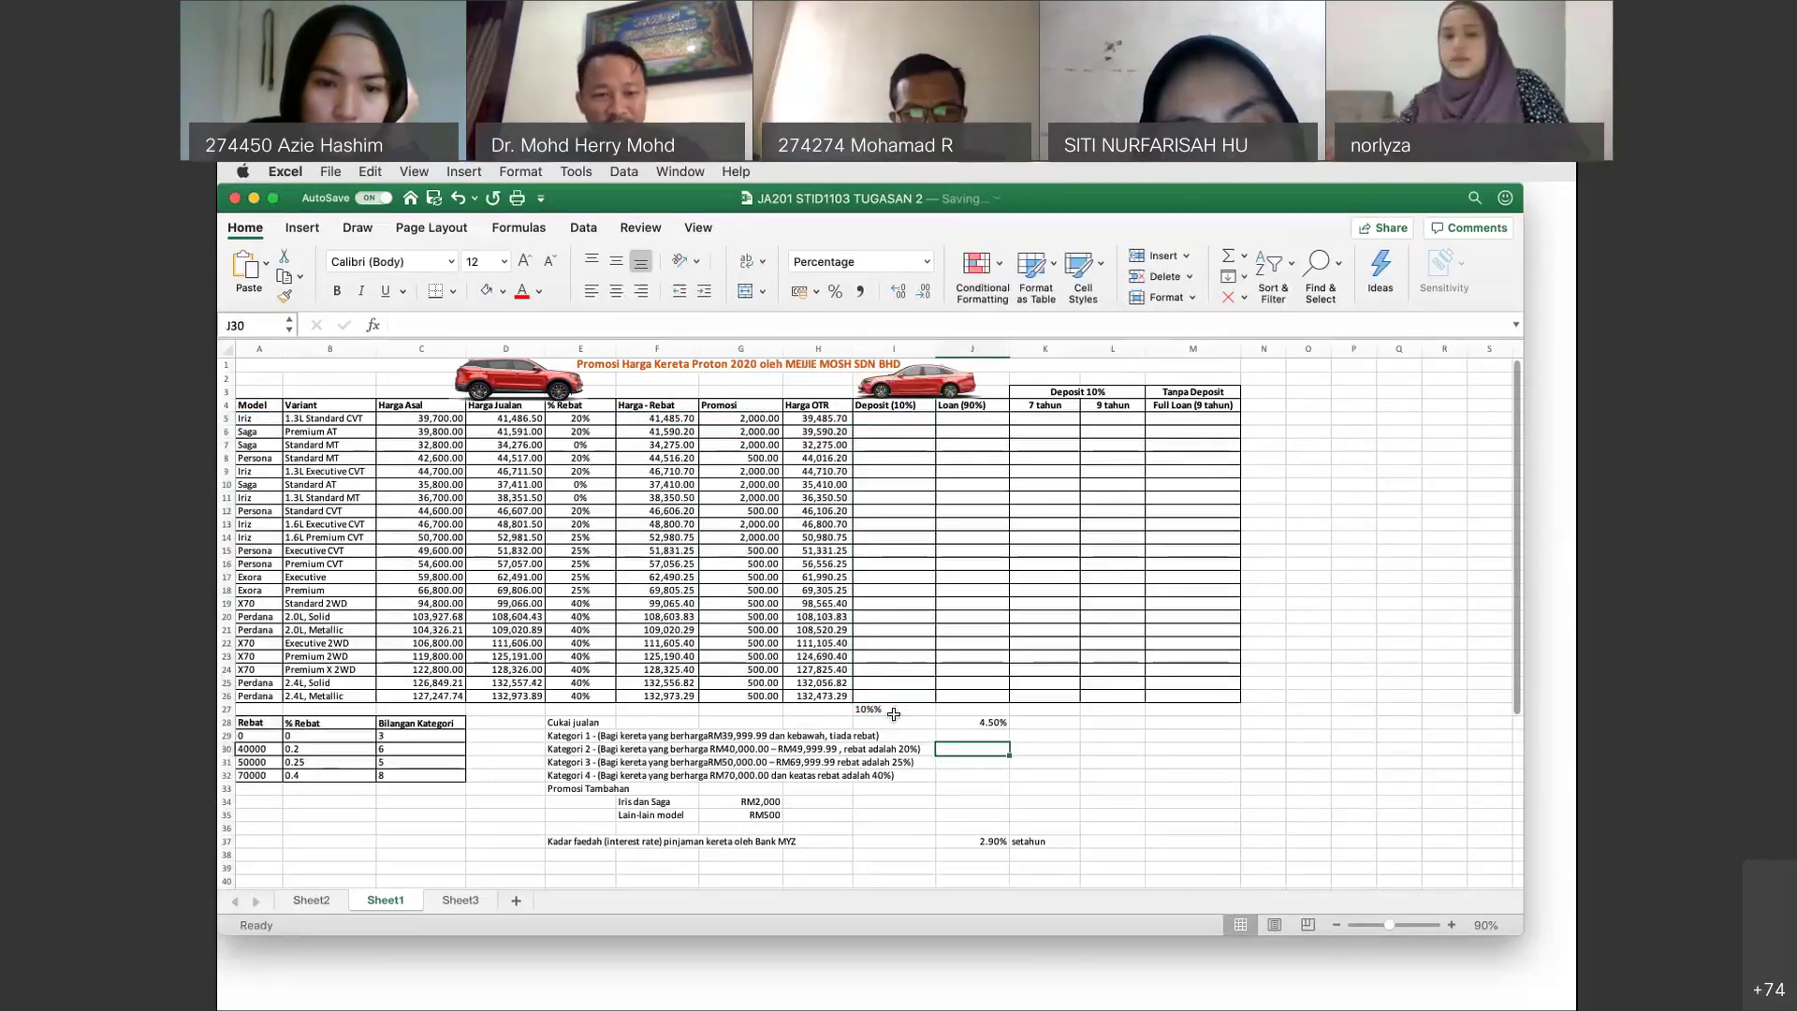
{"action": "key", "text": "Return"}
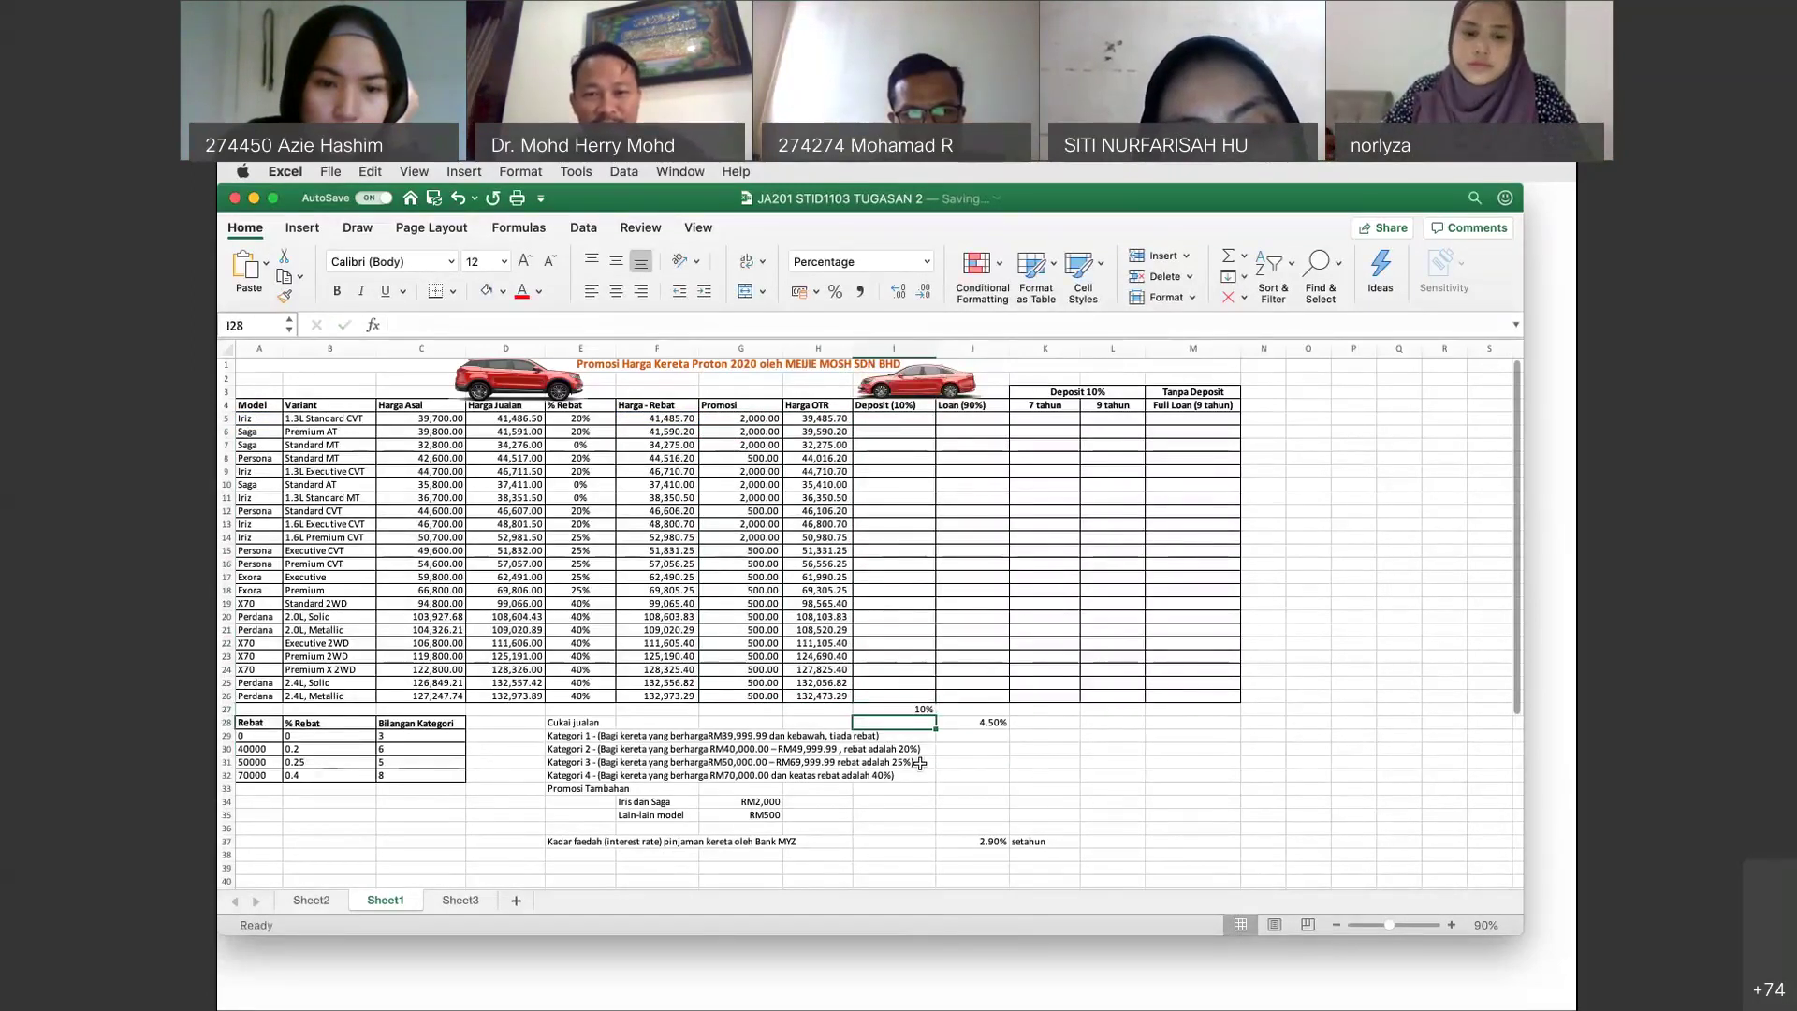
{"action": "left_click", "coordinate": [917, 710]}
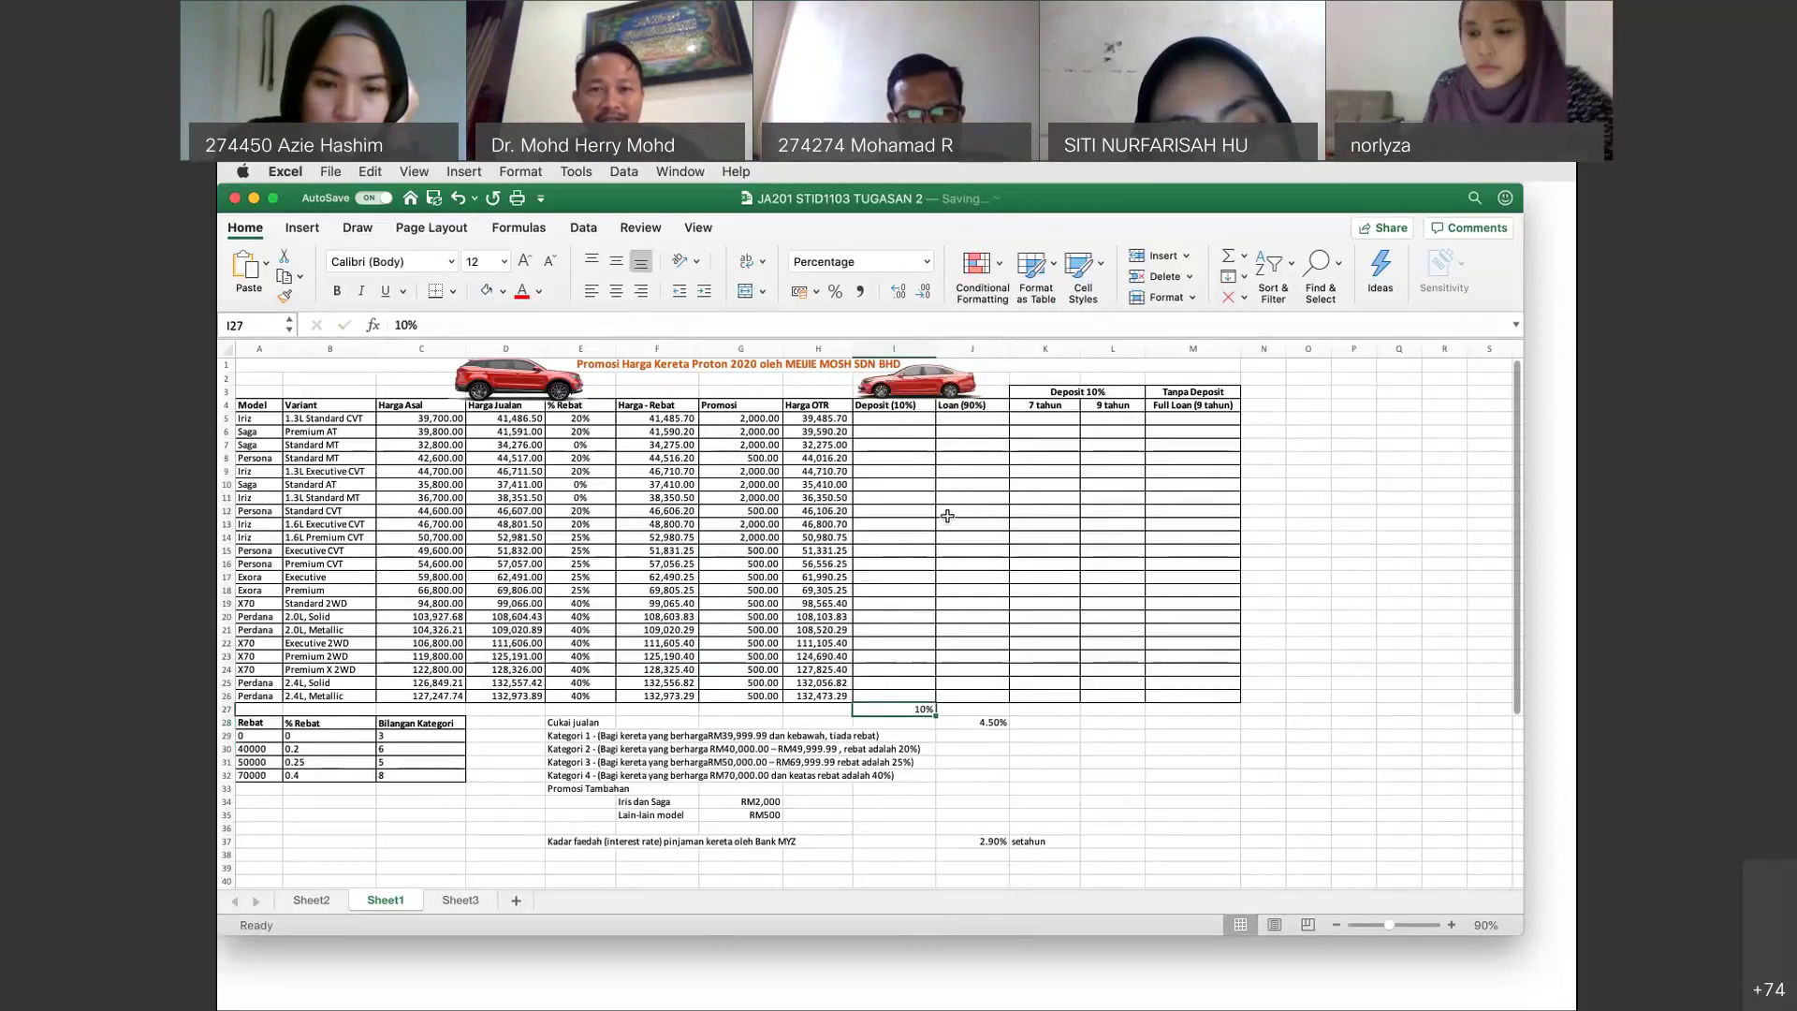
Calculate the deposit in I5 as =$I$27*H5 and fill the formula down to I26.
{"action": "left_click", "coordinate": [904, 418]}
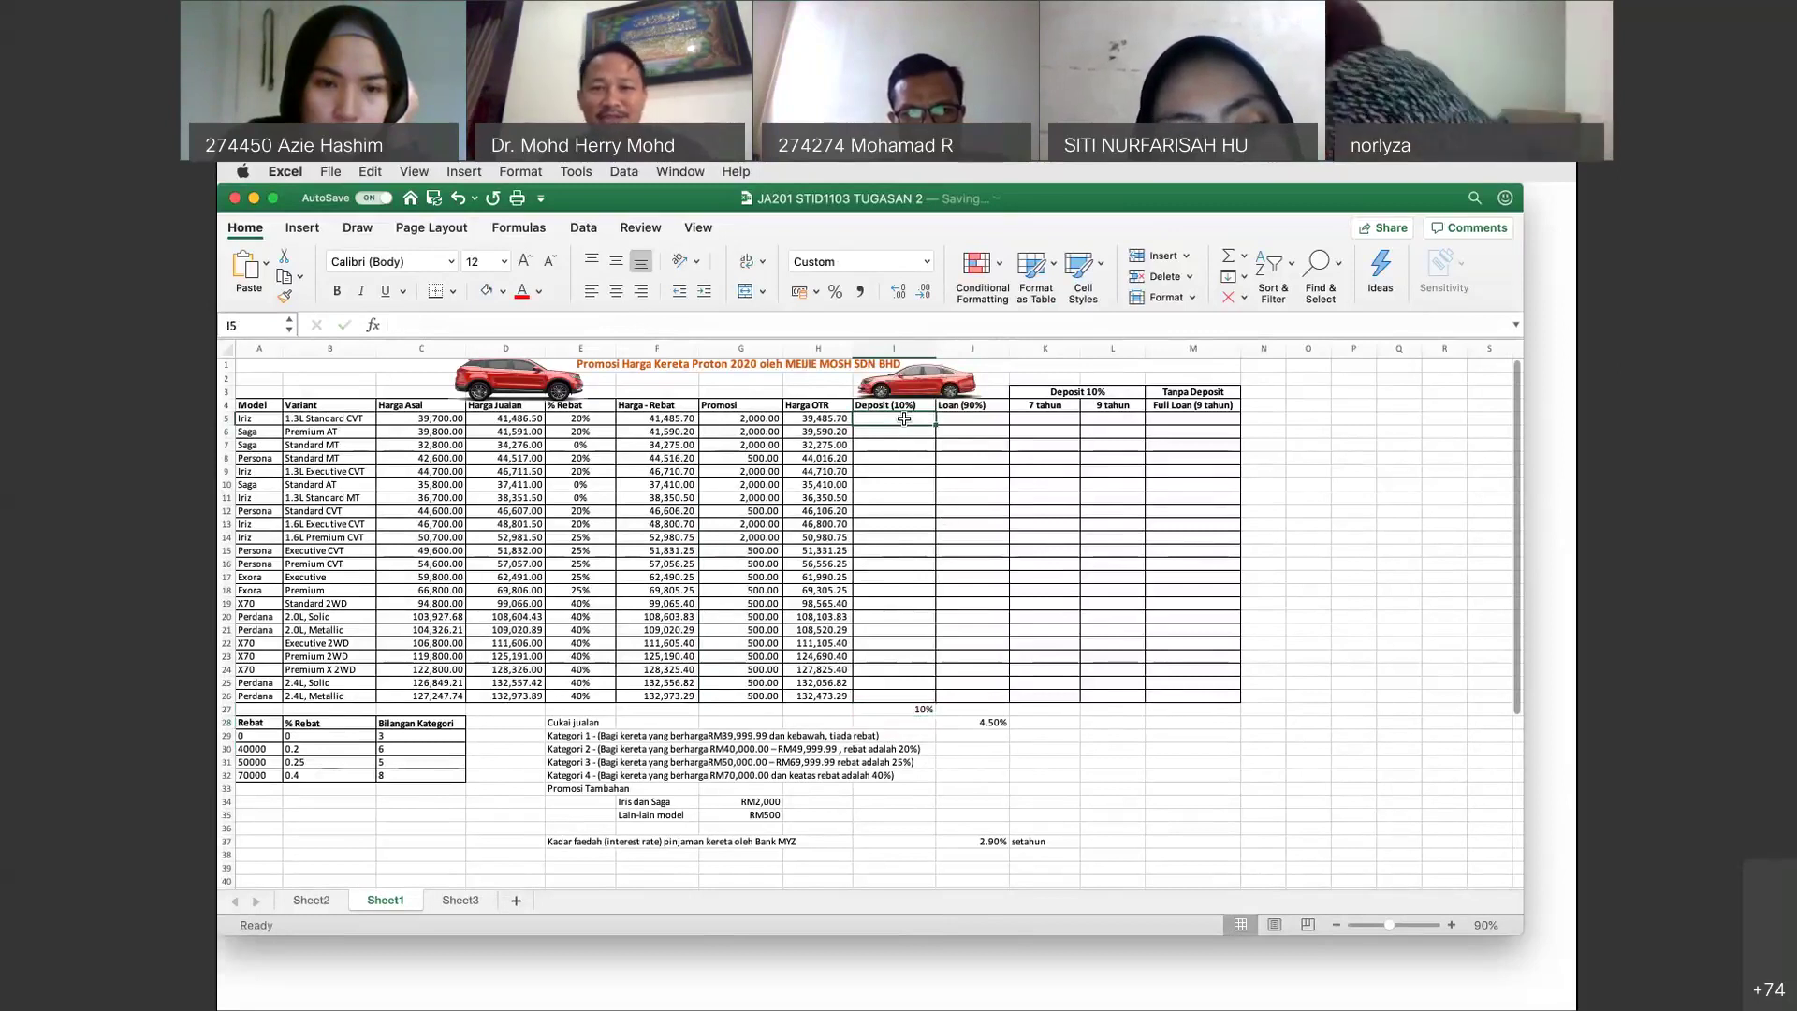
{"action": "type", "text": "="}
{"action": "left_click", "coordinate": [912, 709]}
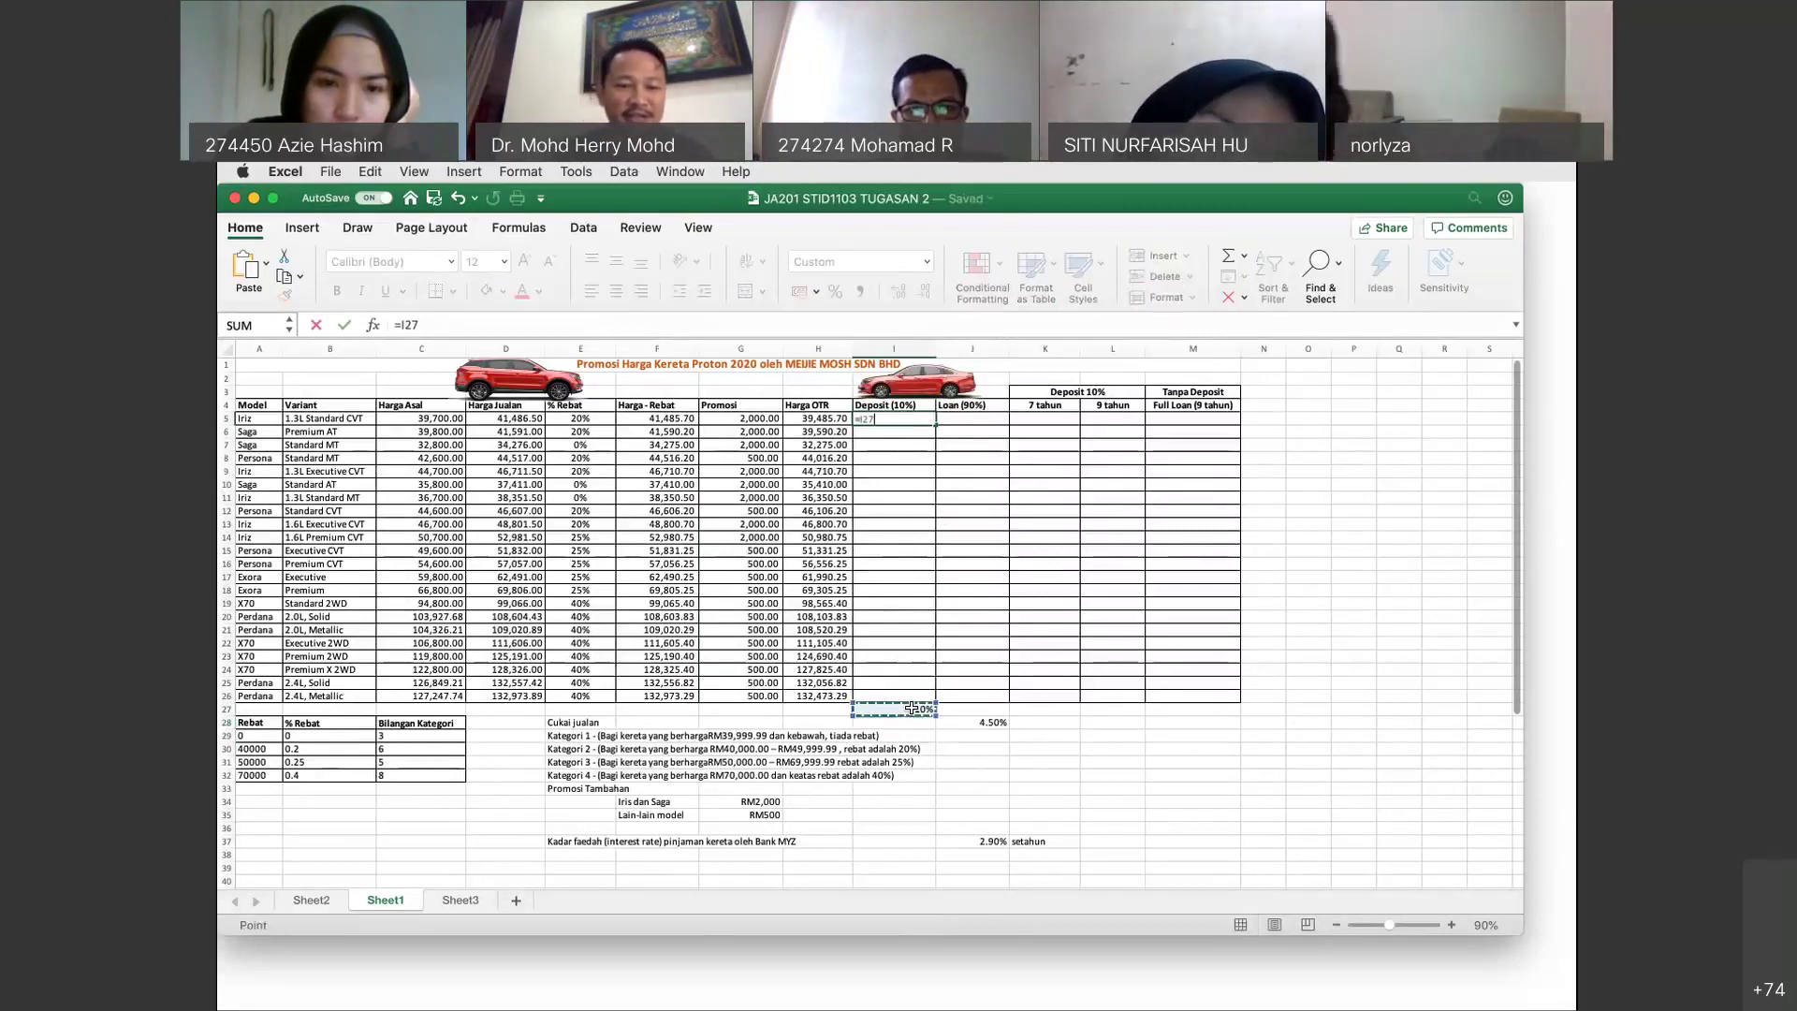
{"action": "key", "text": "F4"}
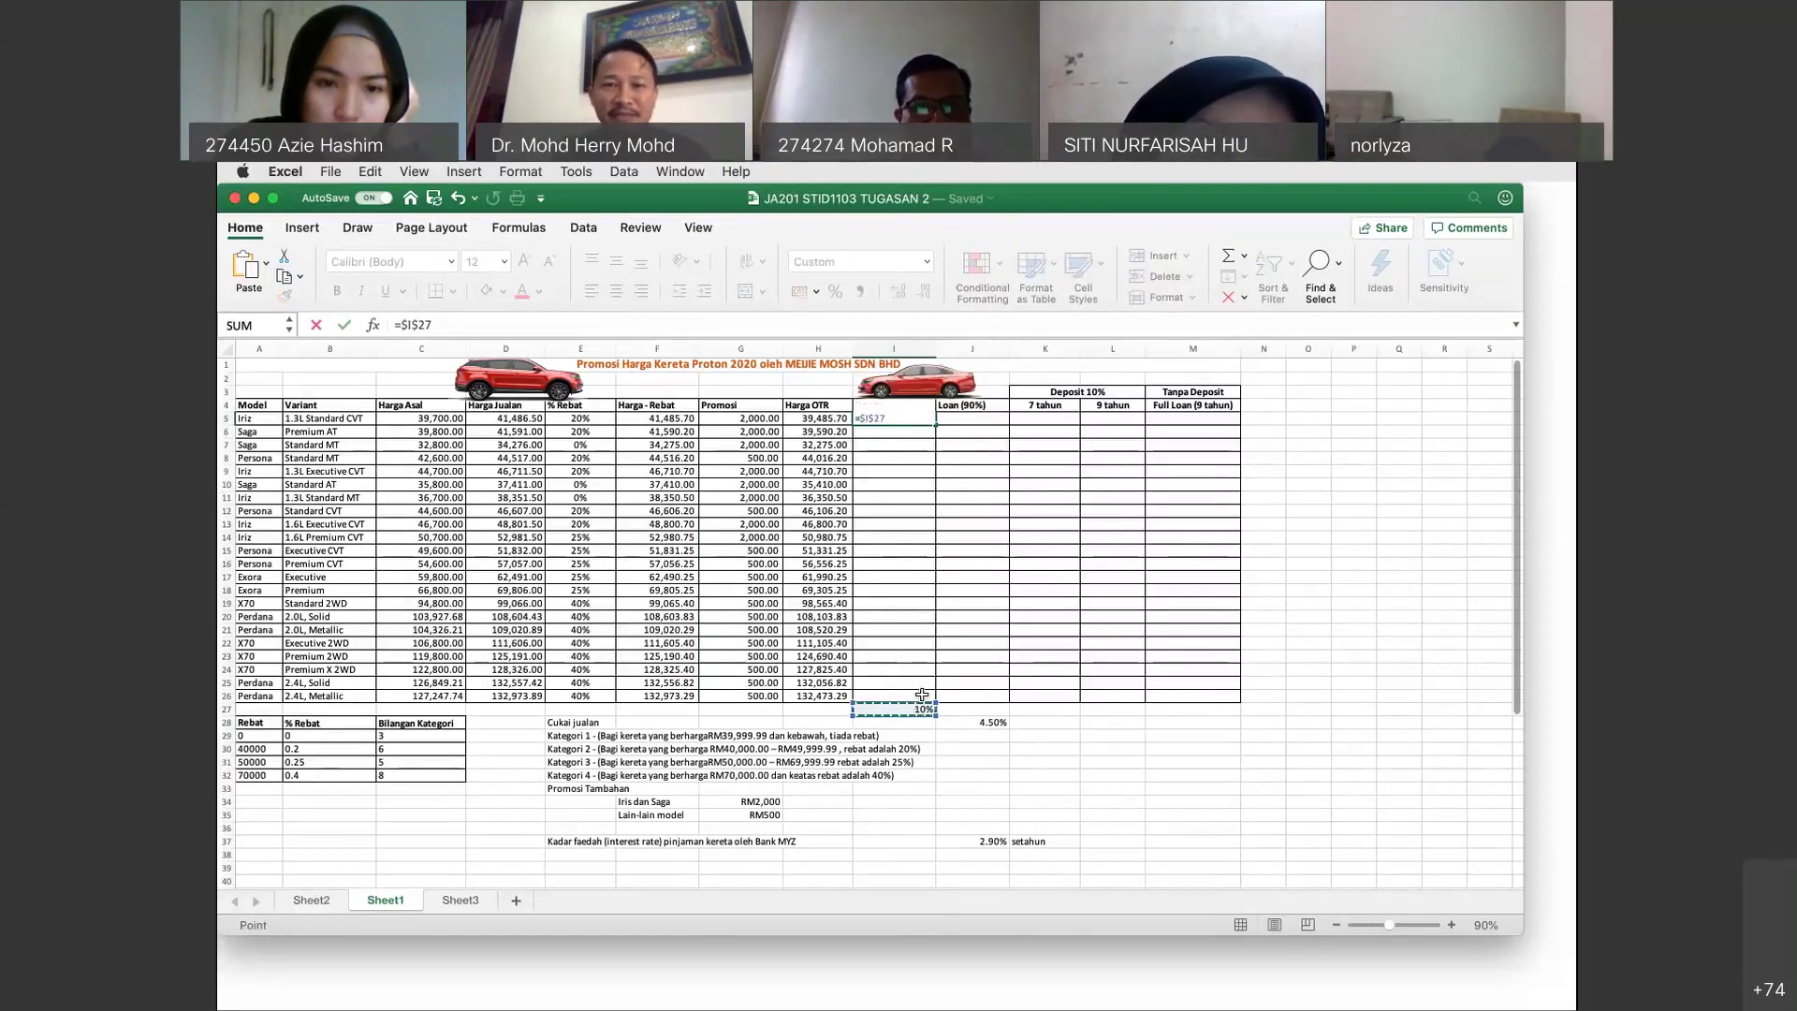
{"action": "type", "text": "*"}
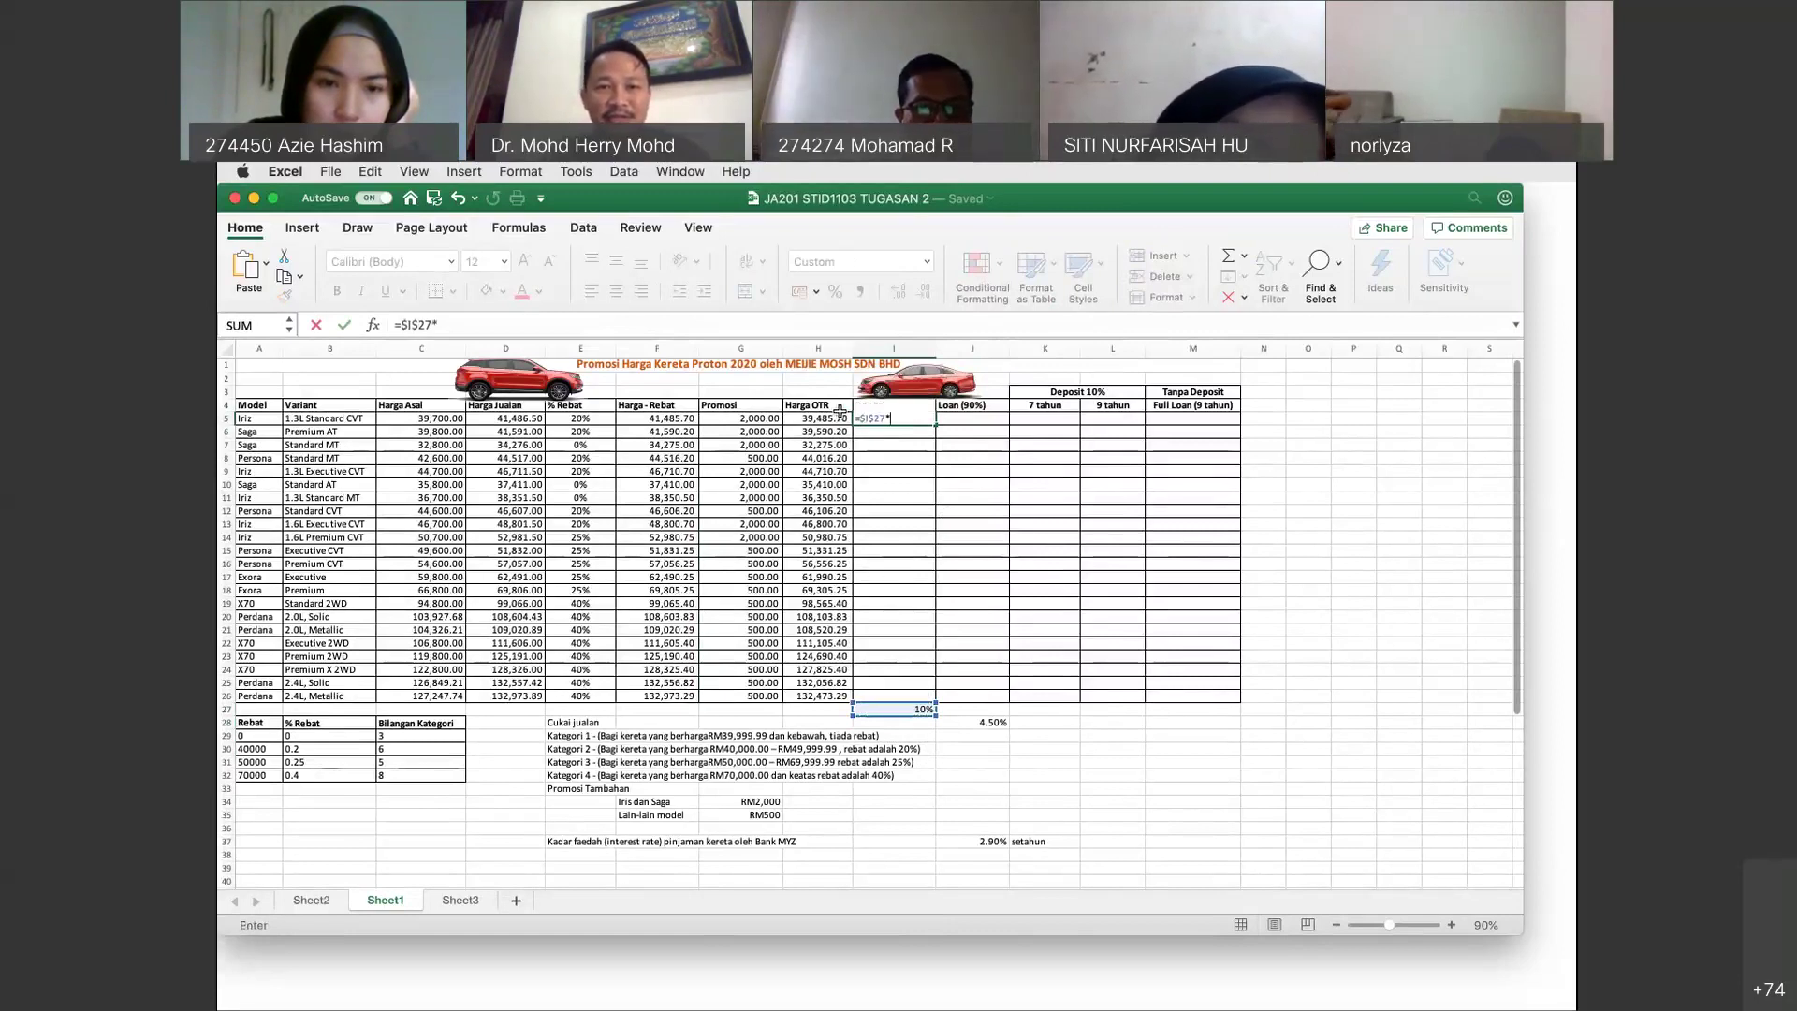
{"action": "left_click", "coordinate": [840, 416]}
{"action": "key", "text": "Return"}
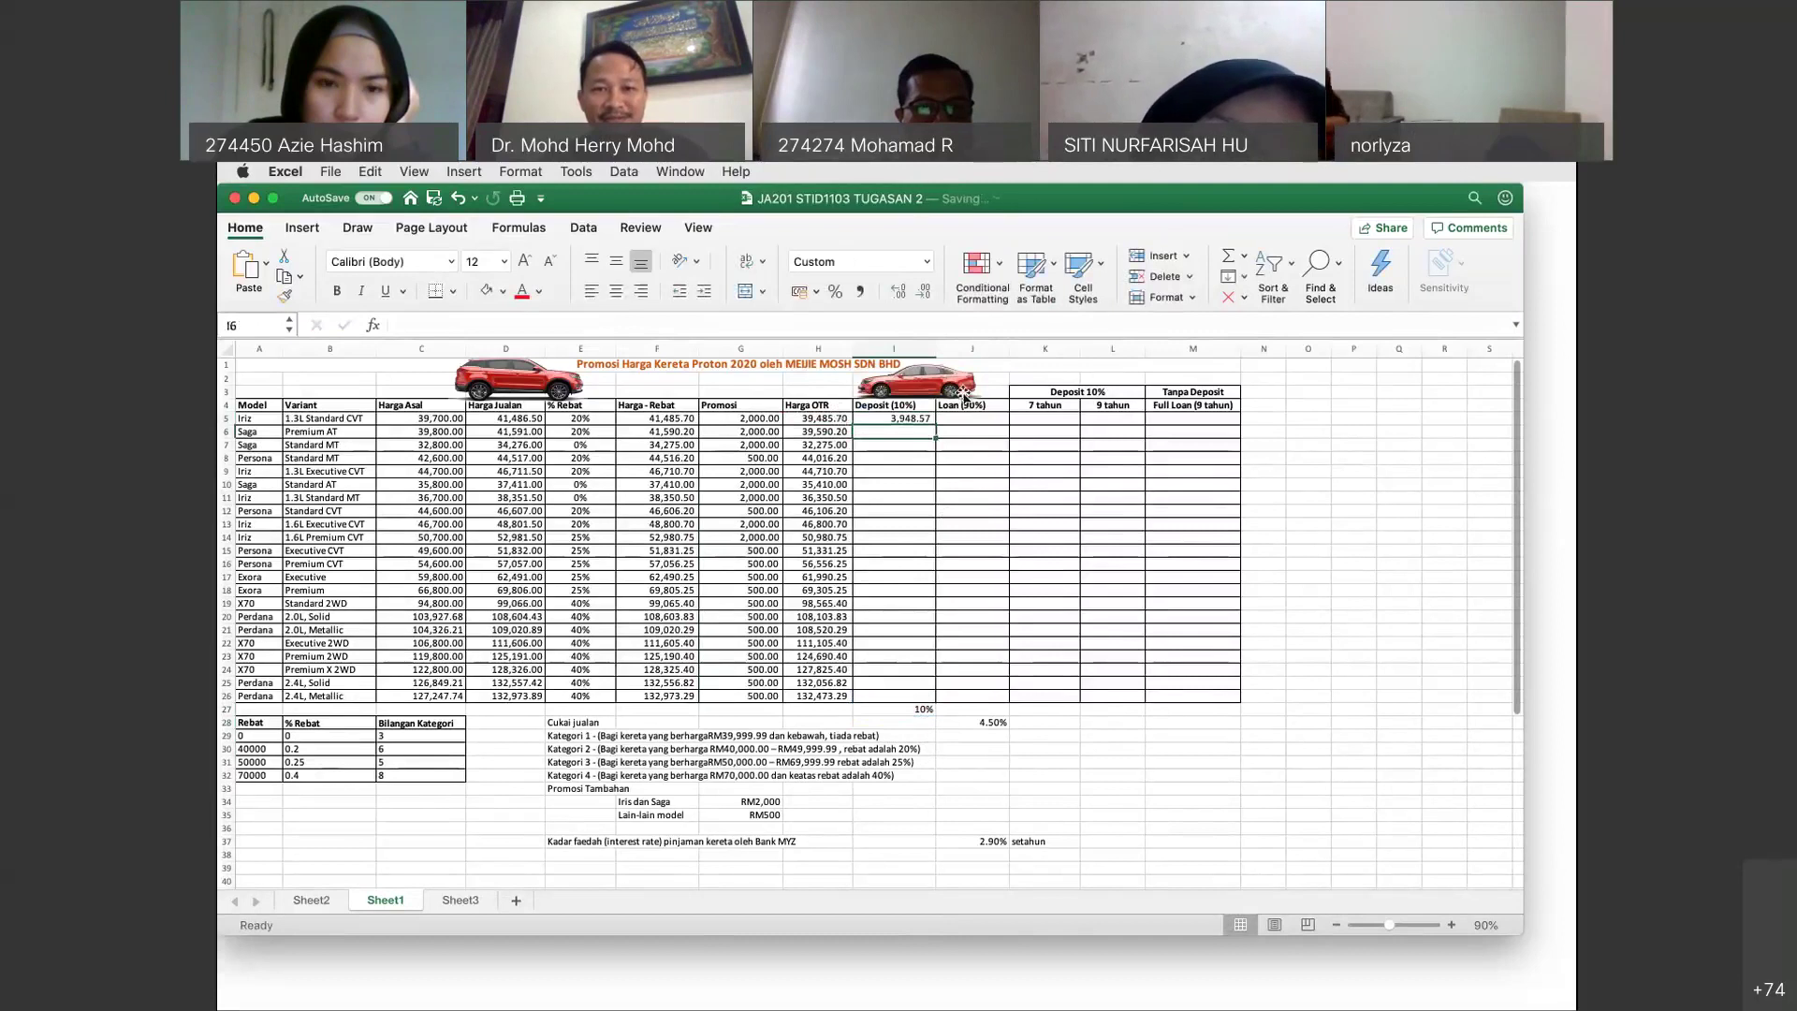
{"action": "left_click", "coordinate": [924, 418]}
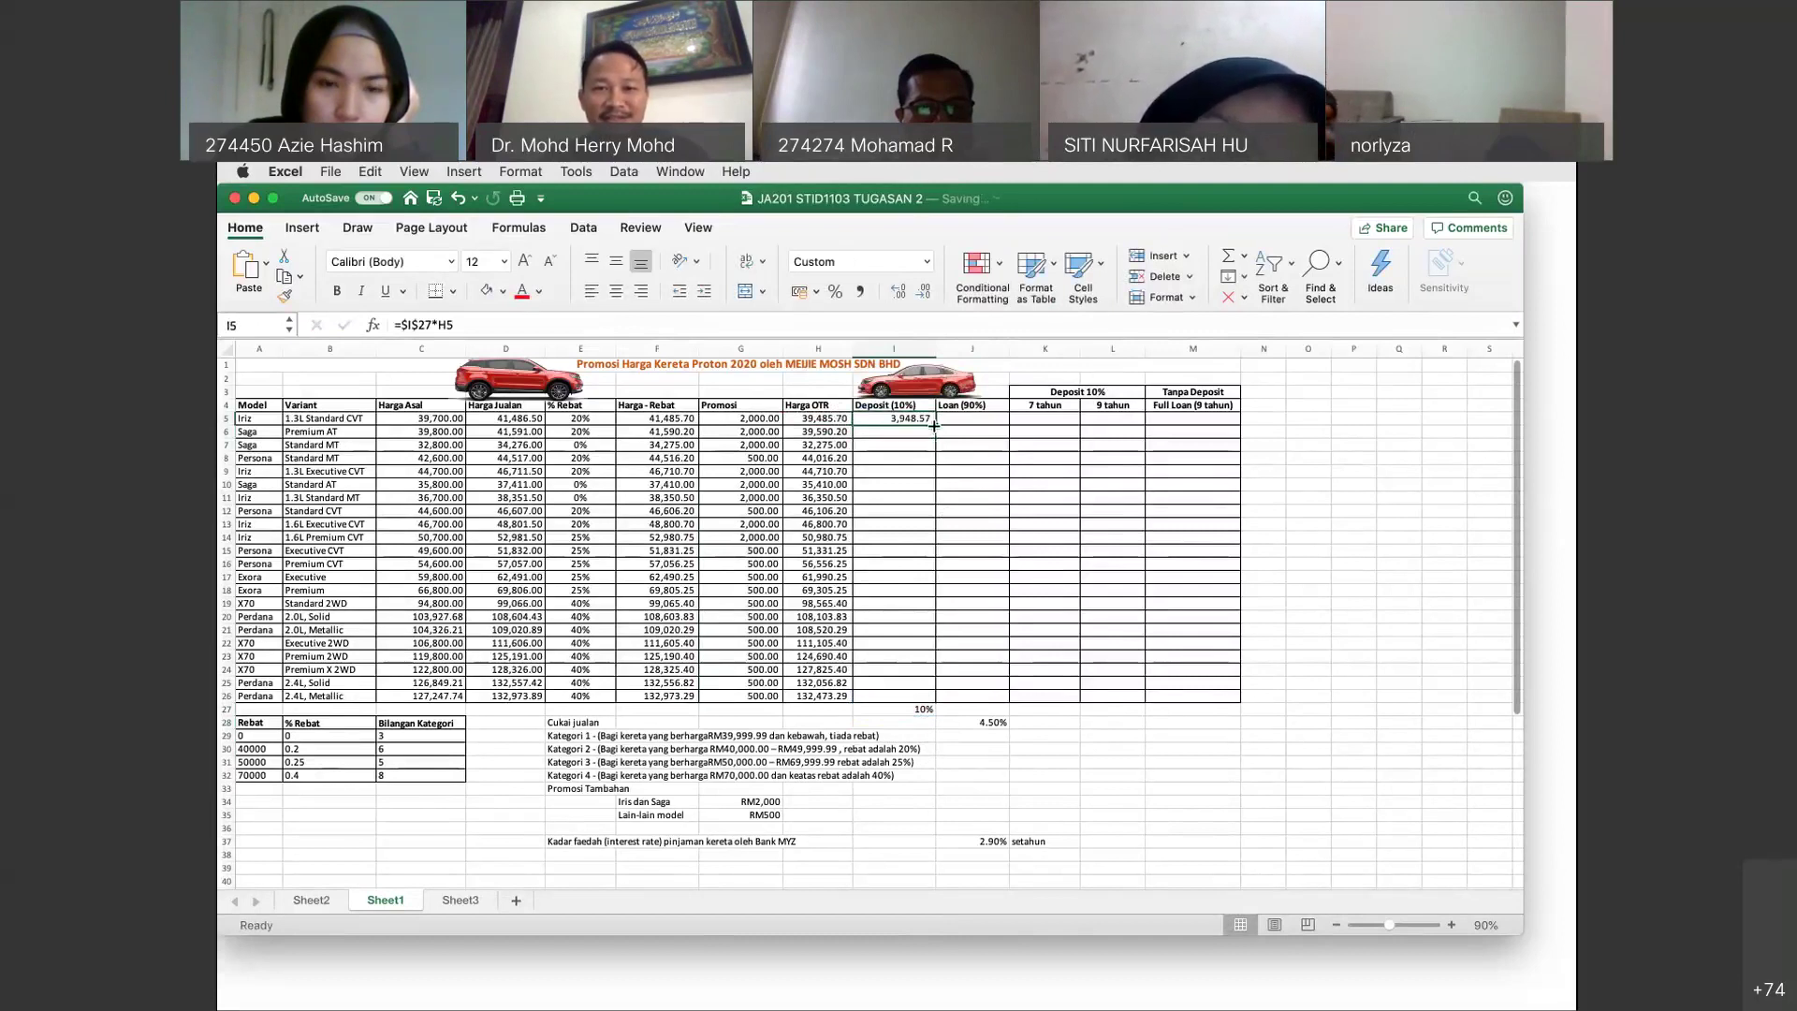
{"action": "double_click", "coordinate": [933, 425]}
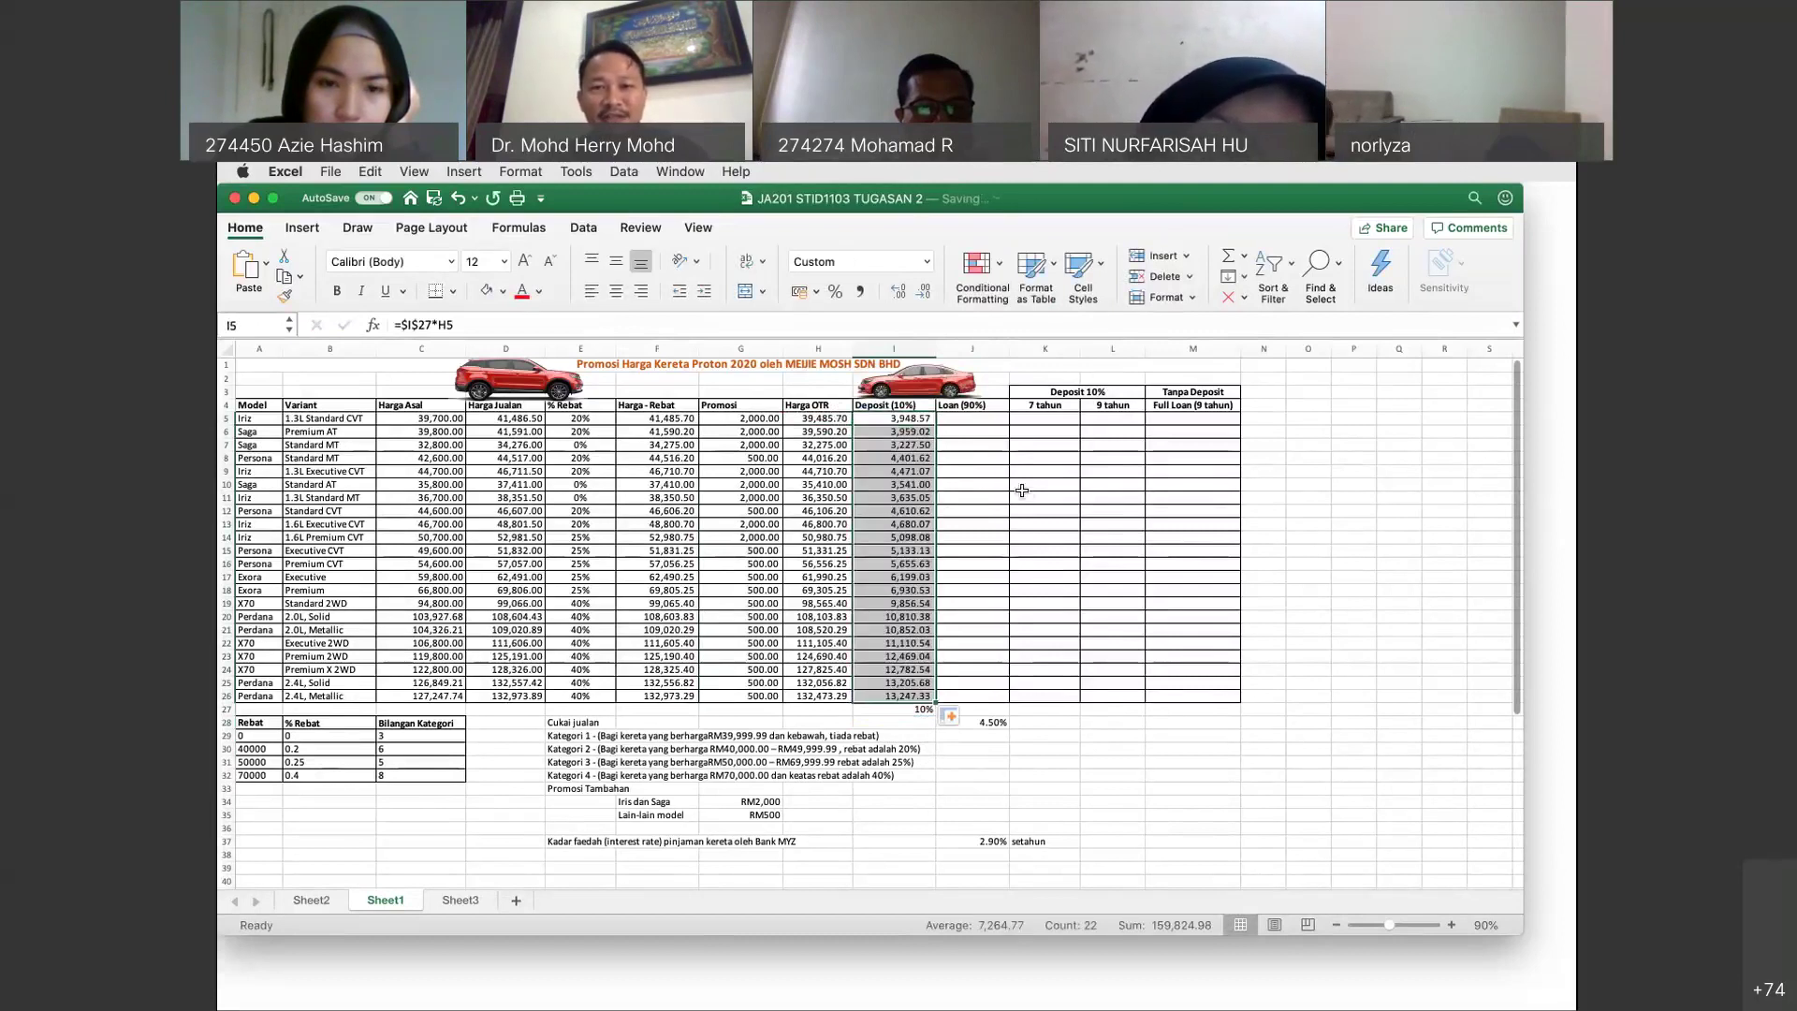
Calculate the 90% loan in J5 as =H5-I5 and fill the formula down to J27.
{"action": "left_click", "coordinate": [974, 419]}
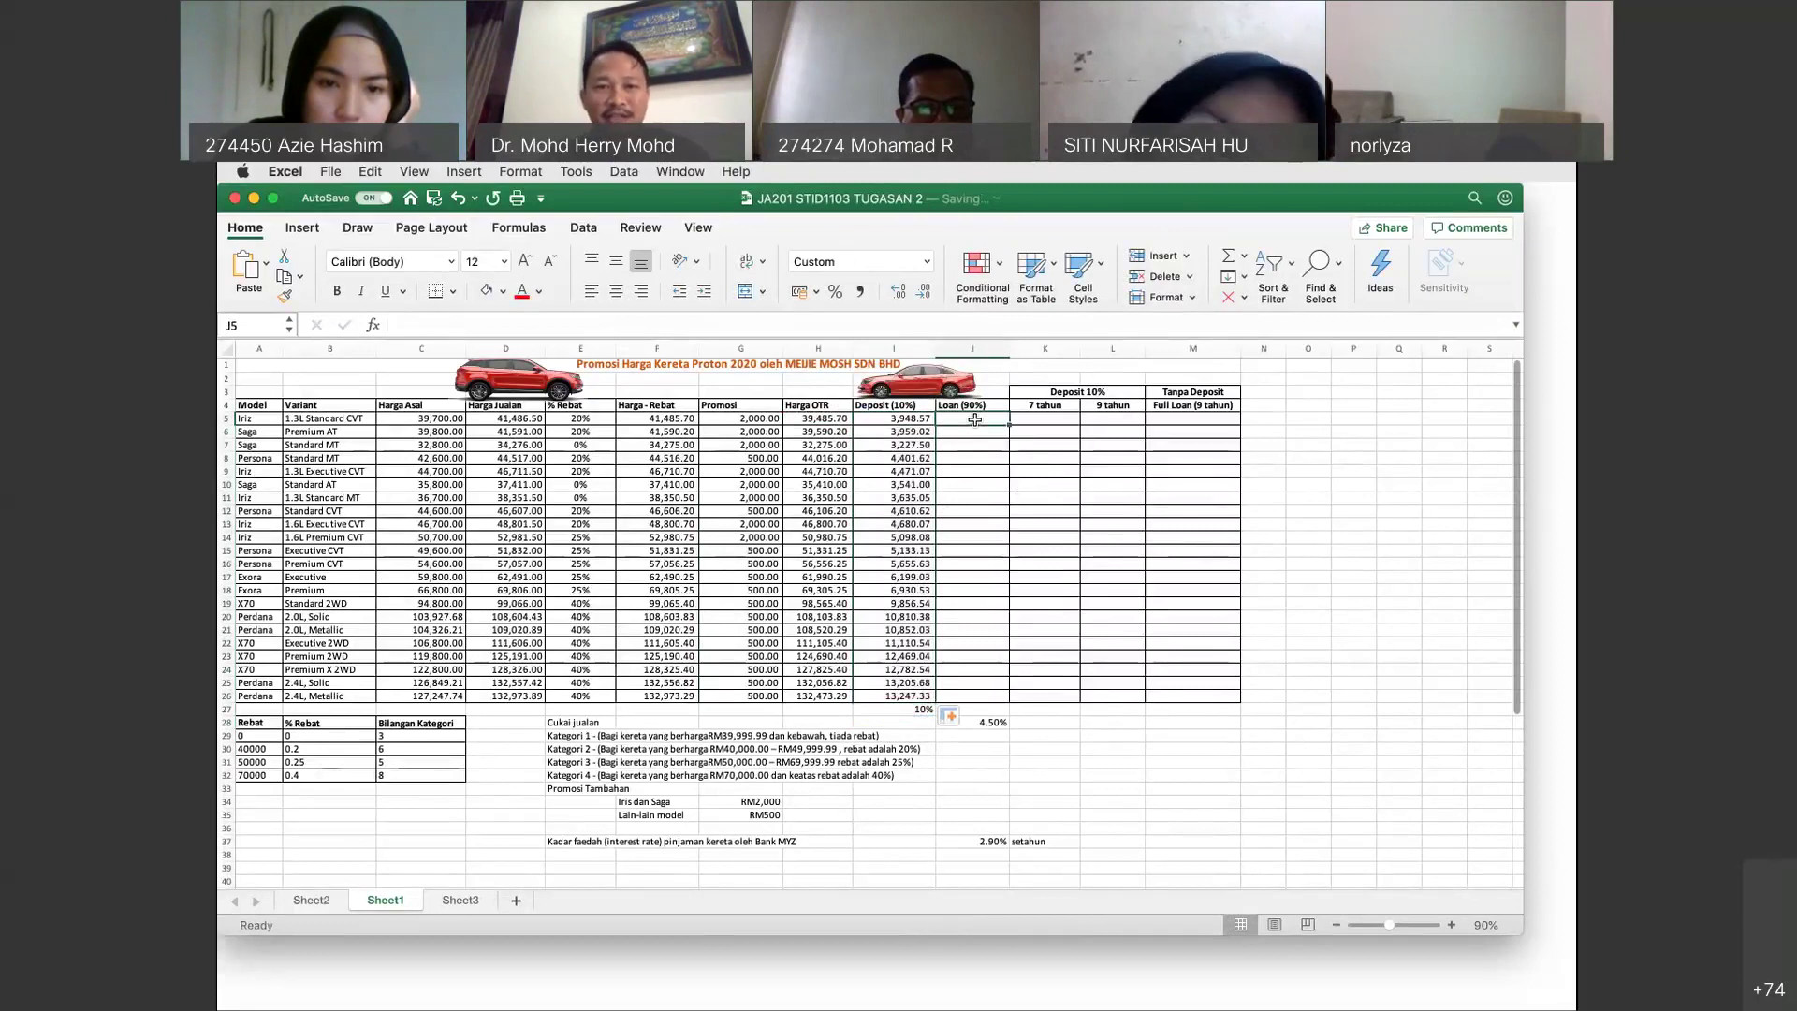
{"action": "type", "text": "="}
{"action": "left_click", "coordinate": [834, 418]}
{"action": "type", "text": "-"}
{"action": "left_click", "coordinate": [893, 418]}
{"action": "key", "text": "Return"}
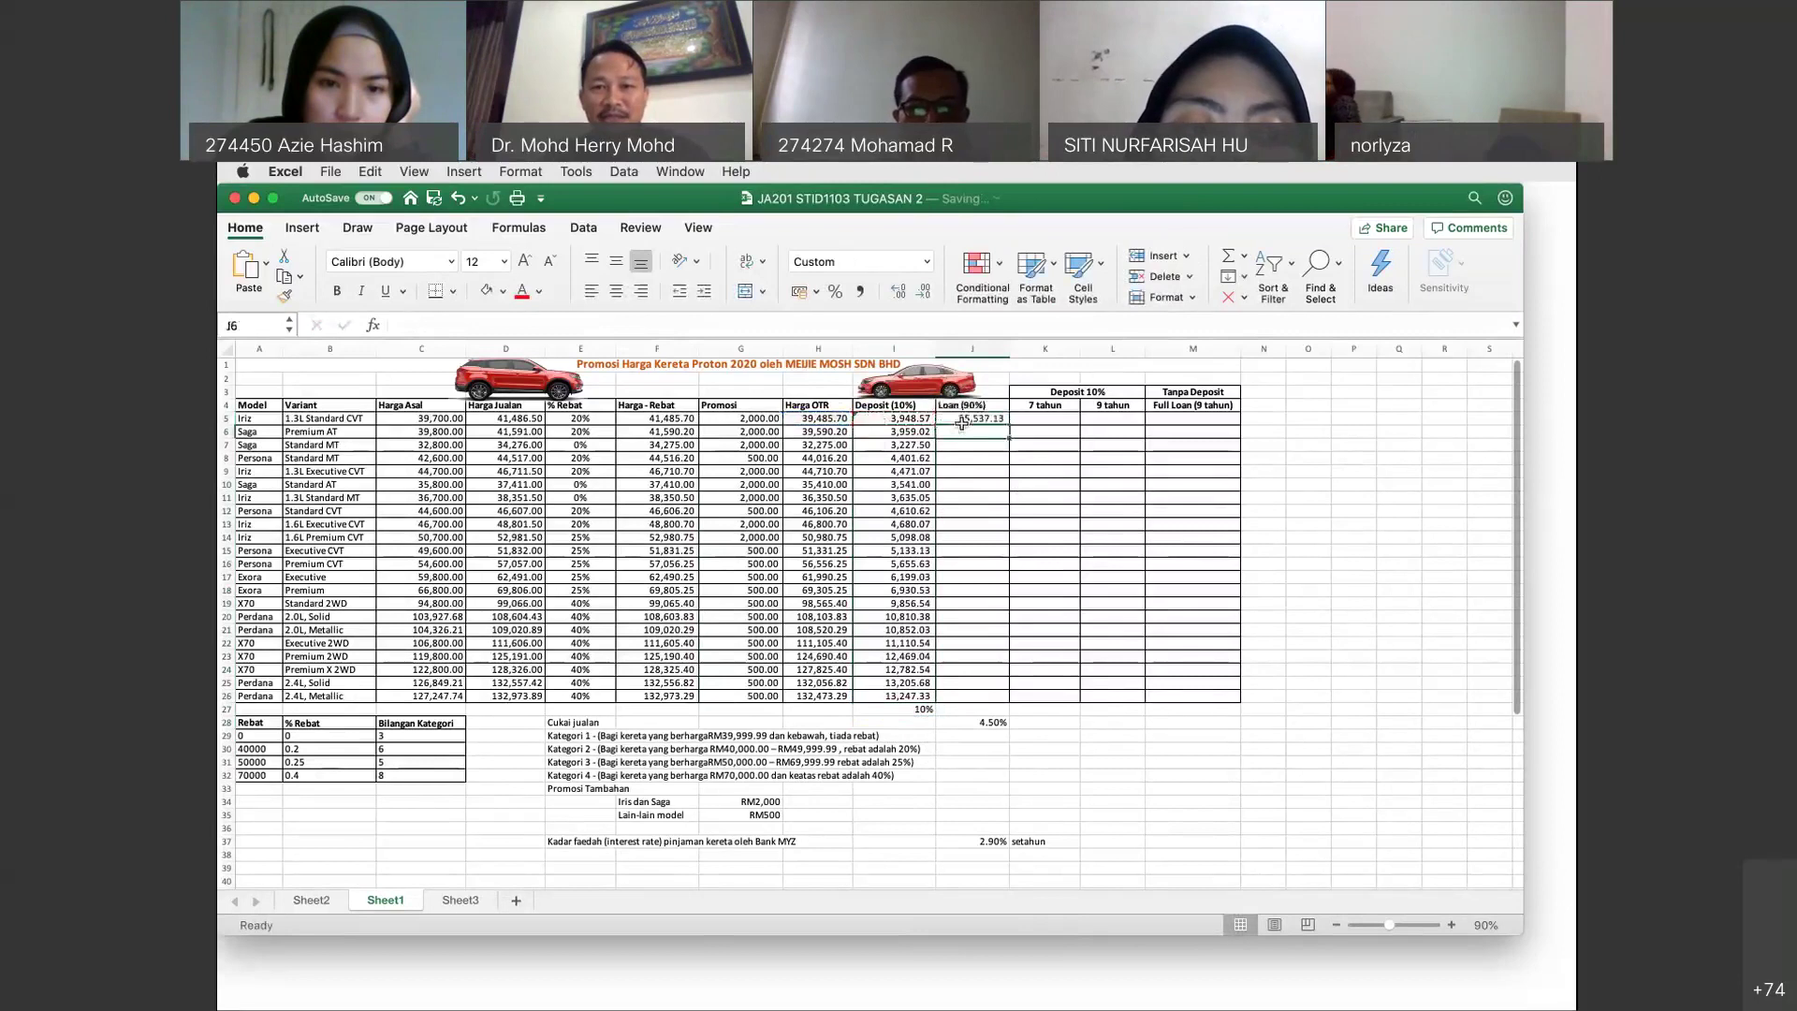
{"action": "left_click", "coordinate": [972, 420]}
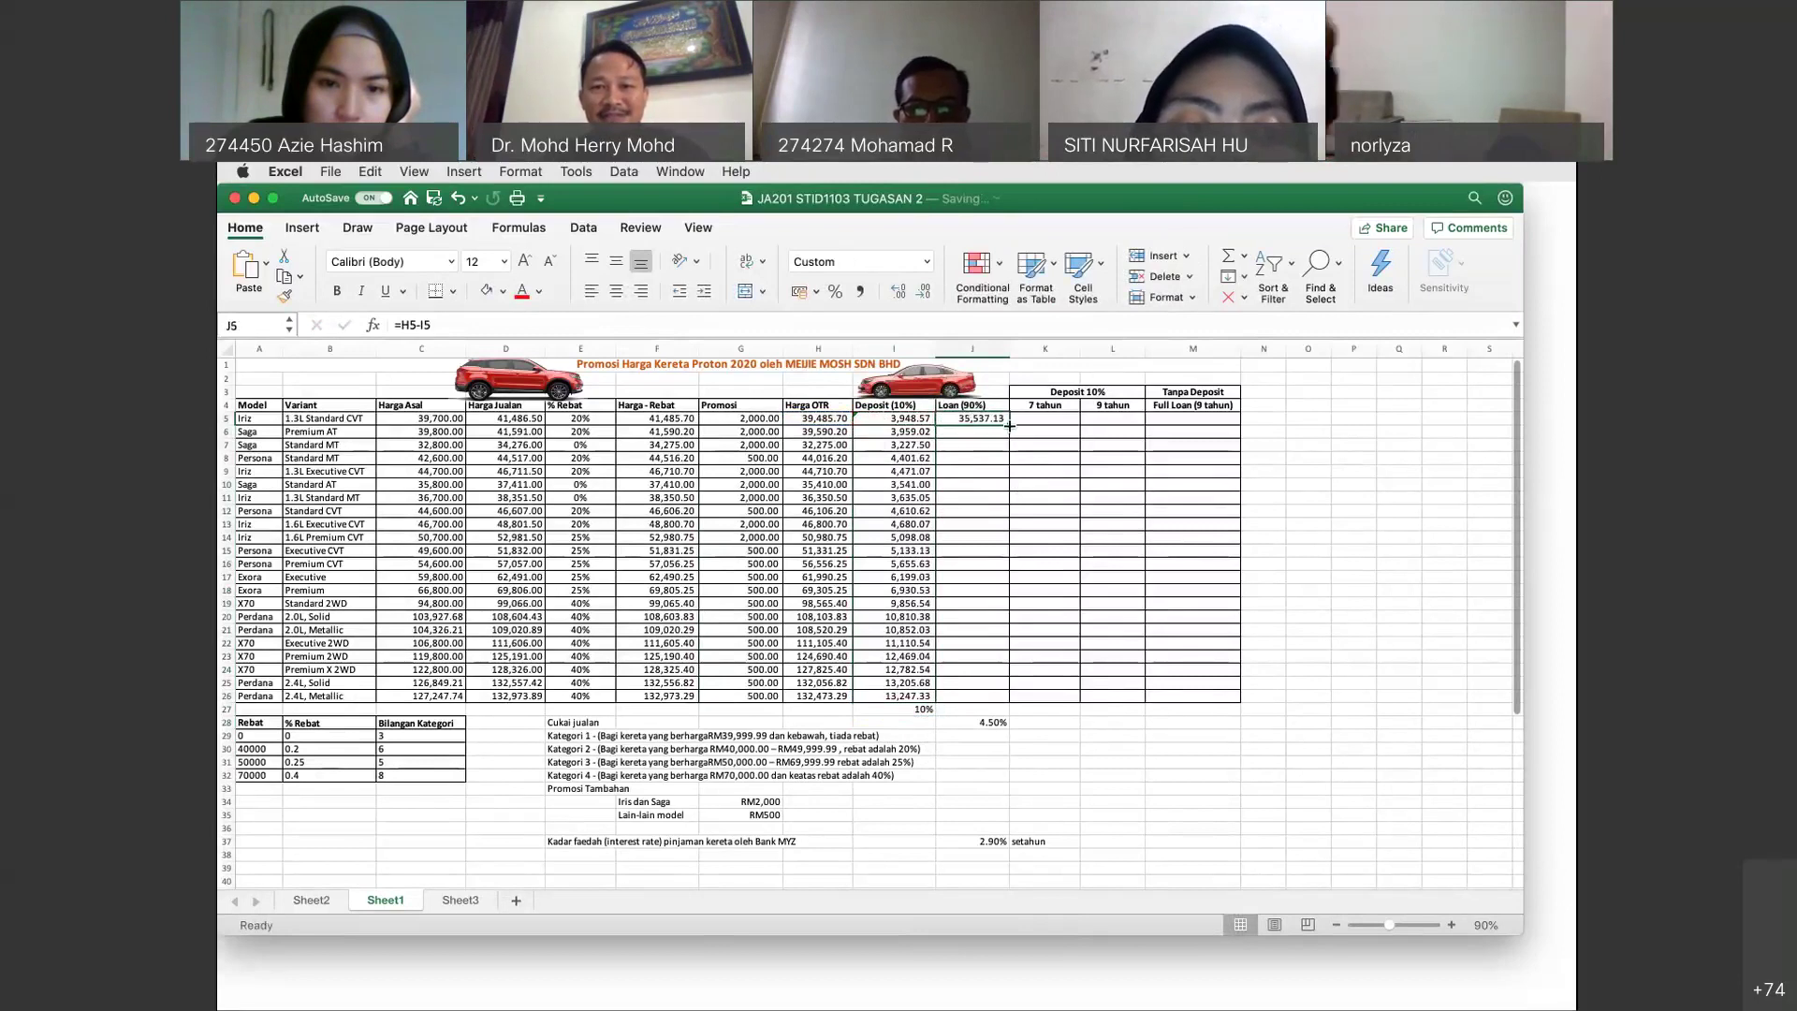
{"action": "double_click", "coordinate": [1009, 425]}
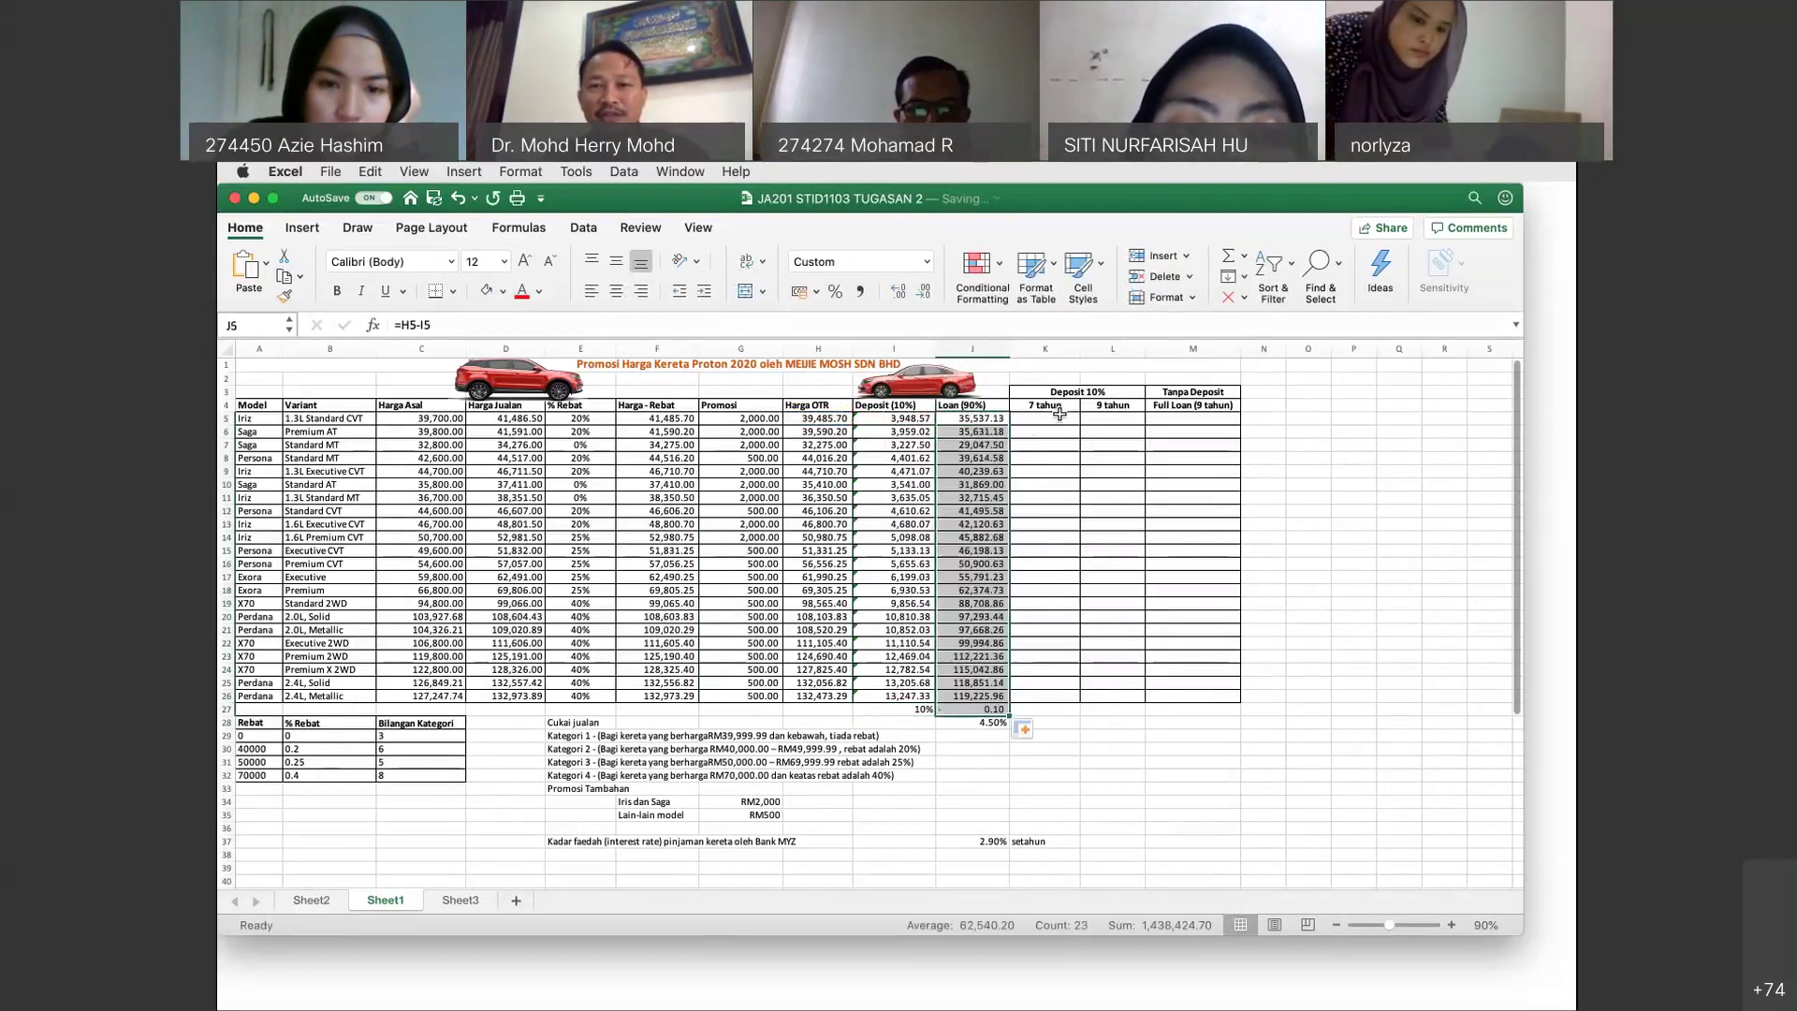
Begin the 7-year instalment formula in K5 as =PMT($J$37/12*7*12, using the absolute reference to the bank's interest rate.
{"action": "left_click", "coordinate": [1057, 417]}
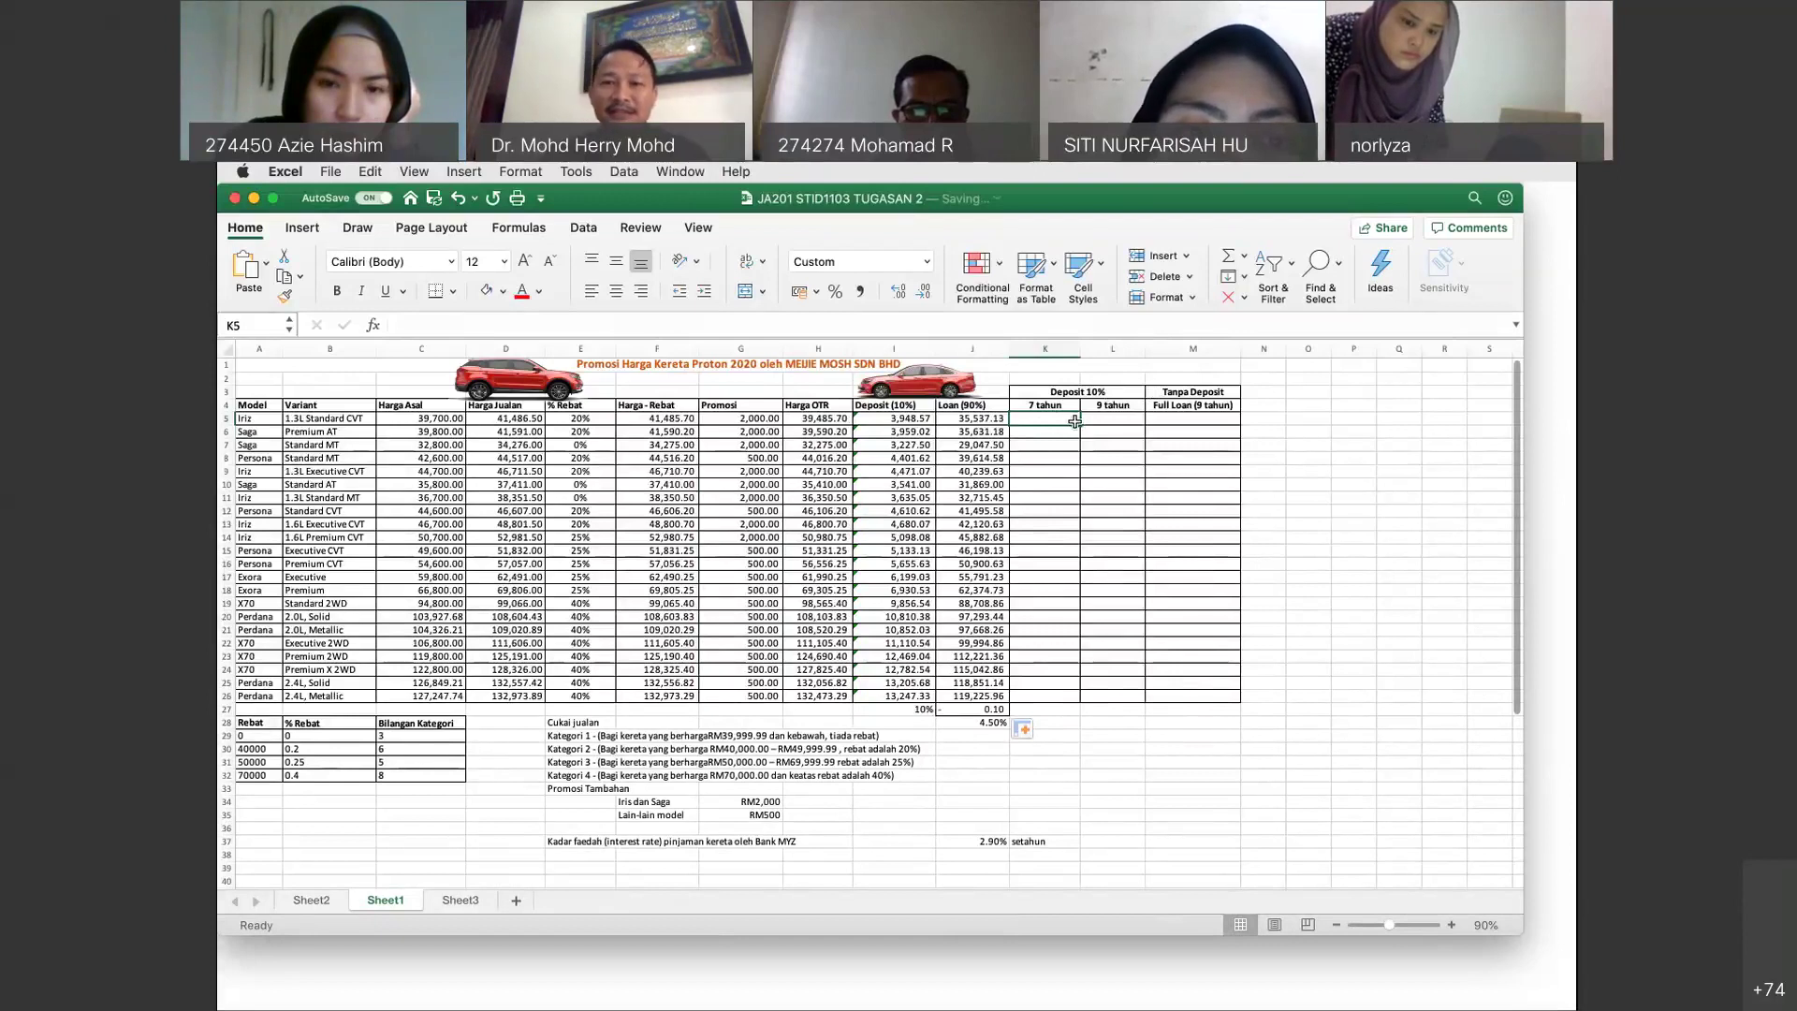
{"action": "type", "text": "="}
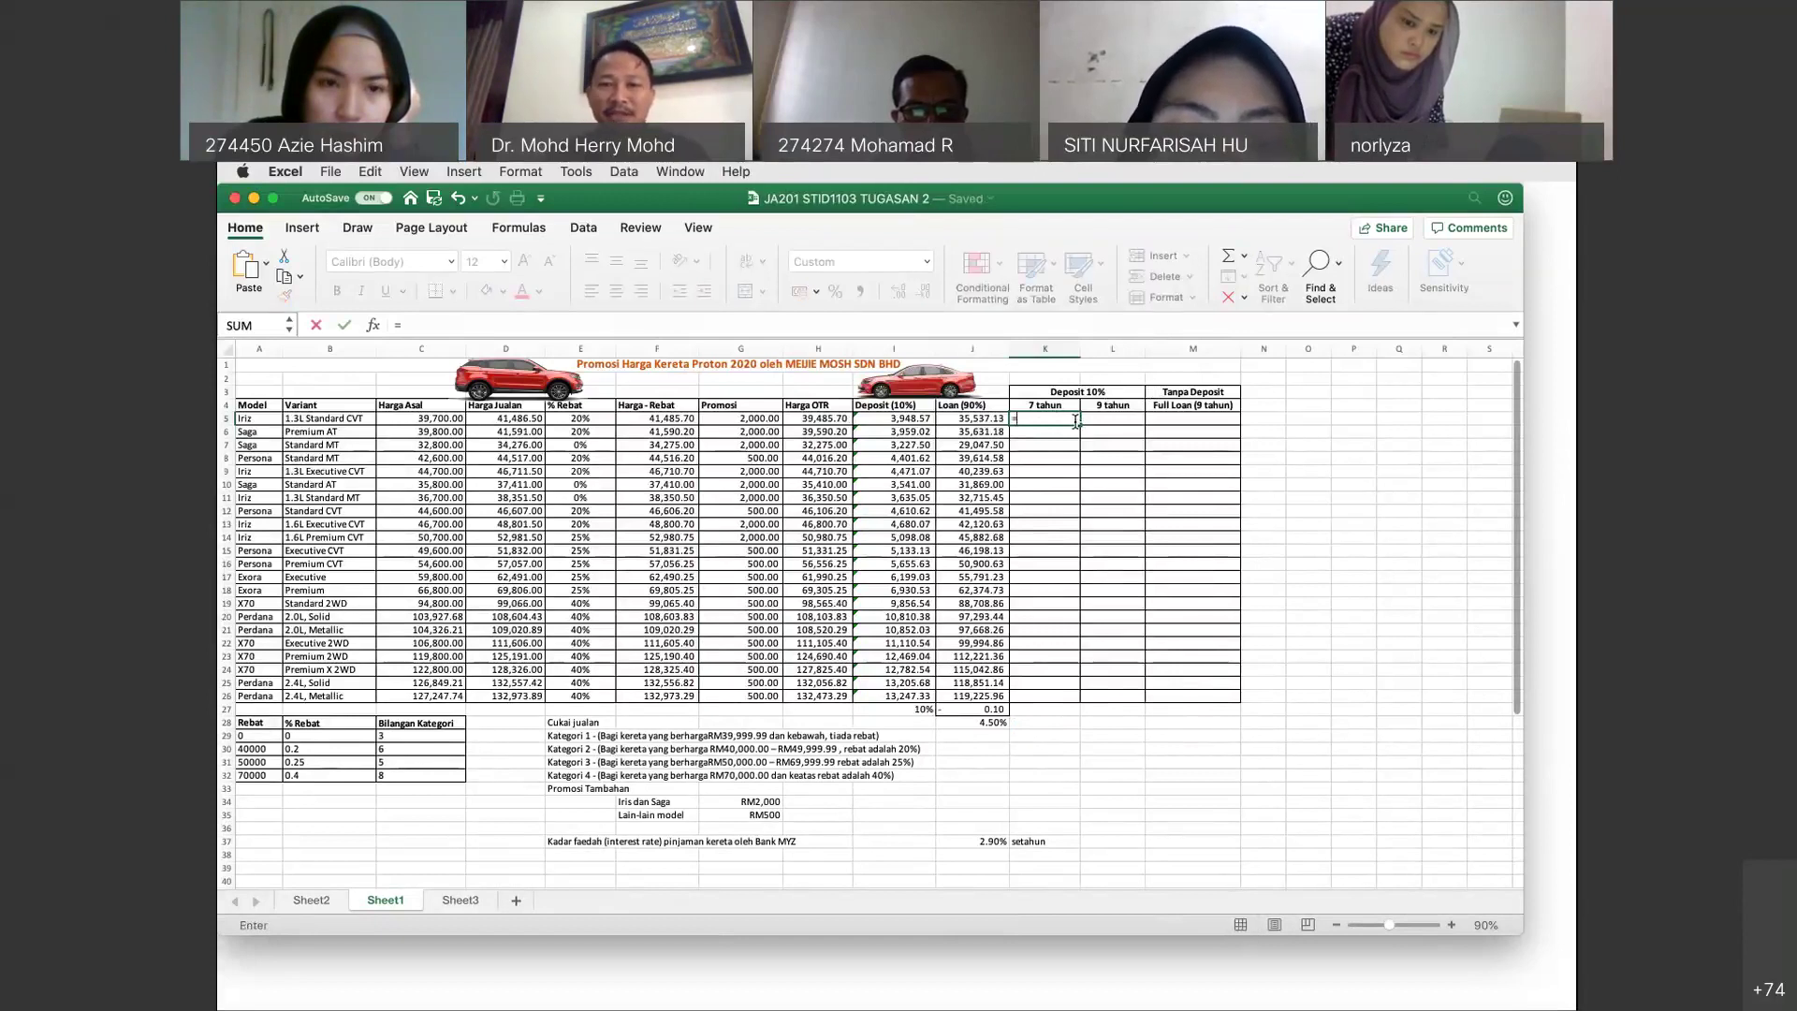
{"action": "type", "text": "PMT("}
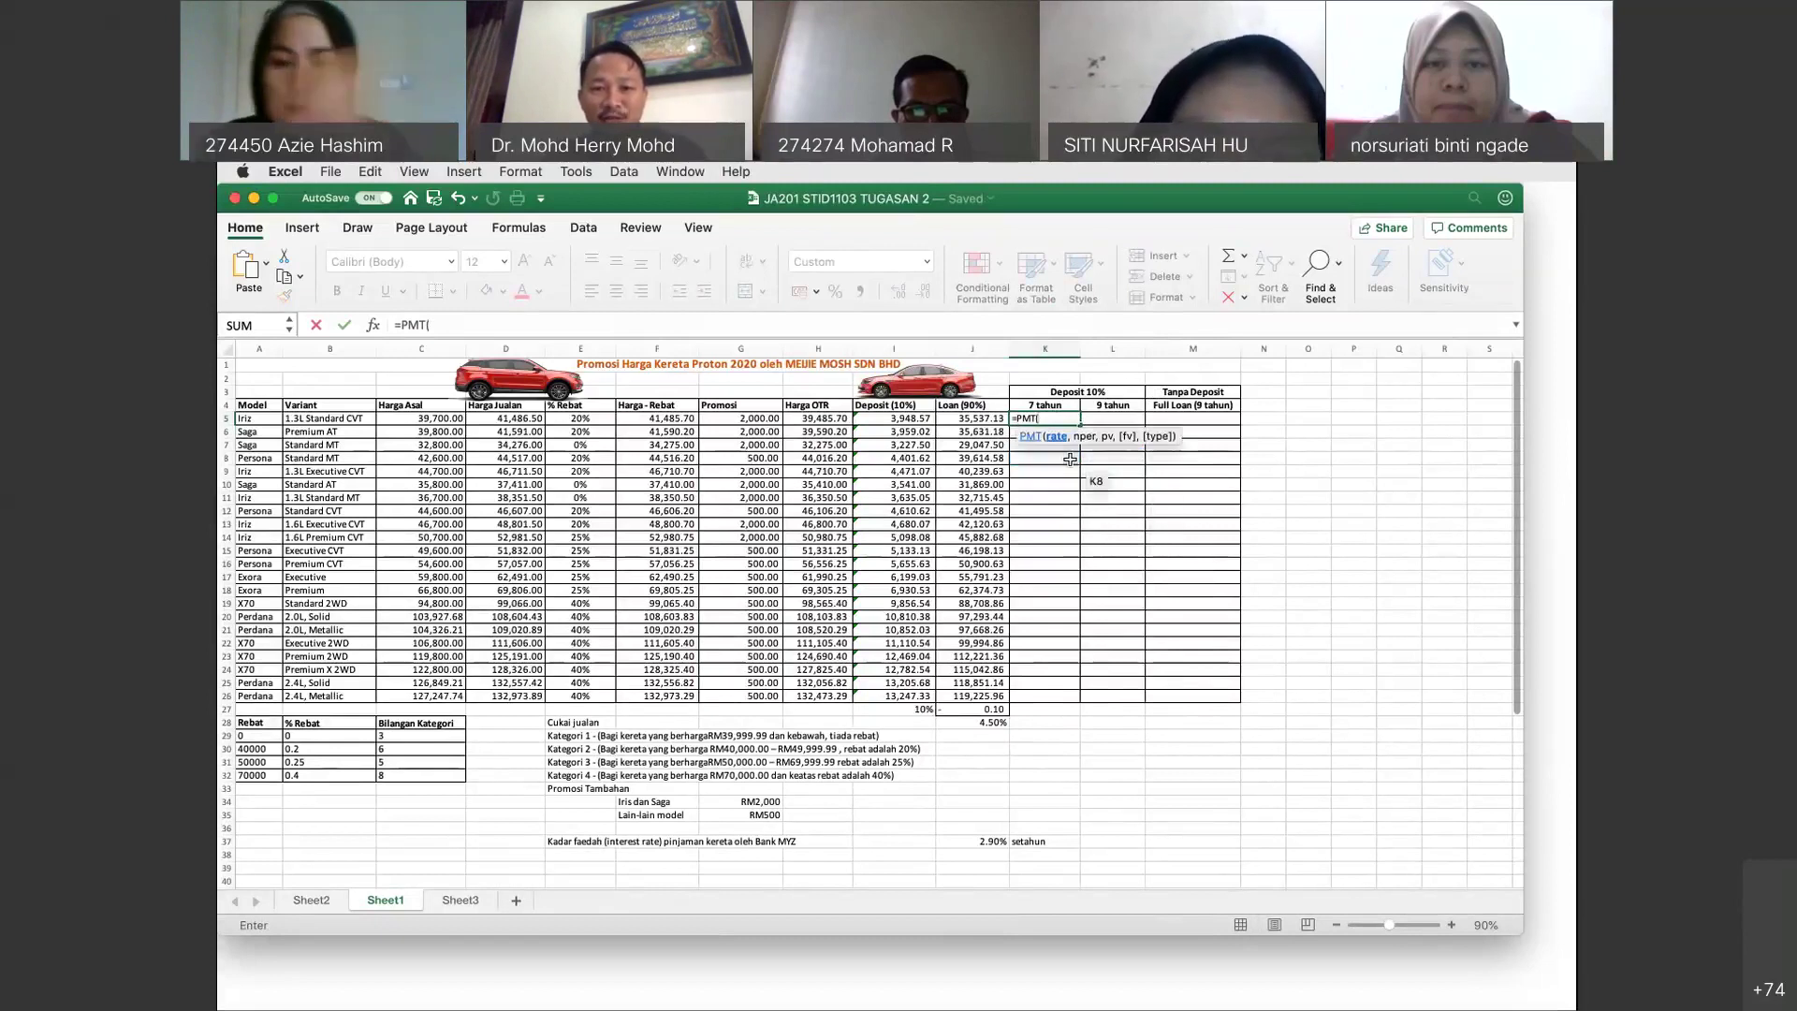
{"action": "left_click", "coordinate": [983, 837]}
{"action": "left_click", "coordinate": [984, 836]}
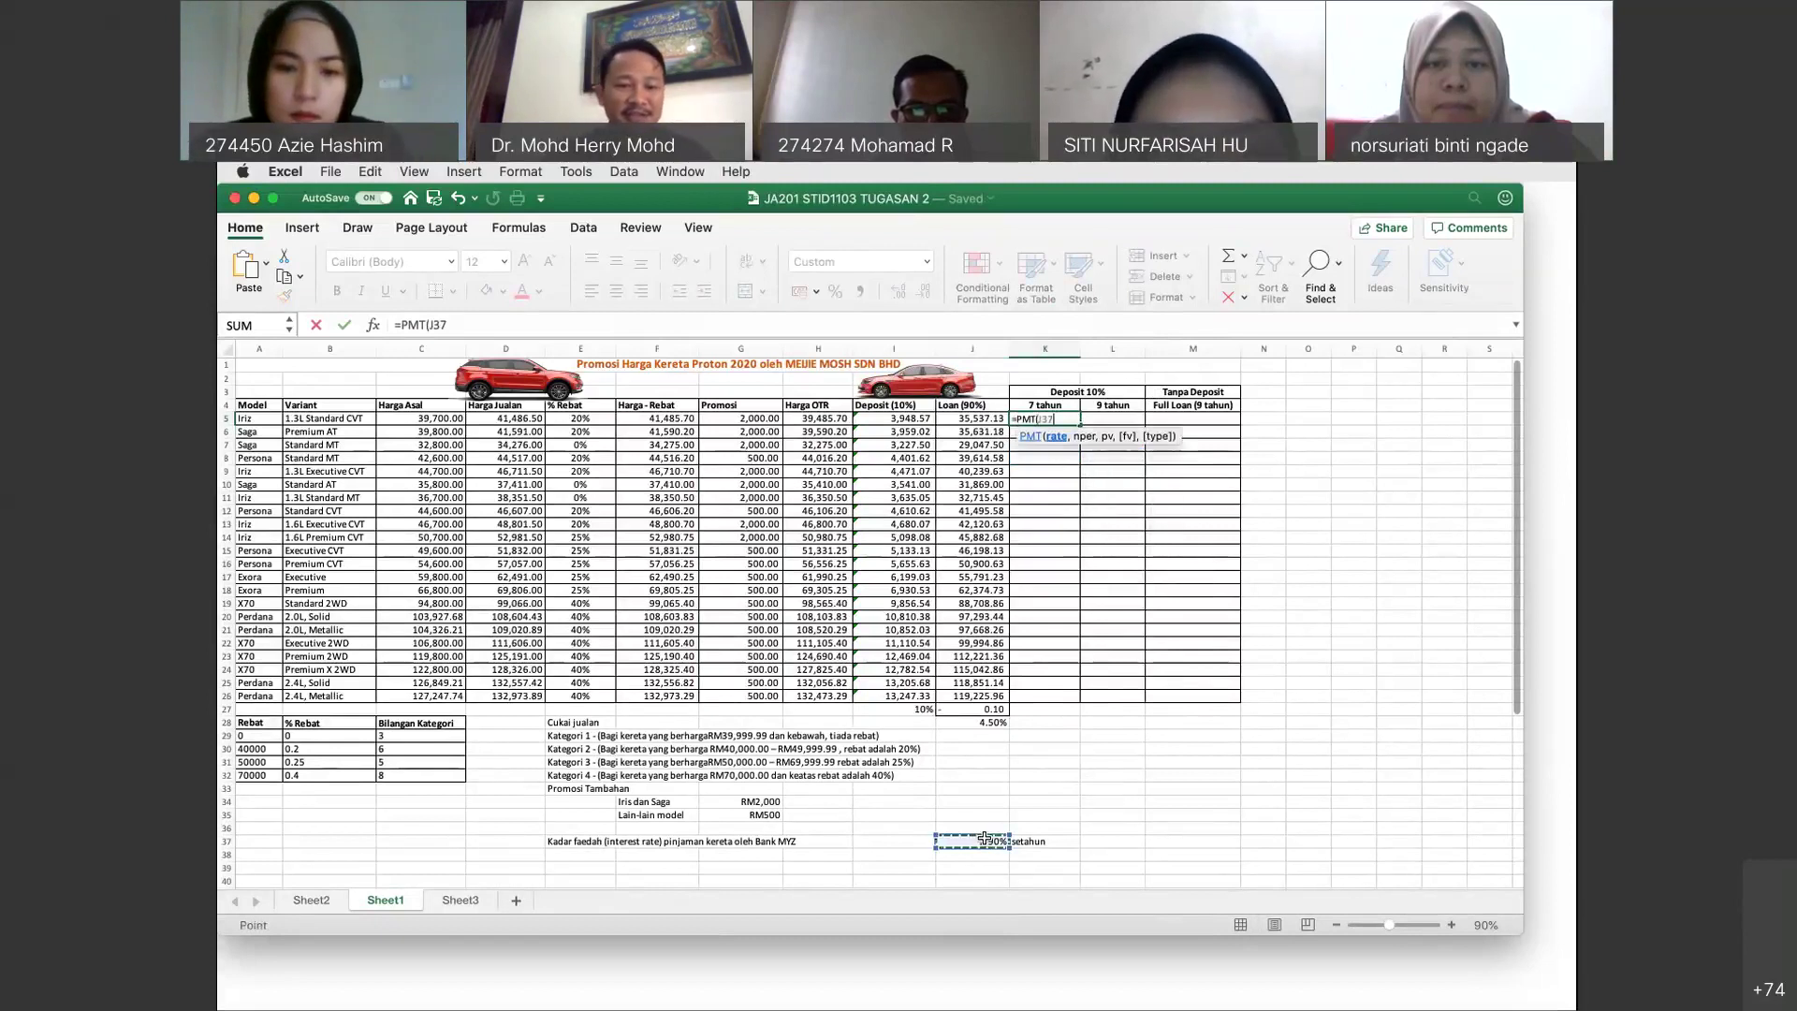
{"action": "key", "text": "F4"}
{"action": "type", "text": "/12"}
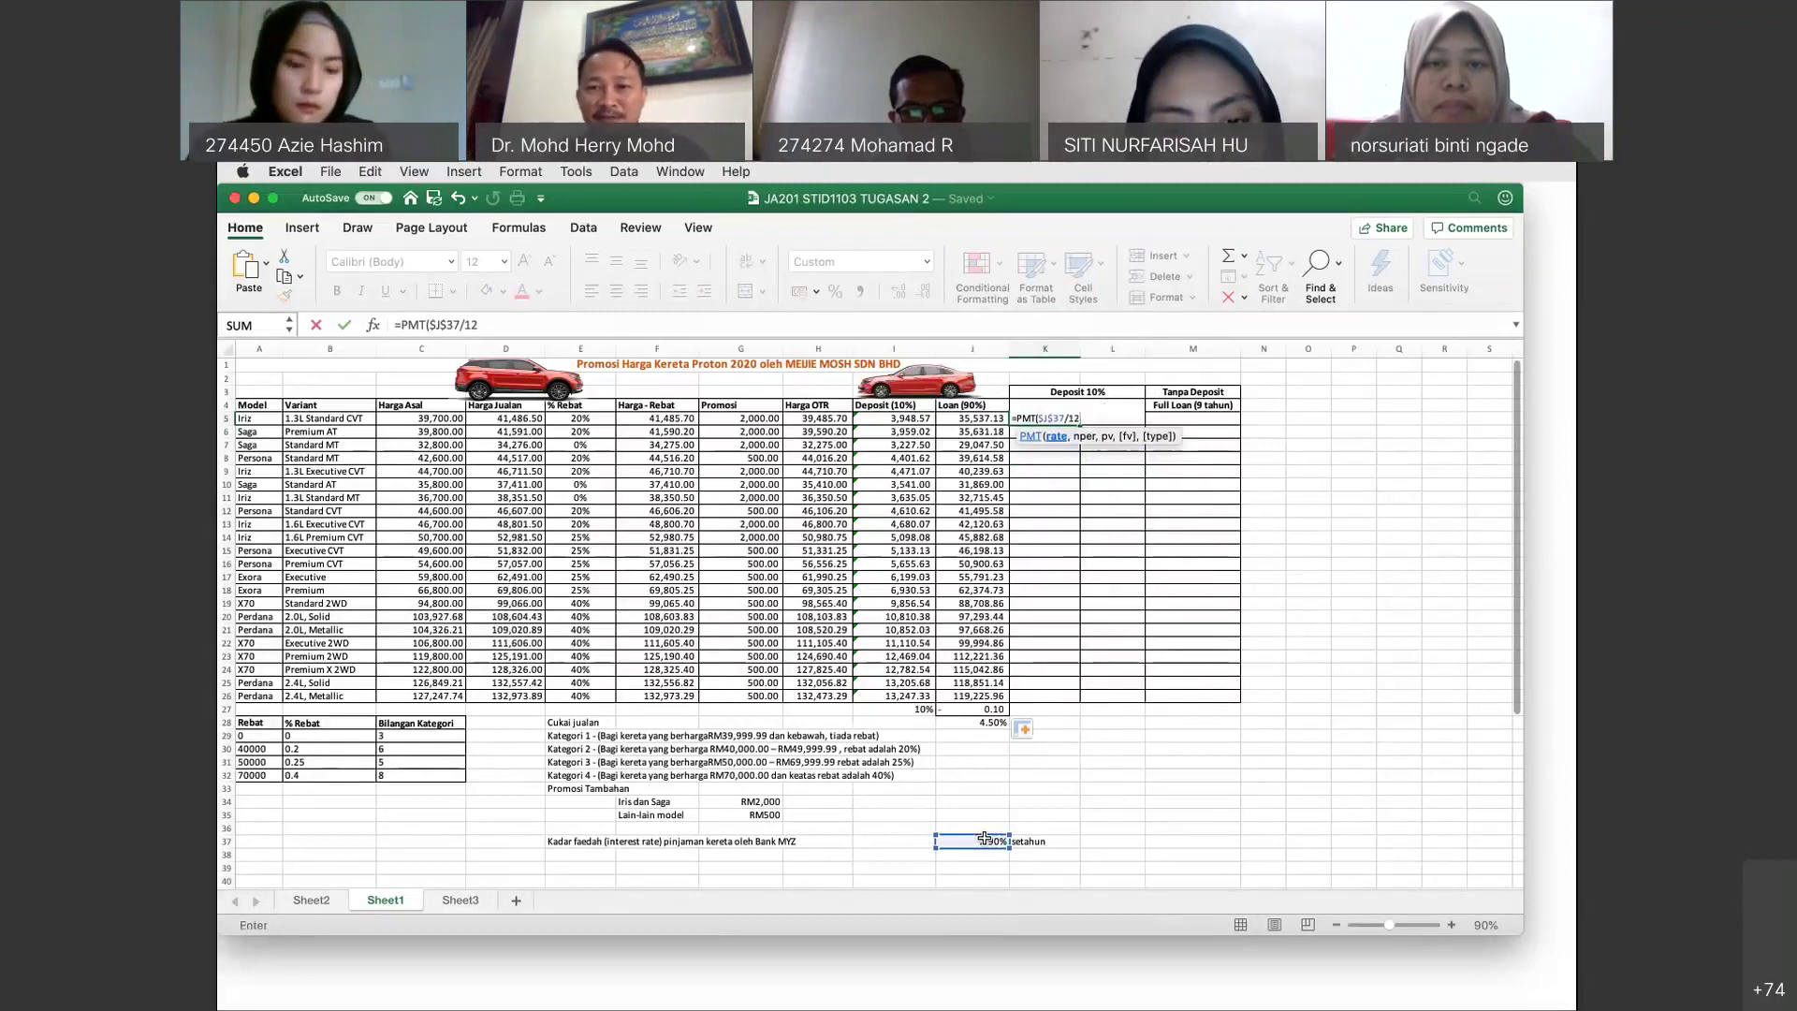
{"action": "type", "text": "*"}
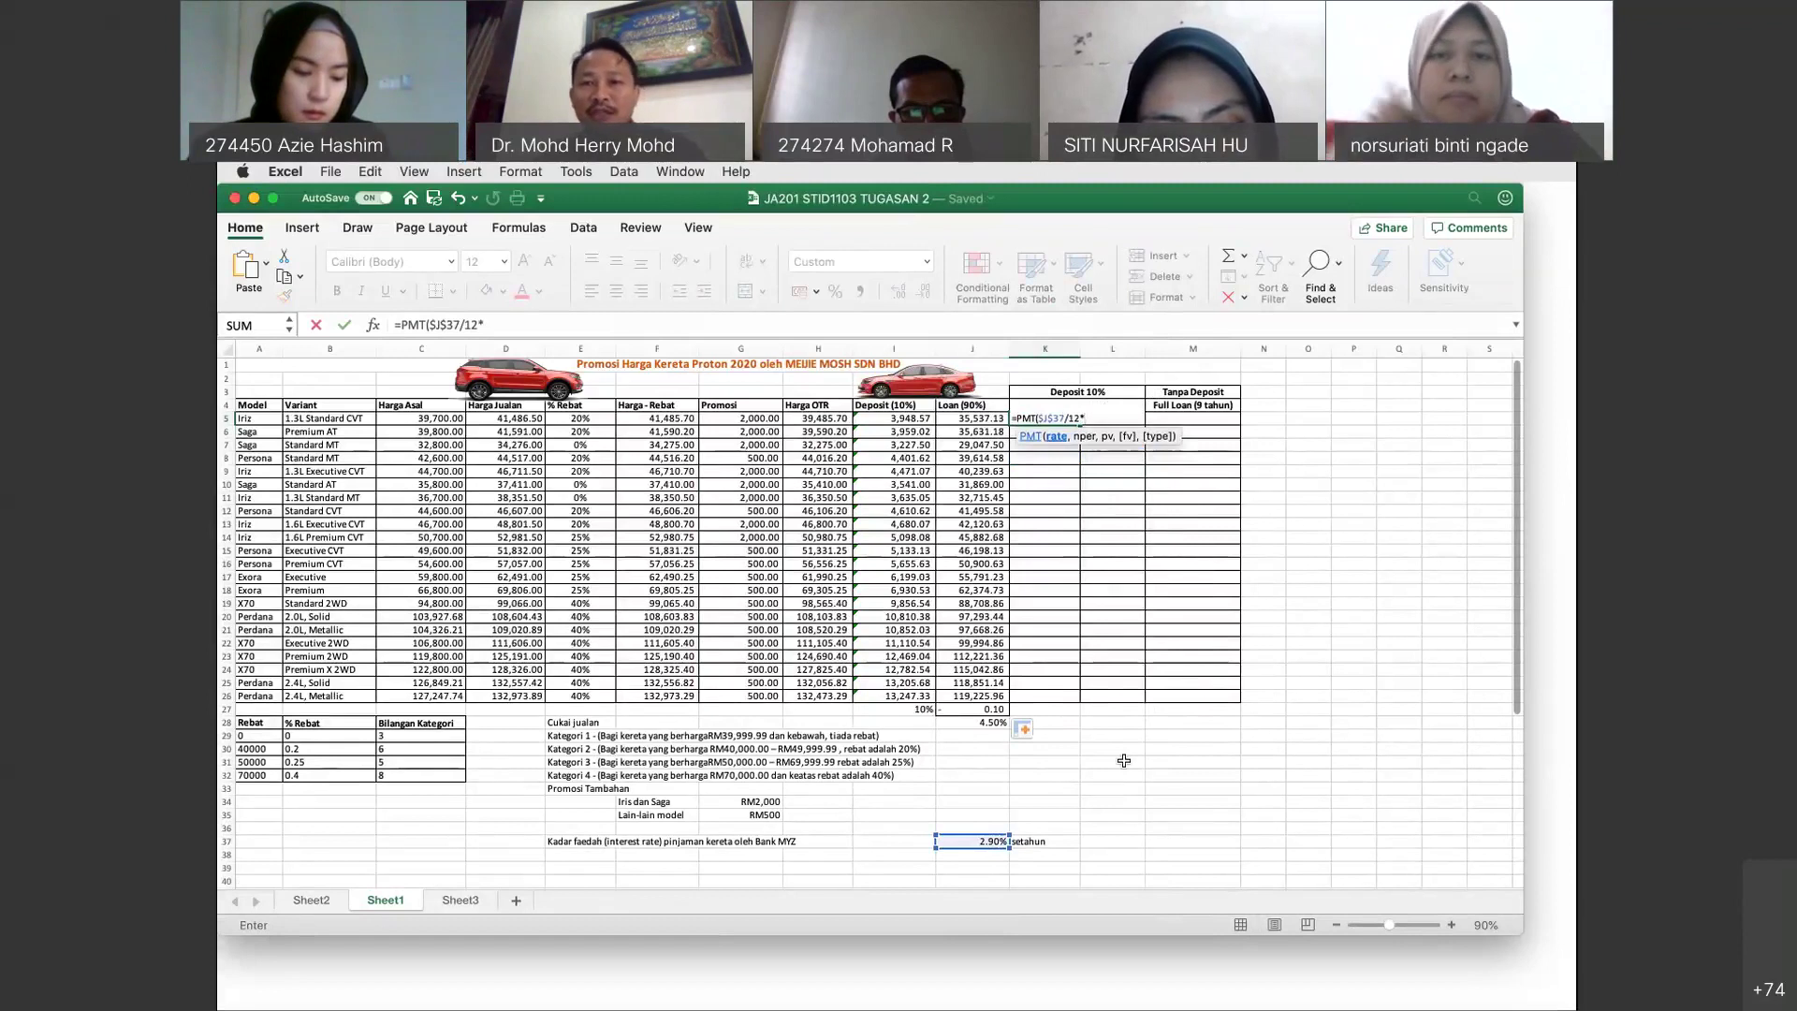
{"action": "type", "text": "7*12,"}
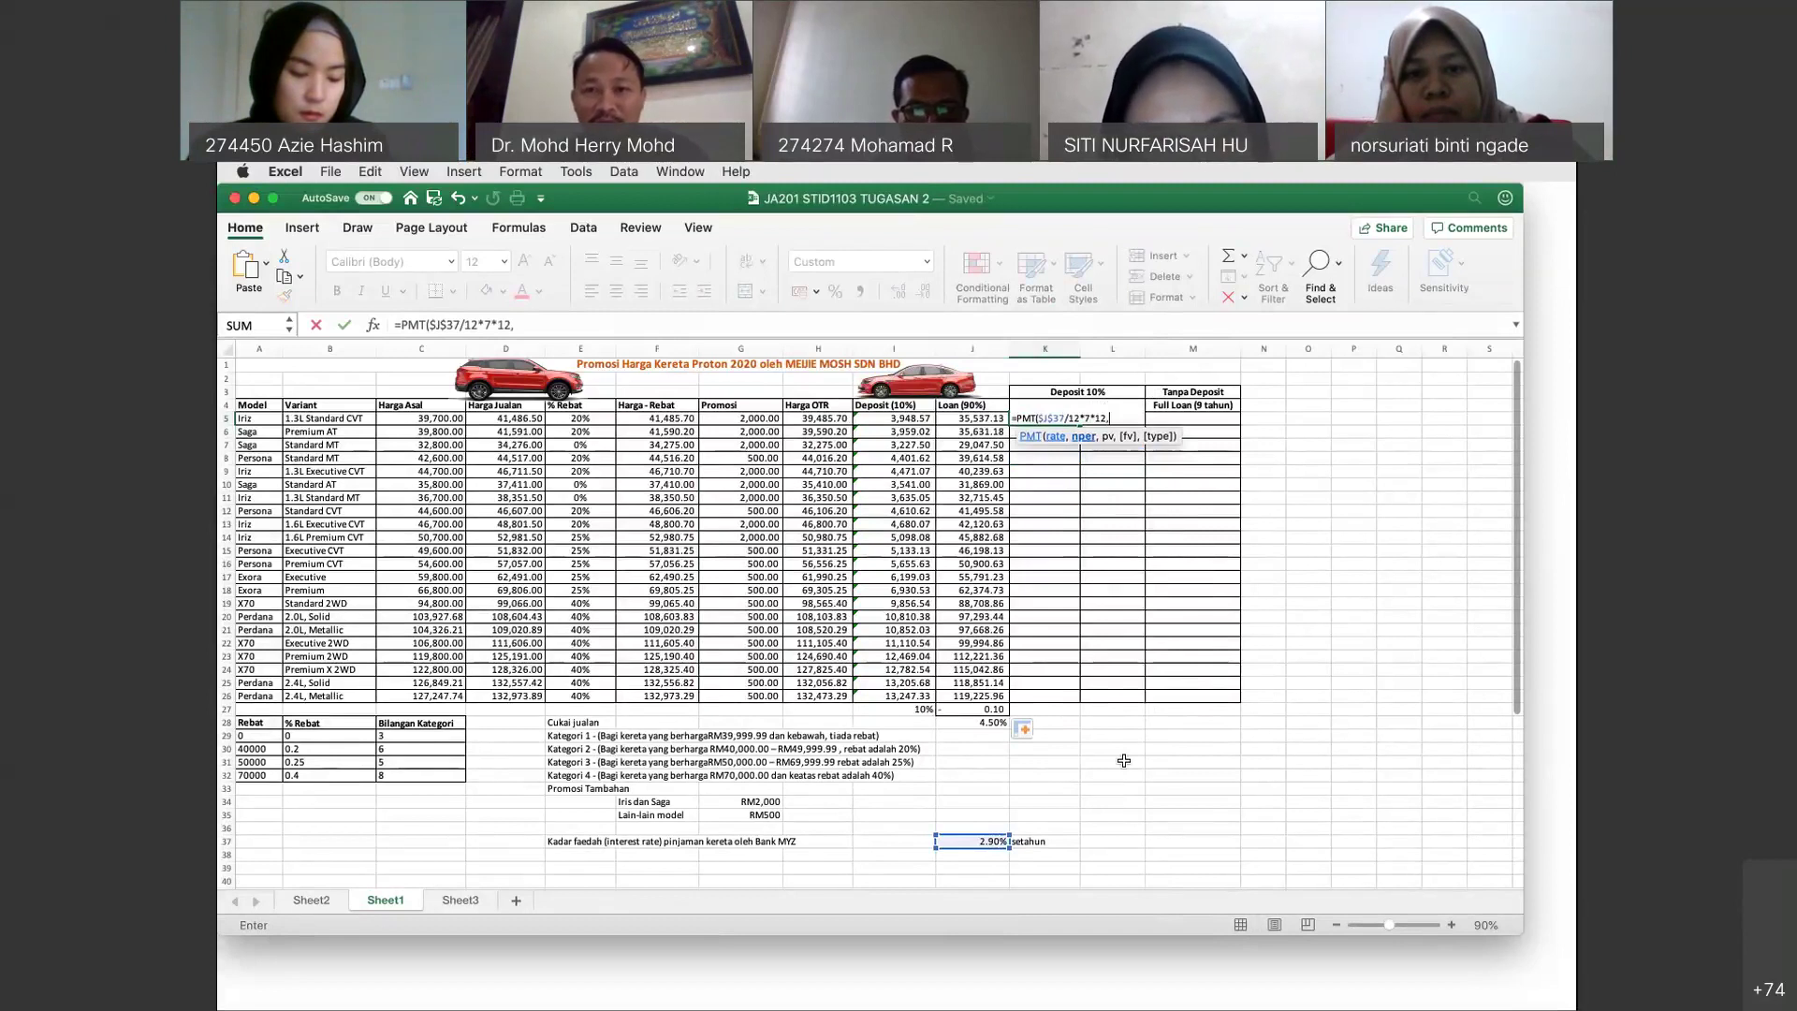
Add the negative loan amount -J5 as the last PMT argument in K5, close the formula and try to submit it.
{"action": "left_click", "coordinate": [969, 421]}
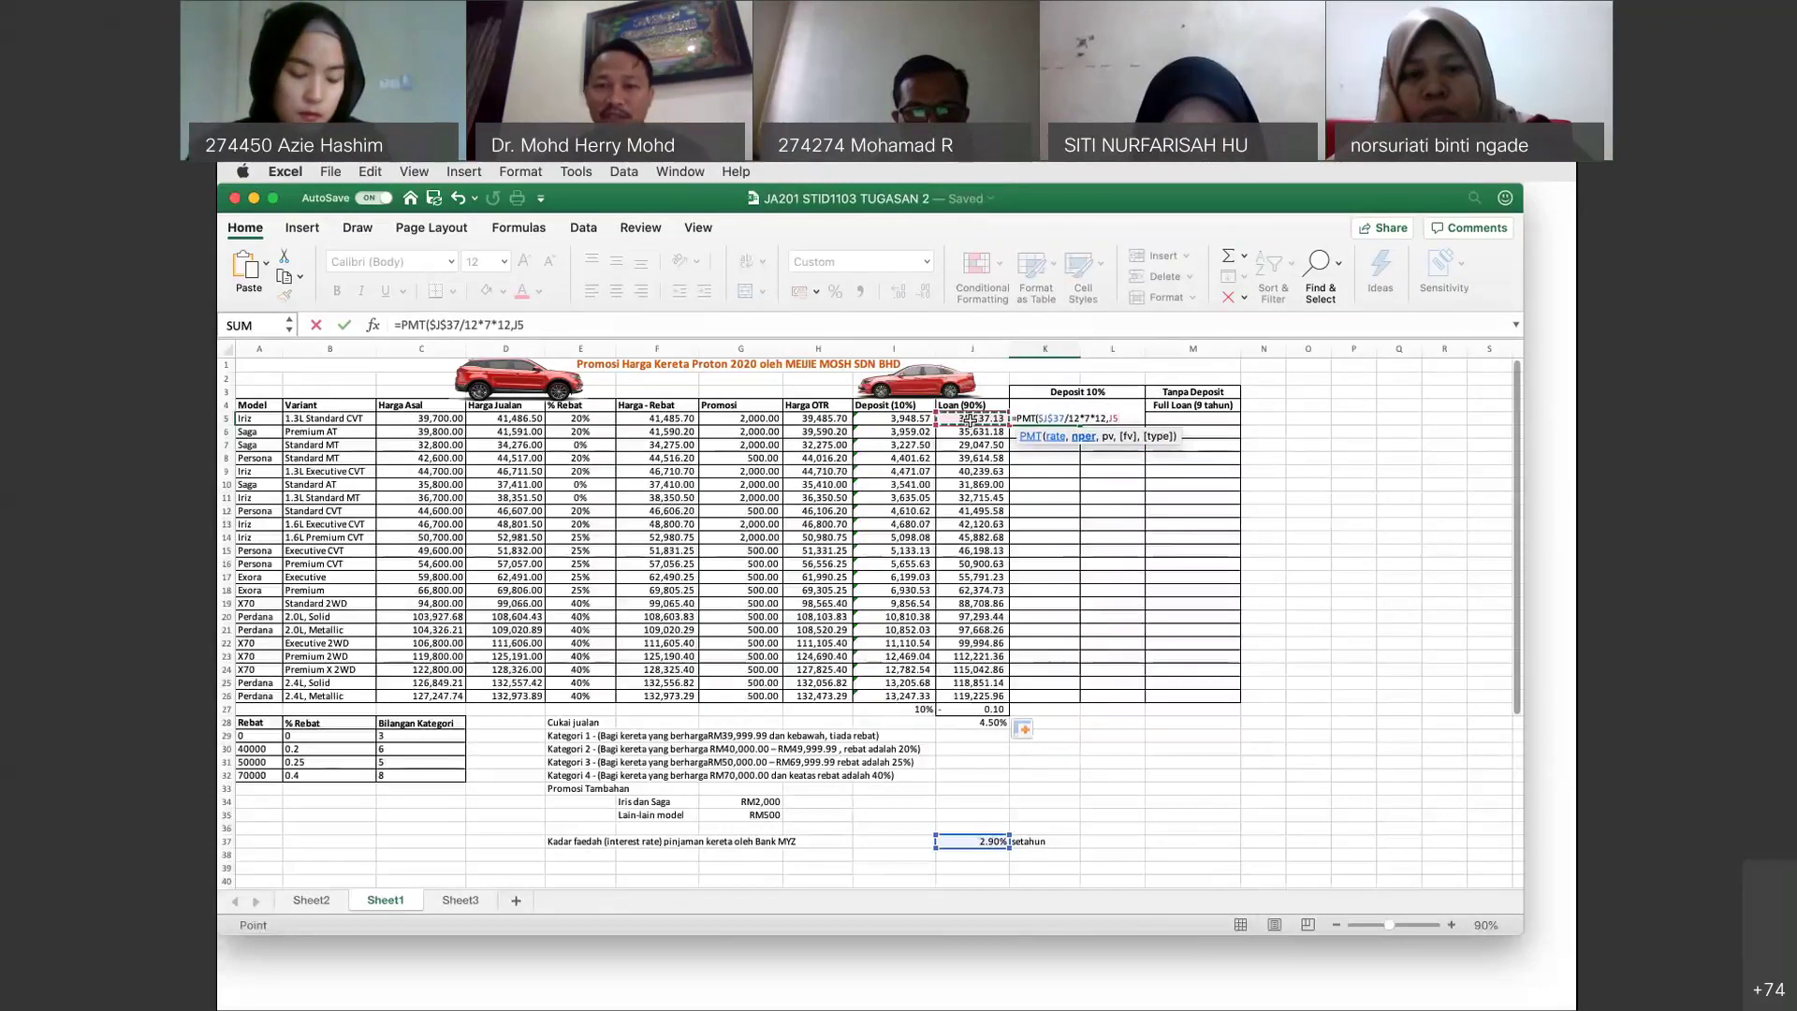
{"action": "key", "text": "BackSpace"}
{"action": "key", "text": "BackSpace"}
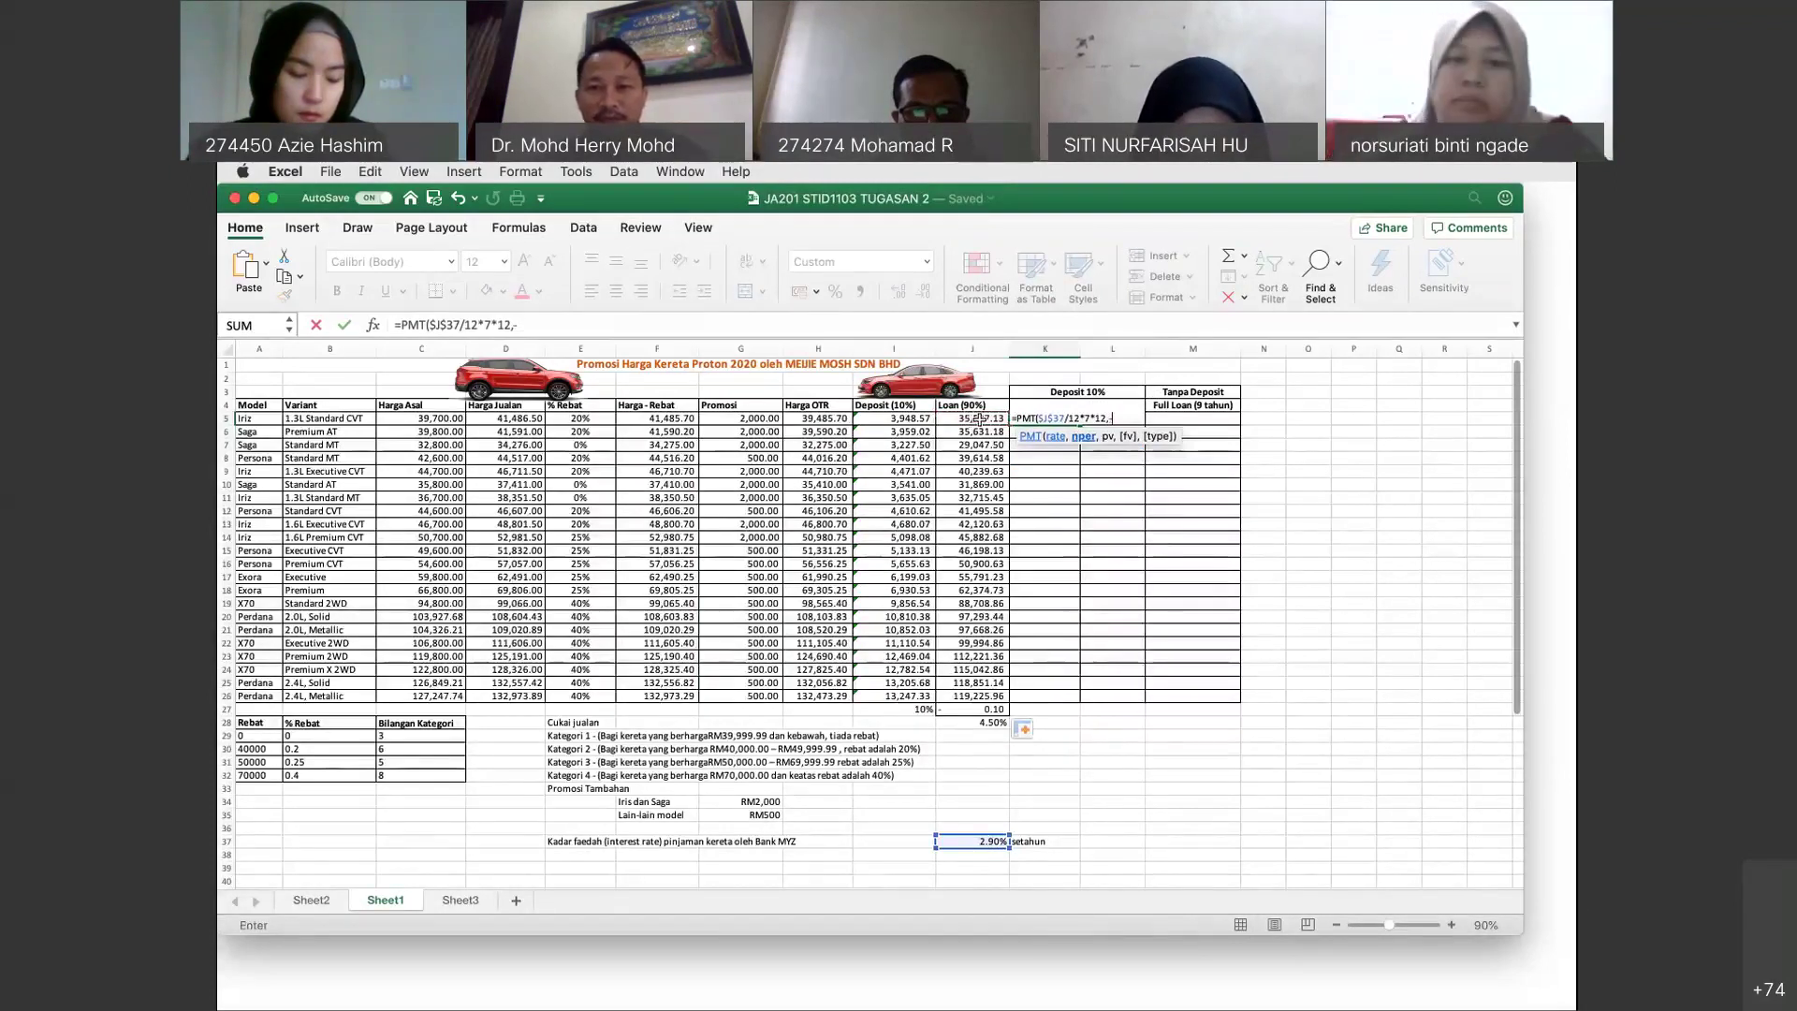
{"action": "type", "text": "-"}
{"action": "left_click", "coordinate": [990, 418]}
{"action": "type", "text": ")"}
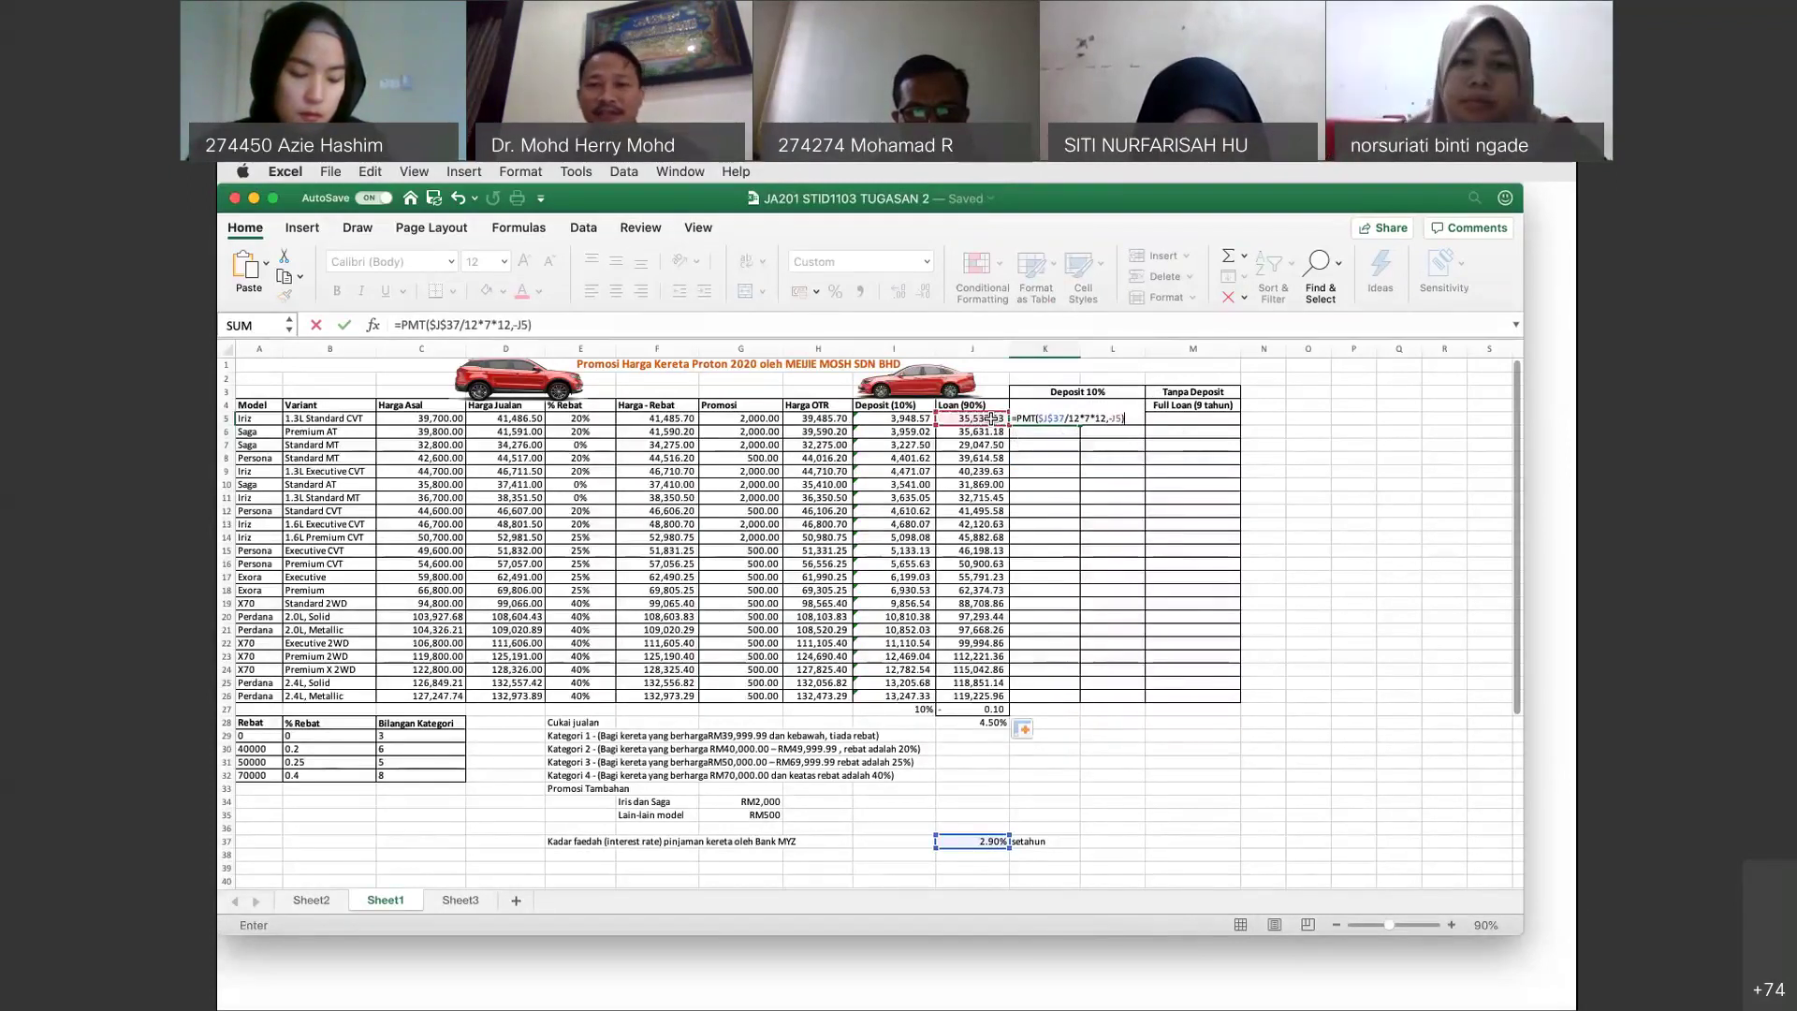
{"action": "key", "text": "Return"}
{"action": "left_click", "coordinate": [1050, 453]}
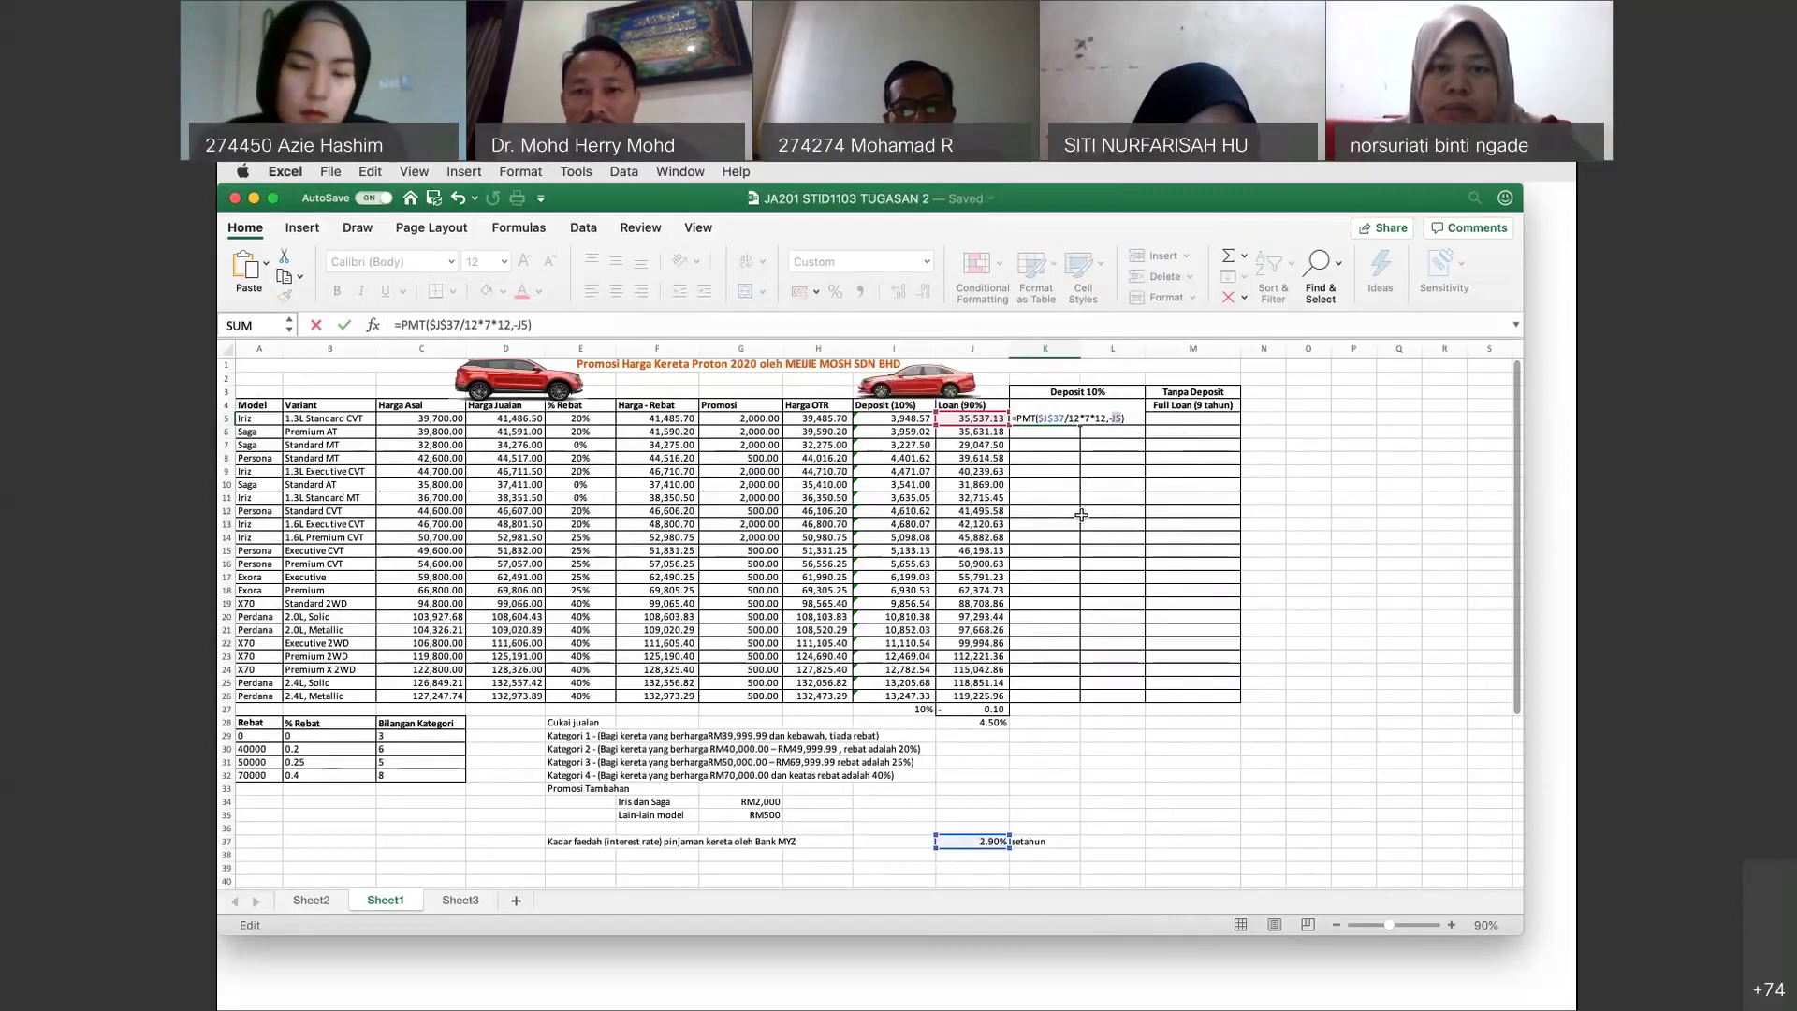
{"action": "key", "text": "Return"}
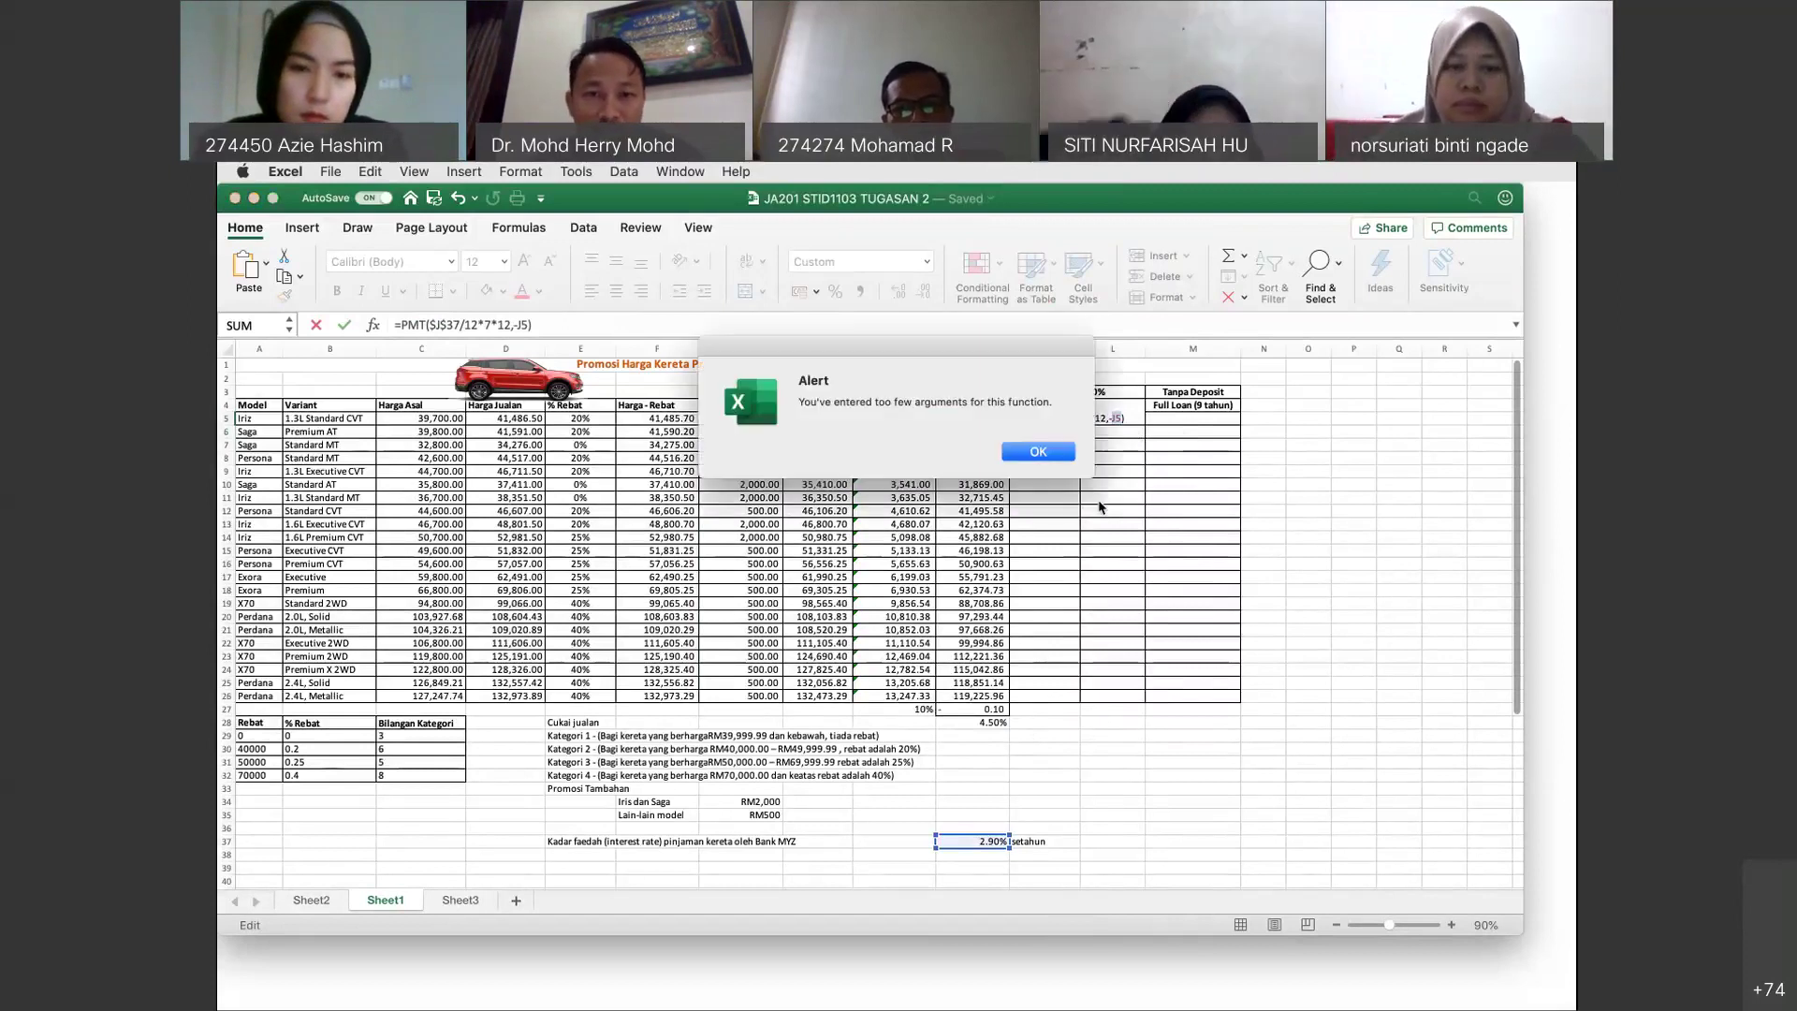
{"action": "key", "text": "Return"}
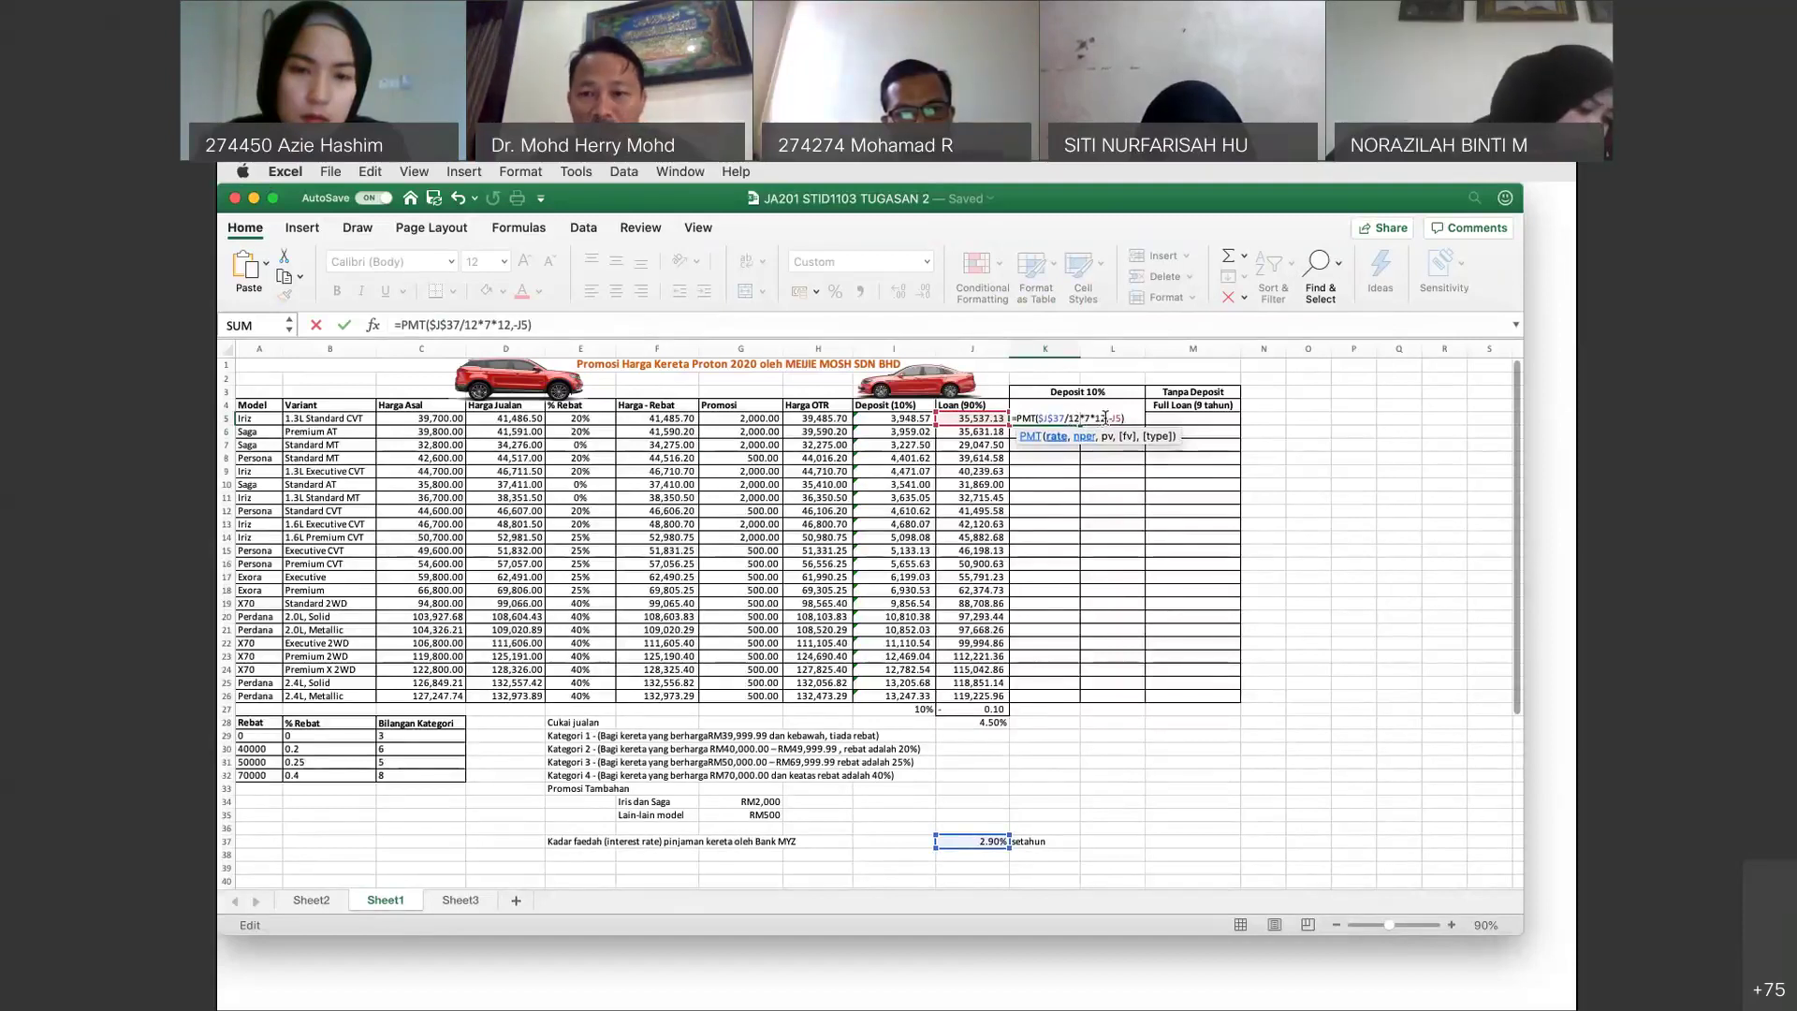
Correct the 7-year instalment formula in K5 to =PMT($J$37/12,7*12,-J5), separating the rate and period arguments with a comma.
{"action": "key", "text": "BackSpace"}
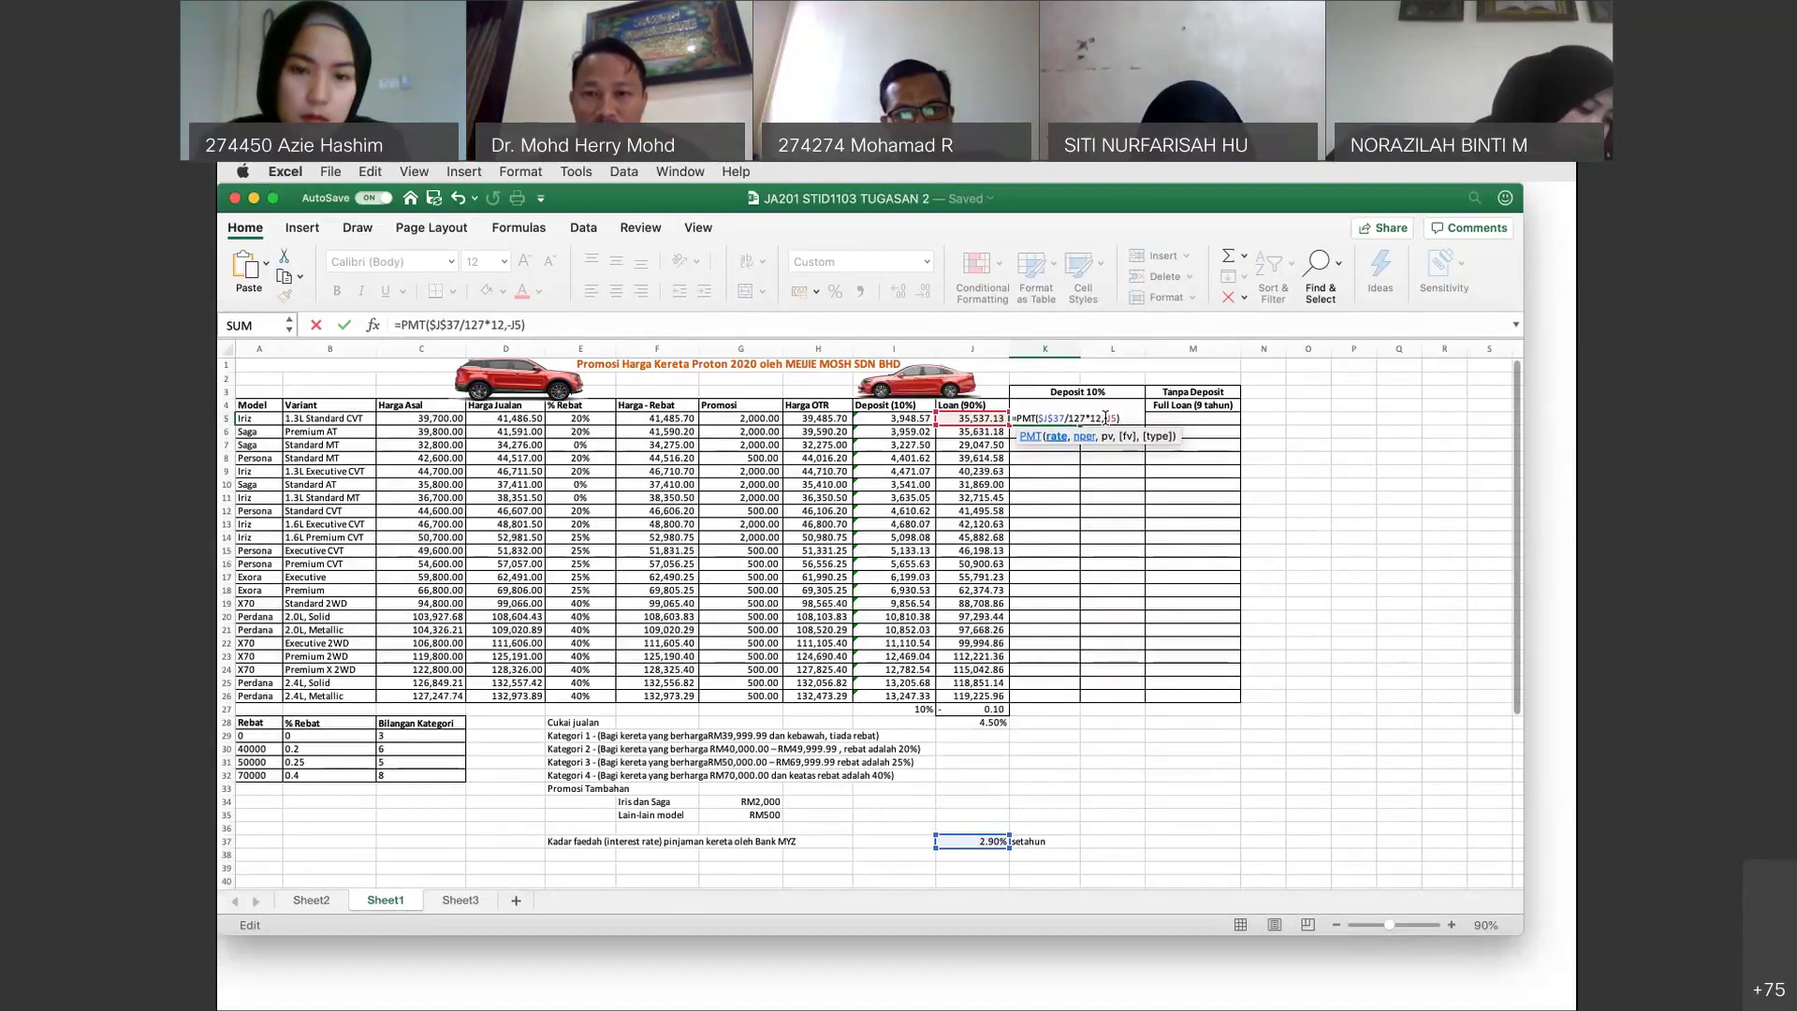
{"action": "type", "text": ","}
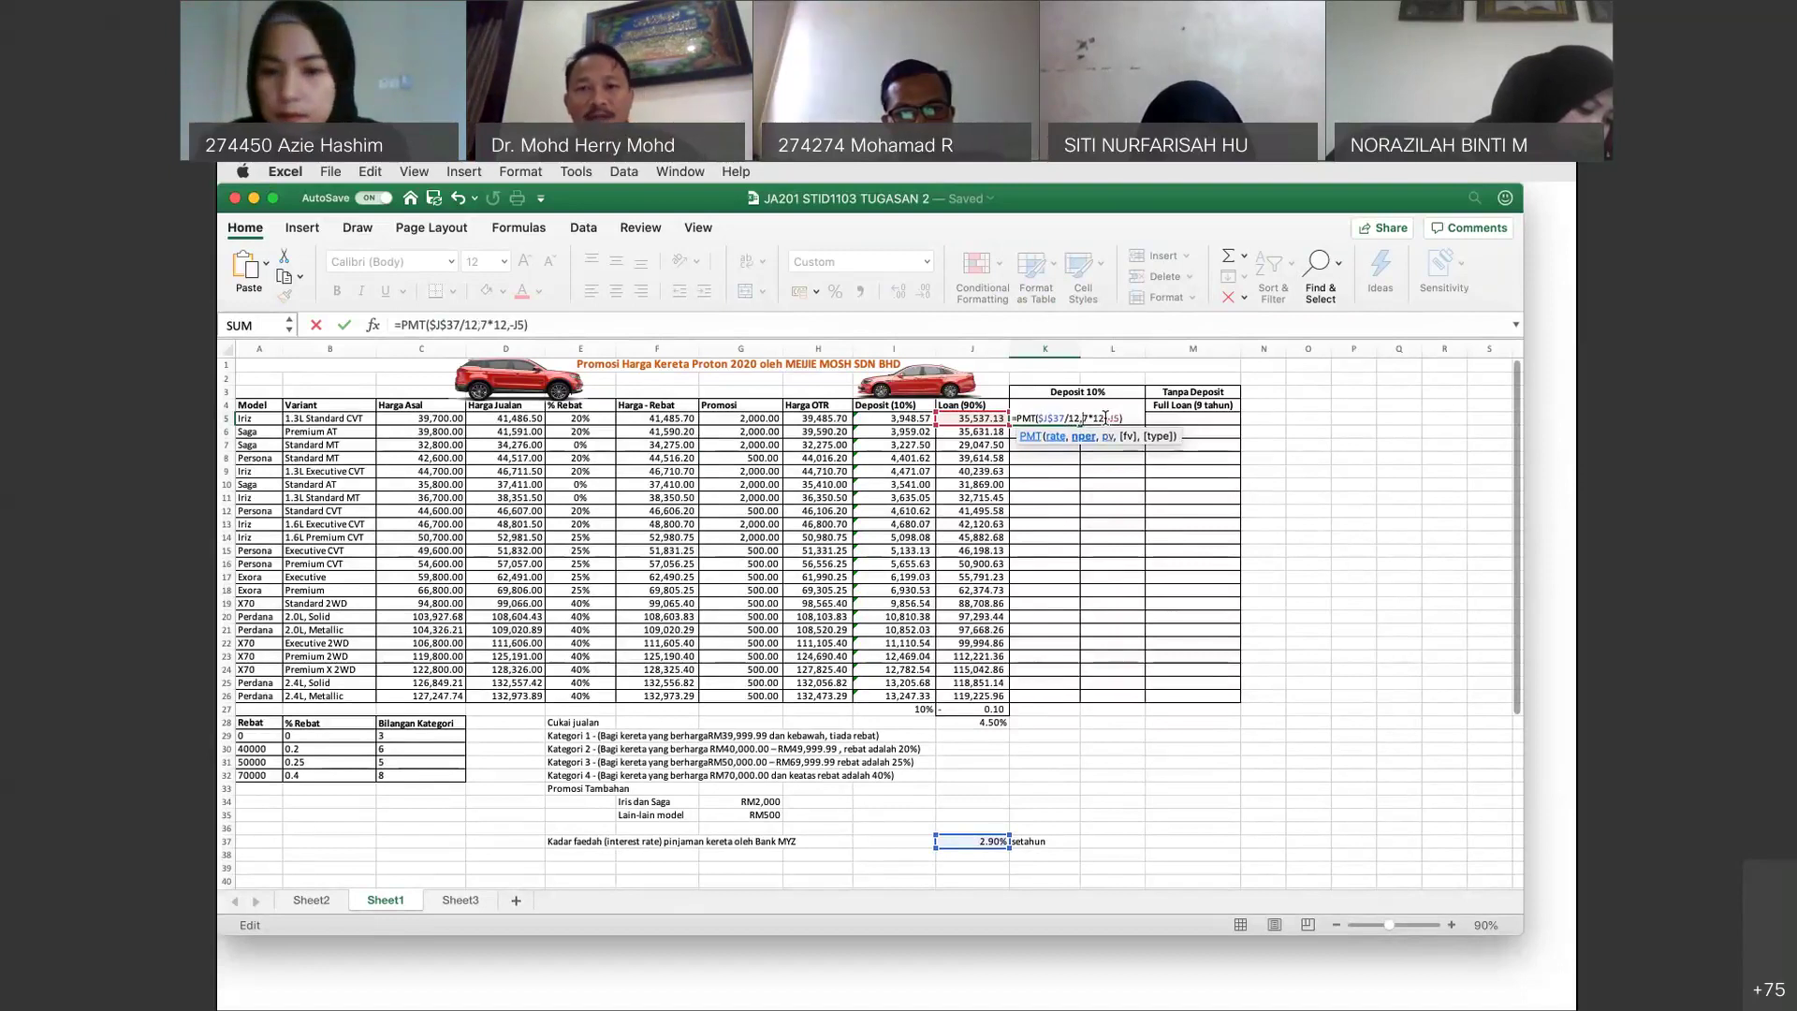
{"action": "key", "text": "Return"}
{"action": "left_click", "coordinate": [1058, 417]}
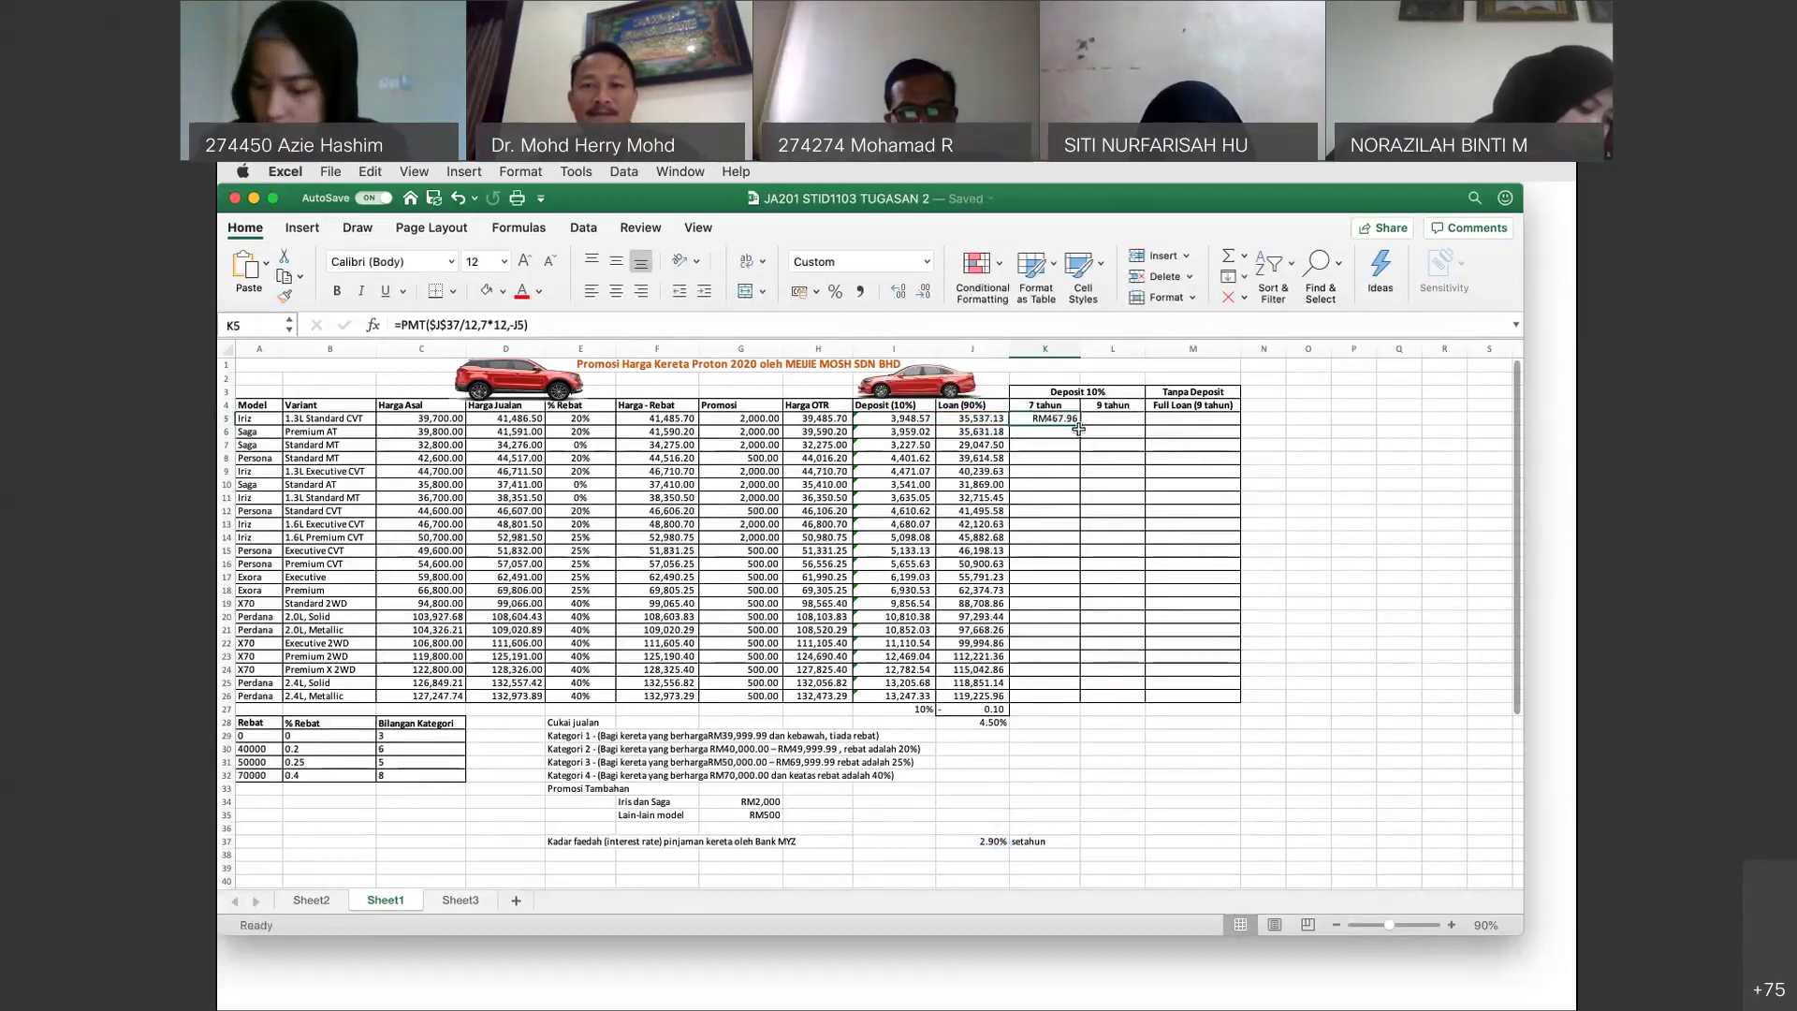
{"action": "left_click", "coordinate": [1079, 429]}
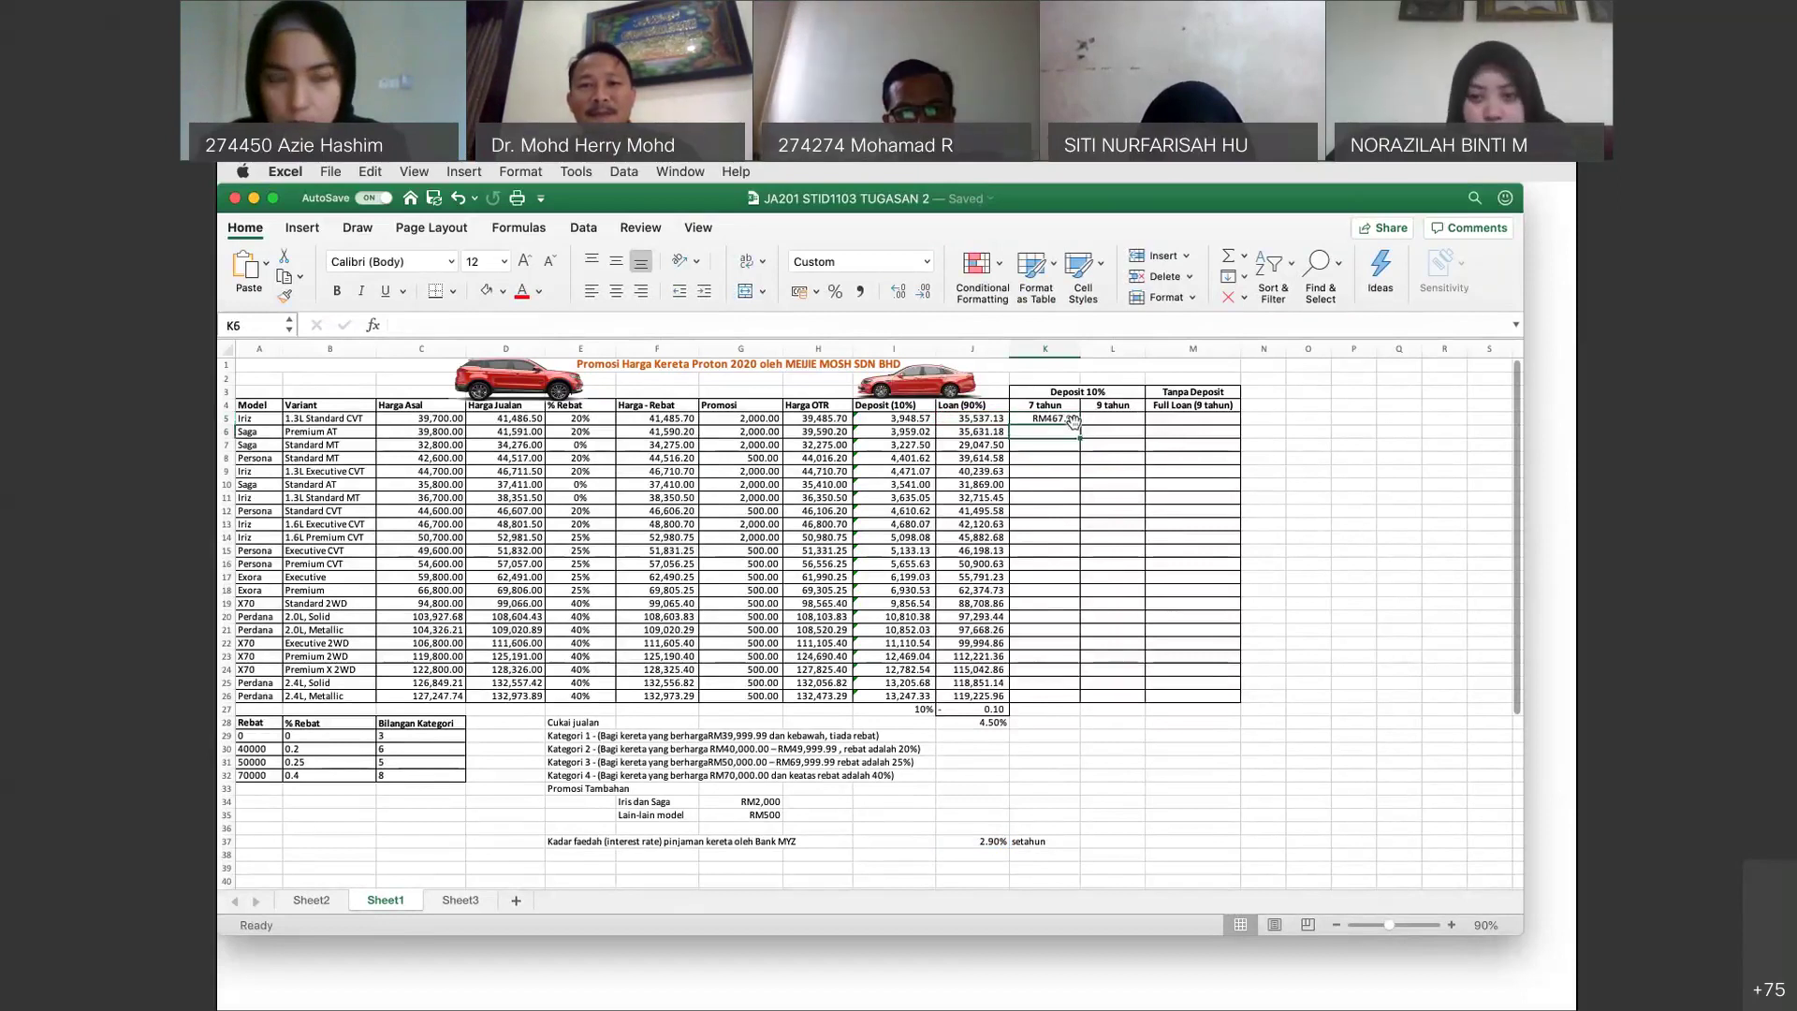
{"action": "left_click", "coordinate": [1074, 420]}
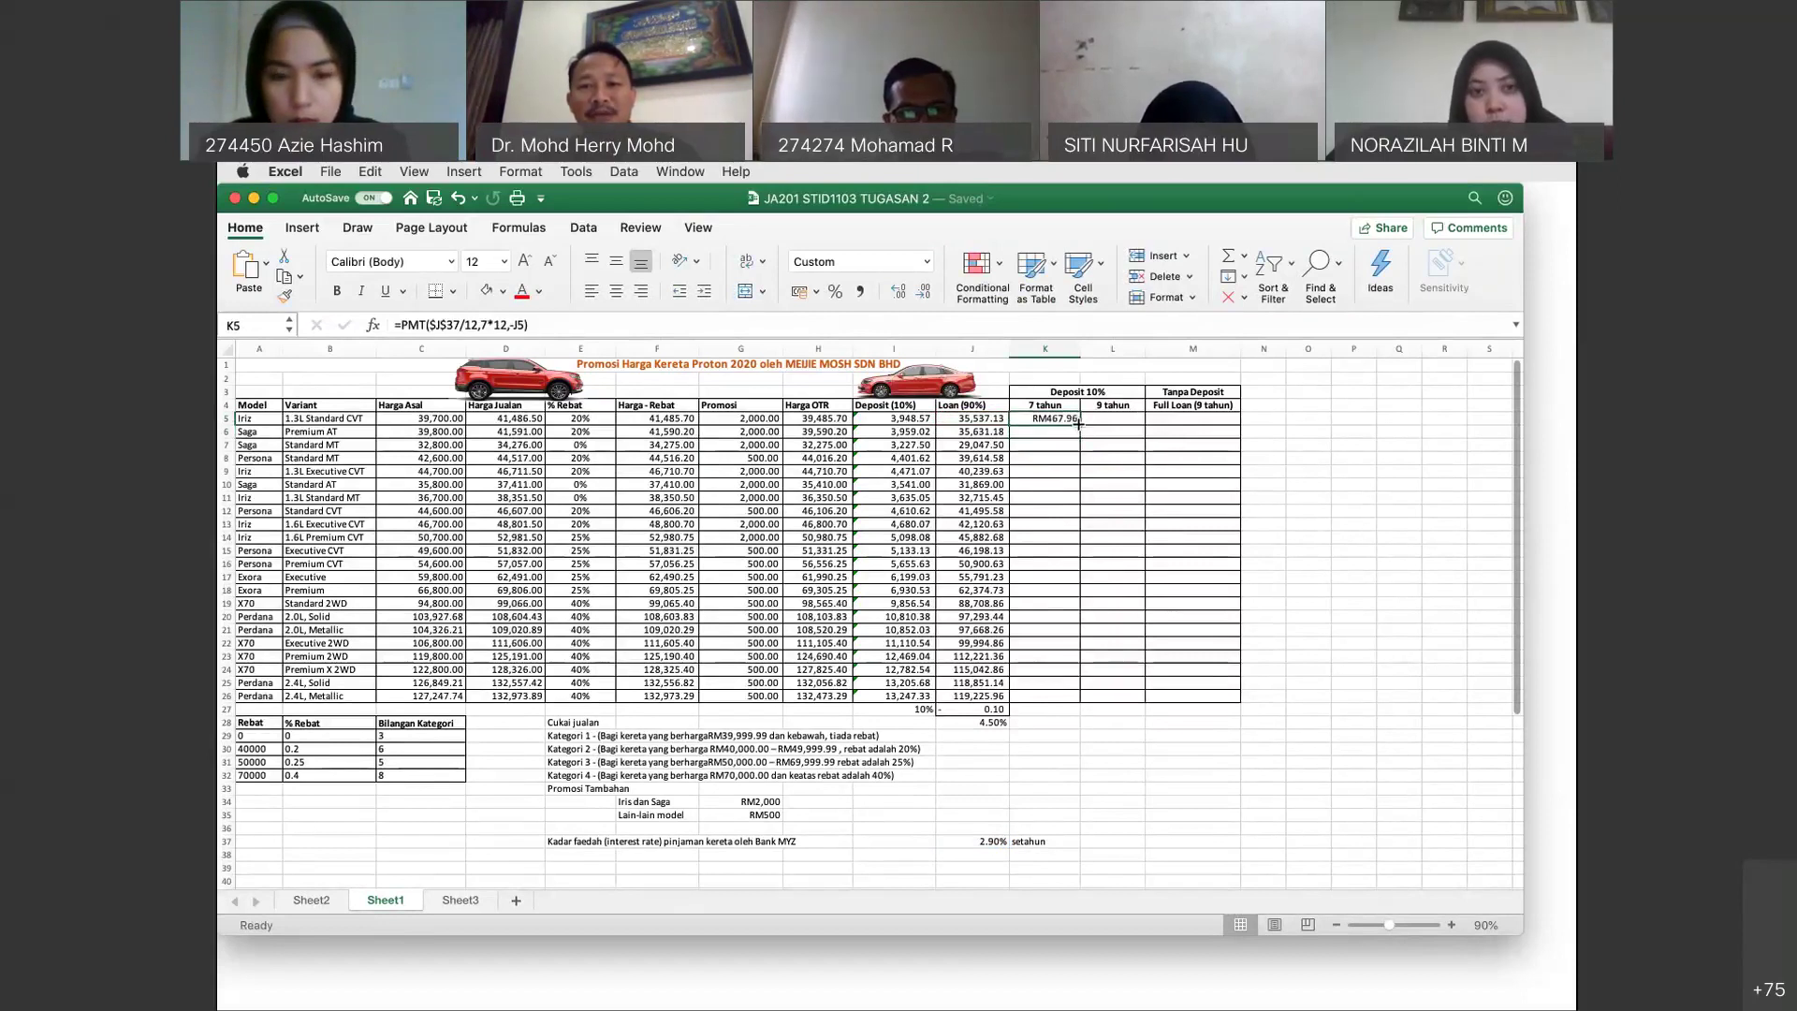
{"action": "double_click", "coordinate": [1078, 423]}
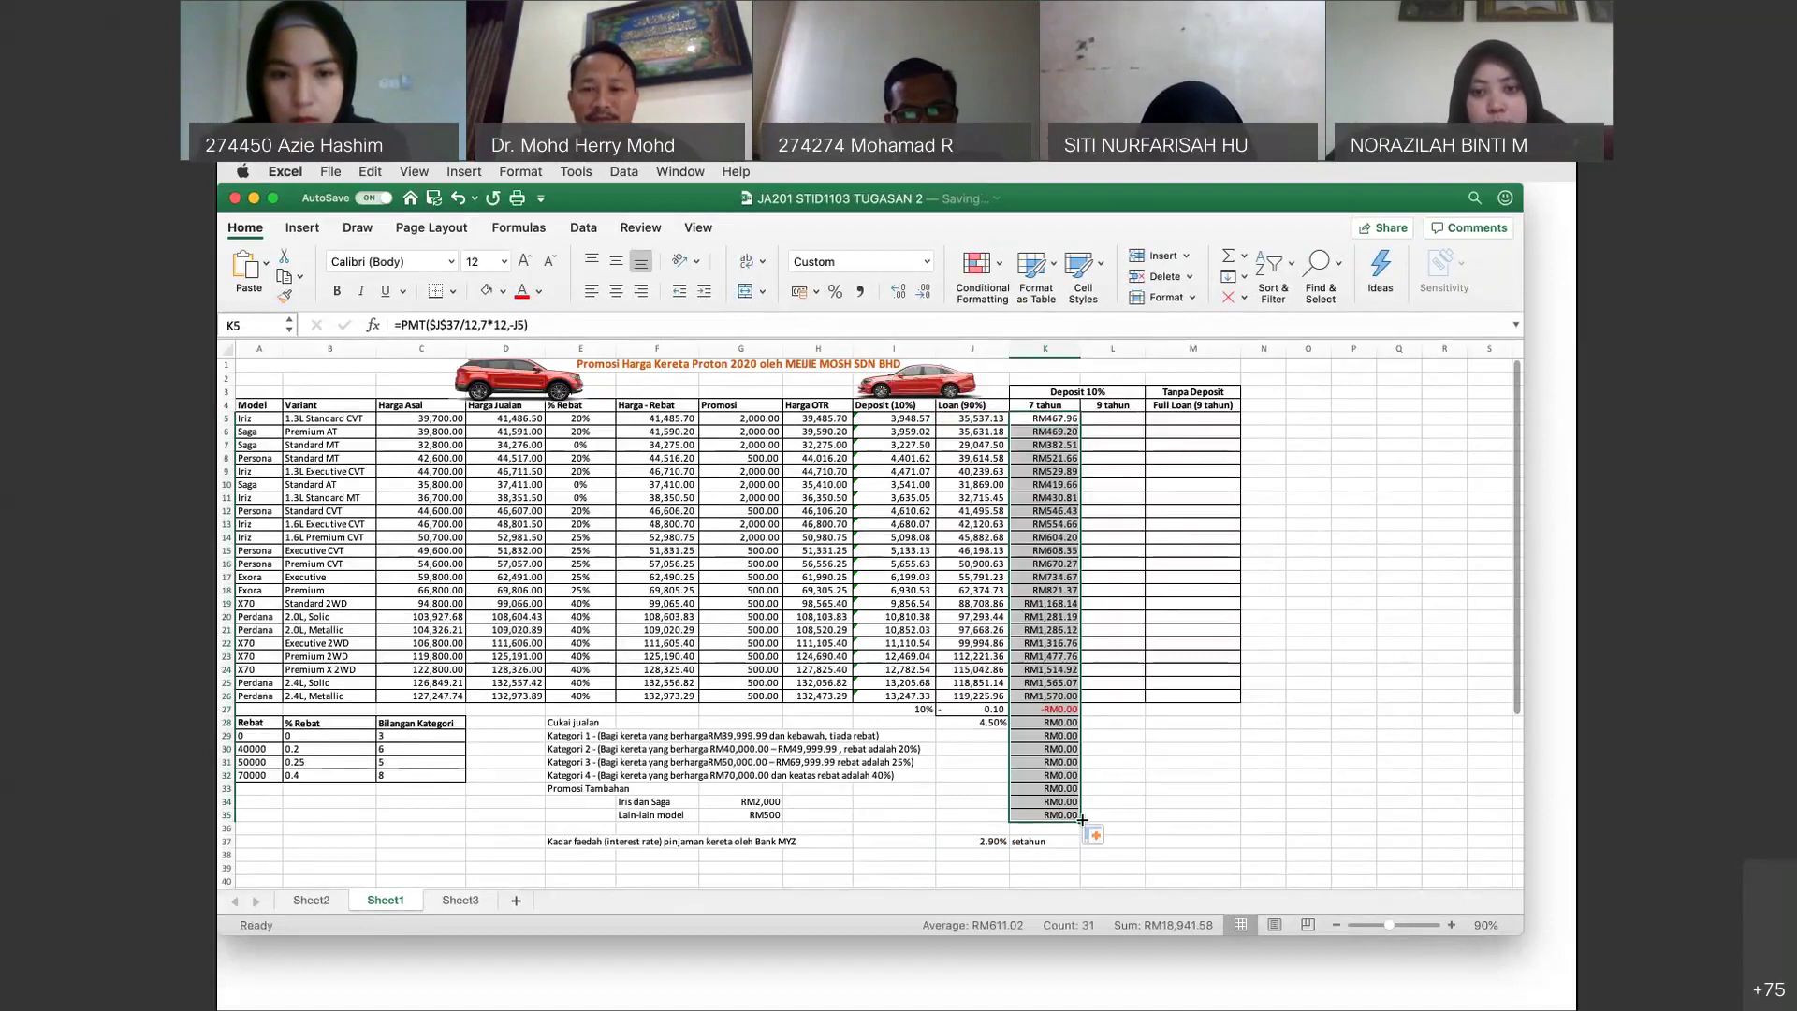
{"action": "left_click_drag", "start_coordinate": [1078, 821], "coordinate": [1071, 706]}
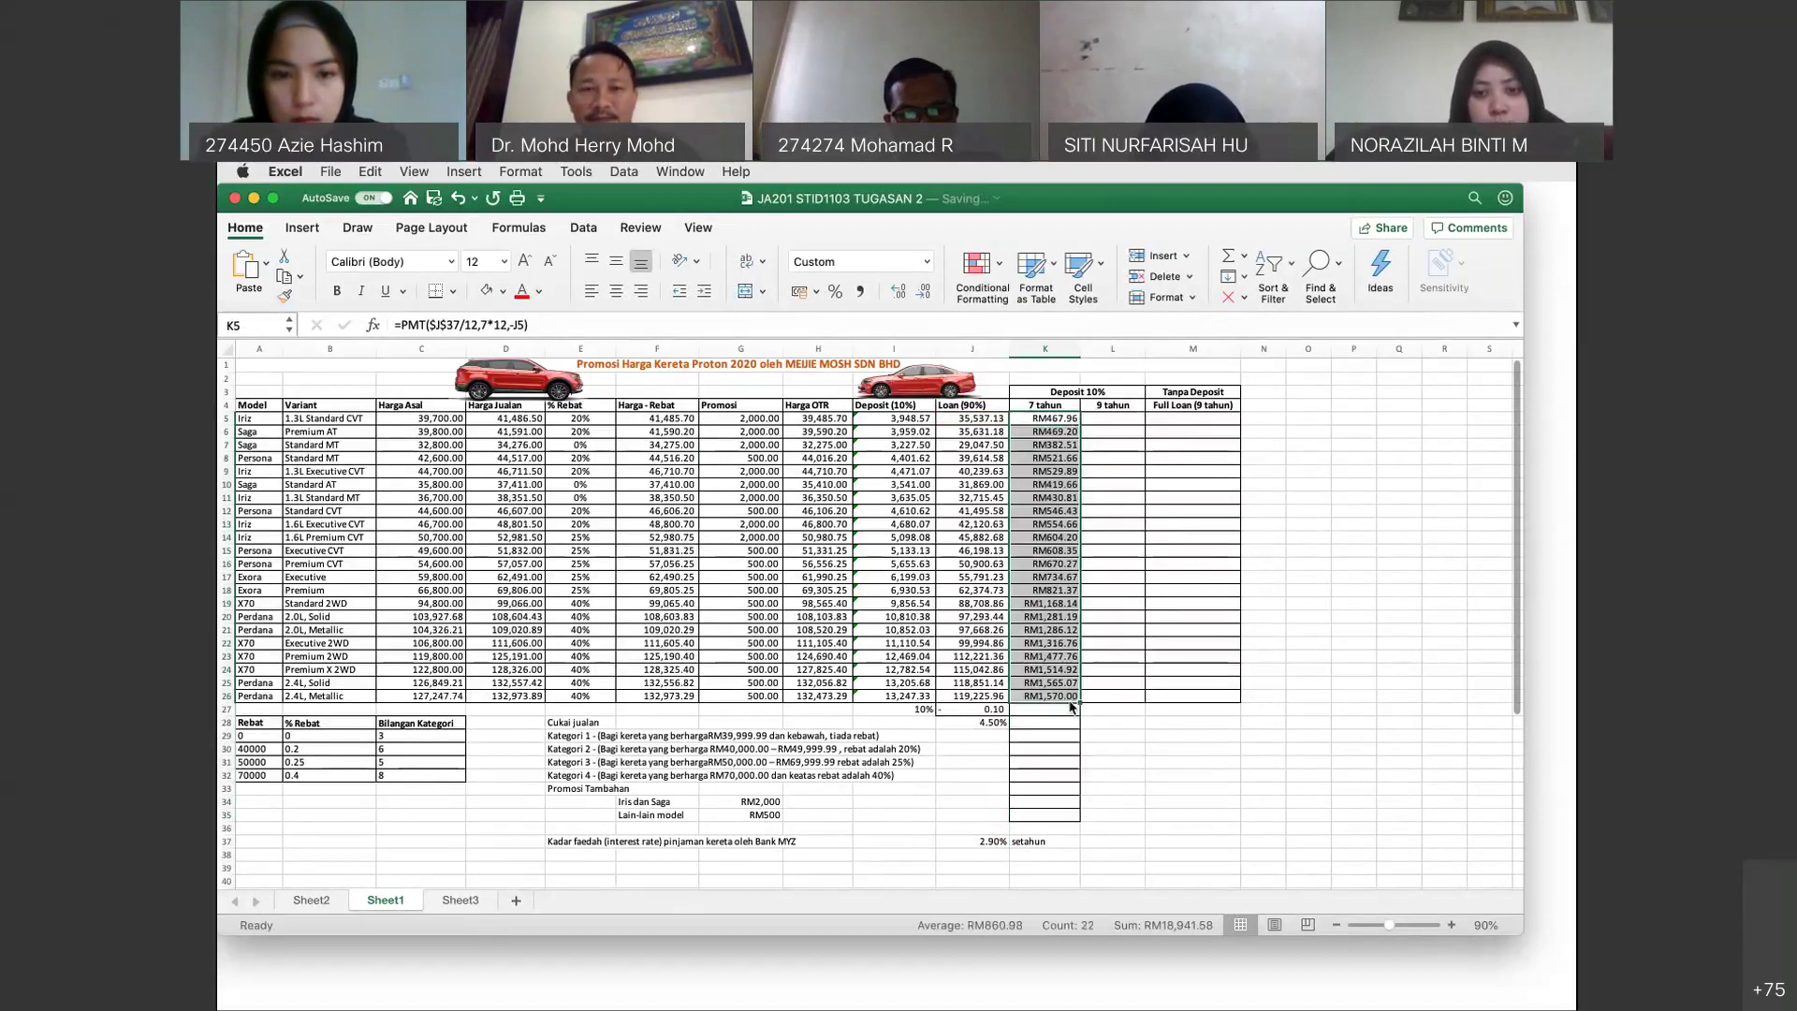
{"action": "left_click", "coordinate": [457, 197]}
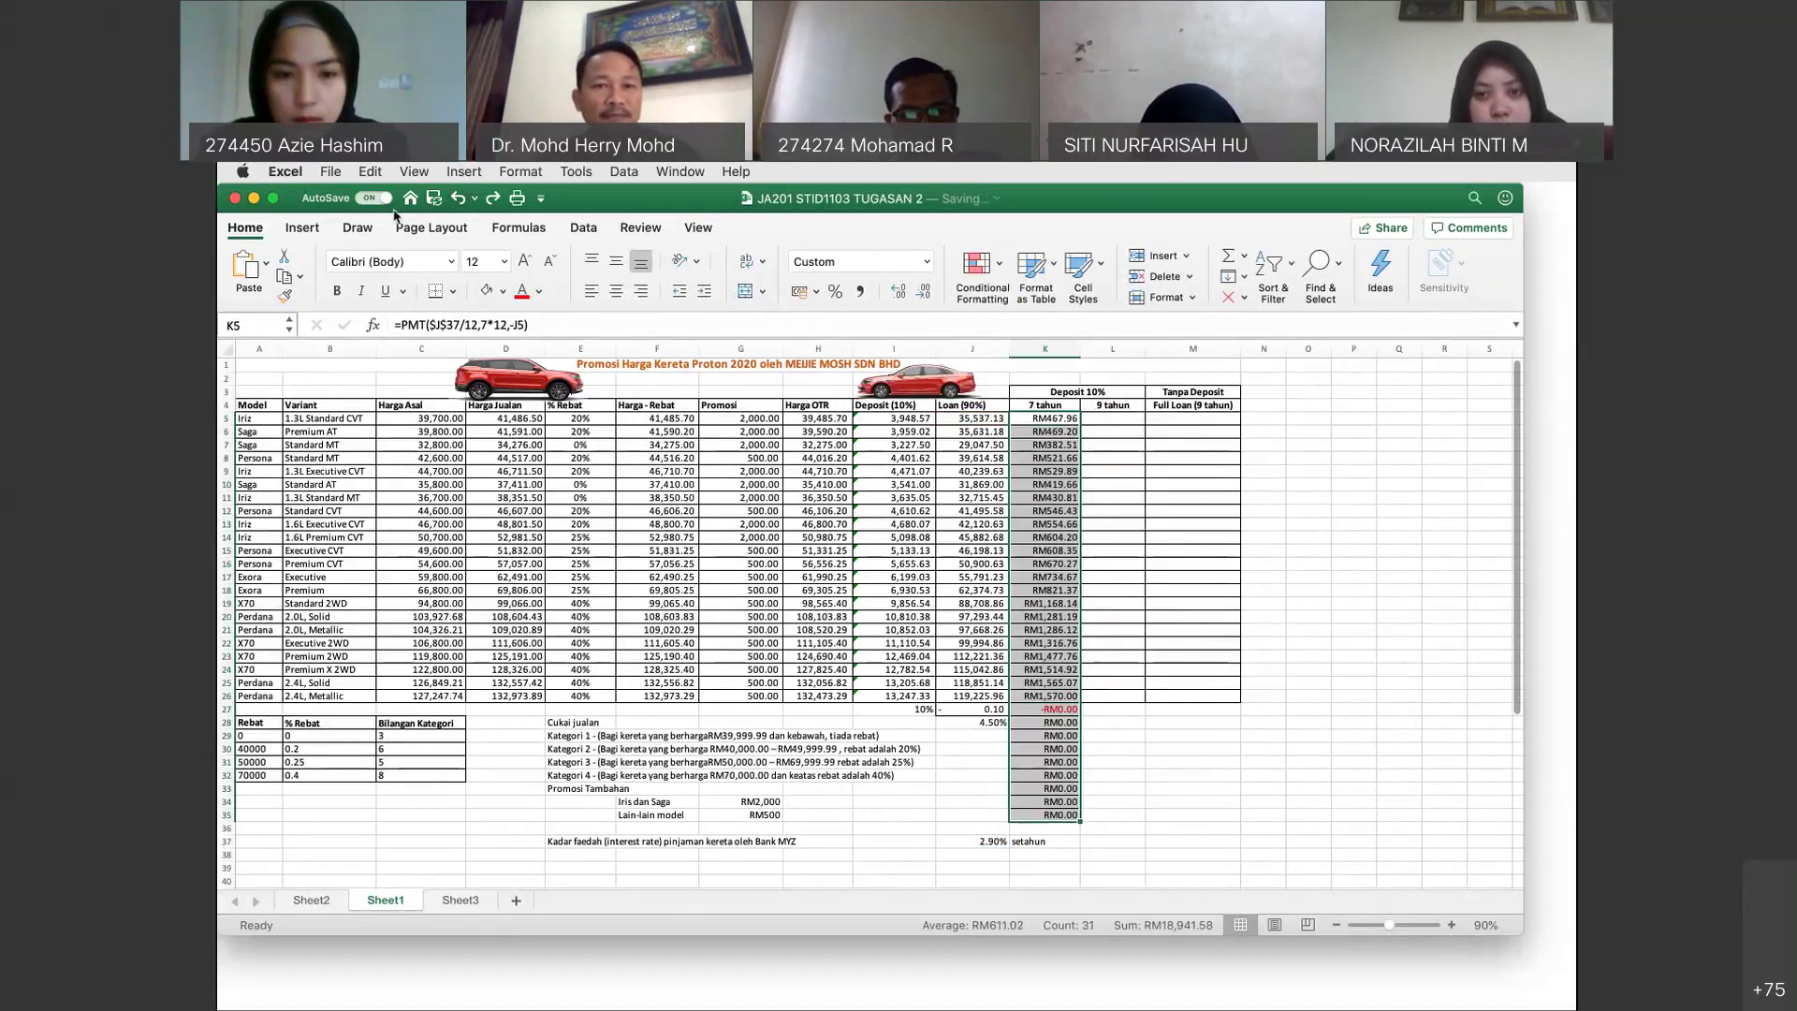
{"action": "left_click", "coordinate": [460, 199]}
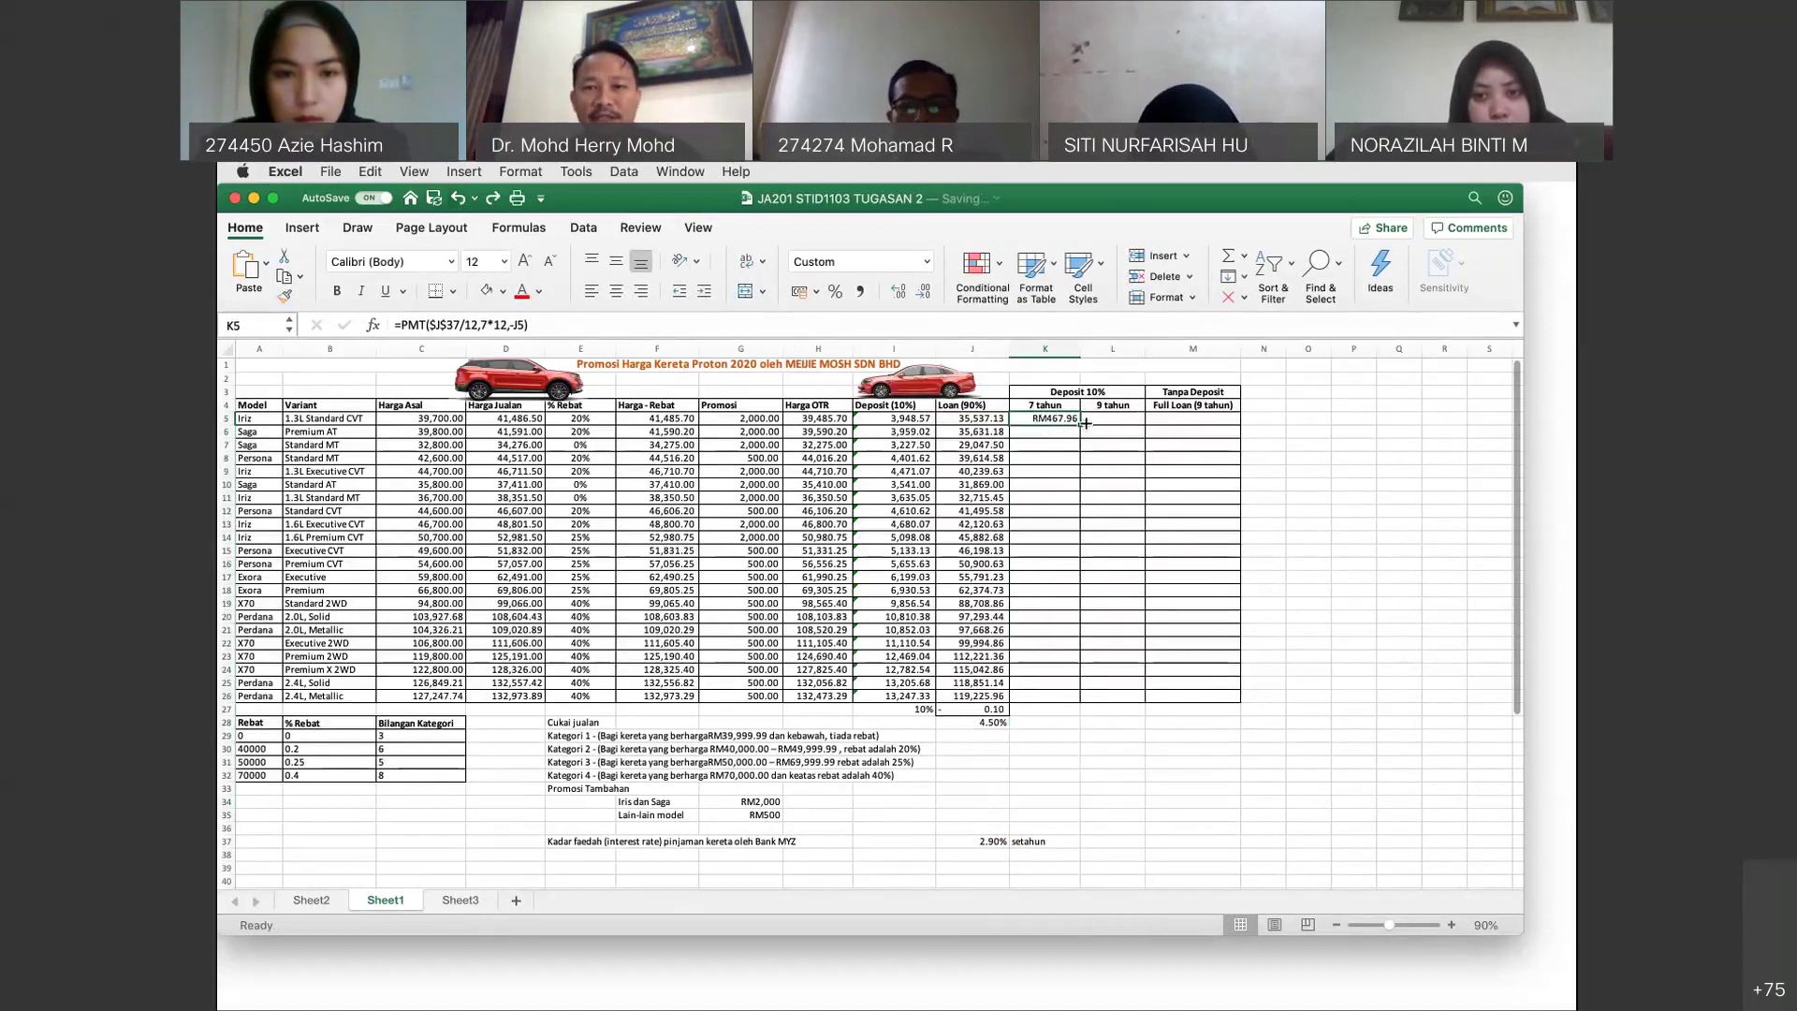
Fill the 7-year instalment formula from K5 down to K26, the last car row.
{"action": "left_click_drag", "start_coordinate": [1085, 423], "coordinate": [1085, 696]}
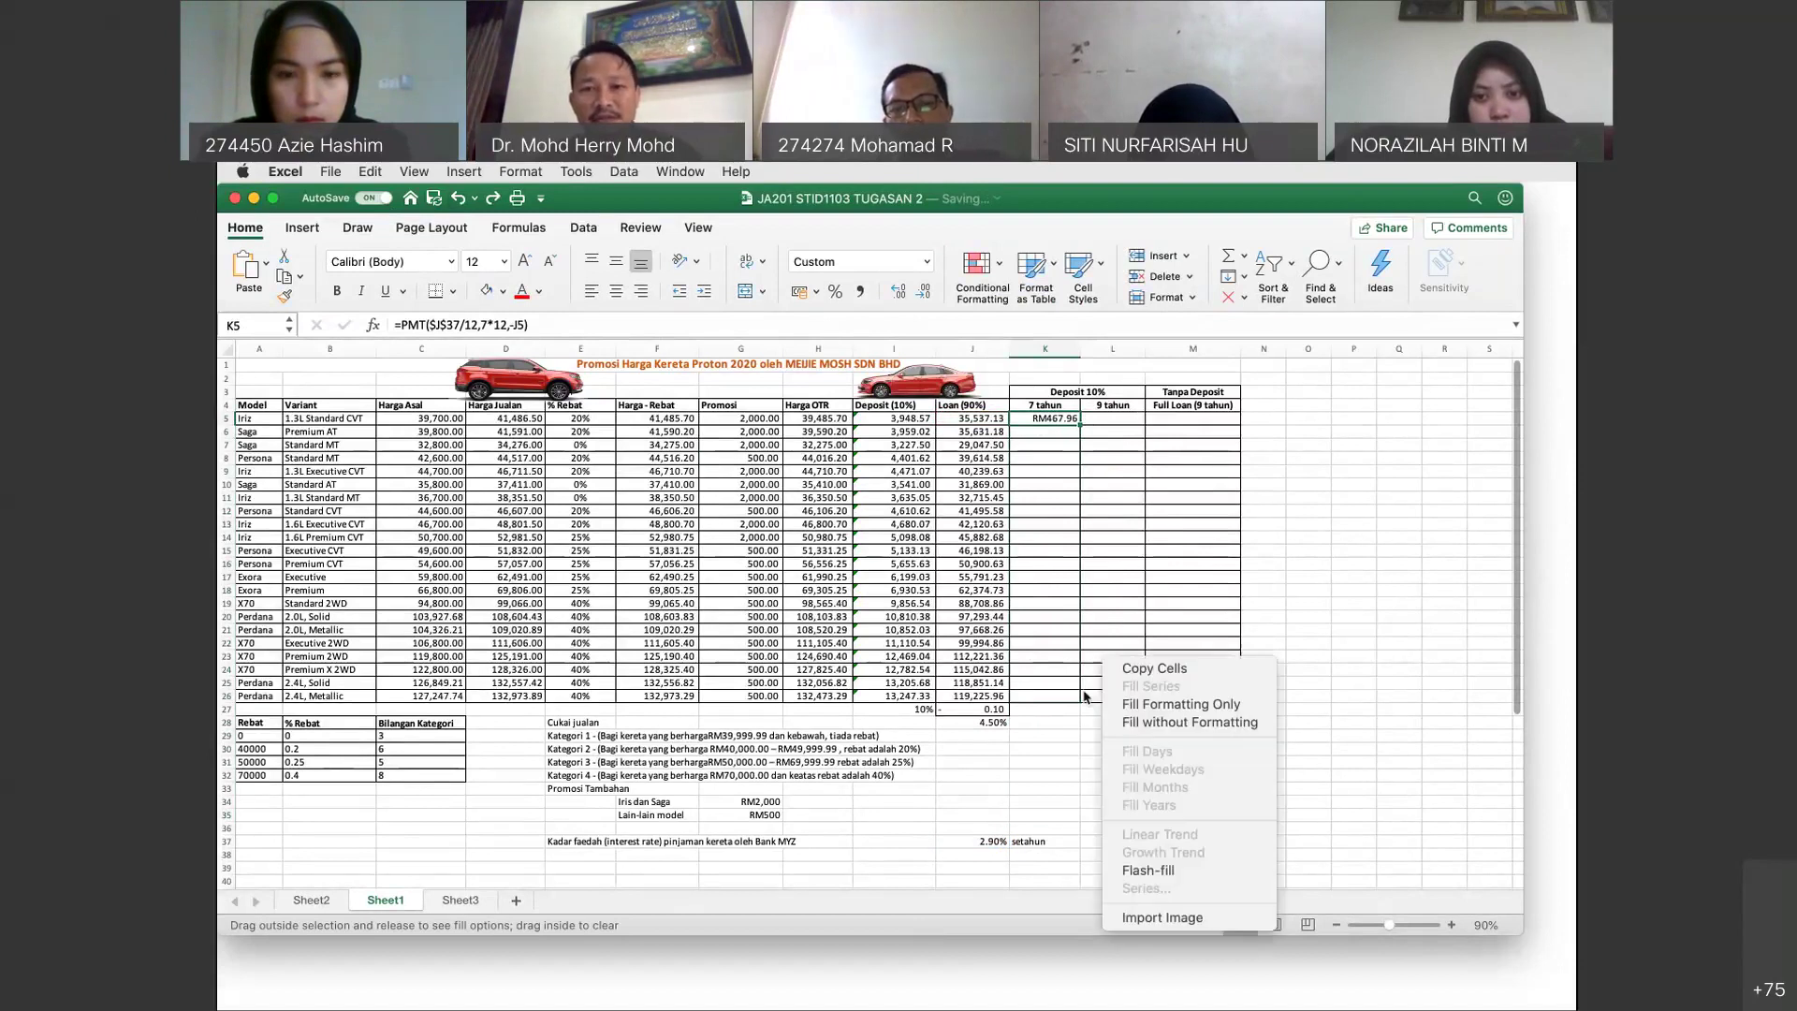
{"action": "key", "text": "Escape"}
{"action": "left_click_drag", "start_coordinate": [1077, 424], "coordinate": [1077, 701]}
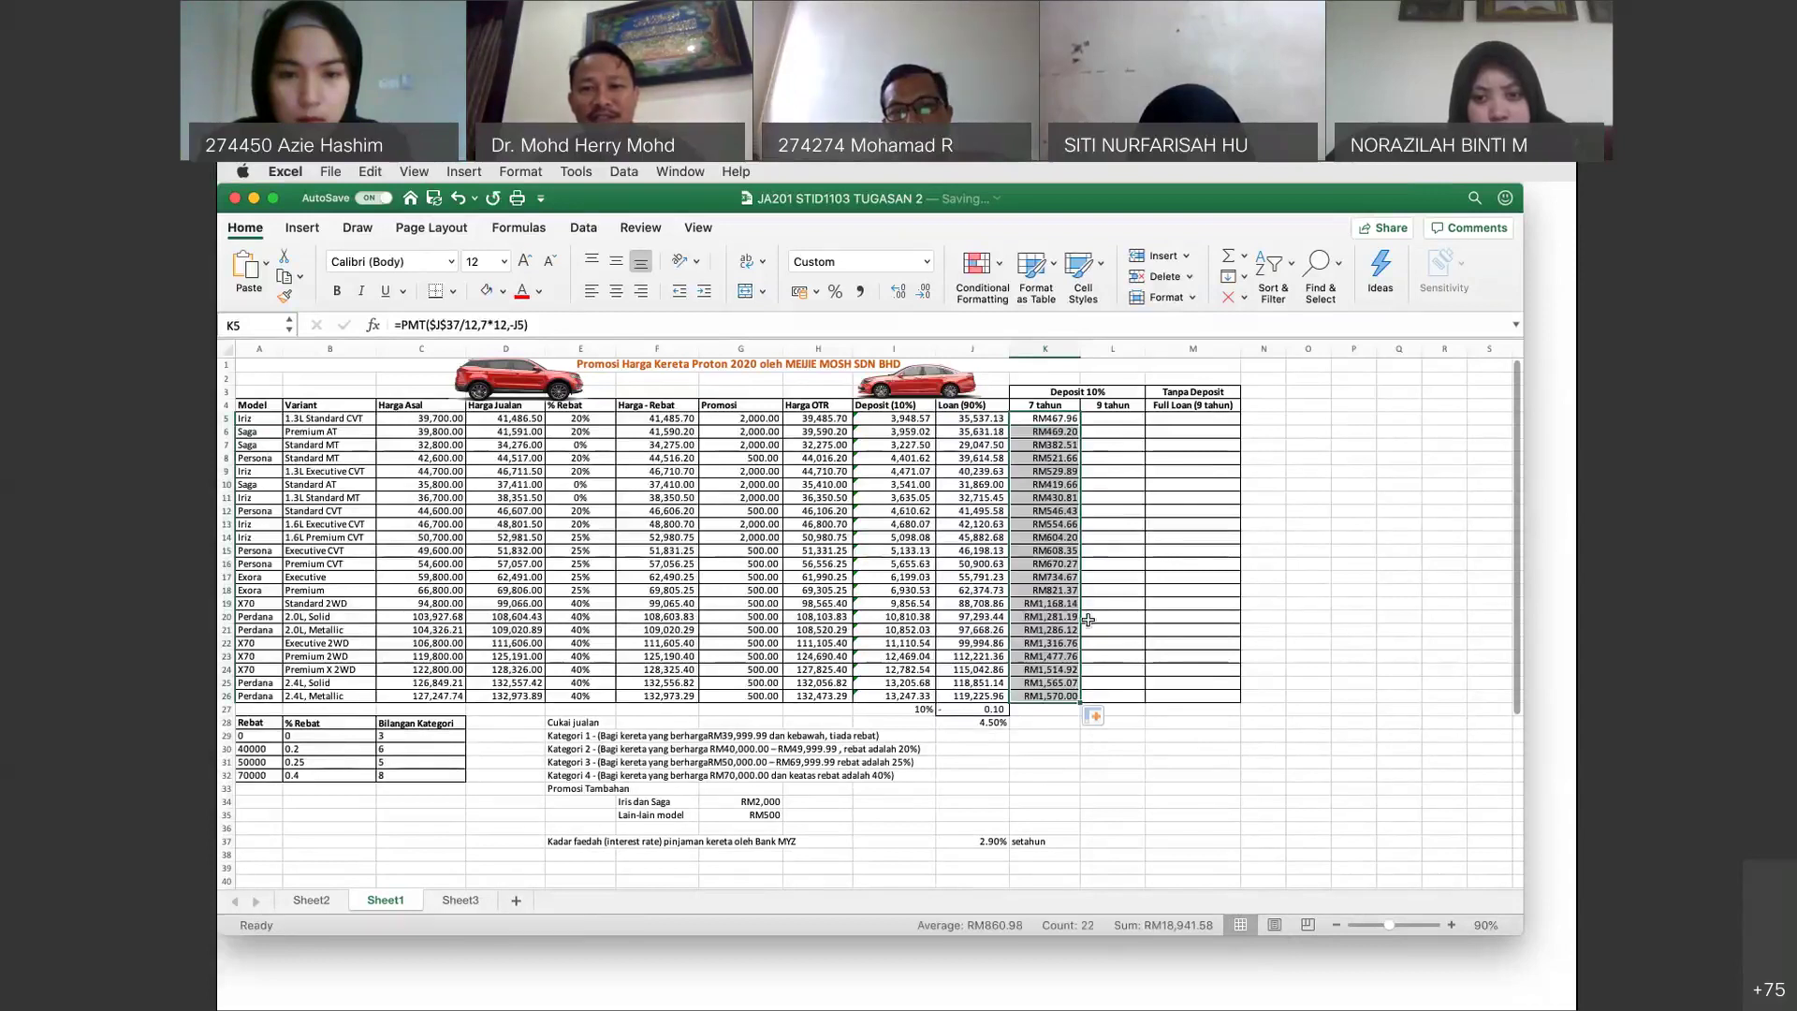
Check the copied 7-year instalment formulas cell by cell from K5 to K9 for their rate and loan references.
{"action": "left_click", "coordinate": [1048, 484]}
{"action": "left_click", "coordinate": [1055, 418]}
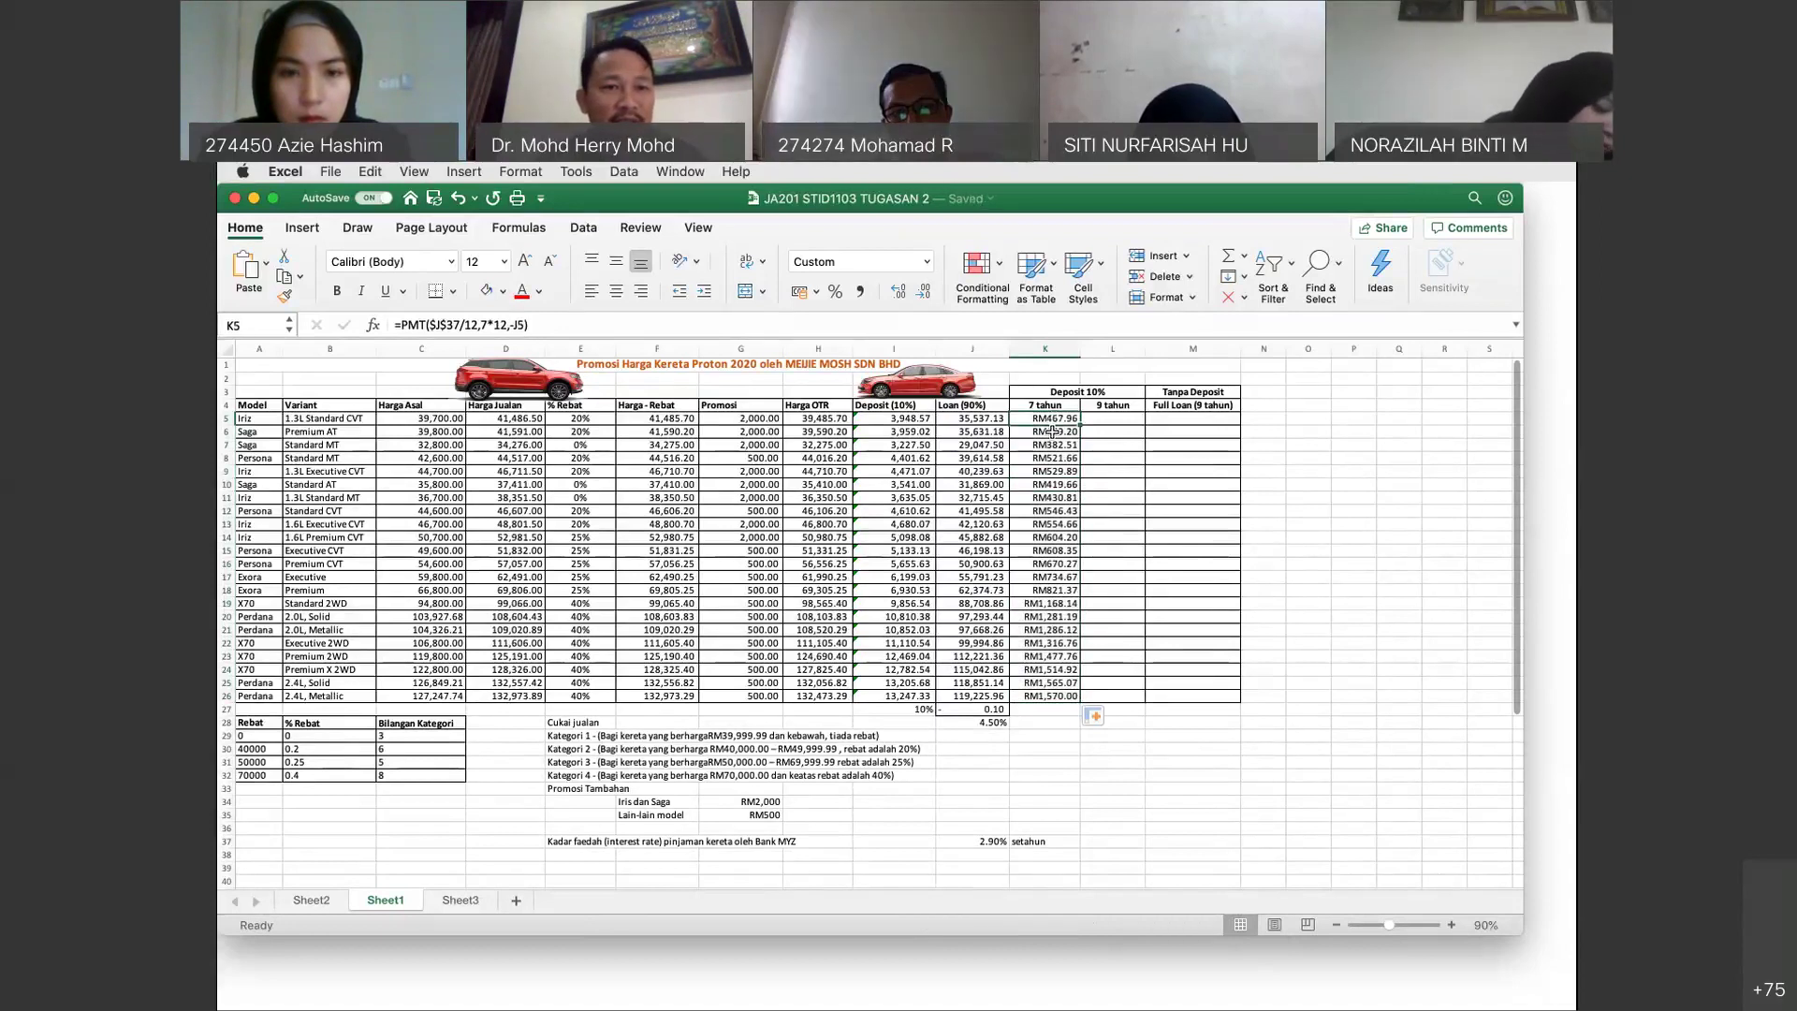
{"action": "key", "text": "Down"}
{"action": "key", "text": "Down"}
{"action": "key", "text": "Down"}
{"action": "key", "text": "Down"}
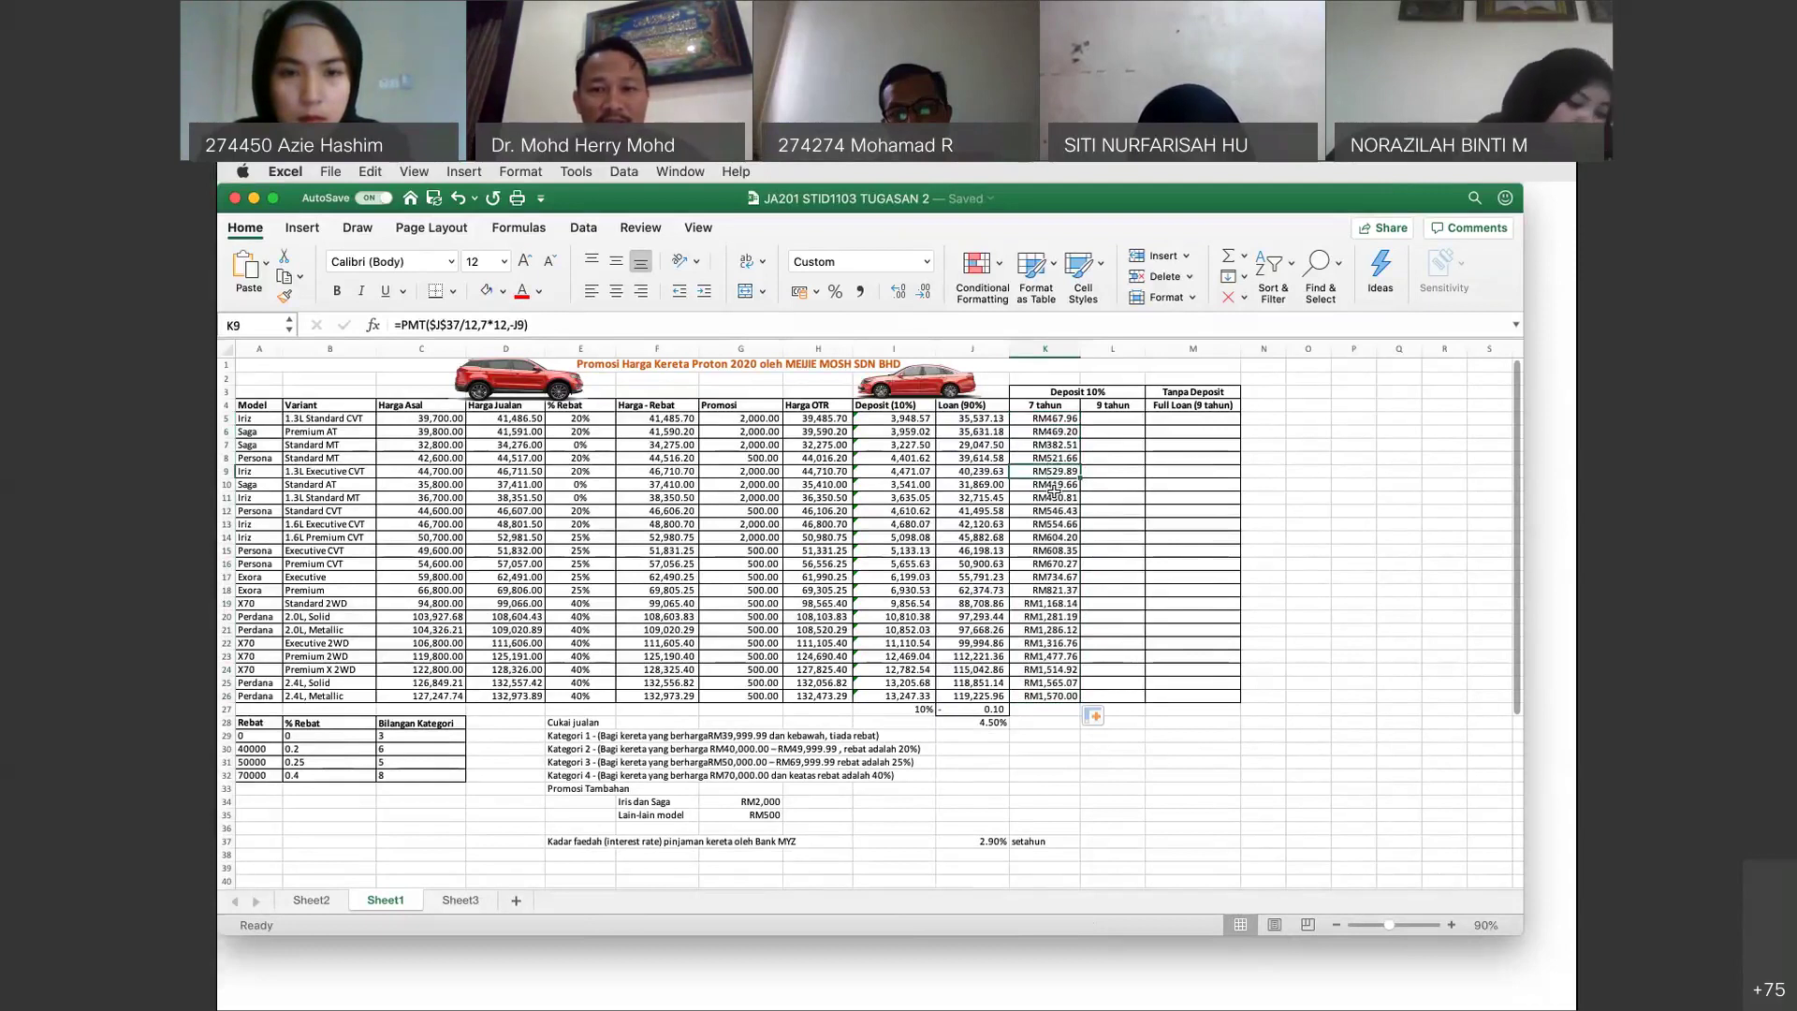
{"action": "left_click", "coordinate": [1064, 738]}
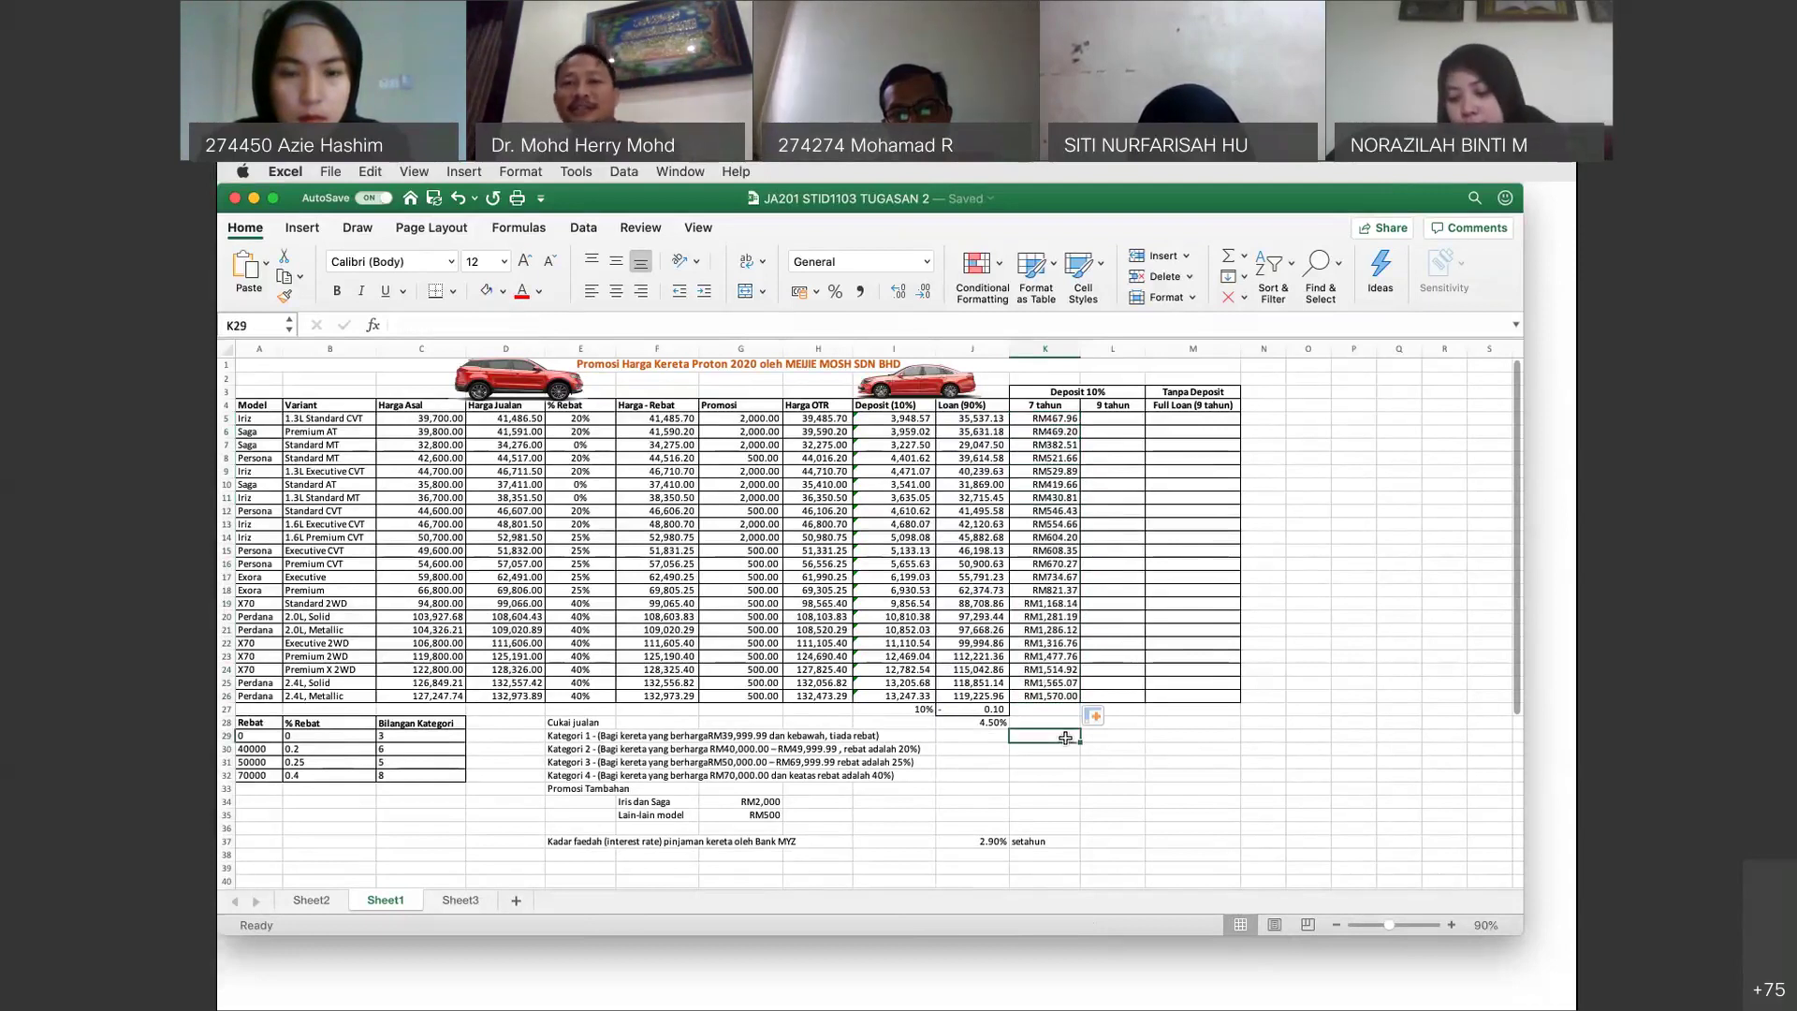